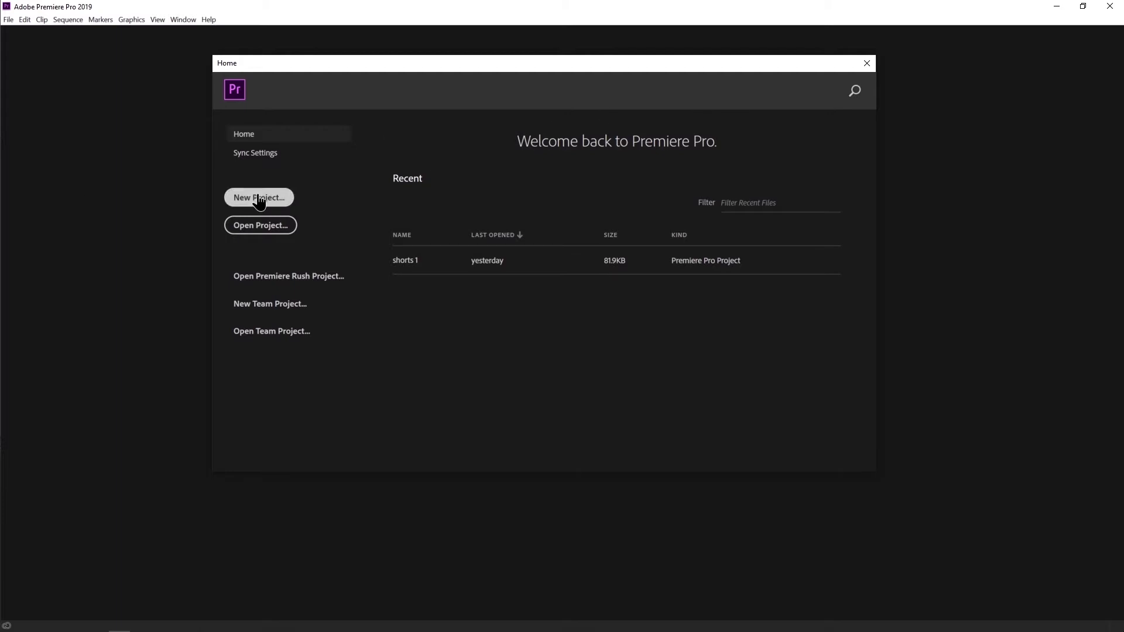
- Start a new project from the Home screen and name it 'b roll nescafe'
left_click(259, 198)
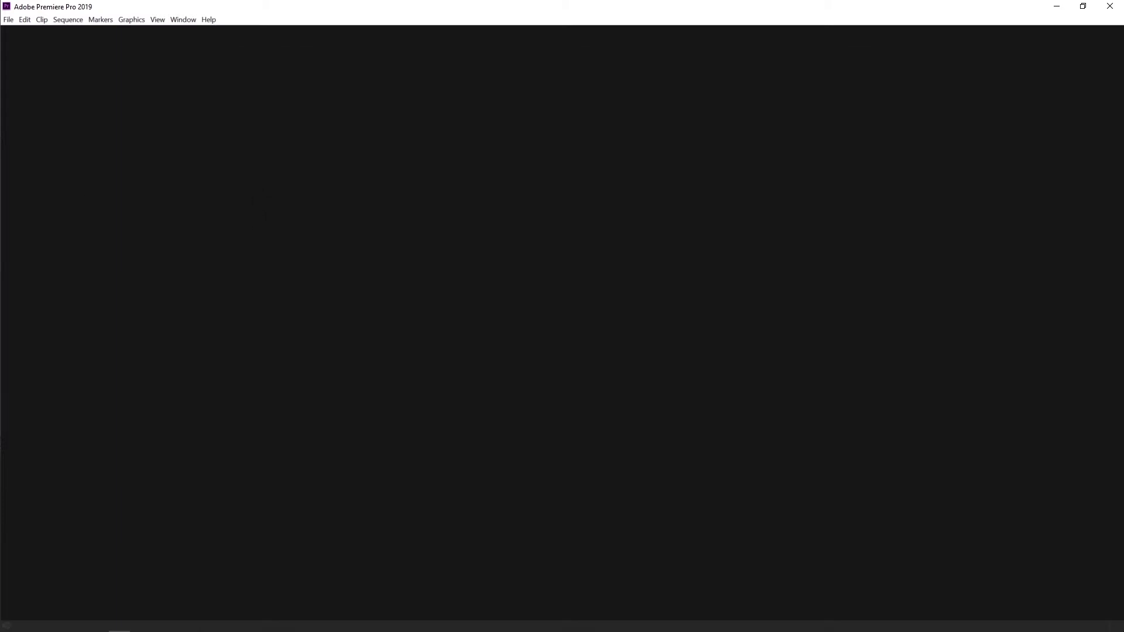
mouse_move(451, 74)
left_mouse_down()
mouse_move(783, 22)
mouse_move(495, 75)
left_mouse_up()
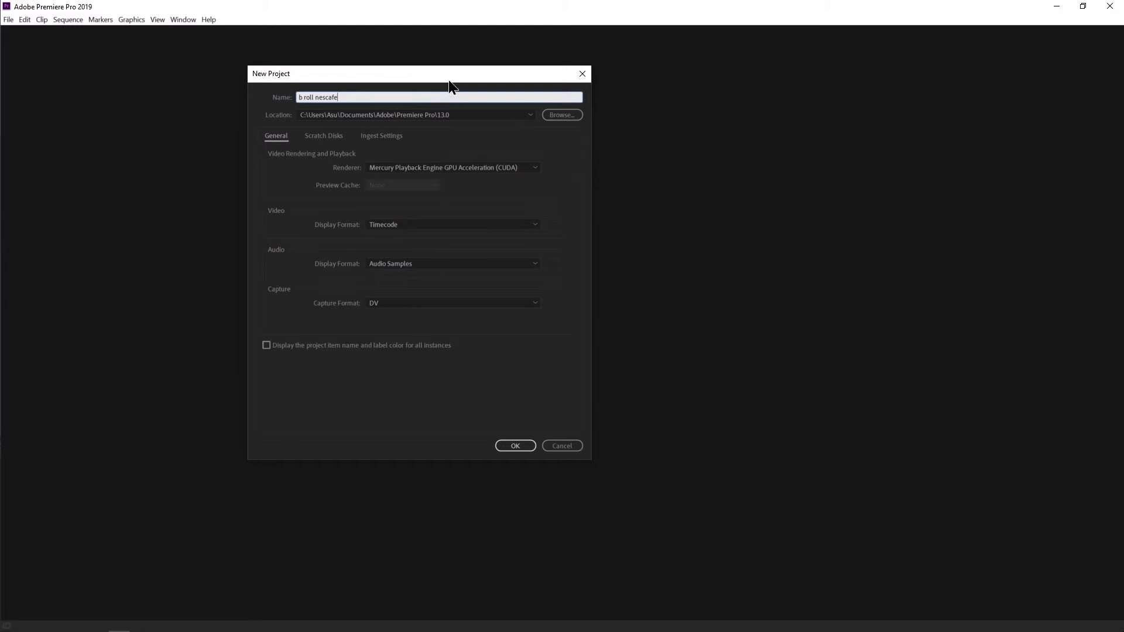
left_click(527, 114)
- Set the project location to C:\Project Temp (C)\Premiere\Project Files
left_click(557, 116)
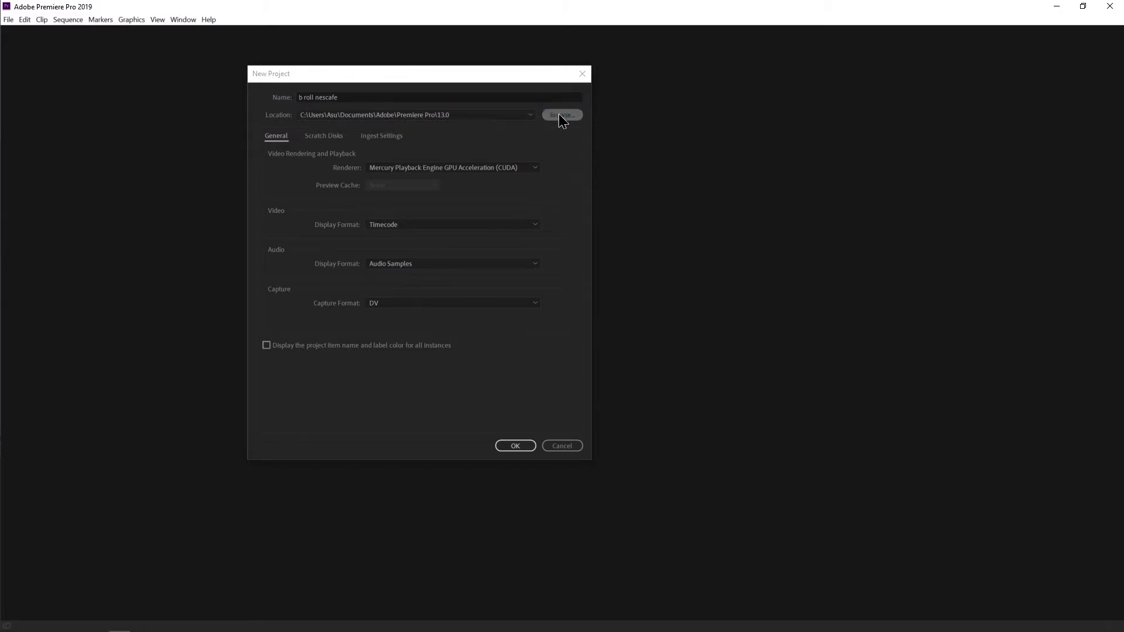
scroll(343, 215, "up", 3)
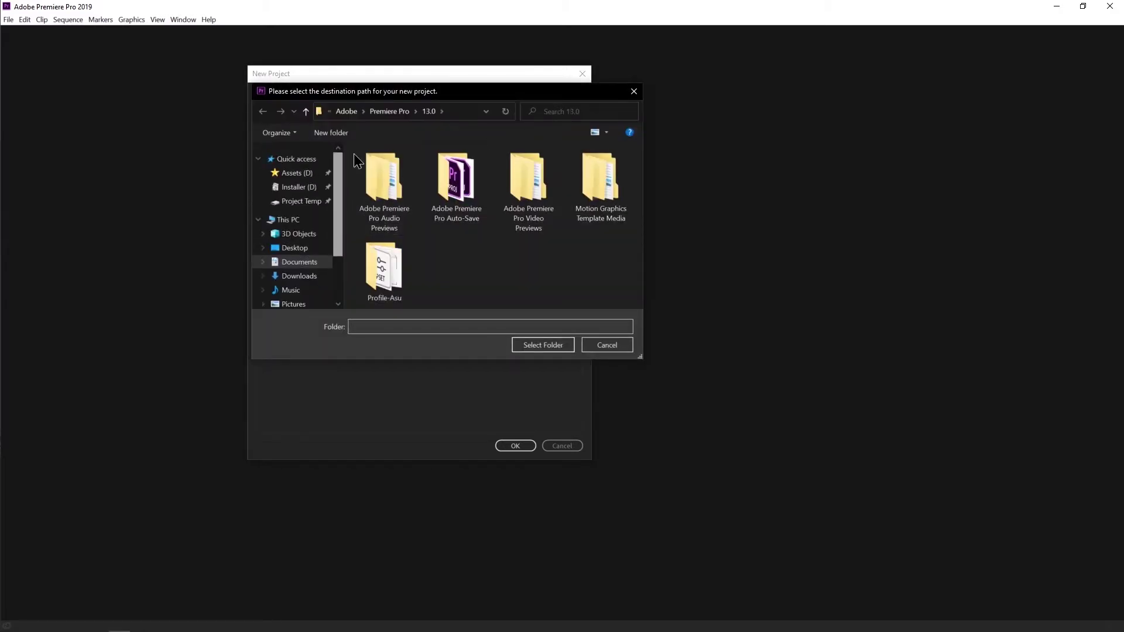
left_click(301, 201)
double_click(395, 179)
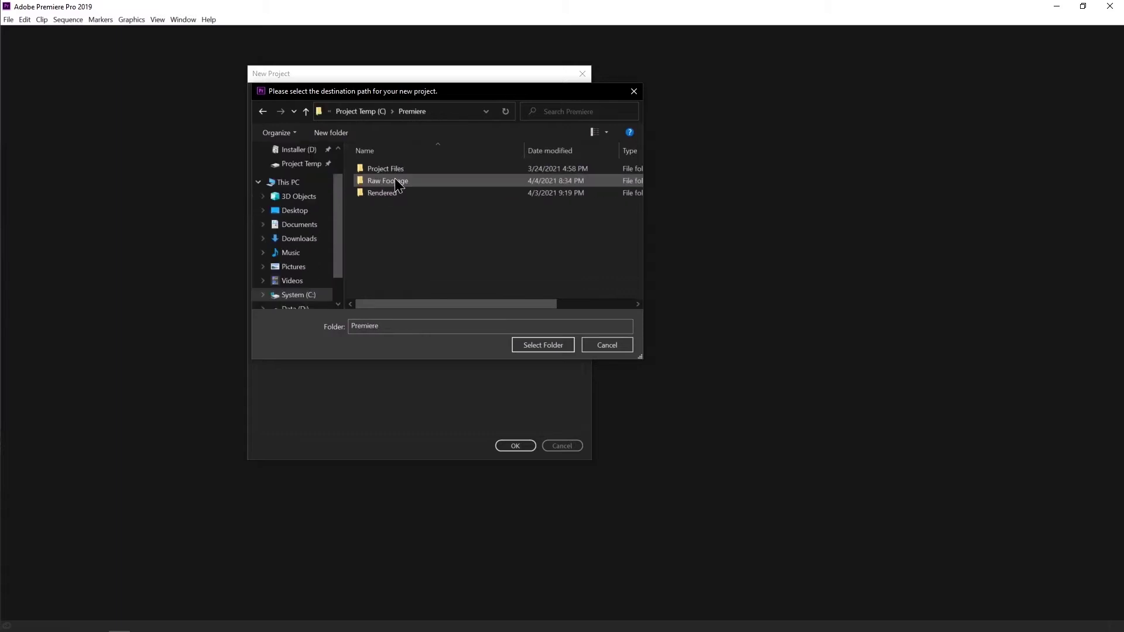
double_click(397, 167)
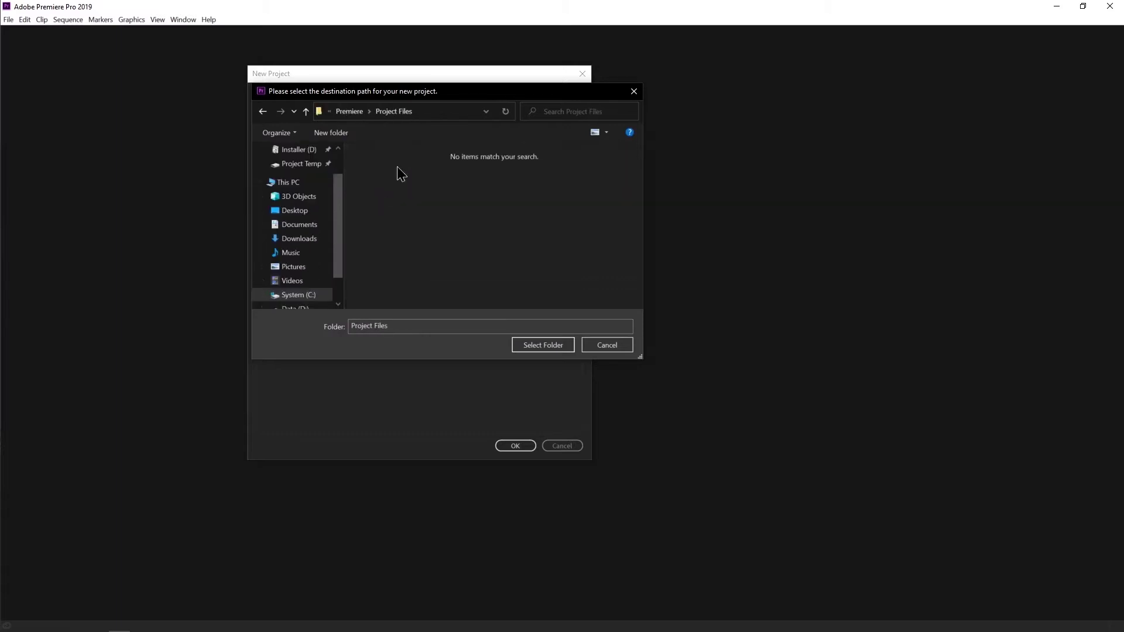
left_click(564, 345)
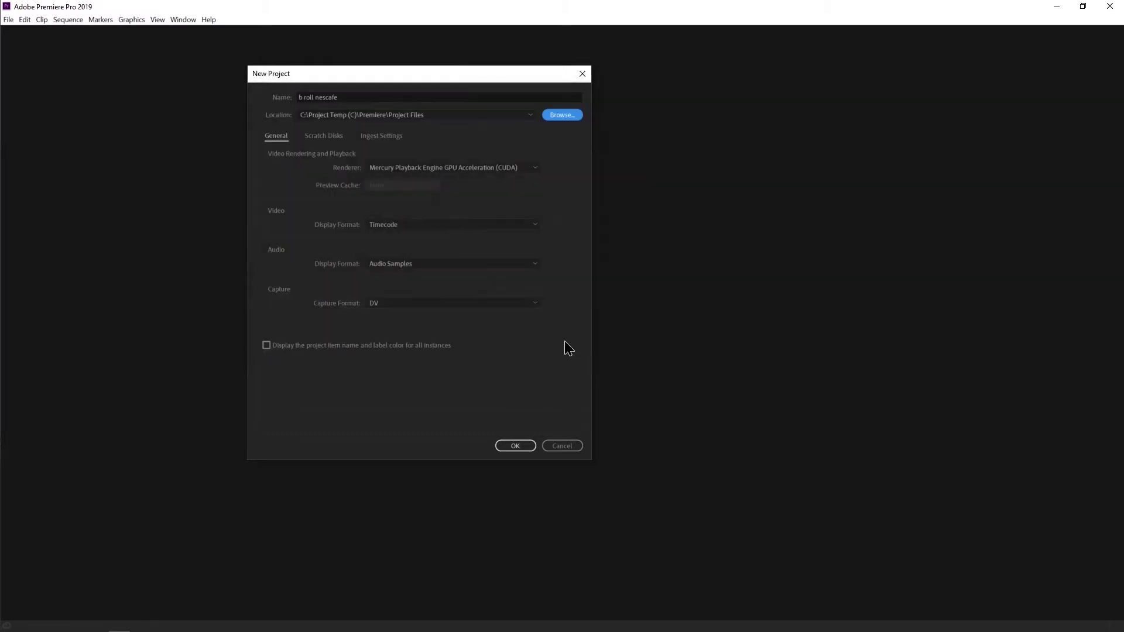
left_click(386, 137)
- Turn on ingest to create proxies with the 1280x720 GoPro CineForm preset, then create the project
left_click(292, 161)
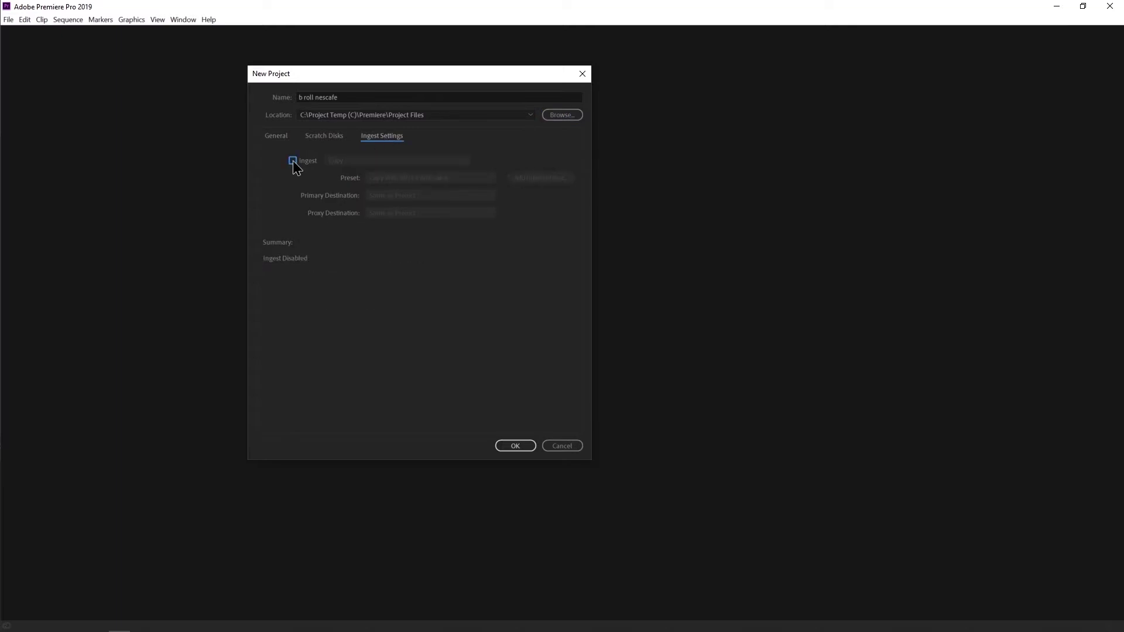
left_click(351, 160)
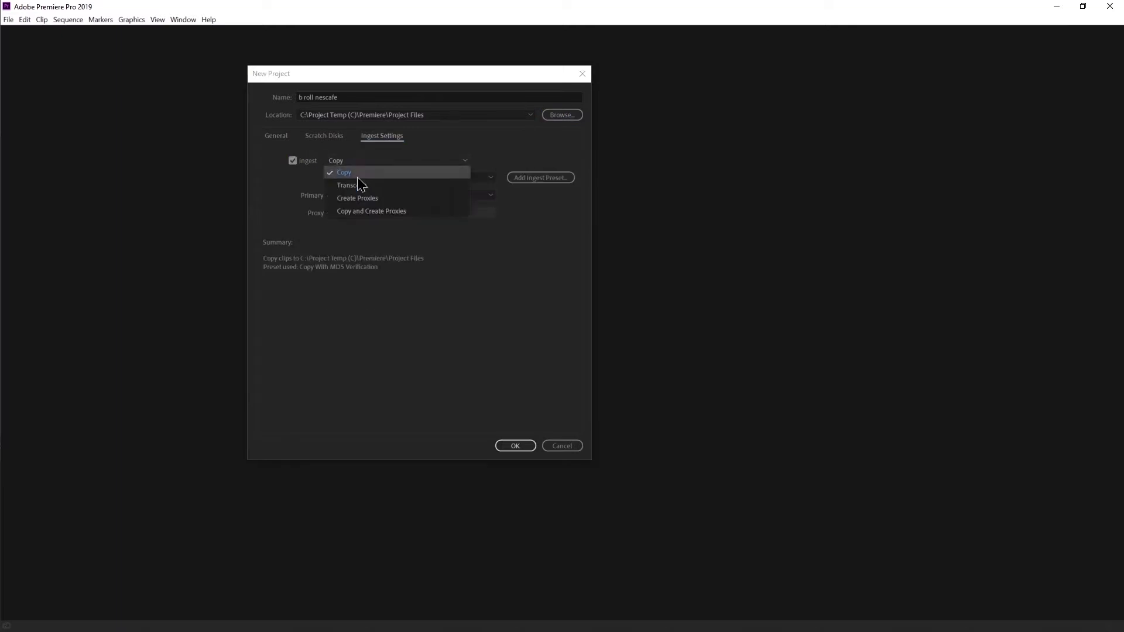
left_click(364, 199)
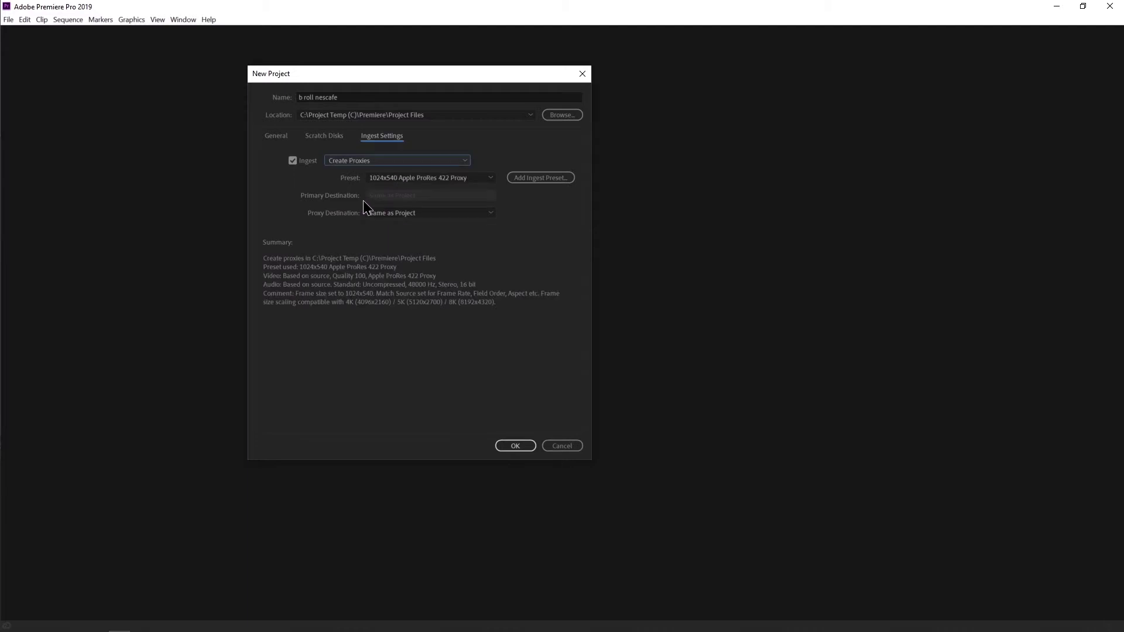
left_click(474, 177)
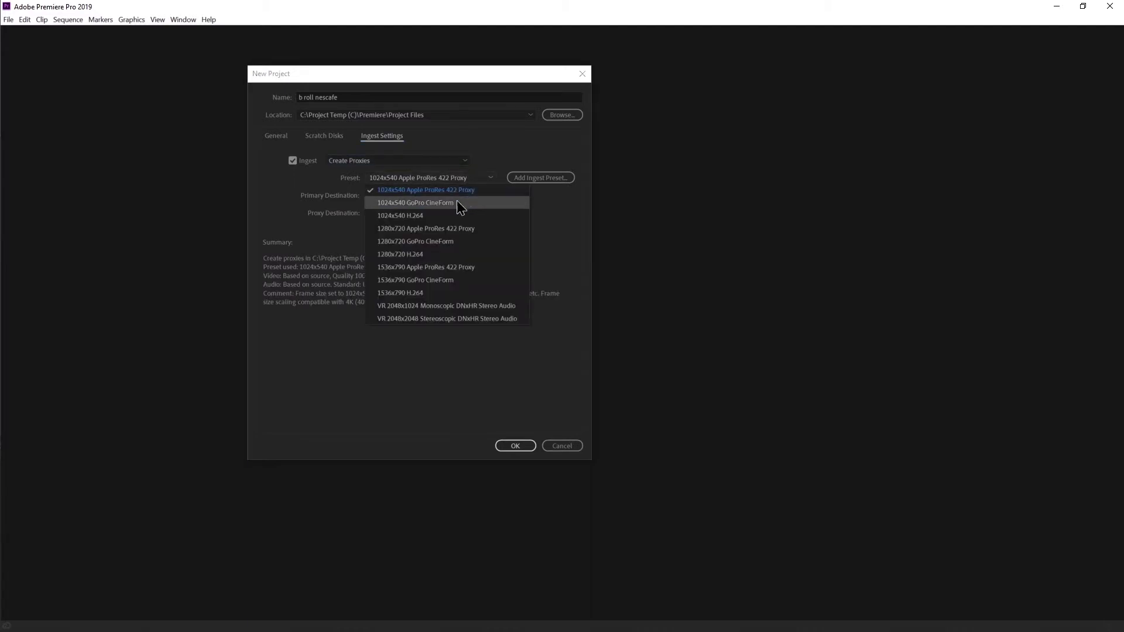
left_click(440, 244)
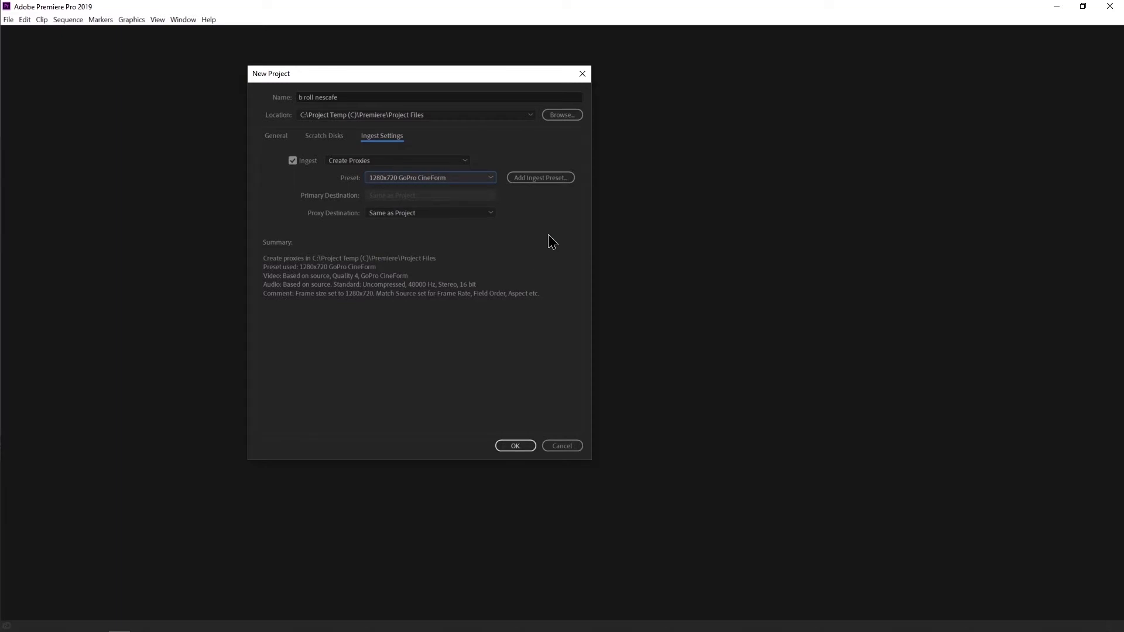
left_click(515, 446)
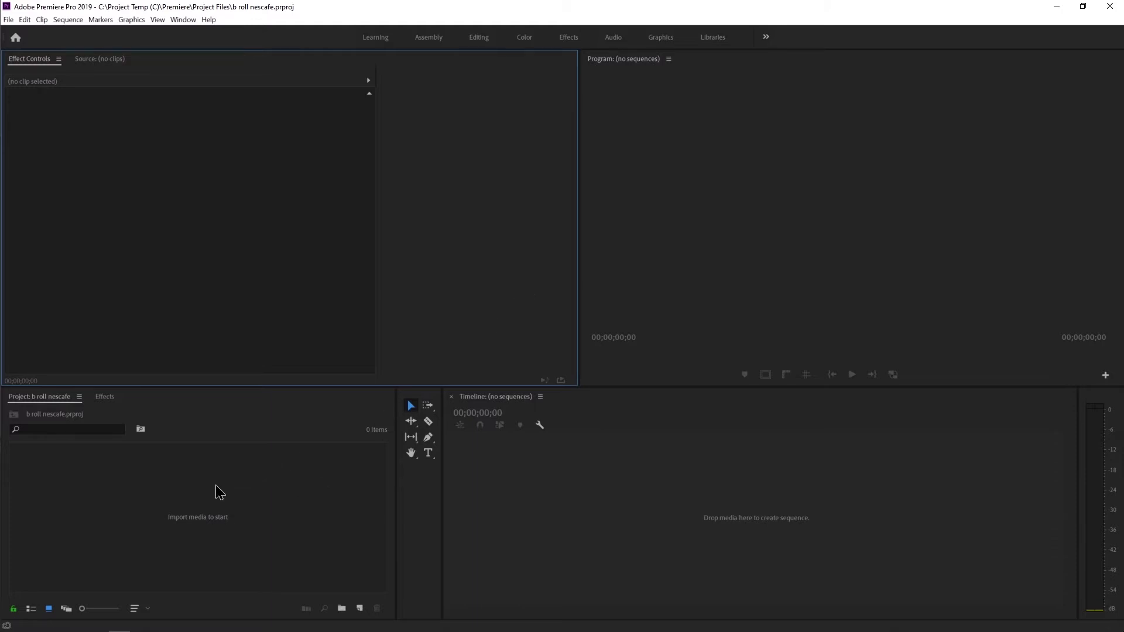
- Create bins named footage, music and sfx, then open the footage bin
left_click(341, 609)
type("footage")
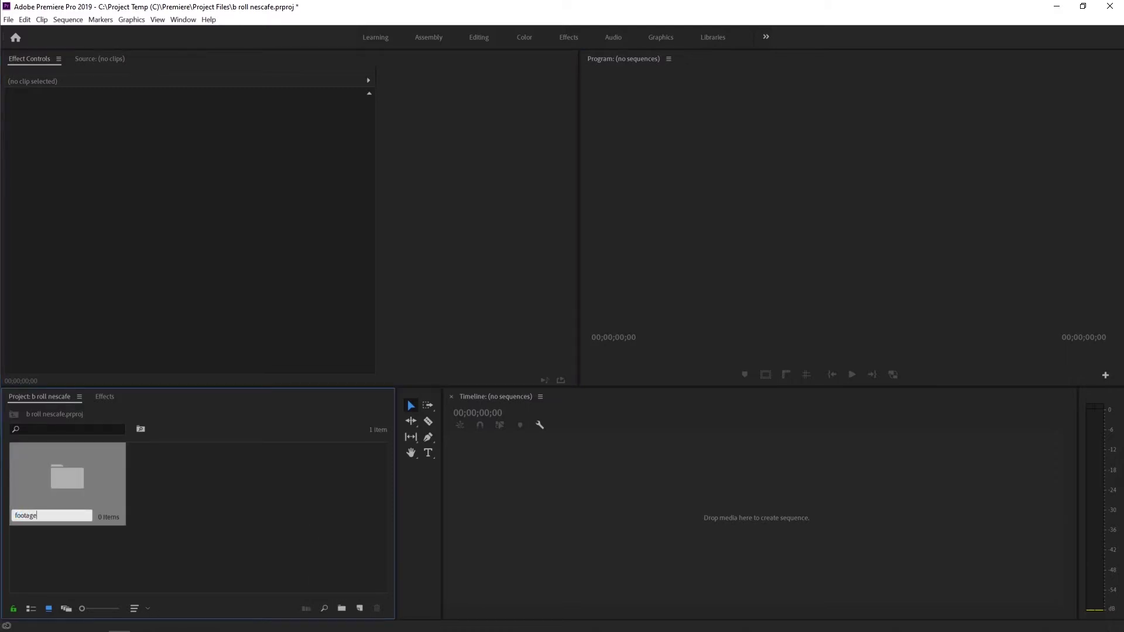
left_click(234, 502)
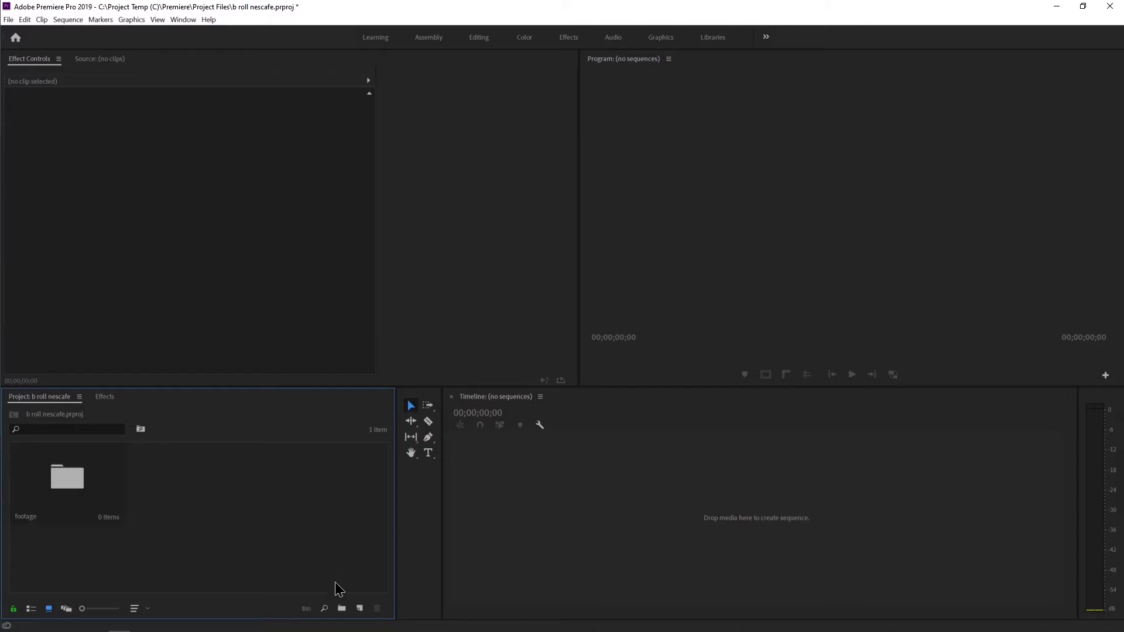
left_click(342, 609)
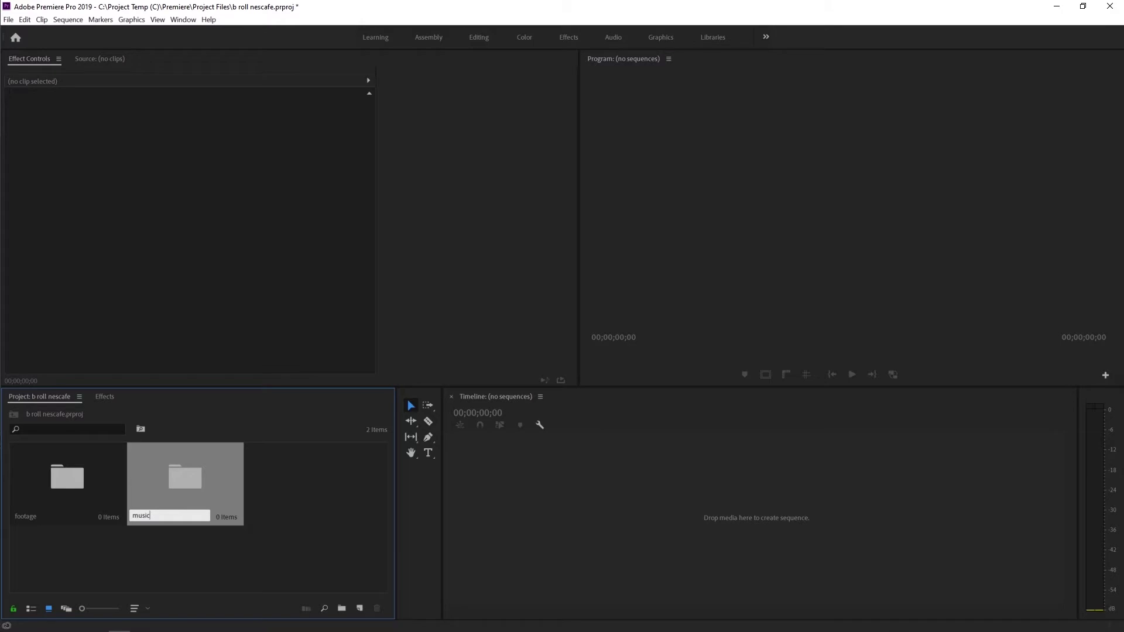
left_click(319, 555)
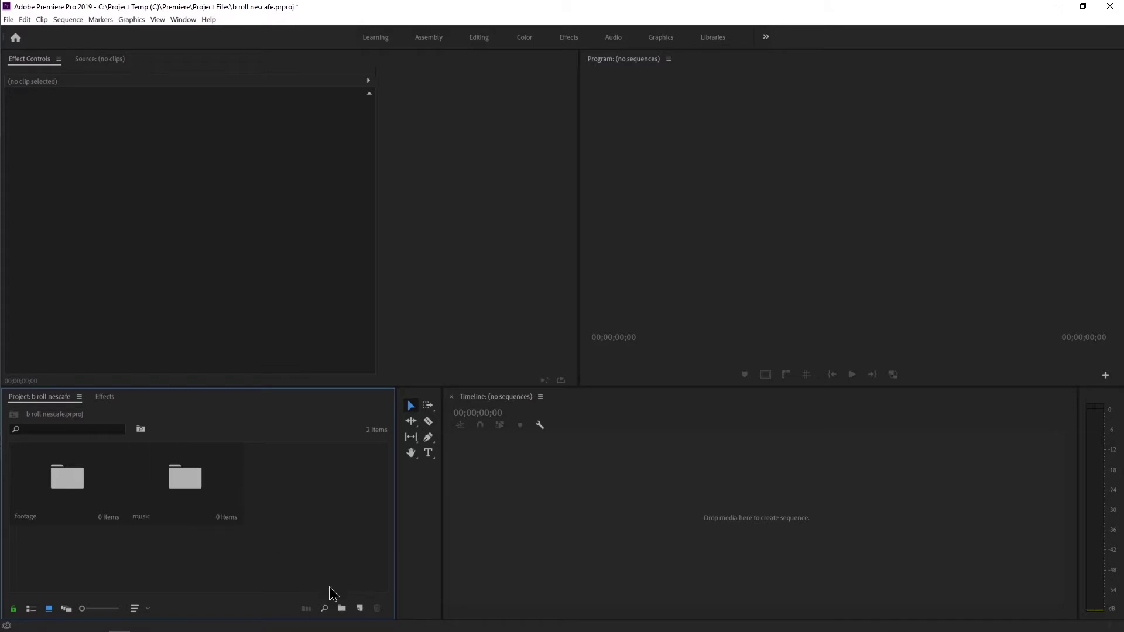
left_click(342, 608)
type("sfx")
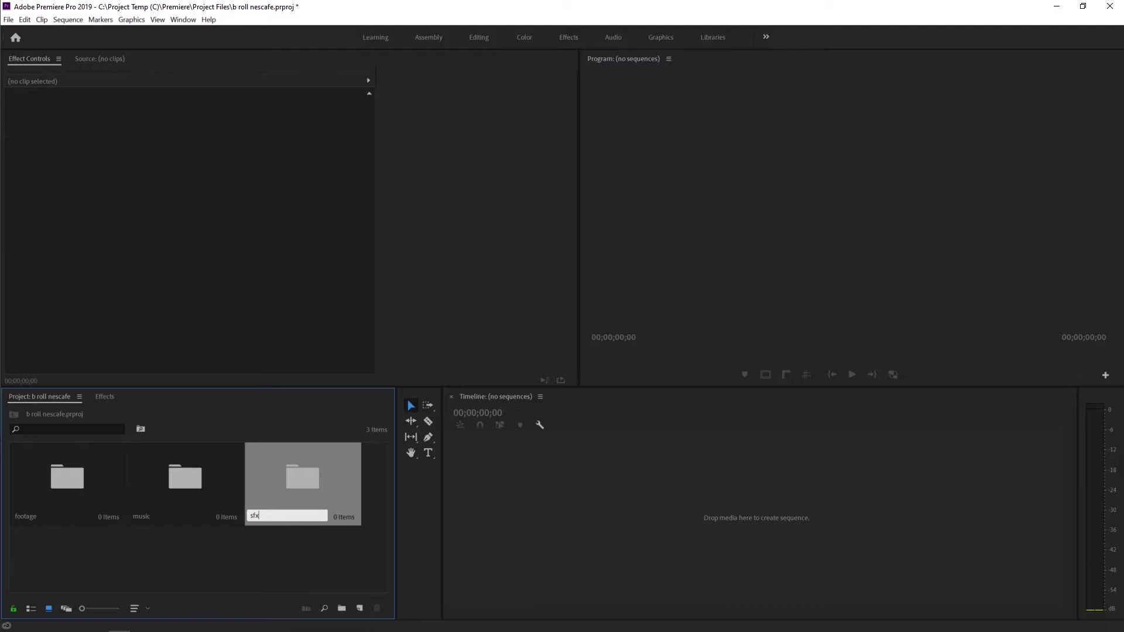
left_click(321, 565)
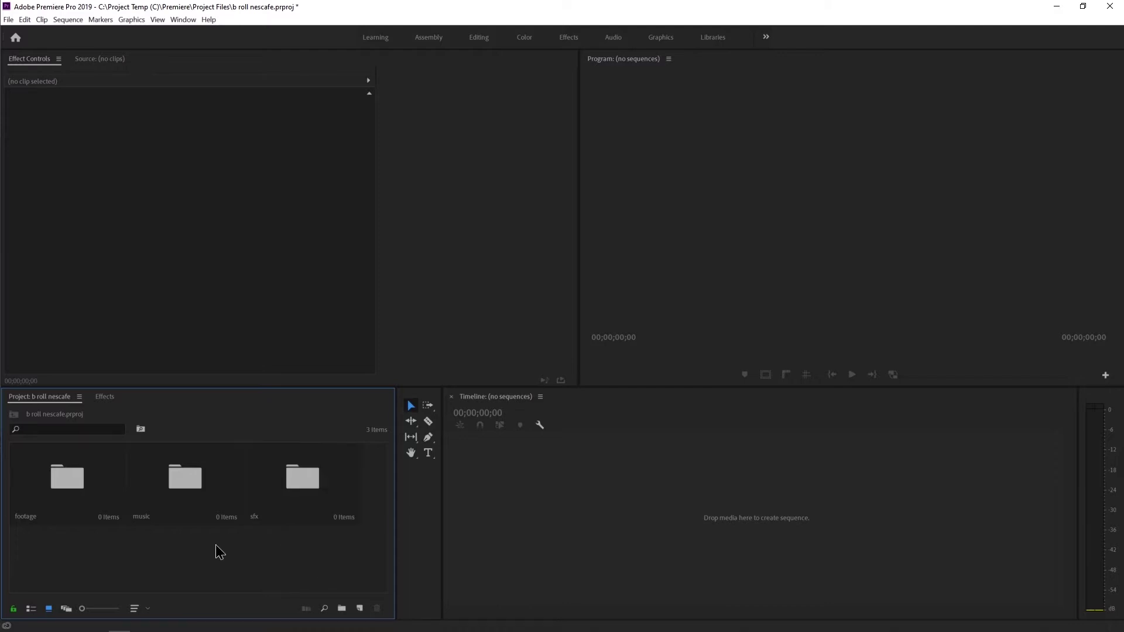
double_click(78, 471)
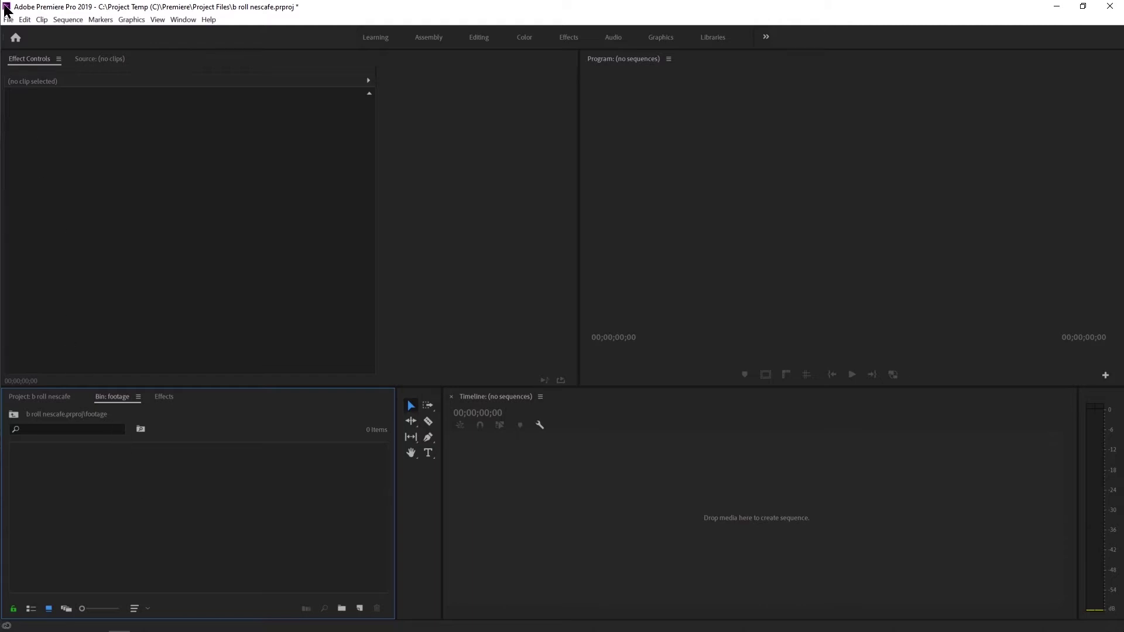
- Open the Import dialog and browse to Project Temp (C) > Premiere > Raw Footage > b roll
double_click(105, 469)
left_click_drag(89, 178, 91, 131)
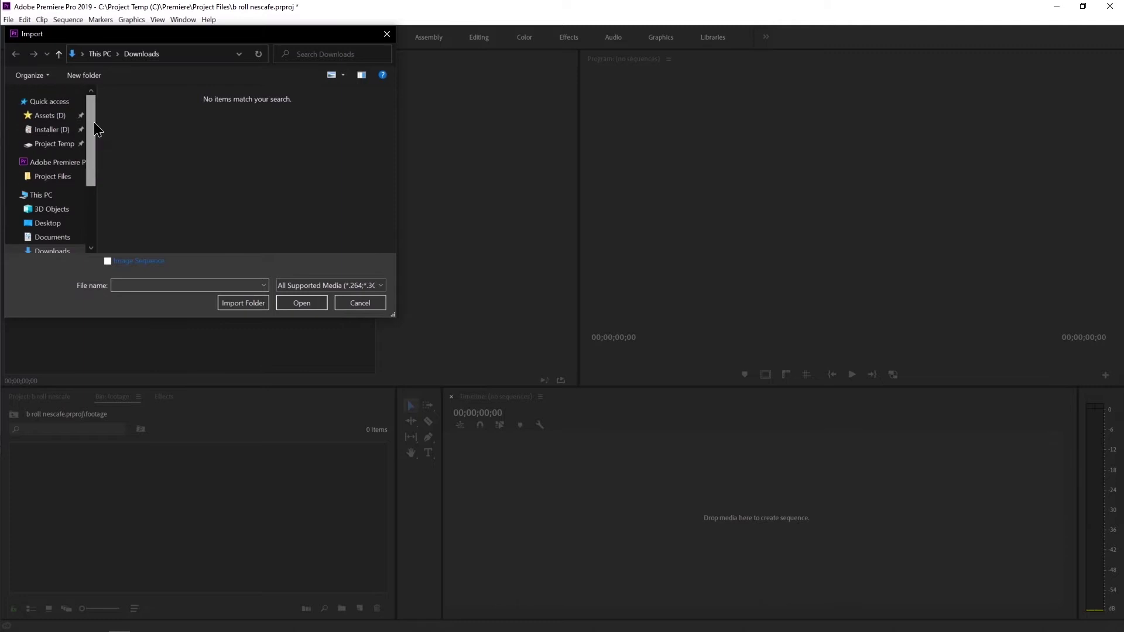
left_click(53, 143)
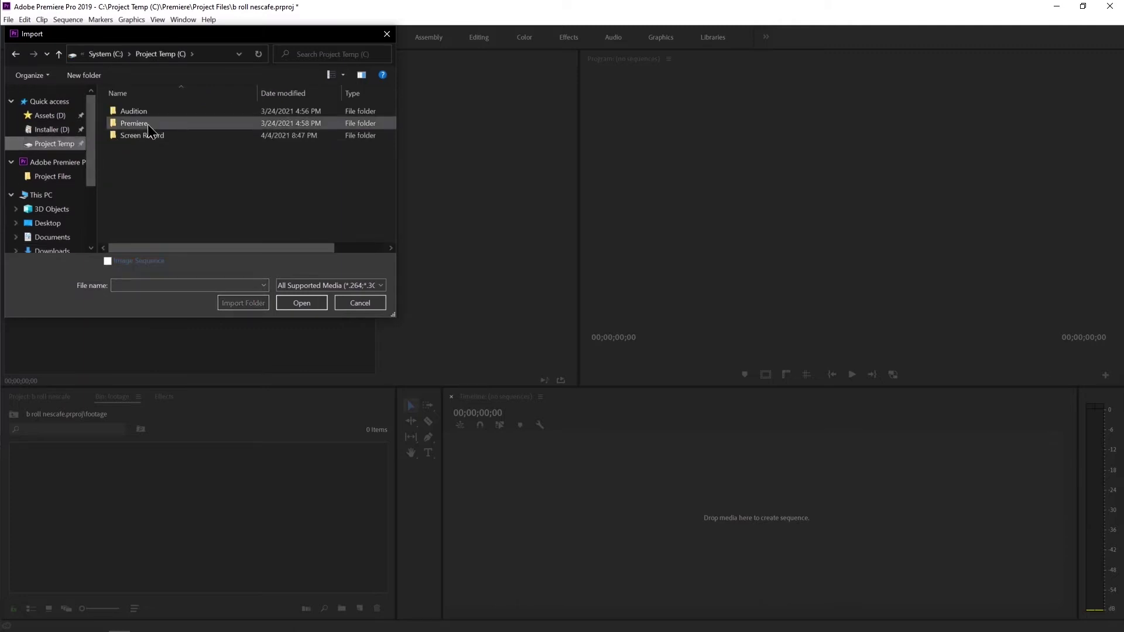
double_click(146, 124)
double_click(148, 124)
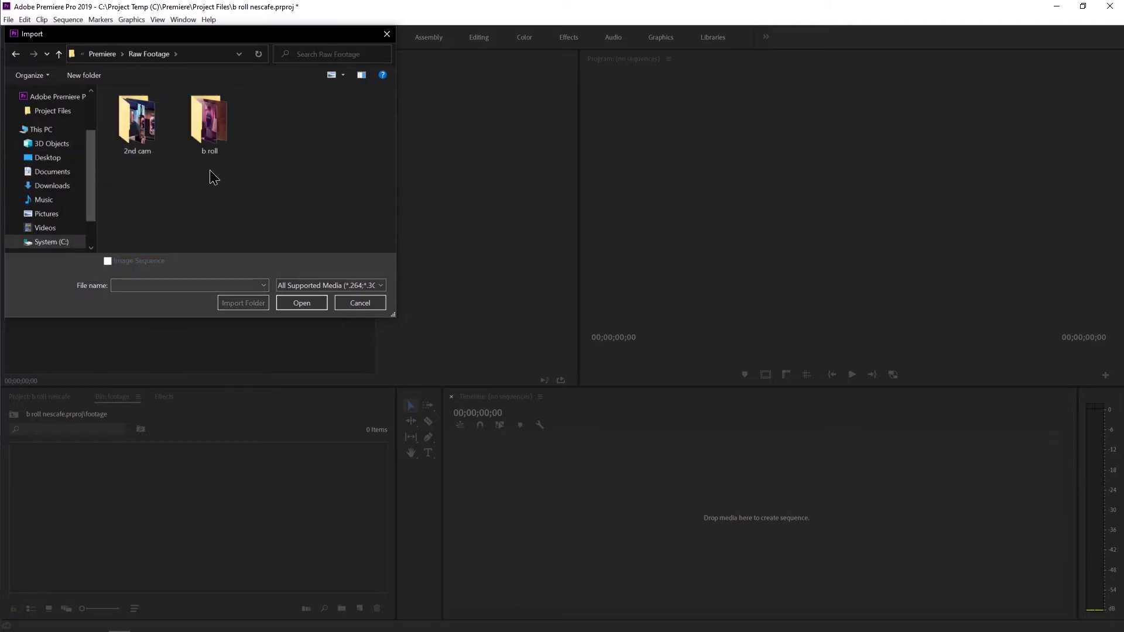
double_click(224, 124)
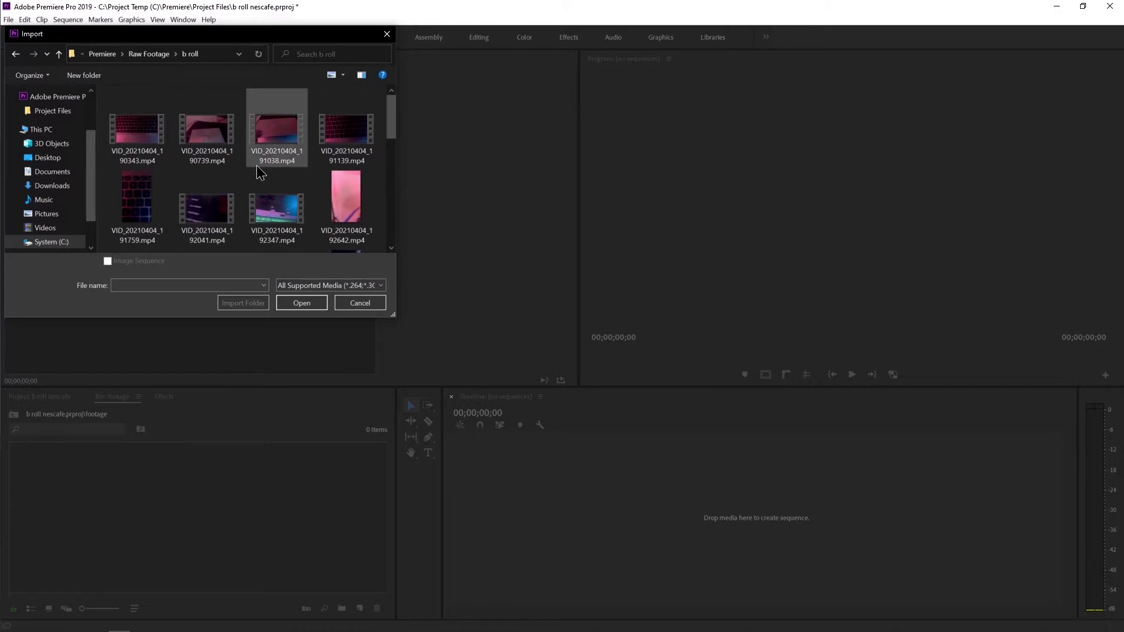
- Select every clip in the b roll folder and import them into the footage bin
left_click(137, 135)
scroll(199, 153, "down", 5)
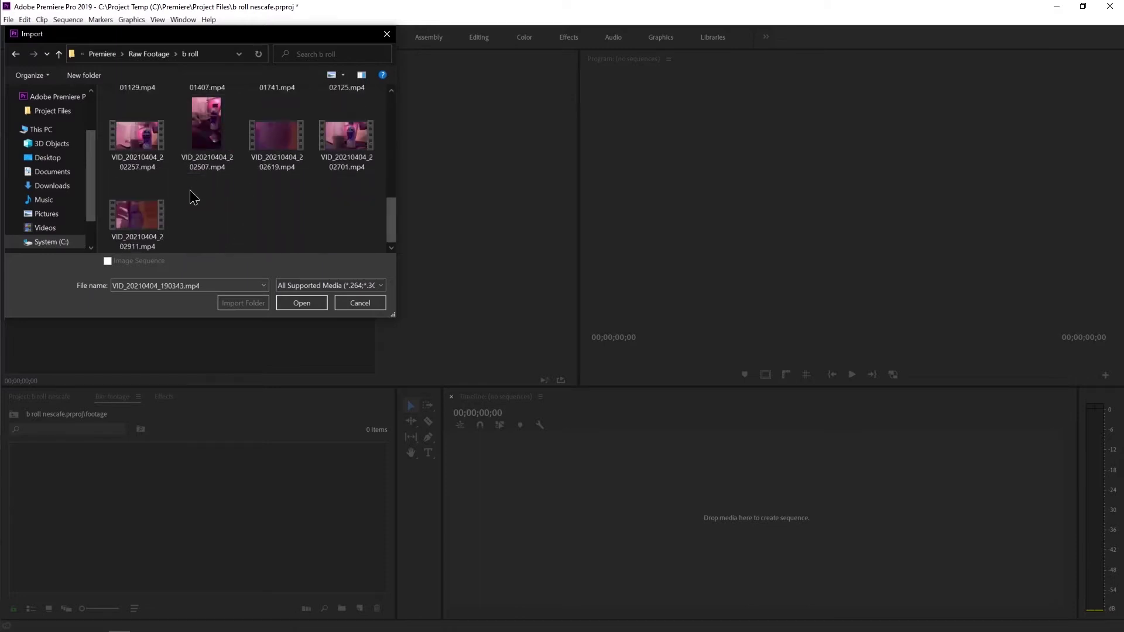
left_click(155, 216, "shift")
scroll(176, 212, "up", 5)
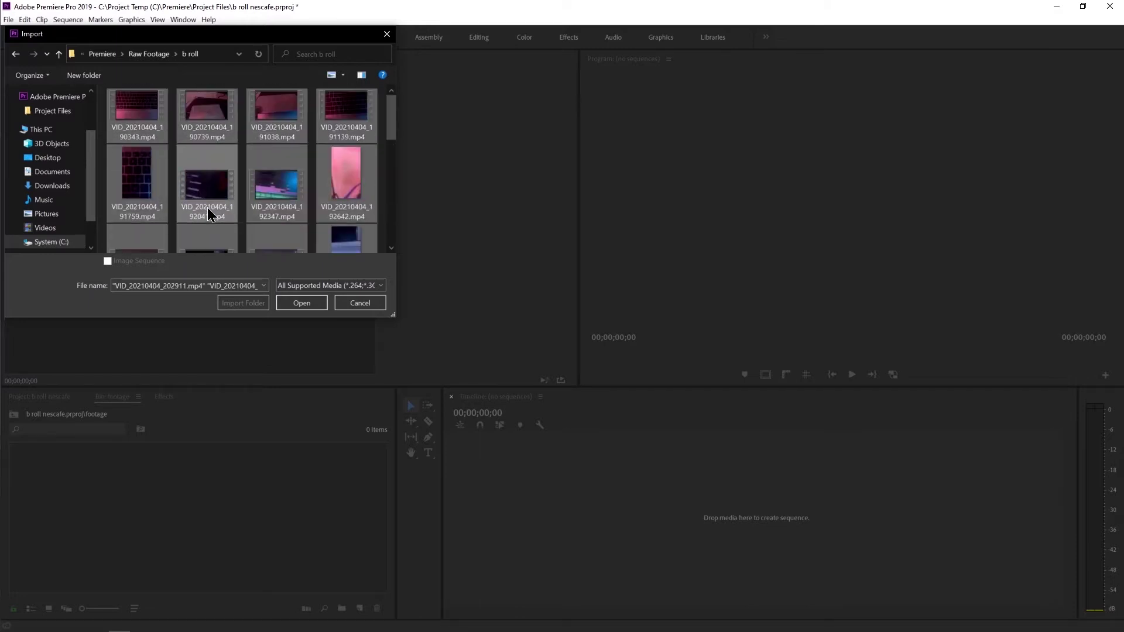
scroll(208, 209, "down", 5)
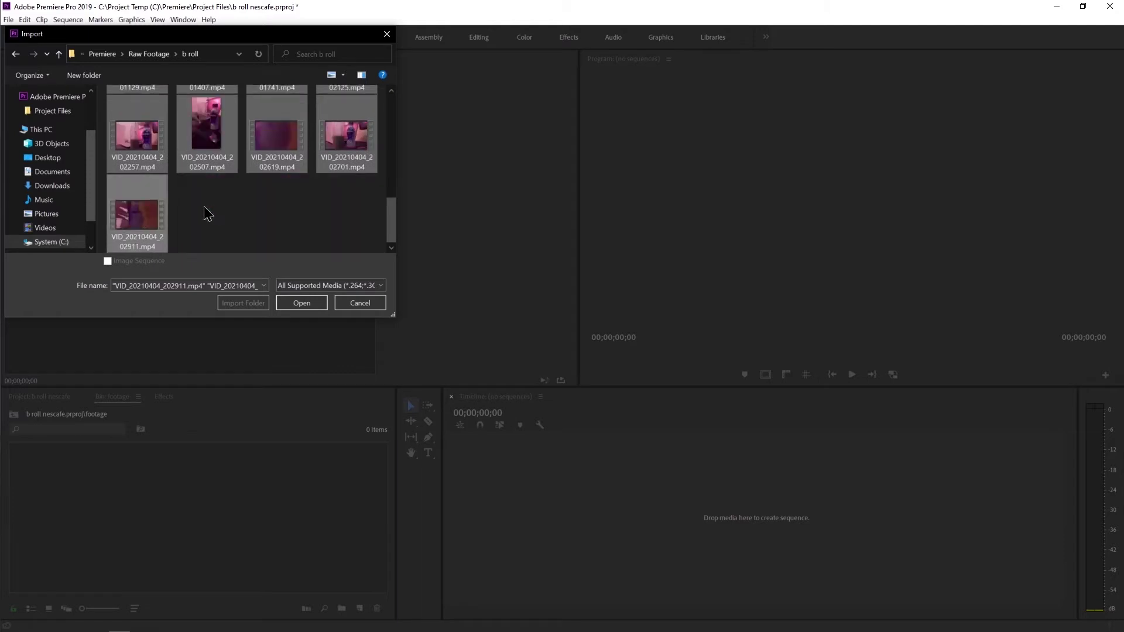
scroll(204, 206, "up", 3)
scroll(204, 206, "up", 2)
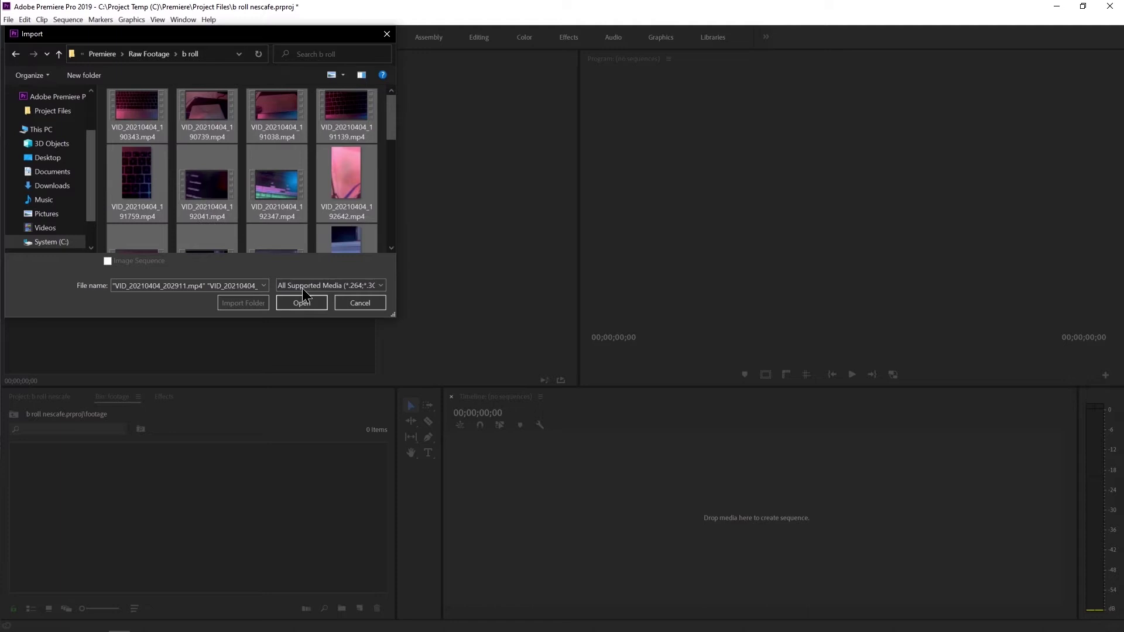
left_click(302, 303)
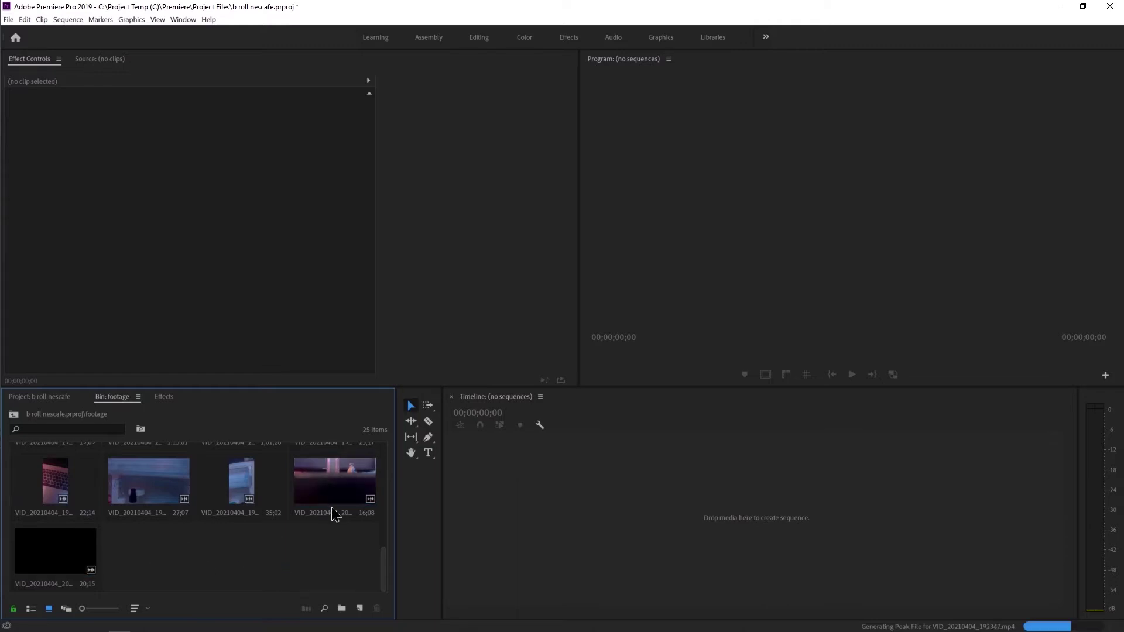
- Scroll through the 25 imported clip thumbnails, then maximize the Media Encoder window
scroll(232, 501, "up", 1)
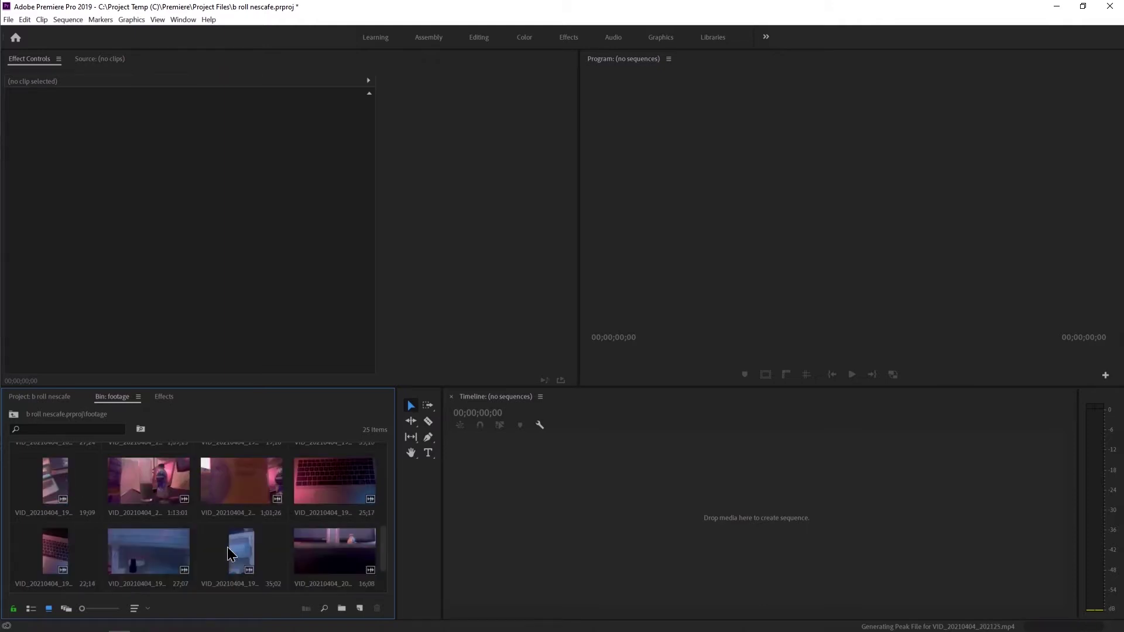
scroll(230, 552, "up", 1)
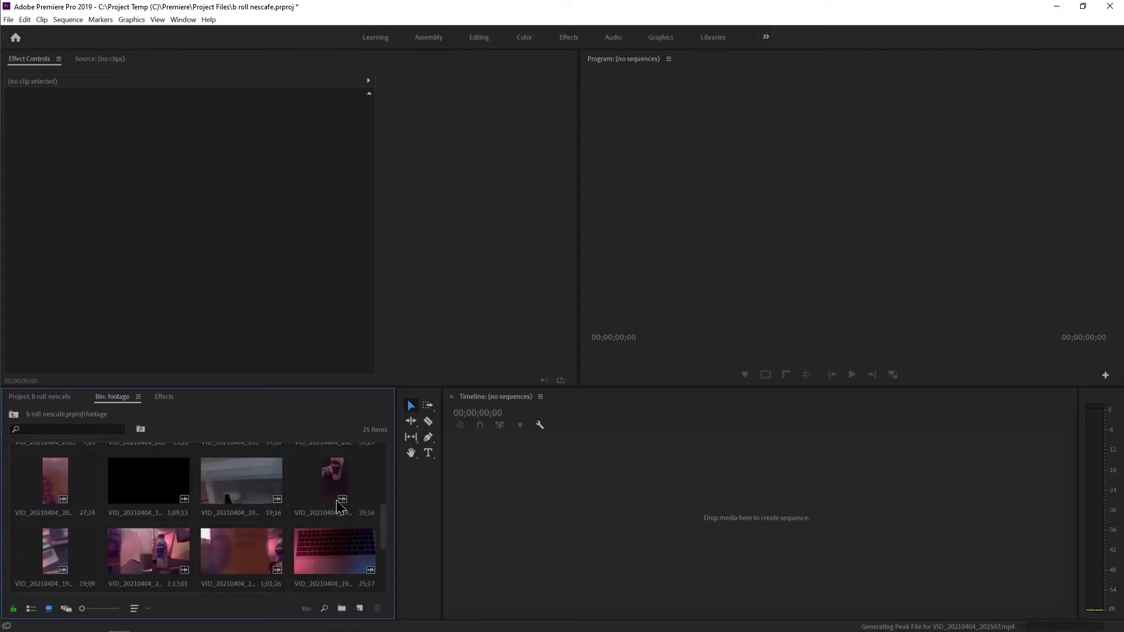
scroll(245, 497, "up", 1)
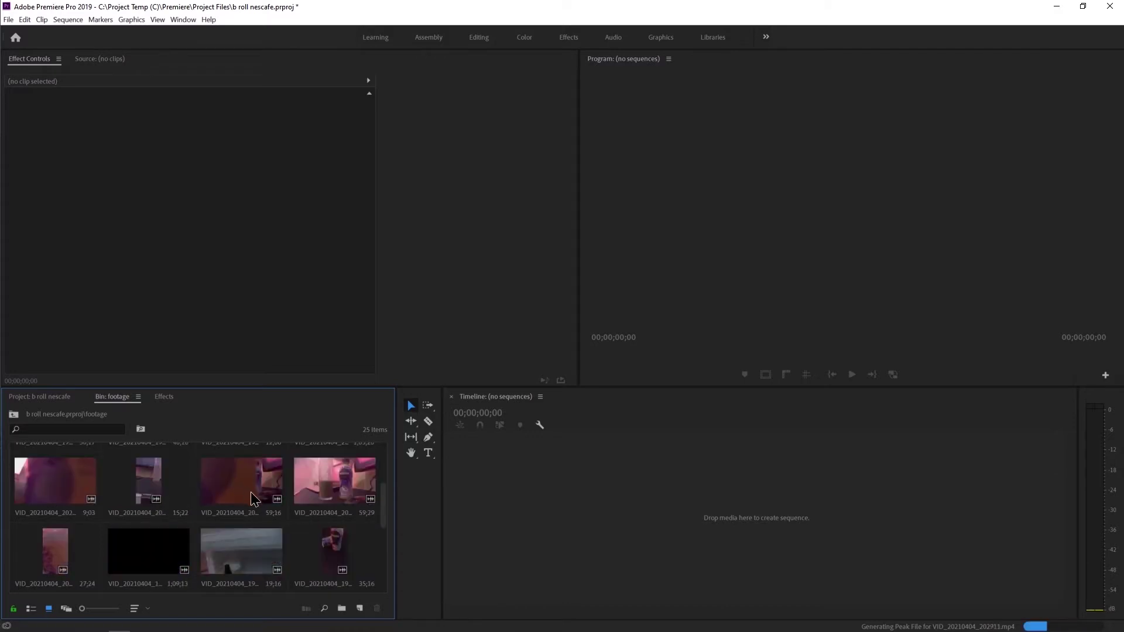
scroll(248, 497, "up", 1)
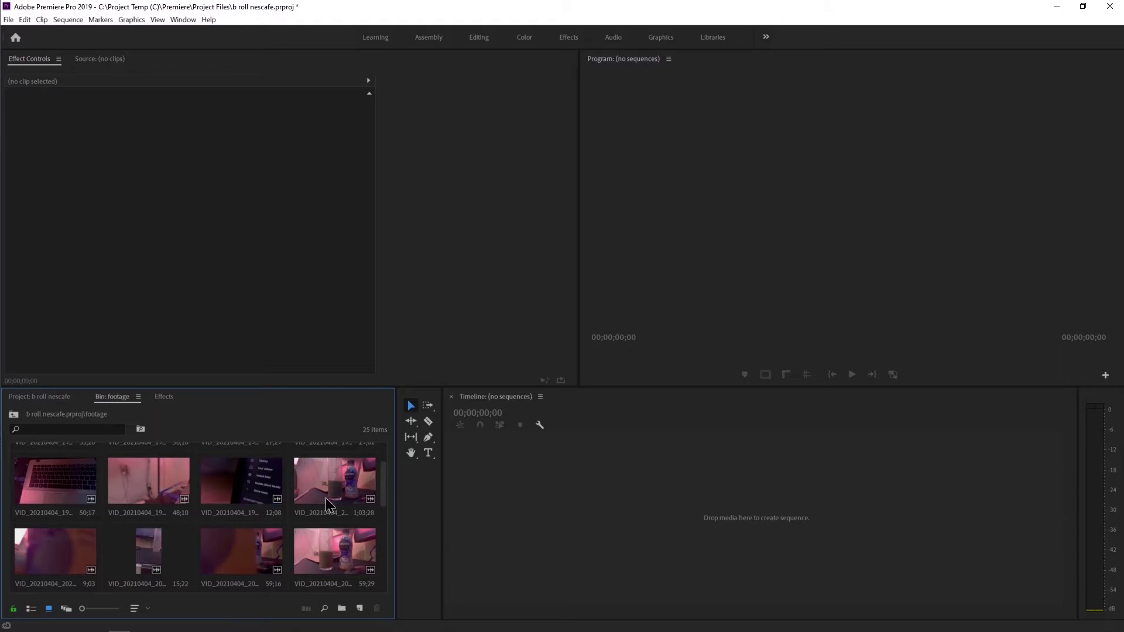
scroll(328, 500, "up", 1)
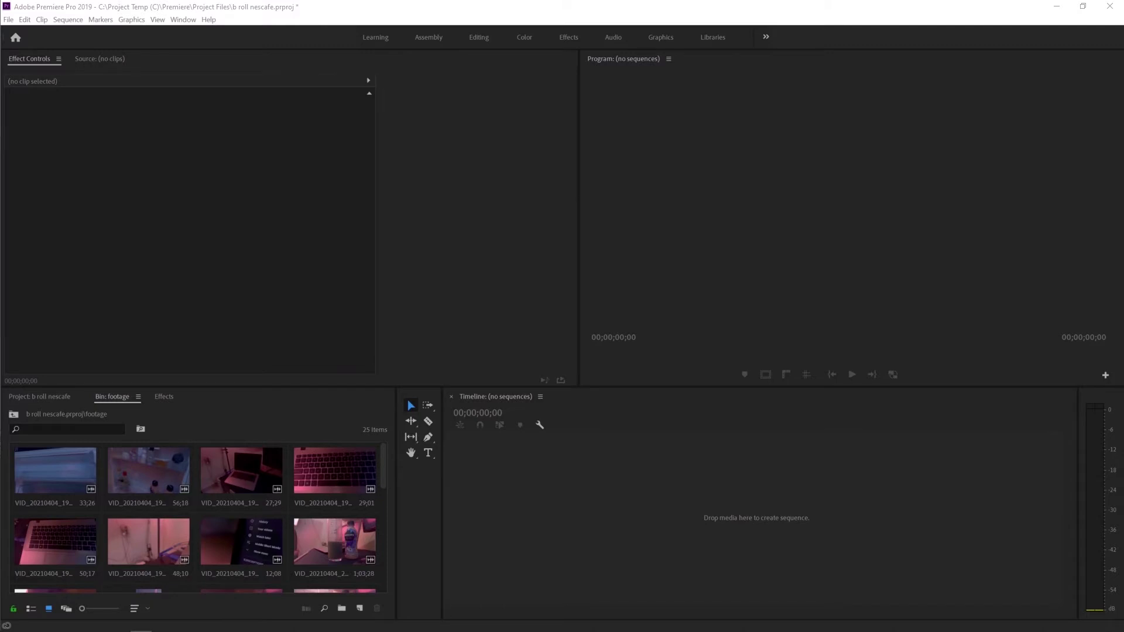
mouse_move(326, 42)
left_mouse_down()
mouse_move(552, 80)
mouse_move(552, 6)
mouse_move(589, 7)
left_mouse_up()
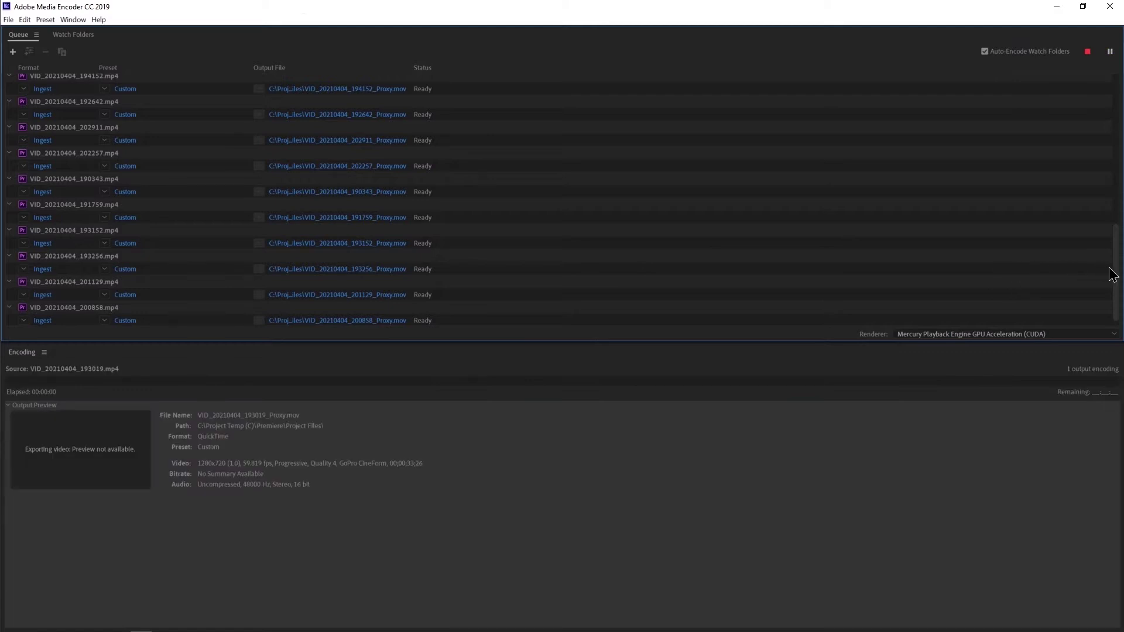
- Scroll through the Media Encoder queue to review the b-roll proxy jobs as they encode
left_click_drag(1117, 274, 1122, 99)
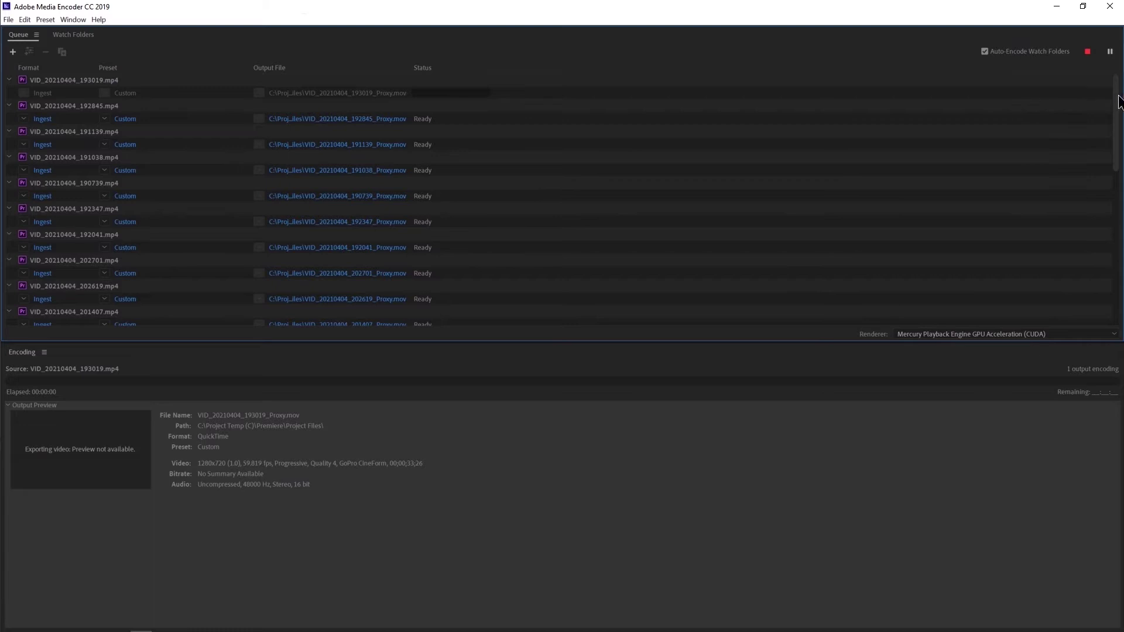
mouse_move(1117, 98)
left_mouse_down()
mouse_move(1107, 290)
mouse_move(1107, 88)
left_mouse_up()
mouse_move(1116, 141)
left_mouse_down()
mouse_move(1118, 235)
mouse_move(1112, 88)
left_mouse_up()
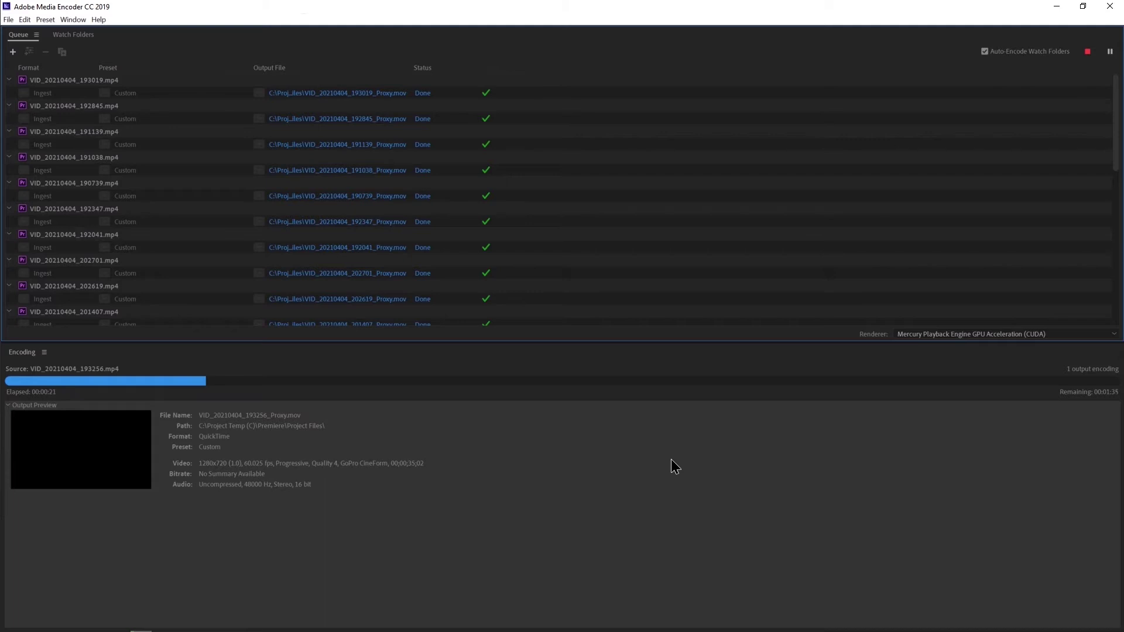
- Confirm every proxy in the queue shows Done, then close Media Encoder
scroll(742, 249, "down", 5)
scroll(744, 262, "down", 5)
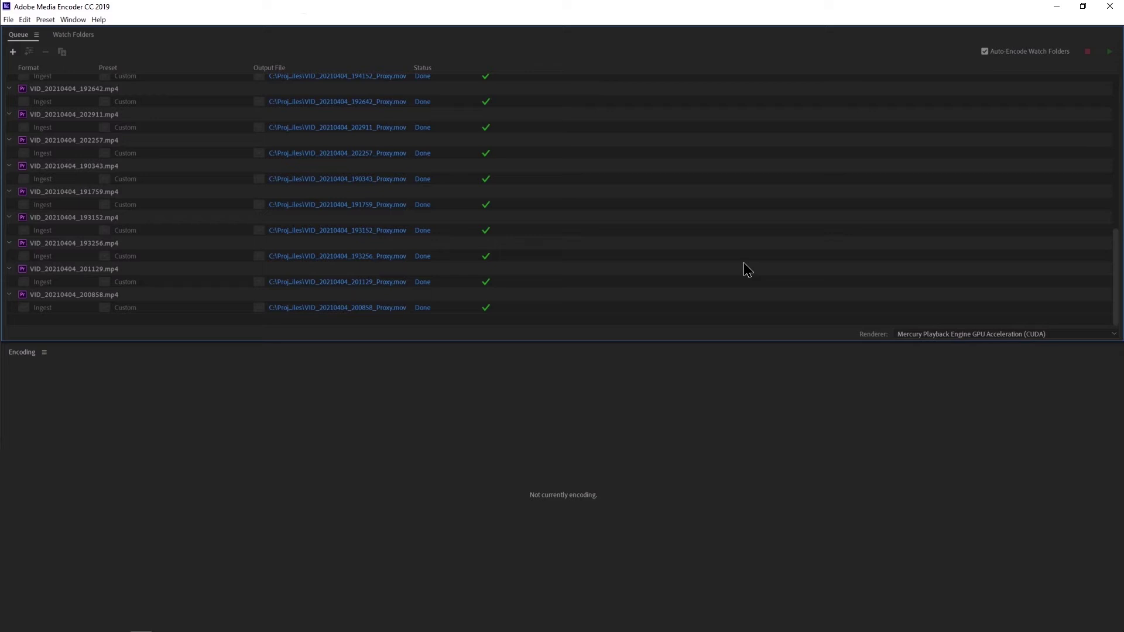
scroll(742, 256, "up", 3)
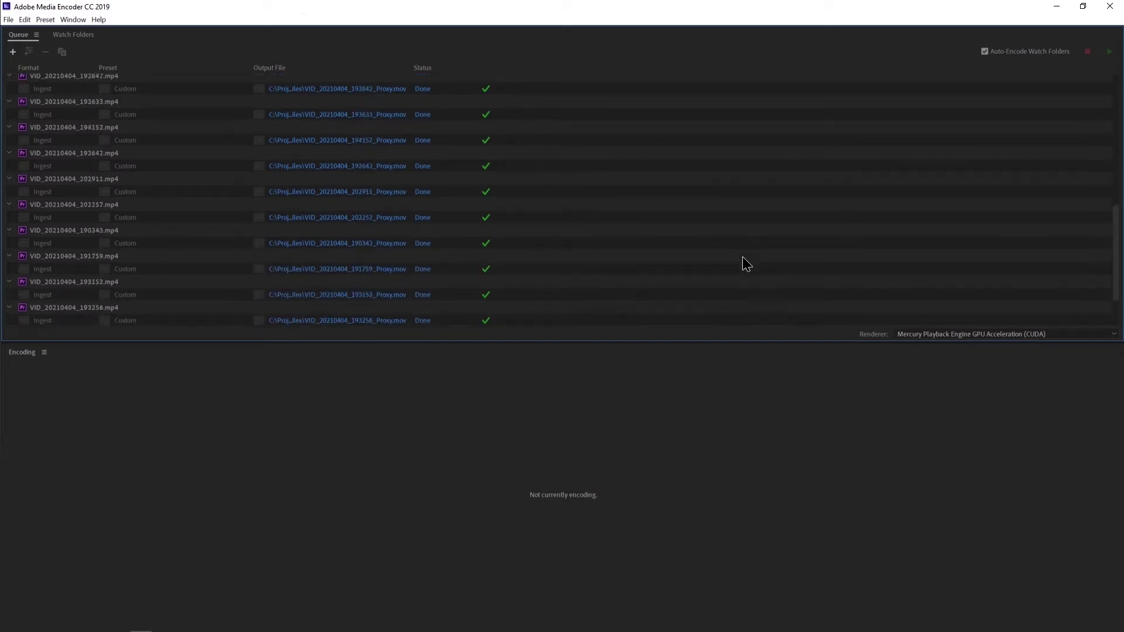
scroll(739, 278, "up", 5)
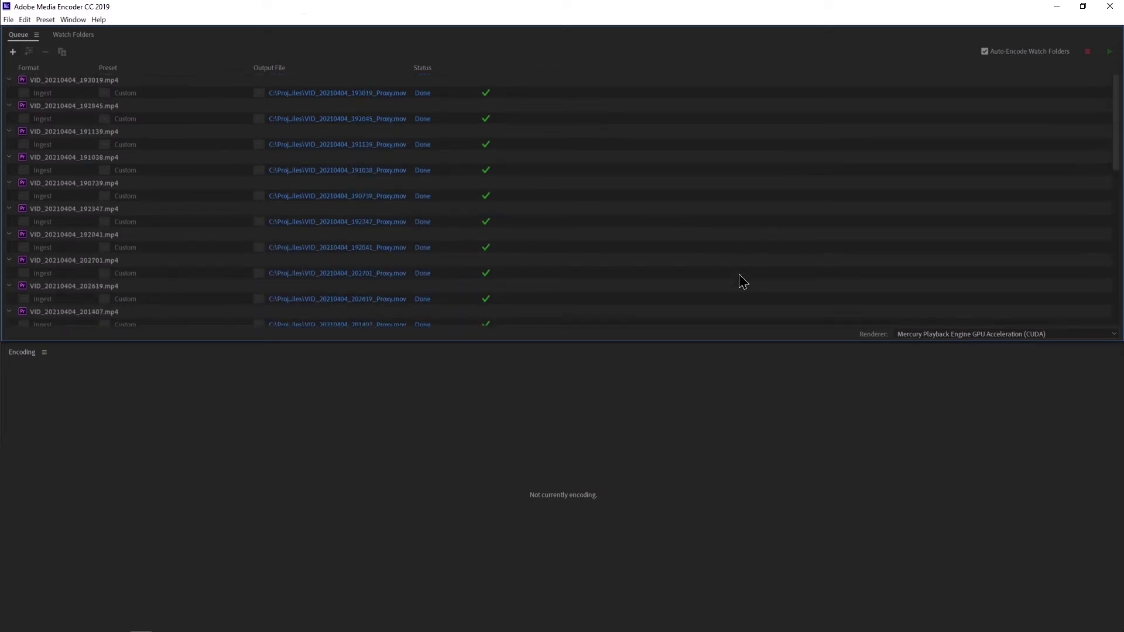
left_click(1109, 7)
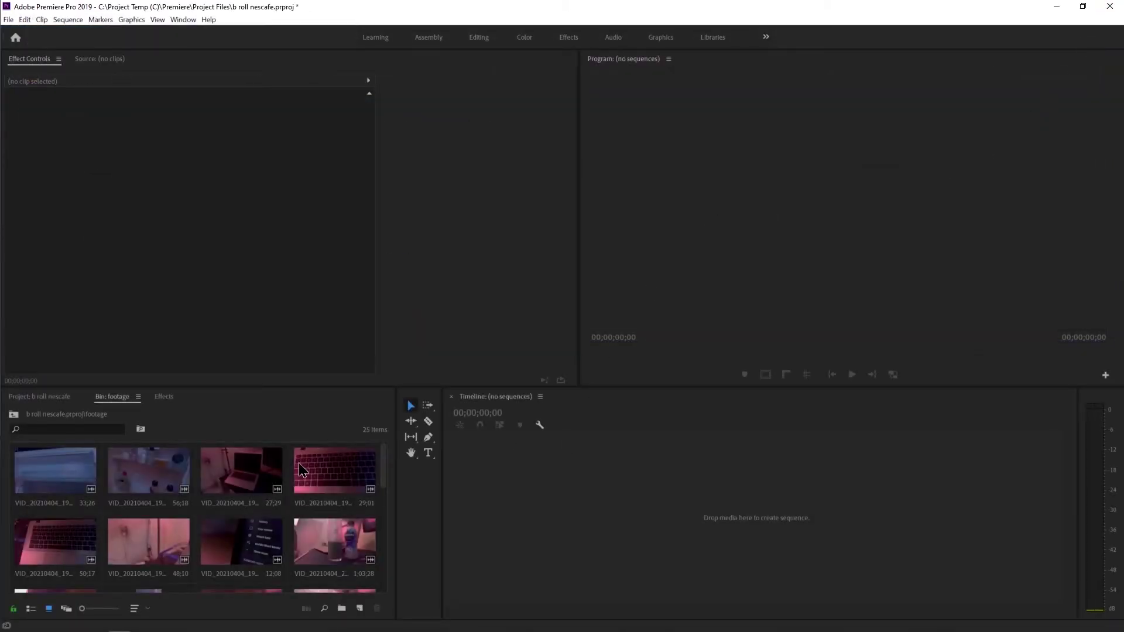
- Return the Project panel to the top-level bins and clear the selection
scroll(256, 499, "down", 3)
scroll(312, 526, "down", 3)
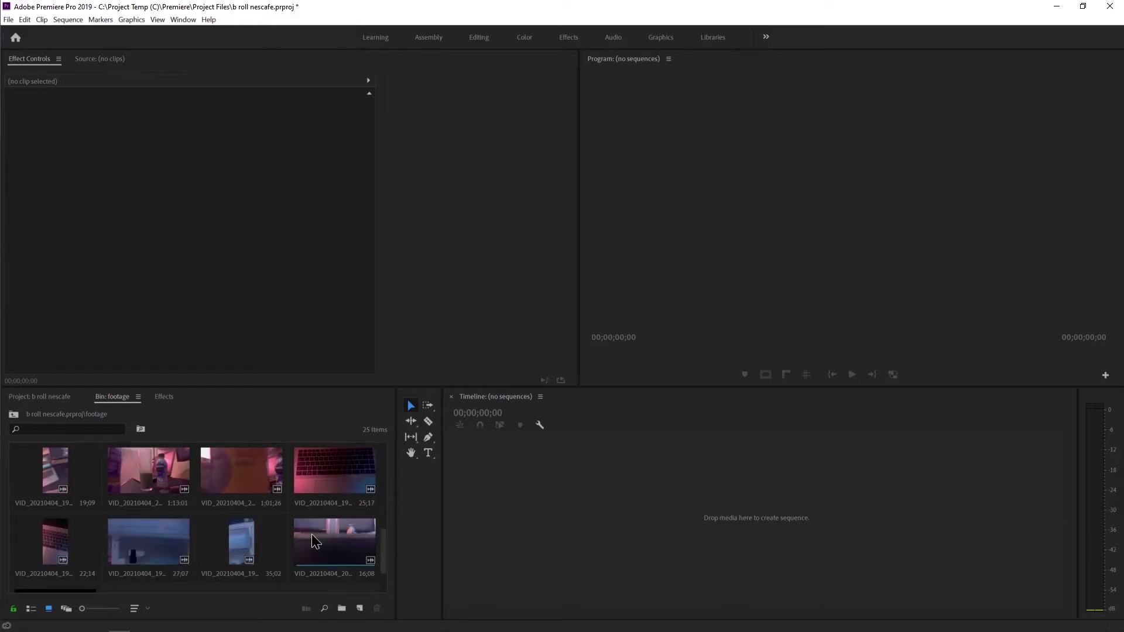
left_click(26, 400)
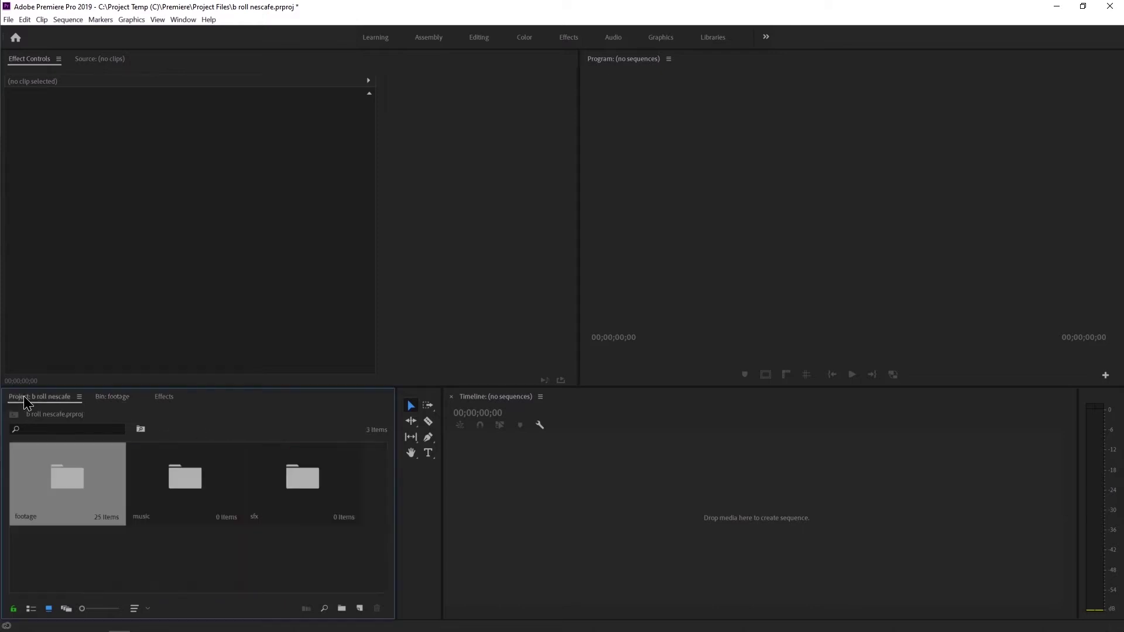
left_click(199, 584)
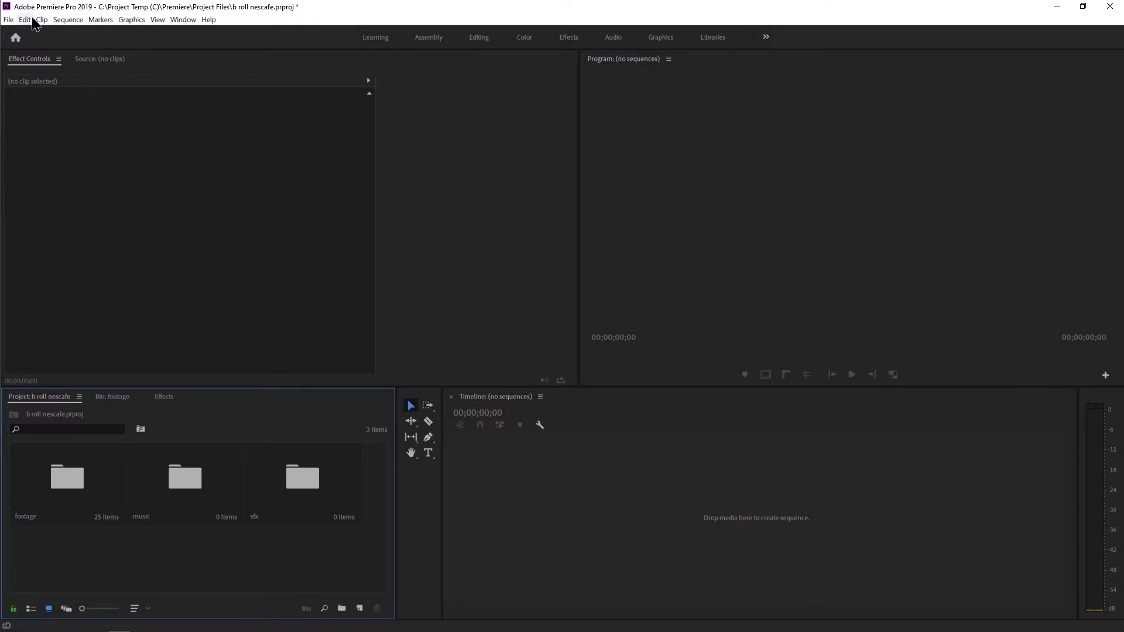
- Create a new DSLR 1080p24 sequence named Sequence 01
left_click(67, 20)
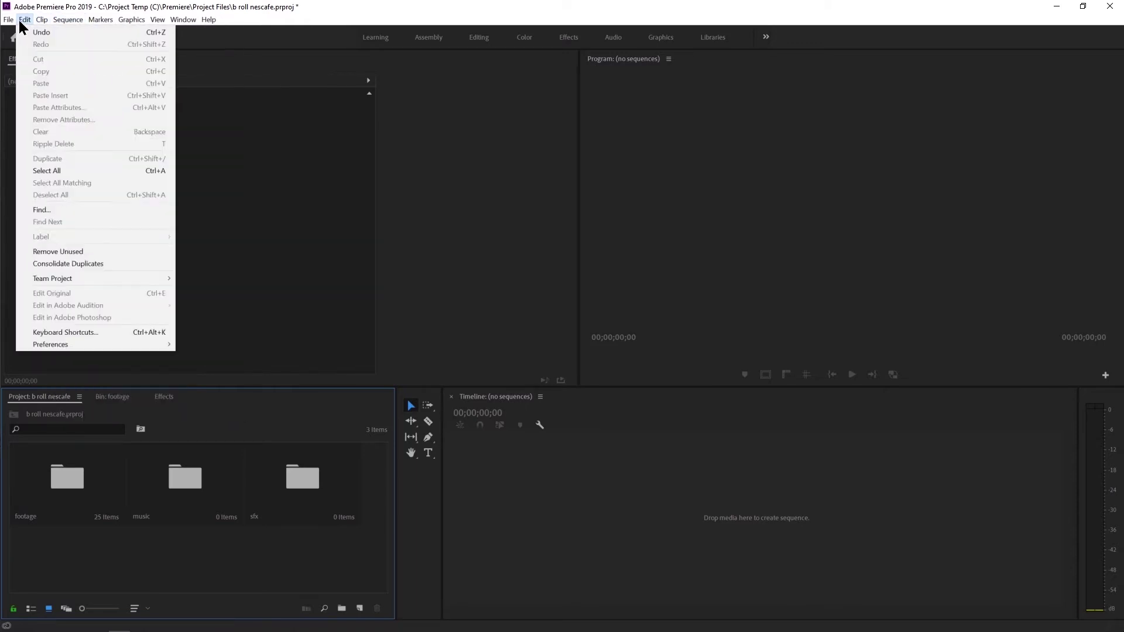
mouse_move(124, 32)
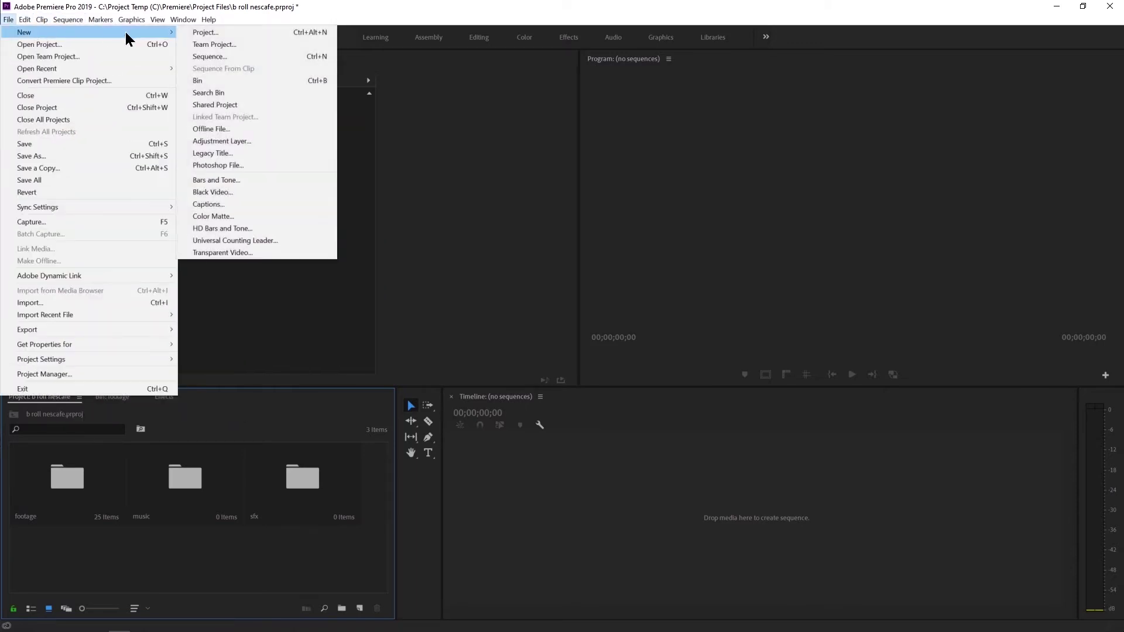
left_click(210, 56)
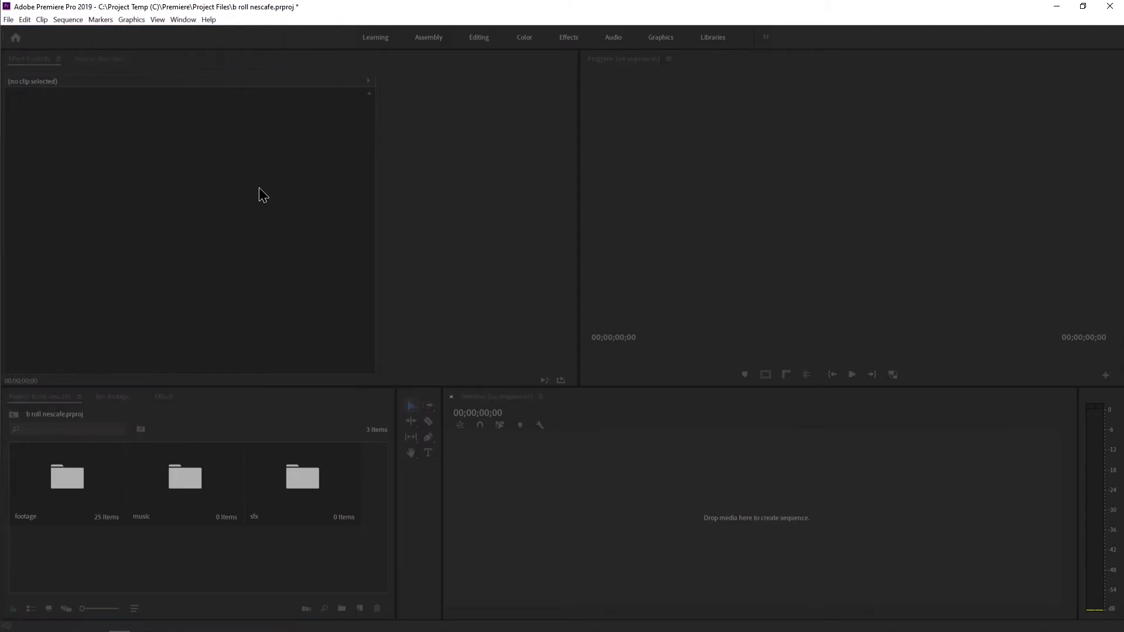
left_click_drag(314, 68, 494, 45)
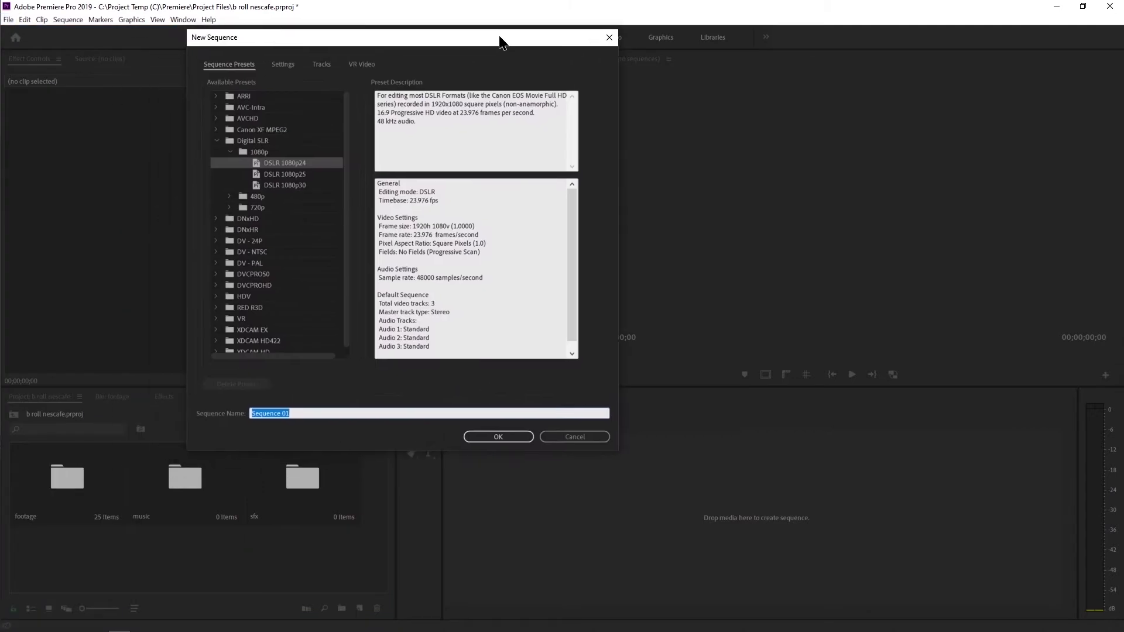
left_click(273, 169)
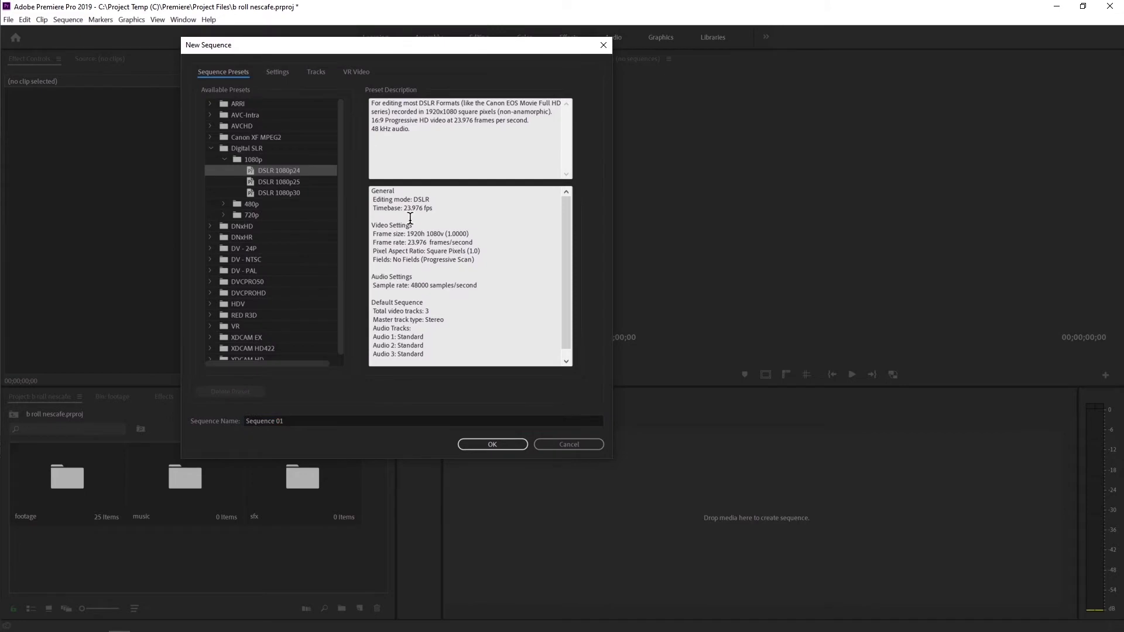
left_click(492, 445)
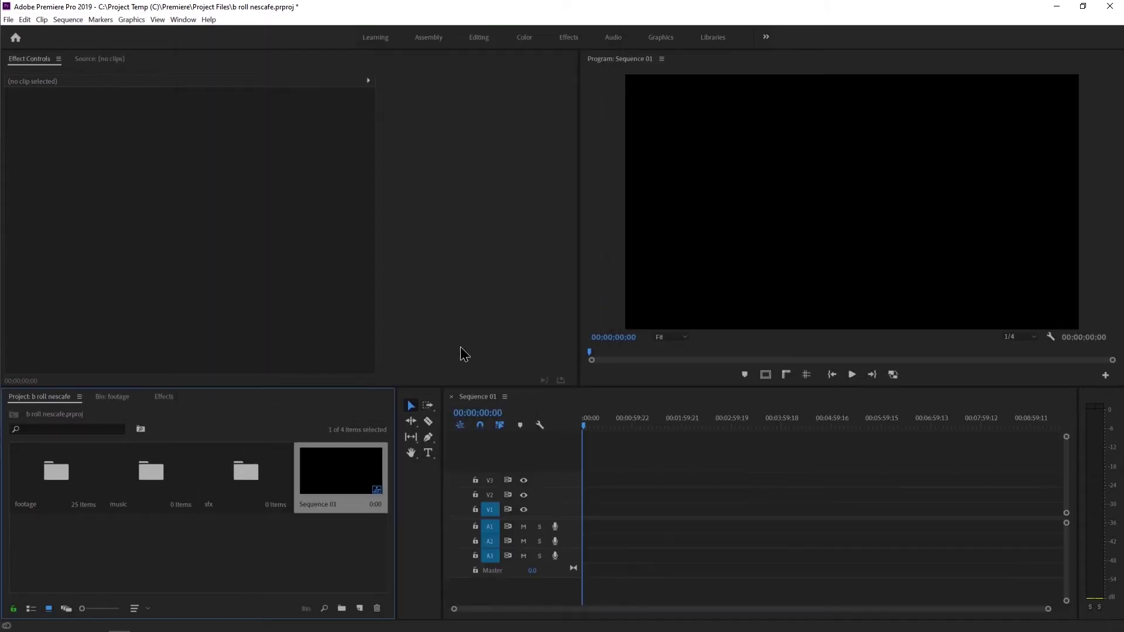
- Place the pink keyboard clip's video from about 01;22 at the start of V1
double_click(71, 475)
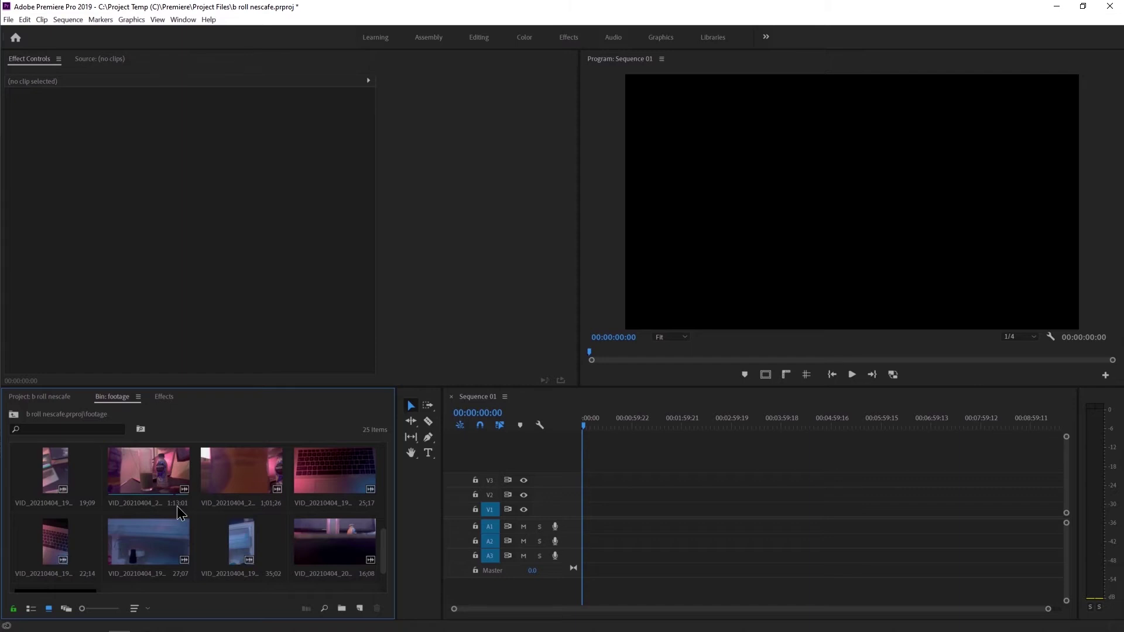
scroll(175, 509, "up", 3)
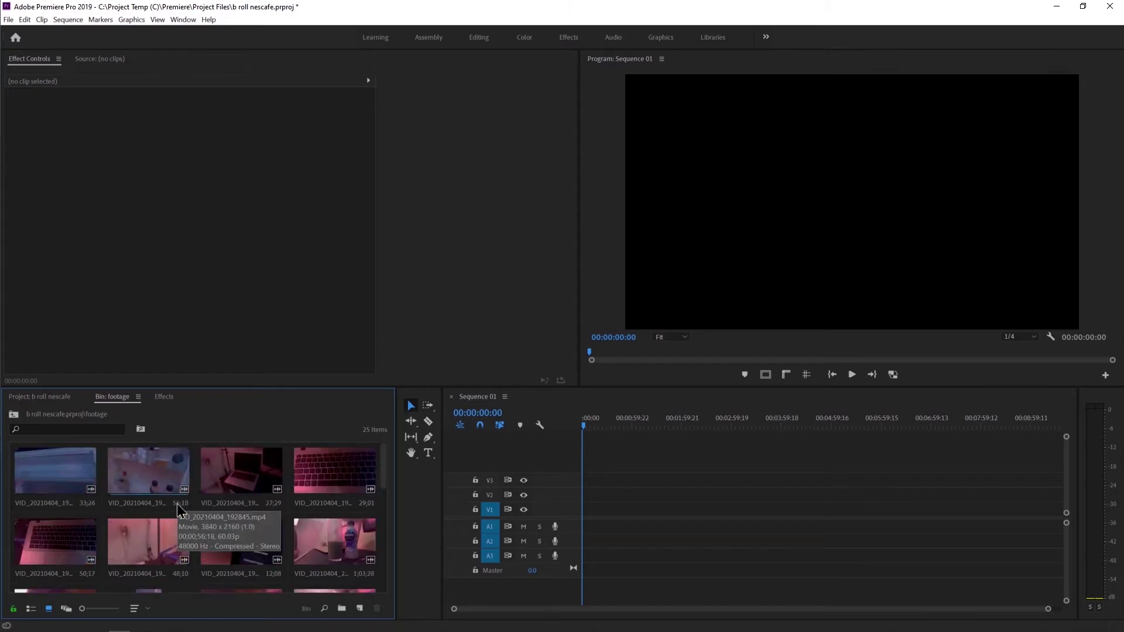
scroll(187, 506, "up", 3)
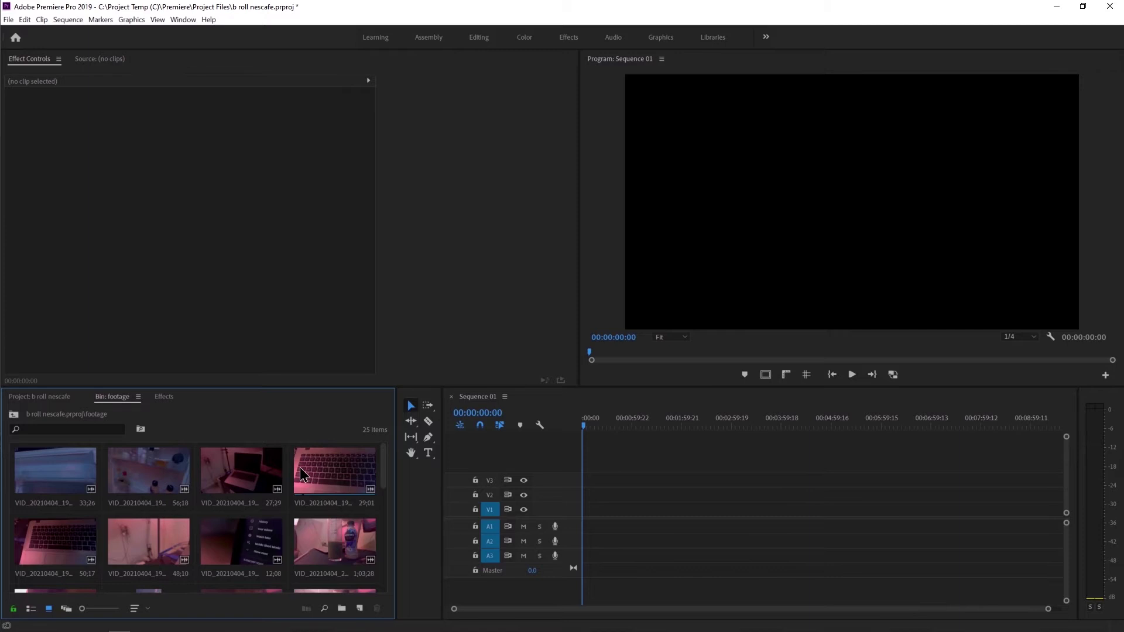
double_click(303, 473)
left_click(55, 354)
mouse_move(56, 354)
left_mouse_down()
mouse_move(43, 360)
mouse_move(236, 369)
left_mouse_up()
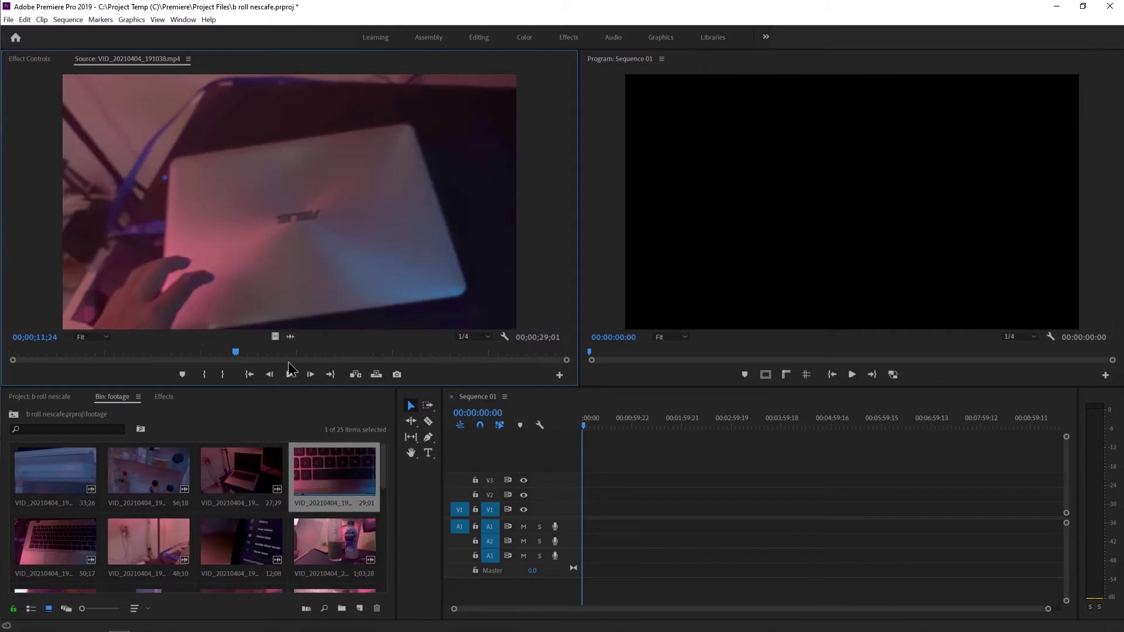
mouse_move(275, 337)
left_mouse_down()
mouse_move(594, 497)
mouse_move(592, 509)
left_mouse_up()
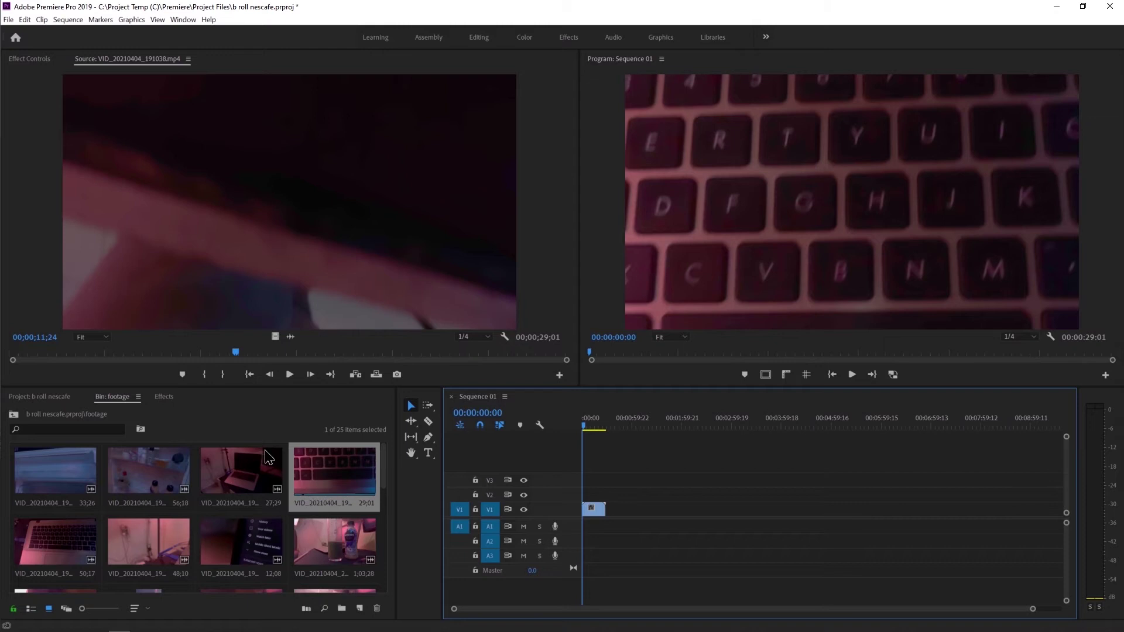
- Add the 27;29 laptop clip and 50;17 laptop keyboard clip after it on V1
double_click(237, 471)
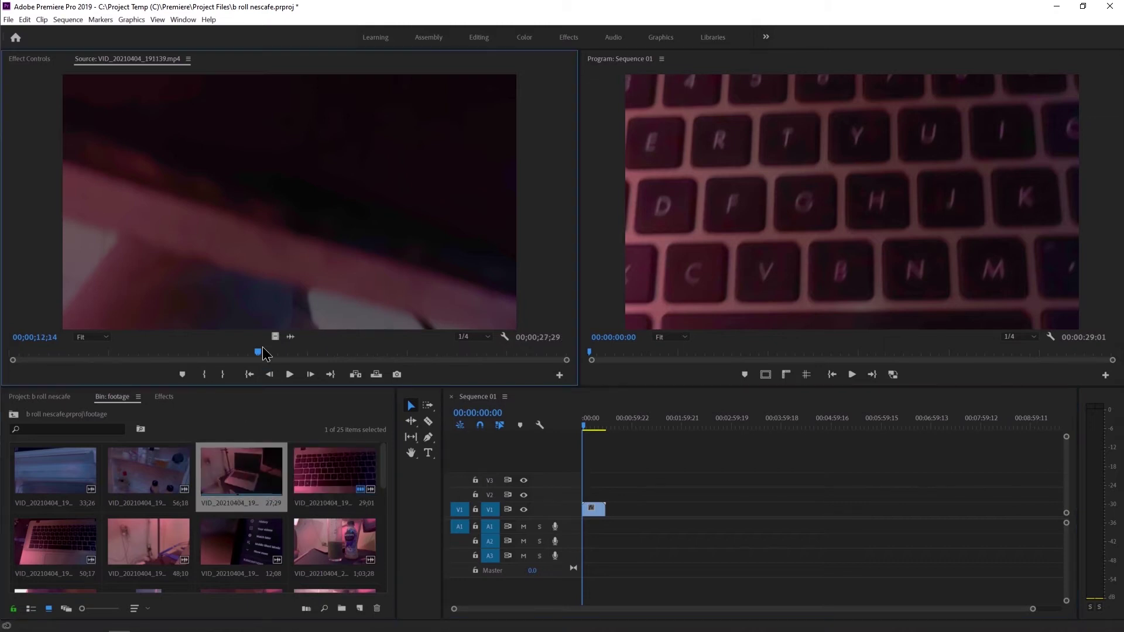
mouse_move(275, 337)
left_mouse_down()
mouse_move(622, 513)
mouse_move(609, 513)
left_mouse_up()
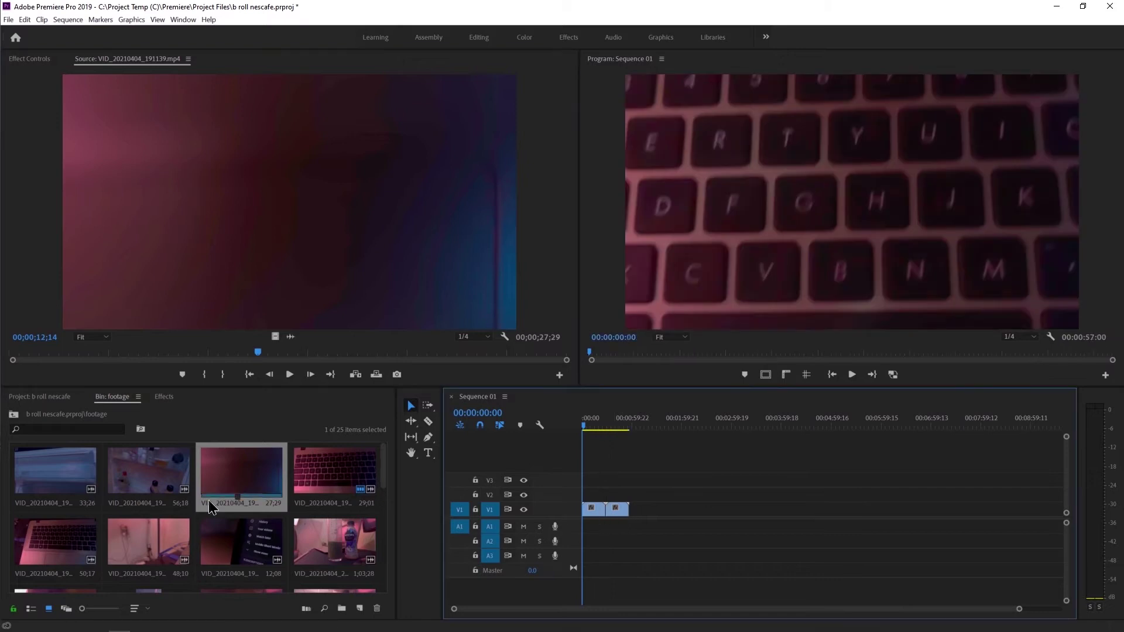
double_click(63, 545)
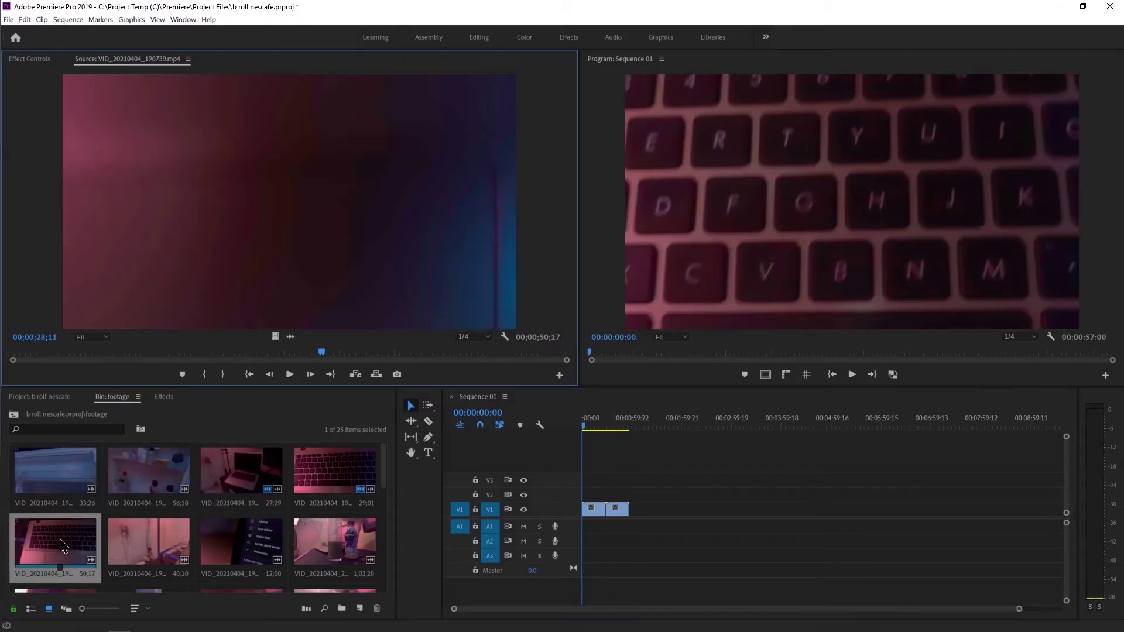
left_click_drag(357, 354, 638, 518)
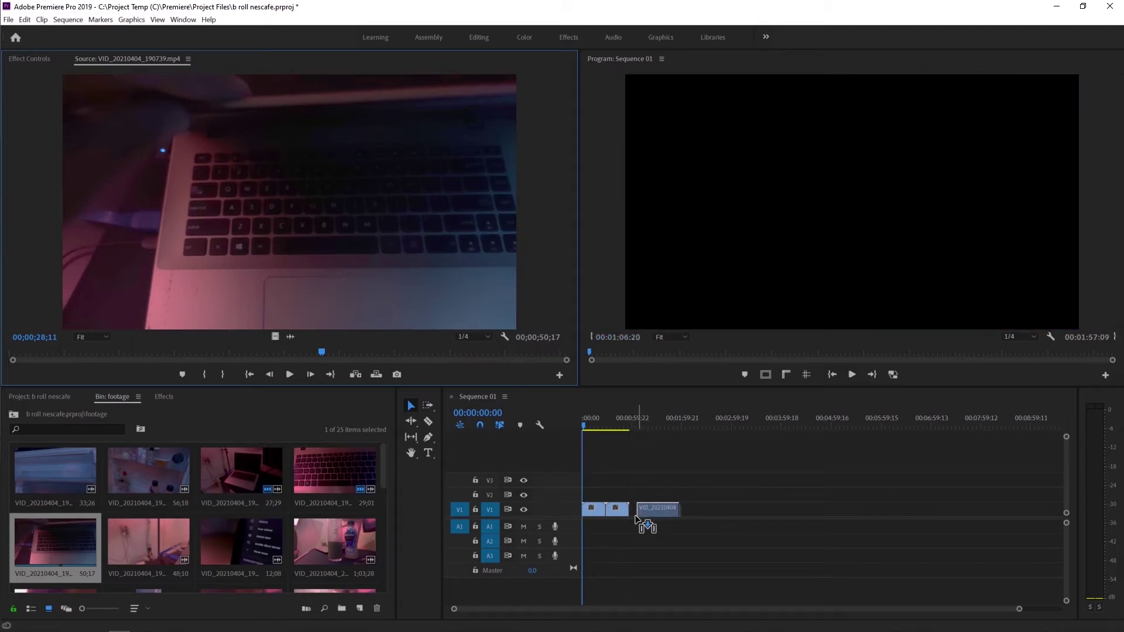
left_click_drag(638, 517, 644, 521)
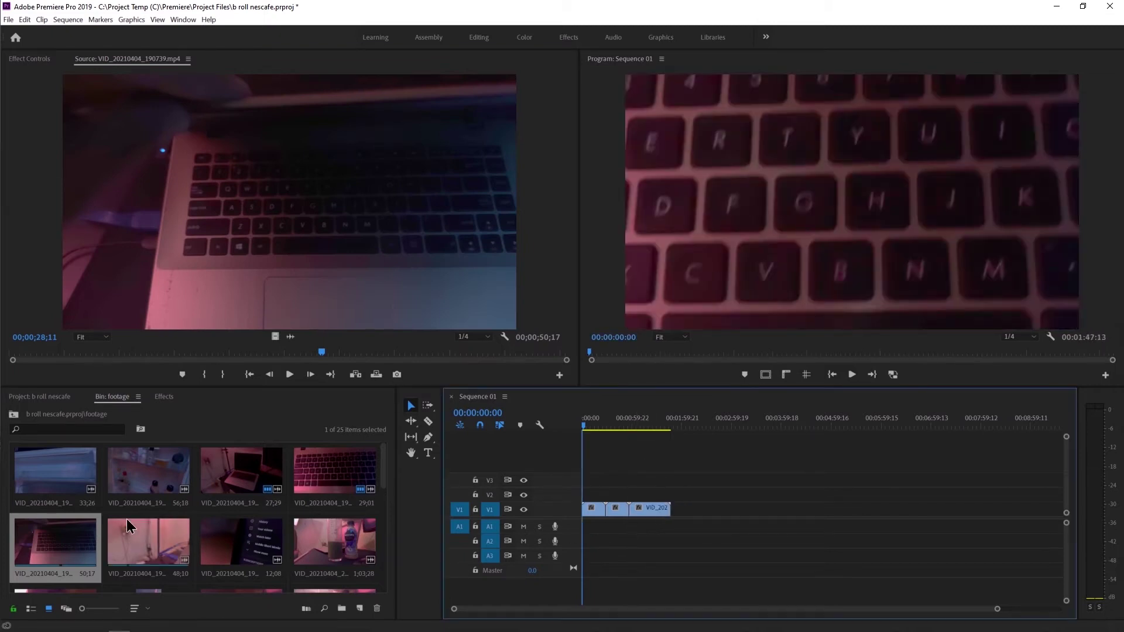
- Add the VID_20210404_190343 clip's video to V1 after the others
left_click(159, 550)
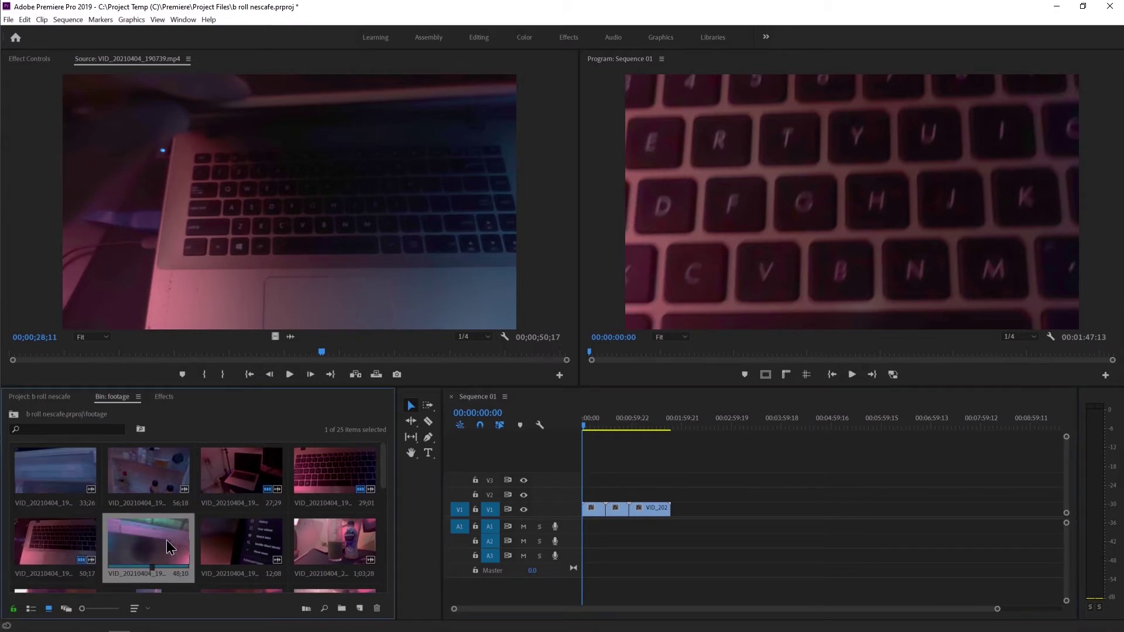
scroll(176, 544, "down", 1)
scroll(174, 539, "down", 1)
scroll(173, 539, "down", 1)
scroll(173, 539, "down", 1)
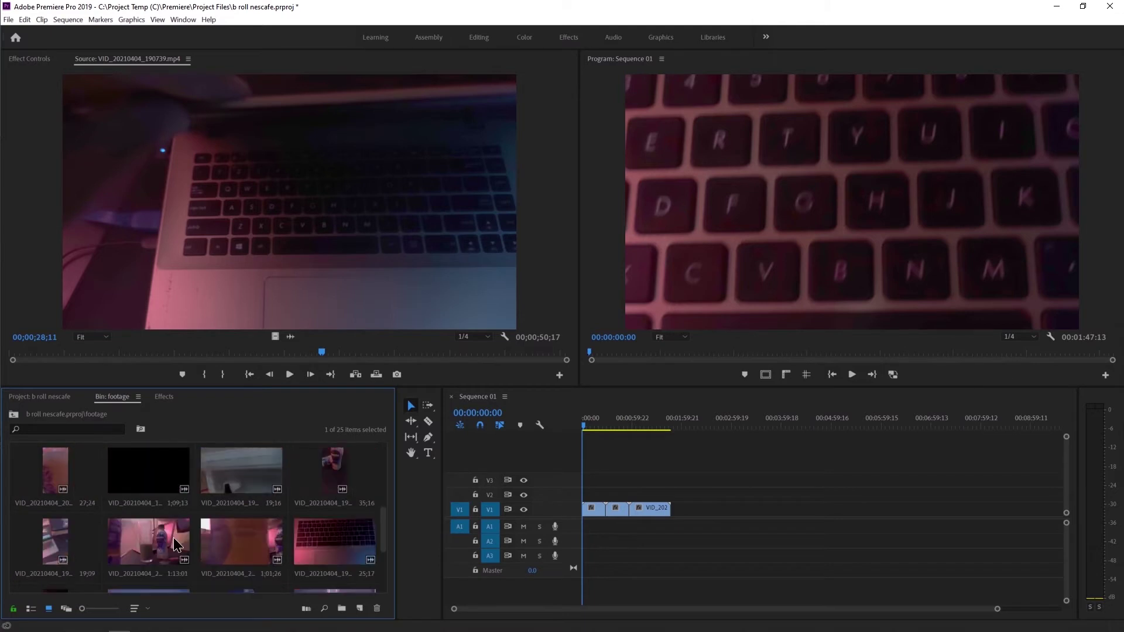
double_click(313, 532)
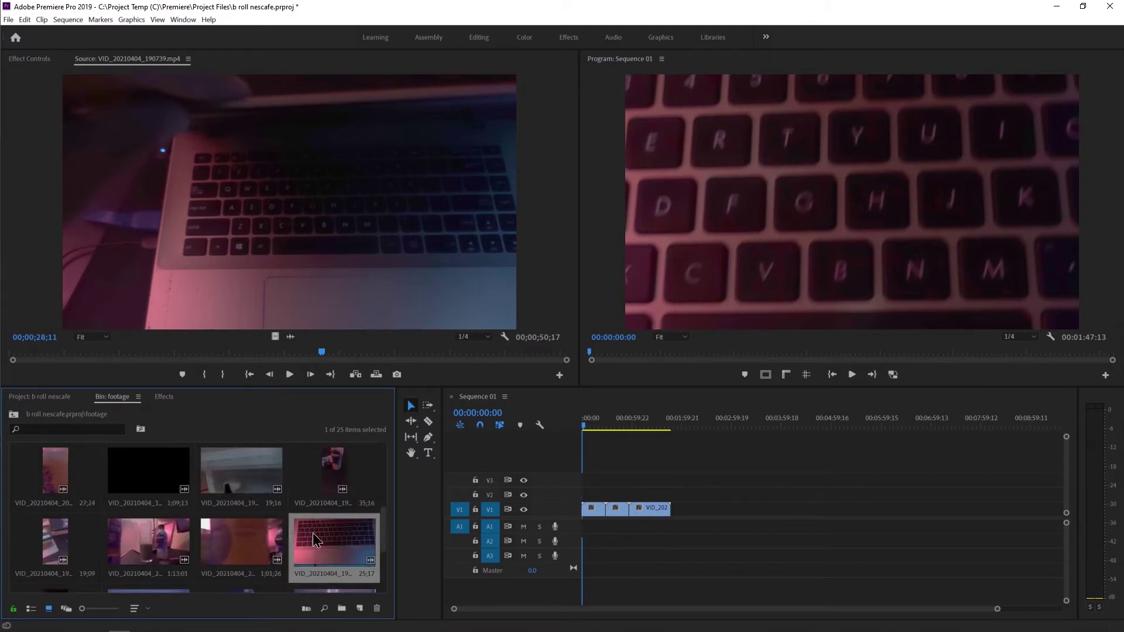
left_click_drag(505, 407, 690, 514)
- Switch to Effect Controls and select the first V1 clip to edit its properties
scroll(328, 526, "down", 1)
scroll(317, 533, "down", 1)
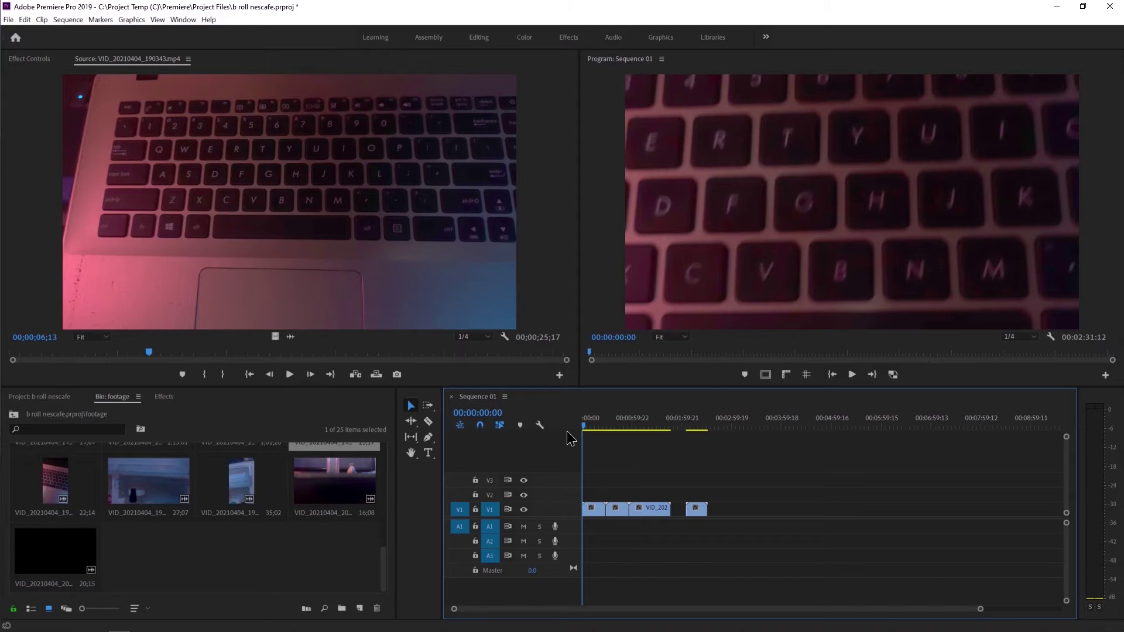
left_click(34, 58)
left_click(596, 507)
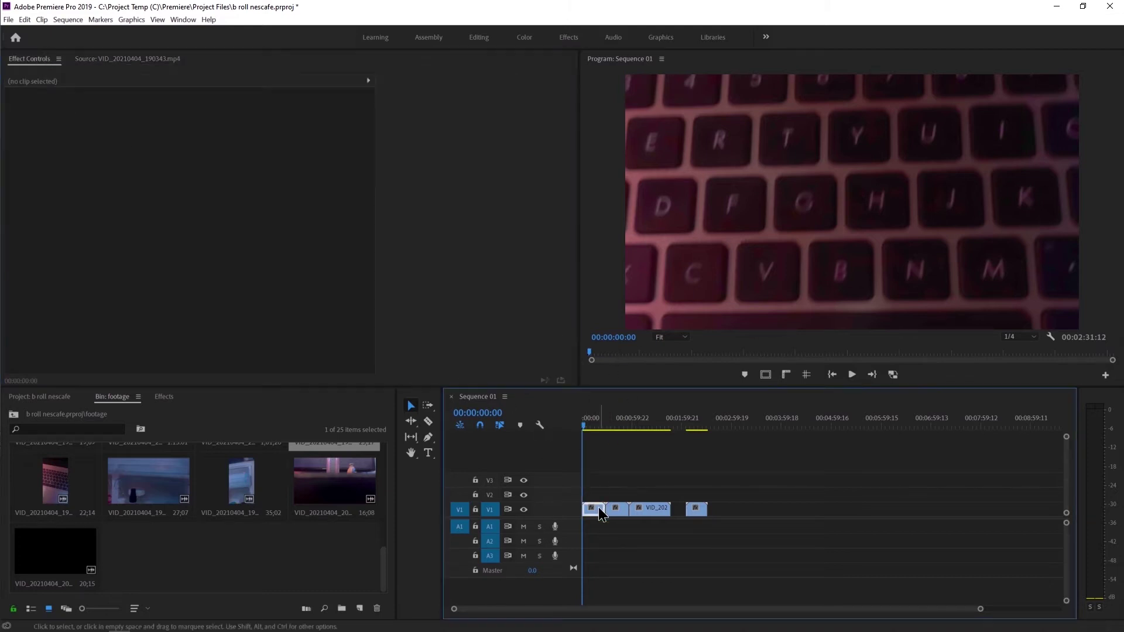
- Set the first V1 clip's Scale to 50 and show its transform box in the preview
left_click(194, 131)
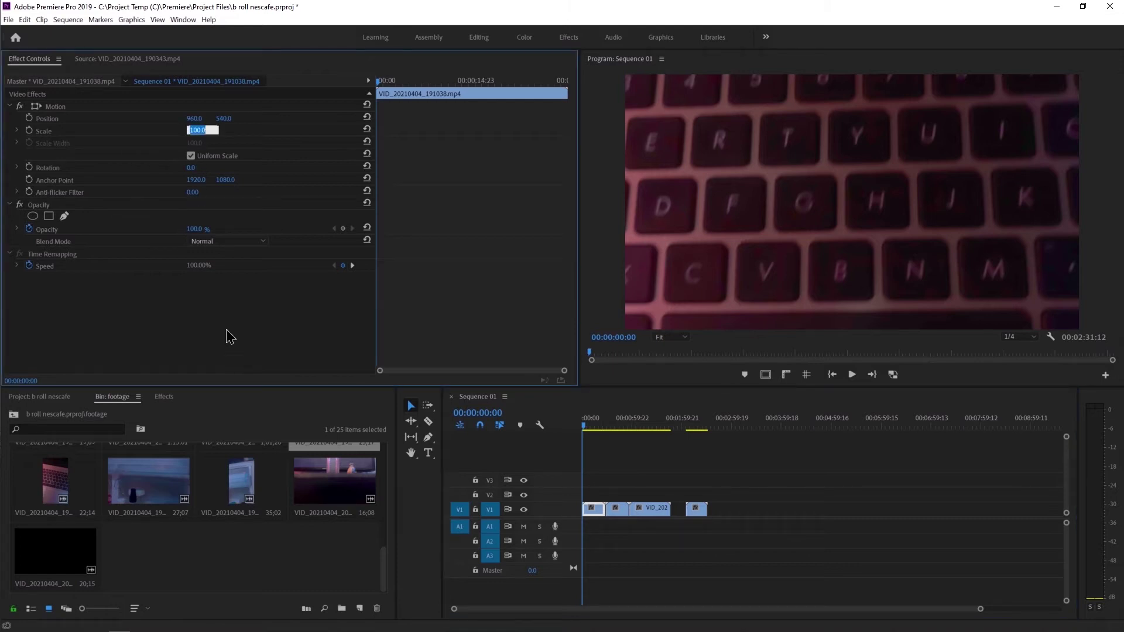
type("50")
key("Return")
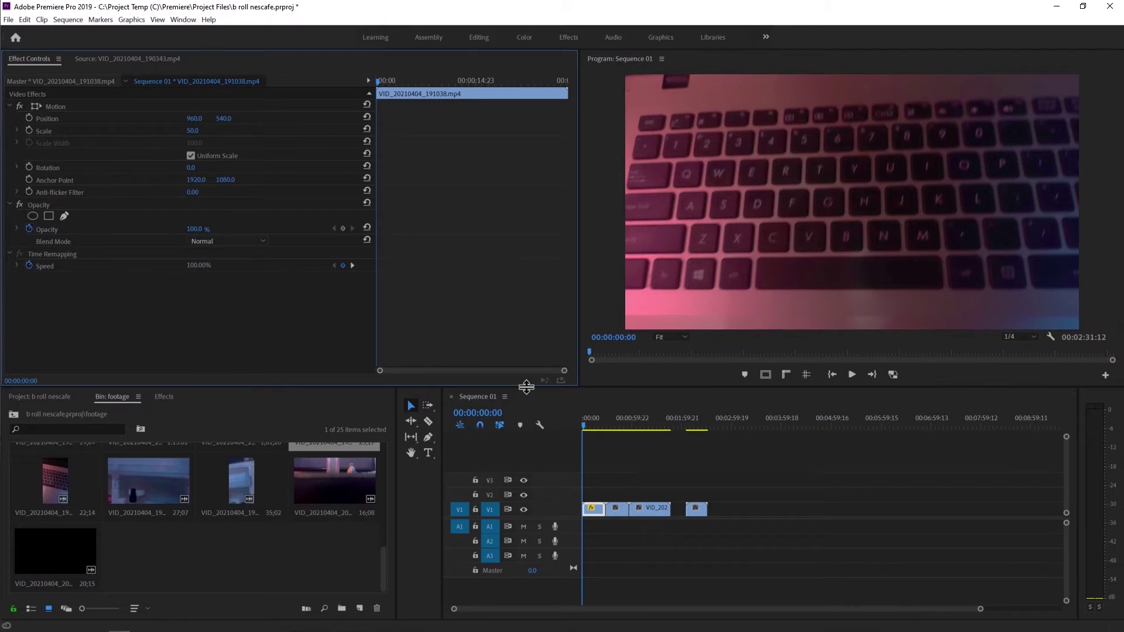
left_click(608, 489)
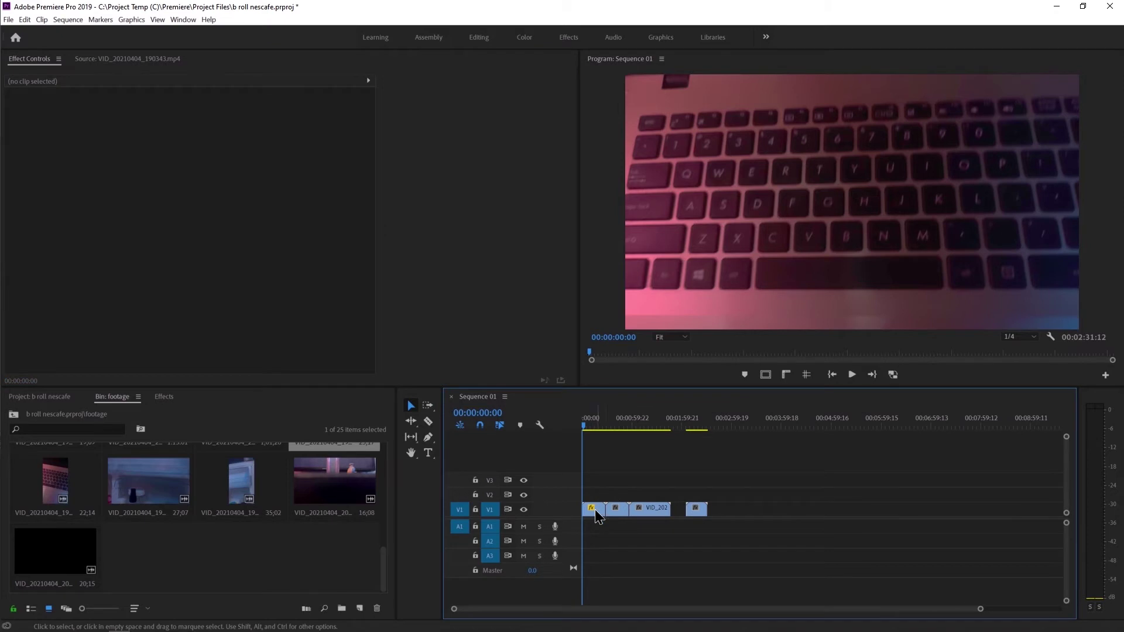
left_click(595, 510)
left_click(55, 107)
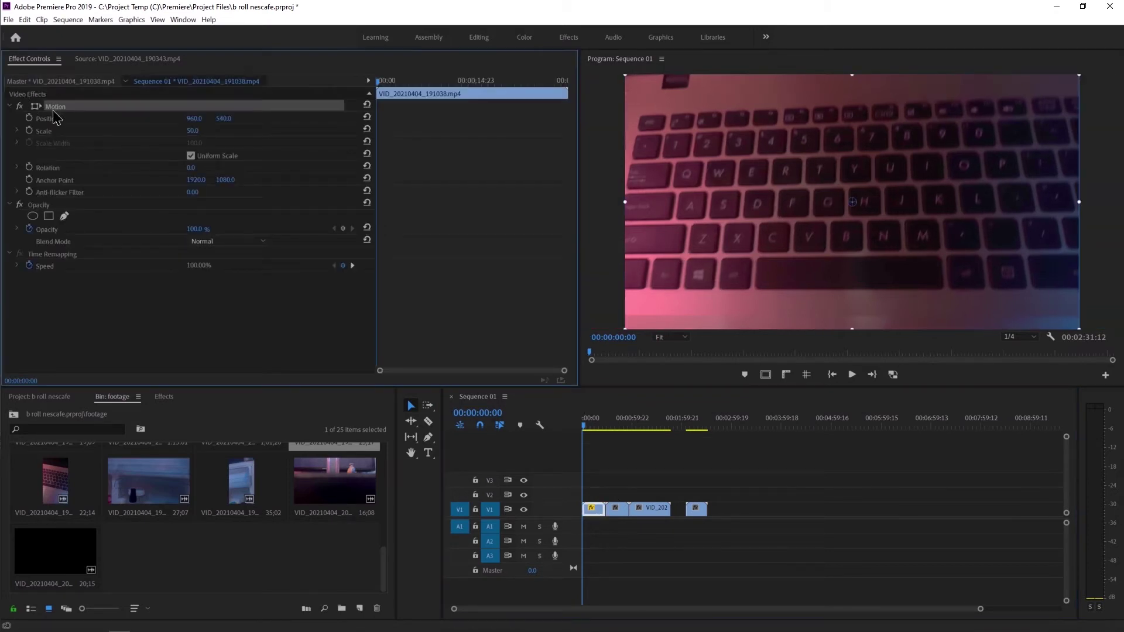
- Step through the remaining V1 clips, then Ripple Delete the gap before the last clip
left_click(622, 510)
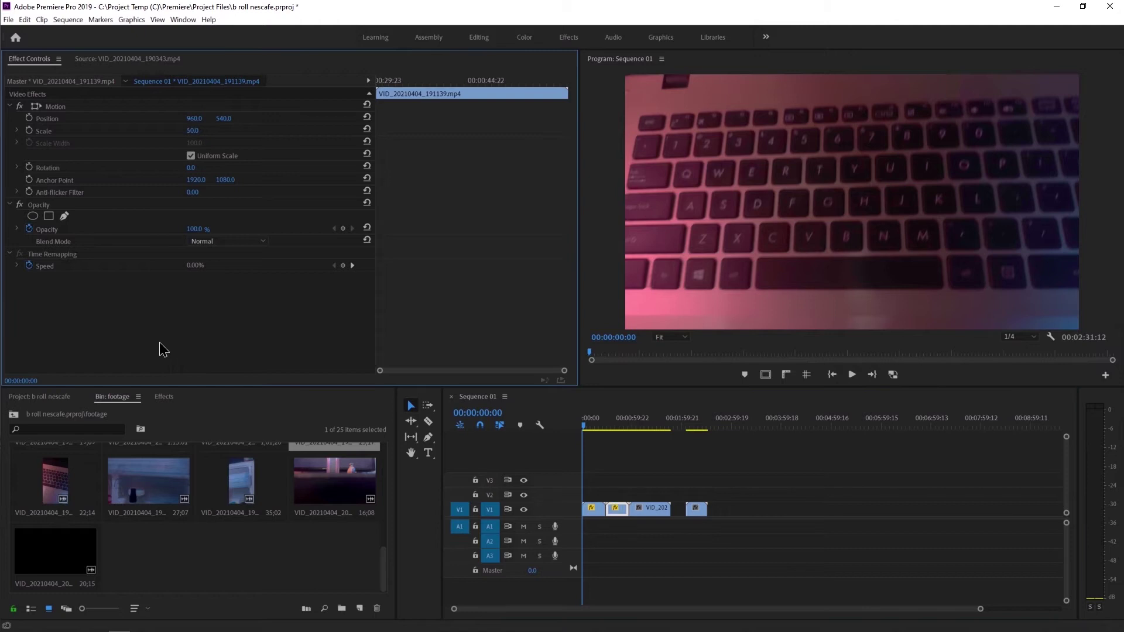
left_click(642, 511)
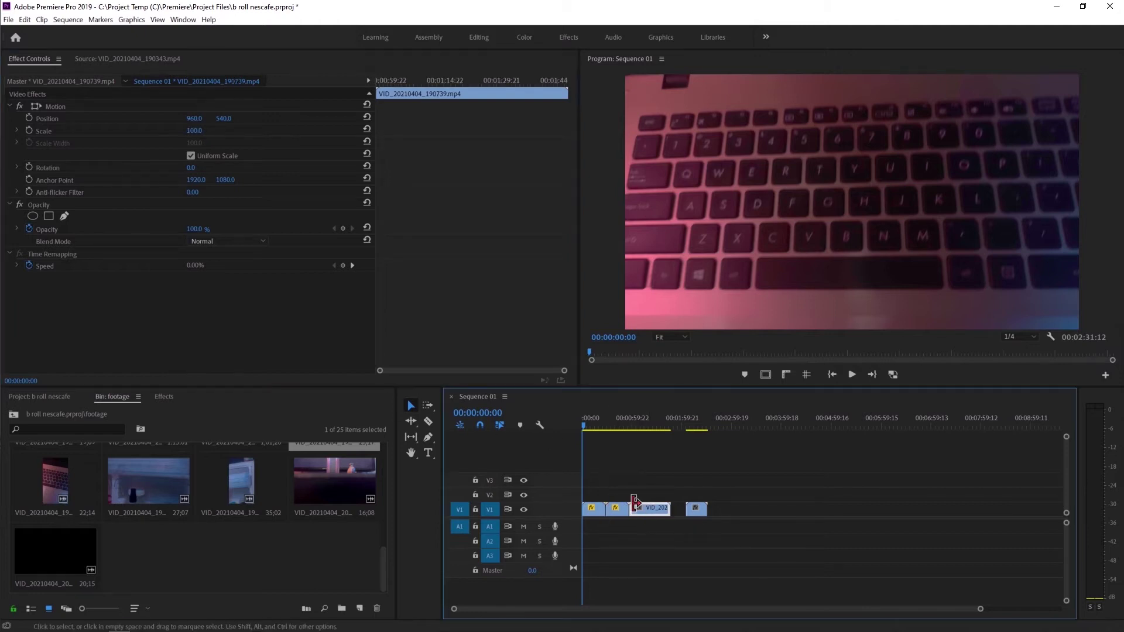
left_click(699, 510)
left_click(197, 350)
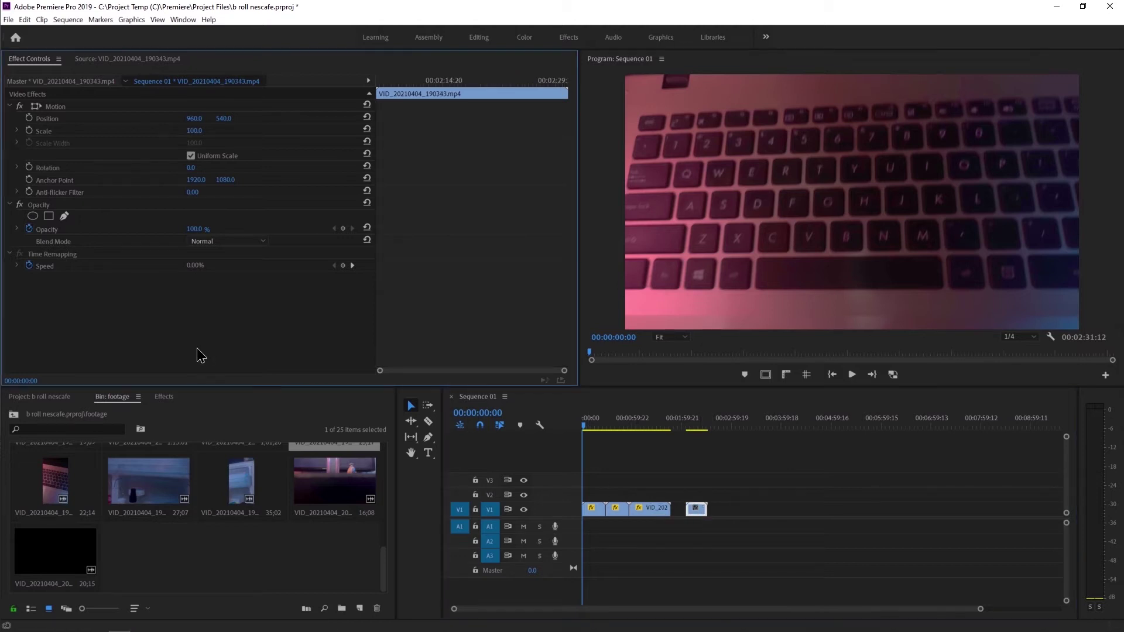
left_click(888, 376)
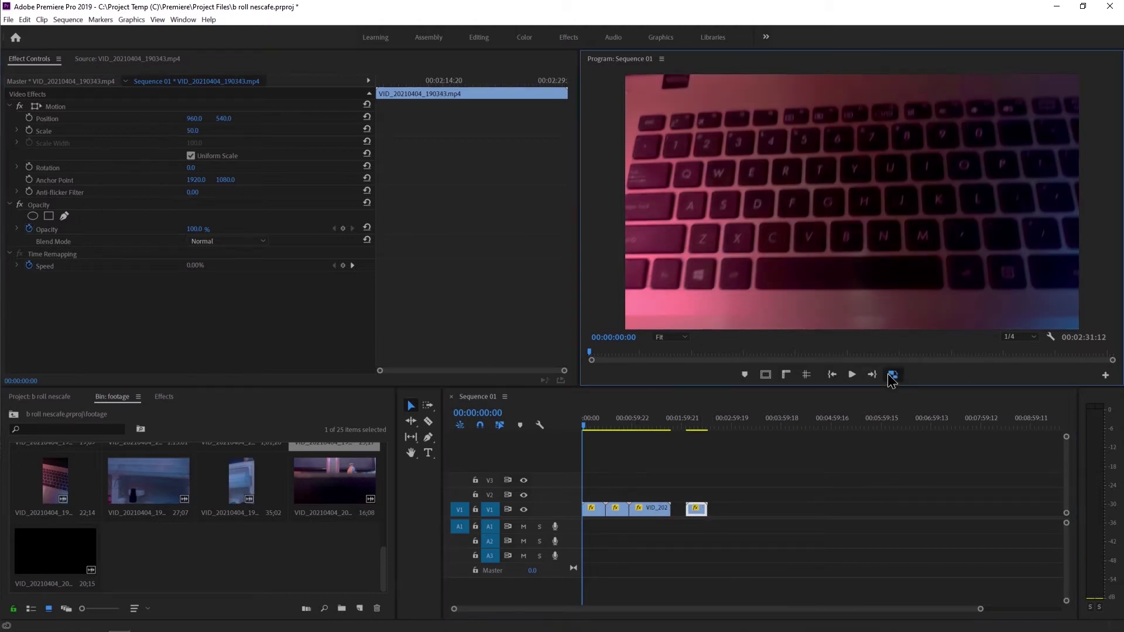
right_click(679, 509)
left_click(692, 521)
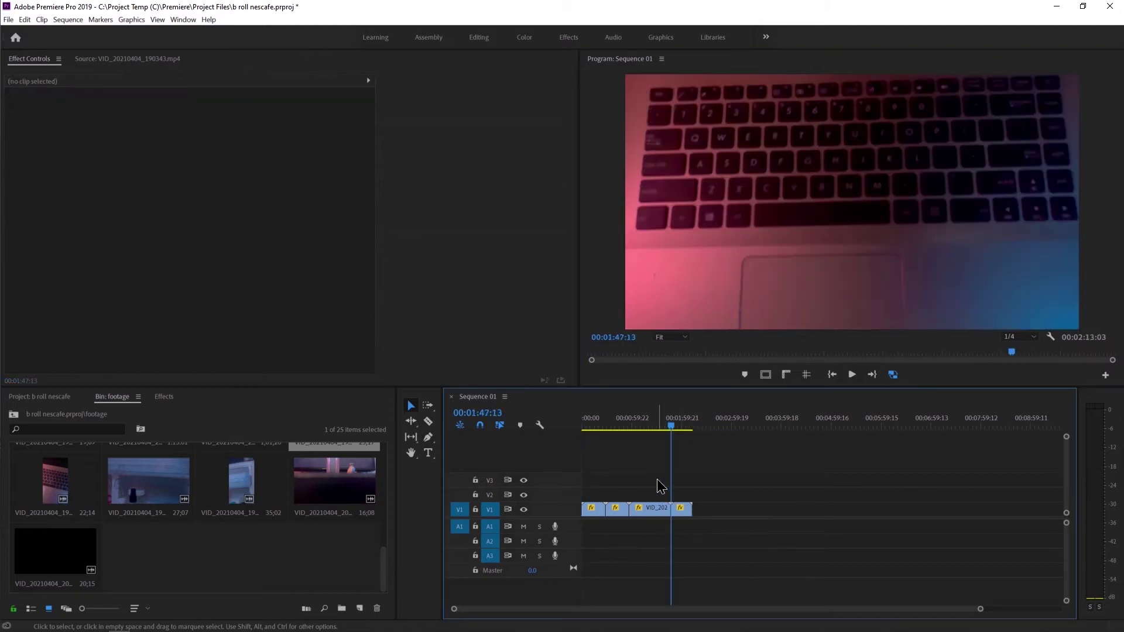
- Scrub and play the sequence from the start through about 00:00:58:09
left_click(582, 422)
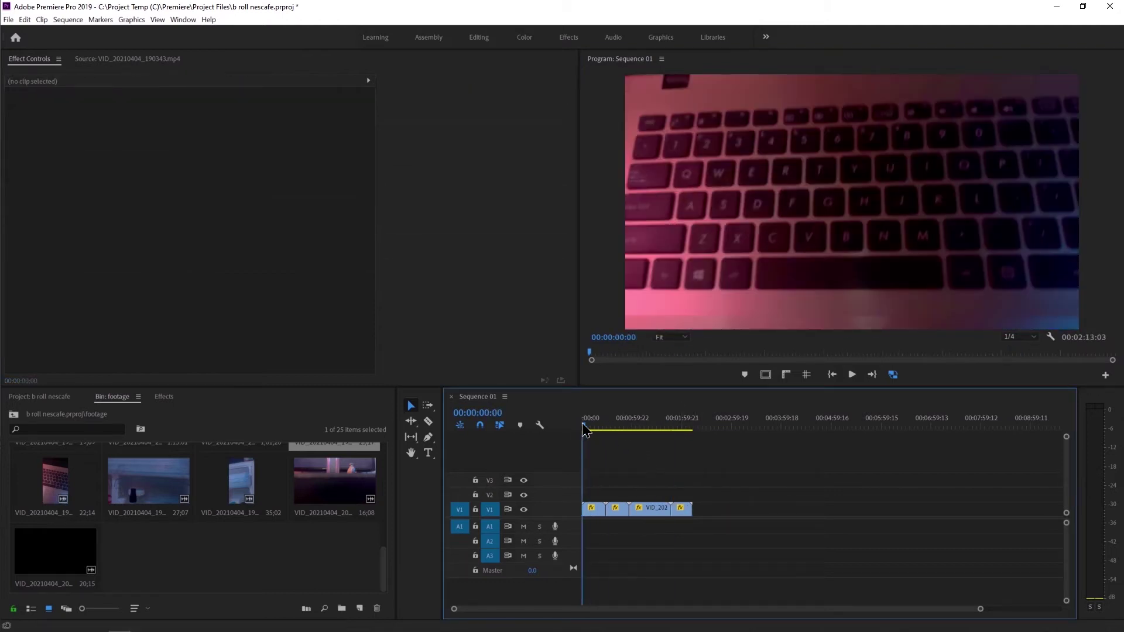
left_click_drag(583, 428, 588, 430)
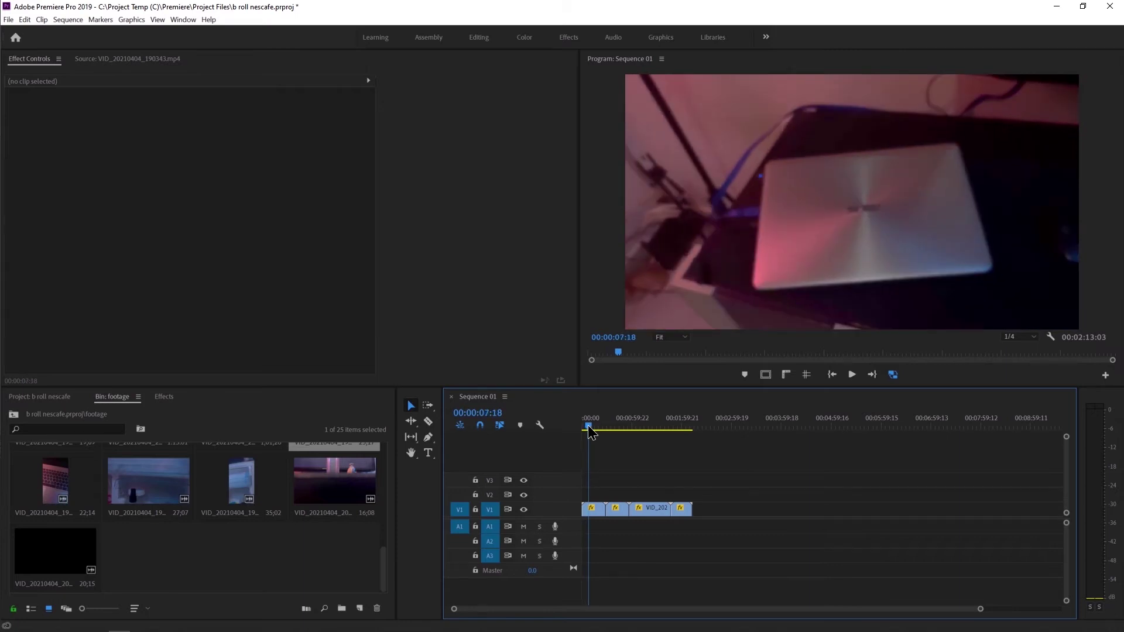
left_click_drag(589, 430, 611, 425)
key("space")
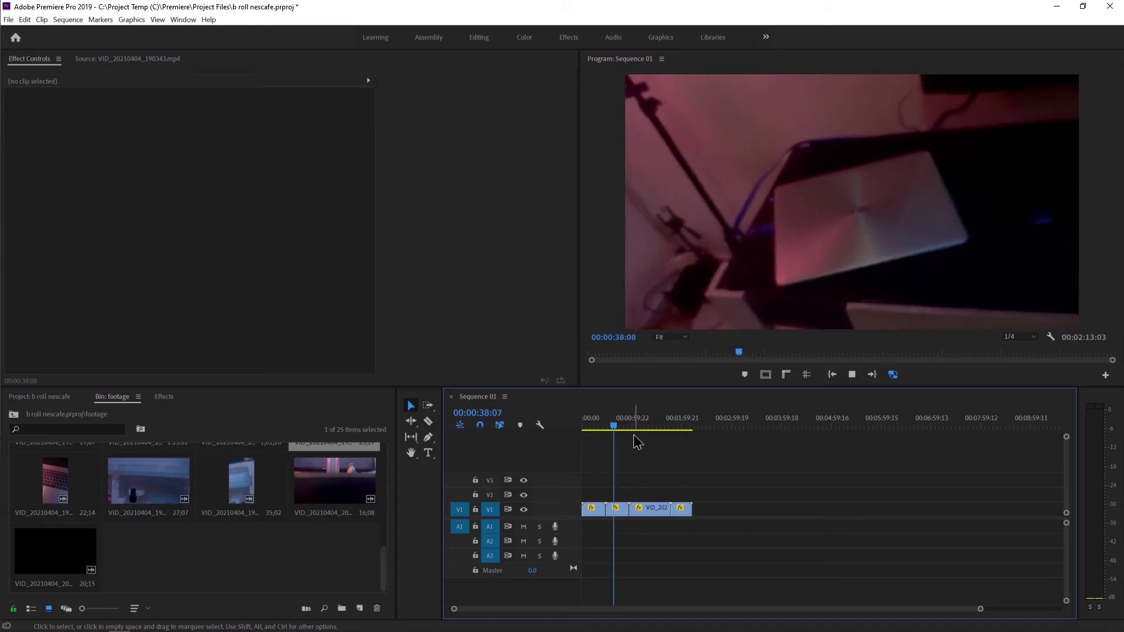
left_click(620, 425)
key("space")
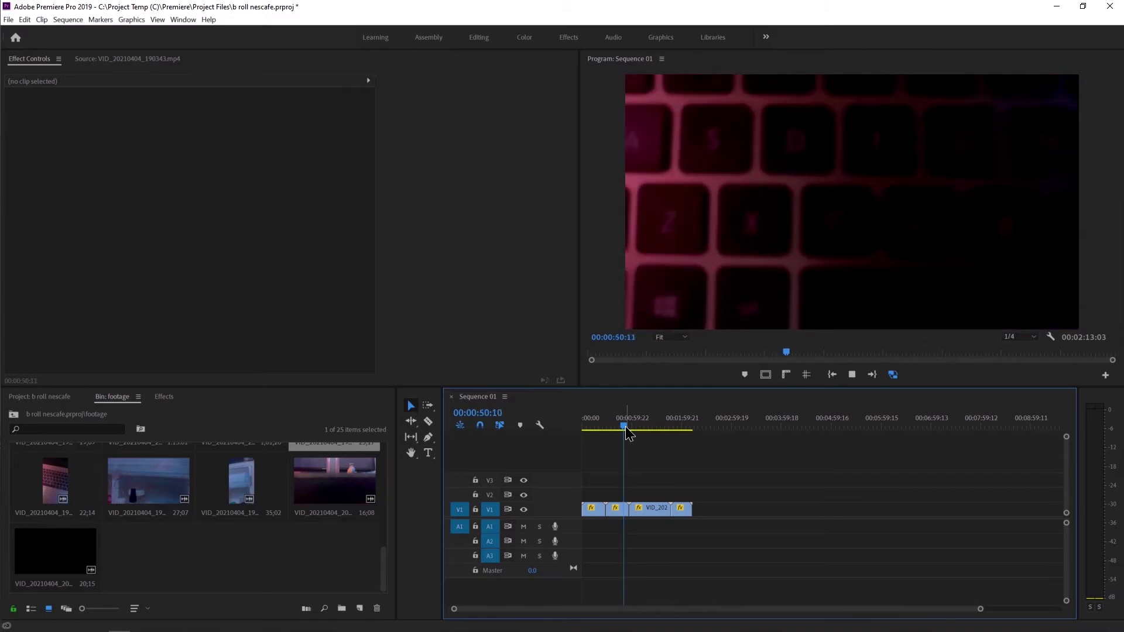
left_click(630, 428)
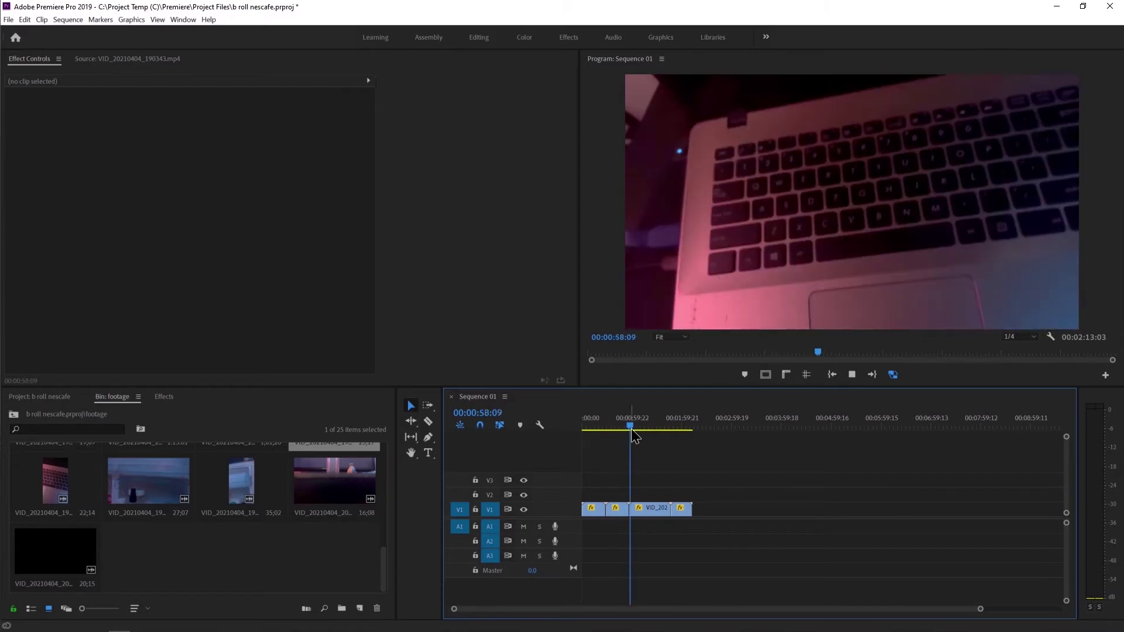
key("space")
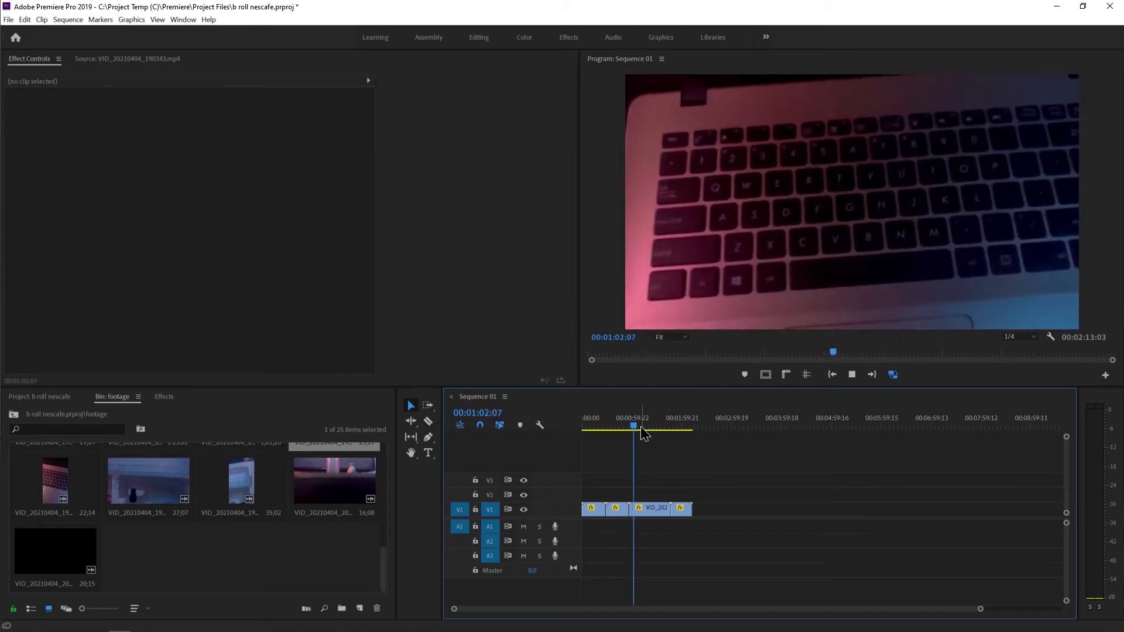
- Review the rest of the sequence, replaying the ending around 00:02:08:18
left_click_drag(641, 426, 672, 428)
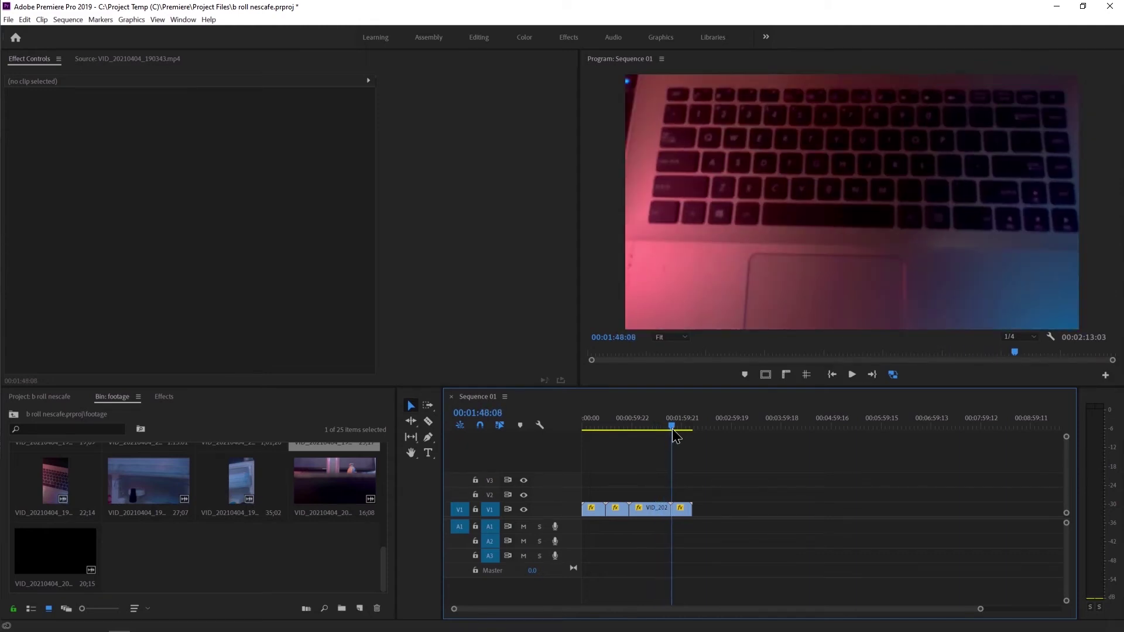
left_click_drag(671, 429, 680, 430)
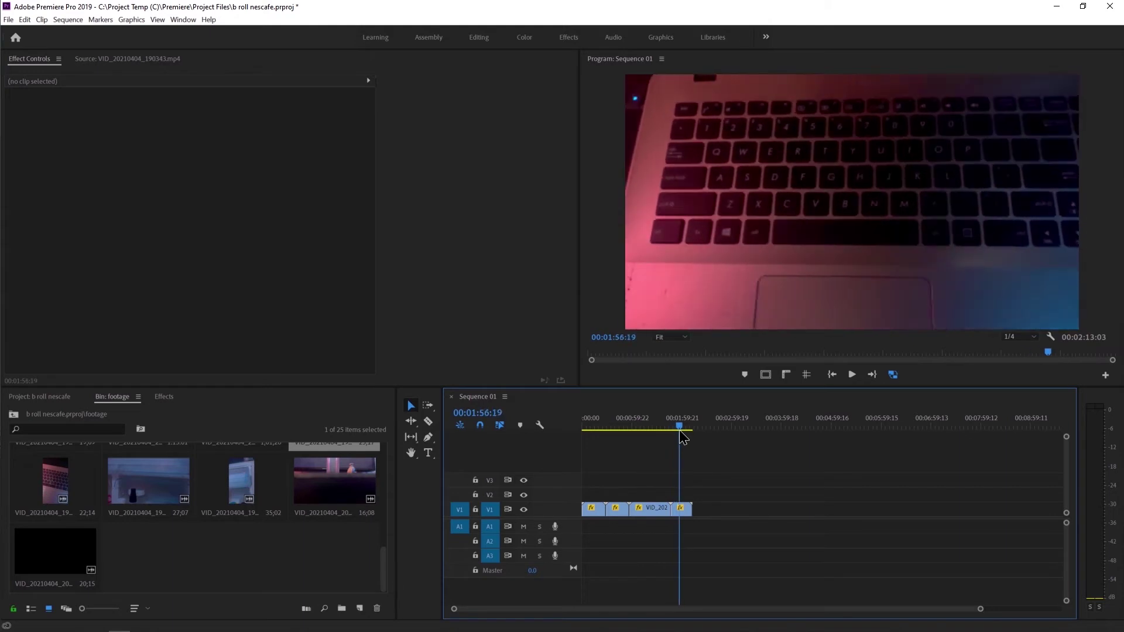
key("space")
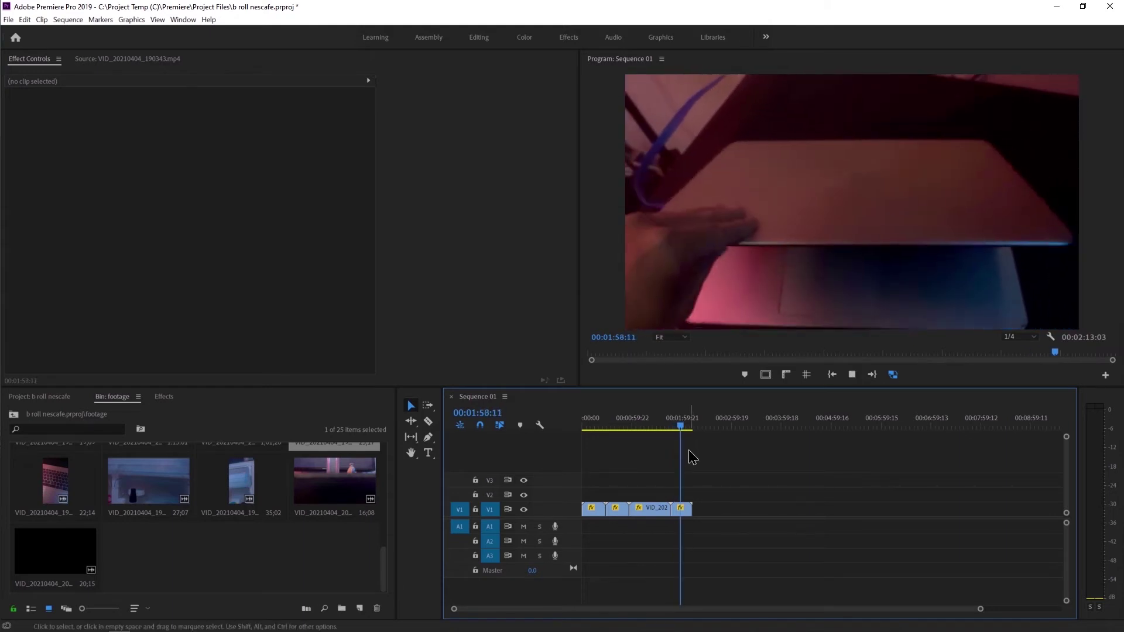
key("space")
left_click_drag(683, 431, 690, 428)
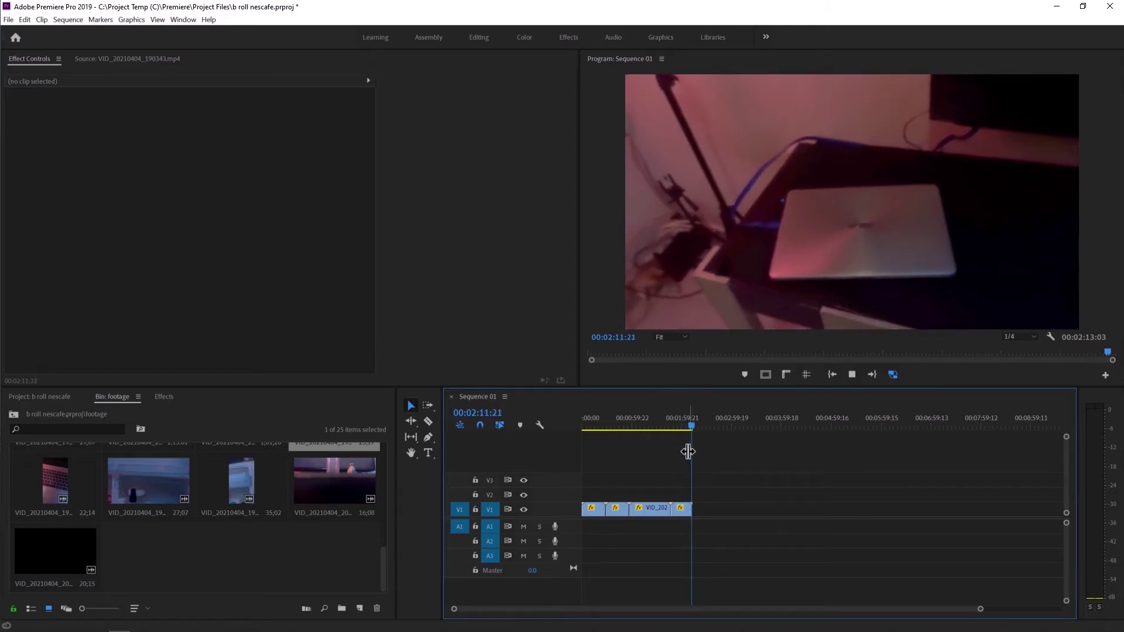
left_click(687, 424)
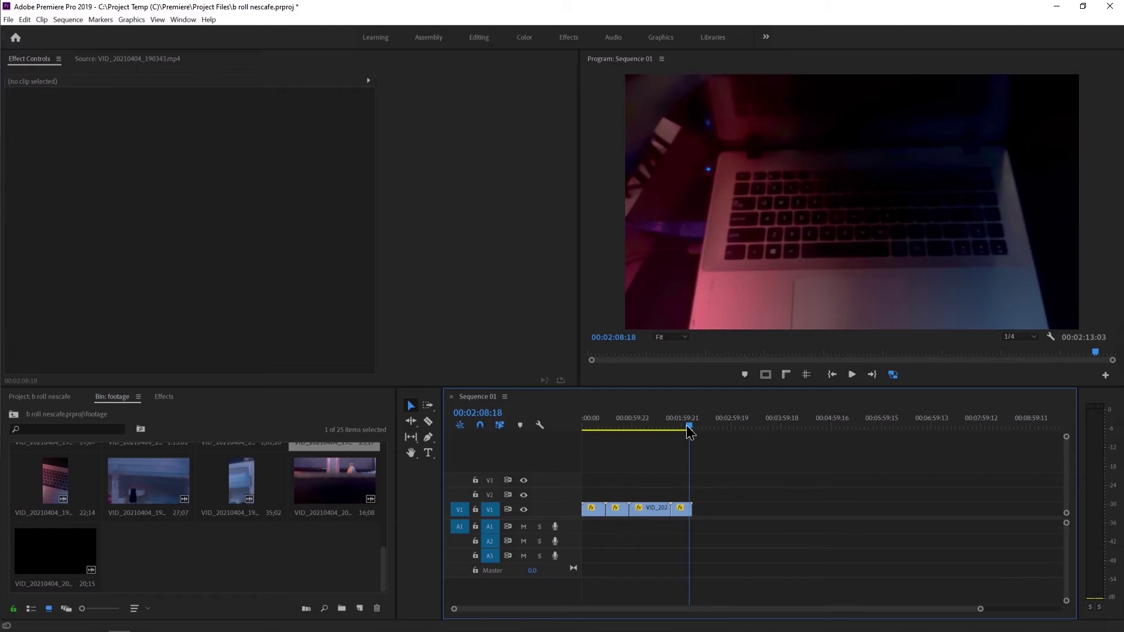
left_click_drag(686, 428, 687, 427)
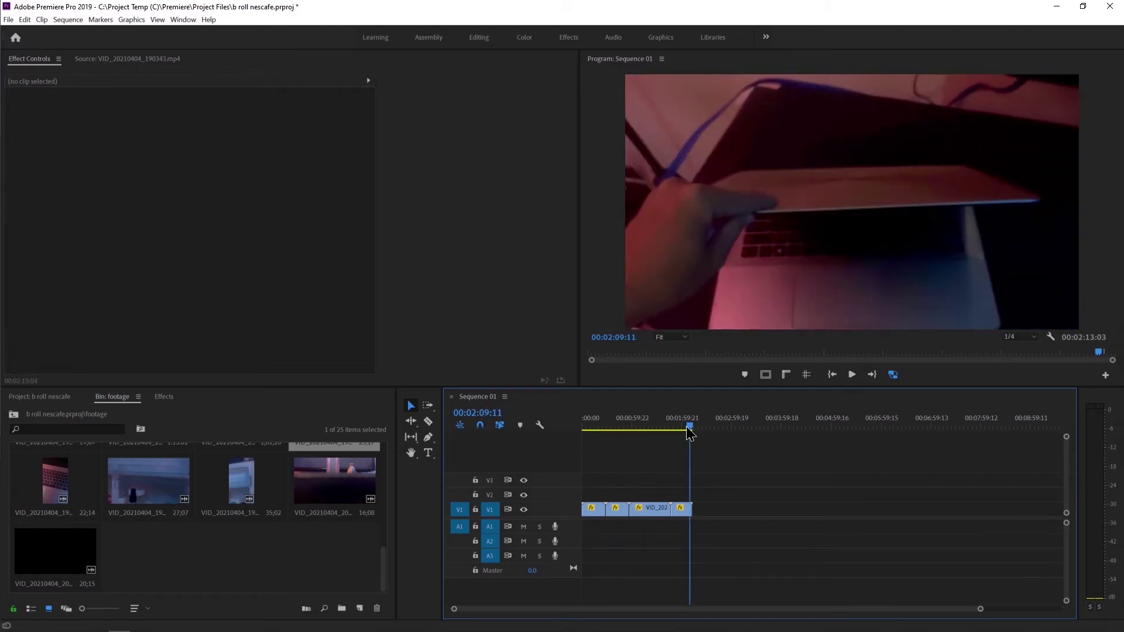
left_click_drag(687, 427, 687, 429)
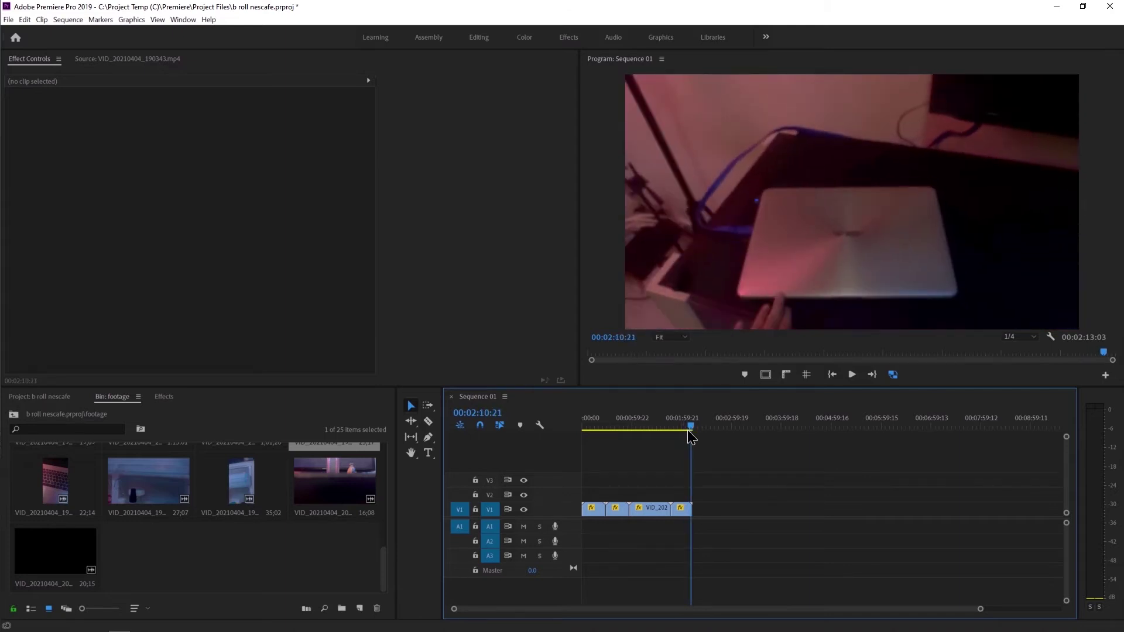
left_click_drag(687, 429, 681, 432)
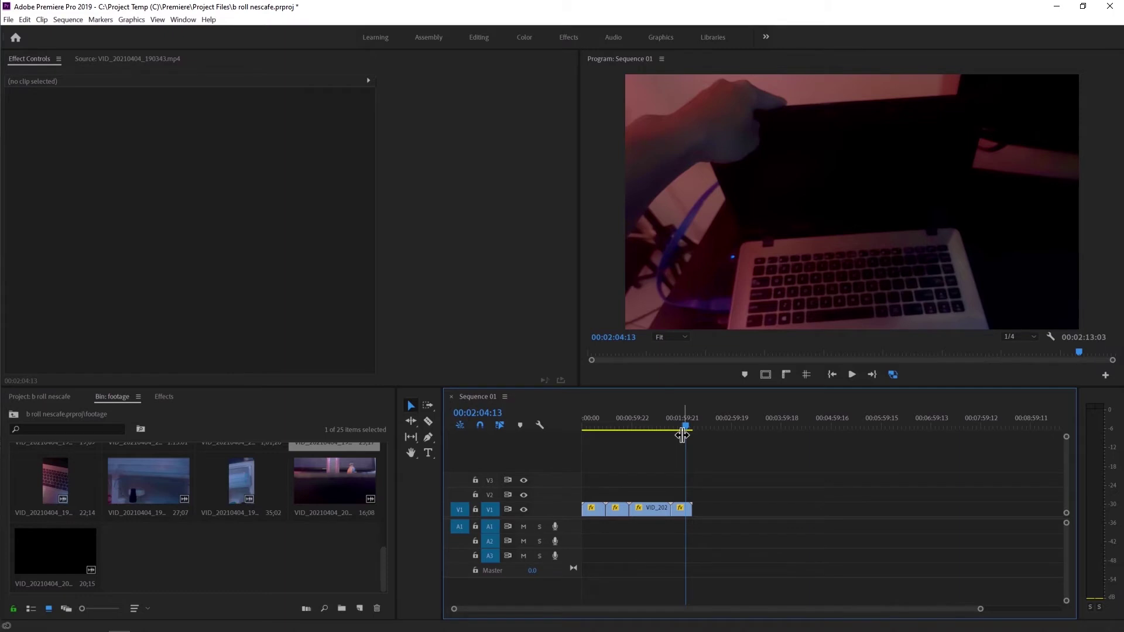
key("space")
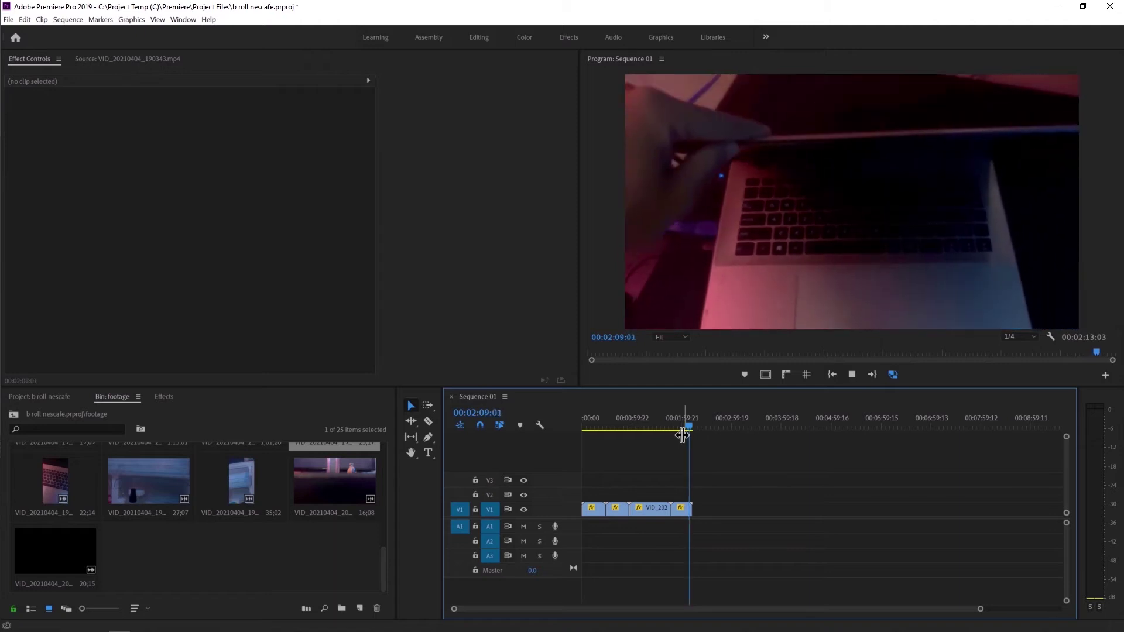
key("space")
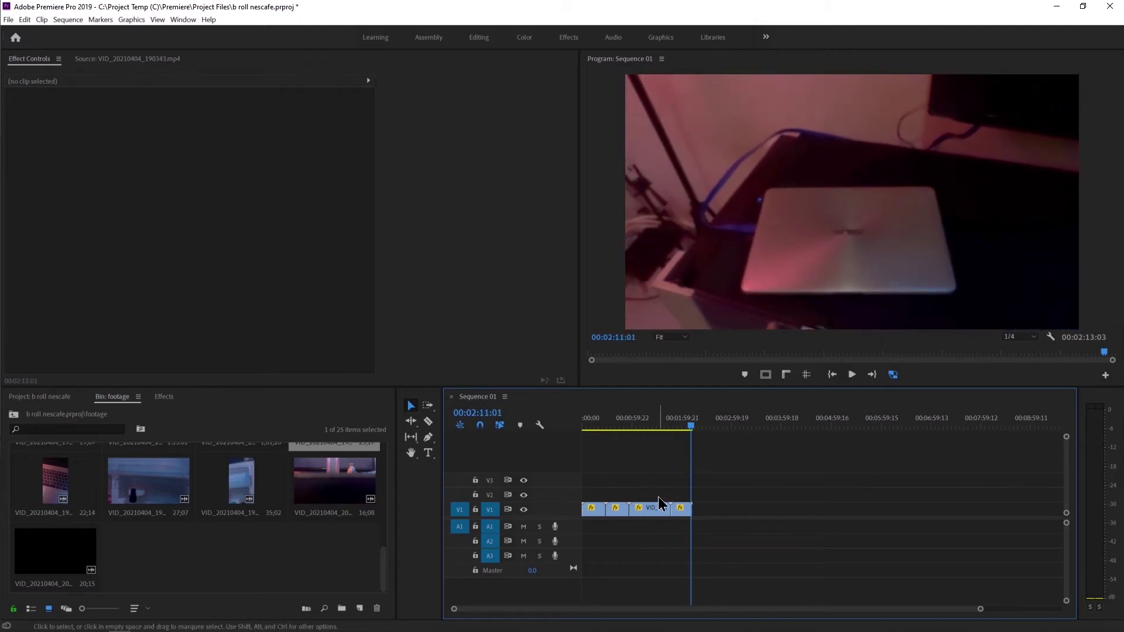
- Marquee-select the clips on V1 and delete them, leaving a gap
left_click_drag(655, 492, 582, 523)
key("Delete")
right_click(640, 511)
left_click(646, 517)
left_click(646, 517)
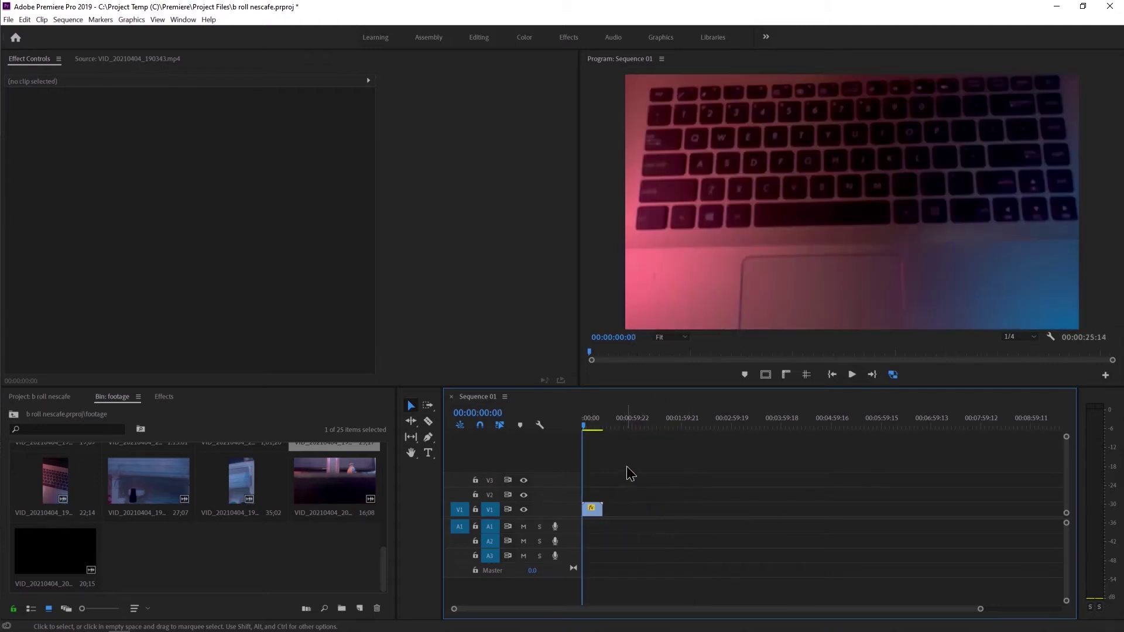
double_click(579, 487)
double_click(567, 479)
scroll(609, 487, "up", 3)
scroll(607, 490, "up", 2)
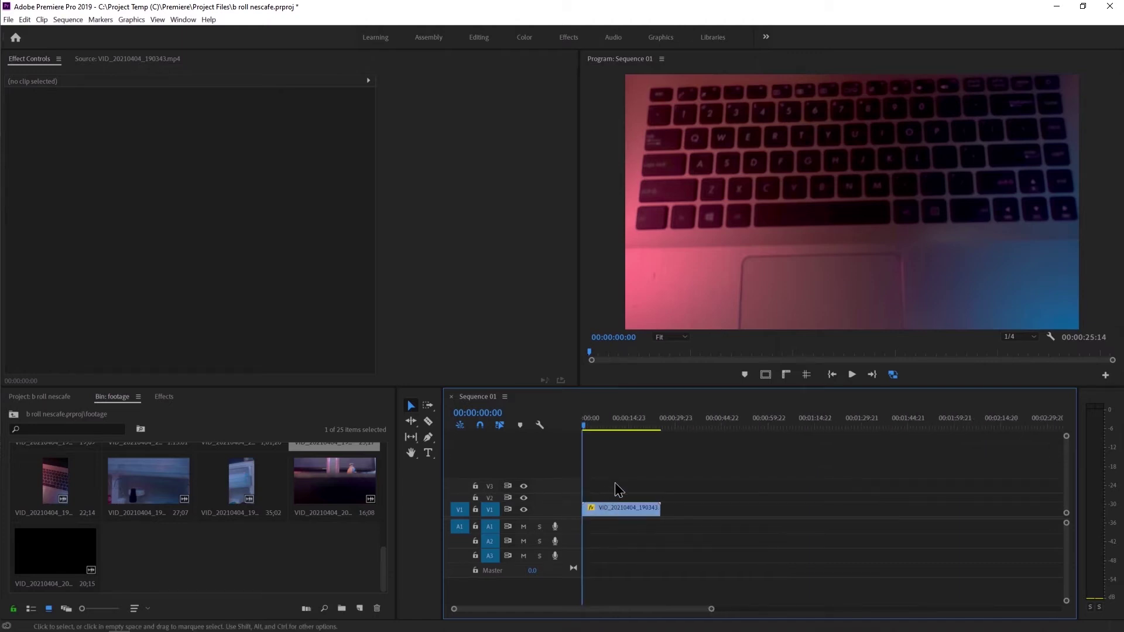
scroll(640, 507, "up", 3)
double_click(566, 506)
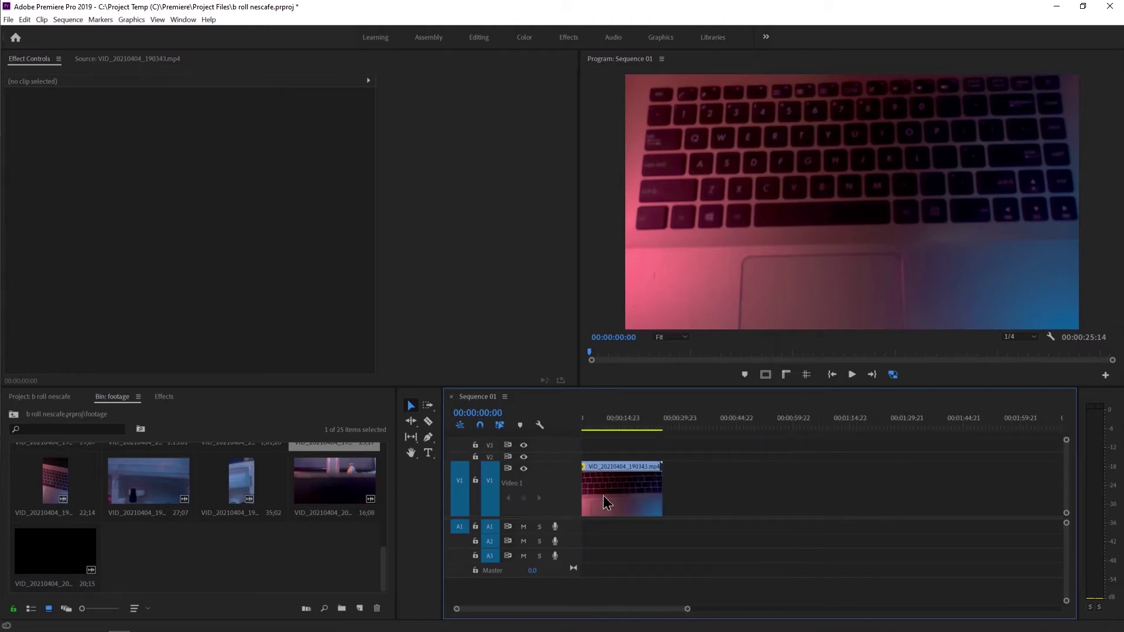
scroll(635, 495, "up", 2)
scroll(634, 495, "up", 2)
scroll(634, 495, "up", 2)
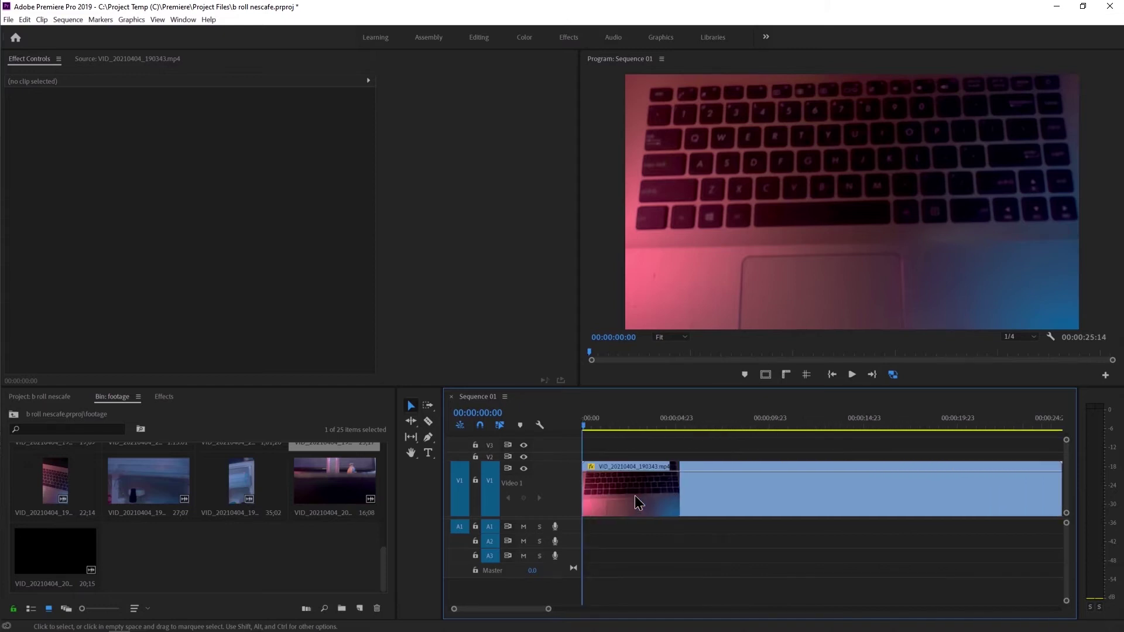
scroll(634, 494, "down", 1)
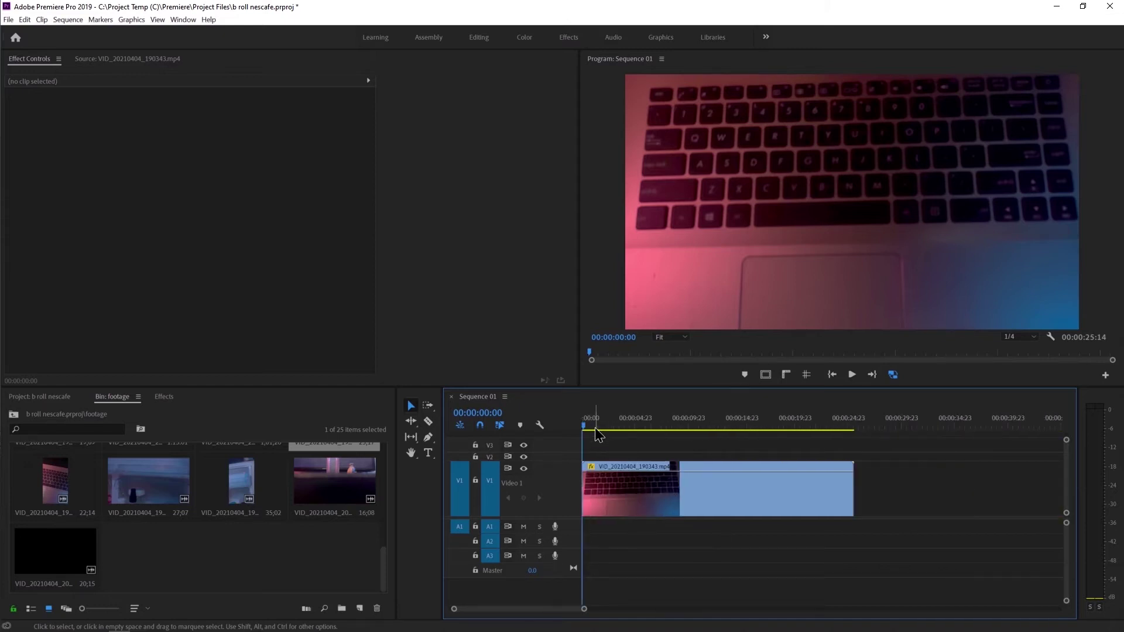
key("space")
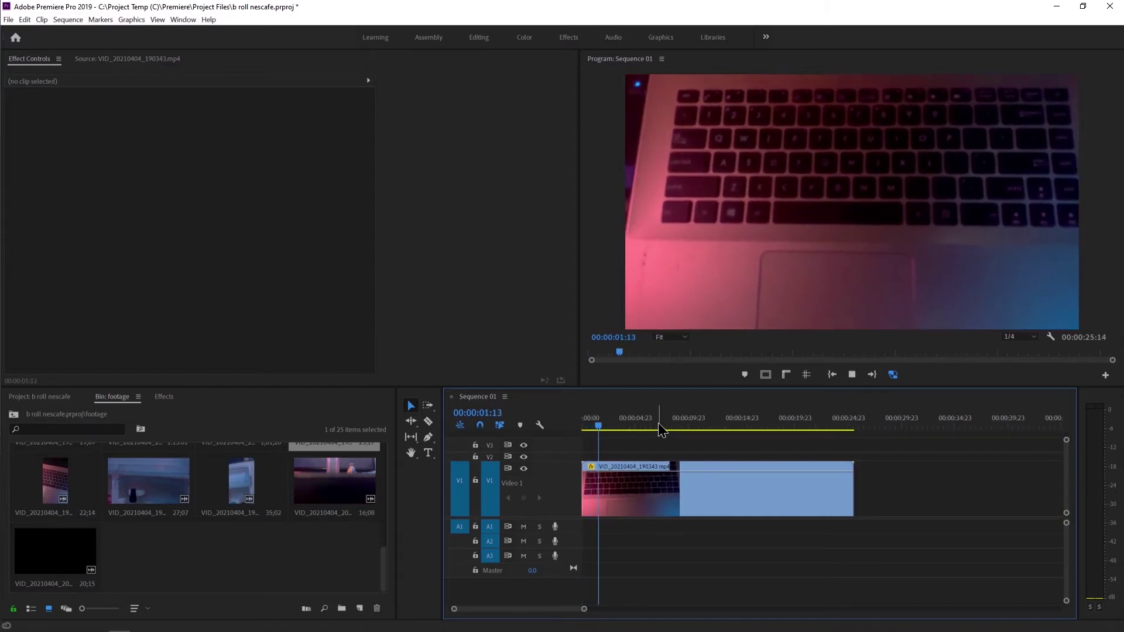
left_click_drag(660, 430, 761, 432)
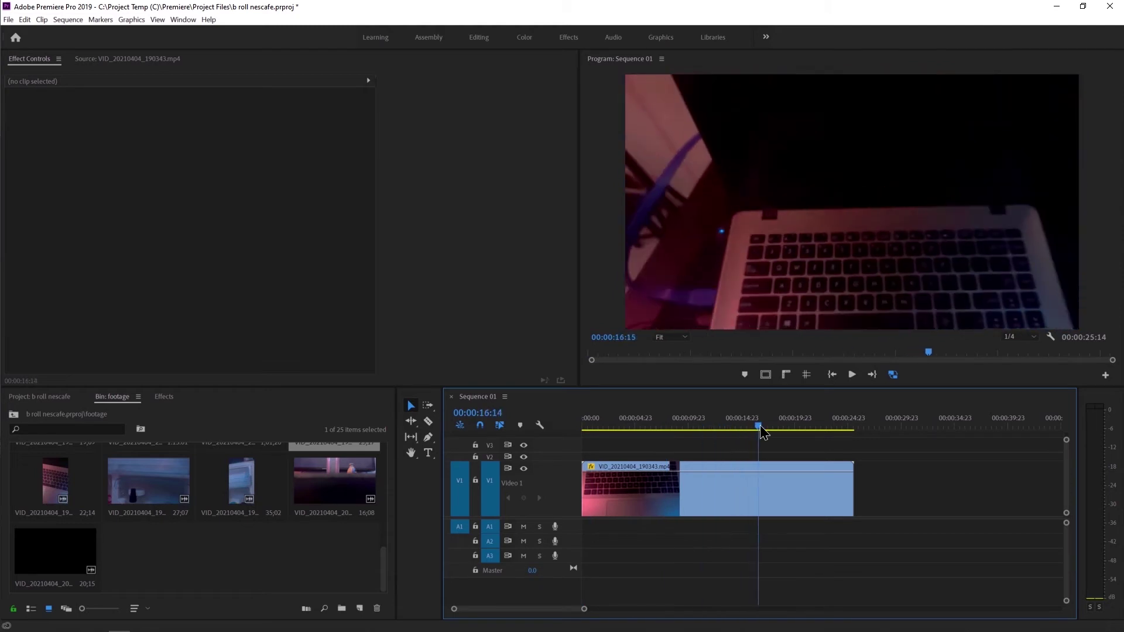
mouse_move(761, 432)
left_mouse_down()
mouse_move(841, 438)
mouse_move(824, 438)
left_mouse_up()
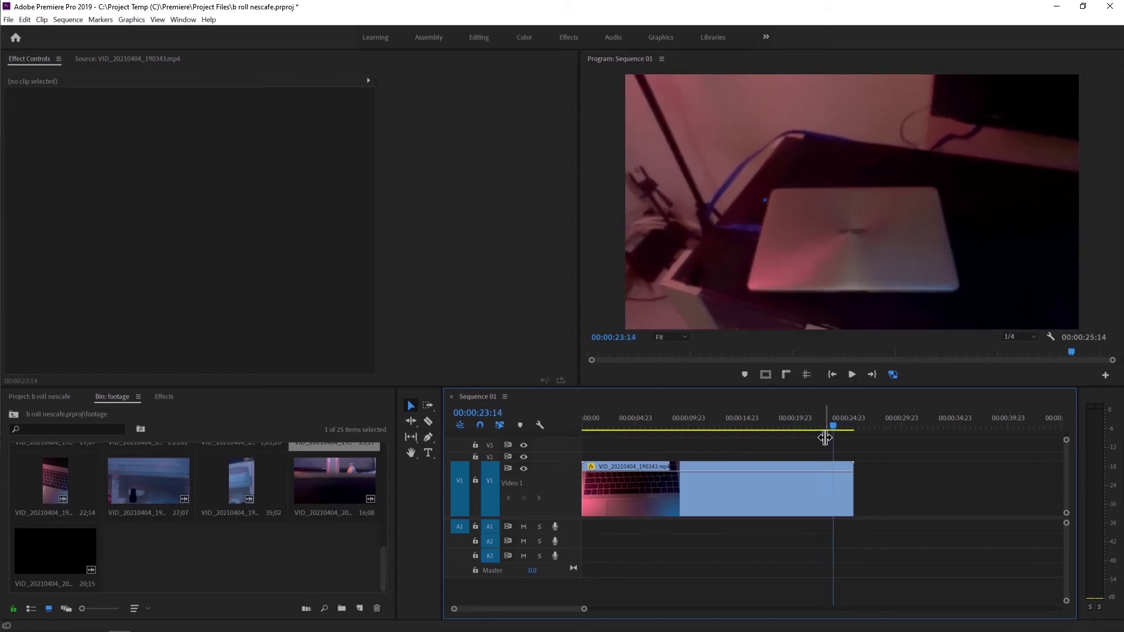
left_click(833, 474)
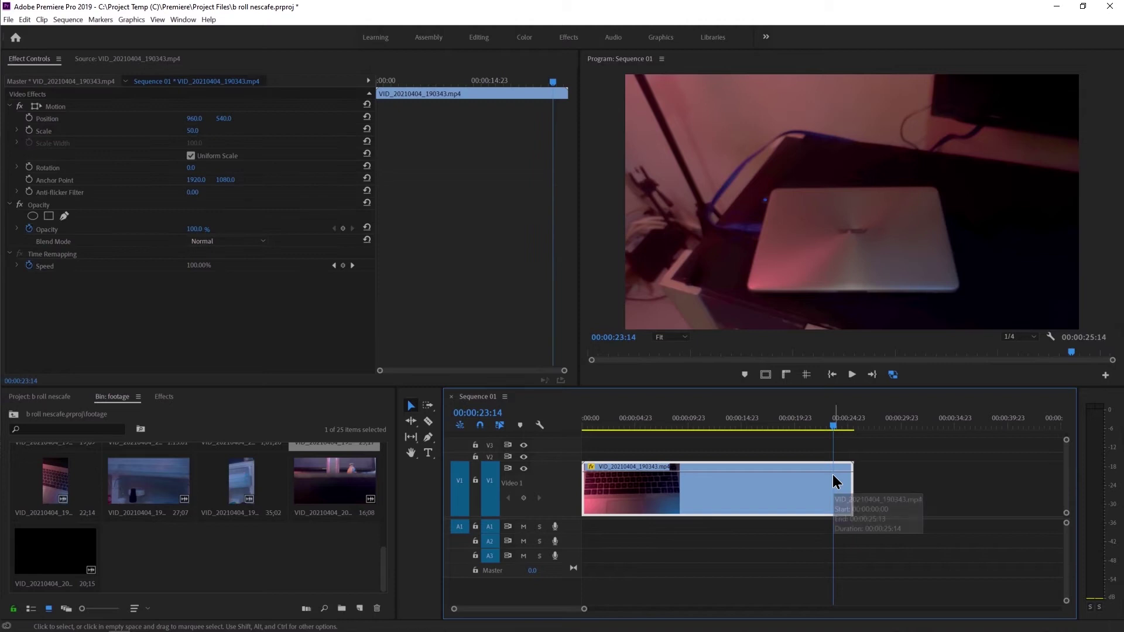
- Trim the laptop clip with W and Q to a 3:12 section at the sequence start
key("w")
left_click_drag(822, 425, 796, 425)
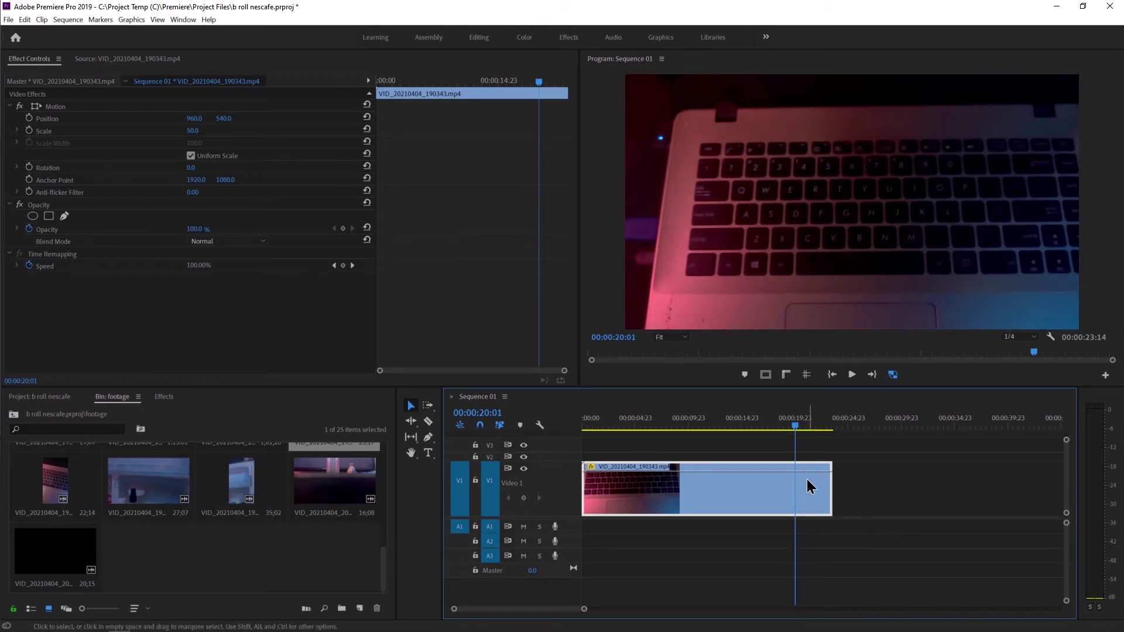
key("q")
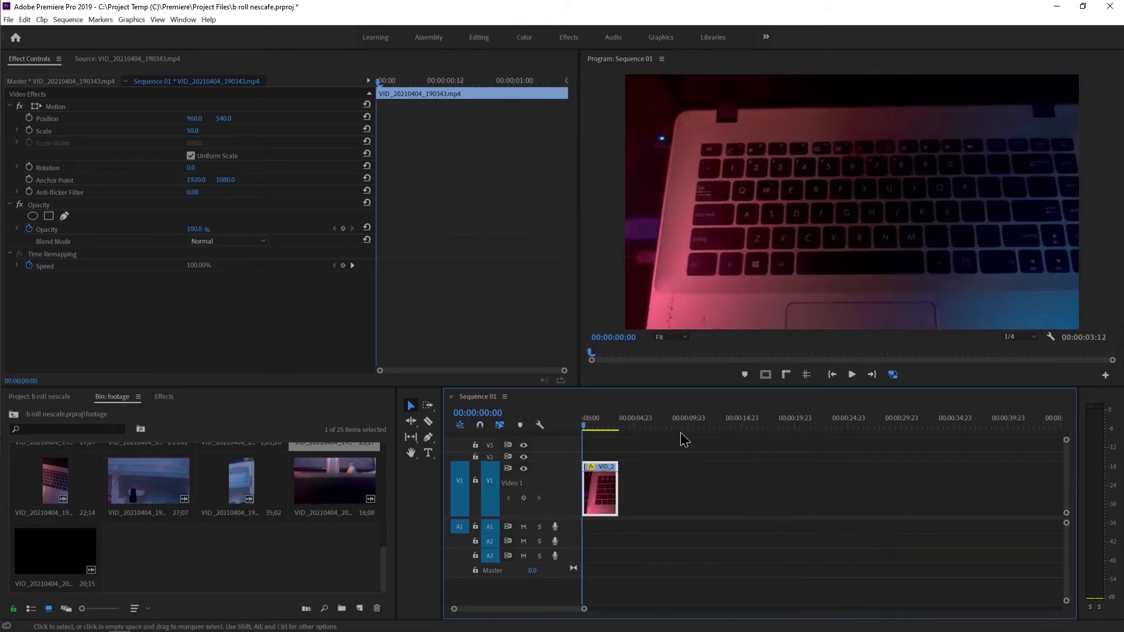
key("space")
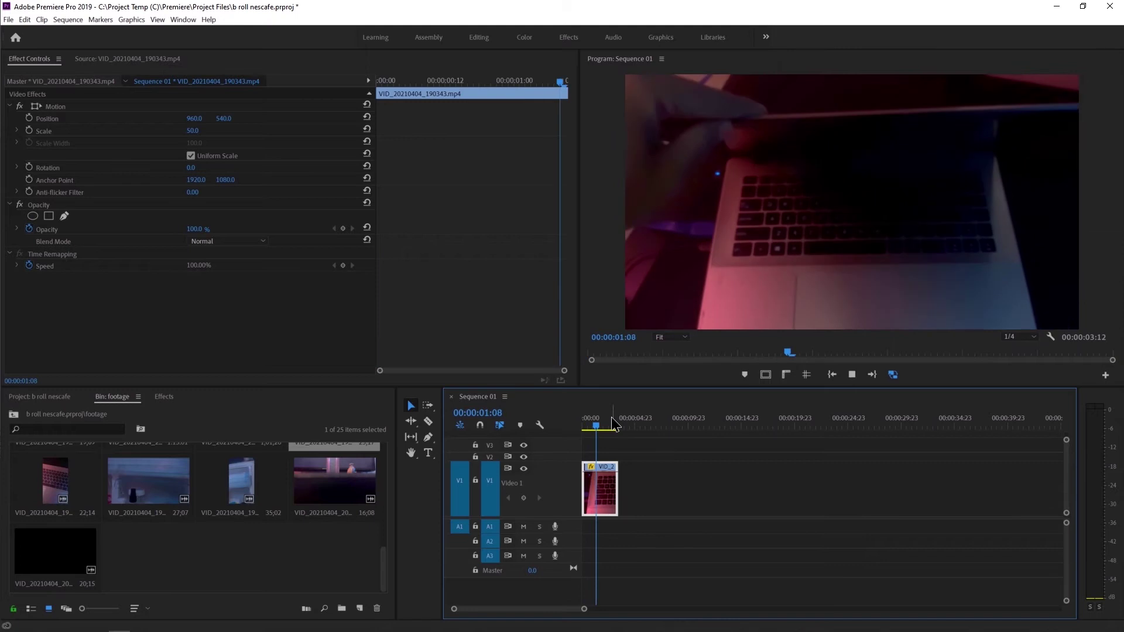
key("space")
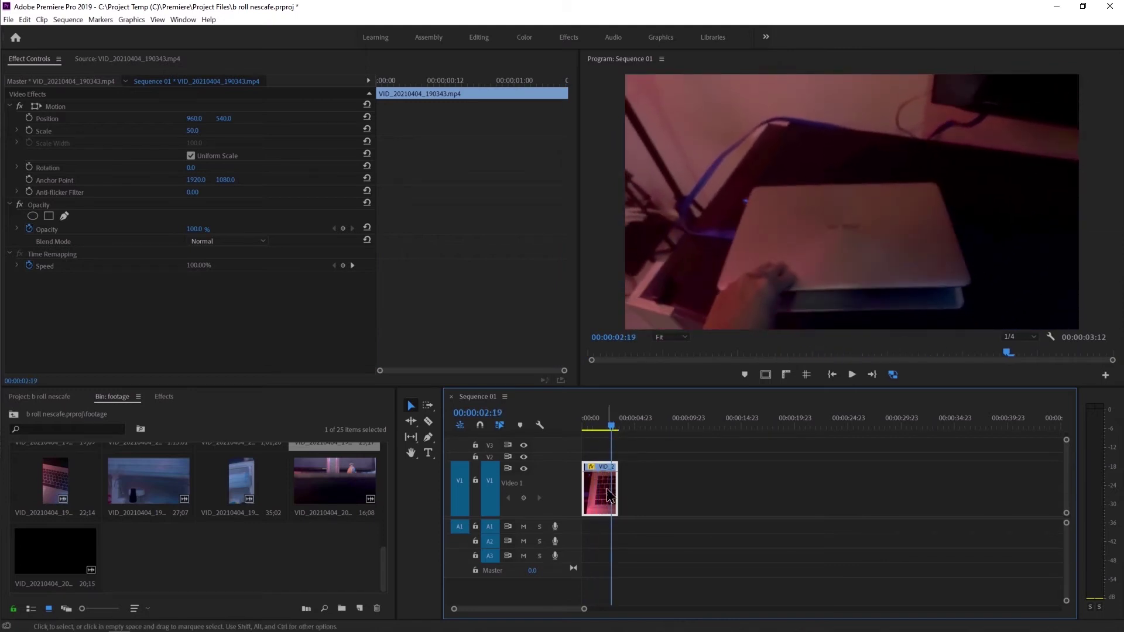
- Enlarge the laptop clip from 50 to 63 scale and return to the sequence start
left_click(193, 131)
left_click_drag(193, 131, 202, 133)
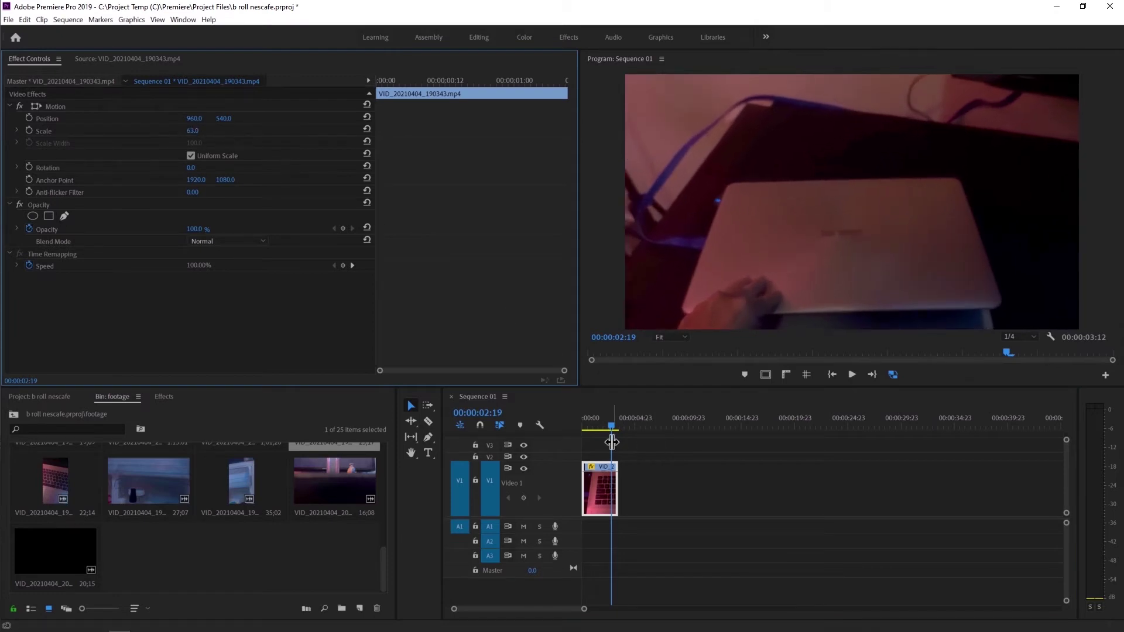
left_click_drag(611, 427, 574, 417)
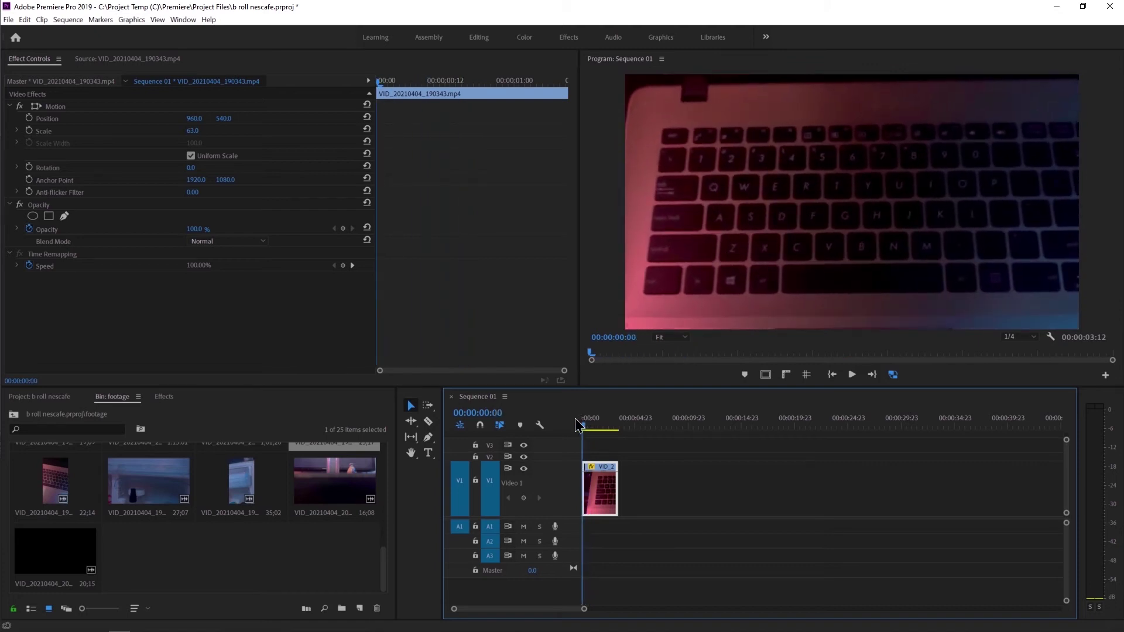
right_click(599, 490)
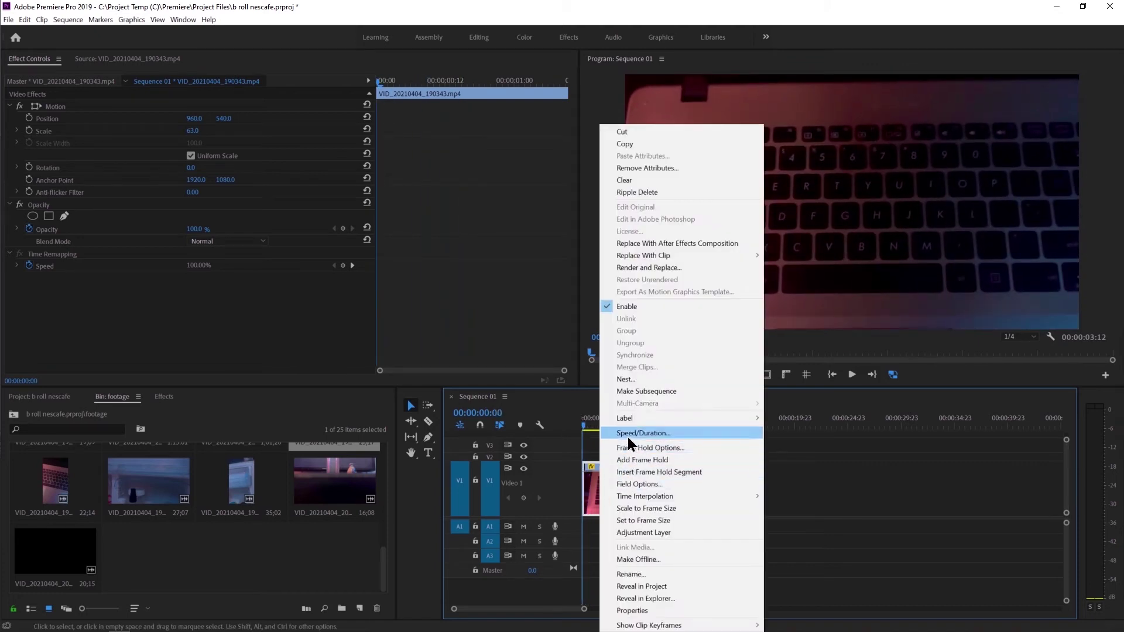
- Apply Reverse Speed to the laptop clip in Speed/Duration and play it back
left_click(627, 434)
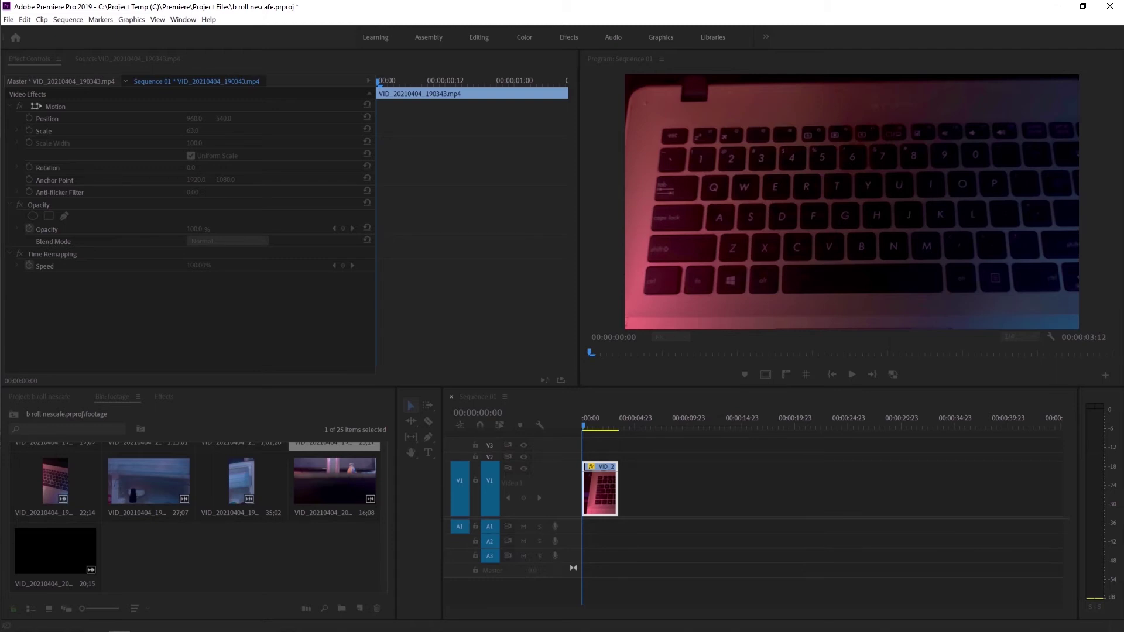
left_click_drag(490, 121, 537, 145)
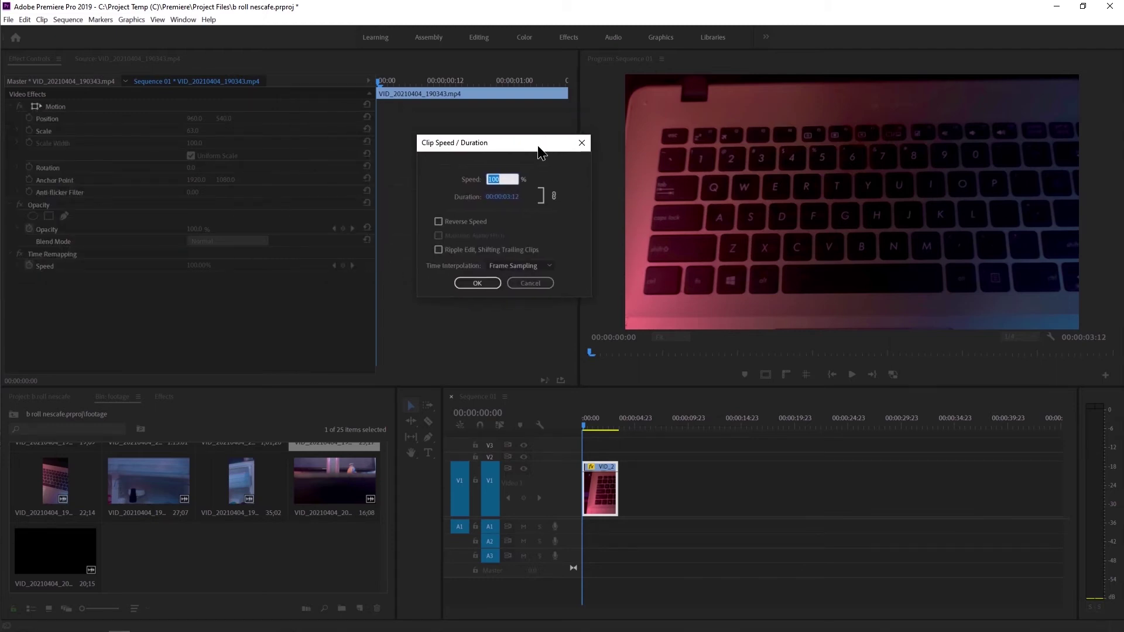
left_click(438, 222)
left_click(487, 282)
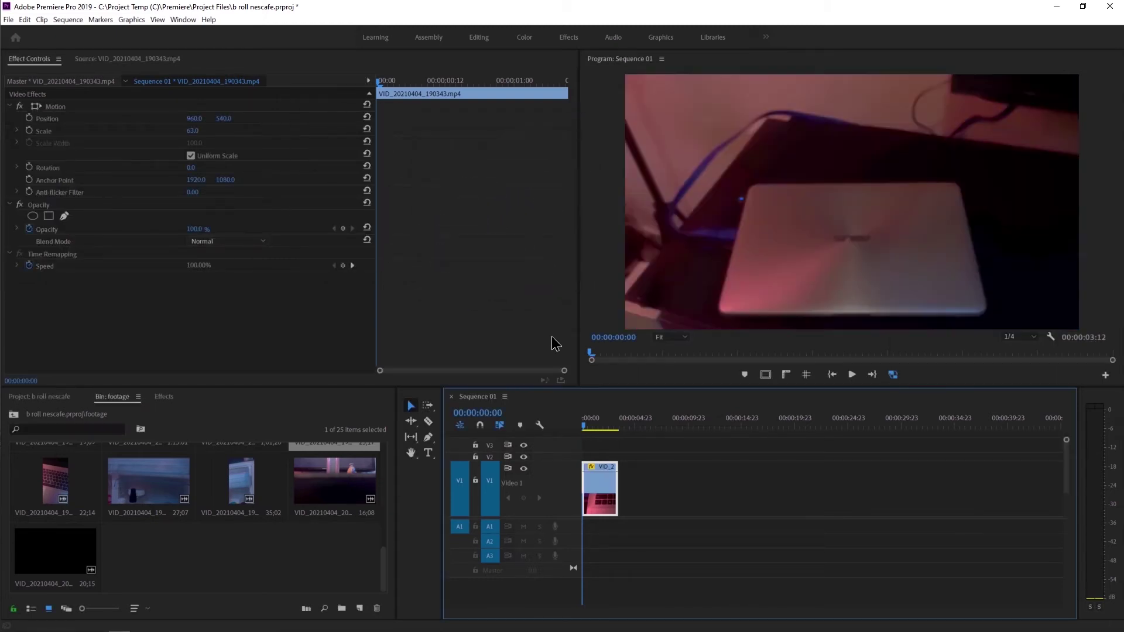
key("space")
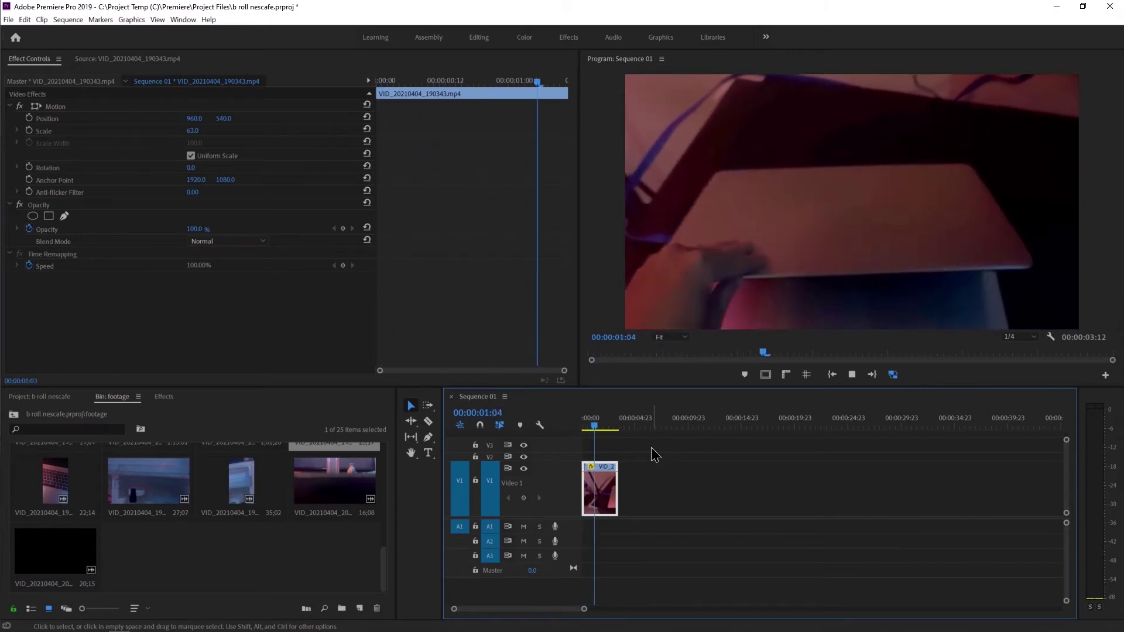
- Shift the laptop clip's image slightly sideways and upward, then play to check the framing
key("space")
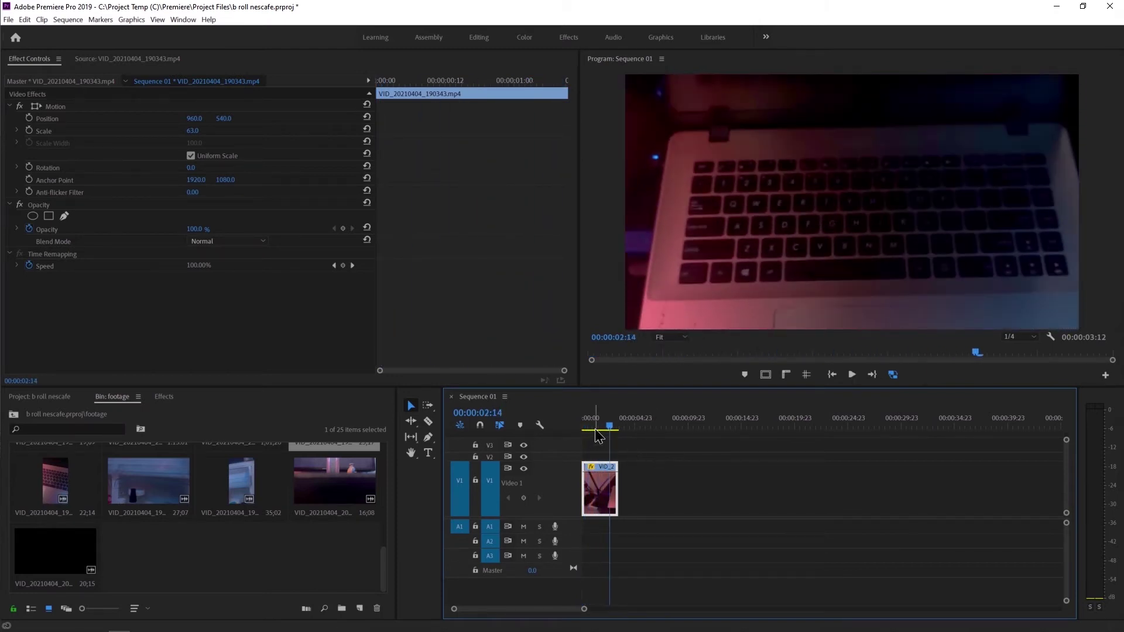
left_click(584, 427)
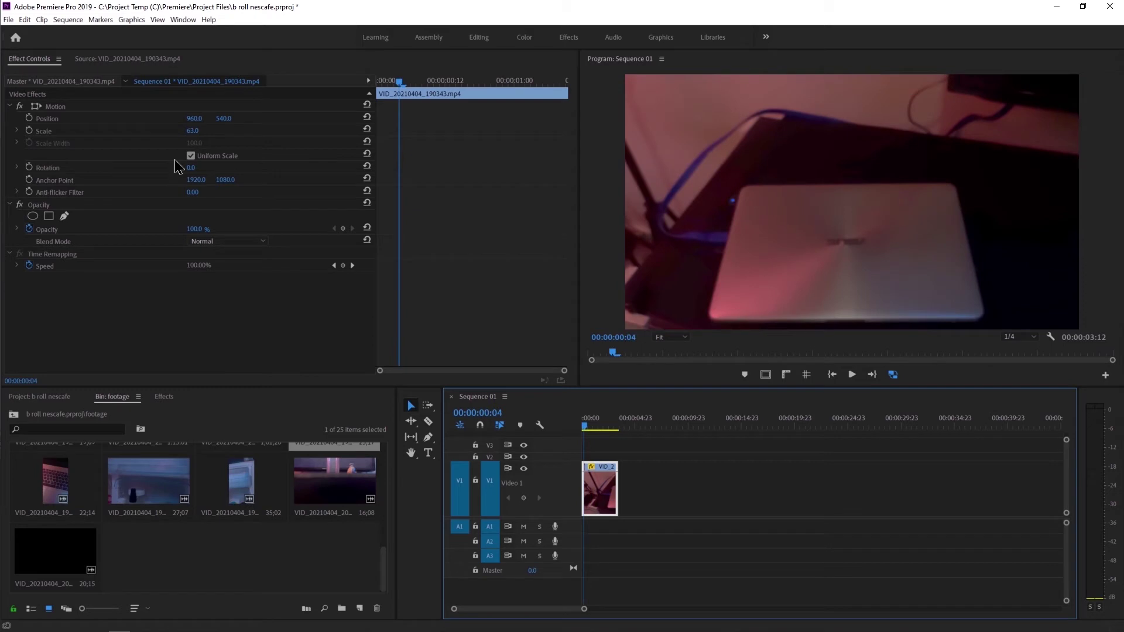
left_click_drag(199, 124, 200, 120)
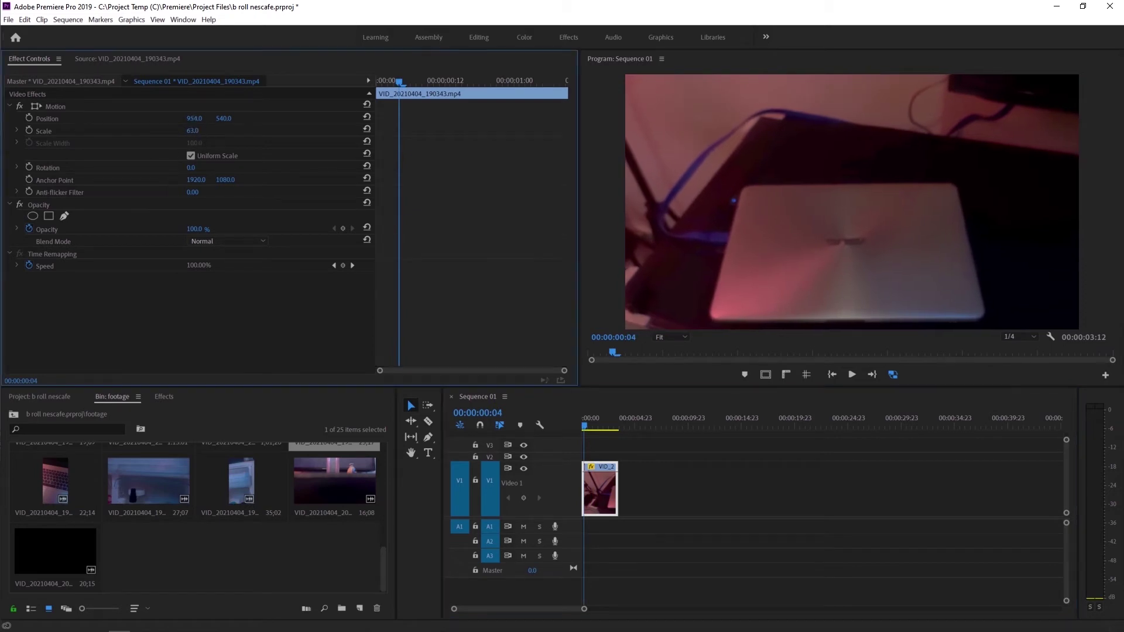
mouse_move(222, 121)
left_mouse_down()
mouse_move(193, 121)
mouse_move(230, 121)
left_mouse_up()
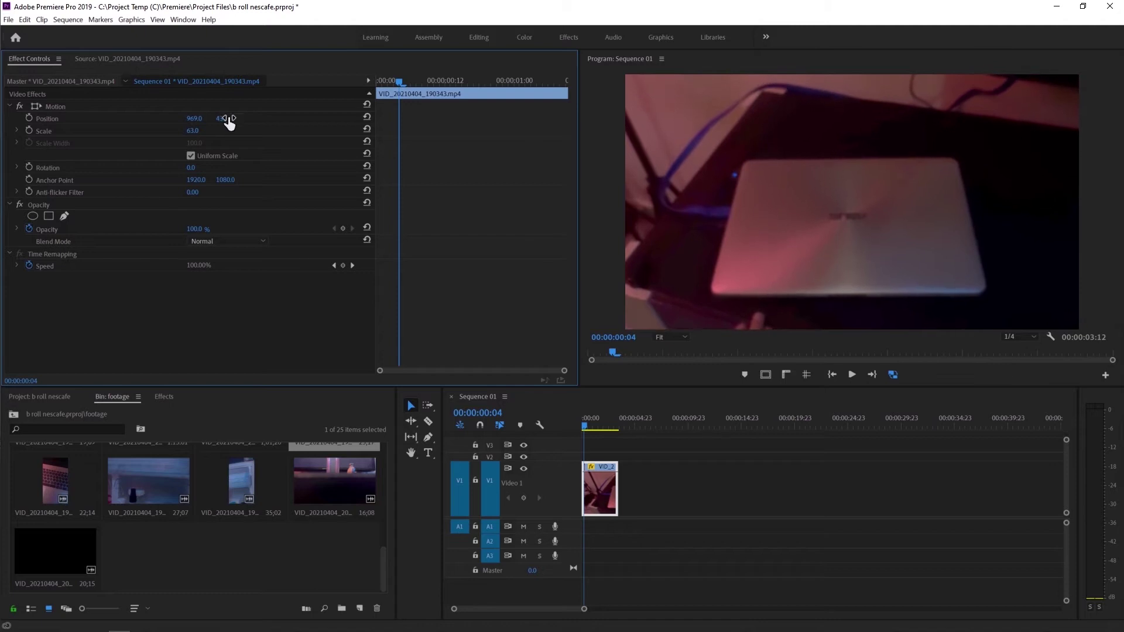
key("space")
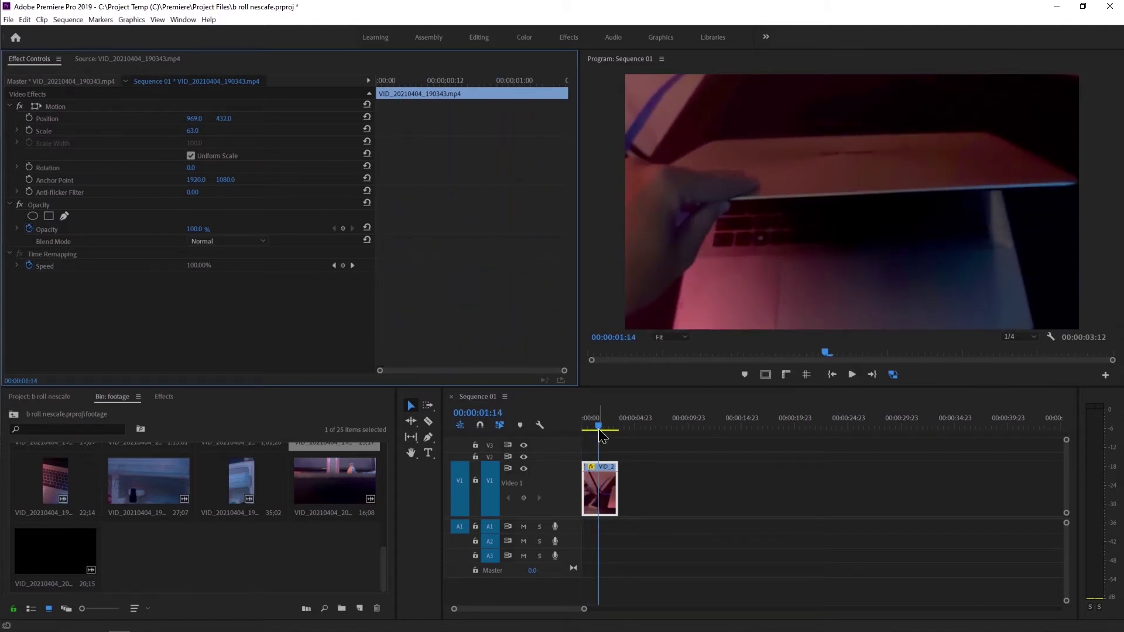
left_click_drag(591, 428, 587, 428)
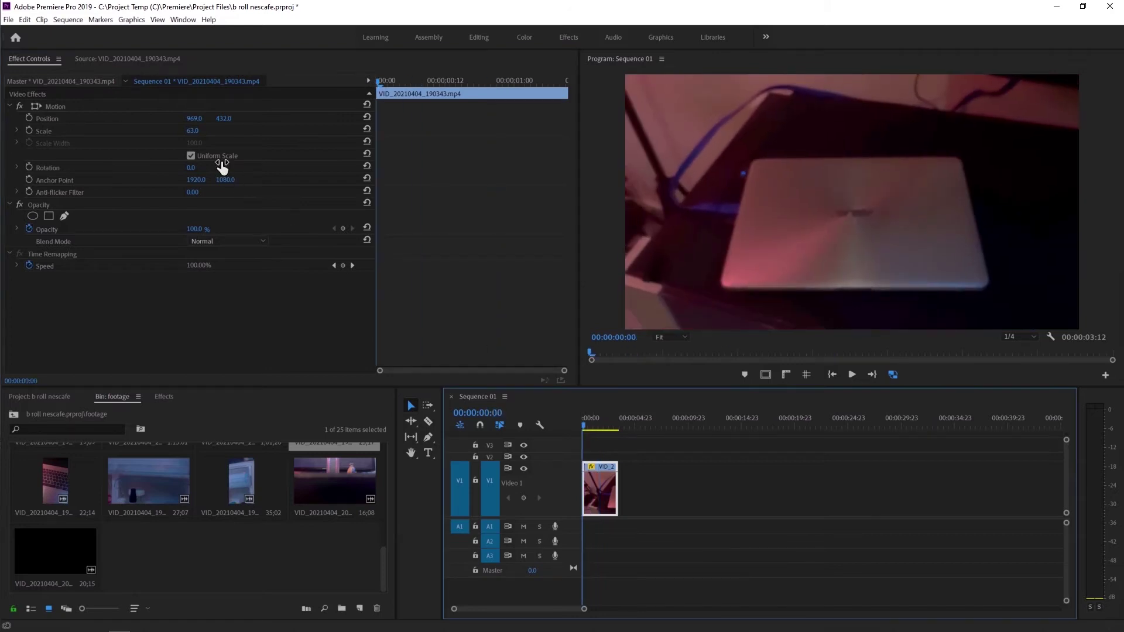
- Enlarge the laptop clip to 71 scale, raise it to 969, 332, and review playback
left_click(194, 143)
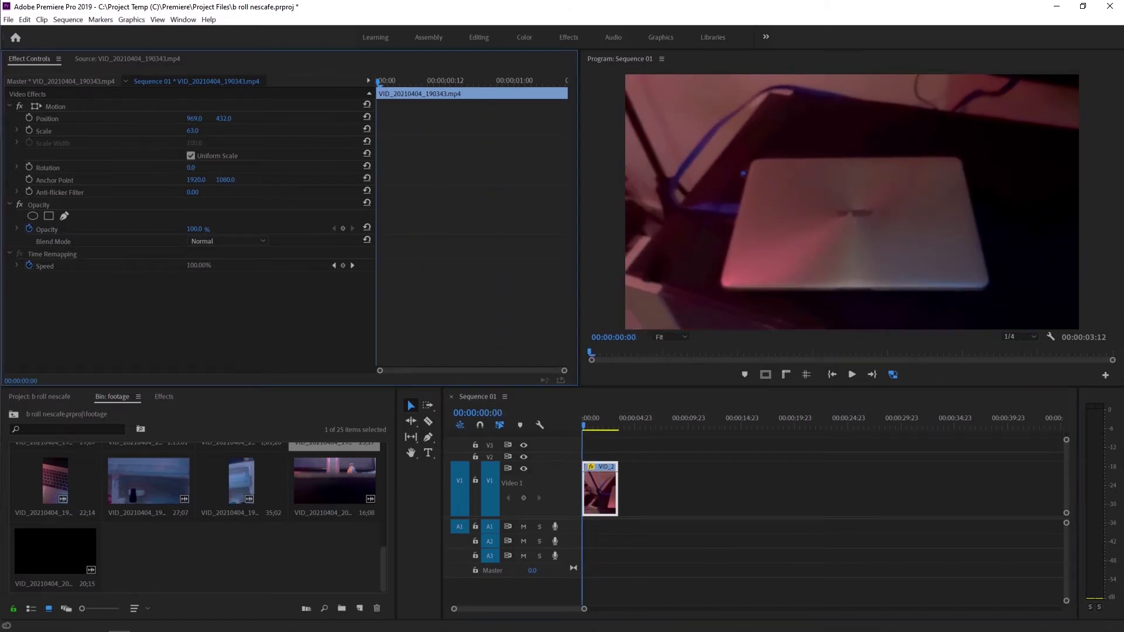
left_click_drag(192, 131, 212, 131)
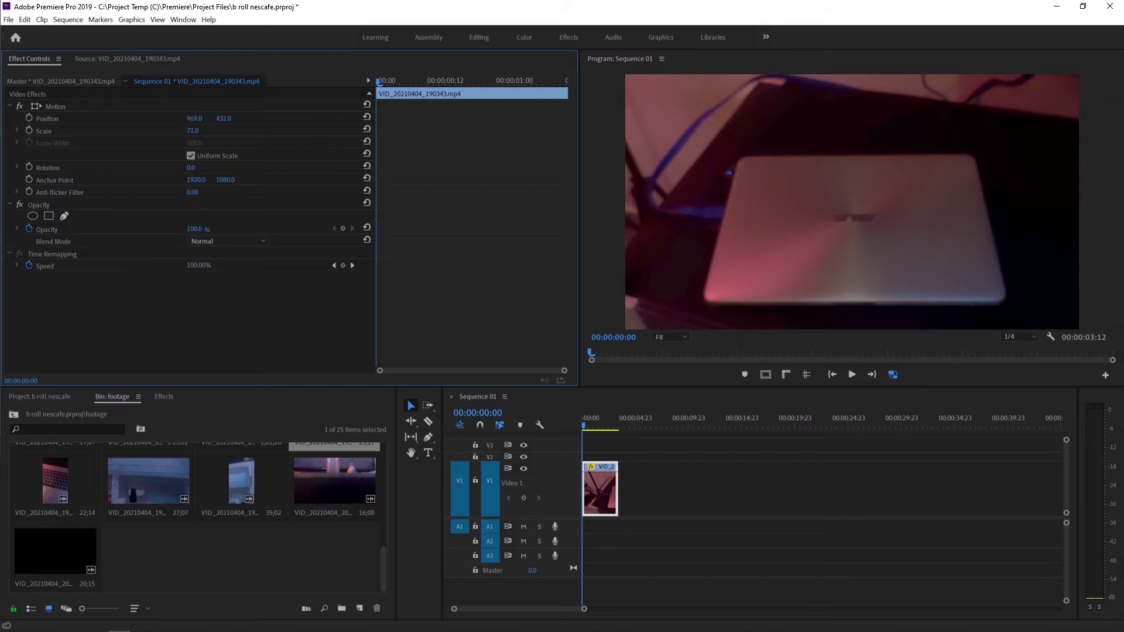
left_click_drag(224, 119, 228, 120)
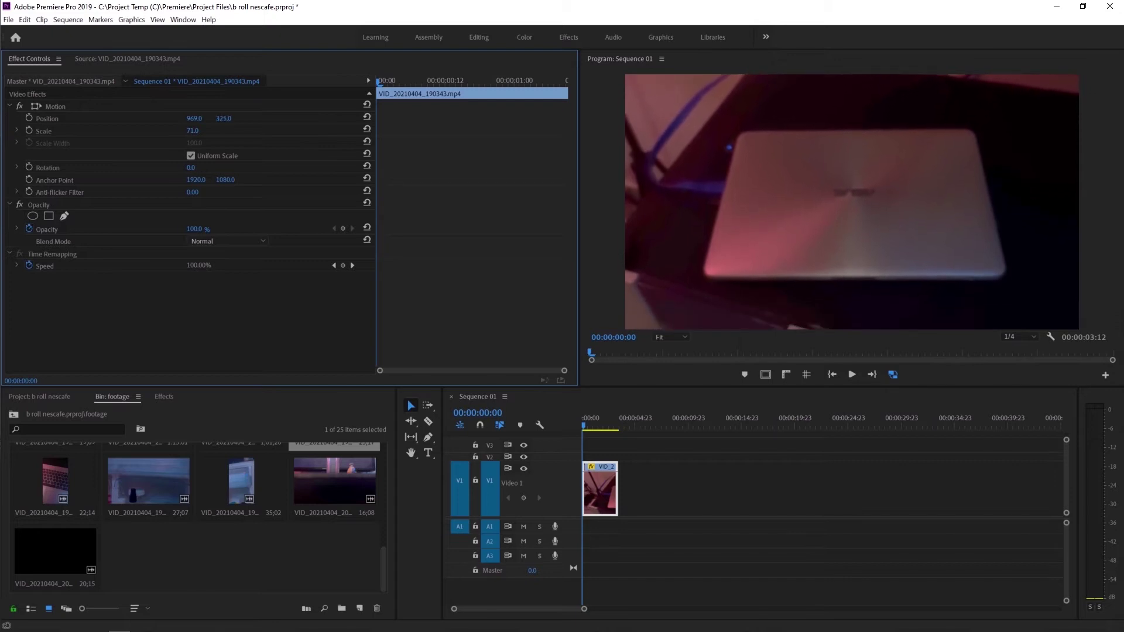
key("space")
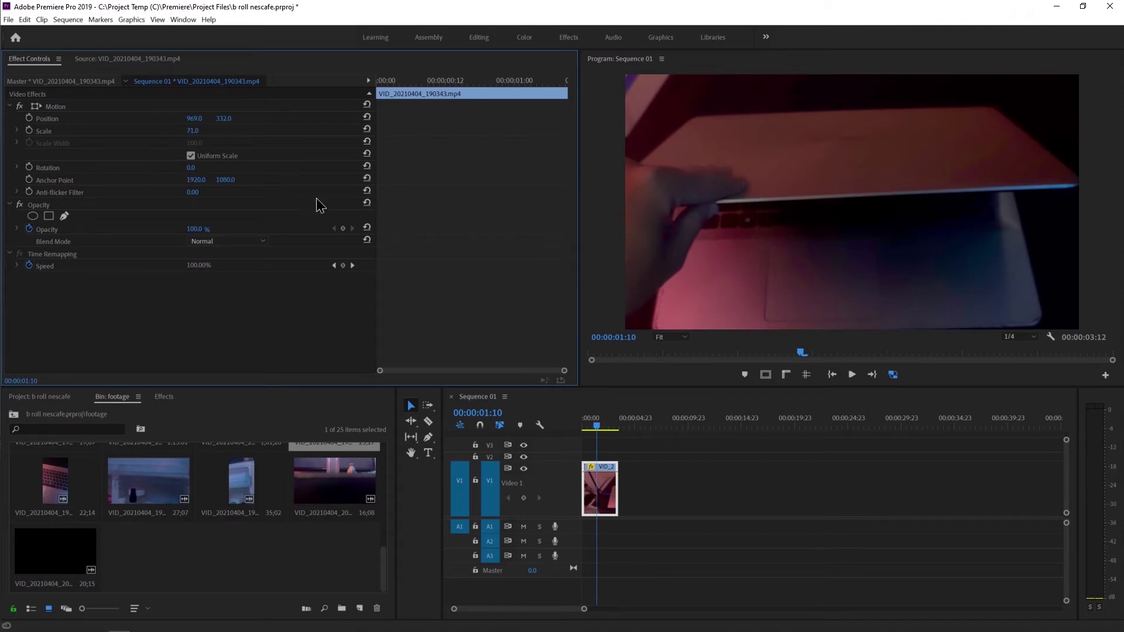
left_click_drag(645, 429, 589, 427)
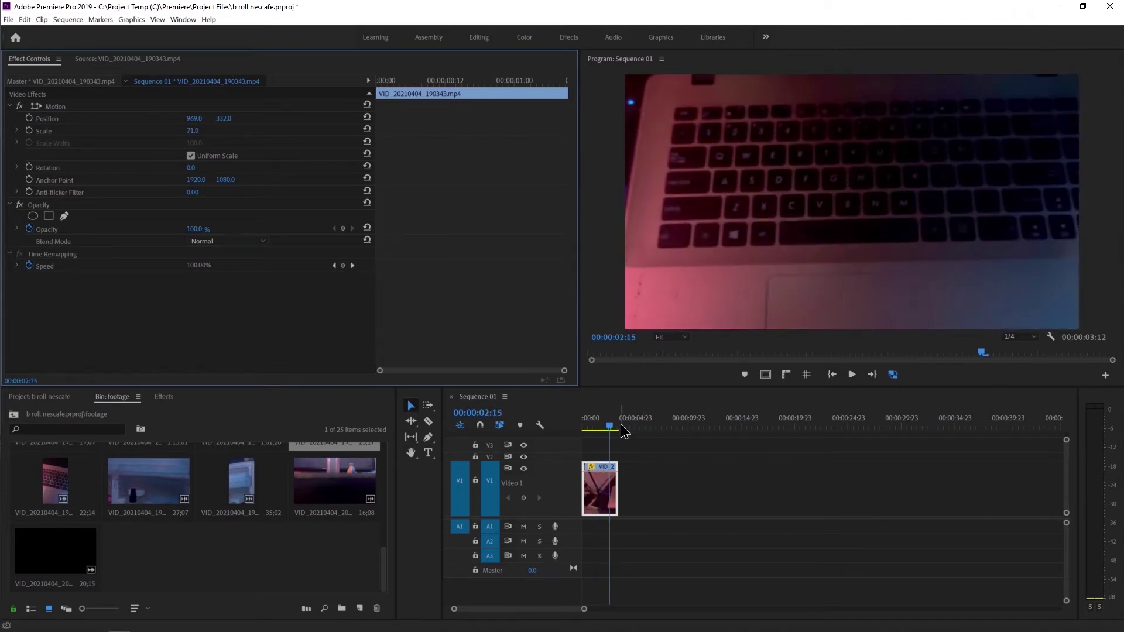
key("space")
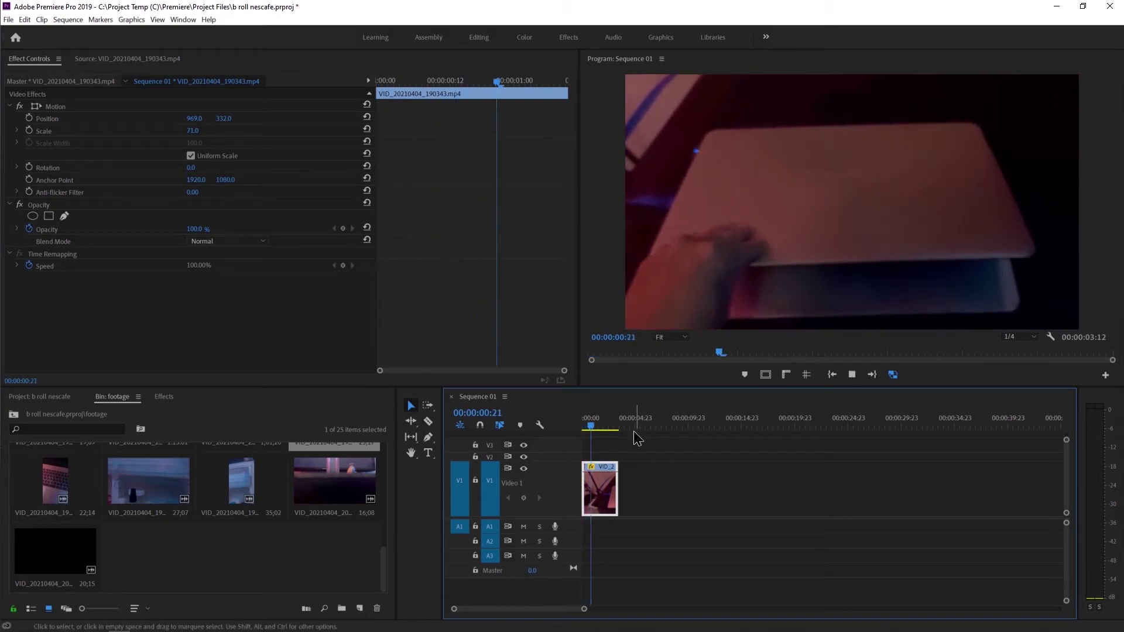
key("space")
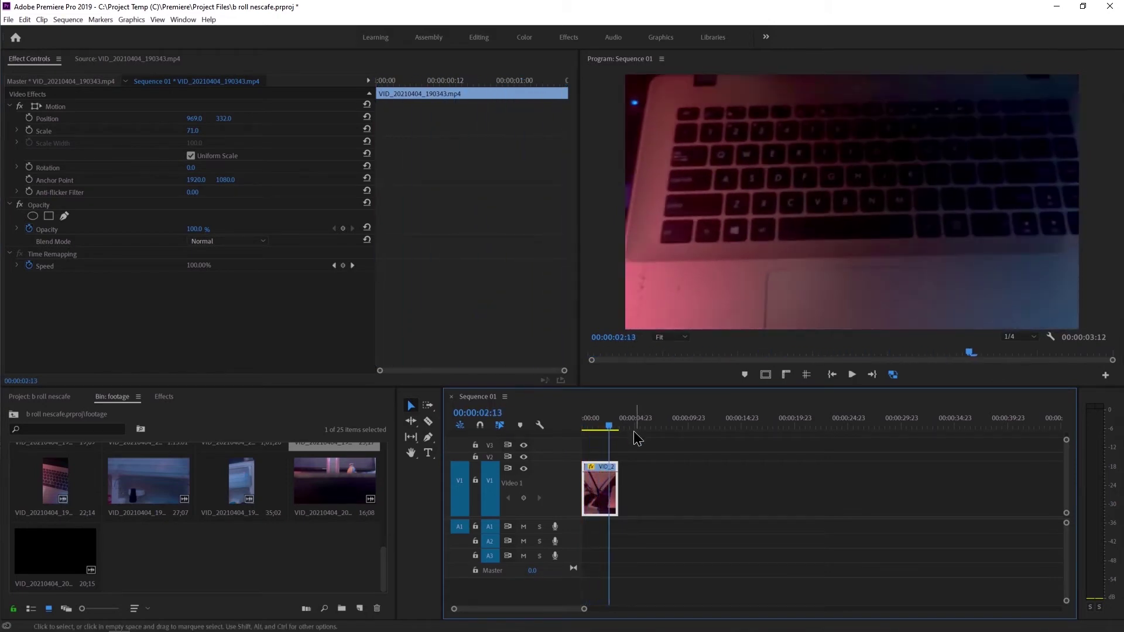
left_click(662, 462)
- Place the fridge clip VID_20210404_193152's video on Video 1 after the laptop clip
scroll(210, 565, "up", 5)
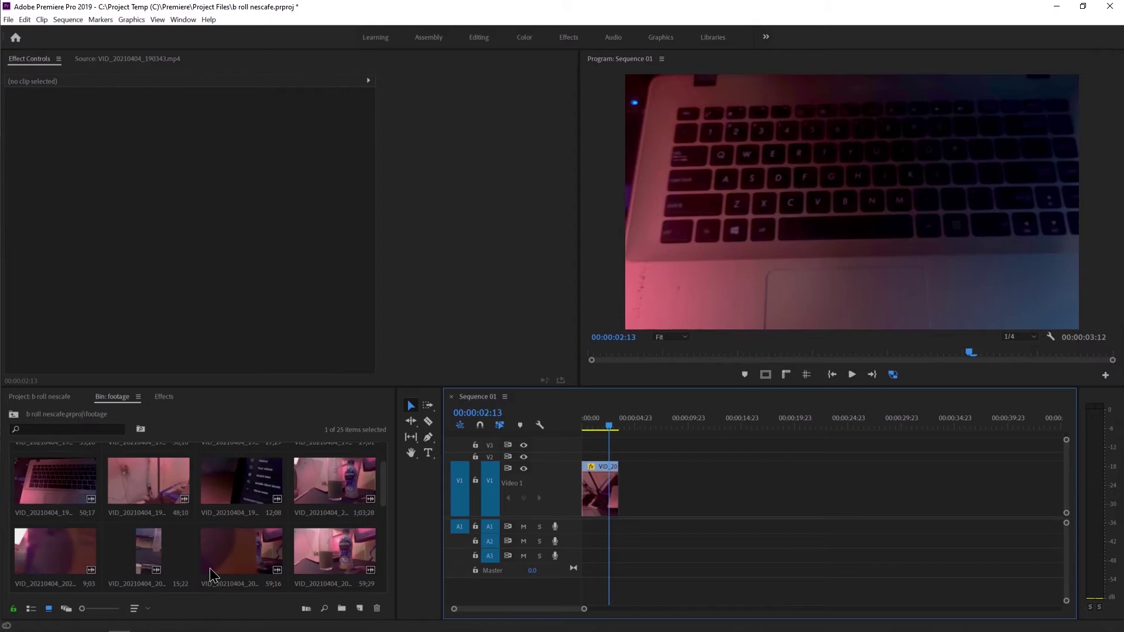
scroll(223, 555, "down", 2)
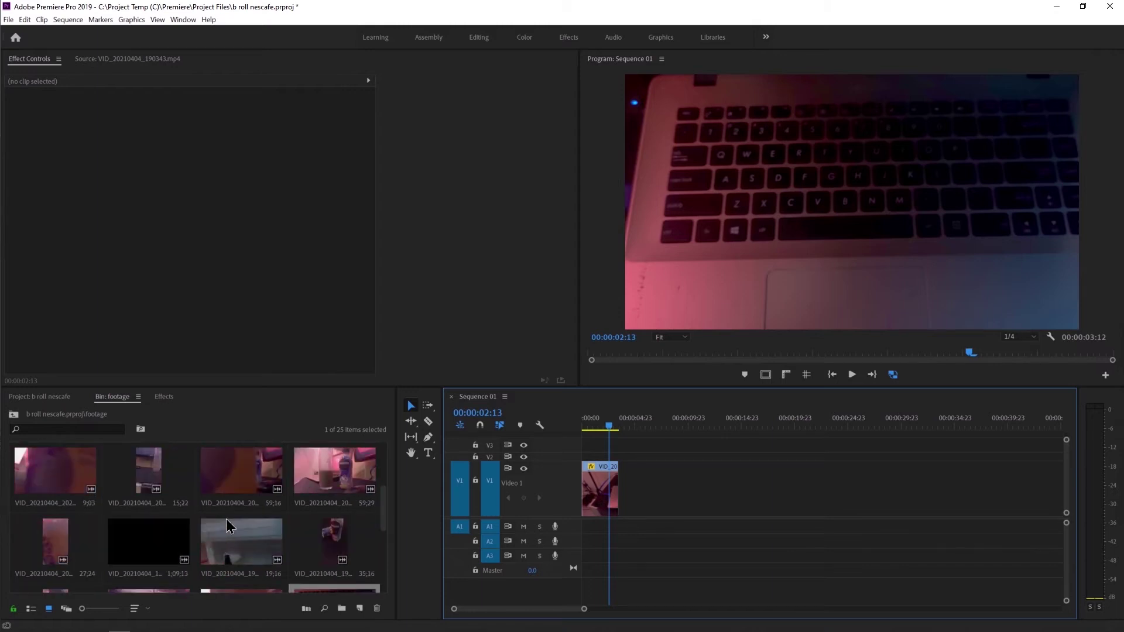
scroll(226, 519, "up", 2)
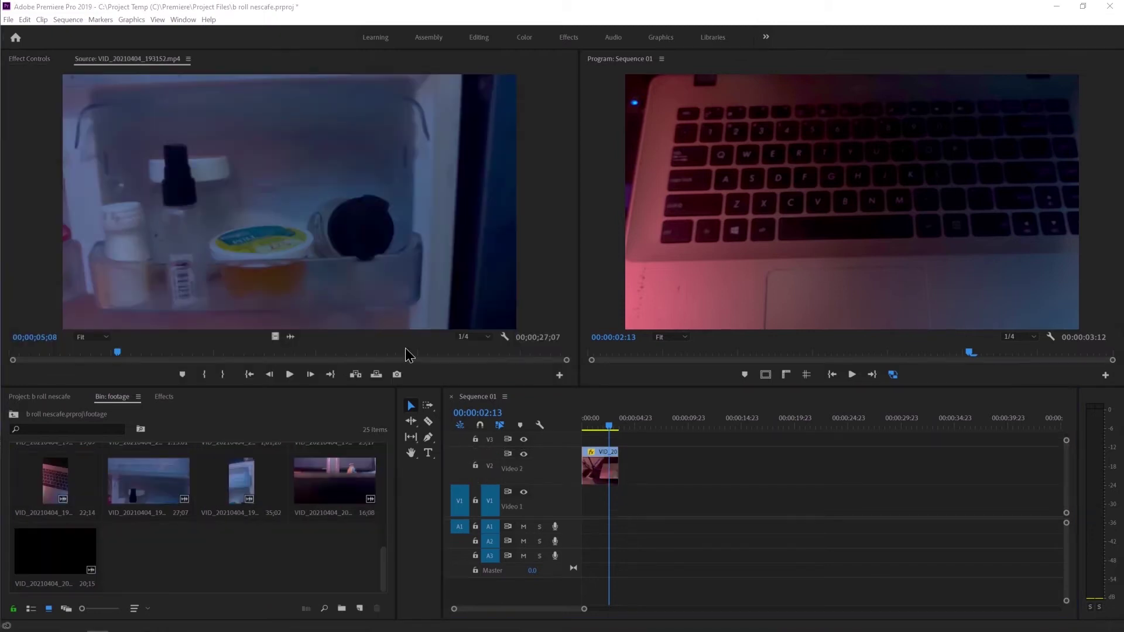
left_click(283, 570)
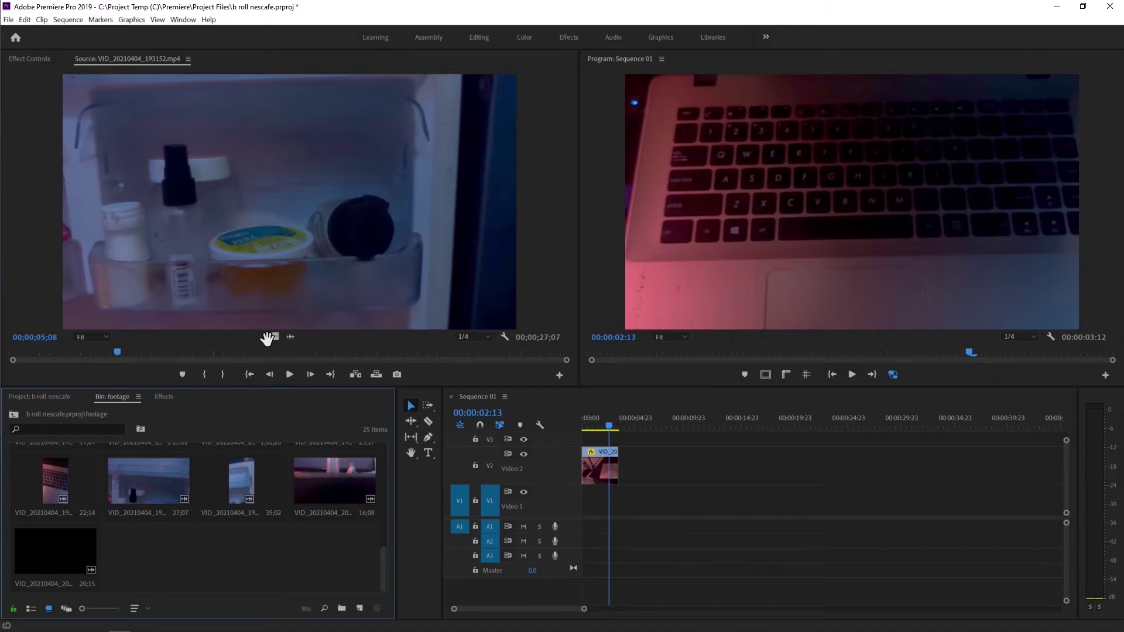
left_click_drag(272, 338, 601, 507)
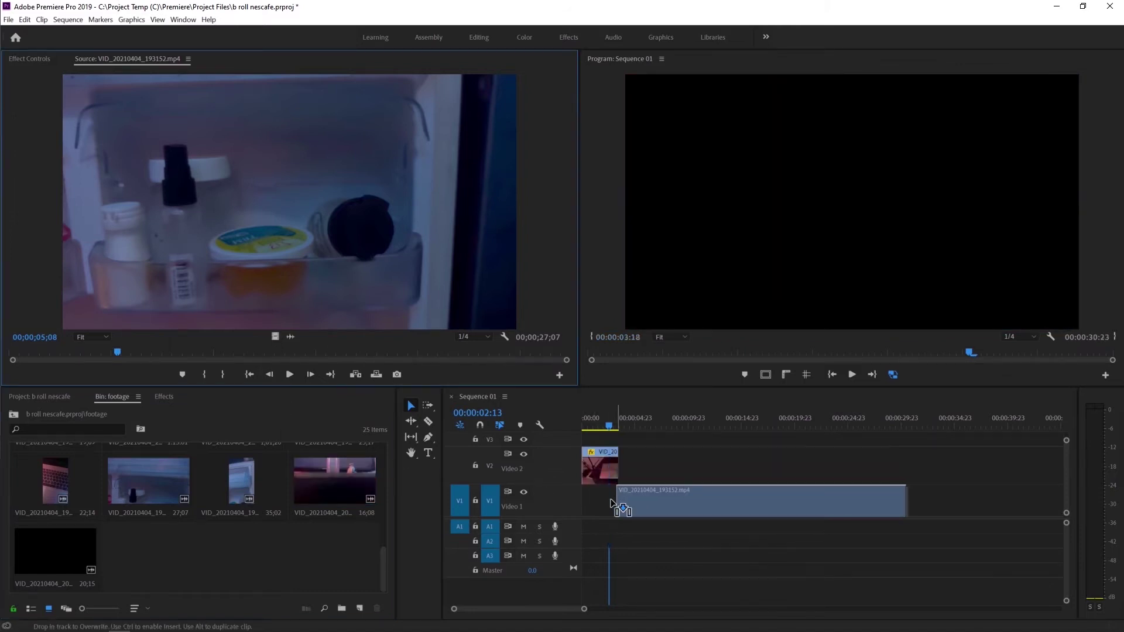
left_click_drag(601, 507, 627, 510)
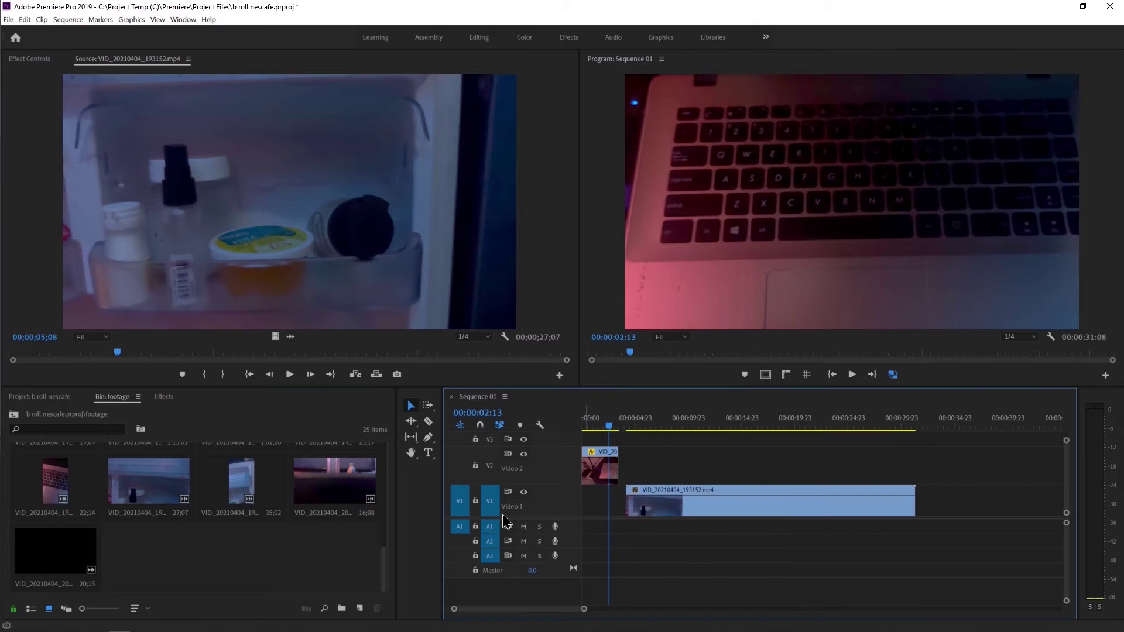
- Browse the footage bin and load the Nescafe clip into the Source monitor
scroll(673, 534, "down", 2)
scroll(673, 535, "down", 2)
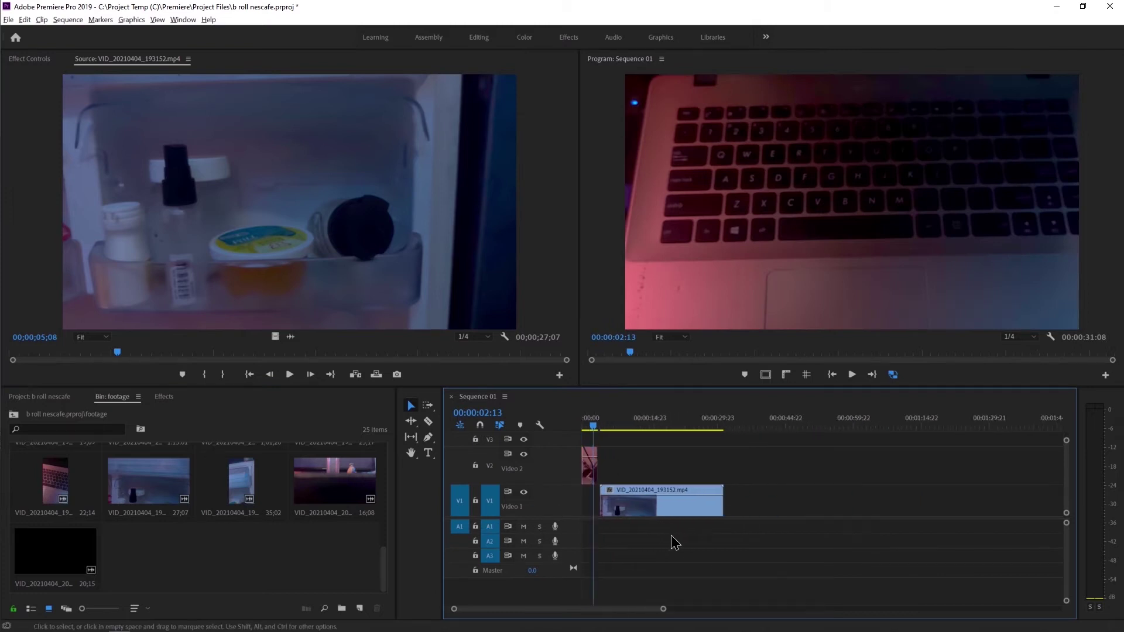
scroll(673, 534, "down", 1)
left_click(301, 569)
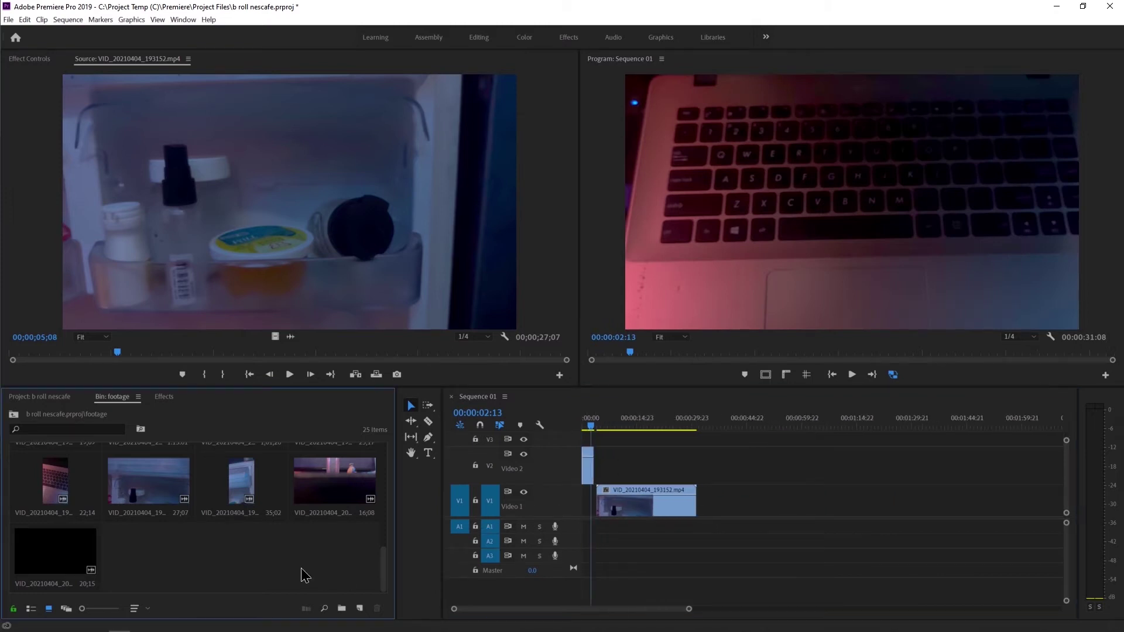
scroll(299, 545, "up", 1)
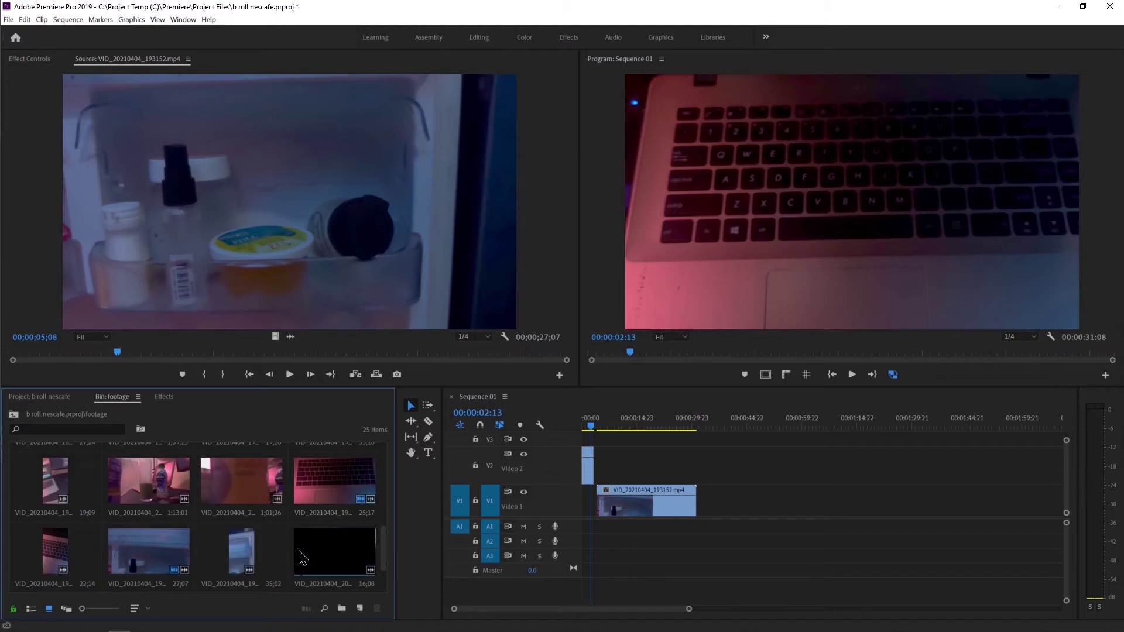
scroll(297, 531, "up", 1)
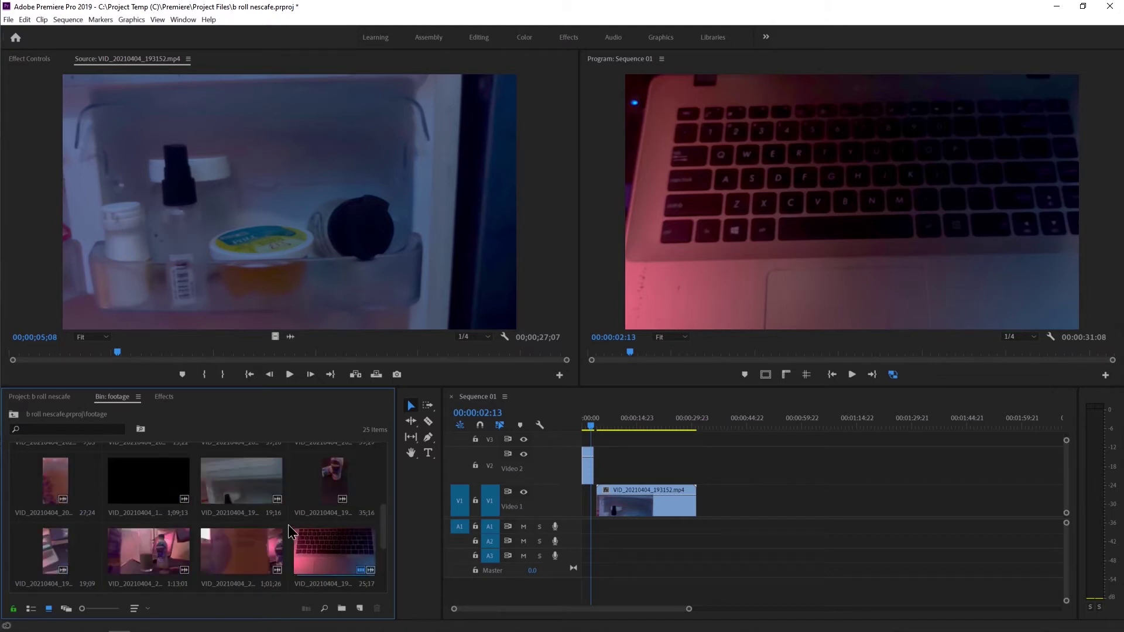
double_click(241, 496)
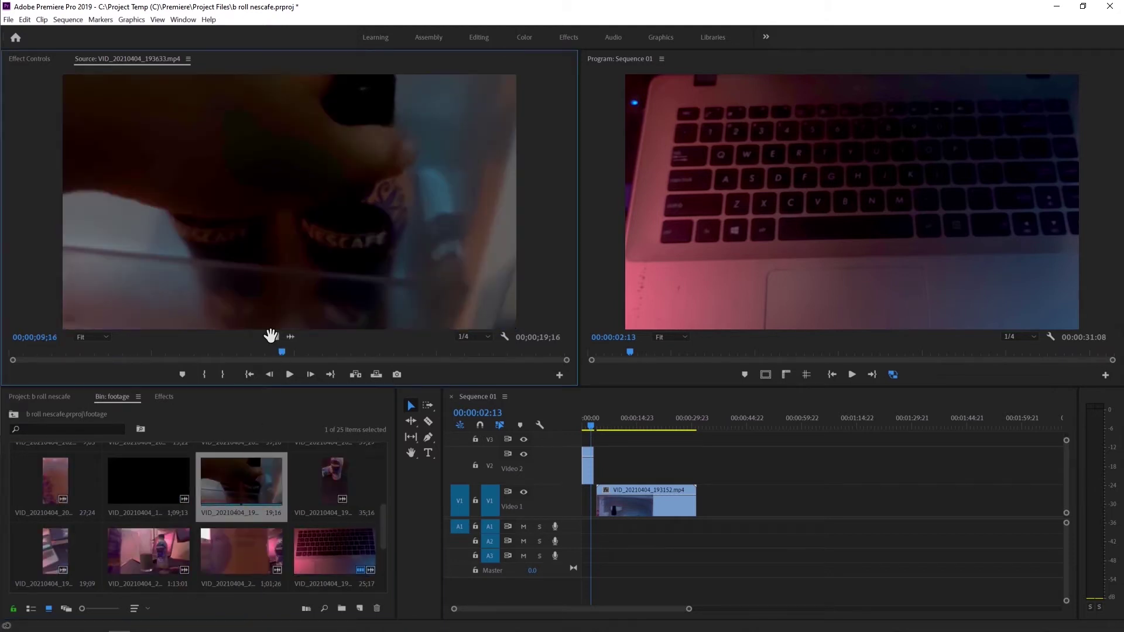
- Append the Nescafe clip's video to the end of Video 1
mouse_move(275, 336)
left_mouse_down()
mouse_move(700, 463)
mouse_move(711, 507)
left_mouse_up()
scroll(264, 517, "up", 1)
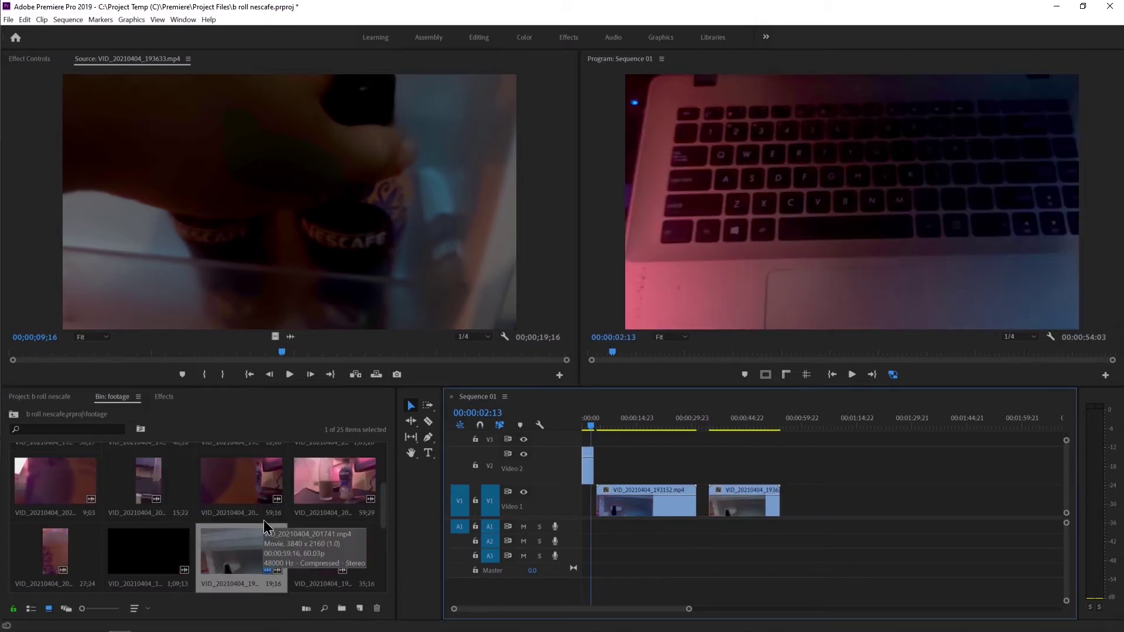
scroll(272, 522, "up", 1)
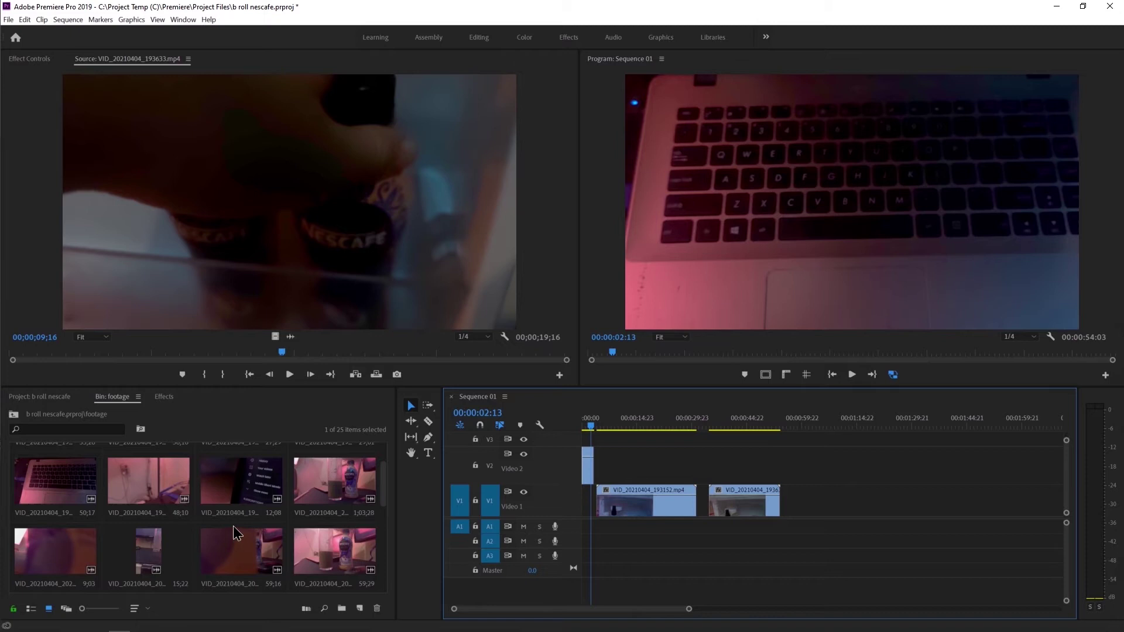
scroll(233, 525, "up", 1)
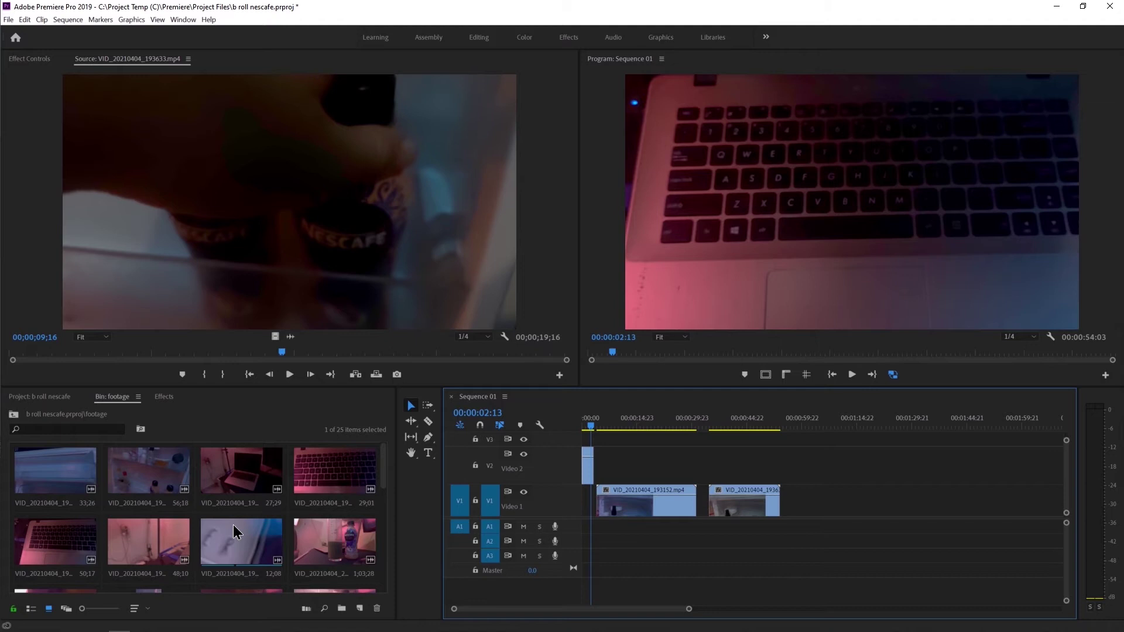
- Append the pink and blue lids clip and the fridge shelf clip to Video 1
double_click(145, 467)
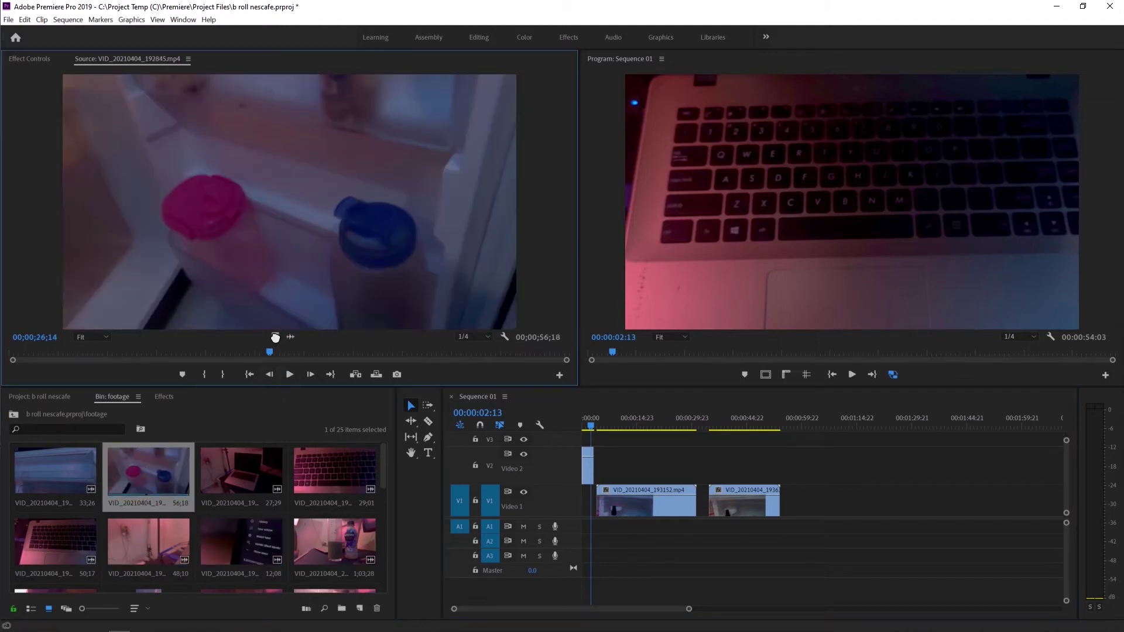
left_click_drag(275, 337, 804, 500)
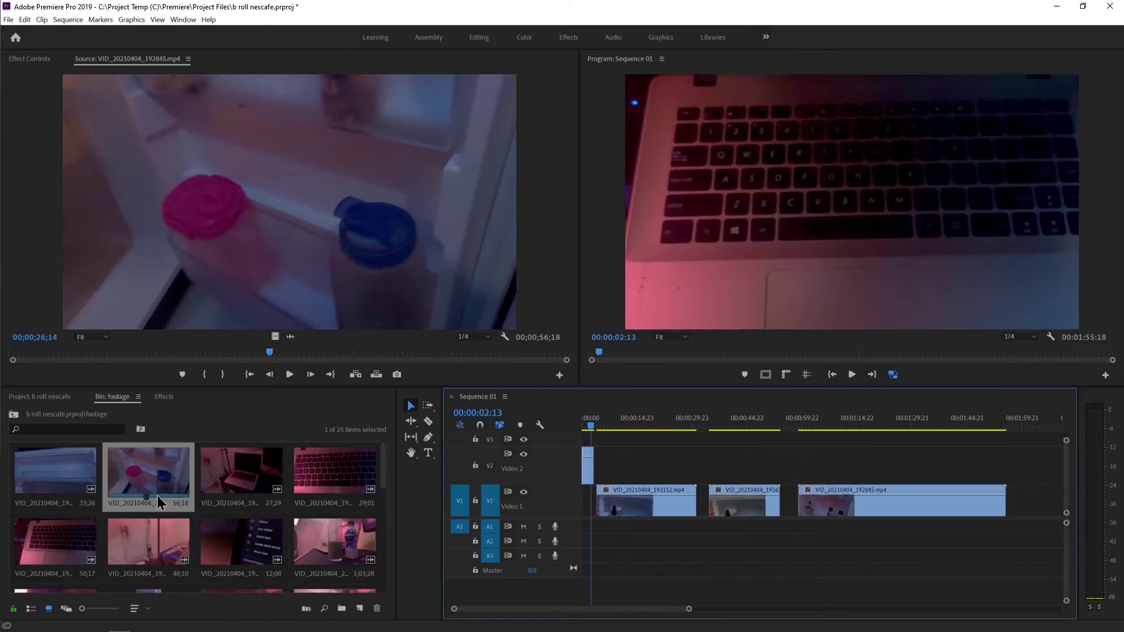
double_click(63, 480)
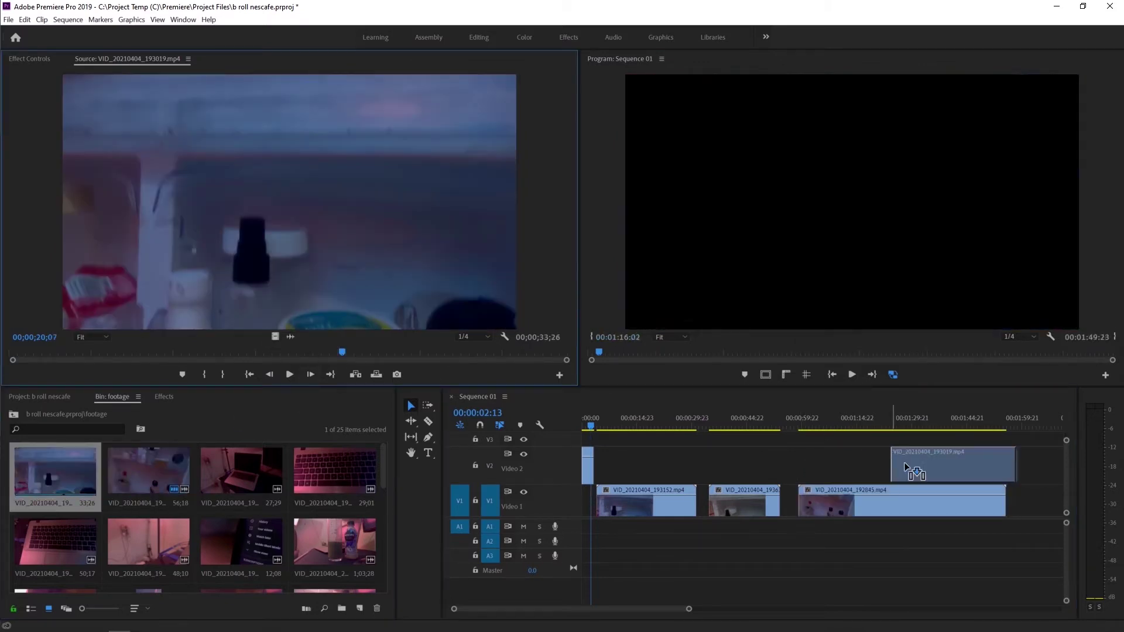
left_click_drag(271, 338, 1013, 502)
scroll(878, 562, "down", 4)
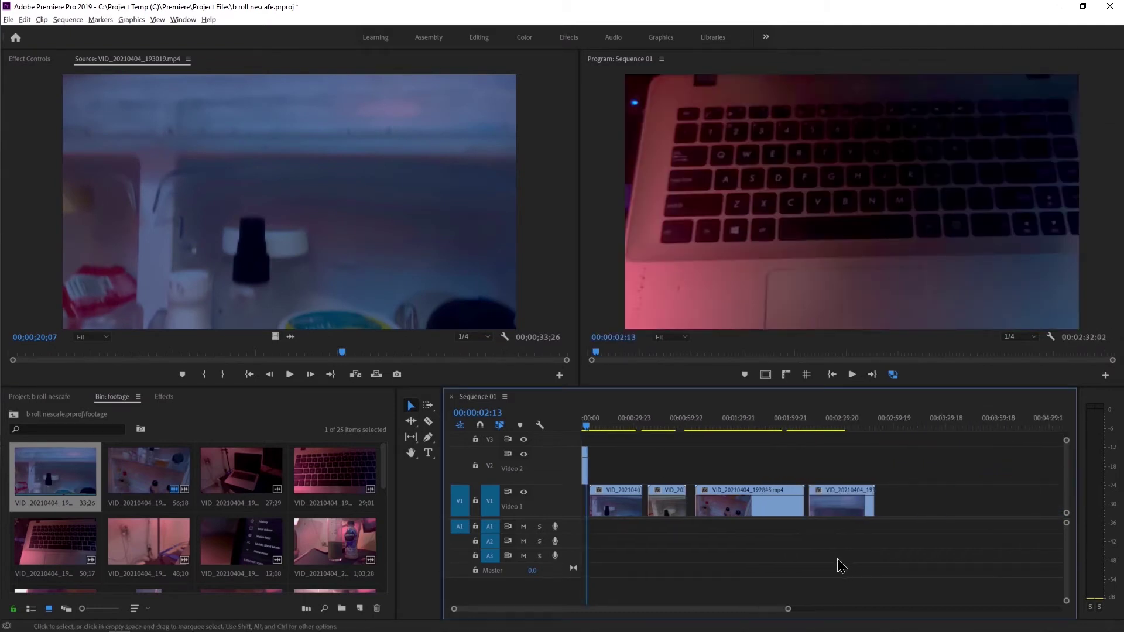
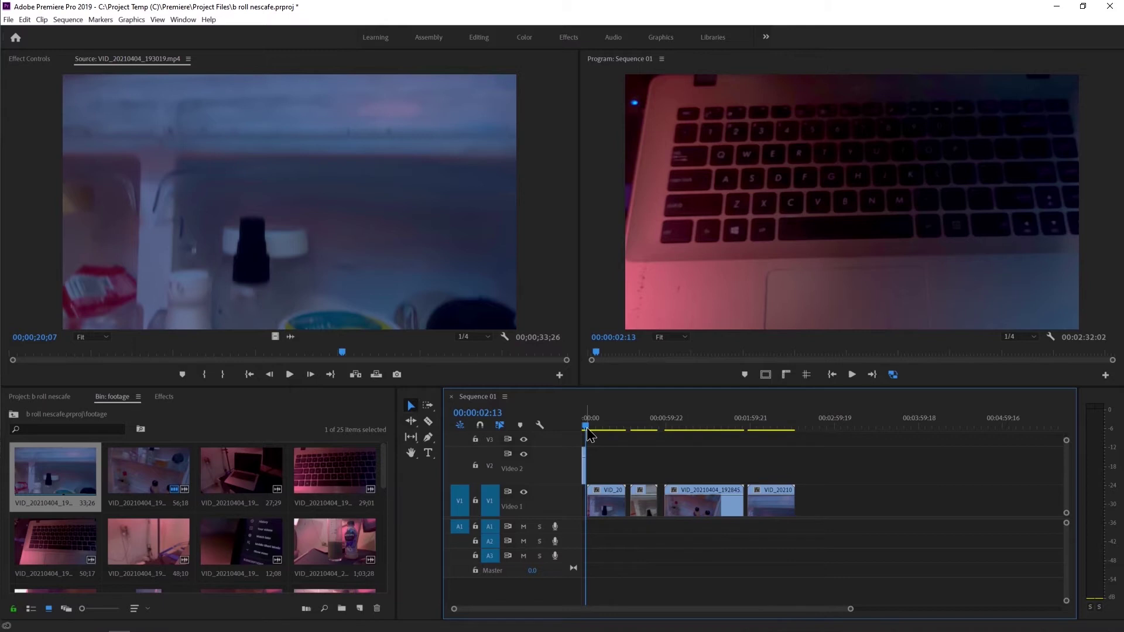
- Set Motion > Scale to 50 for the first two clips on V1
left_click_drag(588, 433, 590, 435)
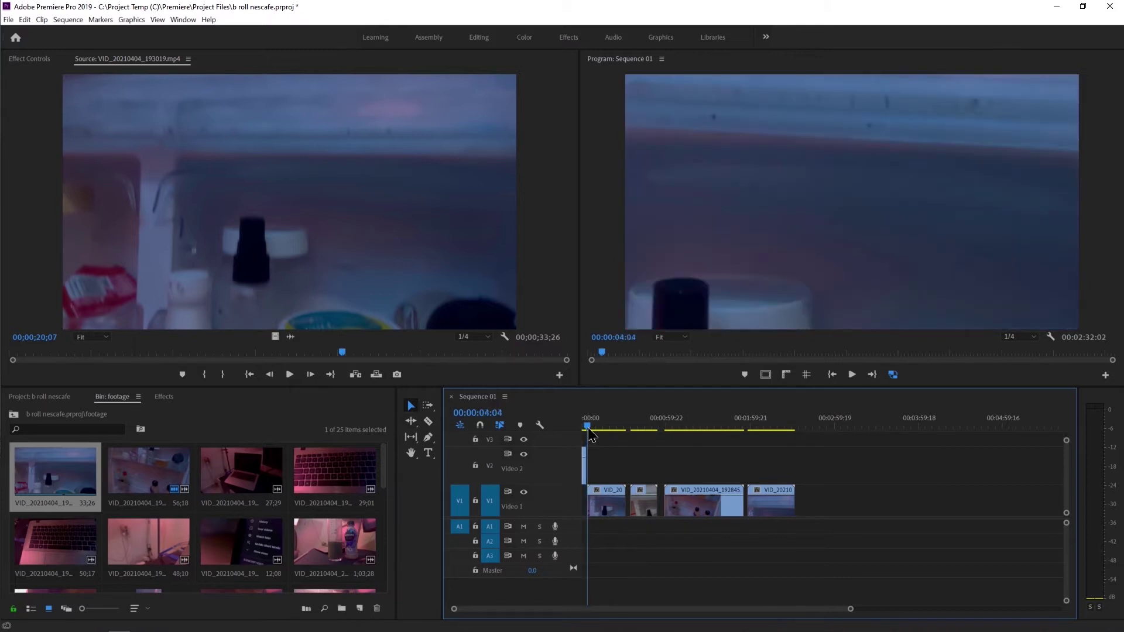
left_click(606, 501)
left_click(55, 65)
left_click(201, 128)
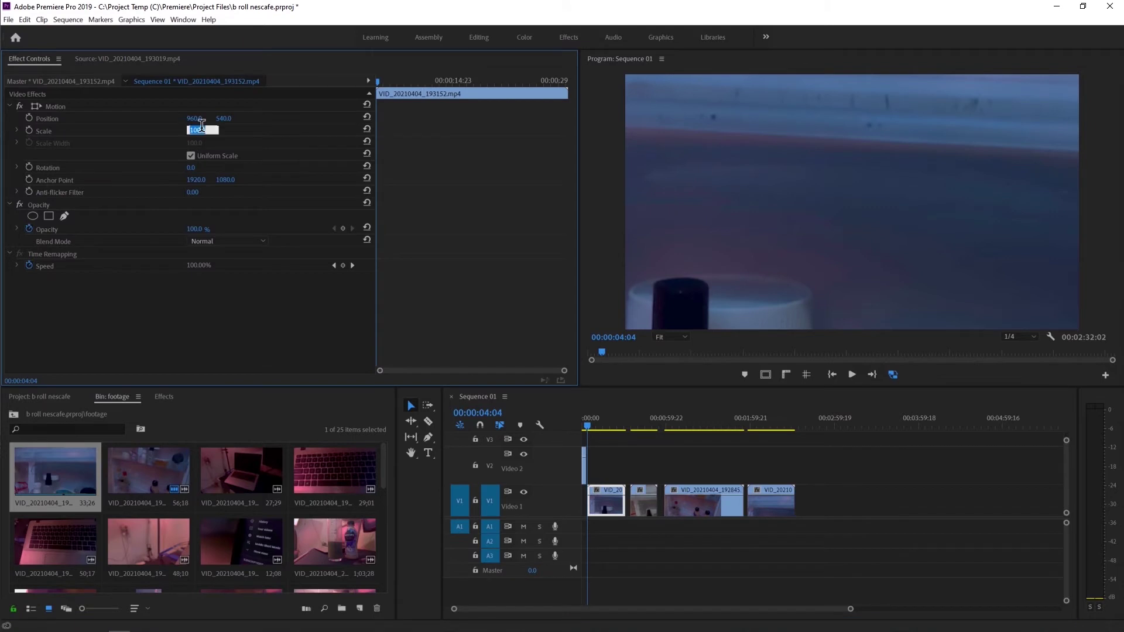
type("50")
key("Return")
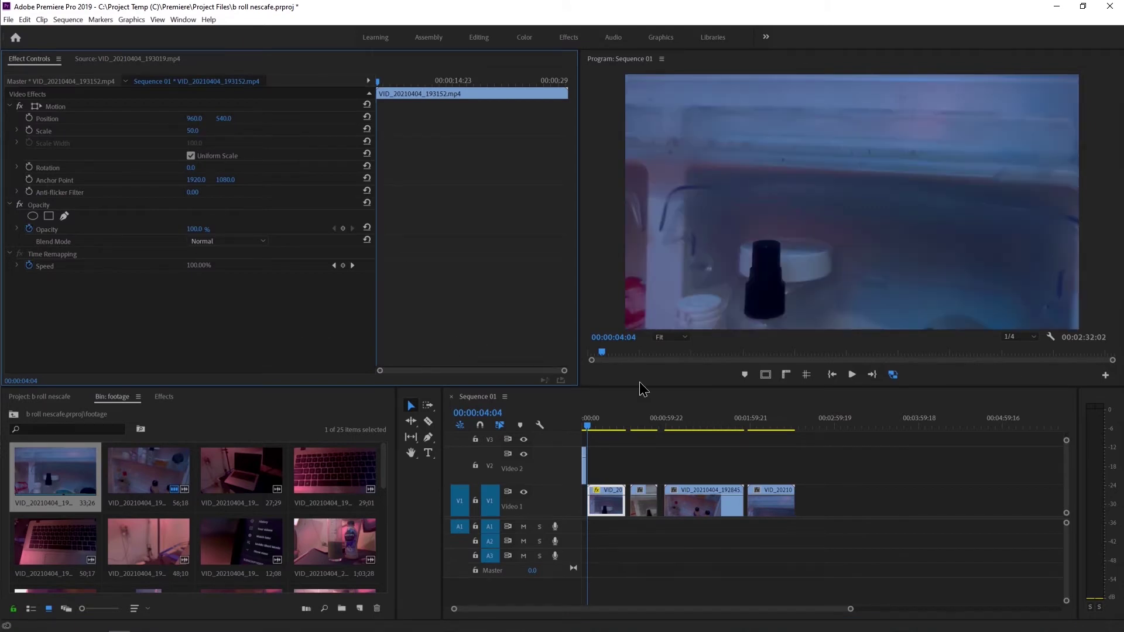
left_click(642, 512)
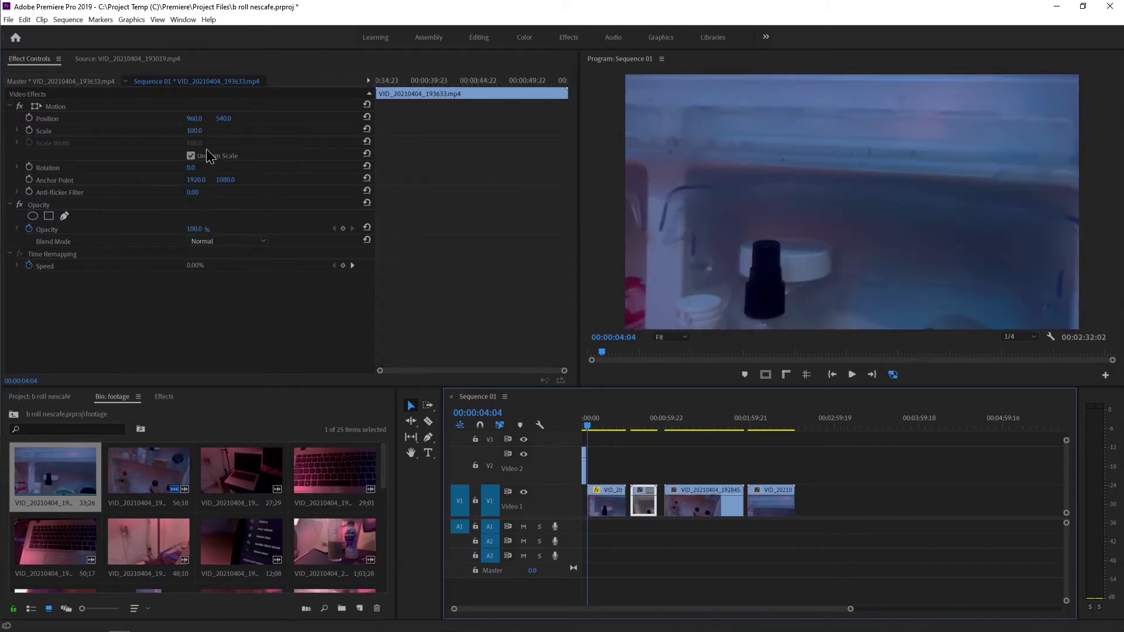
left_click(197, 130)
type("50")
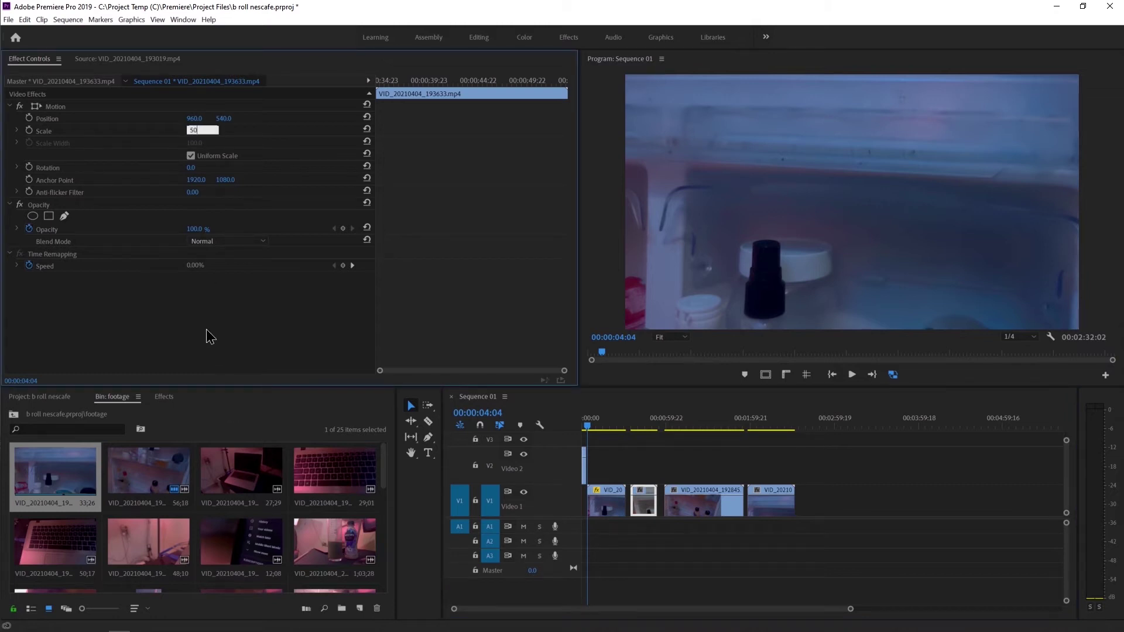
key("Return")
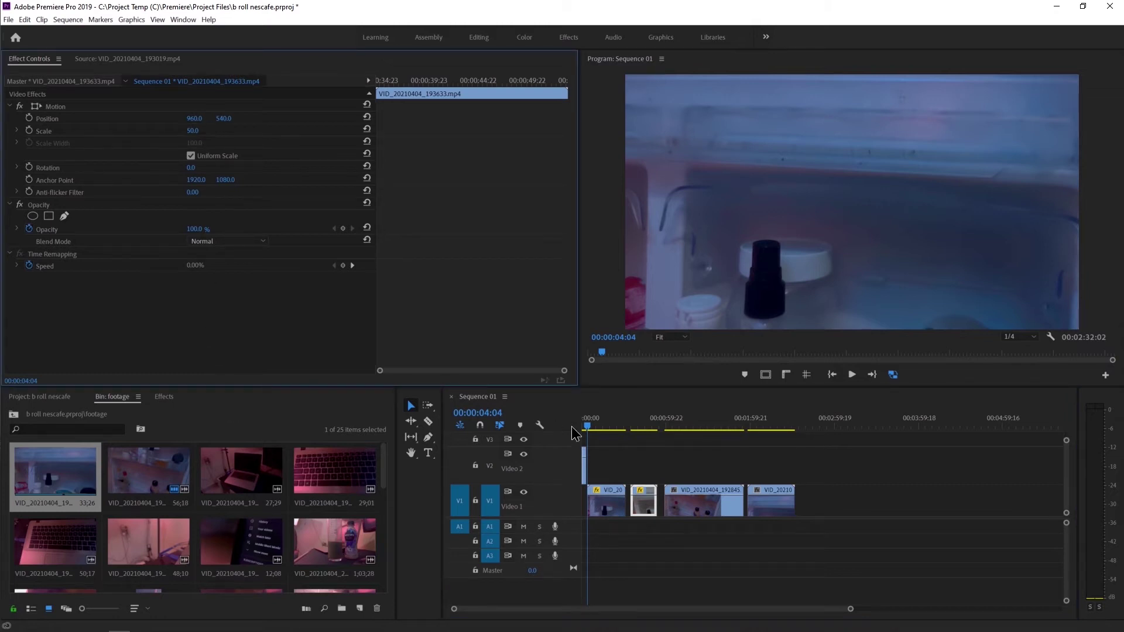
- Set Scale to 50 for the third and fourth V1 clips
left_click(697, 505)
left_click(193, 130)
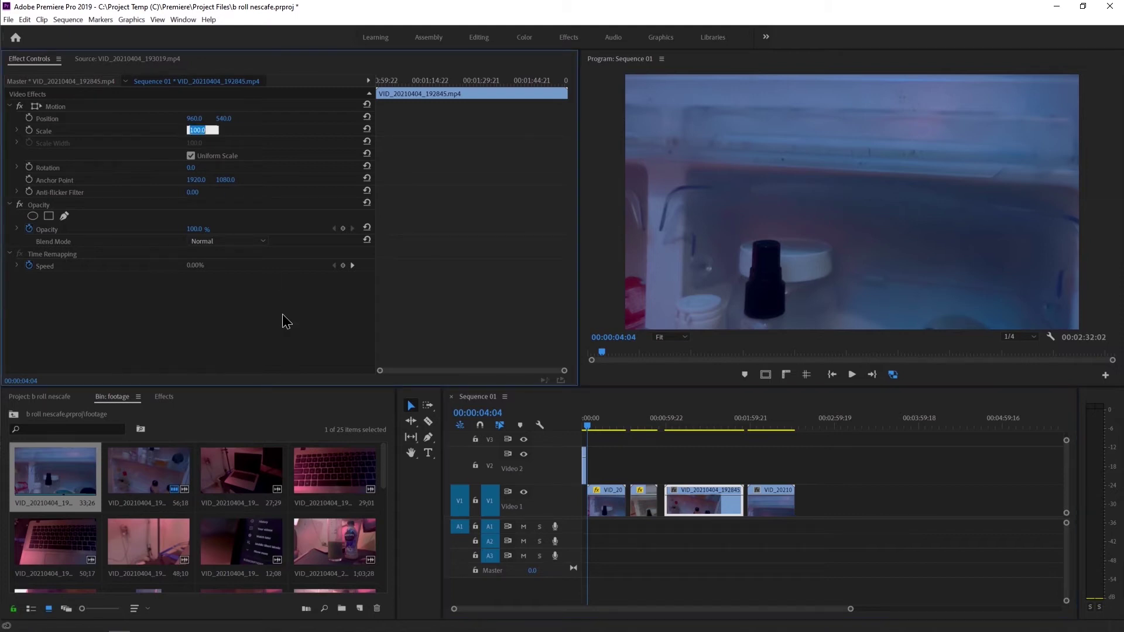
type("50")
key("Return")
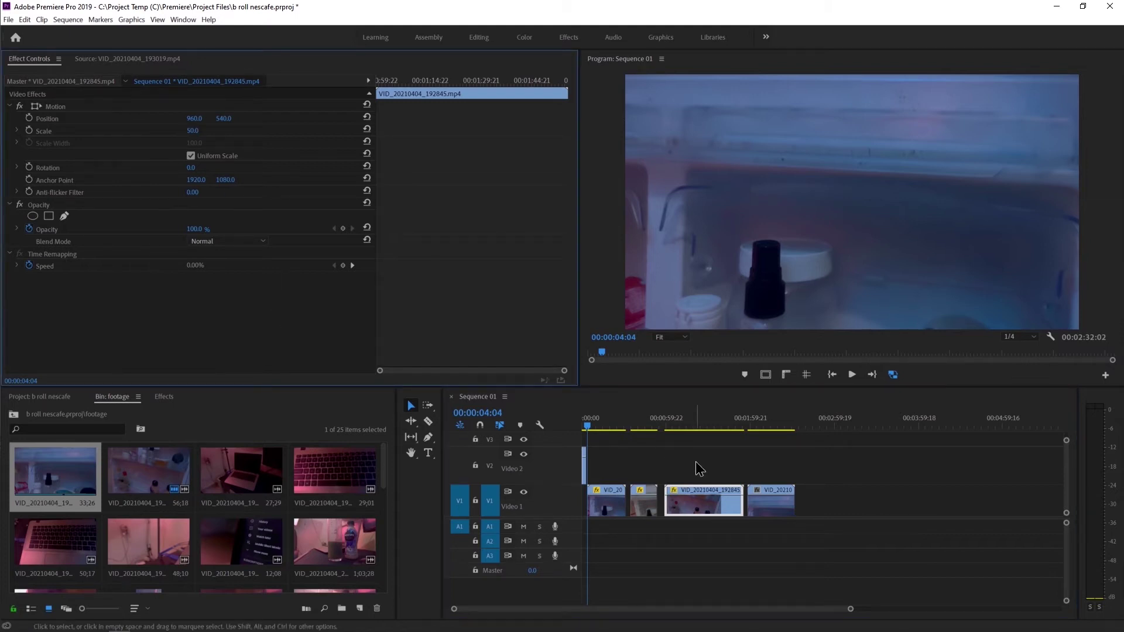
left_click(765, 504)
left_click(193, 130)
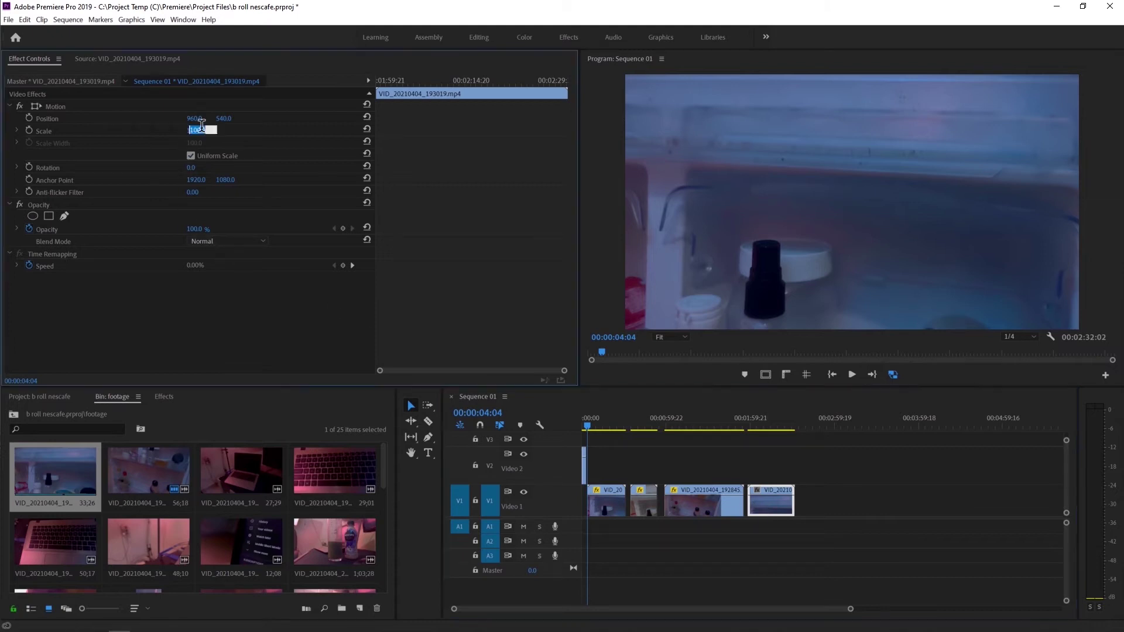
type("50")
left_click(227, 324)
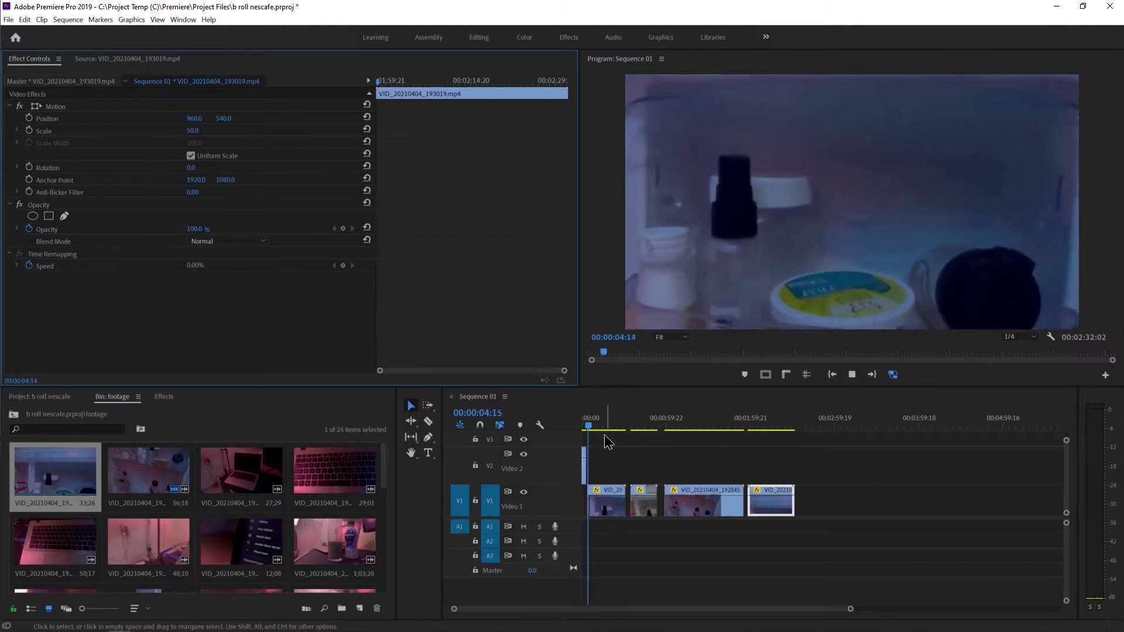
- Play the sequence from the first clip to preview the 50% scaling
key("space")
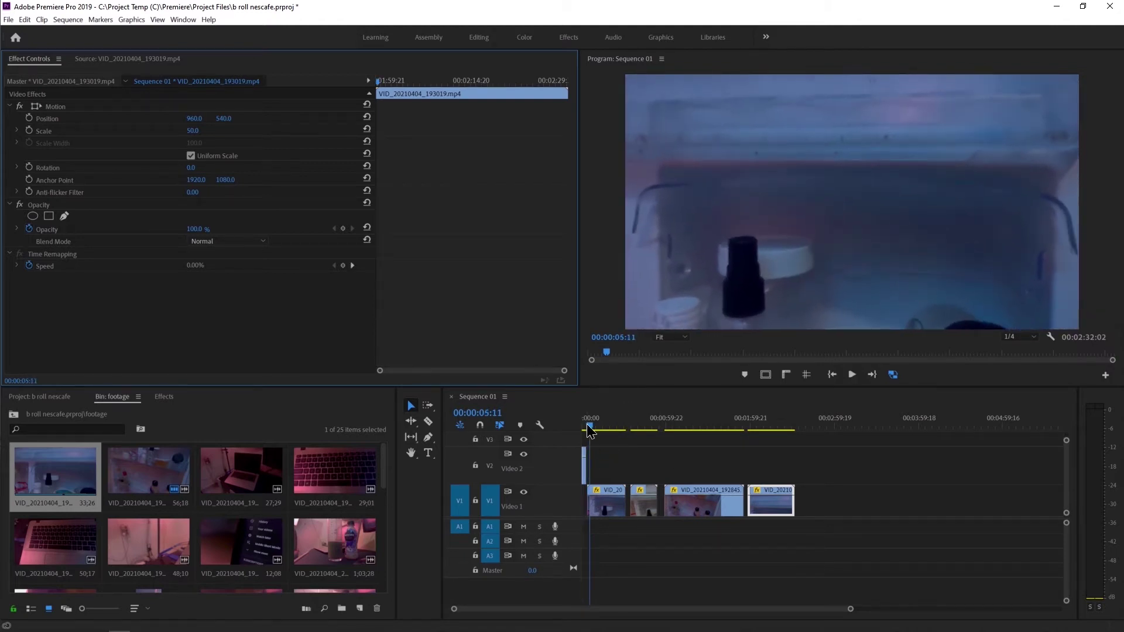
left_click(609, 502)
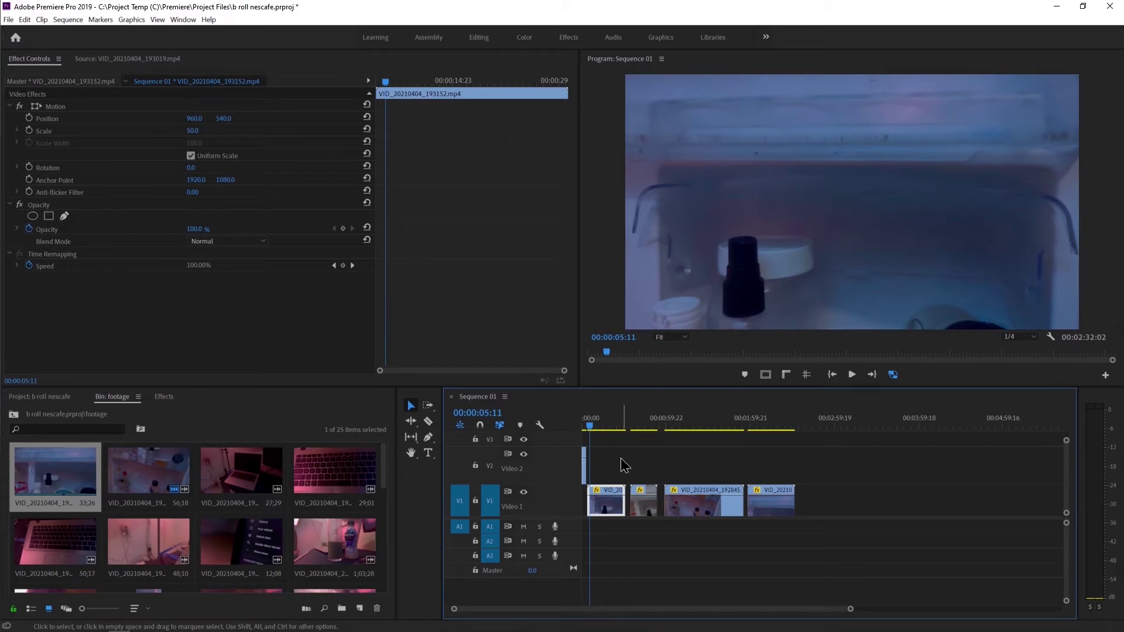
key("space")
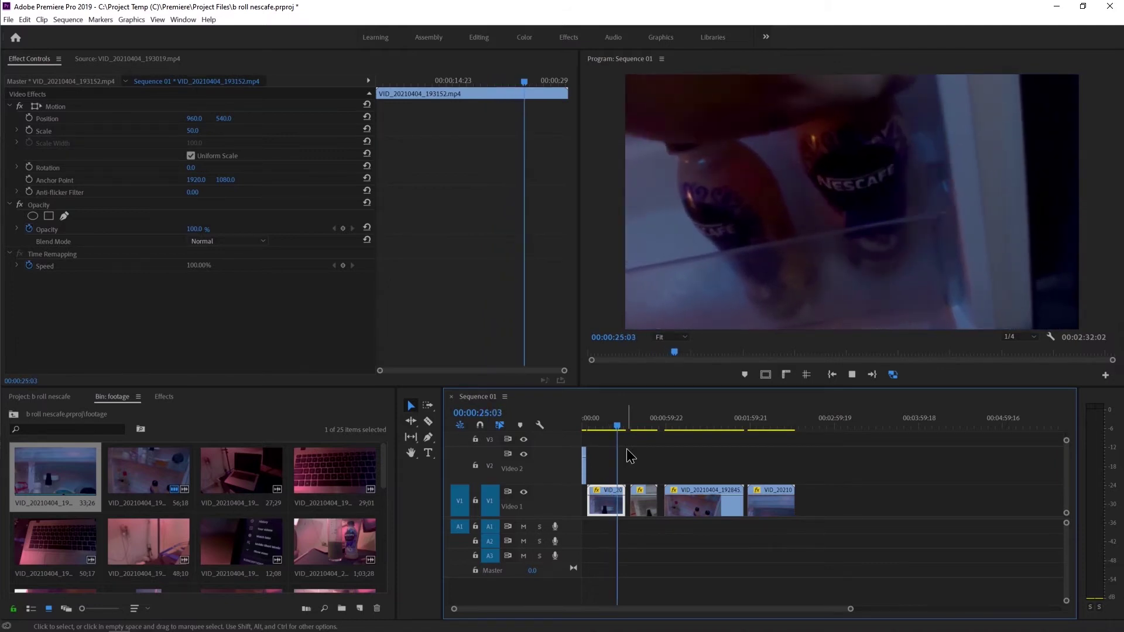
- Find the cut point frame by frame, ripple-trim the first V1 clip's end, then replay
key("space")
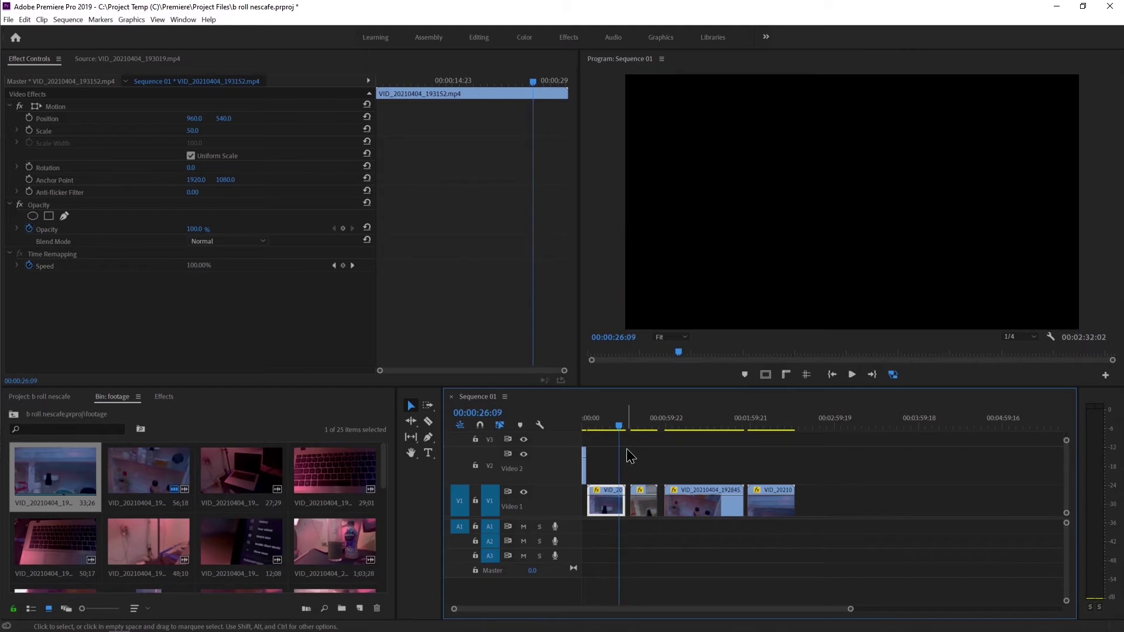
key("Left")
key("Left")
key("Left")
key("Left")
key("Left")
key("Left")
key("Left")
key("Left")
key("Left")
key("Left")
key("Left")
key("Left")
key("Left")
key("Left")
key("Left")
key("Left")
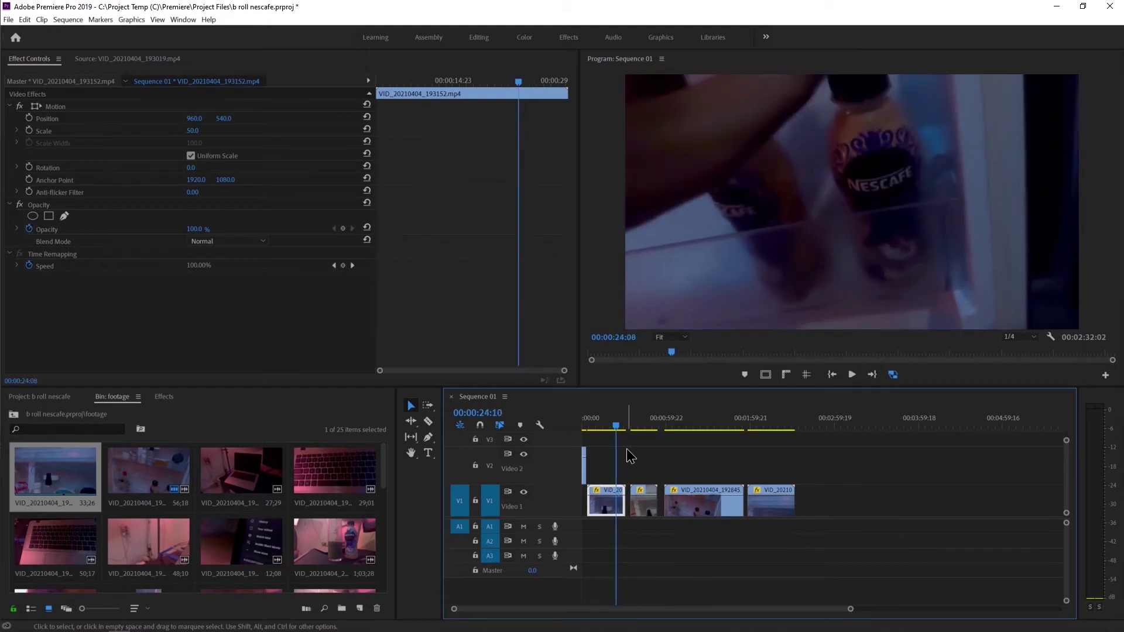
key("Left")
key("Left")
key("Left")
key("Left")
key("Left")
key("Left")
key("Left")
key("Left")
key("Left")
key("Left")
key("Left")
key("Left")
key("Left")
key("Left")
key("Left")
key("Left")
key("Left")
key("Left")
key("Right")
key("Right")
key("Right")
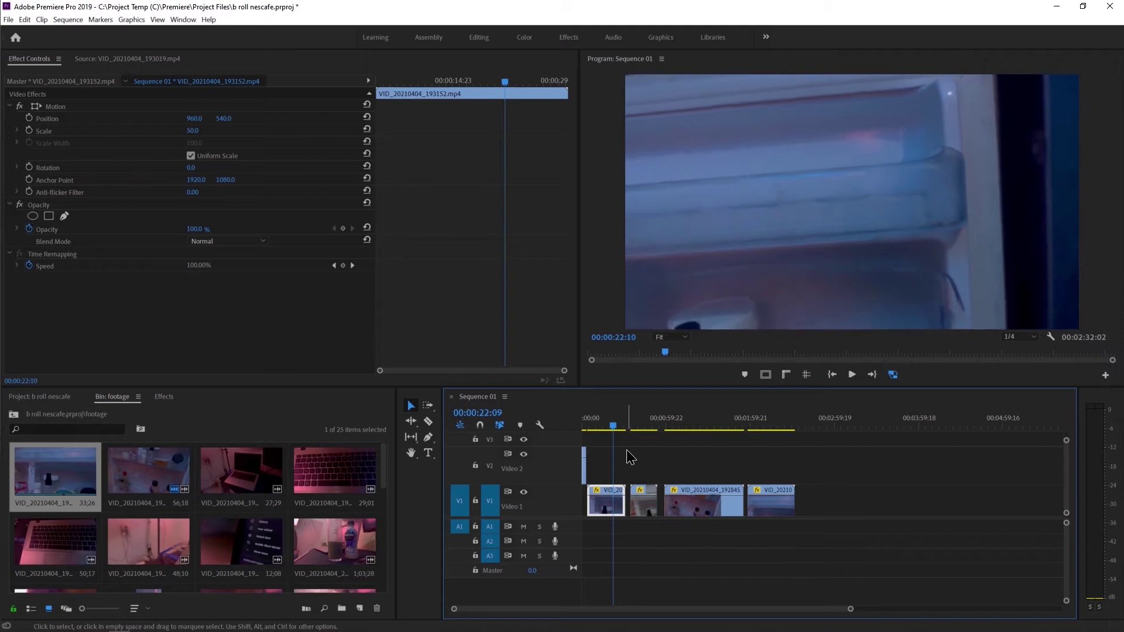
key("Right")
key("Right")
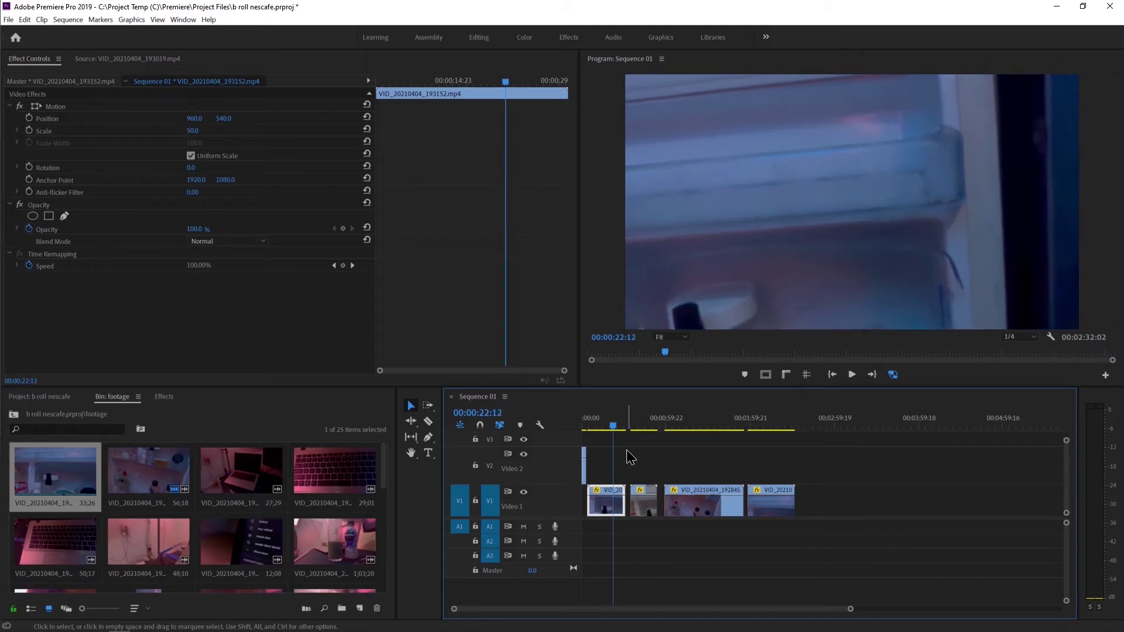
left_click_drag(622, 498, 599, 498)
key("space")
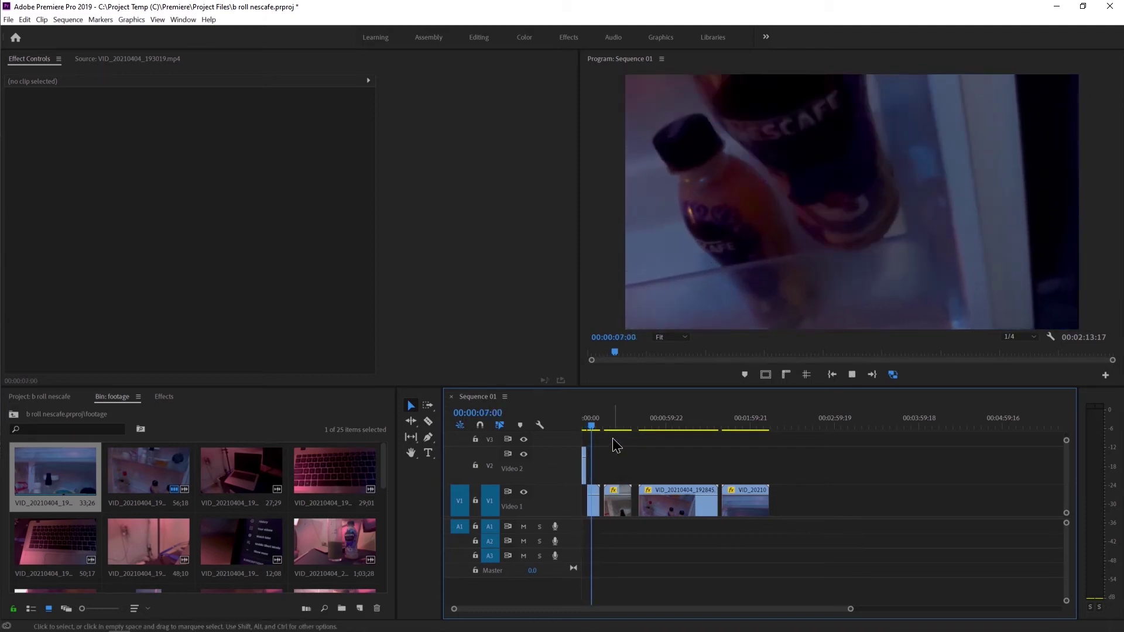
left_click(606, 425)
key("space")
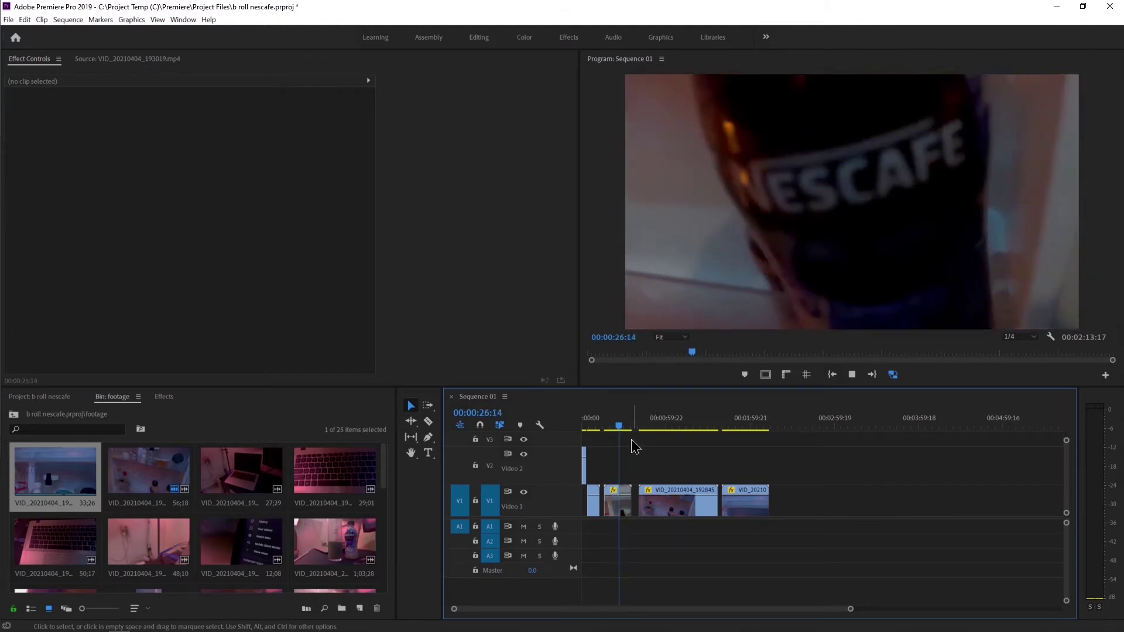
left_click(645, 427)
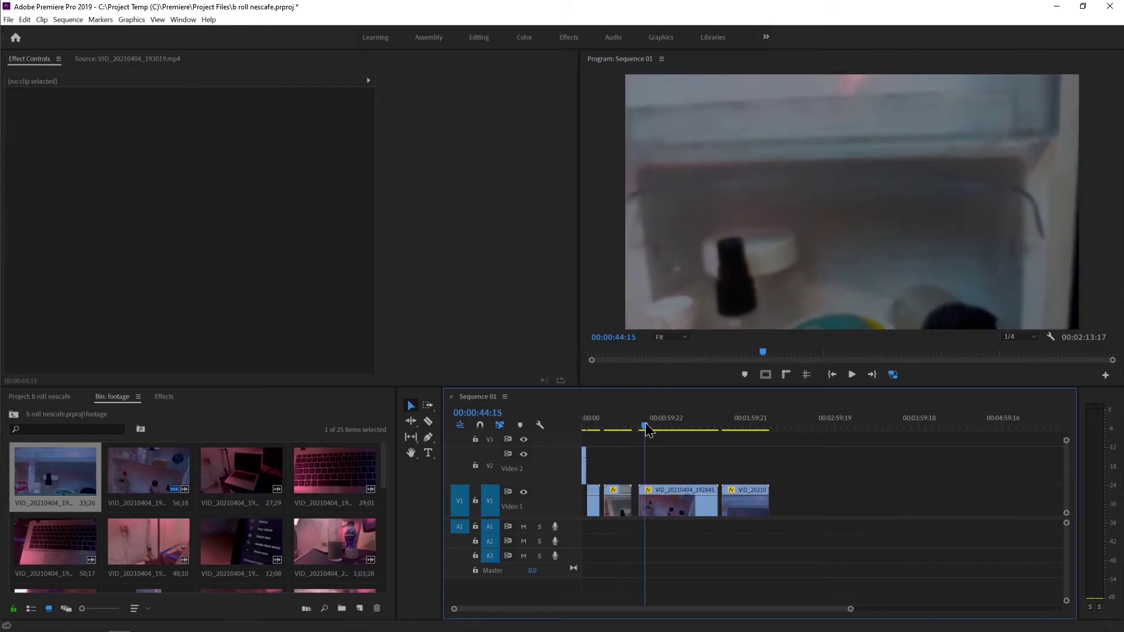
left_click_drag(645, 426, 626, 427)
key("space")
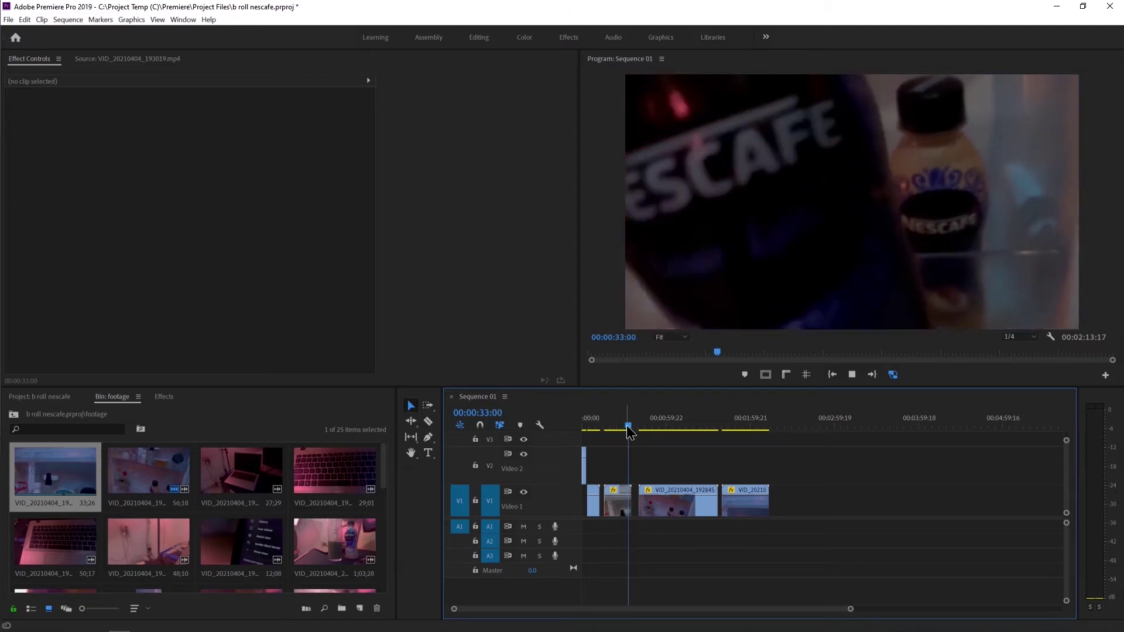
left_click_drag(628, 431, 595, 431)
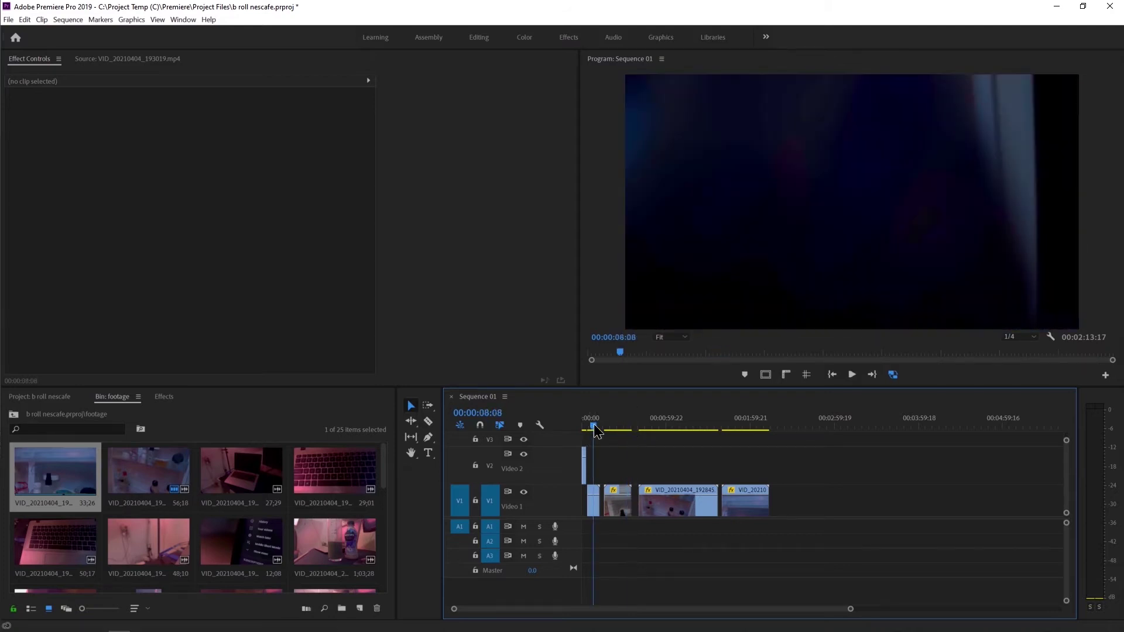
key("space")
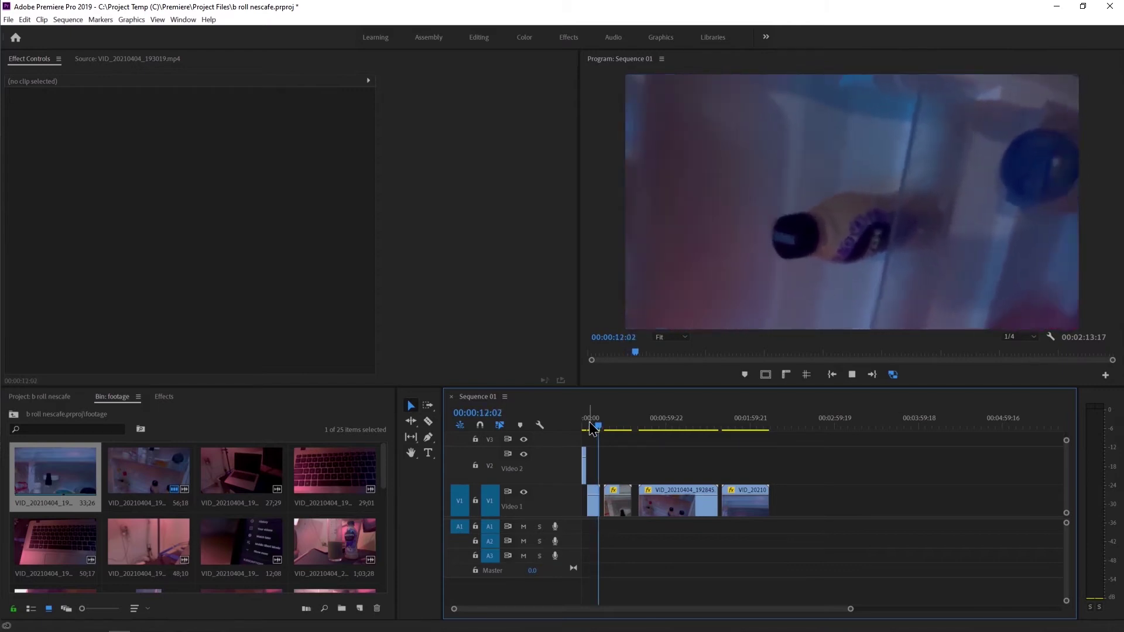
left_click(595, 430)
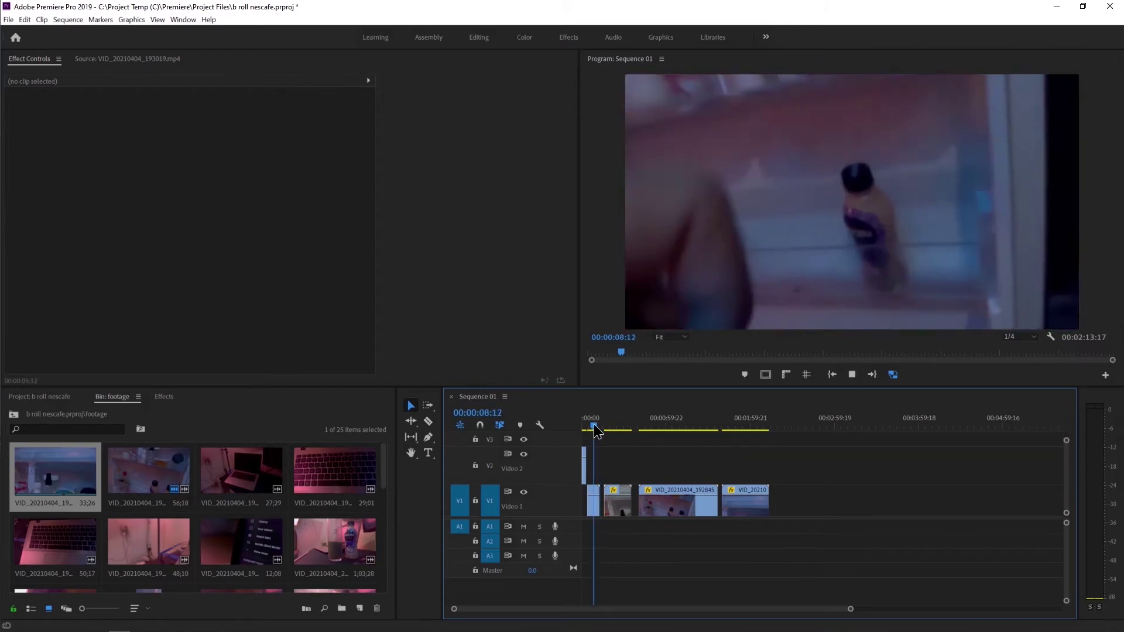
left_click(589, 430)
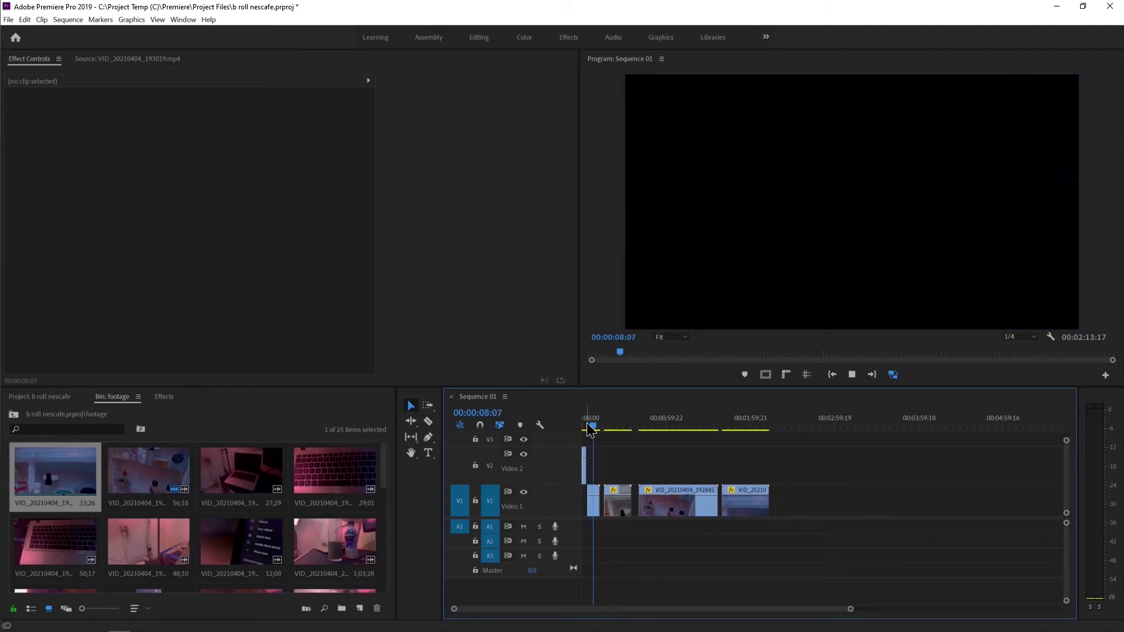
key("space")
key("Left")
key("Left")
left_click(597, 497)
key("shift+Delete")
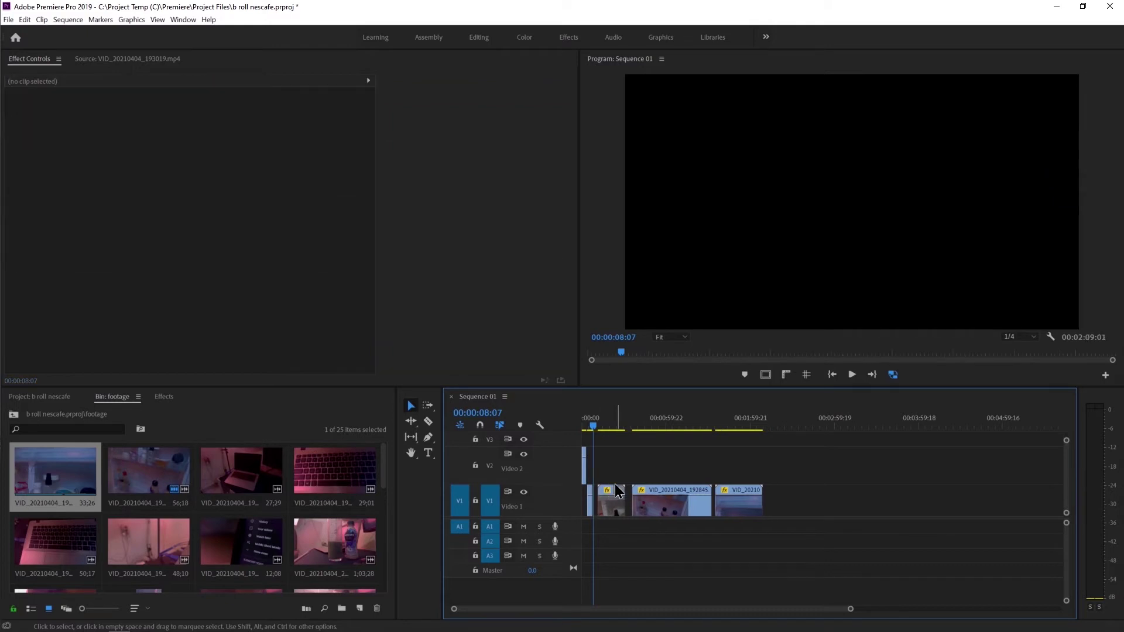
left_click(604, 419)
key("space")
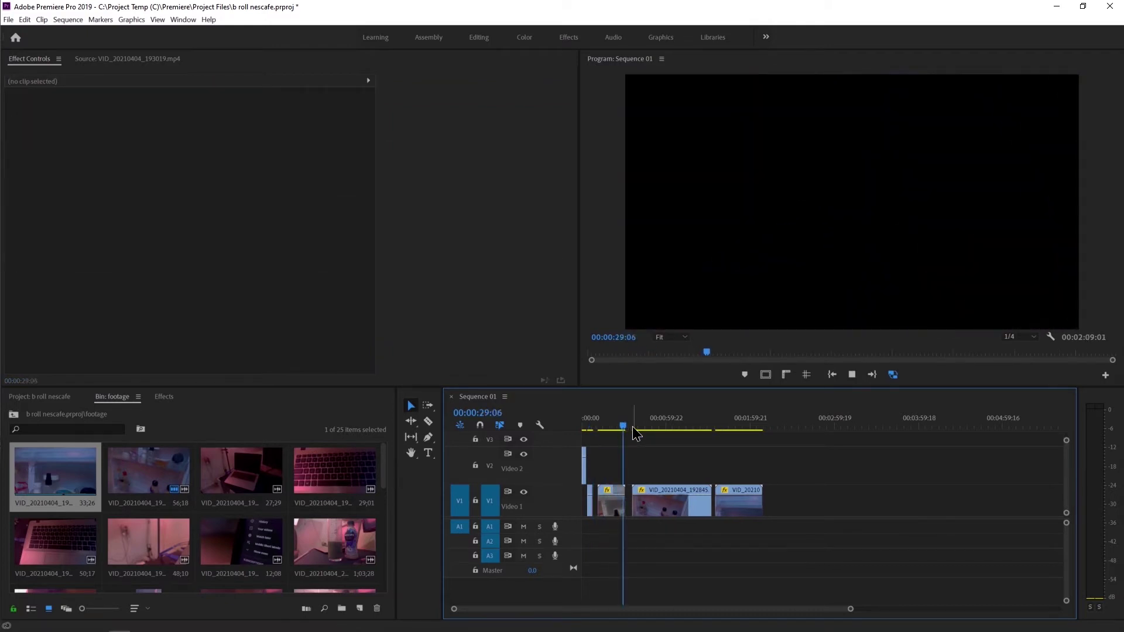
left_click_drag(622, 426, 619, 429)
key("space")
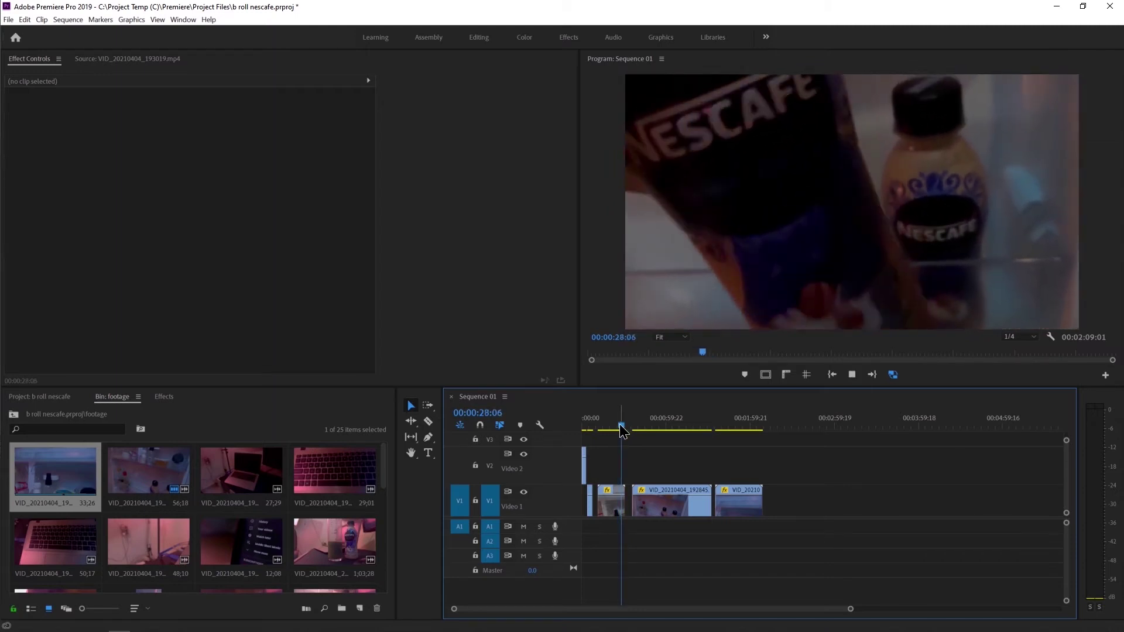
left_click(633, 428)
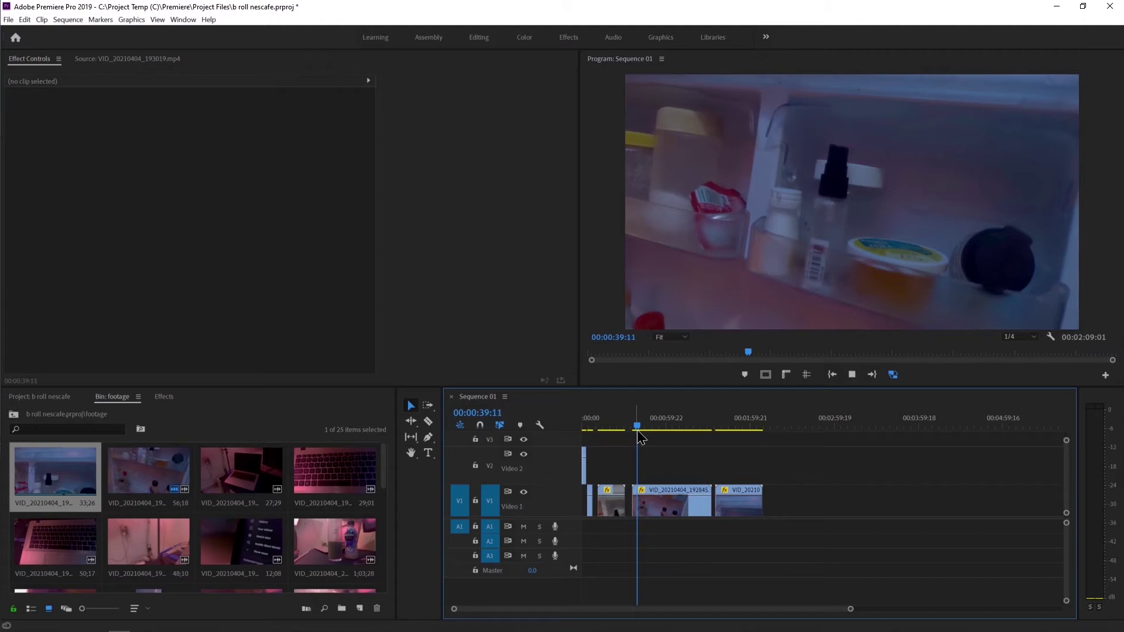
key("space")
left_click_drag(640, 431, 656, 431)
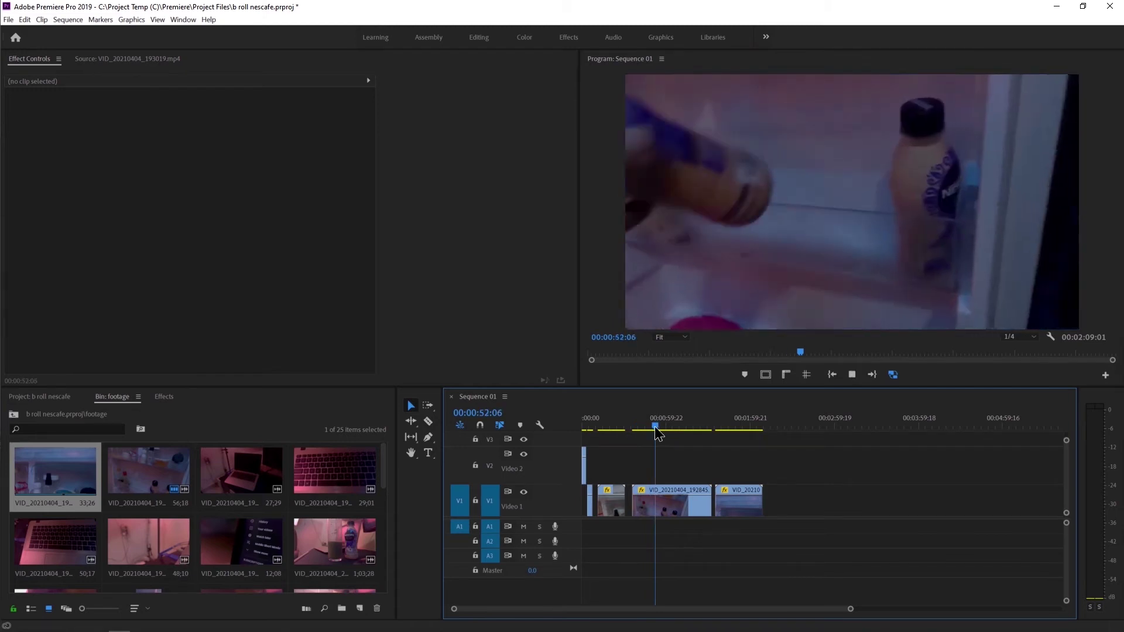
left_click_drag(655, 427, 714, 430)
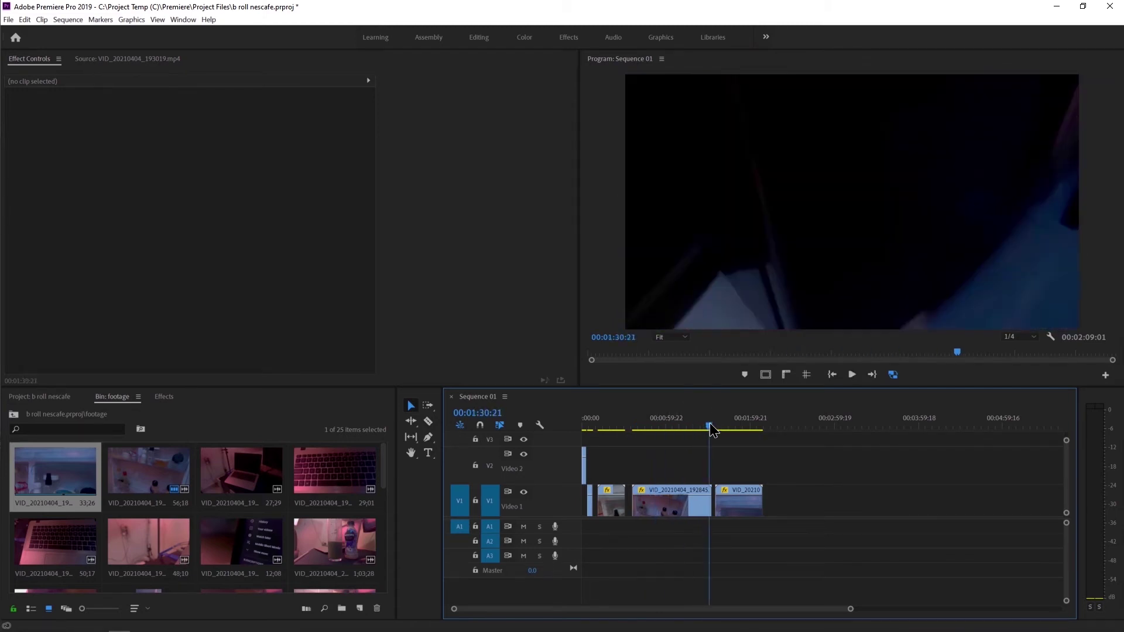
- Delete the middle clip VID_20210404_192845 and replay the sequence from the start
left_click(679, 501)
key("Delete")
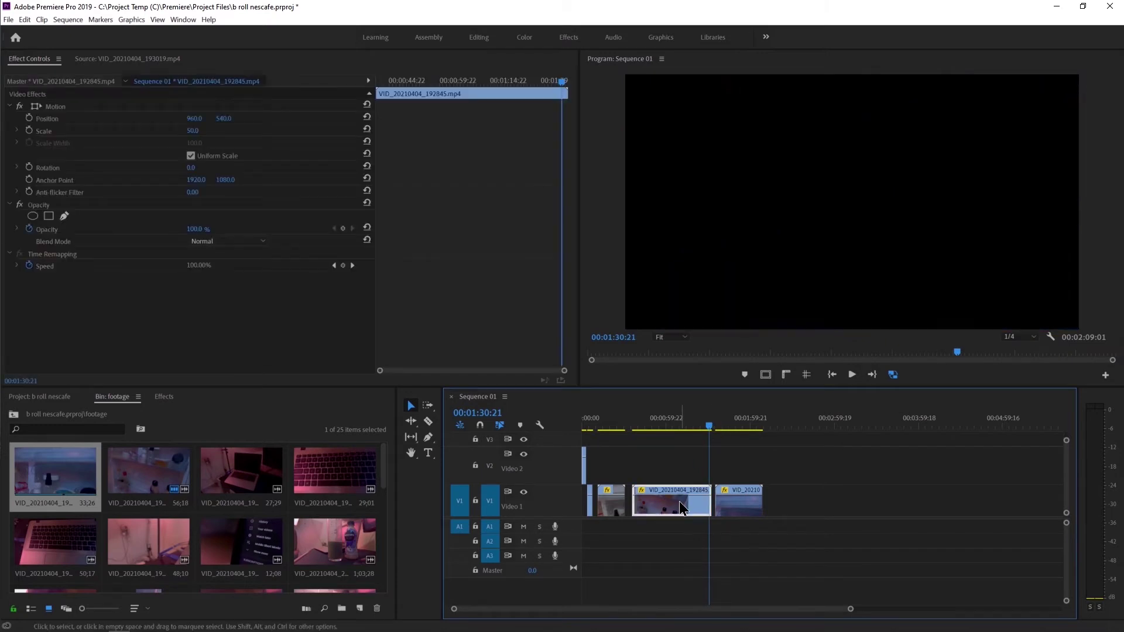
left_click(719, 427)
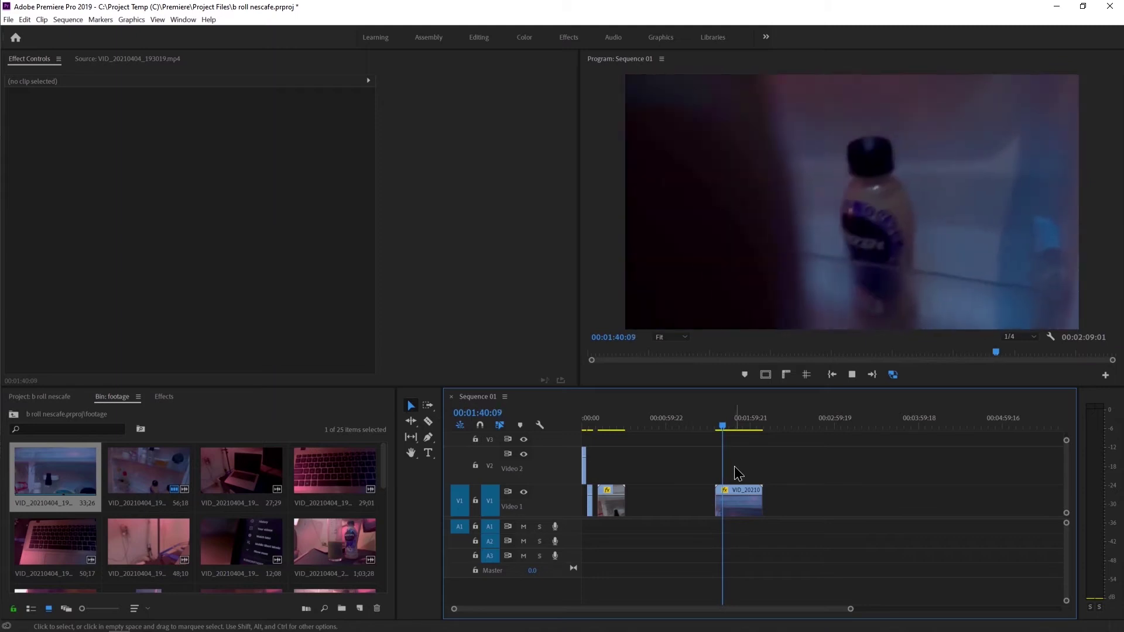
left_click(735, 426)
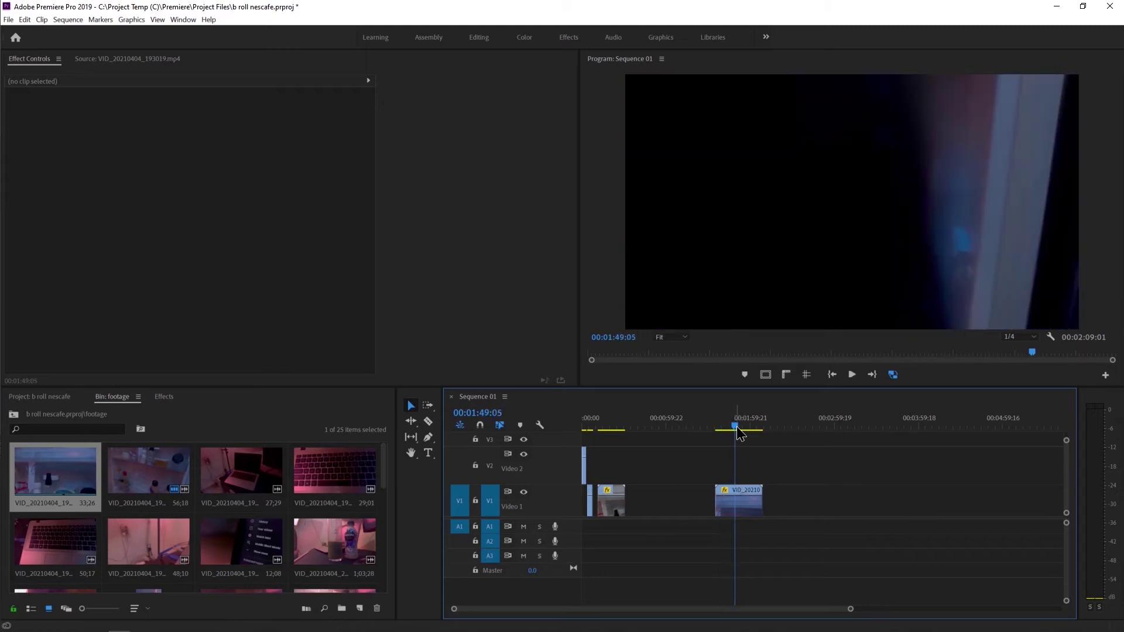
left_click(743, 427)
key("space")
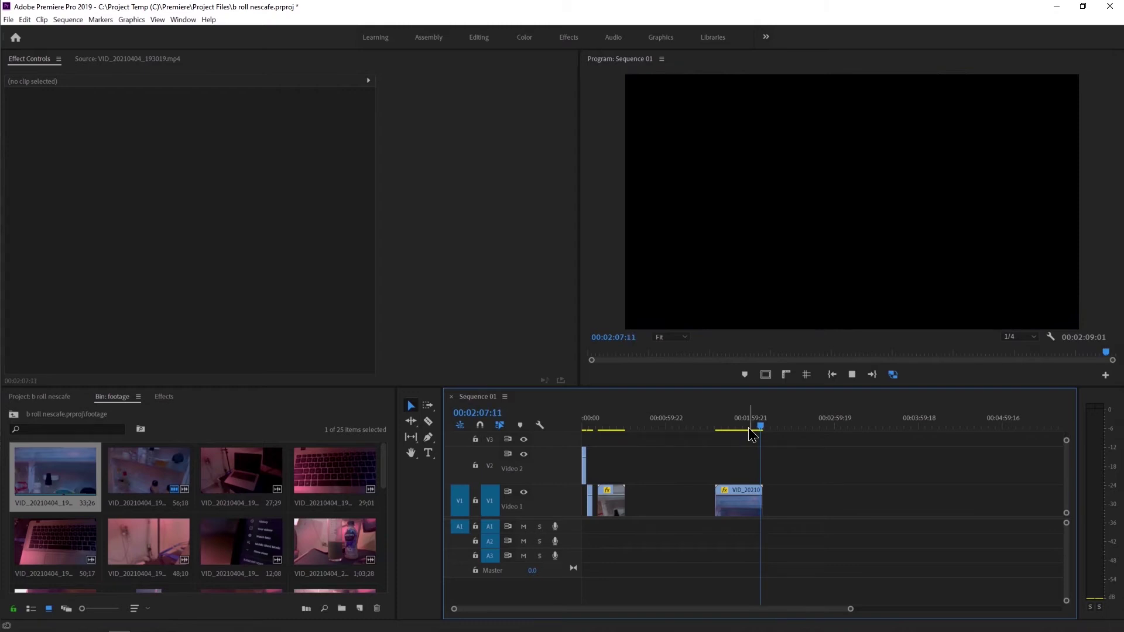
key("space")
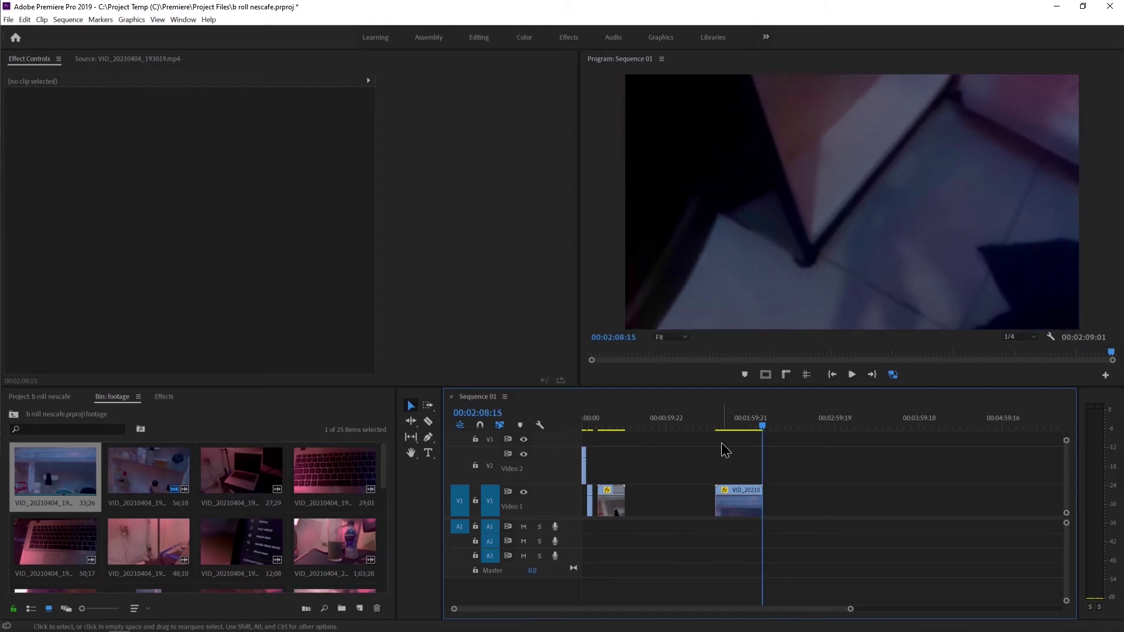
left_click(590, 425)
key("space")
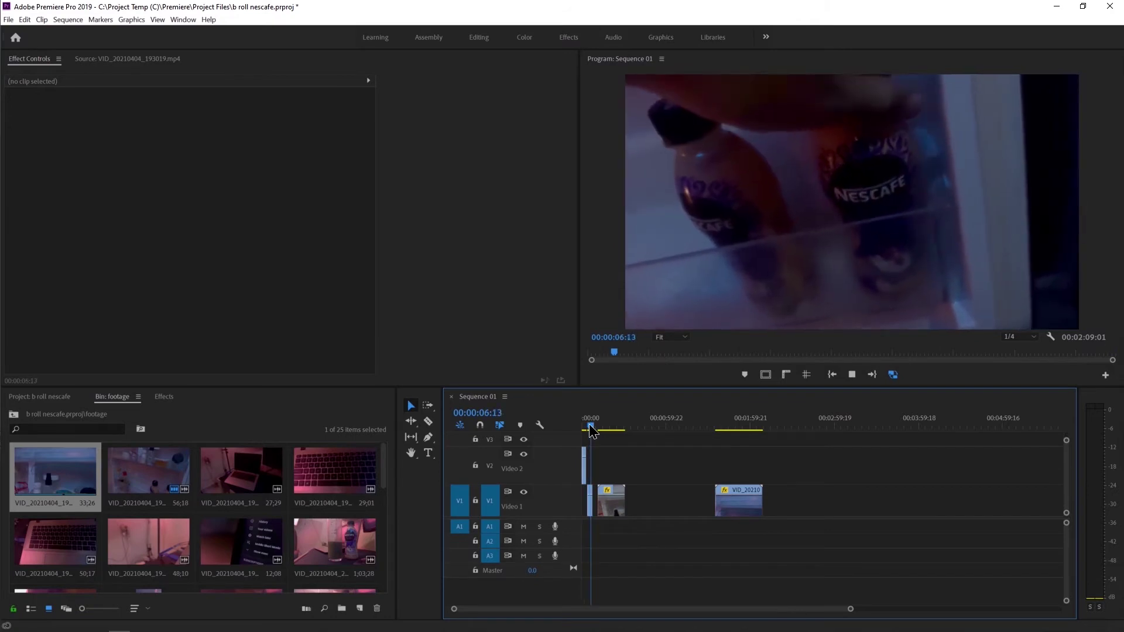
- Review the bottles shot and the last clip, stopping near 2:01:02
left_click_drag(591, 429, 620, 426)
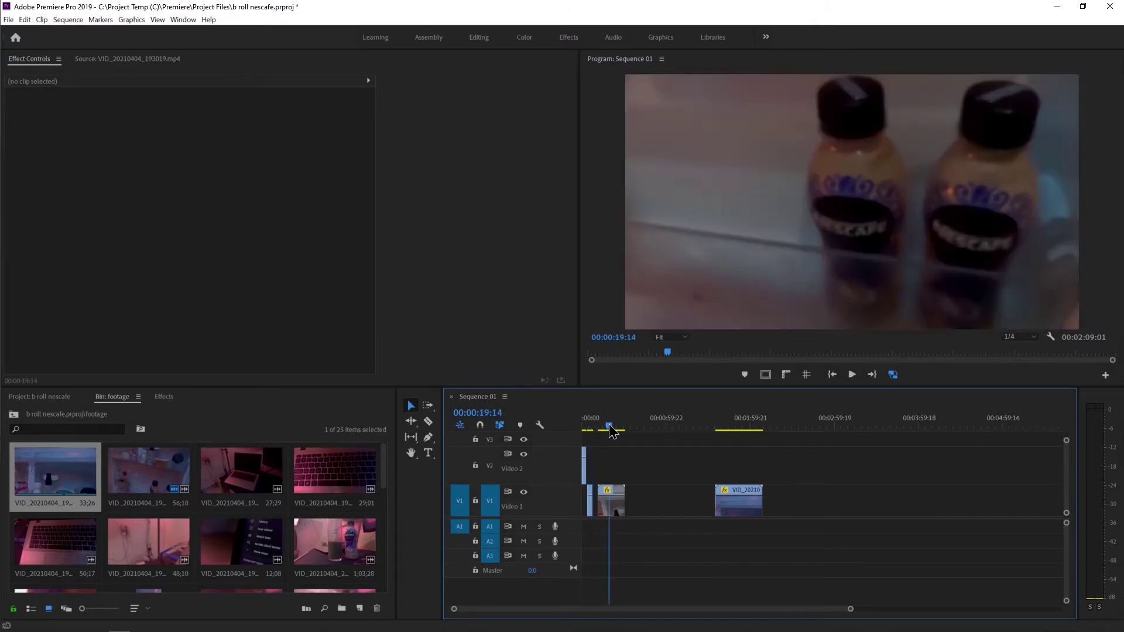
key("space")
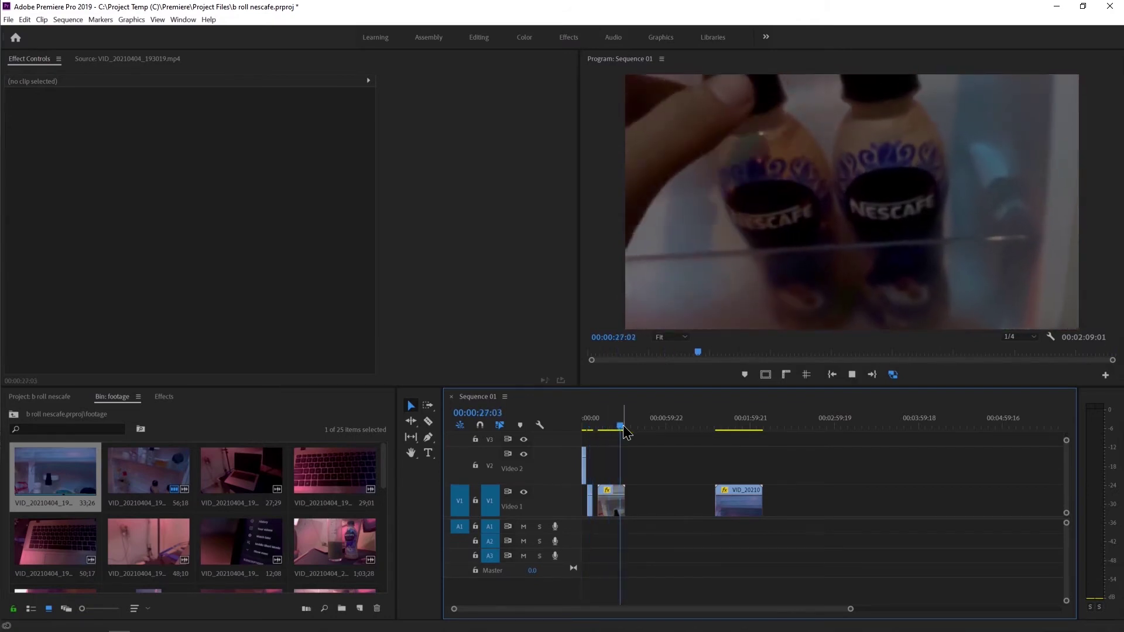
left_click_drag(622, 432, 610, 428)
left_click_drag(712, 427, 753, 426)
key("space")
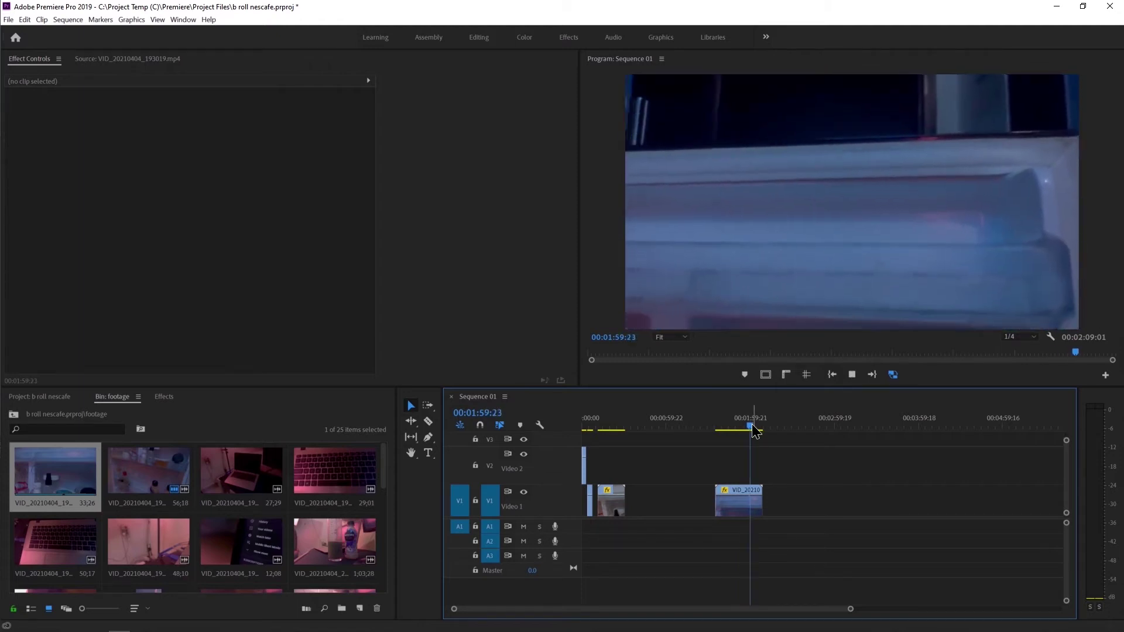
key("space")
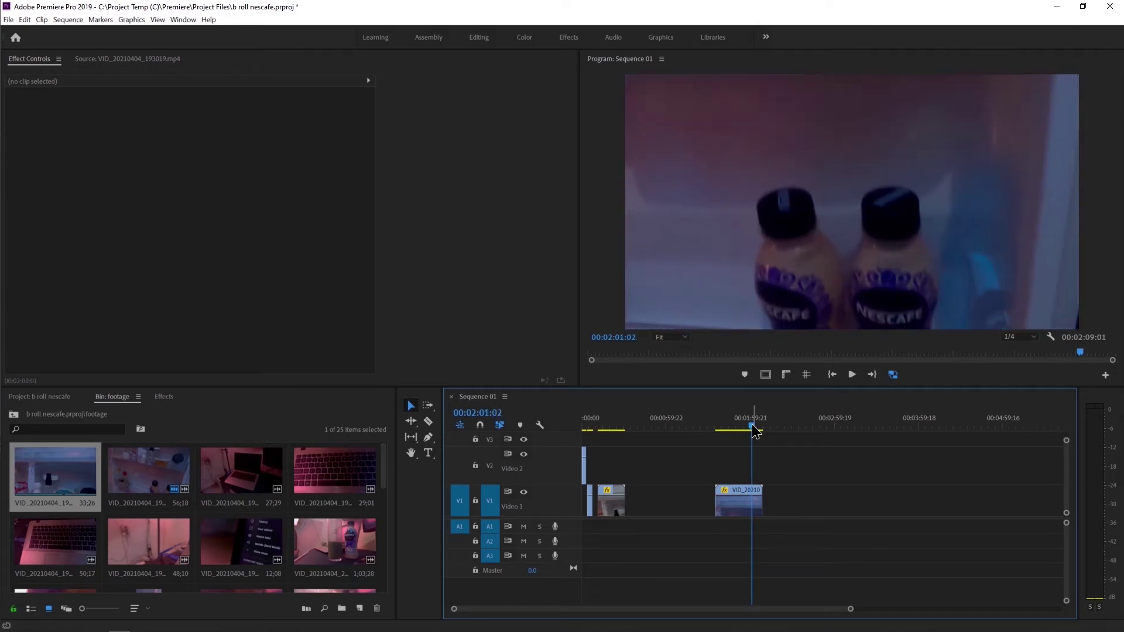
key("j")
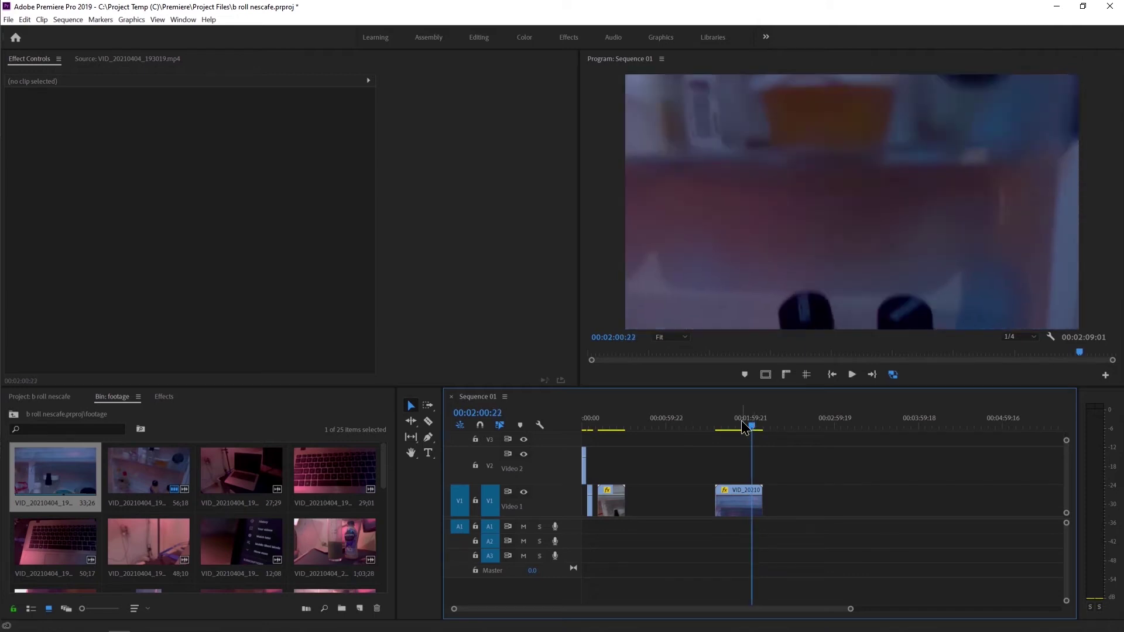
key("Left")
key("Left")
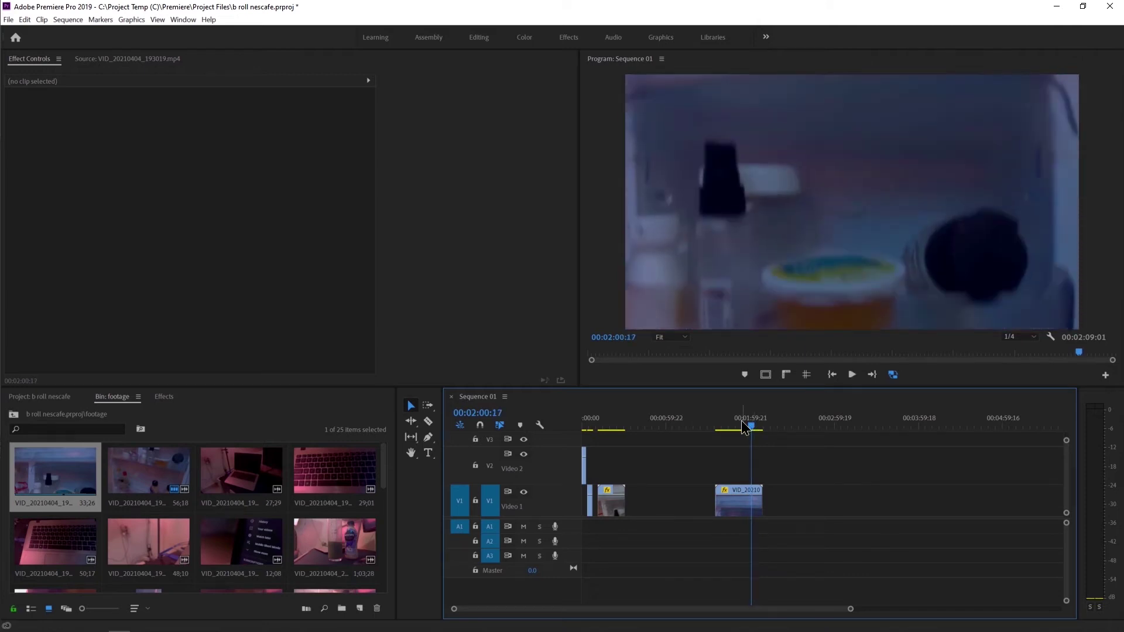
- Delete and restore the last clip, then replay it to locate the cut near 2:00:21
left_click(742, 503)
key("Delete")
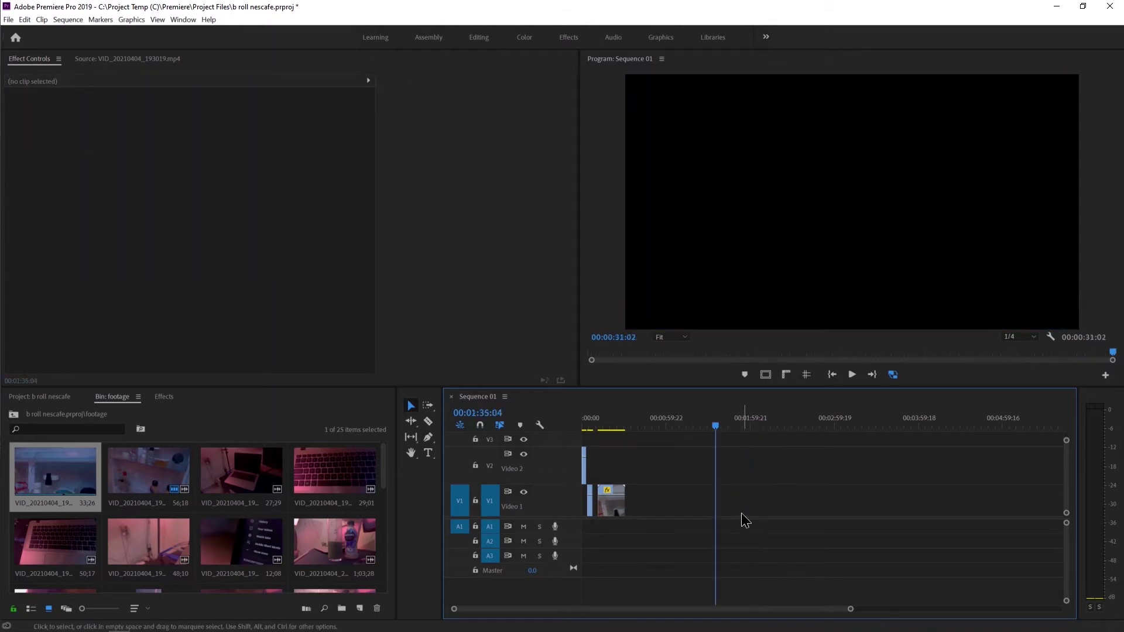
key("ctrl+z")
key("space")
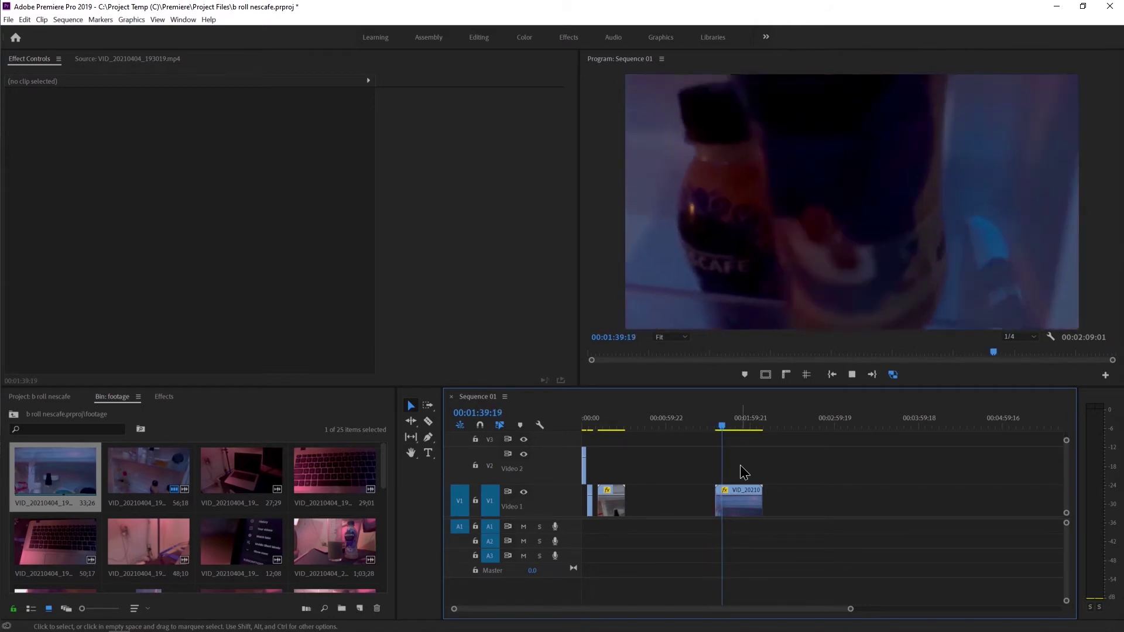
left_click(747, 427)
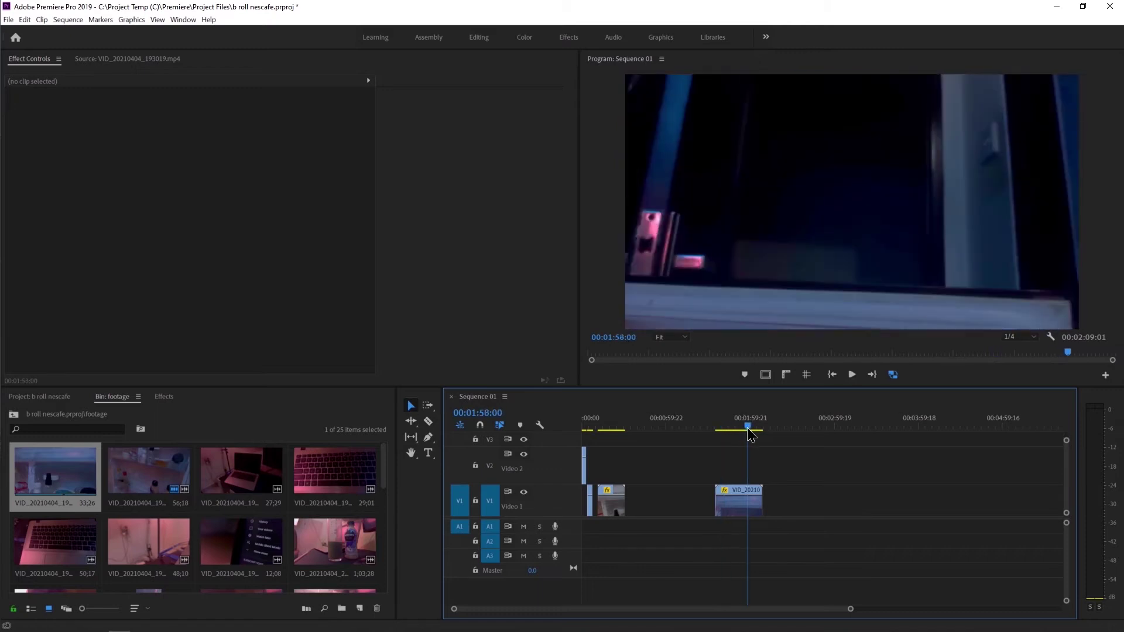
key("space")
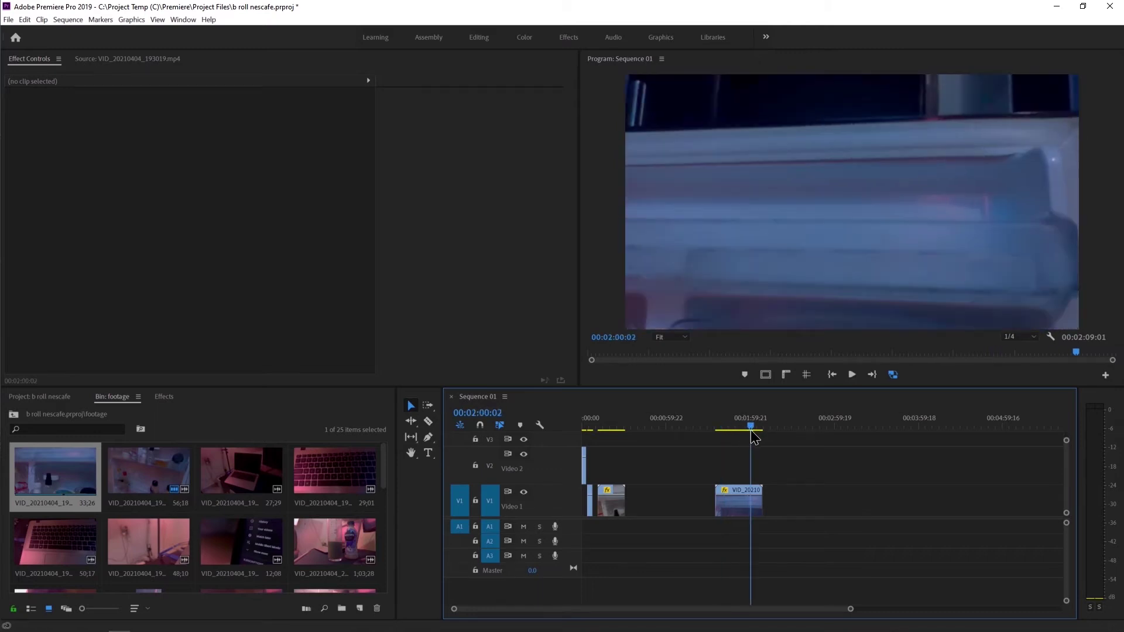
key("space")
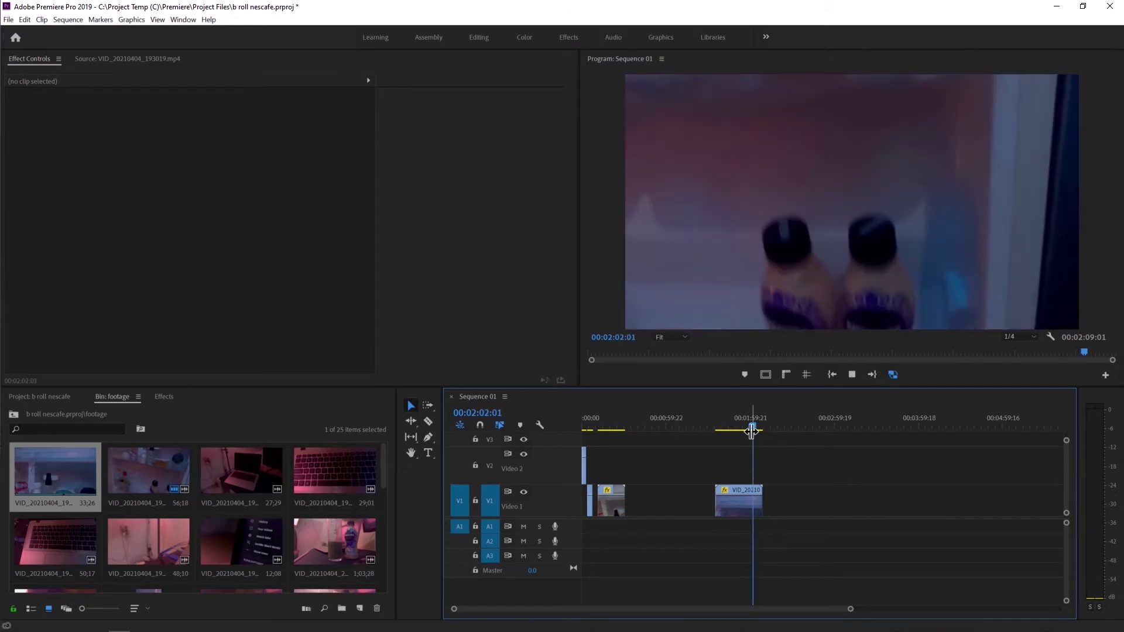
key("space")
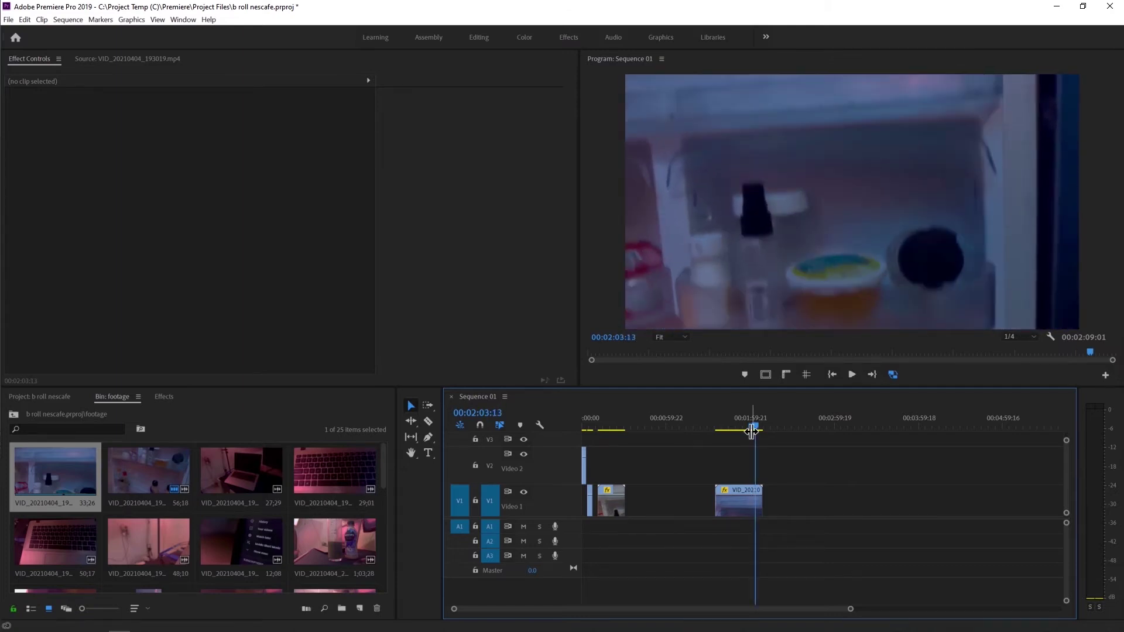
- Cut away the last clip's unwanted part and ripple-delete the resulting gap
left_click(737, 508)
key("Up")
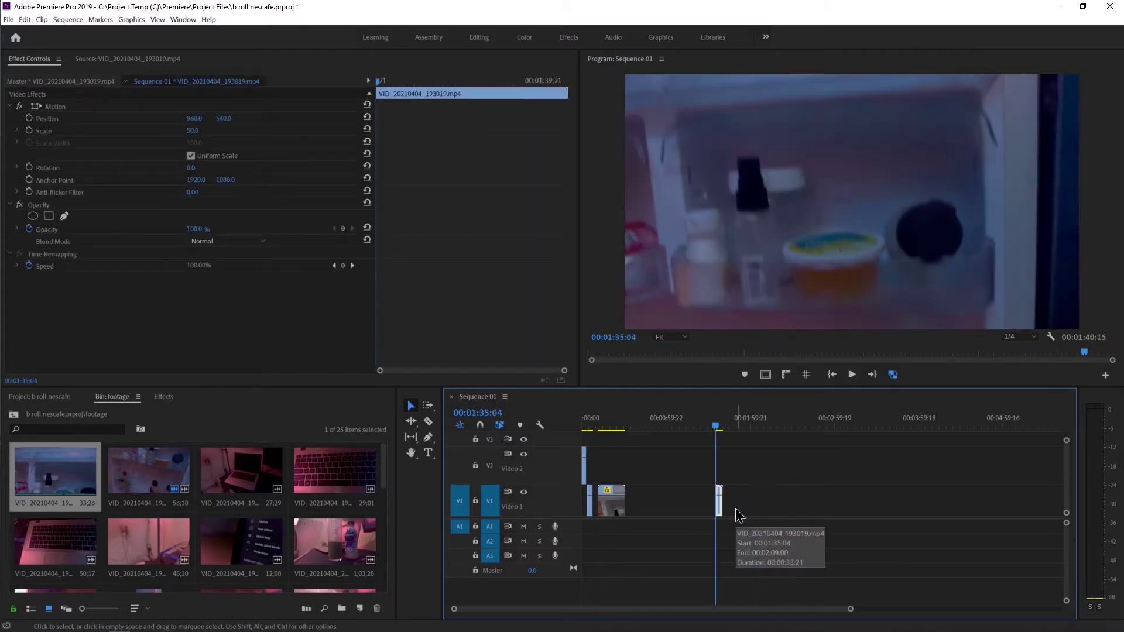
key("Delete")
right_click(702, 507)
left_click(739, 514)
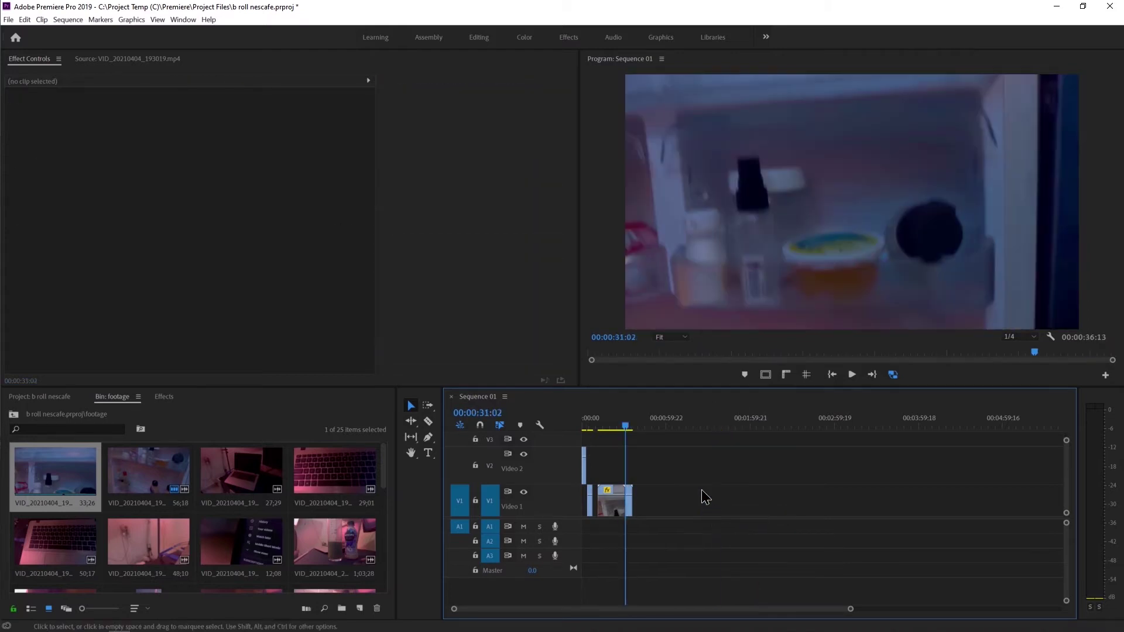
- Review the tightened sequence around the bottles shot, stopping at 28:22
key("space")
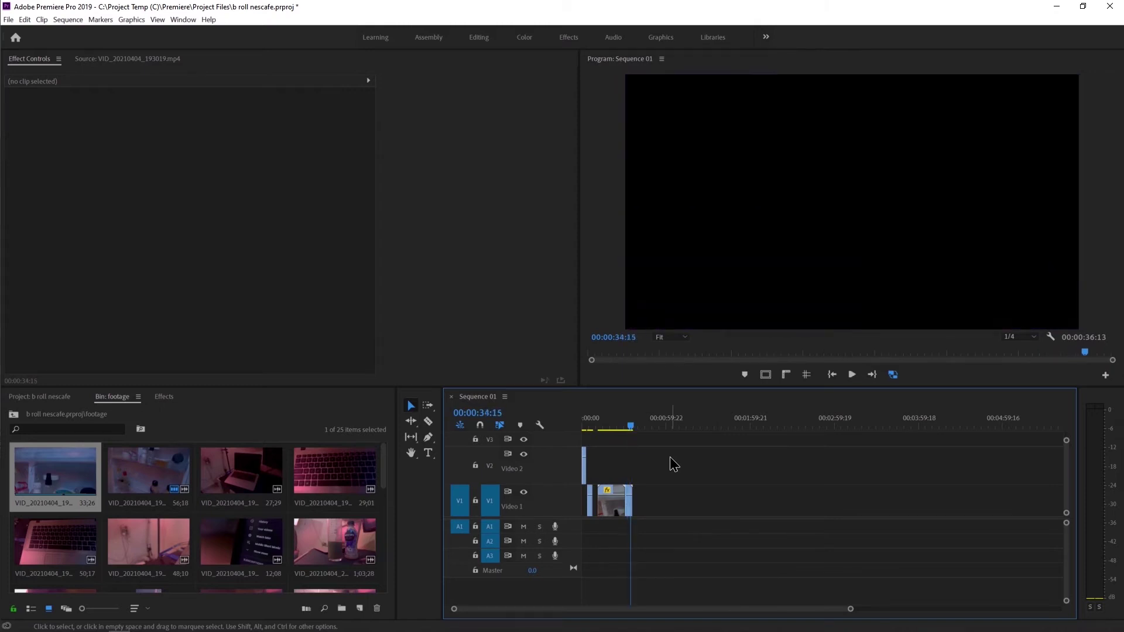
left_click(626, 504)
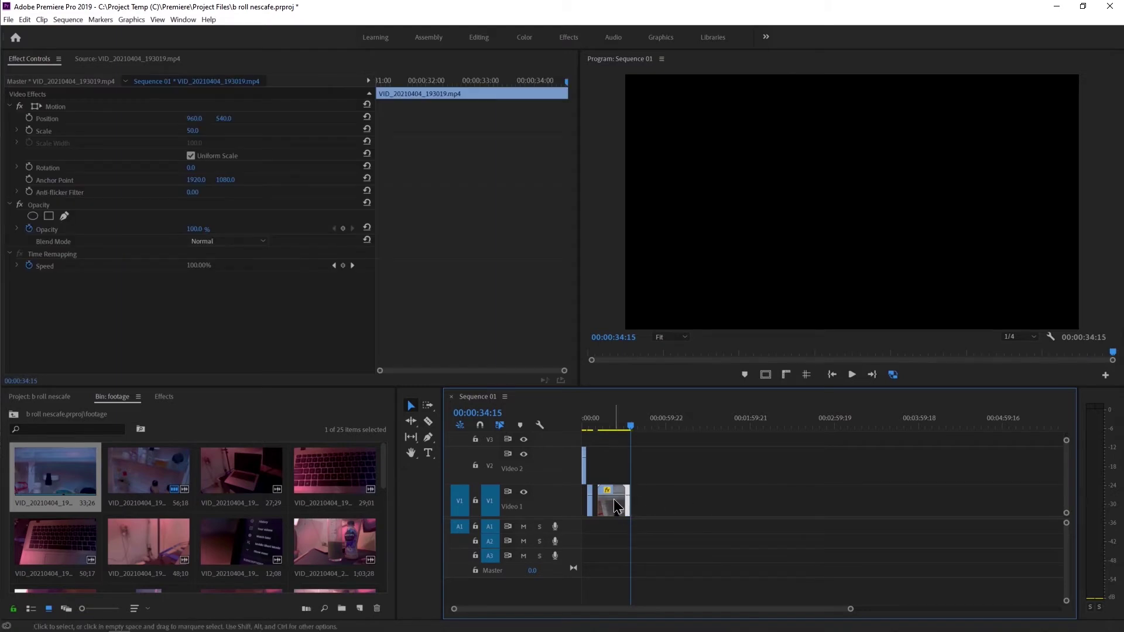
left_click(605, 428)
left_click_drag(606, 428, 621, 430)
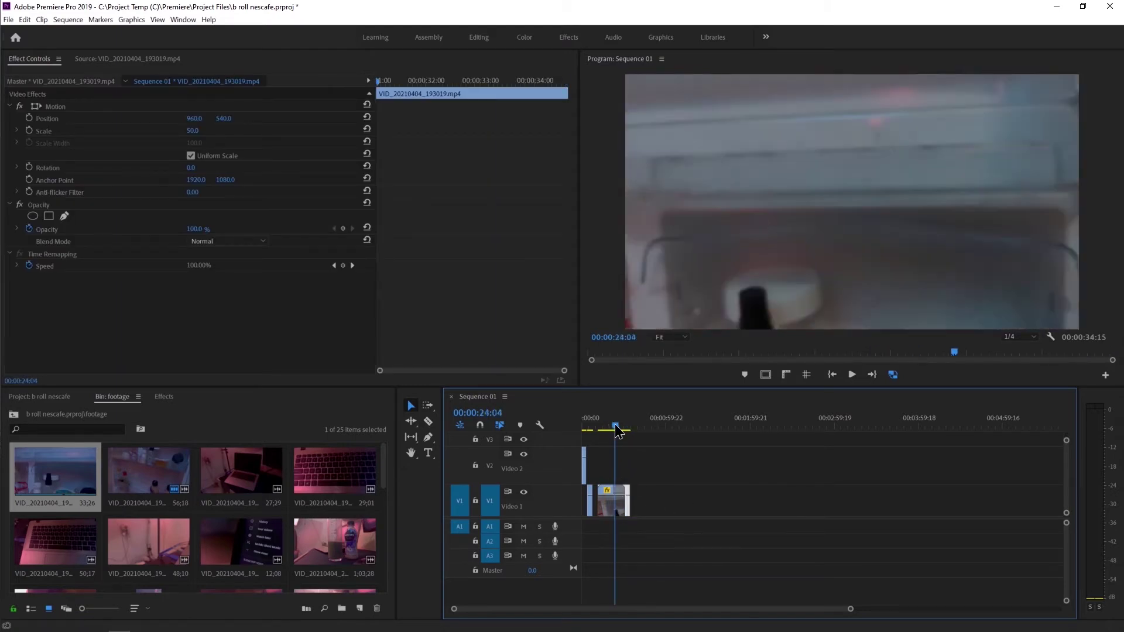
key("space")
key("space")
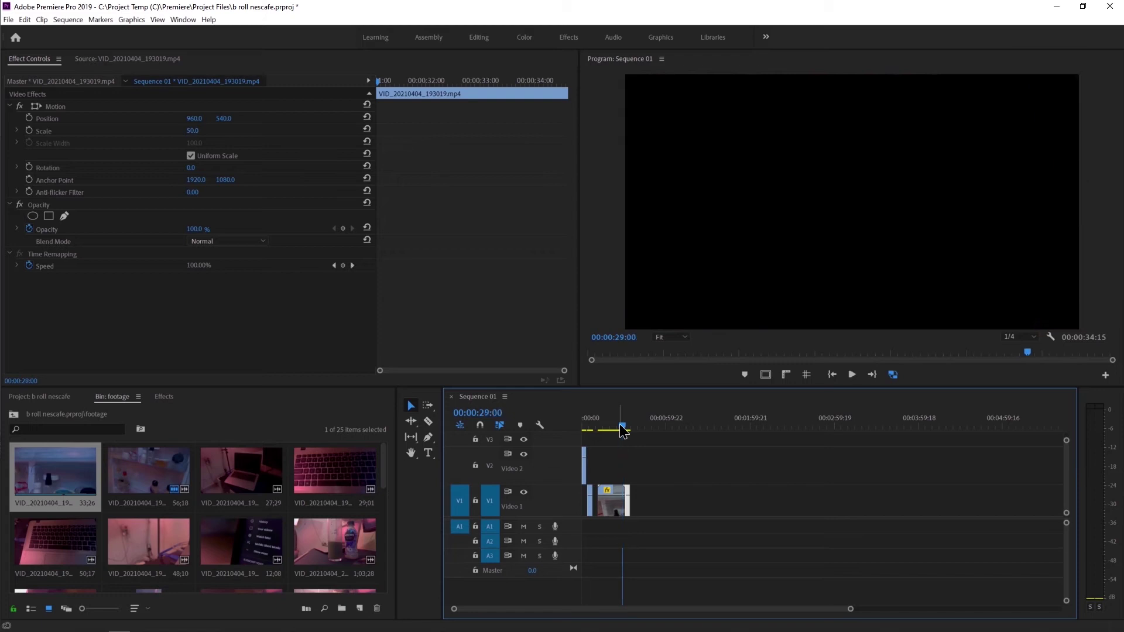
left_click_drag(621, 429, 616, 434)
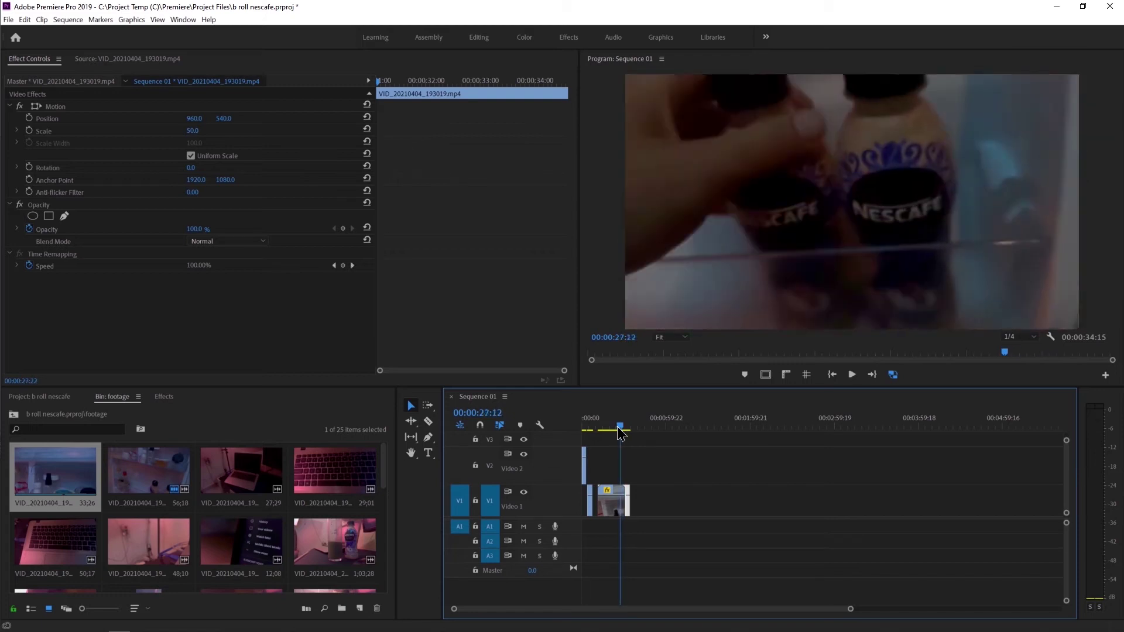
left_click_drag(616, 427, 613, 427)
key("space")
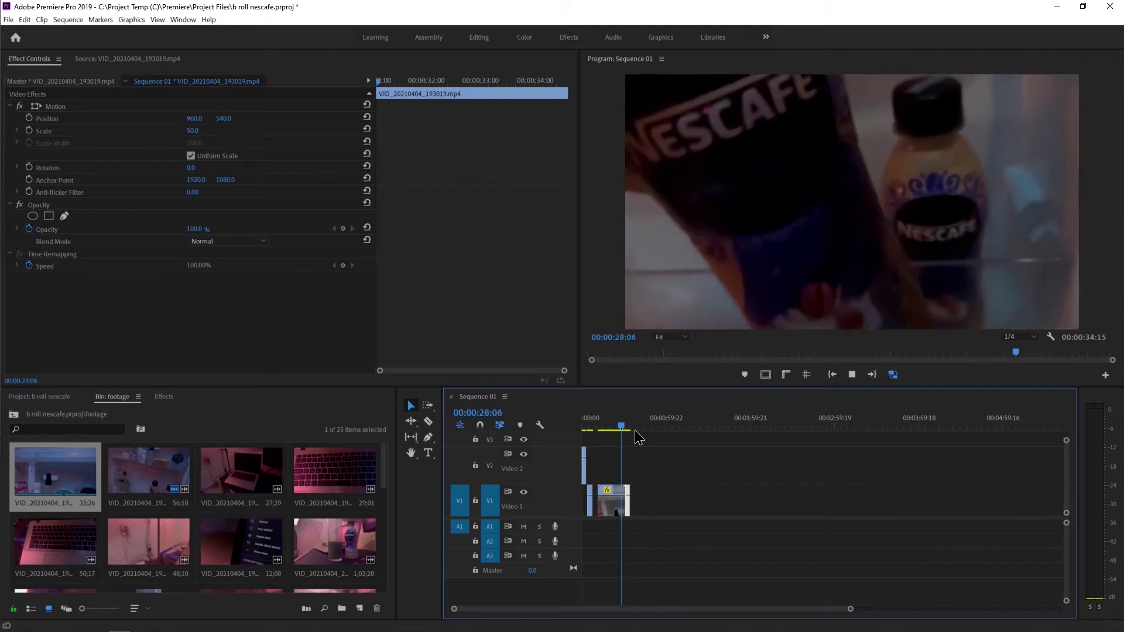
key("space")
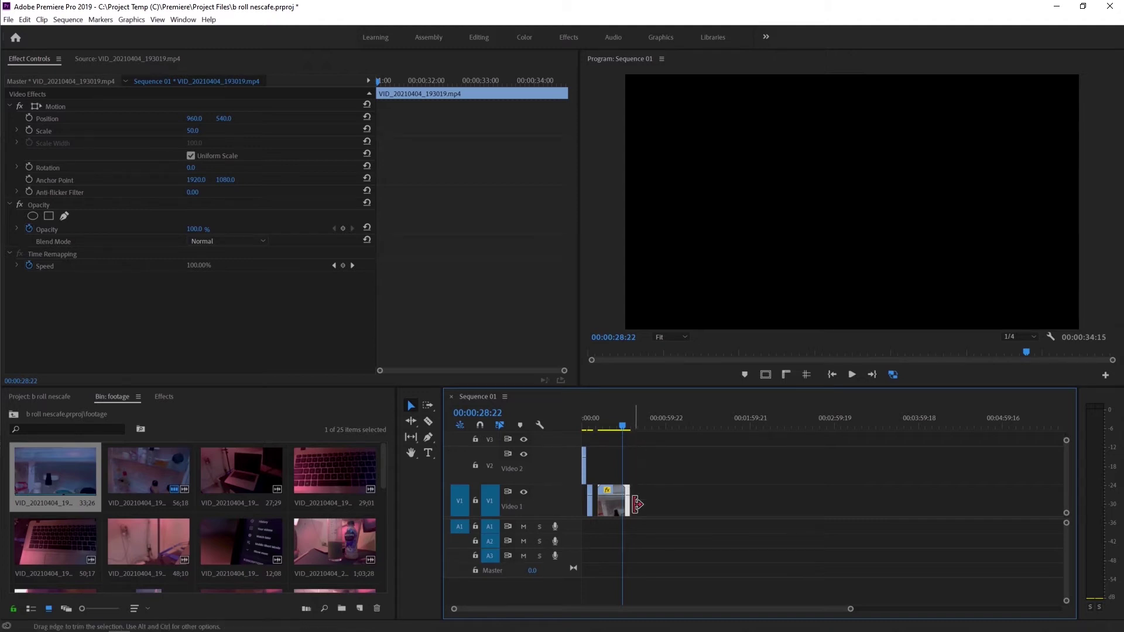
- Move a clip along Video 1 and trim its end back to the playhead
left_click_drag(627, 515, 679, 513)
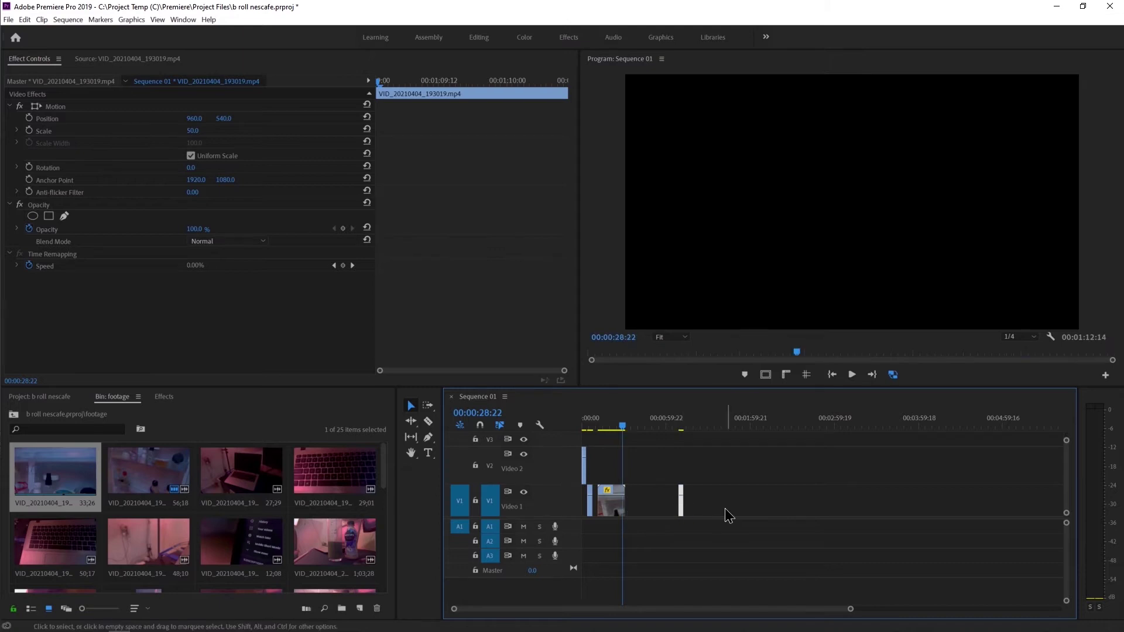
left_click(616, 506)
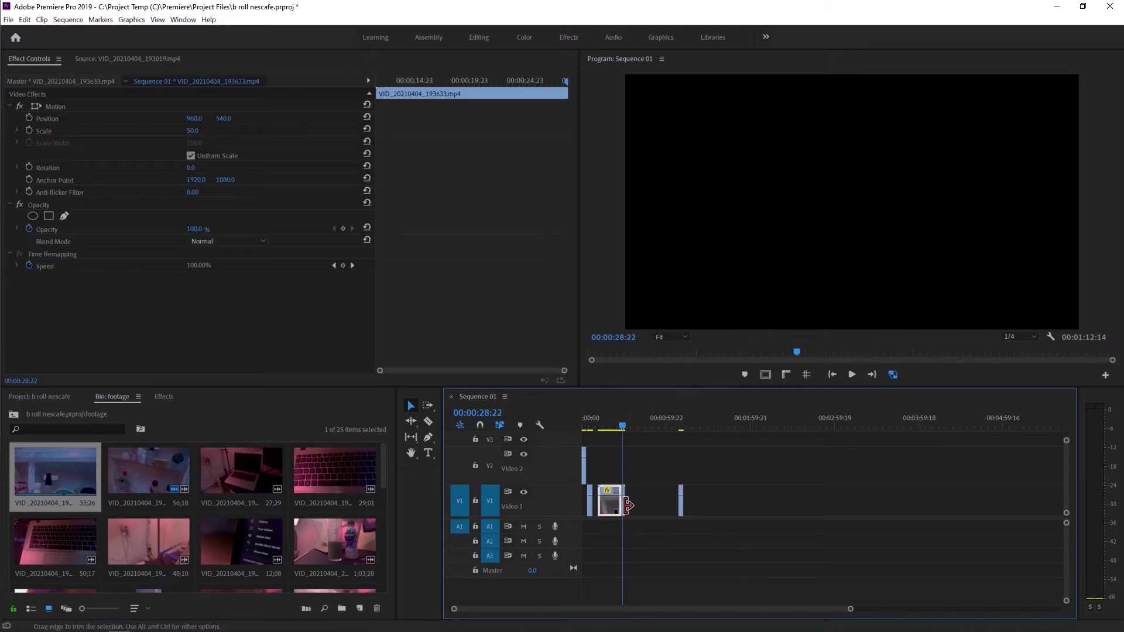
scroll(644, 518, "up", 4)
scroll(644, 514, "up", 5)
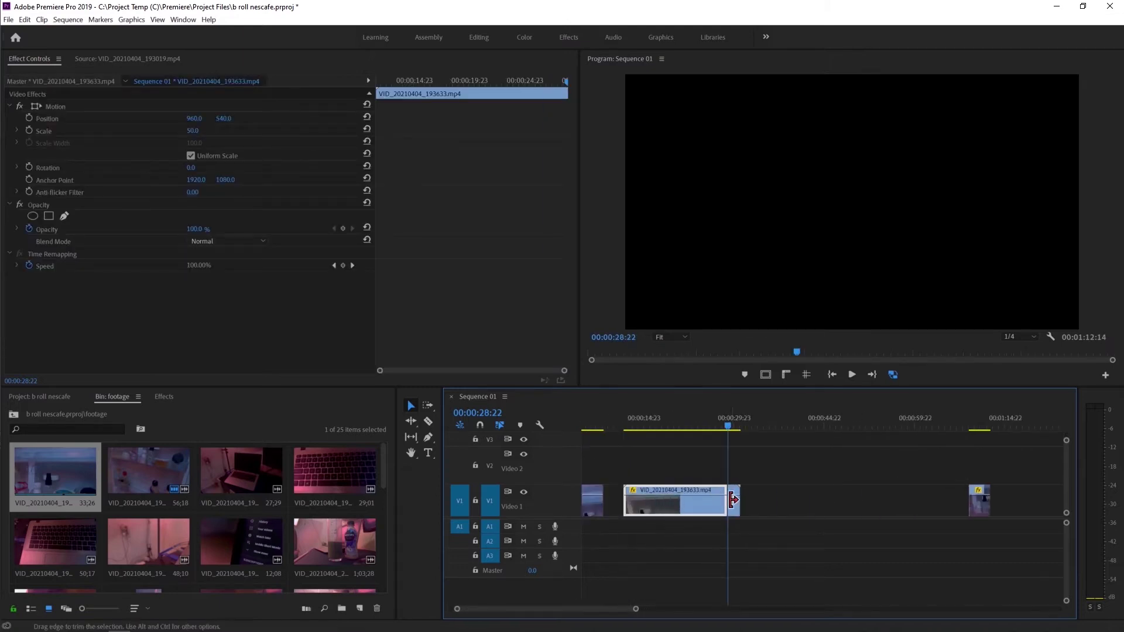
left_click(731, 504)
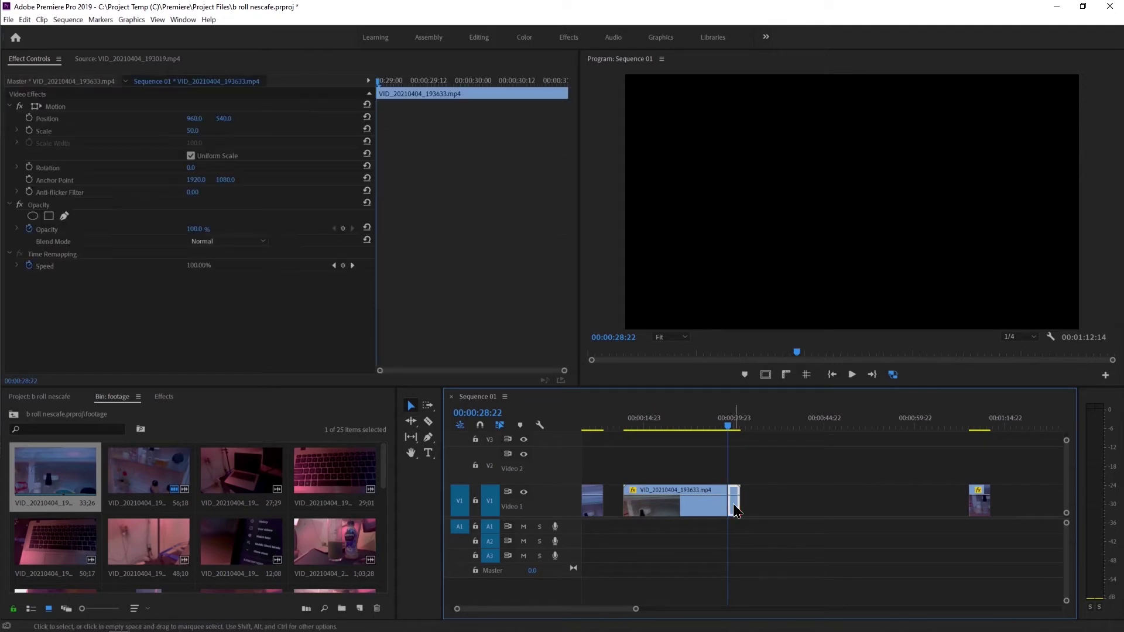
left_click_drag(734, 504, 733, 503)
- Delete the VID_20210404_193633 clip at 24:17 and zoom the timeline out
left_click(719, 428)
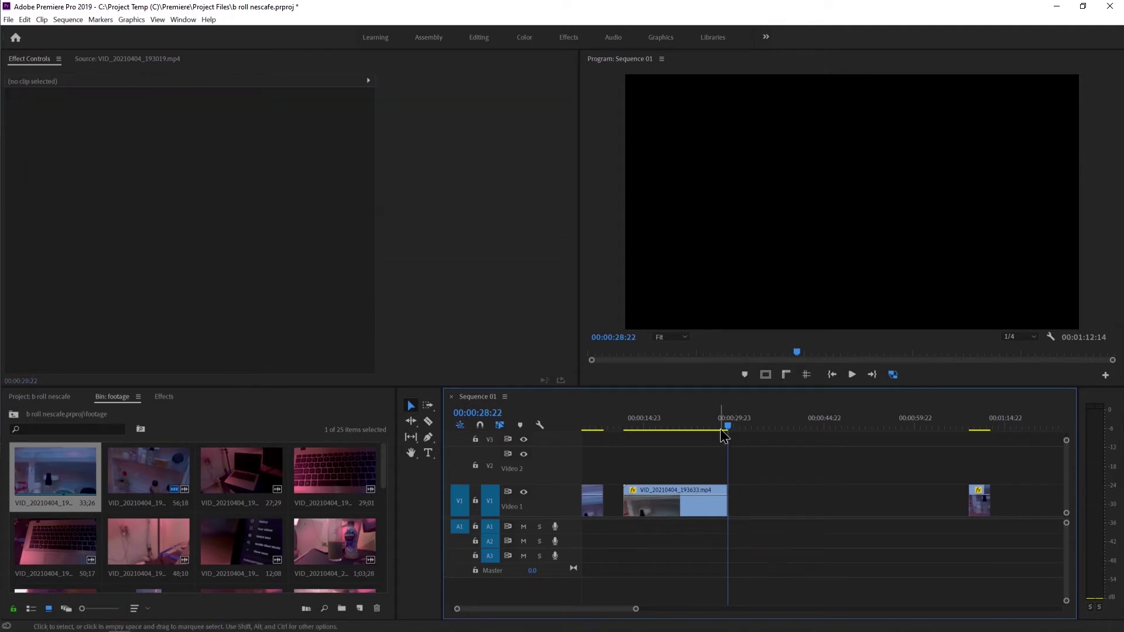
left_click_drag(721, 426, 703, 427)
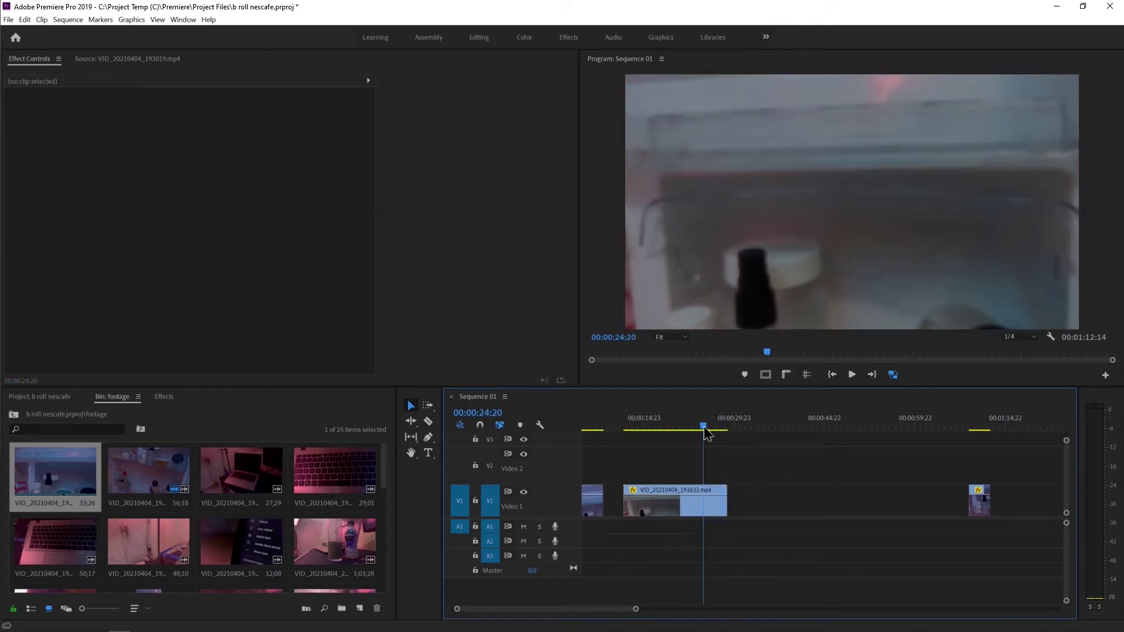
left_click(700, 501)
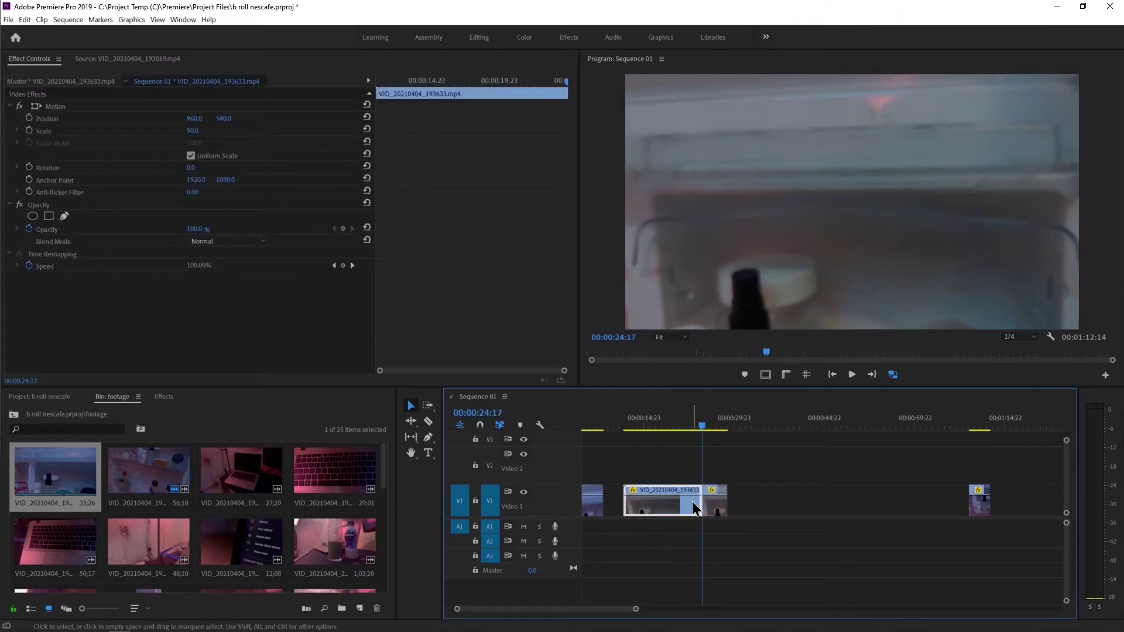
key("Delete")
key("minus")
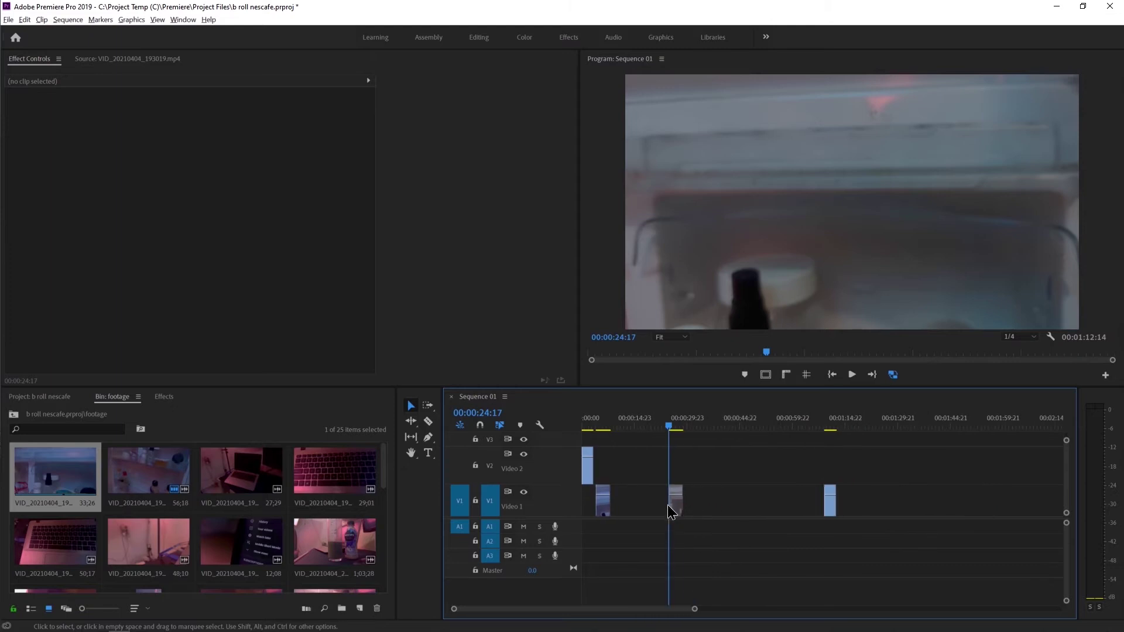
key("minus")
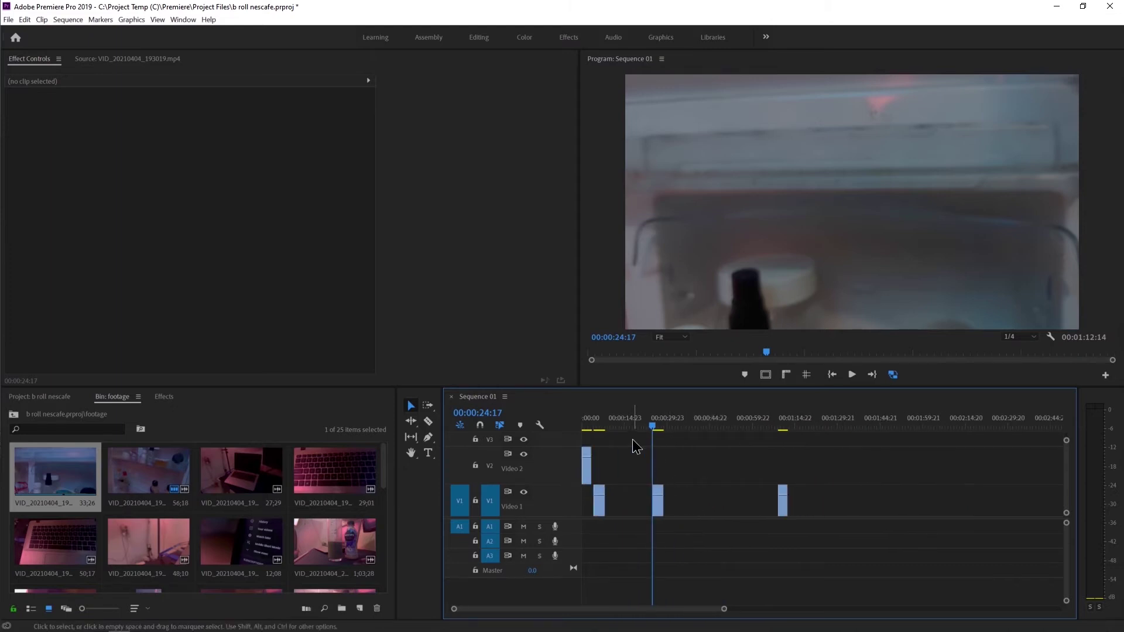
right_click(624, 499)
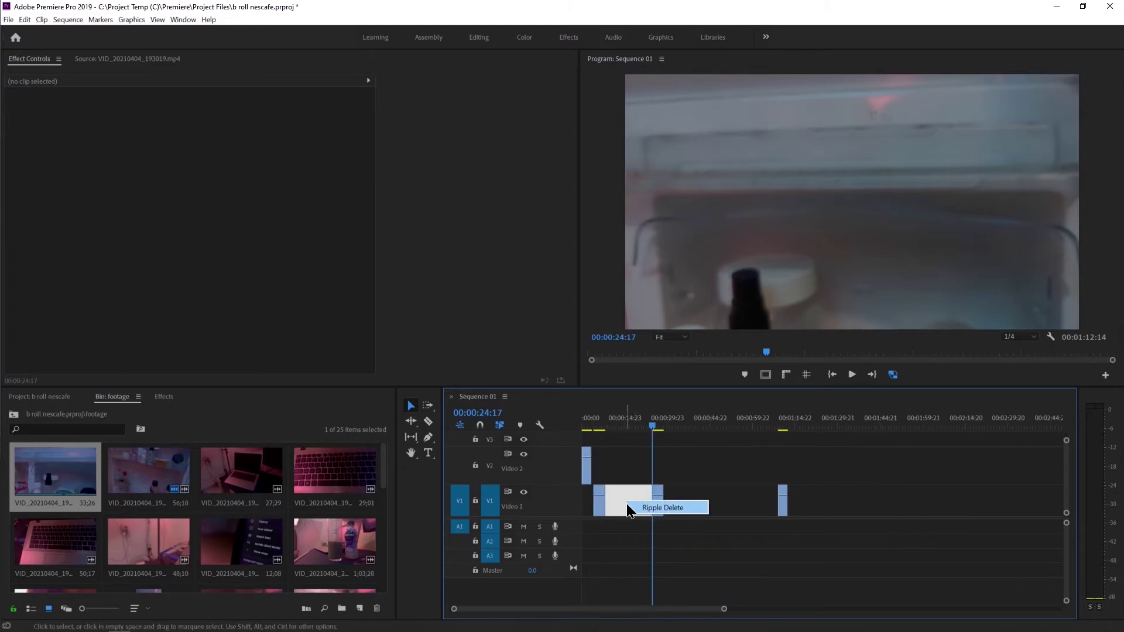
- Ripple-delete both gaps on Video 1 and review the cut around 04:18
left_click(627, 503)
right_click(626, 503)
left_click(644, 507)
left_click_drag(616, 426, 603, 432)
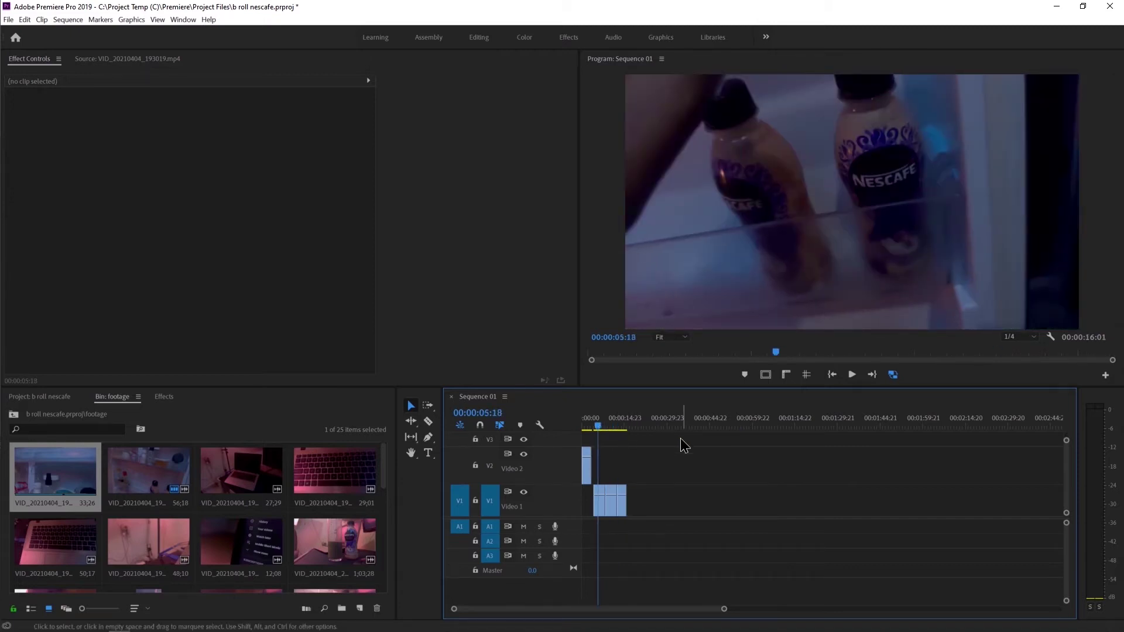
key("space")
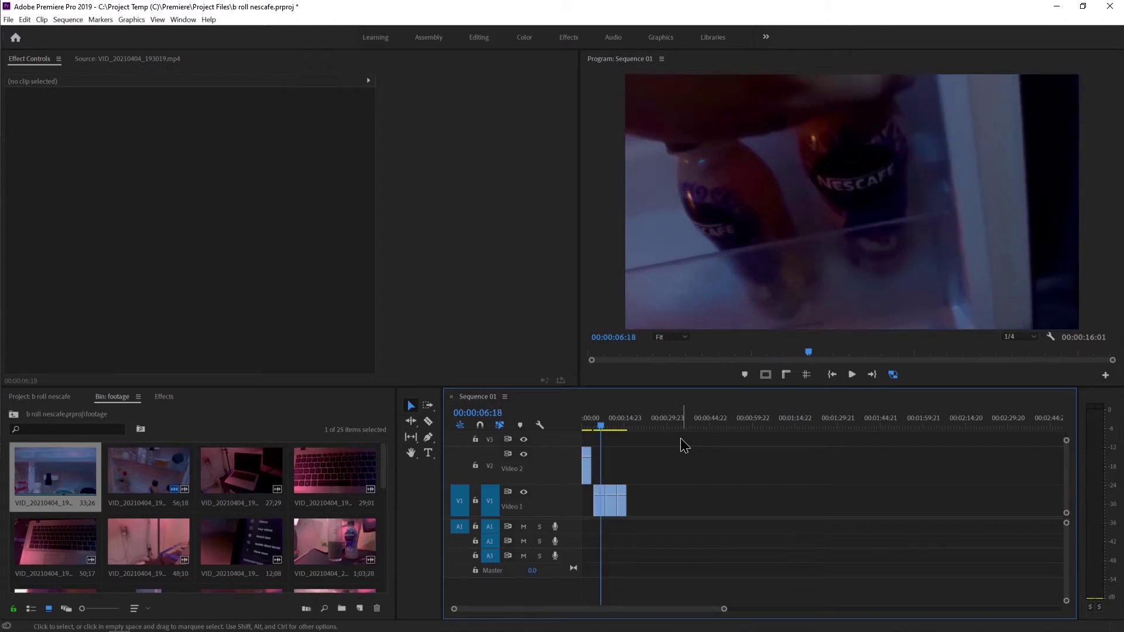
left_click_drag(612, 429, 597, 424)
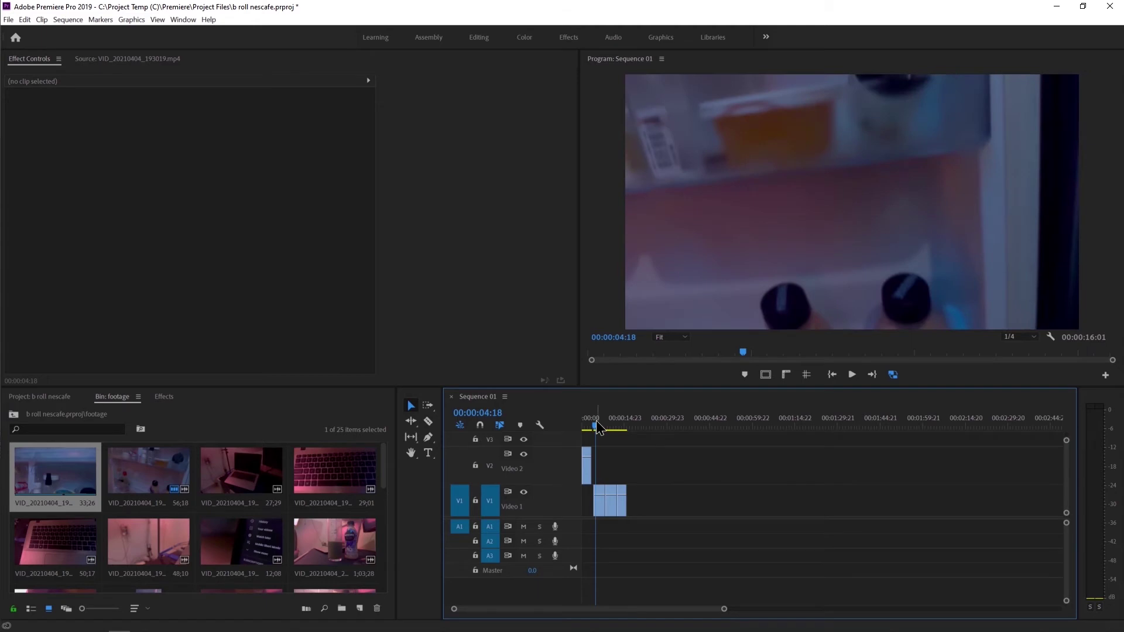
left_click_drag(598, 427, 599, 427)
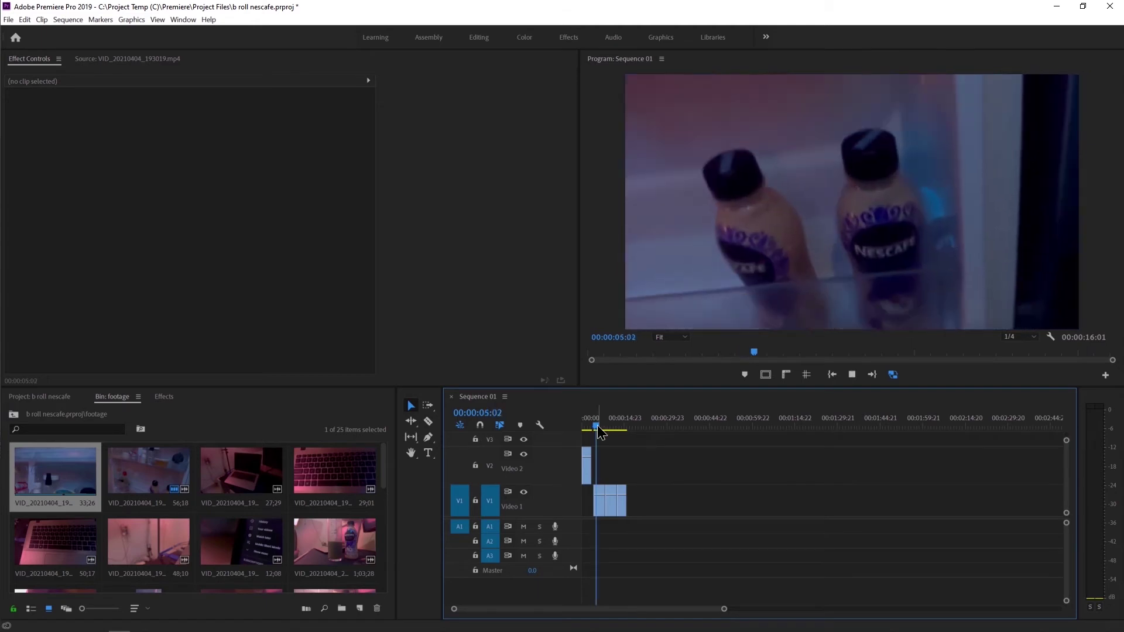
- Scale the bottles clip to 61, reposition it to 1019, 628, and replay the edit
left_click(600, 503)
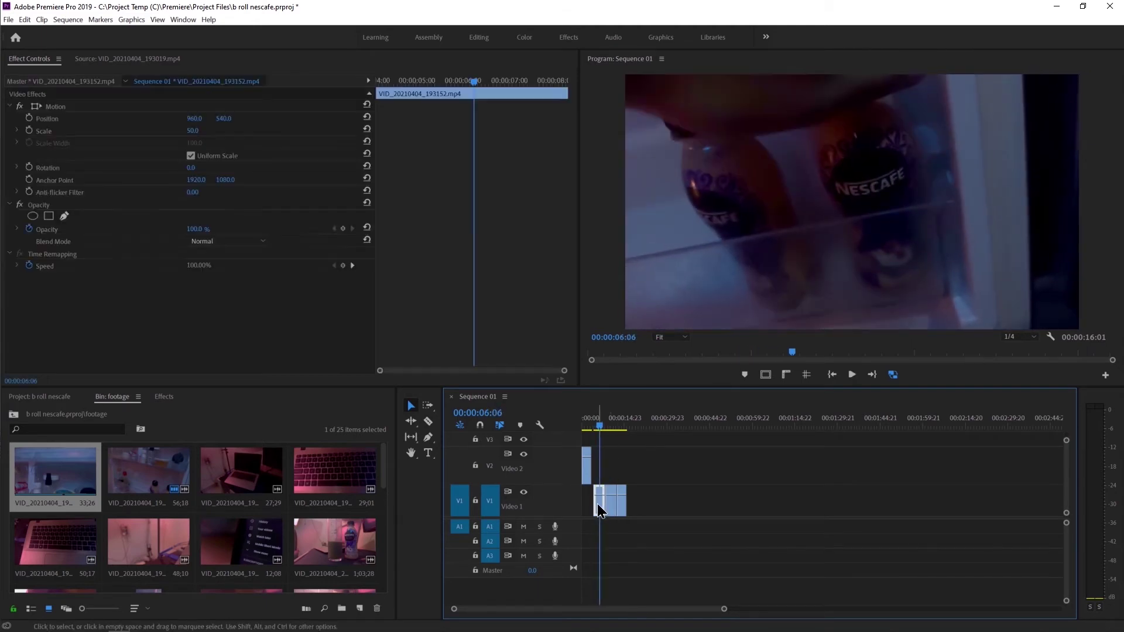
mouse_move(191, 134)
left_mouse_down()
mouse_move(279, 118)
mouse_move(216, 118)
left_mouse_up()
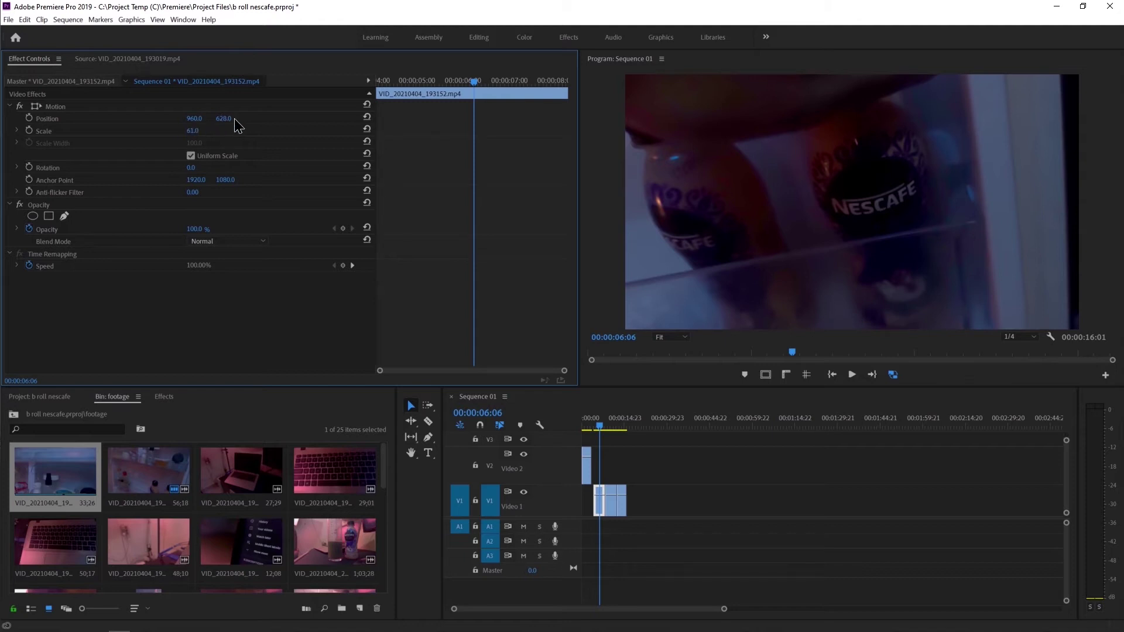
left_click_drag(192, 119, 201, 118)
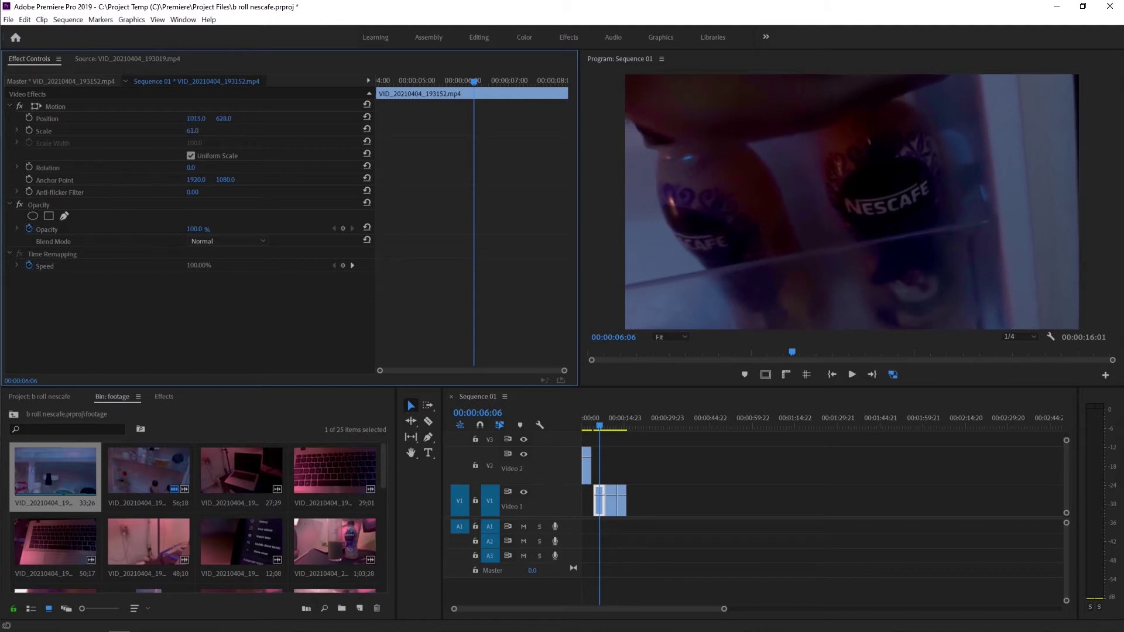
left_click_drag(601, 427, 592, 425)
key("space")
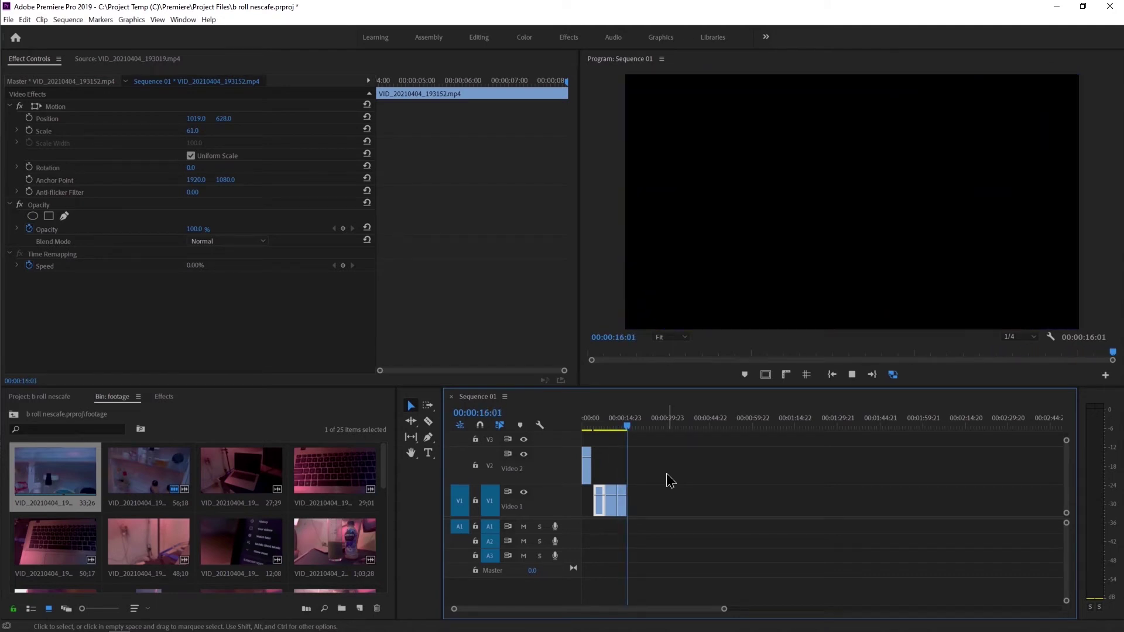
key("space")
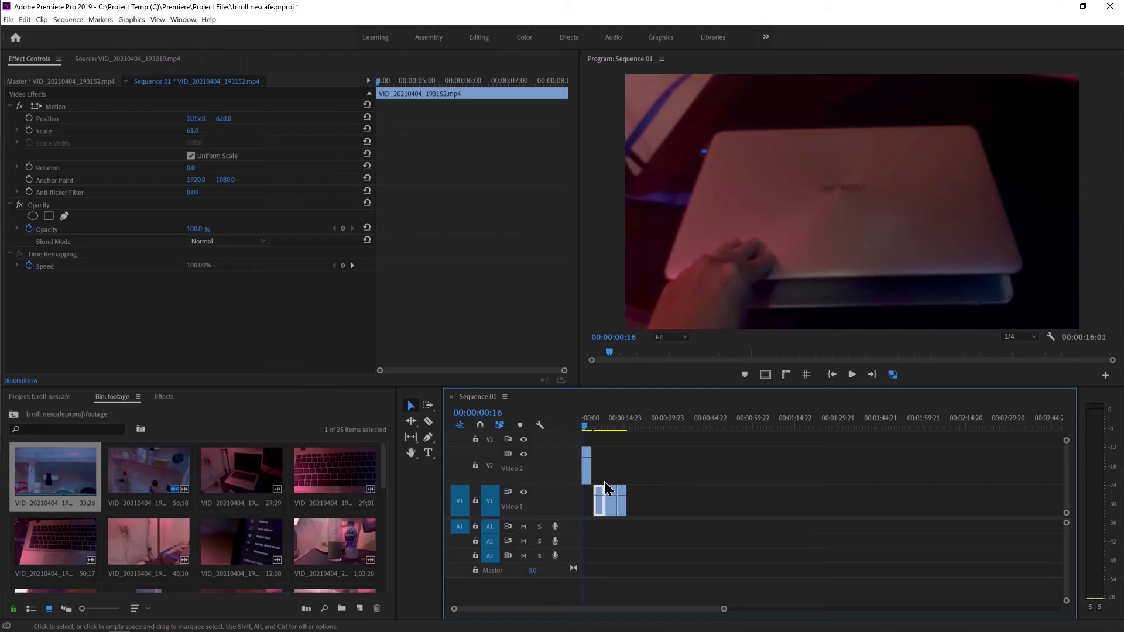
- Delete the Video 1 clips and ripple-delete the leftover gap
left_click_drag(602, 478, 613, 514)
key("Delete")
right_click(602, 501)
left_click(606, 507)
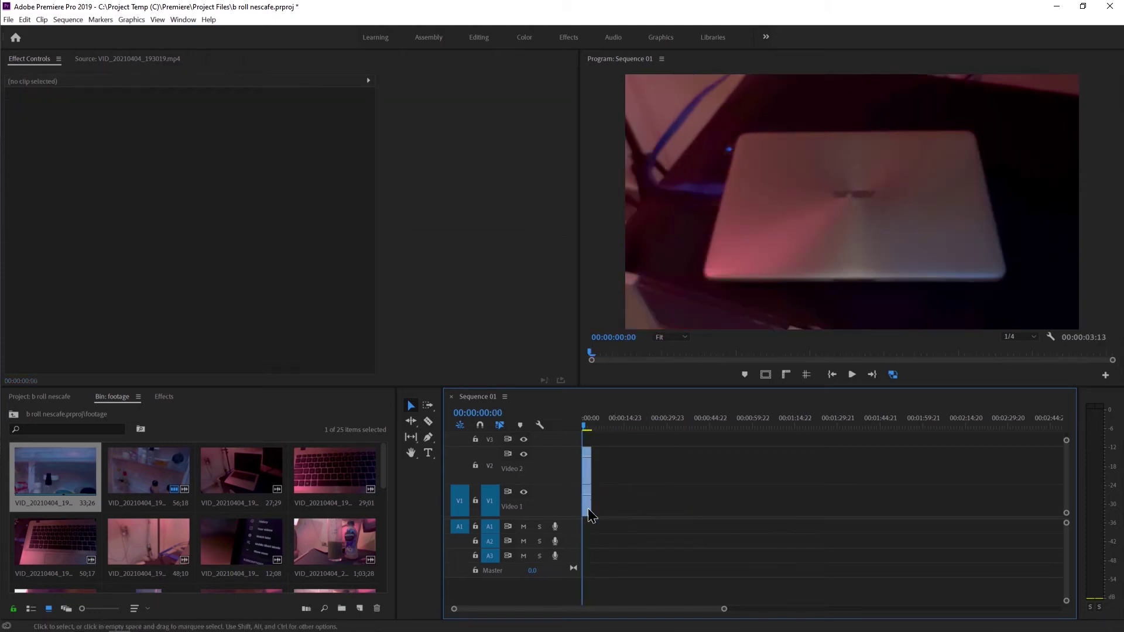
- Place the VID_20210404_193019 bottles clip on Video 1 right after the V2 laptop clip
left_click_drag(590, 514, 609, 516)
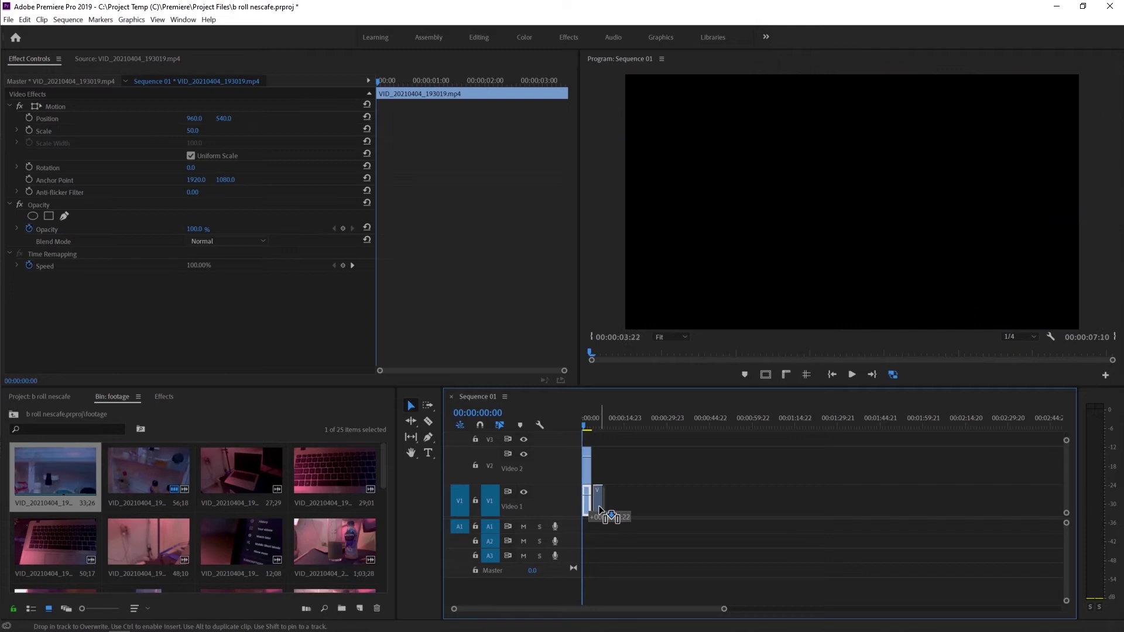
left_click_drag(601, 511, 603, 512)
scroll(606, 513, "up", 3)
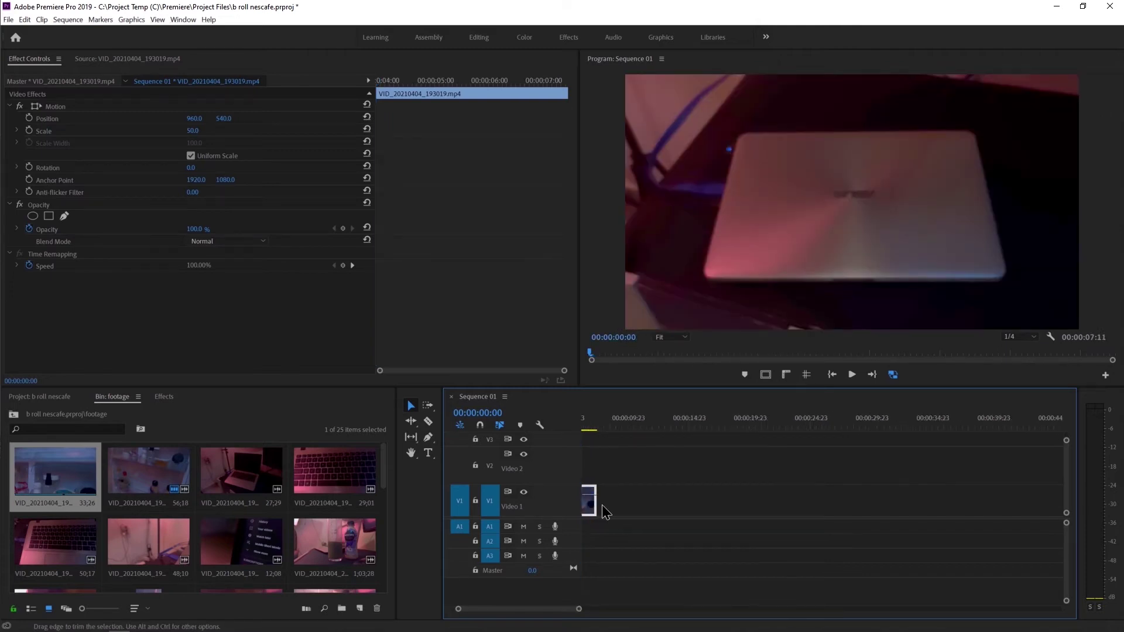
scroll(606, 512, "up", 2)
left_click_drag(640, 512, 635, 512)
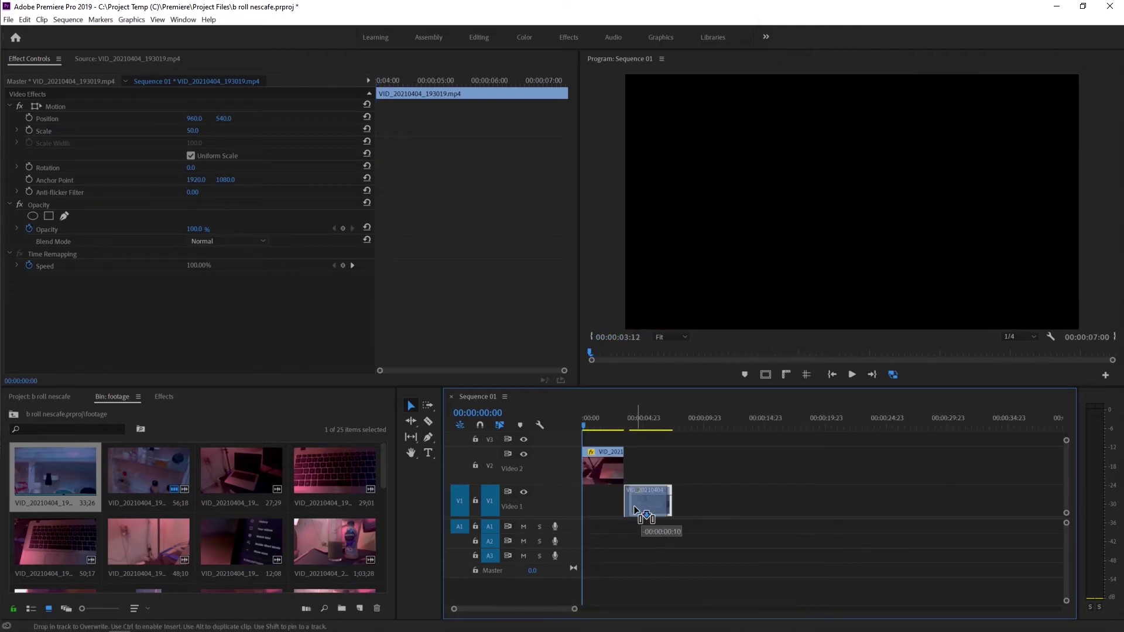
left_click_drag(629, 423, 626, 428)
key("space")
- Trim the bottles clip's start edge and review the cut through 04:03
left_click_drag(618, 496, 640, 502)
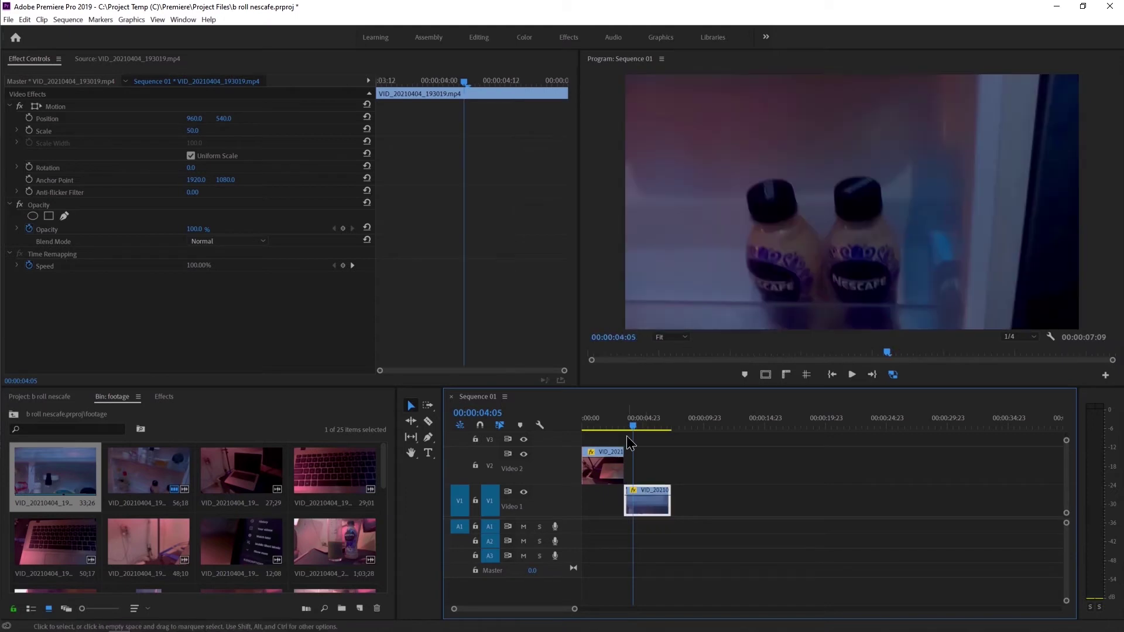
left_click(620, 428)
key("space")
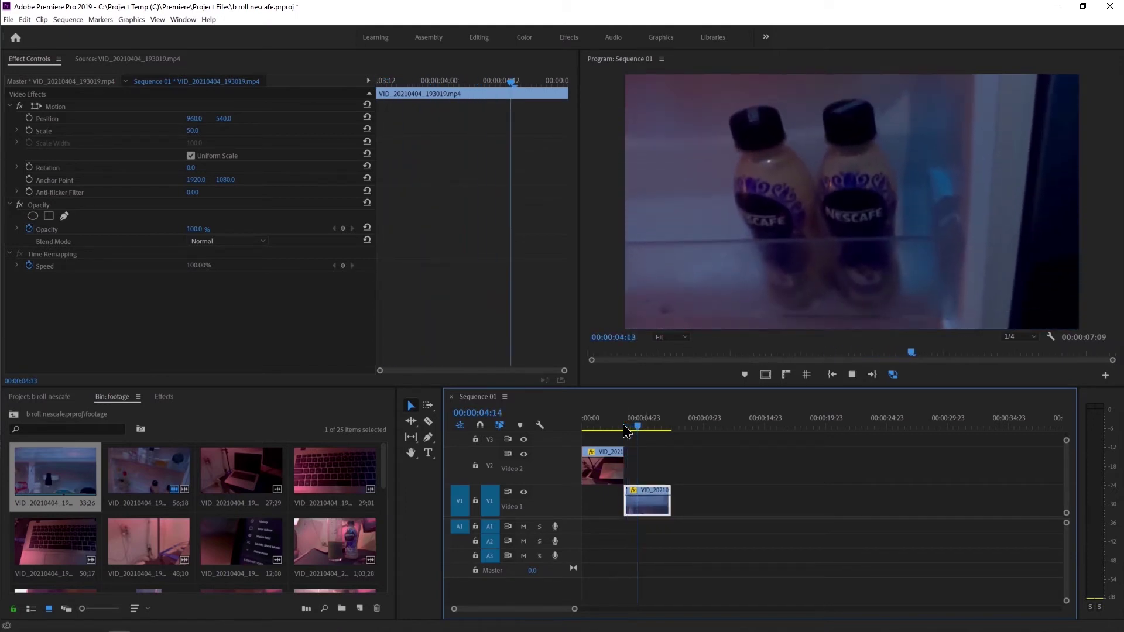
left_click(623, 426)
left_click_drag(623, 427, 632, 432)
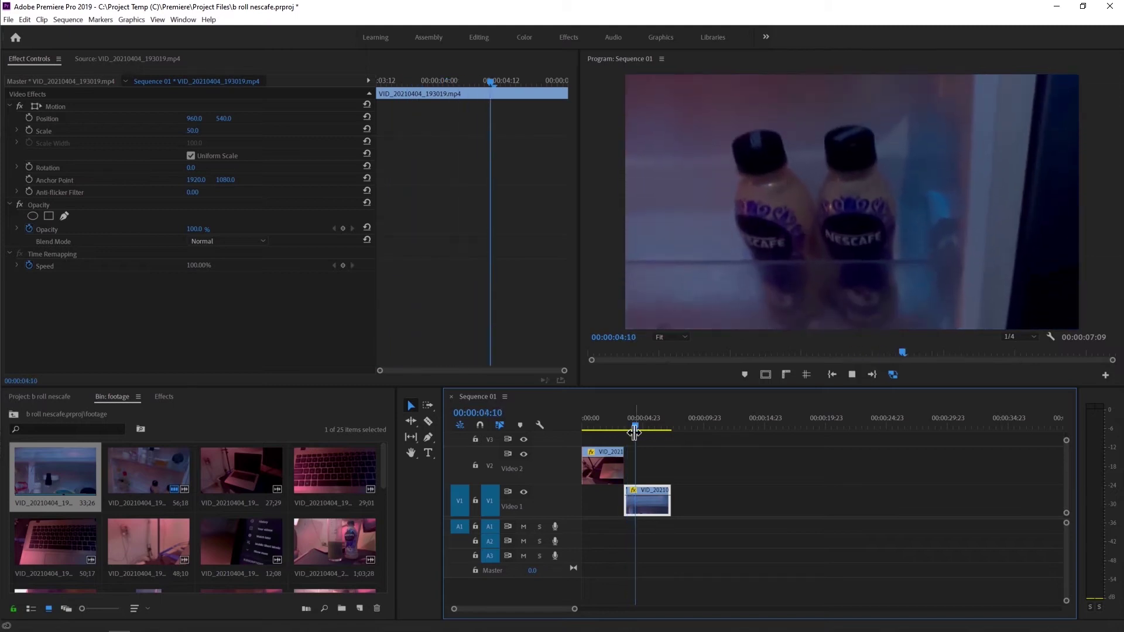
- Enlarge the bottles clip to Scale 65 and move it down to Y 569
key("space")
key("space")
left_click_drag(192, 130, 201, 130)
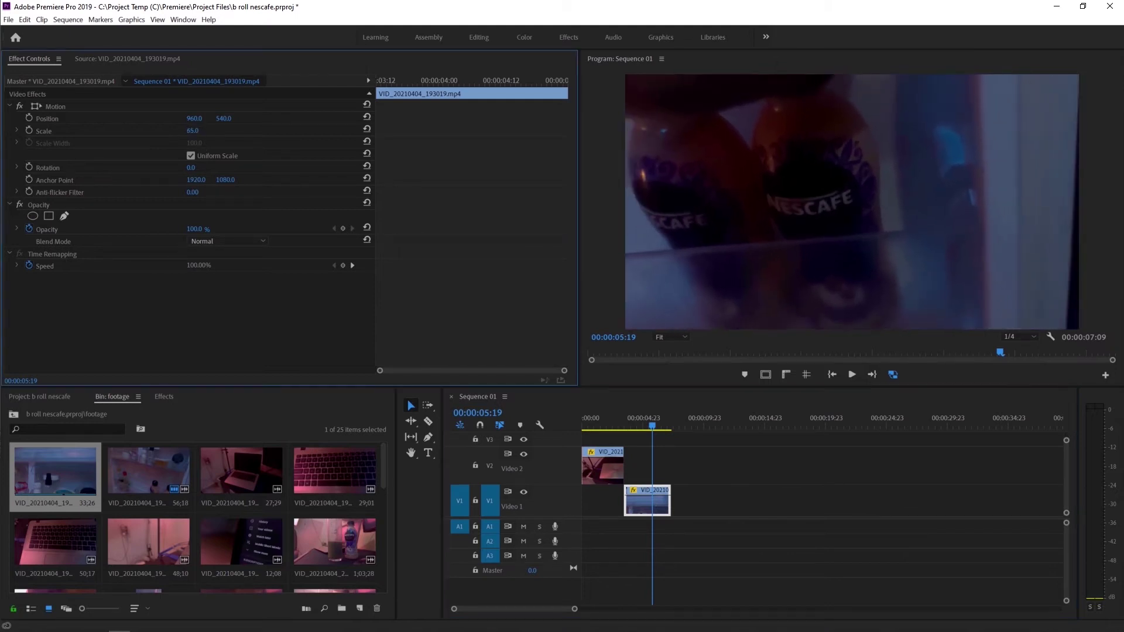
mouse_move(220, 119)
left_mouse_down()
mouse_move(237, 118)
mouse_move(199, 119)
left_mouse_up()
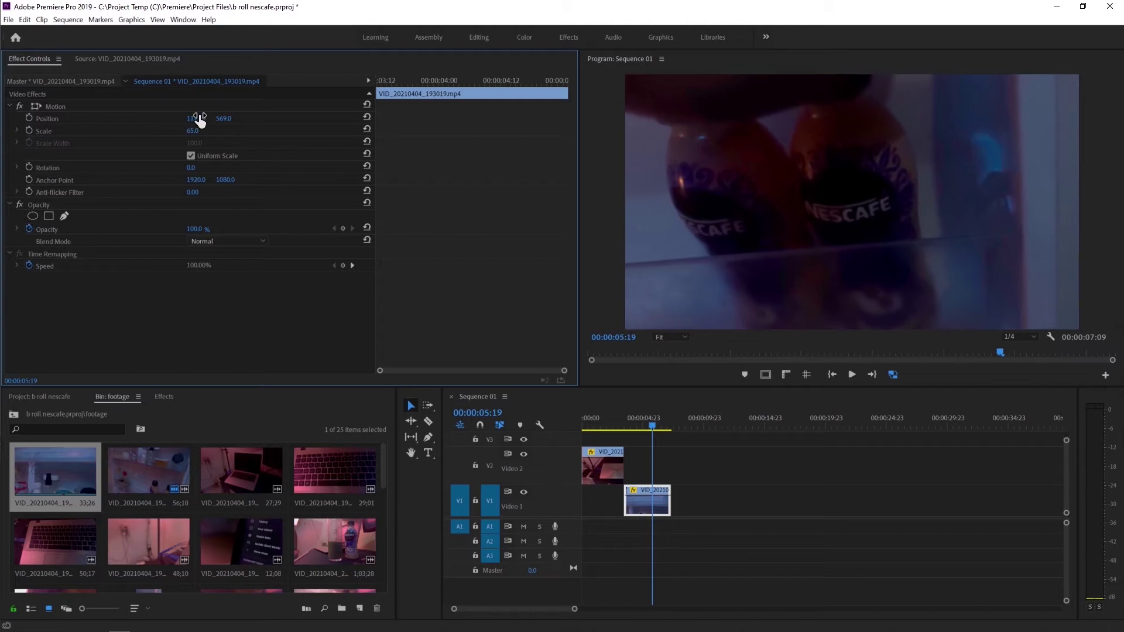
key("space")
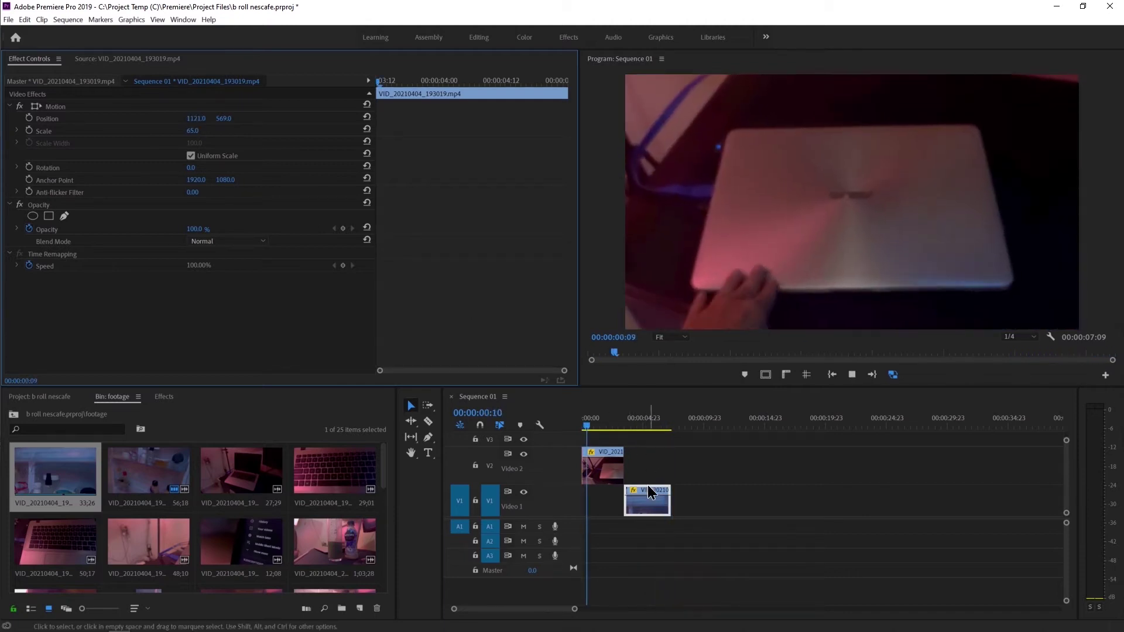
- Reduce the bottles clip's Scale to 61, replay the shot, and deselect the clip
left_click(651, 426)
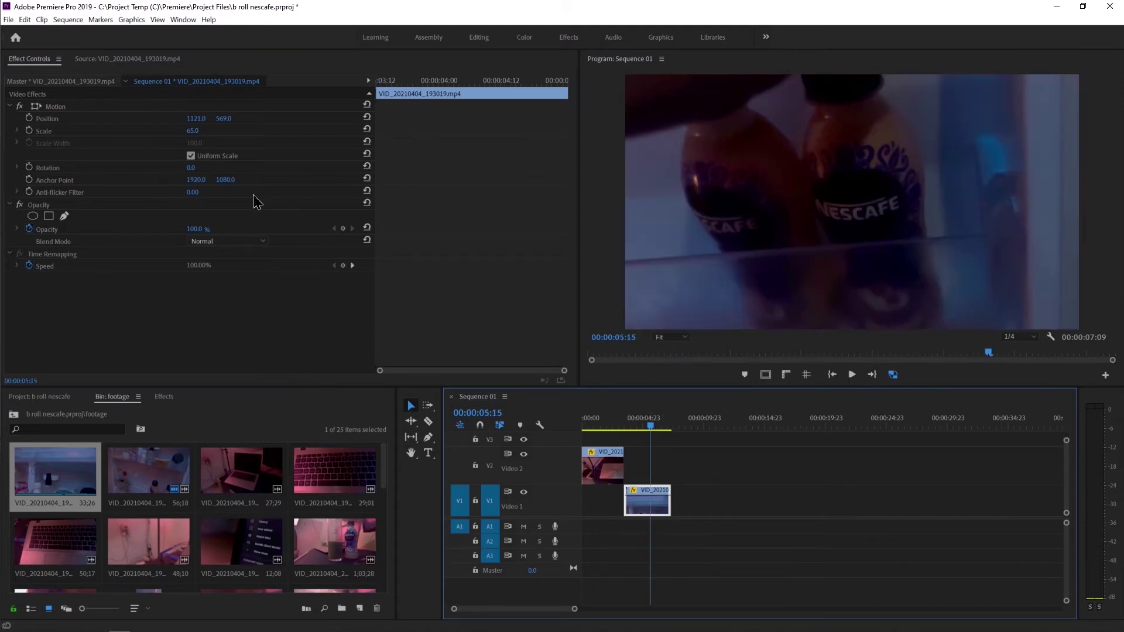
key("space")
left_click_drag(191, 131, 189, 131)
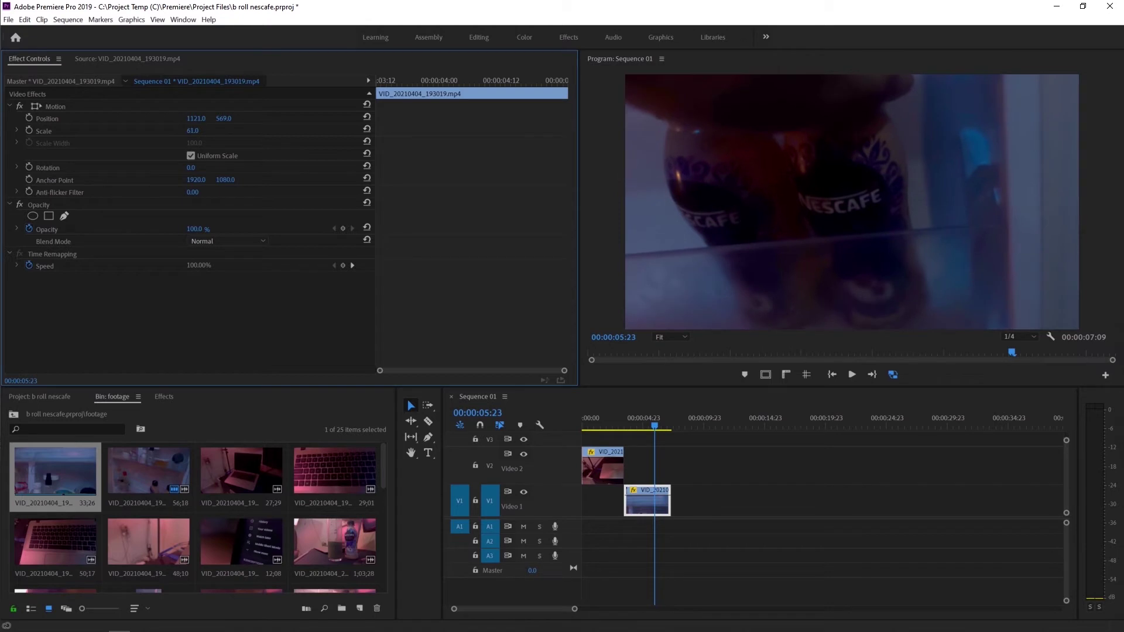
left_click(611, 412)
key("space")
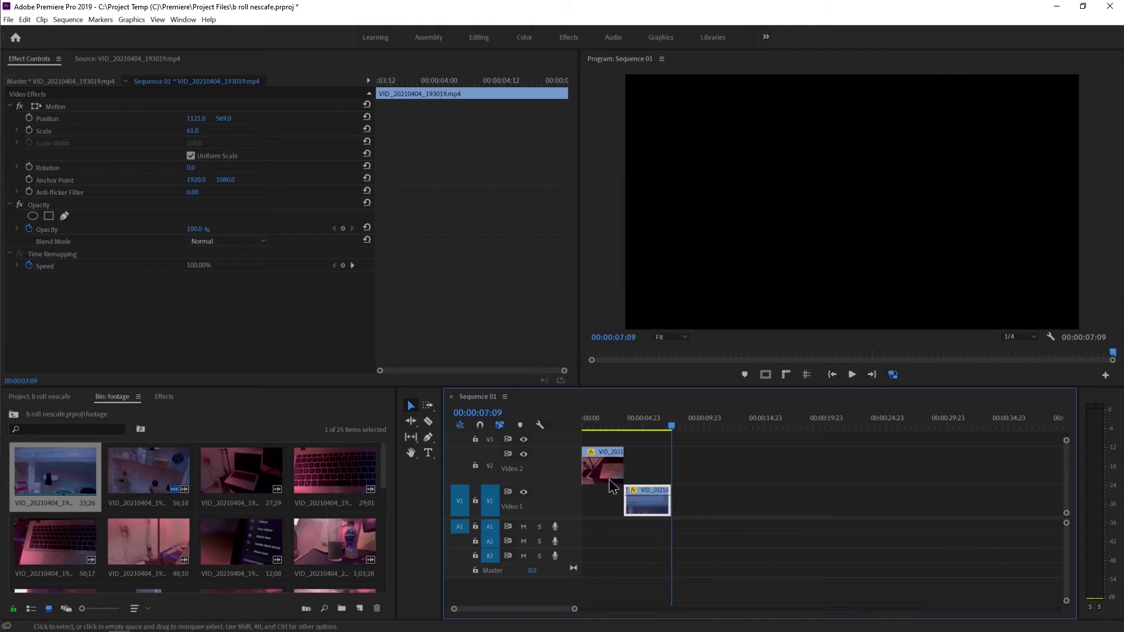
left_click(763, 505)
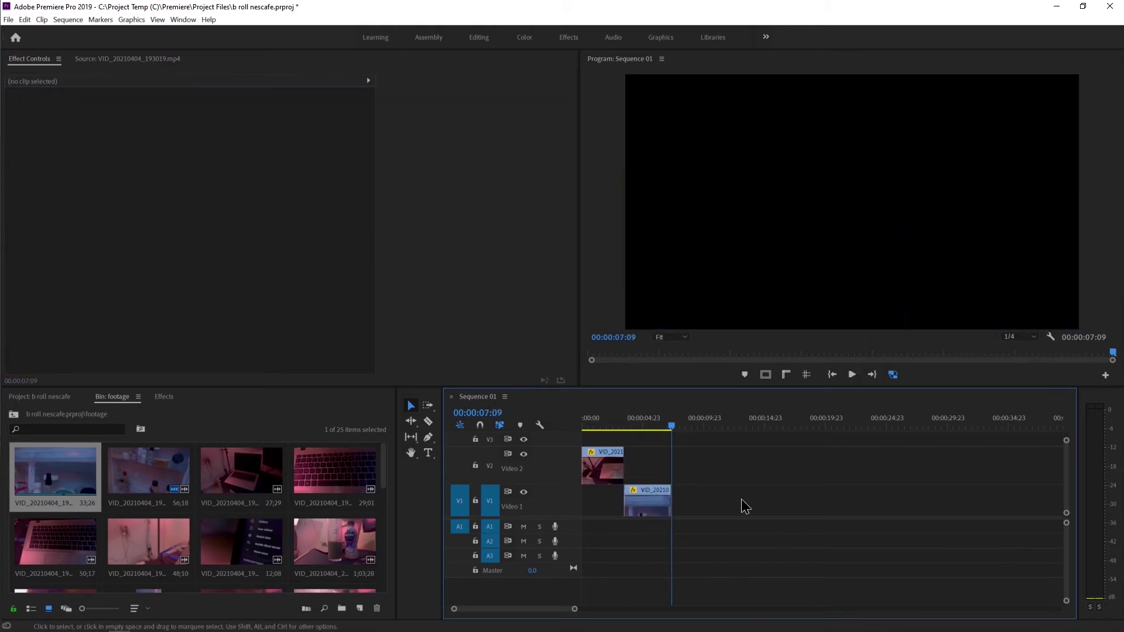
- Browse the footage bin and load VID_20210404_193847.mp4 into the Source Monitor
mouse_move(604, 422)
left_mouse_down()
mouse_move(580, 425)
mouse_move(677, 426)
left_mouse_up()
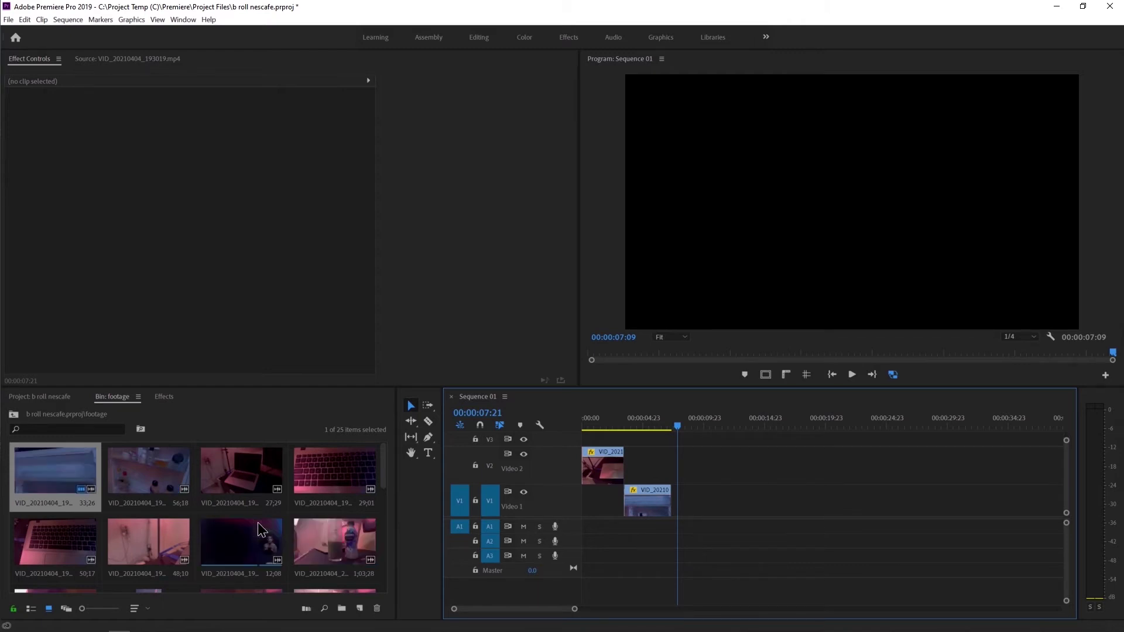
scroll(258, 522, "down", 1)
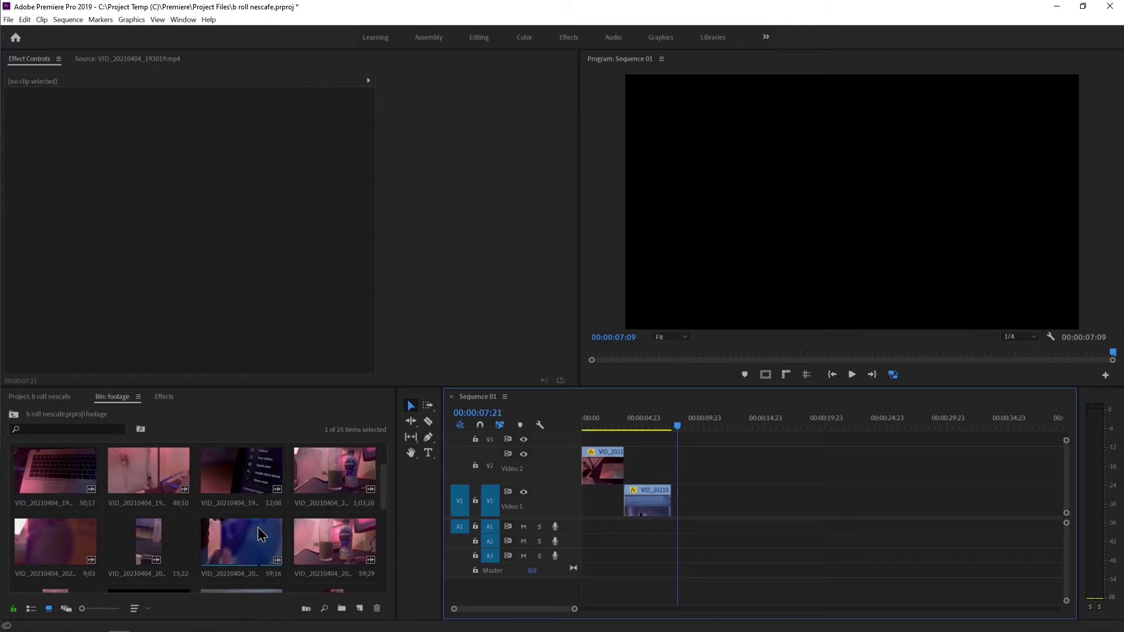
scroll(257, 527, "down", 1)
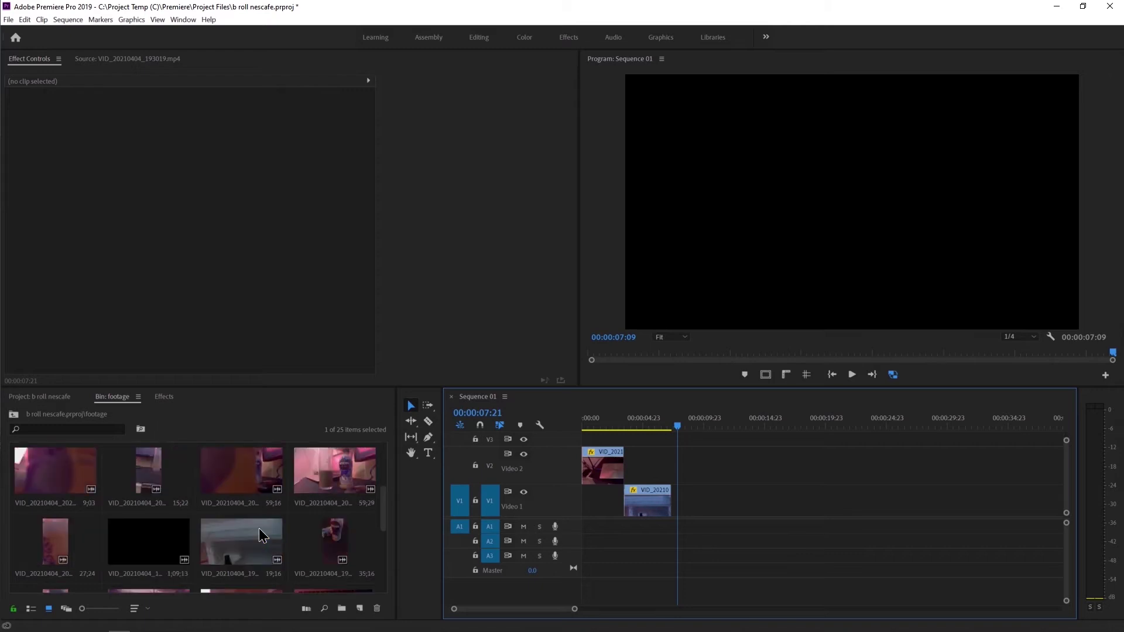
scroll(259, 528, "down", 1)
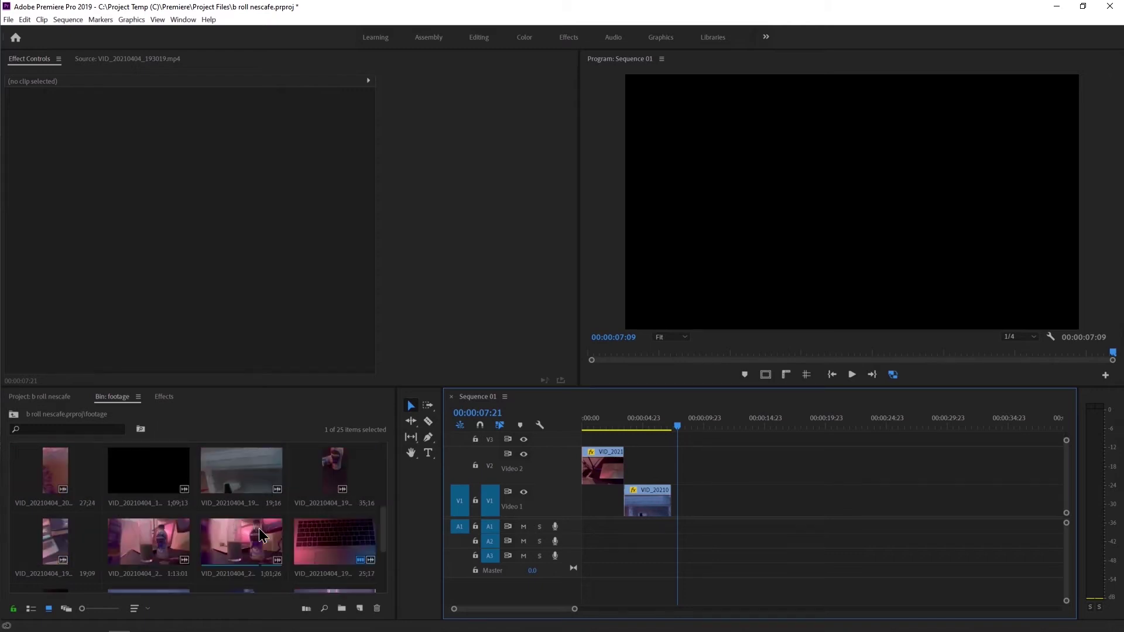
scroll(258, 528, "down", 1)
scroll(259, 528, "up", 1)
scroll(258, 528, "down", 1)
scroll(260, 542, "down", 1)
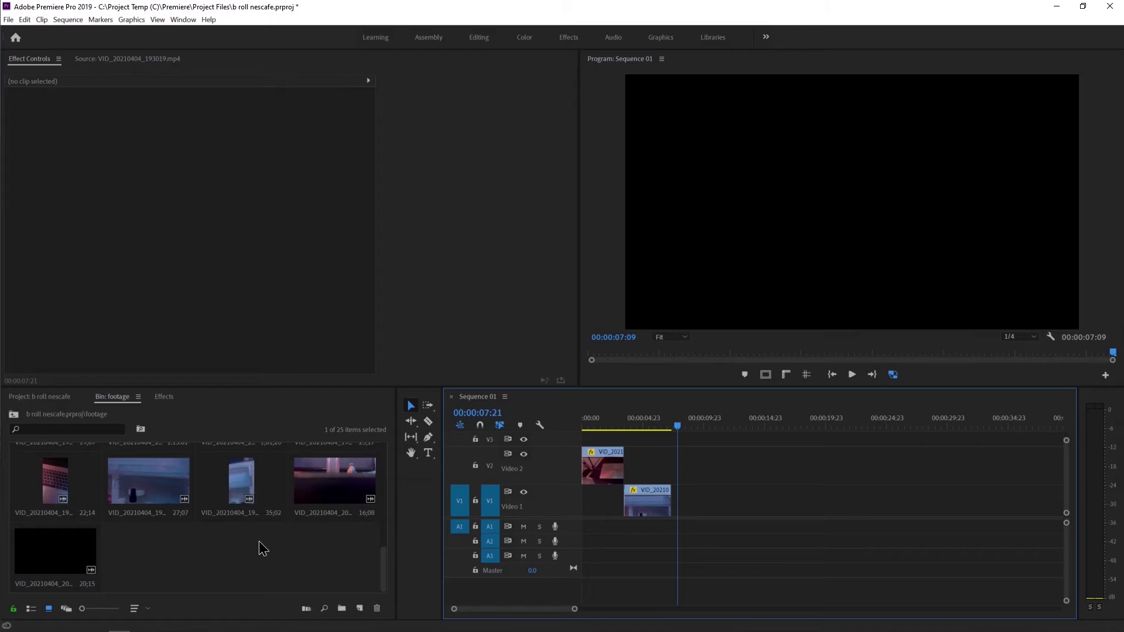
scroll(259, 540, "up", 2)
scroll(259, 541, "up", 2)
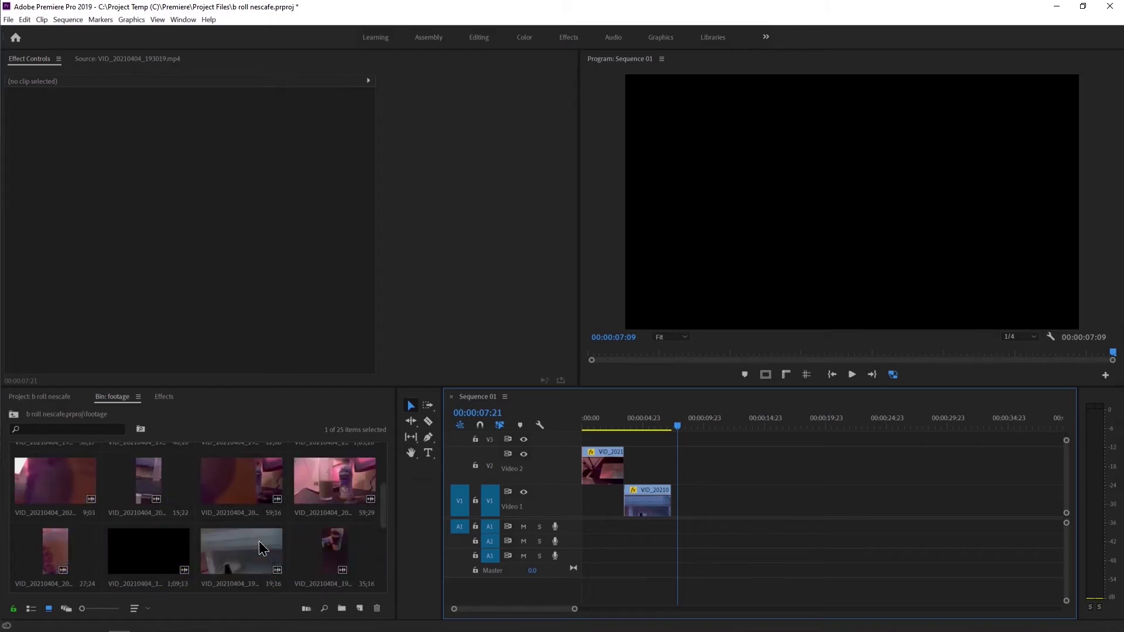
scroll(259, 541, "up", 1)
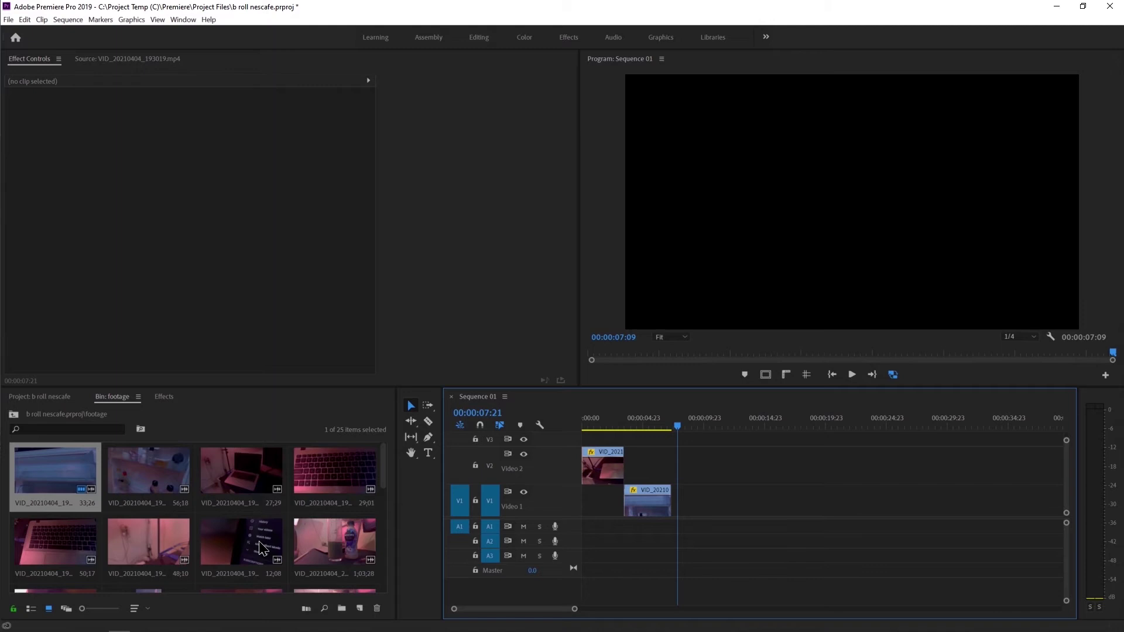
scroll(259, 540, "down", 2)
scroll(259, 541, "down", 2)
double_click(145, 533)
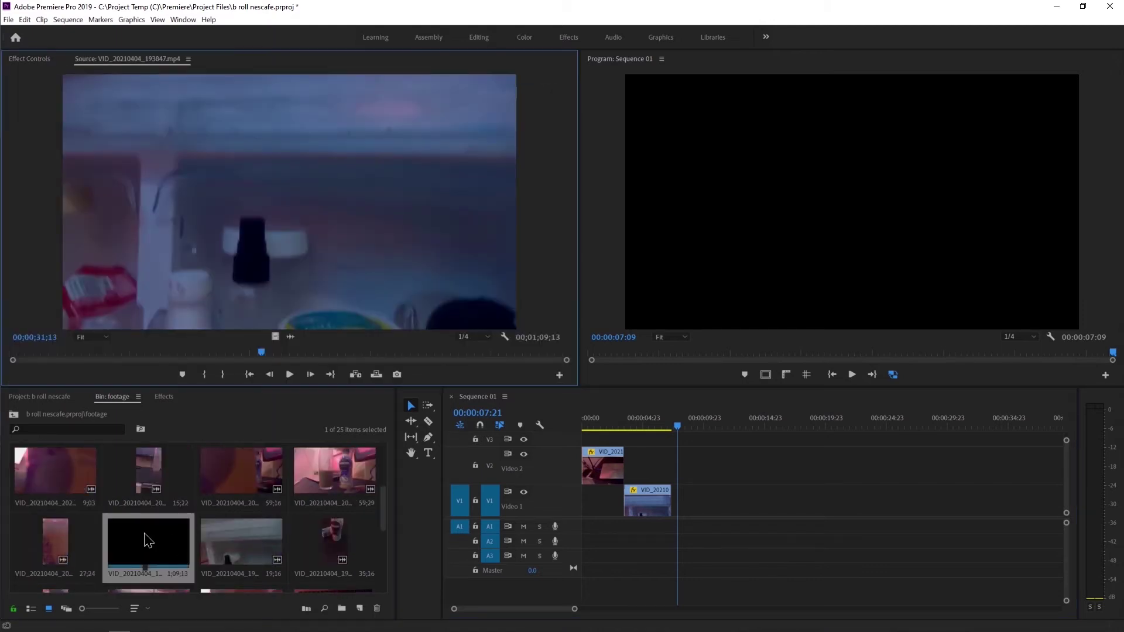
- Scrub VID_20210404_193847.mp4 to the bottle shot and add it to Video 1 after the existing clips
mouse_move(188, 355)
left_mouse_down()
mouse_move(42, 366)
mouse_move(408, 374)
left_mouse_up()
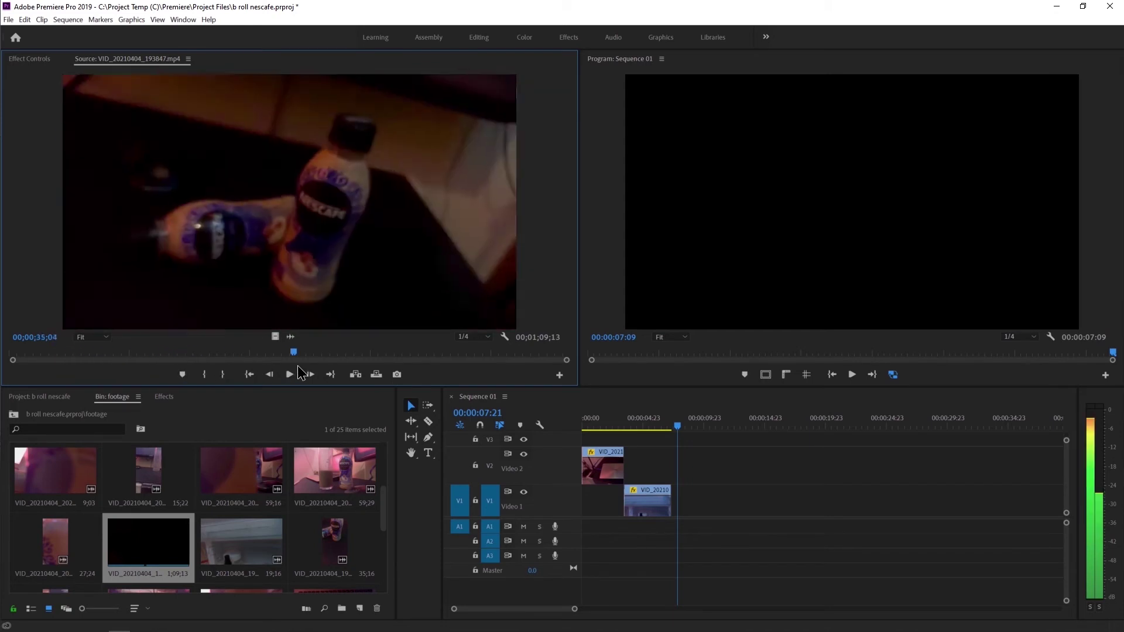
left_click_drag(408, 374, 466, 373)
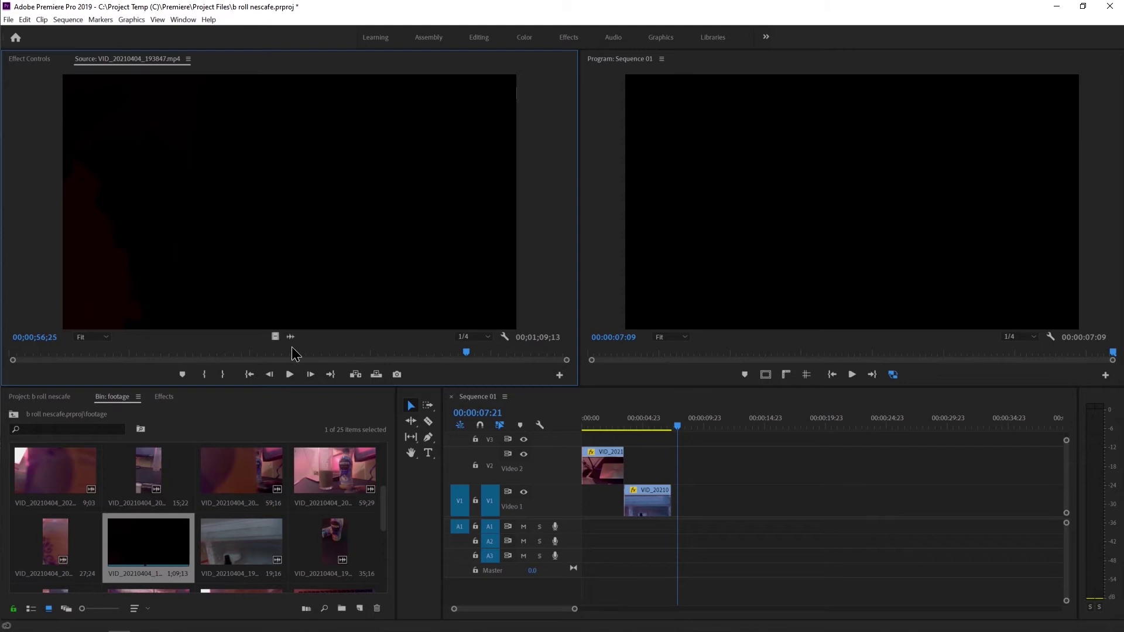
left_click_drag(271, 339, 687, 502)
scroll(293, 525, "down", 1)
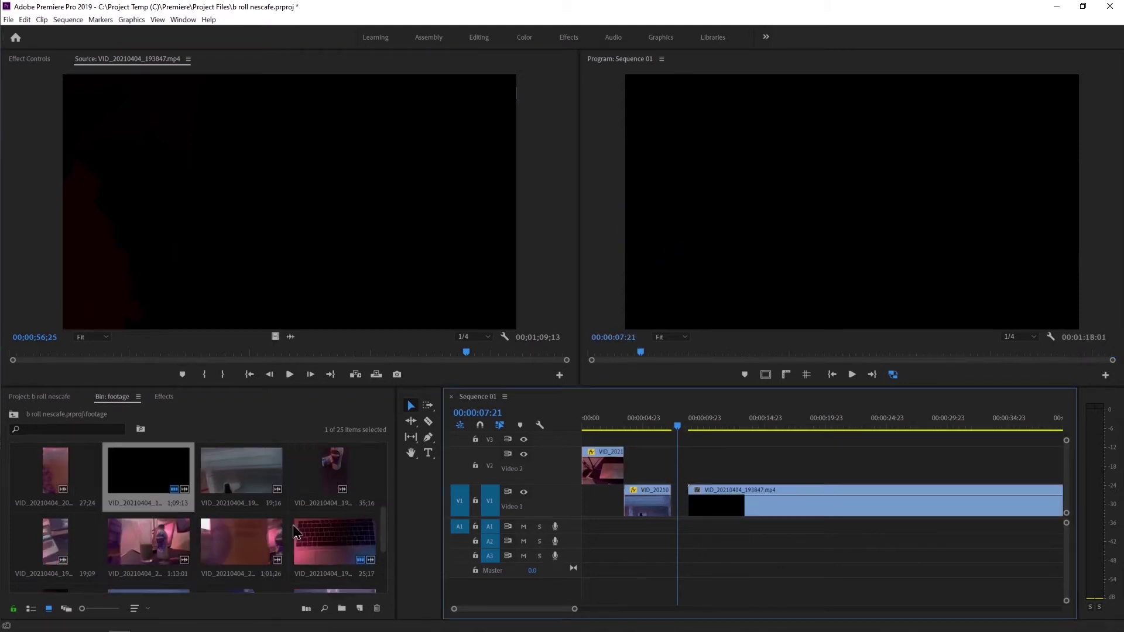
left_click_drag(385, 515, 389, 557)
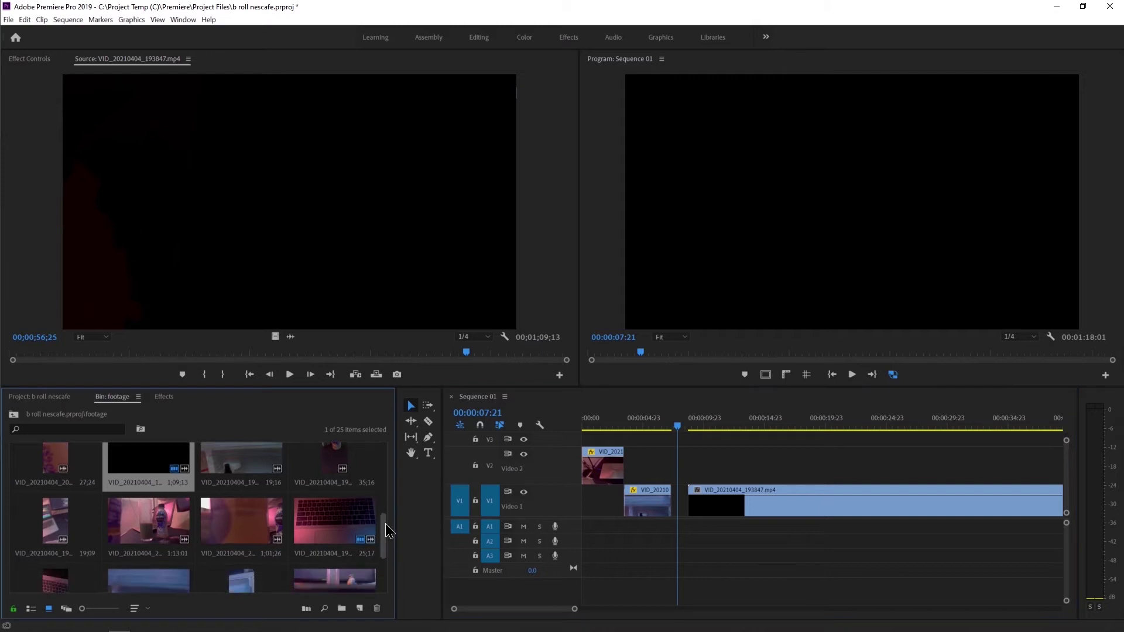
mouse_move(388, 557)
left_mouse_down()
mouse_move(379, 430)
mouse_move(380, 562)
left_mouse_up()
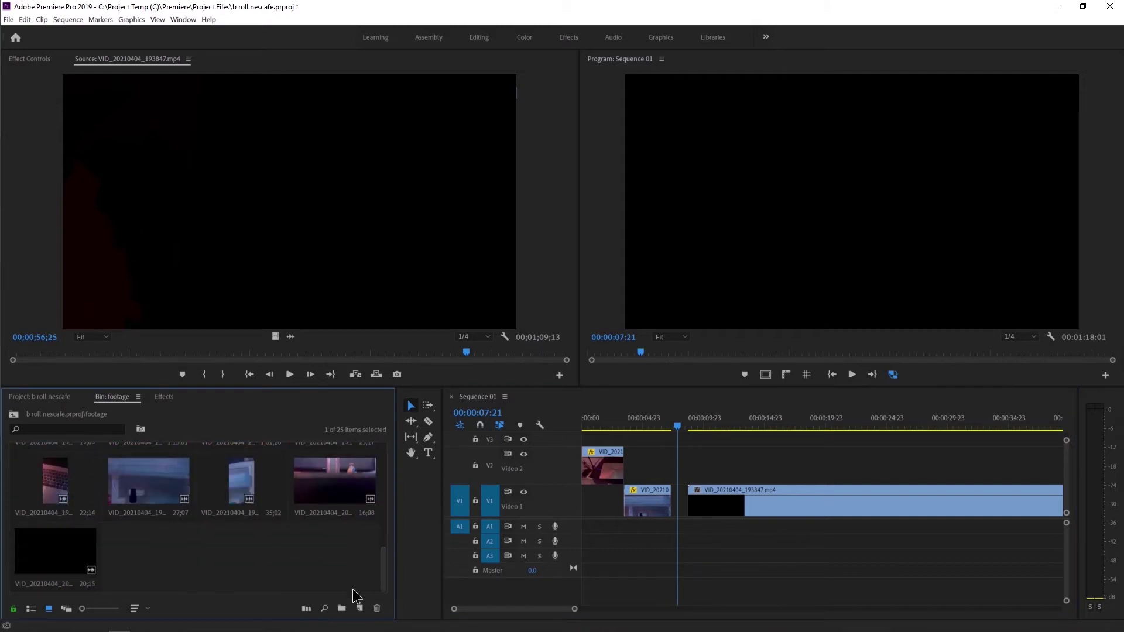
- Preview VID_20210404_200858.mp4 in Source, then select the newly added V1 clip
double_click(59, 553)
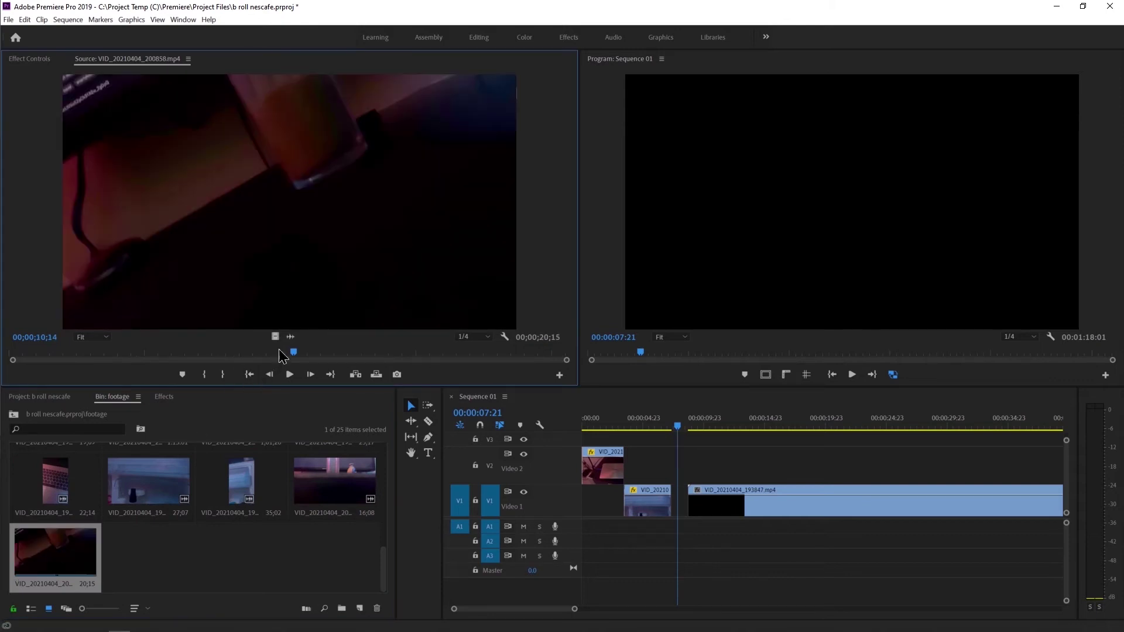
left_click_drag(280, 353, 307, 360)
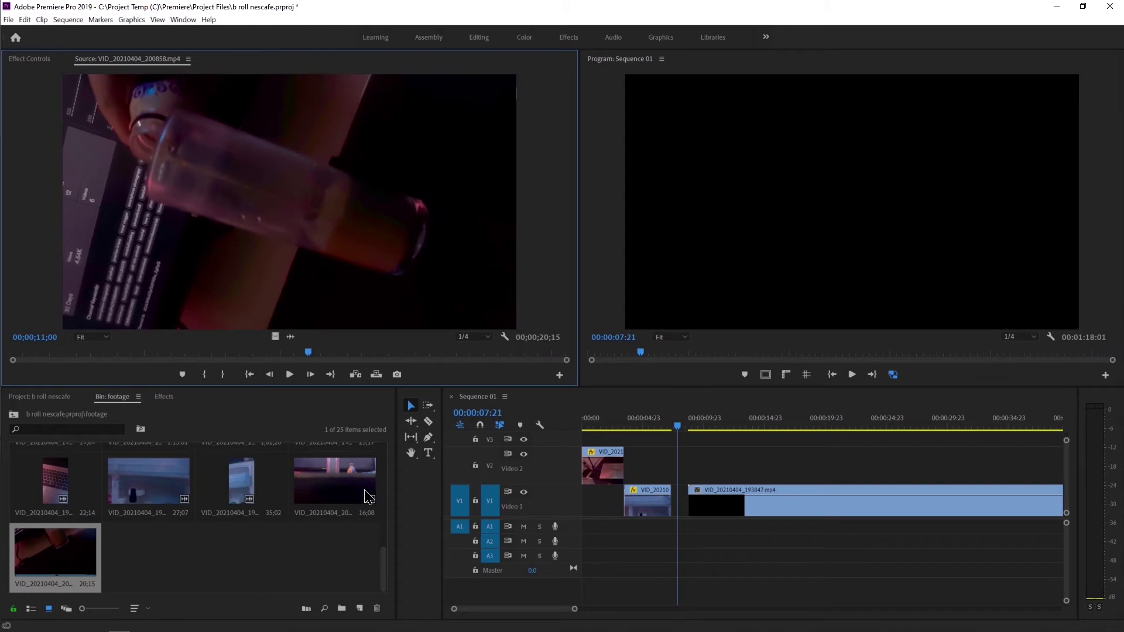
left_click_drag(678, 431, 767, 439)
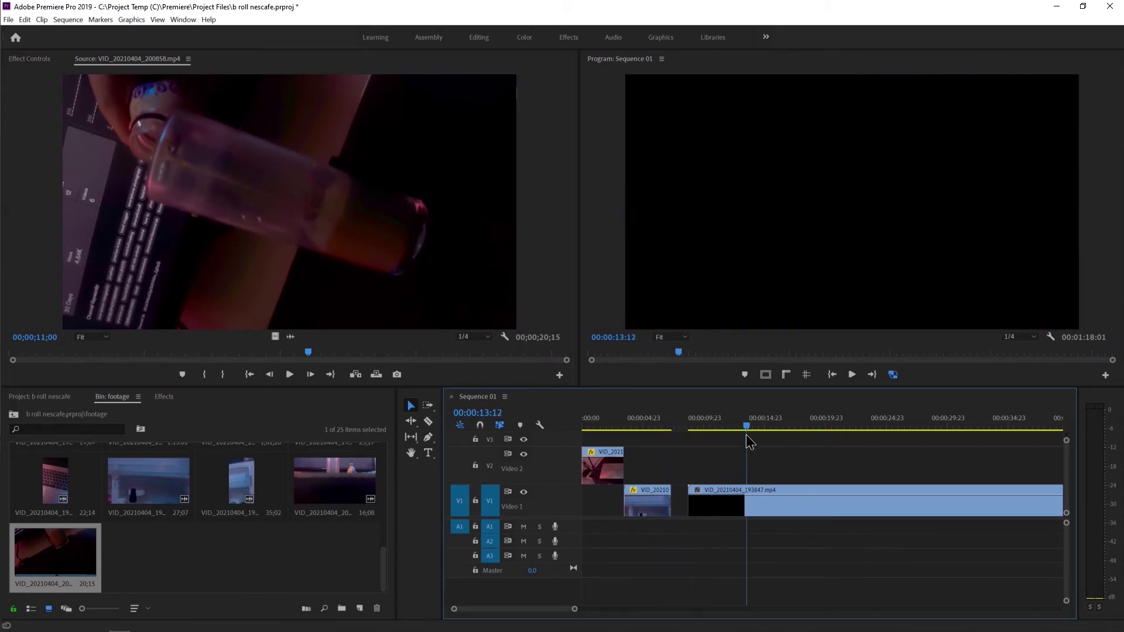
left_click(759, 501)
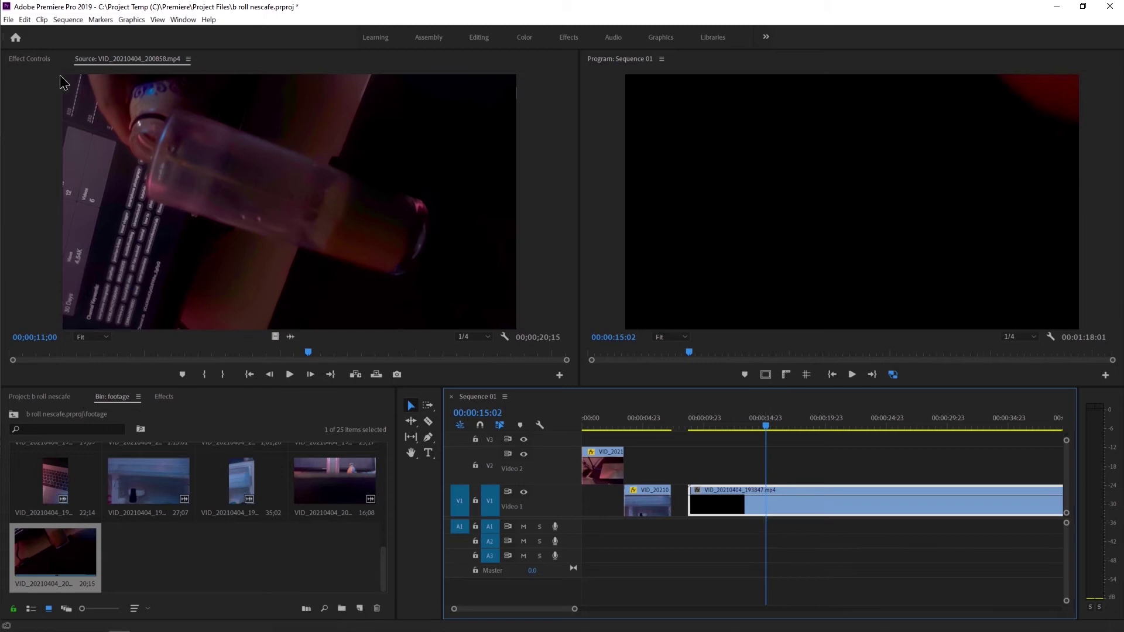
- Set the newly added V1 clip's scale to 50
left_click(9, 61)
left_click(195, 130)
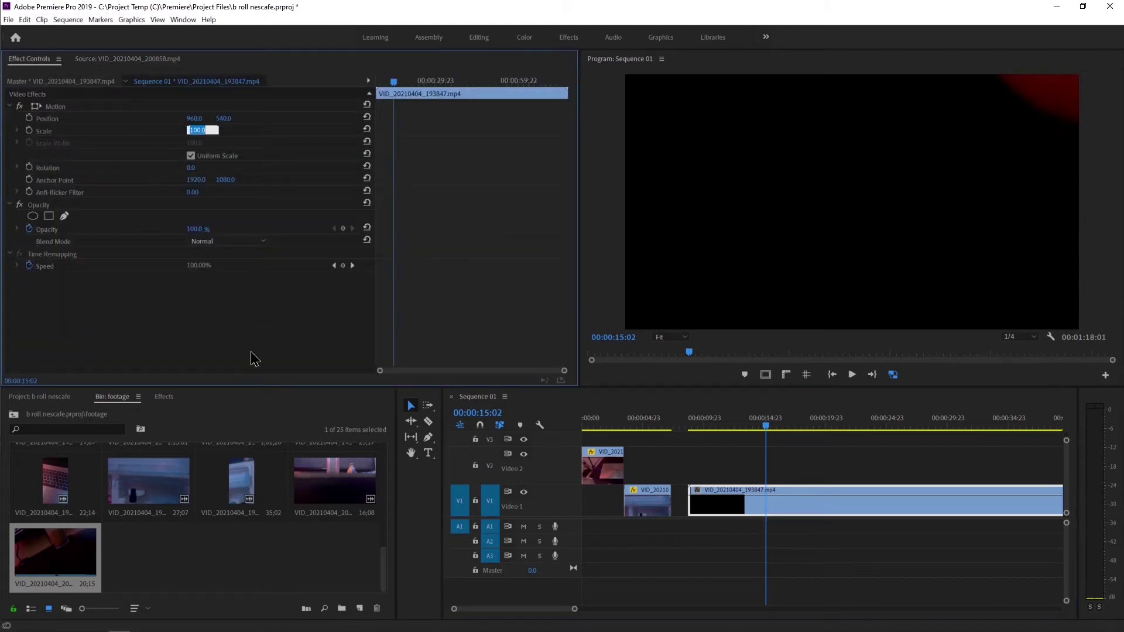
type("50")
key("Return")
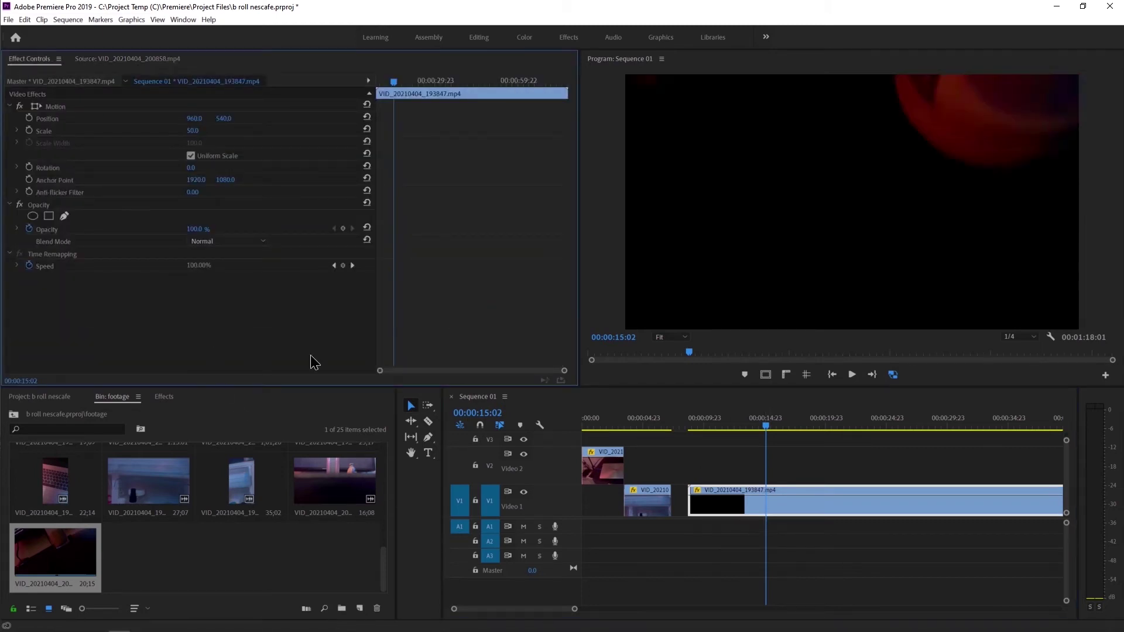
scroll(770, 486, "down", 3)
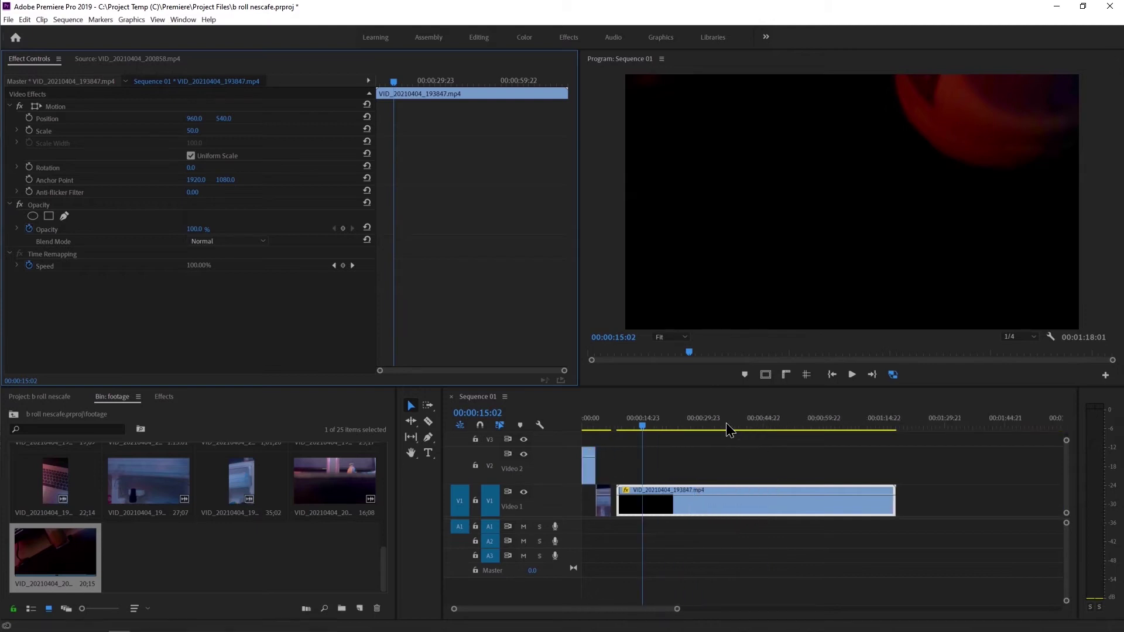
- Scrub to the clip's final seconds and ripple-trim away everything before the playhead with Q
left_click_drag(664, 430, 775, 436)
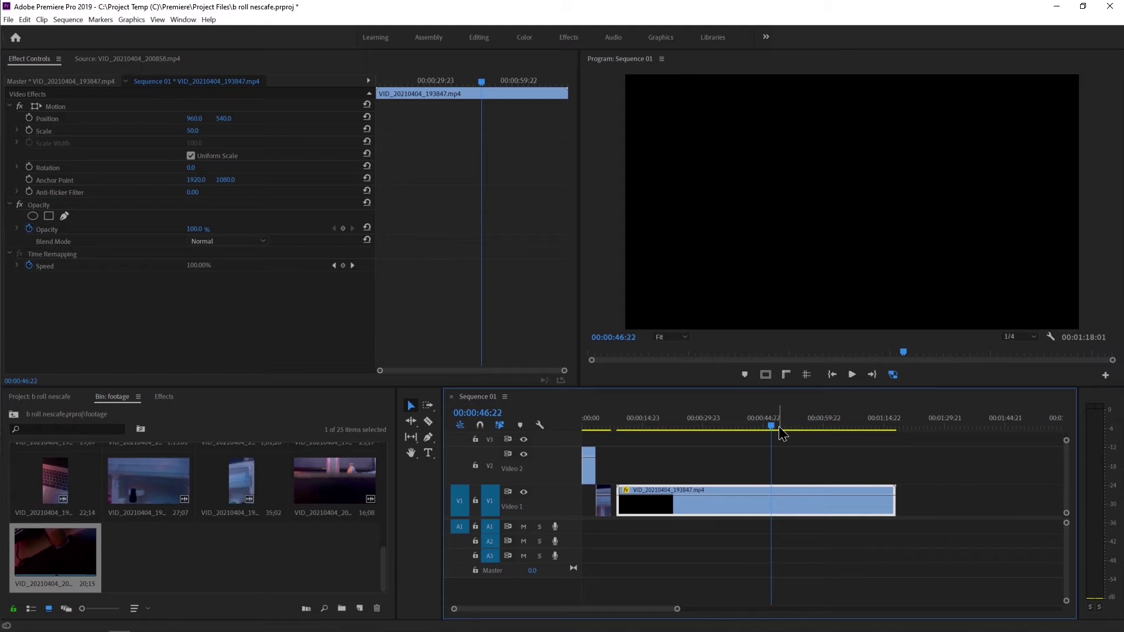
left_click_drag(773, 431, 849, 439)
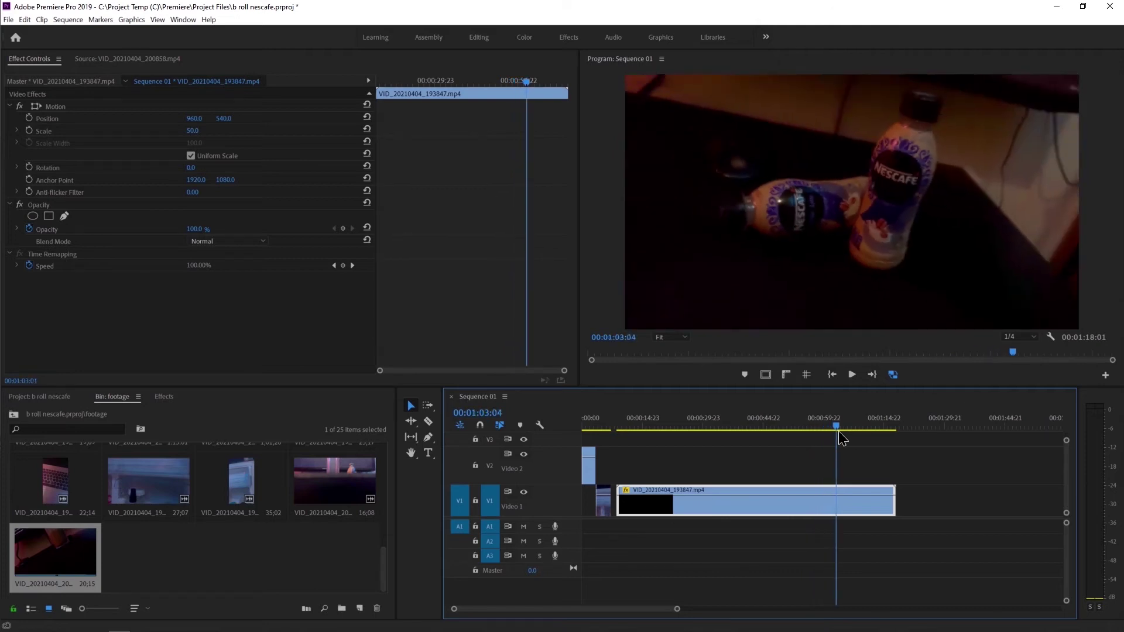
mouse_move(849, 439)
left_mouse_down()
mouse_move(882, 443)
mouse_move(874, 437)
left_mouse_up()
key("space")
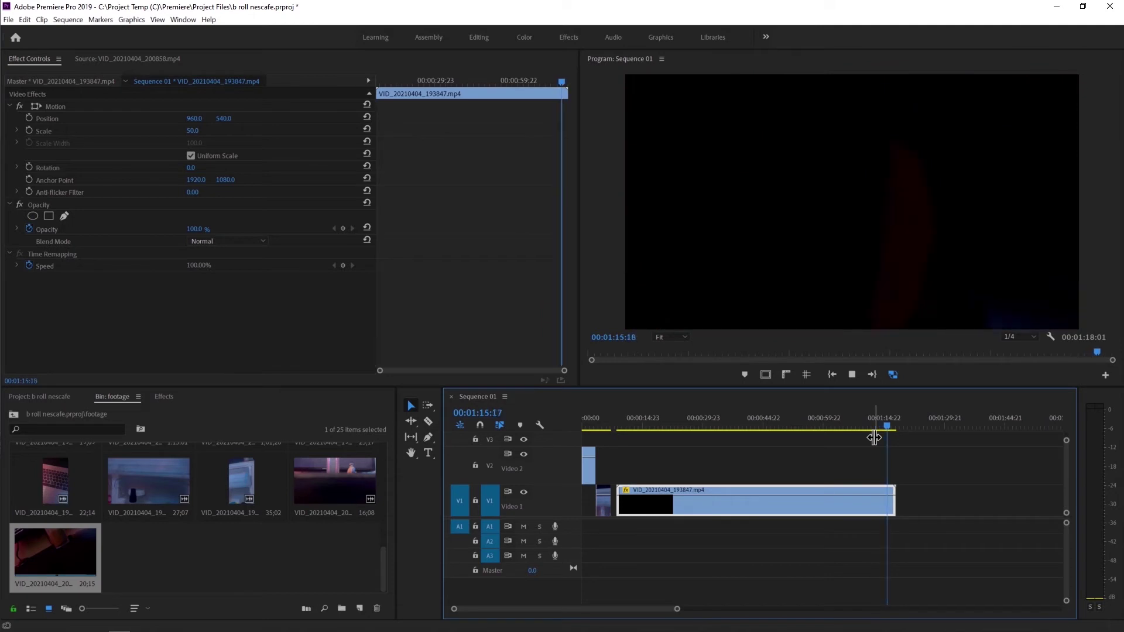
left_click(867, 427)
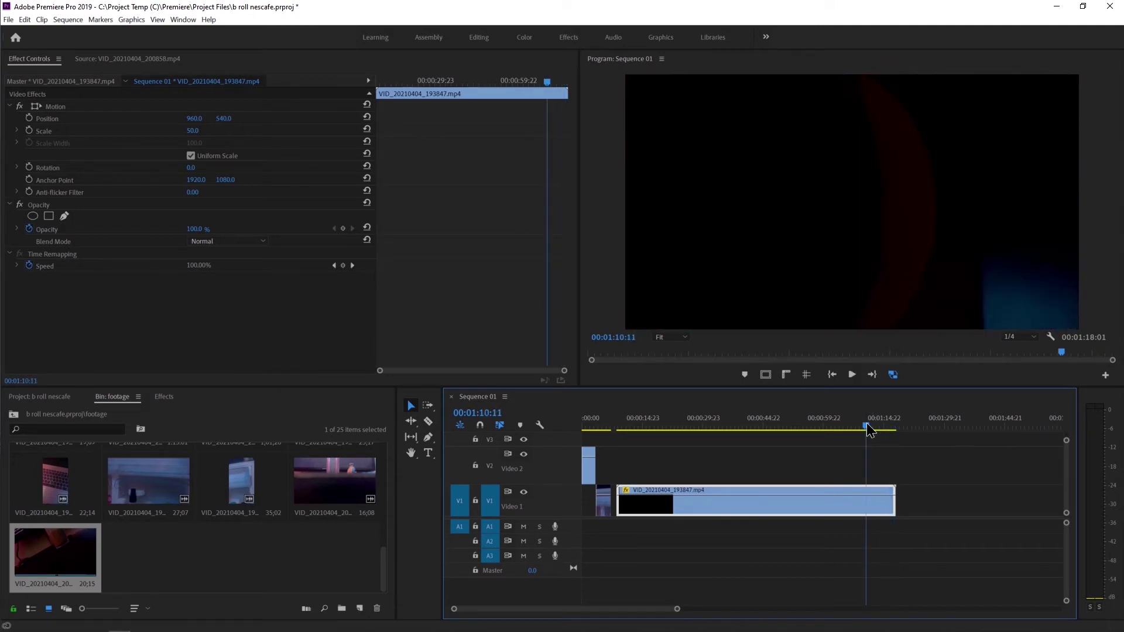
key("space")
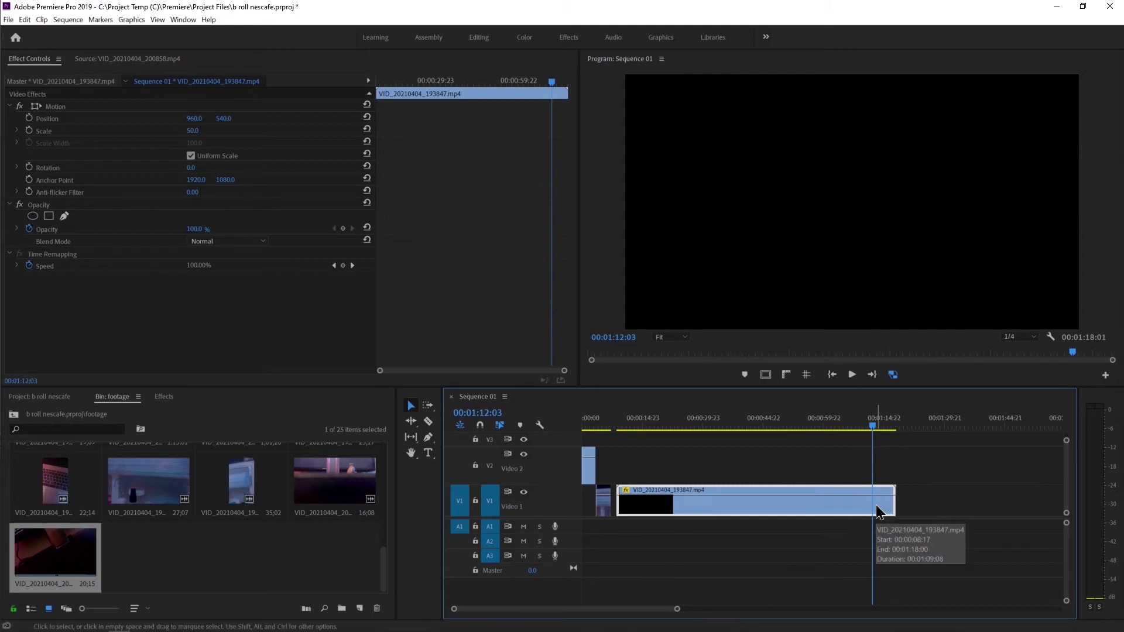
key("q")
key("space")
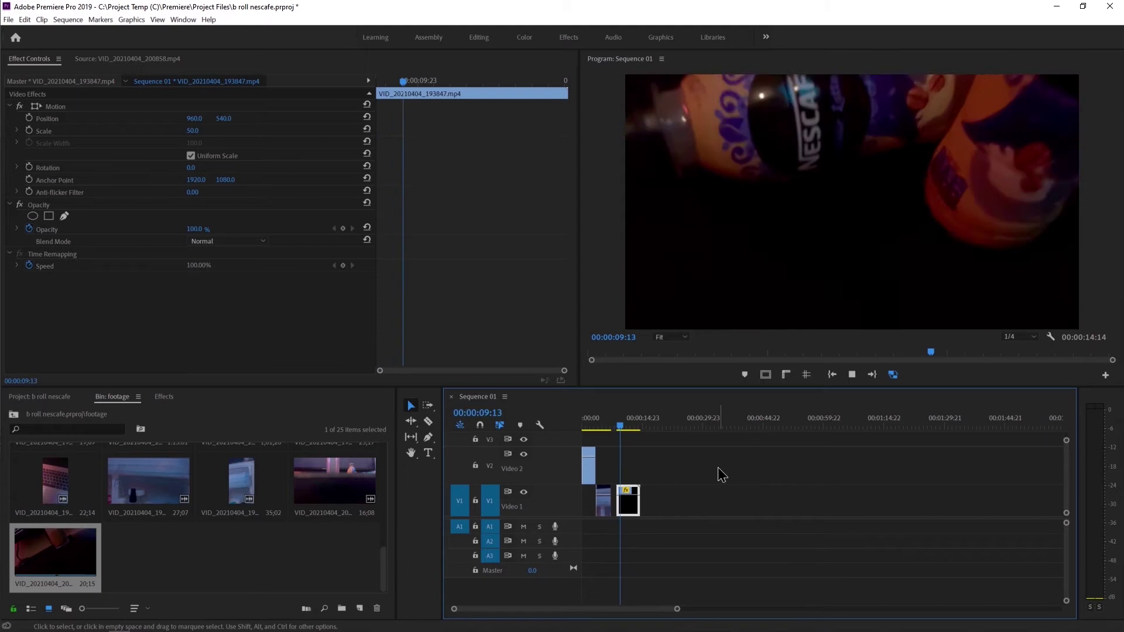
- Step the playhead to 00:00:12:00 and ripple-trim the V1 clip's end there with W
key("space")
key("space")
key("space")
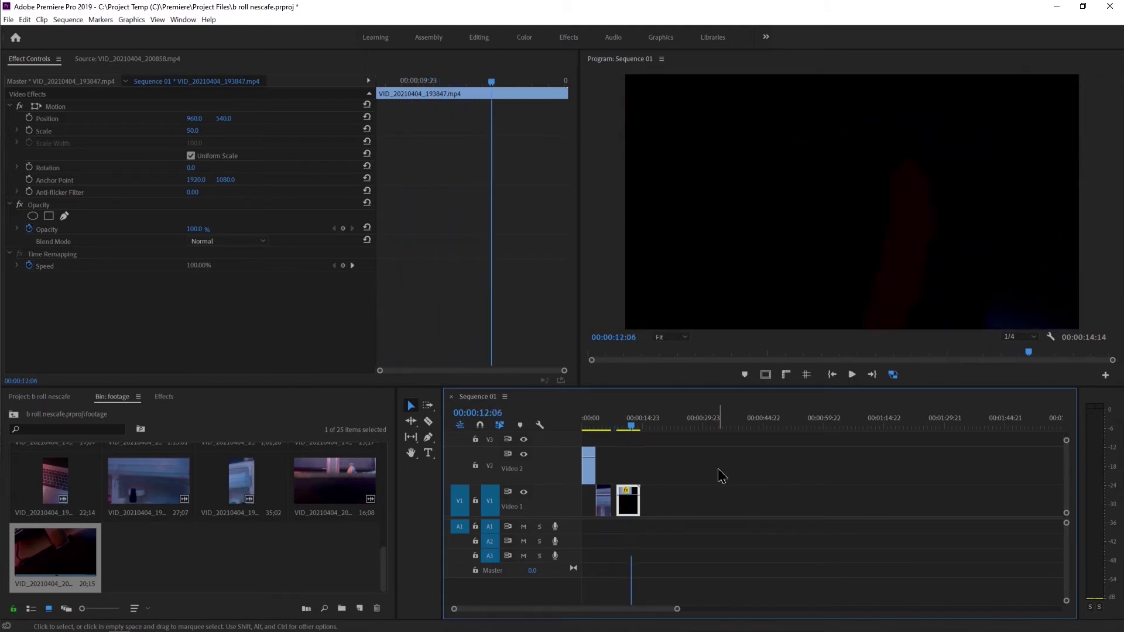
key("Left")
key("Left")
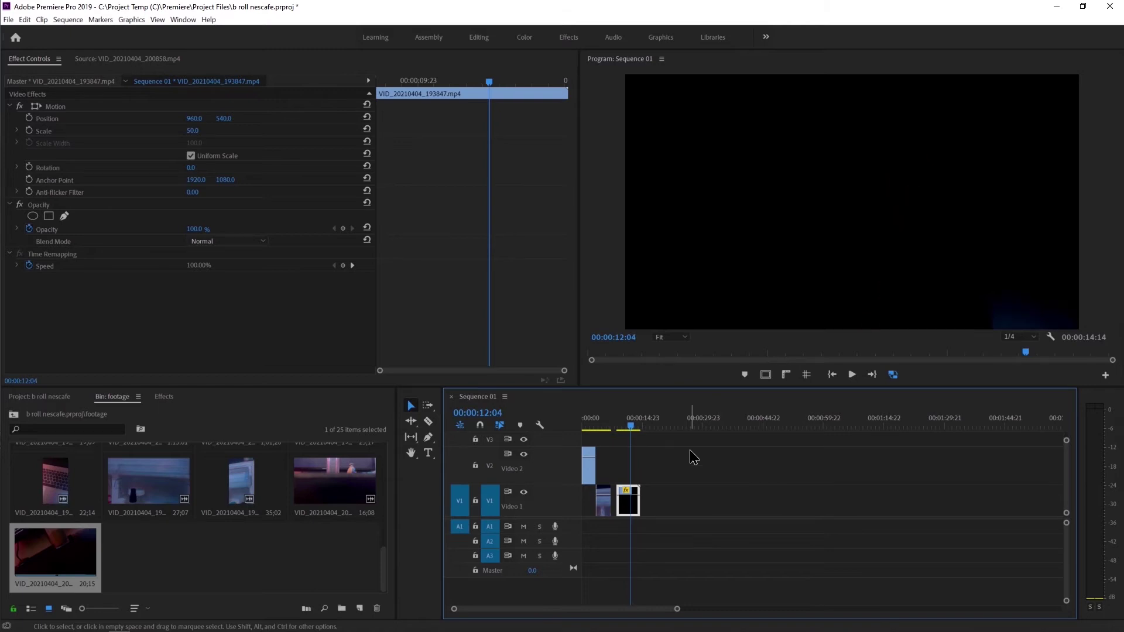
key("Left")
key("Left")
key("Left")
key("Left")
key("Left")
key("Left")
key("Left")
key("Left")
key("Left")
key("Left")
key("Left")
key("Left")
key("Right")
key("Right")
key("Right")
key("Right")
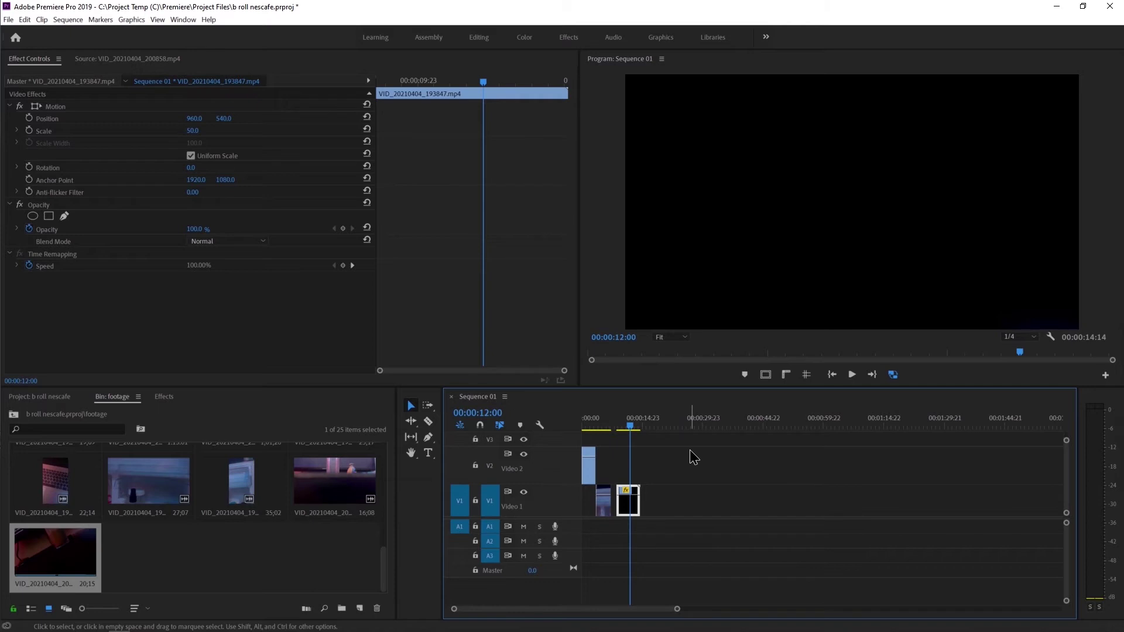
key("w")
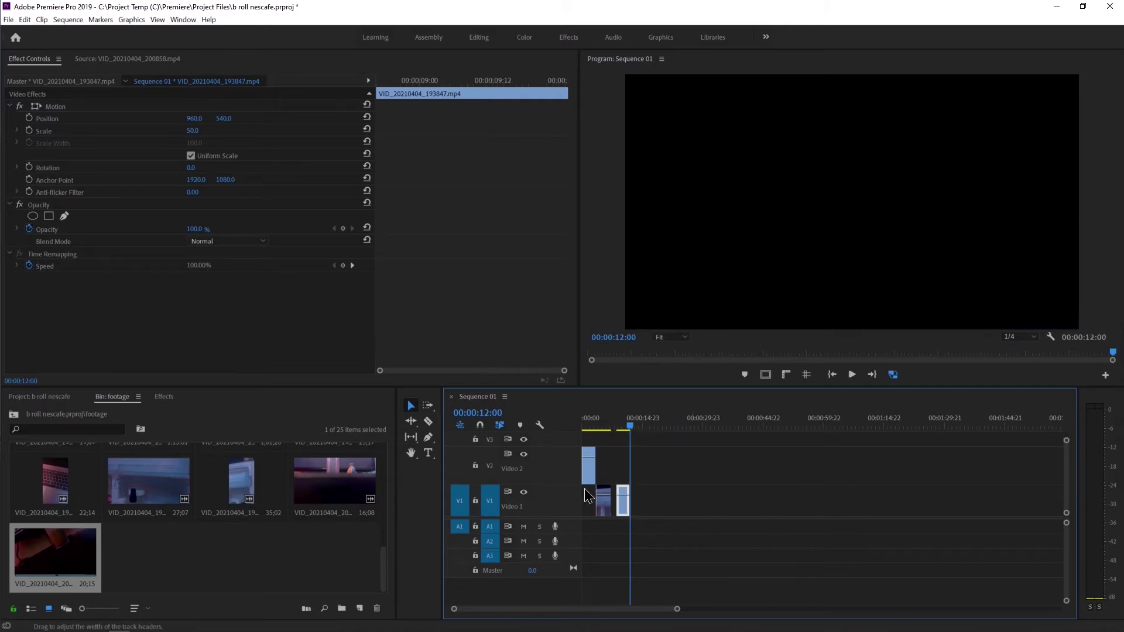
- Play back the 12-second sequence, zoom the timeline out, and load the 20;15 clip
key("space")
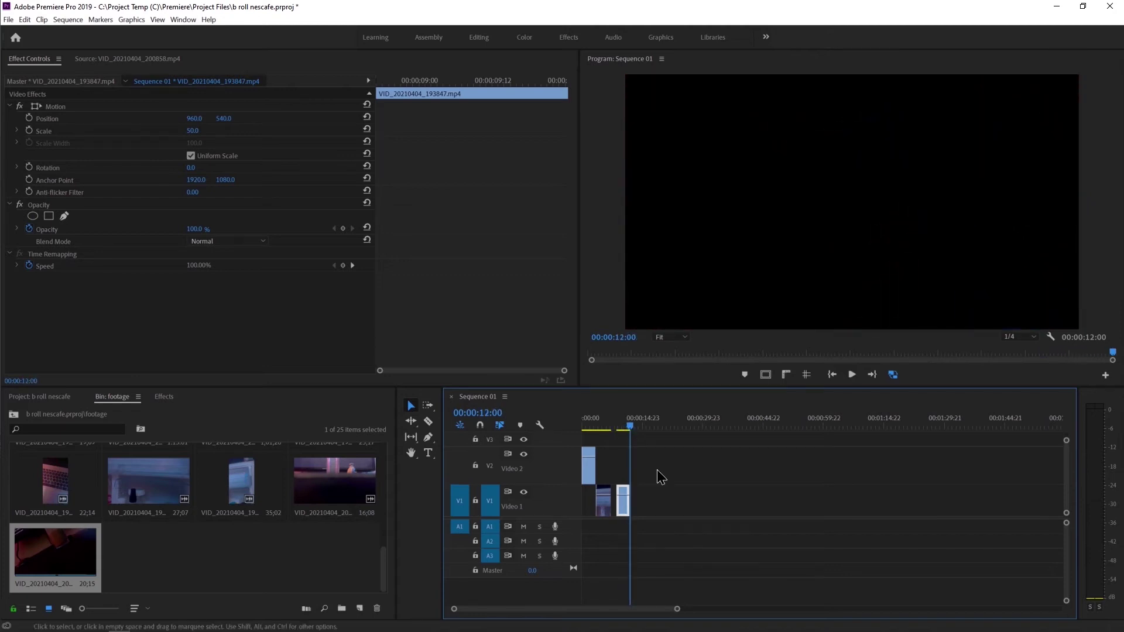
key("minus")
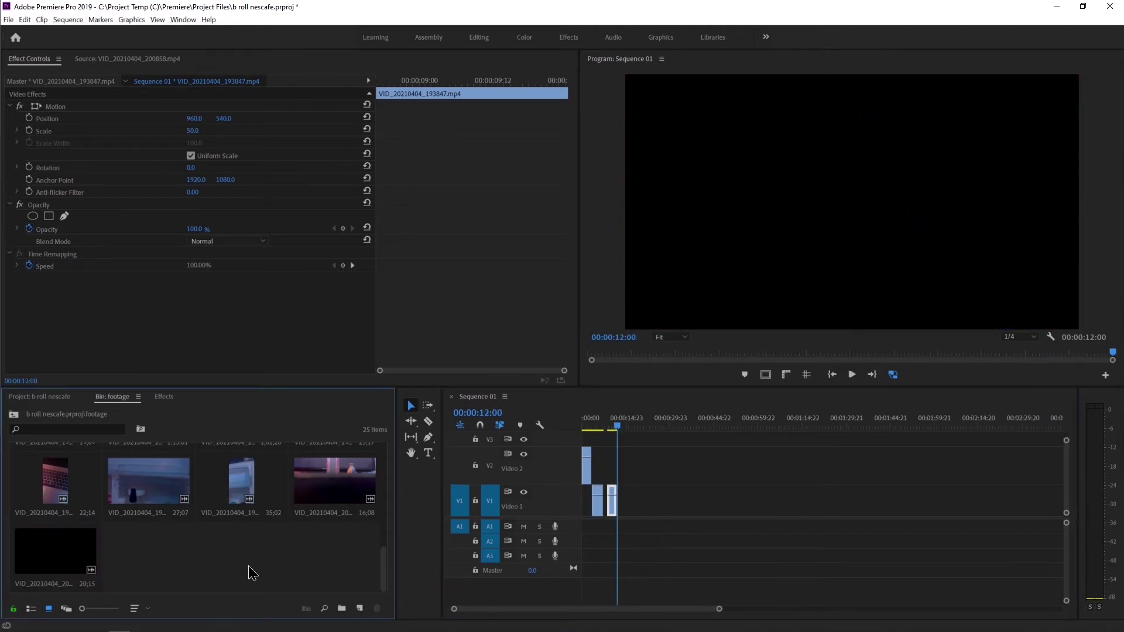
double_click(62, 553)
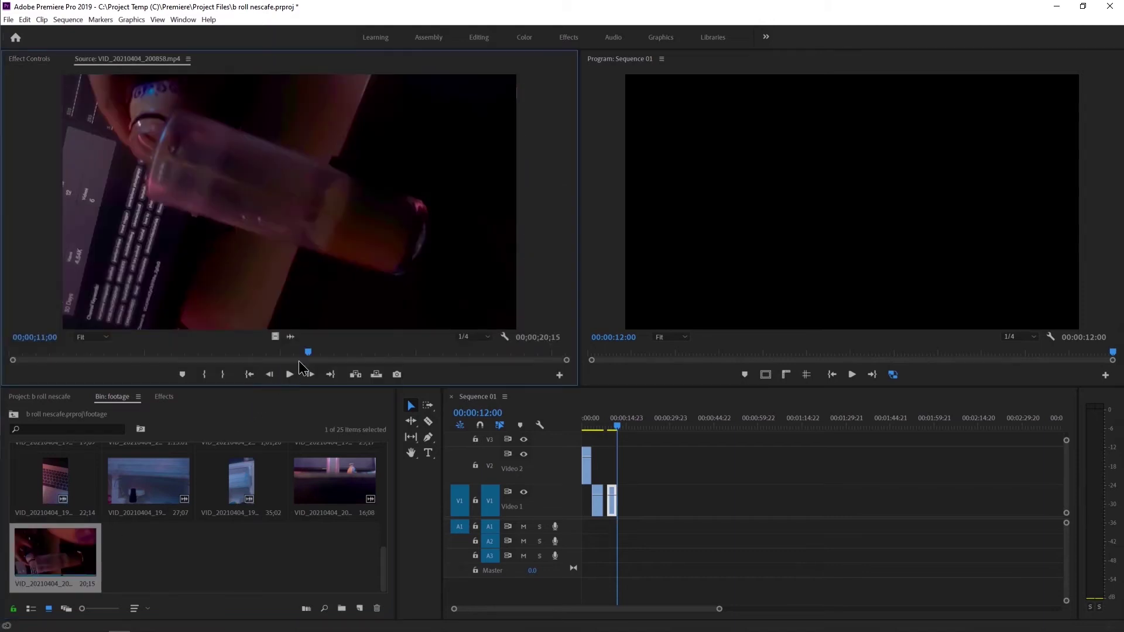
- Preview the 20;15 clip and place it on Video 1 after a gap
key("space")
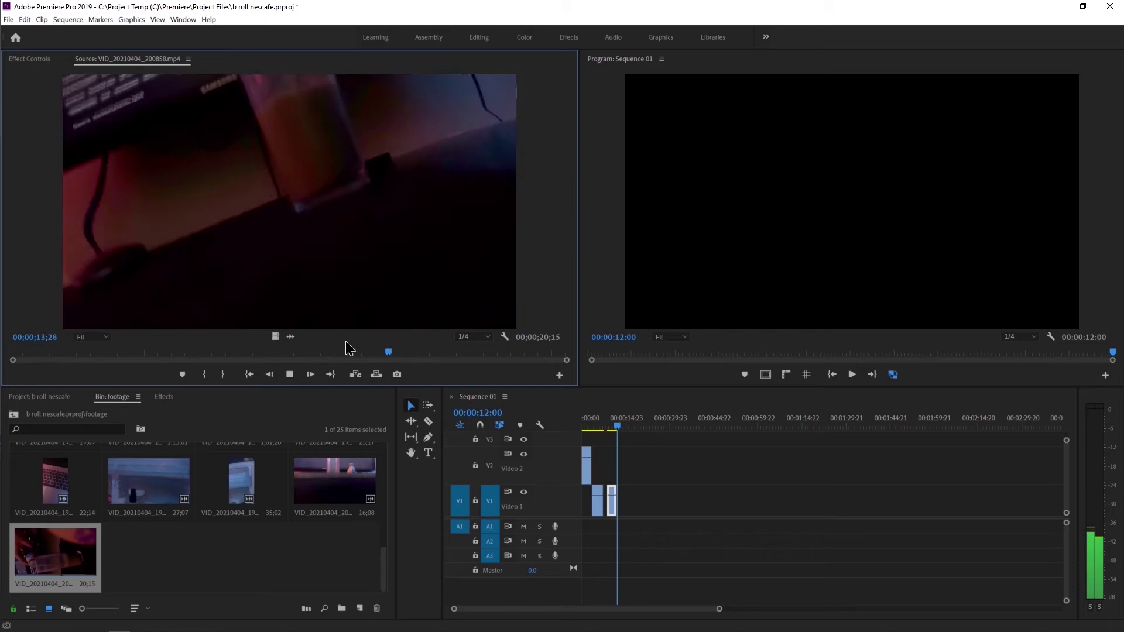
key("space")
left_click_drag(571, 385, 649, 496)
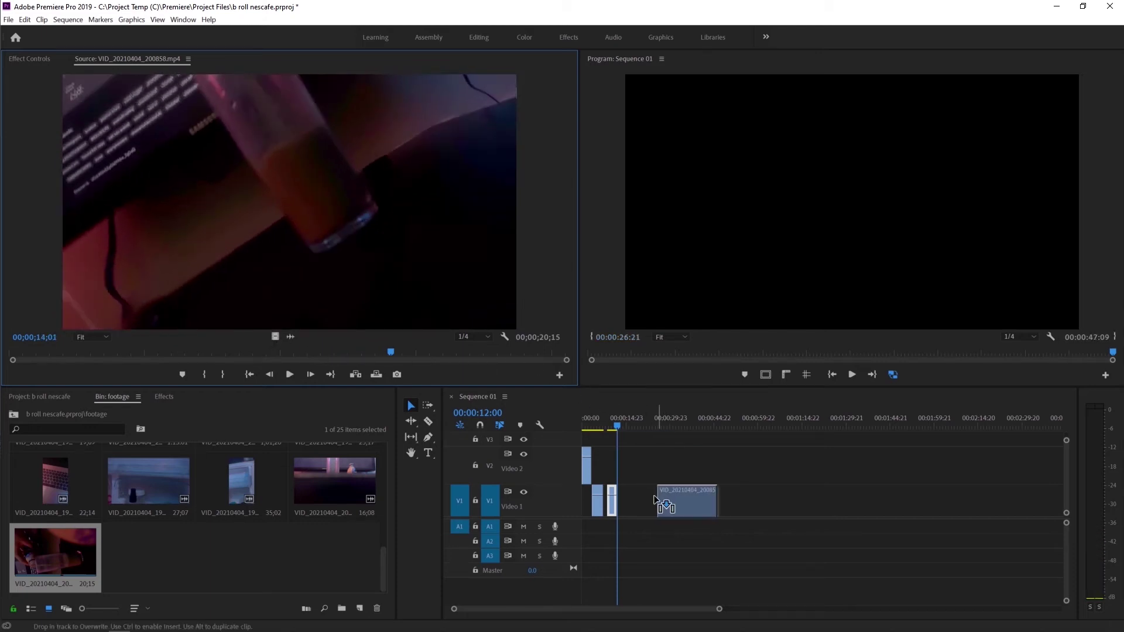
left_click(324, 547)
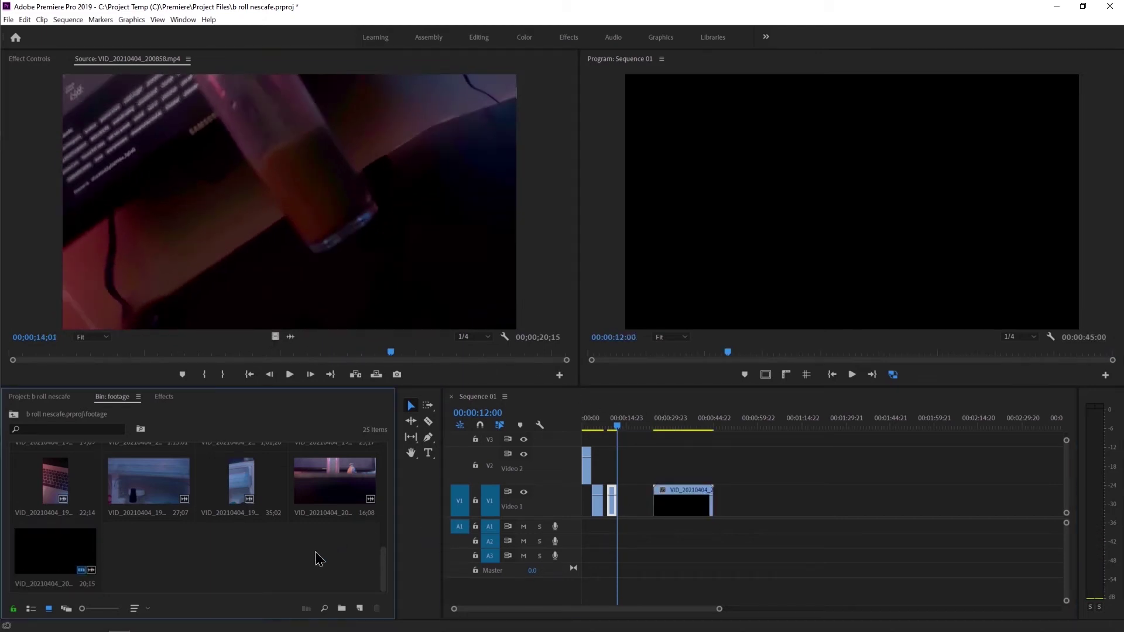
- Compare the 16;08 and 20;15 clips in the Source monitor, playing 20;15 from about 7 seconds
double_click(325, 494)
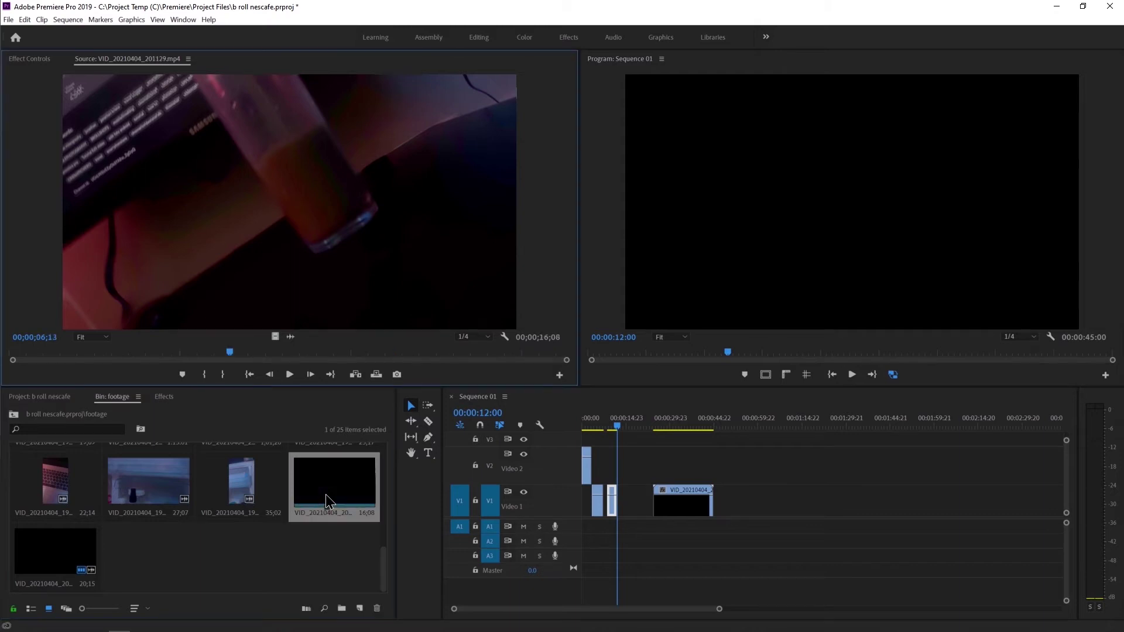
key("space")
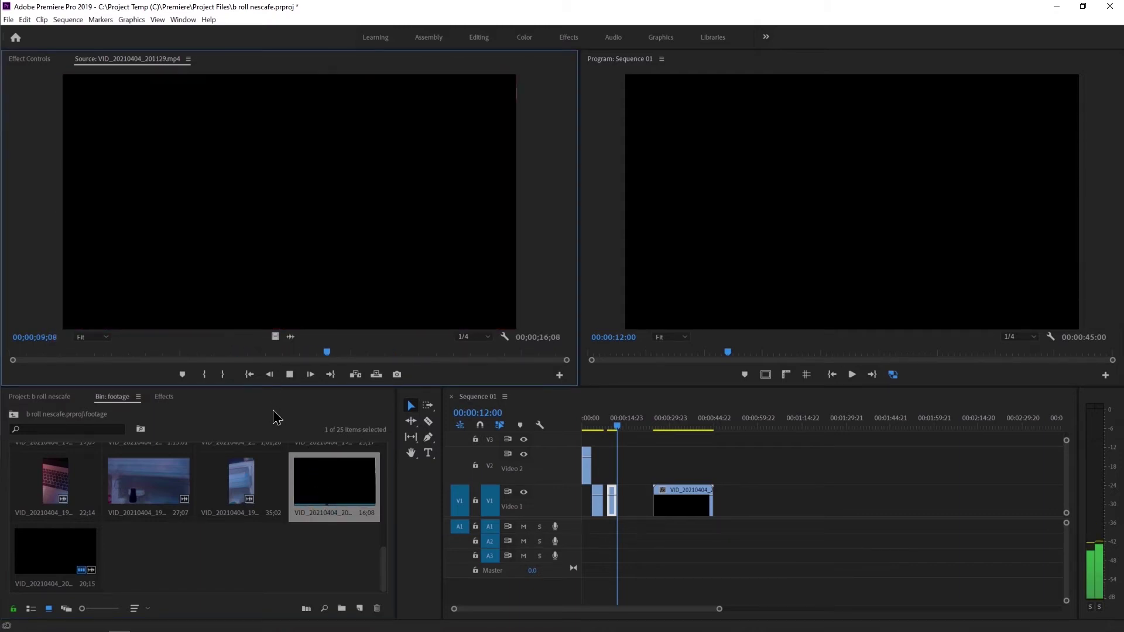
key("space")
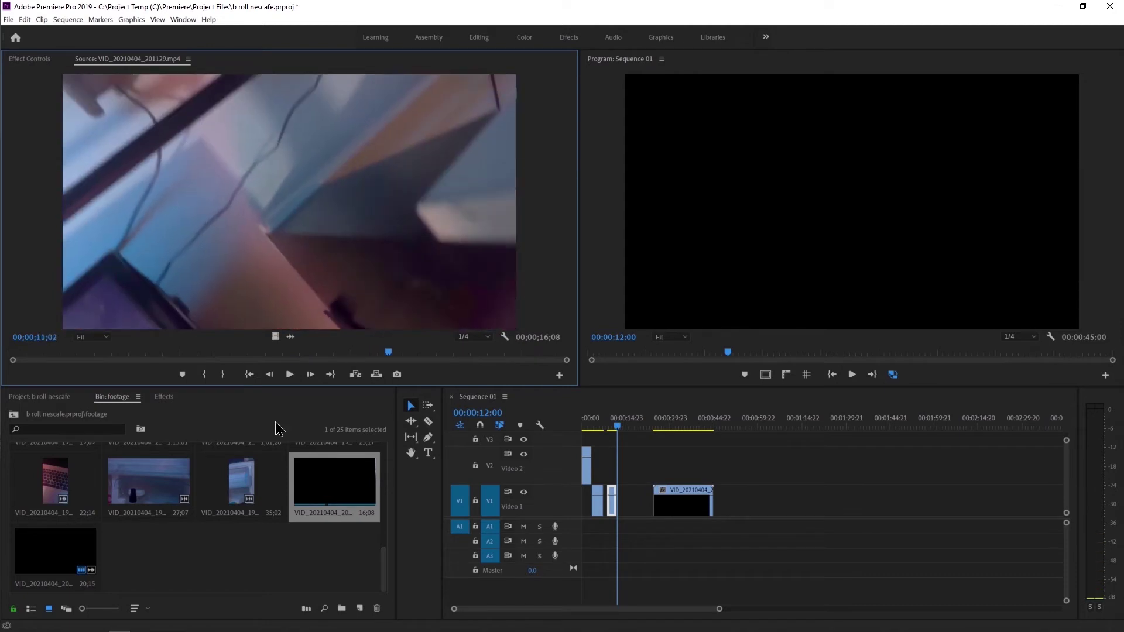
double_click(87, 556)
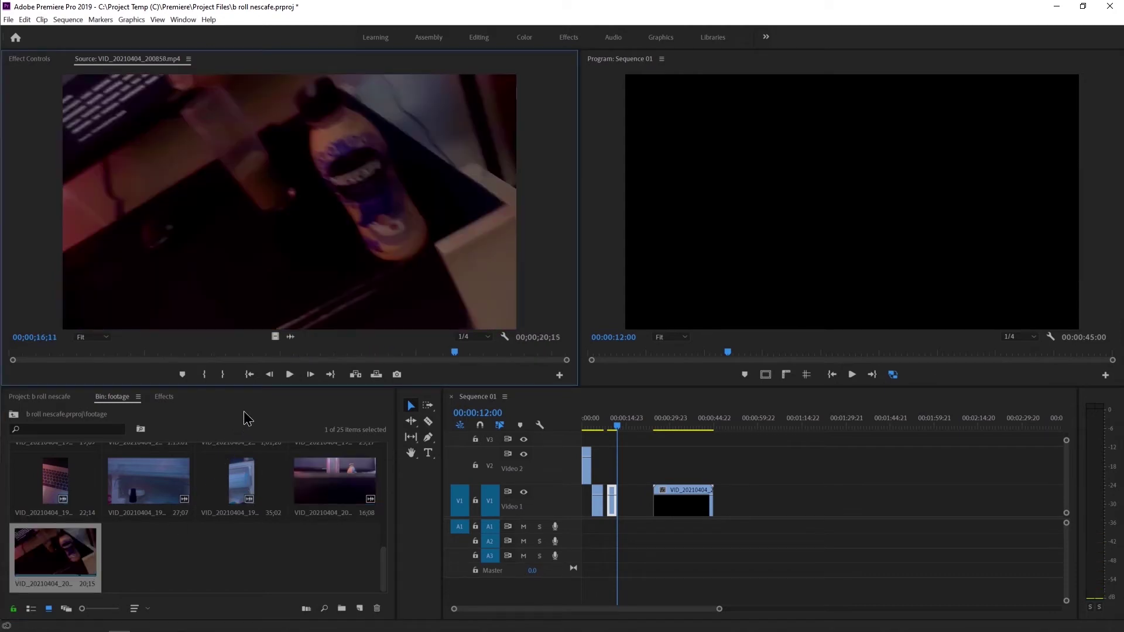
left_click(221, 353)
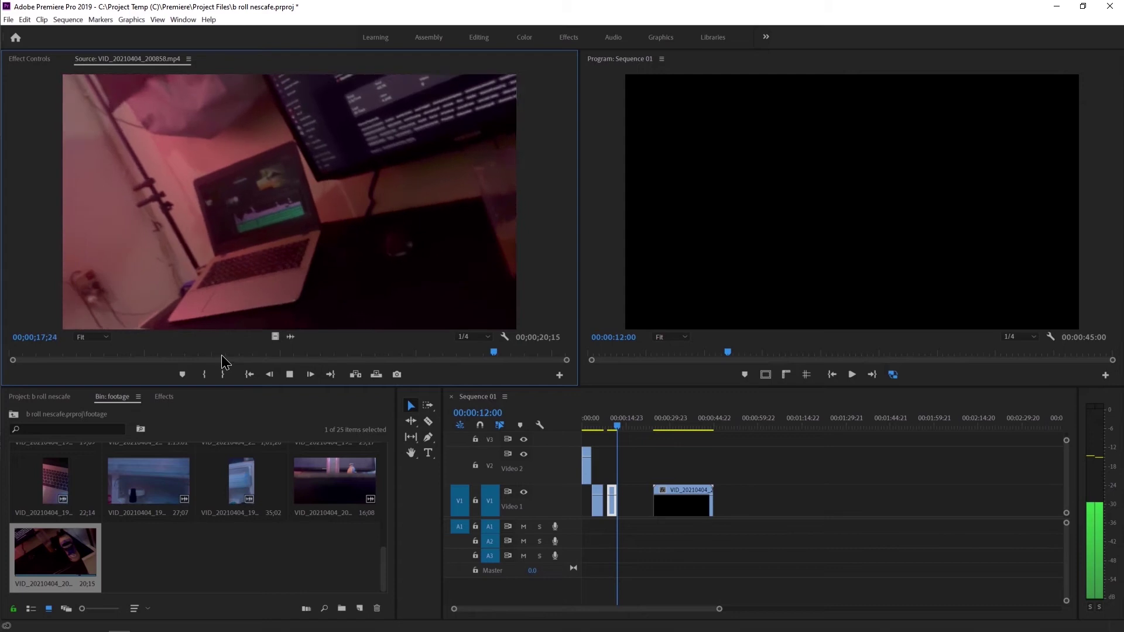
key("space")
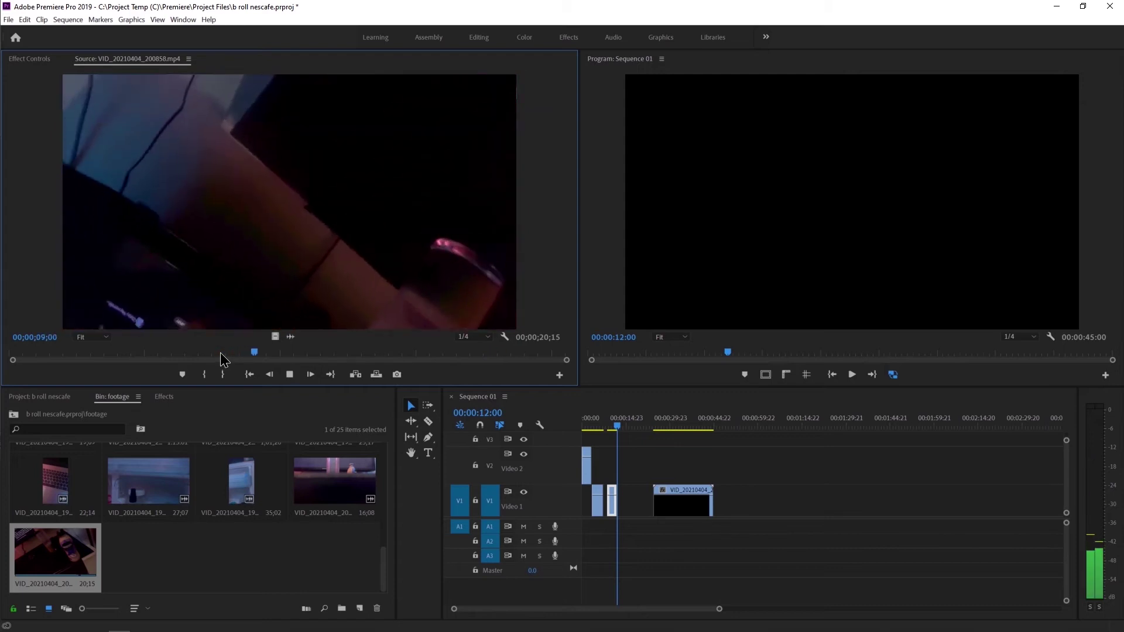
key("space")
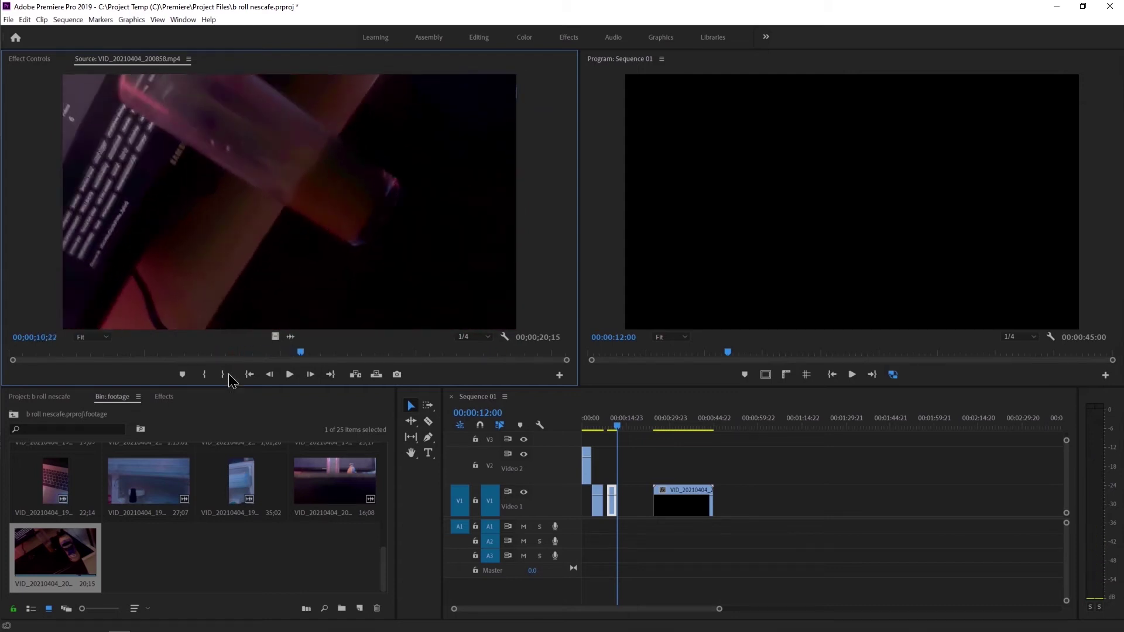
double_click(297, 492)
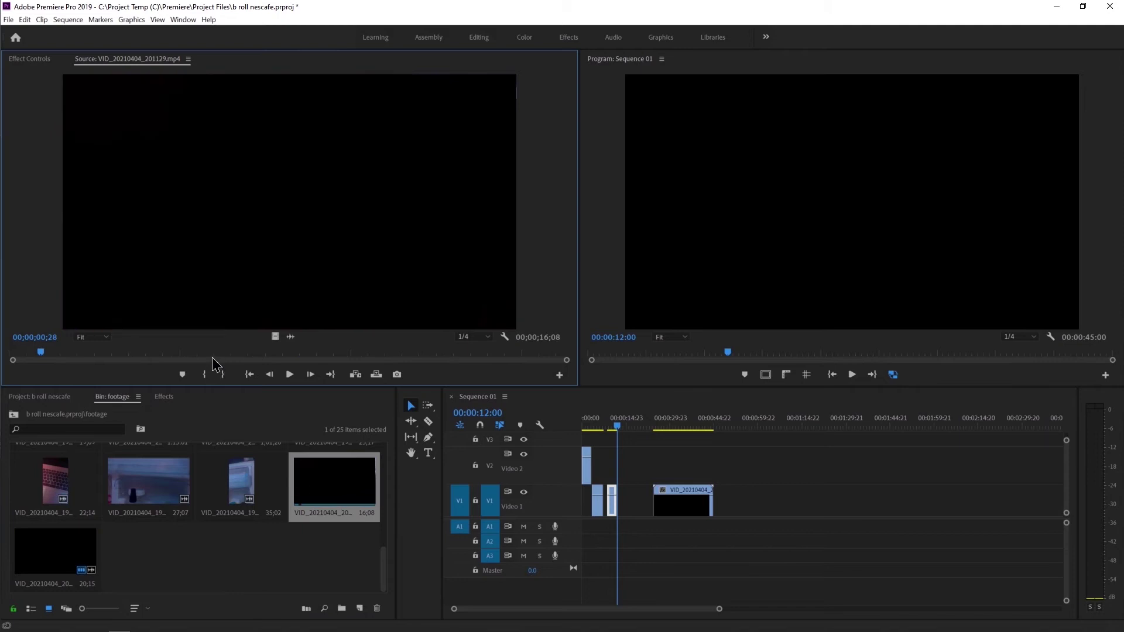
scroll(253, 519, "up", 2)
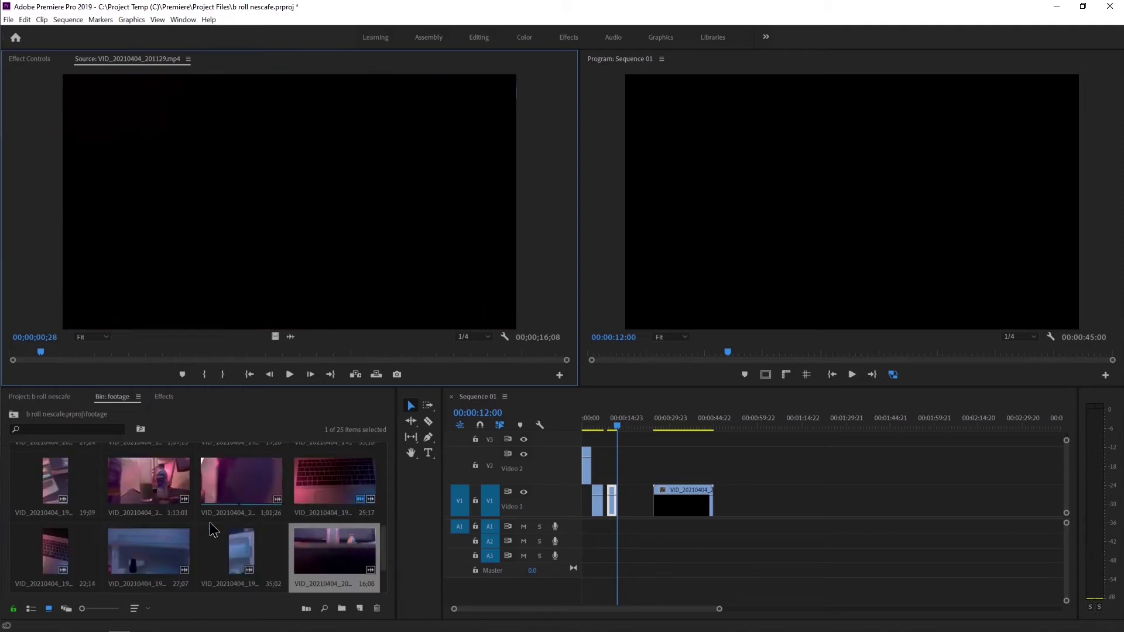
scroll(164, 500, "up", 2)
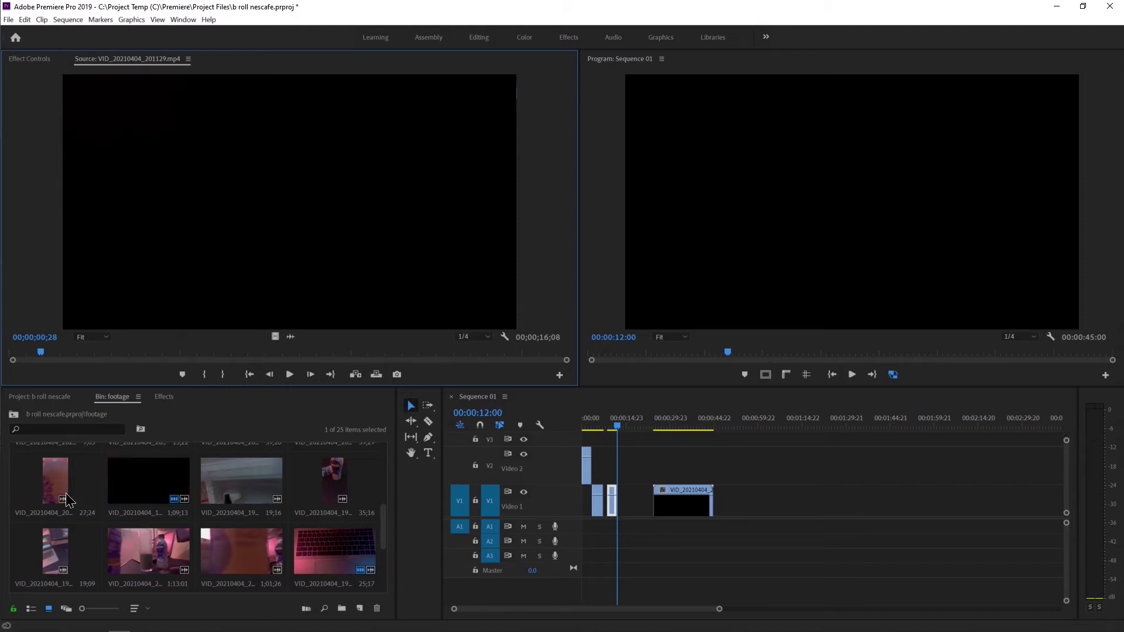
scroll(163, 496, "up", 2)
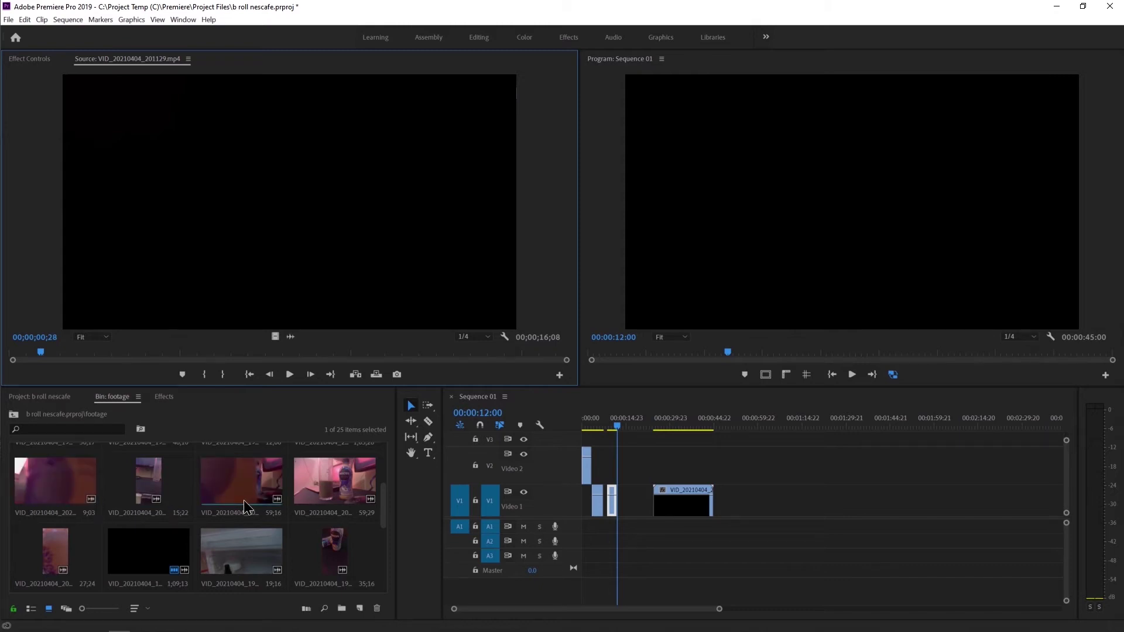
scroll(338, 502, "up", 4)
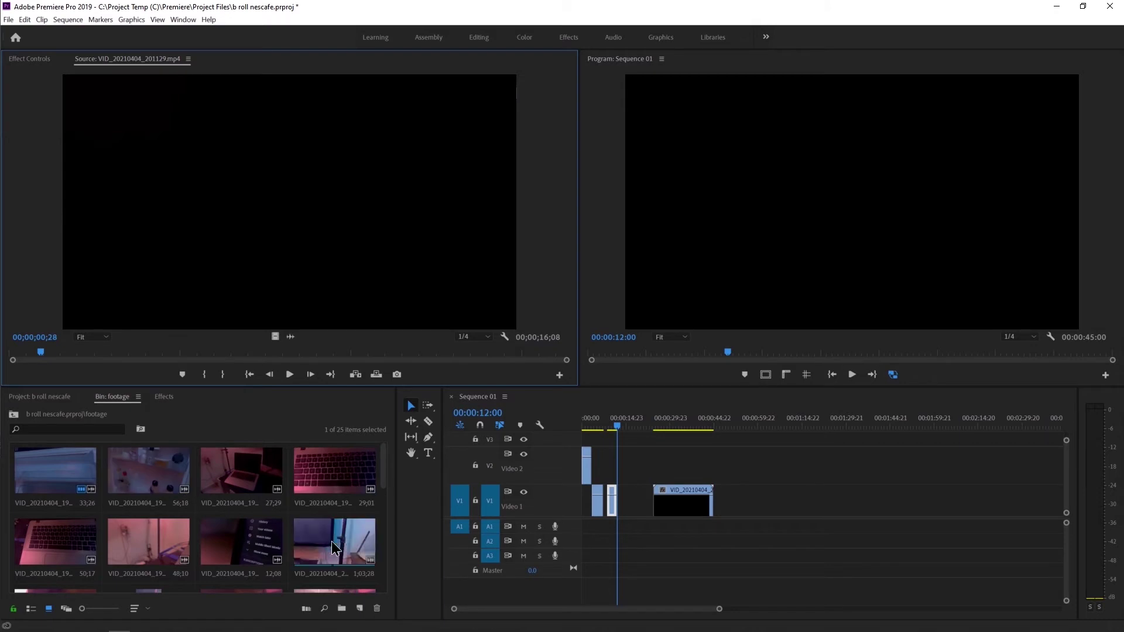
scroll(149, 550, "down", 3)
scroll(151, 548, "down", 2)
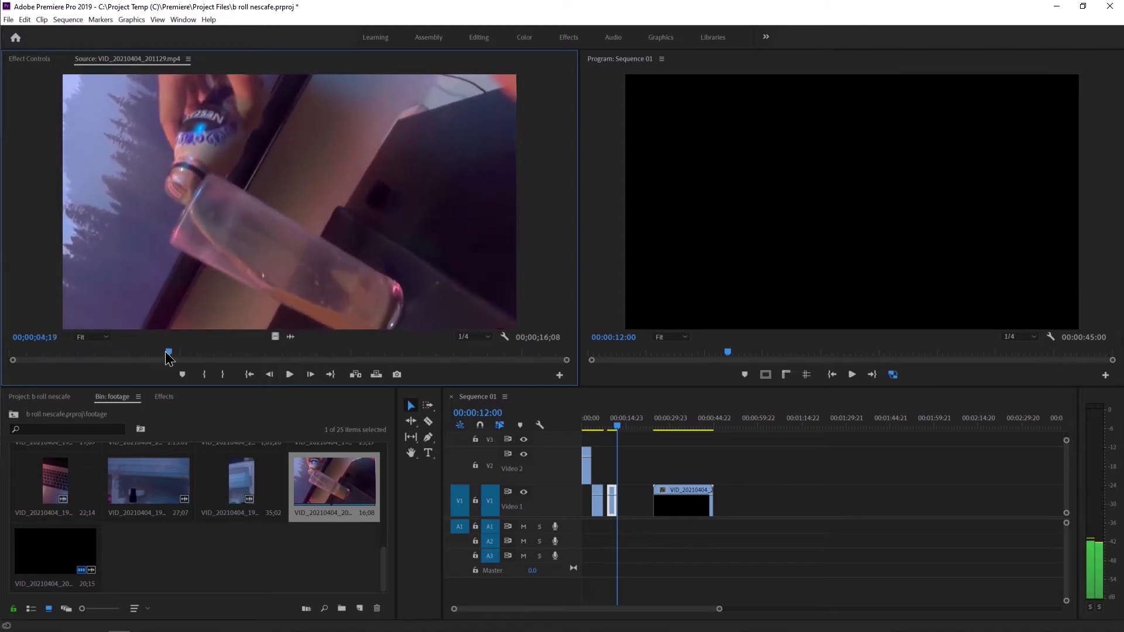
left_click(186, 353)
- Find the bottle shot about 4 seconds into the source clip and place it further along V1
left_click_drag(187, 353, 123, 355)
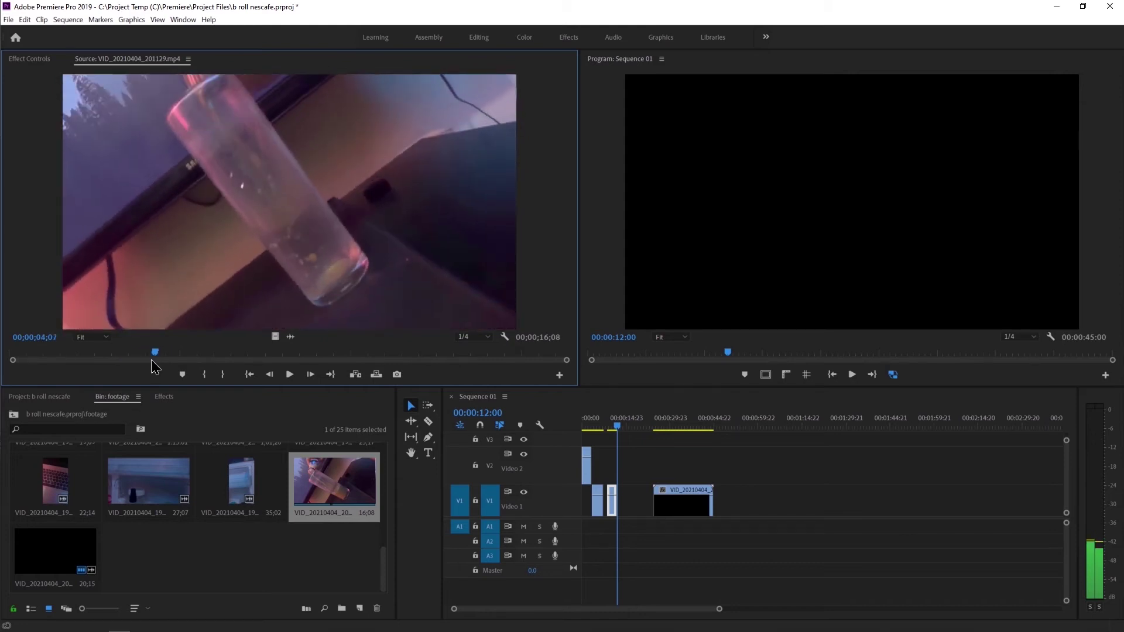
left_click_drag(123, 355, 186, 367)
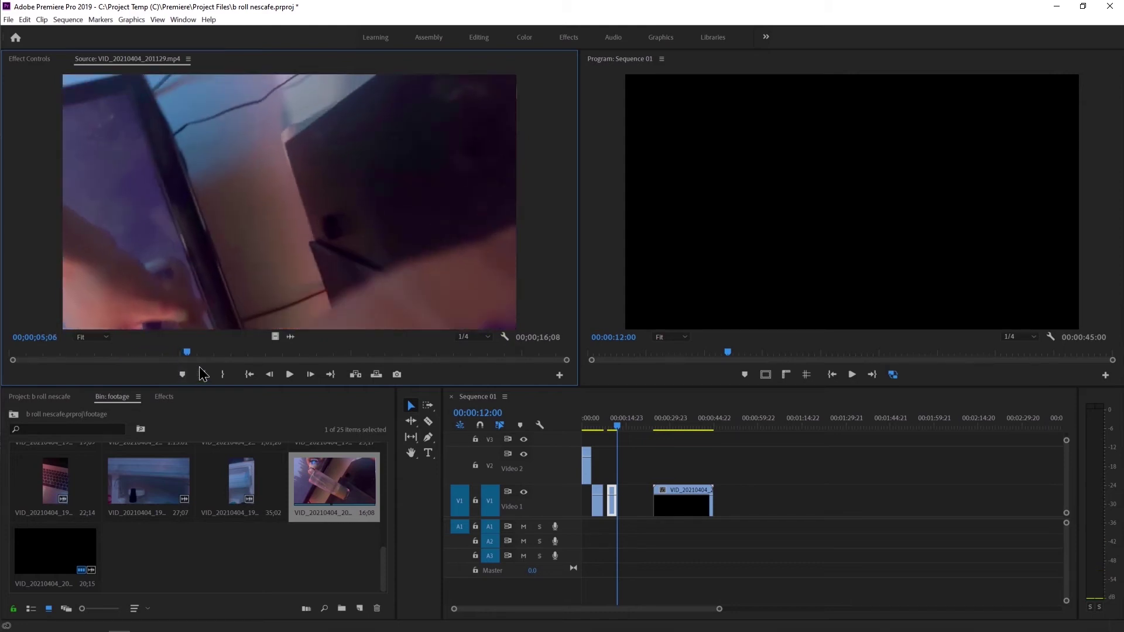
left_click_drag(592, 440, 758, 500)
- Scale the middle V1 clip to 50 and scrub through it to check
left_click(679, 427)
left_click_drag(679, 427, 685, 427)
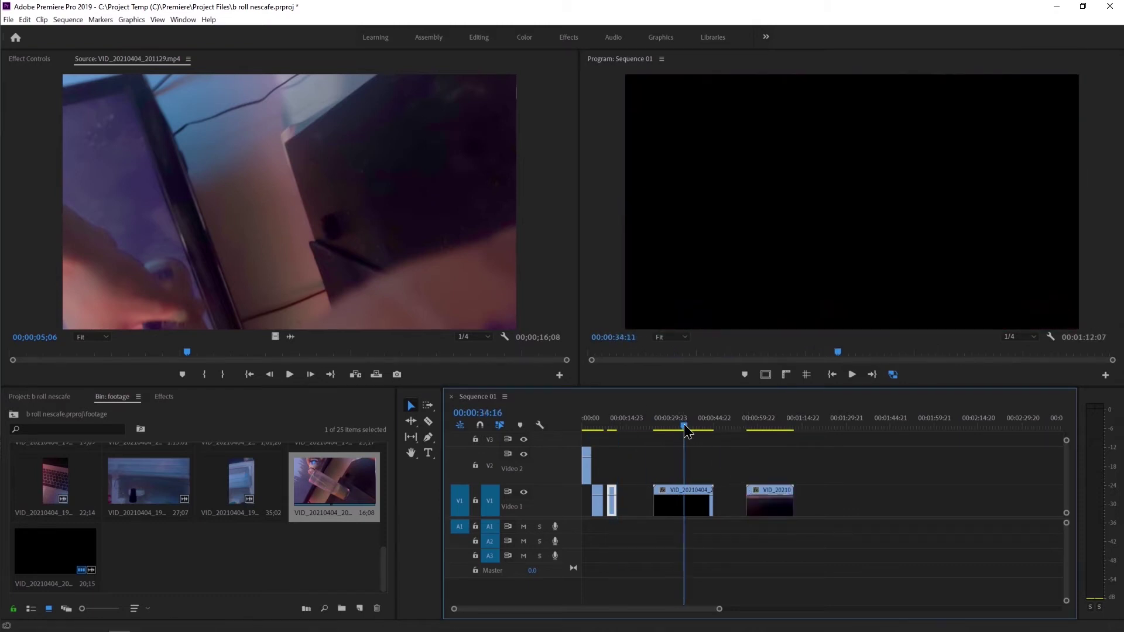
left_click(26, 58)
type("50")
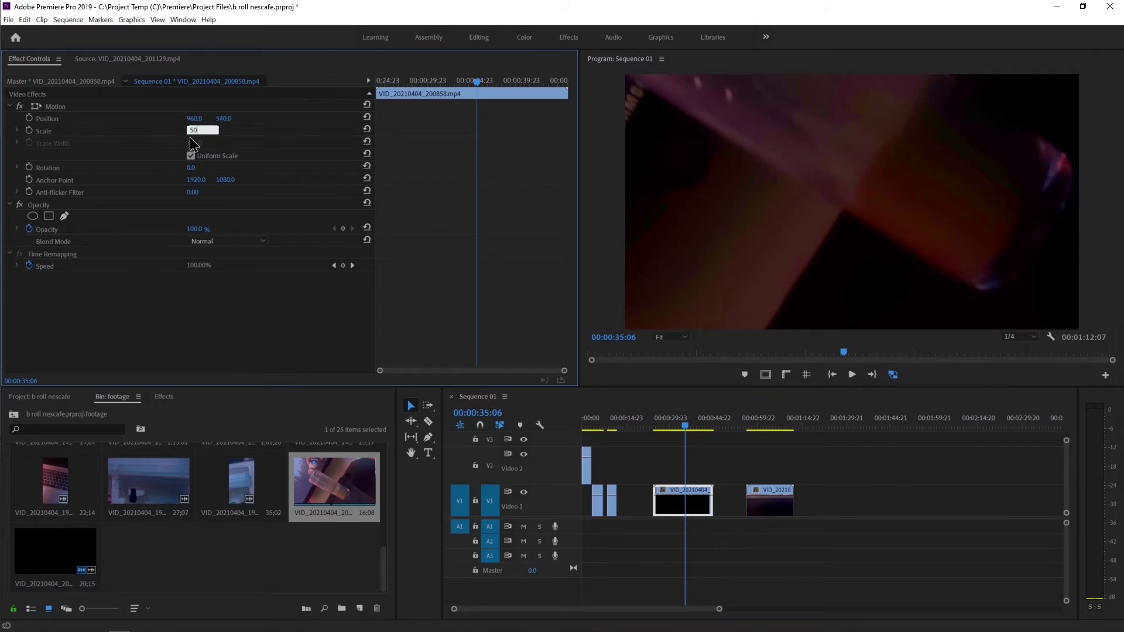
key("Return")
left_click_drag(685, 427, 685, 433)
- Delete the black clip, slide the later clip left, and scale it to 50
key("Delete")
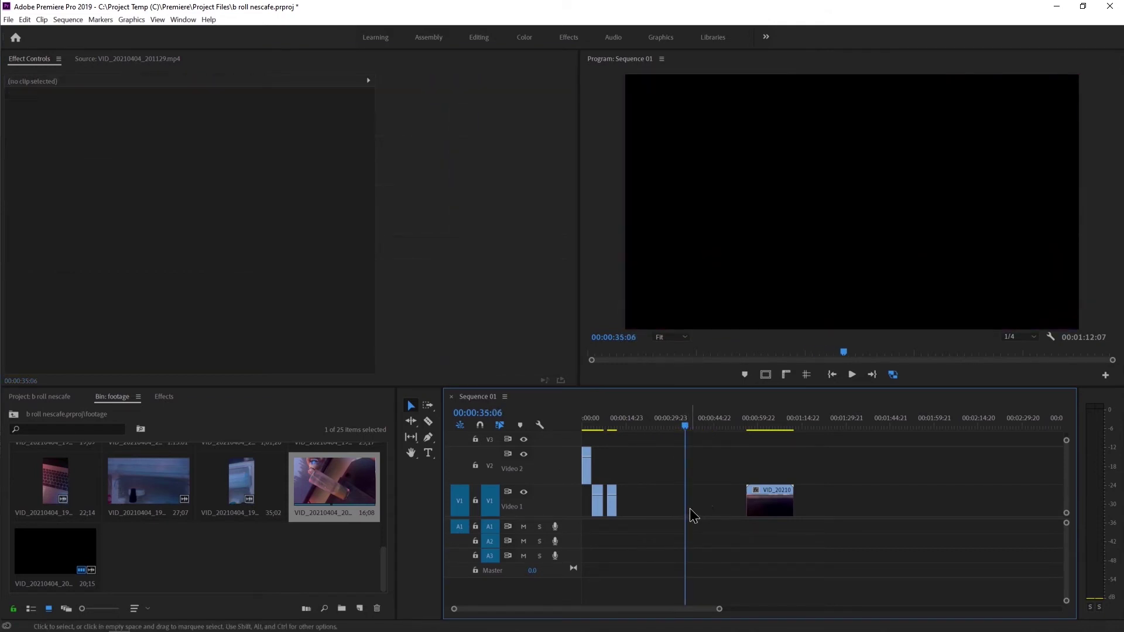
left_click_drag(754, 500, 646, 501)
left_click(190, 130)
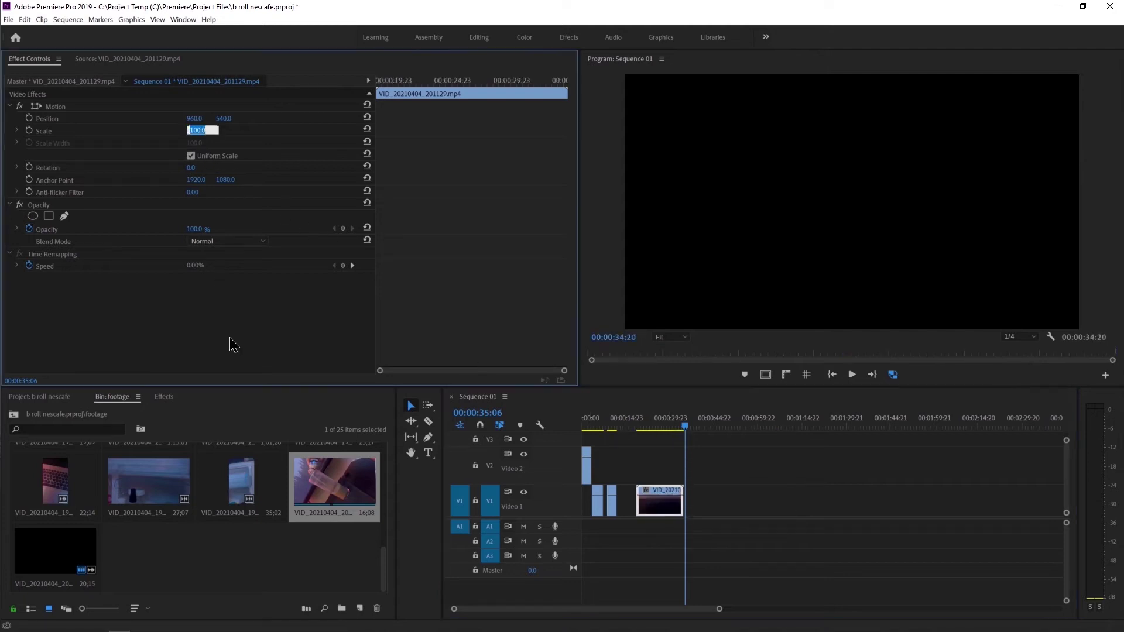
type("50")
left_click_drag(671, 426, 638, 432)
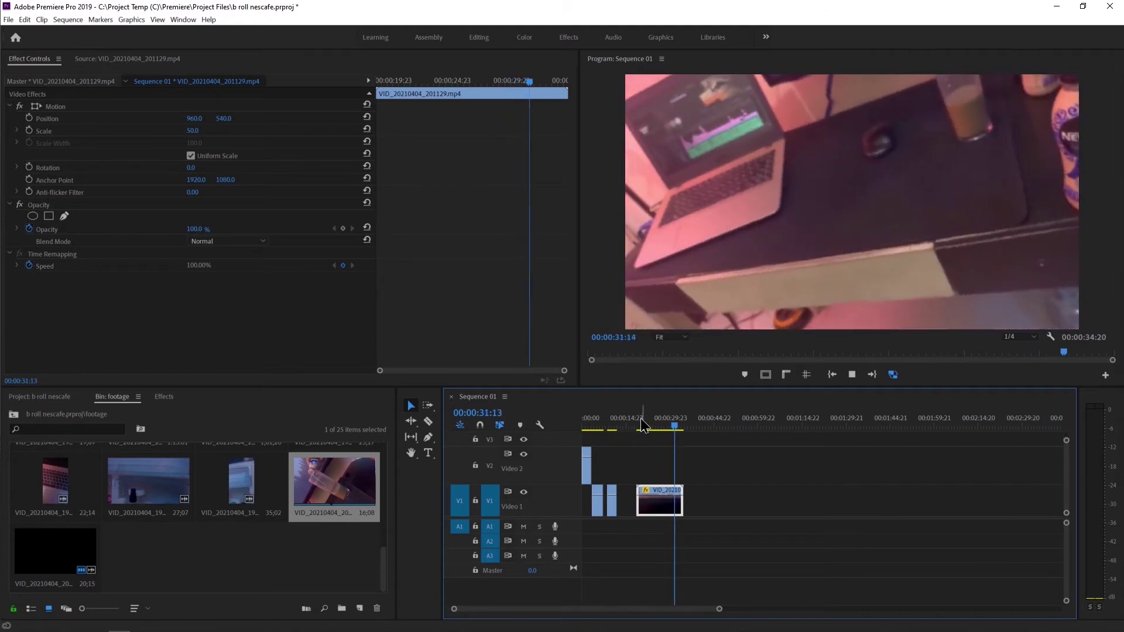
left_click(639, 426)
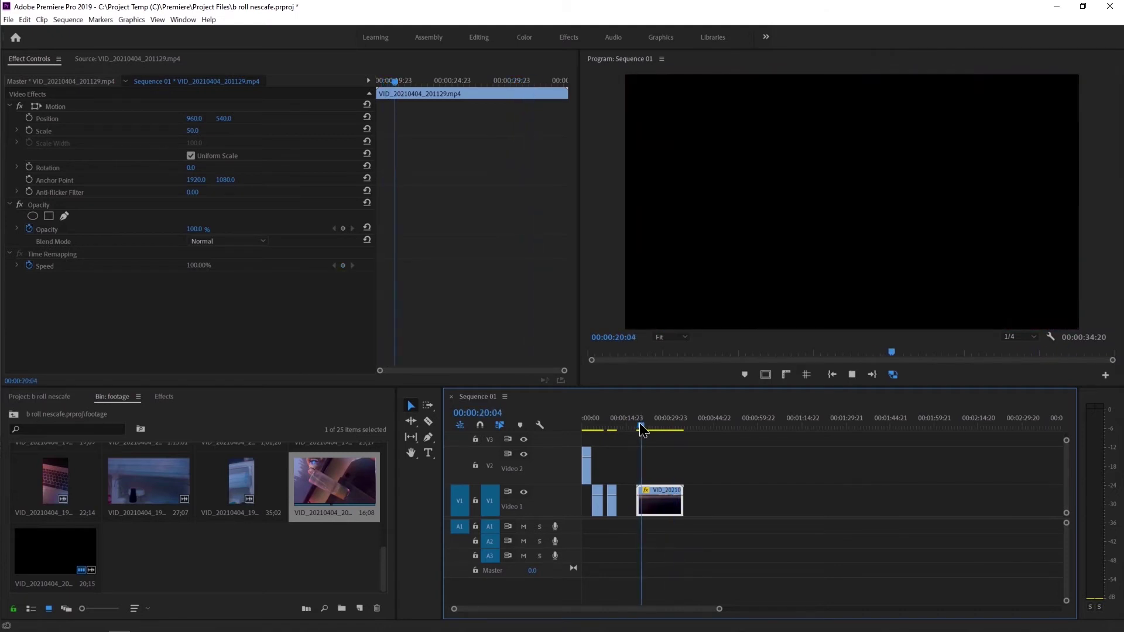
- Ripple-trim the moved clip's start to the chosen frame with Q
key("space")
key("space")
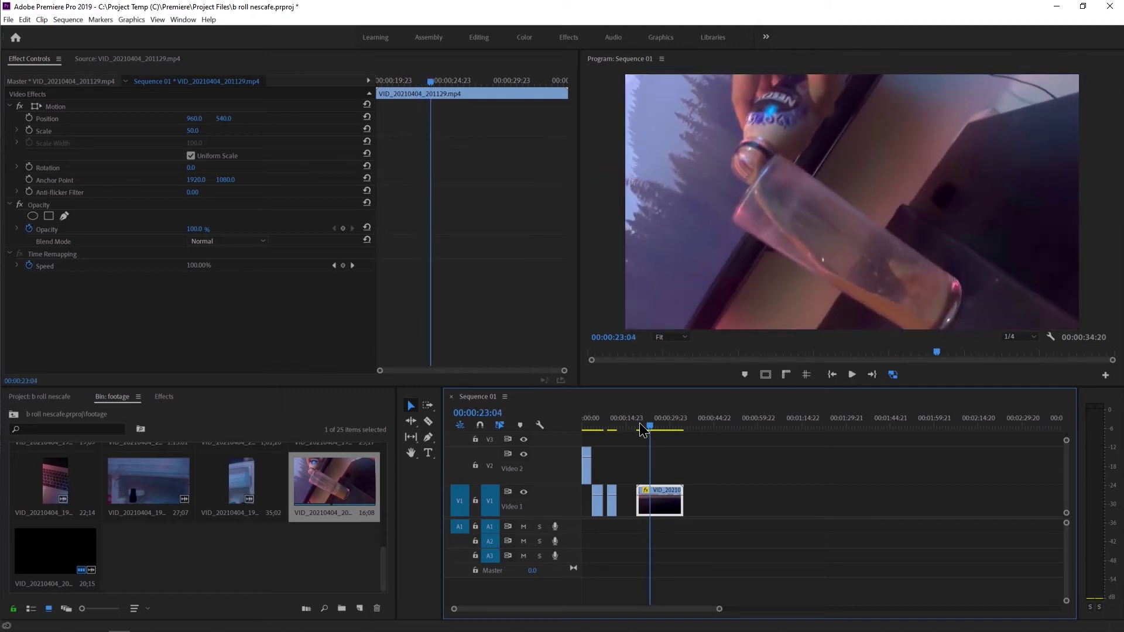
key("space")
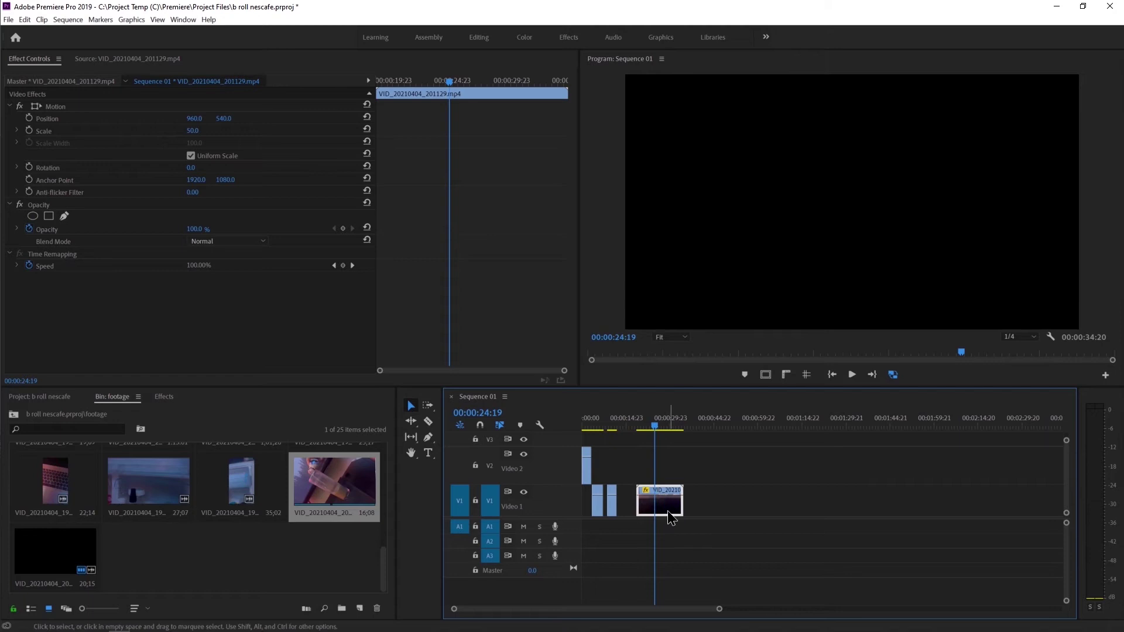
key("q")
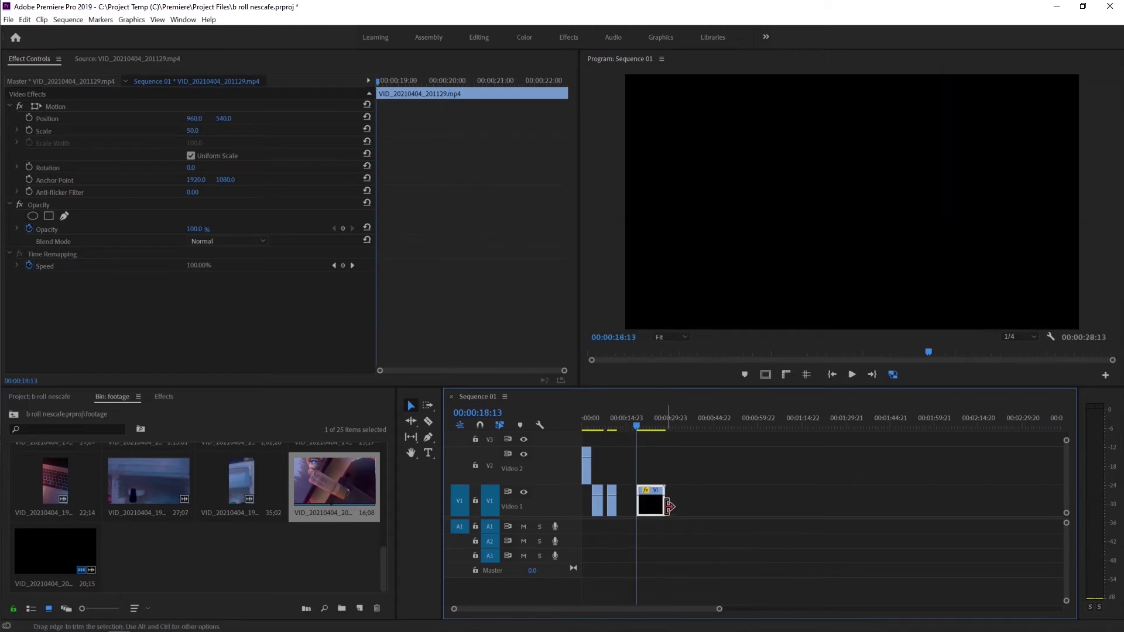
key("space")
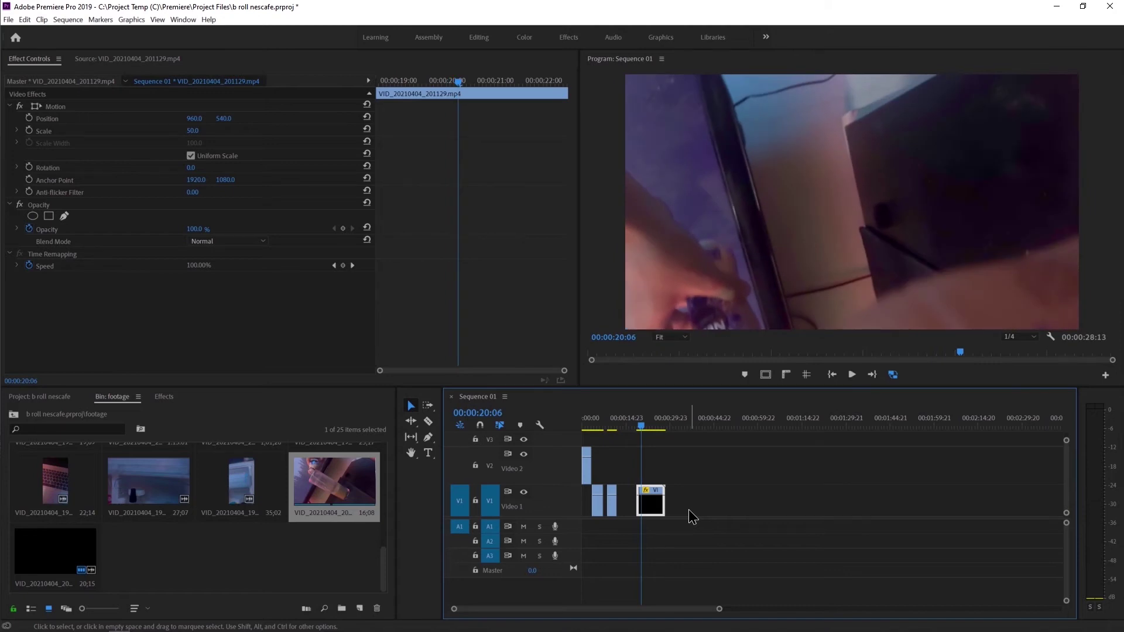
key("space")
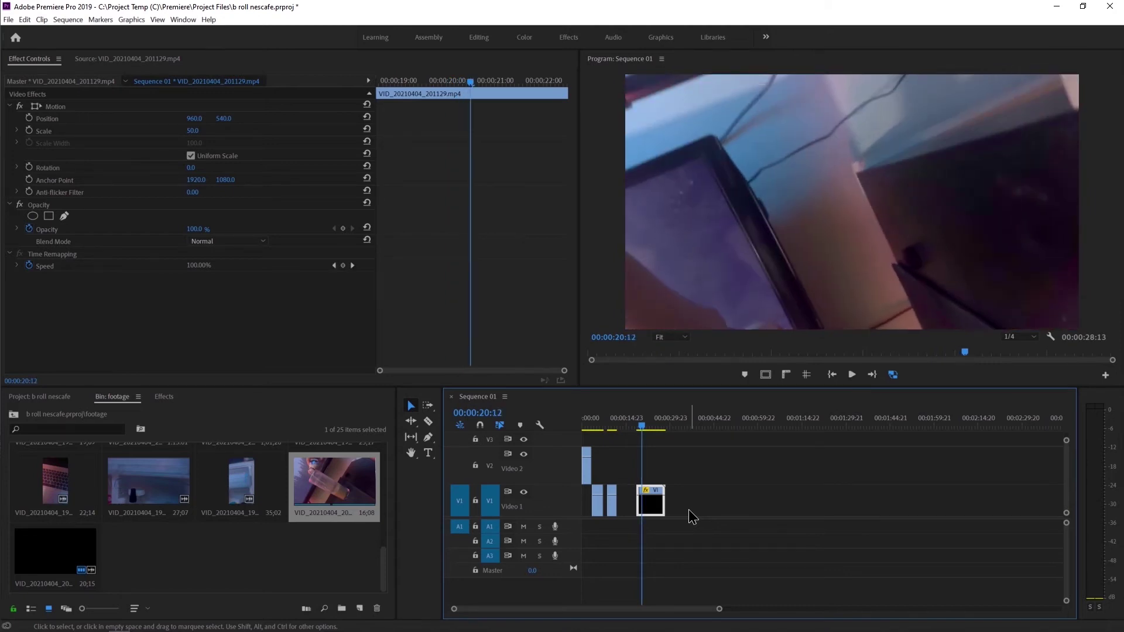
- Cut off the clip past the chosen end point, leaving the sequence at 00:00:20:12
key("space")
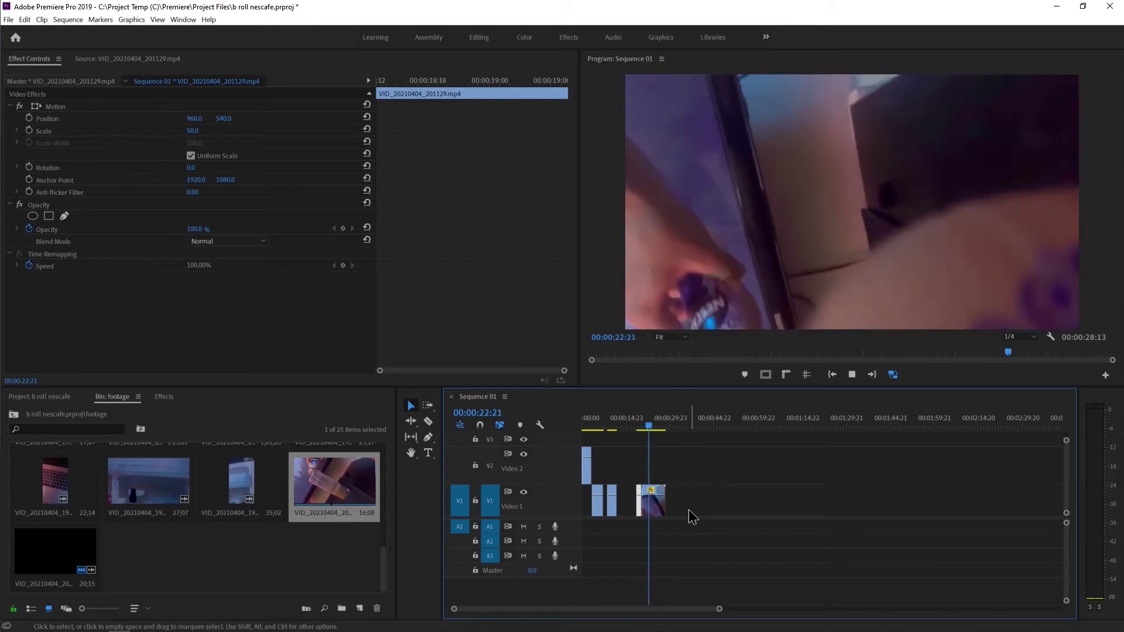
key("space")
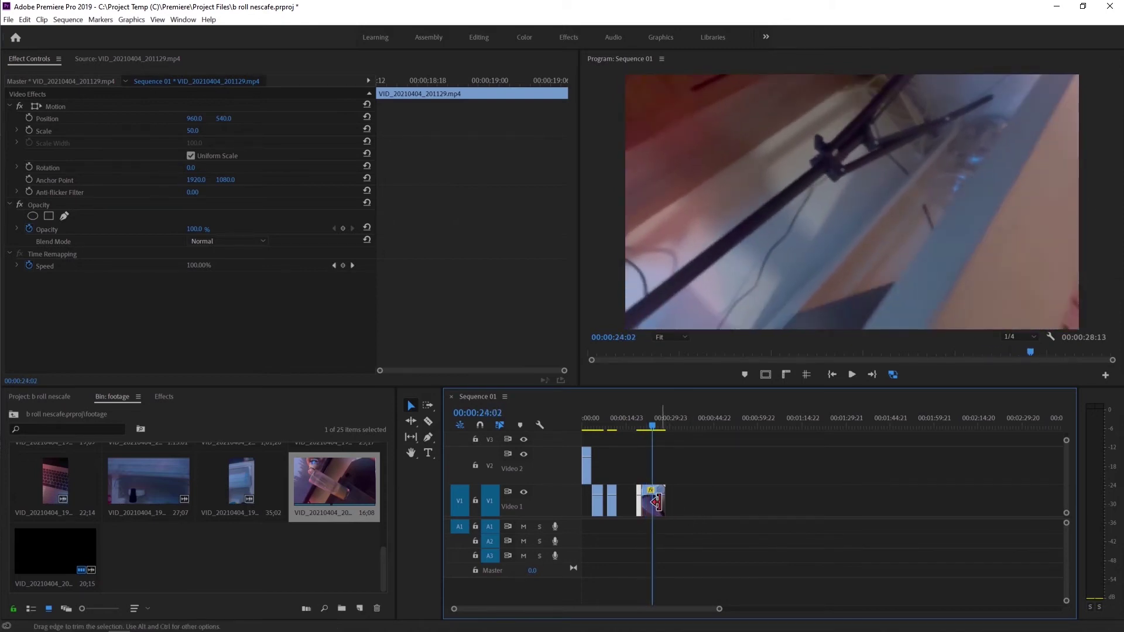
key("Delete")
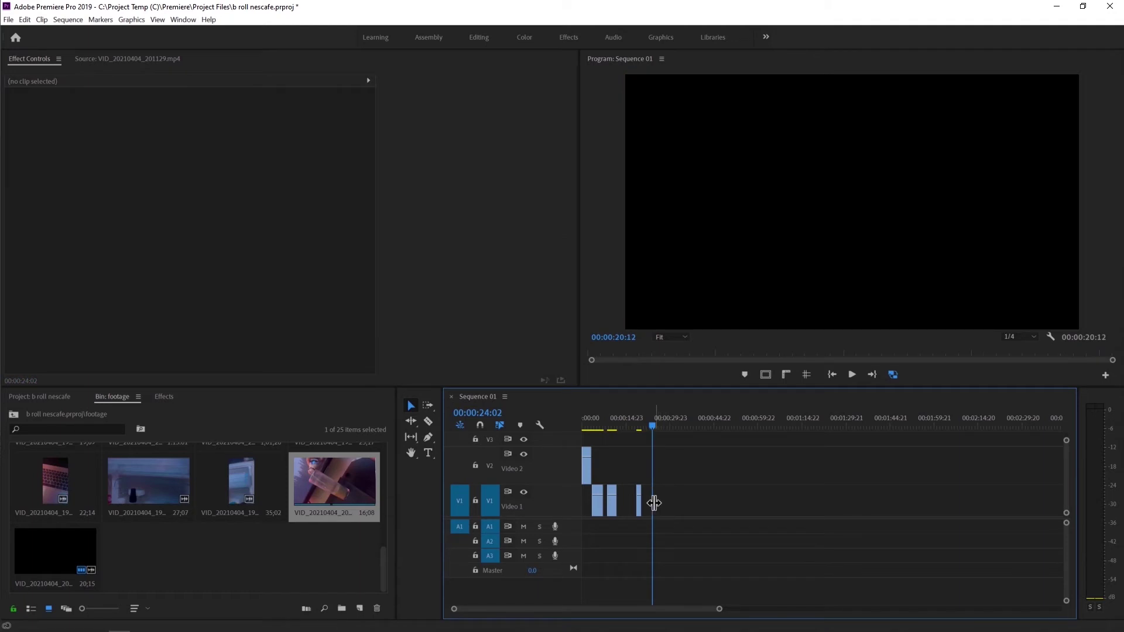
left_click_drag(609, 426, 638, 426)
key("space")
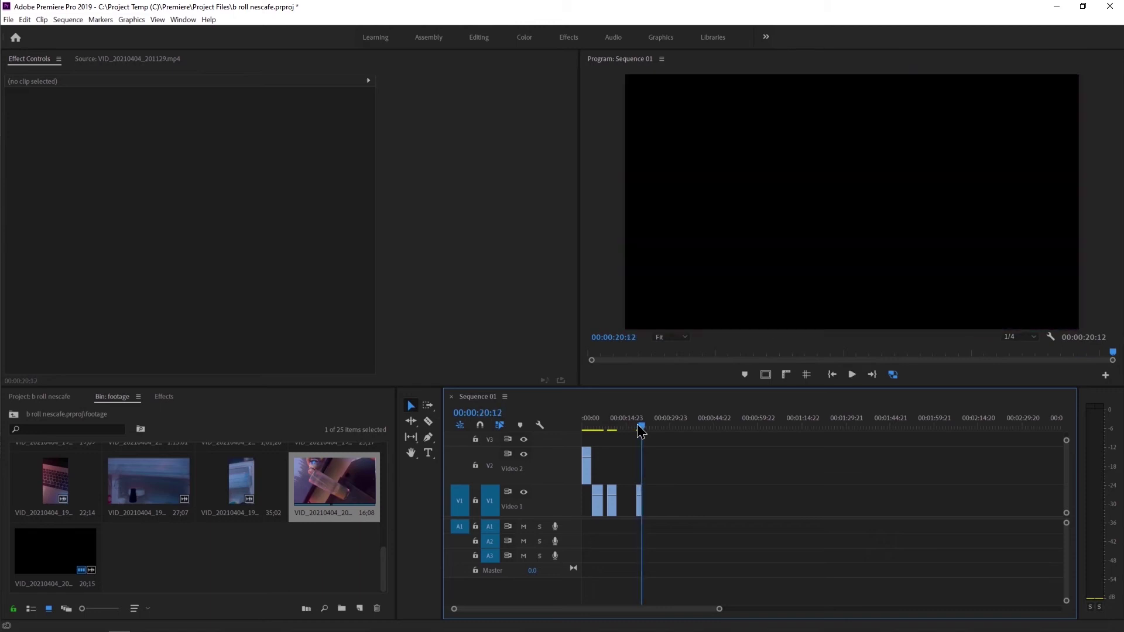
left_click(328, 535)
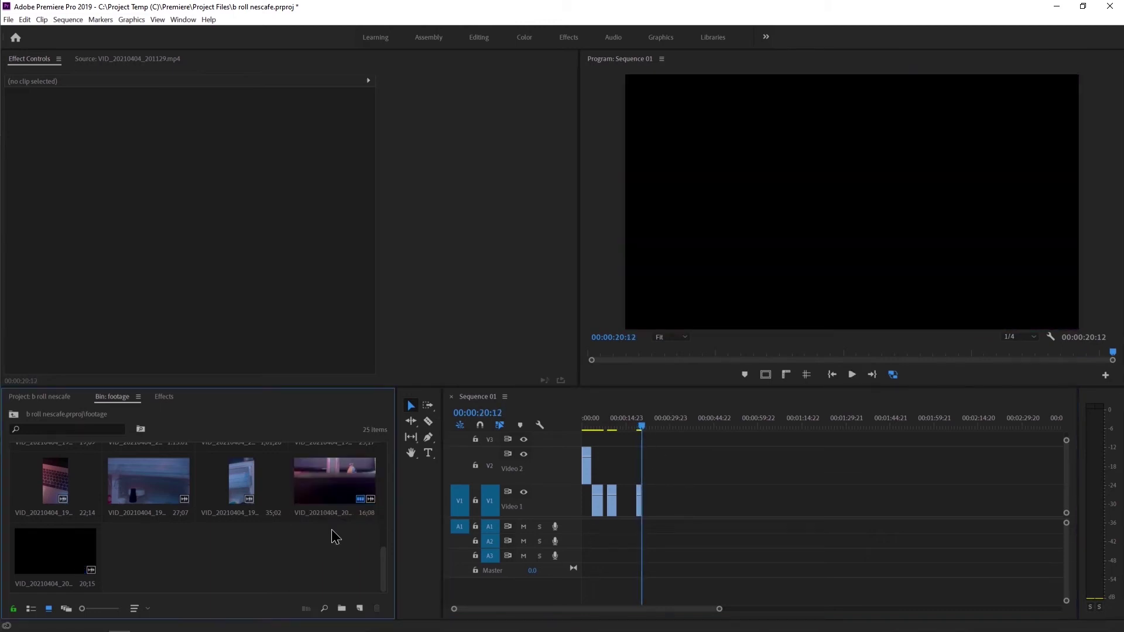
- Load VID_20210404_202257, set the out point at 1;00;17 and an in point for a 6;16 section
scroll(324, 548, "up", 2)
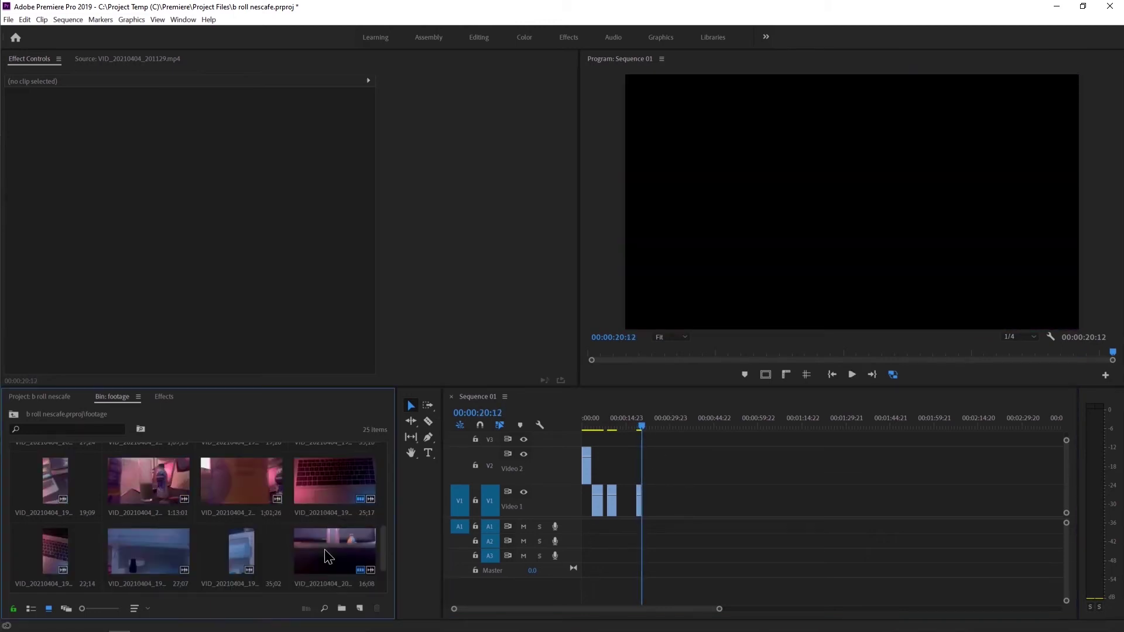
double_click(248, 496)
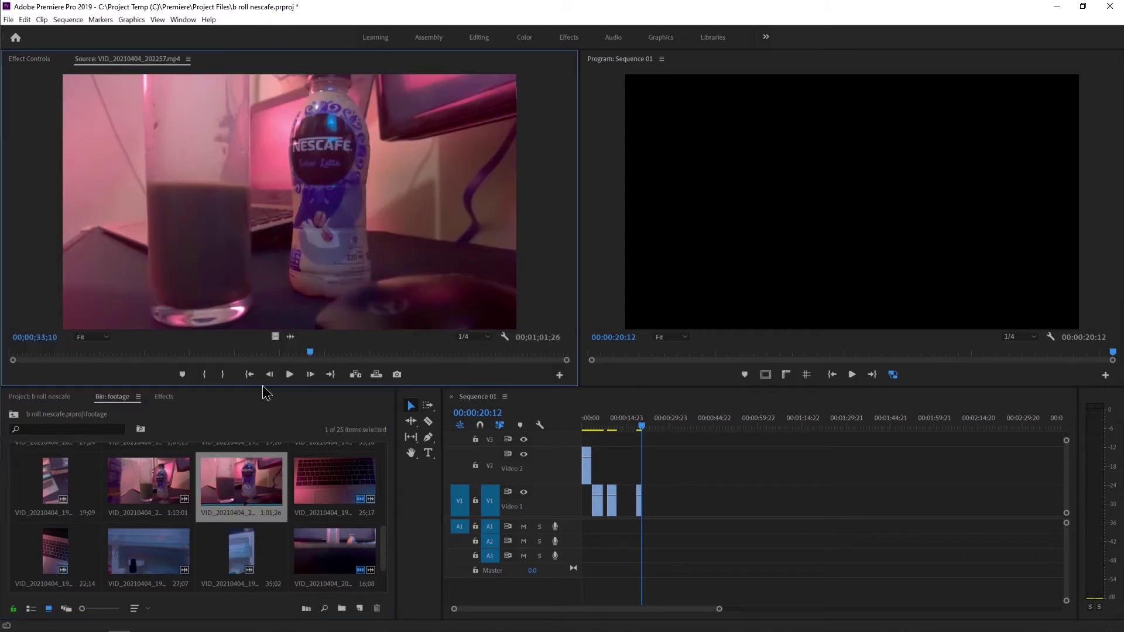
key("space")
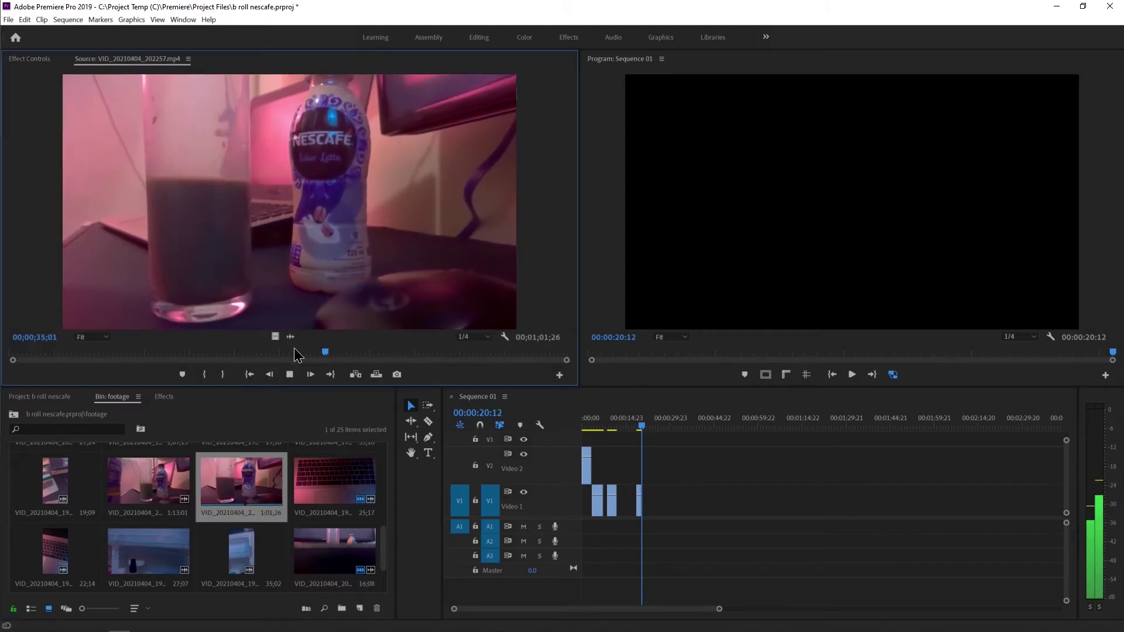
left_click(57, 352)
mouse_move(58, 352)
left_mouse_down()
mouse_move(341, 353)
mouse_move(534, 391)
mouse_move(488, 385)
left_mouse_up()
key("space")
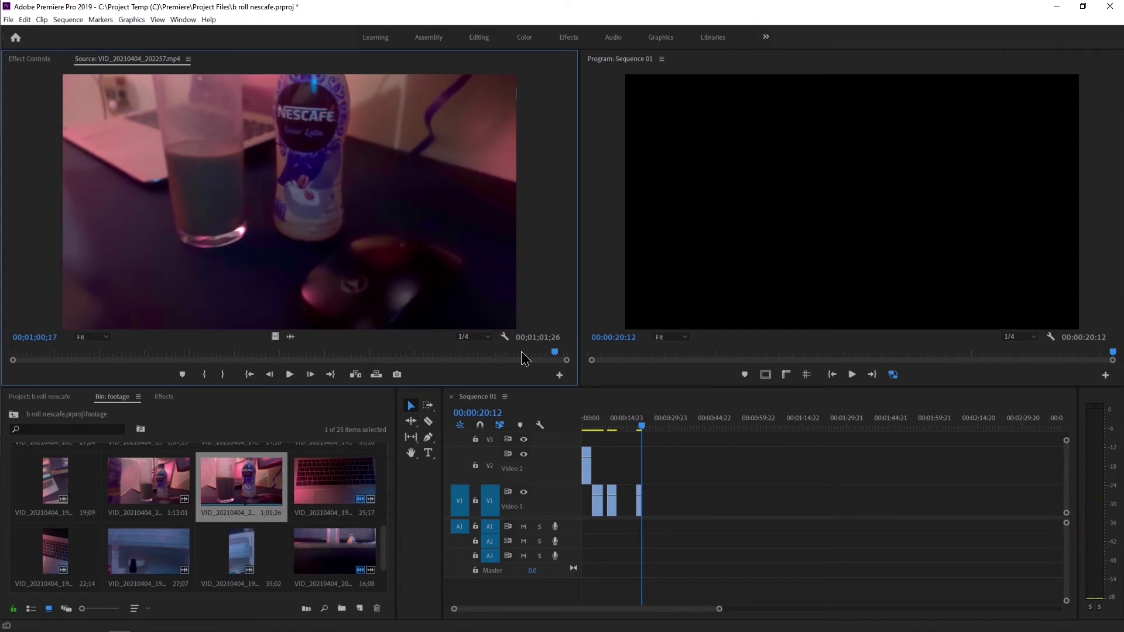
key("o")
left_click_drag(521, 351, 470, 359)
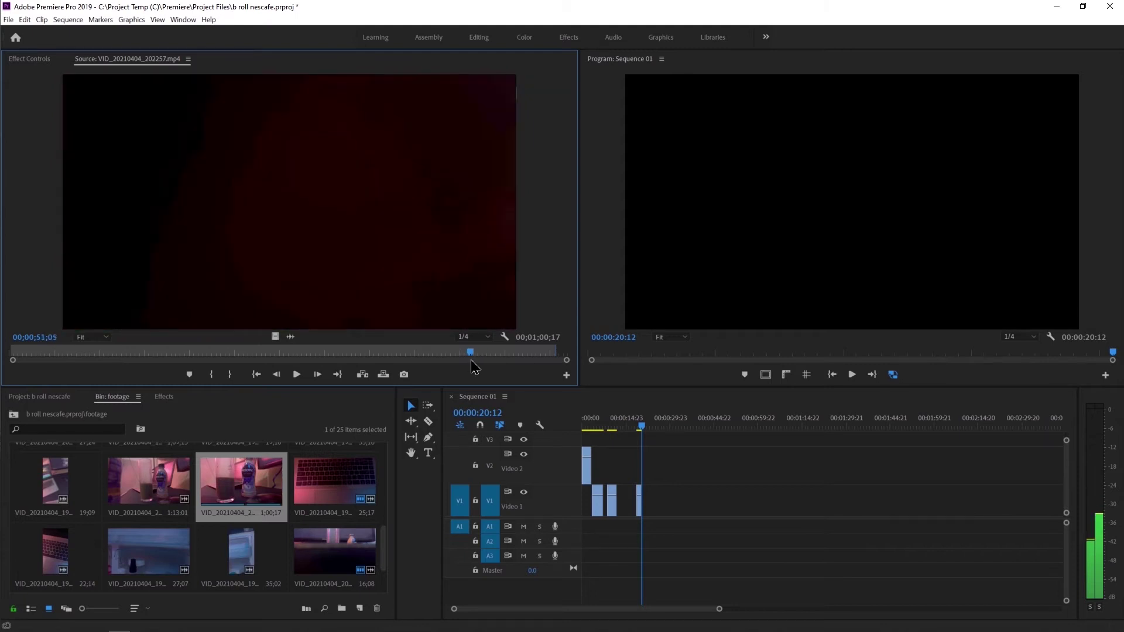
left_click_drag(470, 360, 495, 361)
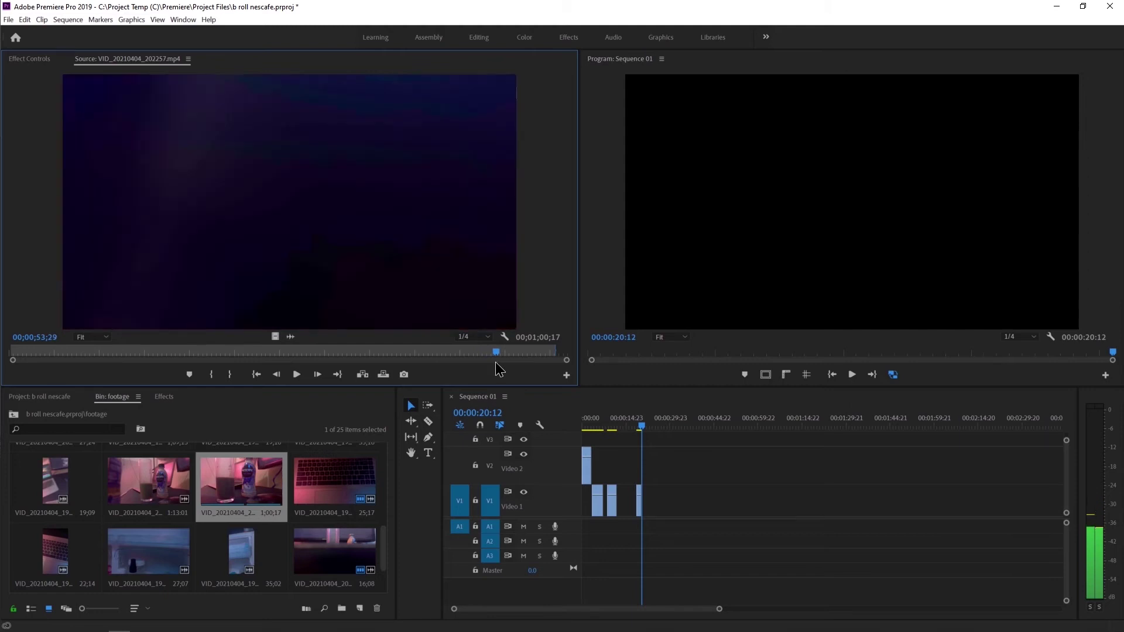
key("i")
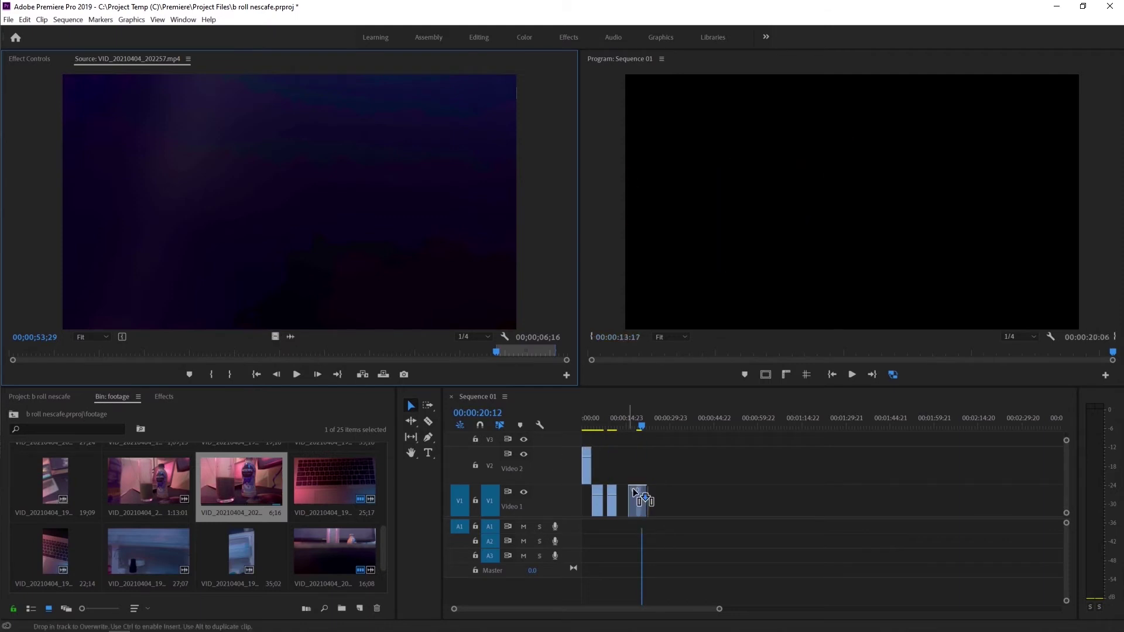
- Drop the marked 6;16 section onto V1 around 00:00:29, leaving a gap before it
left_click_drag(462, 405, 673, 500)
scroll(209, 494, "up", 1)
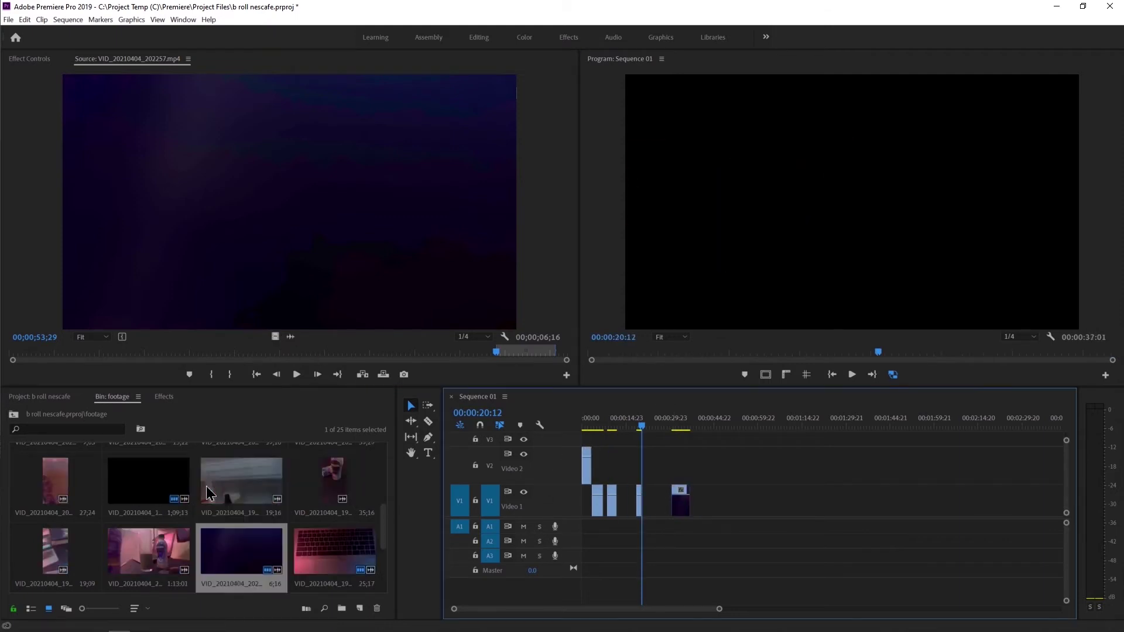
scroll(206, 487, "down", 1)
scroll(258, 515, "down", 1)
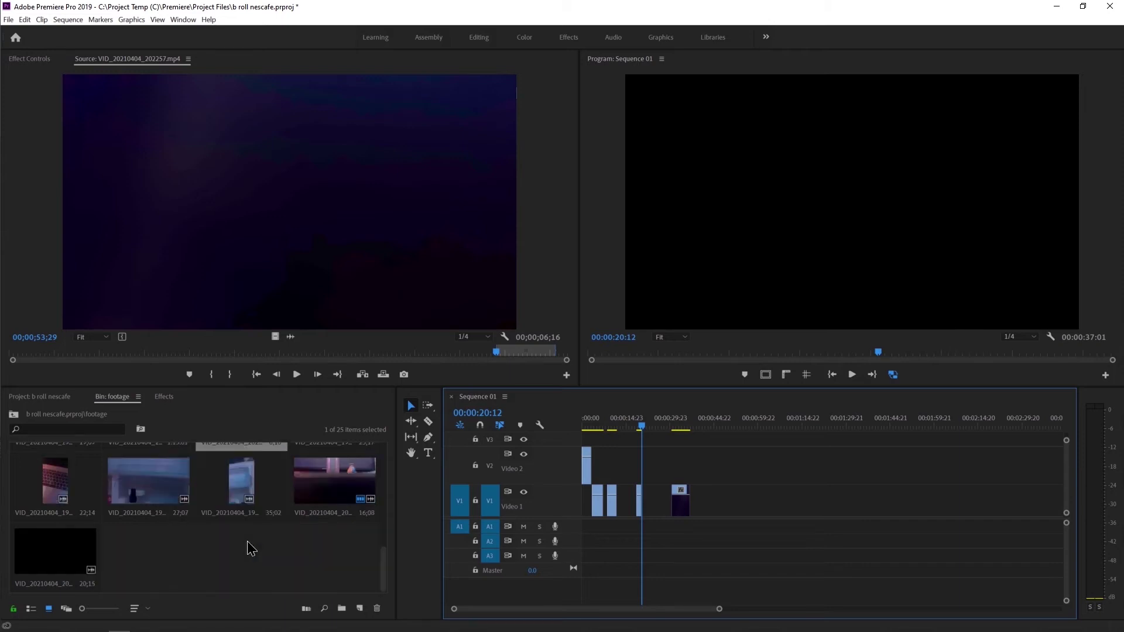
scroll(248, 544, "up", 2)
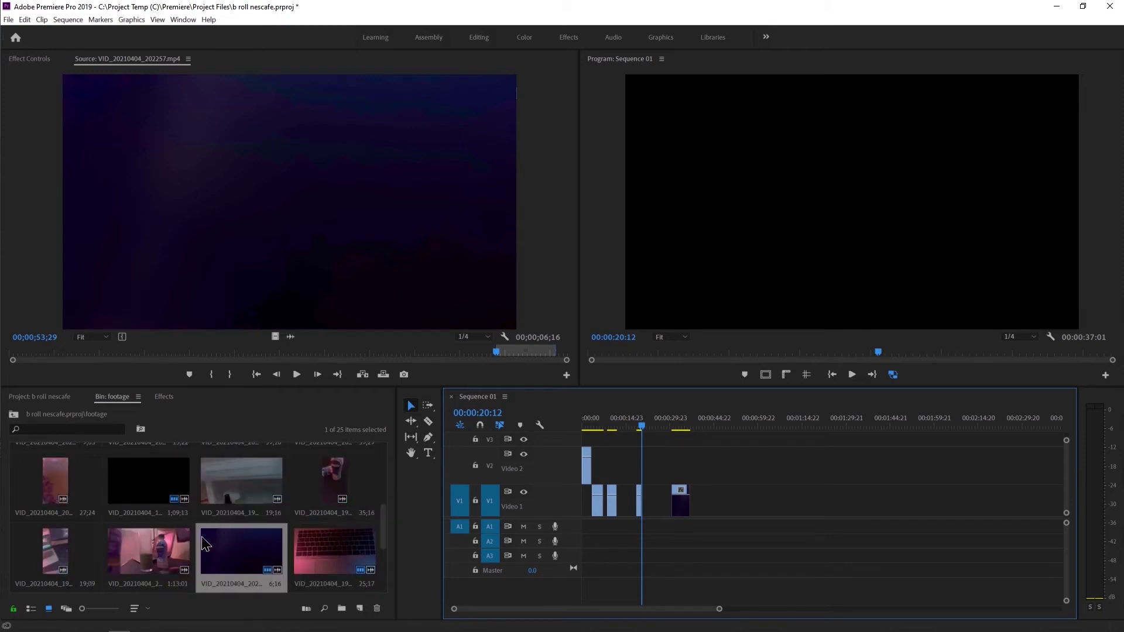
- Mark 1:03:49 to 1:11:49 in the 1:13:01 clip and add it to V1 after the previous clip
double_click(134, 541)
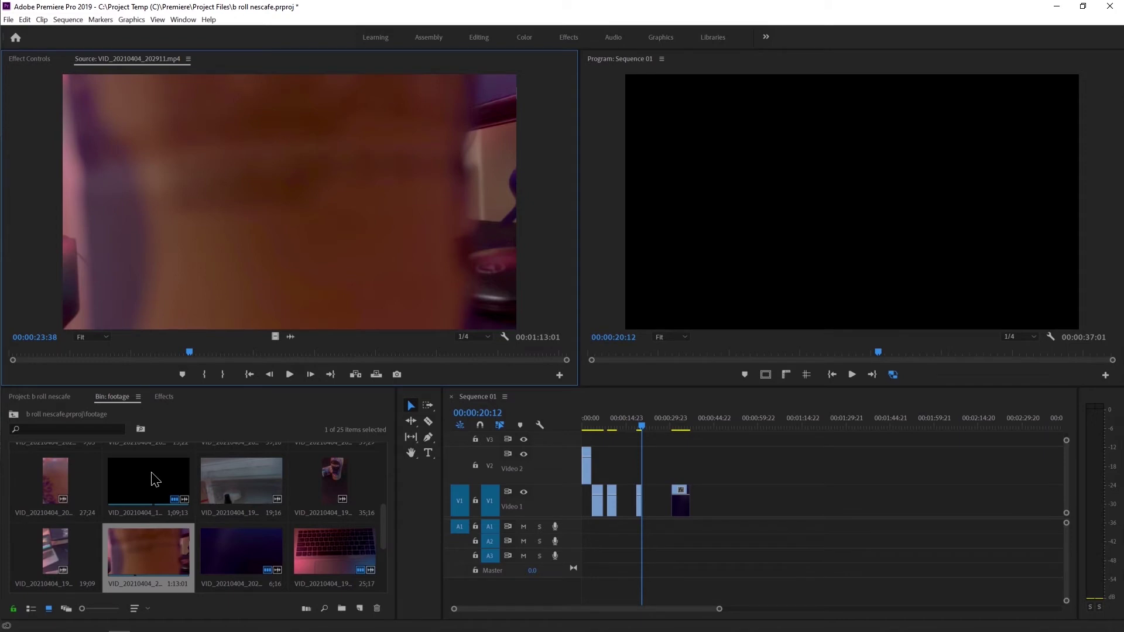
left_click_drag(198, 353, 476, 363)
key("space")
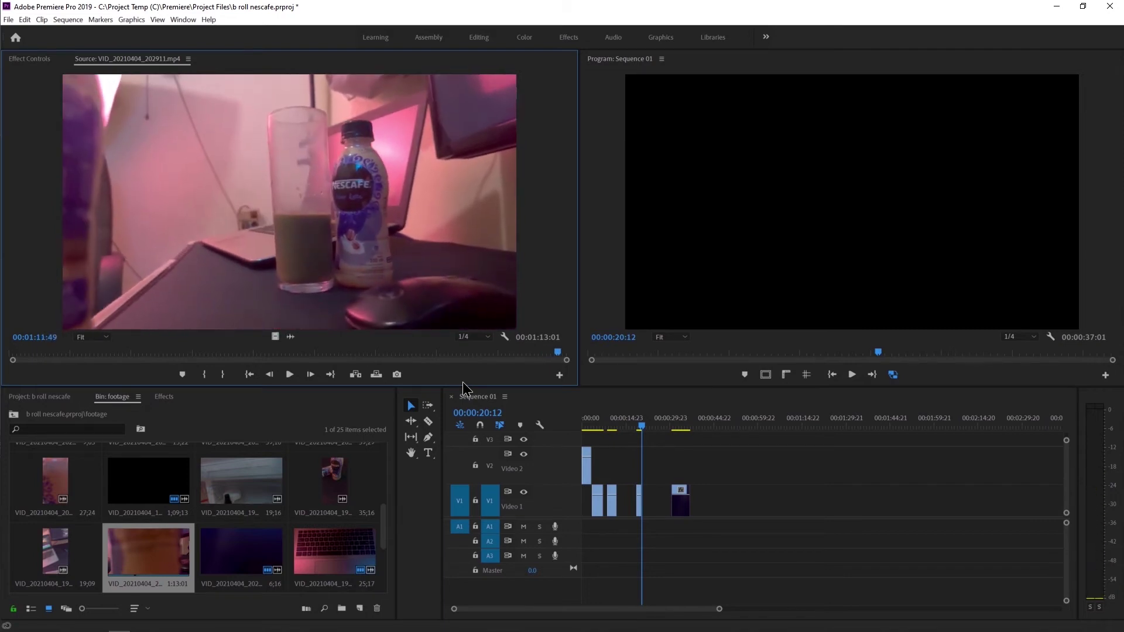
key("o")
mouse_move(501, 351)
left_mouse_down()
mouse_move(540, 351)
mouse_move(501, 355)
left_mouse_up()
key("i")
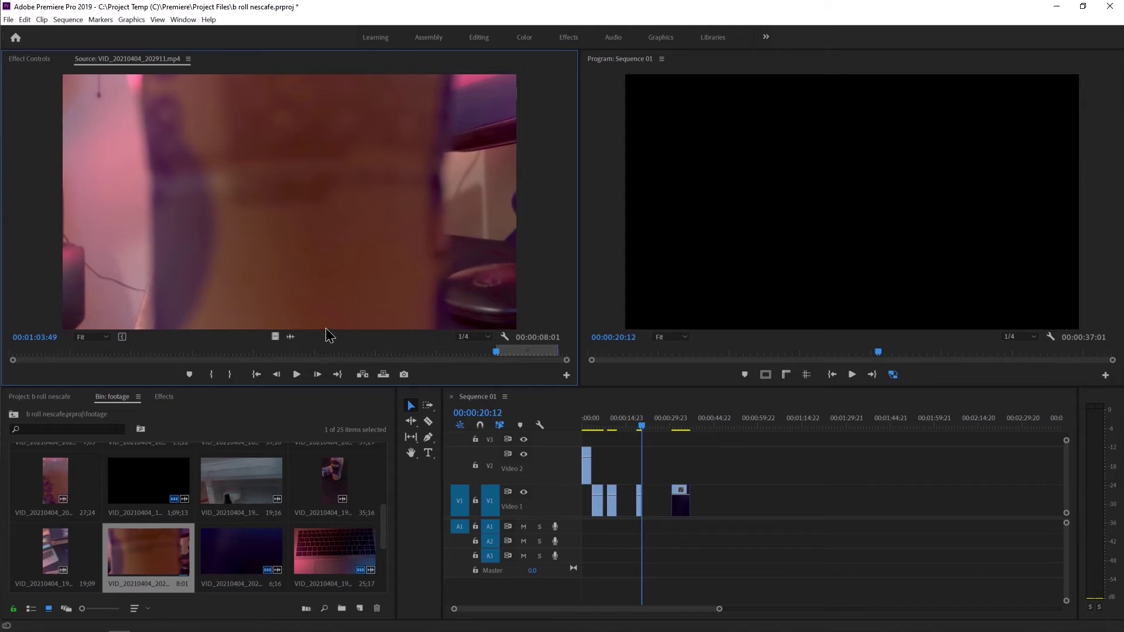
left_click_drag(699, 491, 702, 492)
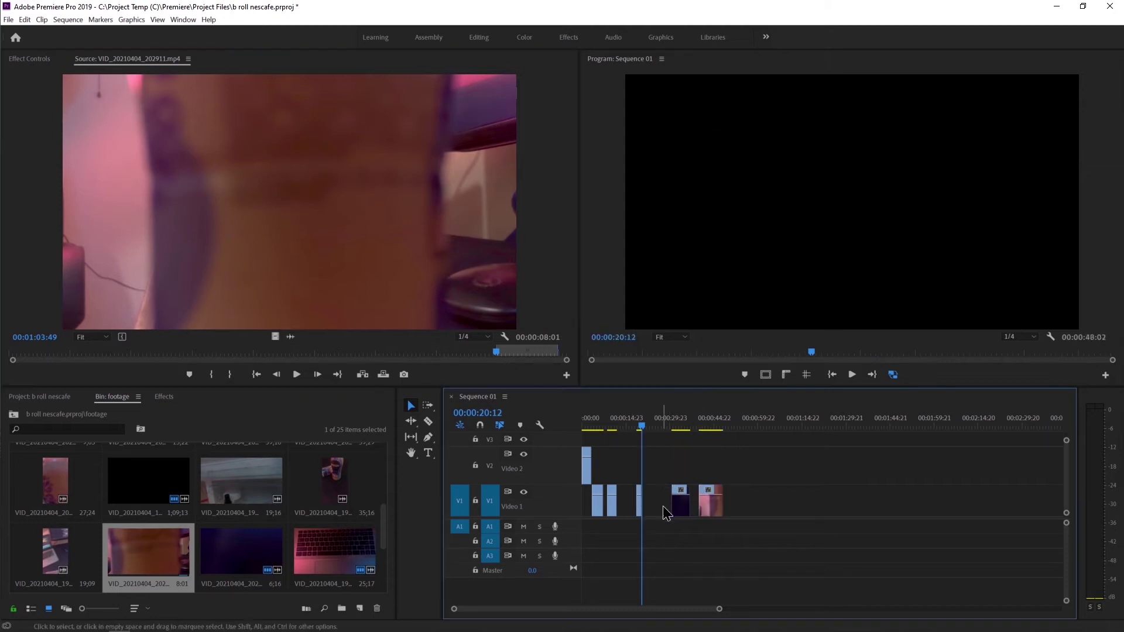
- Review the 59;29 bottle clip, scrubbing between about 31 and 53 seconds
scroll(312, 522, "up", 2)
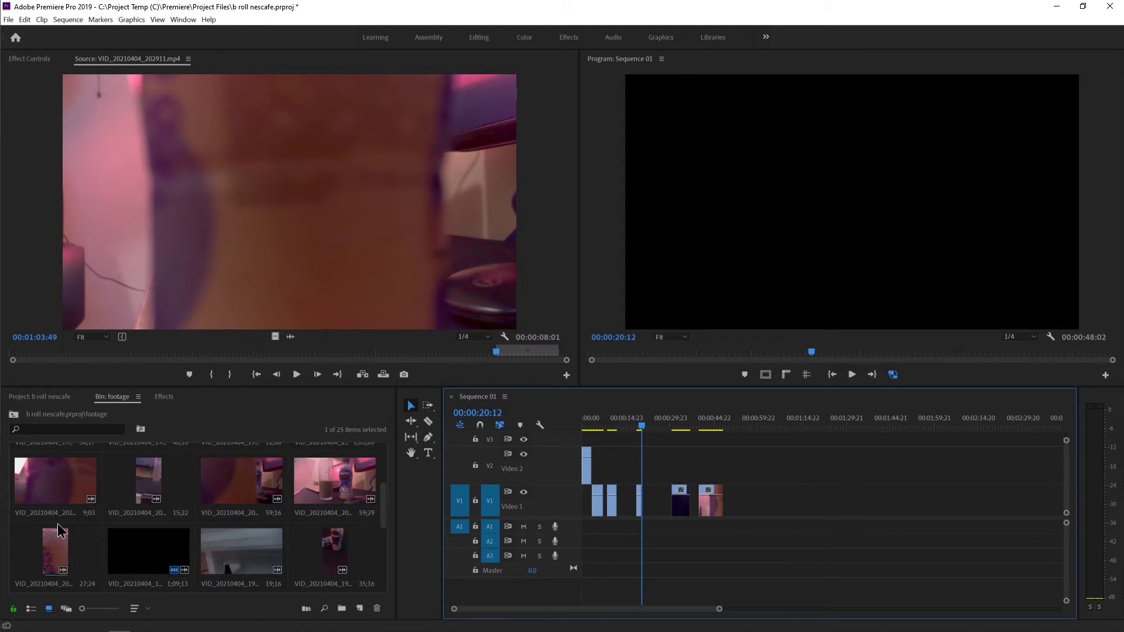
double_click(318, 499)
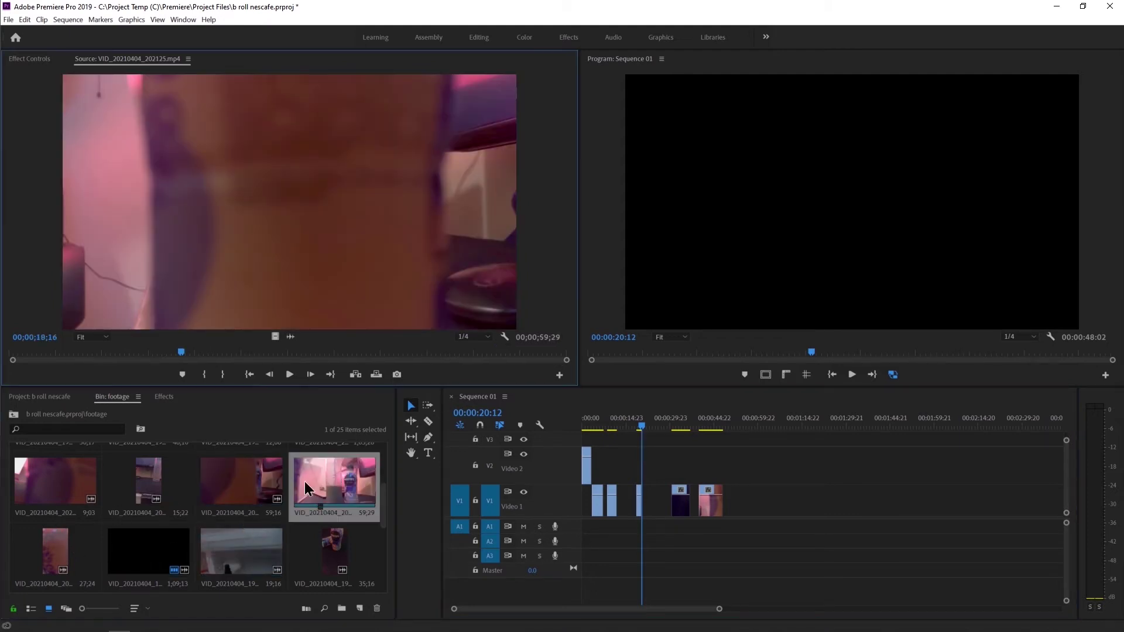
left_click_drag(184, 354, 366, 354)
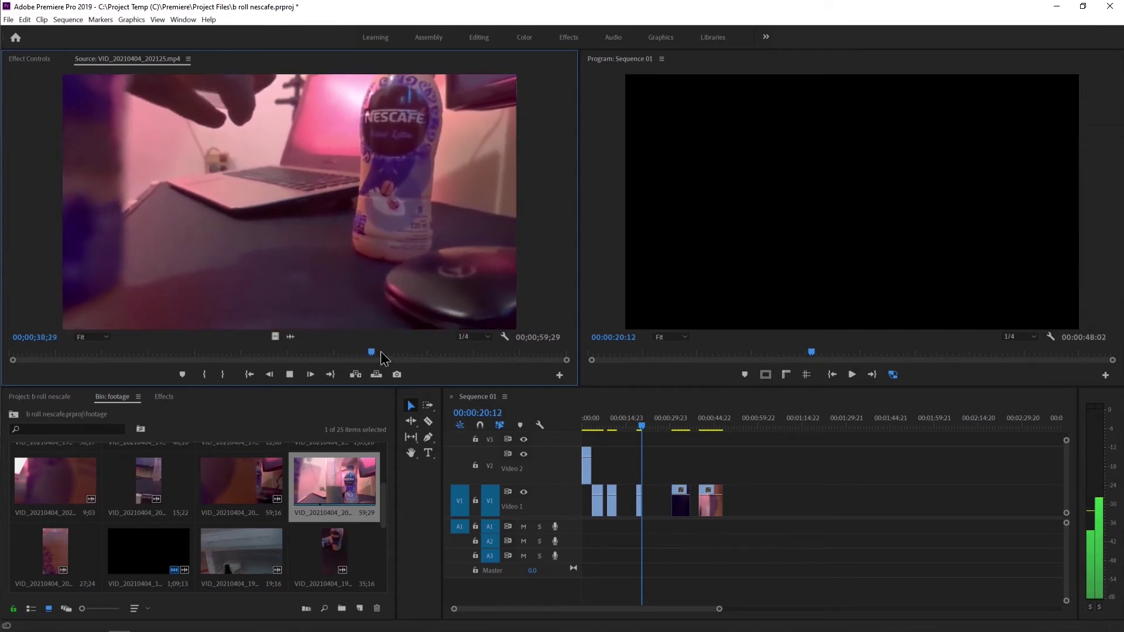
mouse_move(366, 352)
left_mouse_down()
mouse_move(447, 351)
mouse_move(532, 376)
left_mouse_up()
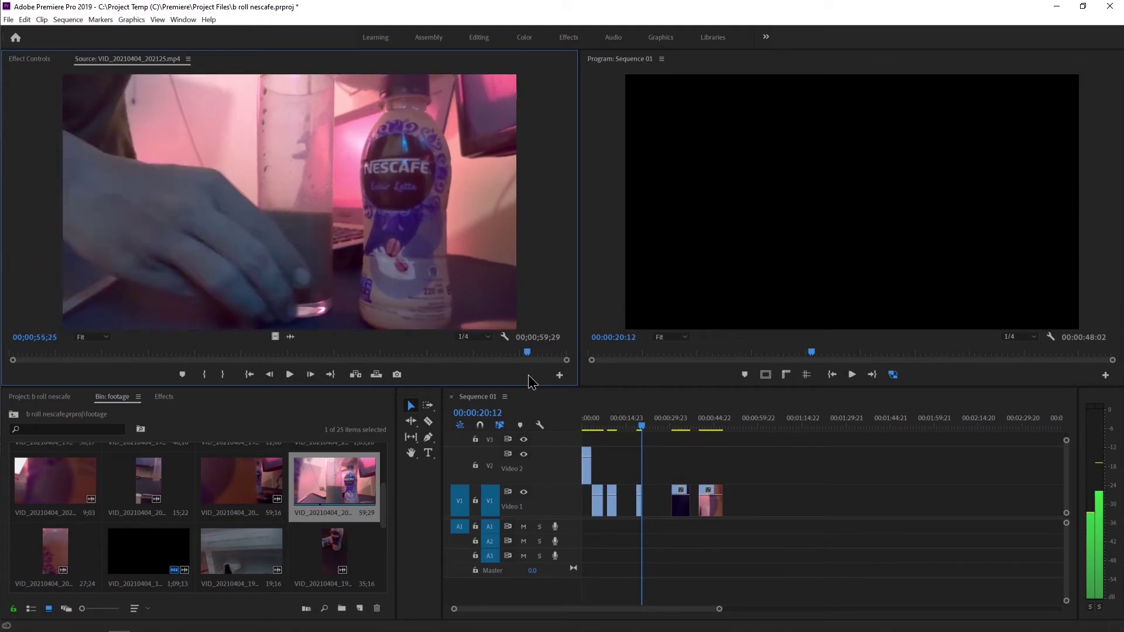
left_click_drag(534, 377, 509, 375)
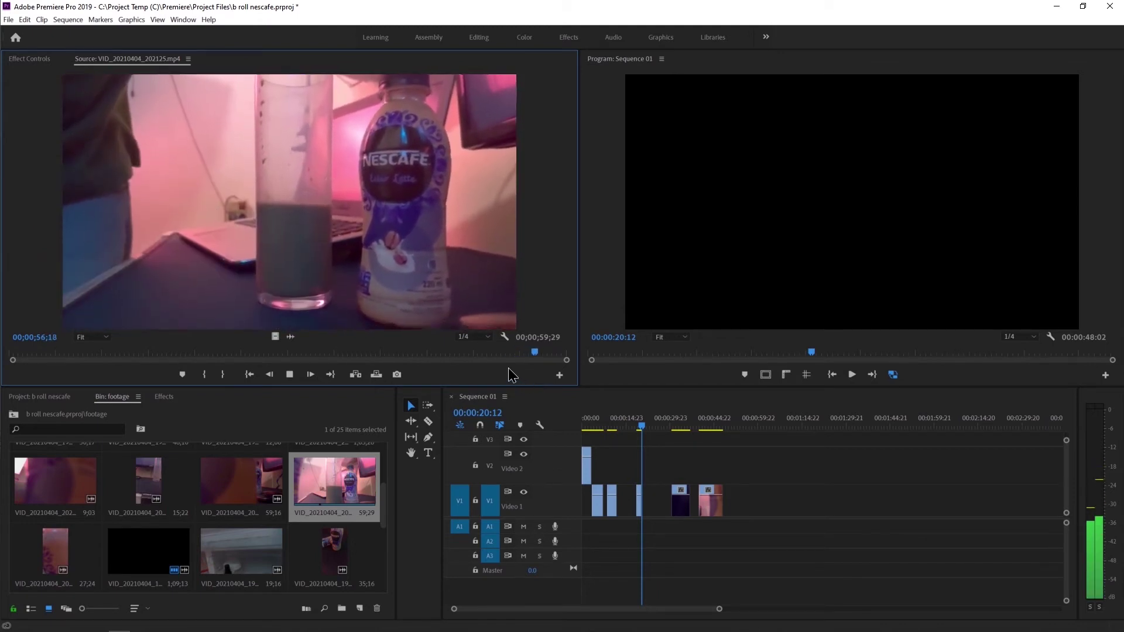
key("space")
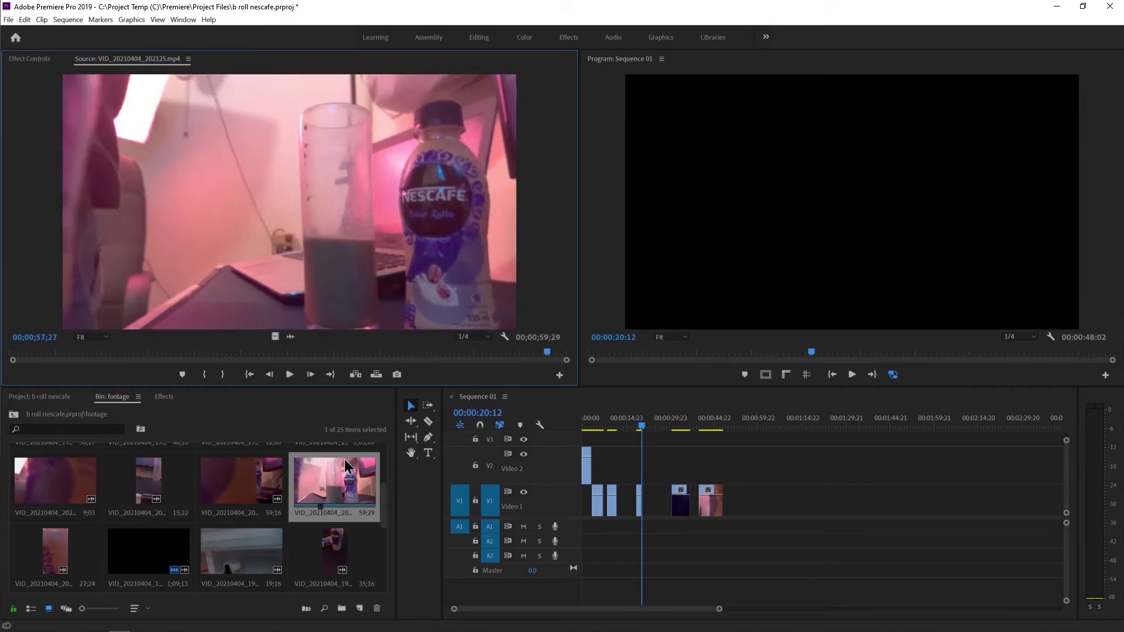
- Load the 59;16 clip and play it from 31 seconds
double_click(243, 469)
left_click(302, 353)
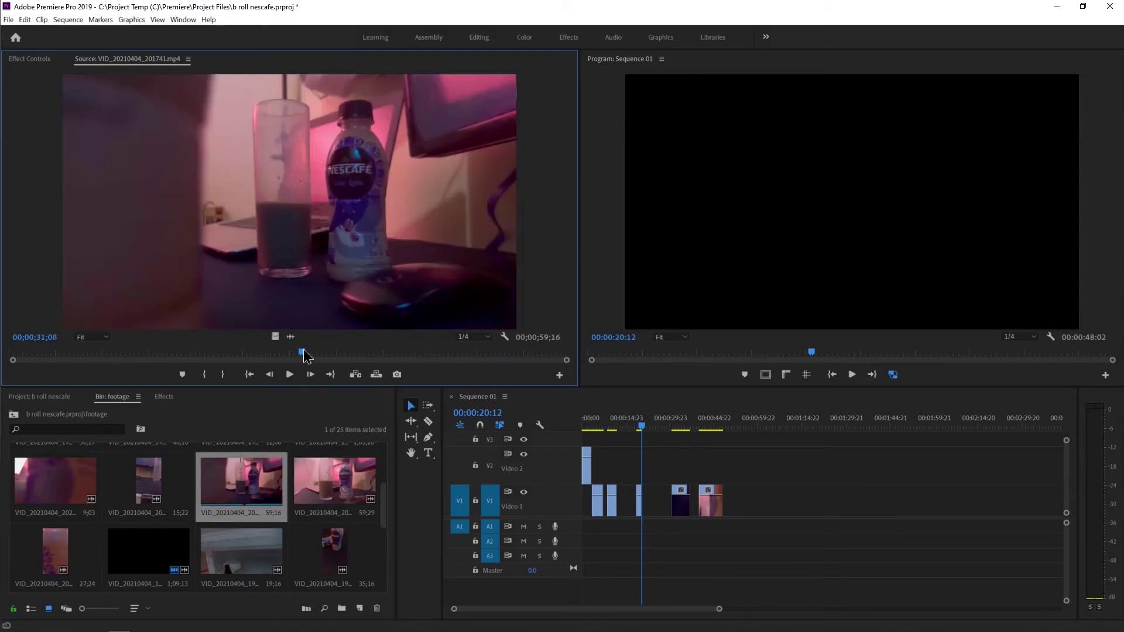
key("space")
key("space")
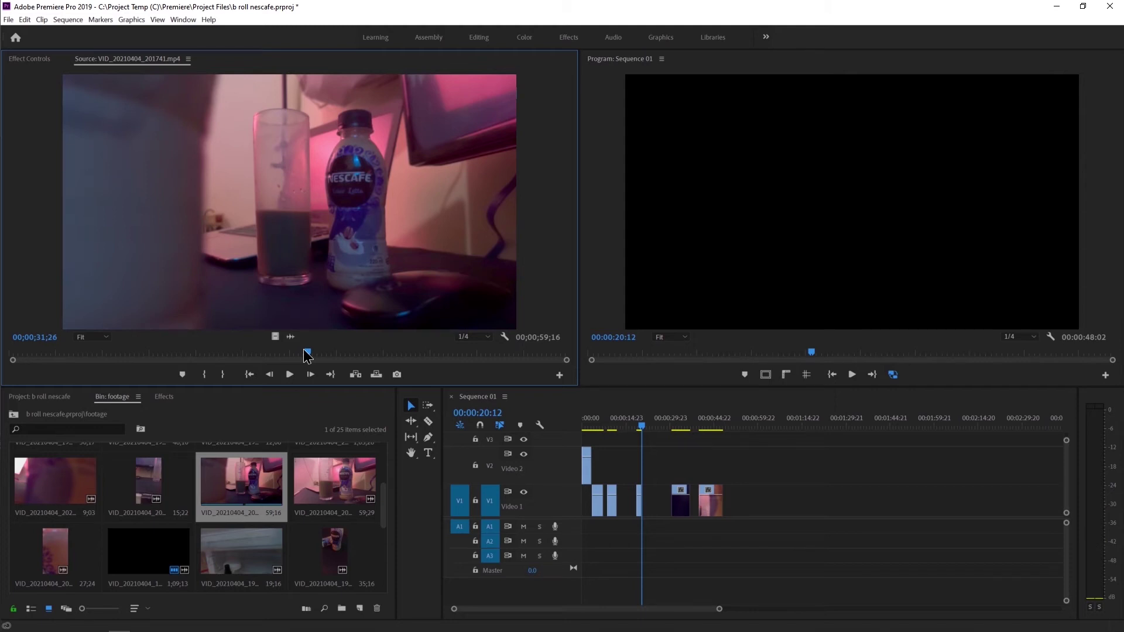
key("space")
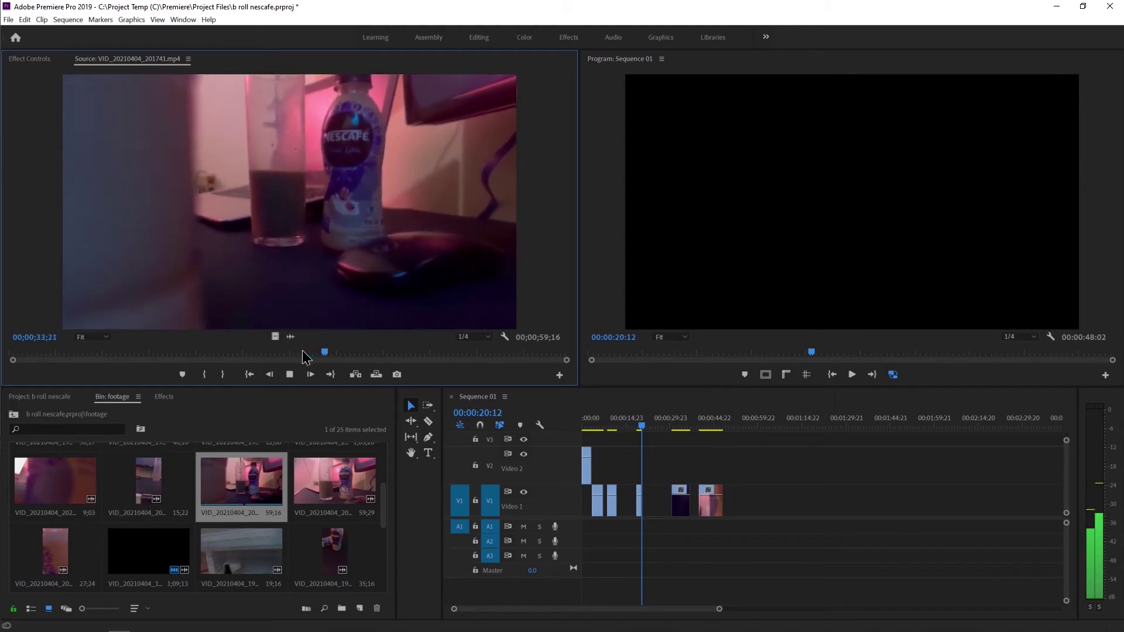
key("space")
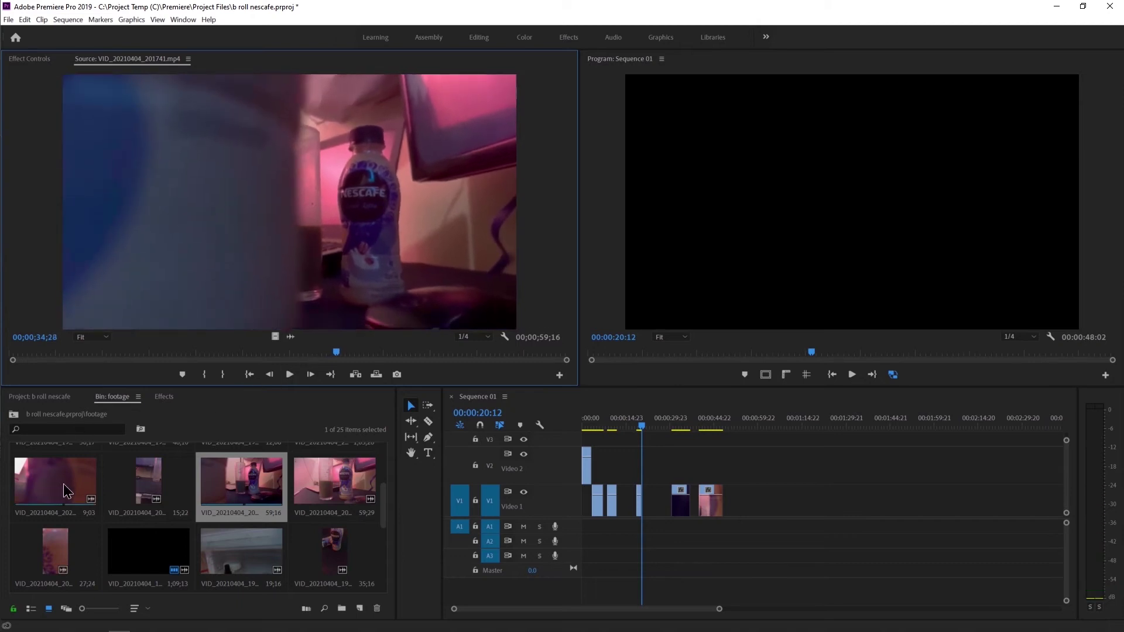
- Replay the 59;16 clip from about 42 seconds, then load the 9;03 clip VID_20210404_202619.mp4
scroll(131, 493, "up", 1)
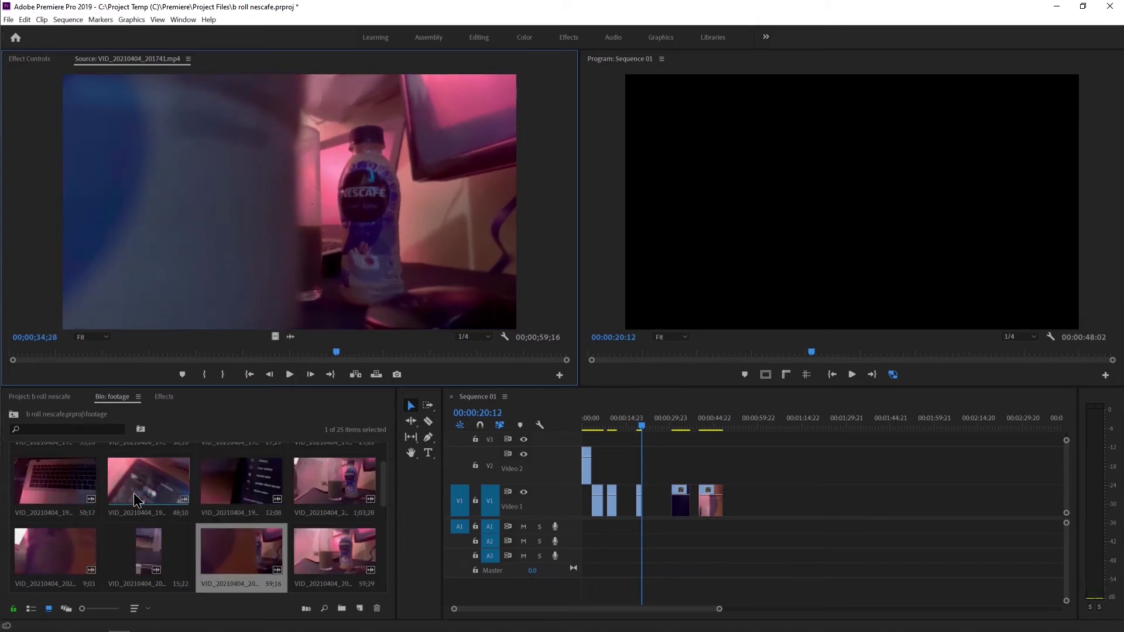
scroll(134, 495, "up", 1)
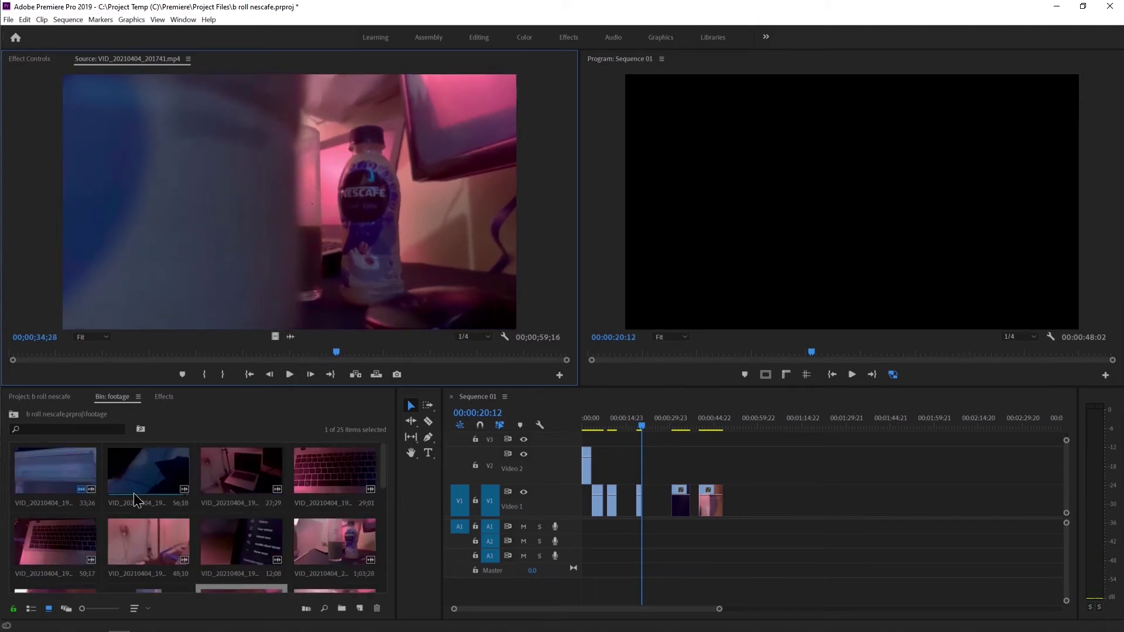
scroll(133, 493, "down", 1)
scroll(133, 493, "up", 1)
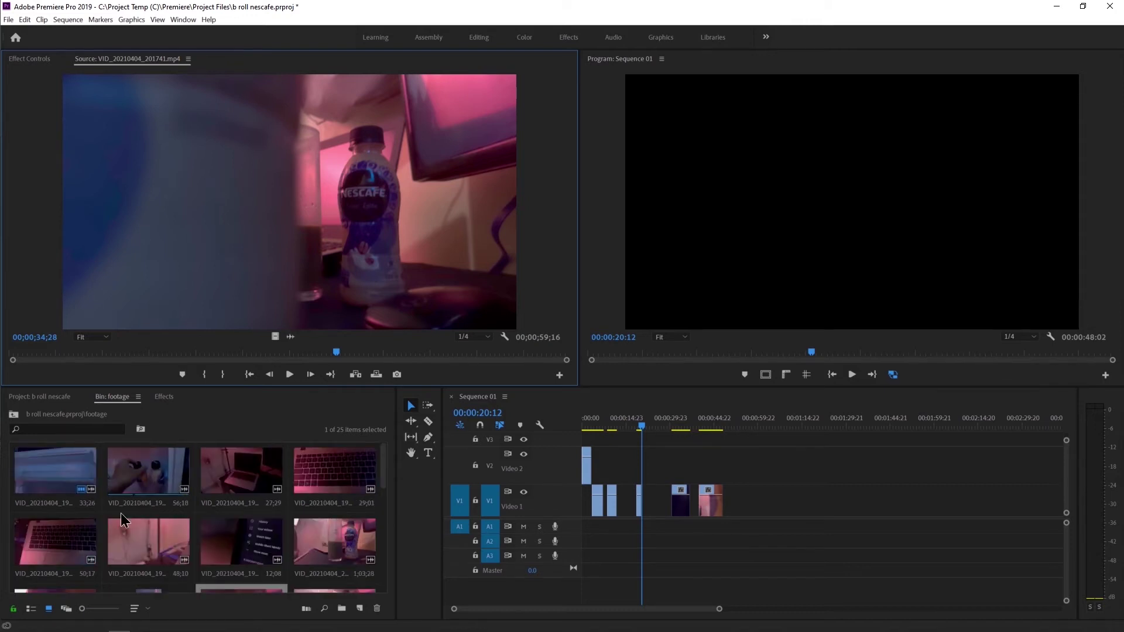
scroll(120, 513, "down", 1)
left_click_drag(331, 487, 354, 397)
left_click_drag(341, 352, 410, 353)
key("space")
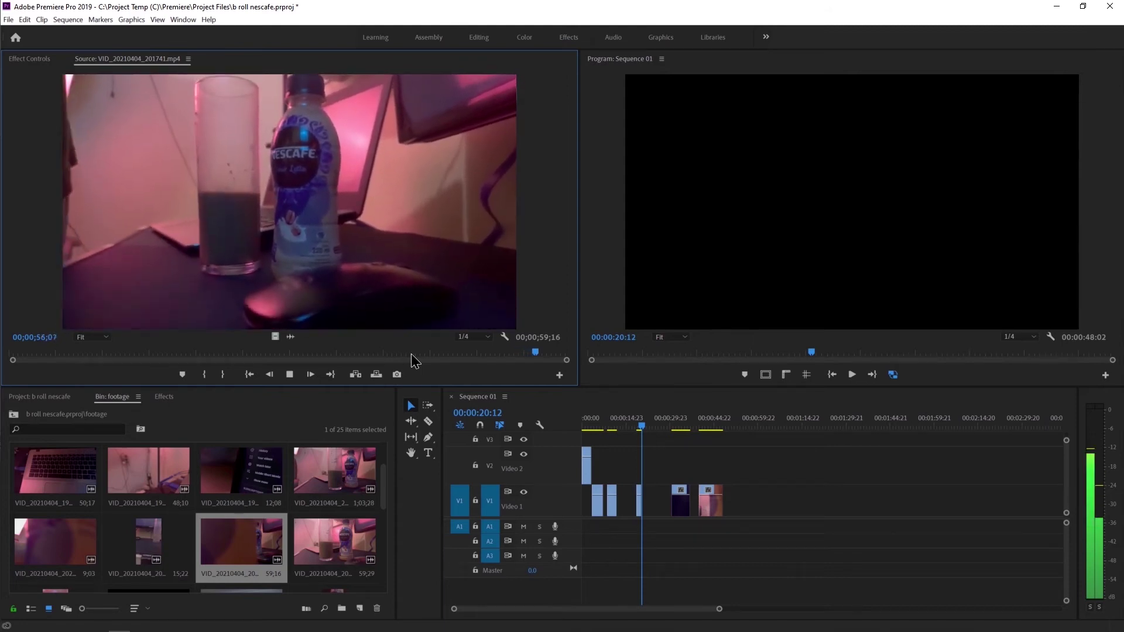
key("space")
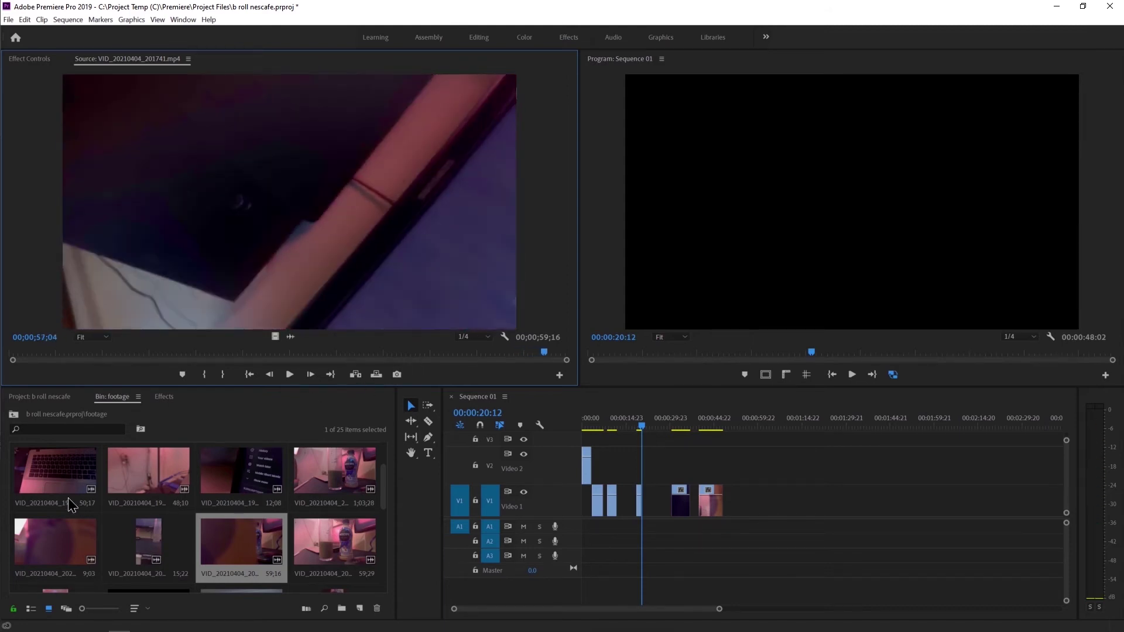
double_click(36, 530)
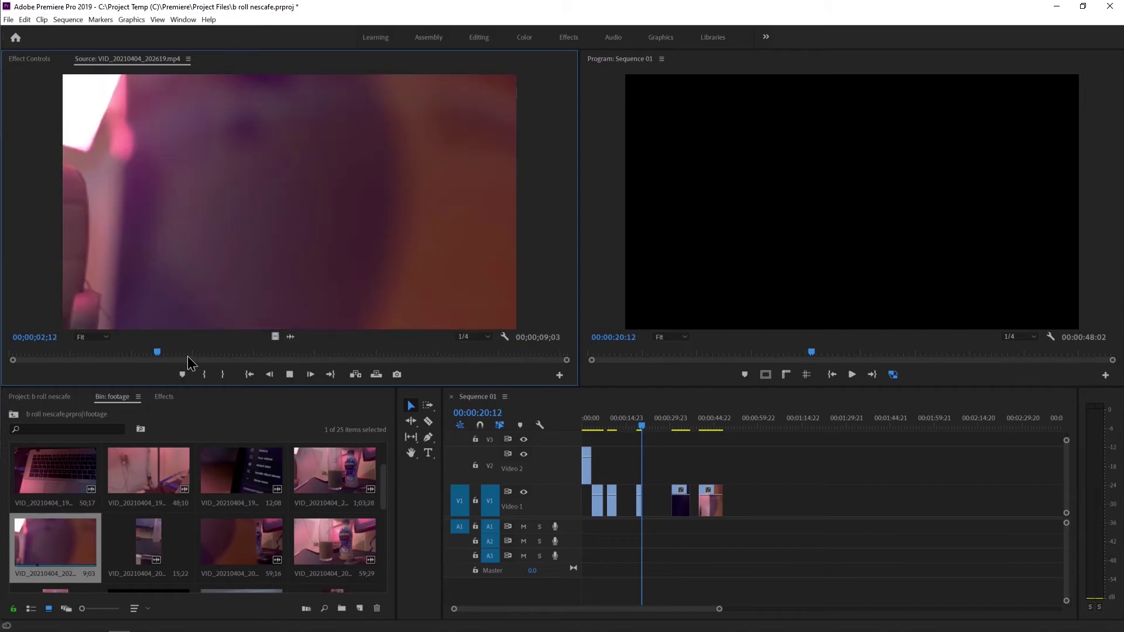
- Set an In point at 03;02 on VID_20210404_202619 and add it to the end of V1
key("space")
left_click_drag(203, 353, 289, 357)
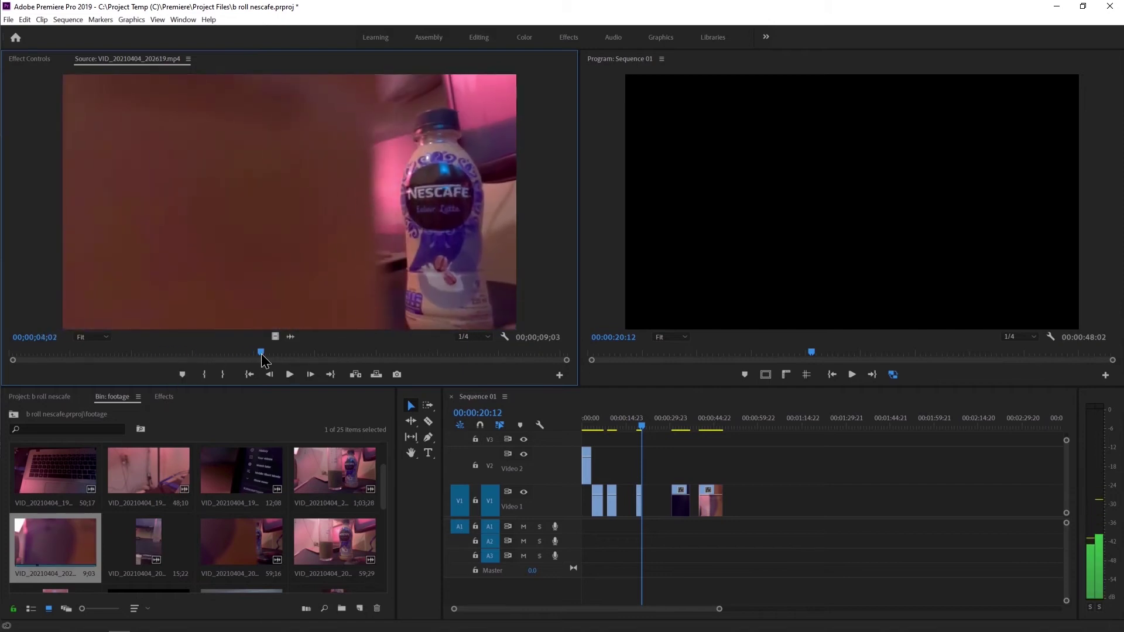
key("space")
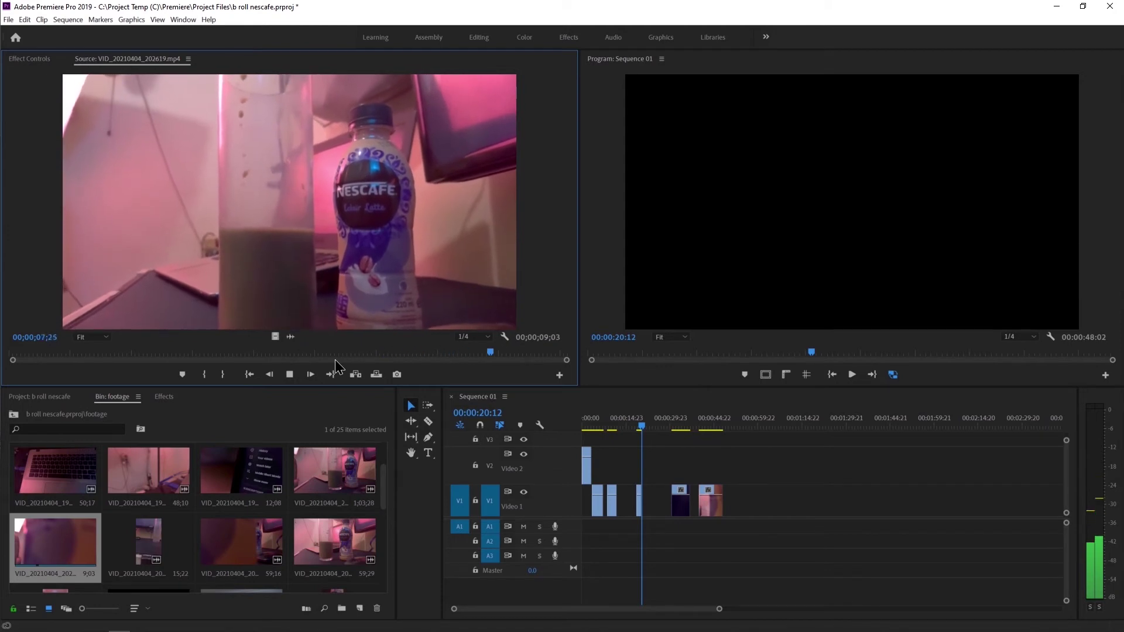
left_click_drag(346, 354, 175, 351)
key("space")
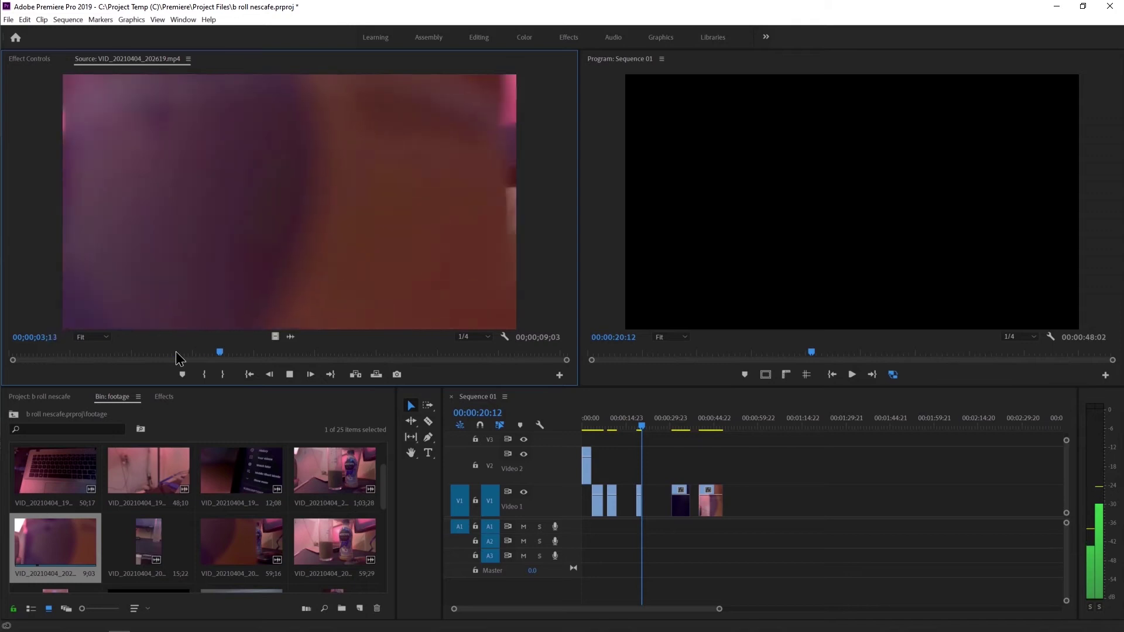
left_click_drag(212, 350, 198, 351)
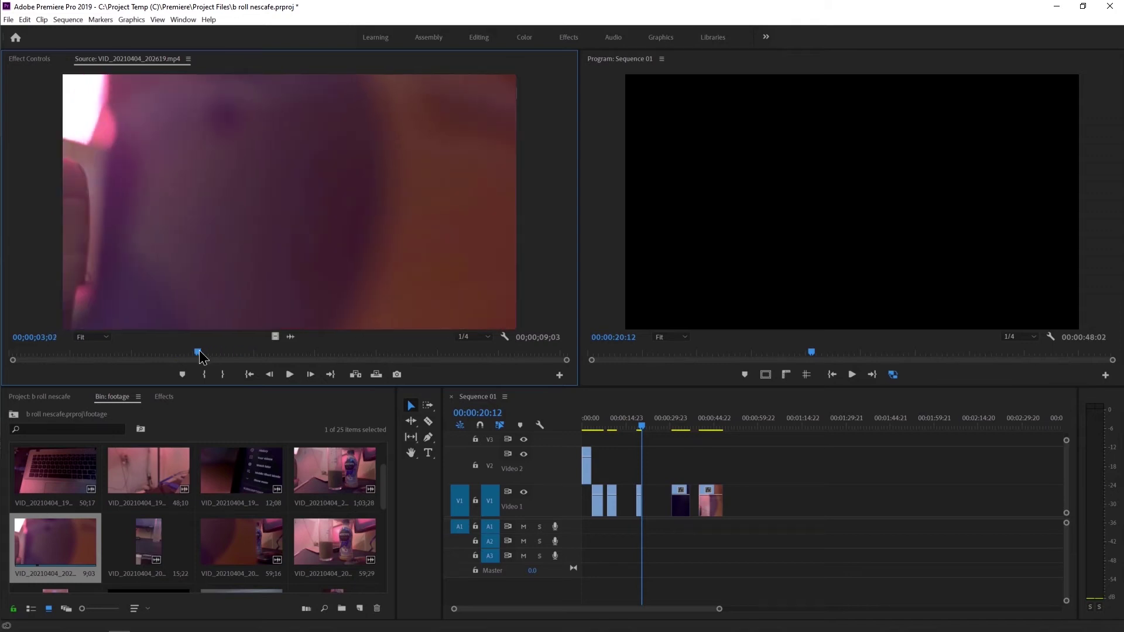
key("i")
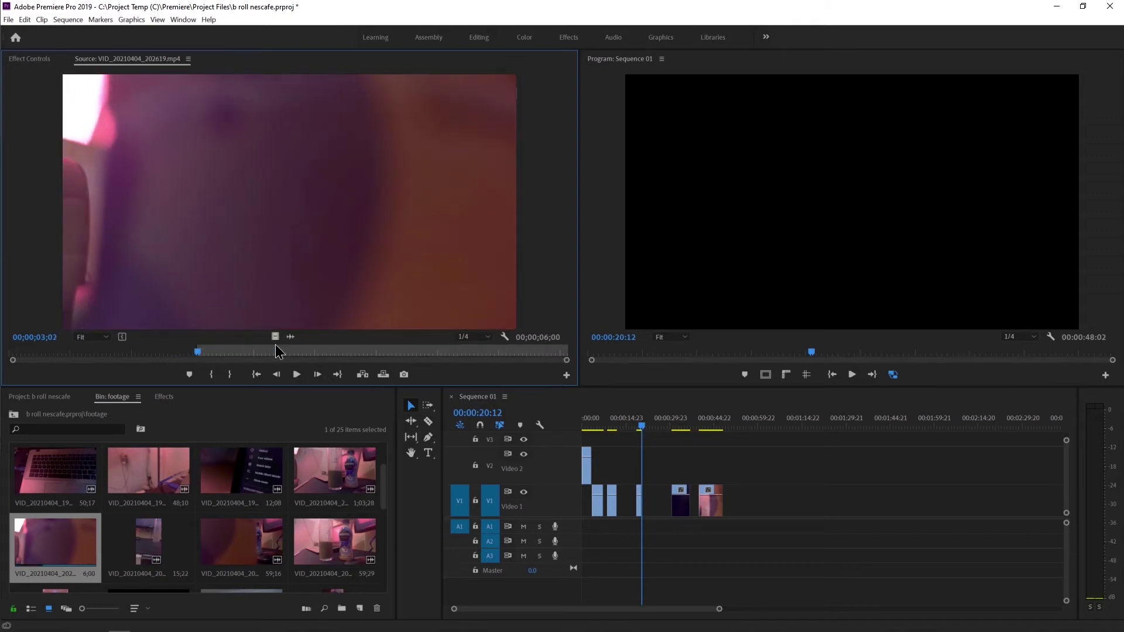
left_click_drag(400, 375, 752, 501)
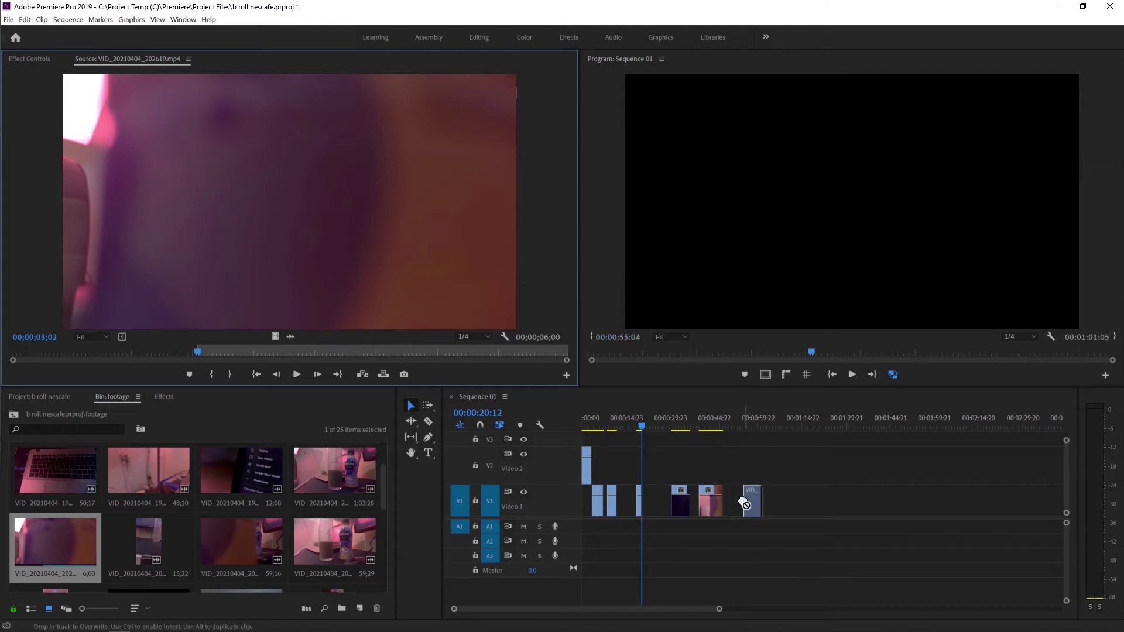
scroll(347, 509, "up", 2)
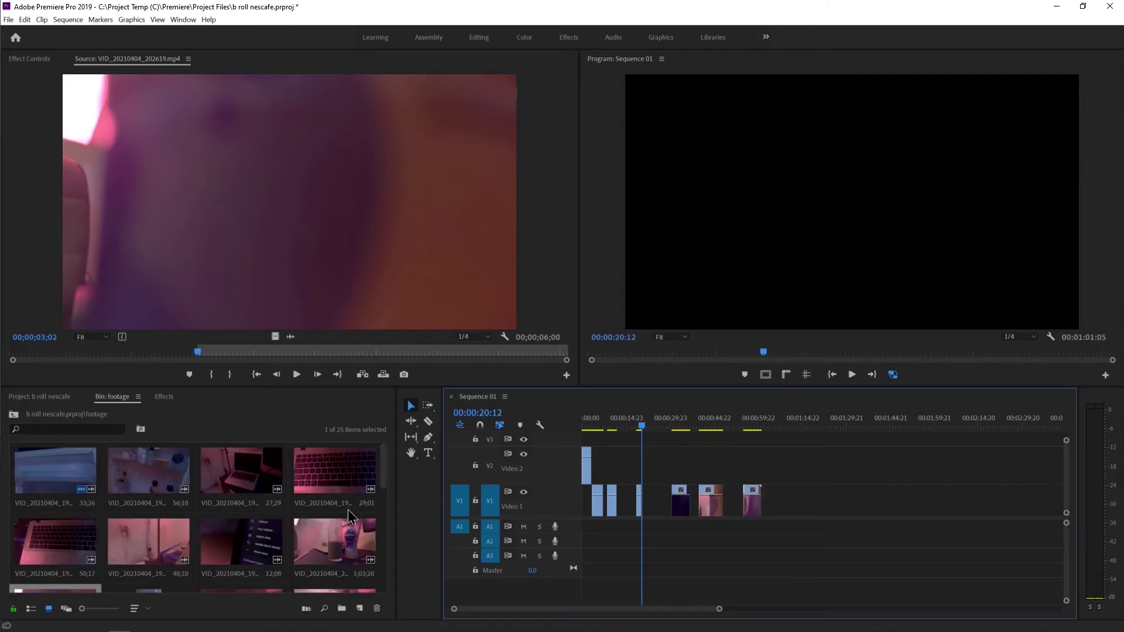
- Load VID_20210404_202701.mp4 in the Source monitor and preview it from 41 seconds to 1;02;19 to mark its final bottle footage
double_click(348, 540)
mouse_move(282, 352)
left_mouse_down()
mouse_move(134, 353)
mouse_move(347, 353)
left_mouse_up()
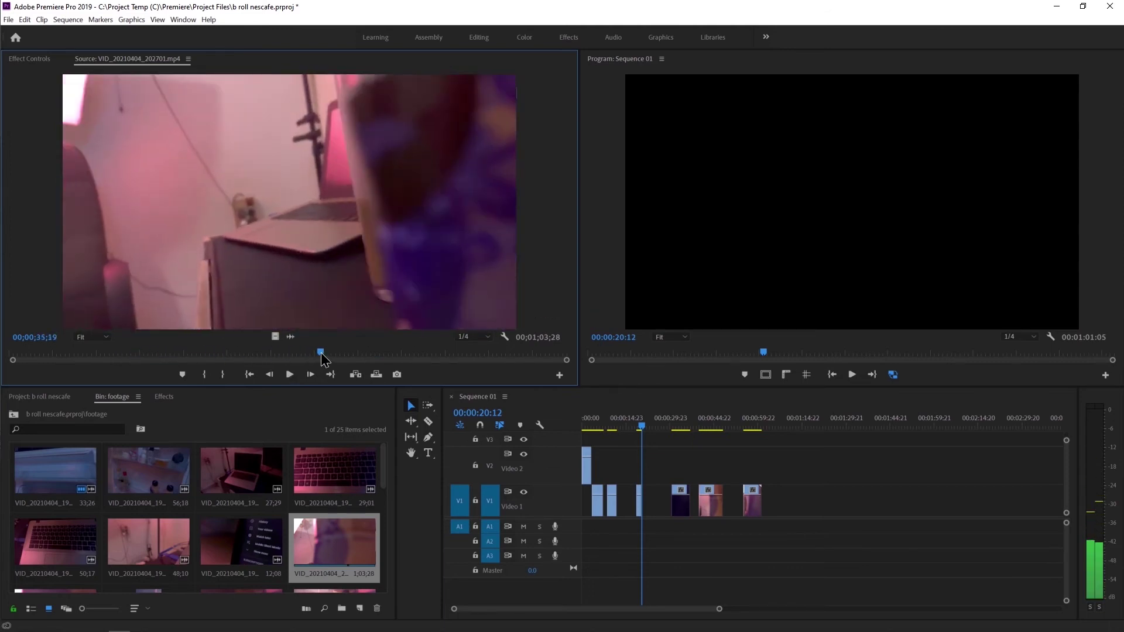
left_click_drag(347, 353, 363, 354)
key("space")
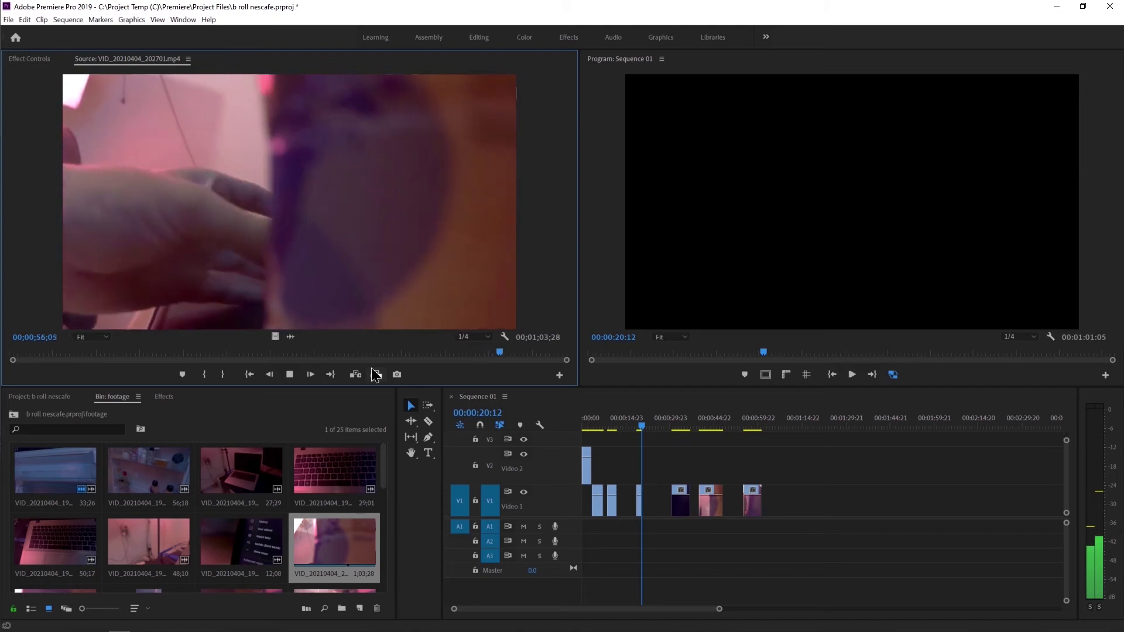
key("space")
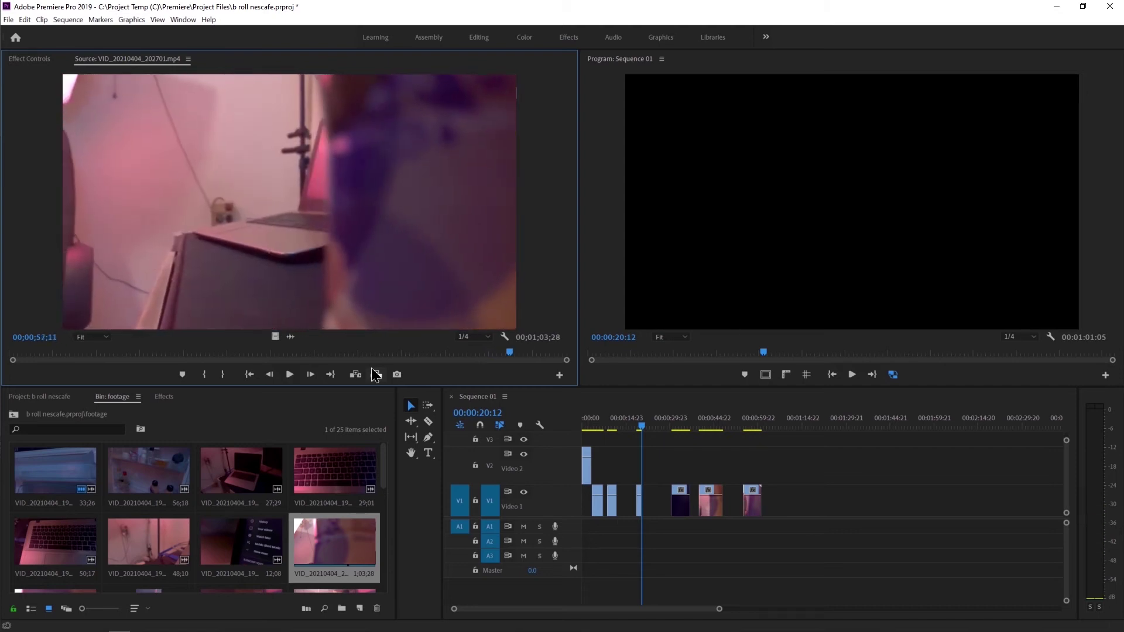
key("space")
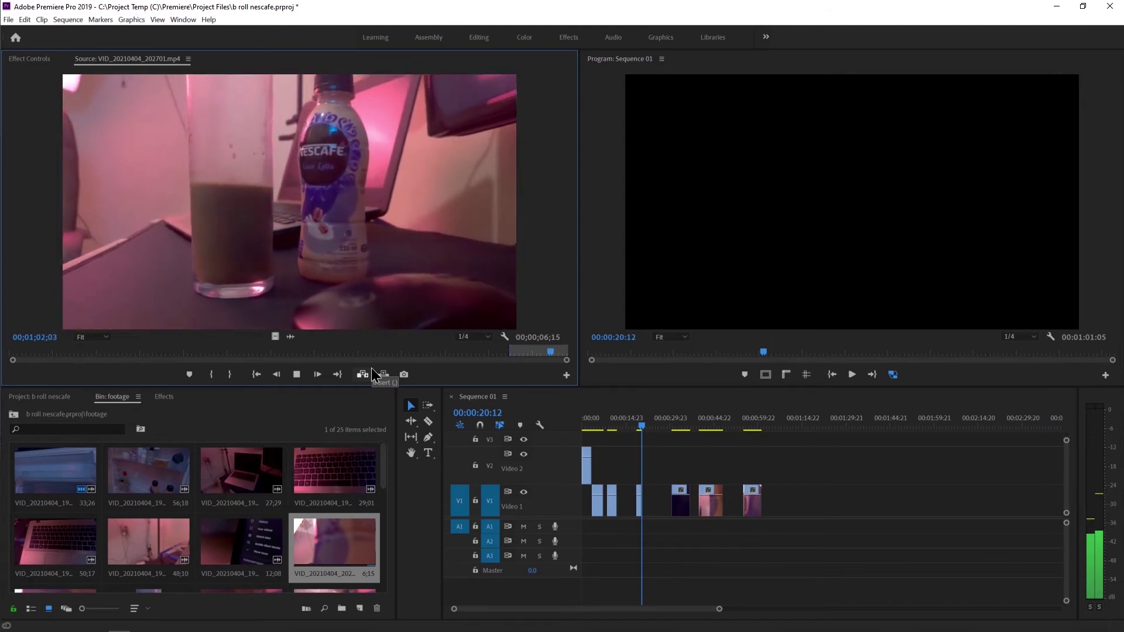
key("space")
left_click(679, 421)
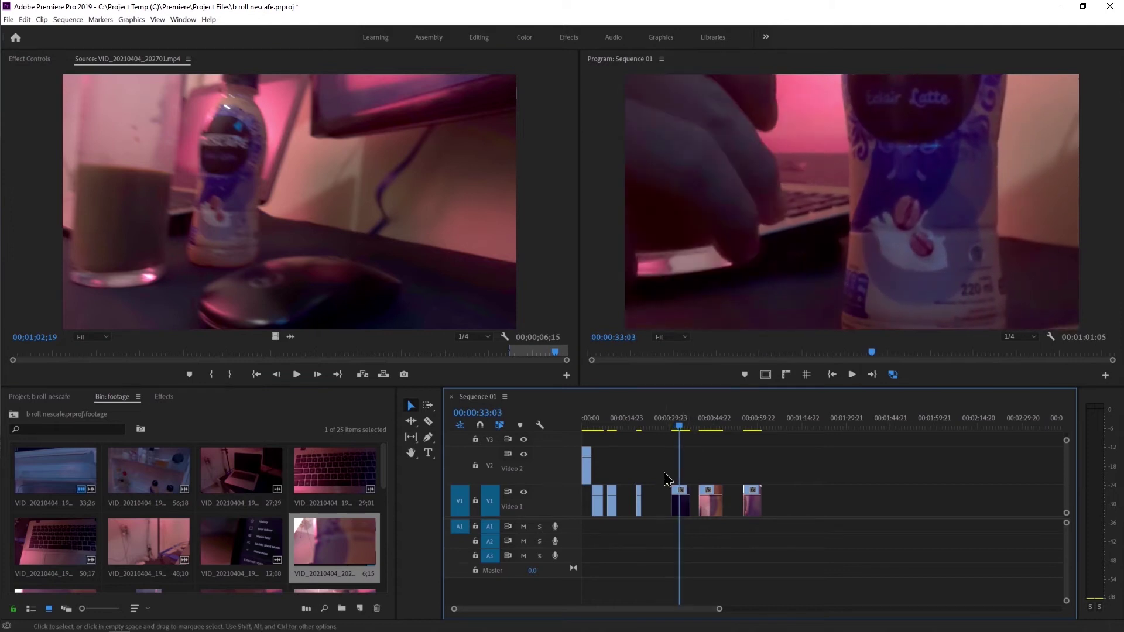
- Set Scale to 50 for the selected clip, VID_20210404_202911 and the last V1 clip, then preview the sequence
left_click(29, 58)
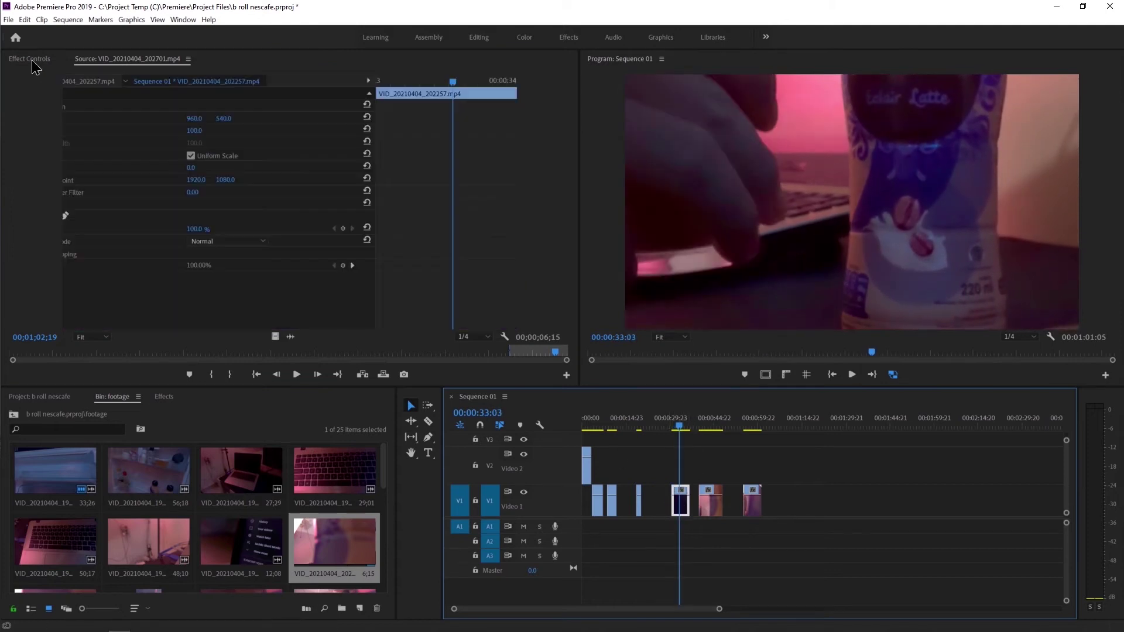
type("50")
key("Return")
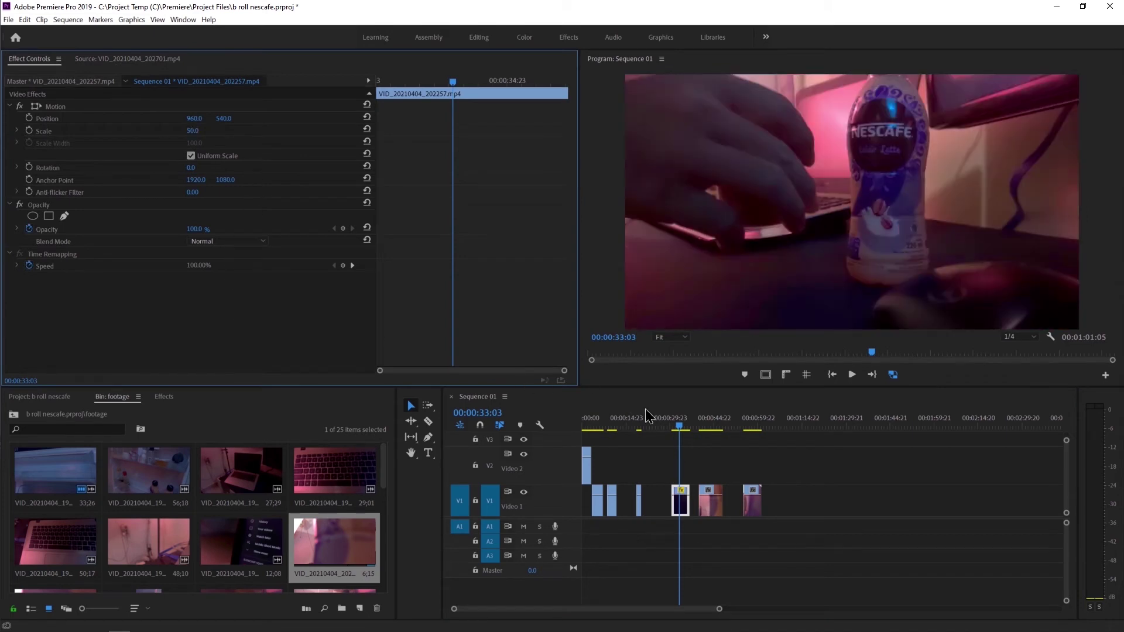
left_click(706, 509)
left_click(193, 132)
type("50")
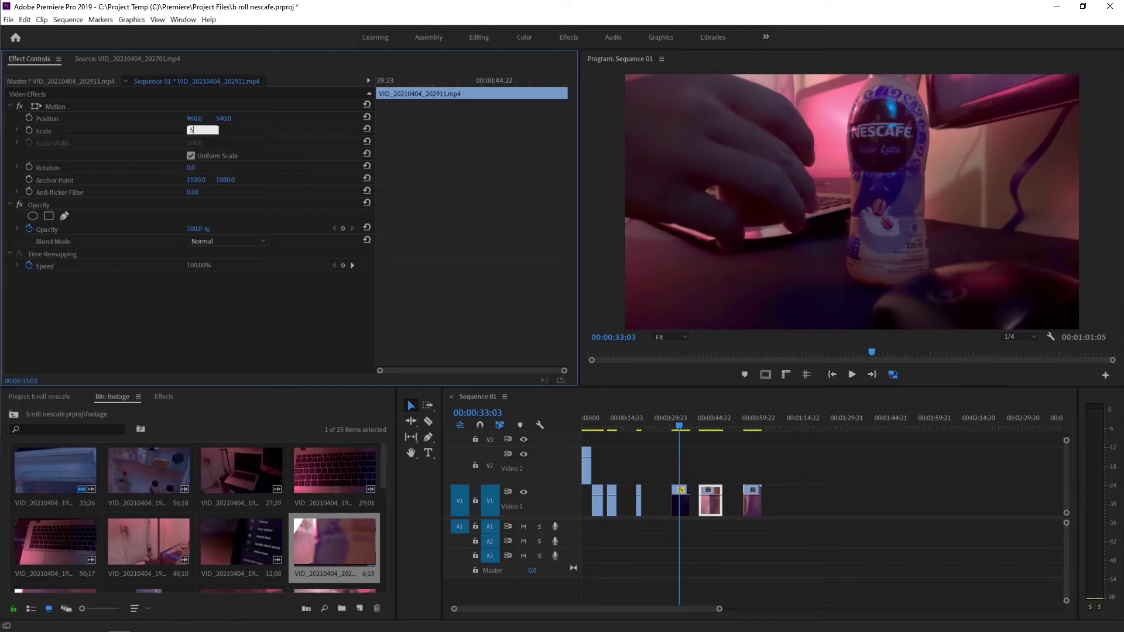
left_click(753, 513)
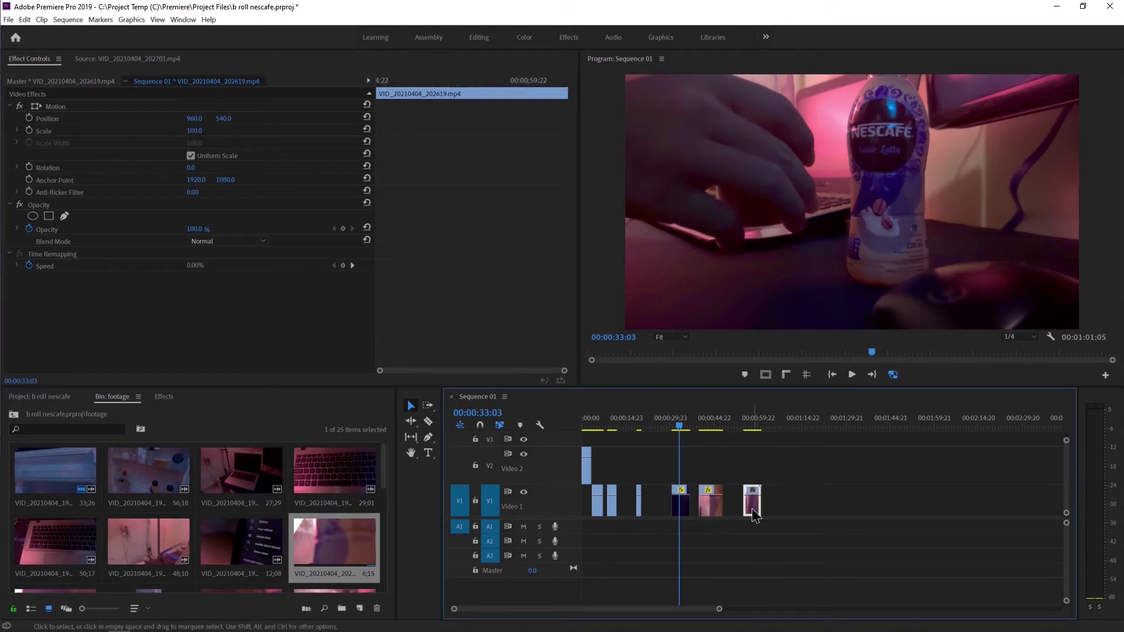
left_click(195, 131)
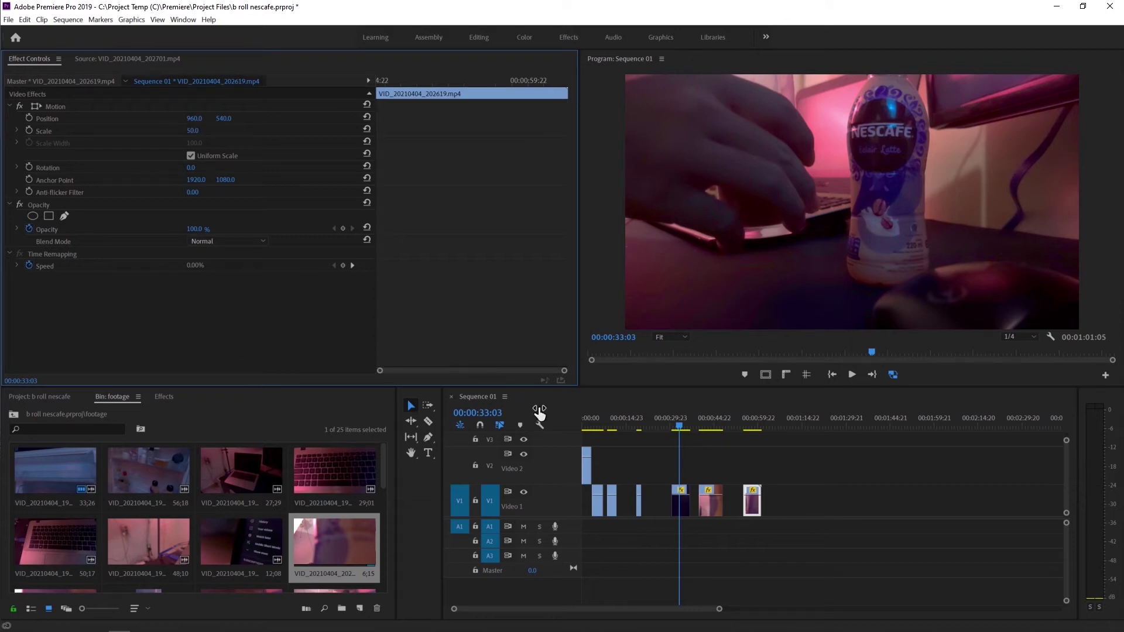
key("space")
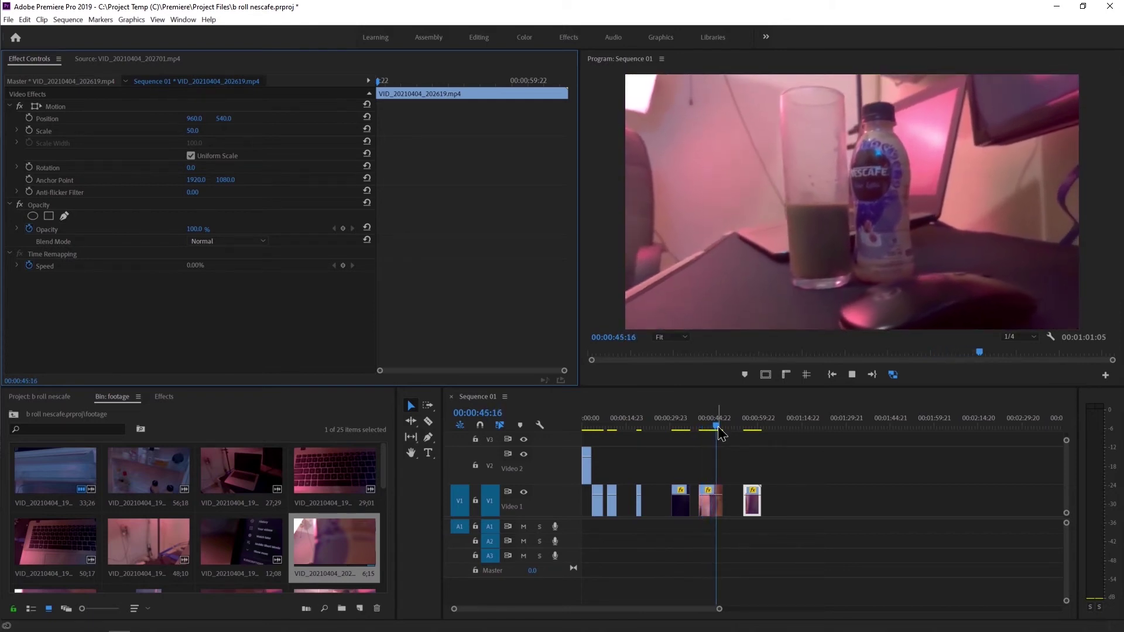
key("space")
left_click(744, 429)
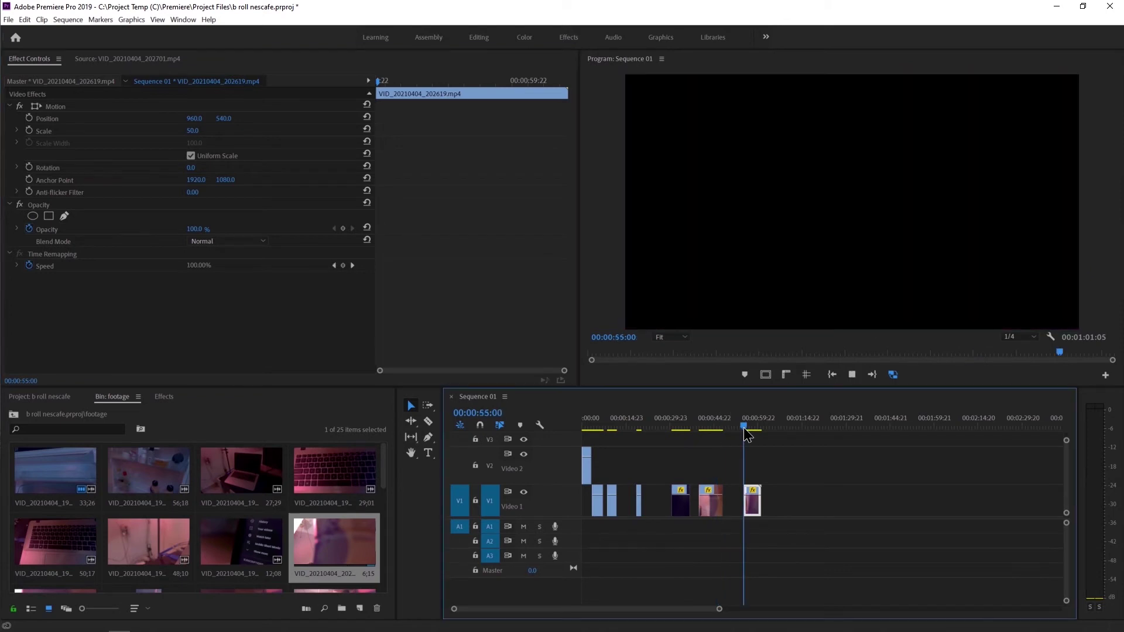
key("space")
left_click(718, 428)
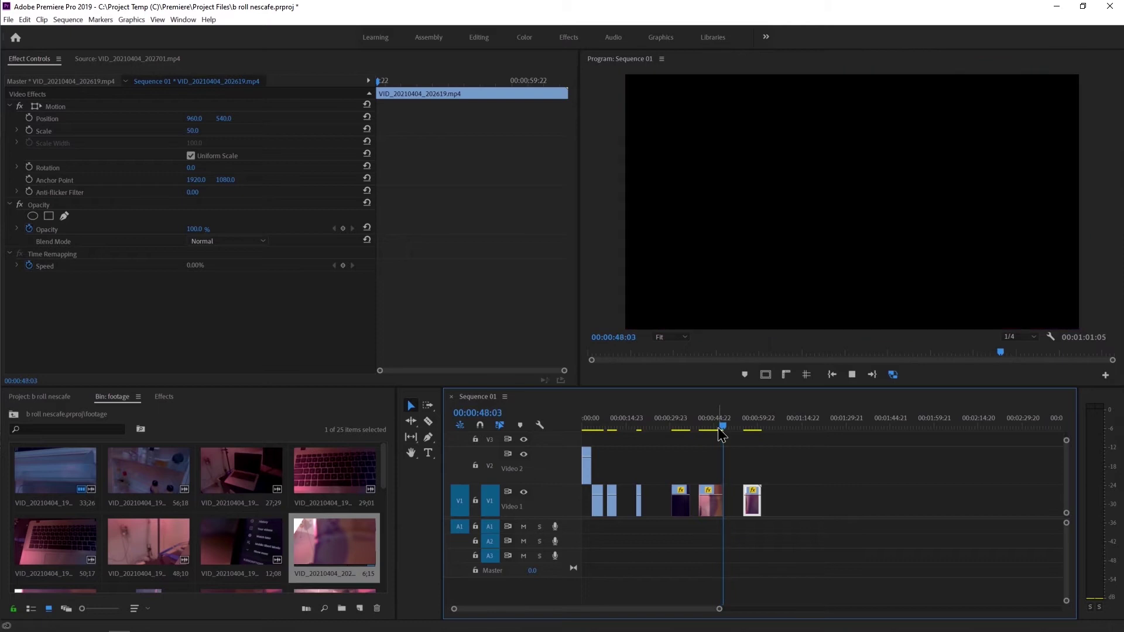
left_click(745, 429)
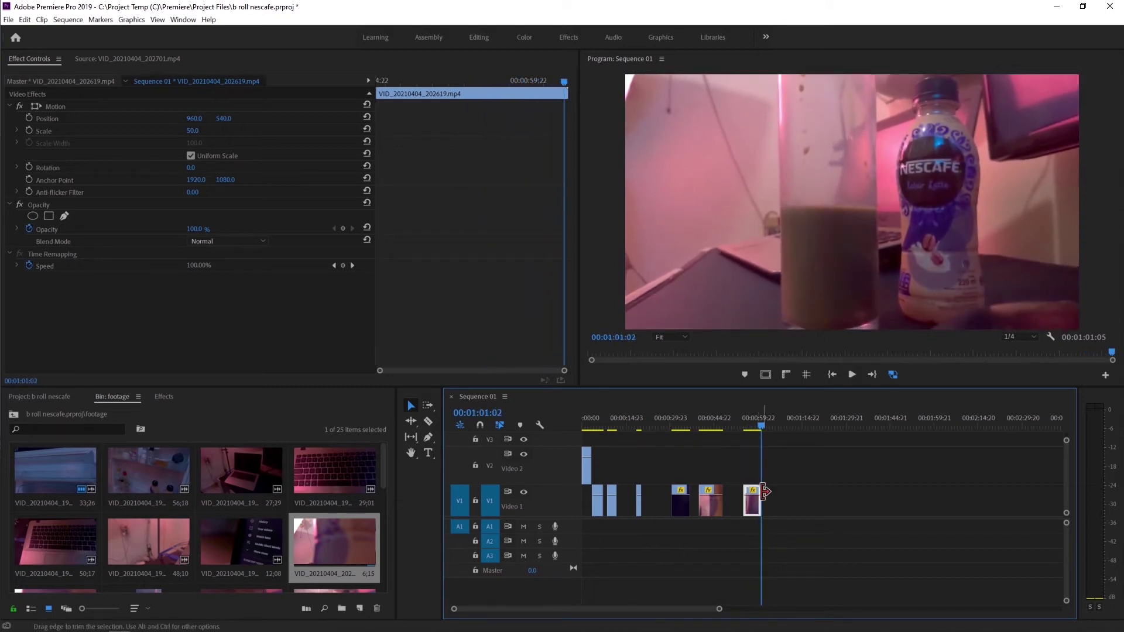
left_click(789, 502)
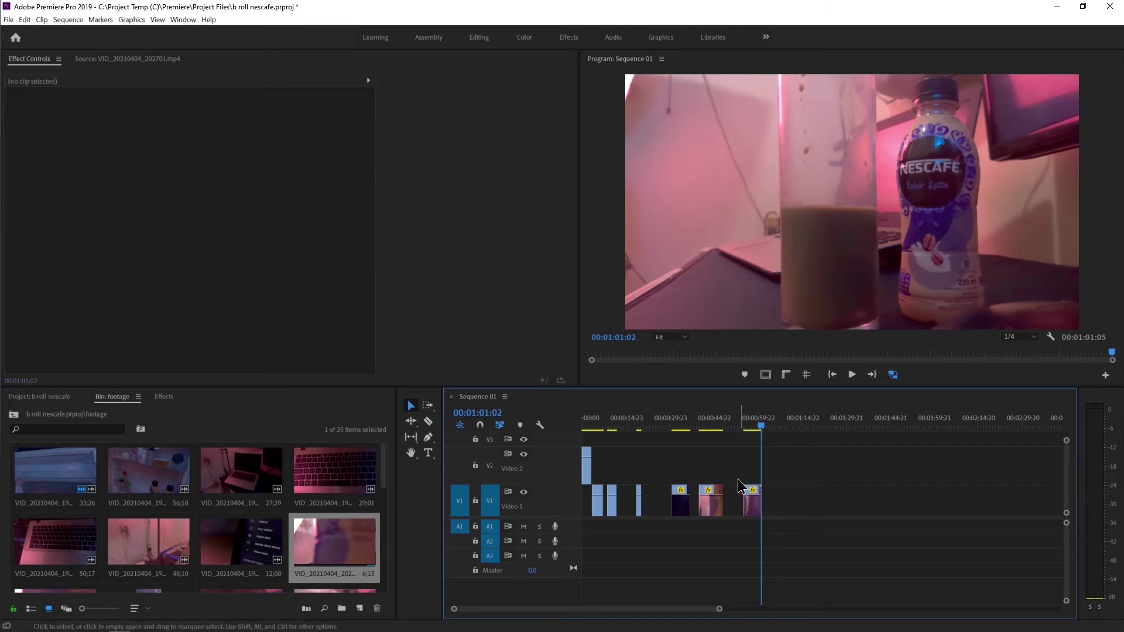
- Review the sequence from 00:00:30:12 and shrink the glass-and-bottle clip to 26% scale
left_click(671, 426)
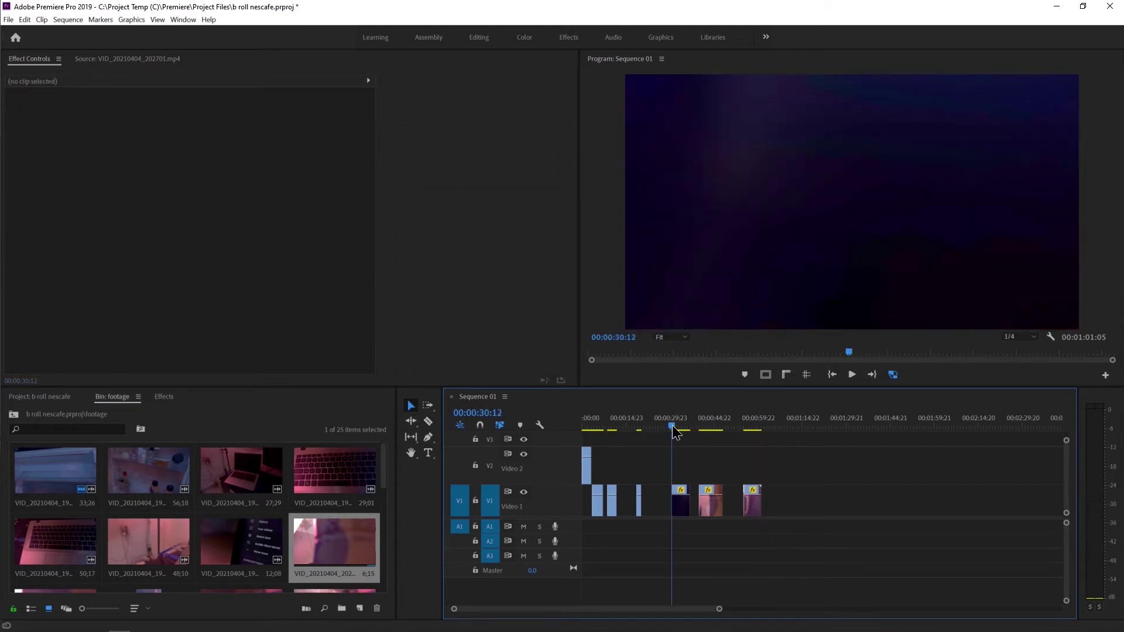
key("space")
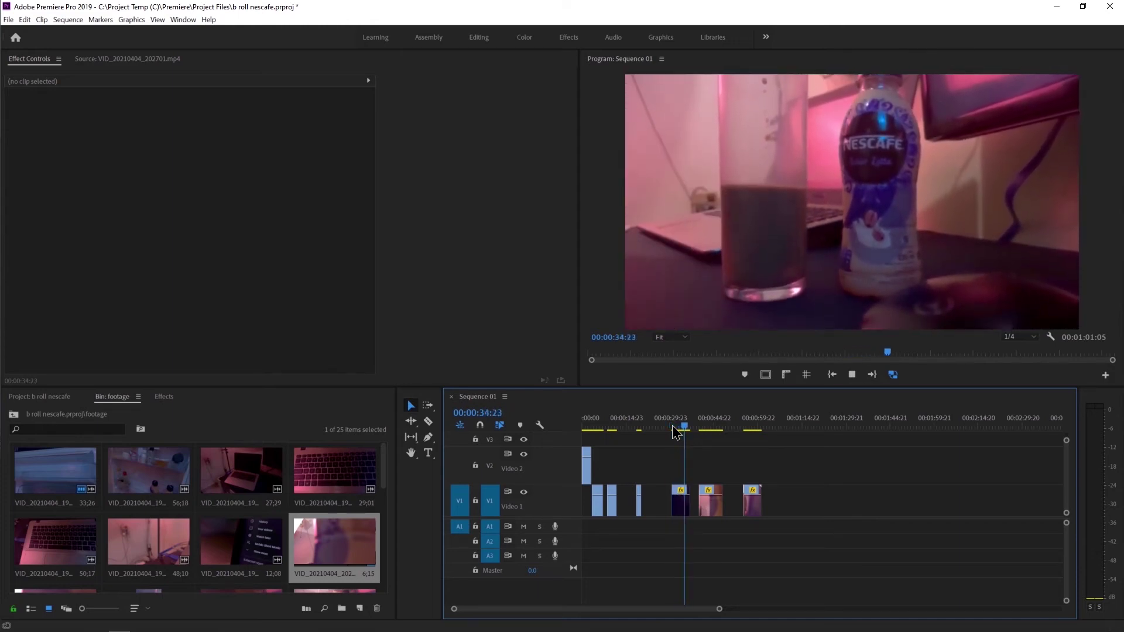
key("space")
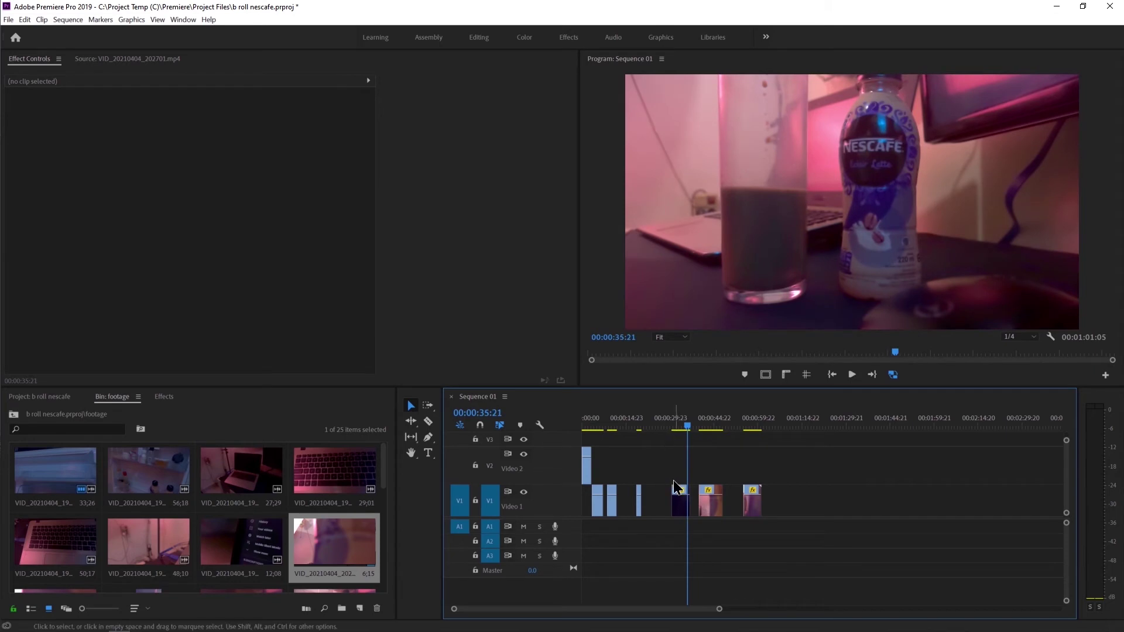
left_click(679, 510)
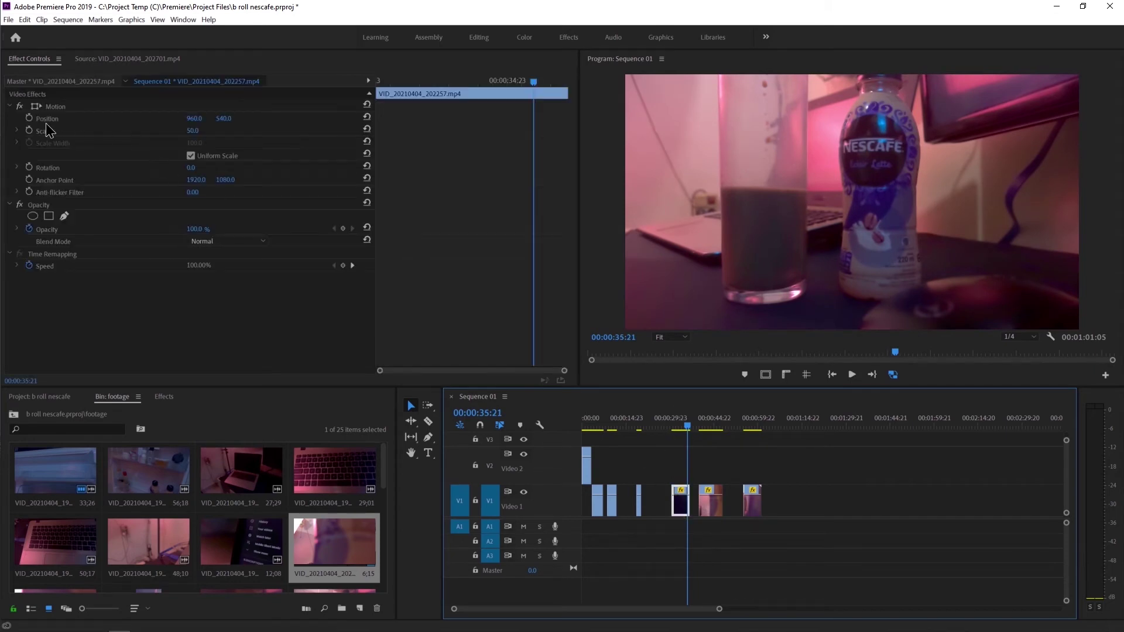
left_click_drag(194, 134, 395, 334)
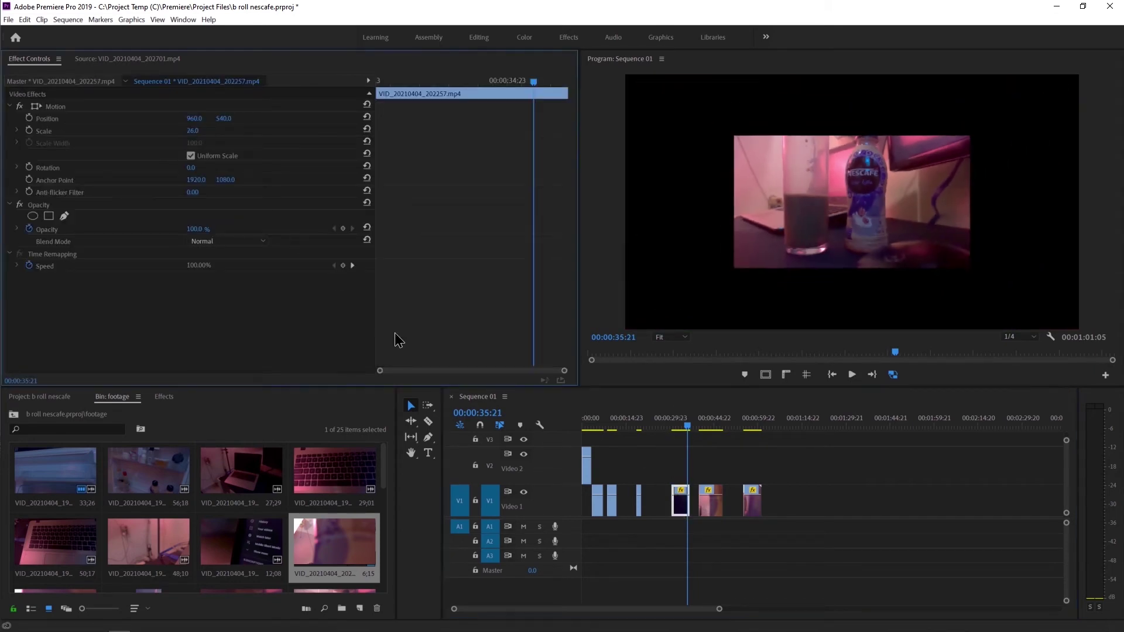
left_click(641, 449)
- Delete the glass-and-bottle clip from V1 and ripple-delete the leftover gap
left_click(685, 514)
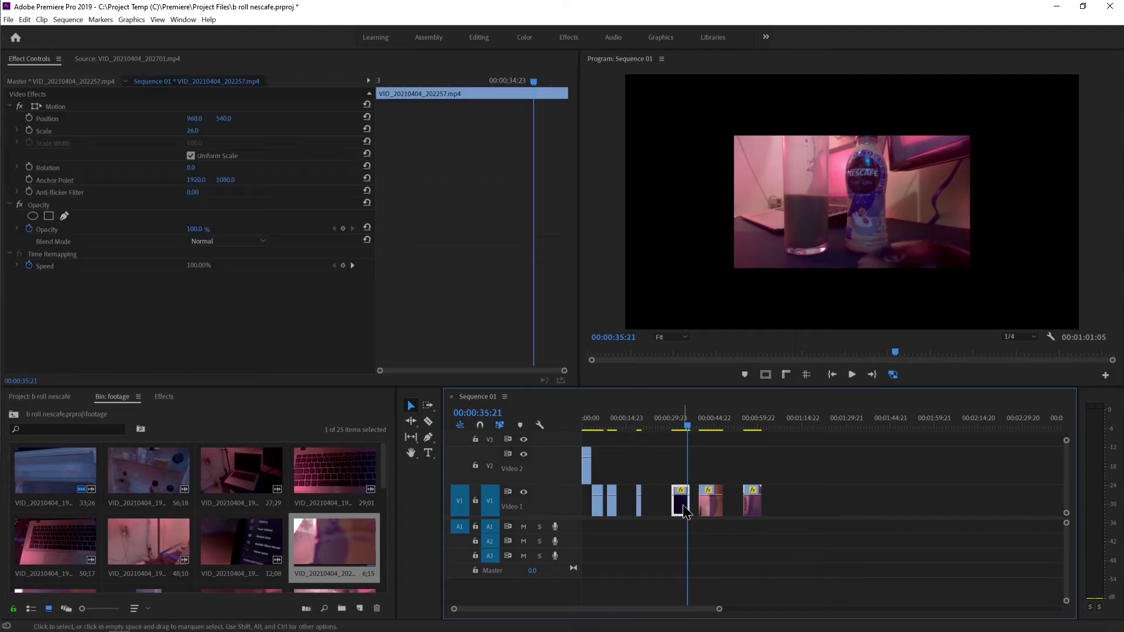
key("Delete")
right_click(664, 501)
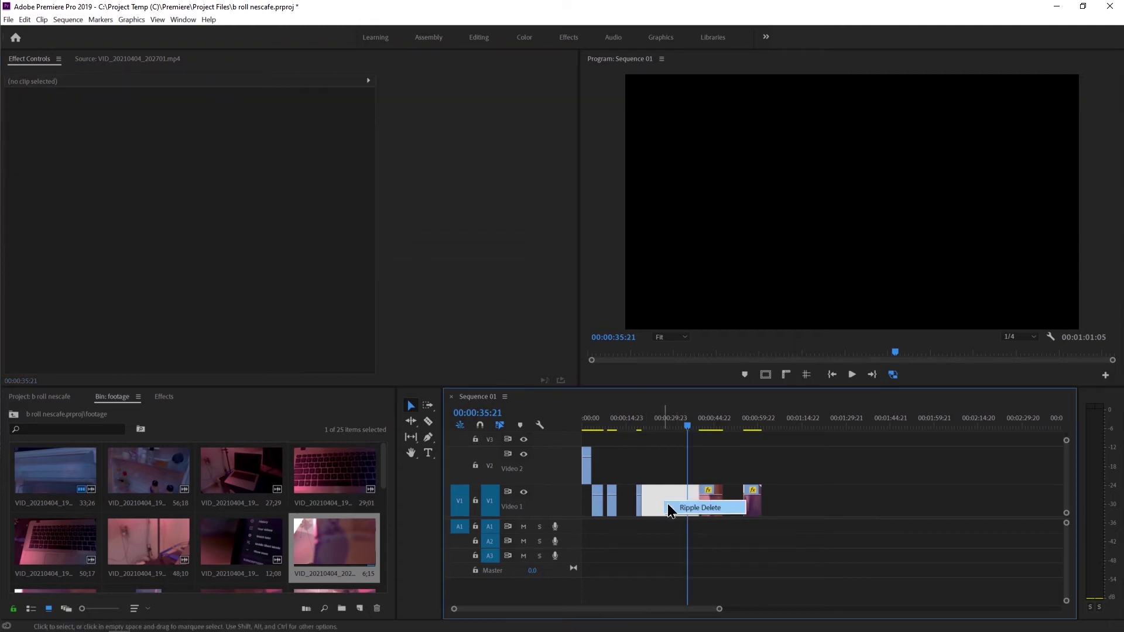
left_click(696, 507)
left_click(642, 445)
left_click(641, 427)
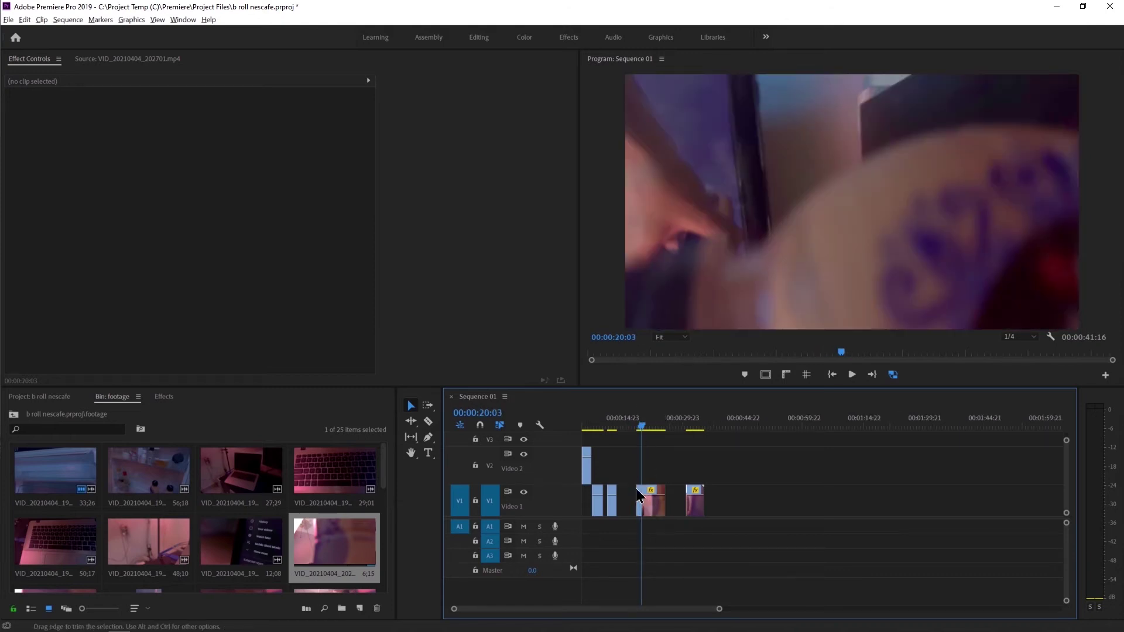
- Move the 201129 clip from V1 up onto V2 and play the sequence from 00:00:03:00
key("=")
left_click_drag(644, 502, 639, 469)
key("minus")
key("minus")
key("minus")
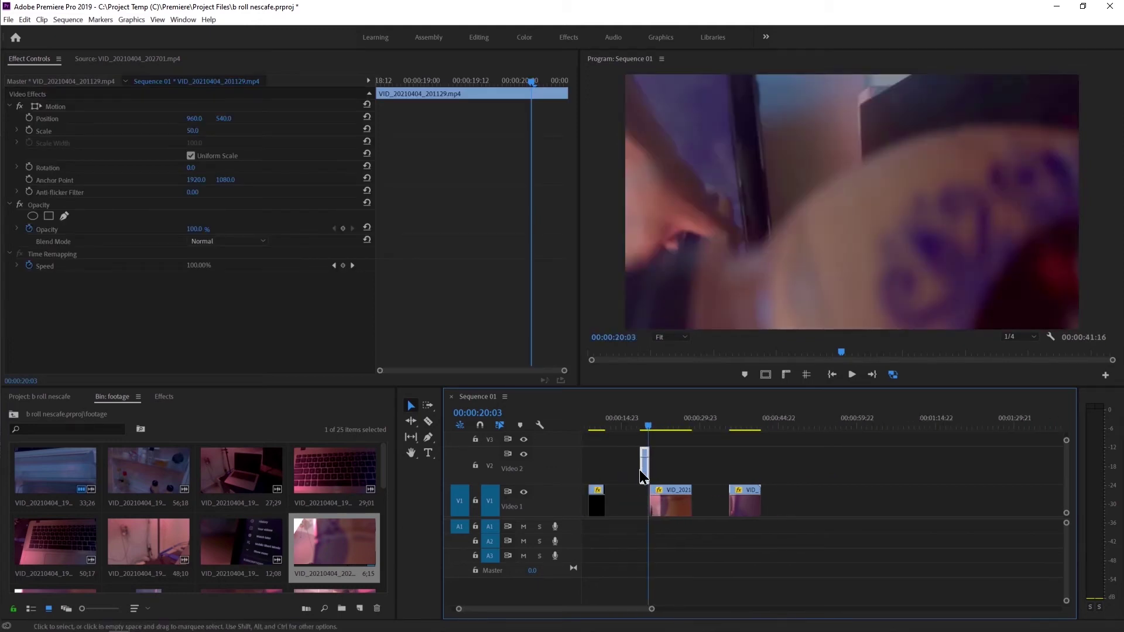
key("minus")
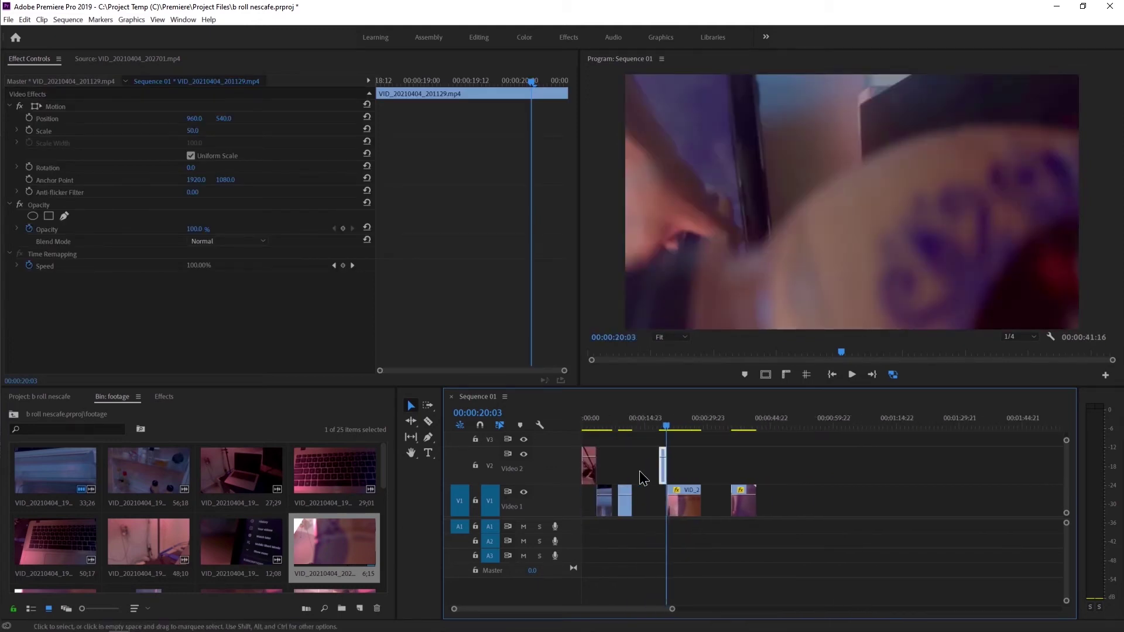
left_click(593, 418)
key("space")
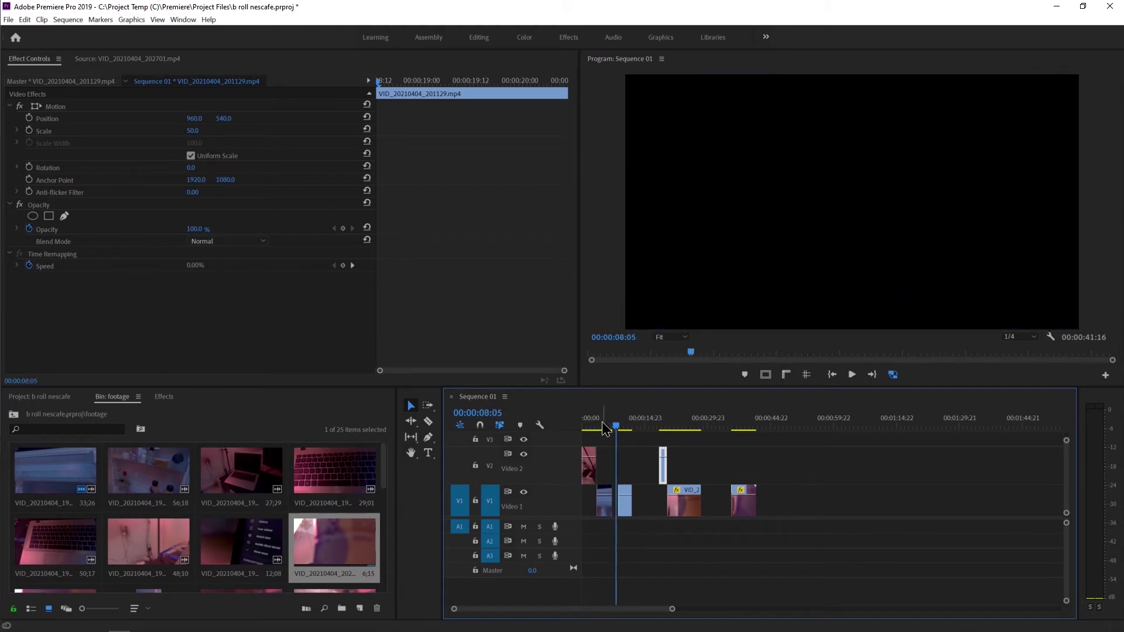
- Ripple-delete the empty V1 gap, review the section, and slide the V2 clip toward 11:00
key("=")
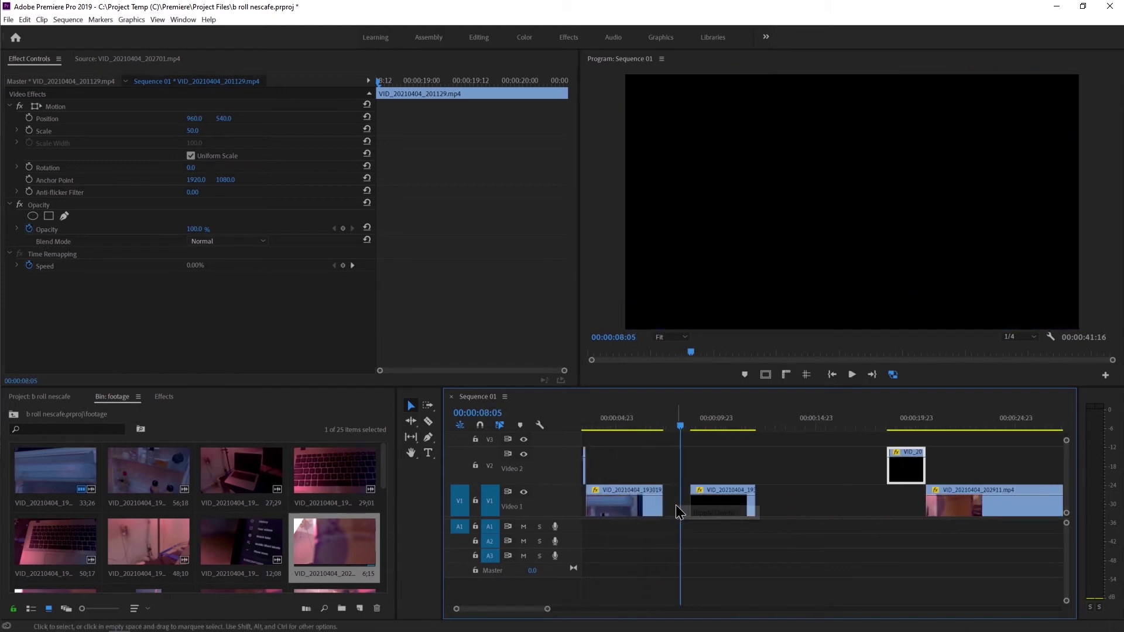
right_click(675, 505)
left_click(683, 513)
left_click(639, 429)
key("space")
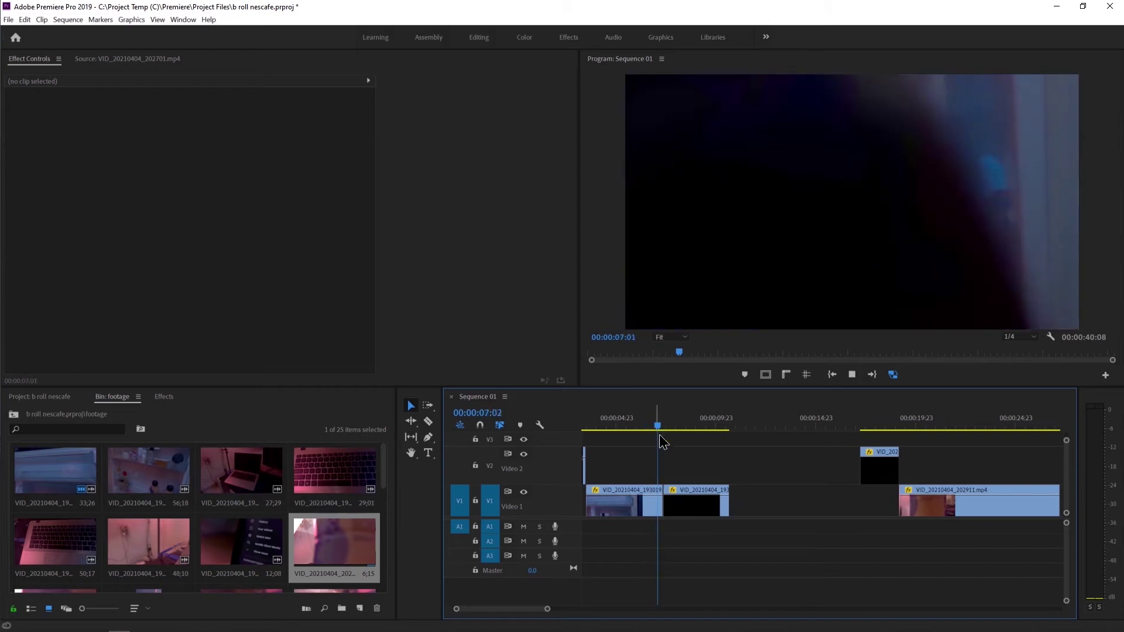
key("backslash")
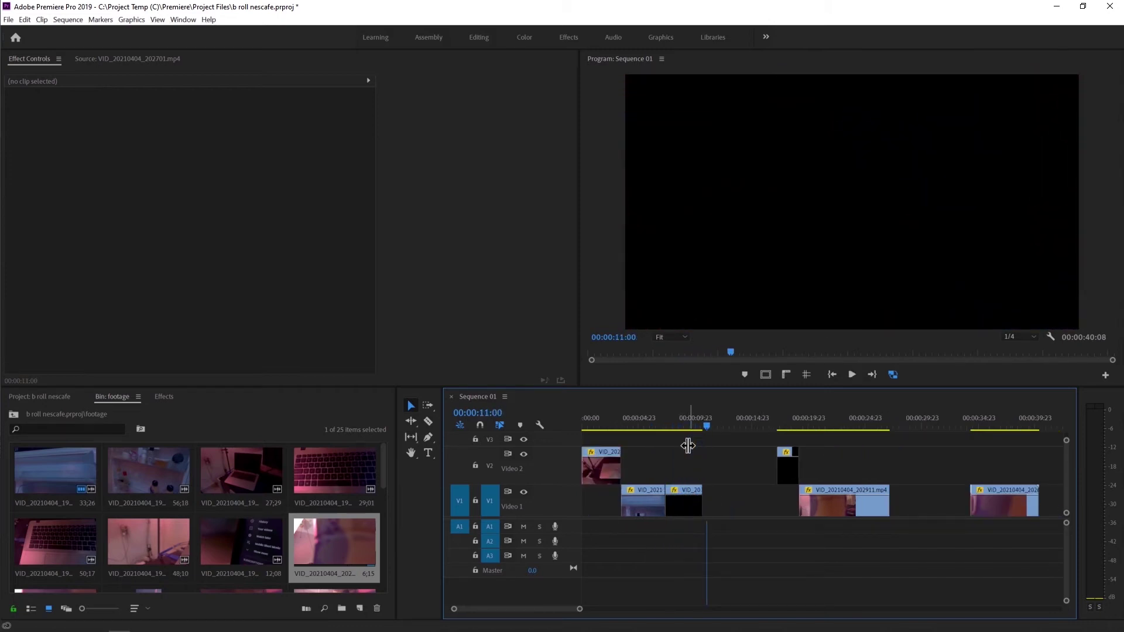
left_click_drag(786, 474, 705, 470)
- Park the playhead at 00:00:10:08 and nudge the V2 clip a few frames earlier
key("=")
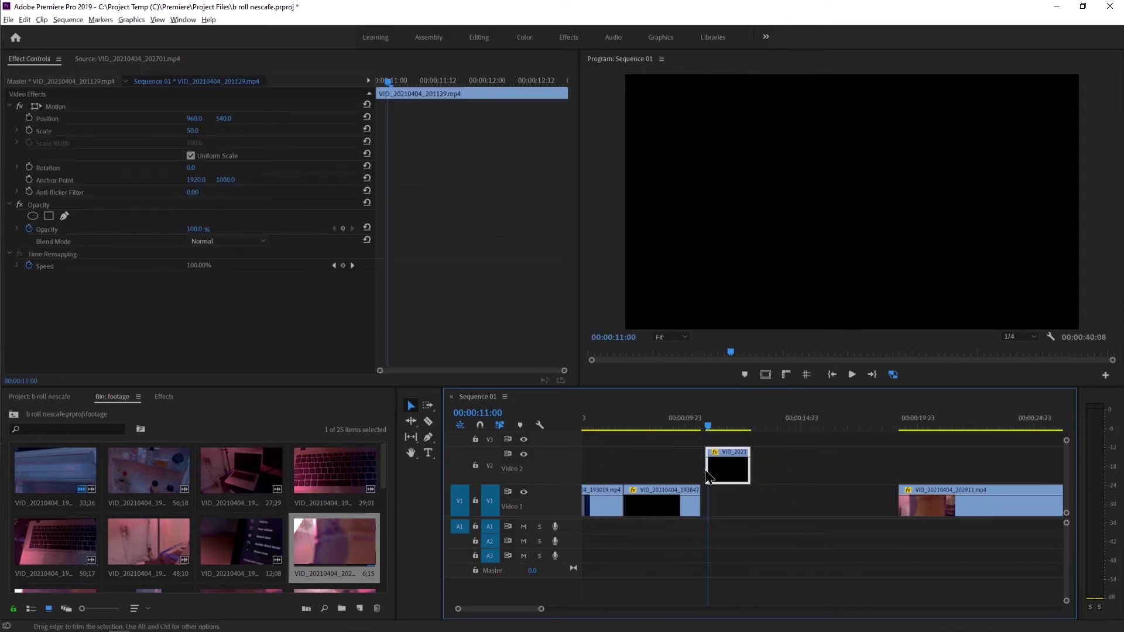
key("=")
left_click(679, 441)
left_click(679, 427)
left_click_drag(736, 474, 726, 472)
key("space")
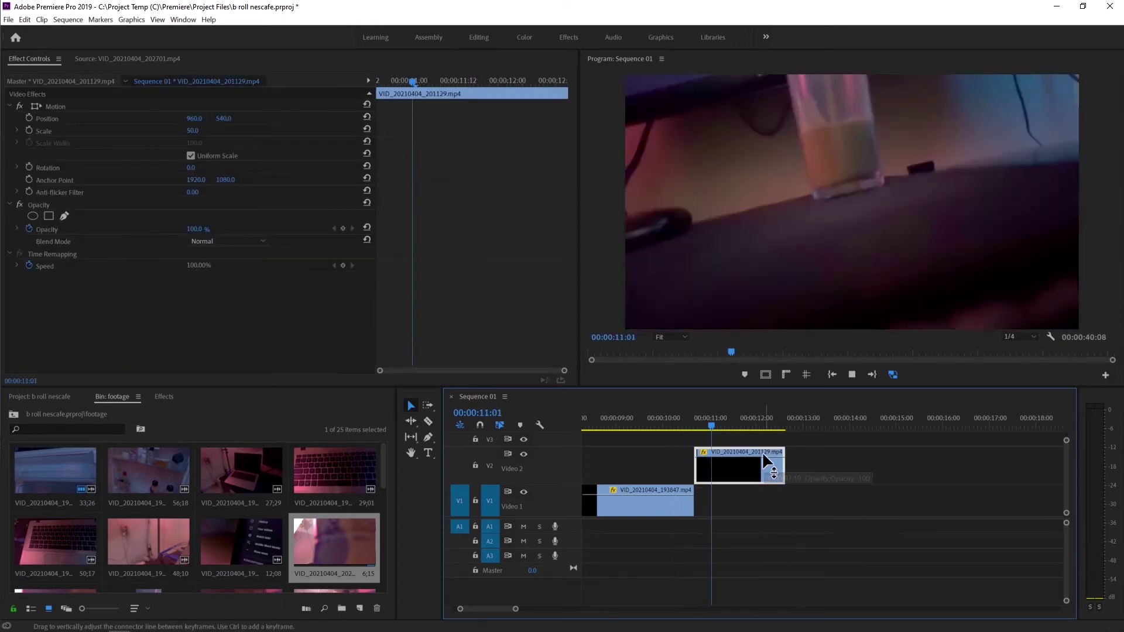
key("space")
- Align the V2 clip to start exactly at 00:00:10:08, then move 202911 about 5 seconds earlier
mouse_move(714, 415)
left_mouse_down()
mouse_move(681, 419)
mouse_move(677, 430)
left_mouse_up()
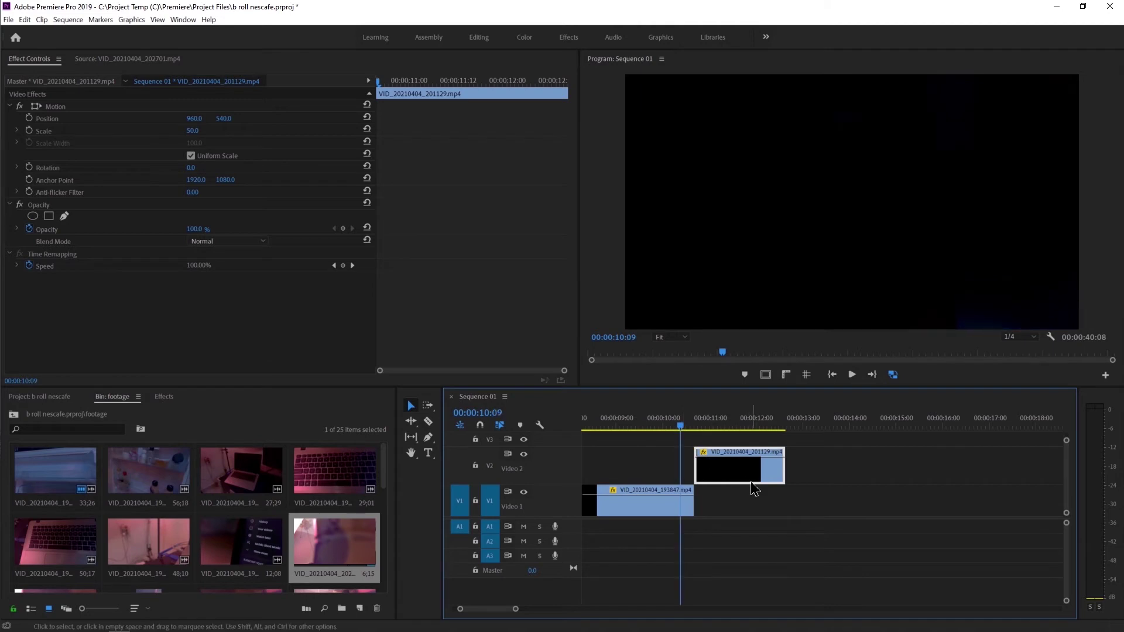
key("Left")
left_click_drag(736, 475, 730, 472)
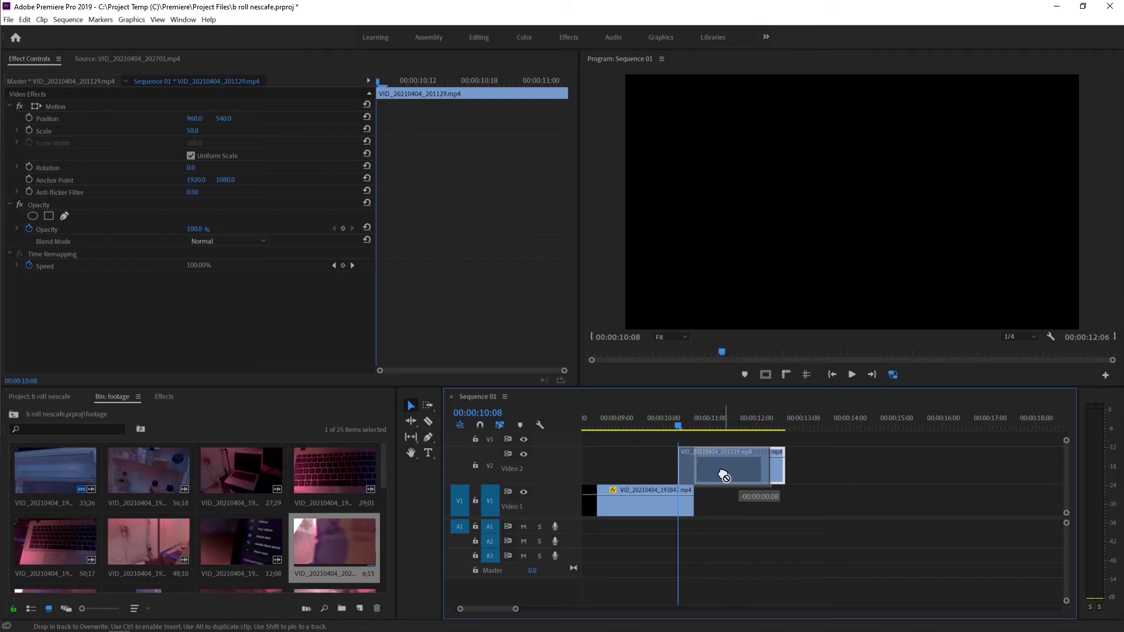
key("space")
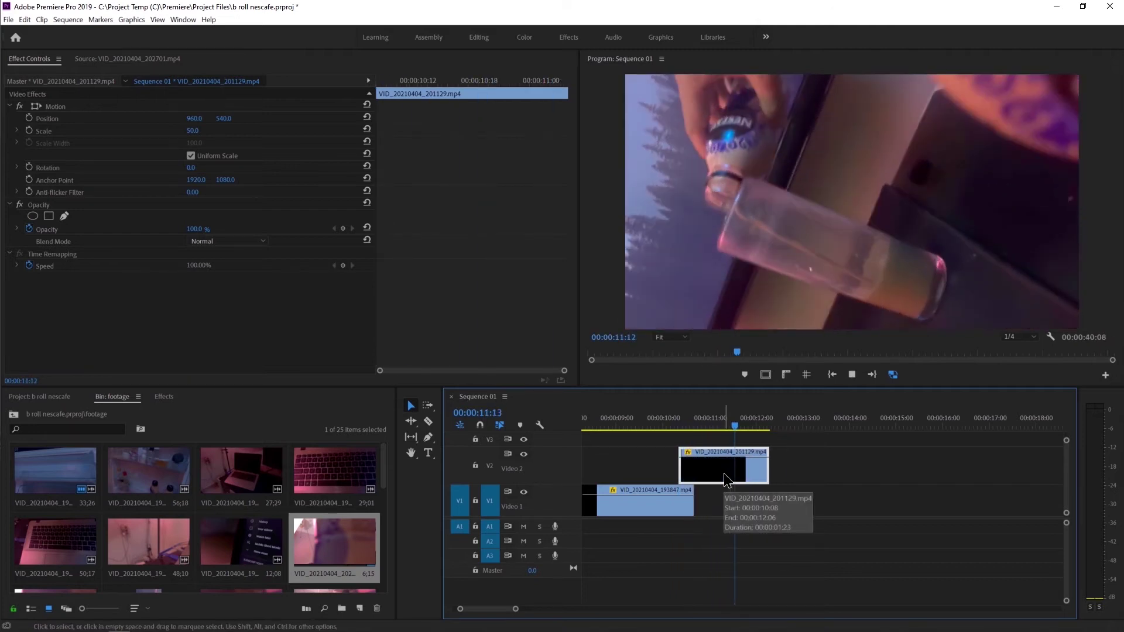
left_click_drag(753, 423, 744, 425)
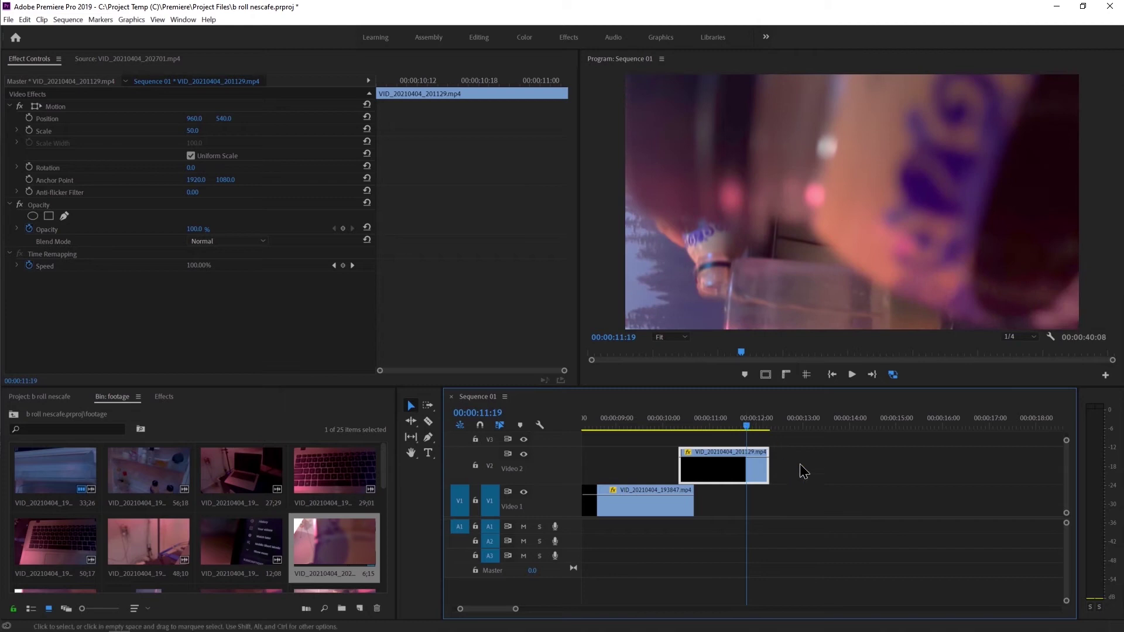
key("backslash")
left_click_drag(976, 509, 805, 502)
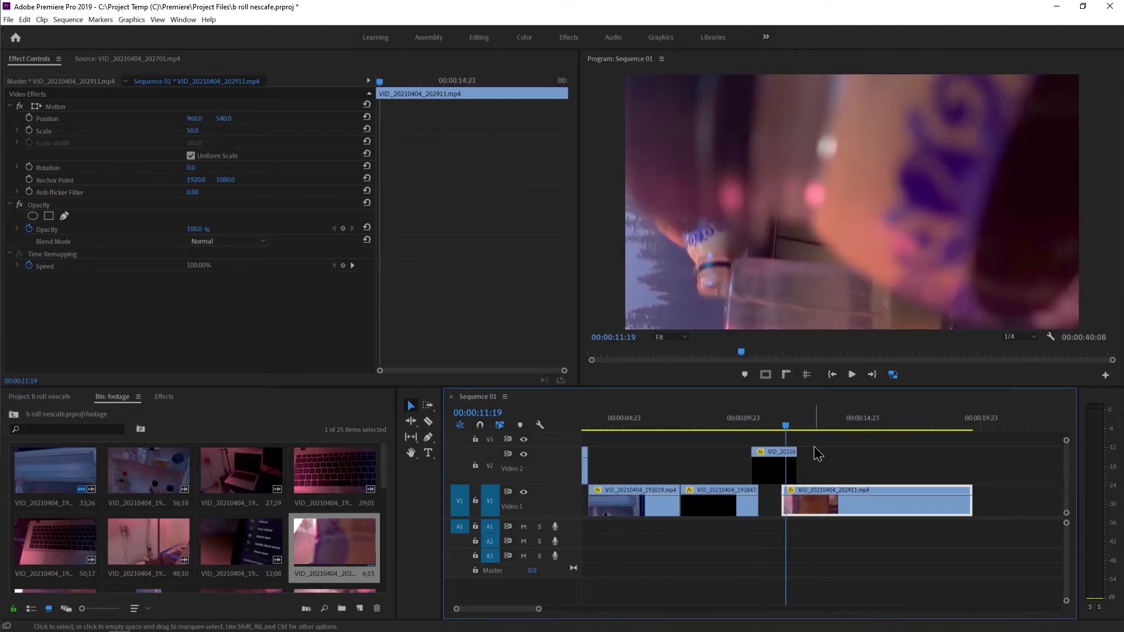
- Find 00:00:16:03 in the bottle shot and trim the V1 clip's end there with Ctrl+Alt+W
left_click_drag(787, 433, 800, 433)
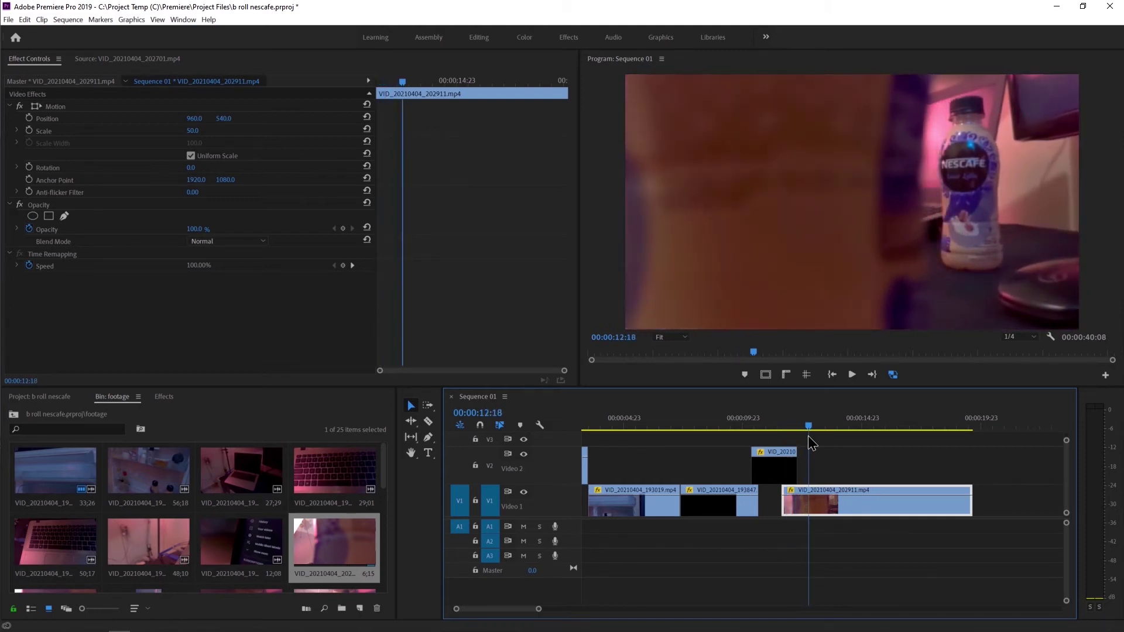
left_click_drag(801, 433, 919, 447)
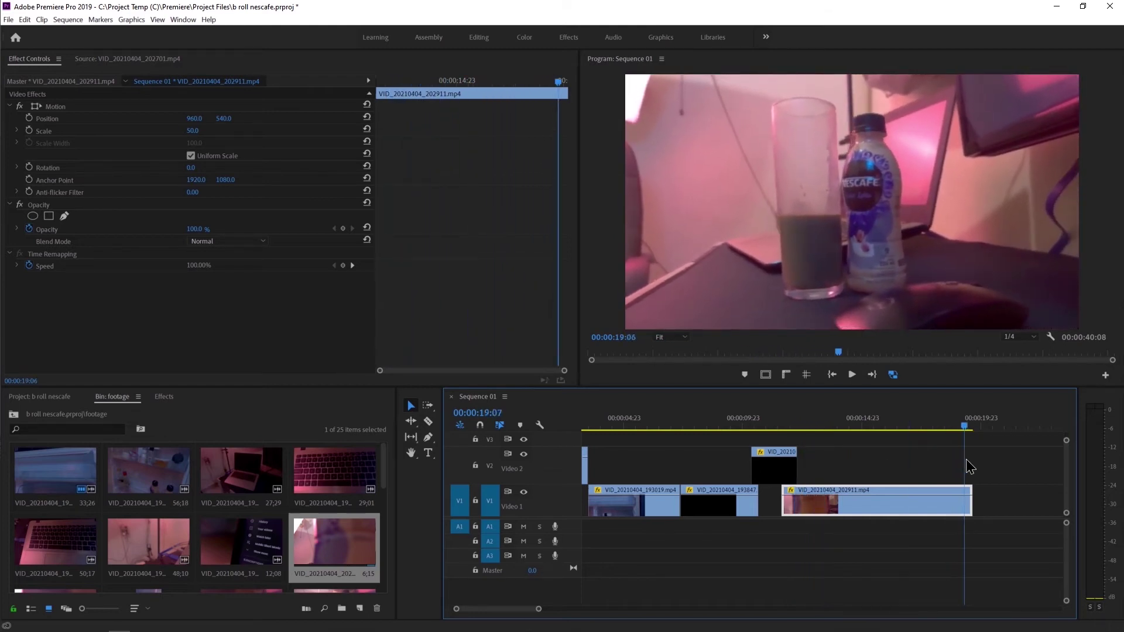
left_click_drag(918, 447, 974, 473)
key("minus")
left_click_drag(849, 437, 874, 436)
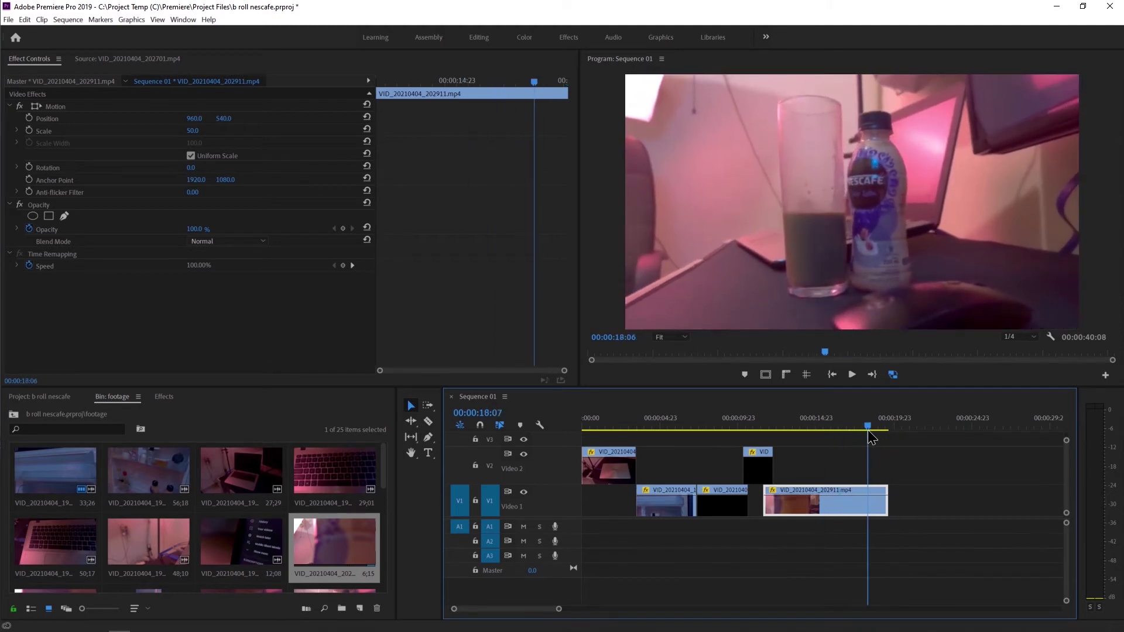
left_click_drag(874, 436, 841, 432)
key("space")
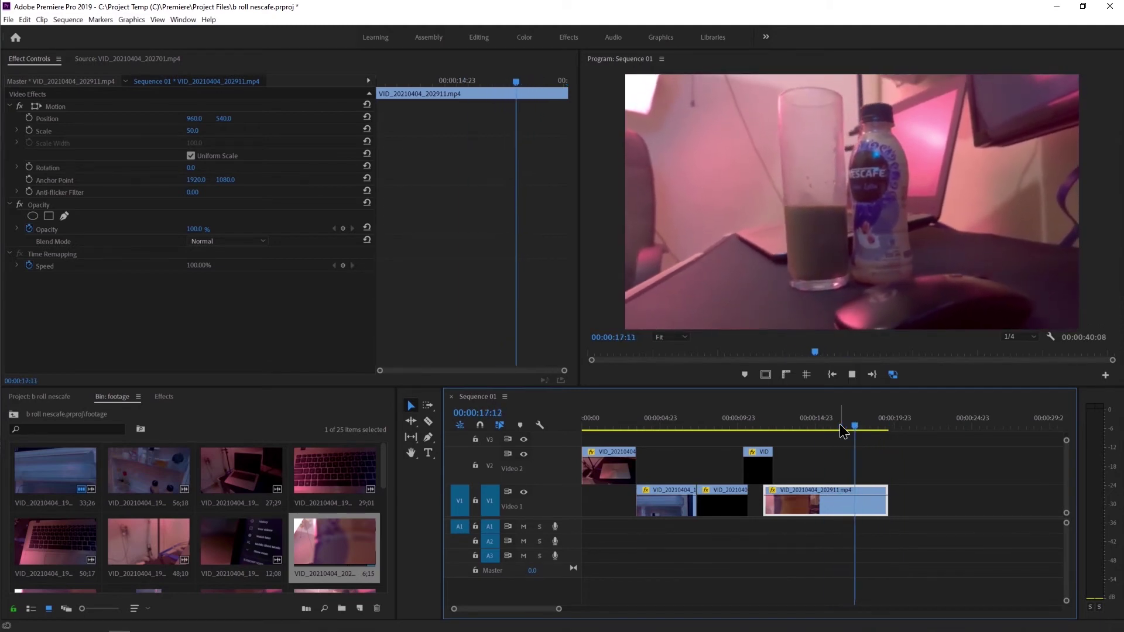
left_click(828, 423)
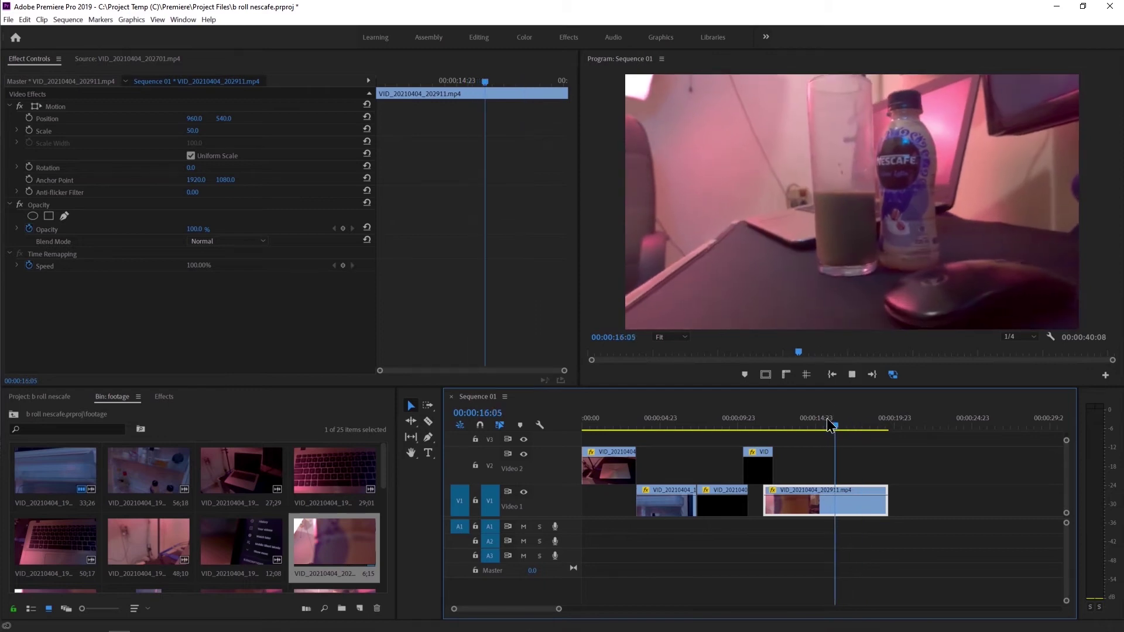
left_click(803, 418)
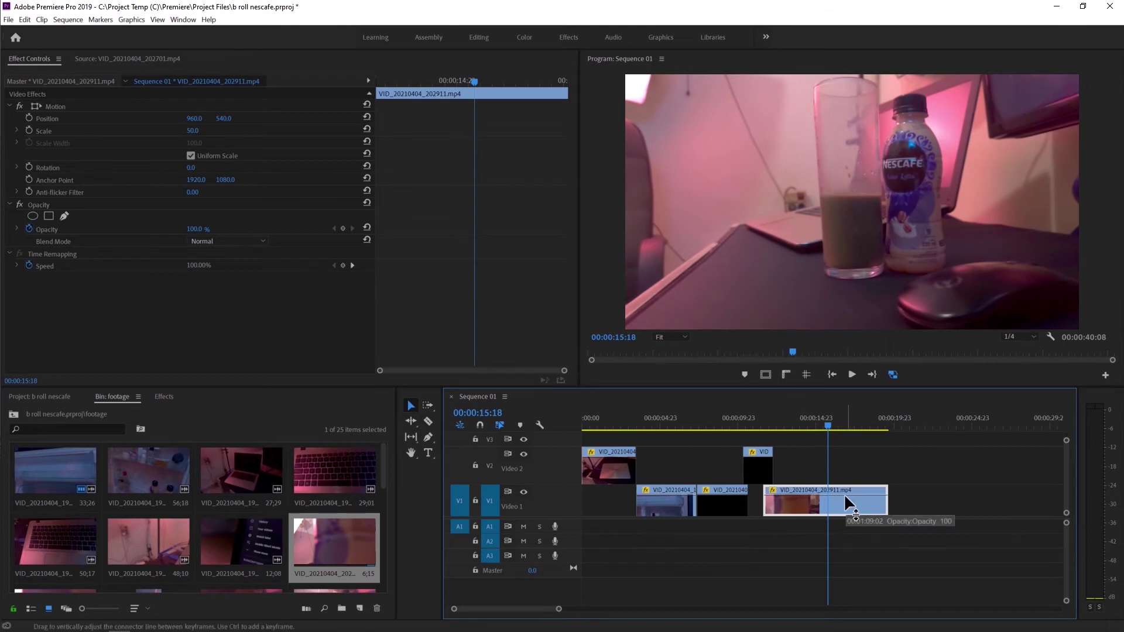
key("ctrl+alt+w")
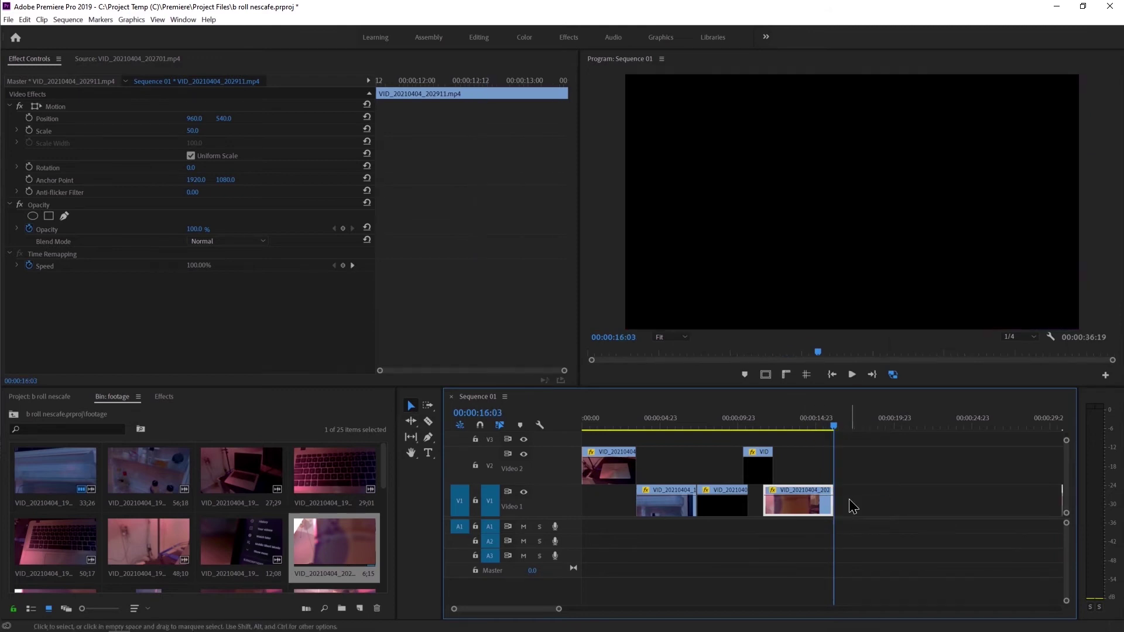
right_click(855, 498)
- Ripple-delete the gap after the trimmed clip and delete VID_20210404_202619 from V1
left_click(862, 504)
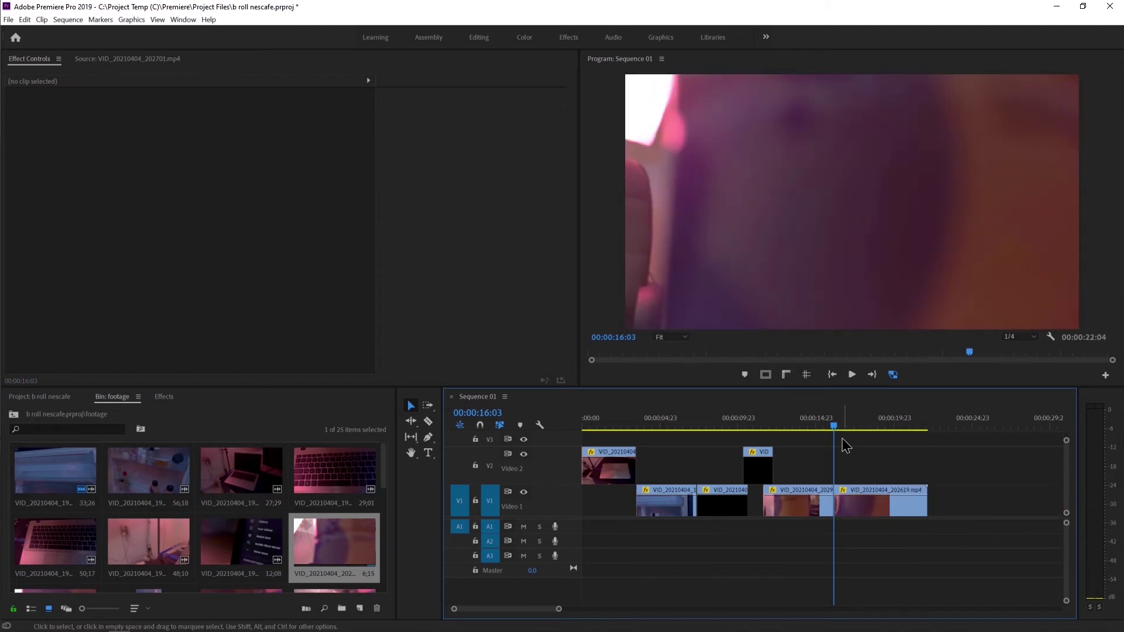
key("space")
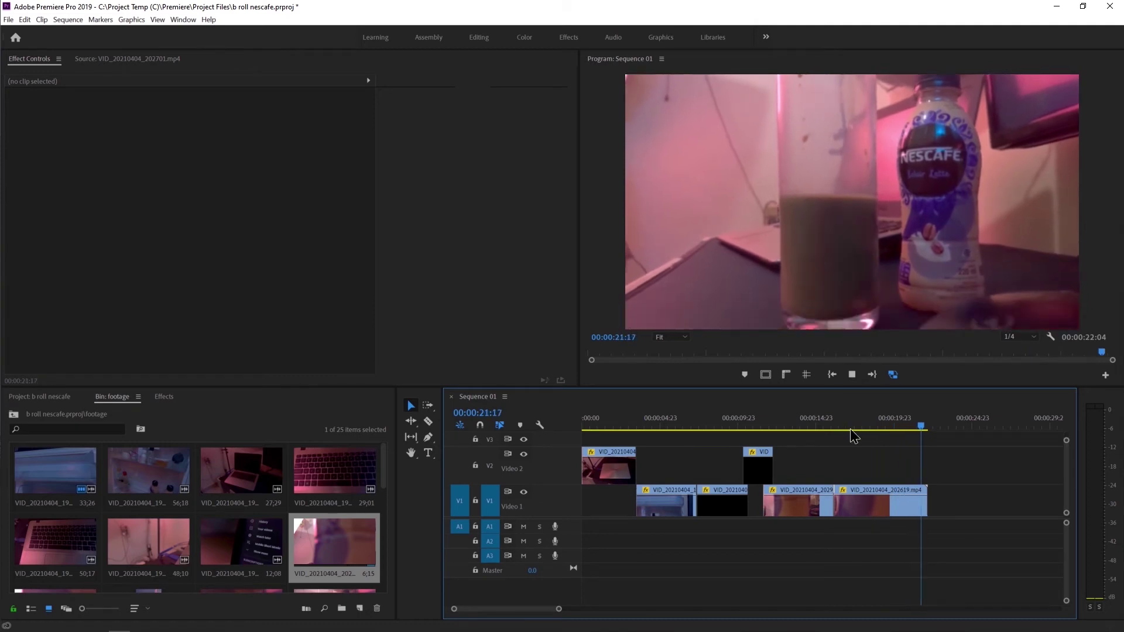
left_click(886, 507)
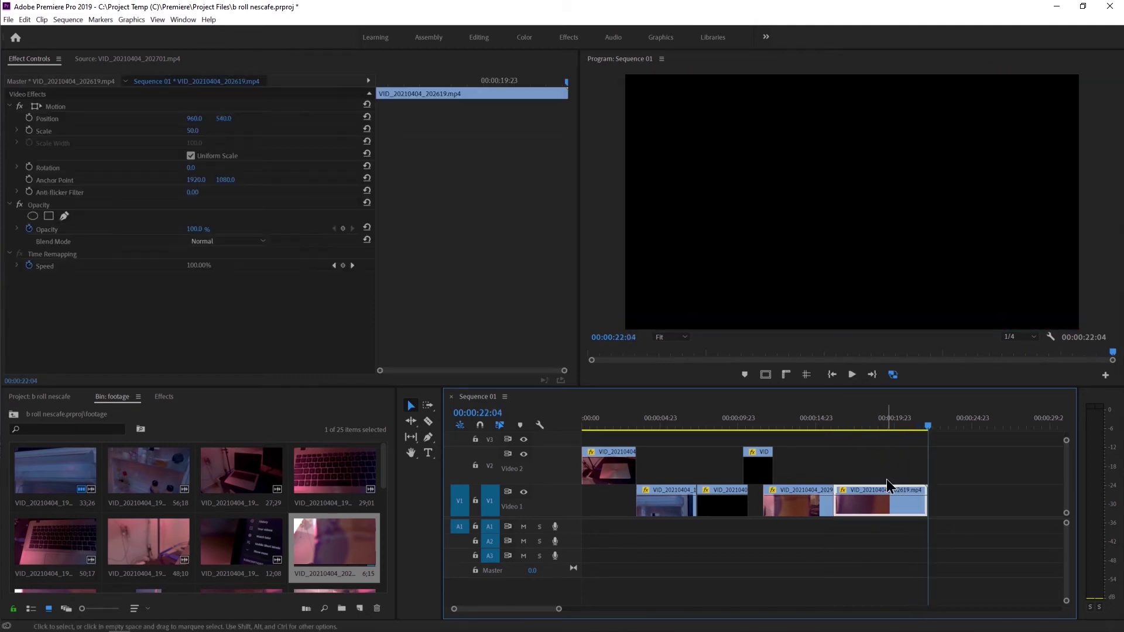
key("Delete")
- Play the sequence from the start to review, then shift the last V1 clip about 7 seconds later
key("minus")
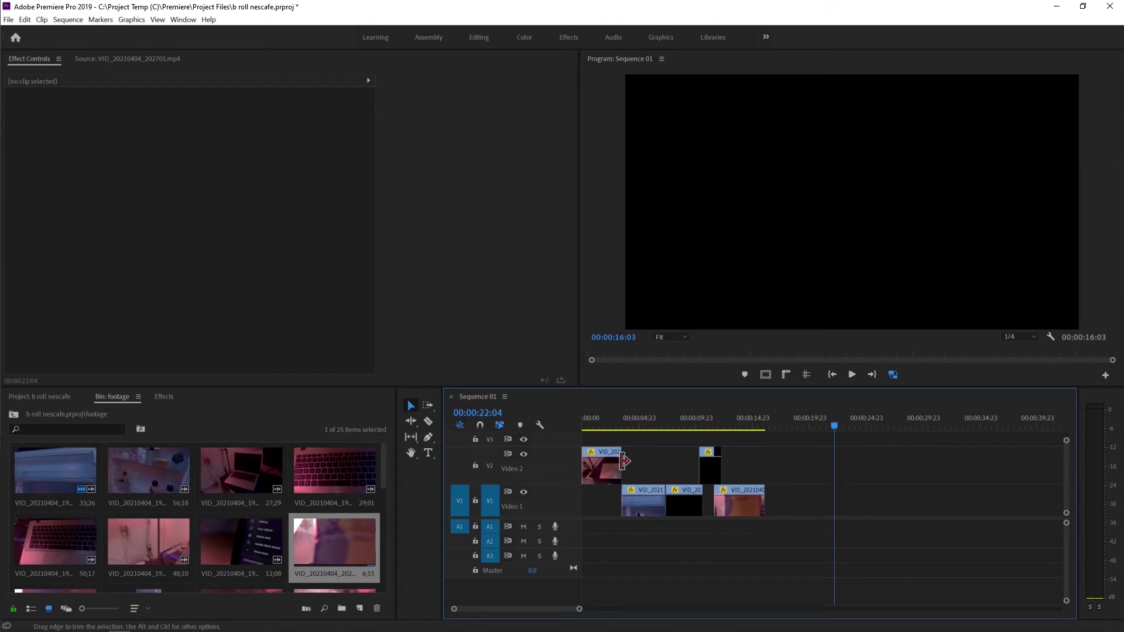
left_click(585, 426)
key("space")
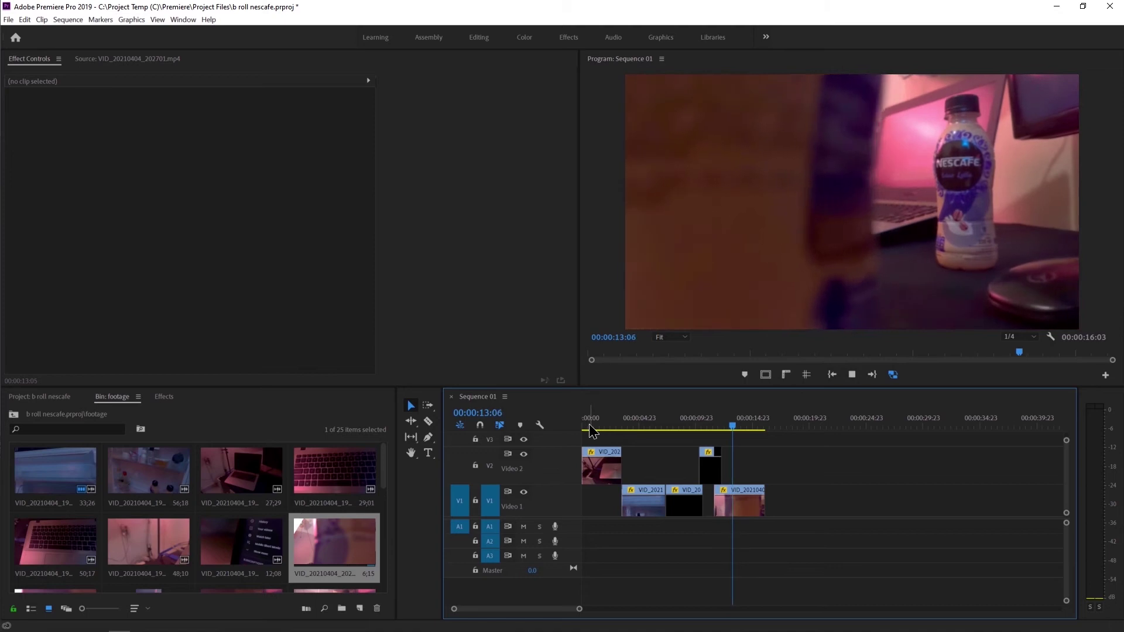
key("space")
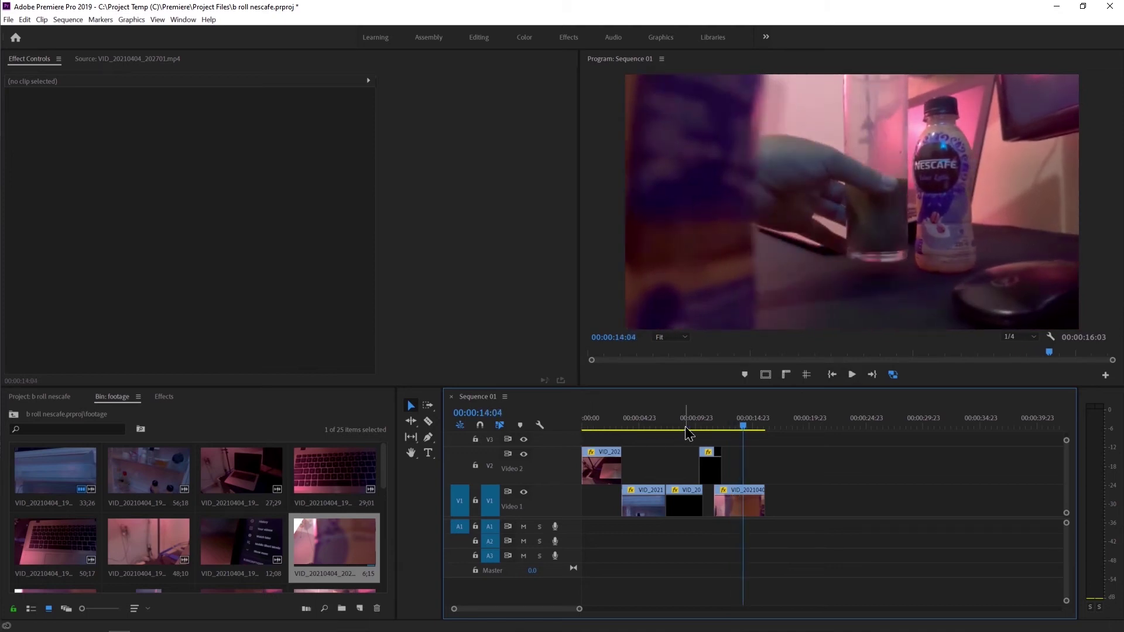
left_click(686, 433)
key("space")
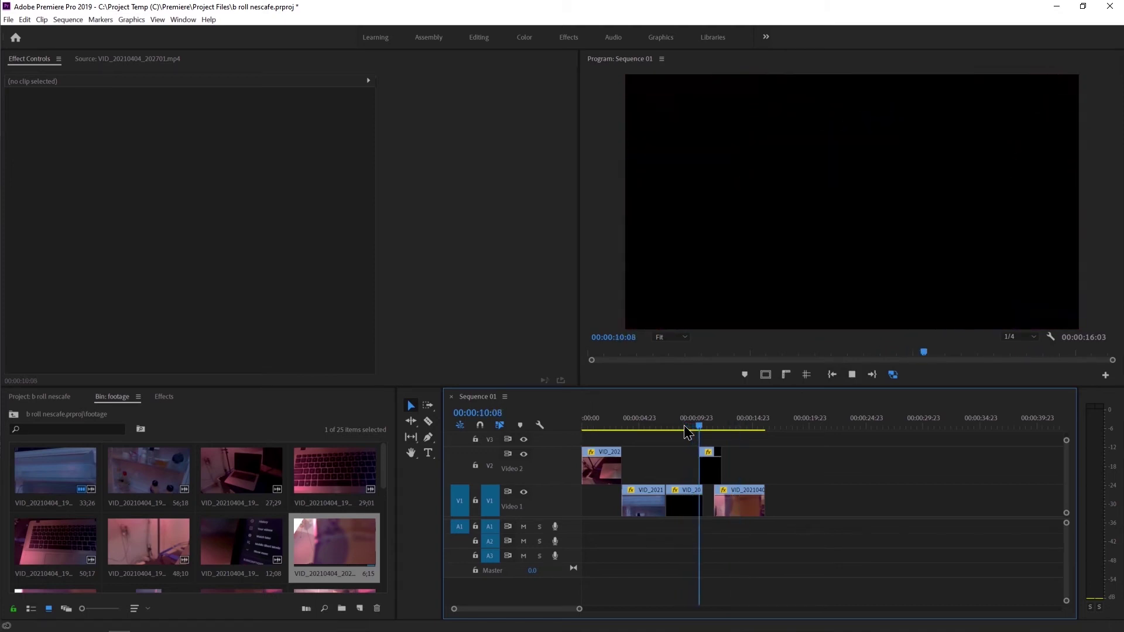
key("space")
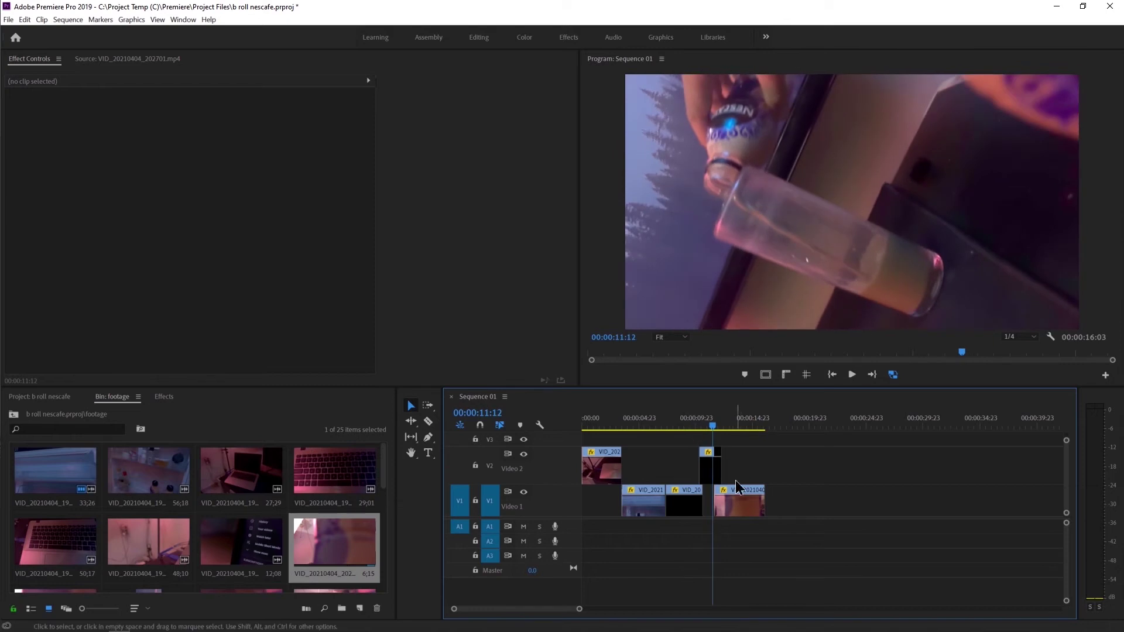
left_click_drag(735, 502, 821, 511)
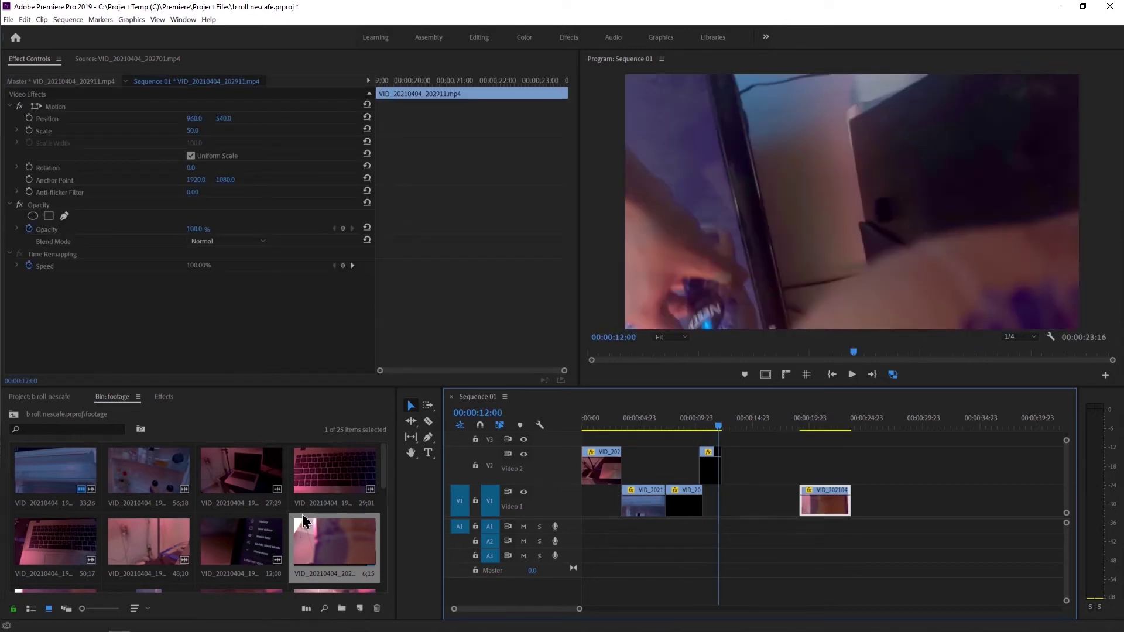
- Preview the 12;08 bin clip in the Source monitor, then load the 48;10 VID_20210404_192347.mp4
scroll(251, 508, "down", 2)
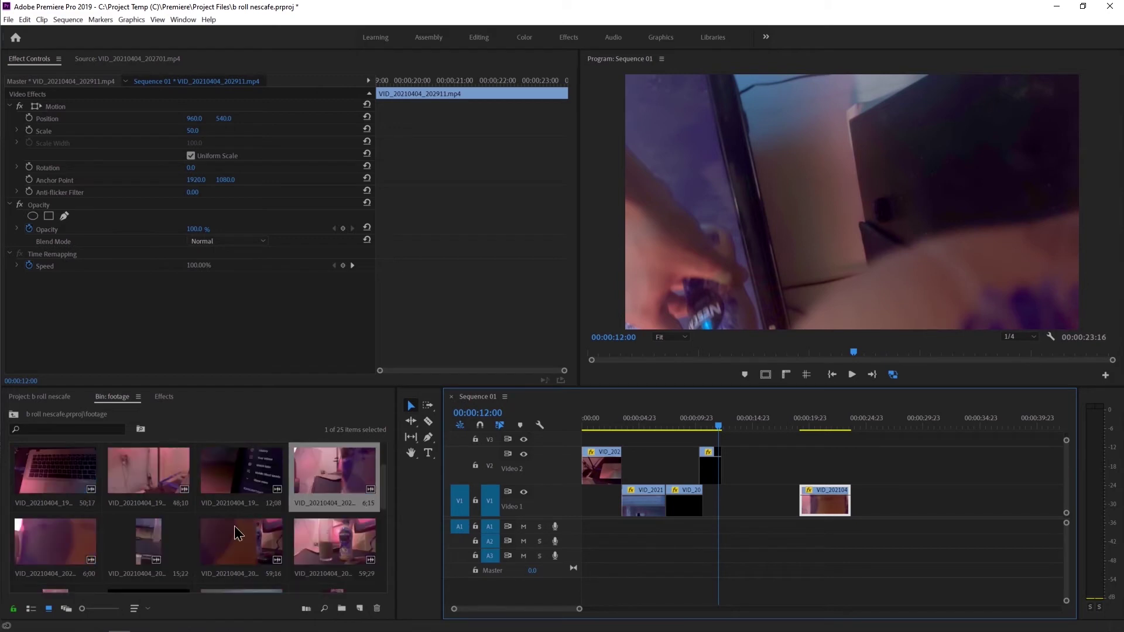
double_click(231, 474)
double_click(230, 474)
key("space")
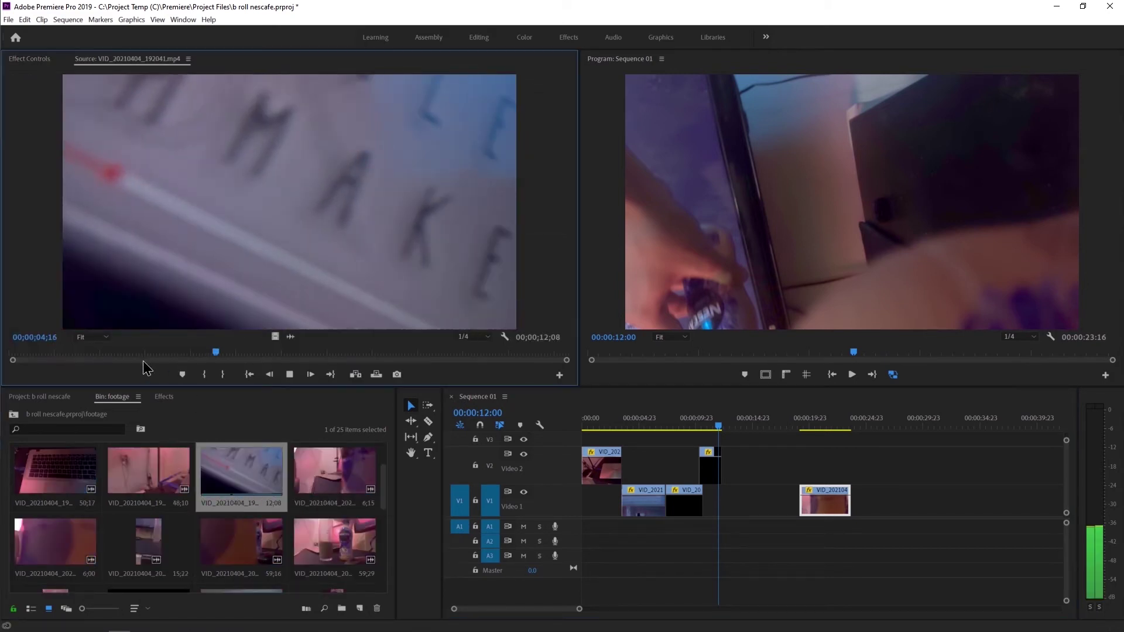
left_click(36, 352)
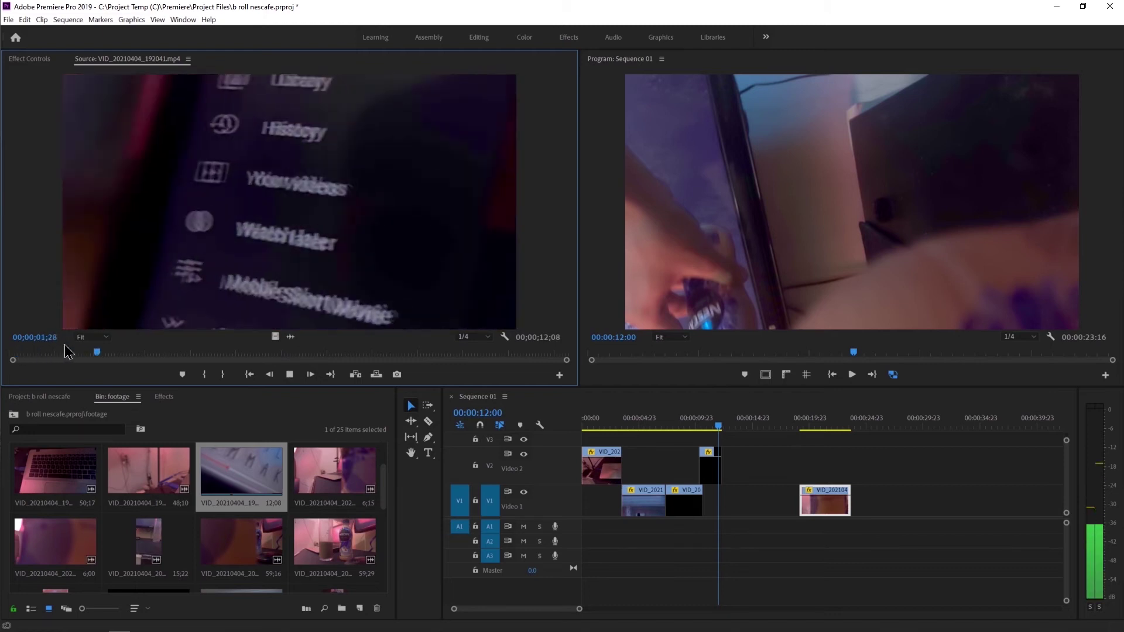
left_click(261, 351)
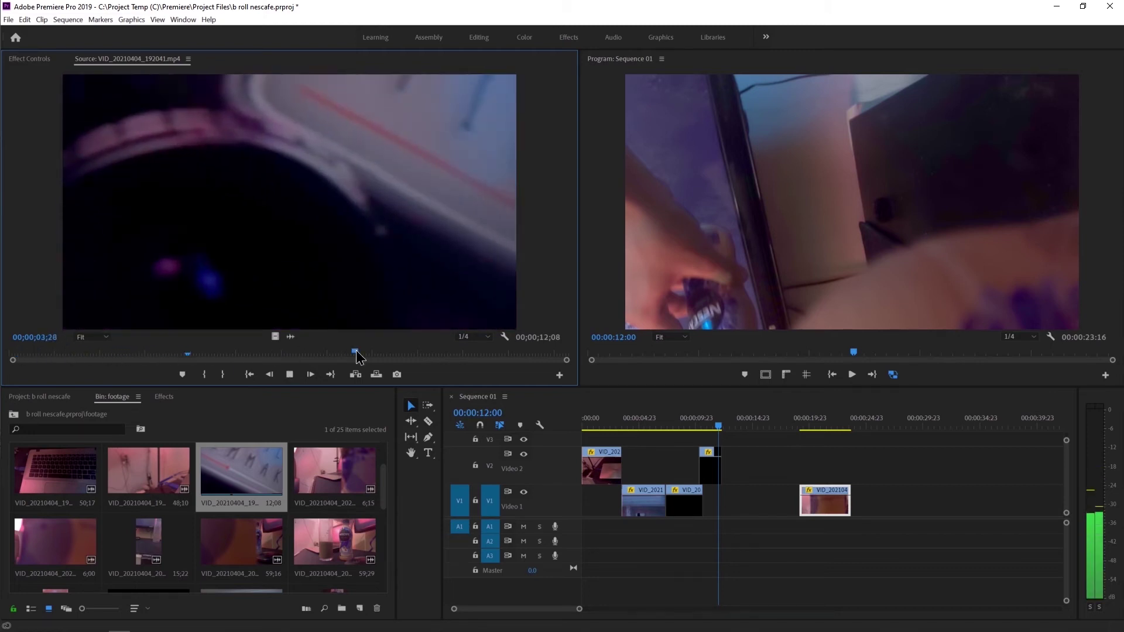
left_click(490, 355)
key("space")
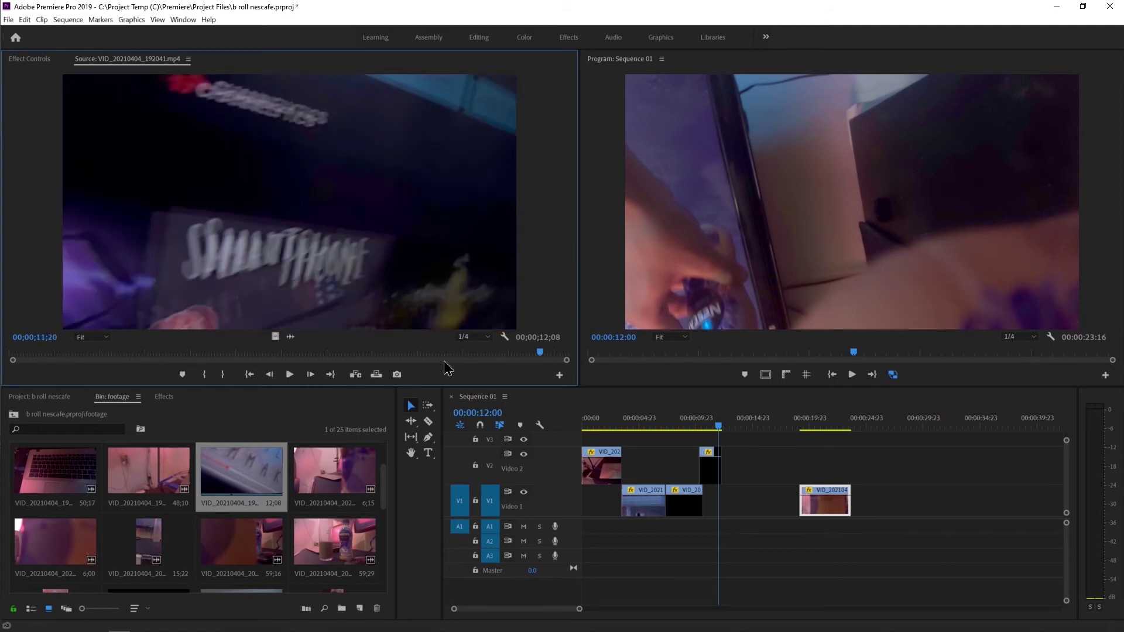
scroll(249, 489, "up", 1)
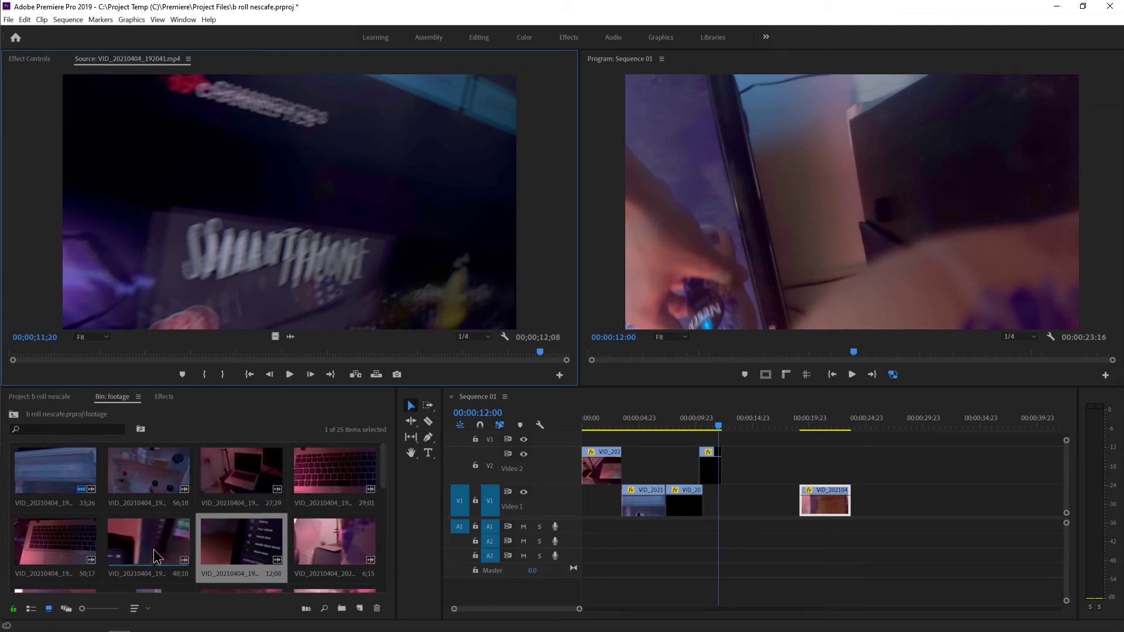
double_click(120, 553)
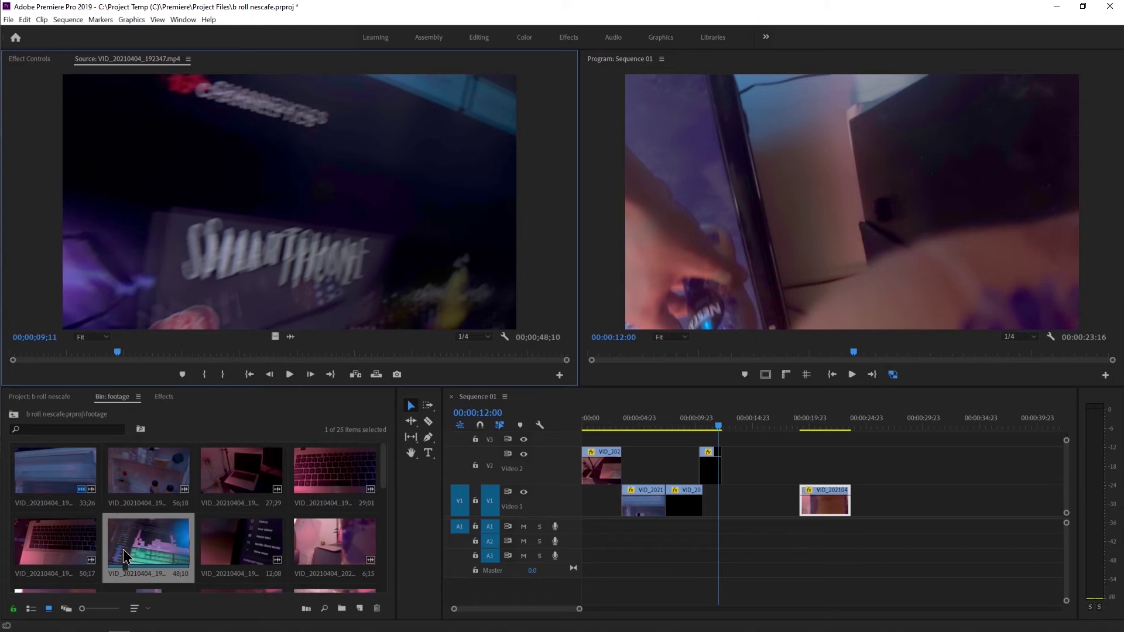
- Play VID_20210404_192347.mp4 from the start and drop its footage at the end of Video 1
left_click_drag(69, 354, 25, 358)
key("space")
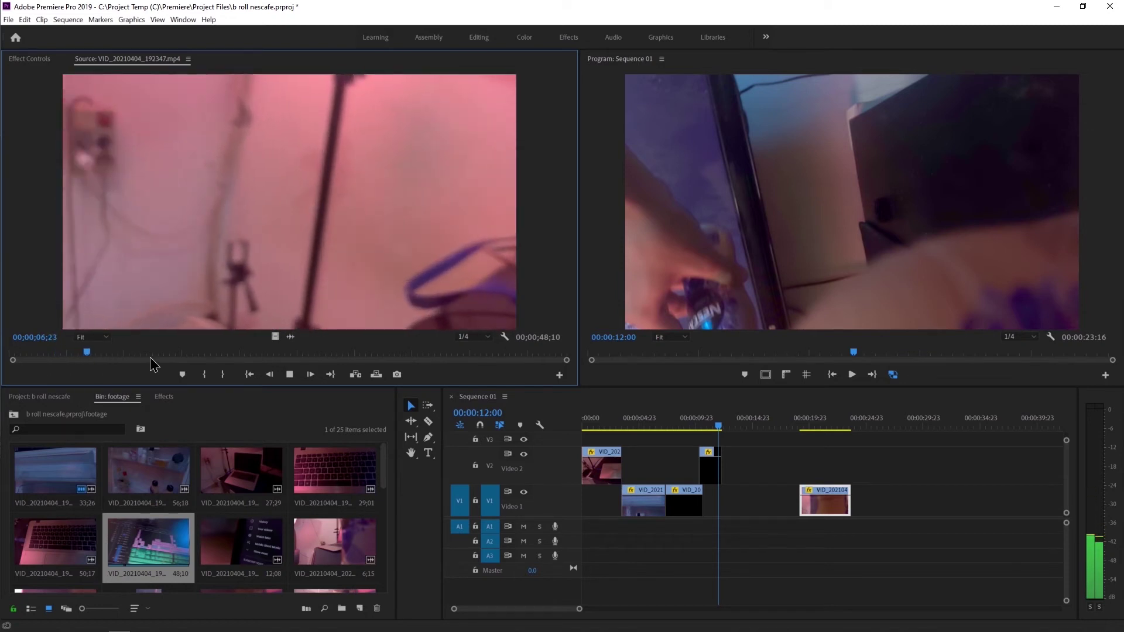
left_click(162, 351)
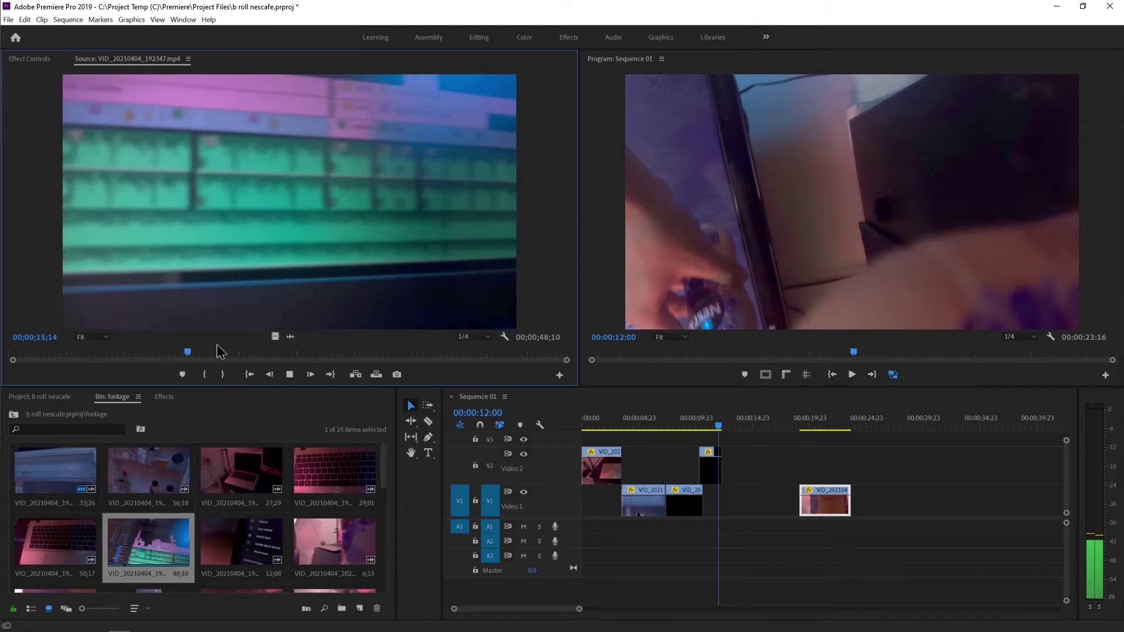
left_click_drag(222, 319, 969, 504)
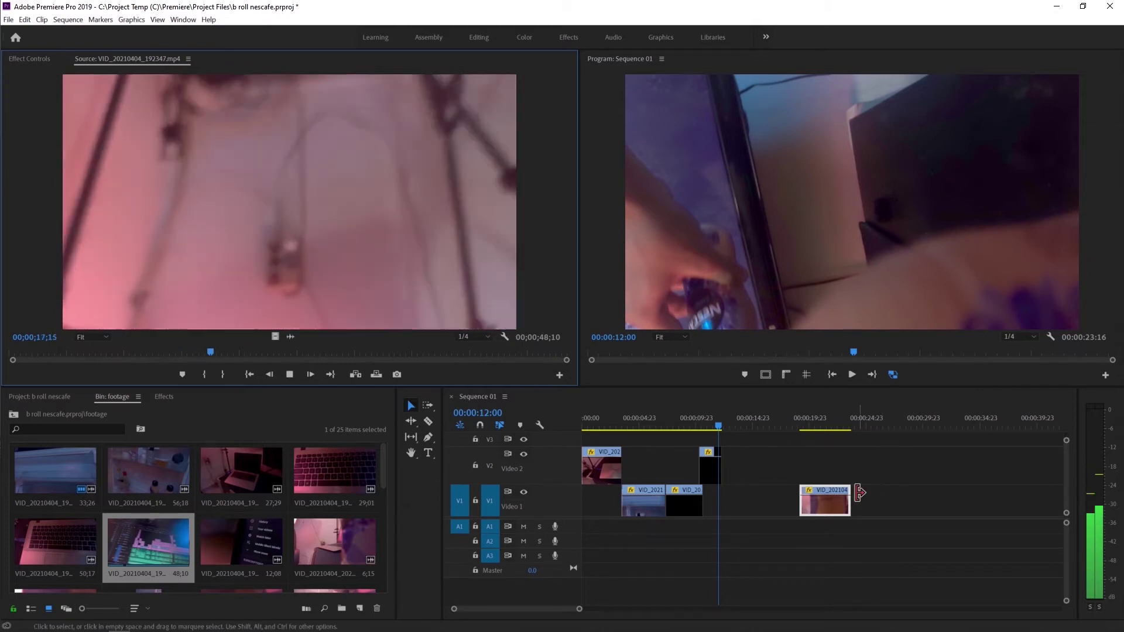
left_click_drag(1009, 503, 1009, 503)
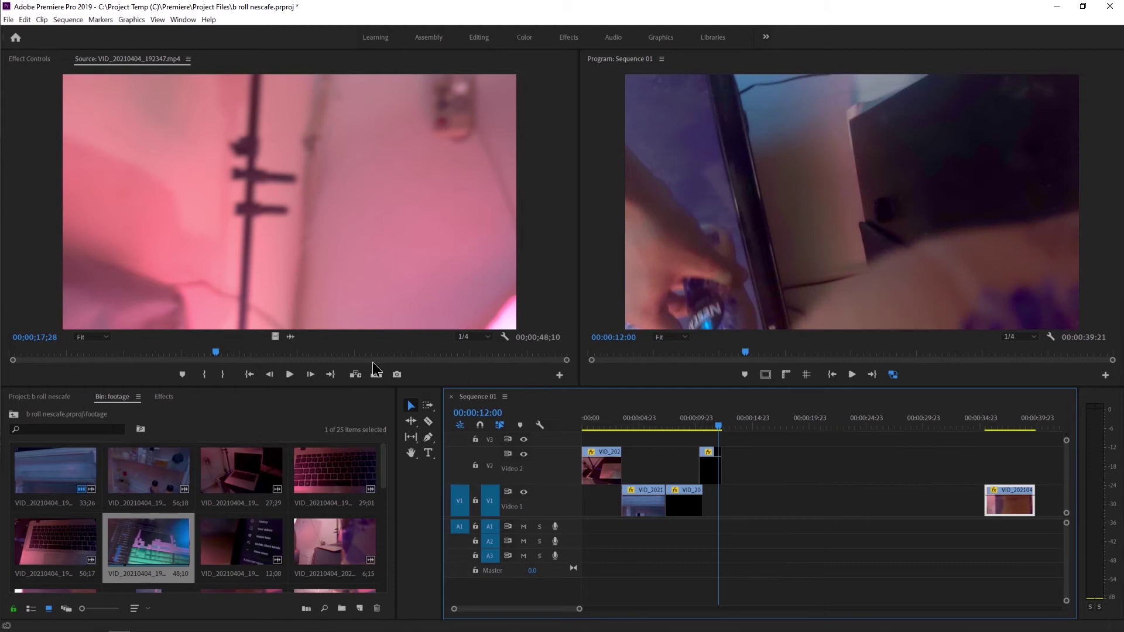
- Review the clip from about 27 to 30 seconds and place it on Video 2 after the existing clips
left_click(230, 366)
key("space")
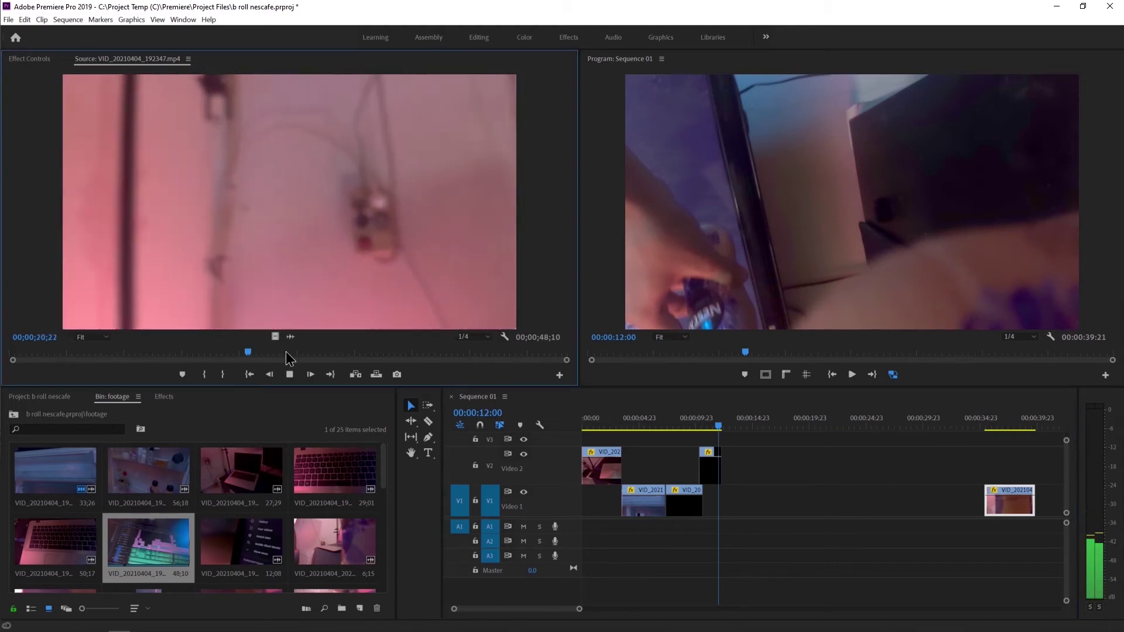
left_click_drag(286, 351, 311, 354)
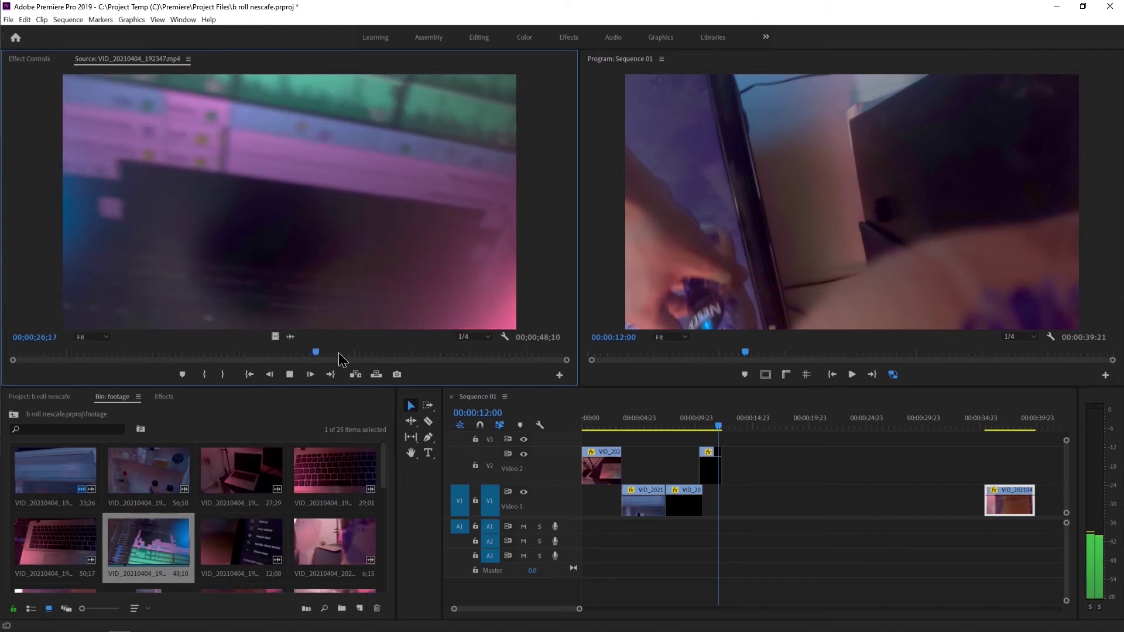
left_click(360, 353)
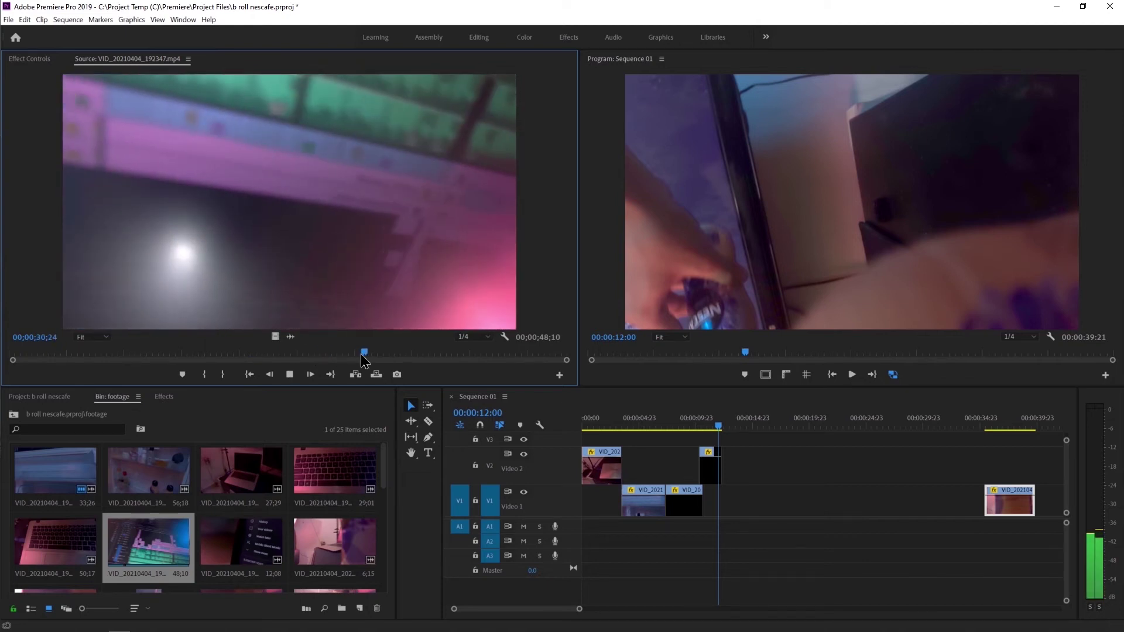
left_click(388, 353)
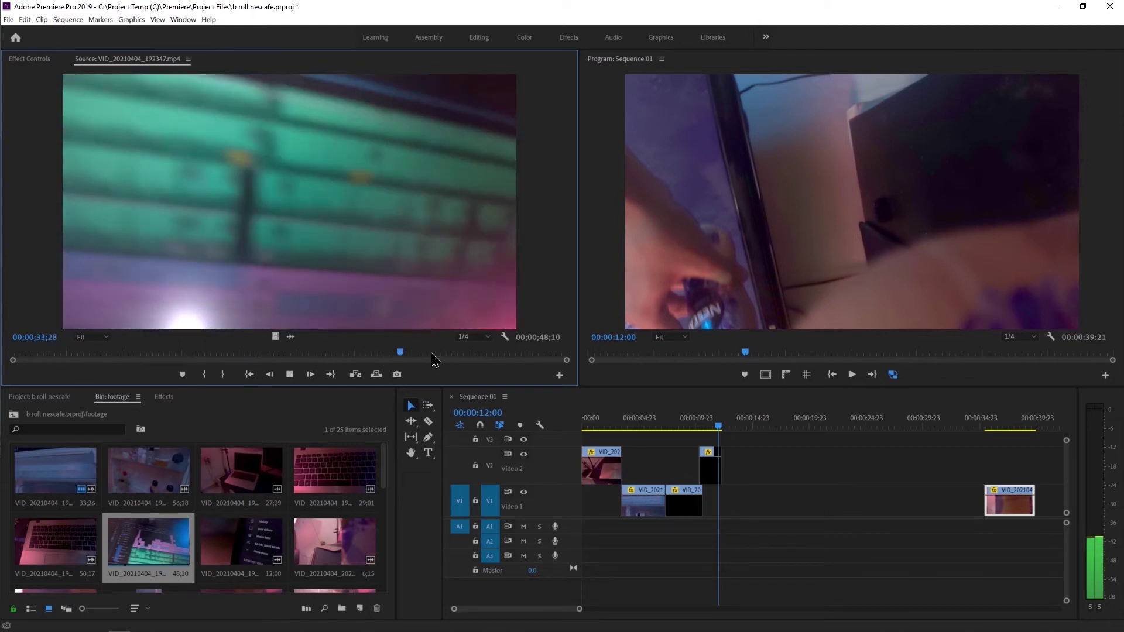
key("space")
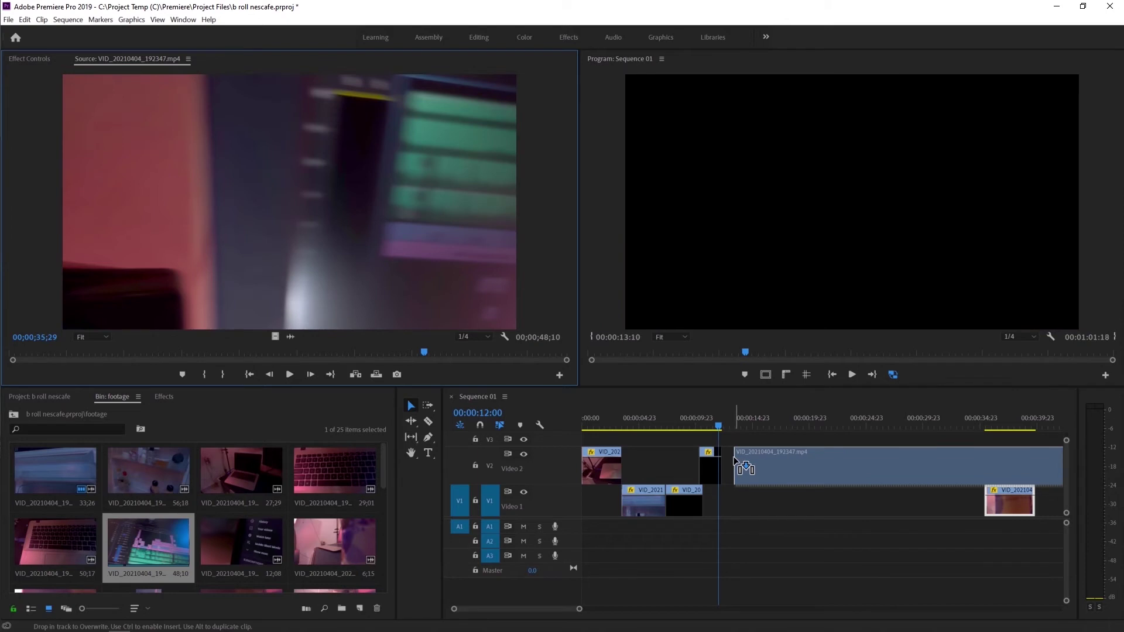
left_click_drag(454, 378, 768, 472)
- Zoom out and move the last Video 1 clip past the new Video 2 clip
key("minus")
key("minus")
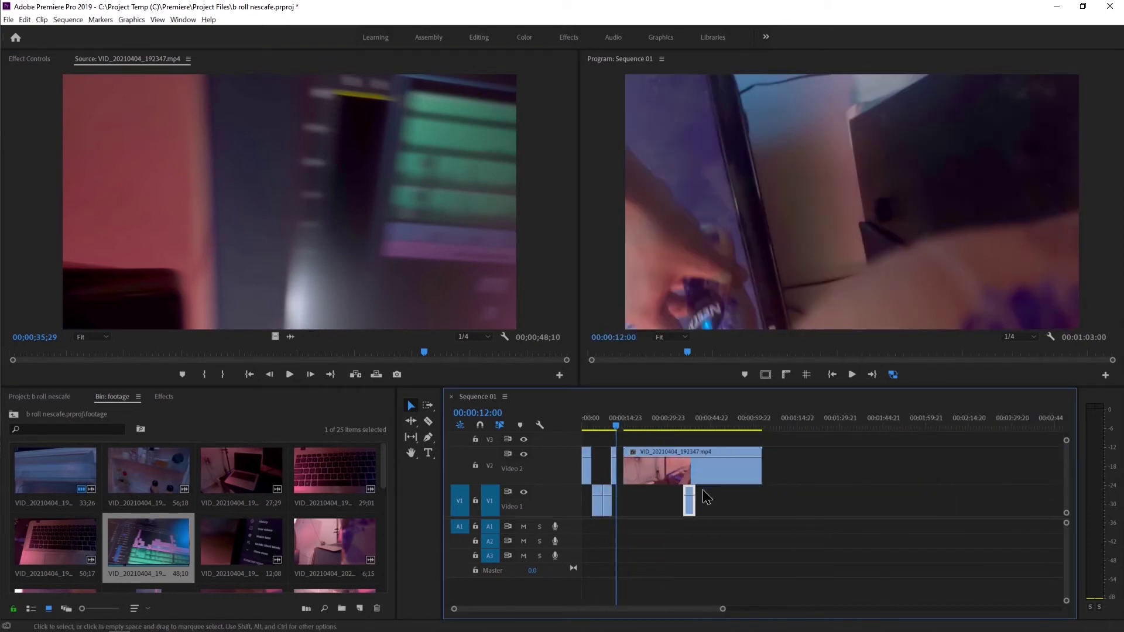
left_click_drag(691, 511, 775, 504)
left_click(624, 427)
left_click_drag(625, 431, 631, 432)
- Set VID_20210404_192347.mp4 on V2 to Scale 50 and play it from about 17 seconds
left_click(653, 477)
left_click(44, 59)
type("50")
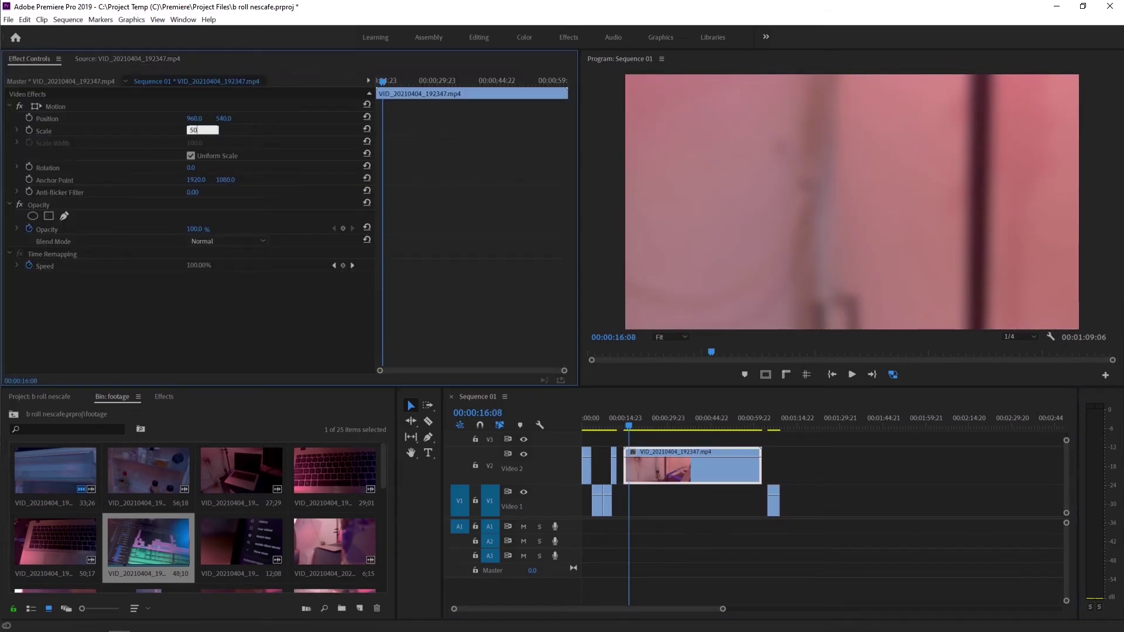
key("Return")
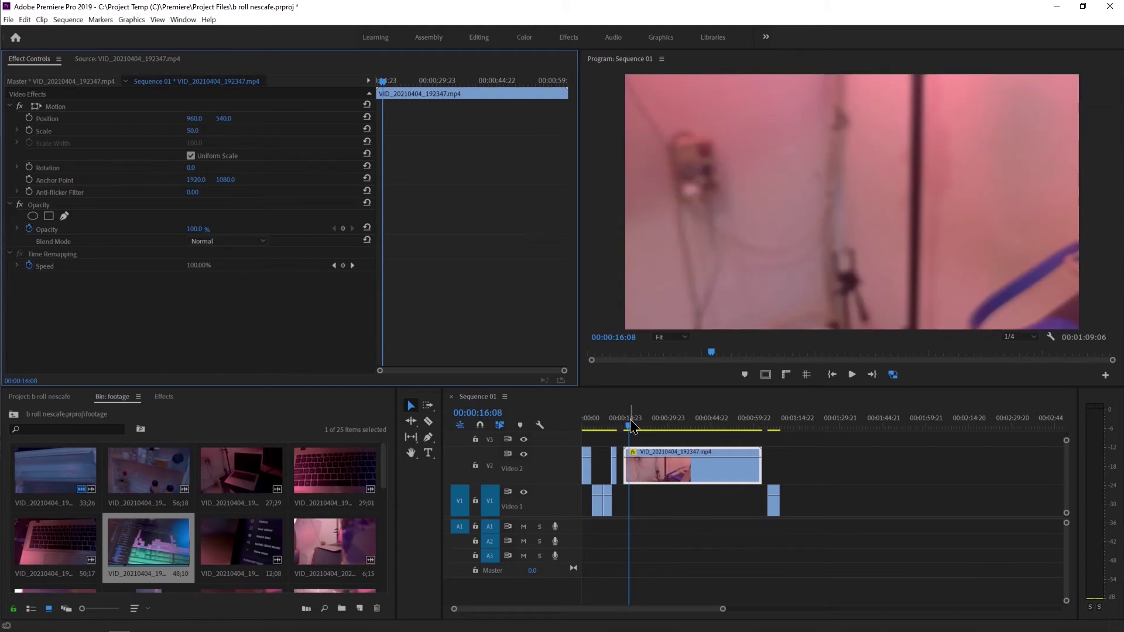
left_click_drag(631, 428, 634, 430)
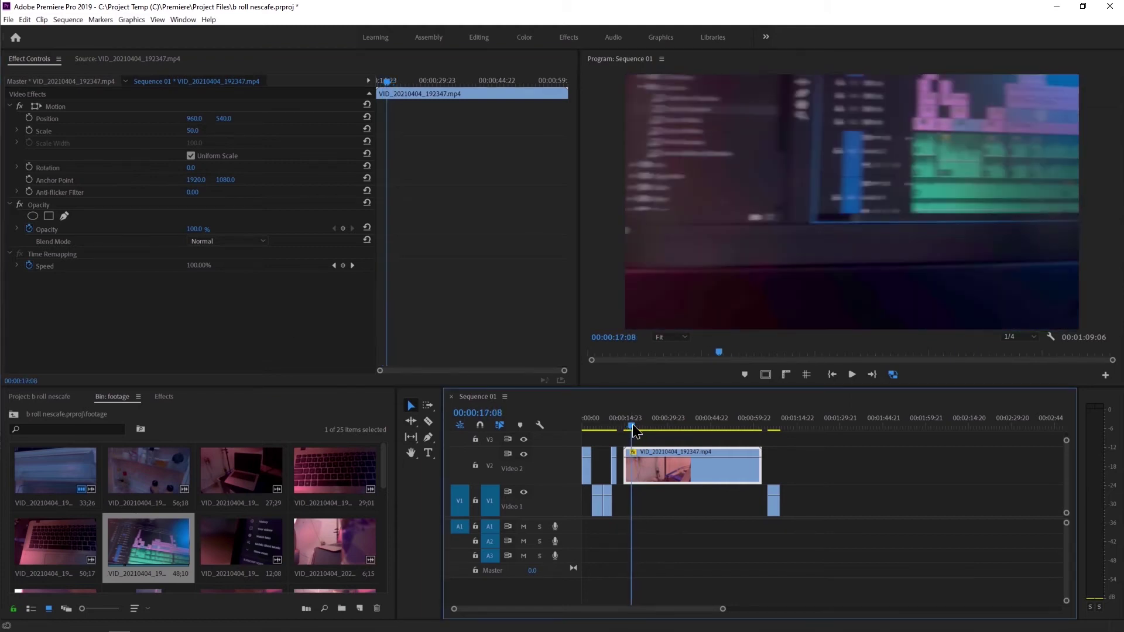
left_click_drag(634, 430, 630, 432)
key("space")
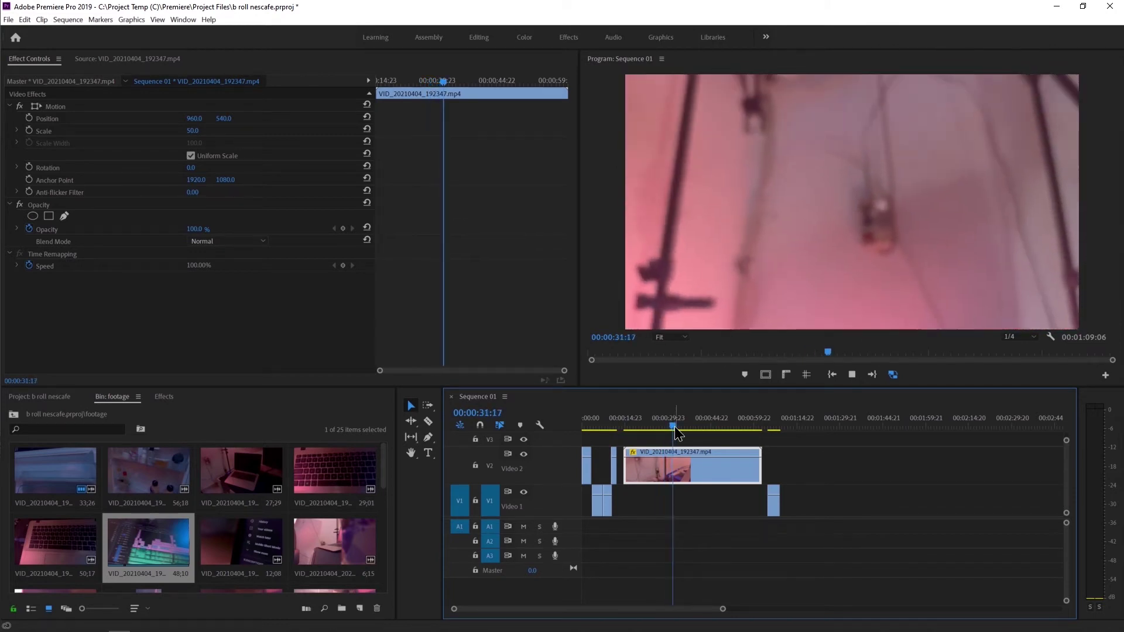
key("space")
- Play through the Video 2 clip from about 44 and 51 seconds to find the section to keep
key("b")
key("space")
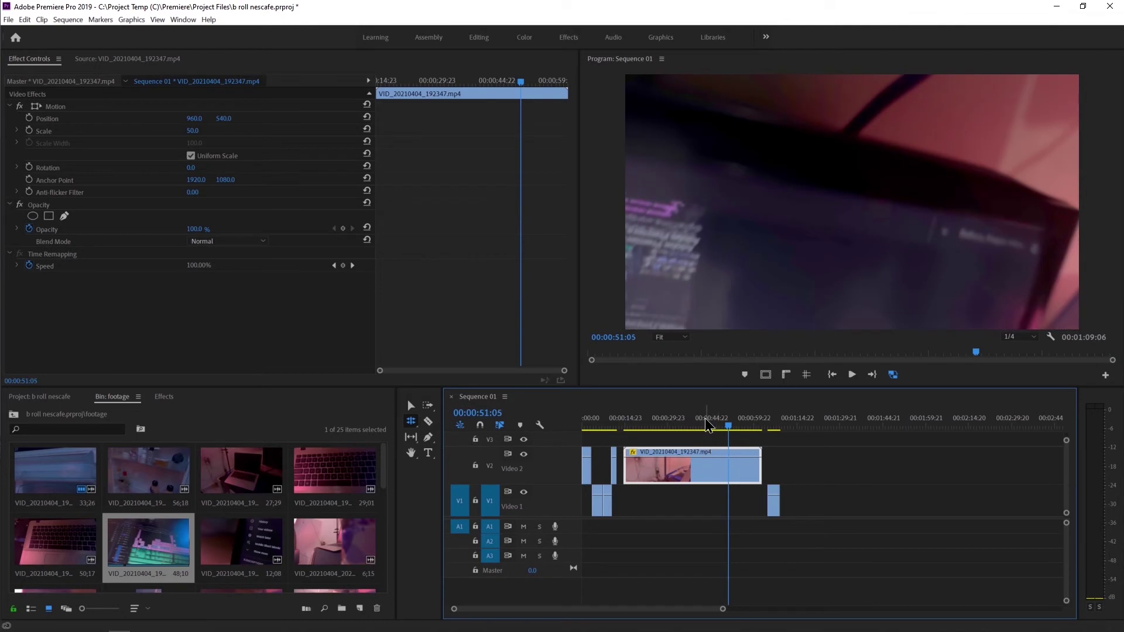
left_click(707, 426)
key("space")
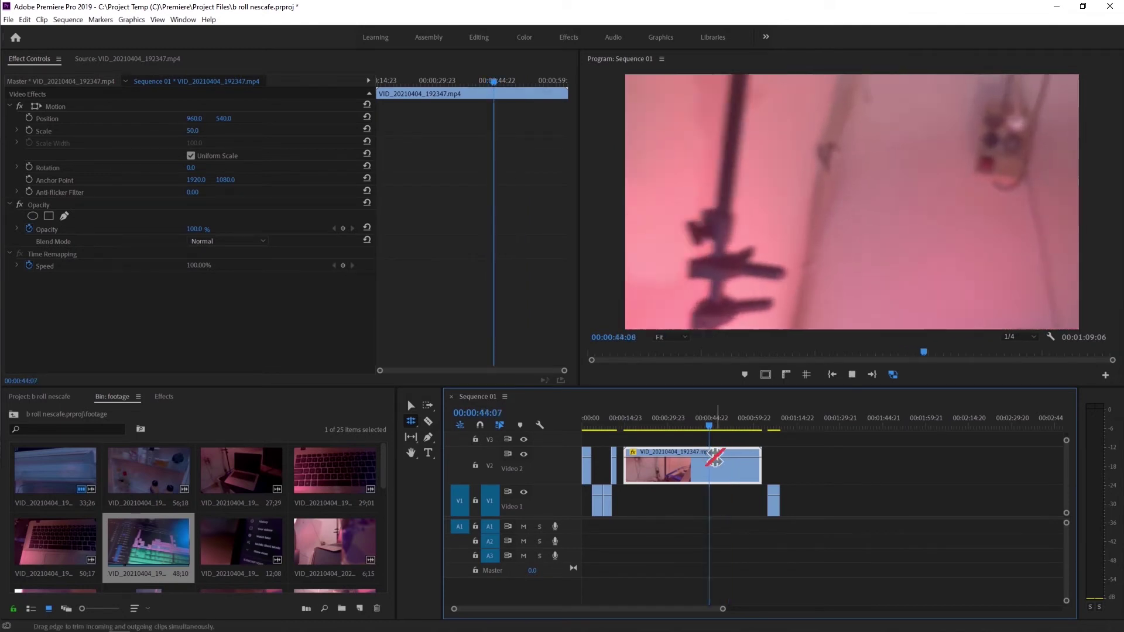
key("v")
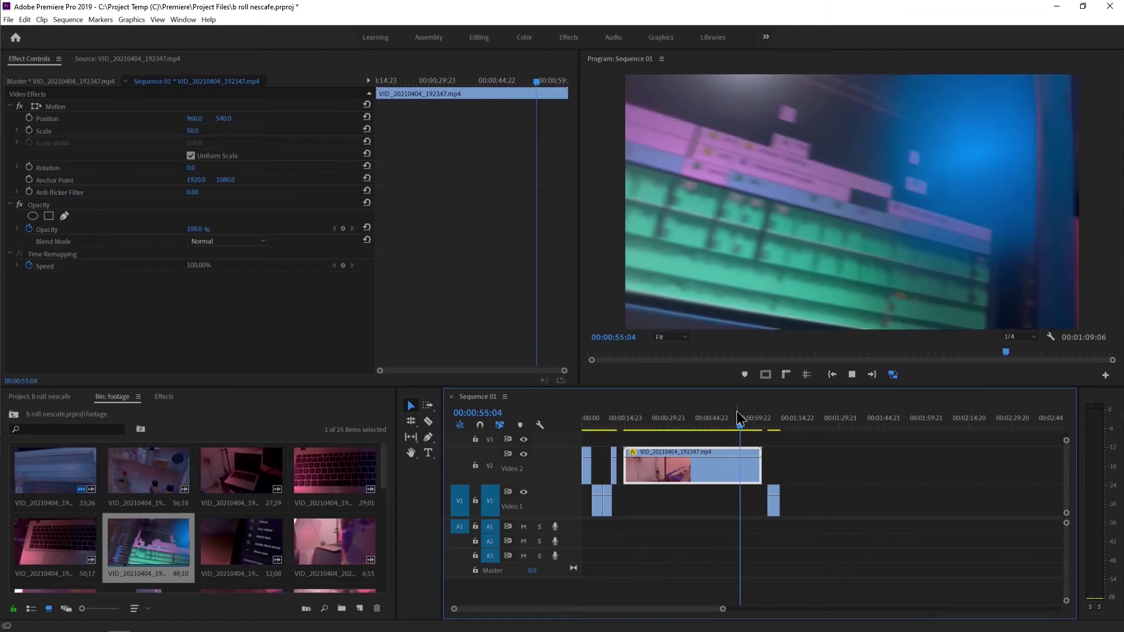
key("space")
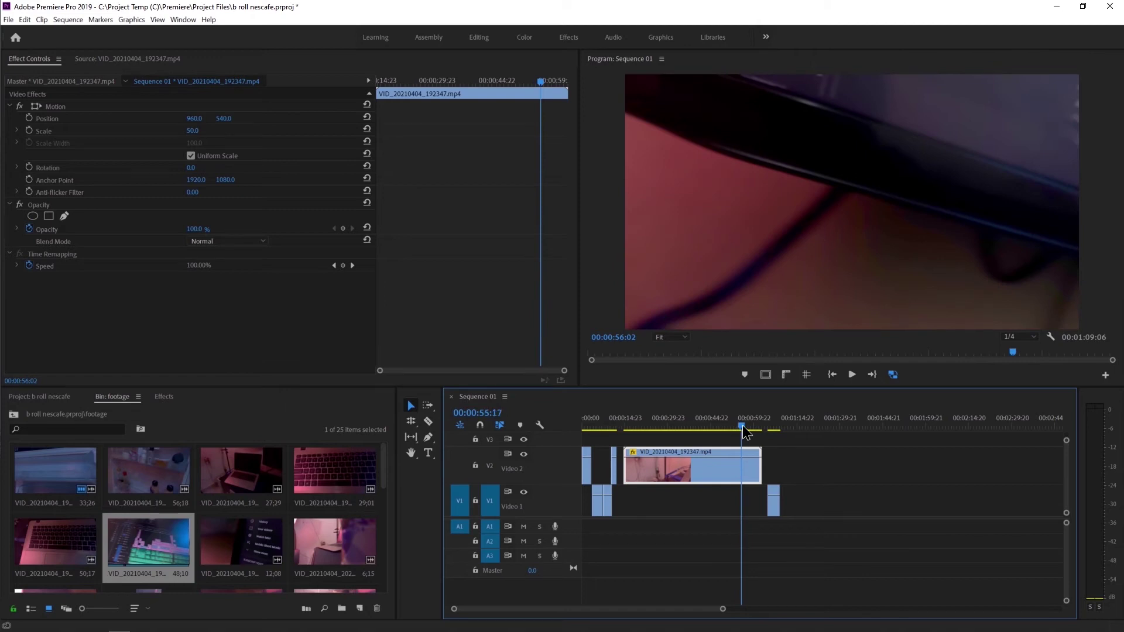
left_click_drag(742, 426, 731, 426)
key("space")
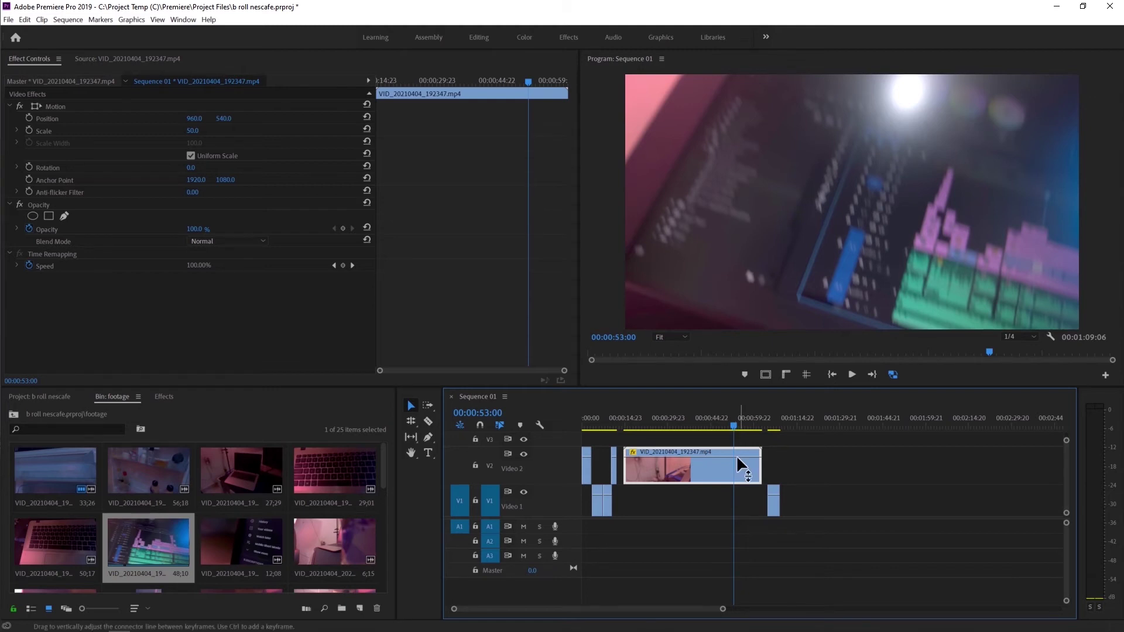
mouse_move(737, 466)
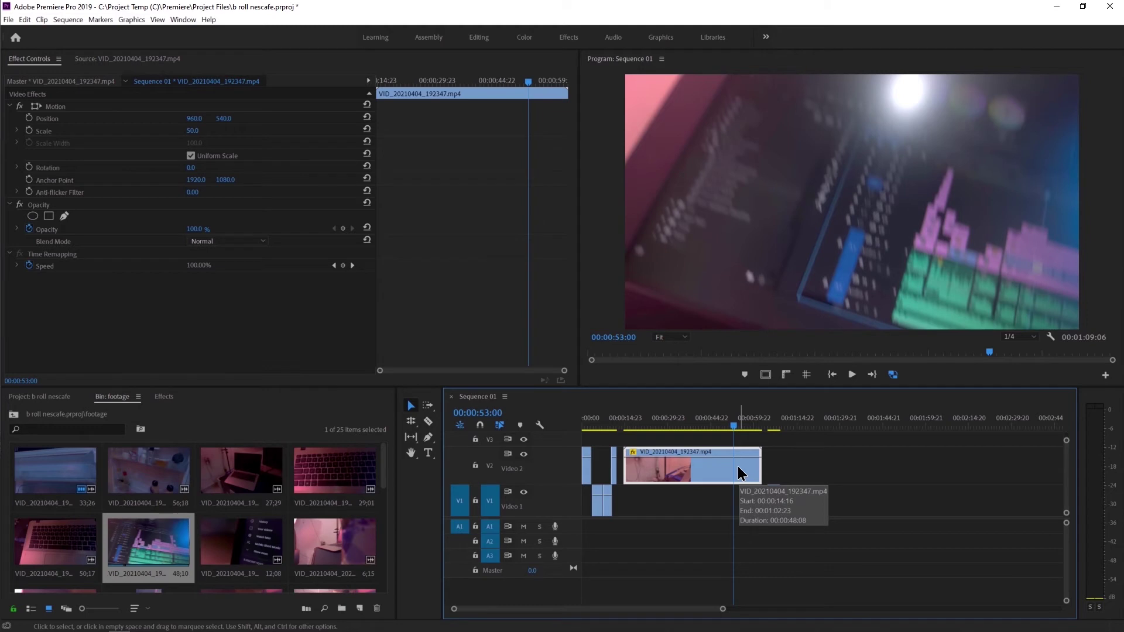
- Undo the last edit and ripple trim the clip's start to the playhead, giving a 00:00:25:23 sequence
key("ctrl+z")
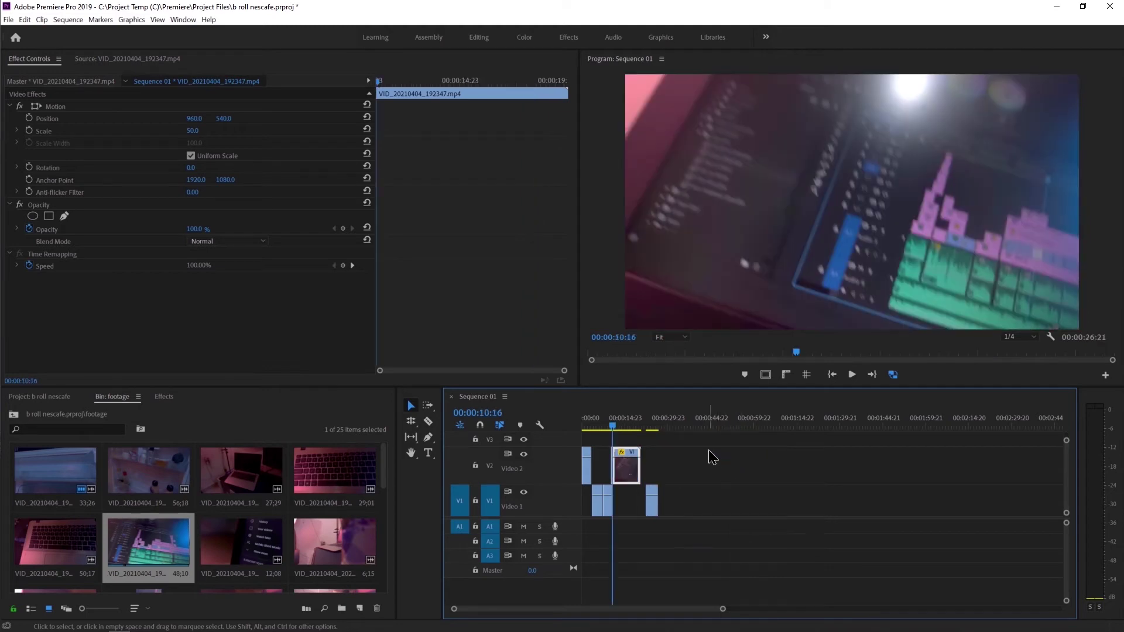
scroll(614, 467, "up", 3)
scroll(618, 477, "up", 2)
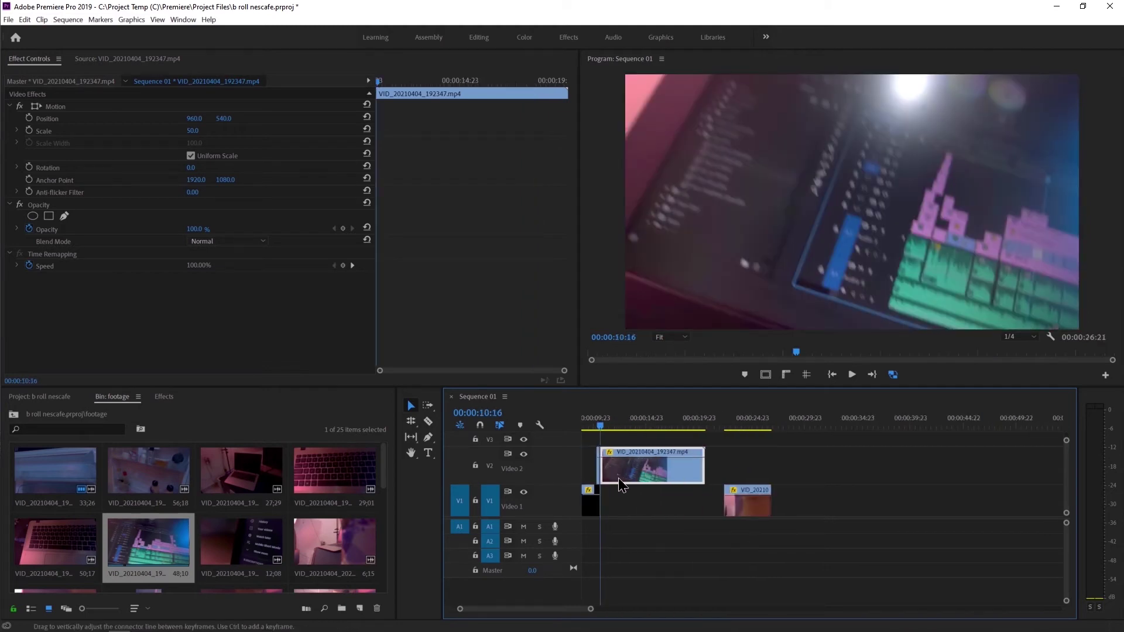
scroll(656, 465, "up", 1)
key("space")
mouse_move(657, 466)
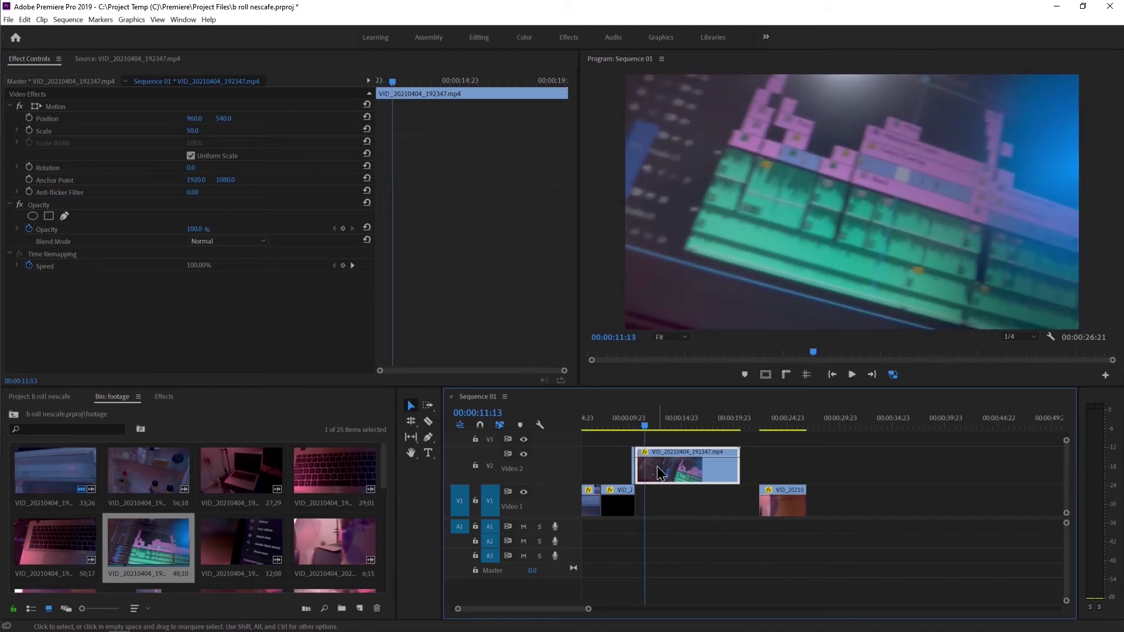
key("q")
key("space")
key("space")
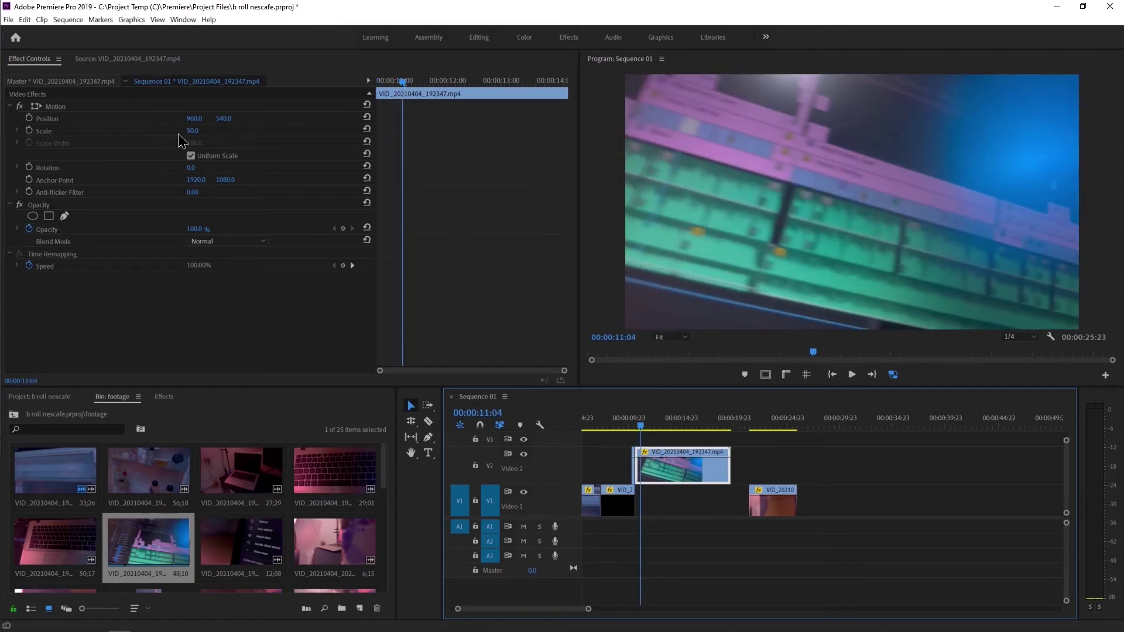
left_click(192, 131)
- Set the Video 2 clip's Scale to 67 and Position to 1292, 431 in Effect Controls
left_click_drag(193, 130, 226, 121)
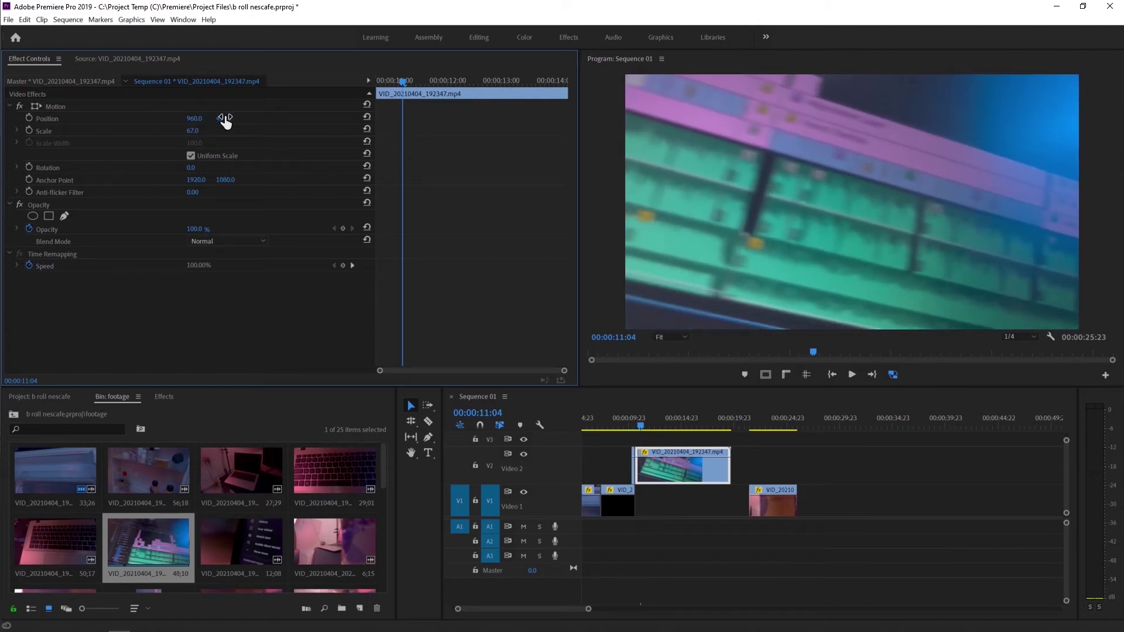
left_click_drag(195, 118, 200, 120)
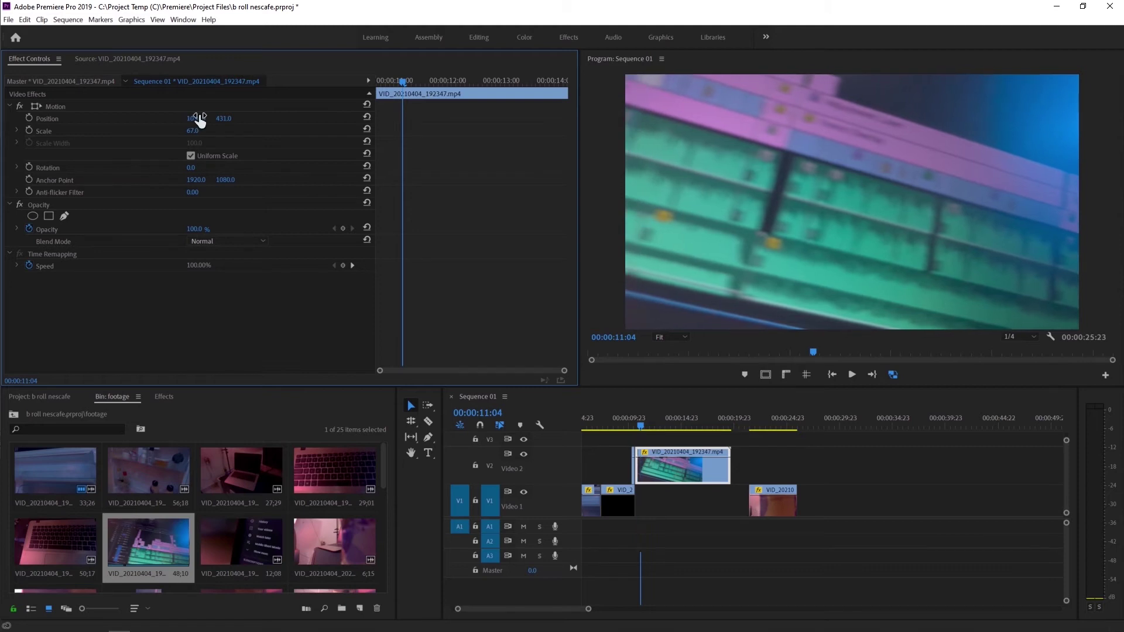
left_click_drag(196, 125, 205, 124)
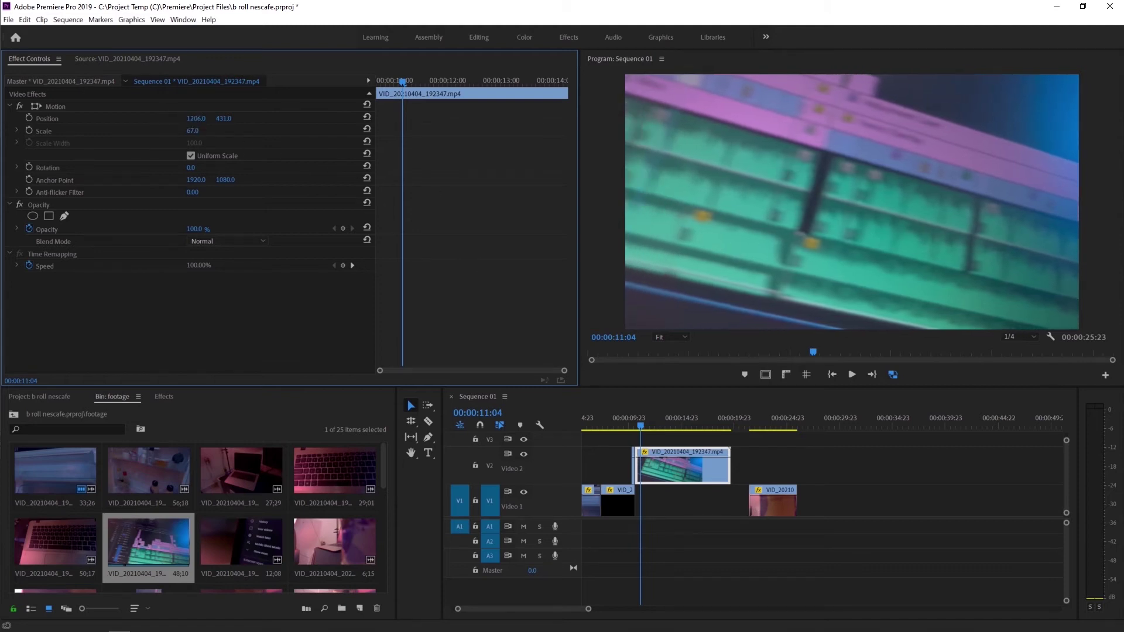
- Preview the new framing from around 11, 13 and 14 seconds, stopping at 15:16
key("space")
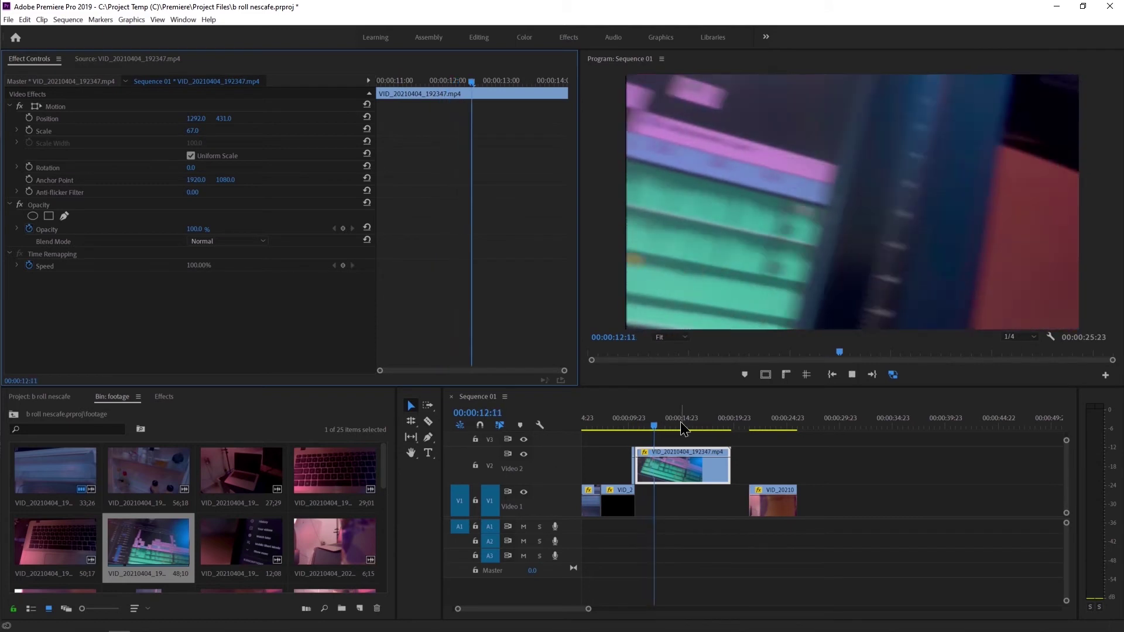
key("space")
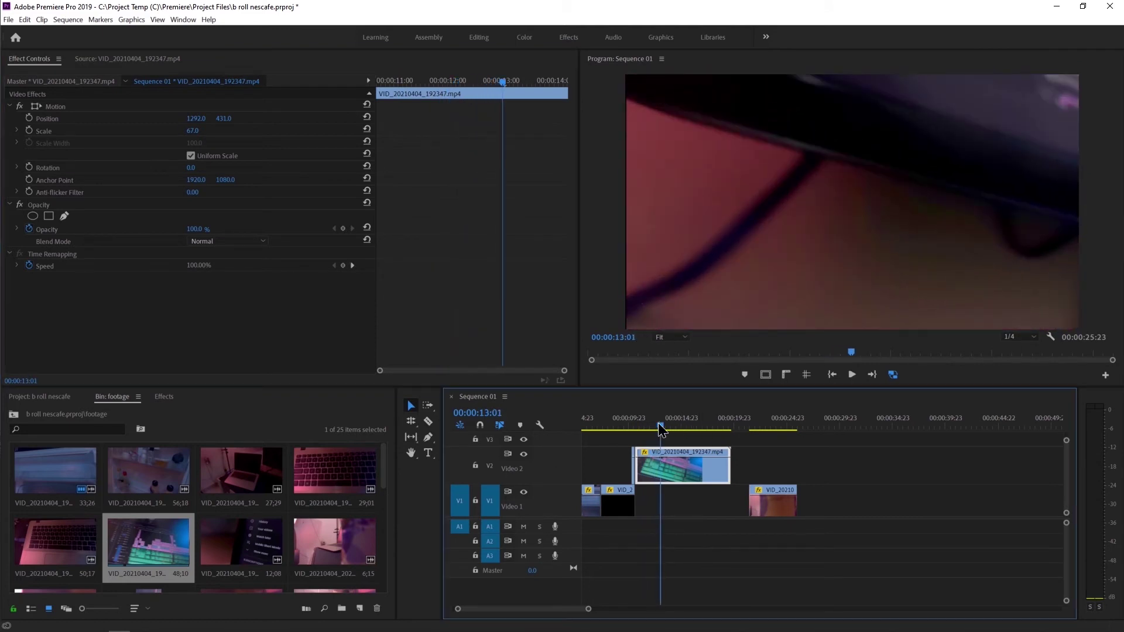
left_click(644, 428)
key("space")
key("space")
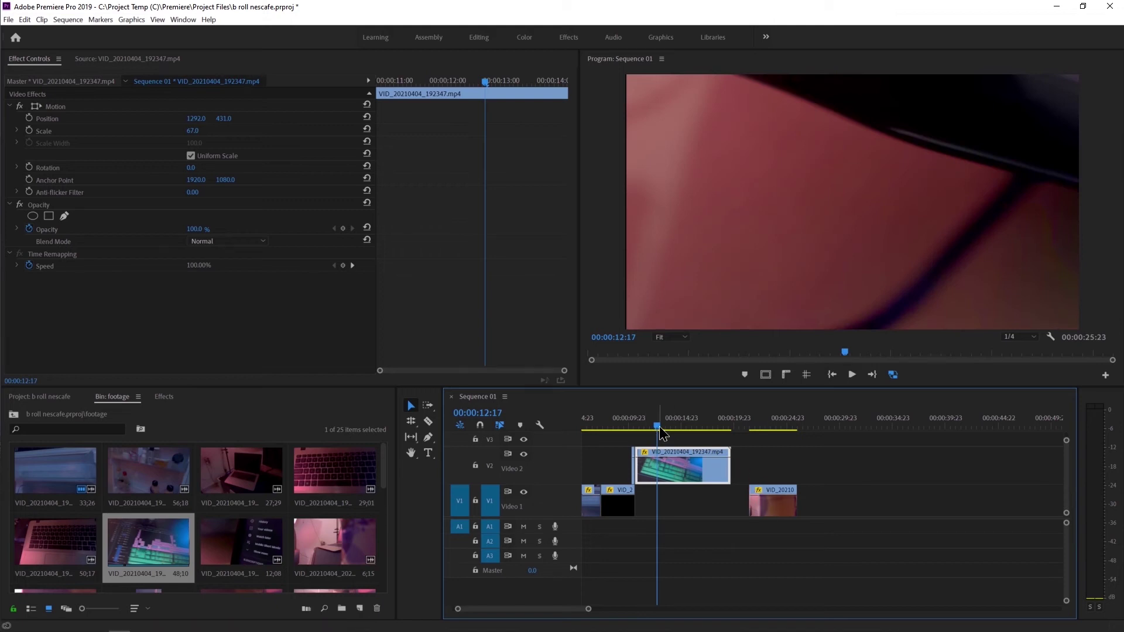
left_click_drag(659, 426, 692, 435)
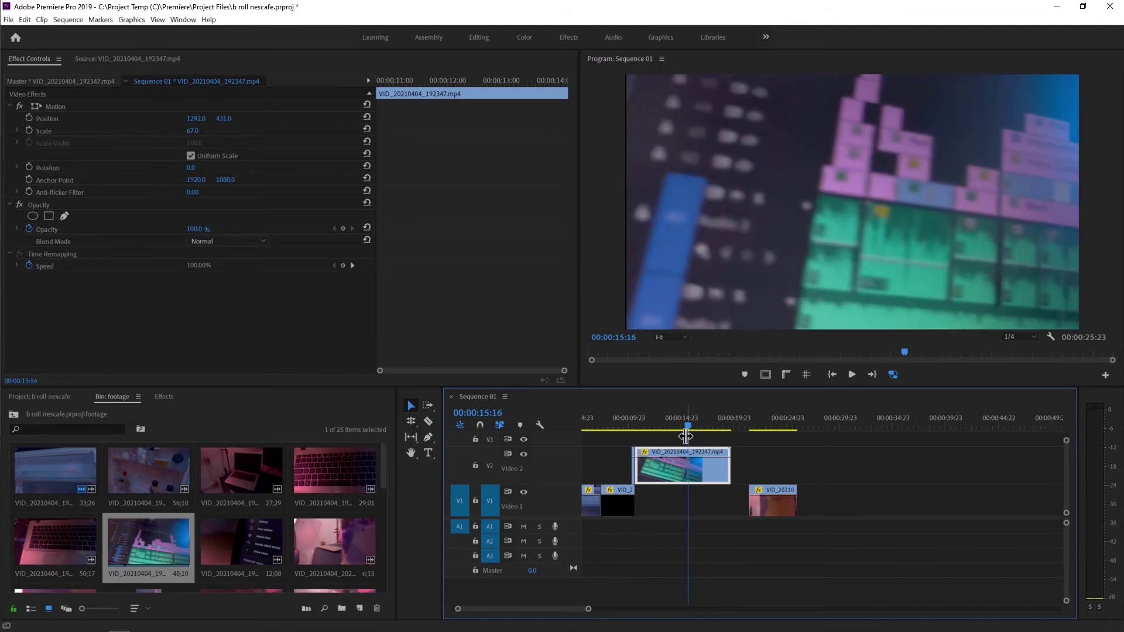
key("space")
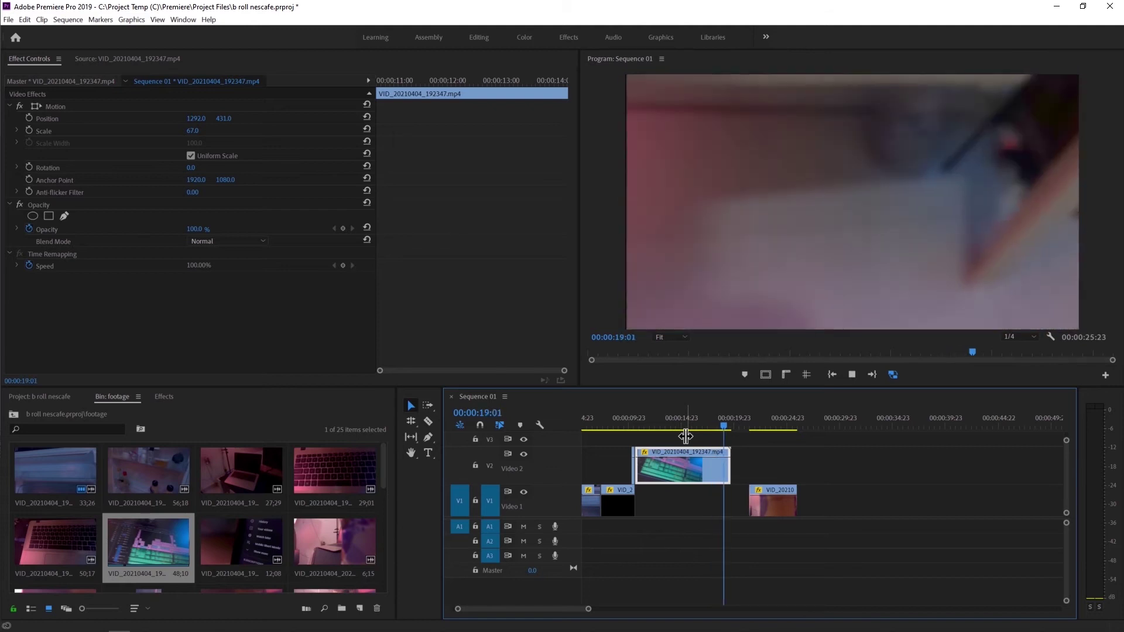
left_click(656, 419)
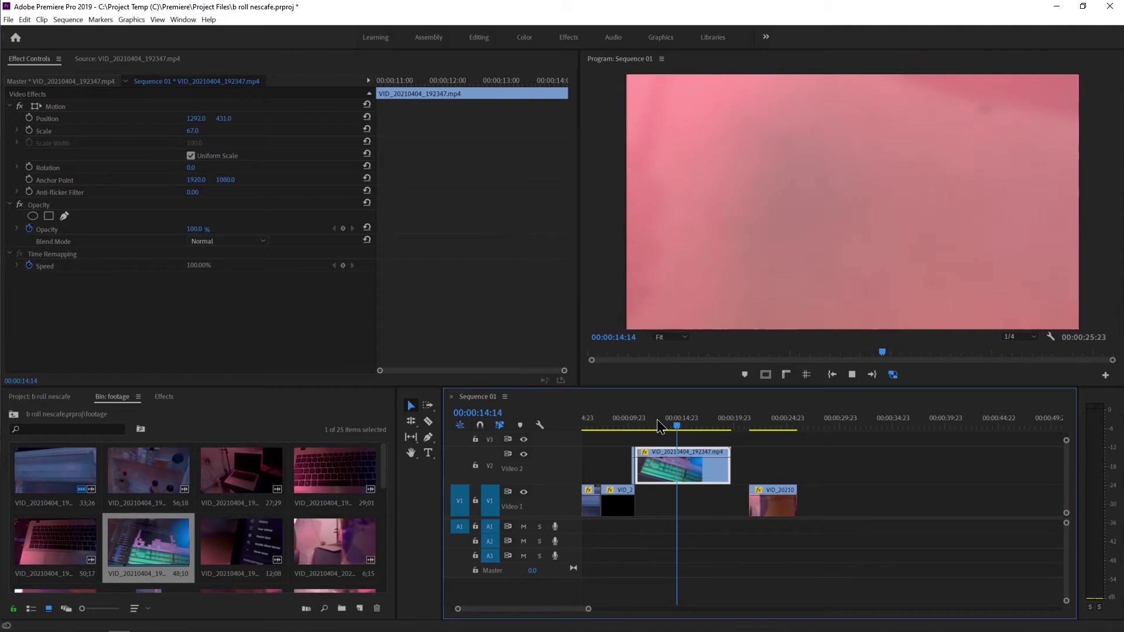
key("space")
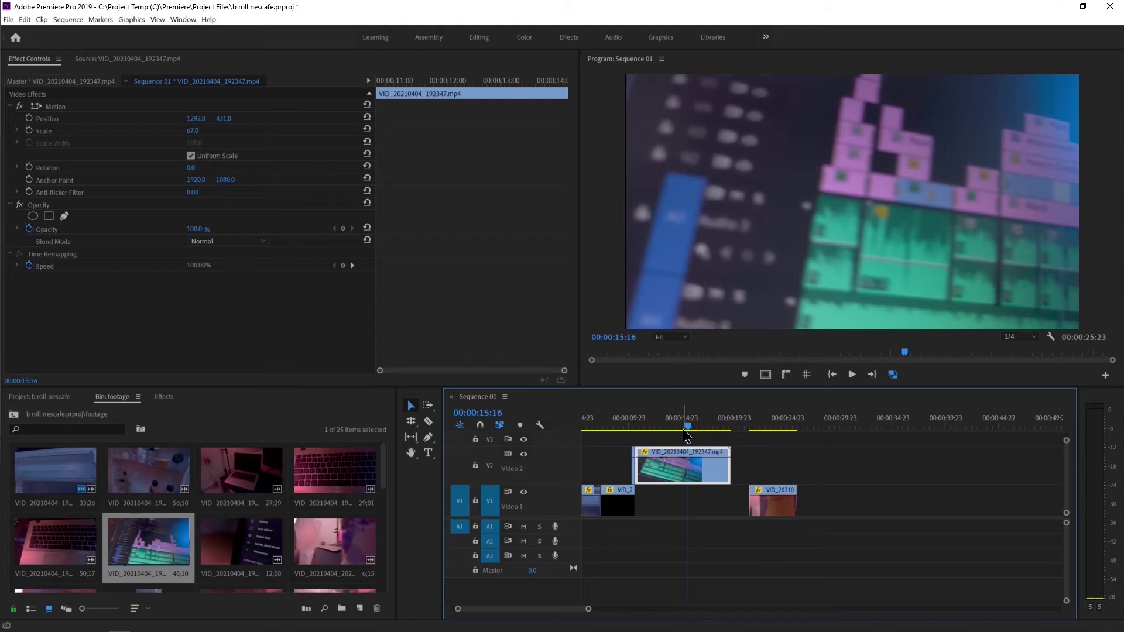
- Play the sequence and scrub back to about 13:13 to review the edit
key("space")
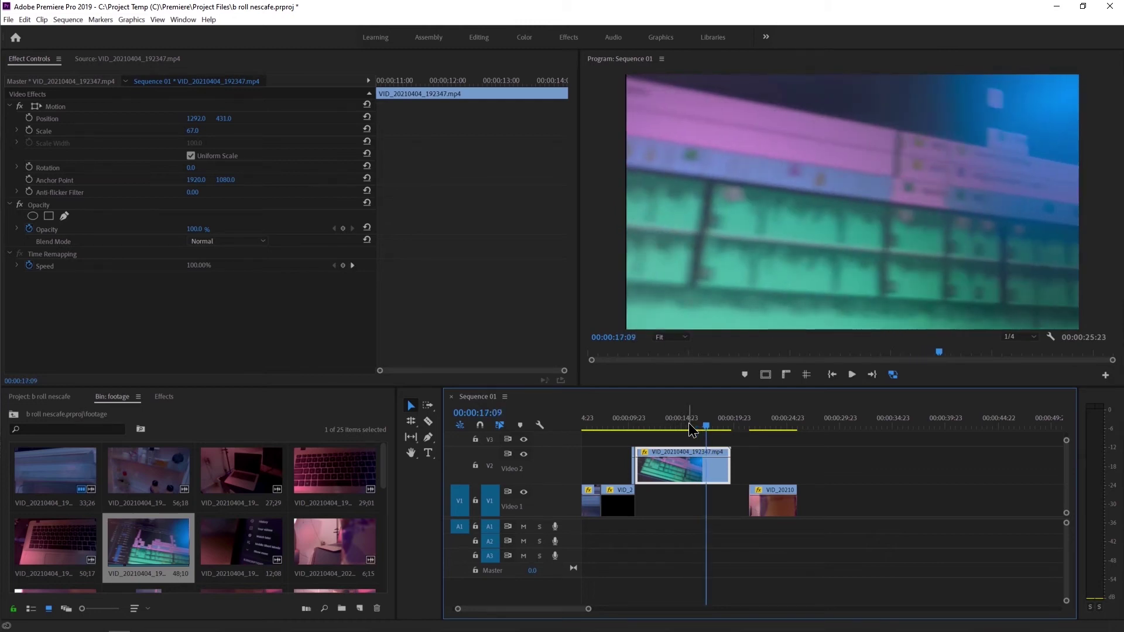
left_click(645, 421)
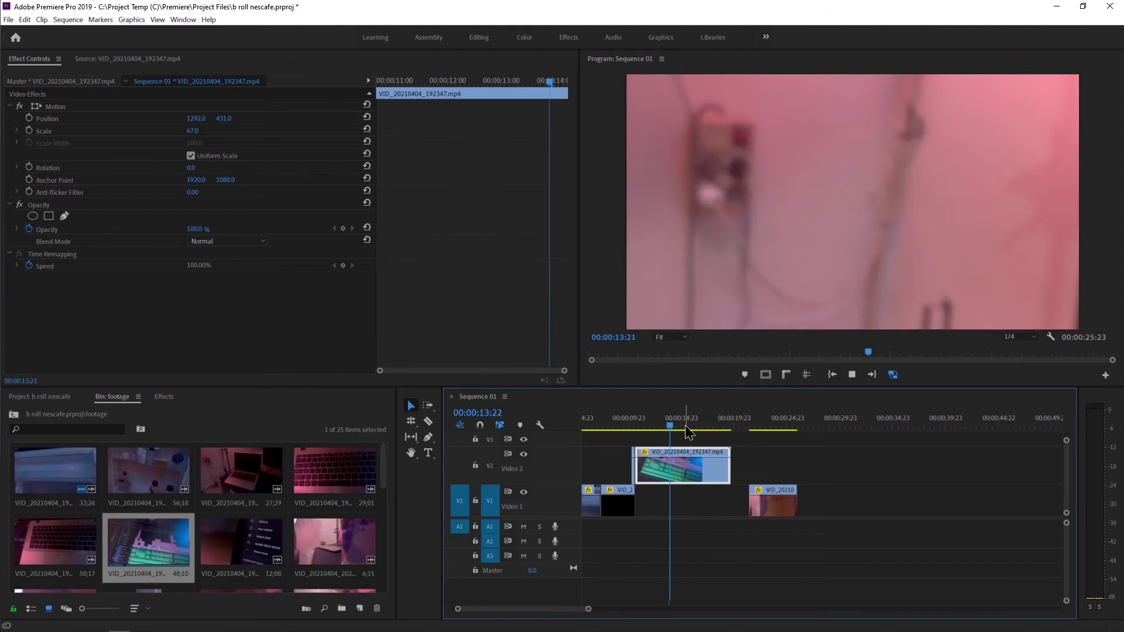
left_click_drag(684, 425, 664, 417)
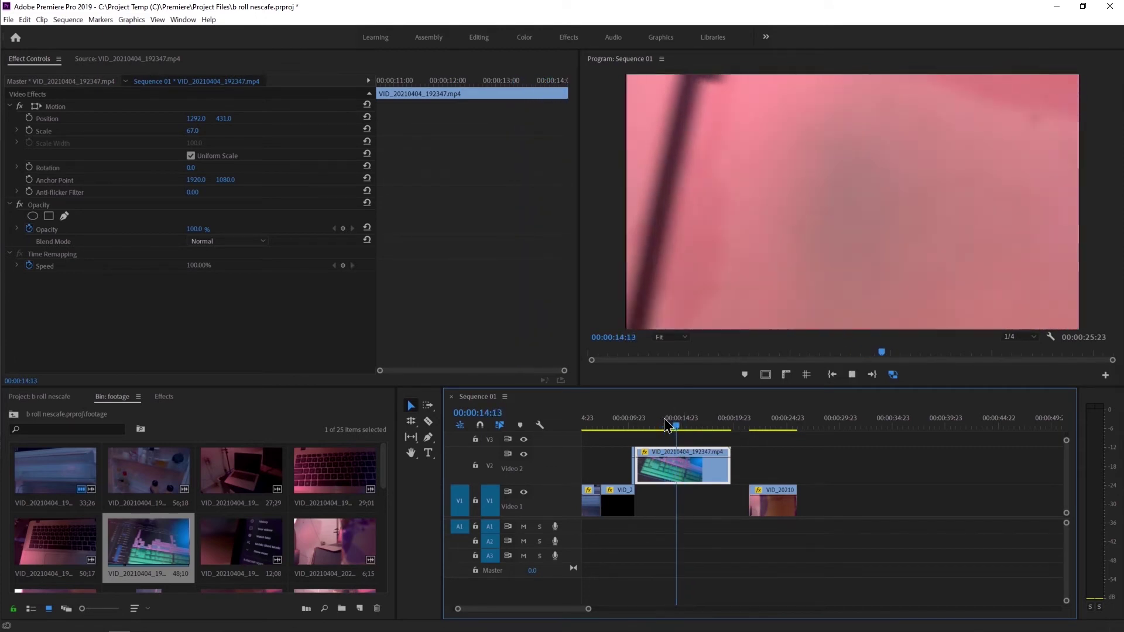
key("space")
- Park the playhead at 14:15 and ripple-trim the V2 clip's end about four seconds shorter
left_click(651, 418)
key("space")
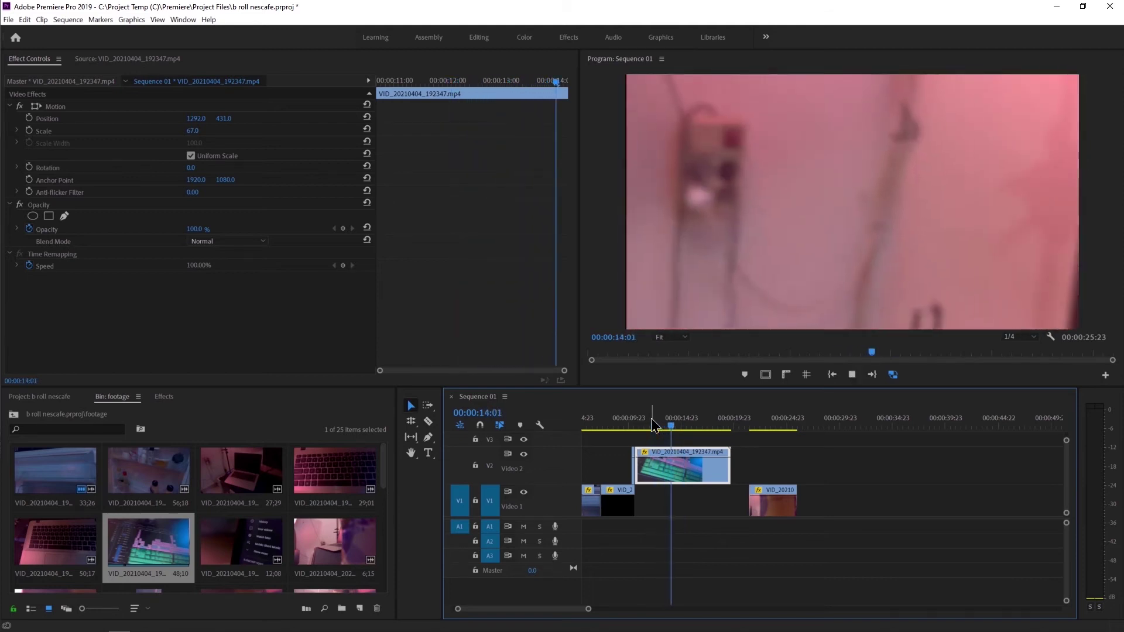
key("space")
key("space")
key("space")
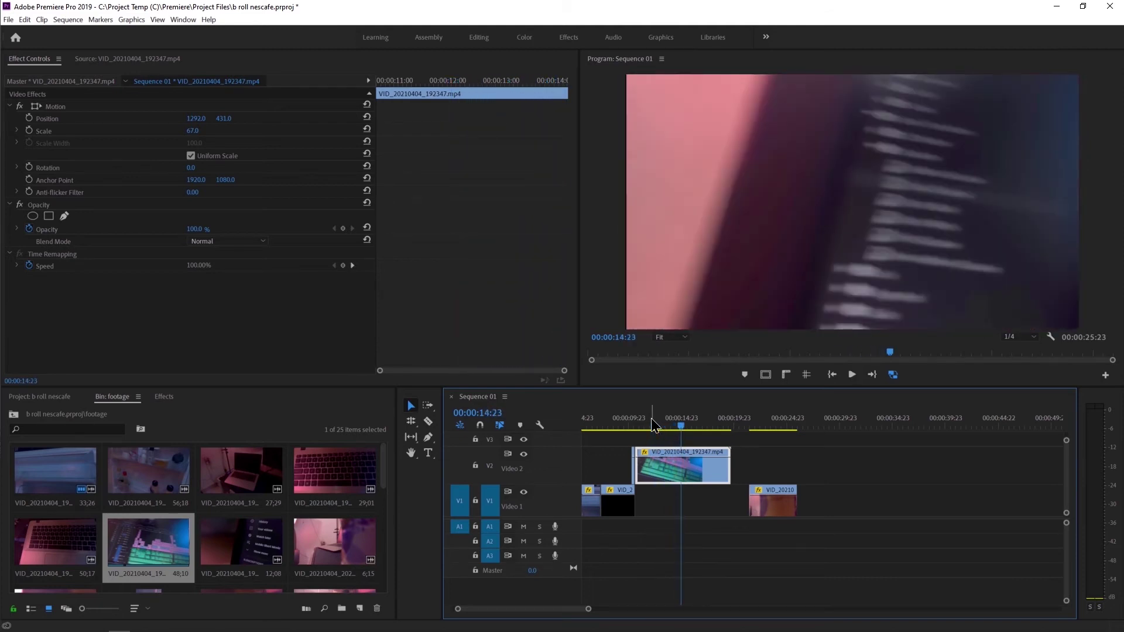
left_click_drag(679, 424, 677, 423)
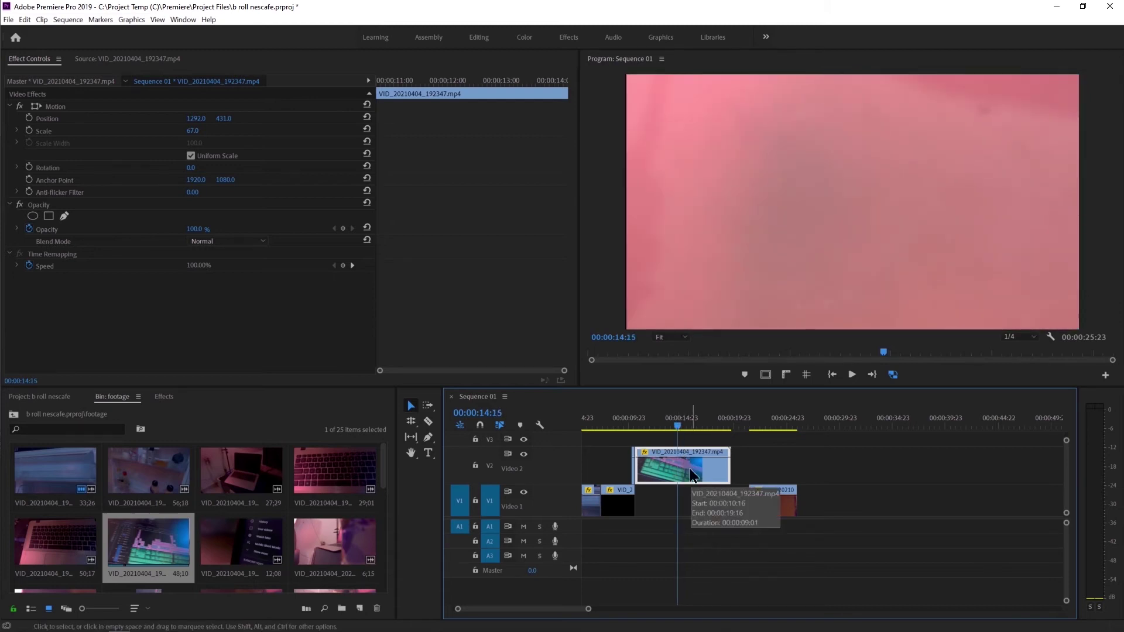
left_click_drag(730, 468, 687, 465)
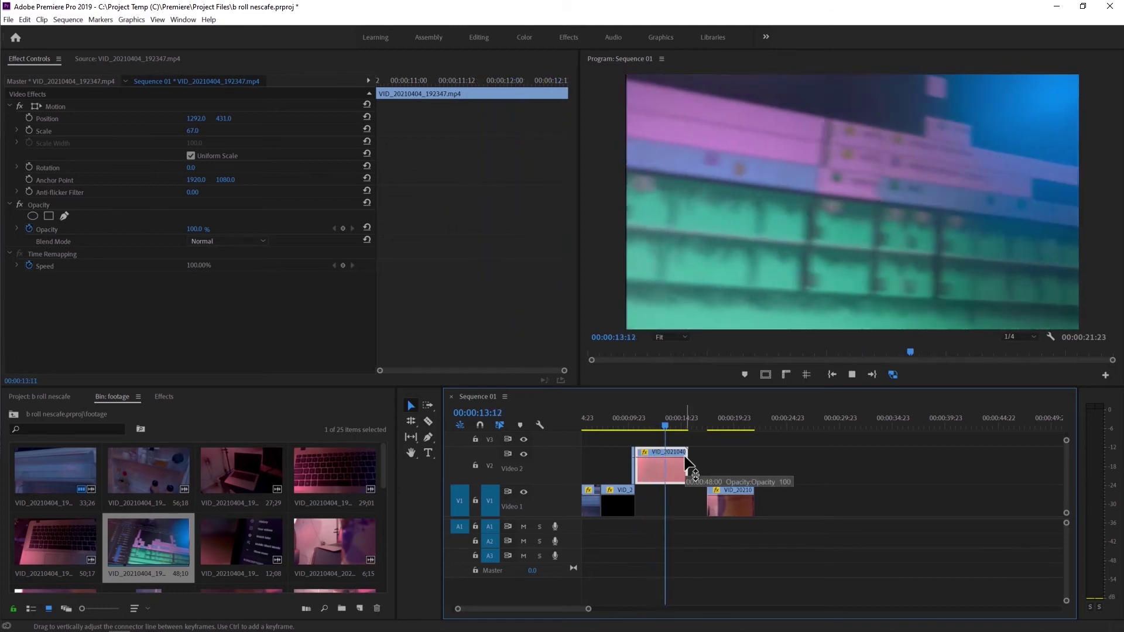
key("space")
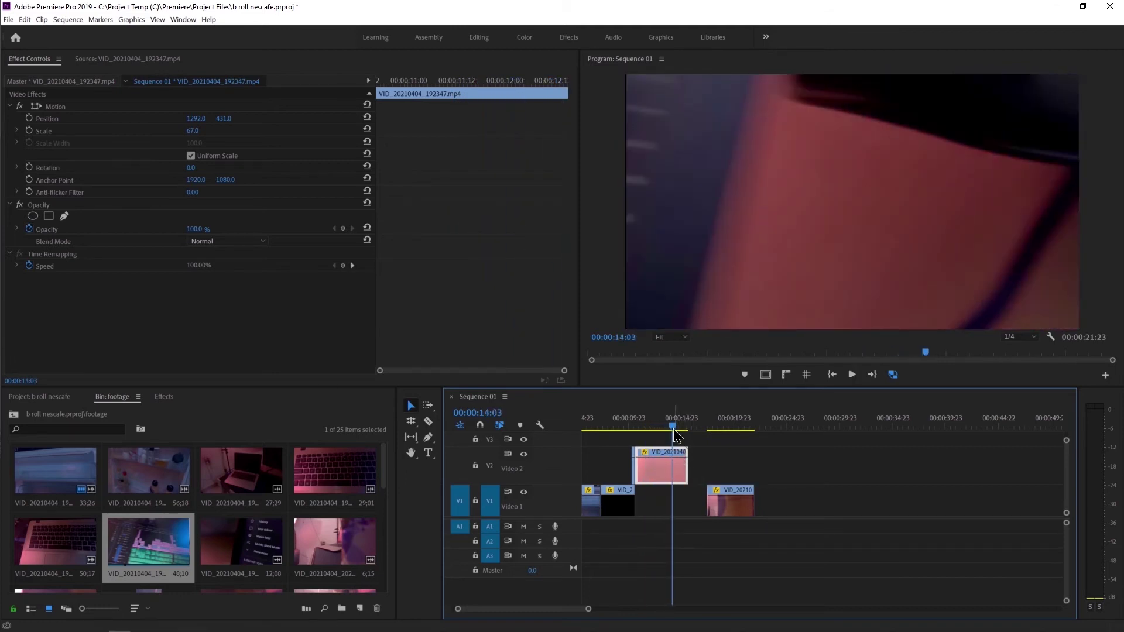
- Play and scrub from 9:17 through 11:21 to the Nescafe bottle shot
left_click(674, 429)
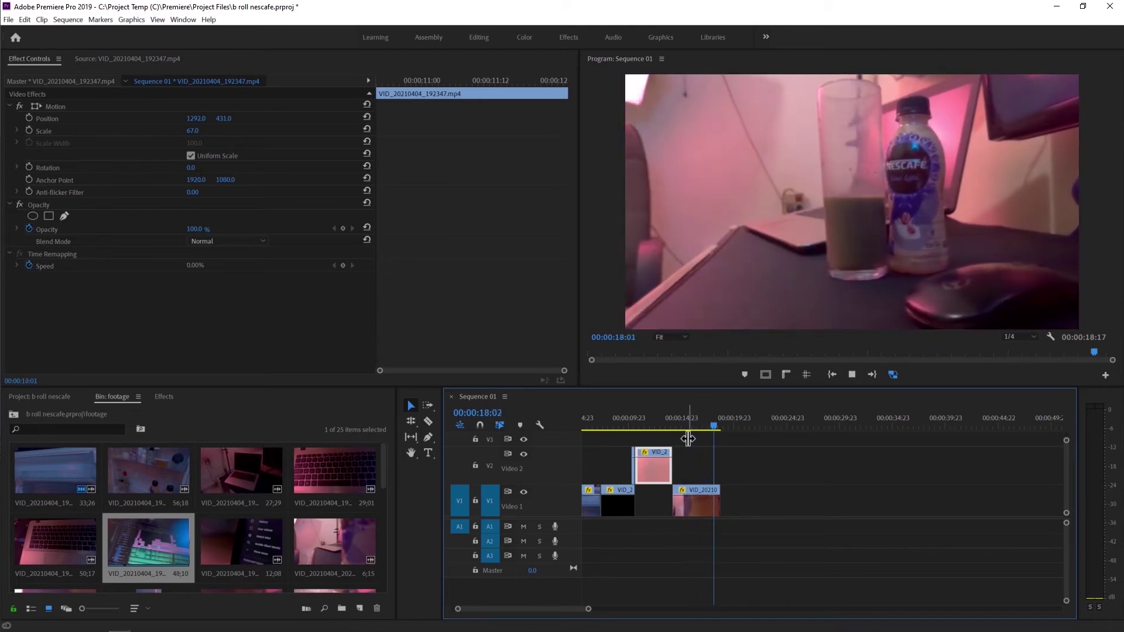
key("space")
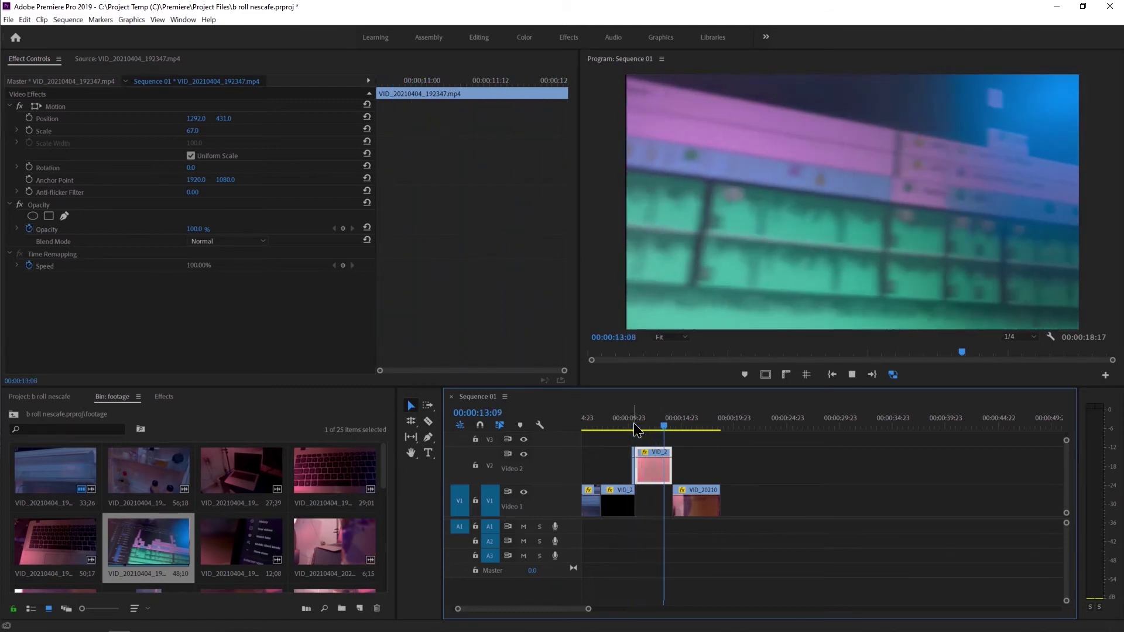
left_click(630, 425)
left_click_drag(630, 425, 649, 429)
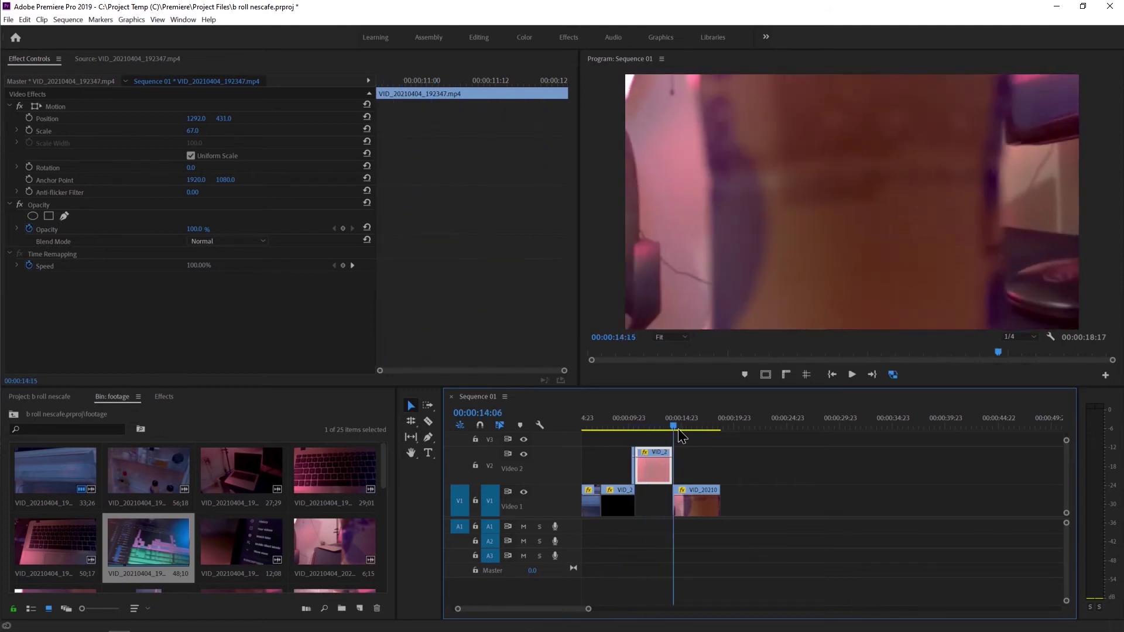
left_click_drag(650, 432, 700, 429)
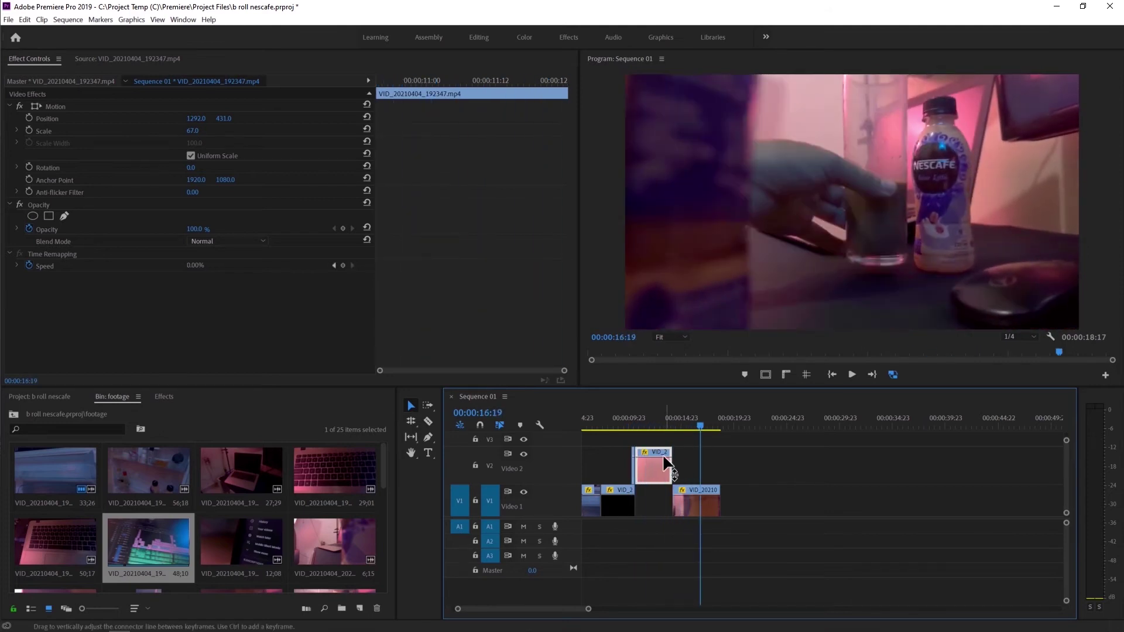
- Marquee-select the V2 clip and its Video 1 neighbour, shift them later, then zoom in
left_click(694, 467)
left_click_drag(675, 490, 704, 470)
left_click(641, 471)
key("equal")
key("equal")
key("equal")
key("equal")
mouse_move(682, 426)
left_mouse_down()
mouse_move(669, 426)
mouse_move(686, 432)
left_mouse_up()
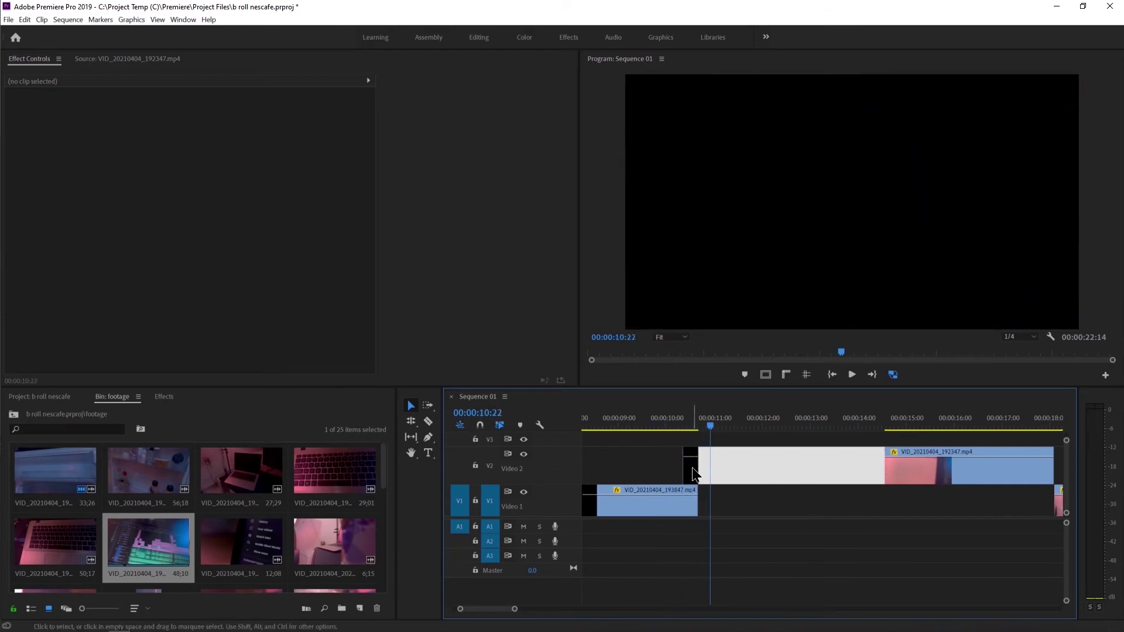
- Extend the end of the short V2 clip and review it around 10-12 seconds
left_click(730, 473)
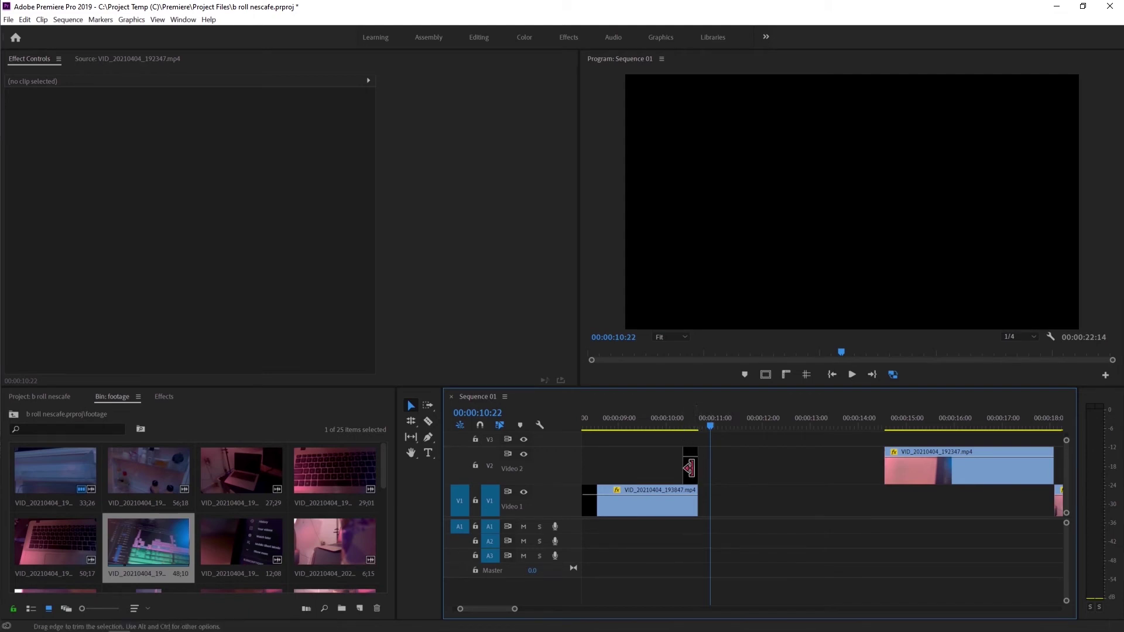
left_click_drag(739, 469, 804, 480)
key("space")
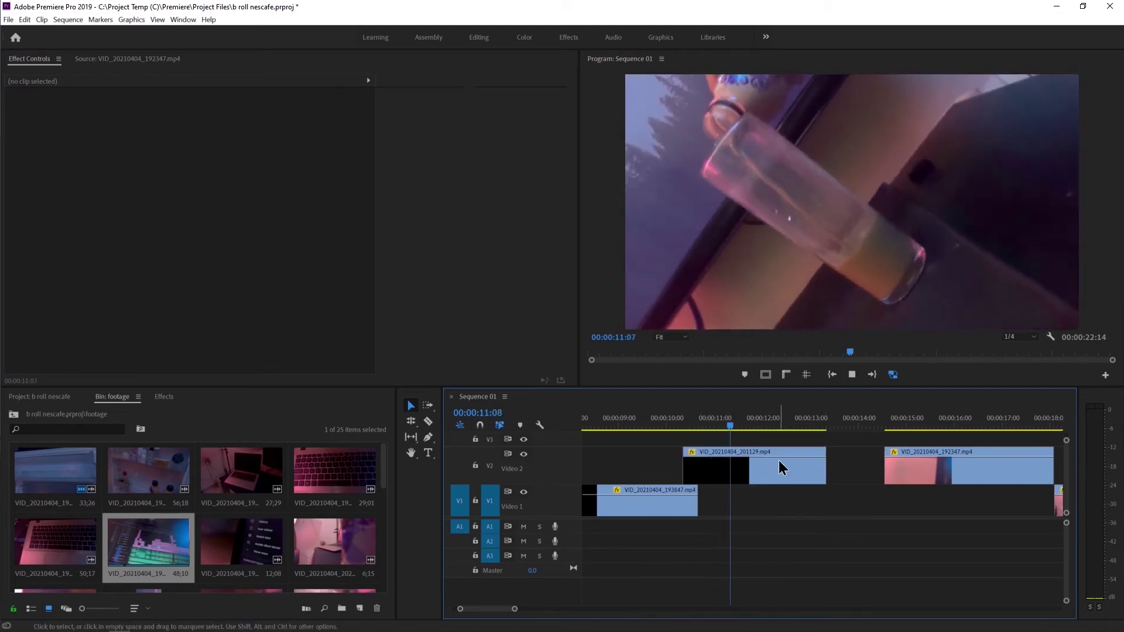
key("space")
left_click_drag(766, 432, 714, 430)
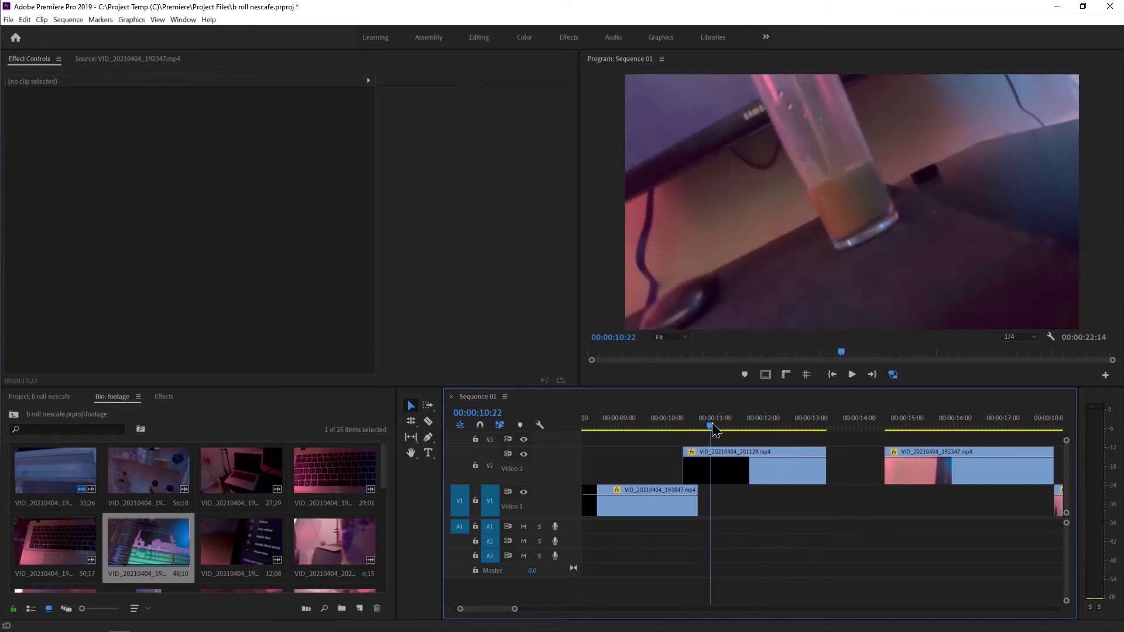
mouse_move(714, 430)
left_mouse_down()
mouse_move(682, 432)
mouse_move(772, 440)
left_mouse_up()
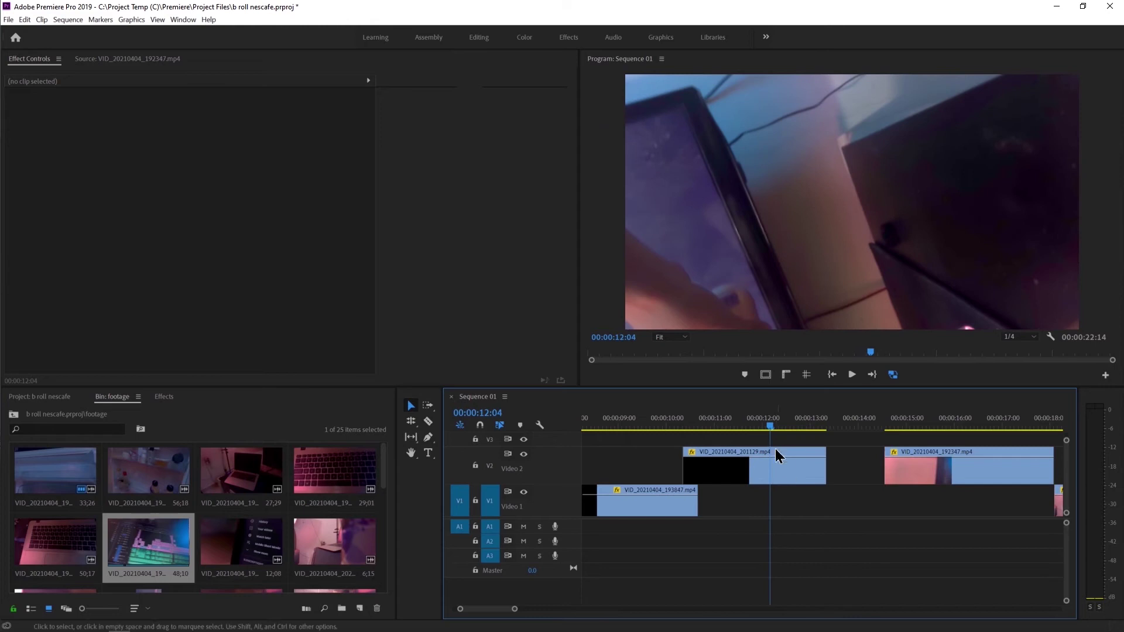
- Trim VID_20210404_201129.mp4 to two seconds and move VID_20210404_192347.mp4 onto Video 1
left_click_drag(828, 470, 771, 471)
key("minus")
mouse_move(855, 475)
left_mouse_down()
mouse_move(824, 498)
mouse_move(803, 485)
left_mouse_up()
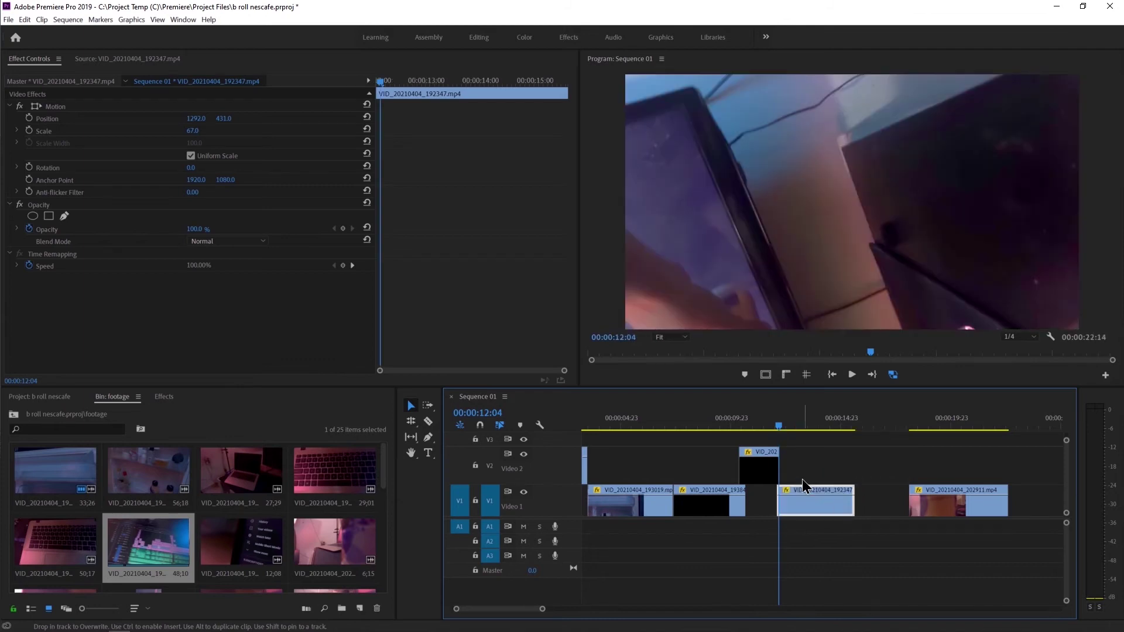
- Move VID_20210404_202911 about a second earlier, checking at 12:15
left_click_drag(778, 436, 858, 439)
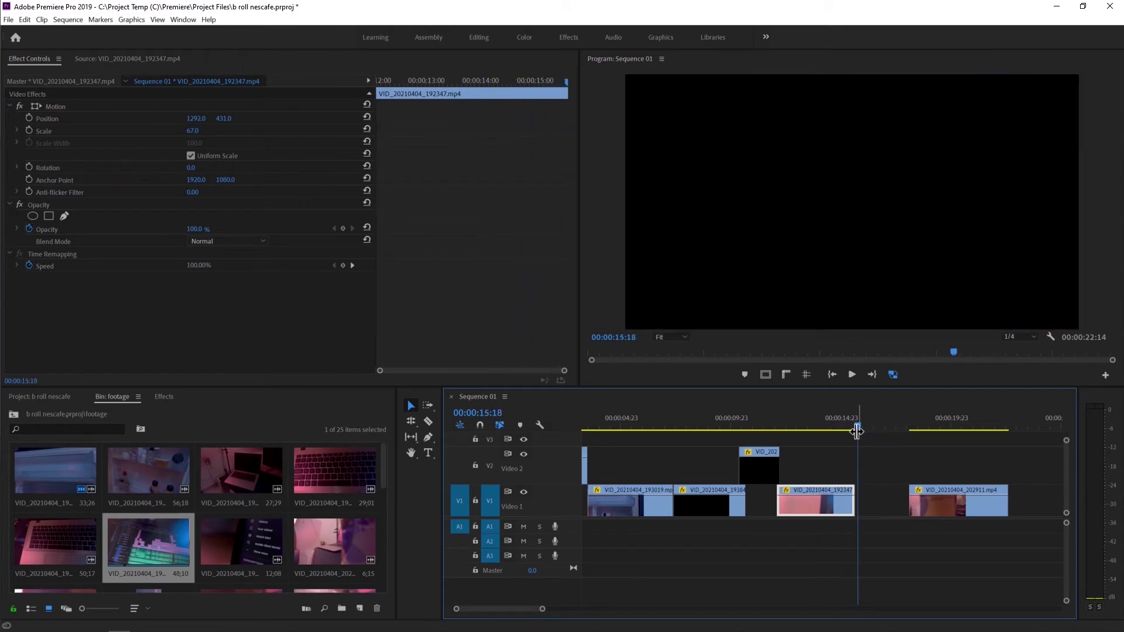
mouse_move(916, 513)
left_mouse_down()
mouse_move(894, 513)
mouse_move(897, 530)
left_mouse_up()
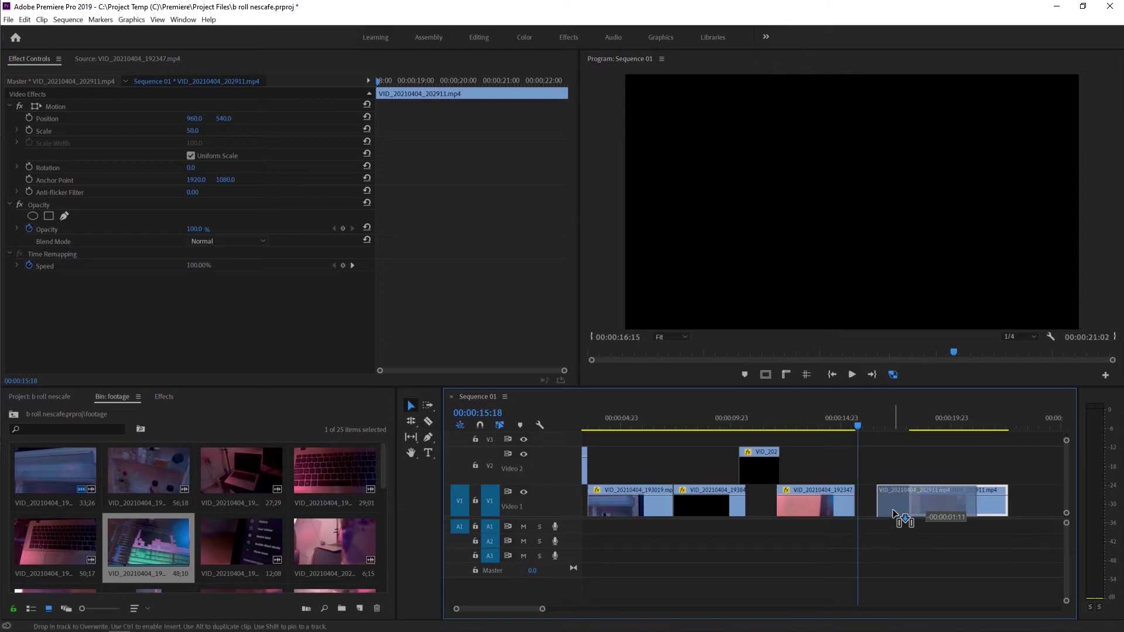
scroll(836, 487, "up", 5, "alt")
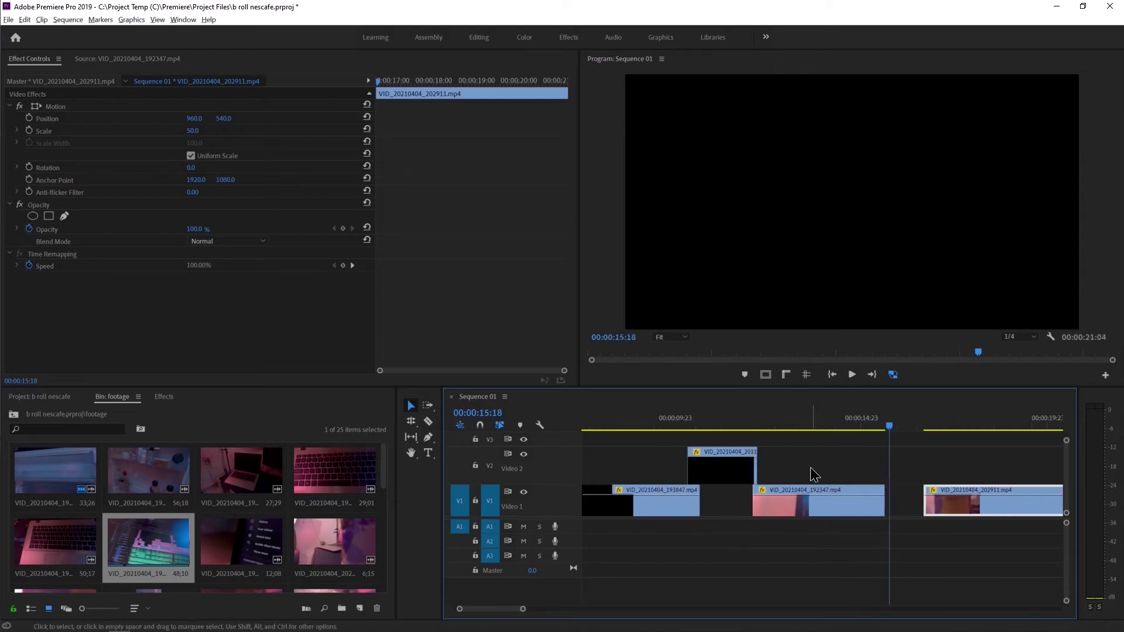
- Lift the V2 clip and VID_20210404_192347 up one track onto Video 2 and 3
left_click(766, 461)
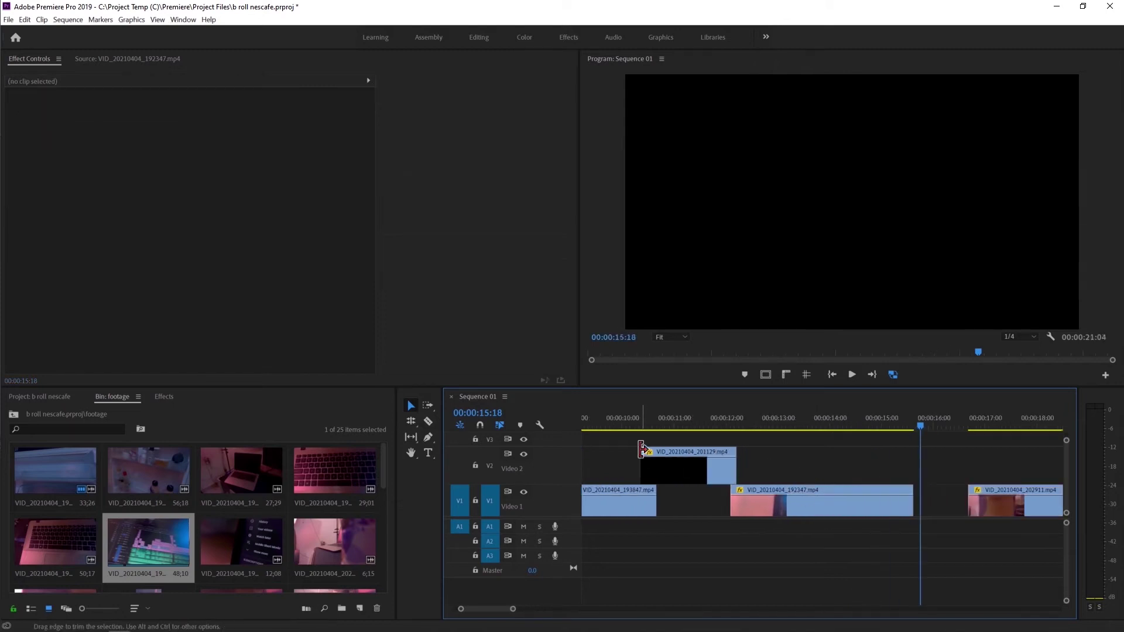
left_click(730, 475)
left_click(767, 490, "shift")
left_click_drag(723, 475, 721, 443)
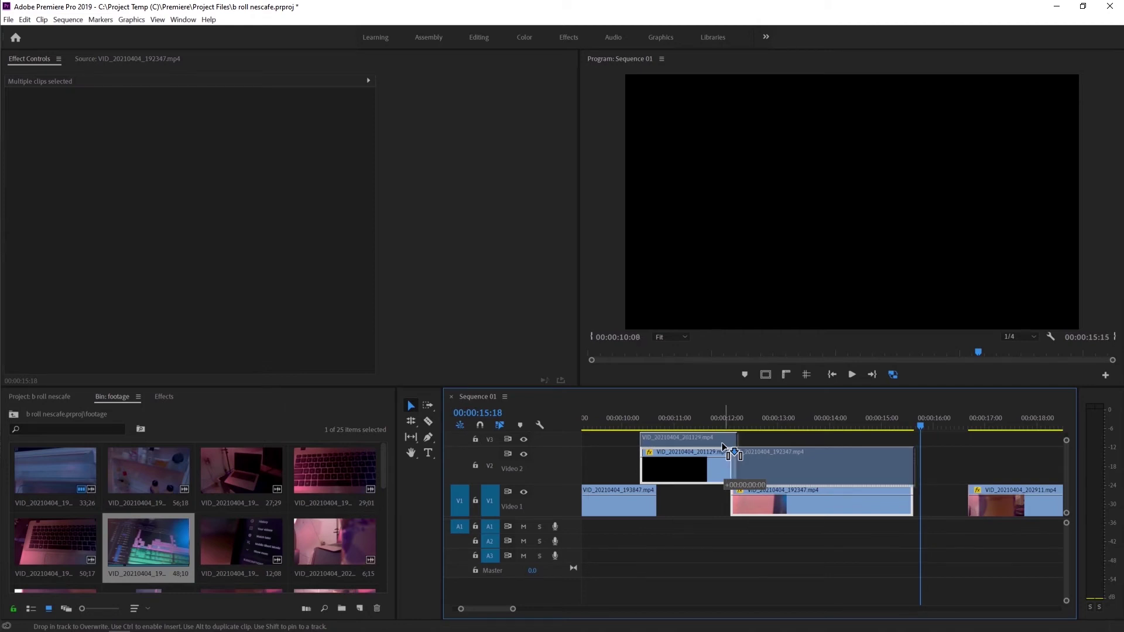
left_click_drag(724, 447, 724, 447)
- Slide VID_20210404_202911 left to close the Video 1 gap and fine-tune it slightly earlier
left_click(842, 512)
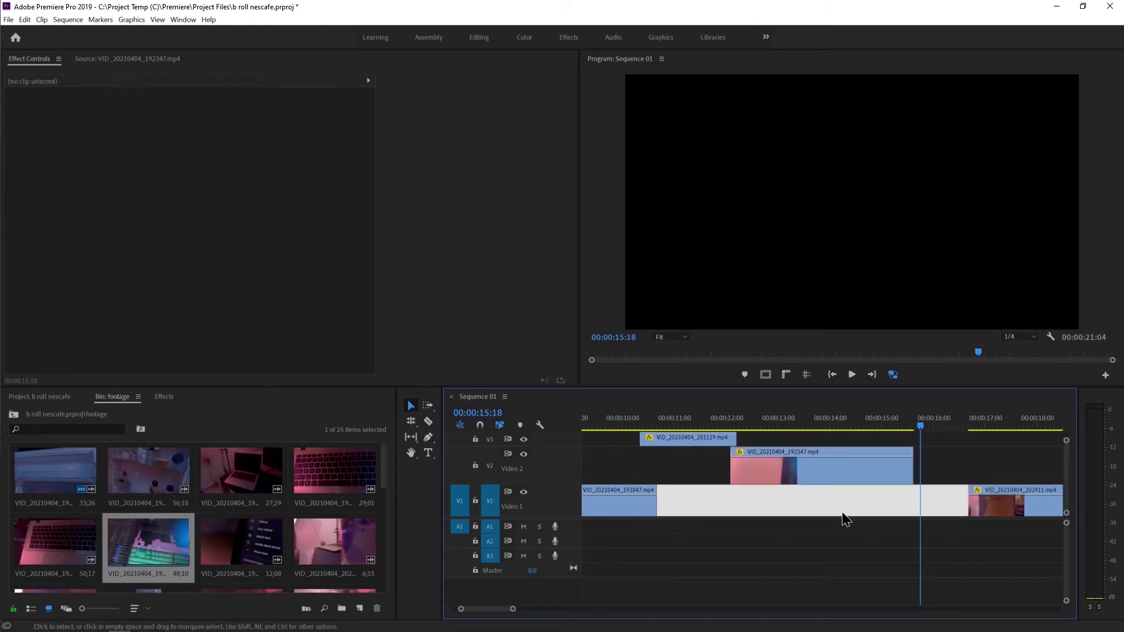
left_click_drag(989, 506, 912, 506)
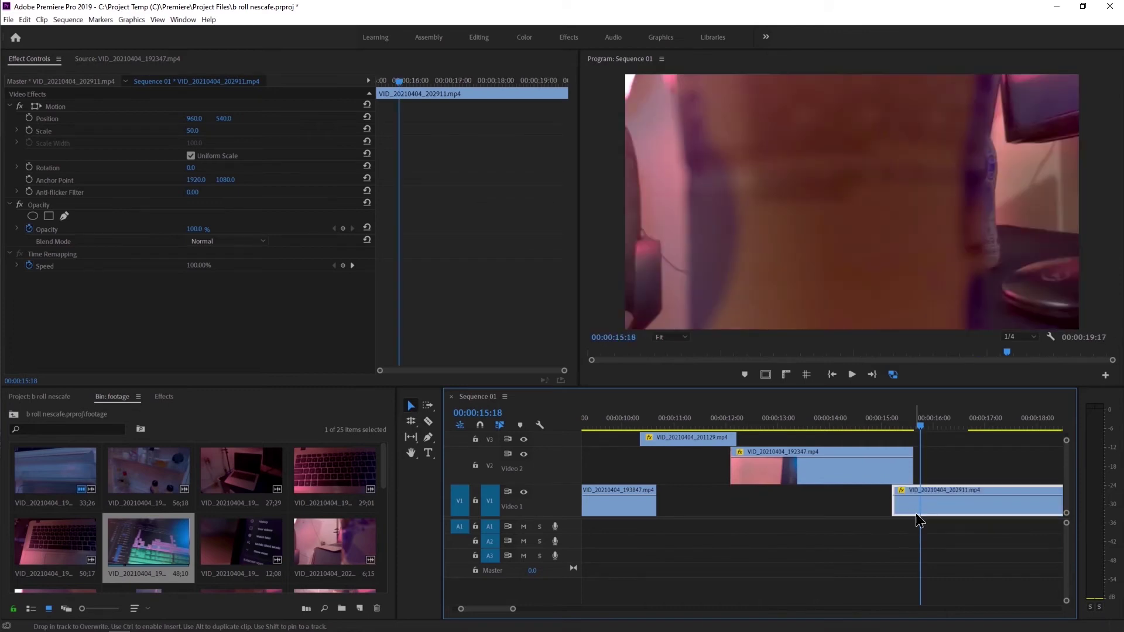
left_click(635, 419)
mouse_move(652, 420)
left_mouse_down()
mouse_move(868, 436)
mouse_move(933, 459)
left_mouse_up()
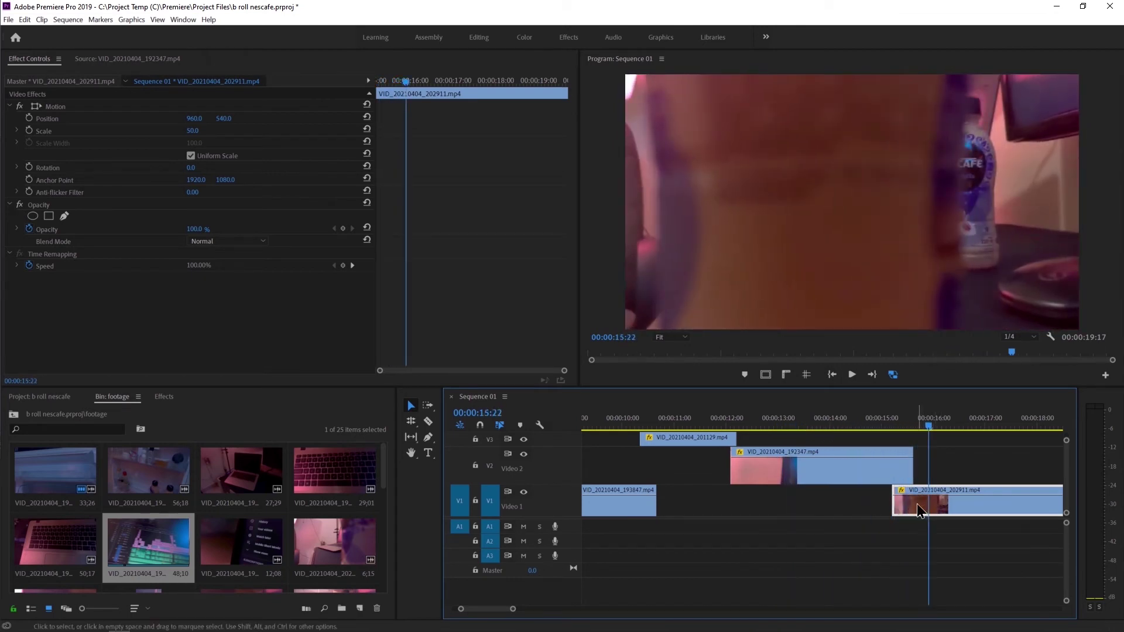
left_click_drag(918, 511, 915, 511)
- Review from 15:14 to 16:20, then zoom out to show the whole sequence
left_click(912, 427)
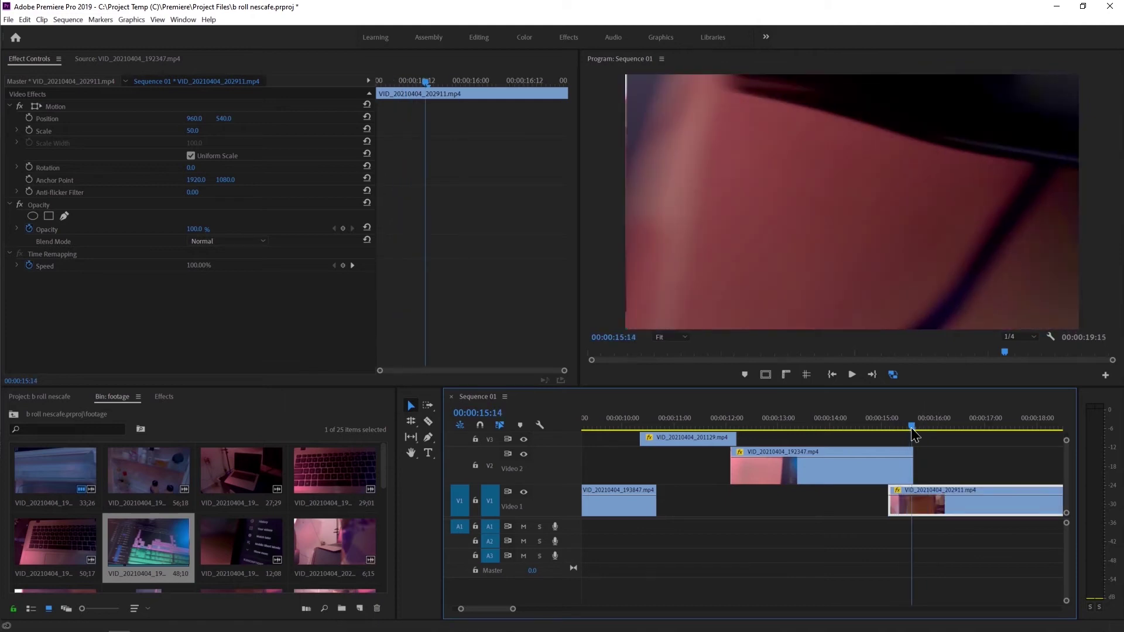
left_click_drag(915, 433, 976, 427)
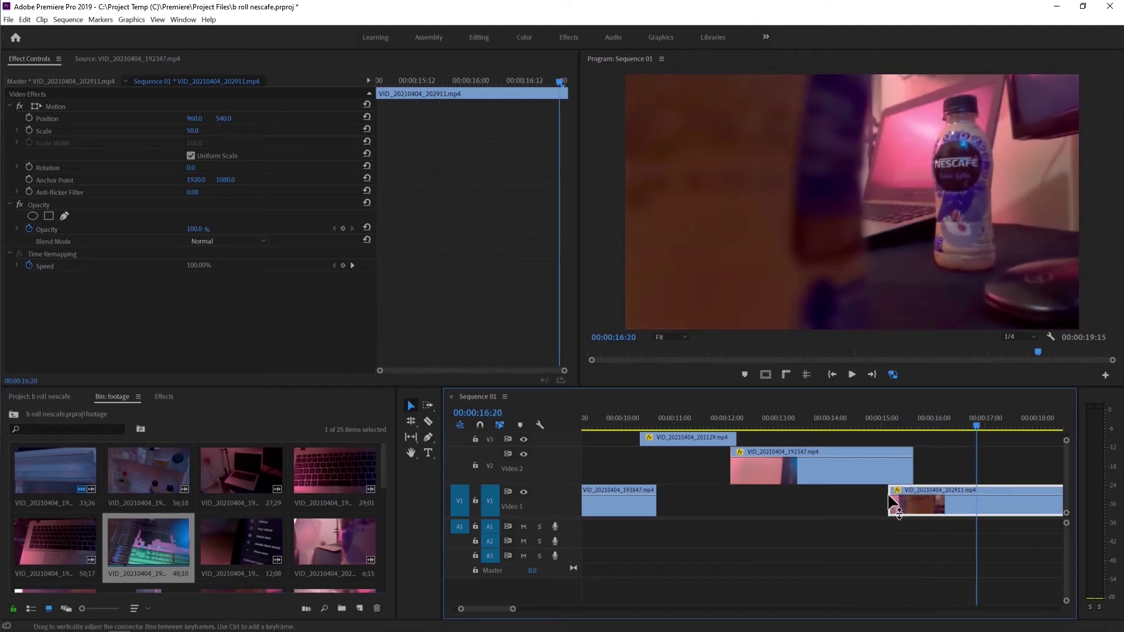
key("minus")
key("minus")
key("minus")
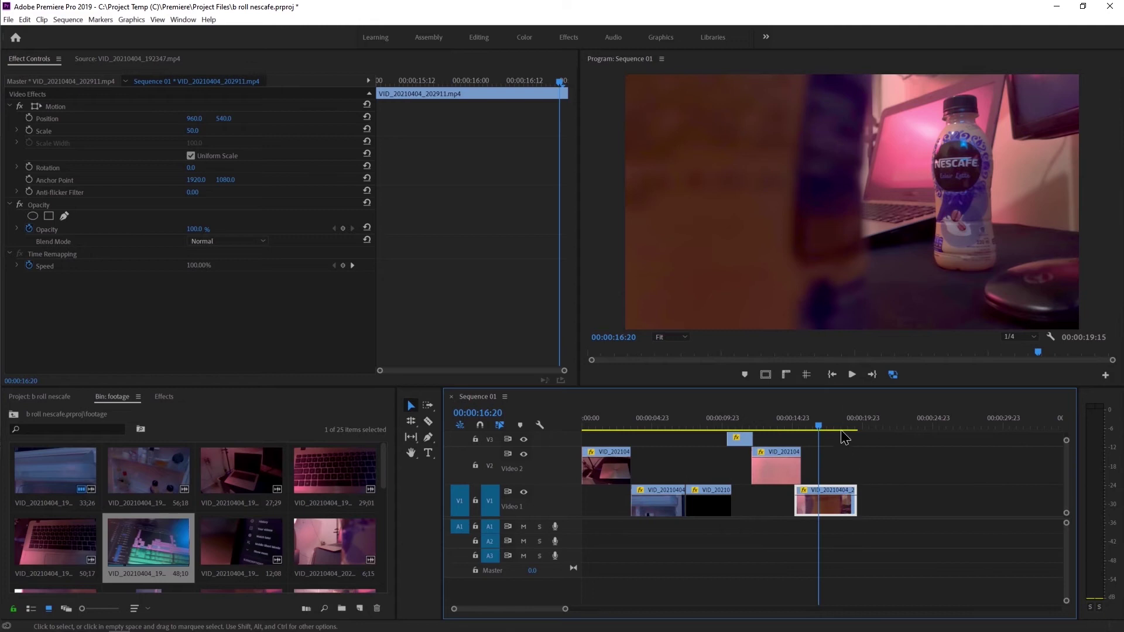
key("minus")
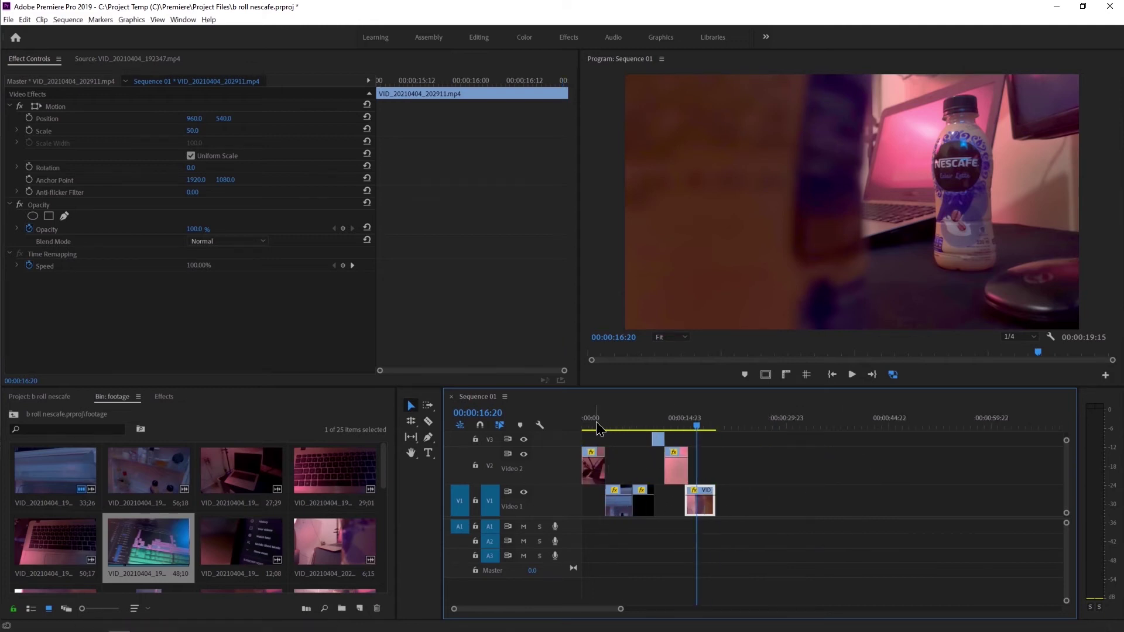
- Play the sequence from 00:00 to the end, then switch to the Premiere Tutorial folder in File Explorer
left_click_drag(597, 429, 583, 432)
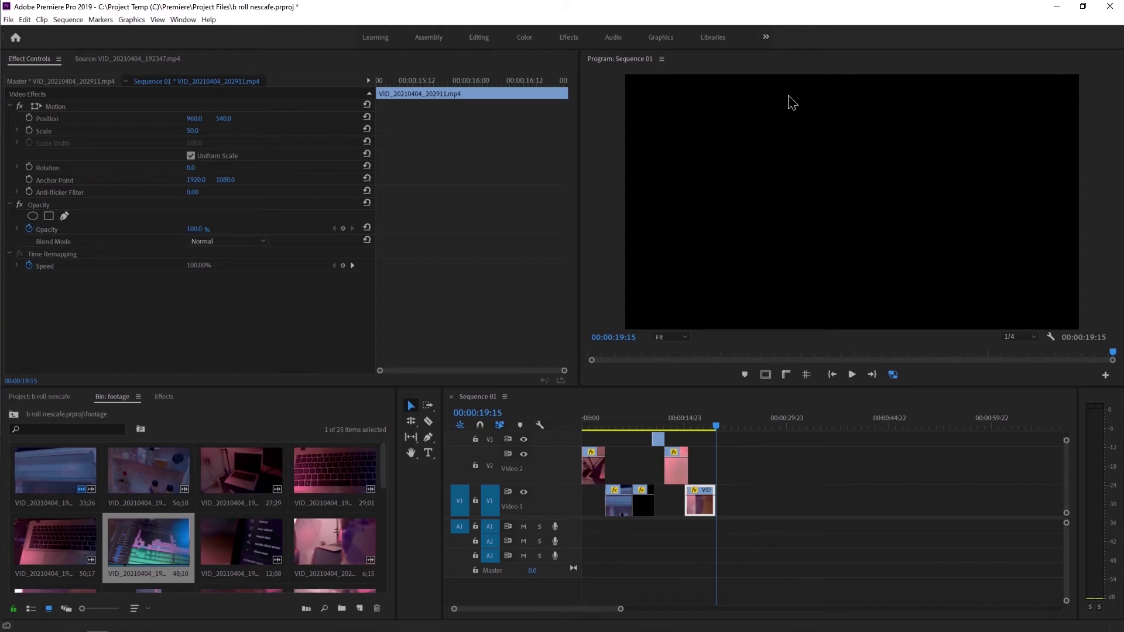
key("alt+Tab")
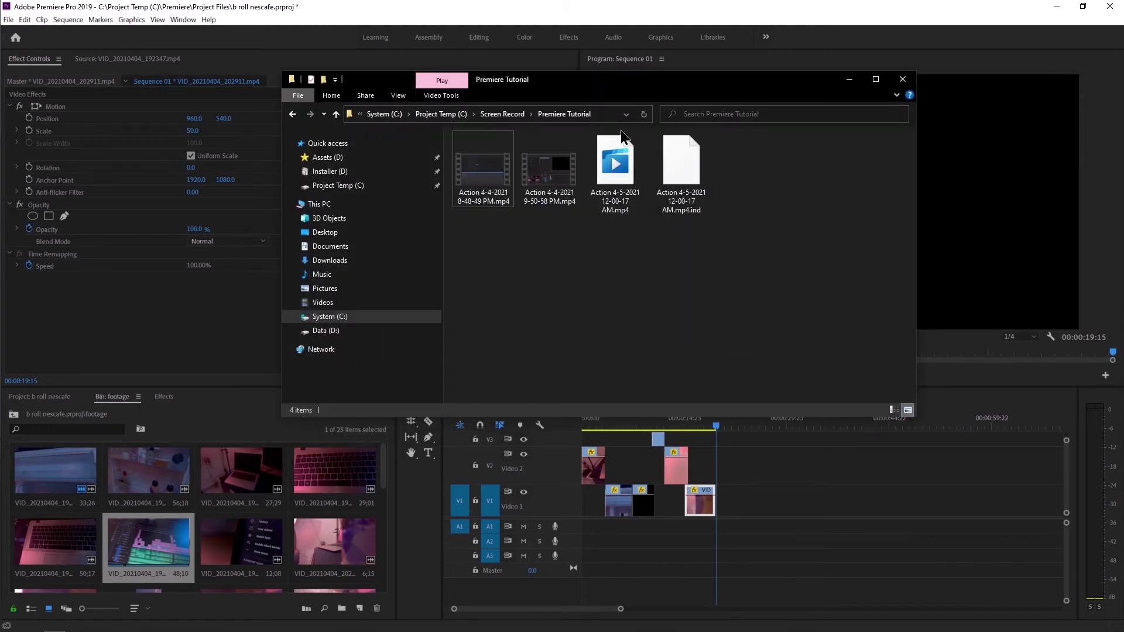
- Open the music bin and import Downloads > steezy prime - explore.mp3 into it
left_click(42, 393)
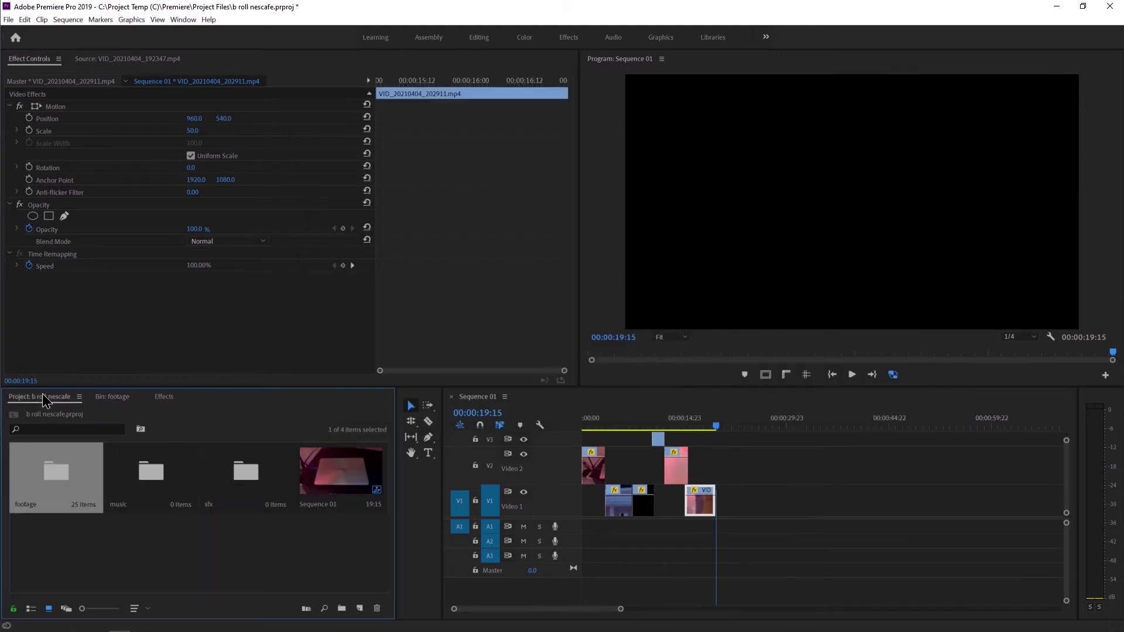
double_click(161, 509)
double_click(145, 482)
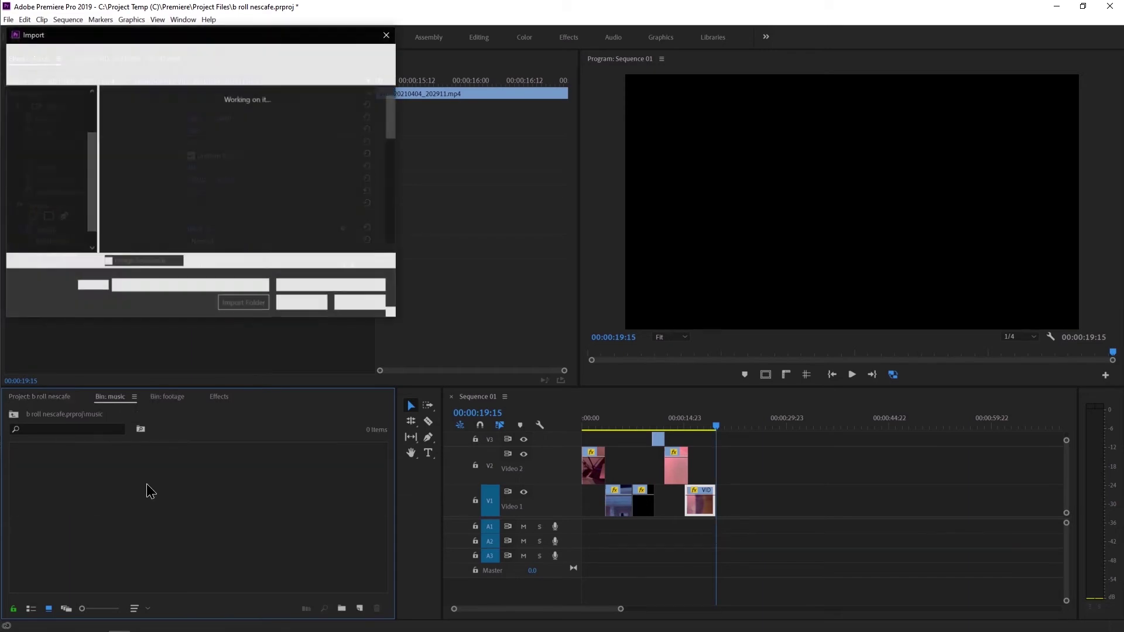
left_click(71, 184)
left_click(131, 150)
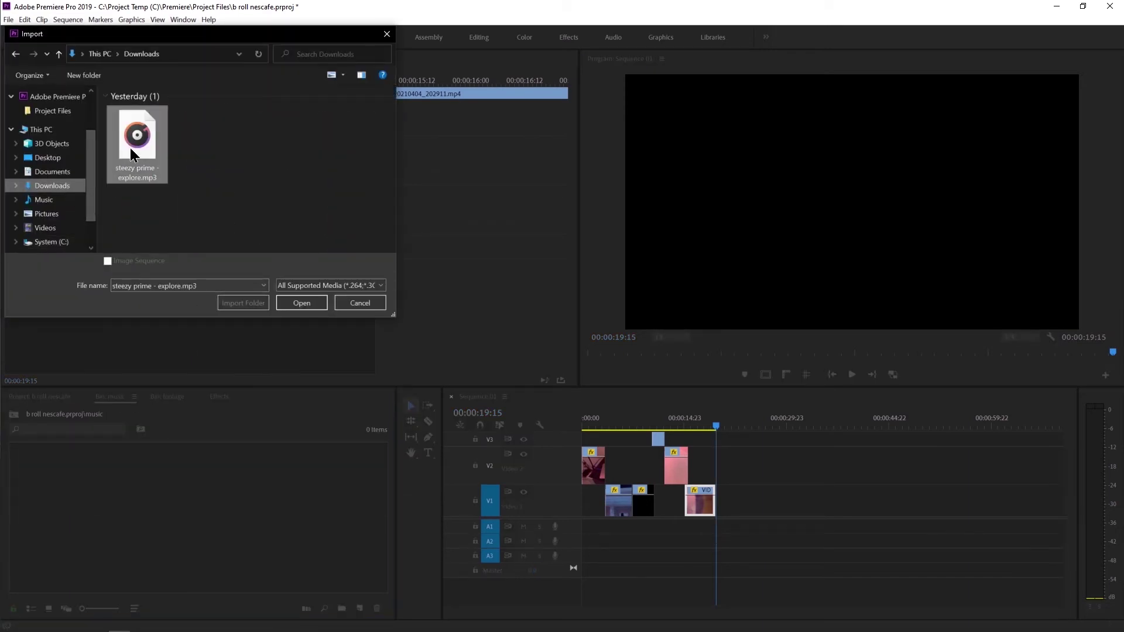
left_click(289, 302)
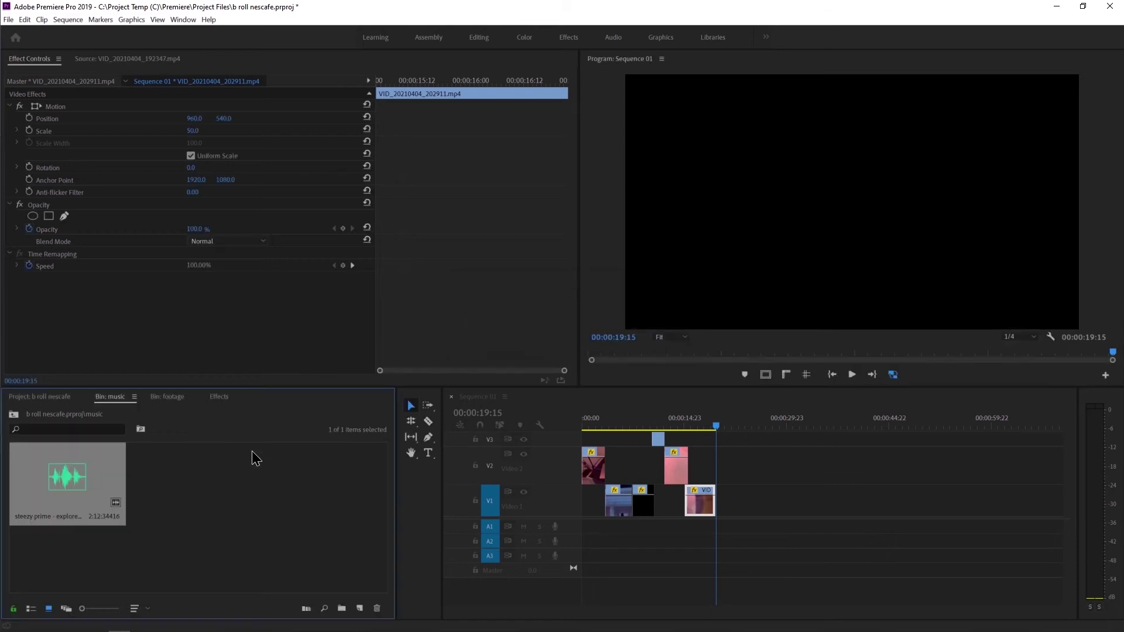
- Drop steezy prime - explore.mp3 on A1 at 00:00 and play it under the clips
left_click_drag(555, 546, 583, 527)
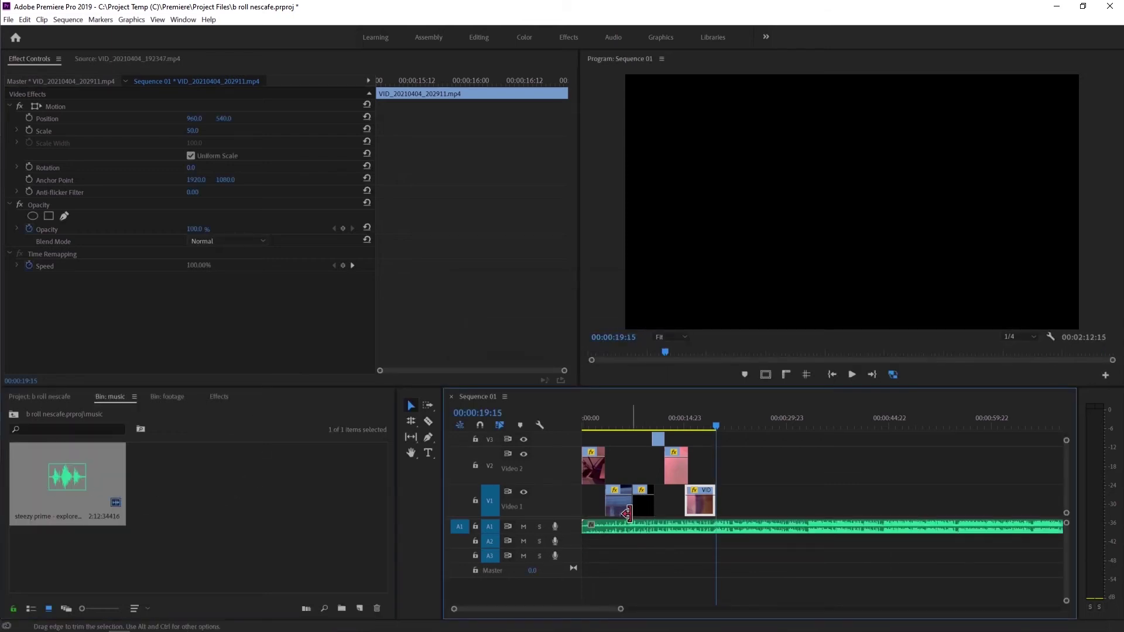
scroll(629, 515, "up", 1)
scroll(631, 515, "up", 1)
scroll(631, 515, "up", 1)
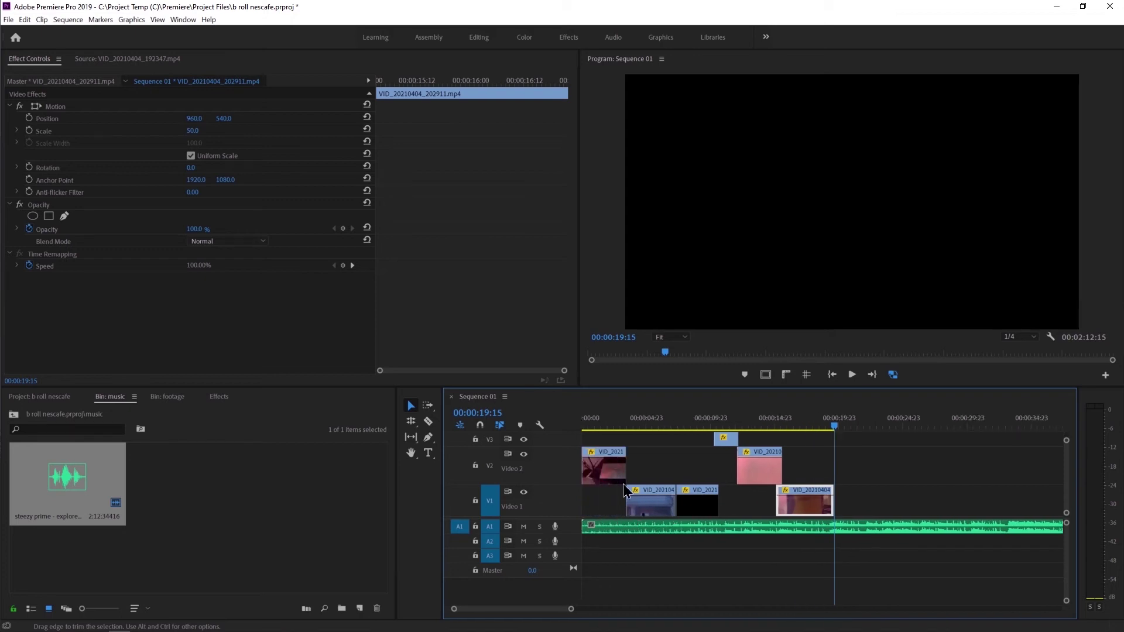
key("space")
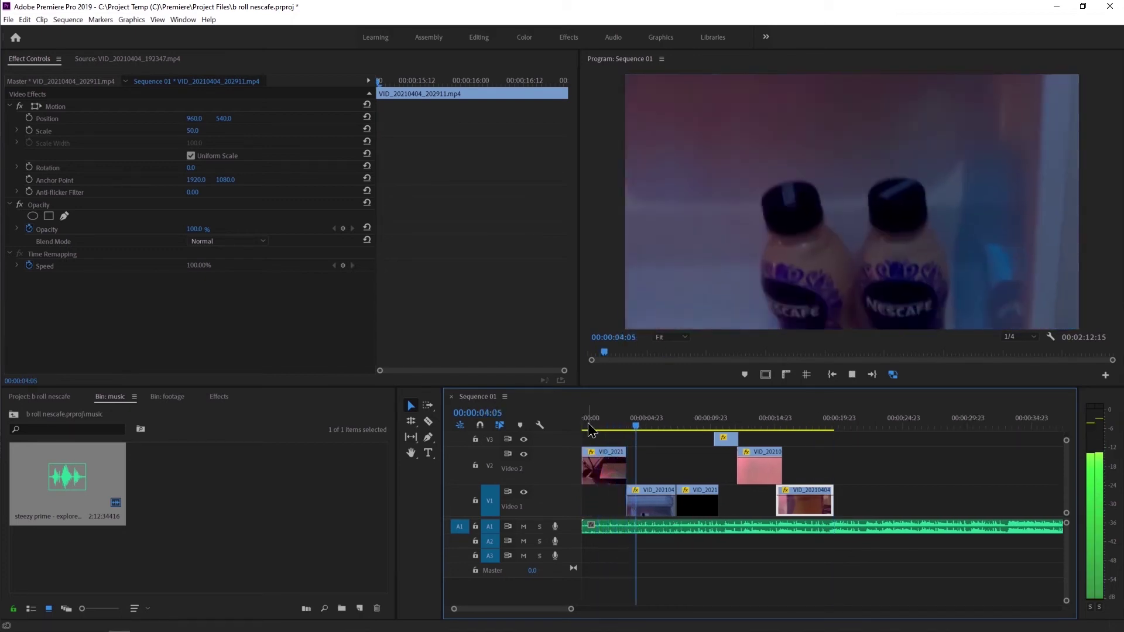
key("space")
left_click(25, 19)
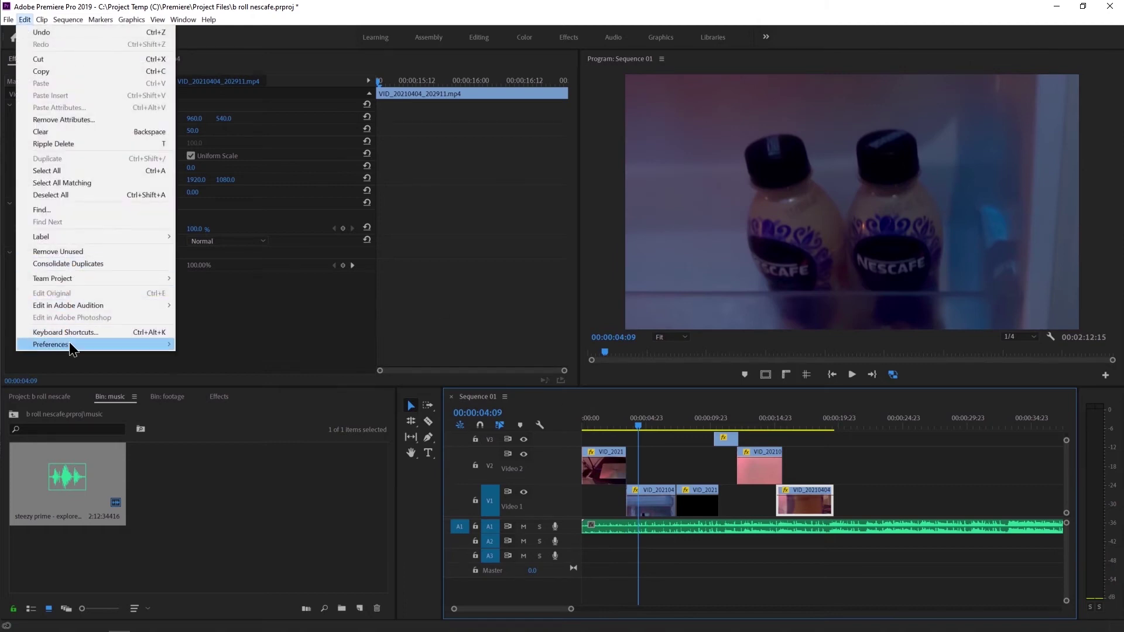
- Set the Audio Hardware default output to the SAMSUNG device and confirm
mouse_move(155, 345)
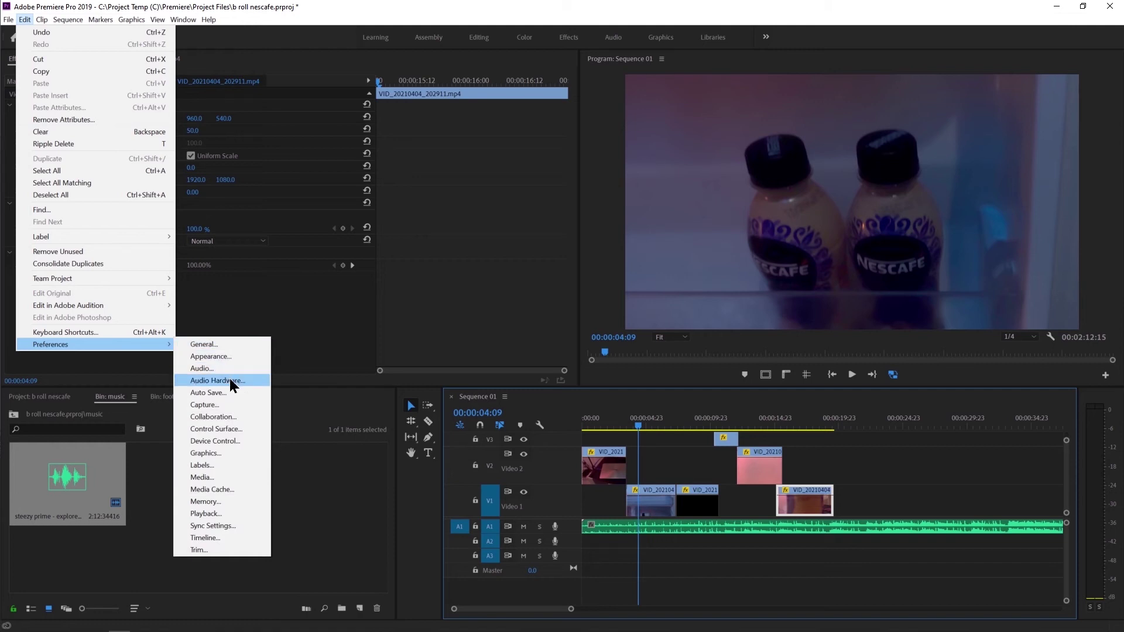
left_click(230, 380)
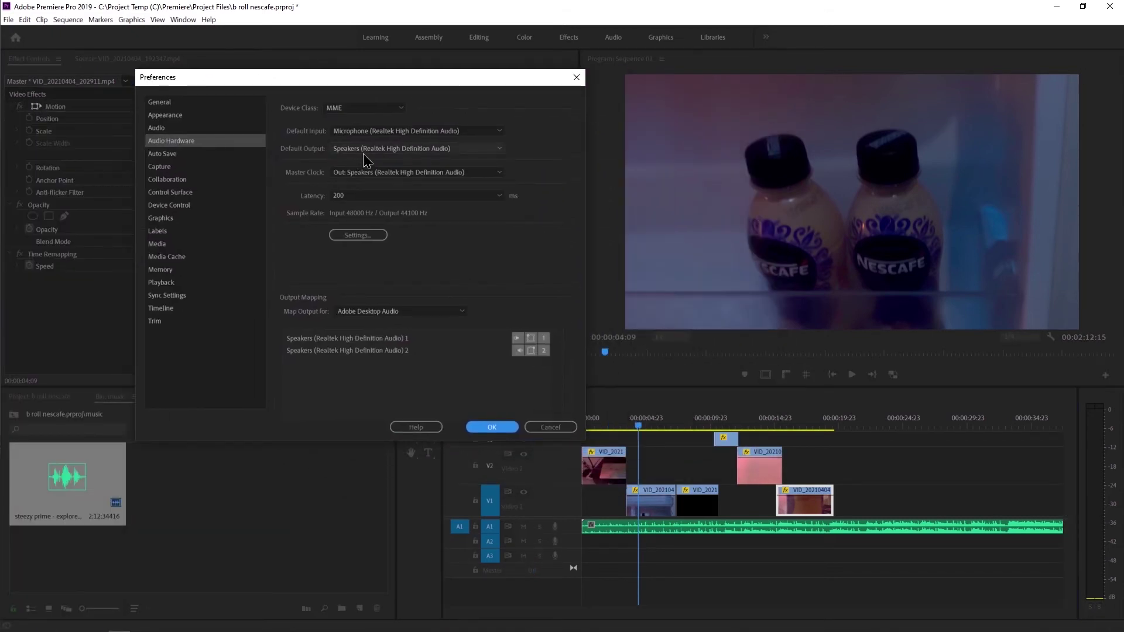
left_click(440, 148)
left_click(444, 158)
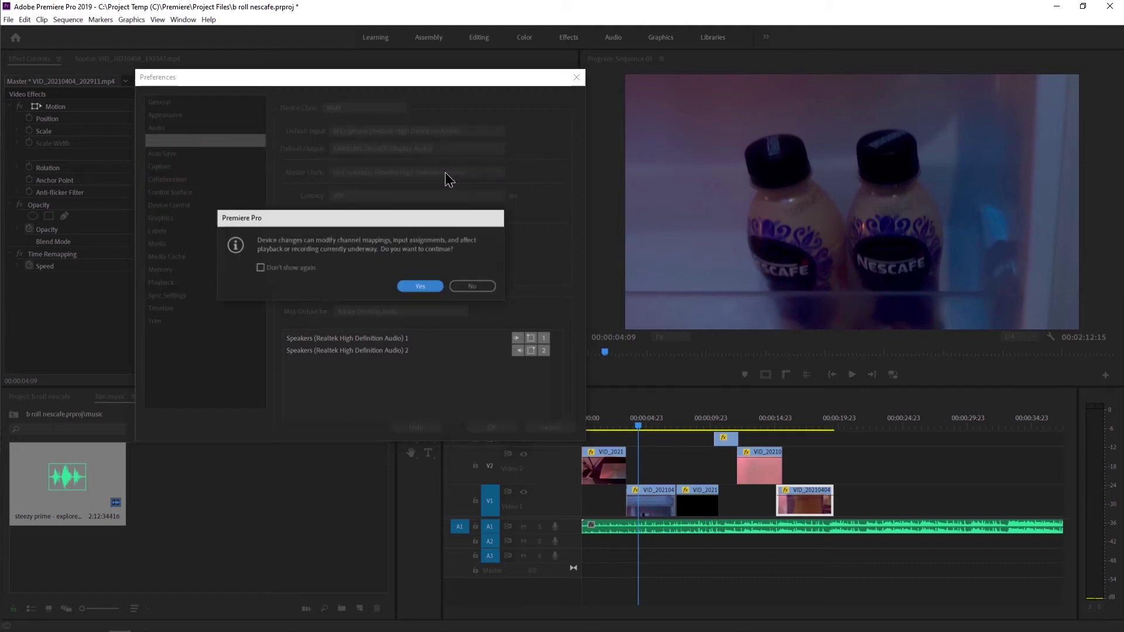
left_click(425, 287)
left_click(490, 427)
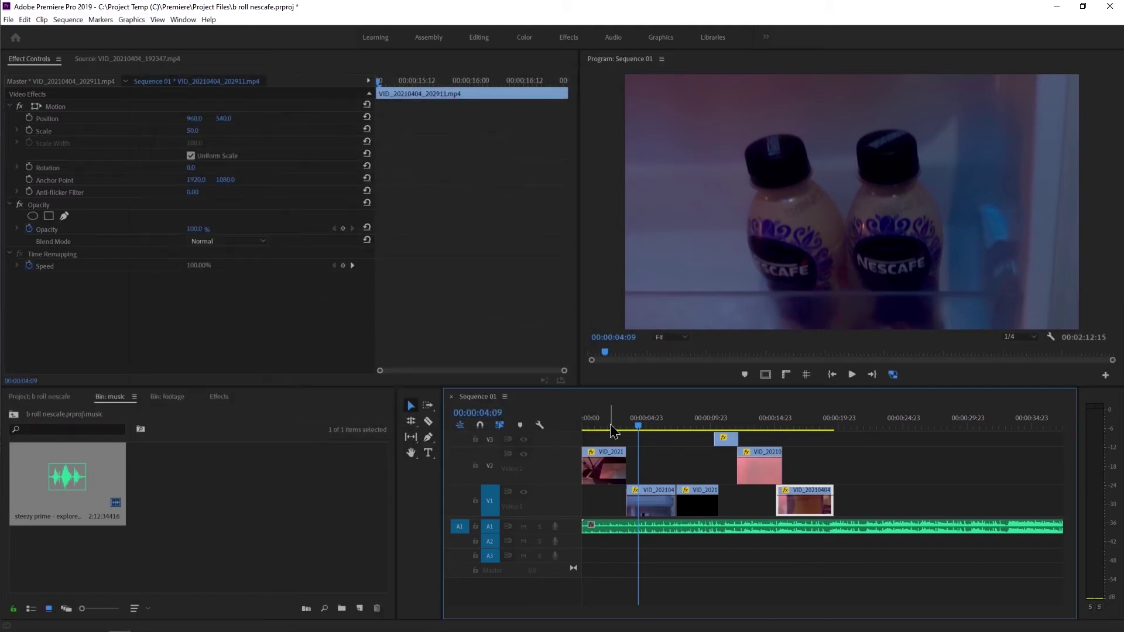
- Play the sequence from near the start and zoom in with track A1 enlarged
left_click(591, 422)
key("space")
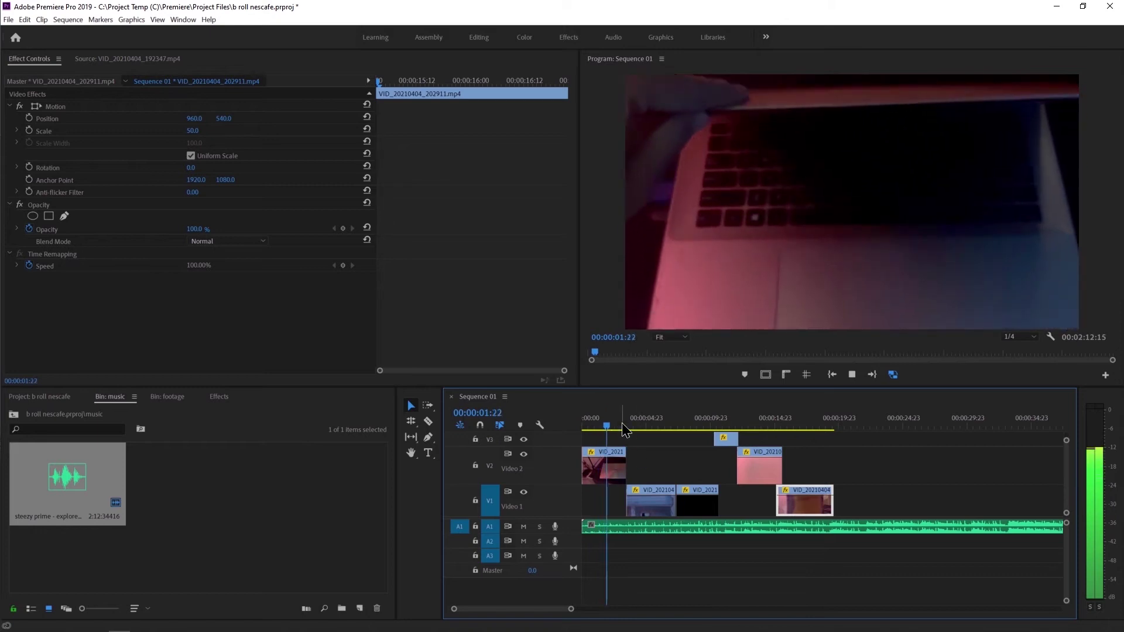
key("=")
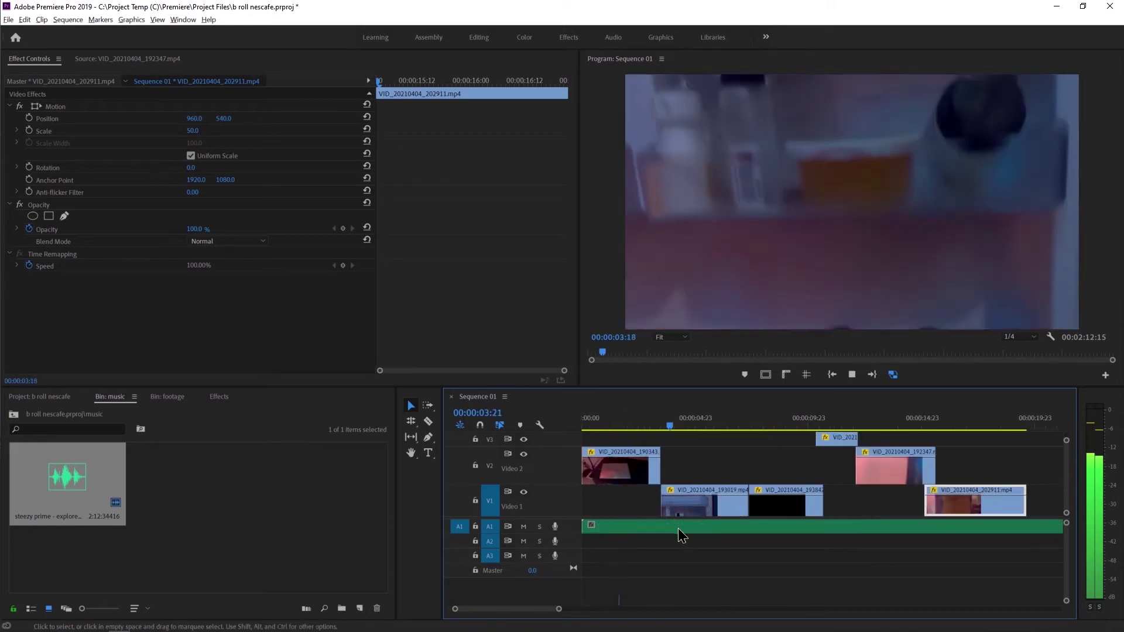
scroll(572, 527, "up", 5)
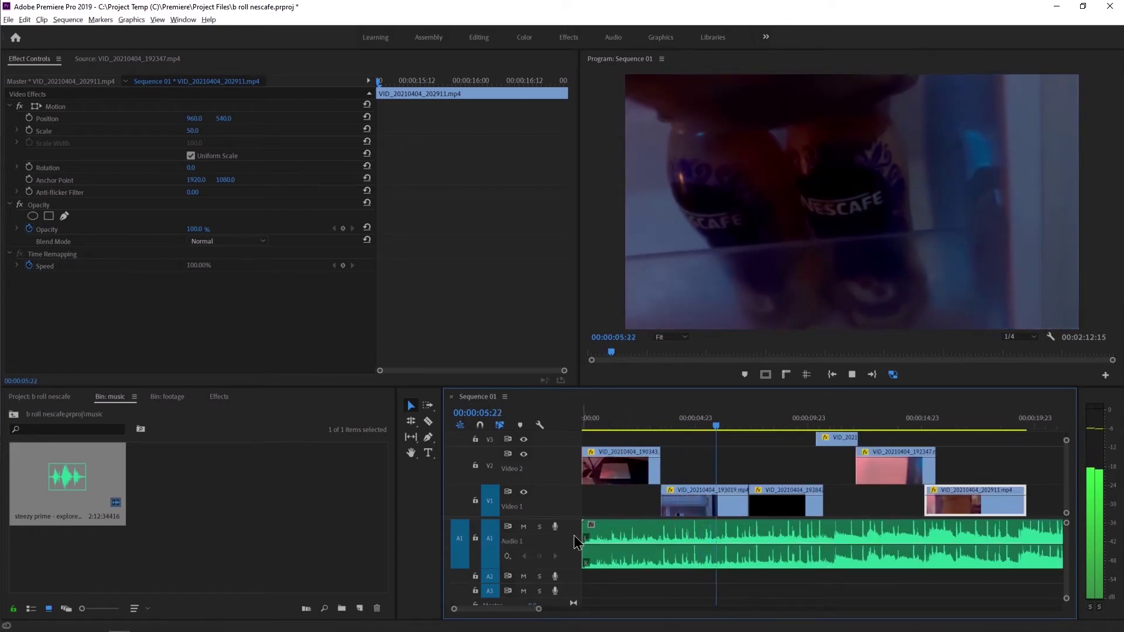
- Zoom out, review the ending, park the playhead at 00:00:19:05 and select the A1 music clip
key("-")
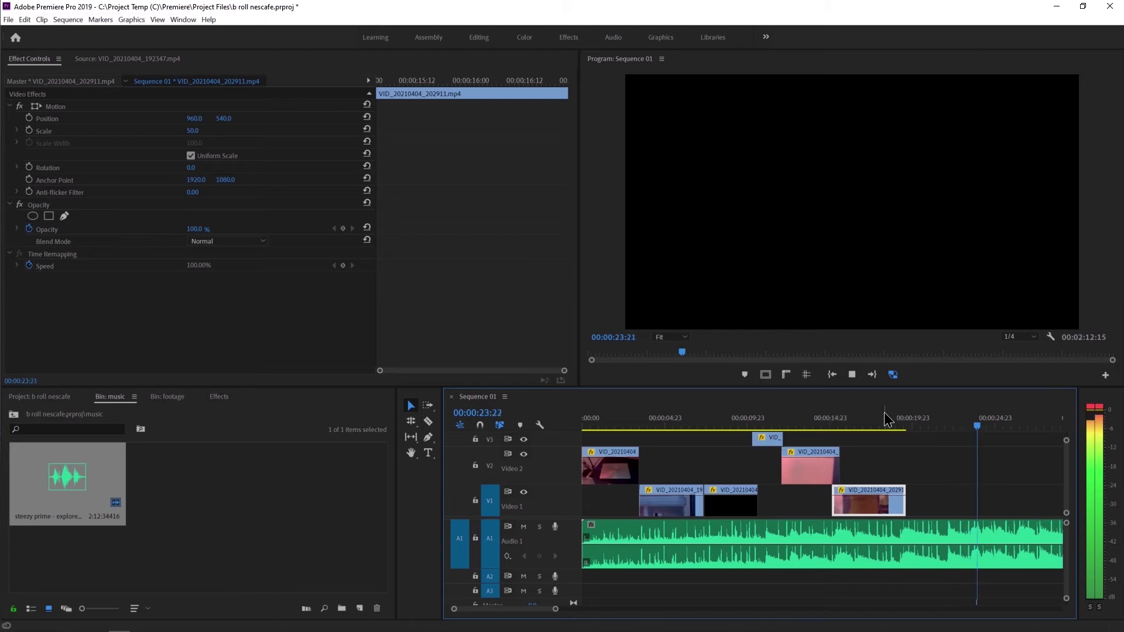
key("space")
left_click_drag(909, 425, 901, 425)
key("space")
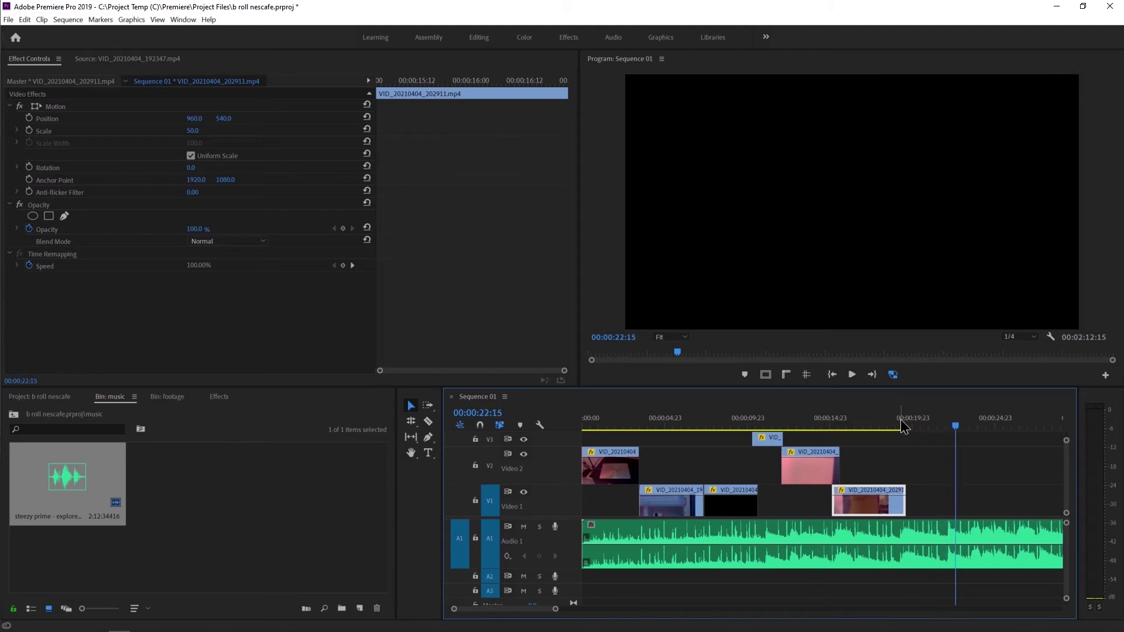
left_click(900, 423)
left_click(927, 523)
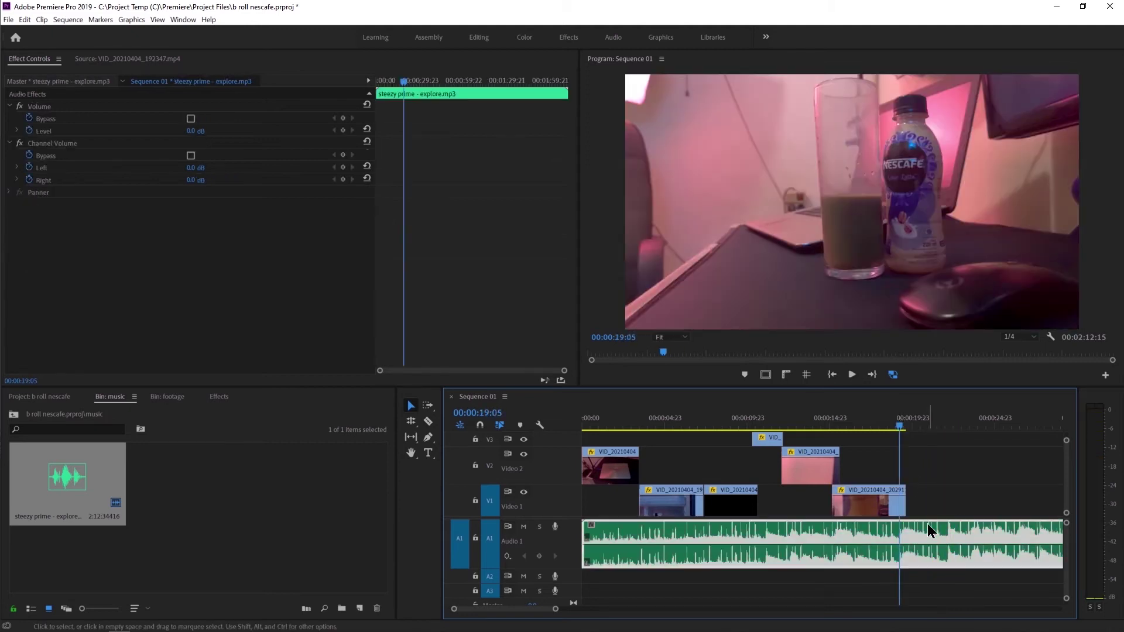
- Lock video tracks V1 and V2 against edits
left_click(475, 501)
left_click(475, 465)
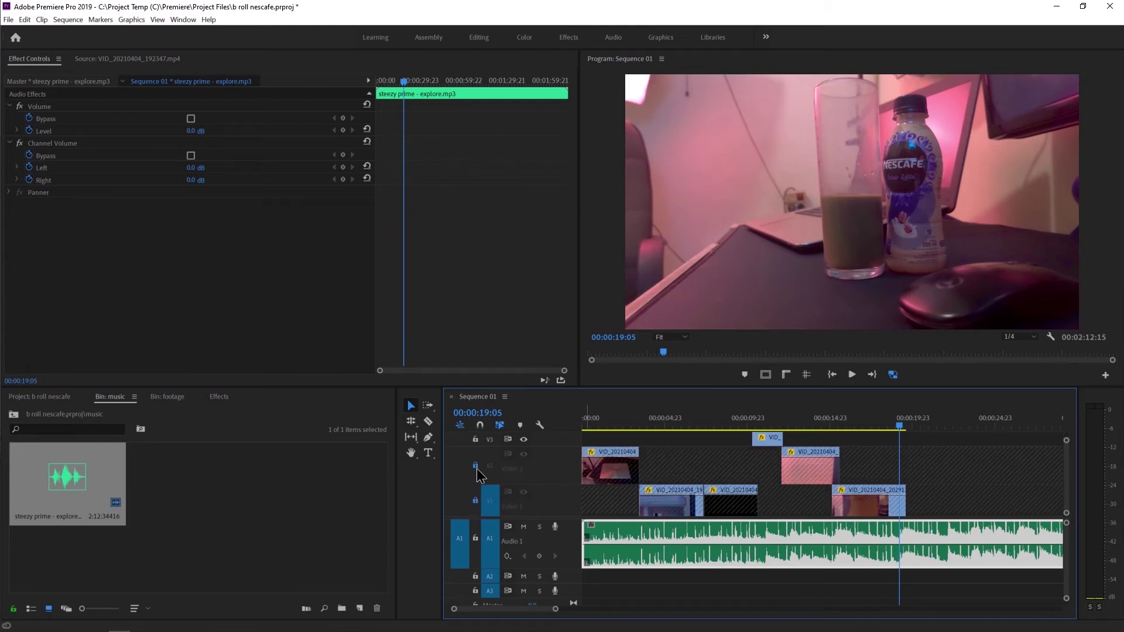
scroll(478, 481, "up", 2)
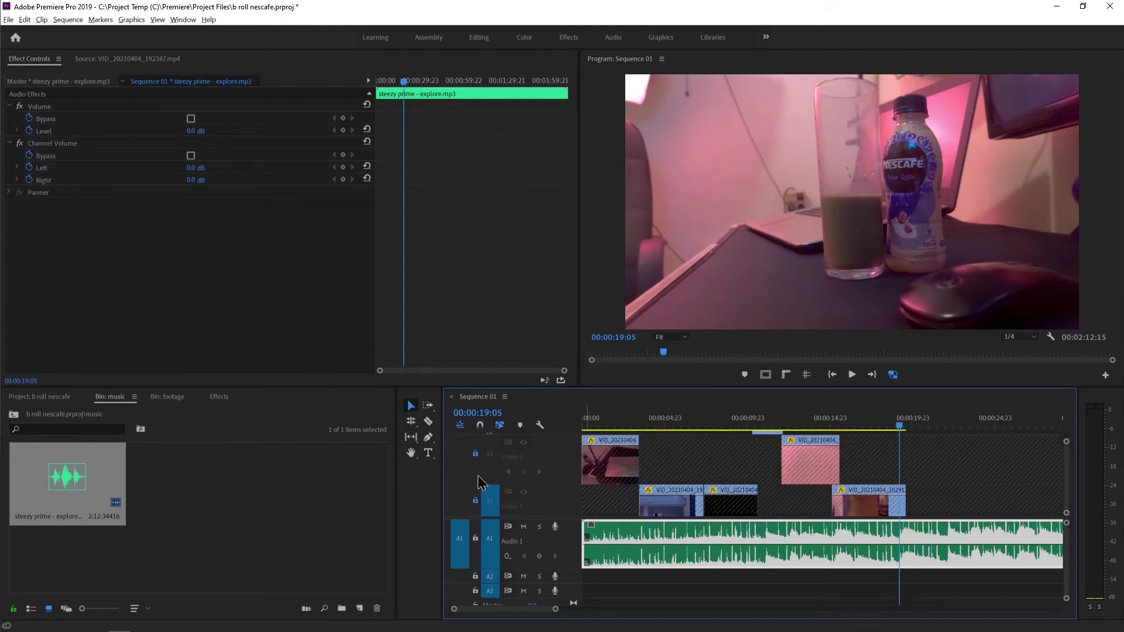
scroll(477, 481, "down", 3)
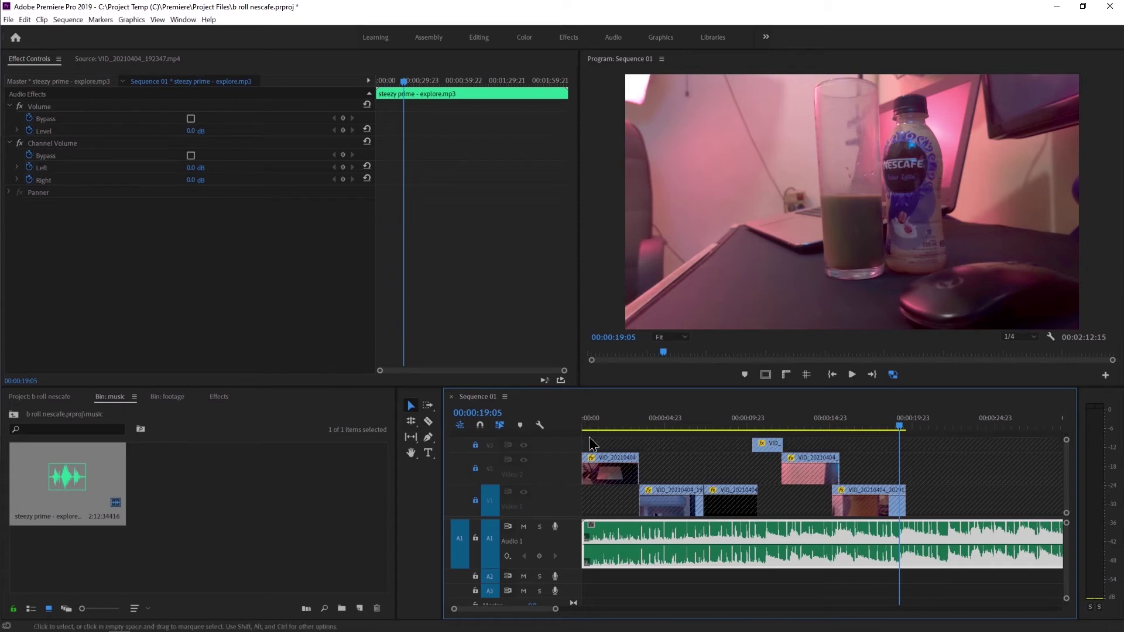
- Play the cut from the start, replay around 3 and 10 seconds, stop near 14 s, and deselect the music
key("Home")
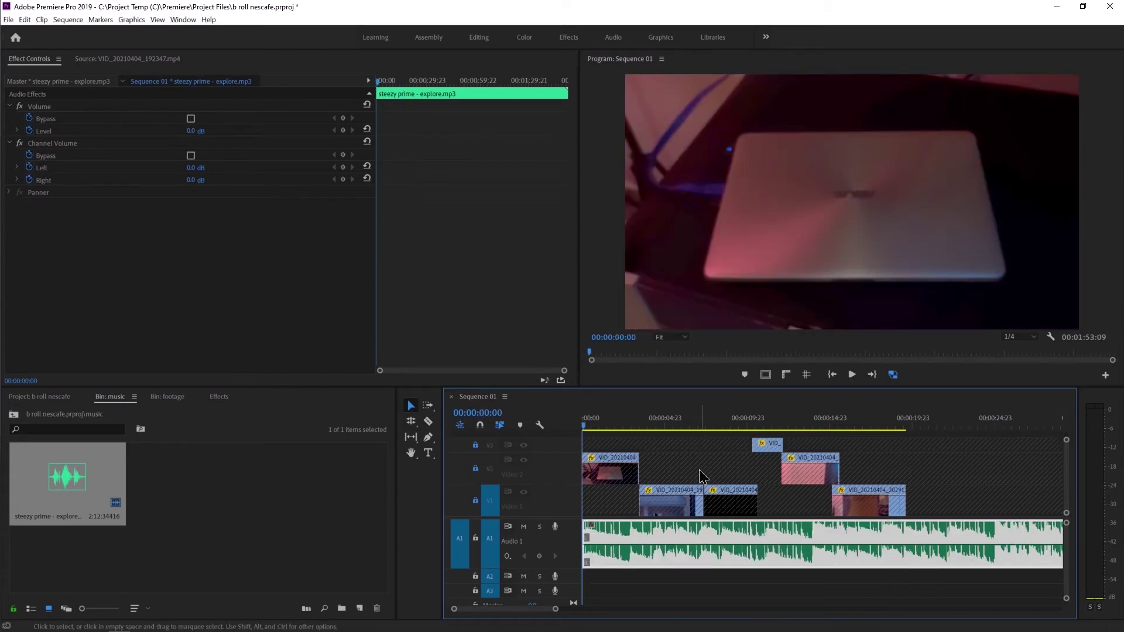
key("space")
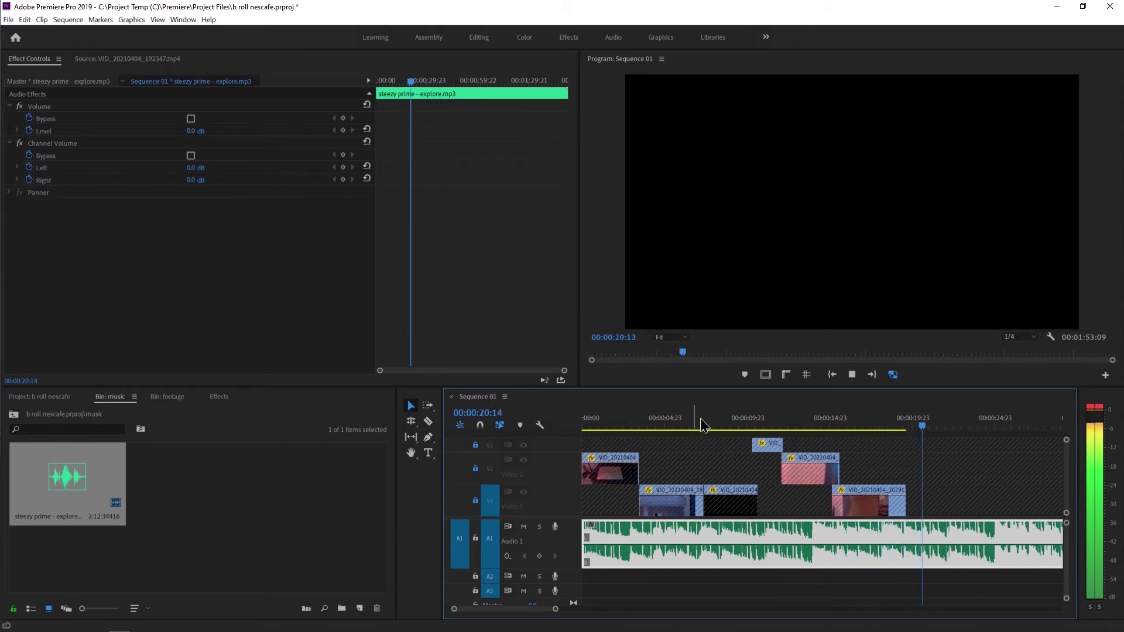
left_click(700, 417)
left_click(638, 420)
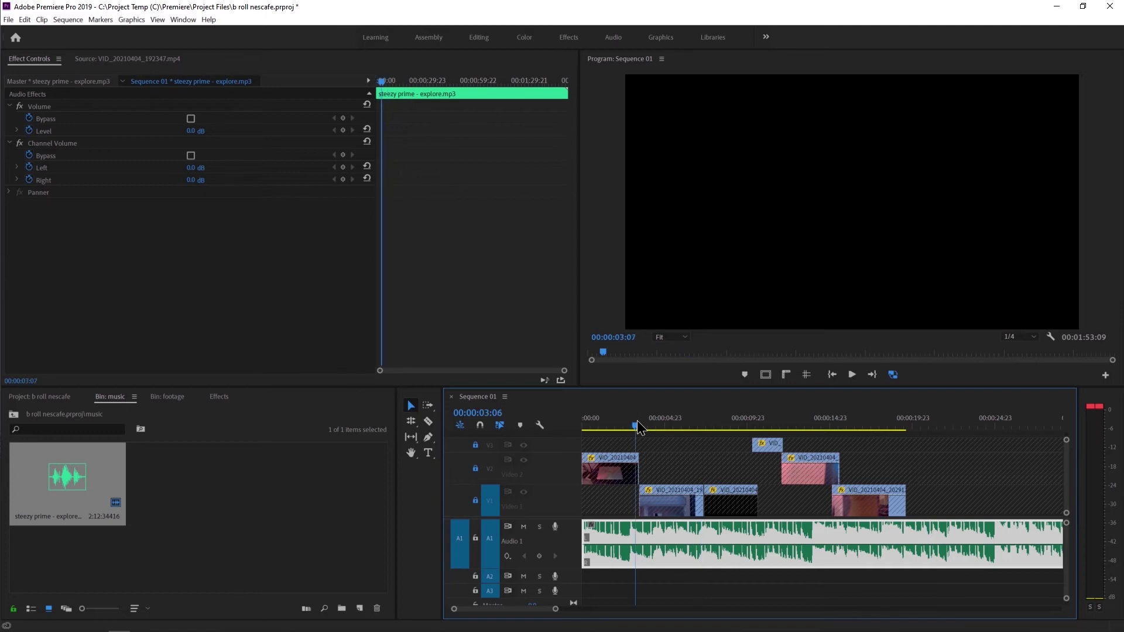
key("space")
left_click_drag(713, 425, 752, 424)
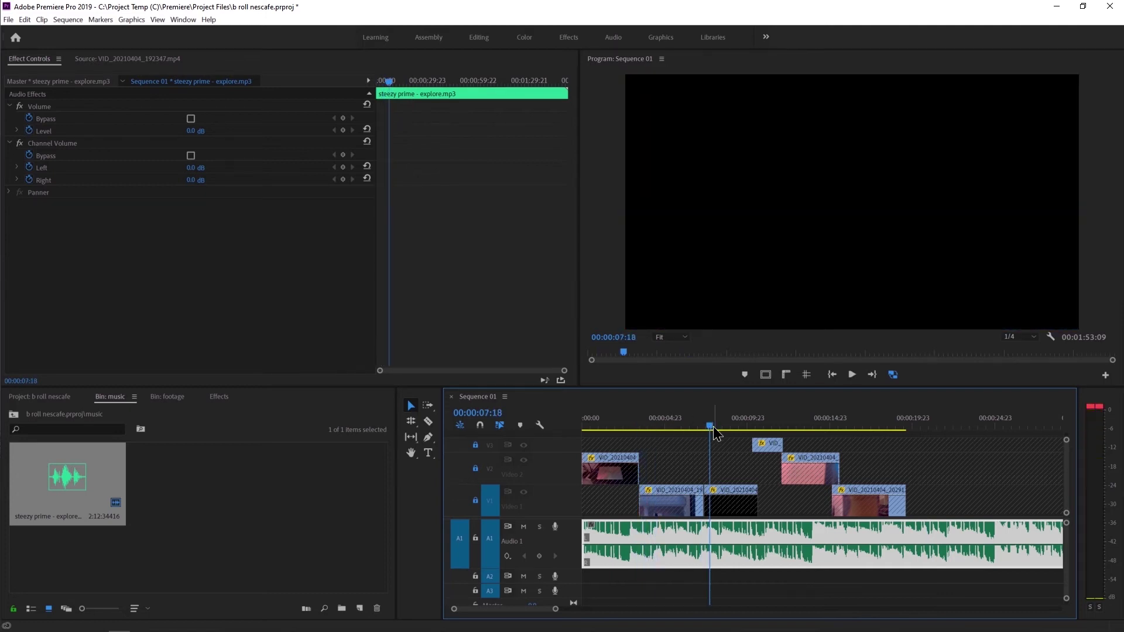
key("space")
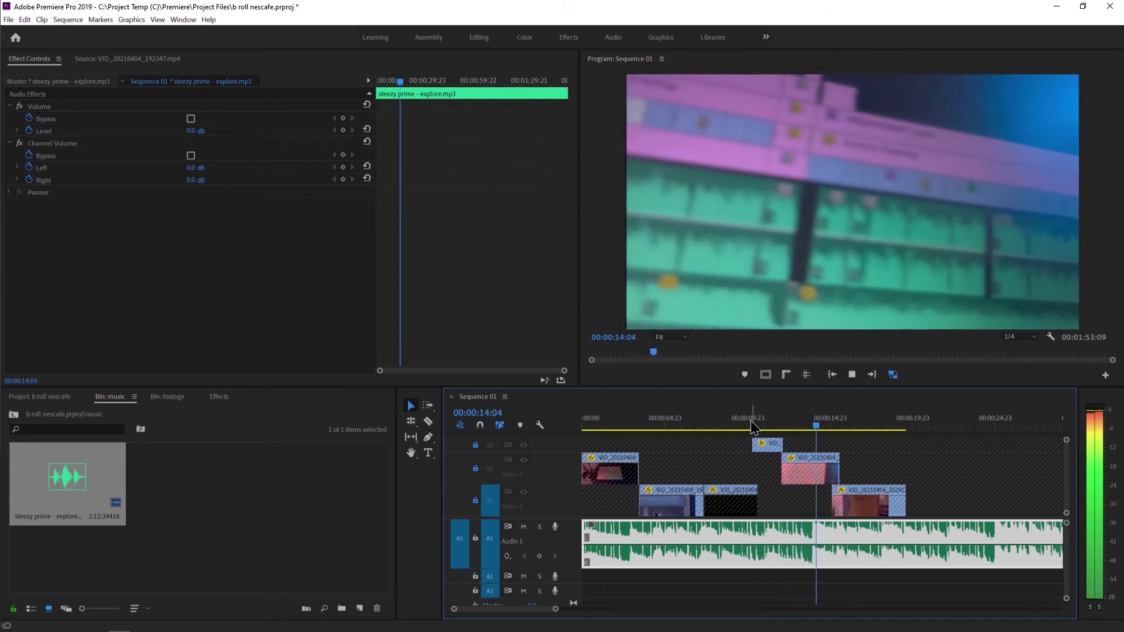
key("space")
left_click(798, 476)
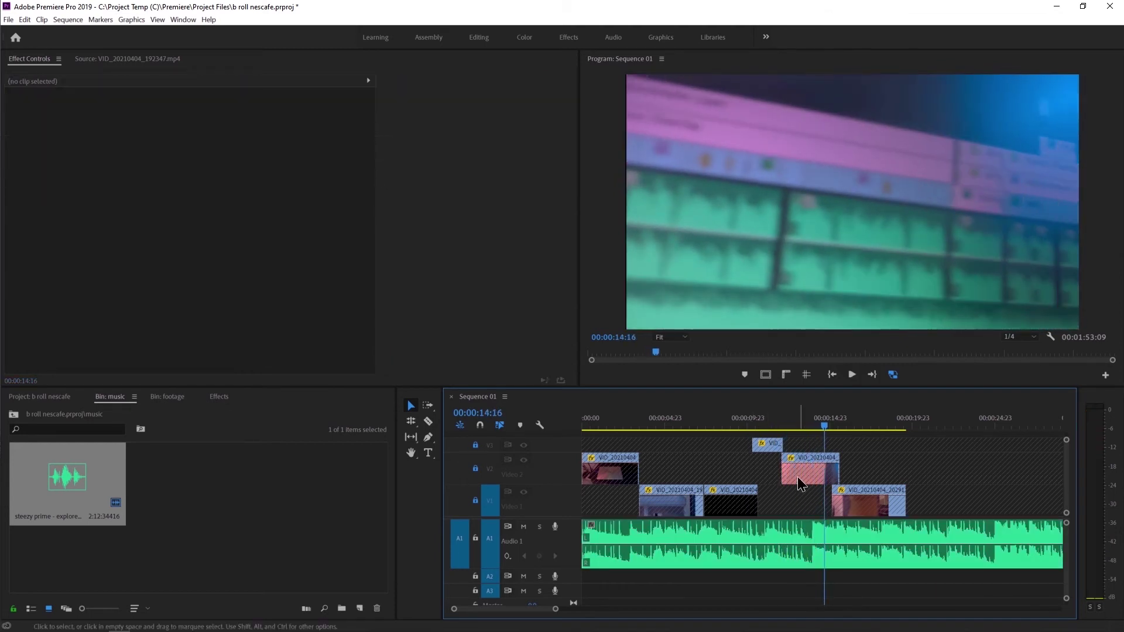
- Unlock the Video 2 and Video 1 tracks and delete the pink Video 2 clip
left_click(475, 471)
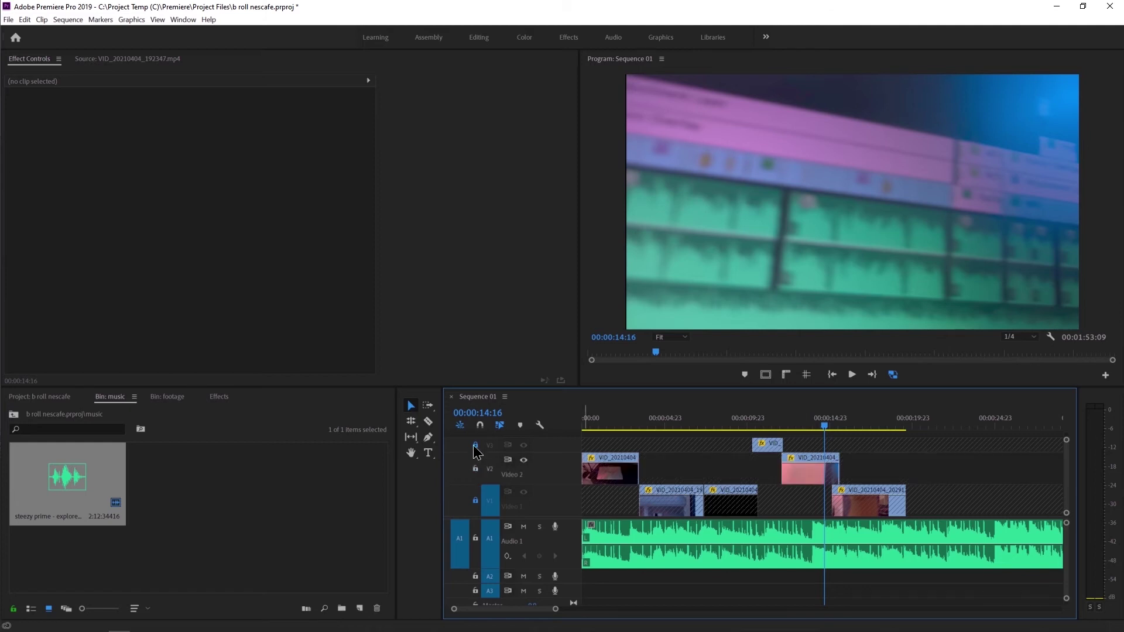
left_click(475, 501)
left_click(791, 472)
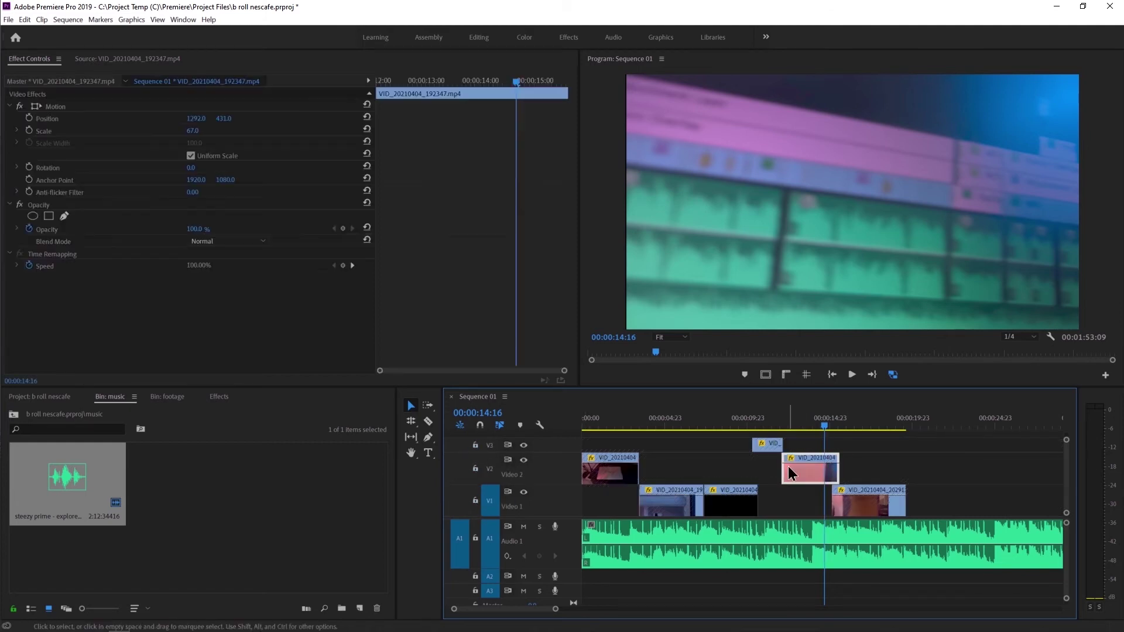
key("Delete")
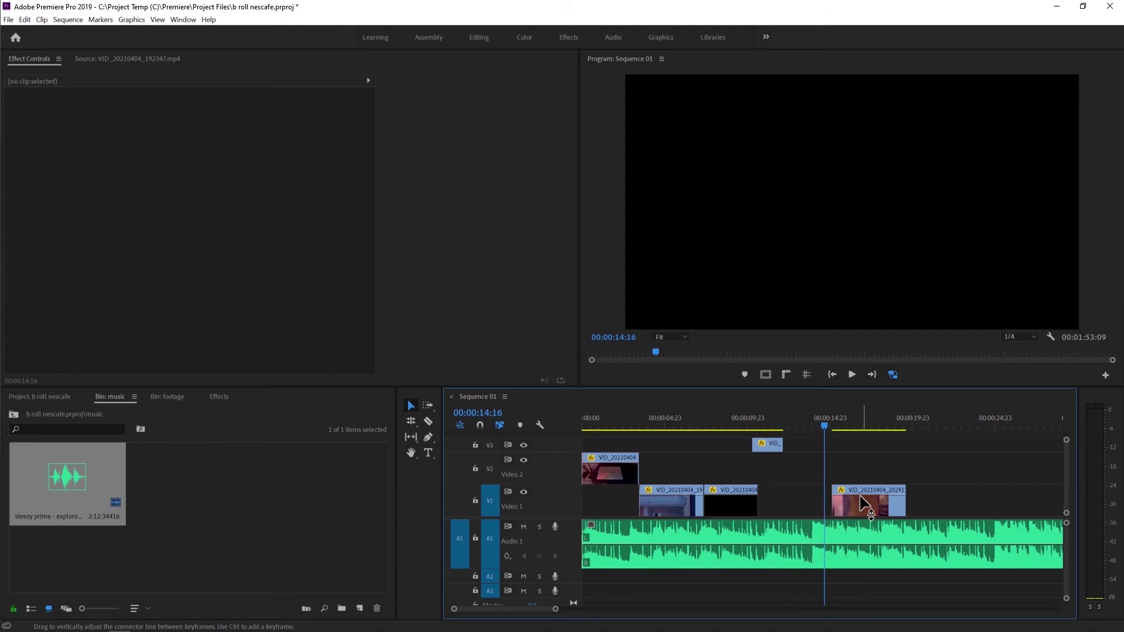
- Move the last V1 clip about 3 seconds earlier, drop the V3 clip onto V2, nudge it 8 frames earlier
left_click(852, 507)
left_click_drag(852, 504, 812, 503)
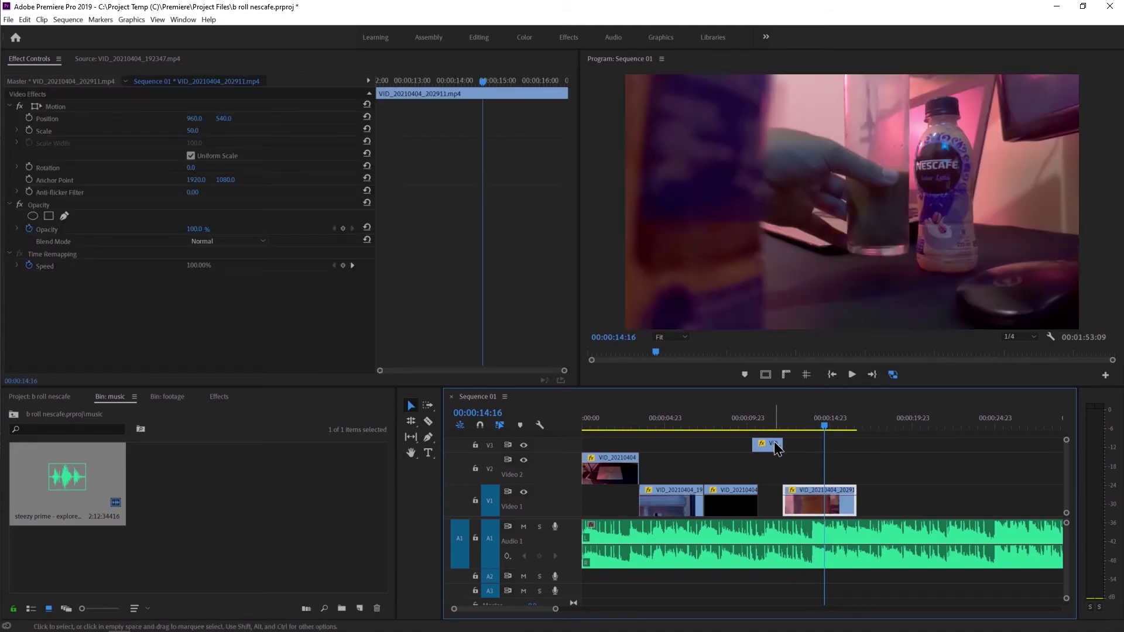
left_click_drag(767, 445, 770, 475)
left_click(755, 417)
left_click(744, 420)
key("space")
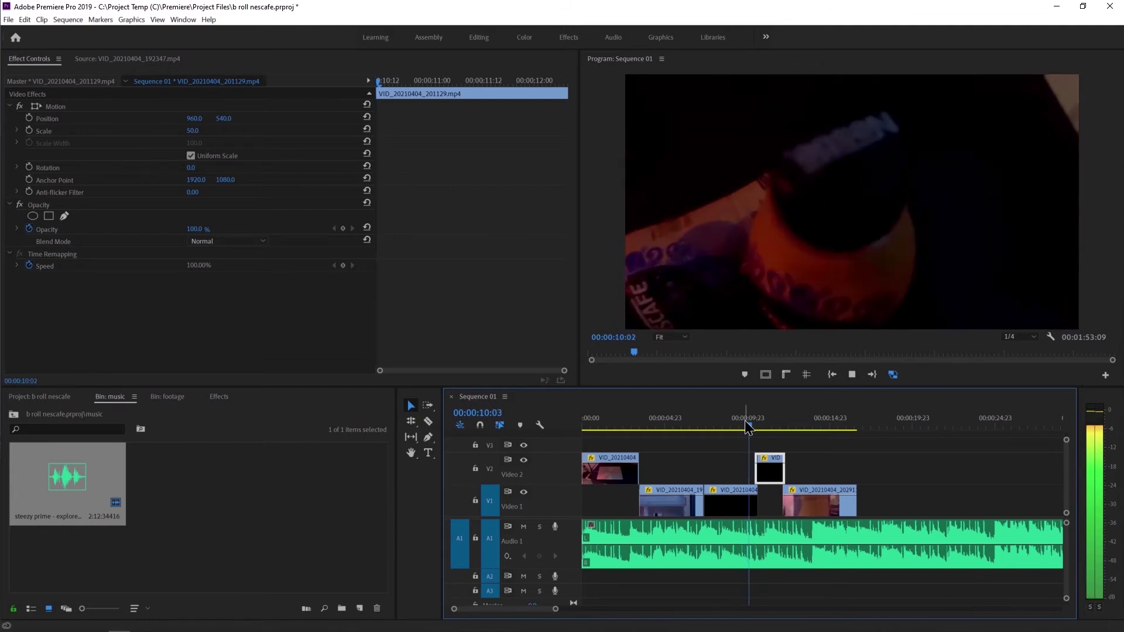
key("space")
left_click_drag(766, 471, 755, 469)
- Preview the edit from around the 10-second mark
scroll(743, 471, "up", 2)
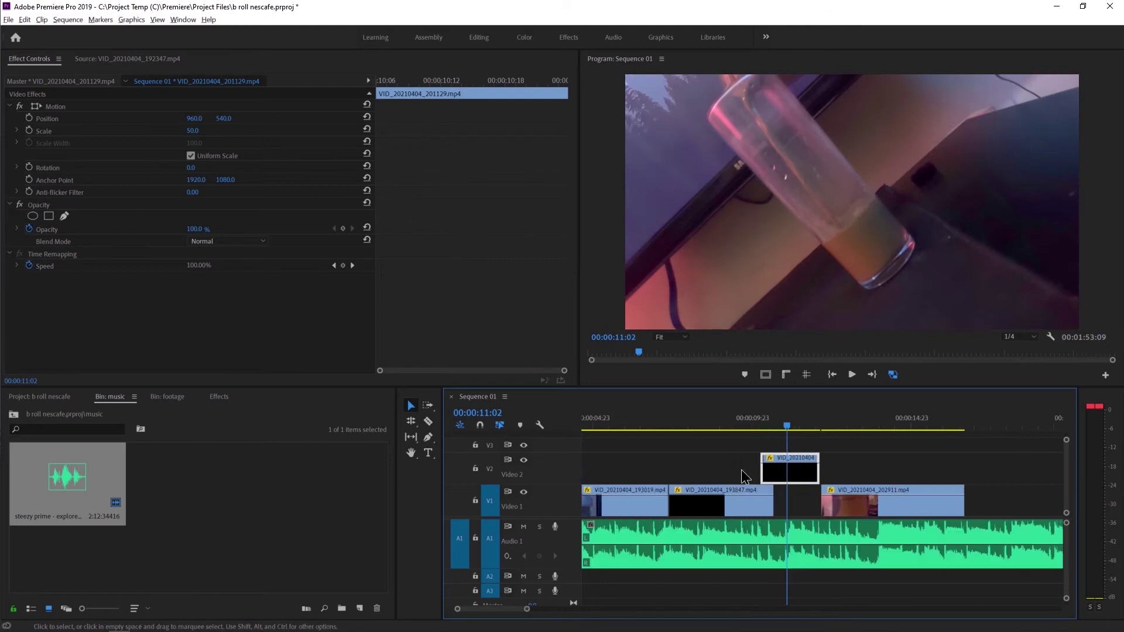
scroll(743, 471, "up", 3)
left_click(776, 426)
key("space")
key("space")
scroll(771, 456, "down", 2)
scroll(772, 457, "down", 1)
scroll(771, 459, "down", 2)
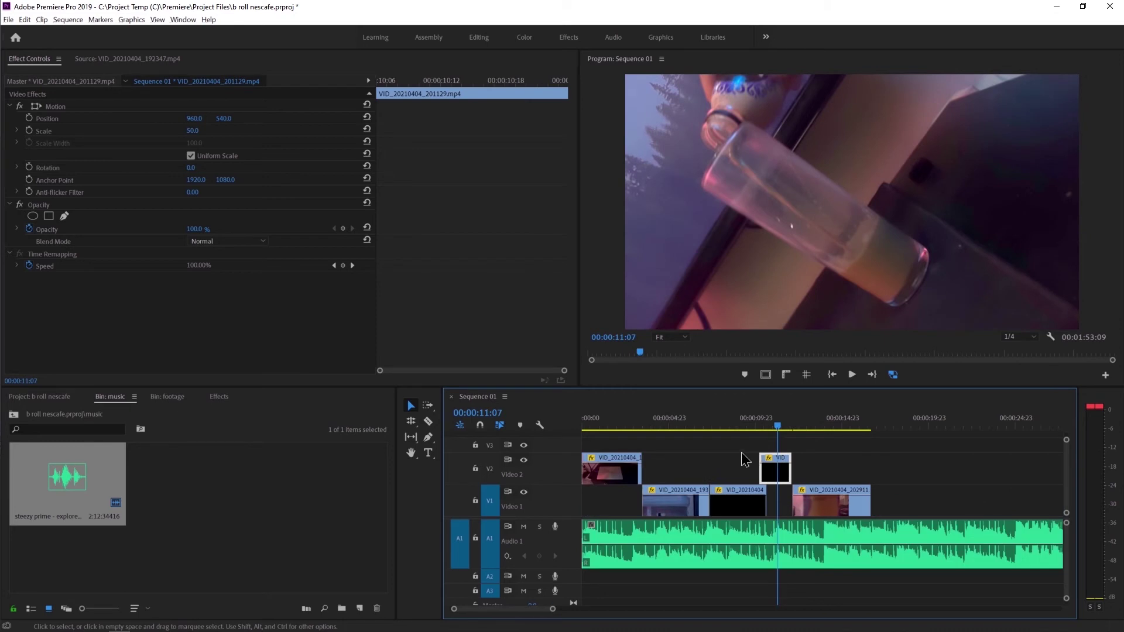
- Replay from the start and trim the first Video 2 clip's head to begin near 00:00:00:11
left_click(627, 431)
key("space")
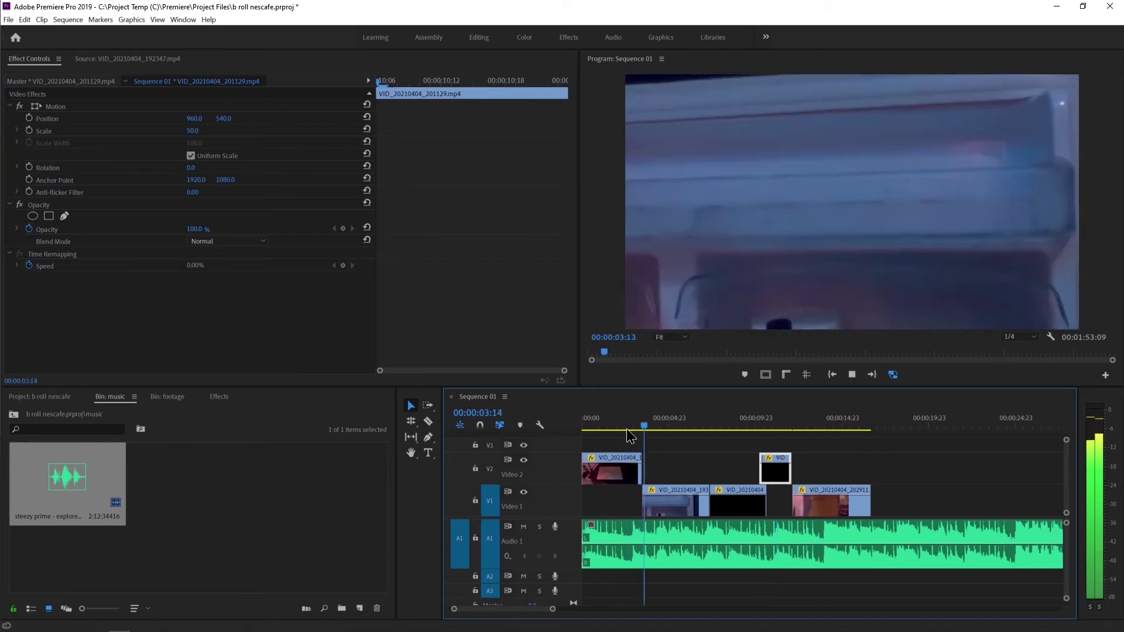
left_click_drag(626, 429, 575, 422)
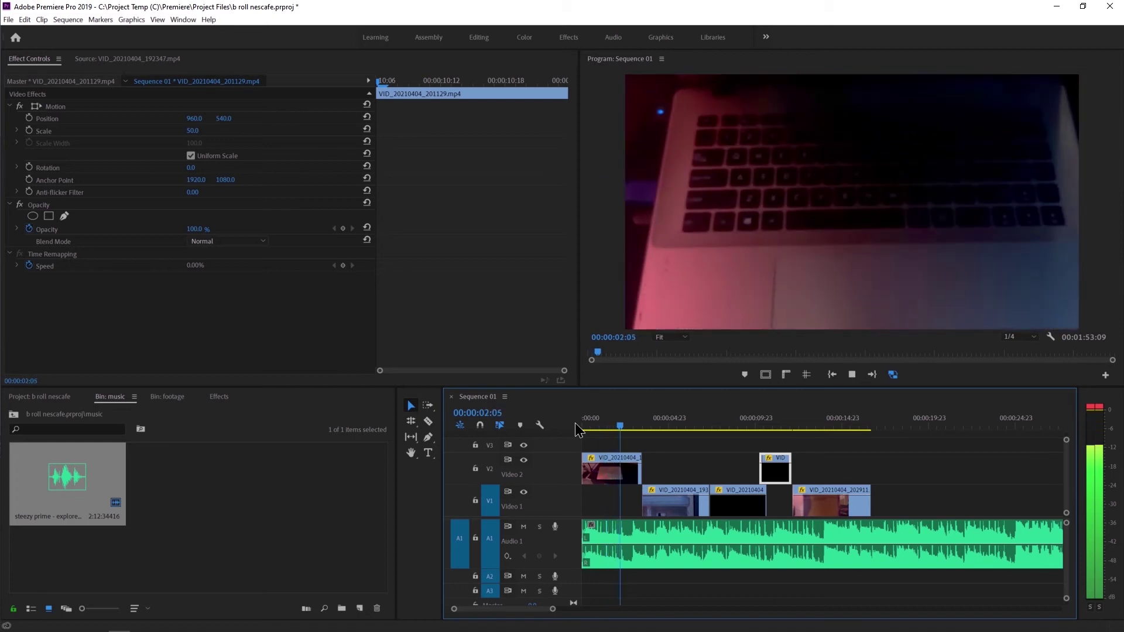
key("space")
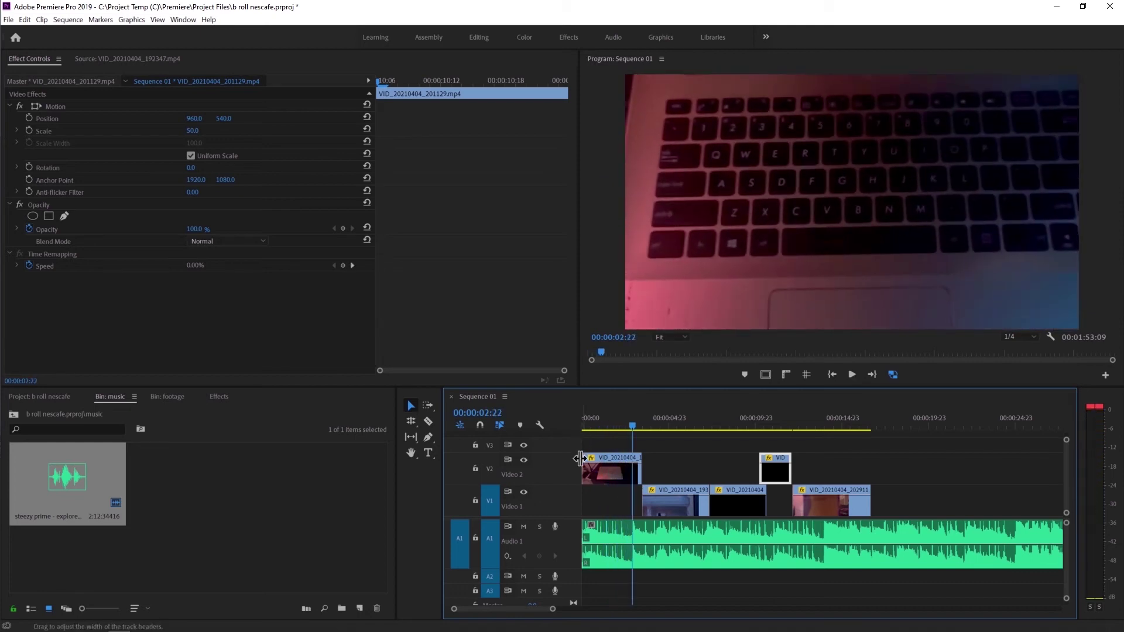
left_click_drag(591, 421, 590, 426)
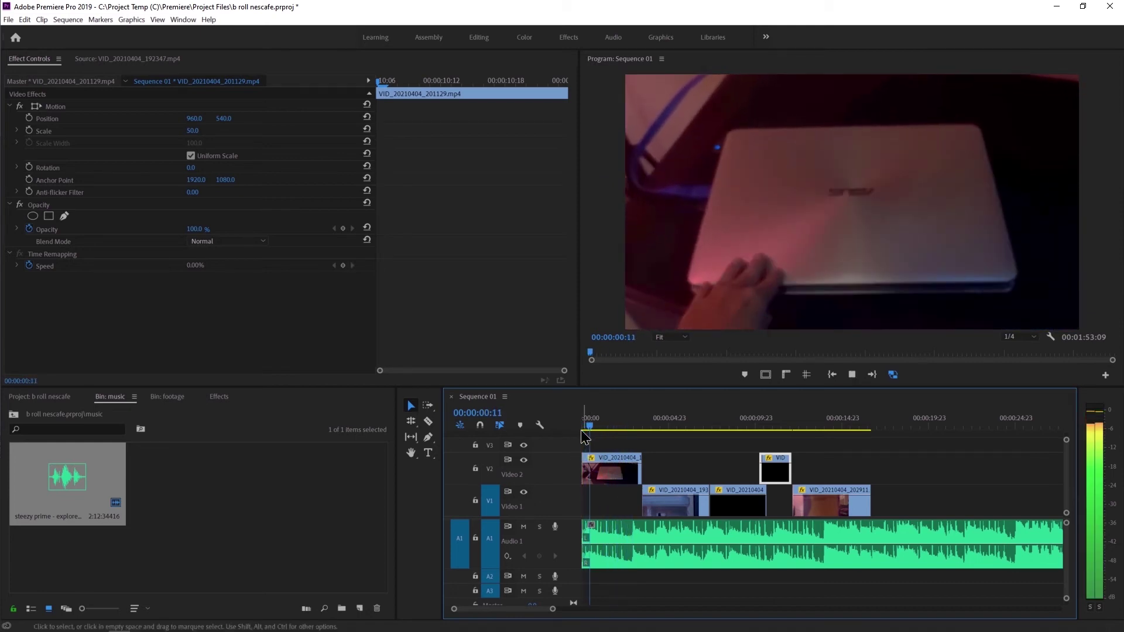
left_click_drag(587, 468, 595, 477)
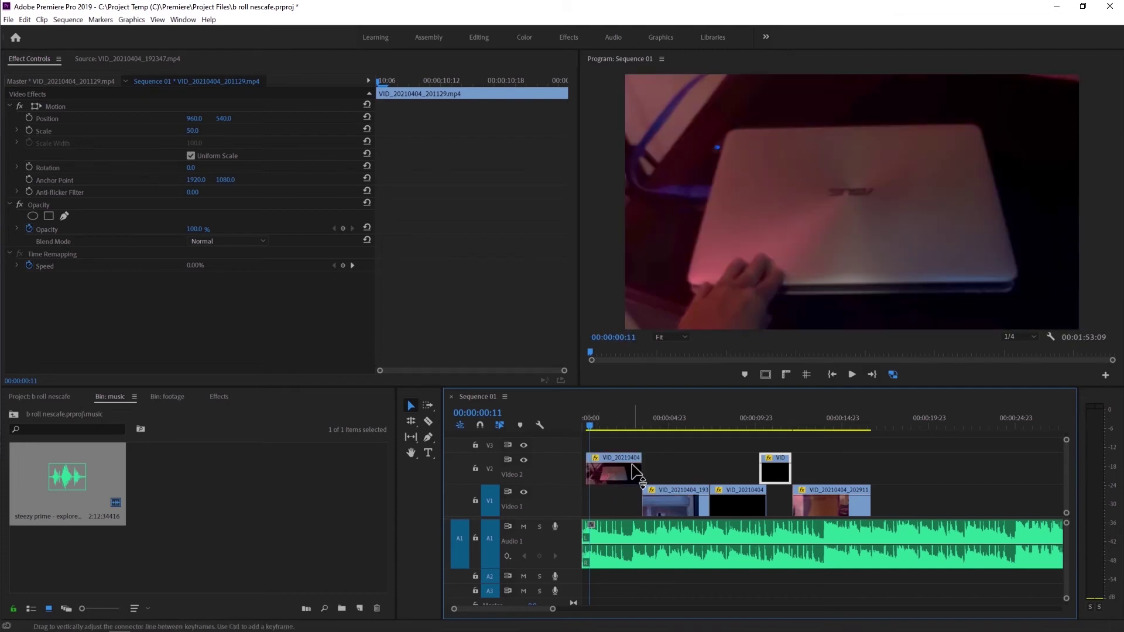
left_click(669, 462)
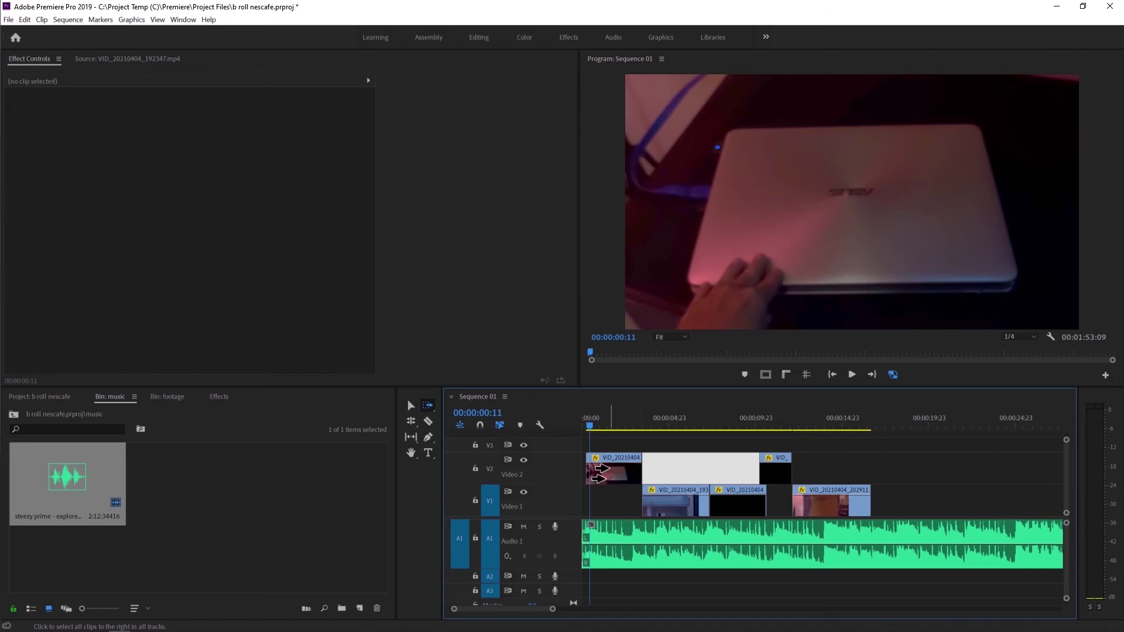
- Select all clips forward, lock the A1 music track, and drag the video clips 6 frames left to zero
left_click(594, 474)
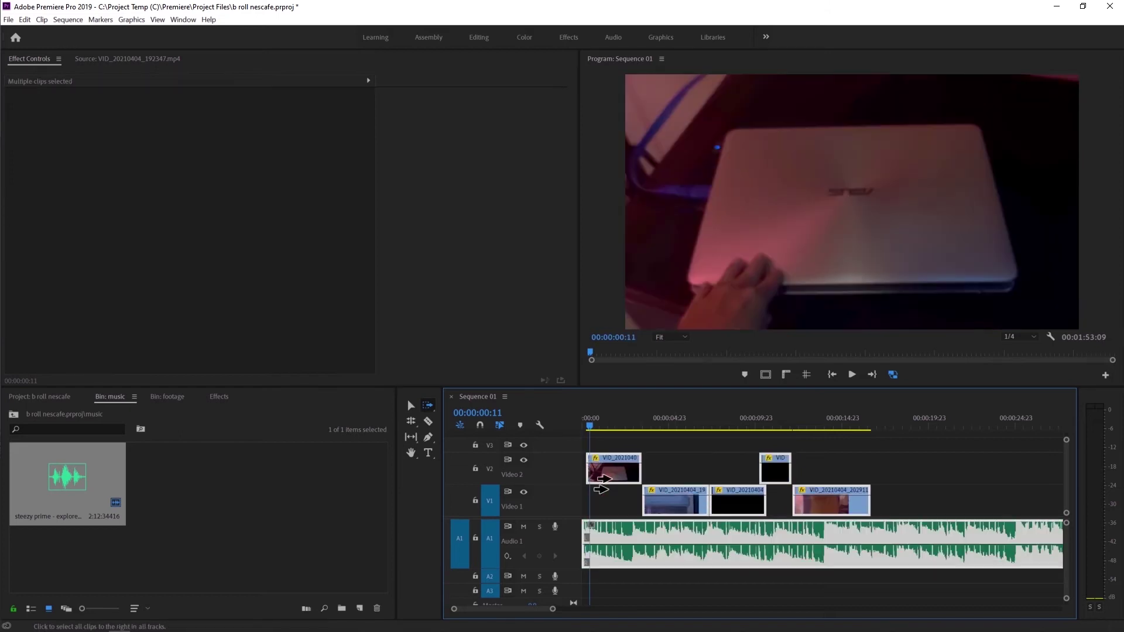
left_click(607, 531, "shift")
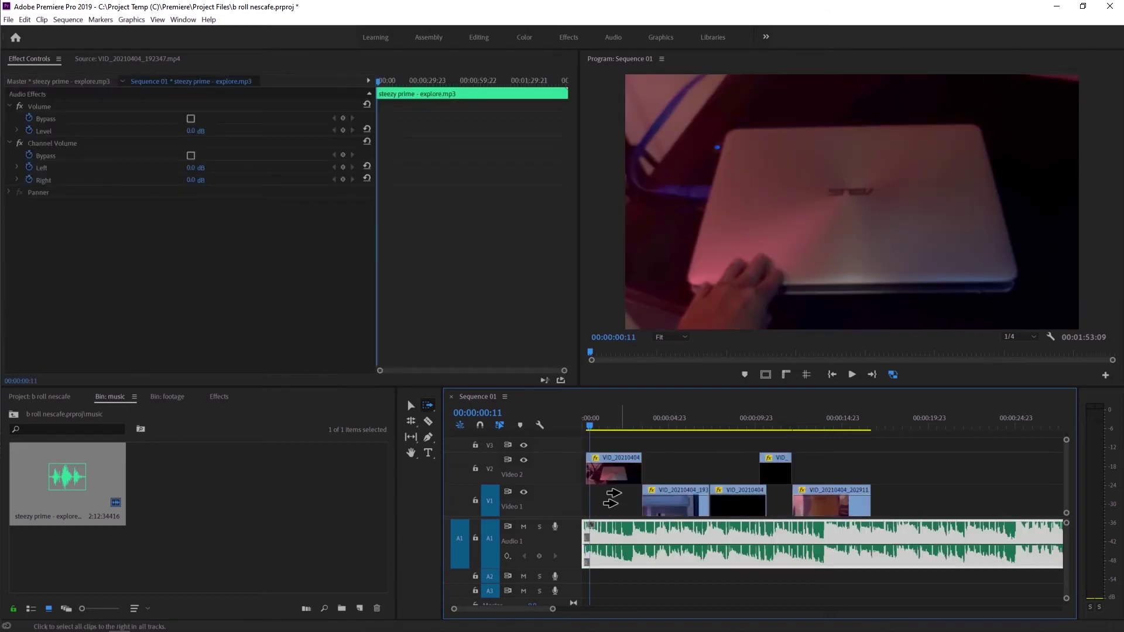
left_click(611, 465)
left_click(620, 471)
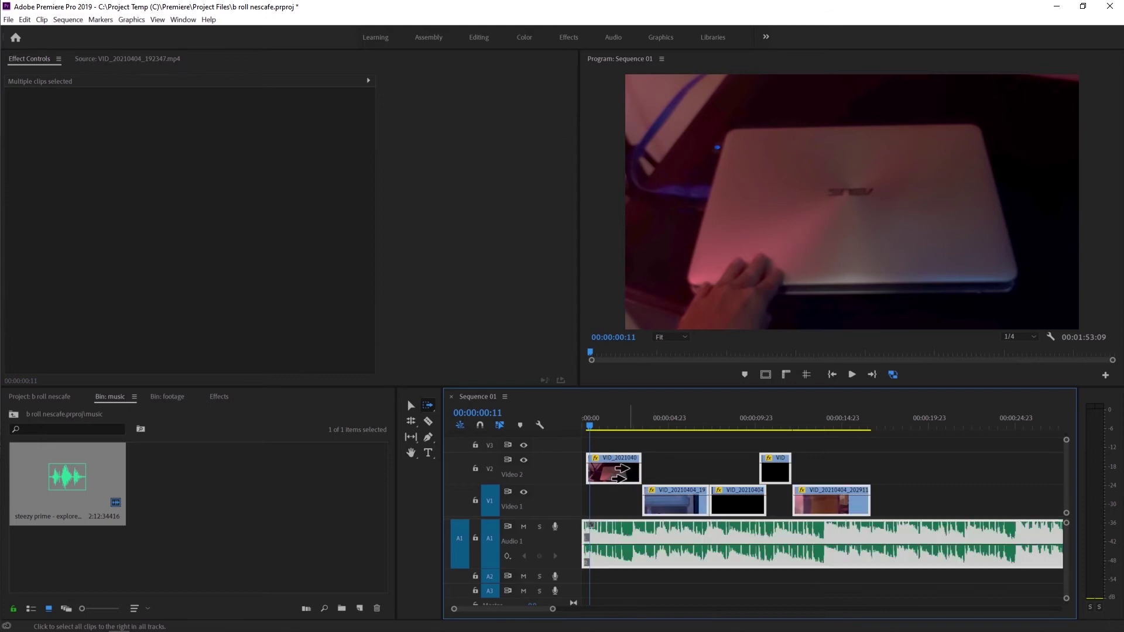
left_click(614, 532)
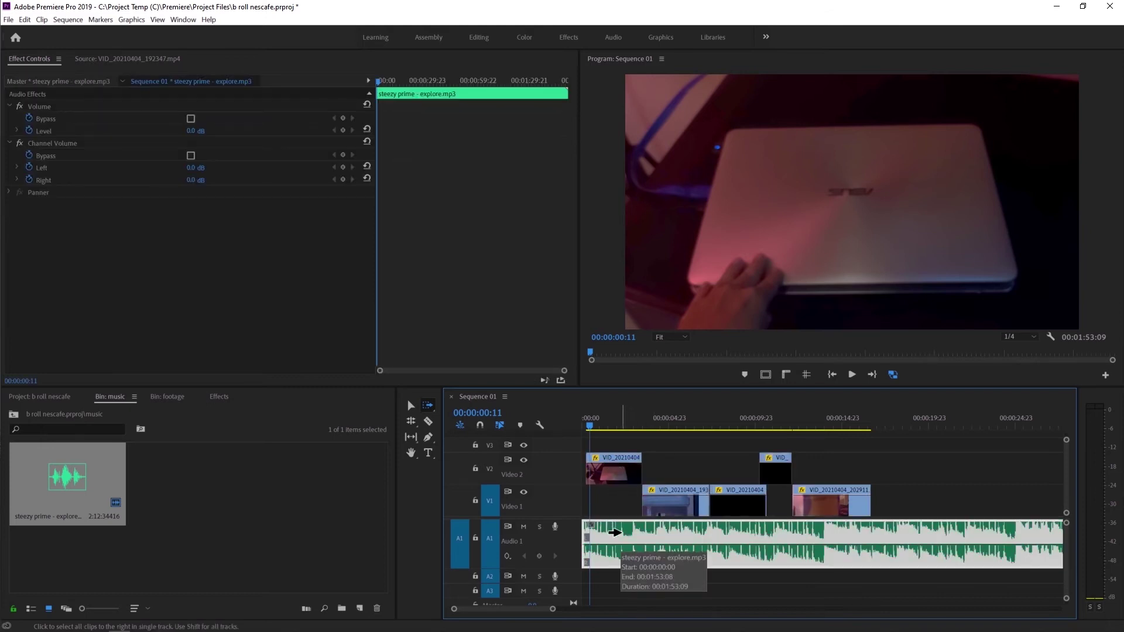
left_click(615, 531, "shift")
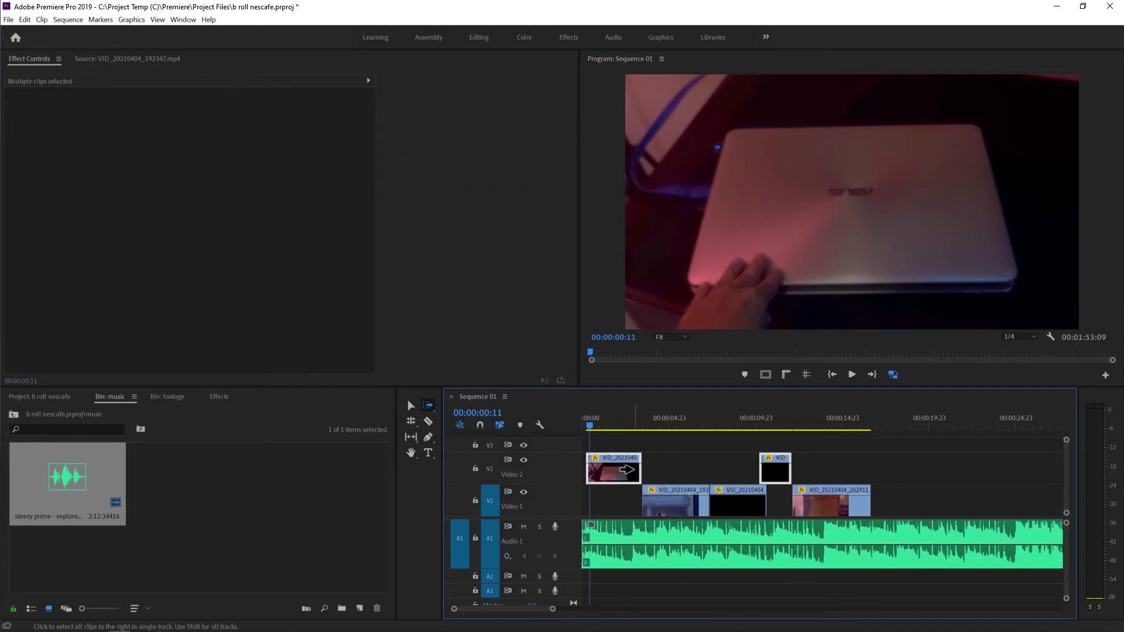
left_click(476, 538)
left_click_drag(608, 469, 591, 468)
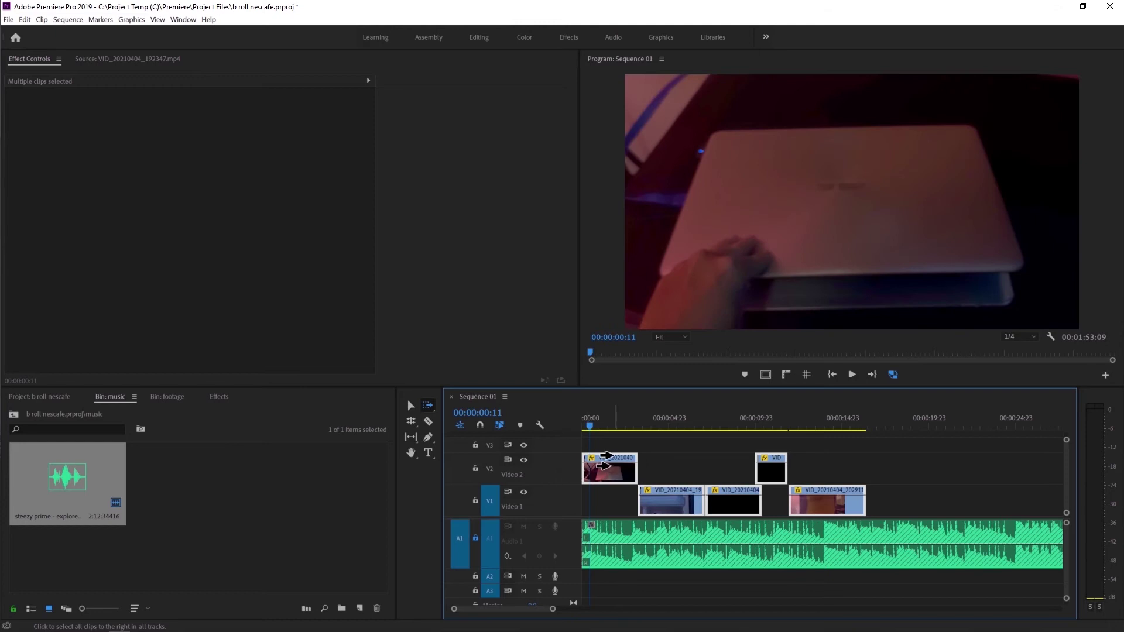
left_click_drag(593, 426, 583, 426)
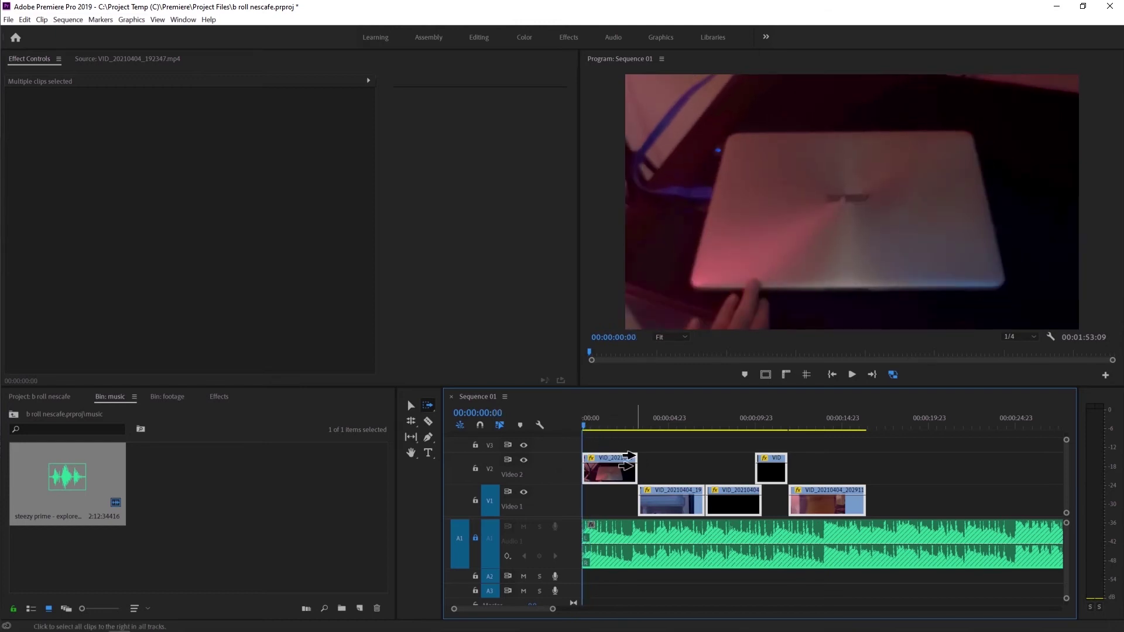
key("space")
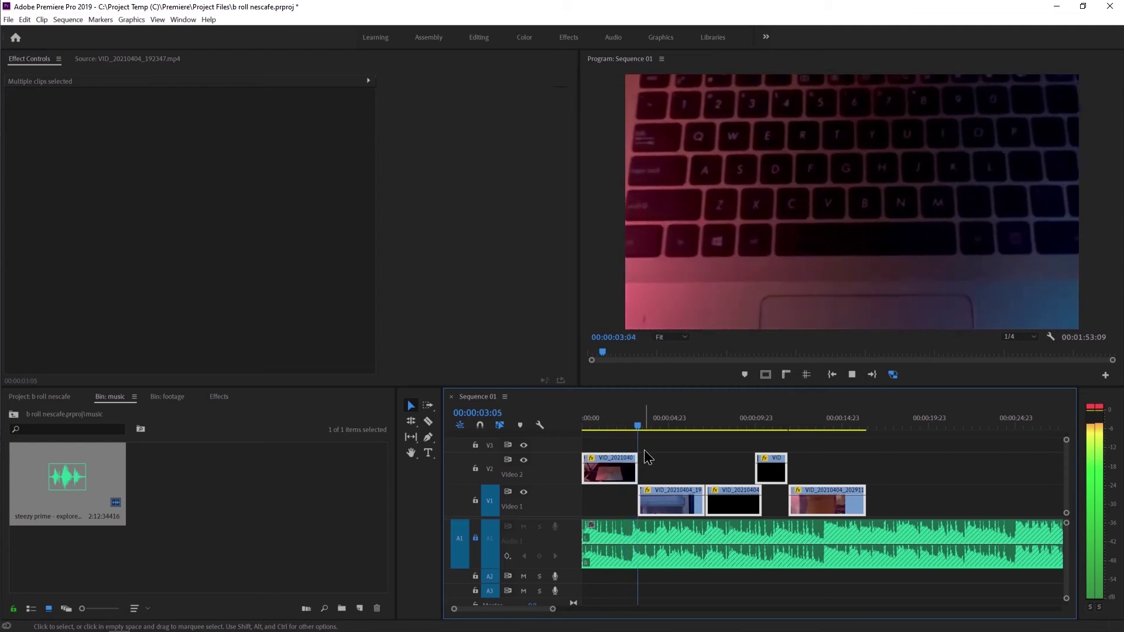
- Review the opening and nudge the first Video 1 clip slightly earlier
left_click_drag(618, 423, 591, 426)
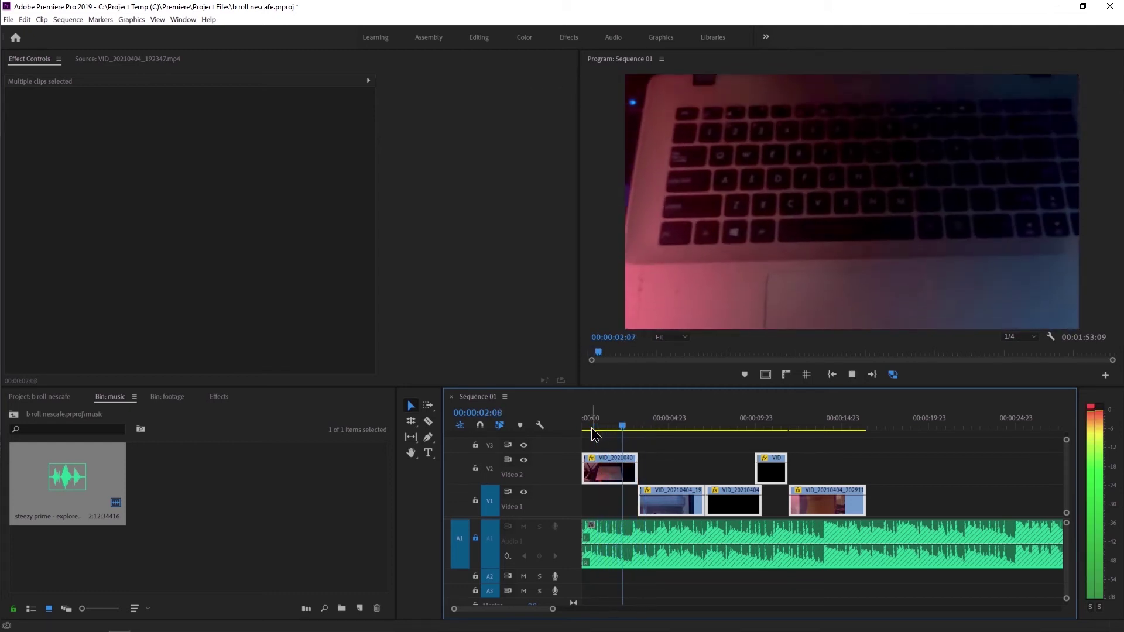
key("space")
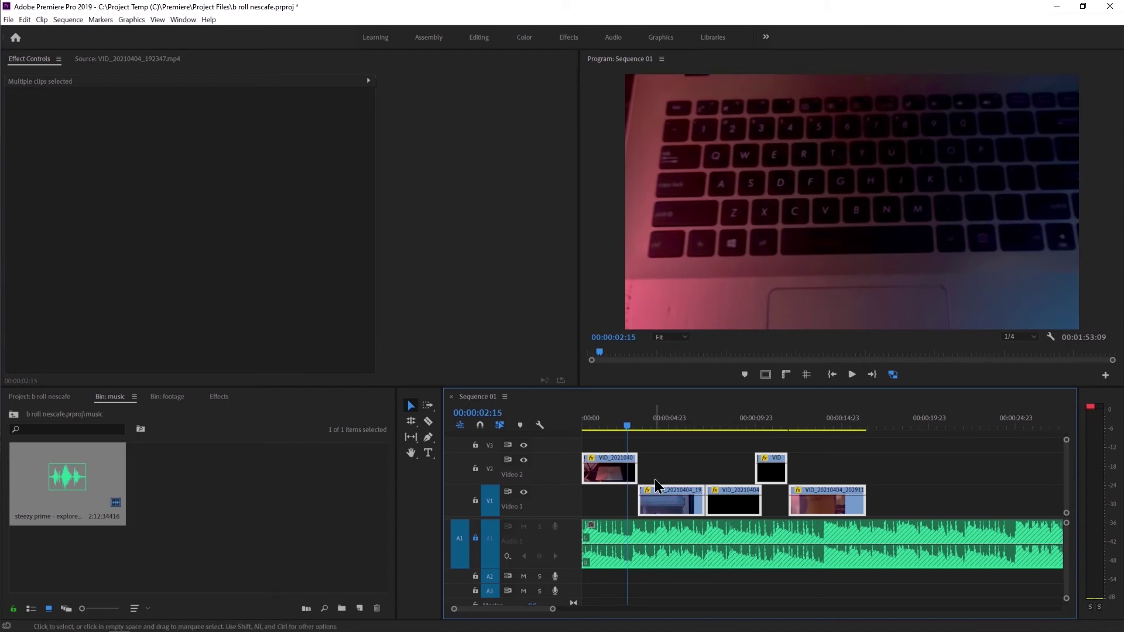
left_click(693, 464)
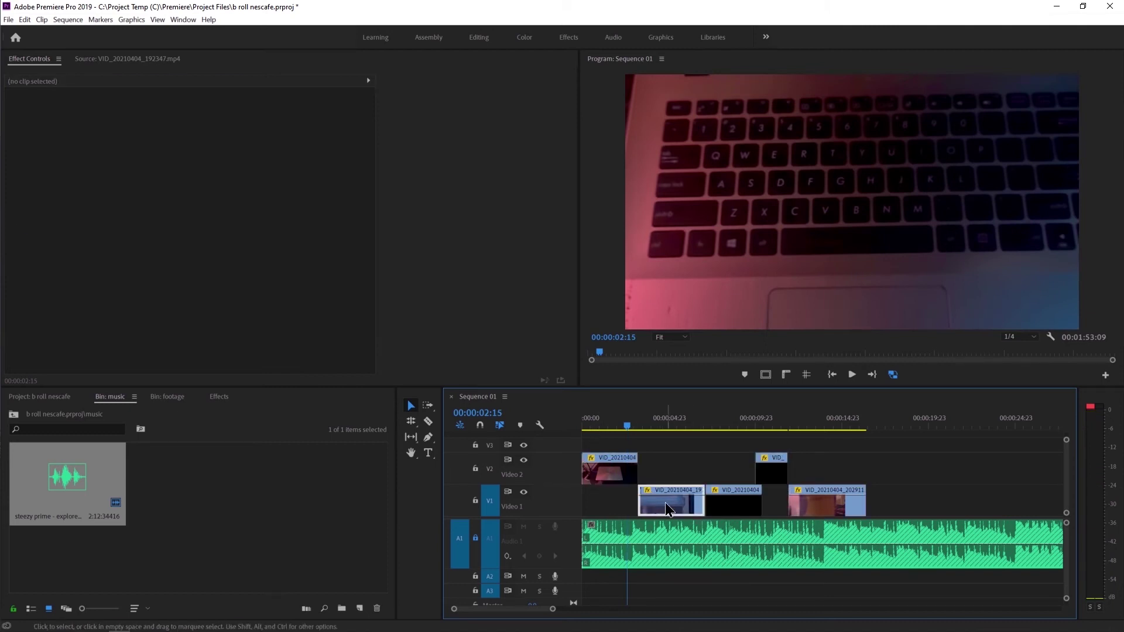
left_click_drag(665, 502, 660, 503)
key("space")
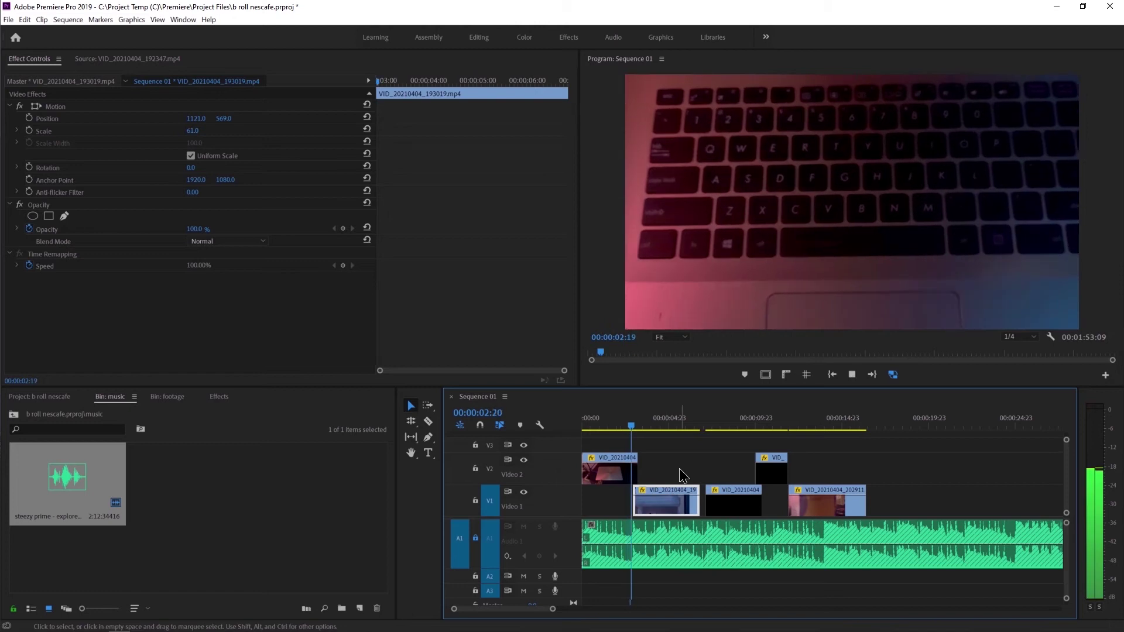
key("space")
left_click(586, 419)
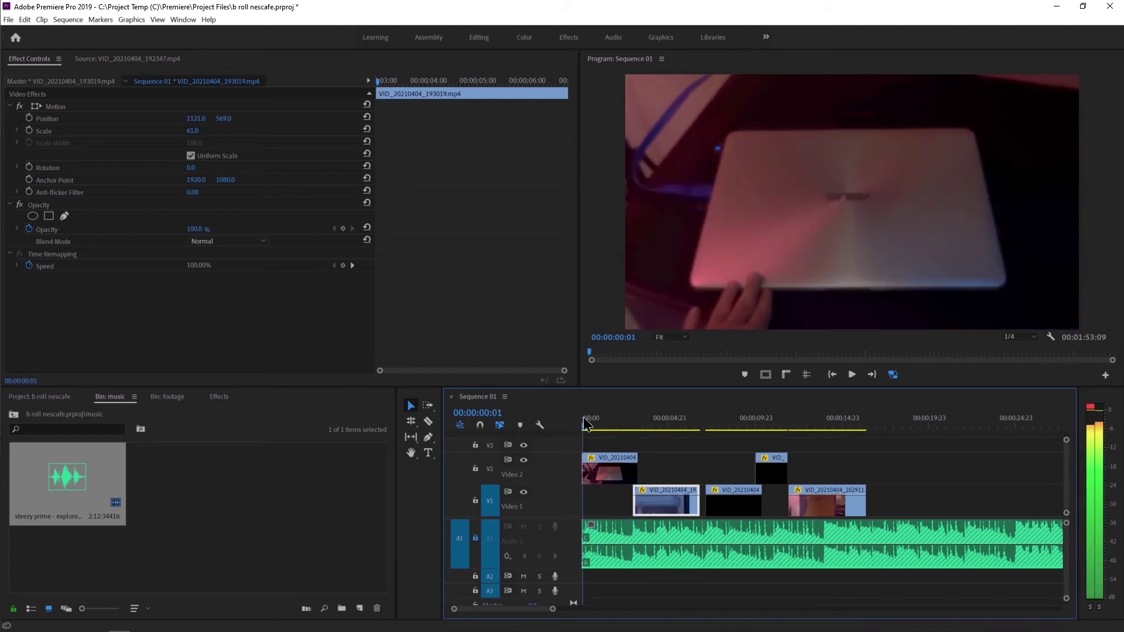
key("space")
key("space")
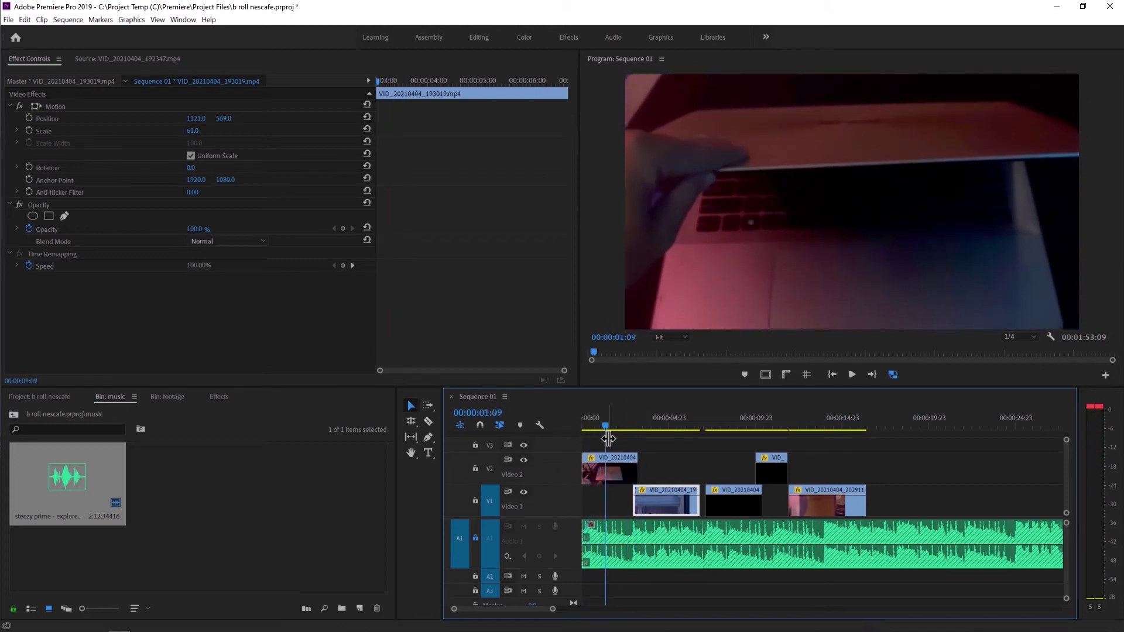
- Move the VID_20210404_193019 clip earlier on Video 1 and replay the opening
left_click(622, 473)
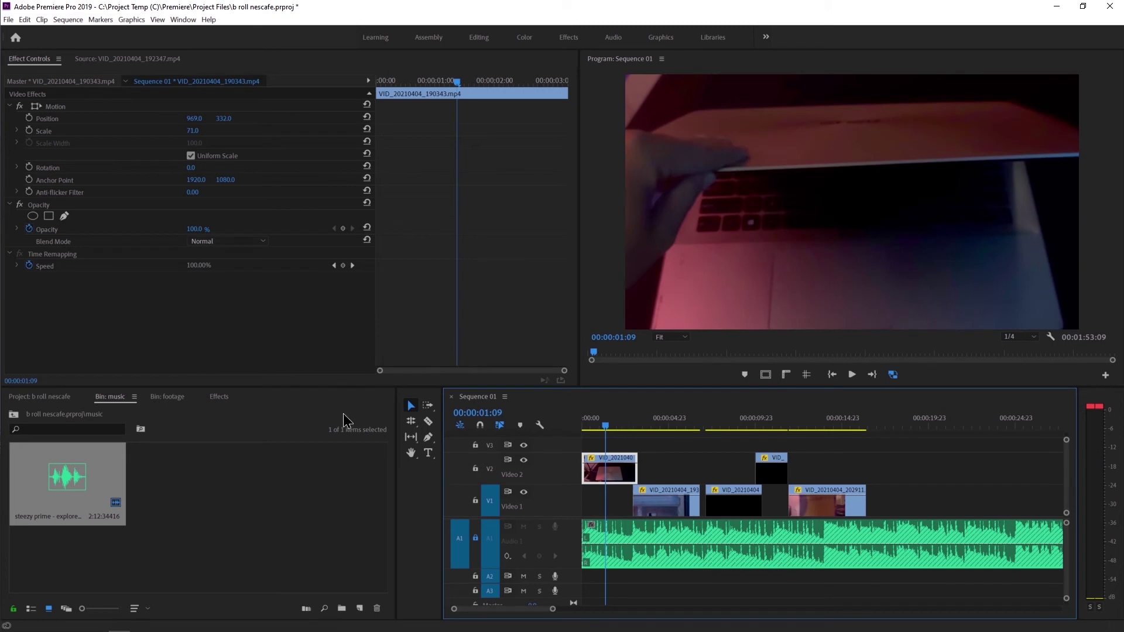
left_click(220, 398)
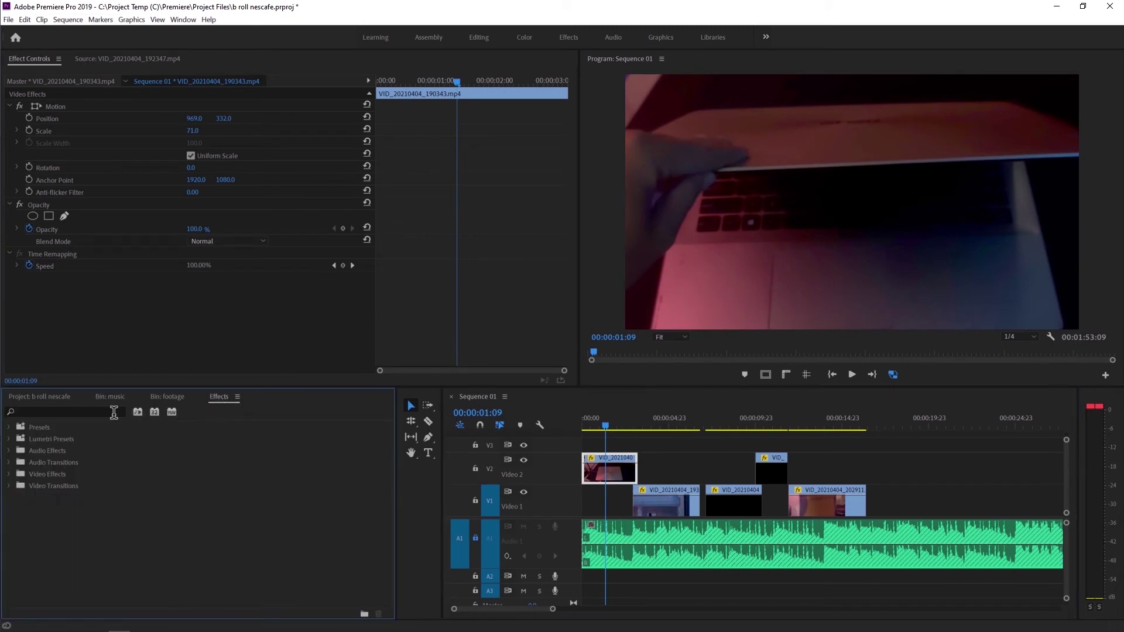
left_click_drag(607, 423, 588, 424)
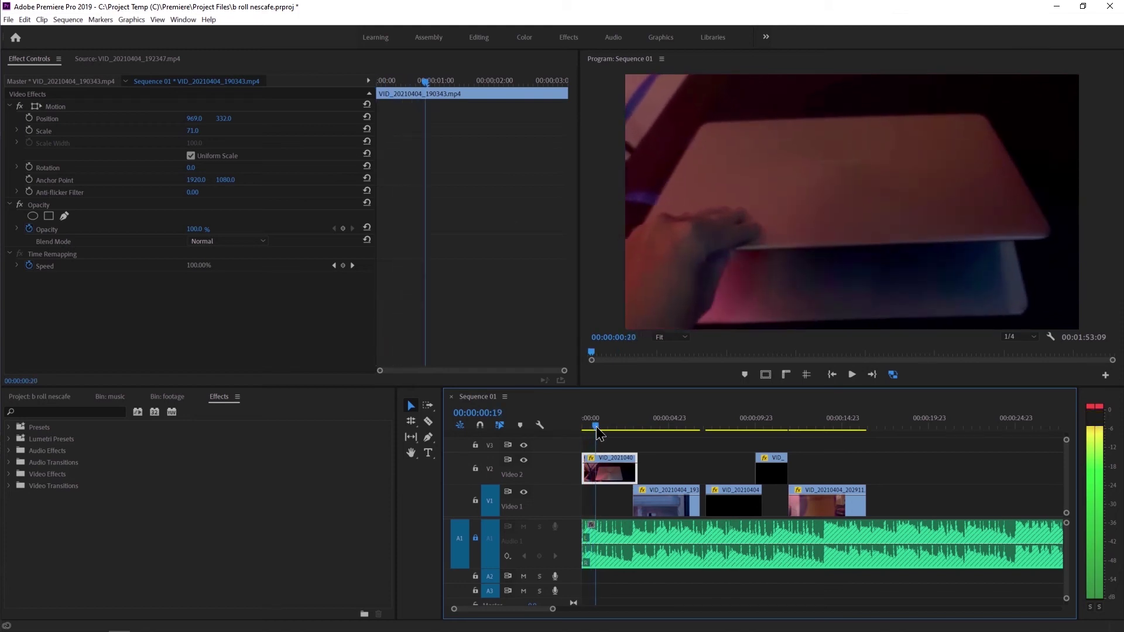
left_click_drag(588, 423, 604, 426)
left_click_drag(653, 507, 633, 510)
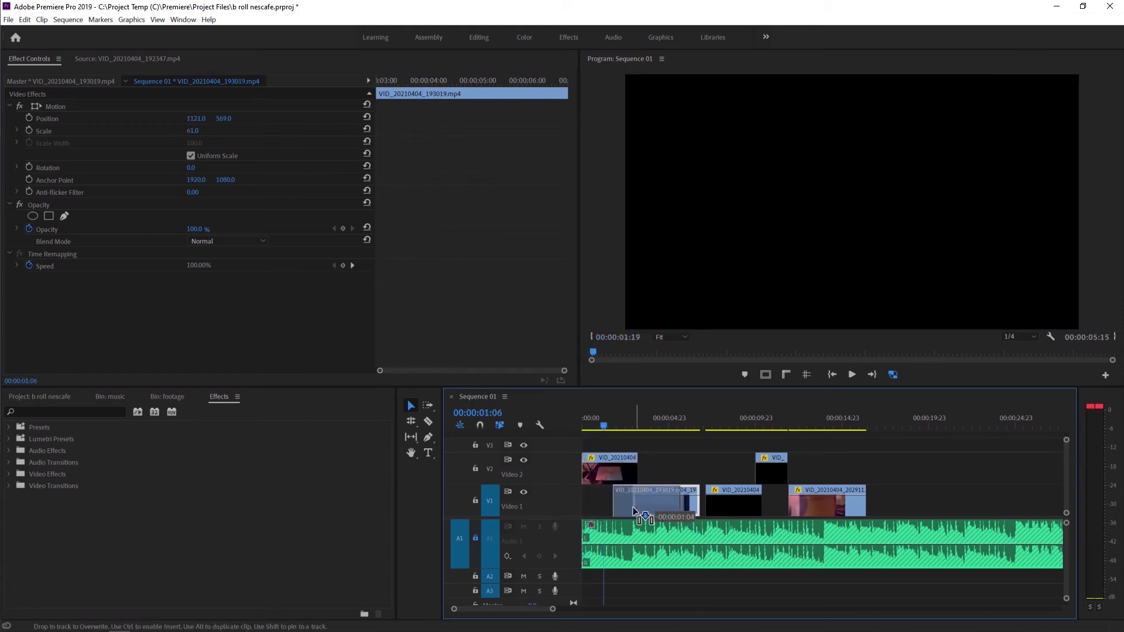
left_click_drag(601, 422, 584, 426)
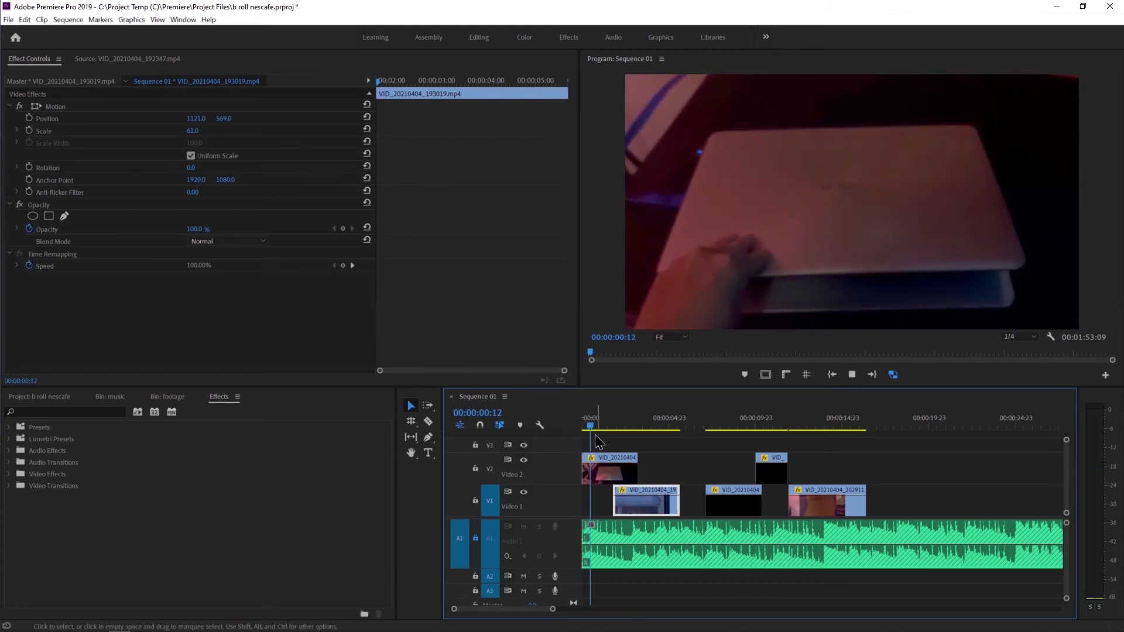
key("space")
key("space")
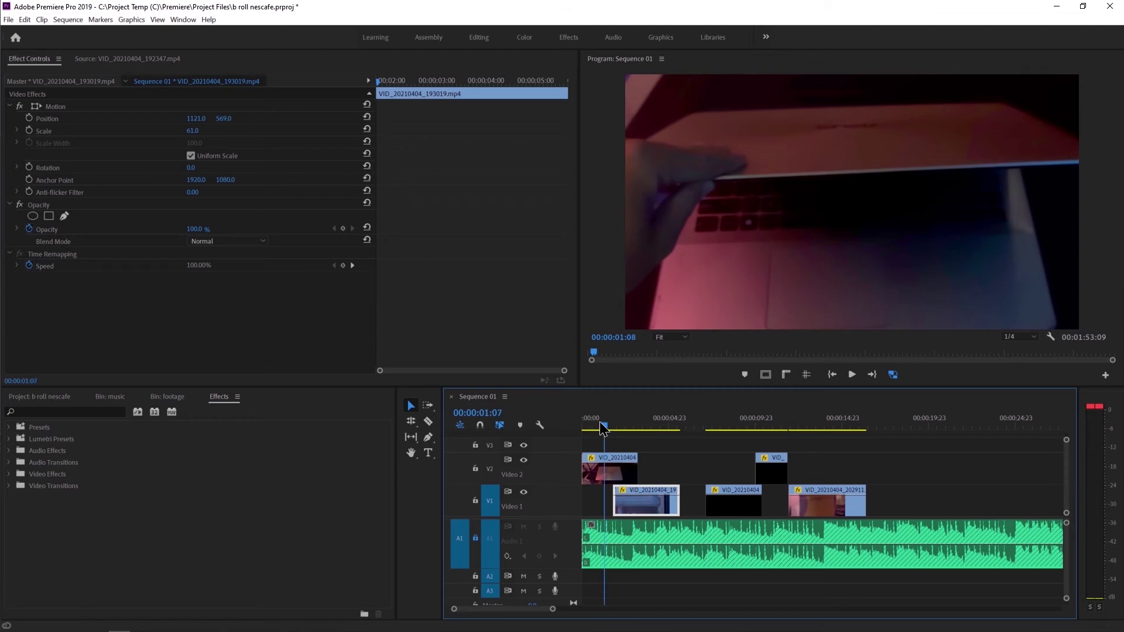
- Raise the opening V2 clip's Scale from 71 to 98 and review the playback
left_click_drag(600, 423, 578, 423)
left_click(611, 474)
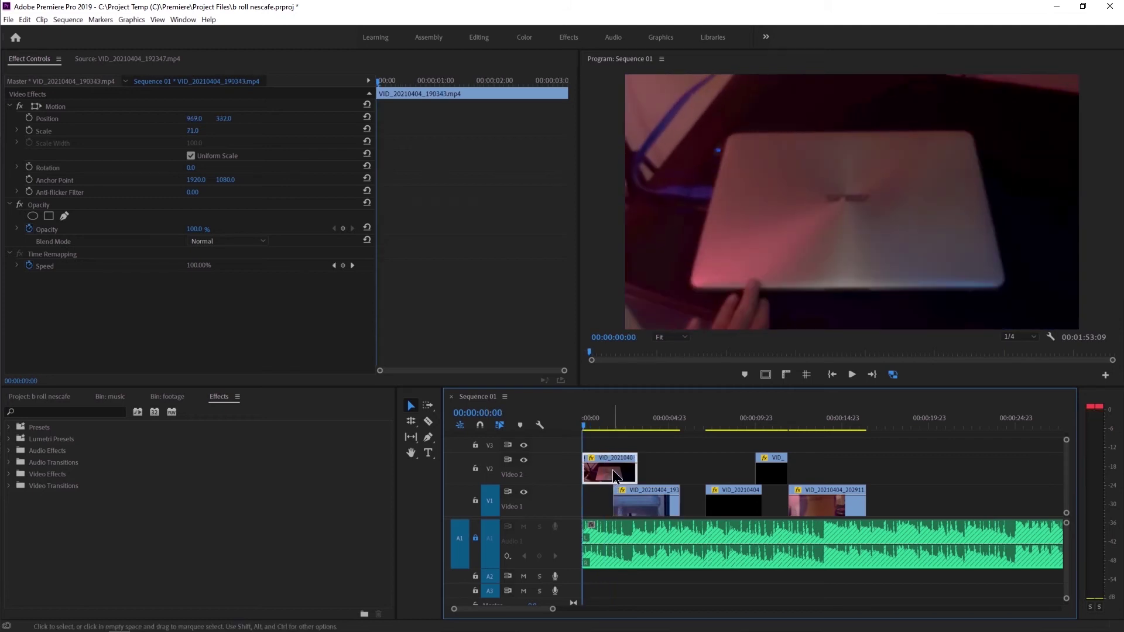
key("space")
key("space")
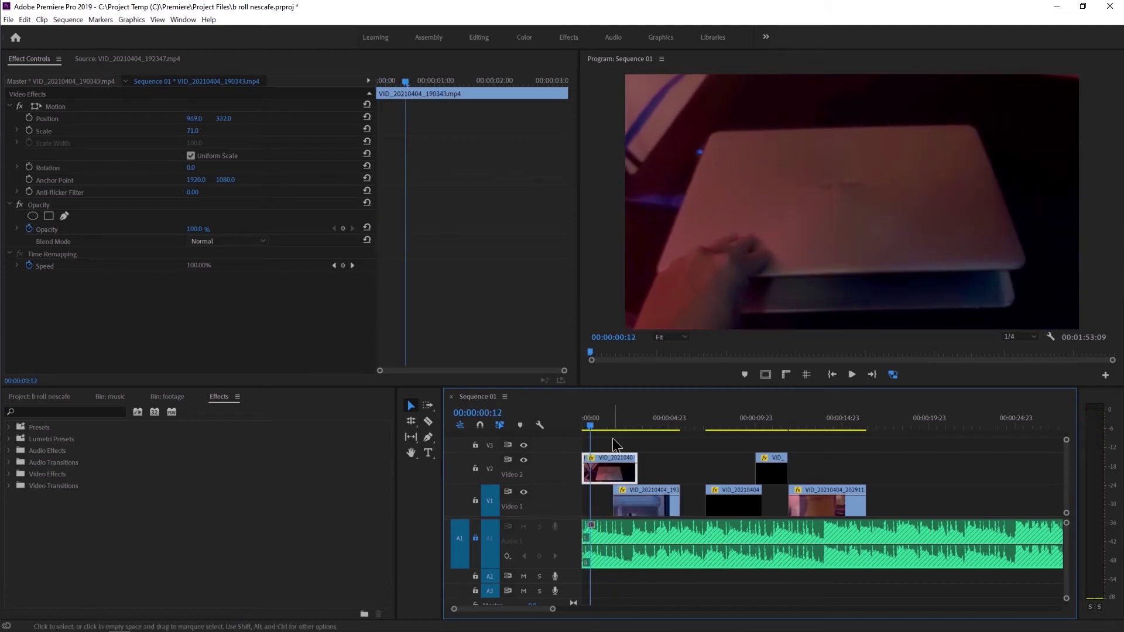
left_click_drag(599, 419, 587, 431)
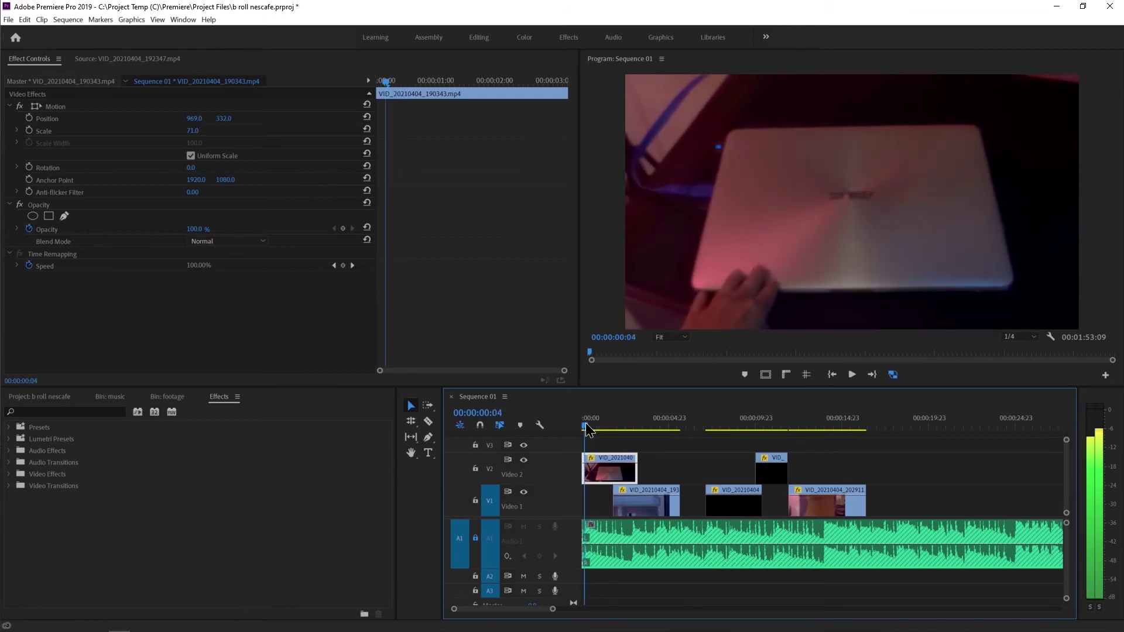
left_click_drag(191, 131, 207, 131)
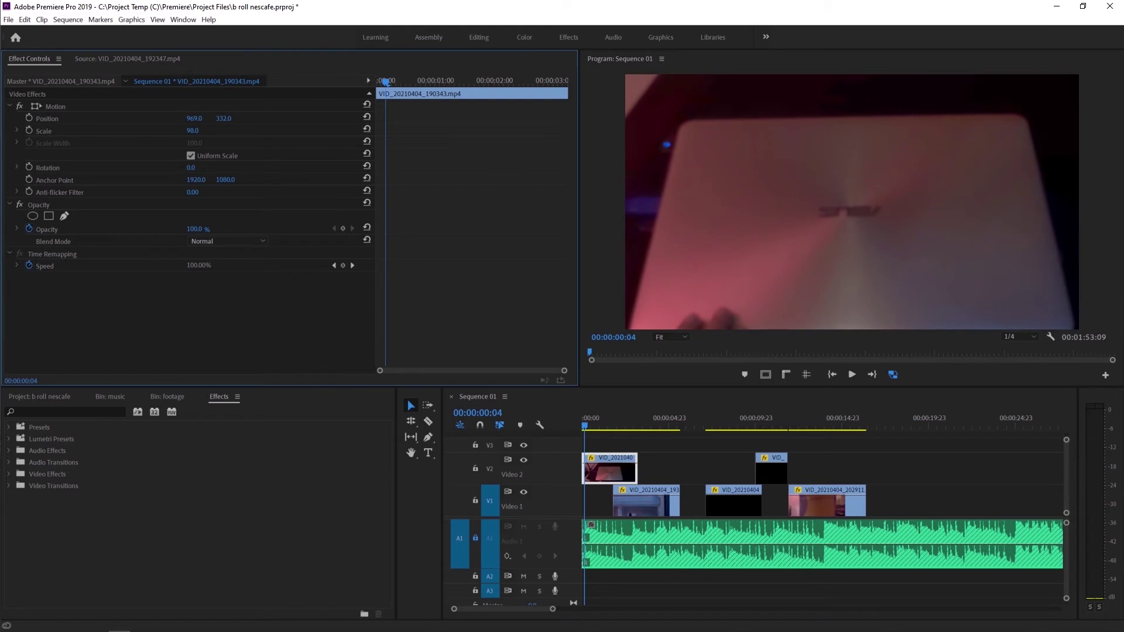
left_click(590, 432)
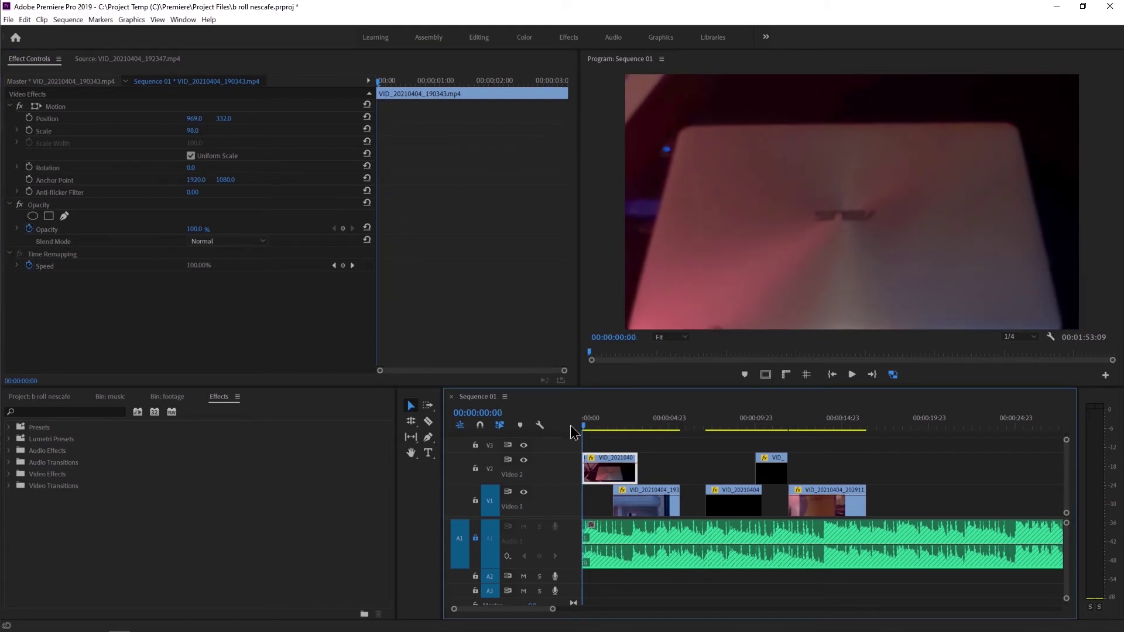
key("space")
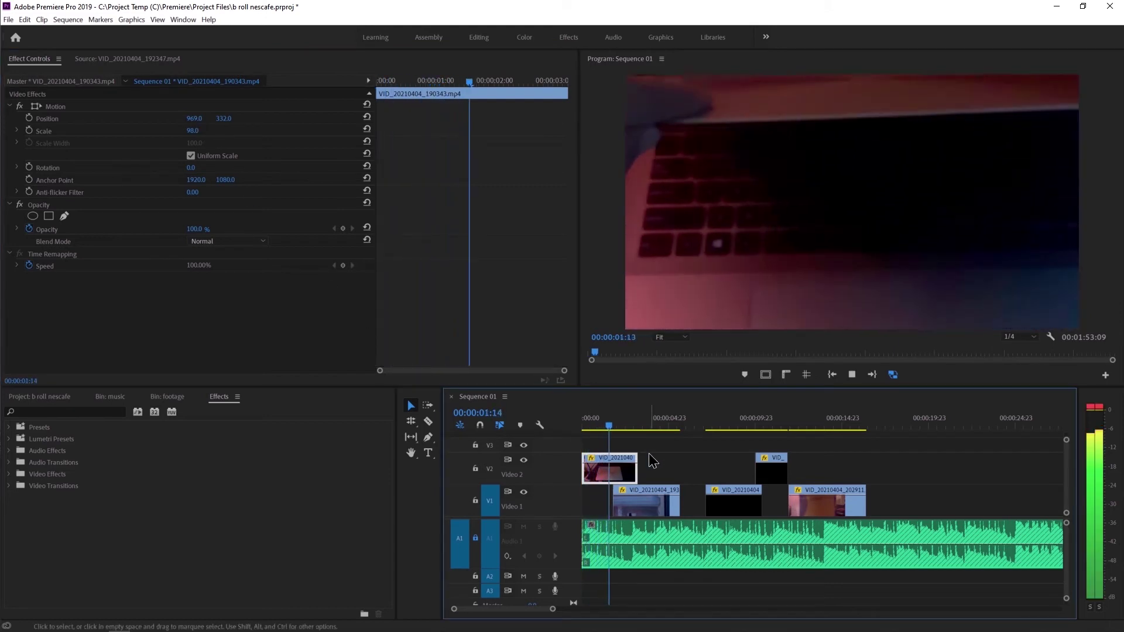
key("space")
key("space")
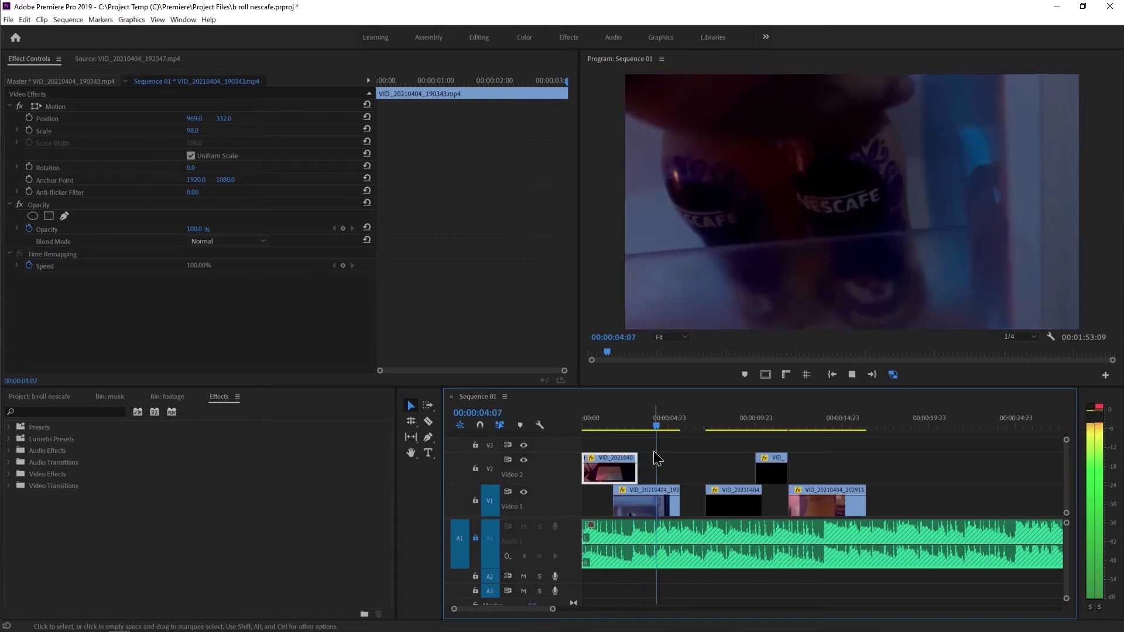
key("space")
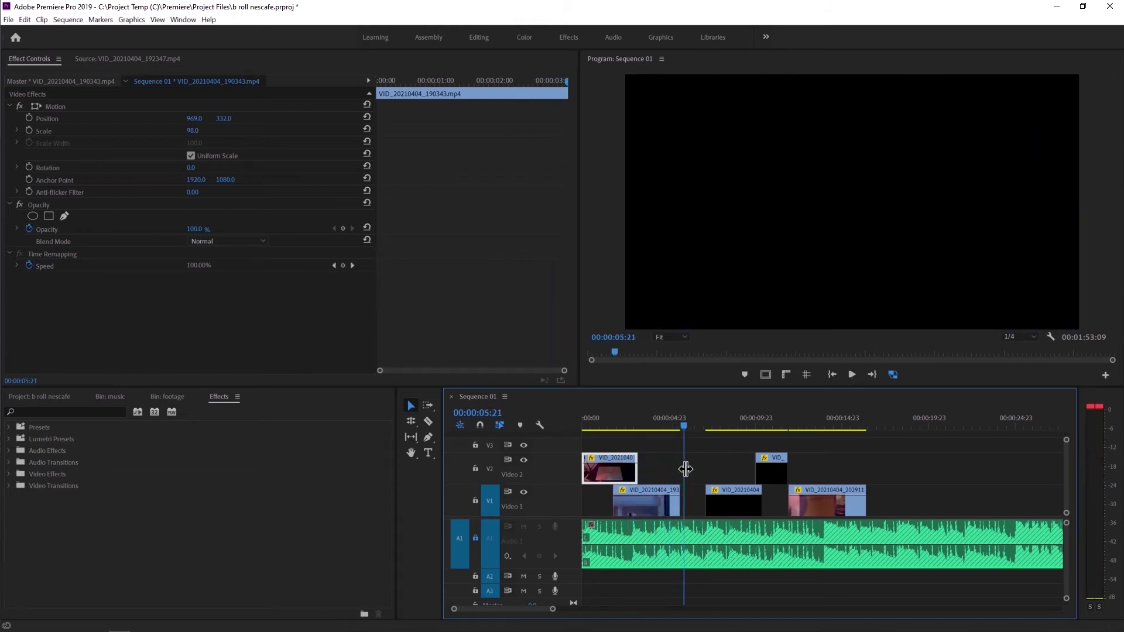
right_click(692, 496)
- Ripple delete the Video 1 gap and zoom in on the cut around 00:00:05:12
left_click(708, 498)
left_click(669, 425)
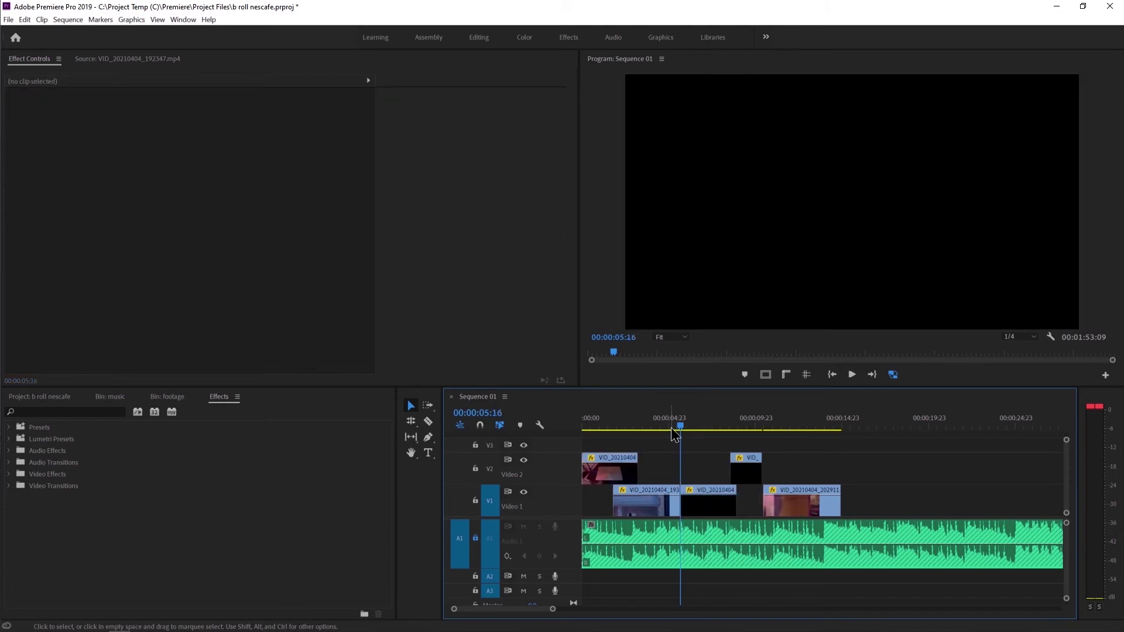
key("space")
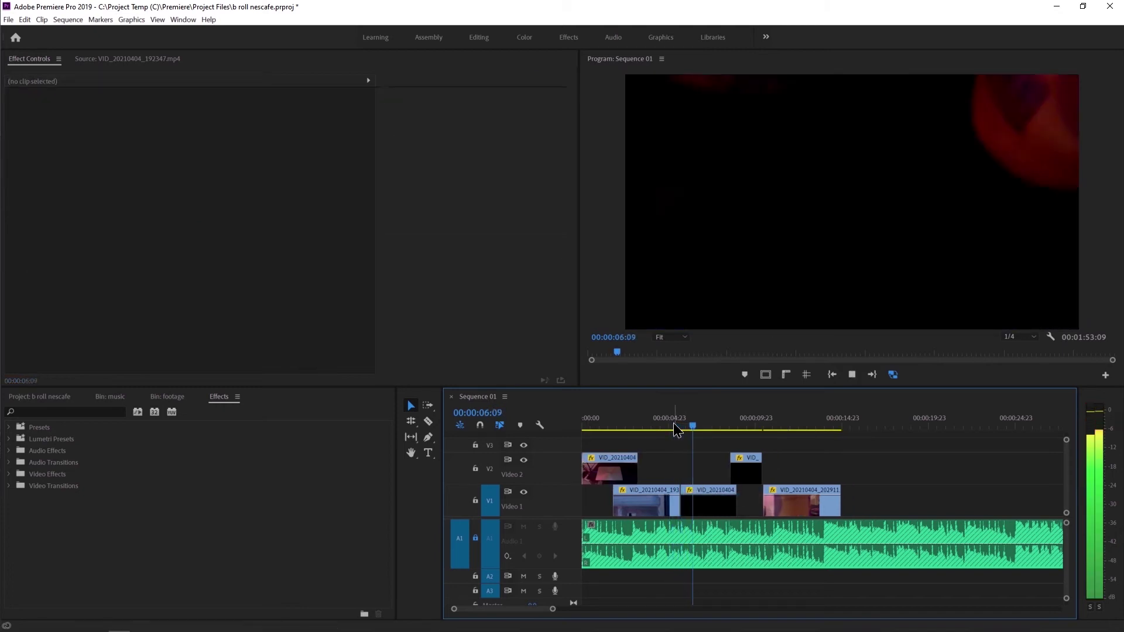
key("space")
key("equal")
key("equal")
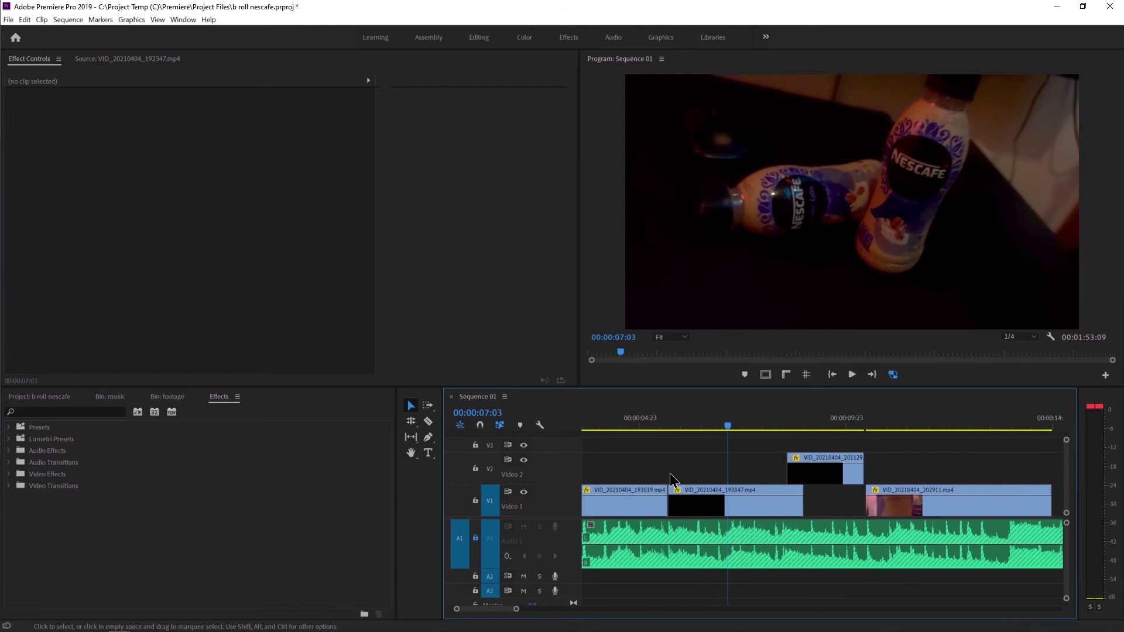
left_click(651, 422)
left_click_drag(650, 421, 661, 426)
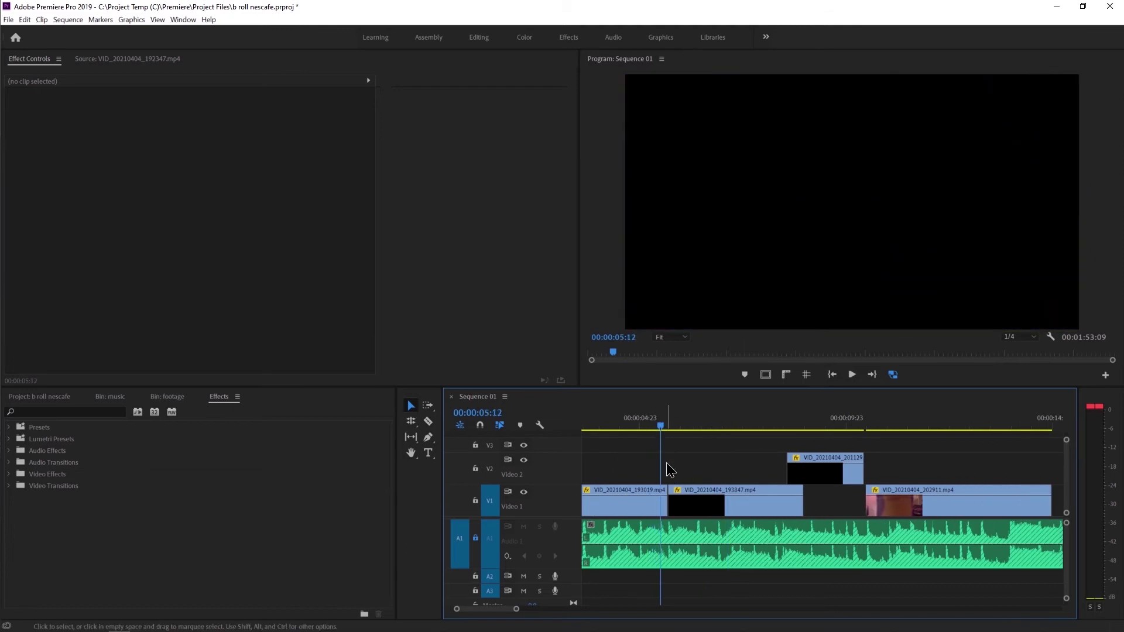
- Trim the end of VID_20210404_193019 and ripple delete the resulting gap
left_click_drag(661, 497, 670, 497)
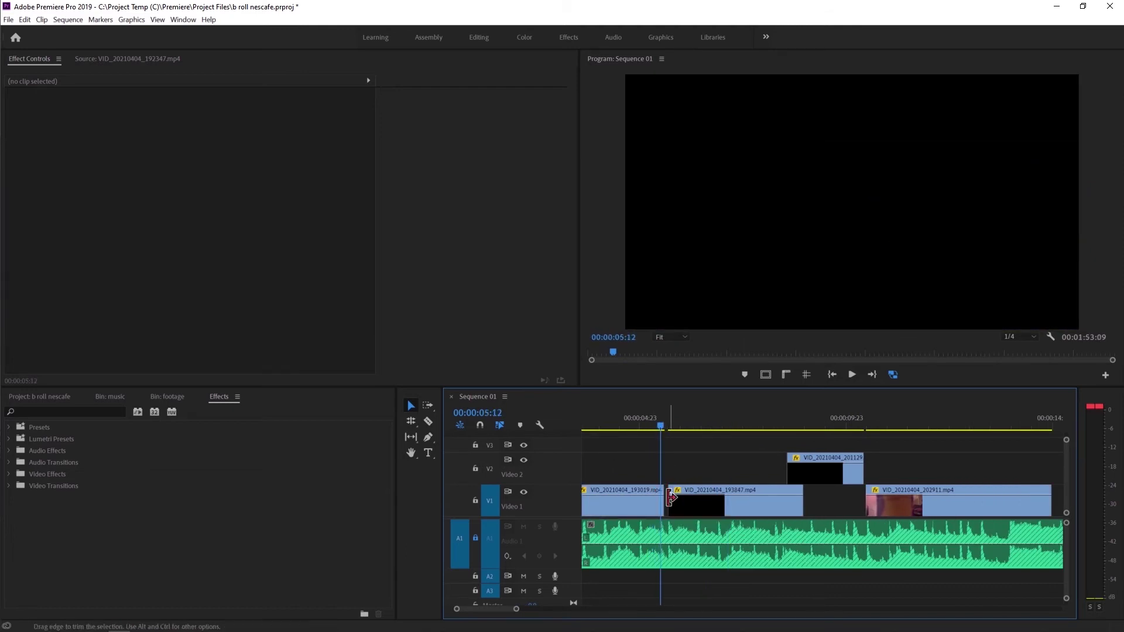
key("equal")
key("equal")
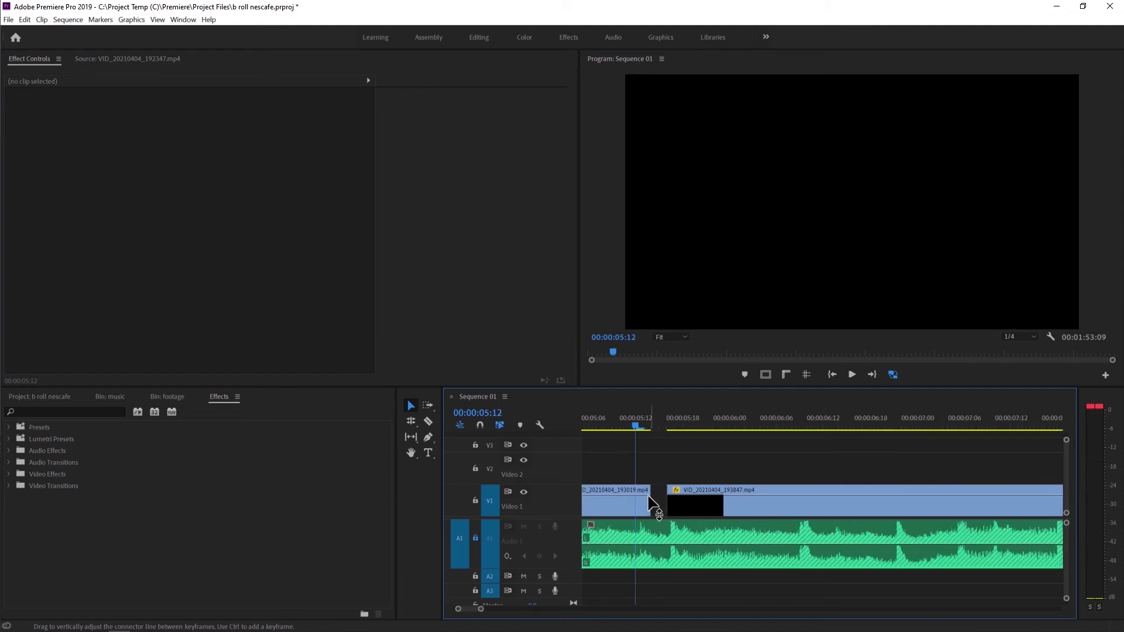
left_click(647, 500)
left_click_drag(651, 502, 635, 502)
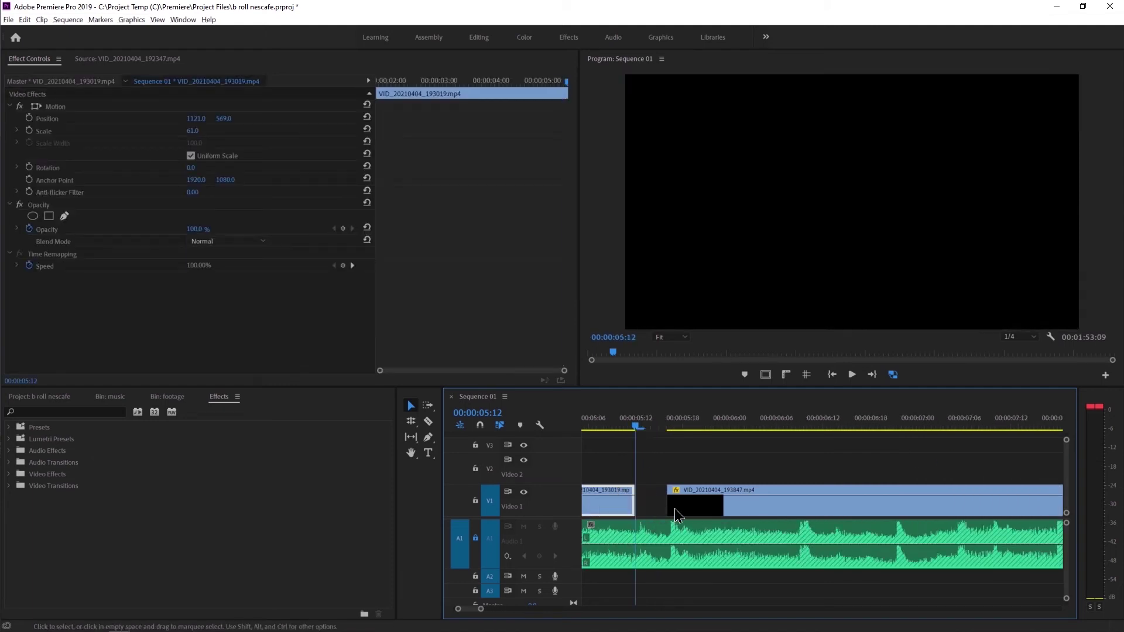
right_click(660, 502)
left_click(665, 505)
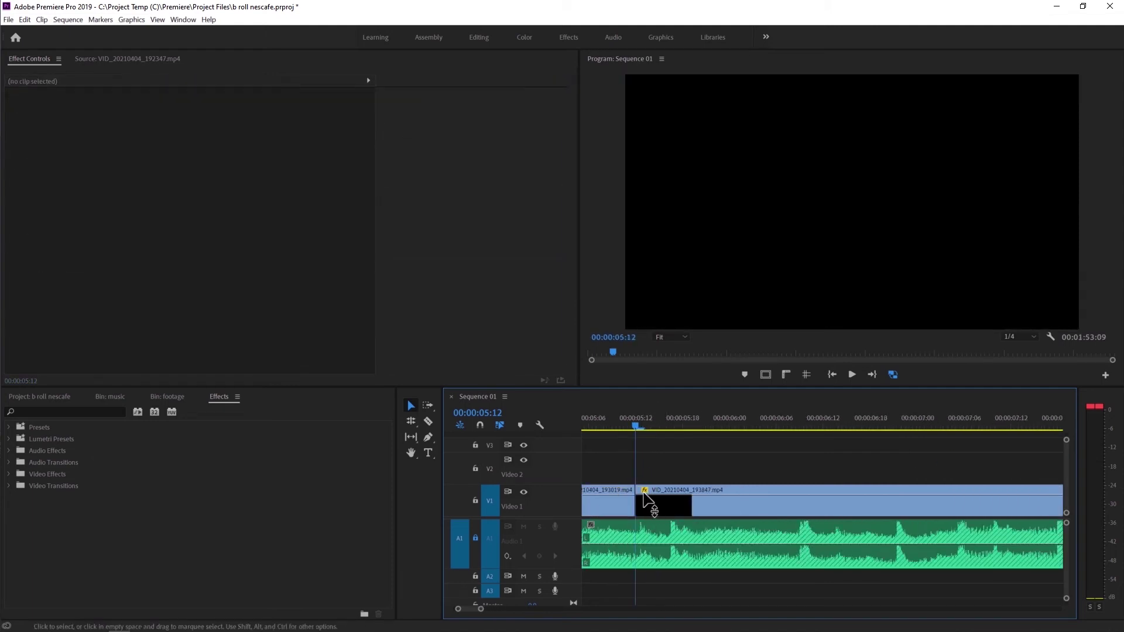
- Trim the start of VID_20210404_193847 later, close the gap, and play across the new cut
mouse_move(642, 423)
left_mouse_down()
mouse_move(757, 454)
mouse_move(721, 456)
left_mouse_up()
left_click_drag(642, 505, 715, 504)
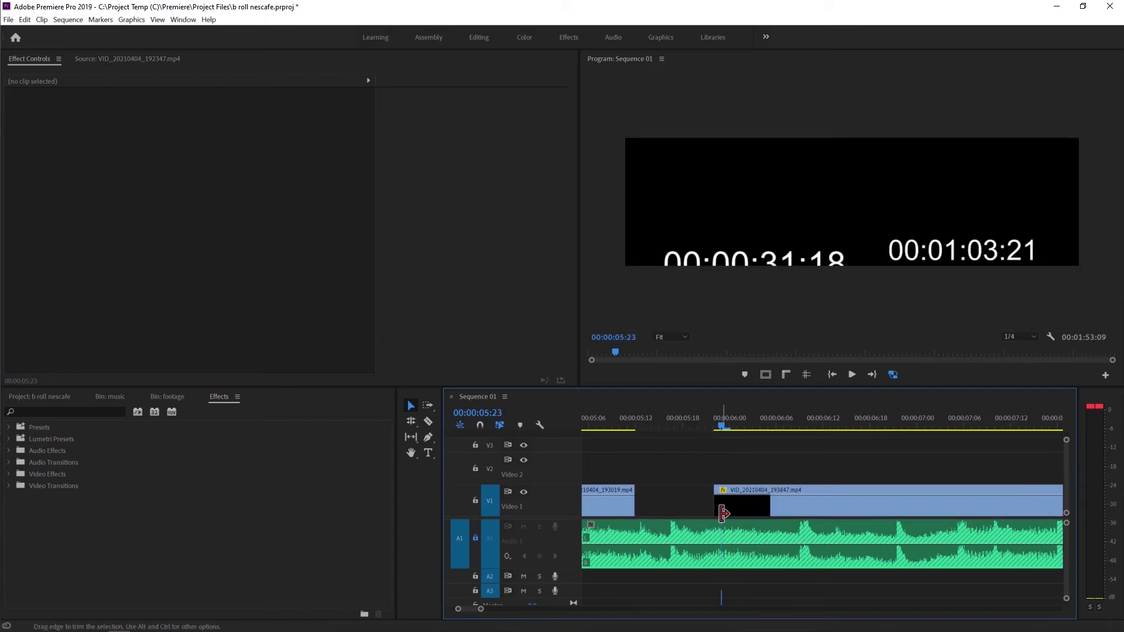
left_click(689, 510)
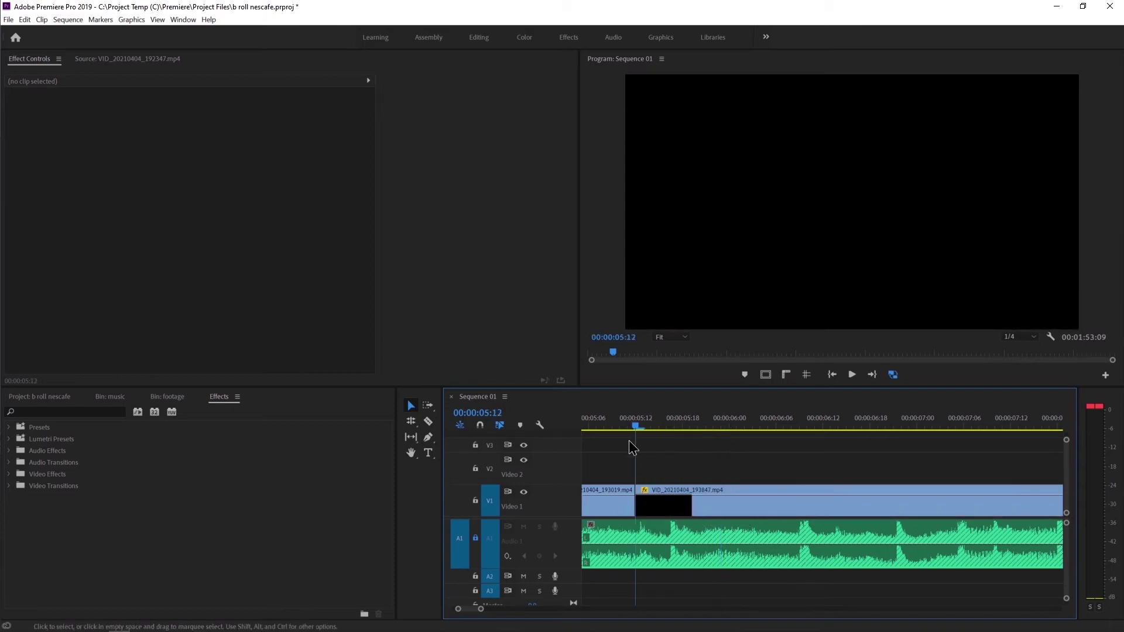
left_click(614, 425)
key("space")
key("space")
key("minus")
scroll(614, 442, "up", 3)
left_click(629, 418)
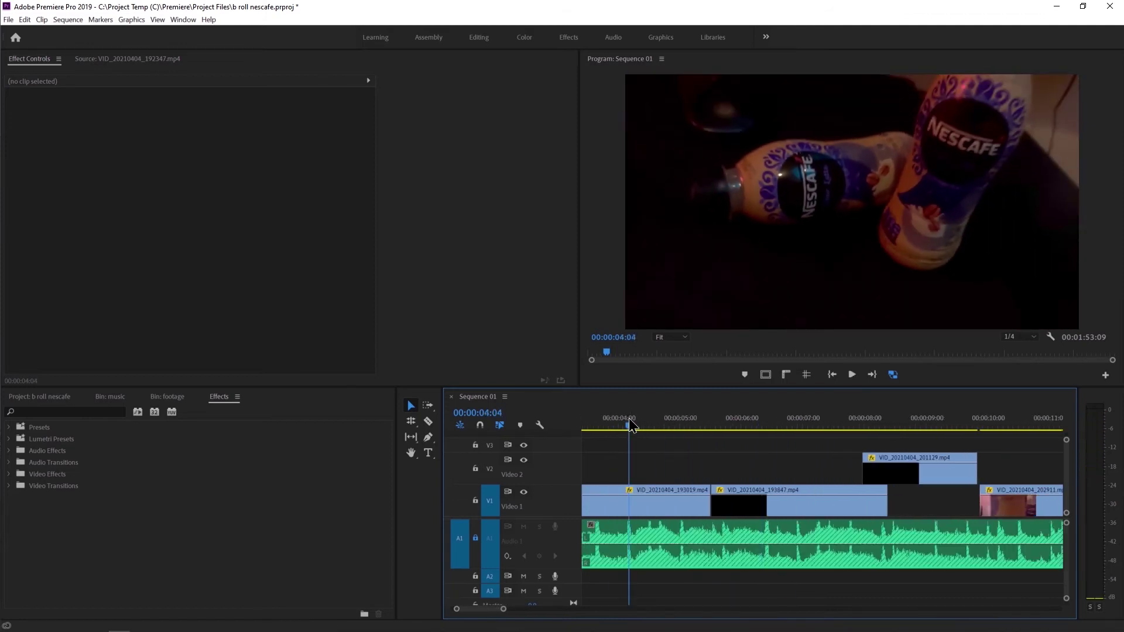
- Review playback, then load VID_20210404_190343 in Effect Controls and jump to the sequence start with Home
key("space")
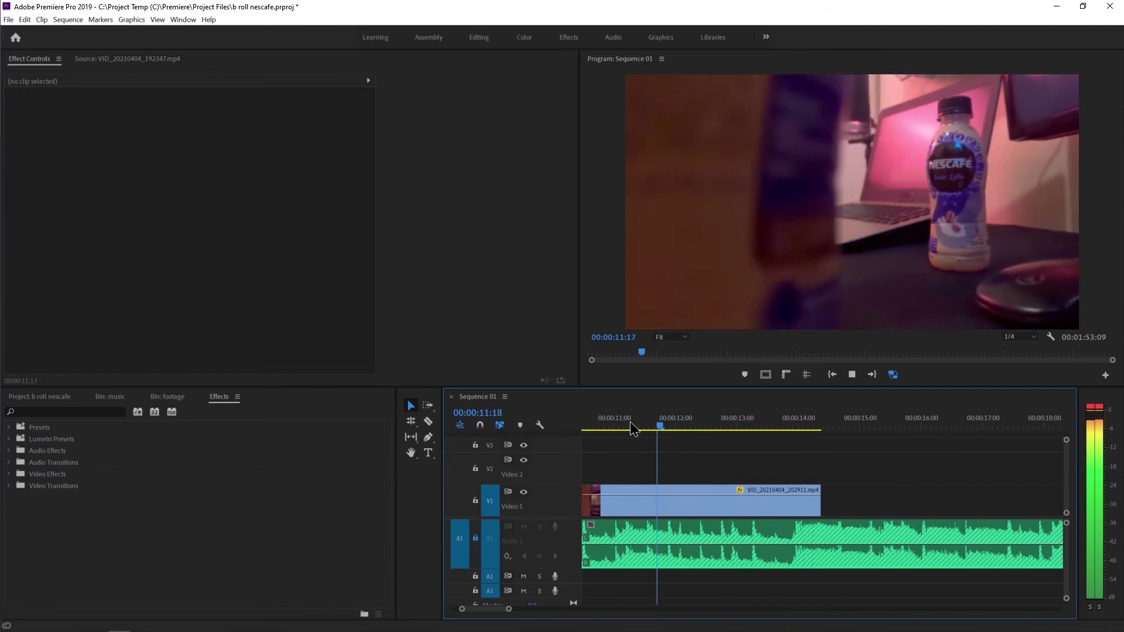
key("space")
key("space")
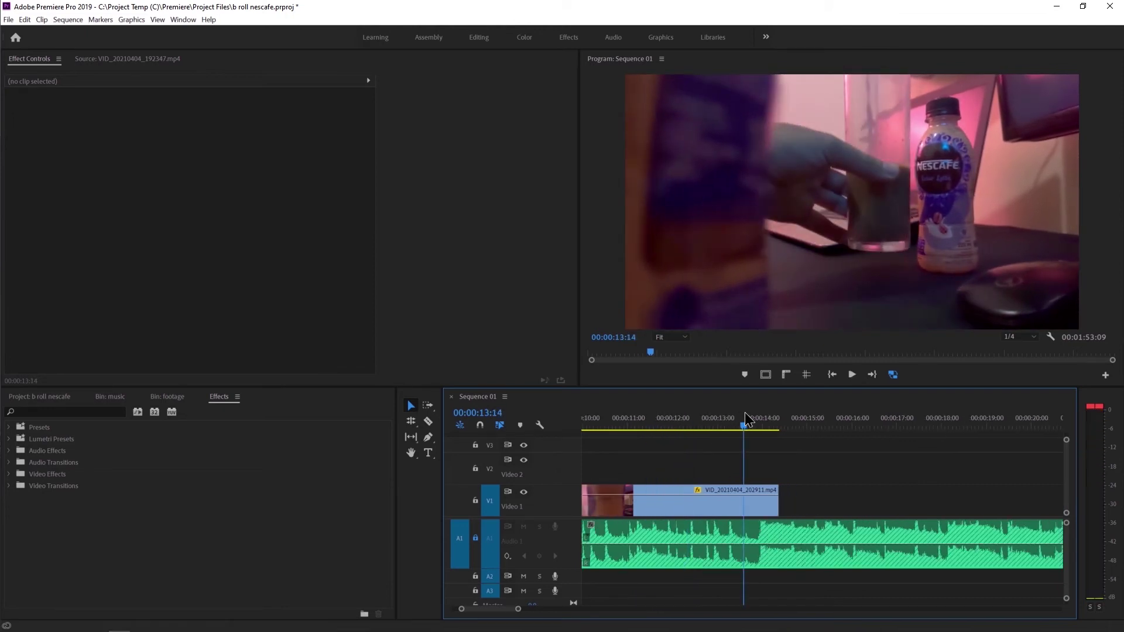
key("minus")
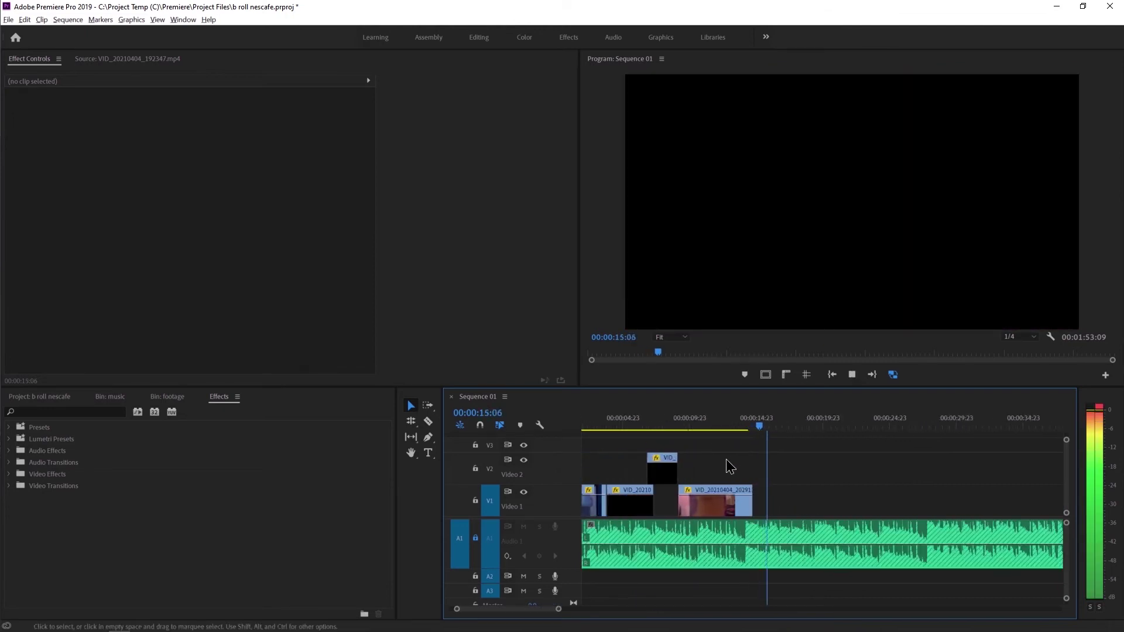
key("minus")
left_click(582, 418)
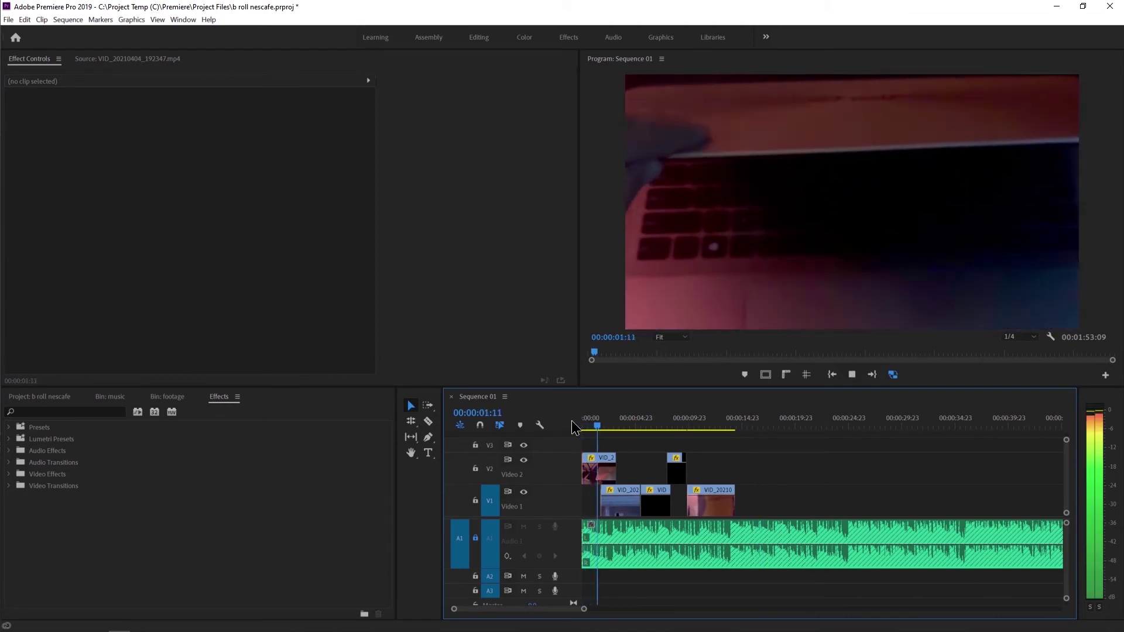
key("space")
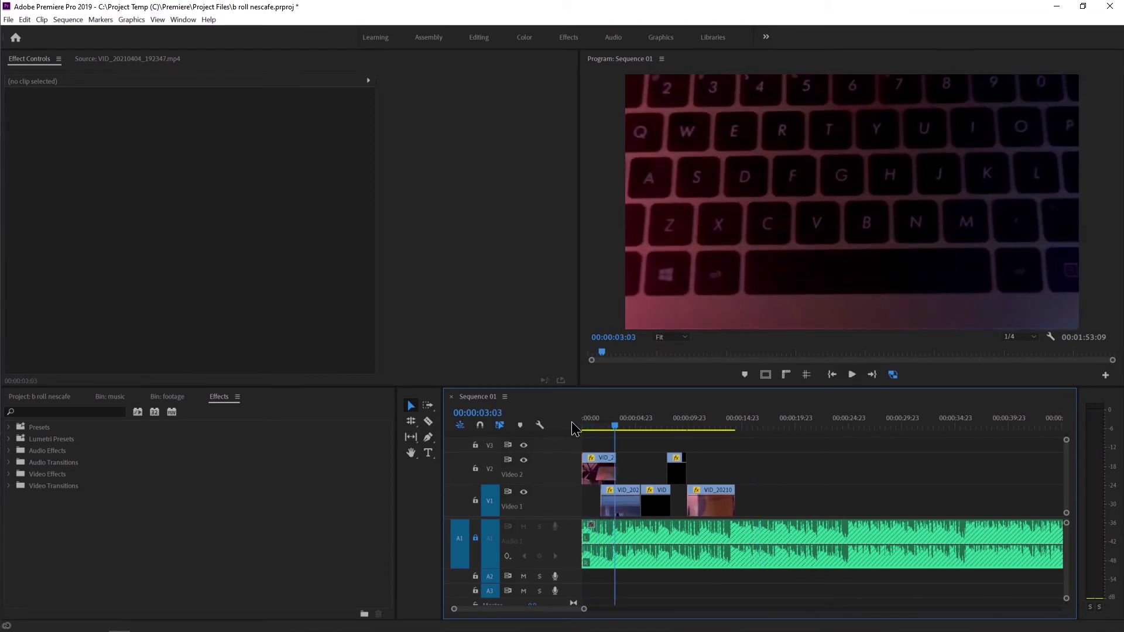
key("equal")
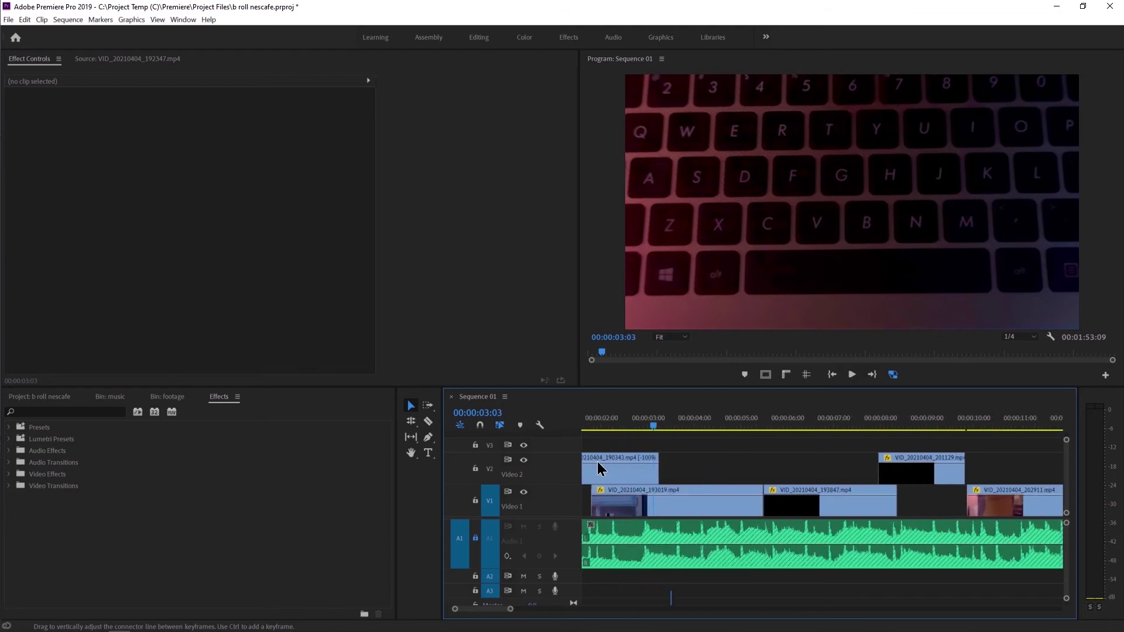
key("minus")
left_click_drag(634, 426, 602, 429)
left_click(637, 476)
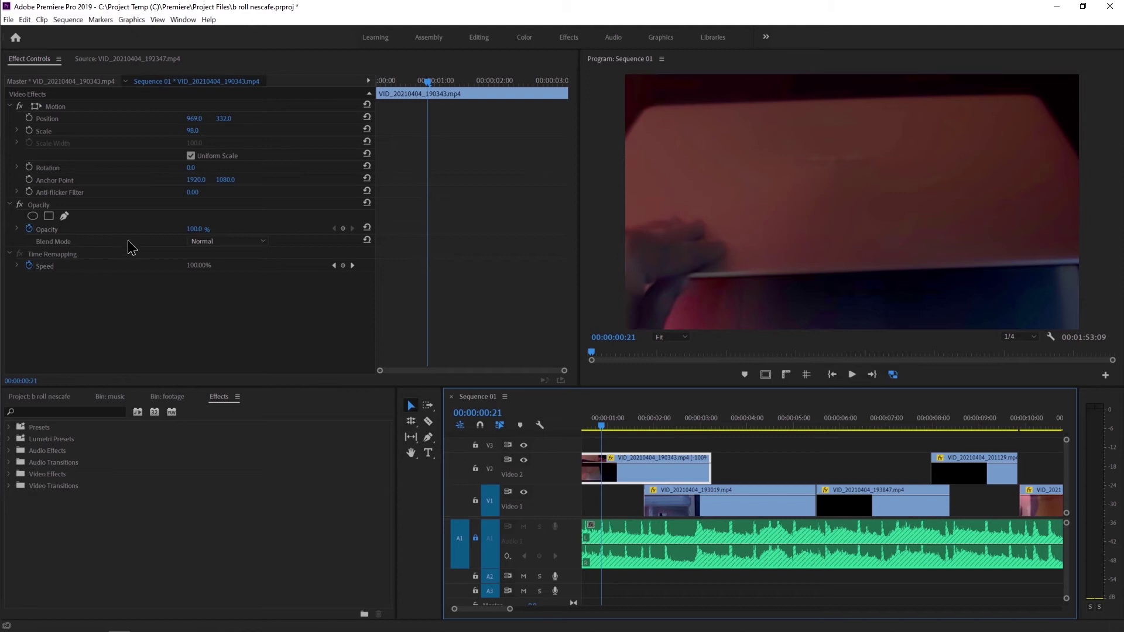
key("Home")
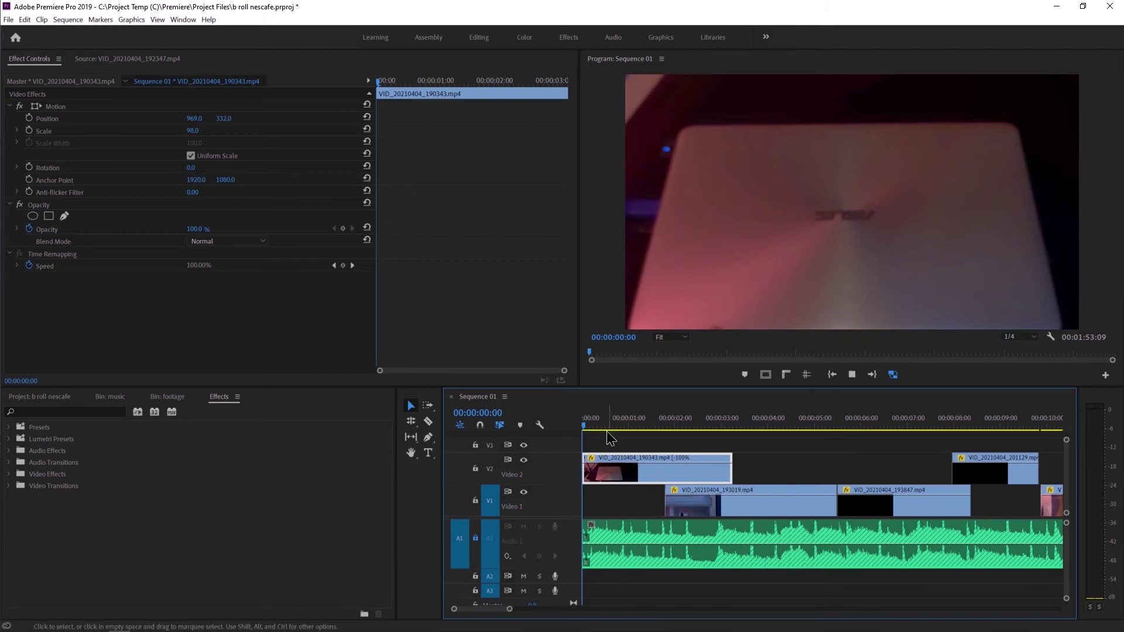
- Move VID_20210404_193019.mp4 on Video 1 earlier so it starts near the opening
left_click(606, 431)
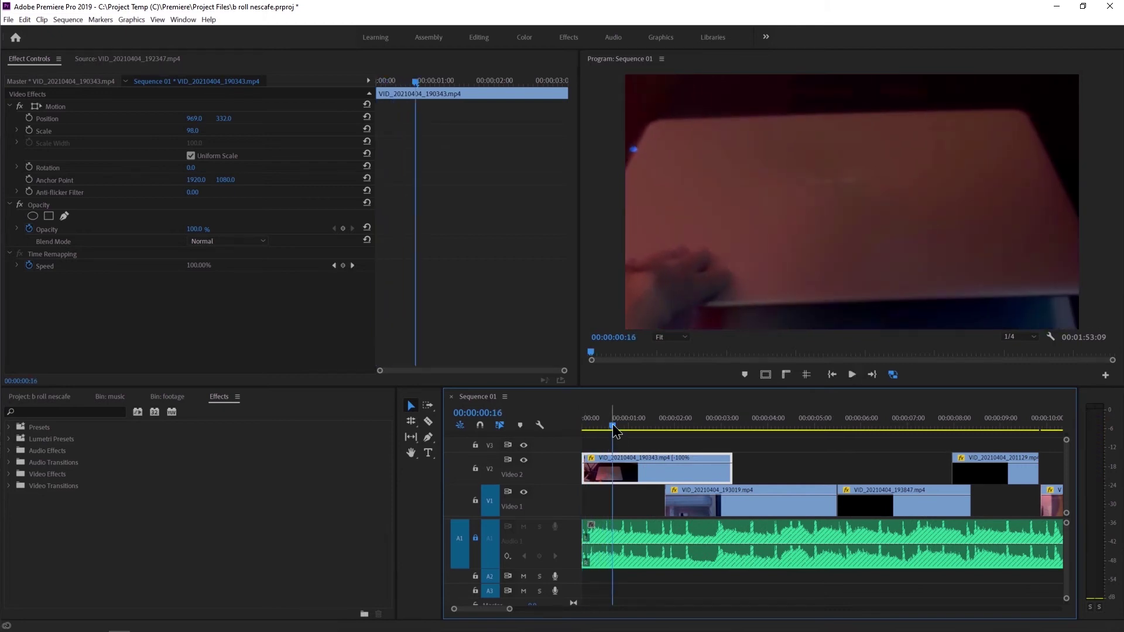
left_click_drag(612, 424, 594, 426)
key("space")
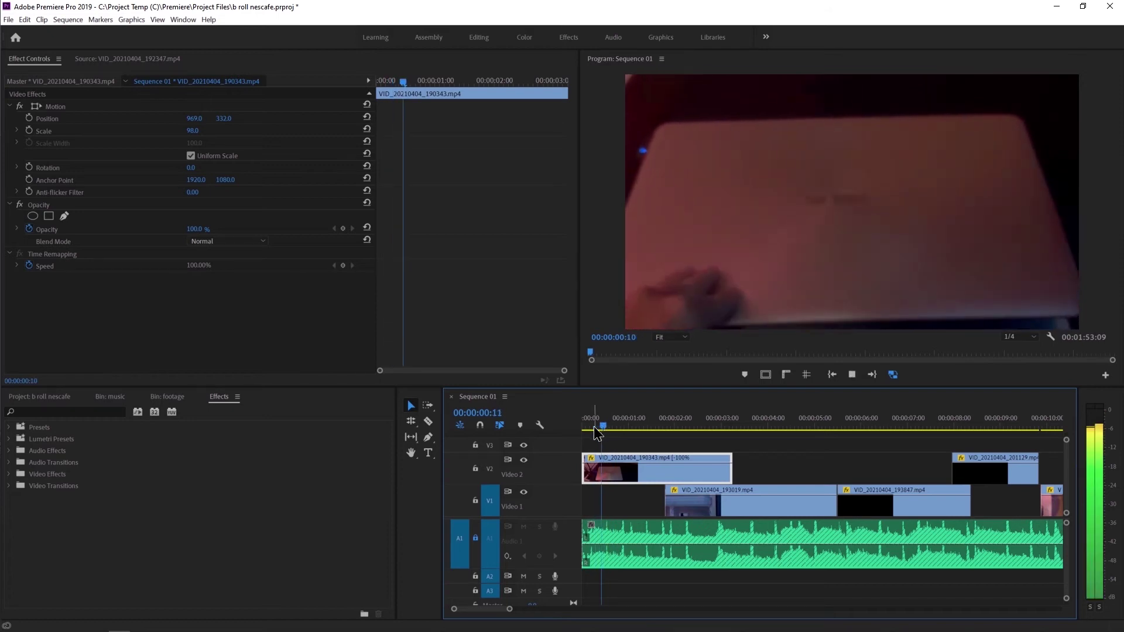
key("space")
key("Left")
key("Left")
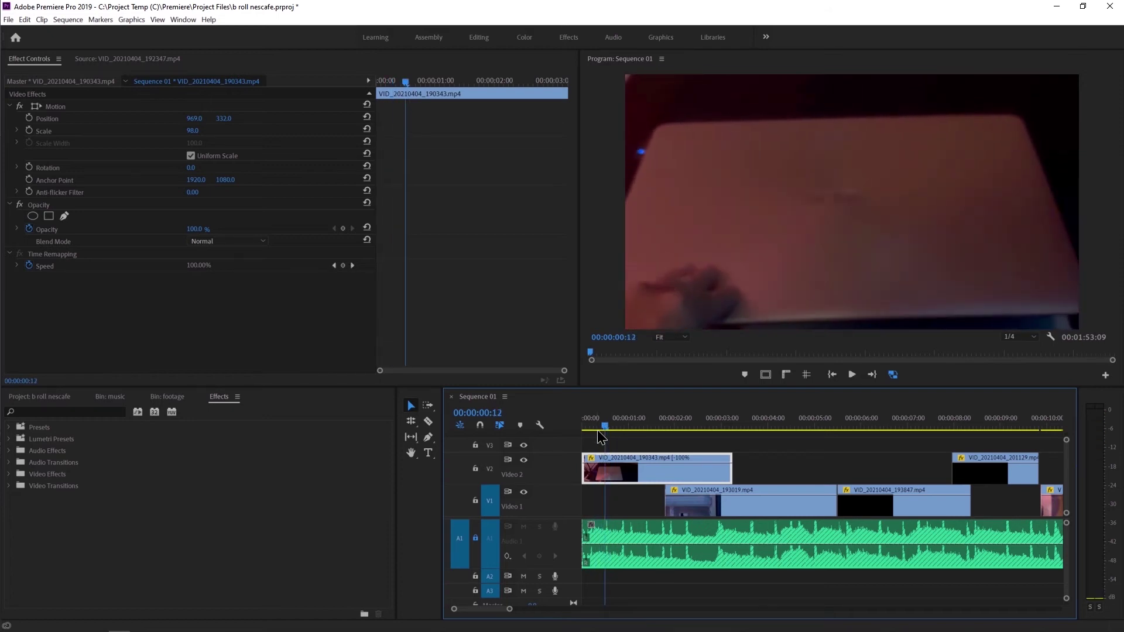
key("Left")
key("Left")
key("Left")
key("Left")
key("Left")
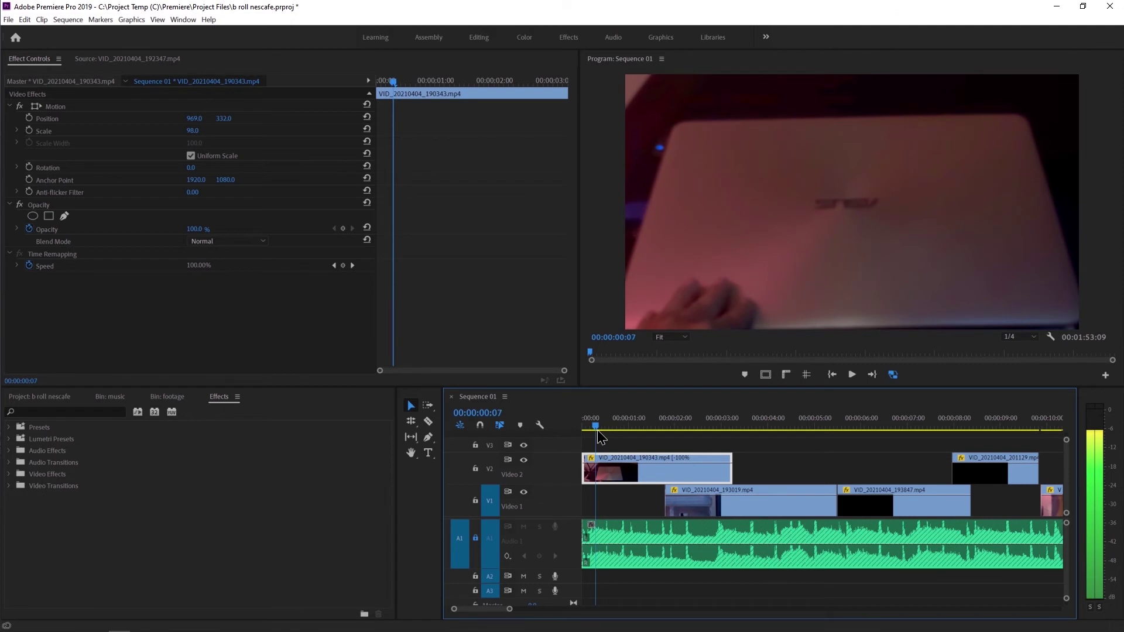
left_click_drag(681, 500, 613, 499)
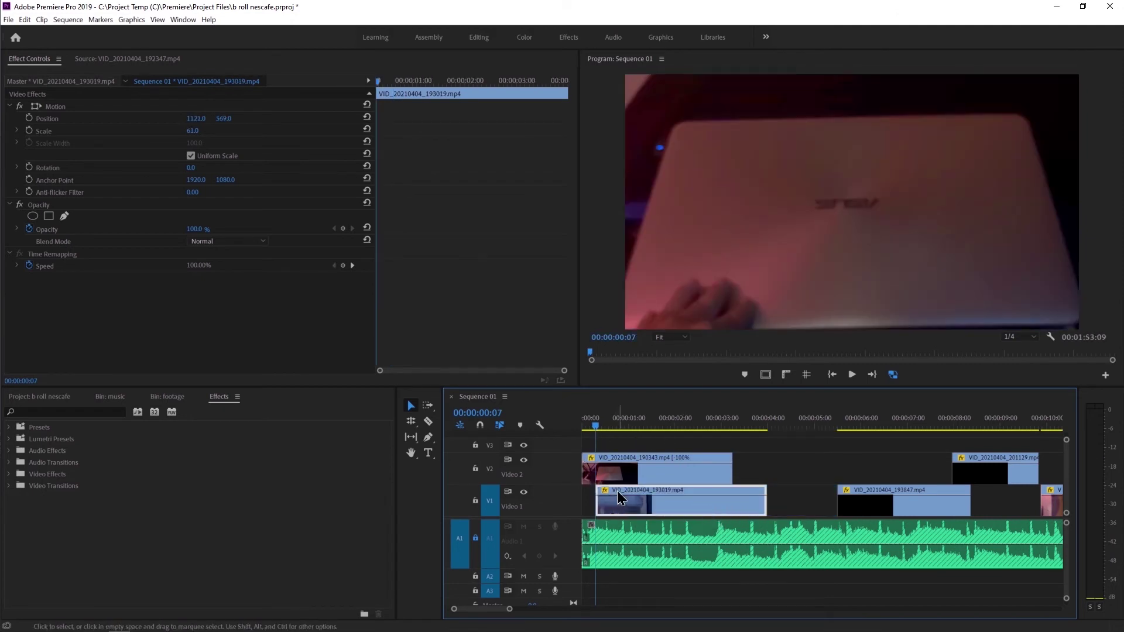
key("Right")
key("Right")
key("Right")
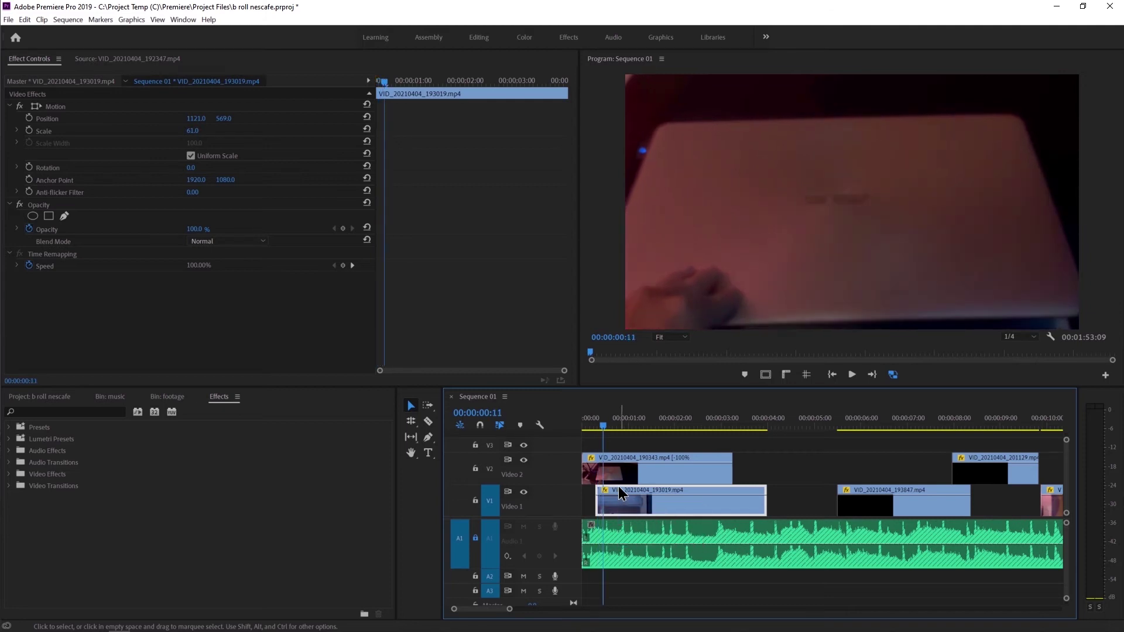
- Trim the opening Video 2 clip's end to about 00:00:02:01 and select it
left_click(621, 421)
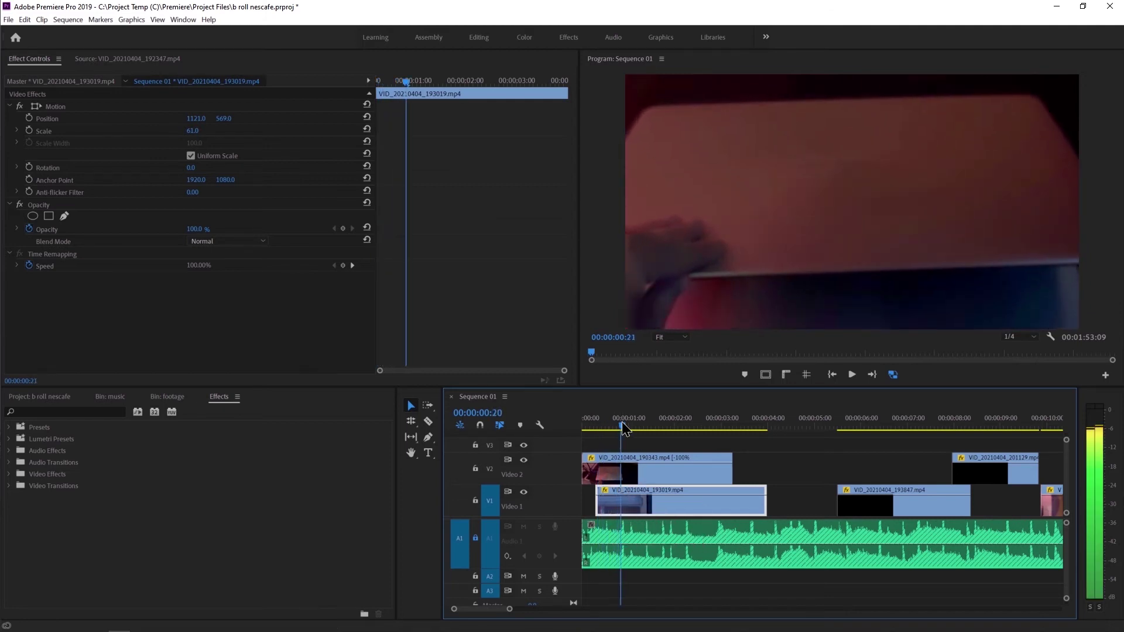
left_click_drag(620, 421, 676, 430)
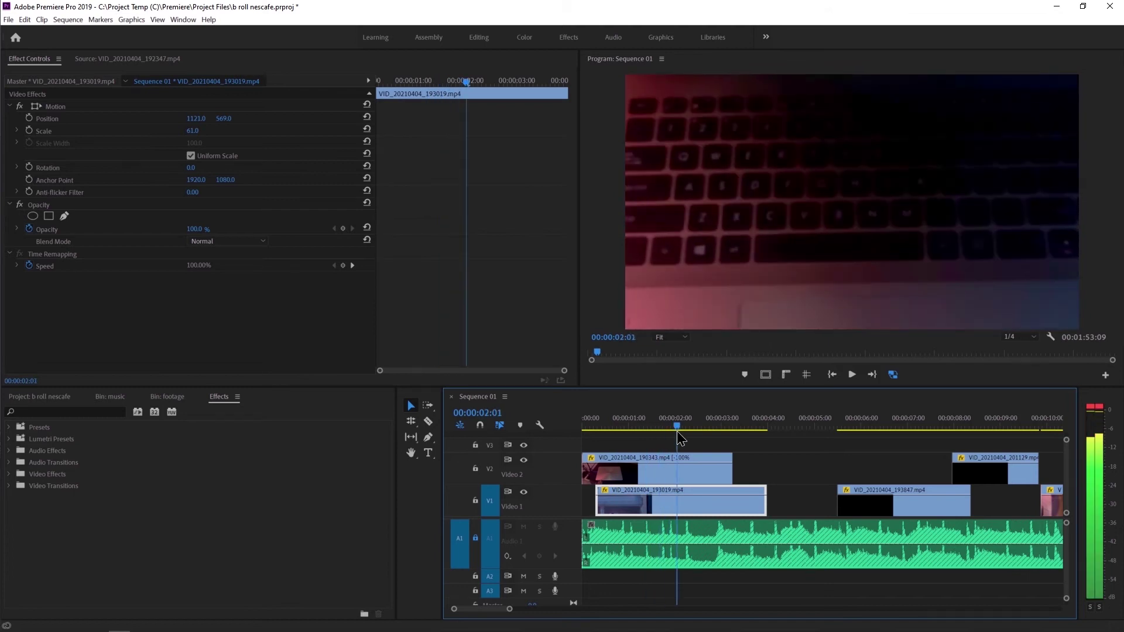
left_click_drag(730, 468, 674, 468)
left_click_drag(679, 421, 603, 435)
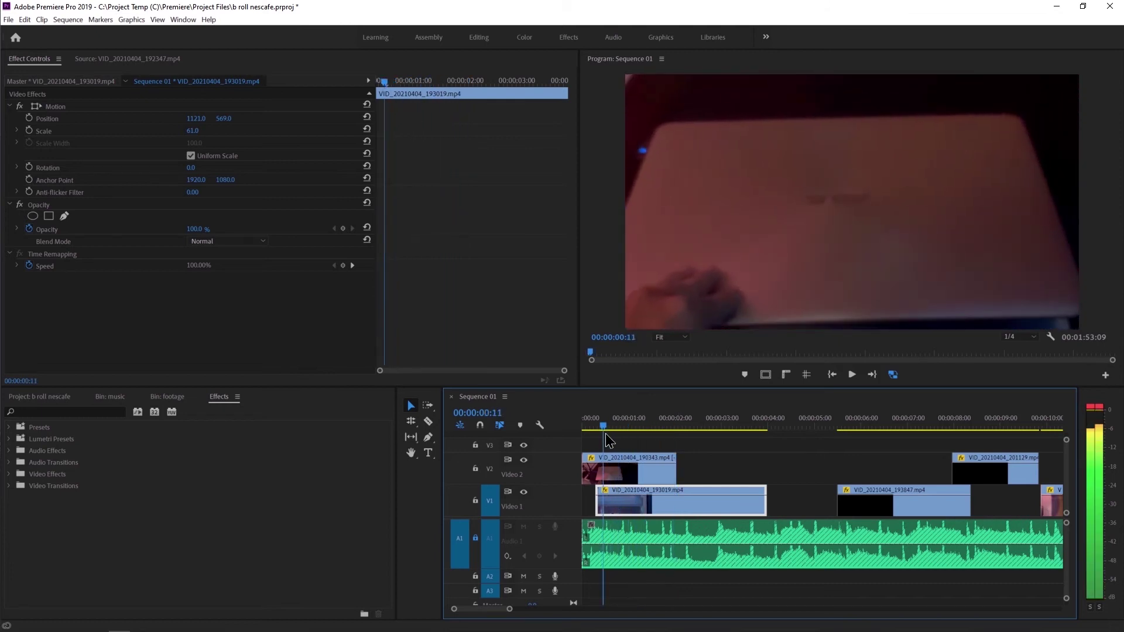
left_click_drag(603, 436, 599, 439)
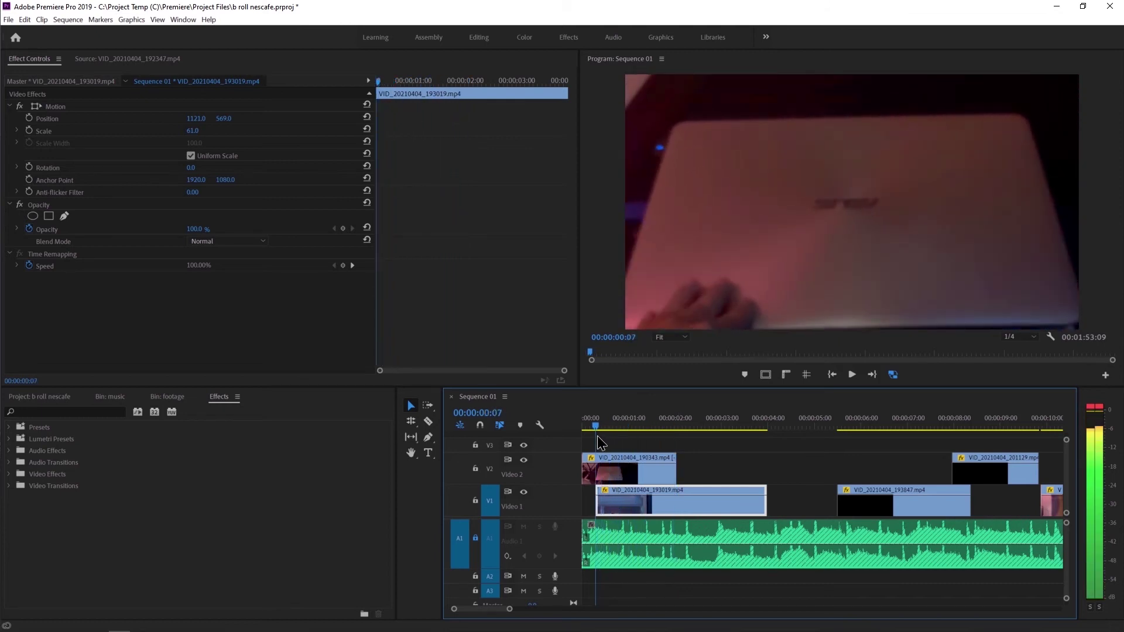
left_click(625, 472)
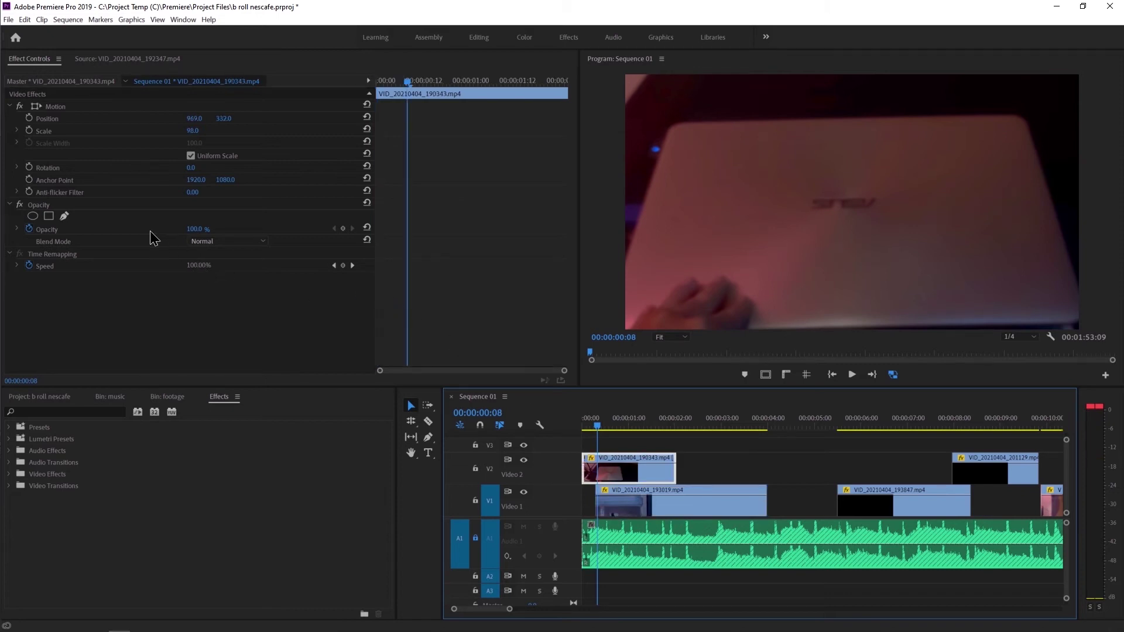
- Add a pen opacity mask to the V2 clip and set the Program Monitor zoom to 50%
left_click(66, 217)
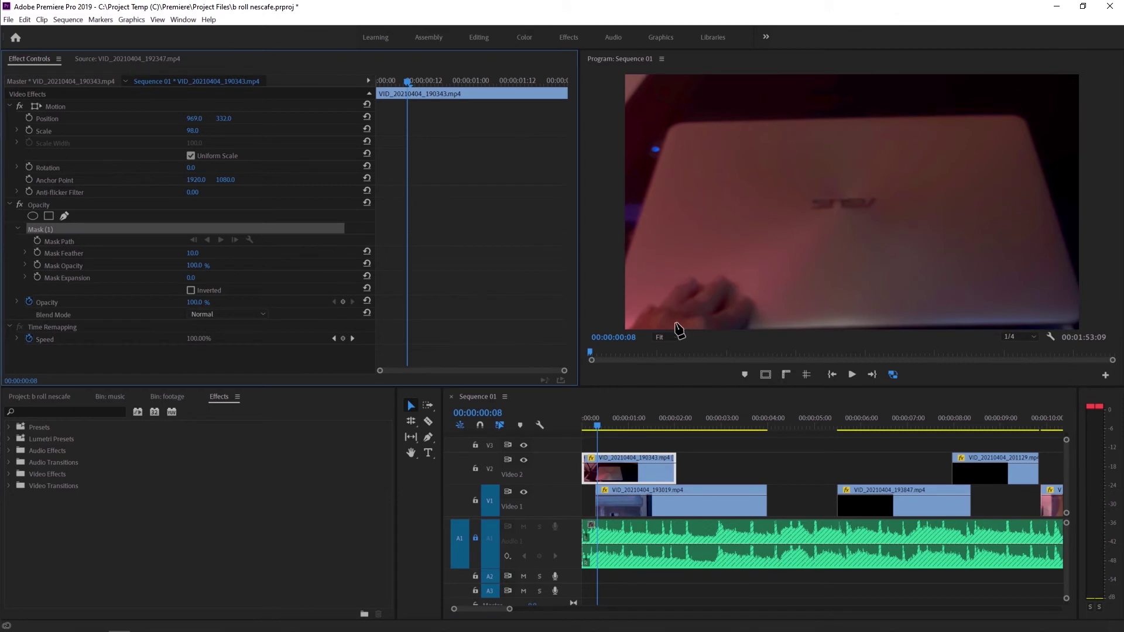
left_click(669, 341)
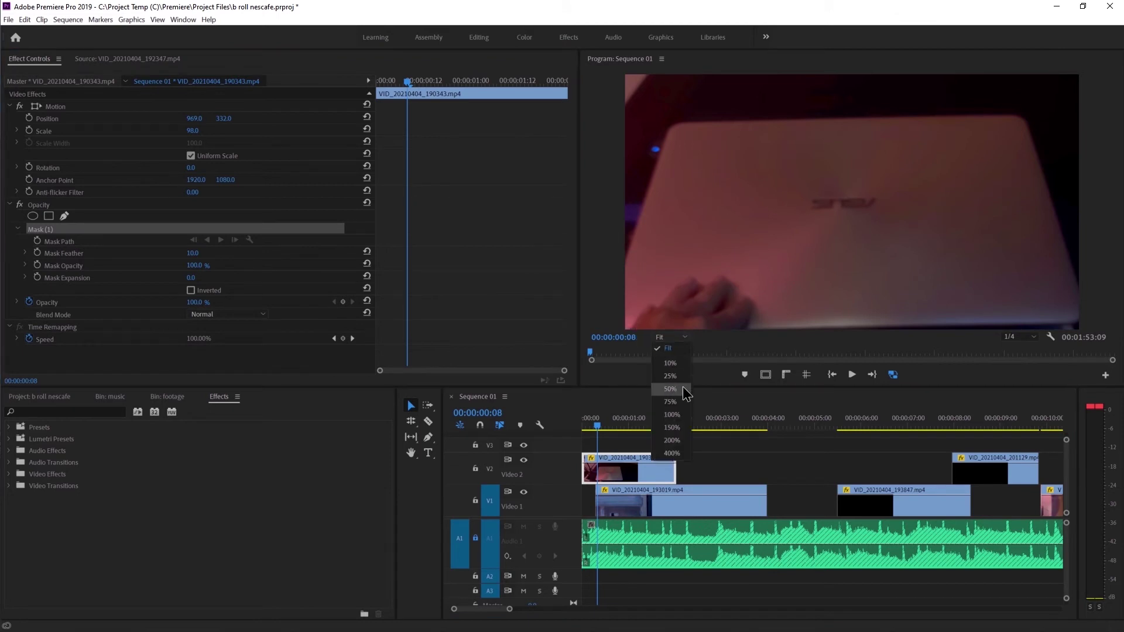
left_click(676, 401)
left_click(677, 339)
left_click(670, 389)
- Draw and close a five-point mask around the frame, curving its bottom edge
left_click(863, 316)
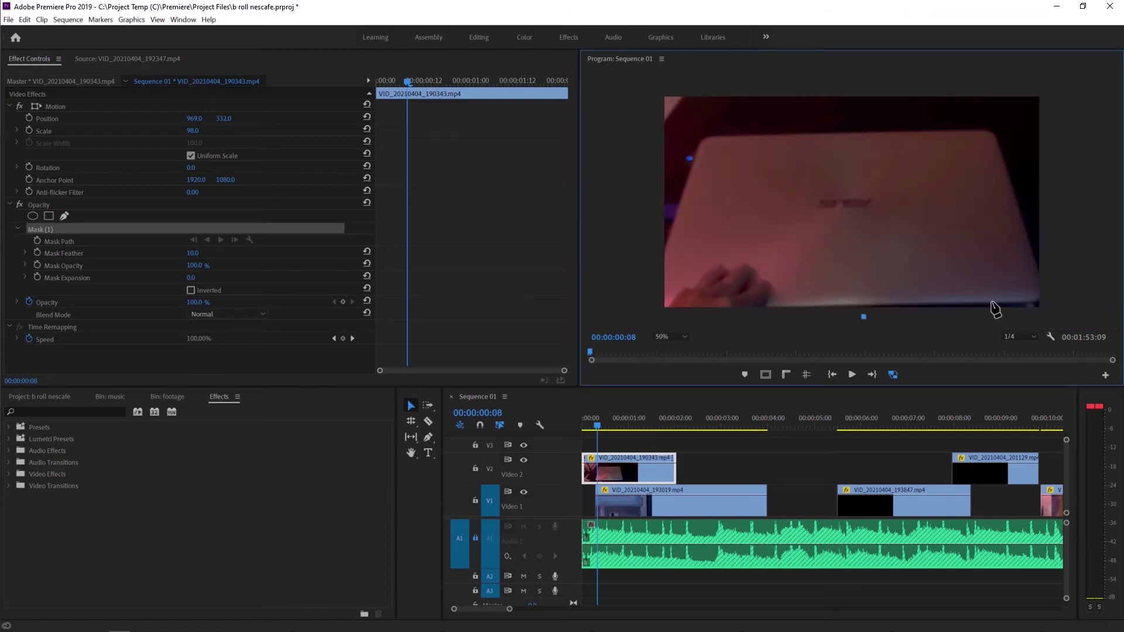
left_click(1051, 246)
left_click(1057, 82)
left_click(661, 86)
left_click(654, 312)
left_click(863, 317)
left_click_drag(861, 314, 861, 320)
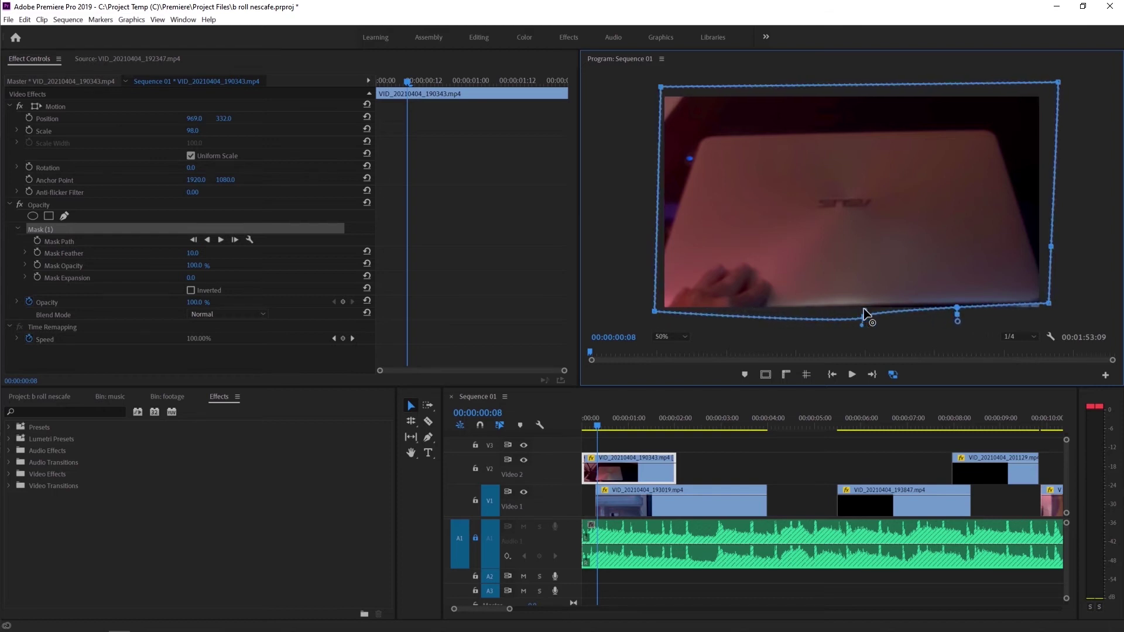
- Align the mask's bottom points to the laptop edge, set Mask Feather 55, and keyframe Mask Path
left_click_drag(599, 427, 613, 431)
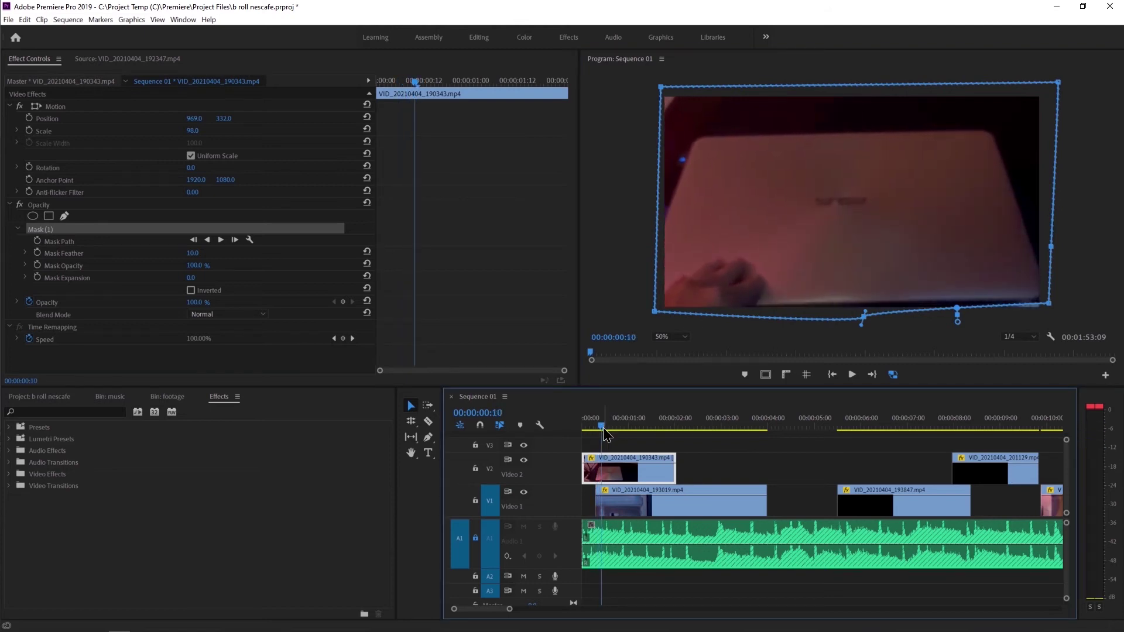
left_click_drag(864, 315, 858, 306)
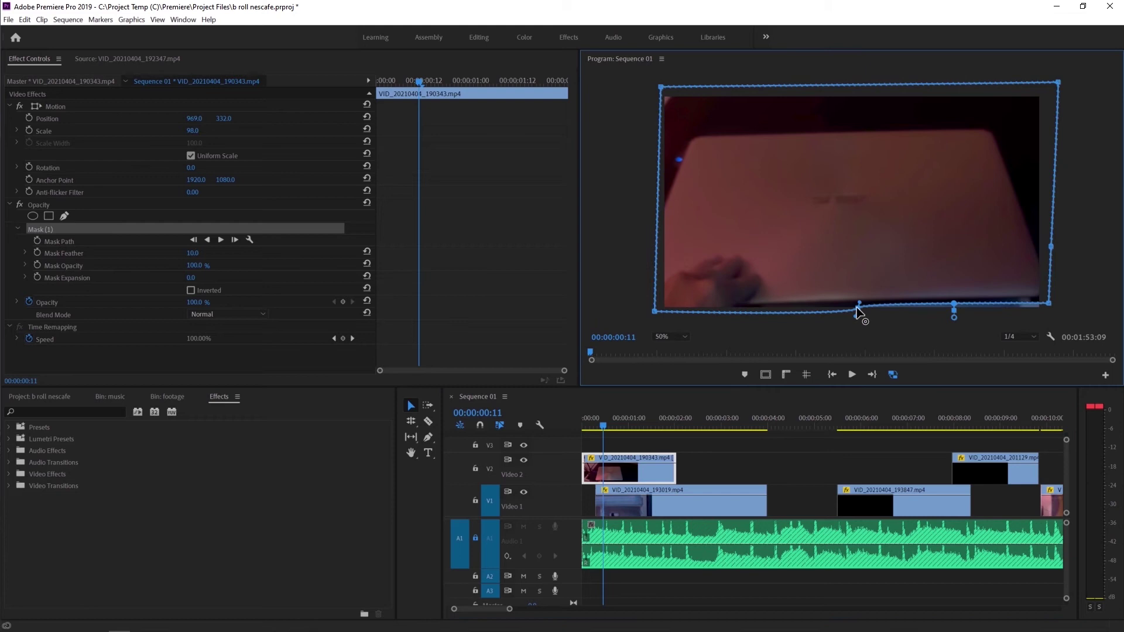
left_click_drag(954, 316, 954, 323)
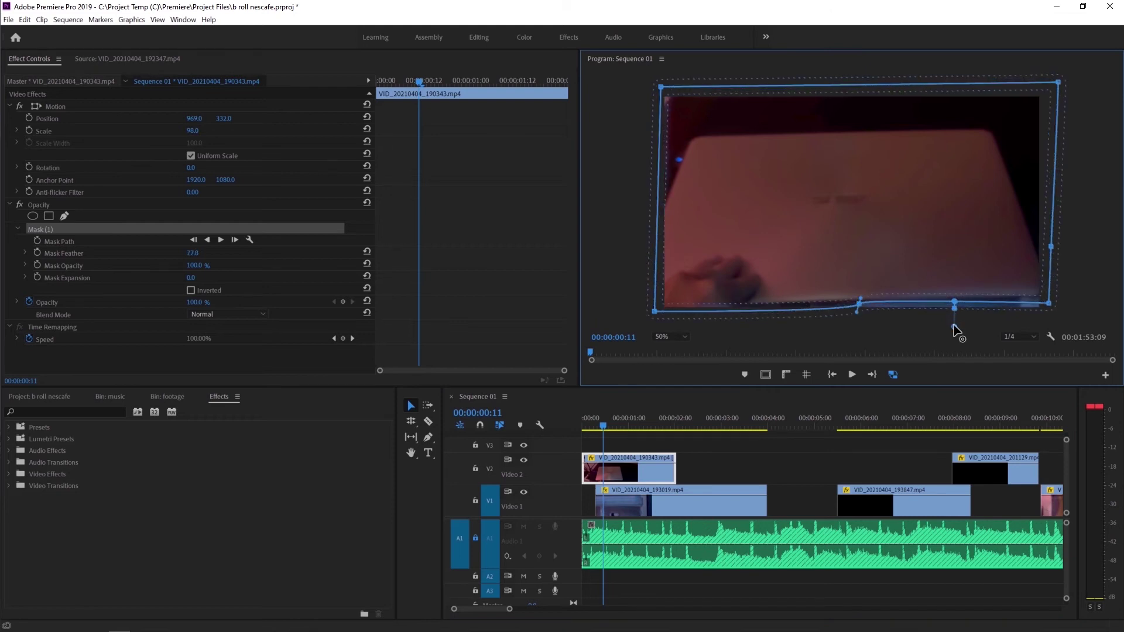
left_click_drag(655, 312, 656, 307)
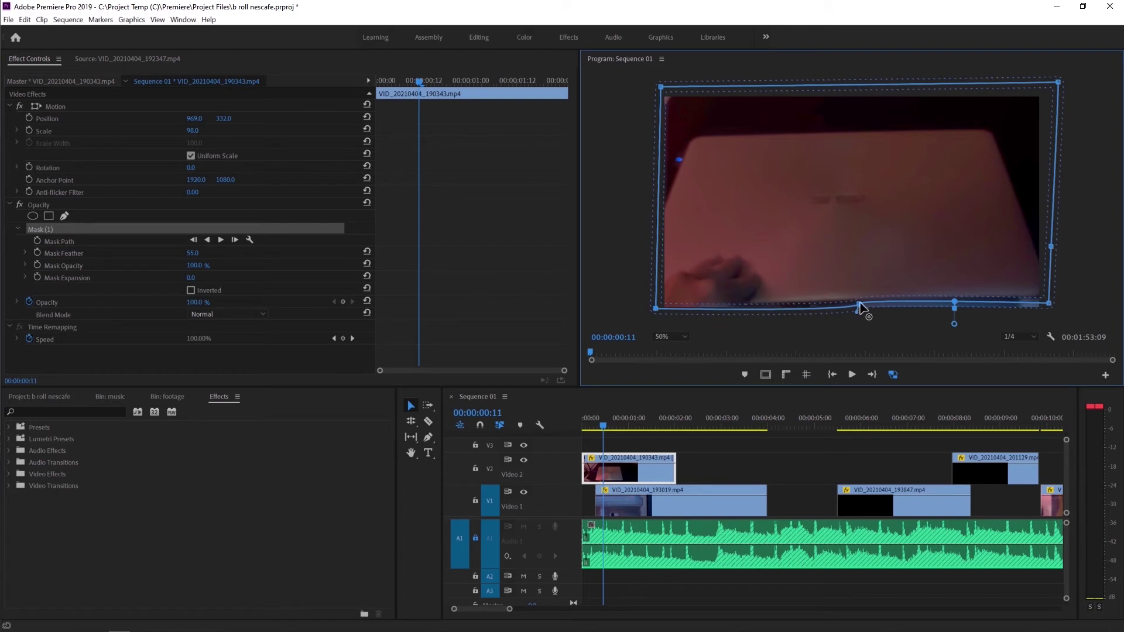
left_click_drag(860, 306, 862, 305)
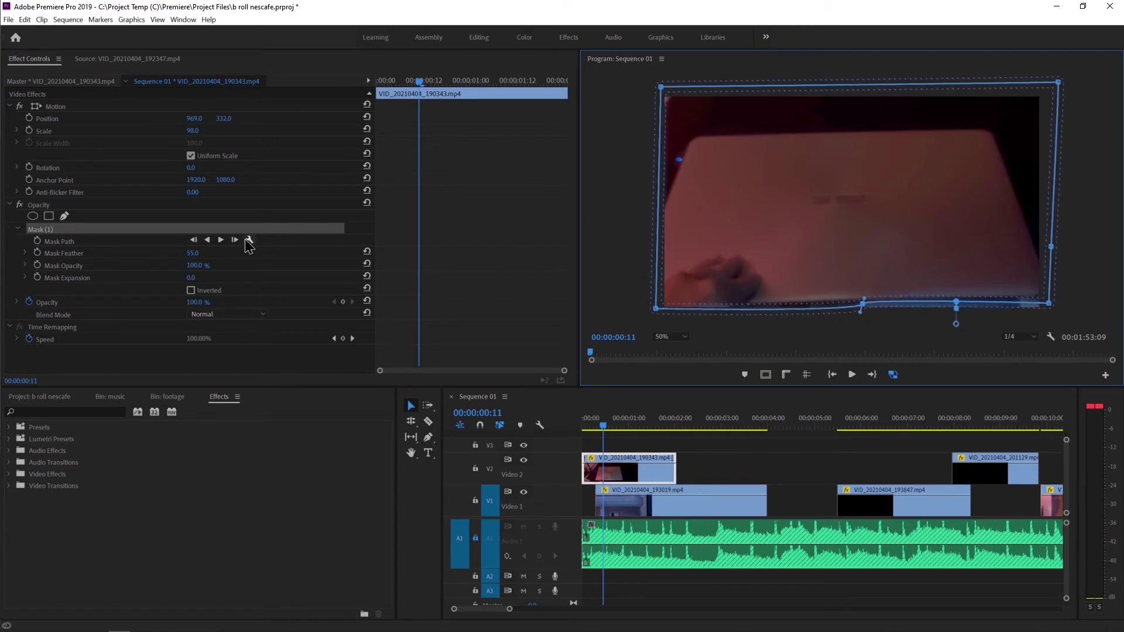
left_click(37, 240)
key("Right")
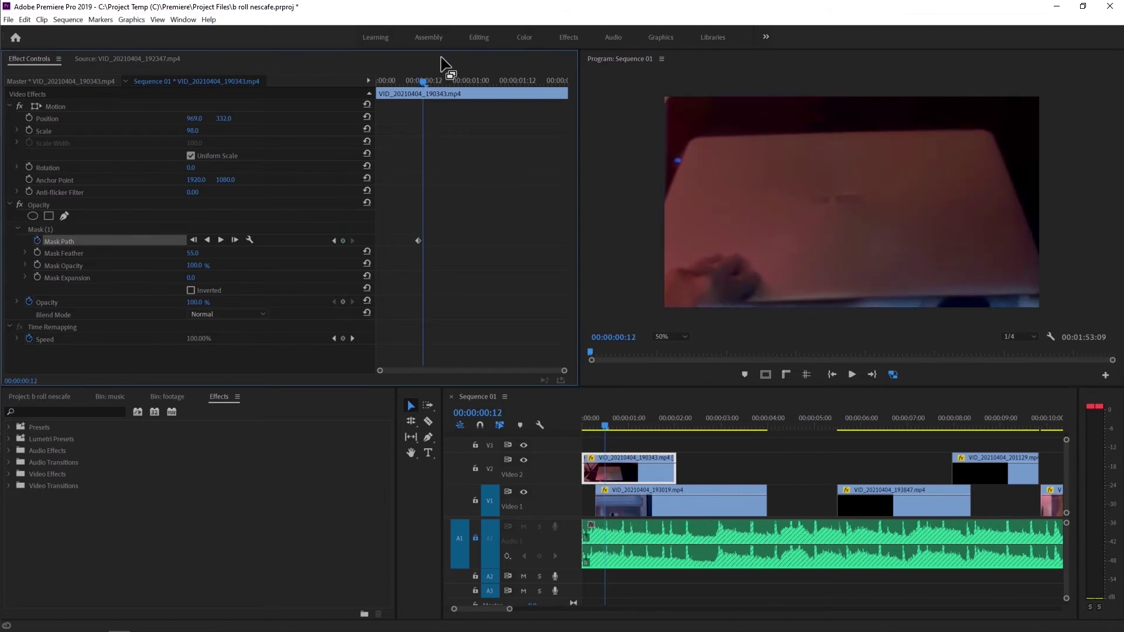
left_click(73, 231)
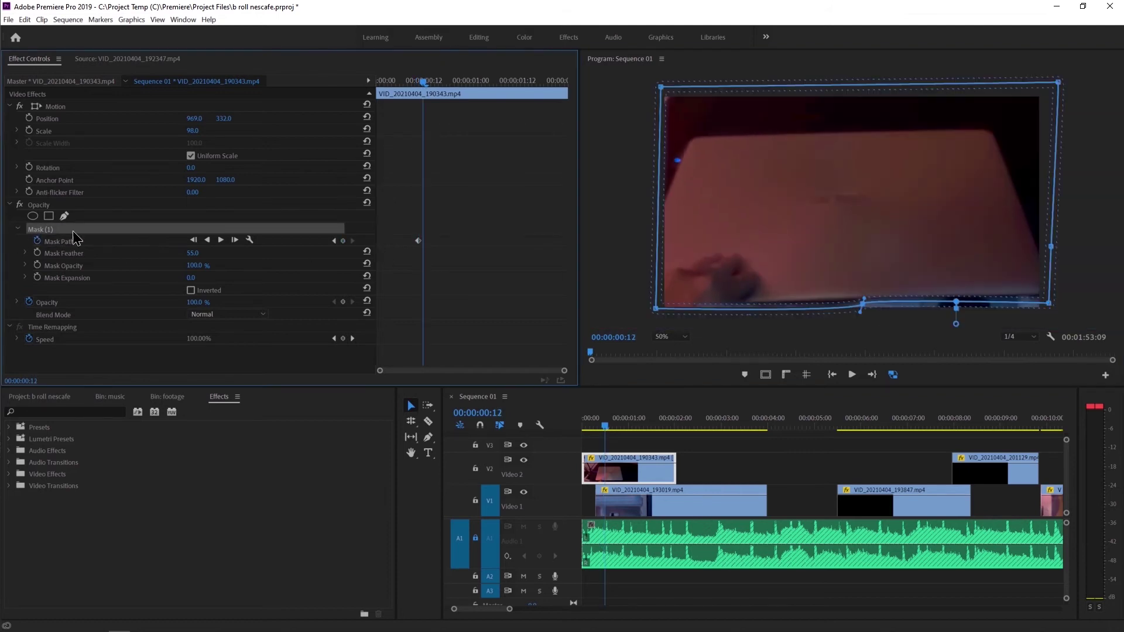
- Raise the mask's bottom edge and corners over the opening frames, then return to 00:00:00:15
left_click_drag(860, 301, 855, 301)
left_click_drag(1050, 304, 1050, 292)
left_click(494, 61)
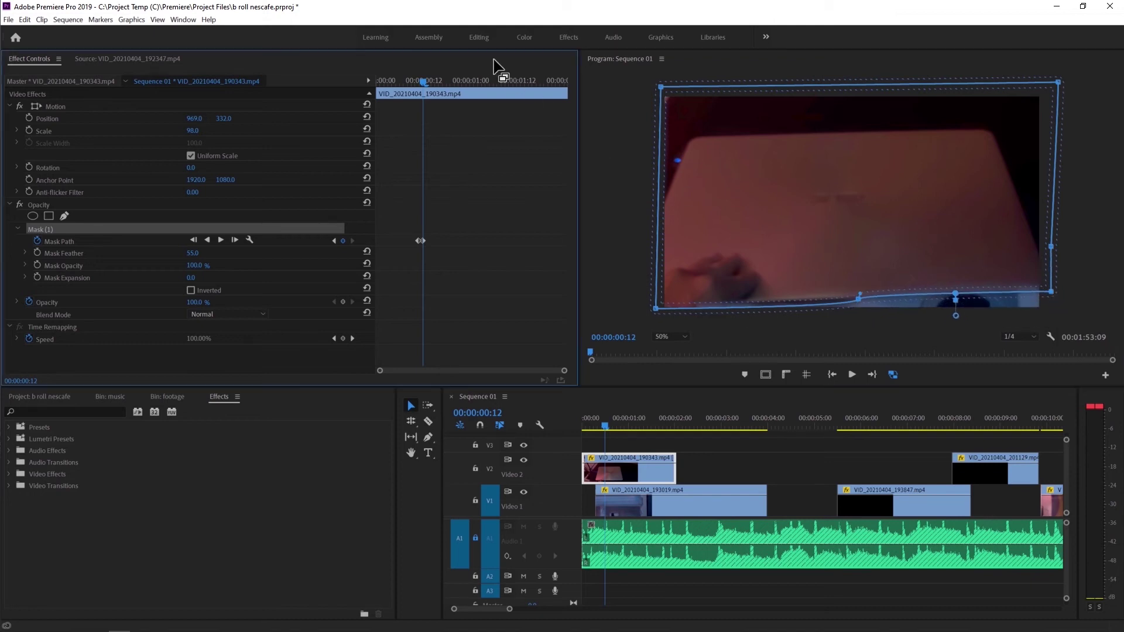
key("Right")
left_click_drag(657, 312, 656, 304)
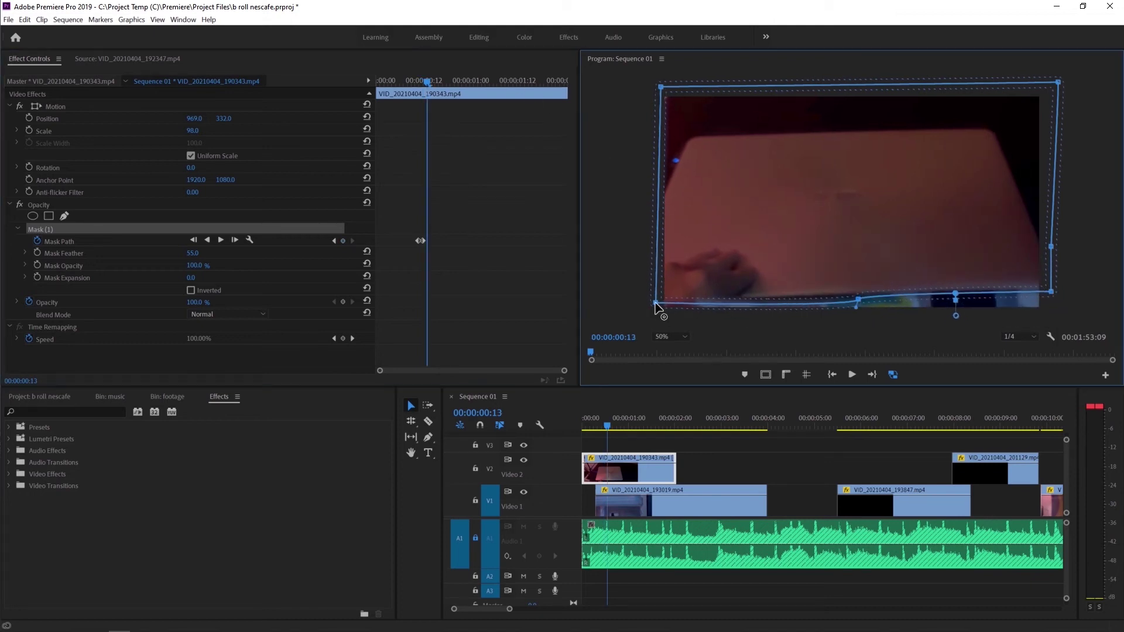
left_click_drag(857, 299, 867, 297)
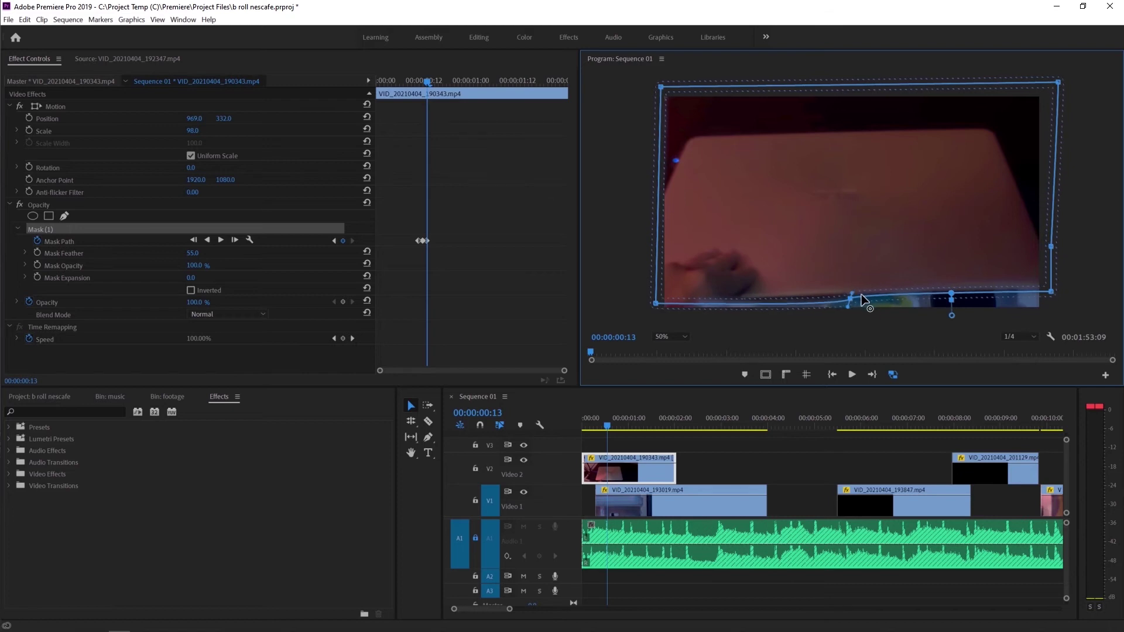
left_click(464, 68)
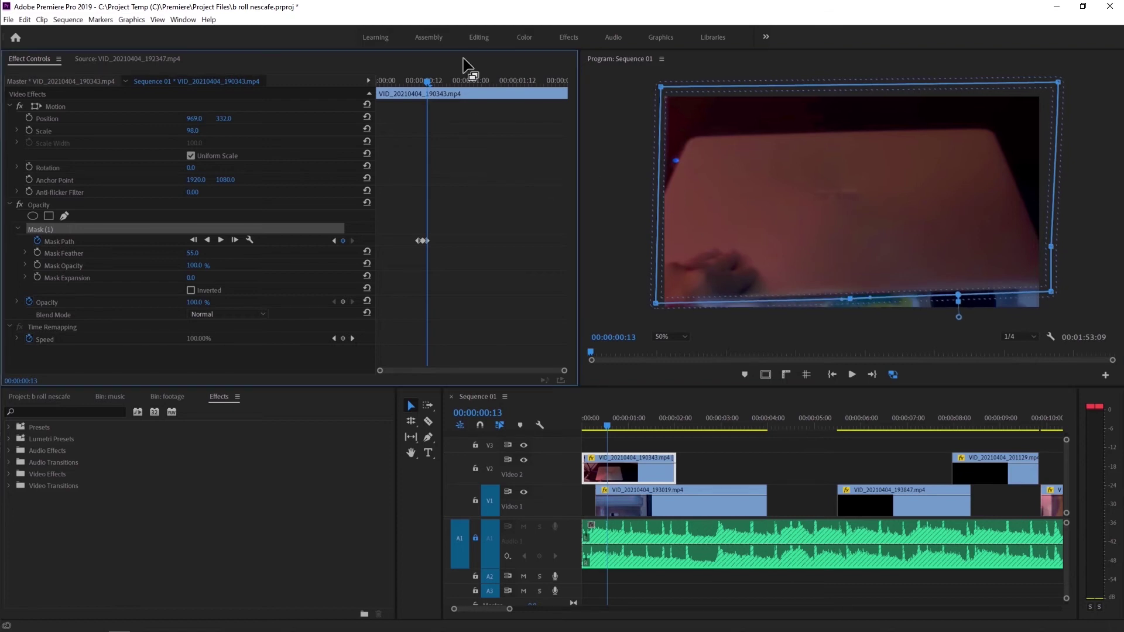
key("Right")
left_click(528, 80)
left_click_drag(525, 72, 434, 80)
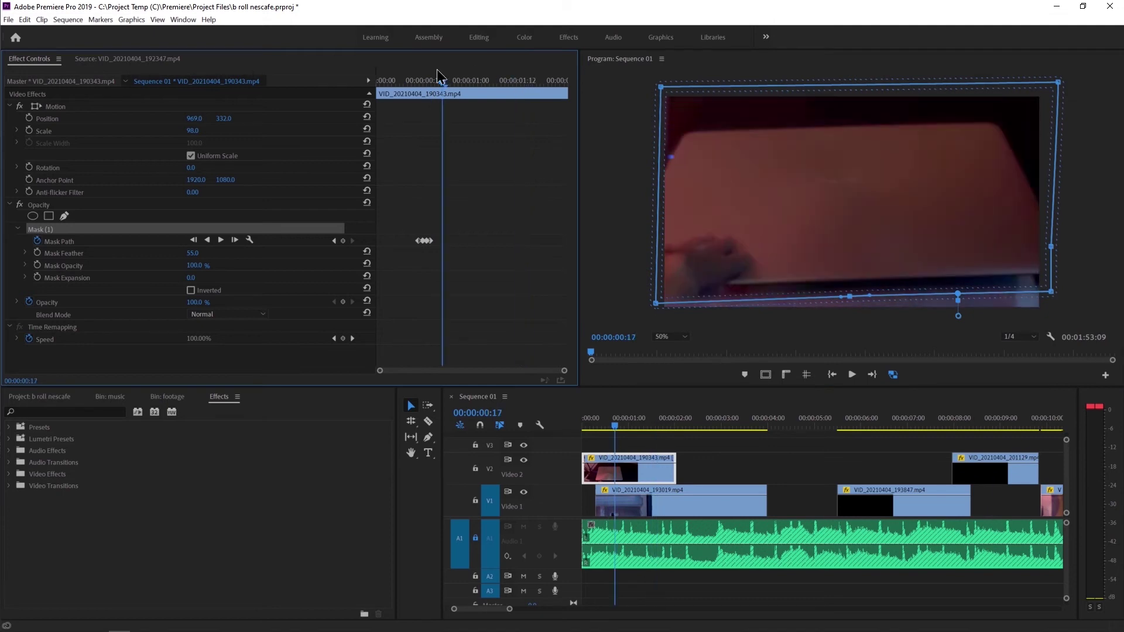
- Lift the mask's bottom corners toward the red box on frames 00:00:00:15 and 00:00:00:16
left_click_drag(850, 296, 850, 290)
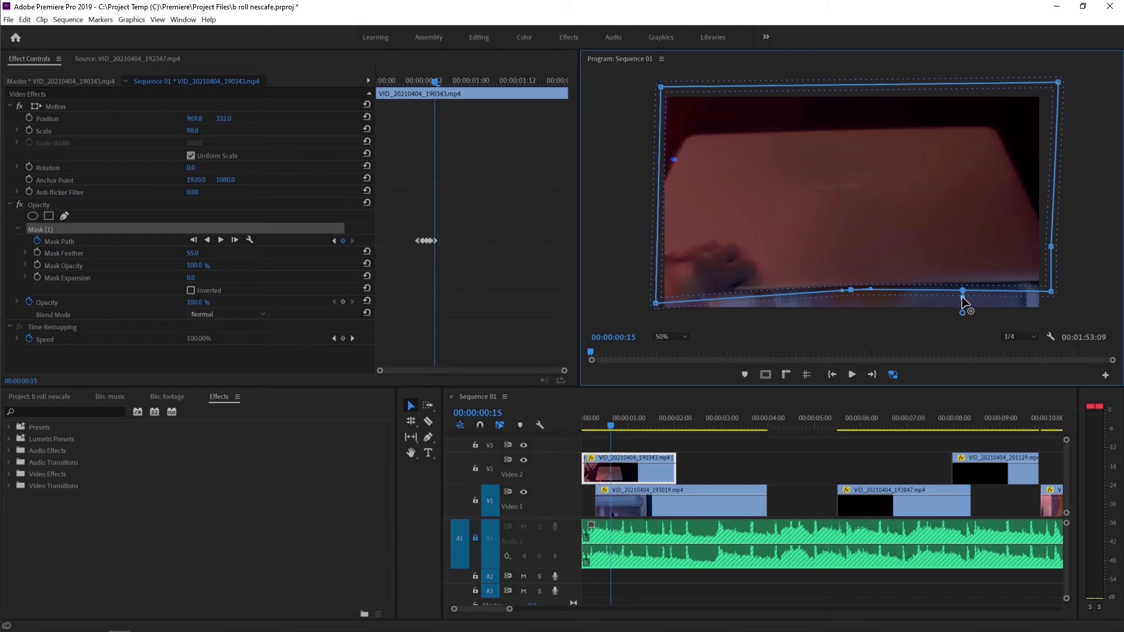
left_click_drag(1051, 294, 1051, 282)
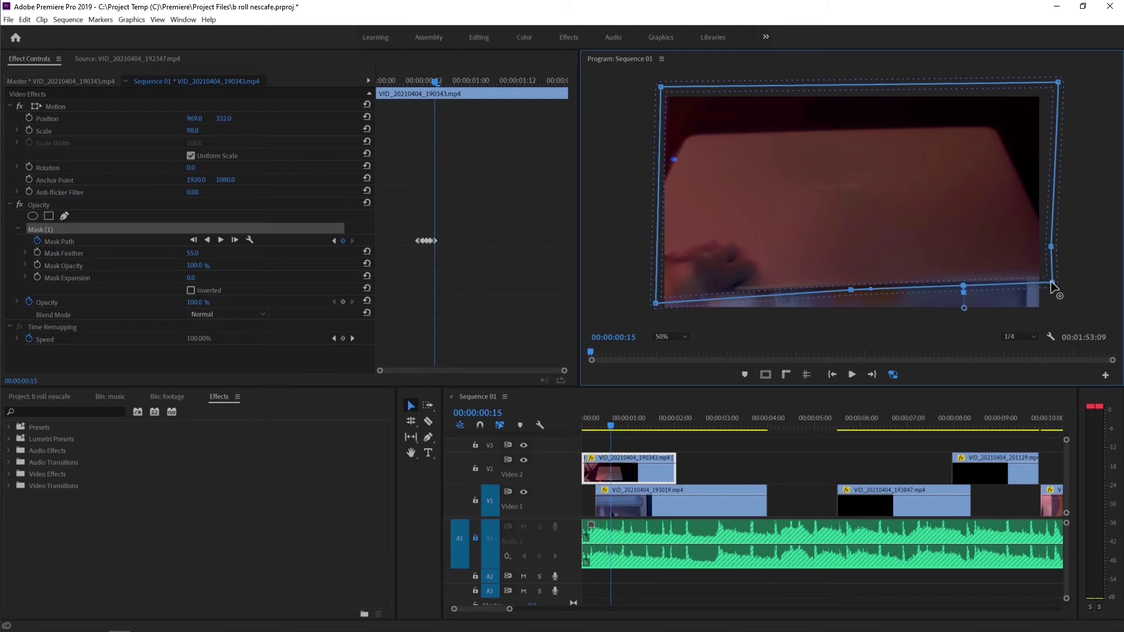
left_click_drag(659, 303, 664, 302)
left_click(470, 67)
key("Right")
key("Right")
left_click_drag(660, 302, 656, 291)
left_click_drag(852, 295, 850, 292)
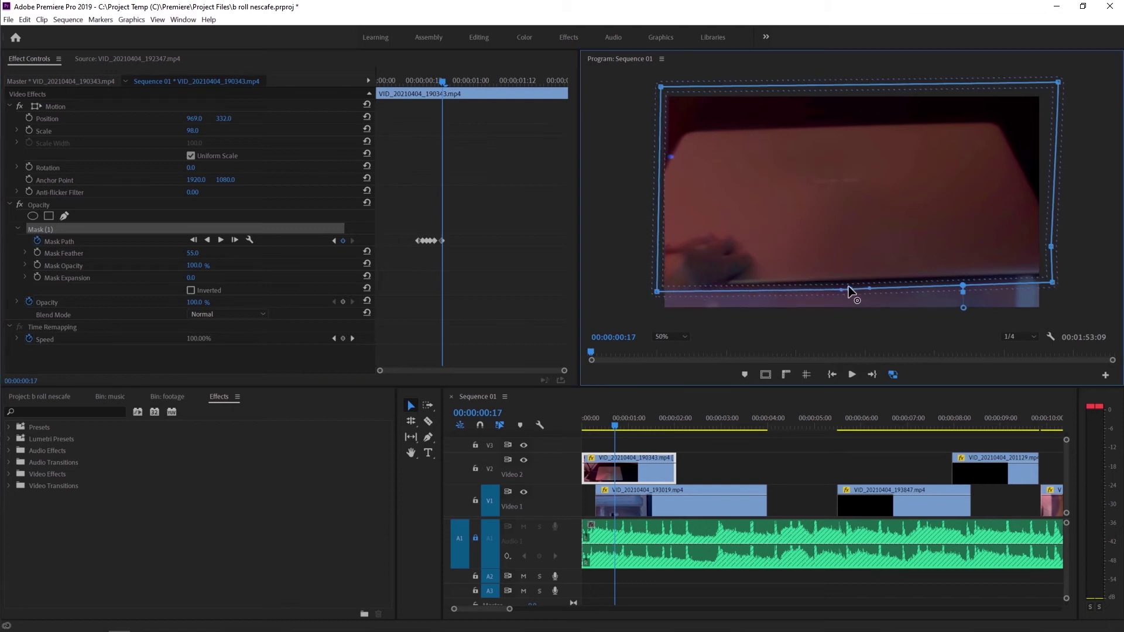
left_click(470, 66)
key("Right")
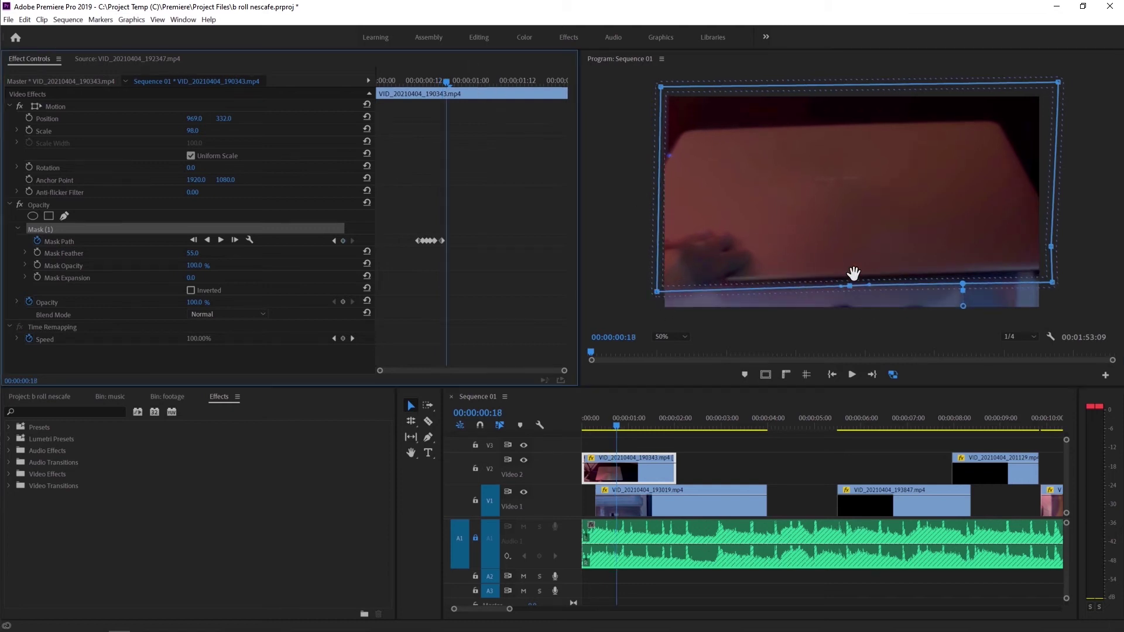
- Keep raising the bottom-left, middle and bottom-right points over the next frames, tilting the edge
left_click_drag(849, 287, 852, 285)
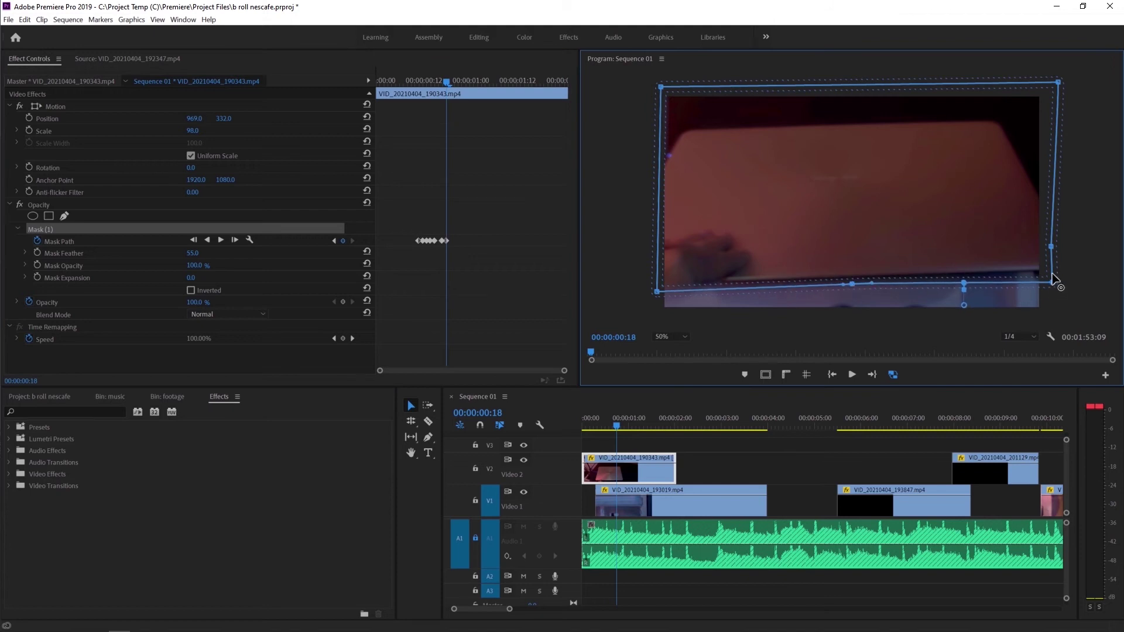
left_click_drag(1053, 282, 1054, 273)
left_click(471, 64)
key("Right")
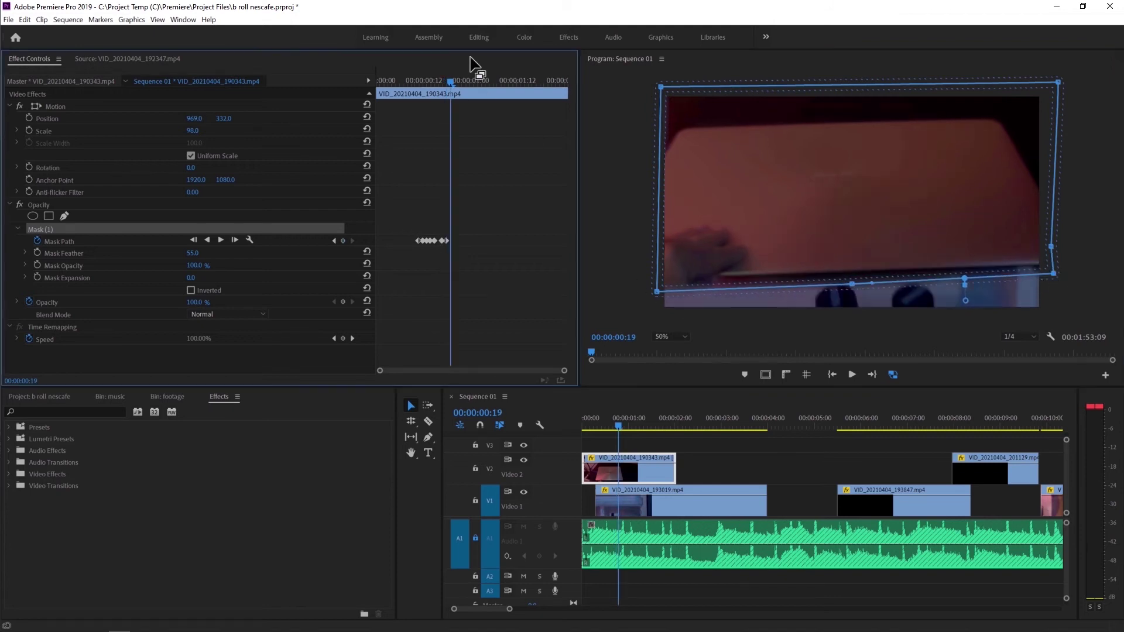
left_click_drag(656, 291, 657, 282)
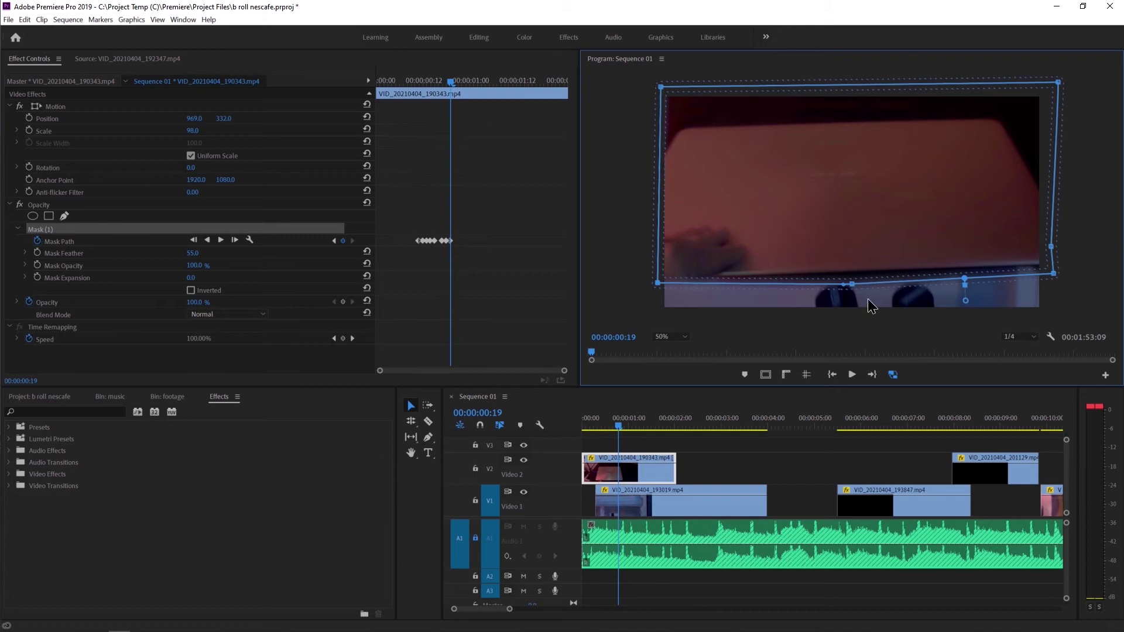
left_click(453, 64)
key("Right")
left_click_drag(854, 283, 854, 277)
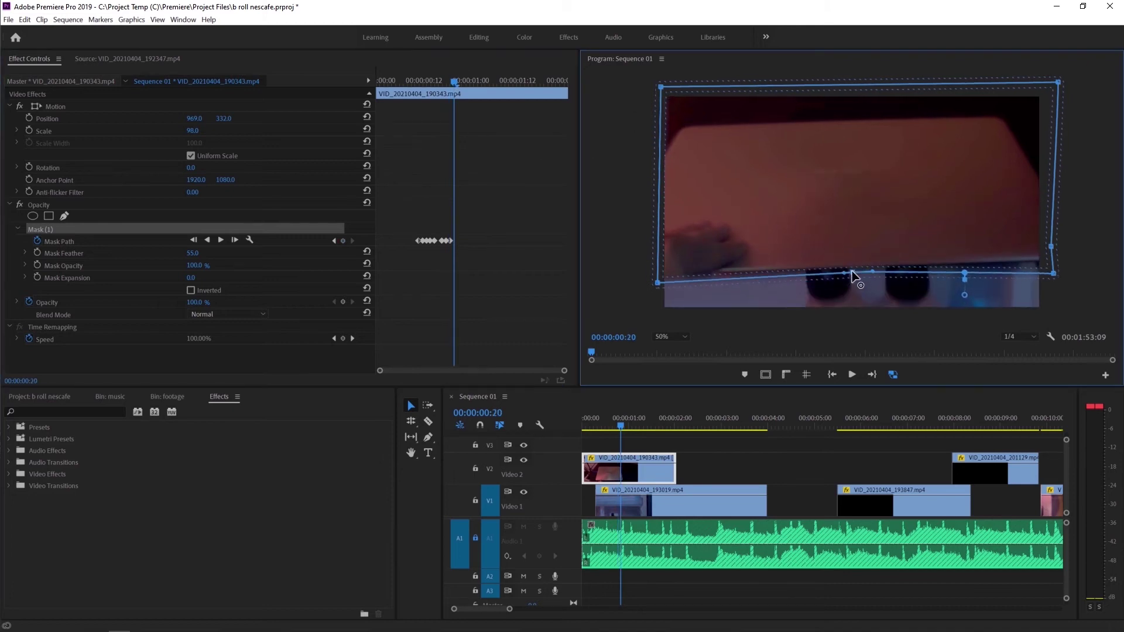
left_click_drag(1049, 275, 1052, 261)
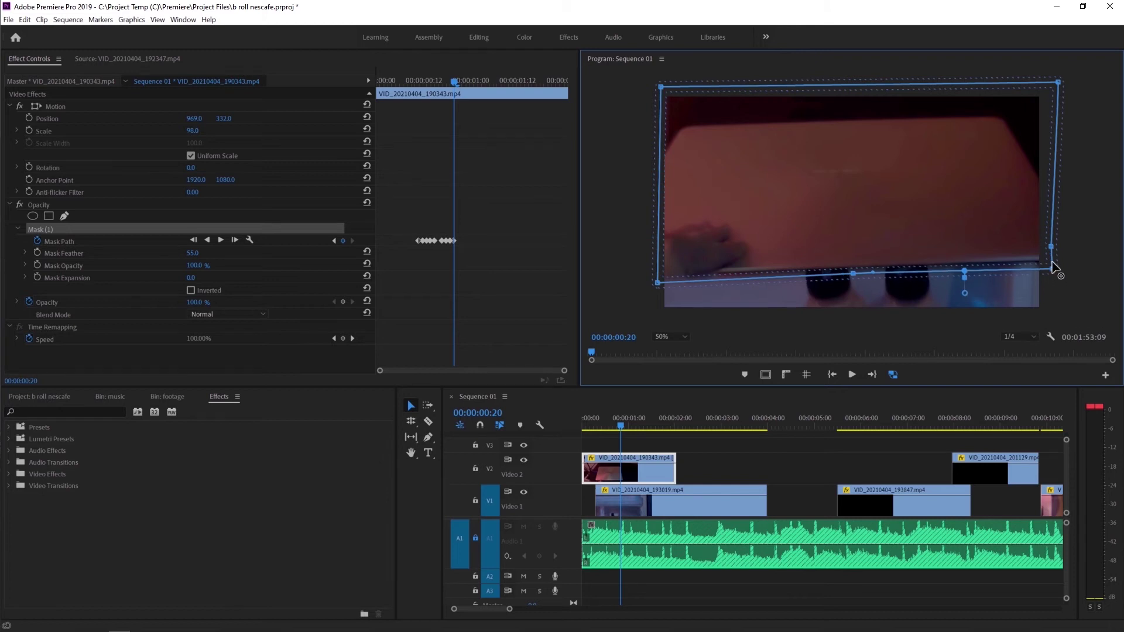
left_click_drag(658, 282, 655, 268)
left_click(482, 69)
key("Right")
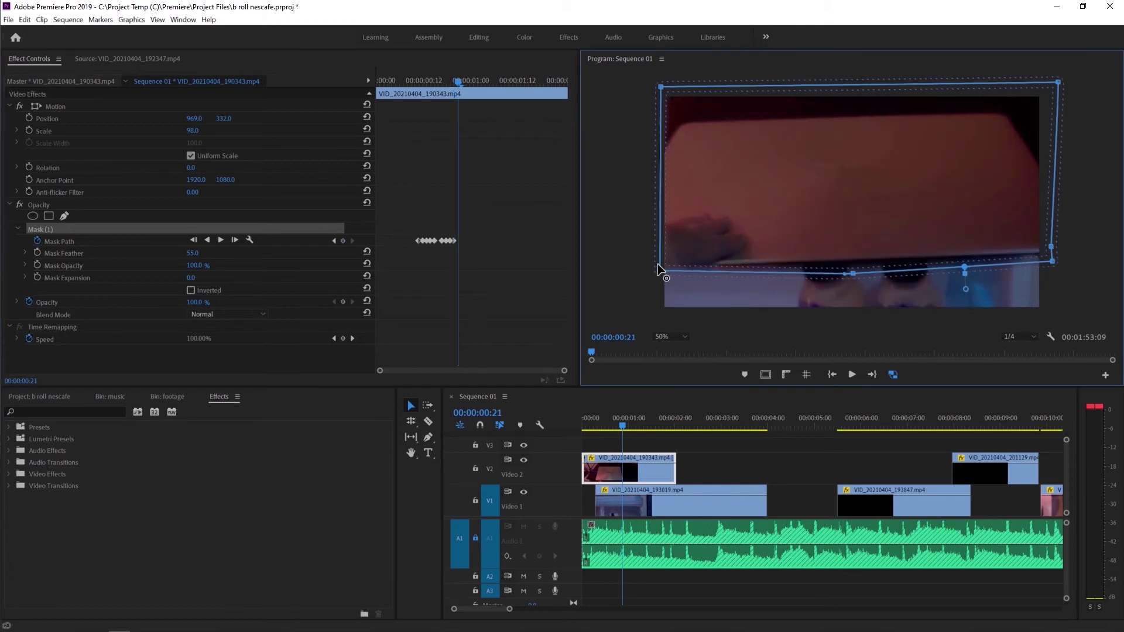
- Straighten the sagging bottom edge and add a point on the mask's right edge
left_click_drag(852, 273, 853, 266)
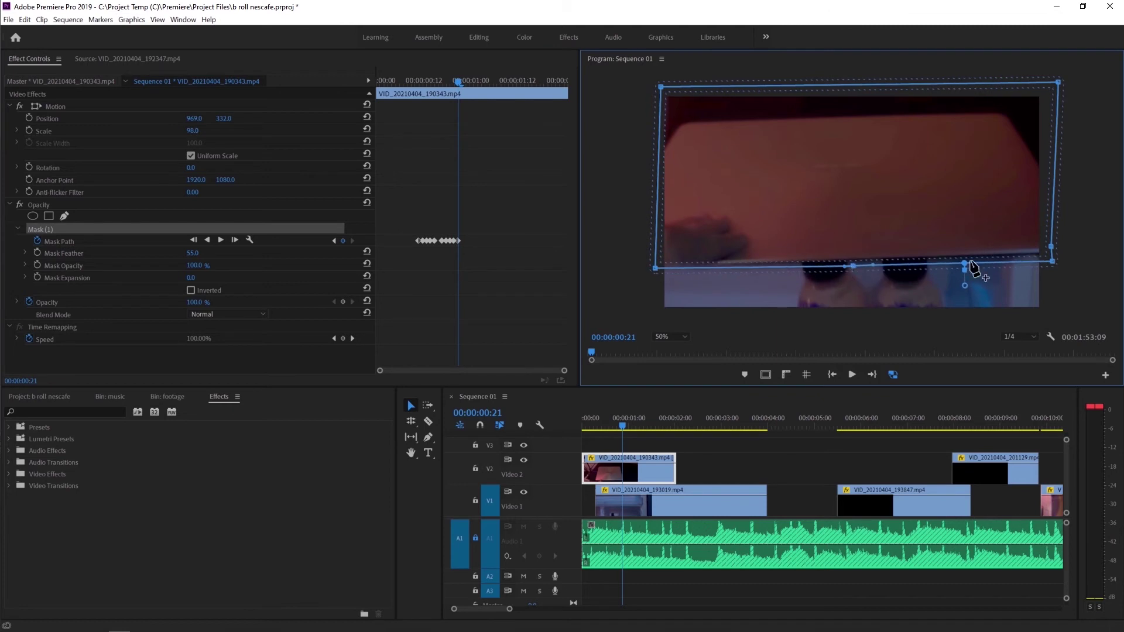
left_click(1057, 203)
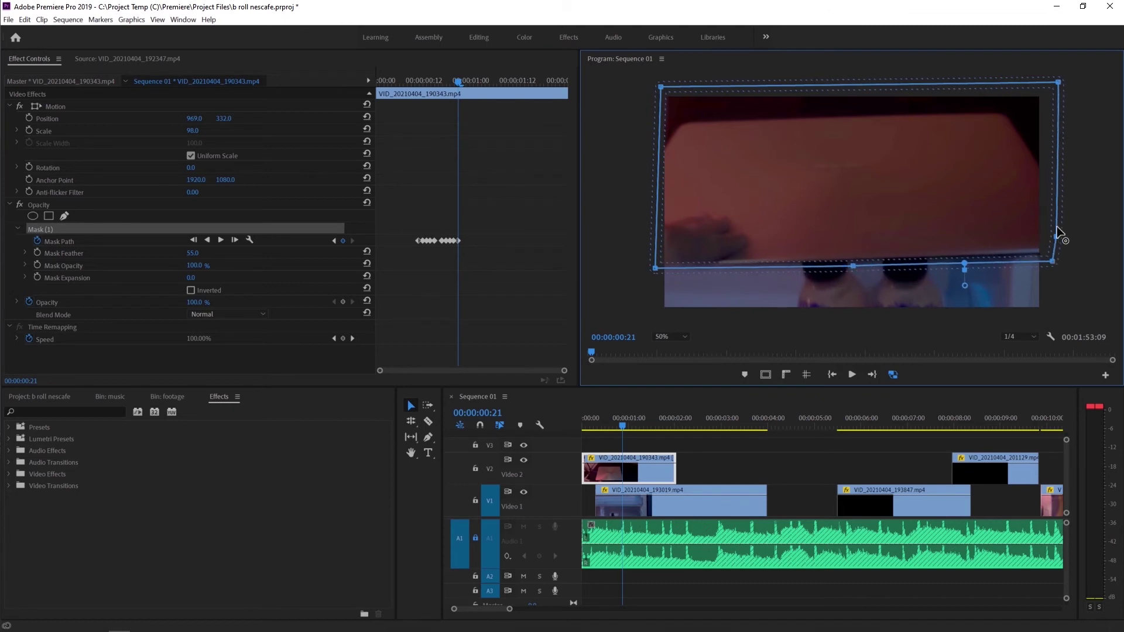
left_click_drag(1051, 256, 1054, 256)
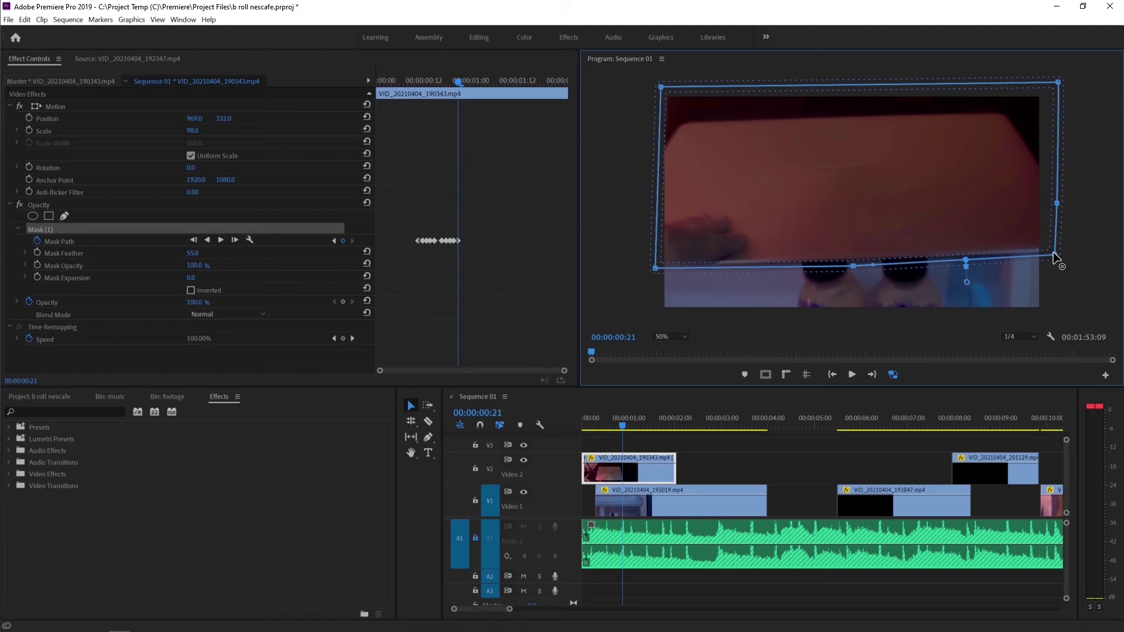
left_click(489, 61)
key("Right")
left_click_drag(848, 270, 852, 261)
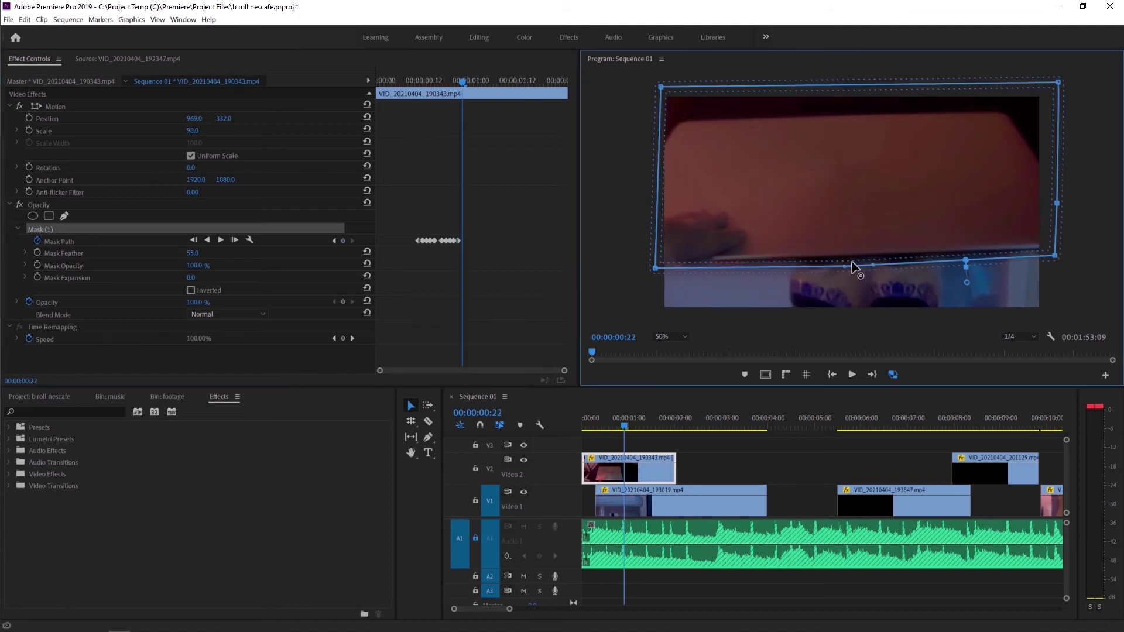
- Return to frame 00:00:00:22 and raise the mask's bottom points through the following frame
left_click(494, 79)
left_click(462, 80)
left_click_drag(651, 269, 656, 259)
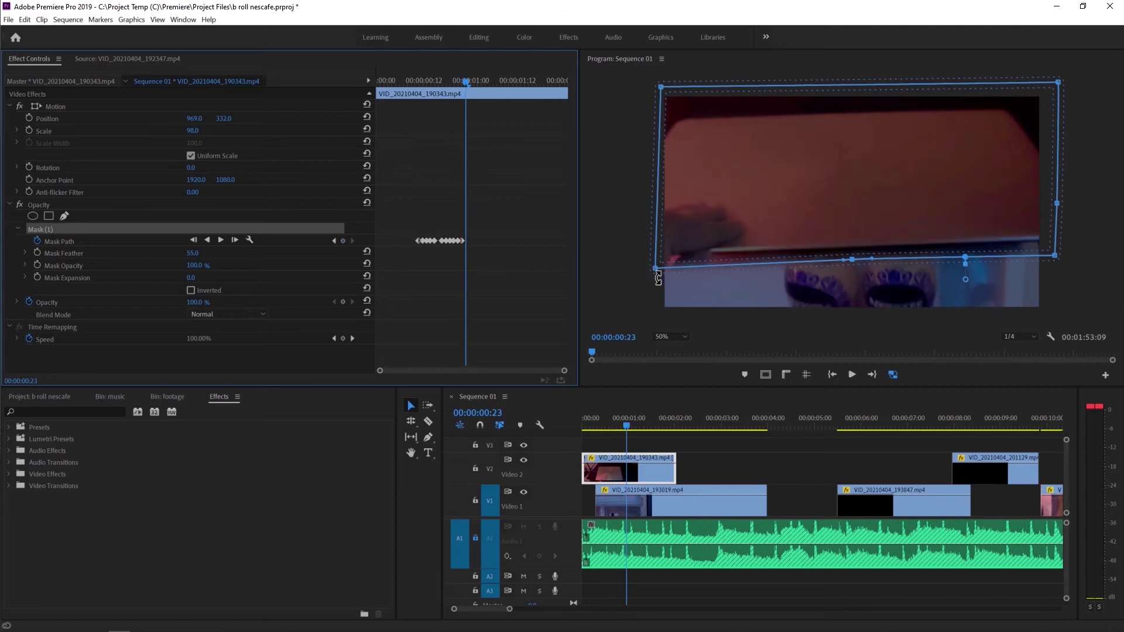
key("Right")
left_click_drag(852, 260, 854, 252)
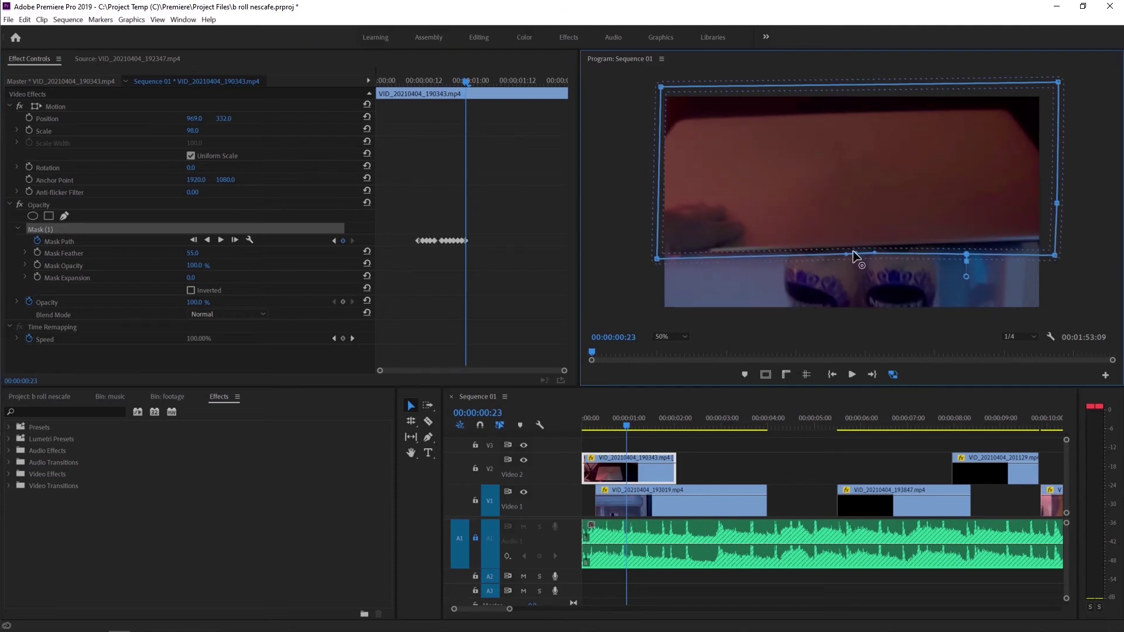
left_click_drag(1051, 255, 1051, 241)
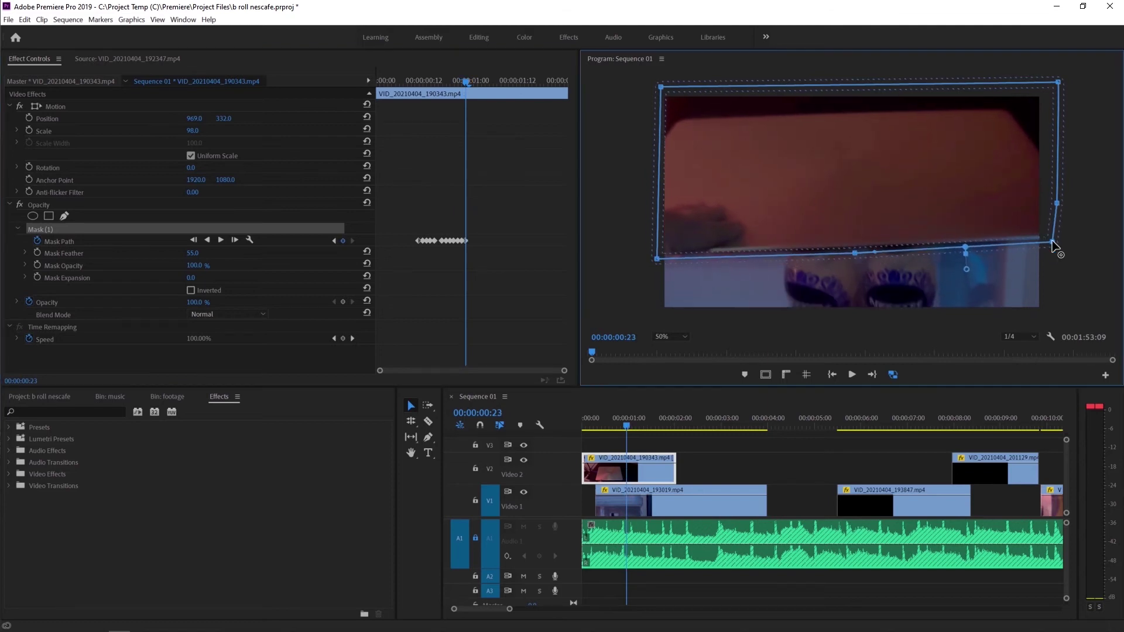
left_click(451, 63)
key("Right")
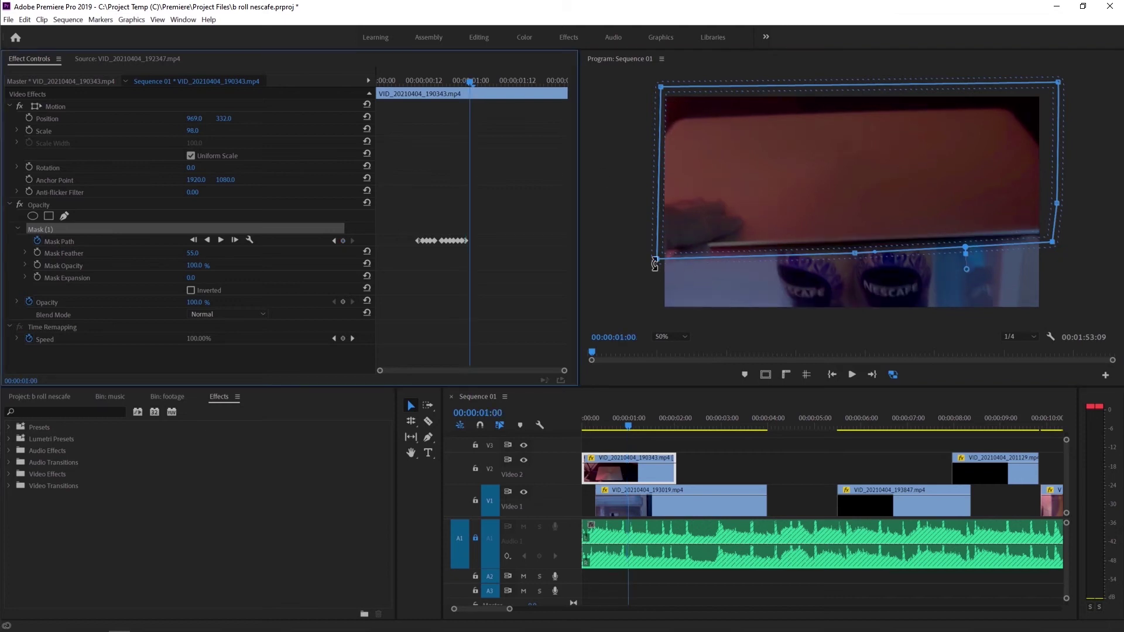
- Raise the mask's bottom corners and middle point on frames 01:00 and 01:01
left_click_drag(655, 261, 655, 251)
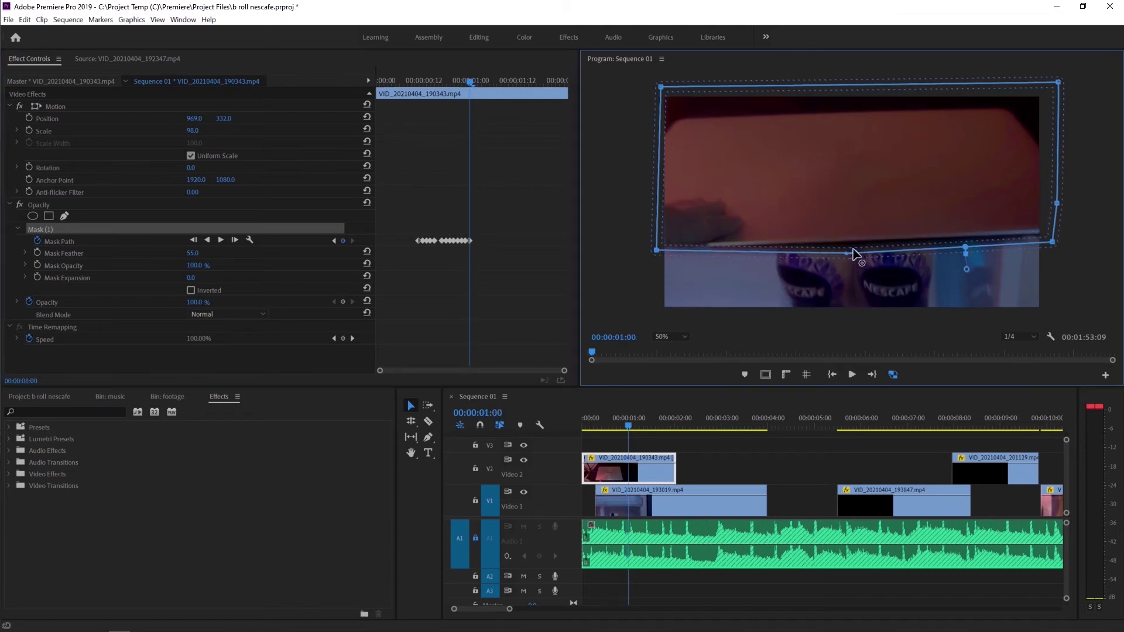
left_click_drag(853, 250, 854, 247)
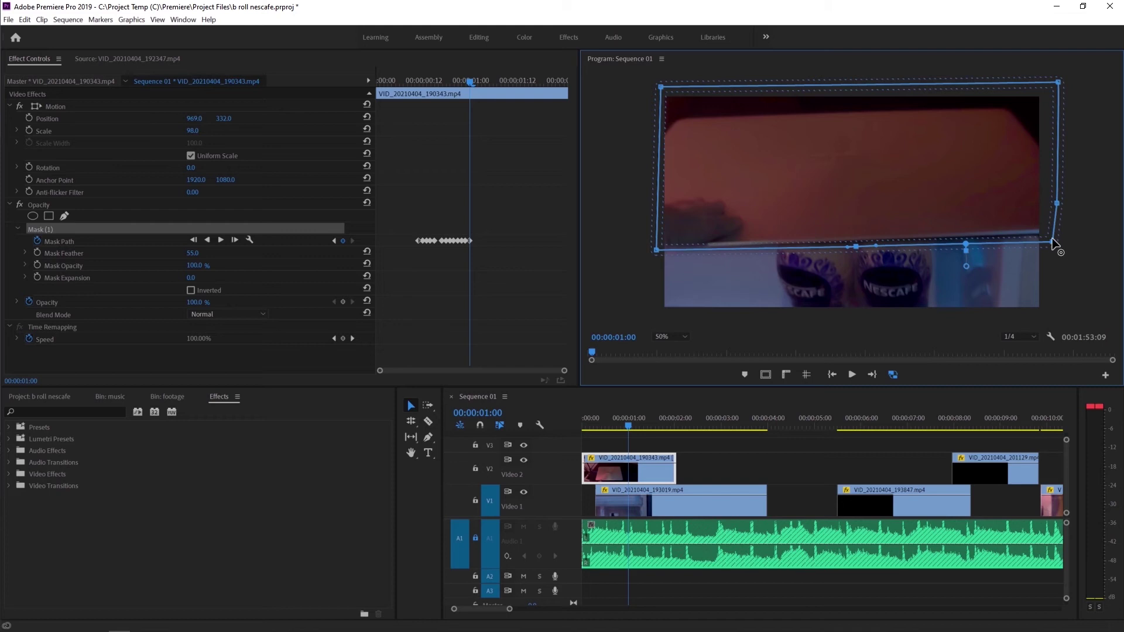
left_click_drag(1054, 245, 1053, 242)
left_click(410, 62)
key("Right")
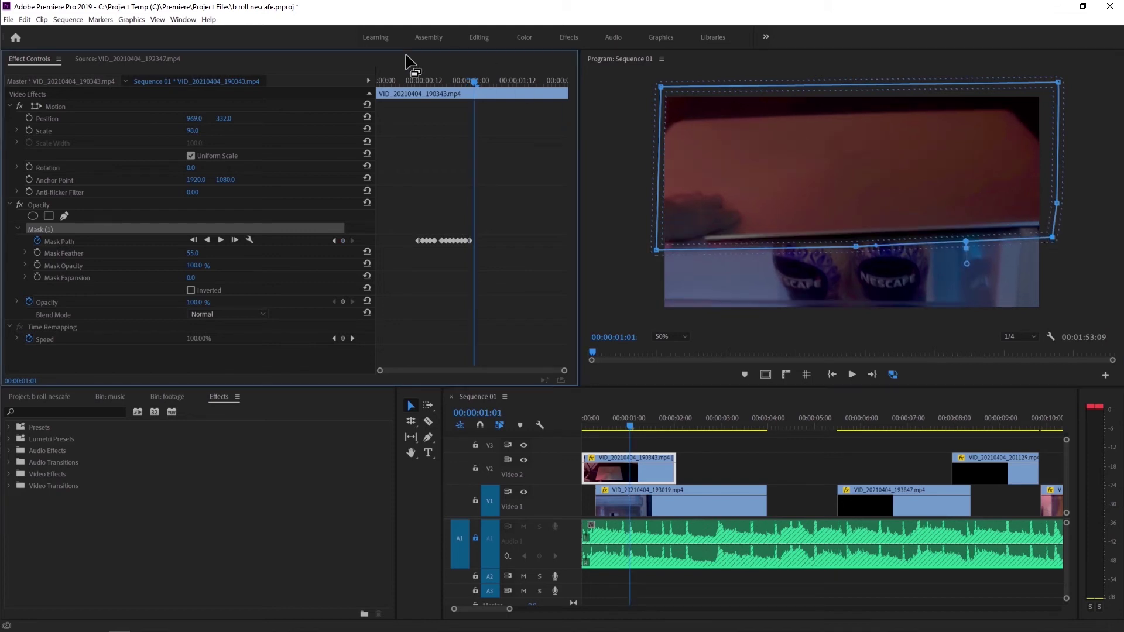
left_click_drag(854, 244, 856, 239)
left_click_drag(1053, 239, 1053, 228)
left_click_drag(654, 246, 657, 248)
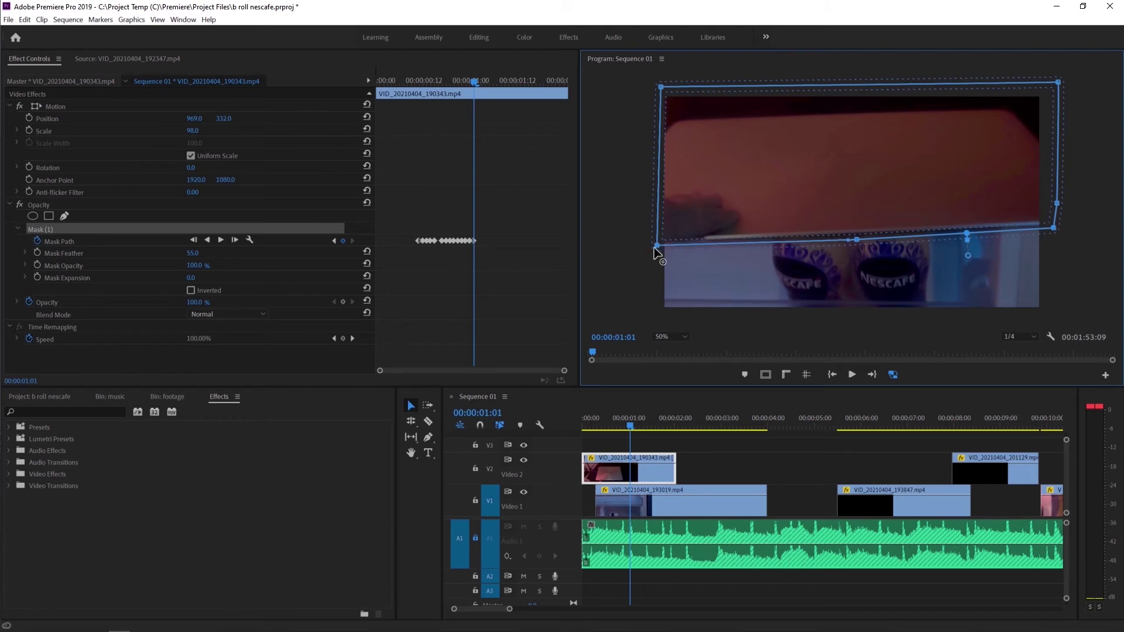
left_click(454, 59)
key("Right")
- Add a bottom-edge point, pull the right-edge point up and out, then raise the edge at 01:03
left_click_drag(657, 247, 656, 240)
left_click(855, 237)
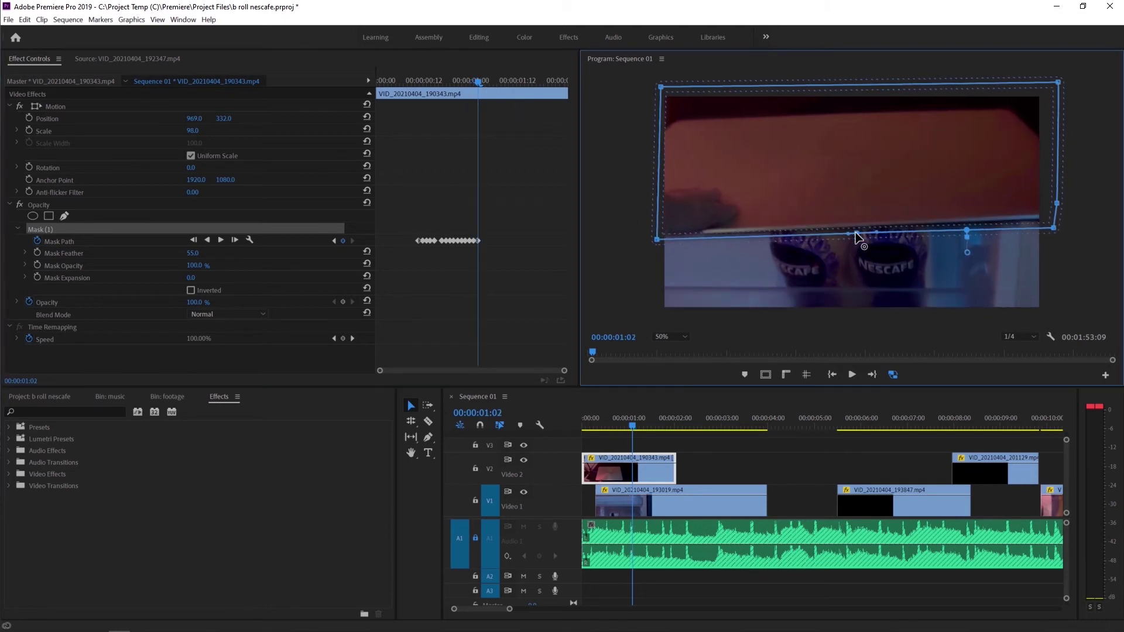
left_click_drag(1053, 228, 1062, 111)
left_click(520, 68)
key("Right")
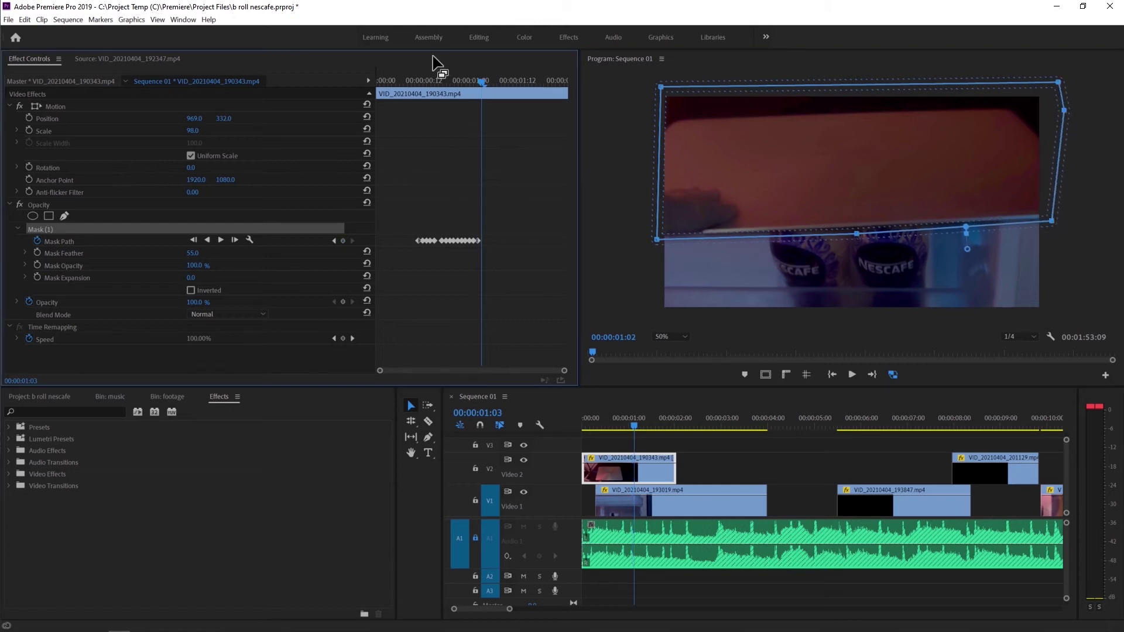
left_click(659, 233)
left_click_drag(656, 239, 658, 232)
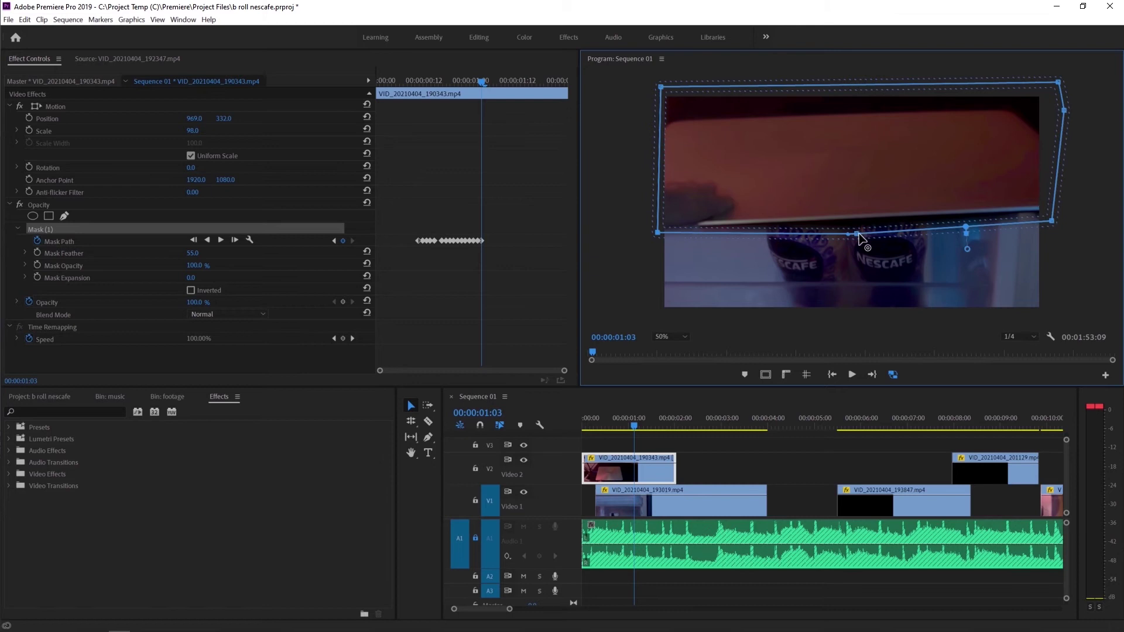
left_click_drag(856, 234, 852, 225)
left_click_drag(1043, 221, 1042, 212)
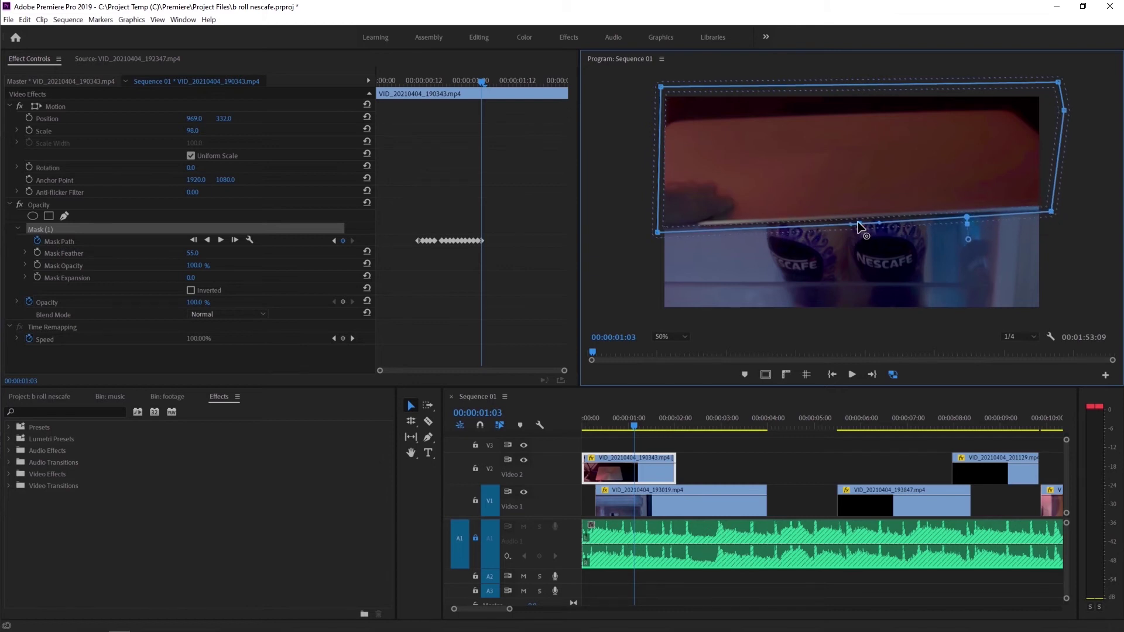
left_click(451, 65)
key("Right")
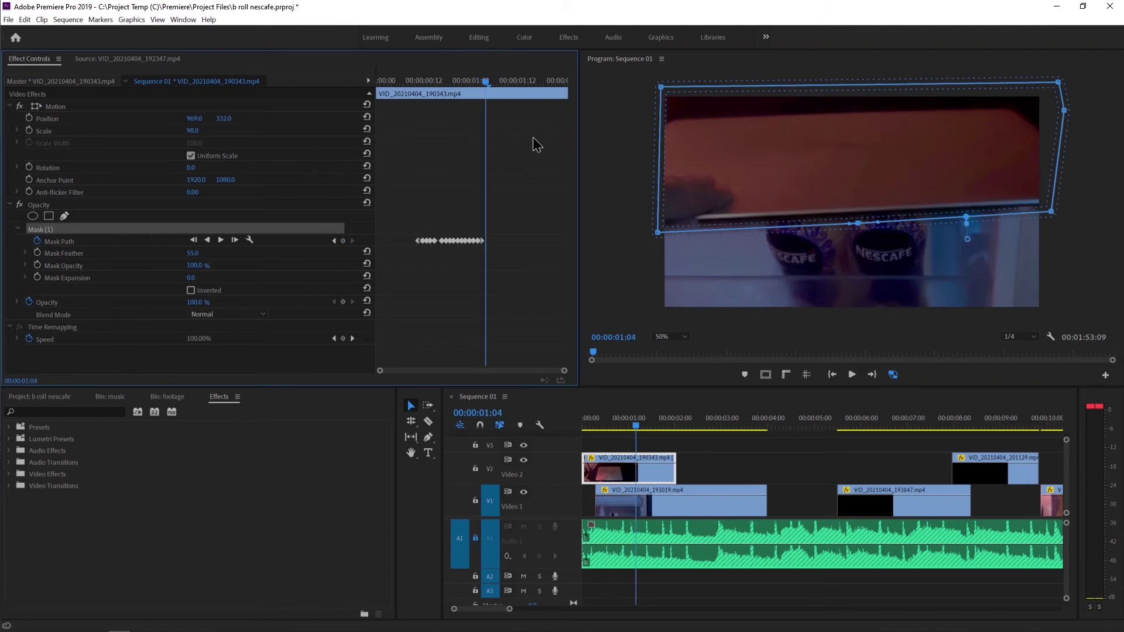
- Lift the mask's bottom edge to the box edge on frames 01:04 and 01:05
left_click_drag(656, 232, 656, 223)
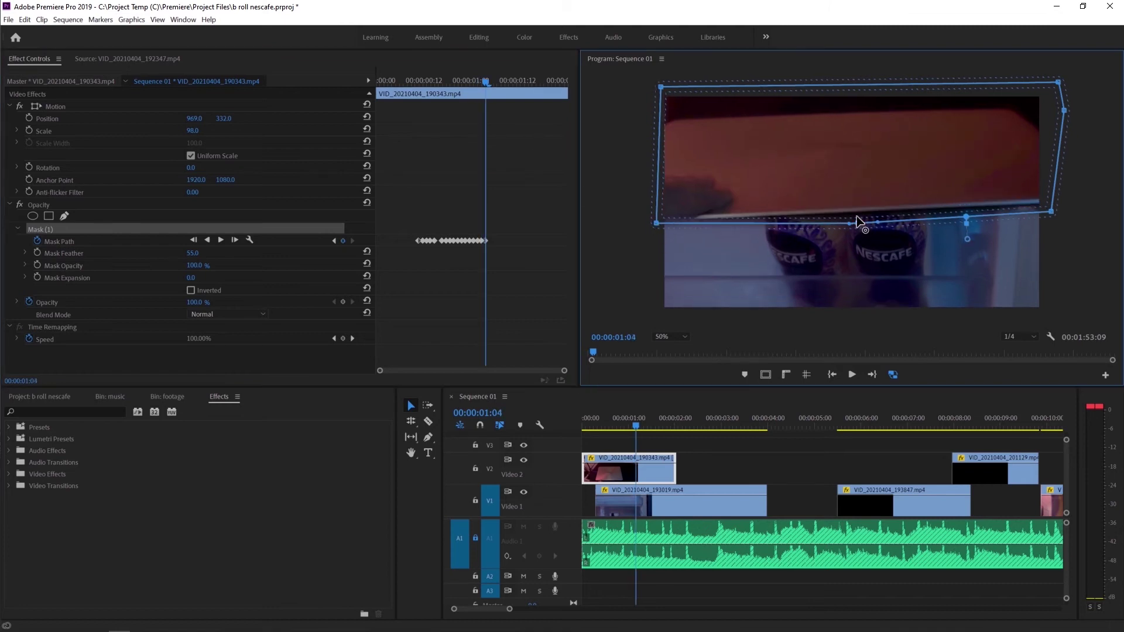
left_click_drag(856, 222, 858, 220)
left_click_drag(1052, 208, 1055, 204)
left_click(451, 65)
key("Right")
left_click_drag(656, 225, 657, 216)
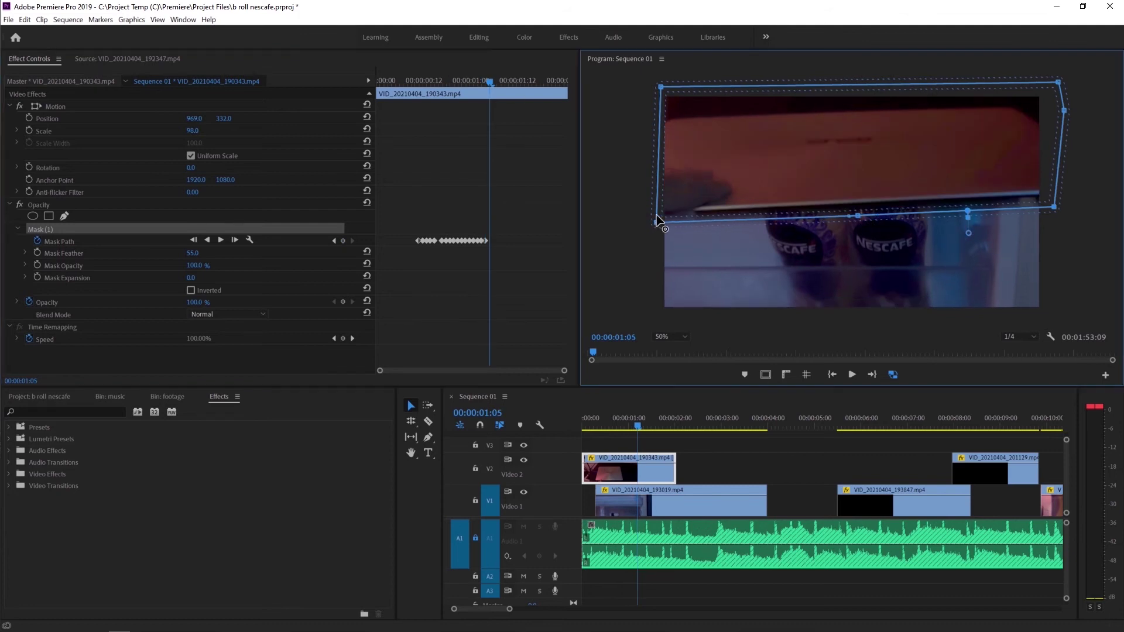
left_click_drag(858, 220, 858, 212)
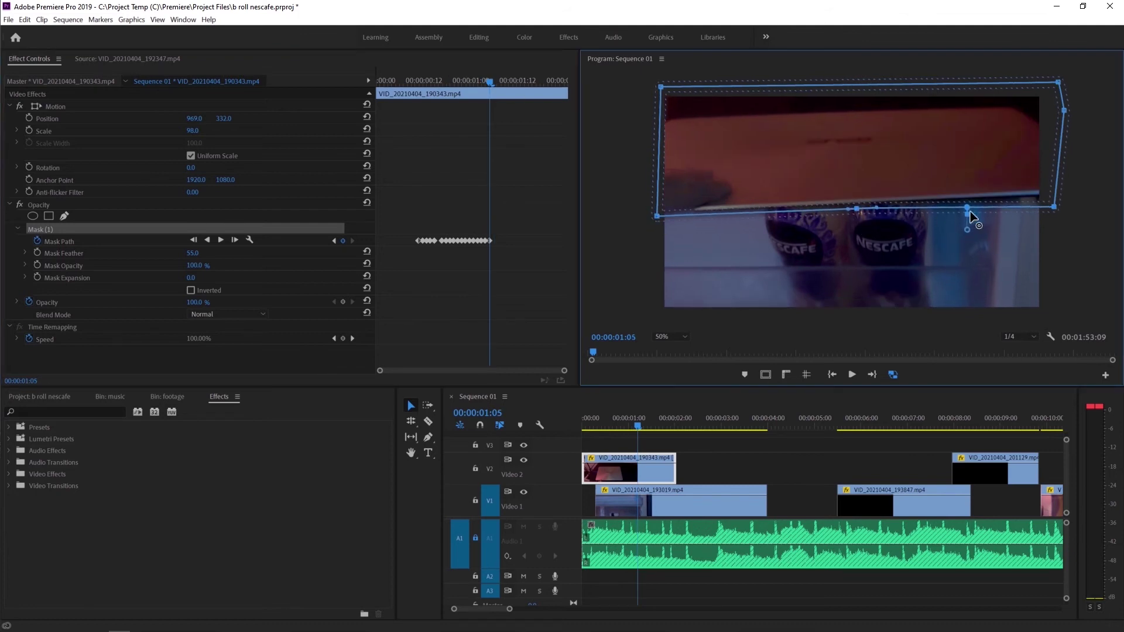
left_click_drag(1053, 207, 1053, 200)
left_click(454, 61)
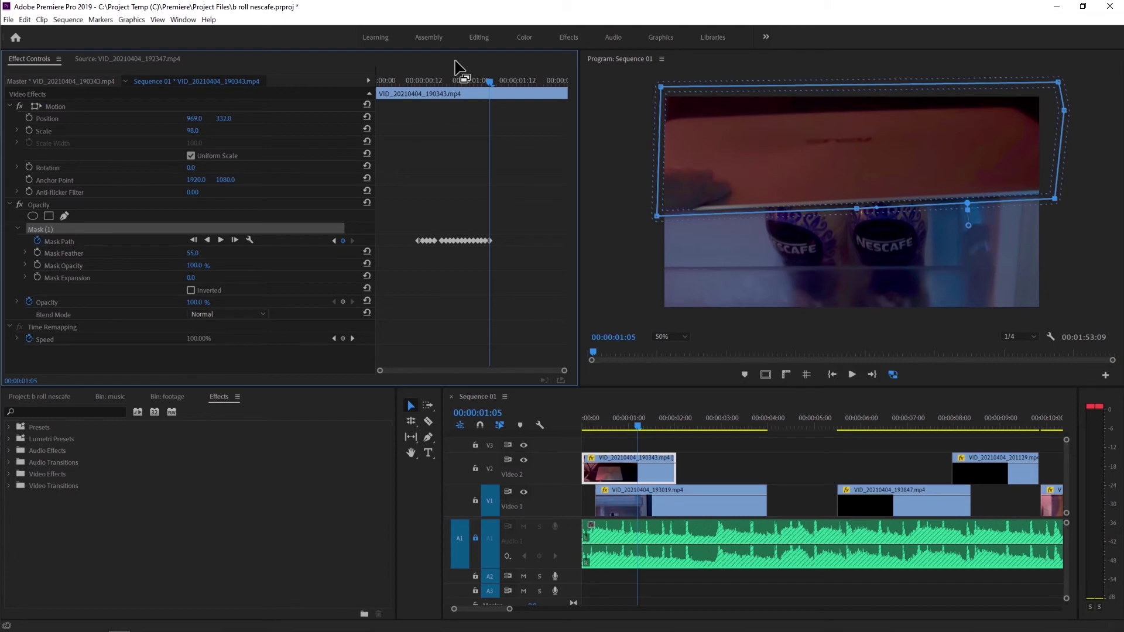
key("Right")
- Raise the bottom middle and corners to the box on frames 01:06 and 01:07
left_click_drag(857, 211, 856, 205)
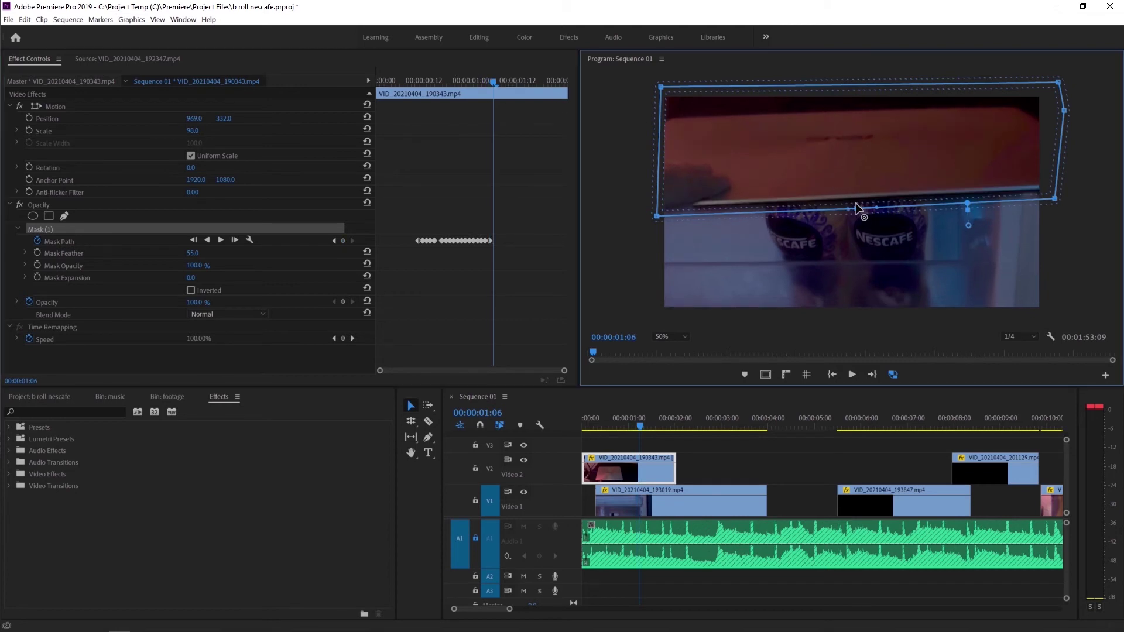
left_click_drag(1057, 200, 1056, 195)
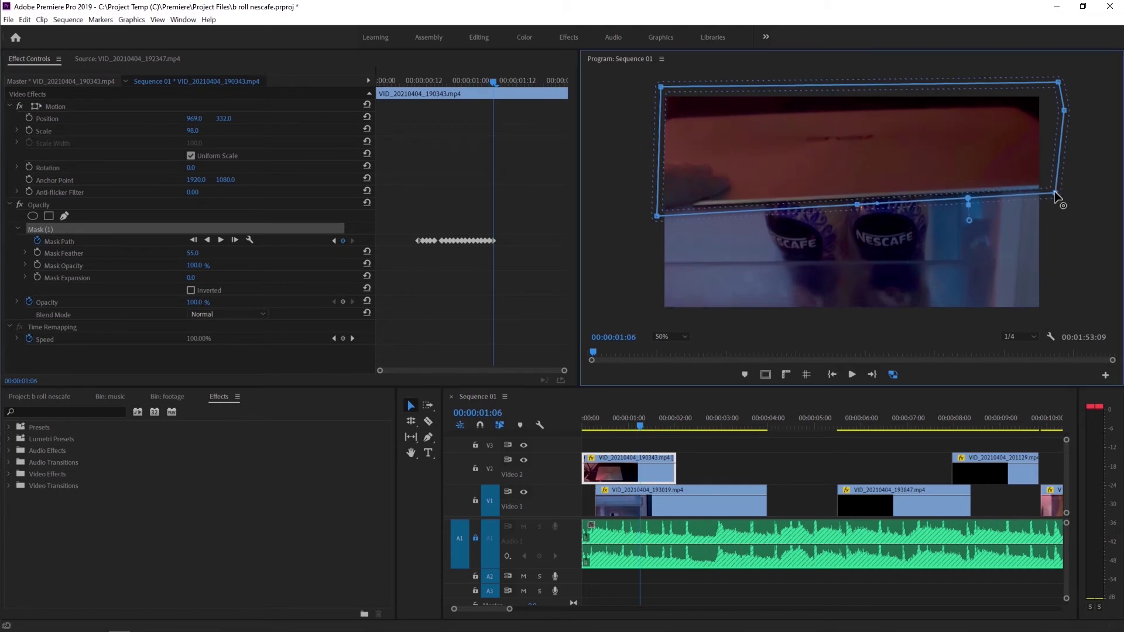
left_click_drag(655, 216, 649, 209)
left_click(488, 62)
key("Right")
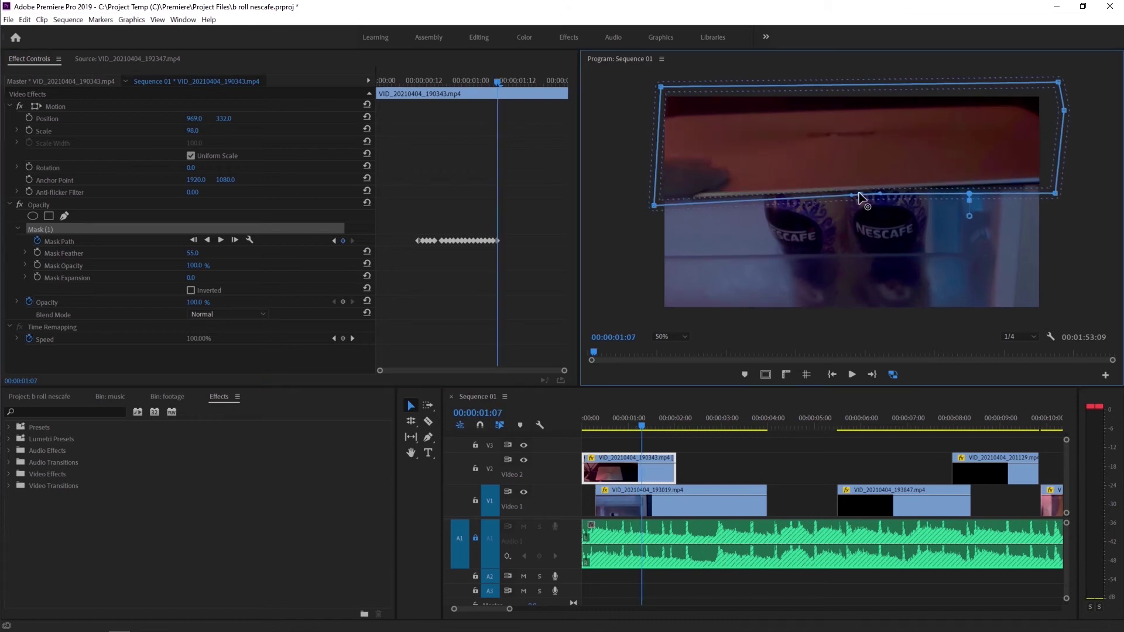
left_click_drag(1055, 194, 1053, 186)
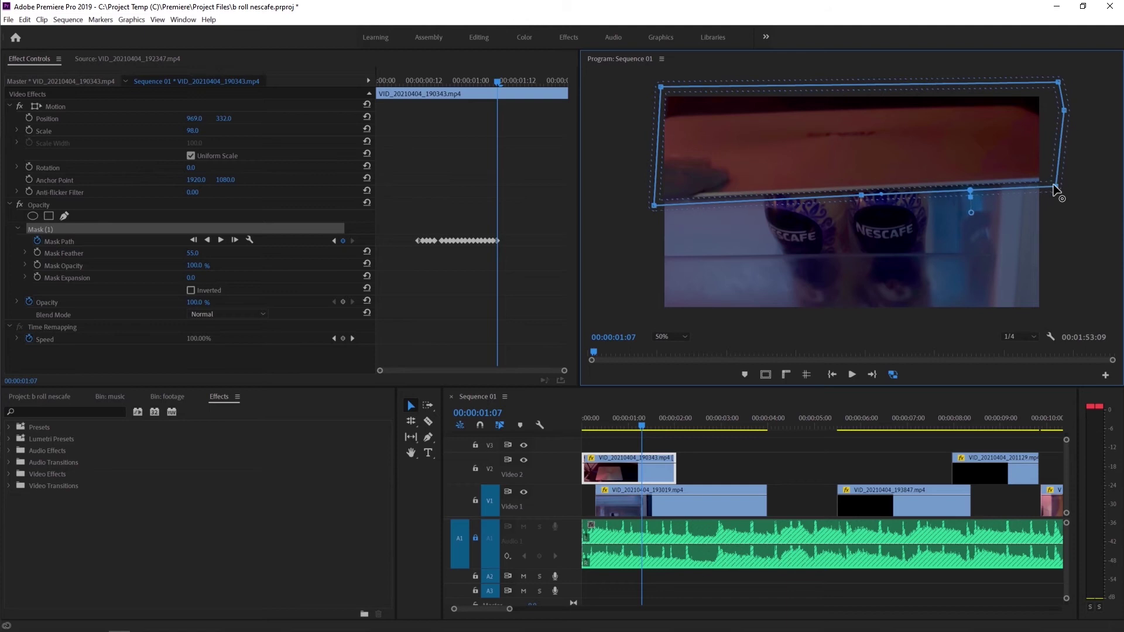
left_click(489, 58)
key("Right")
- Straighten and lift the mask's bottom edge on frames 01:08 and 01:09
left_click_drag(654, 204, 652, 195)
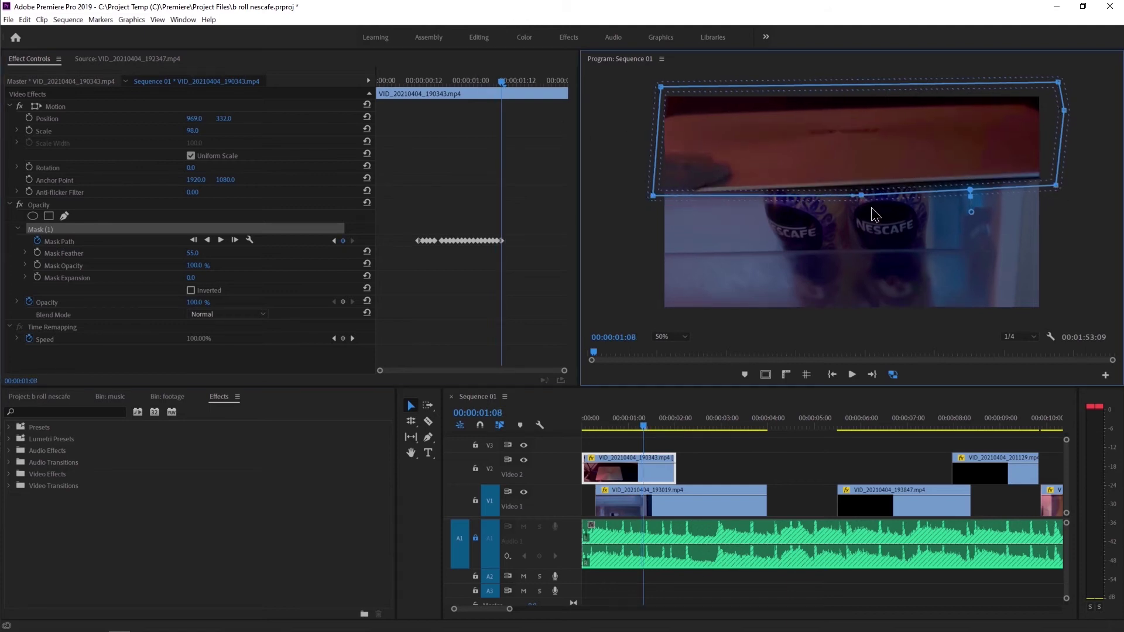
left_click_drag(861, 196, 864, 188)
left_click_drag(1055, 185, 1053, 181)
left_click(482, 59)
key("Right")
left_click_drag(652, 195, 651, 186)
left_click_drag(865, 189, 868, 180)
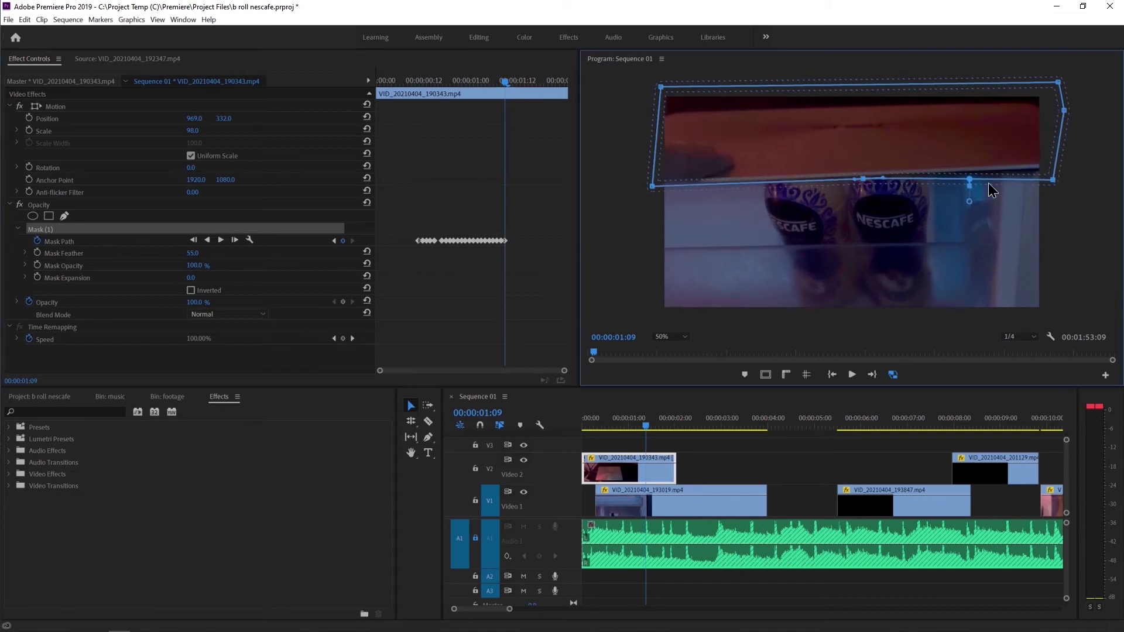
left_click_drag(1053, 180, 1053, 169)
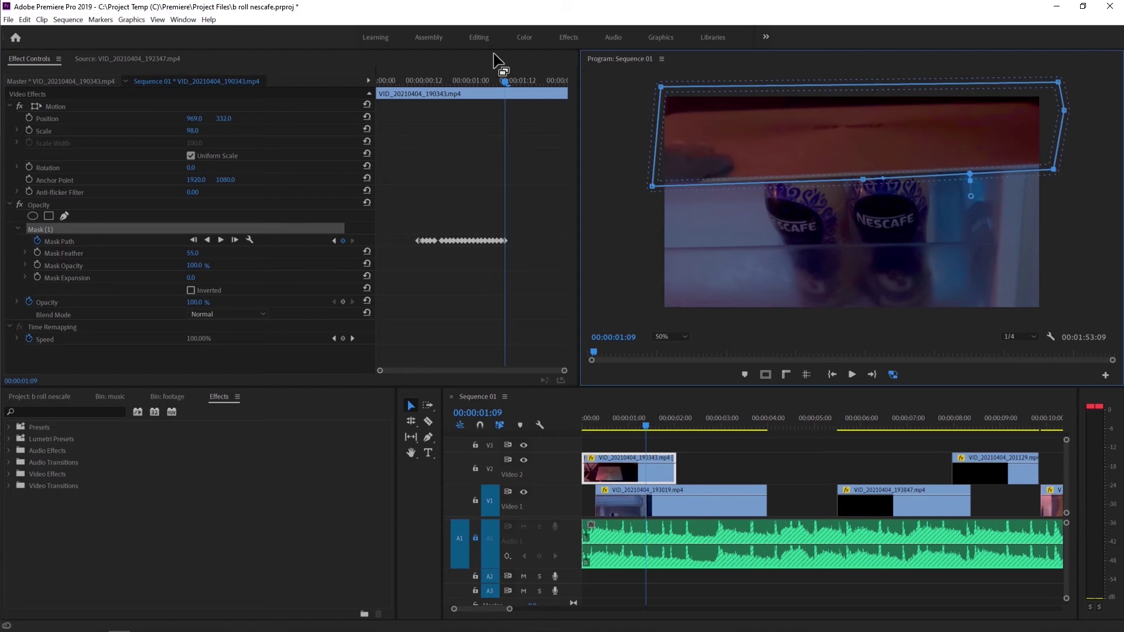
left_click(569, 93)
key("Right")
- Raise the left, middle and right bottom points on frames 01:10 and 01:11
left_click_drag(864, 182, 863, 174)
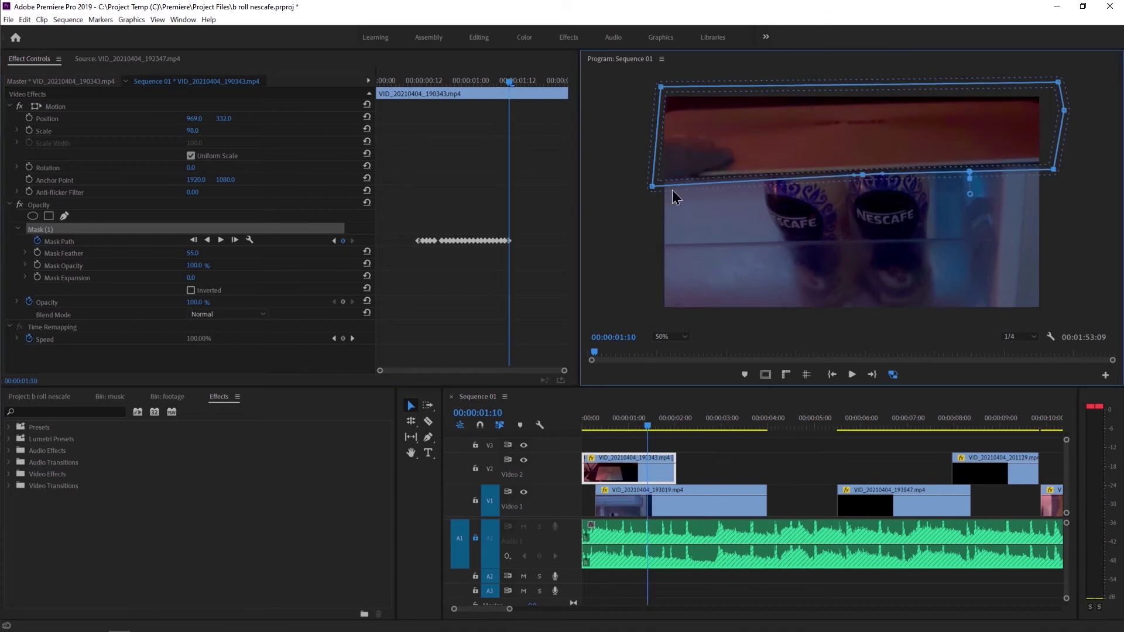
left_click_drag(654, 185, 652, 180)
left_click_drag(1051, 170, 1051, 164)
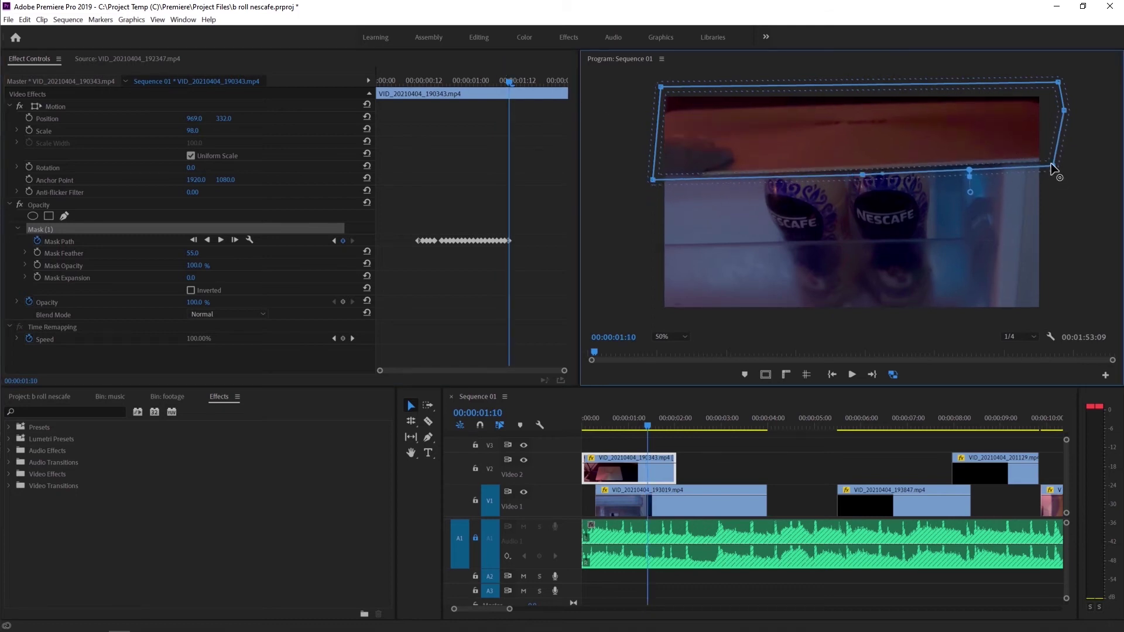
left_click(512, 80)
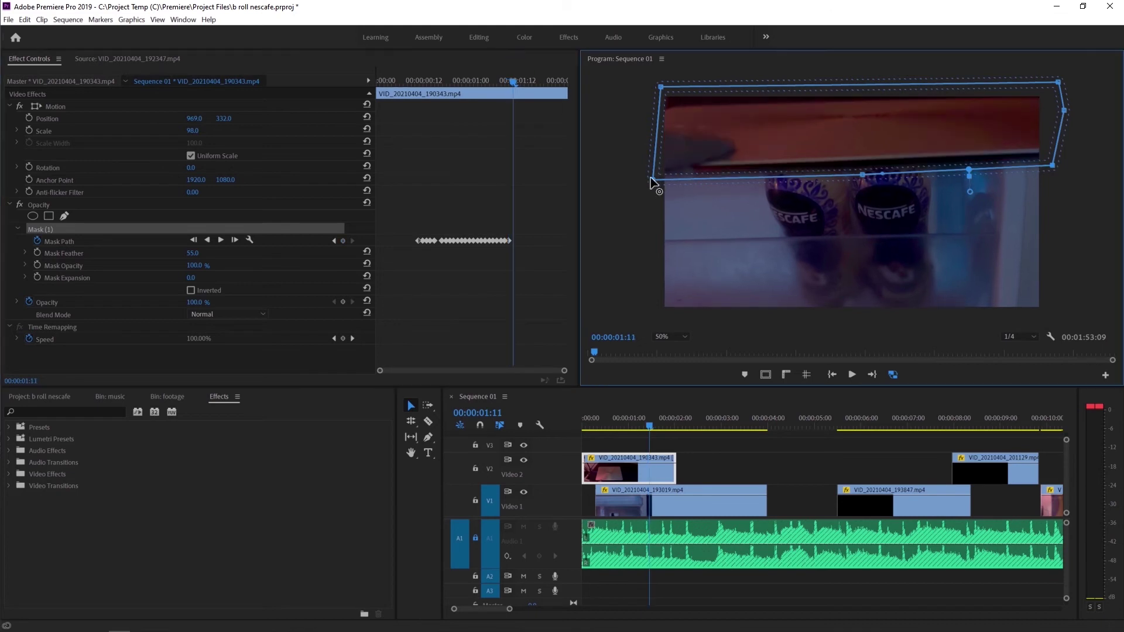
left_click_drag(653, 179, 653, 172)
left_click_drag(862, 176, 862, 164)
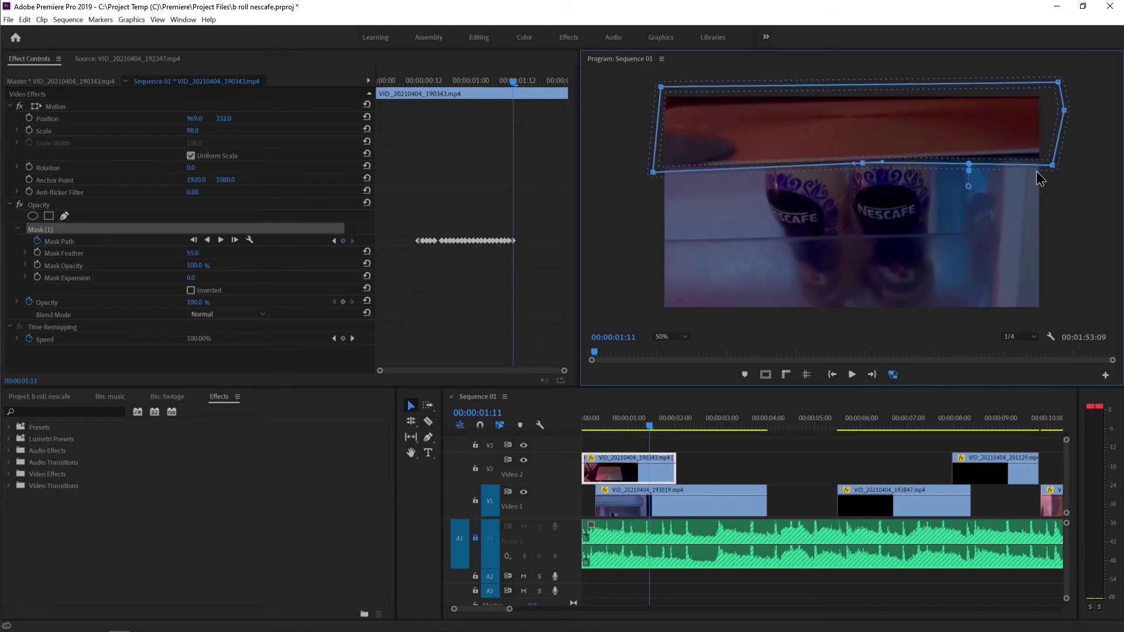
left_click_drag(1048, 165, 1048, 155)
left_click(517, 81)
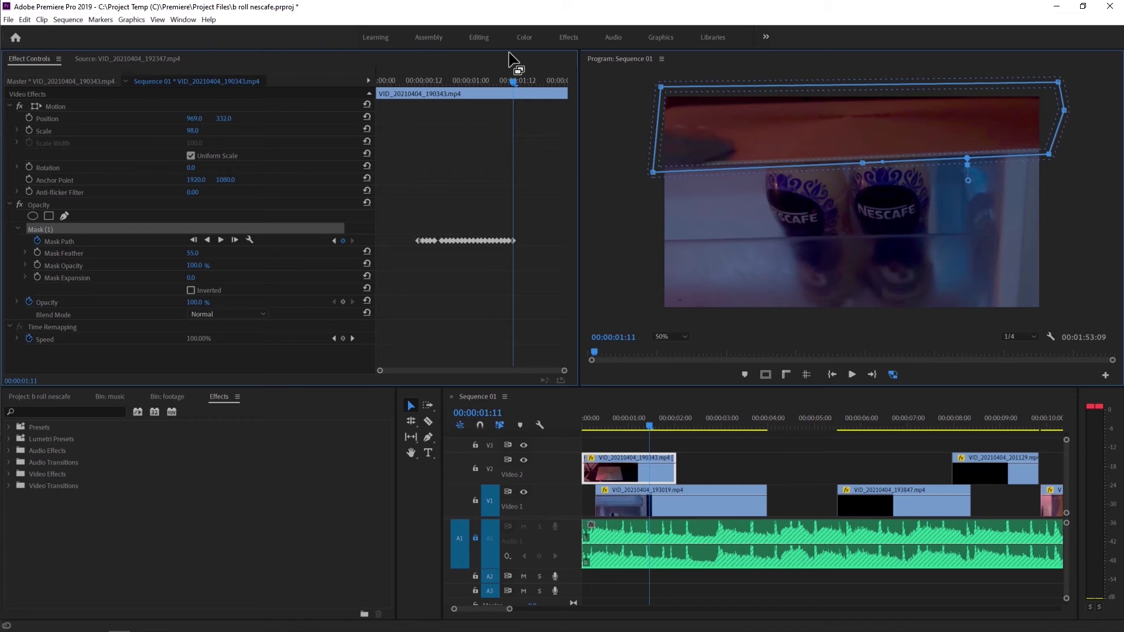
- Track the box with the mask's bottom edge on frames 01:12 and 01:13
left_click_drag(653, 174, 653, 167)
left_click_drag(862, 164, 860, 160)
left_click_drag(1047, 156, 1047, 149)
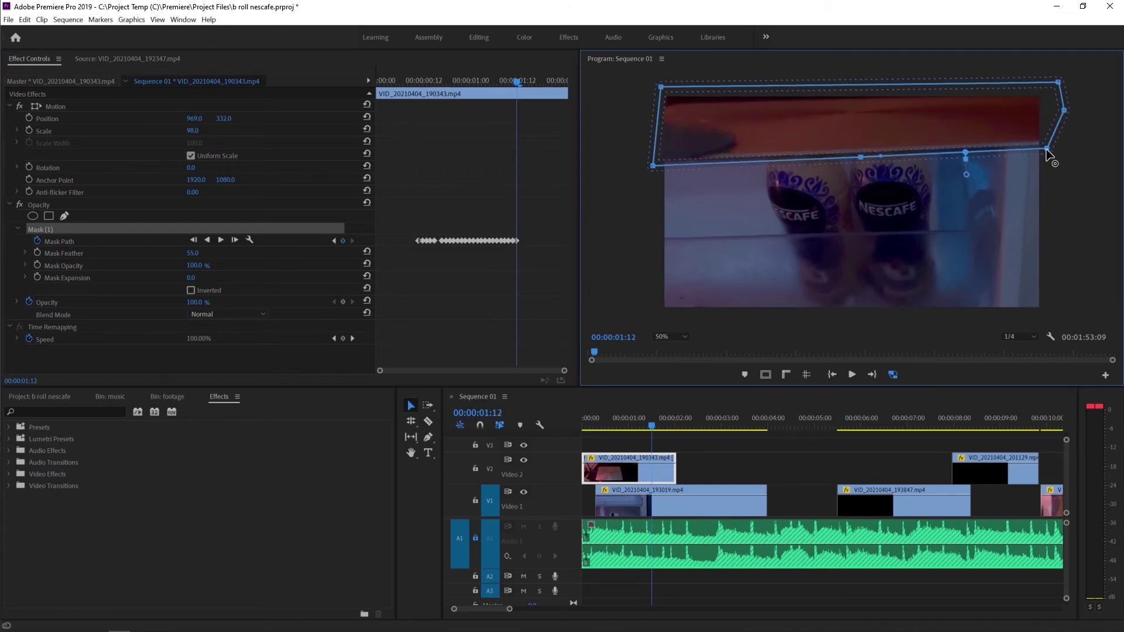
left_click(521, 80)
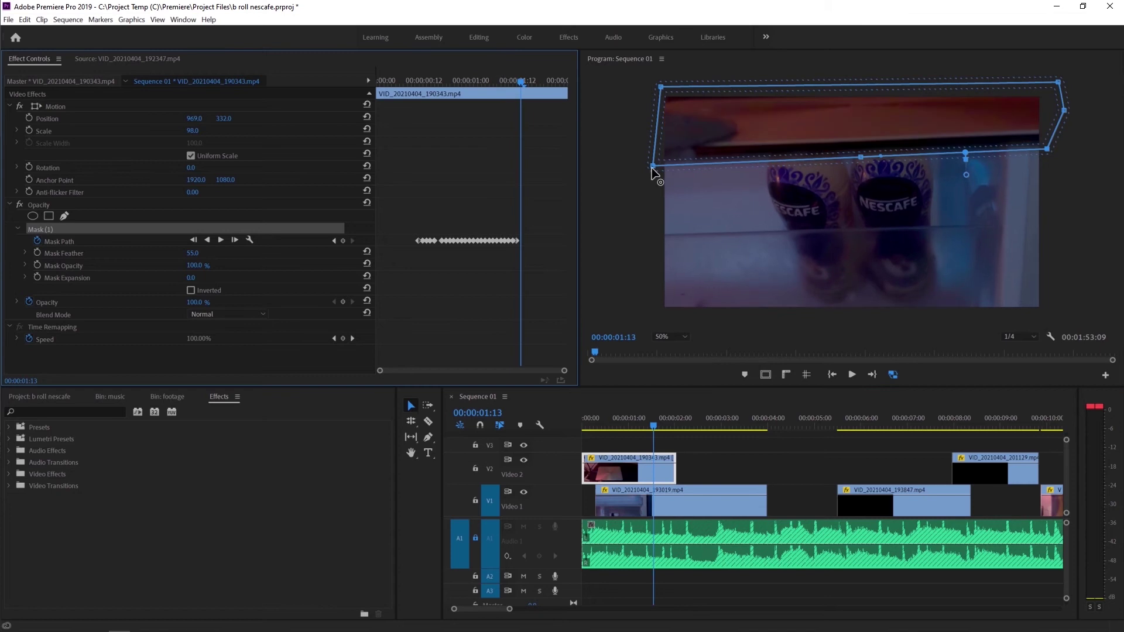
left_click_drag(652, 167, 653, 156)
left_click_drag(865, 158, 859, 144)
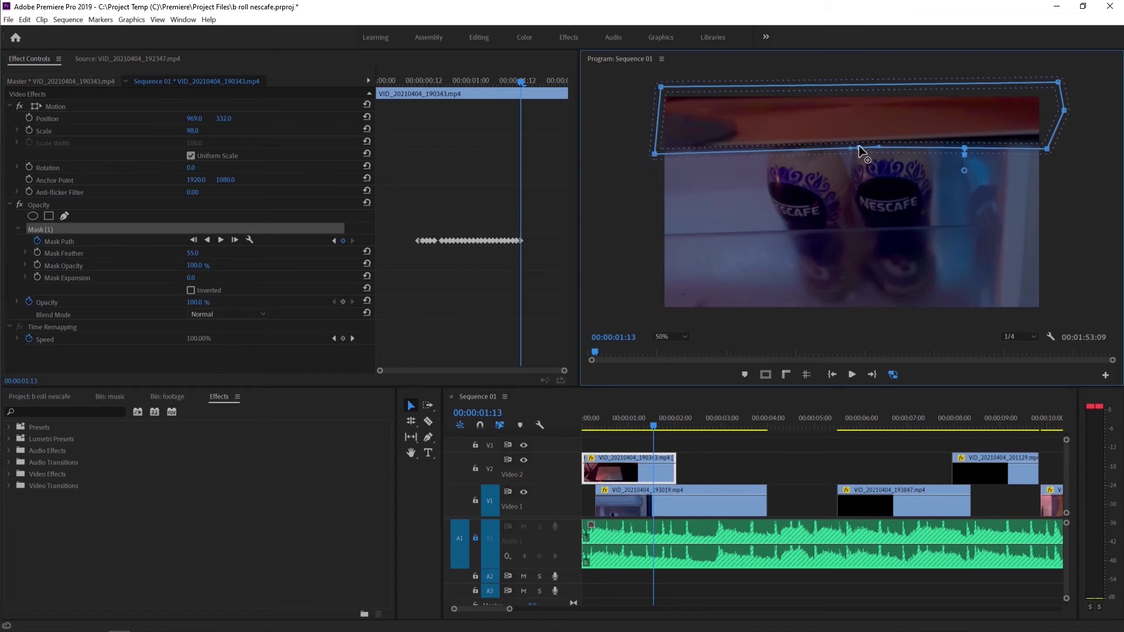
left_click_drag(1045, 145, 1047, 135)
left_click(525, 80)
- Lift and straighten the mask's bottom edge on frames 01:14 and 01:15
left_click_drag(654, 154, 654, 142)
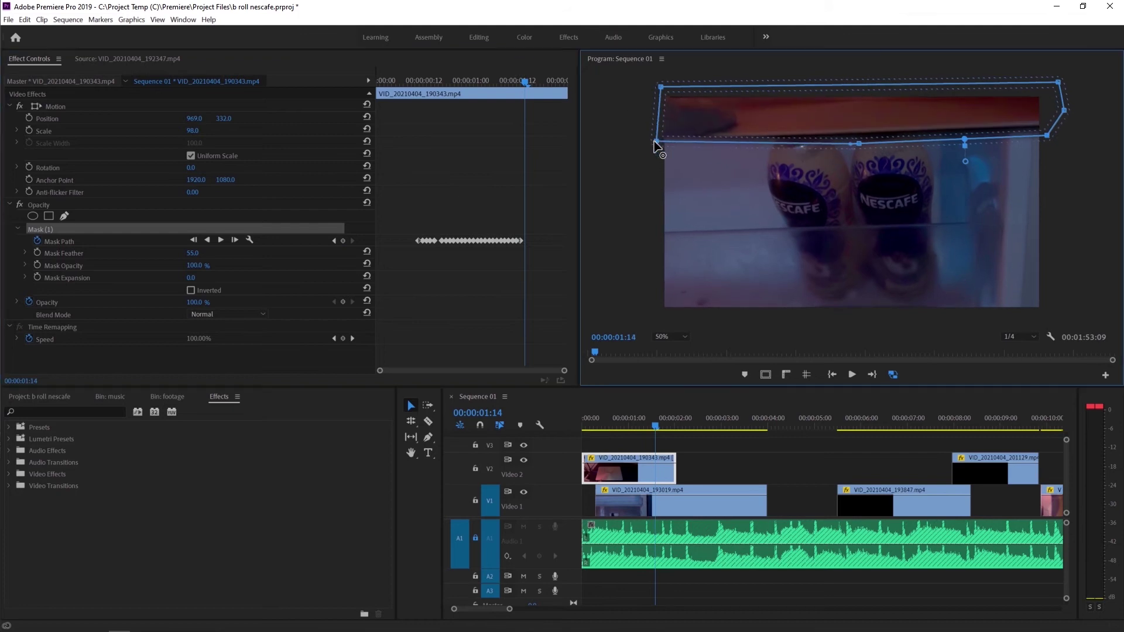
left_click_drag(860, 144, 863, 136)
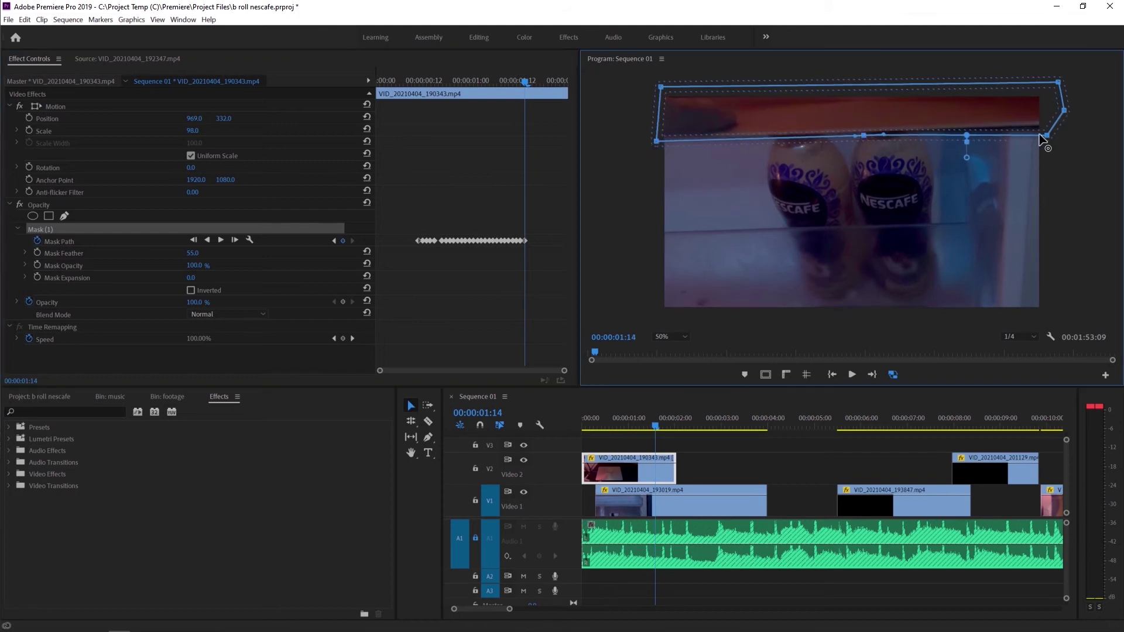
left_click_drag(1044, 136, 1044, 127)
left_click(505, 54)
key("Right")
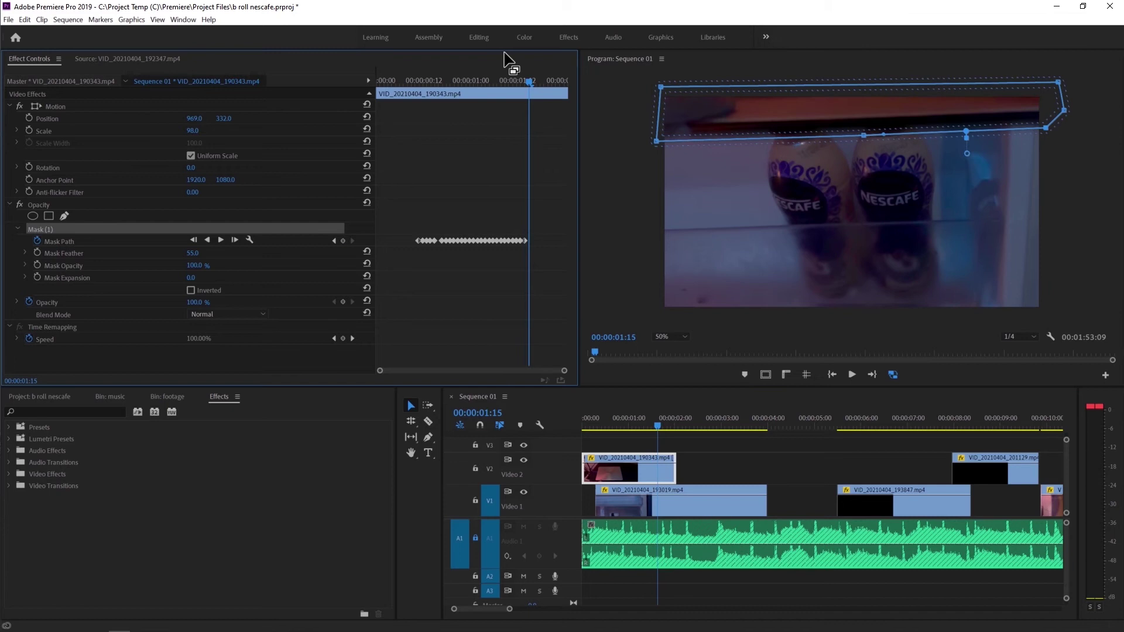
left_click_drag(657, 141, 656, 126)
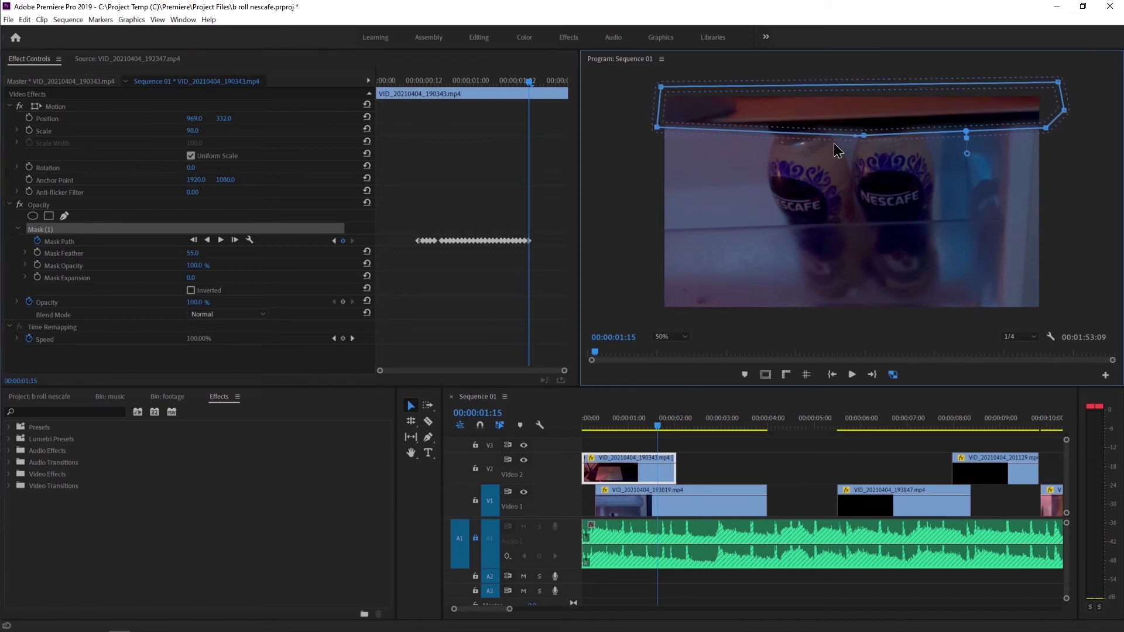
left_click_drag(862, 137, 864, 123)
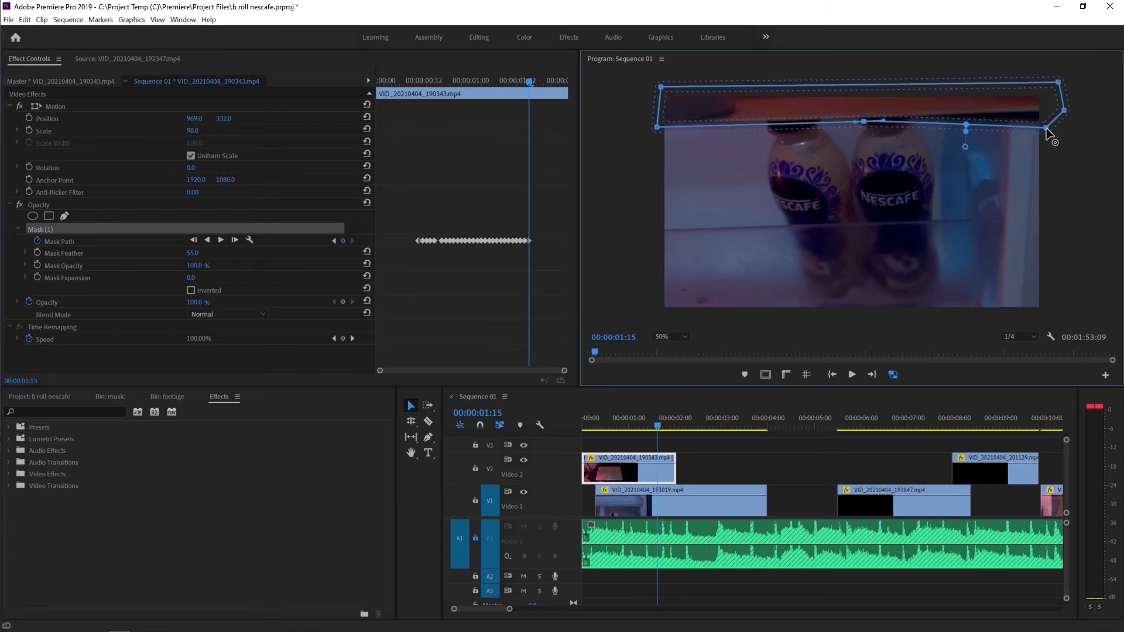
left_click_drag(1045, 128, 1044, 114)
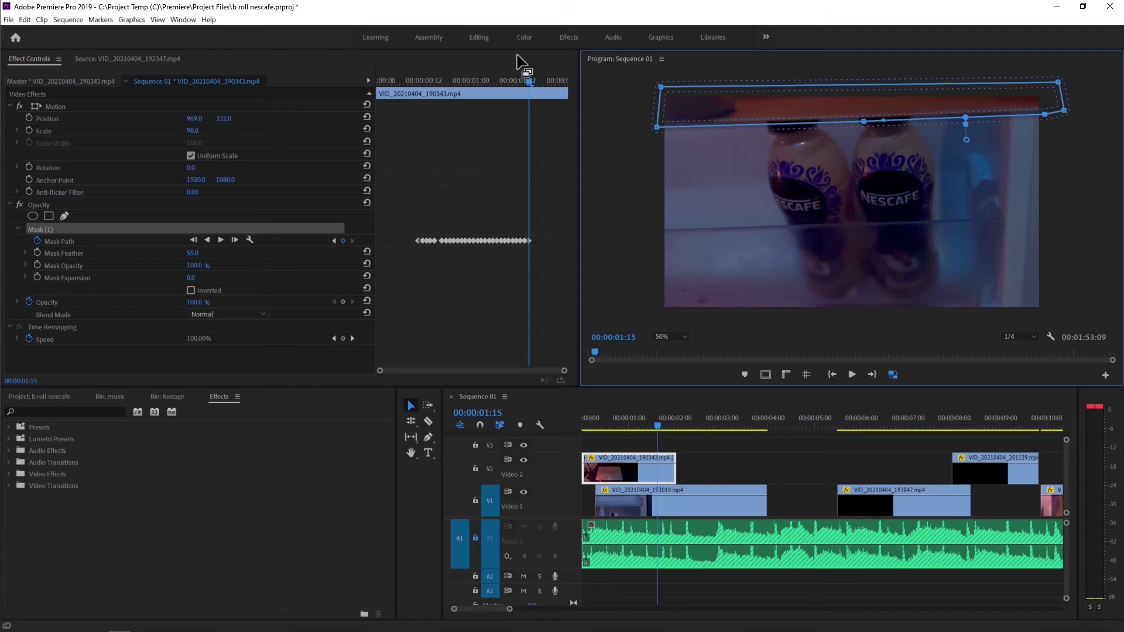
key("Right")
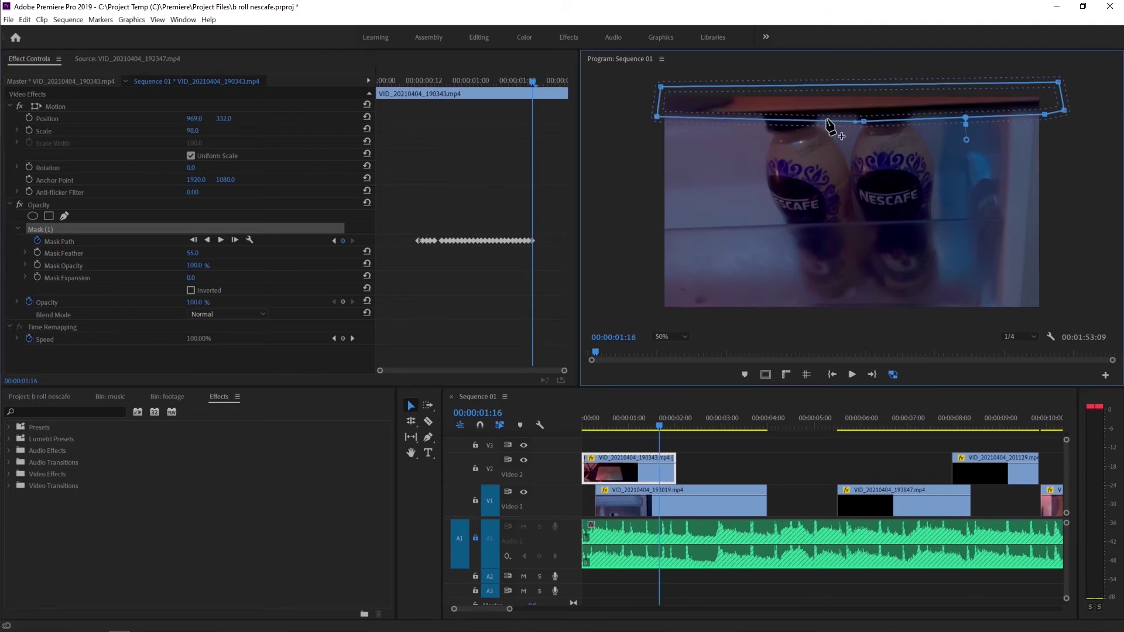
- Flatten the bottom edge against the box on frames 01:16 and 01:17
left_click_drag(865, 125, 864, 116)
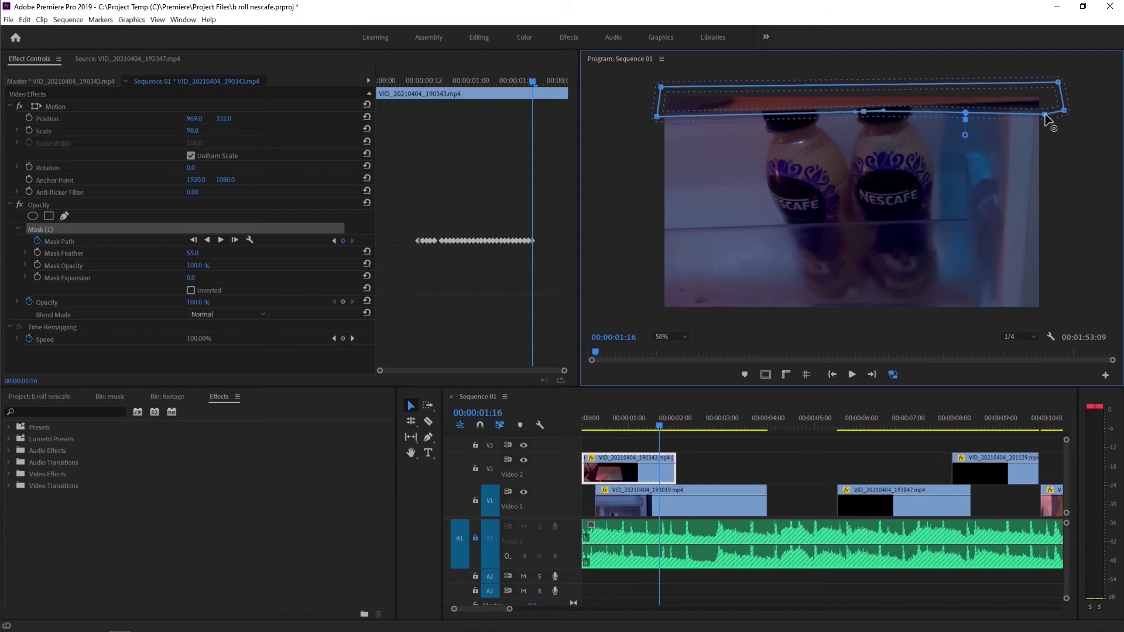
left_click_drag(1045, 115, 1043, 104)
left_click(537, 80)
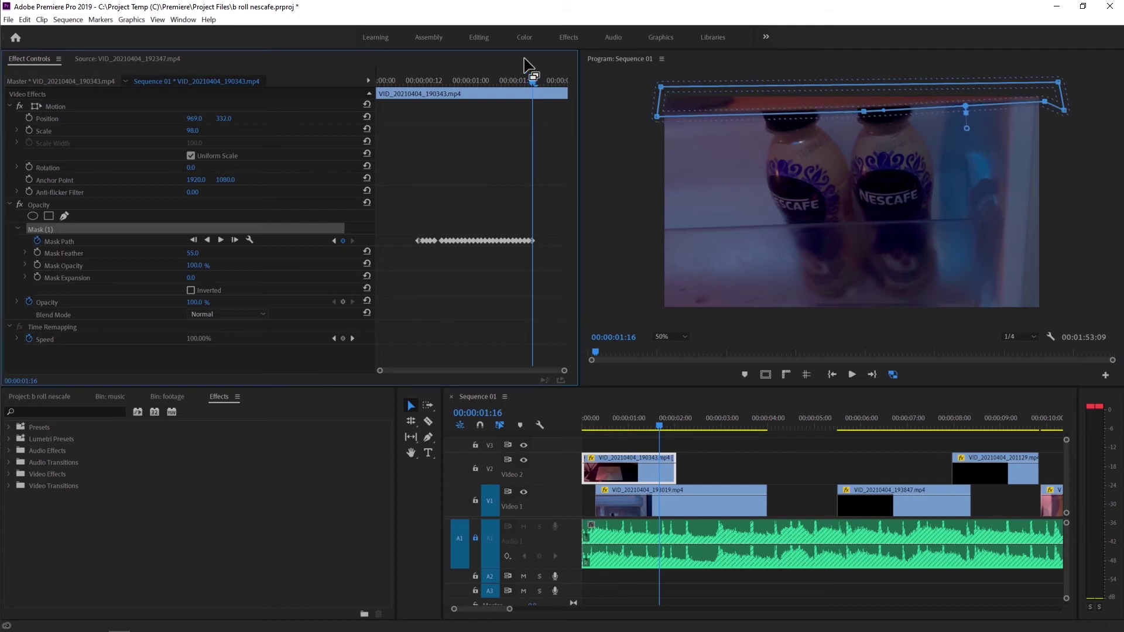
left_click_drag(656, 117, 656, 99)
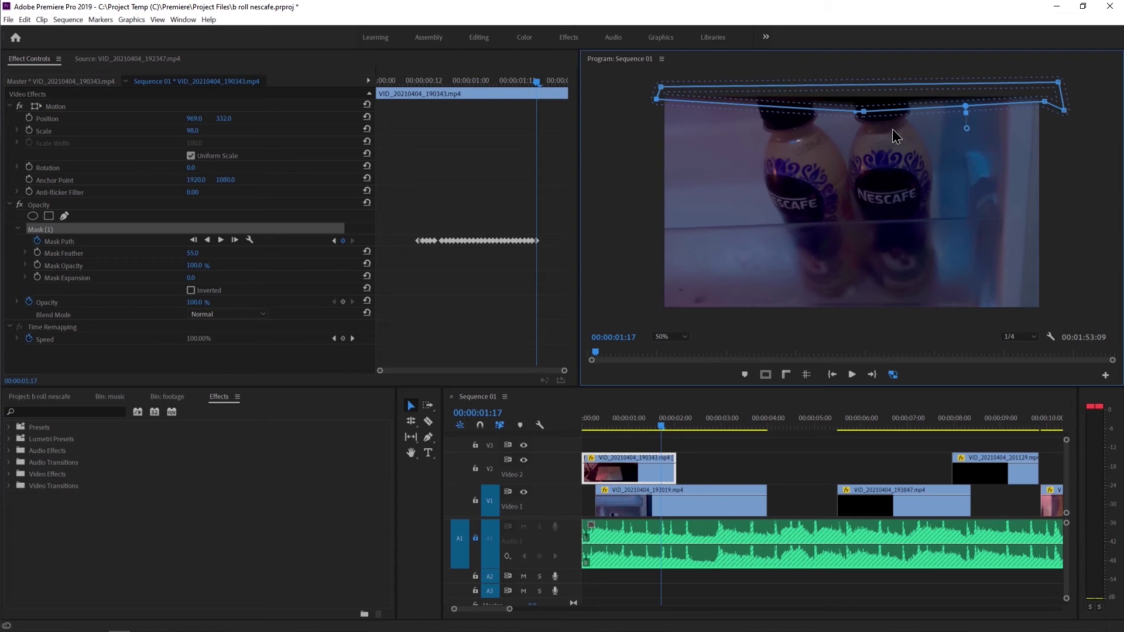
left_click_drag(863, 114, 864, 100)
left_click_drag(1045, 101, 1045, 99)
left_click(514, 59)
key("Right")
- Raise the mask's bottom edge at 01:18, then return the playhead to 00:00:00:00
left_click(657, 105)
left_click_drag(865, 94, 867, 91)
left_click_drag(1045, 96, 1045, 86)
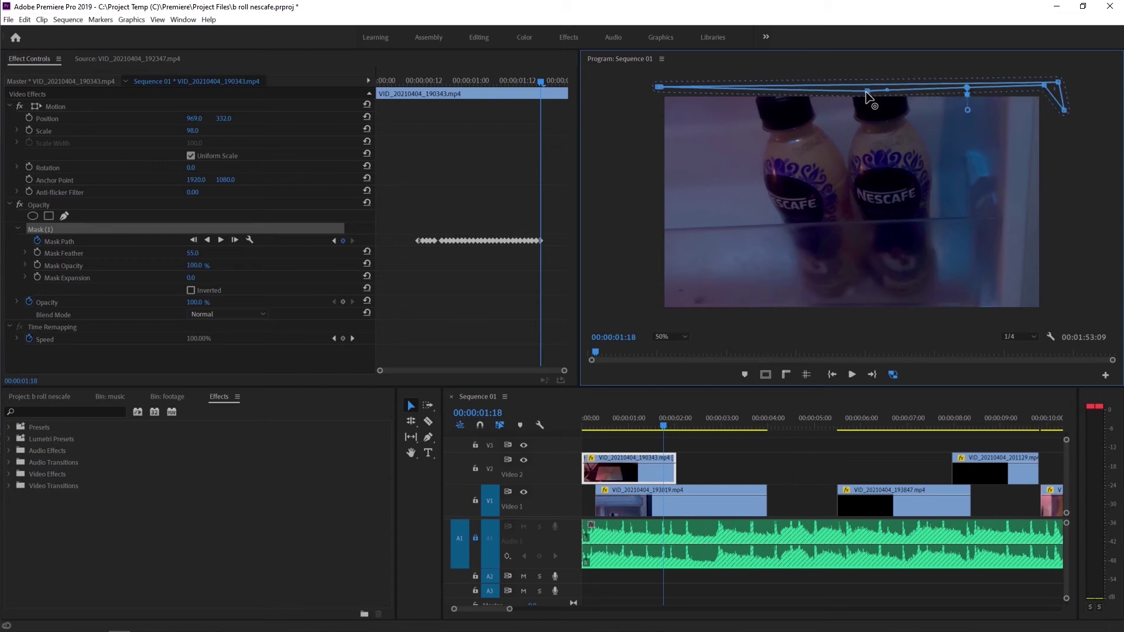
left_click_drag(663, 424, 568, 421)
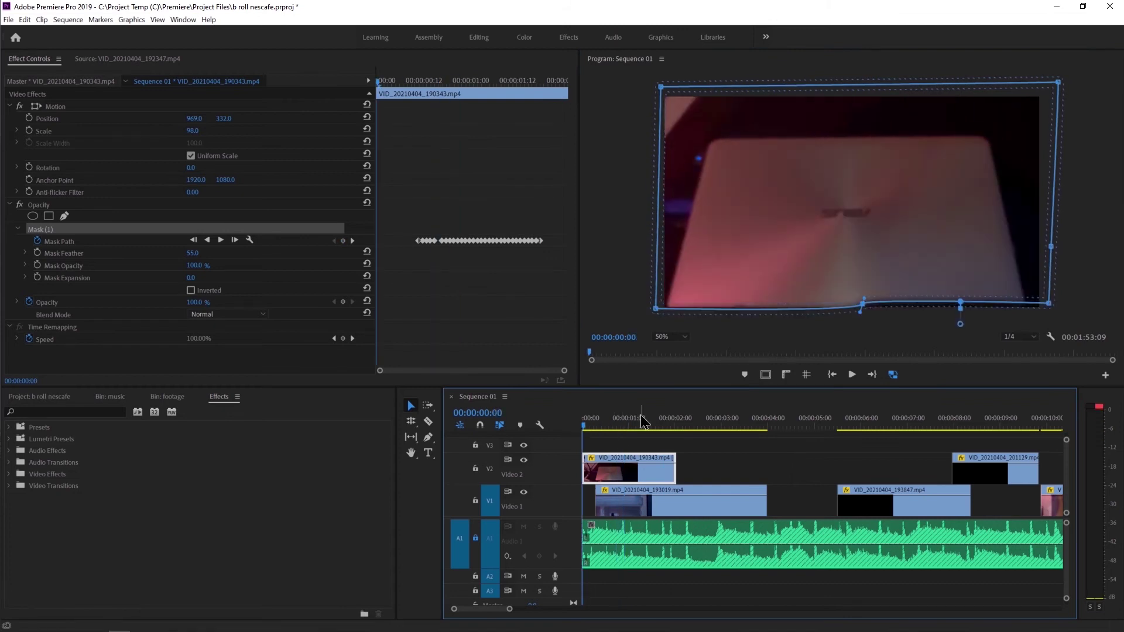
- On frame 11, undo an accidental mask rotation and nudge the bottom-right corner up
left_click(641, 419)
left_click_drag(476, 85, 419, 92)
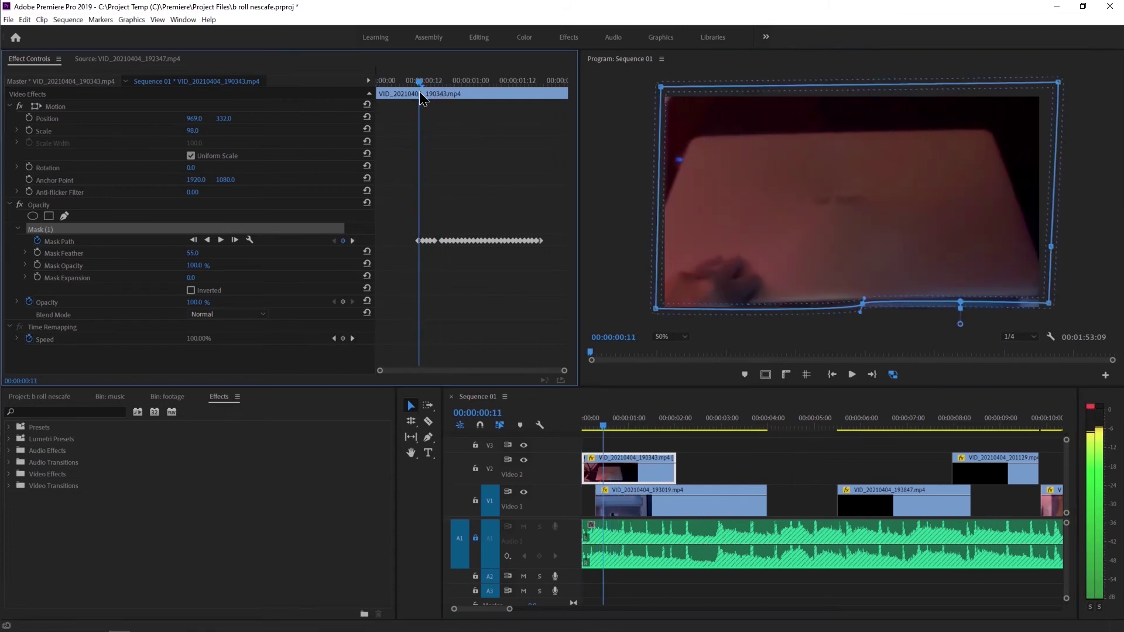
mouse_move(858, 310)
left_mouse_down()
mouse_move(858, 333)
mouse_move(843, 309)
left_mouse_up()
key("ctrl+z")
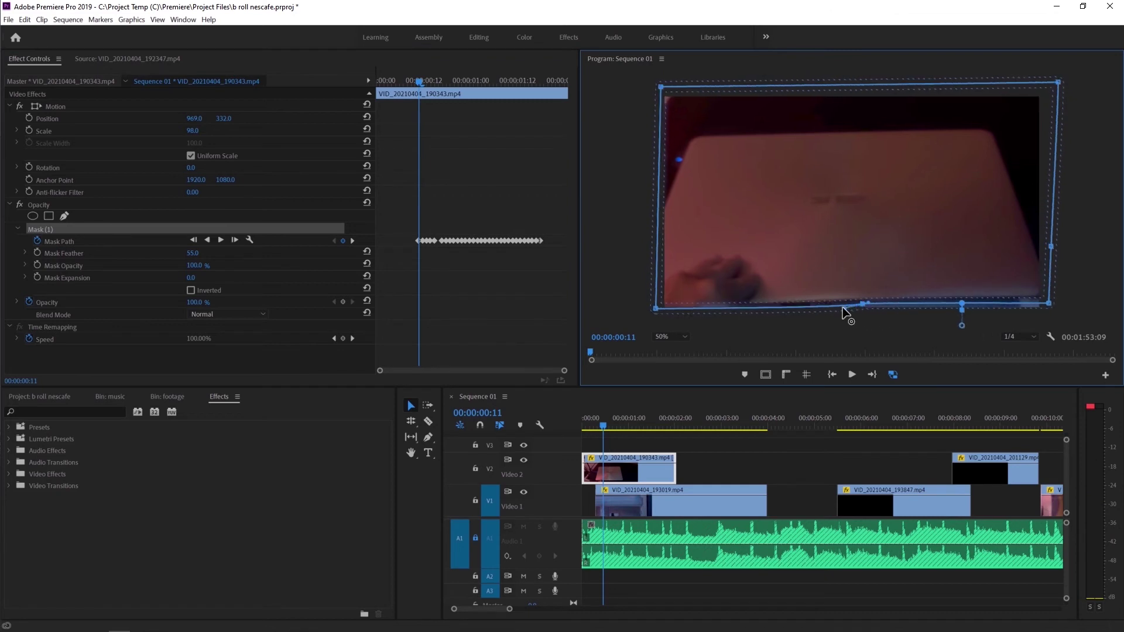
left_click_drag(1048, 303, 1047, 300)
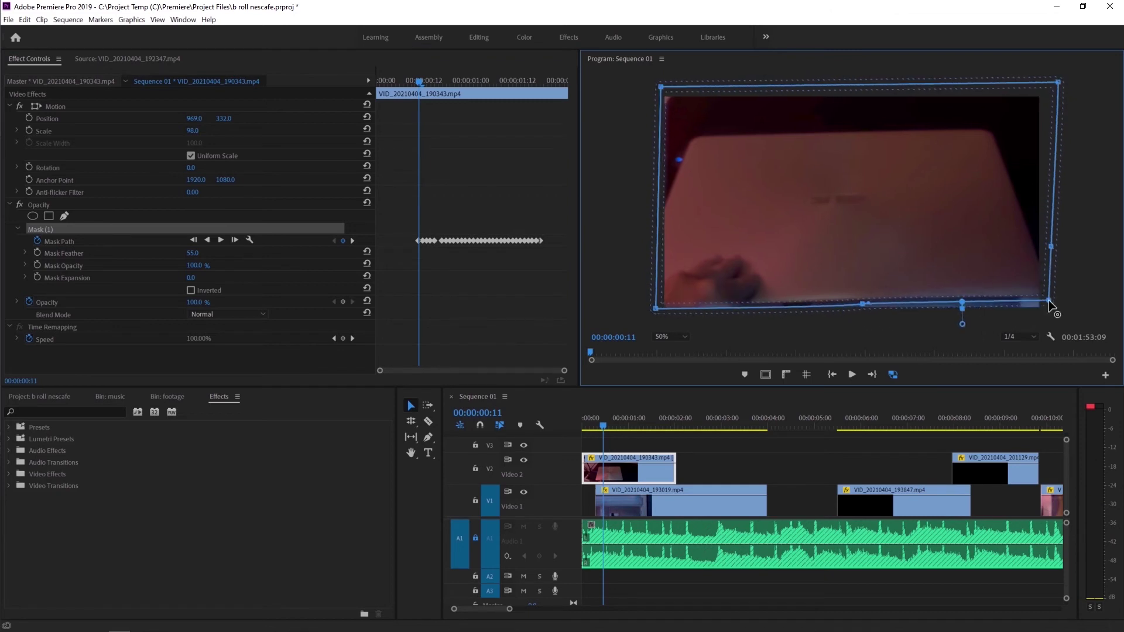
- Reshape the mask's bottom point and bottom-right corner on frames 10 and 9
left_click(423, 65)
key("Left")
left_click_drag(863, 304, 861, 311)
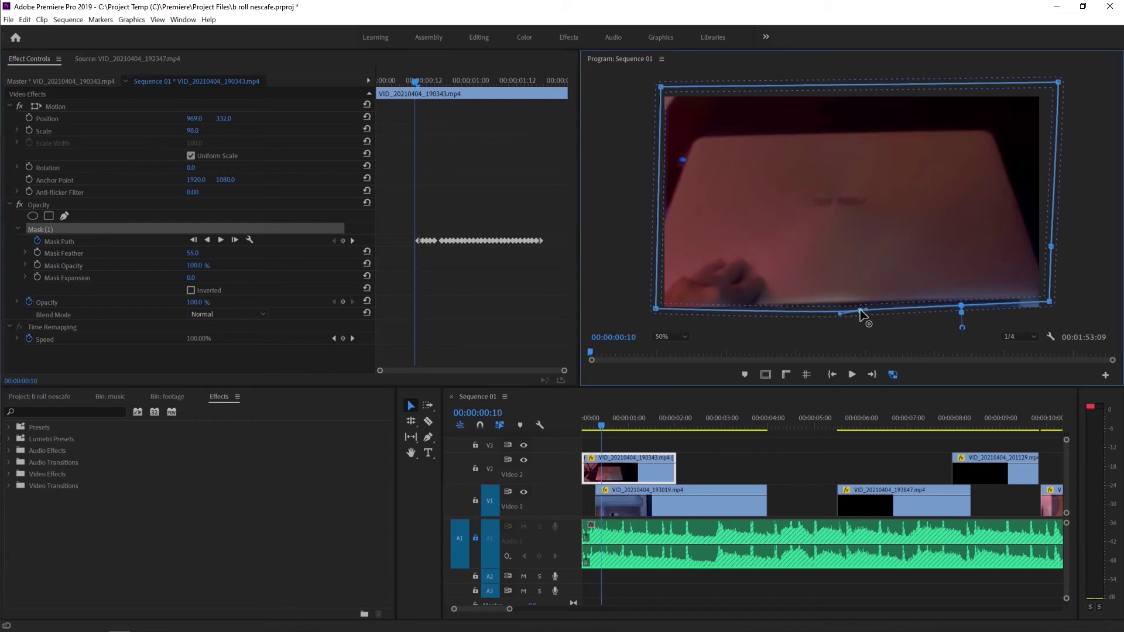
left_click_drag(1048, 301, 1041, 304)
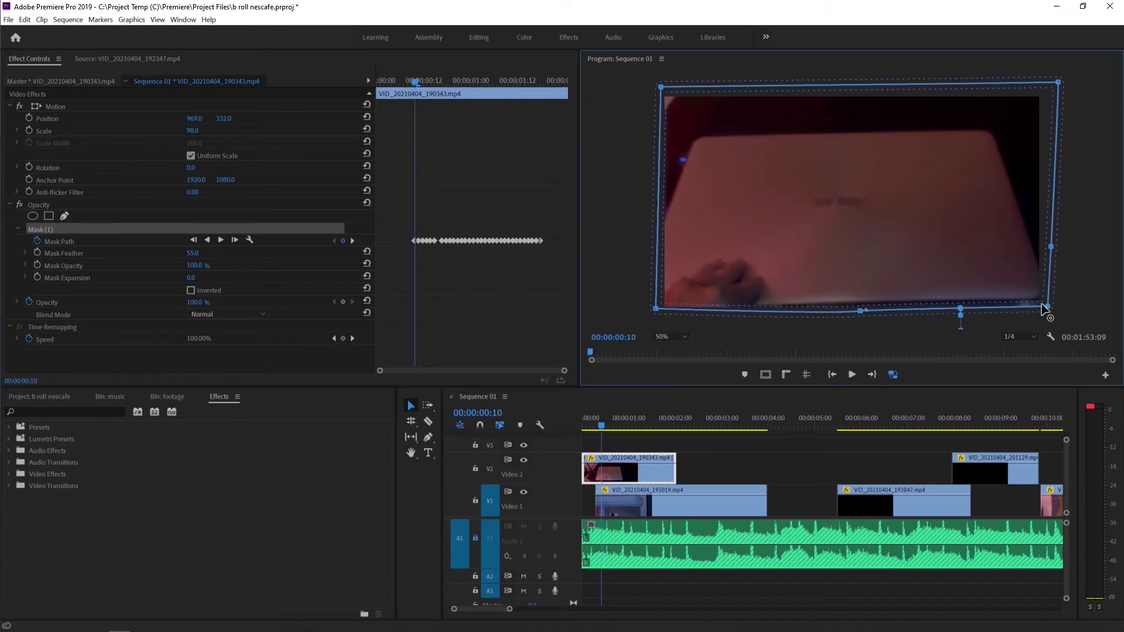
left_click(413, 68)
key("Left")
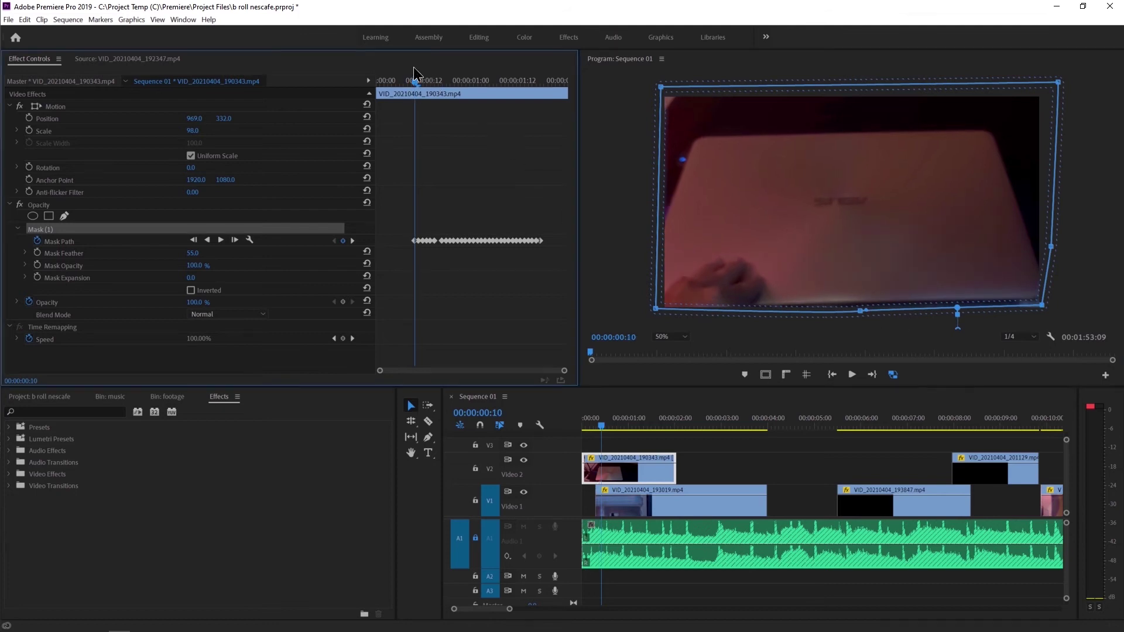
left_click_drag(1041, 305, 1045, 311)
left_click_drag(864, 318, 872, 314)
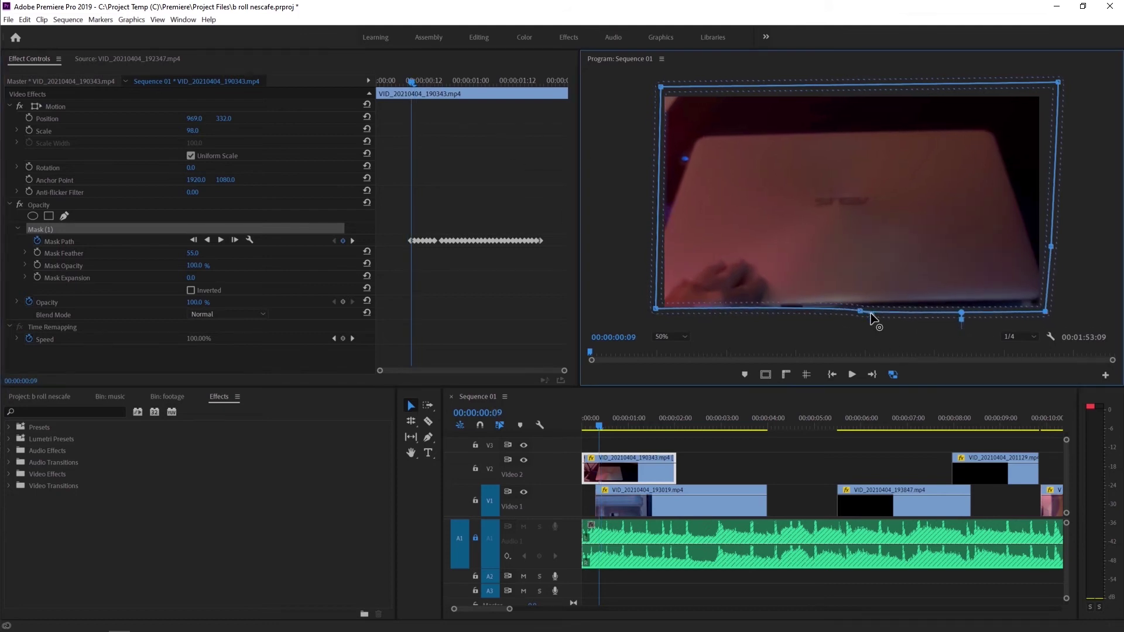
- On frame 12, nudge a bottom-edge mask point right and down, and lower the feather to 46
left_click(407, 63)
key("Right")
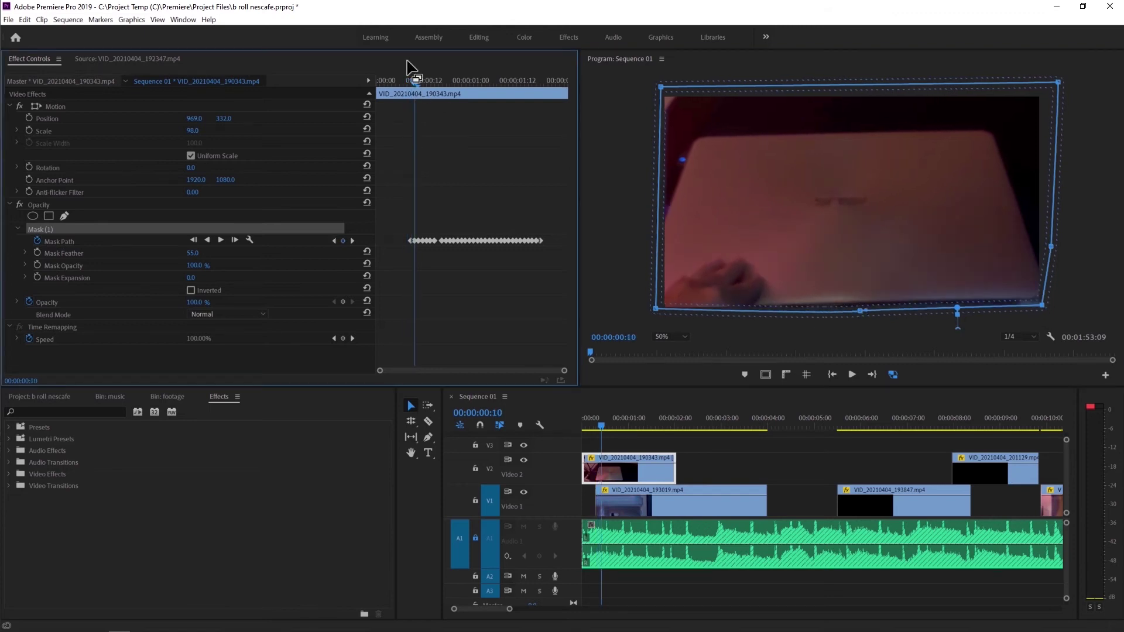
key("Right")
key("Right")
left_click(871, 299)
left_click_drag(871, 298, 875, 302)
left_click_drag(193, 253, 187, 253)
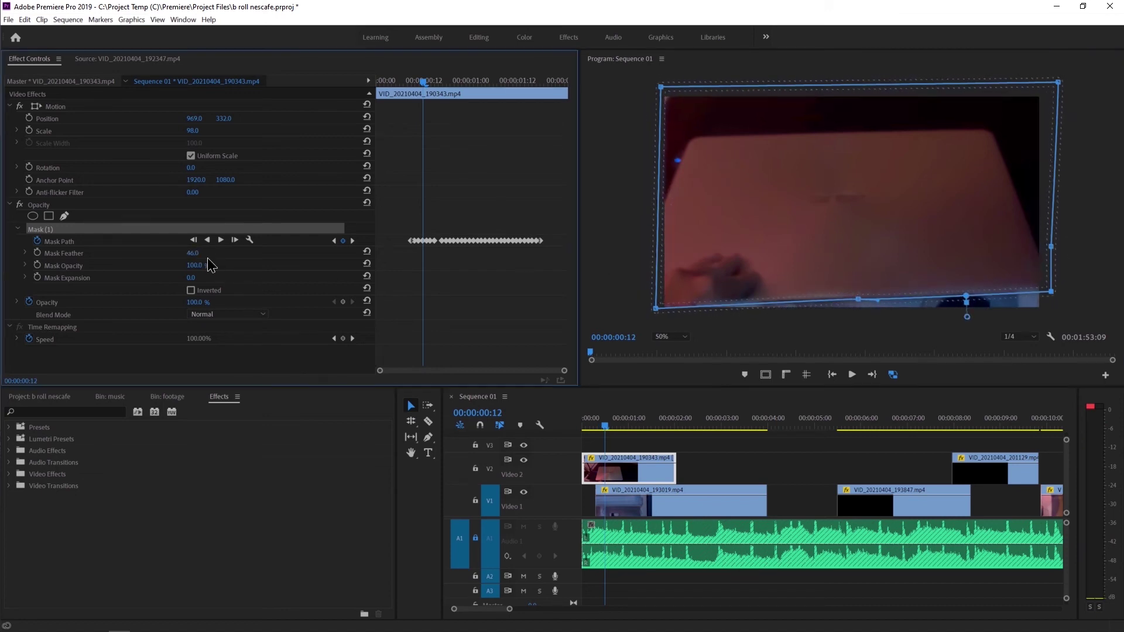
- Adjust the mask expansion, checking at frame 13, and settle it at -6
mouse_move(191, 278)
left_mouse_down()
mouse_move(229, 277)
mouse_move(211, 277)
left_mouse_up()
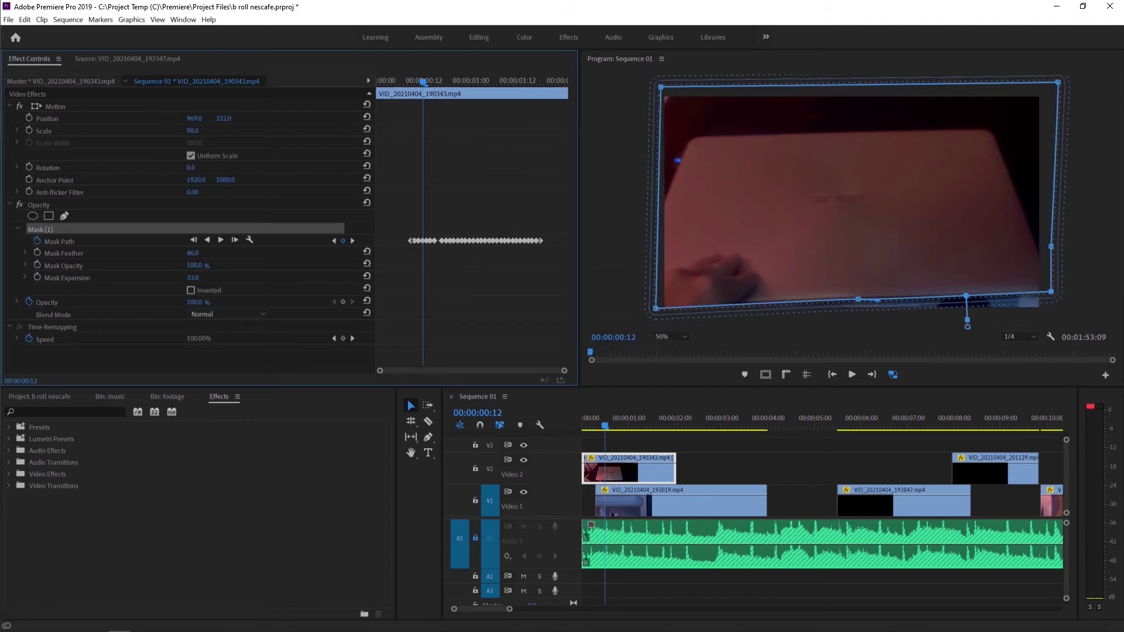
mouse_move(612, 418)
left_mouse_down()
mouse_move(637, 424)
mouse_move(614, 425)
left_mouse_up()
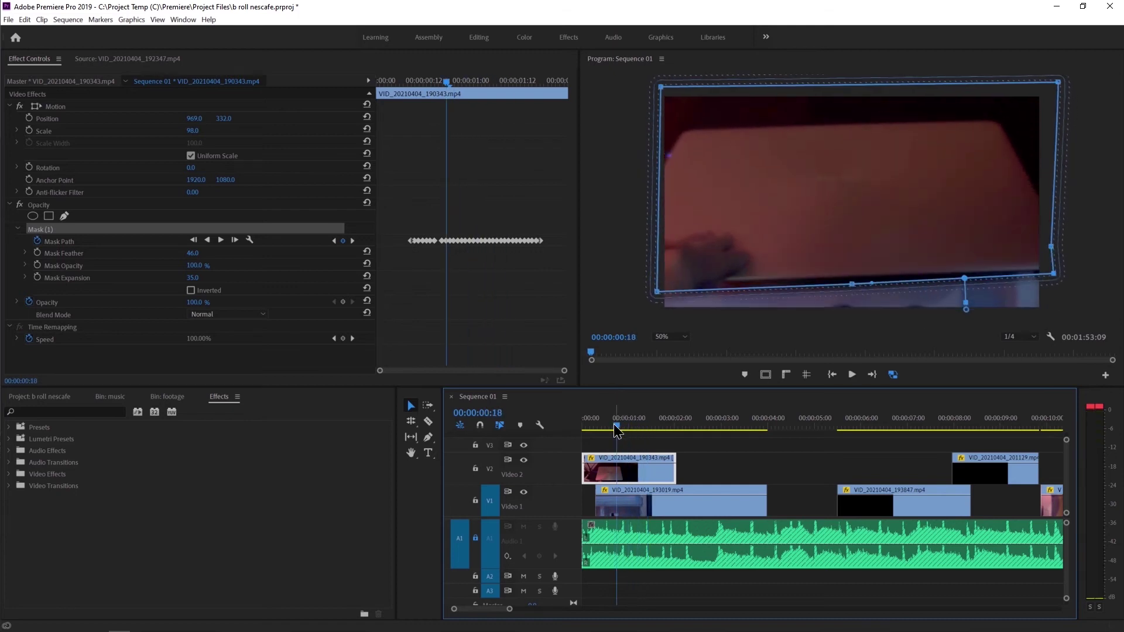
left_click_drag(441, 78, 427, 80)
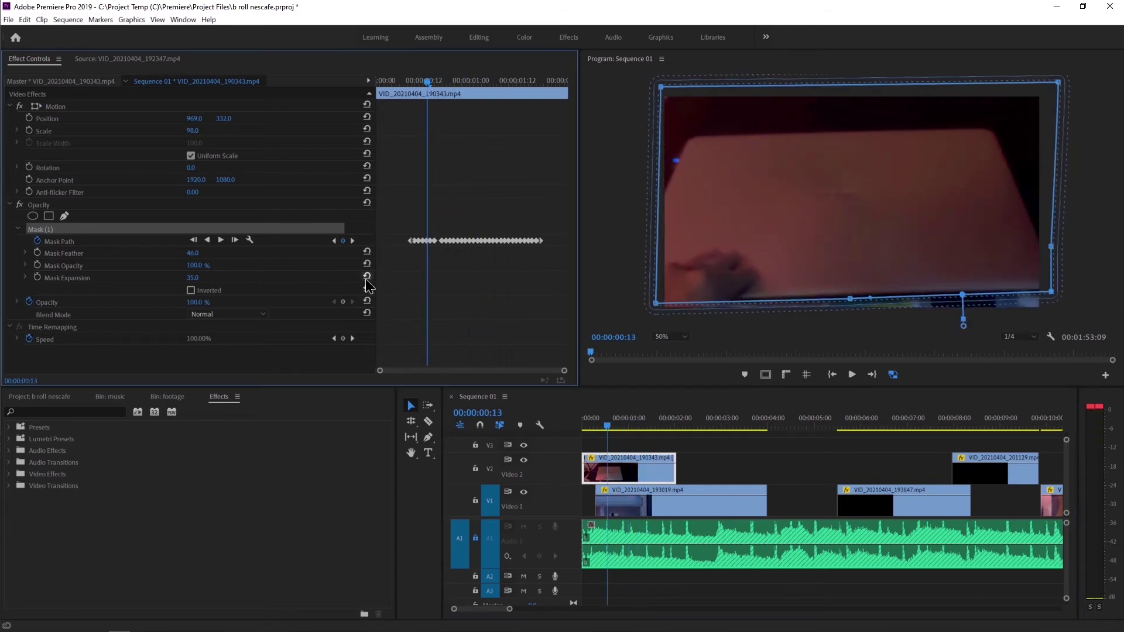
left_click_drag(195, 278, 179, 279)
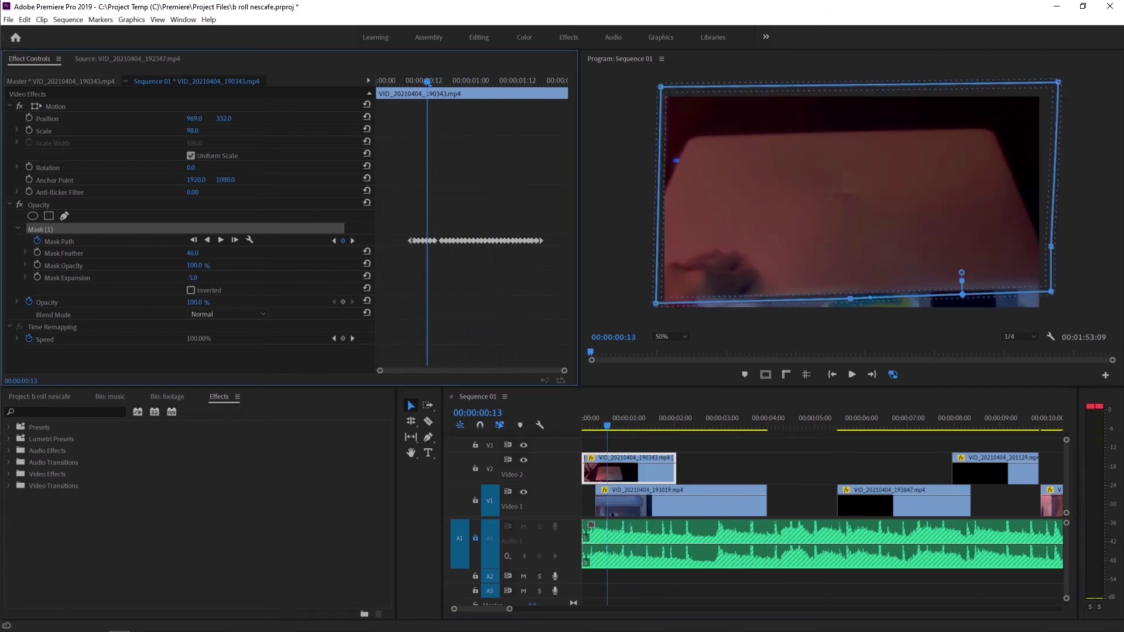
- Play the sequence to preview the masked clip, then scrub back near the start
left_click(594, 421)
key("space")
key("space")
mouse_move(629, 418)
left_mouse_down()
mouse_move(587, 428)
mouse_move(654, 430)
mouse_move(615, 427)
left_mouse_up()
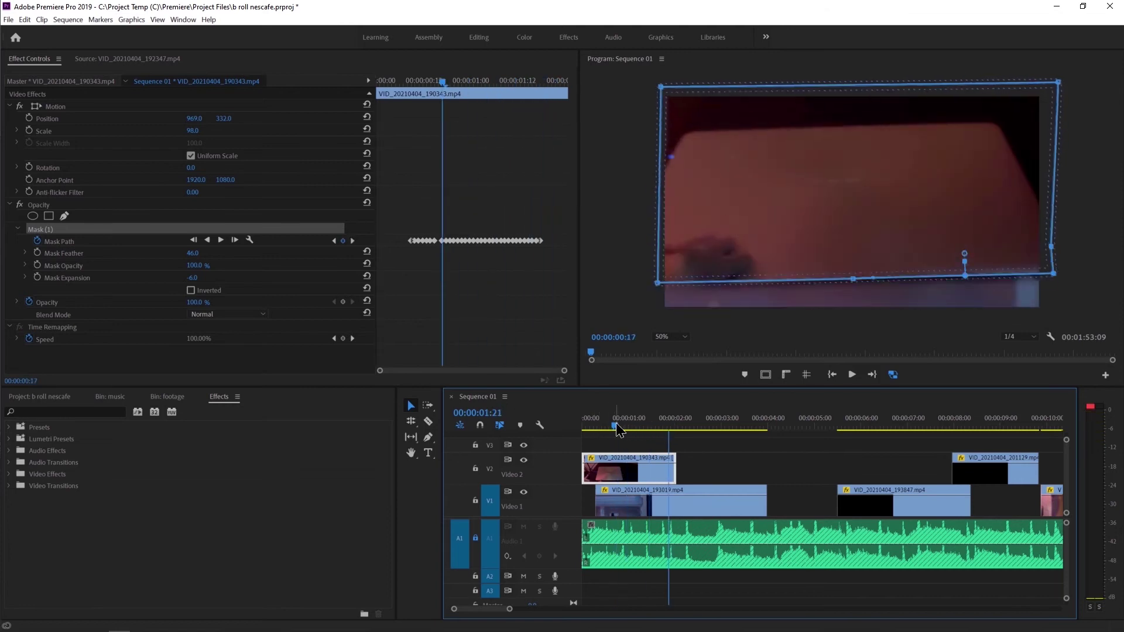
- Nest the opening V2 clip as a test, then undo the nesting
right_click(642, 468)
left_click(667, 380)
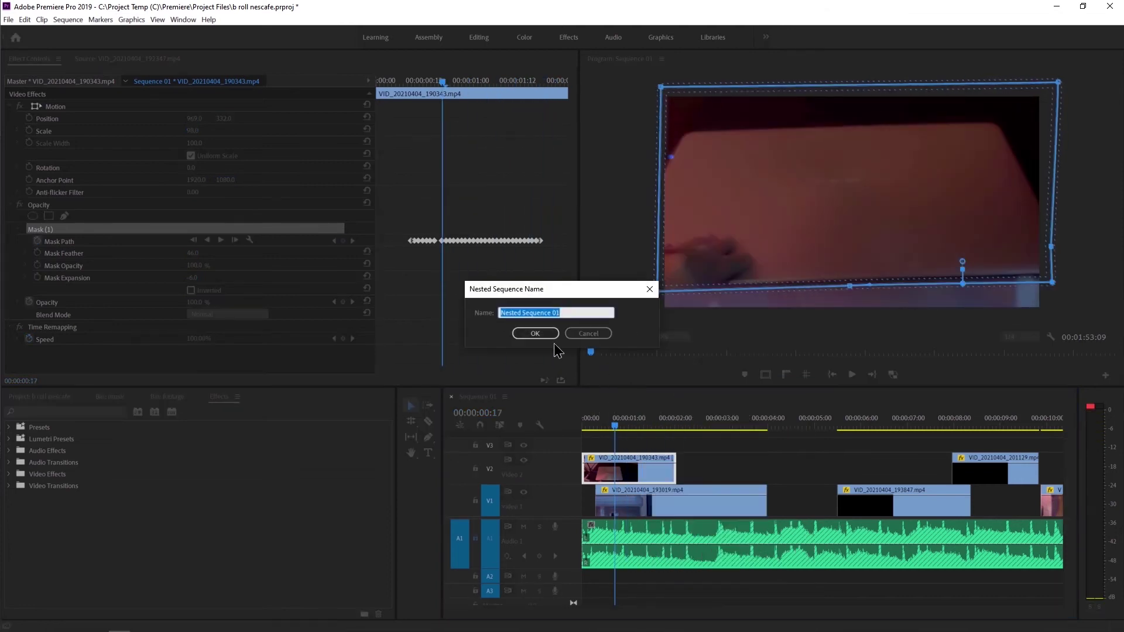
left_click(530, 332)
mouse_move(608, 427)
left_mouse_down()
mouse_move(633, 435)
mouse_move(591, 426)
left_mouse_up()
left_click(615, 471)
key("ctrl+z")
- On frame 9, select the V2 clip's Mask (1) and add a point to its bottom edge
left_click(616, 472)
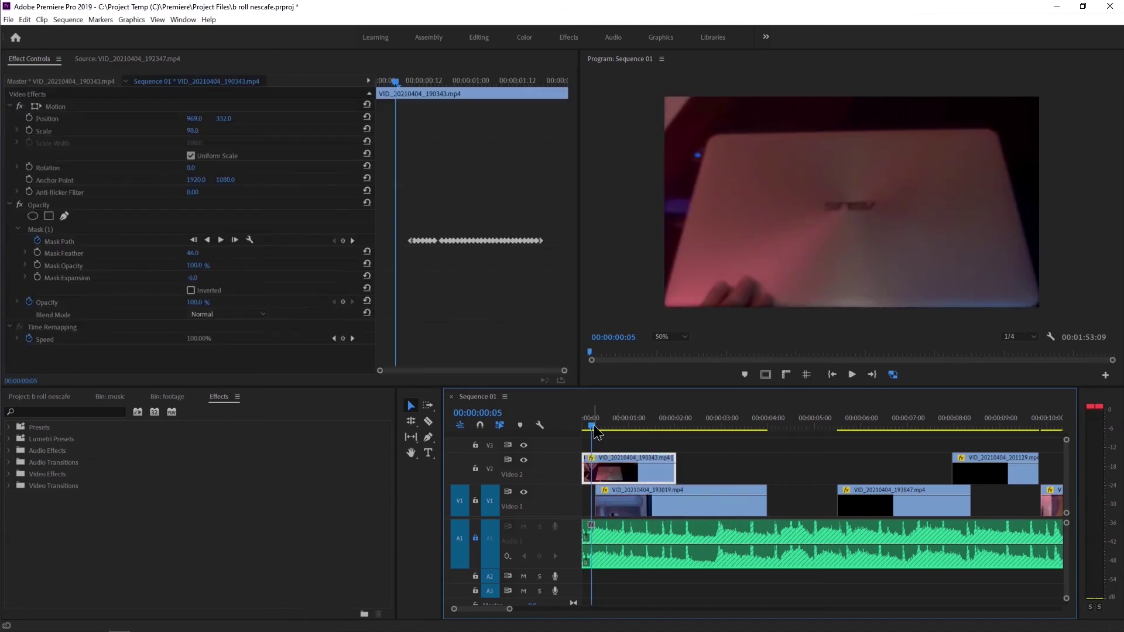
left_click_drag(390, 83, 410, 79)
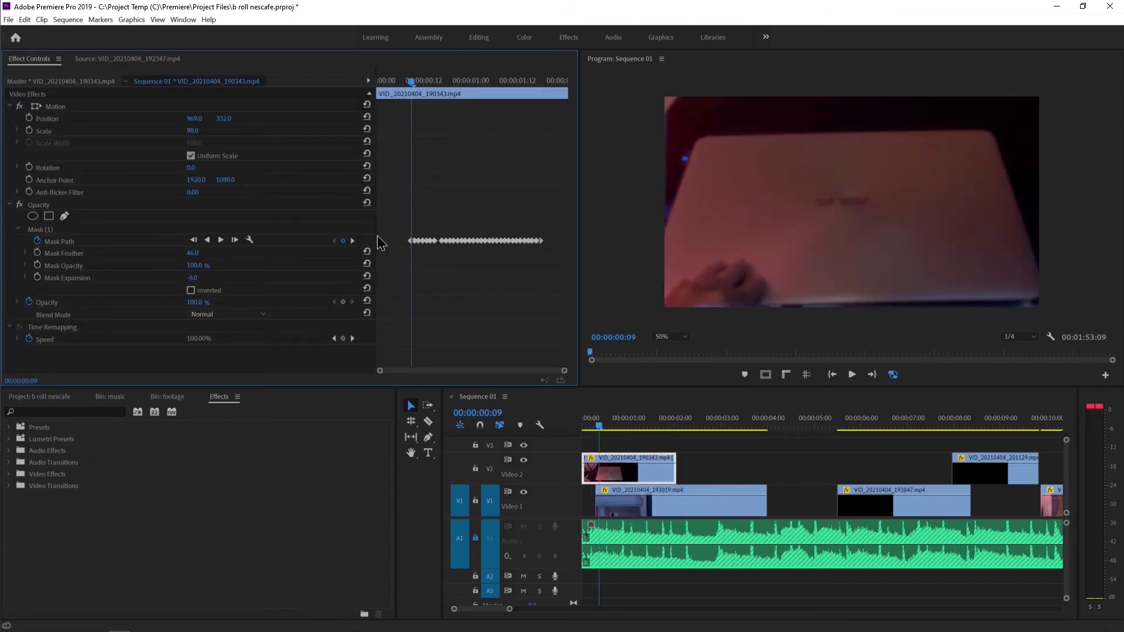
left_click(64, 242)
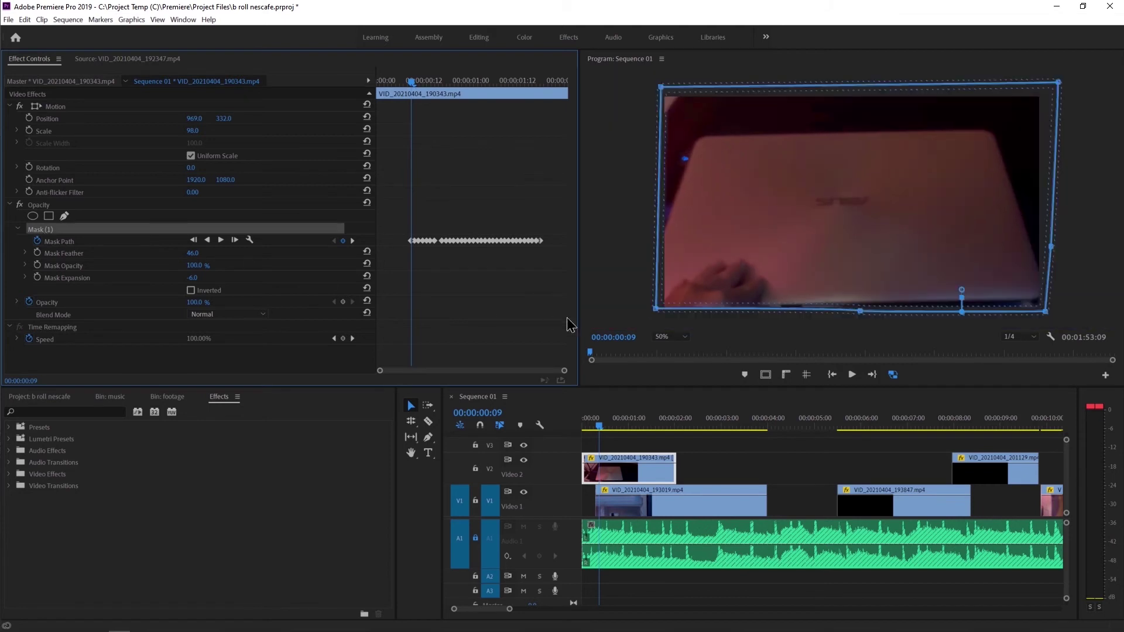
left_click(713, 314)
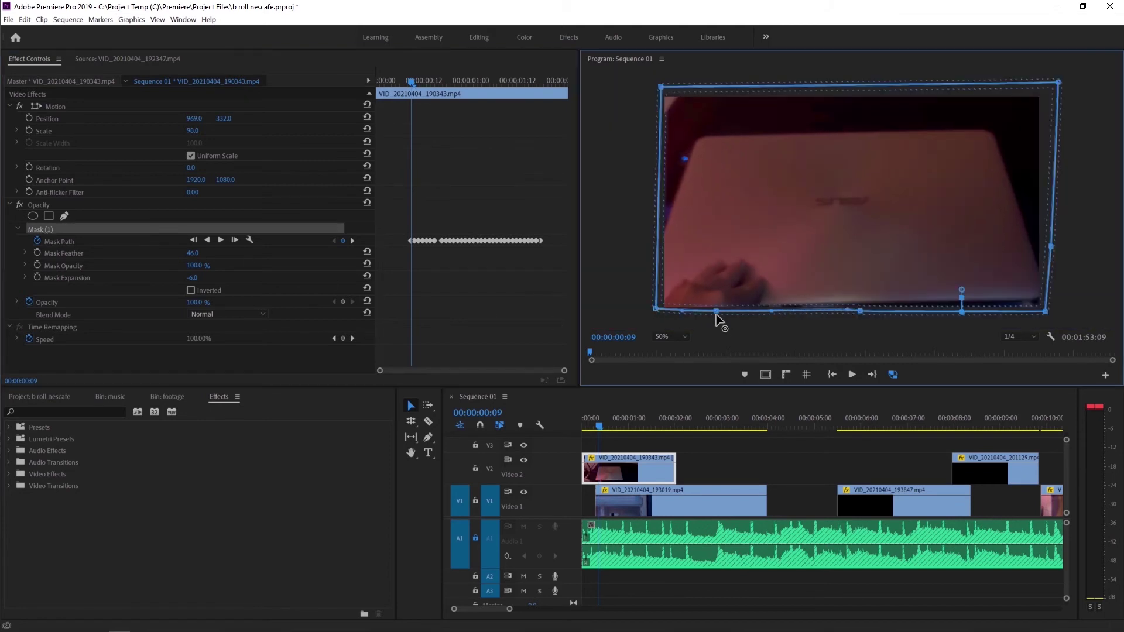
- Adjust the bottom-edge mask points frame by frame on frames 10 through 12
left_click(404, 68)
key("Right")
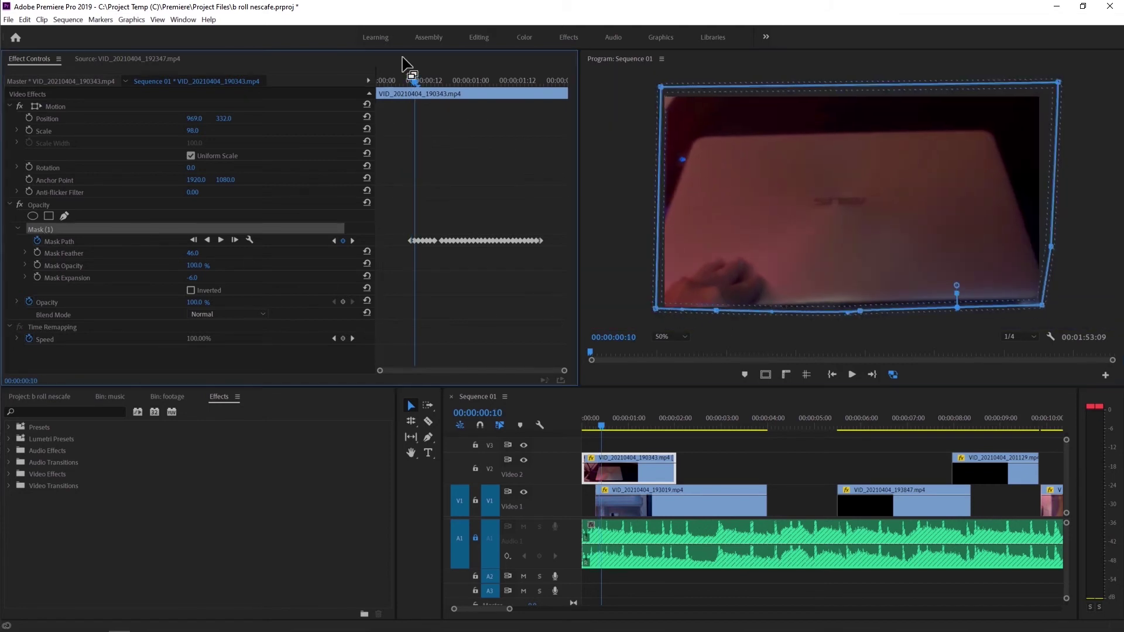
left_click_drag(719, 317, 718, 320)
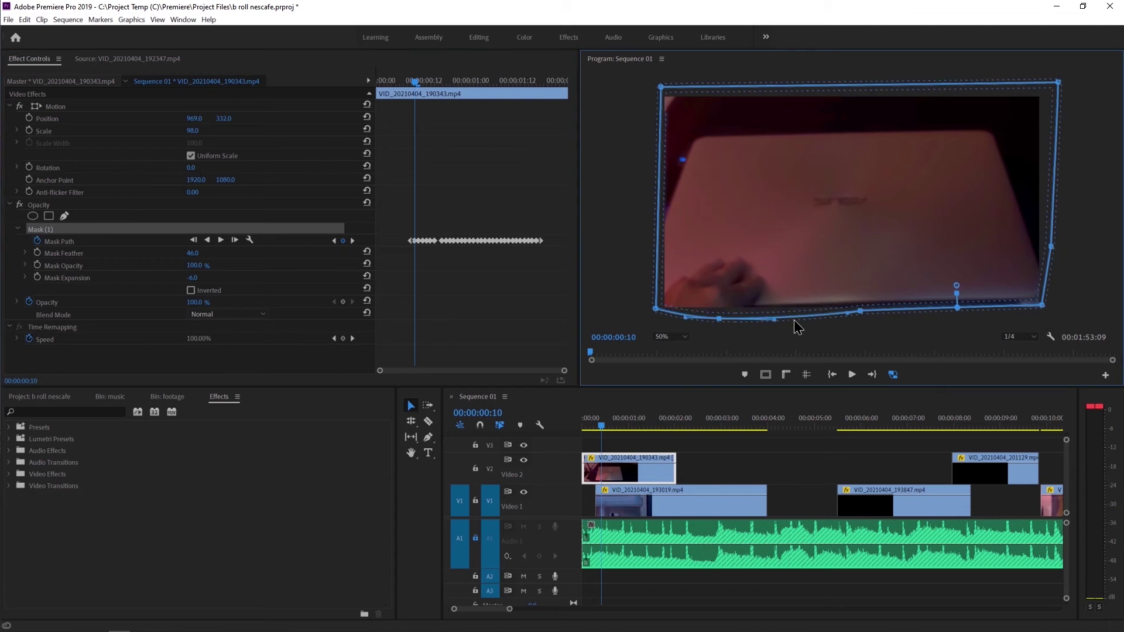
left_click_drag(790, 319, 775, 313)
left_click(447, 68)
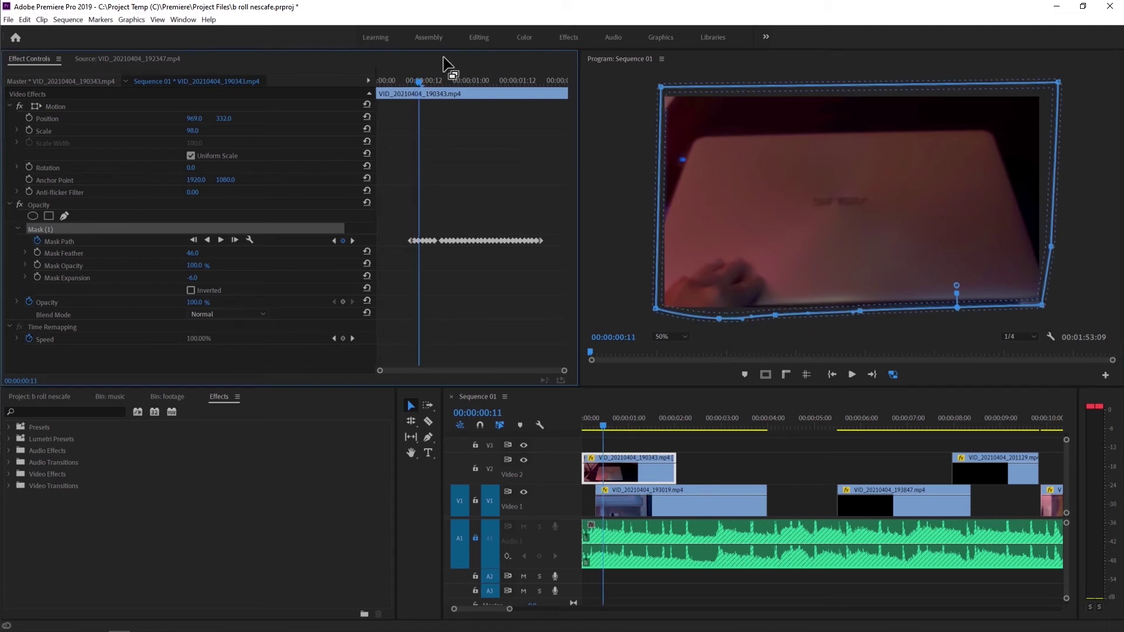
key("Right")
left_click_drag(718, 308, 721, 319)
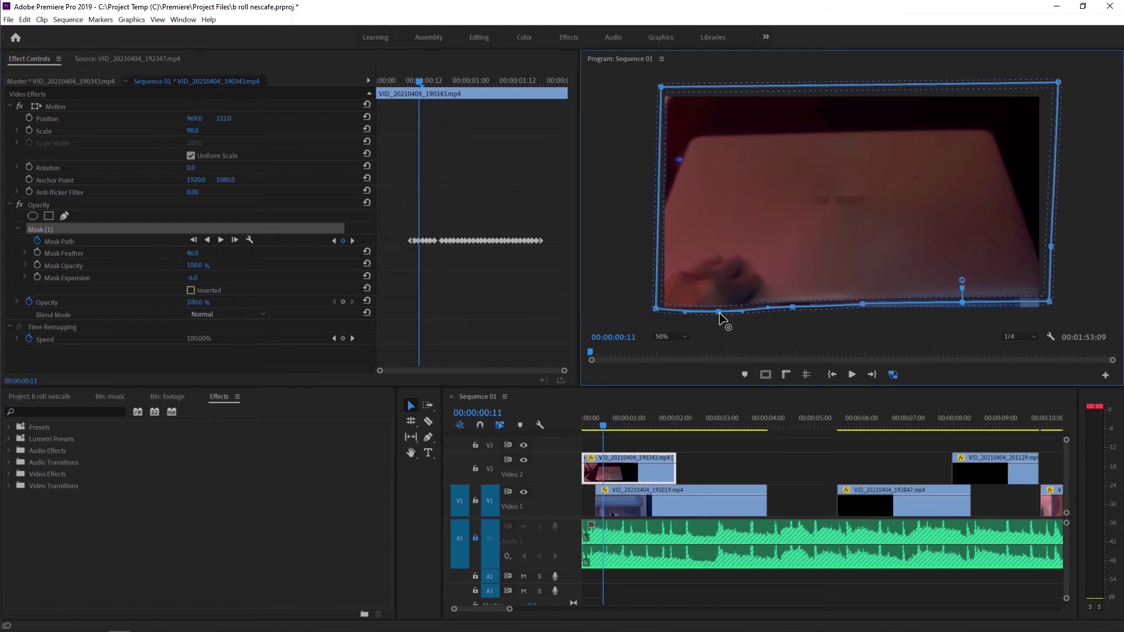
left_click(440, 63)
key("Right")
mouse_move(715, 309)
left_mouse_down()
mouse_move(719, 319)
mouse_move(704, 319)
left_mouse_up()
- On frames 13 and 14, curve the bottom-left mask edge downward into a dip
left_click(484, 63)
key("Right")
left_click(715, 305)
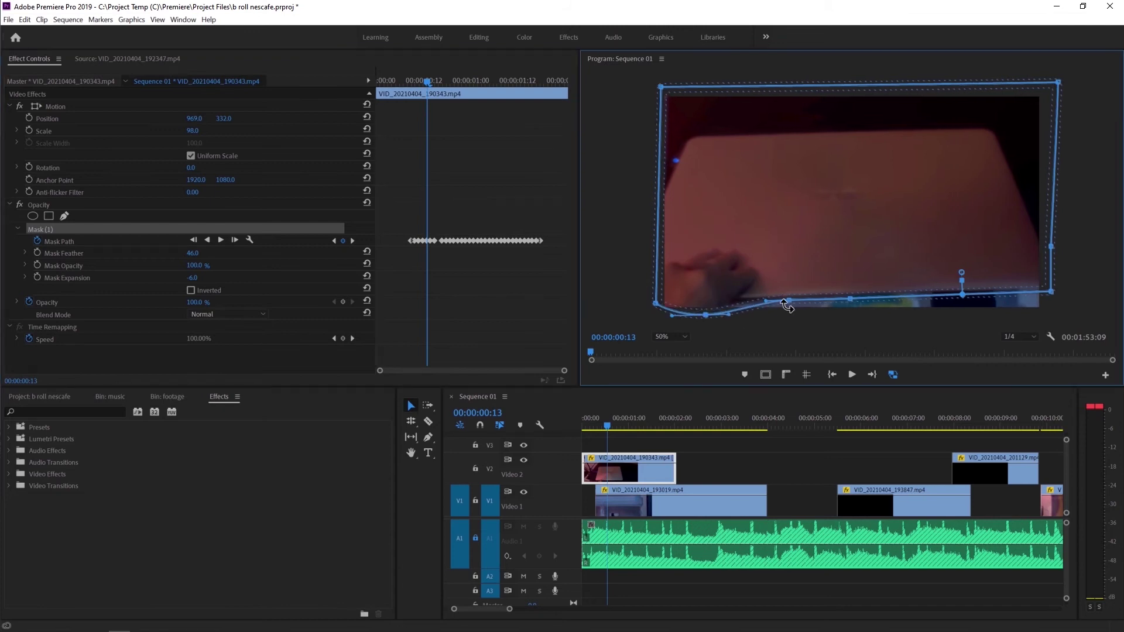
left_click_drag(780, 301, 708, 320)
left_click(413, 64)
key("Right")
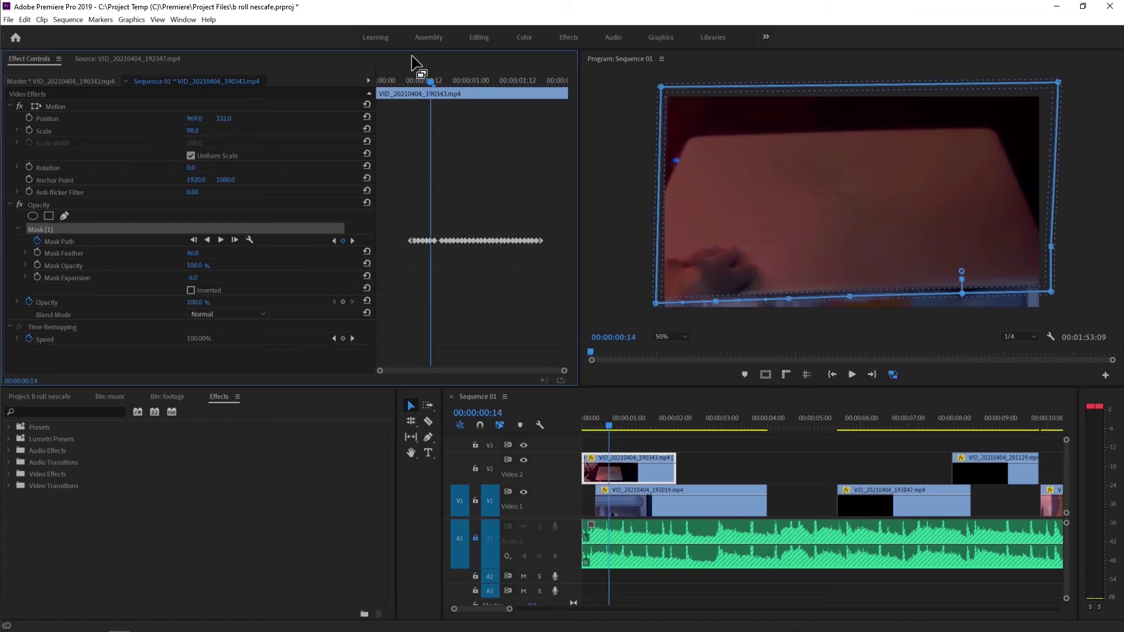
left_click_drag(713, 303, 704, 319)
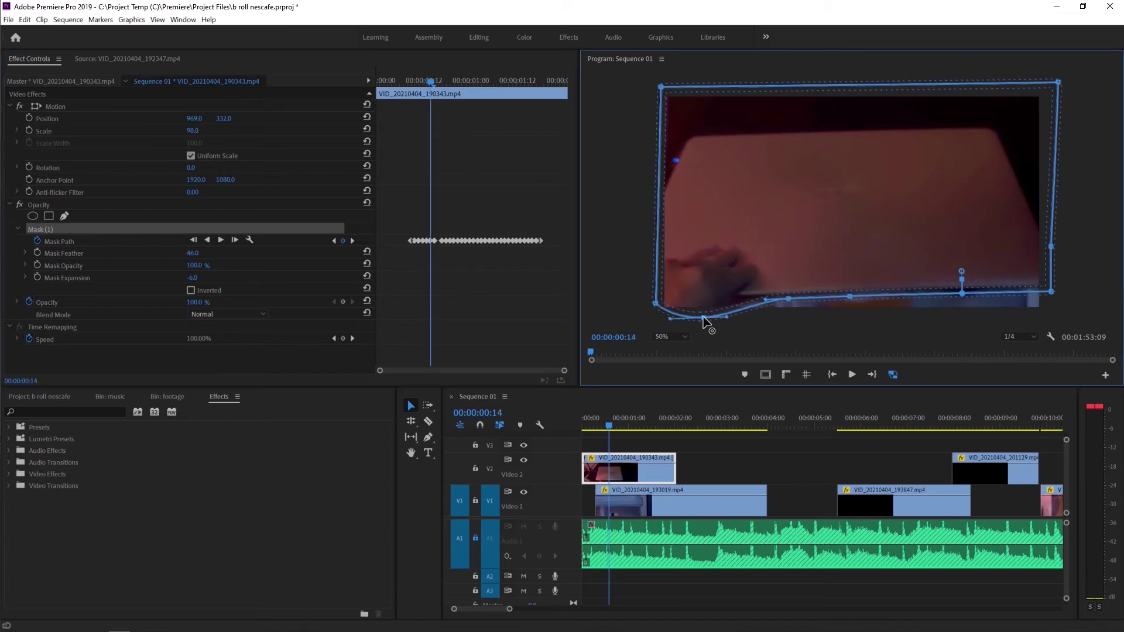
left_click_drag(789, 300, 723, 299)
left_click_drag(702, 319, 651, 308)
- On frame 15, add and pull down a bottom-edge mask point
left_click(434, 58)
key("Right")
left_click_drag(718, 300, 724, 309)
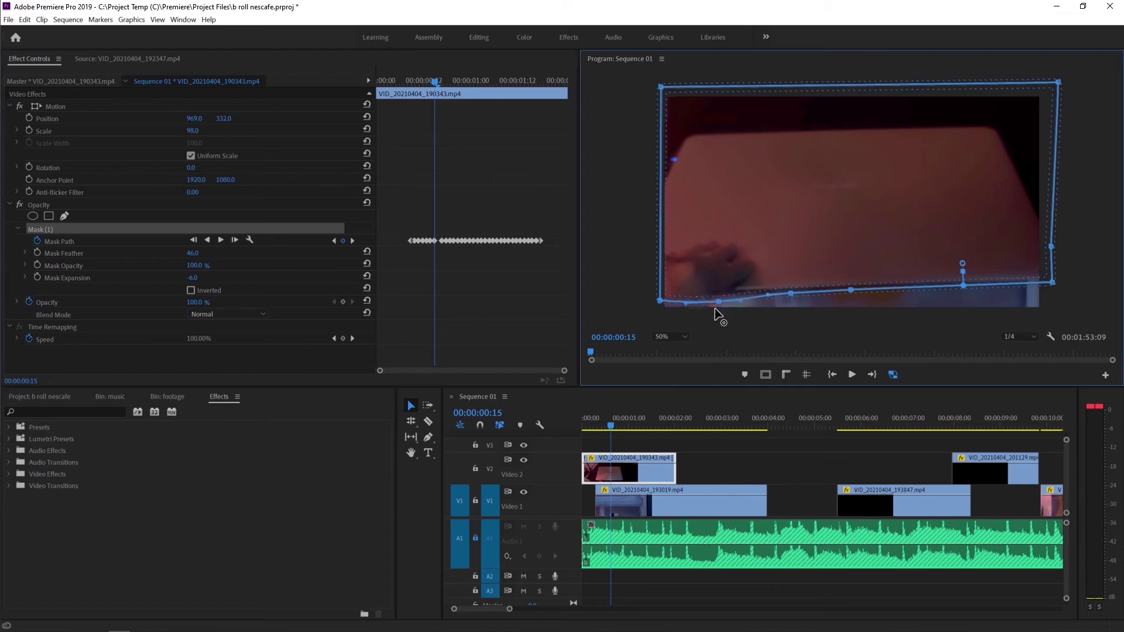
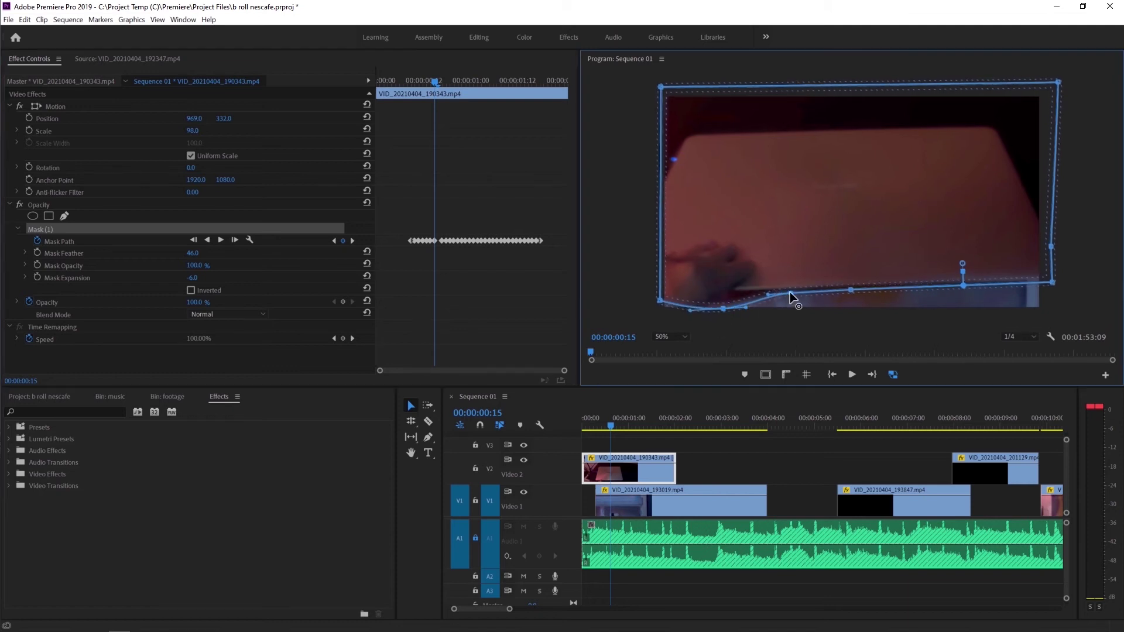
- Curve the V2 mask's bottom edge toward the lower left and preview it
mouse_move(740, 292)
left_mouse_down()
mouse_move(714, 316)
mouse_move(658, 318)
left_mouse_up()
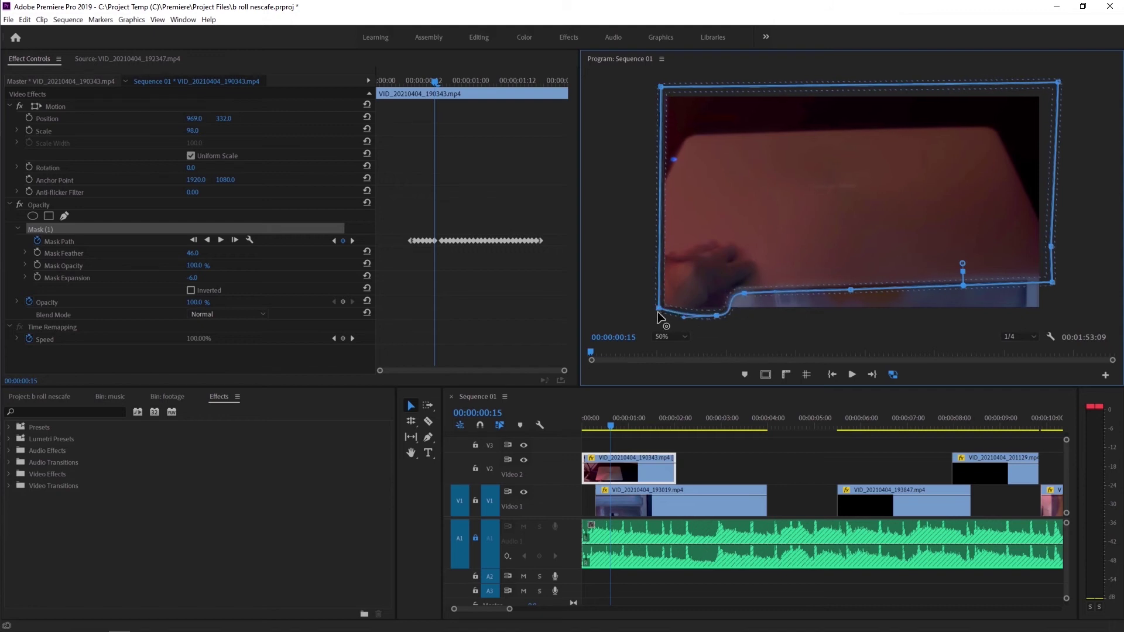
left_click(436, 63)
key("space")
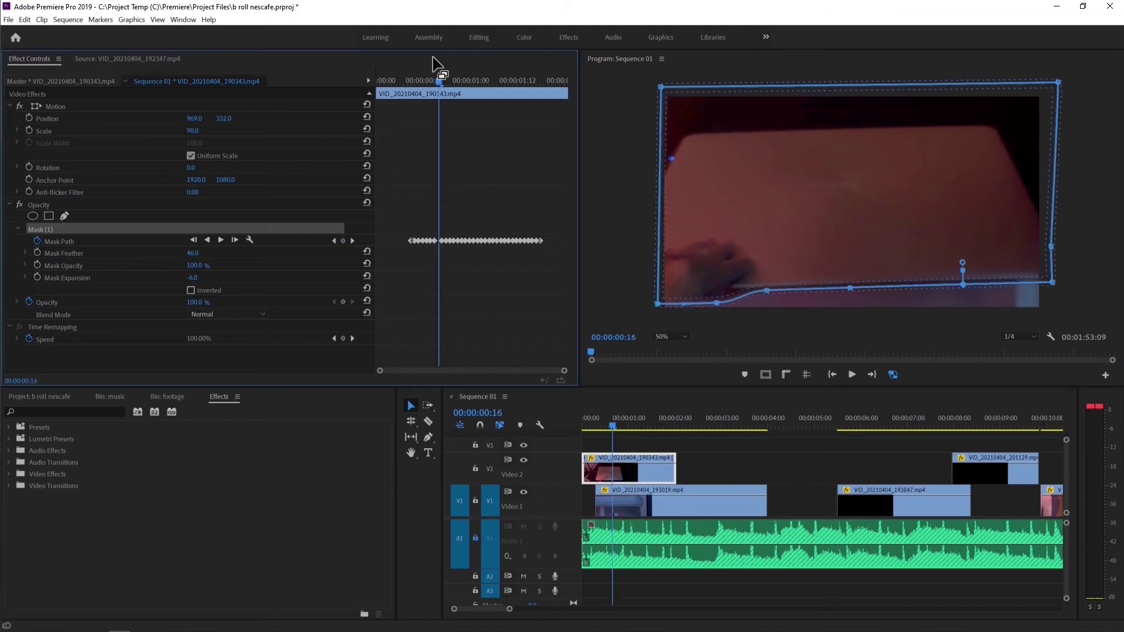
key("space")
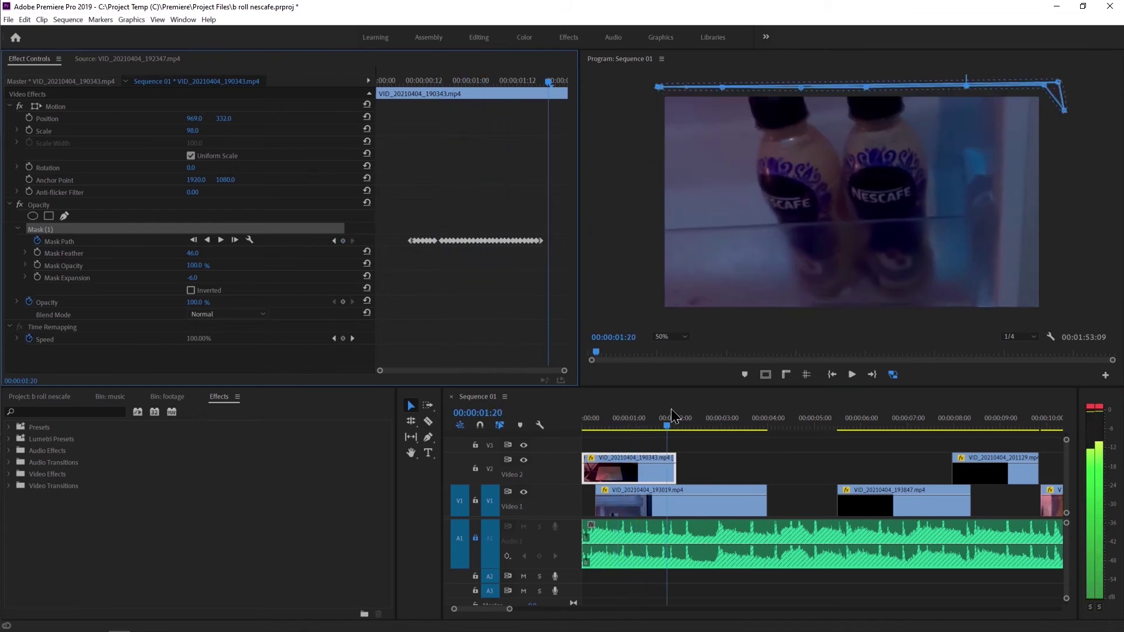
- Replay the sequence from the start to review the reshaped mask
right_click(659, 472)
left_click(630, 440)
left_click(630, 440)
key("Home")
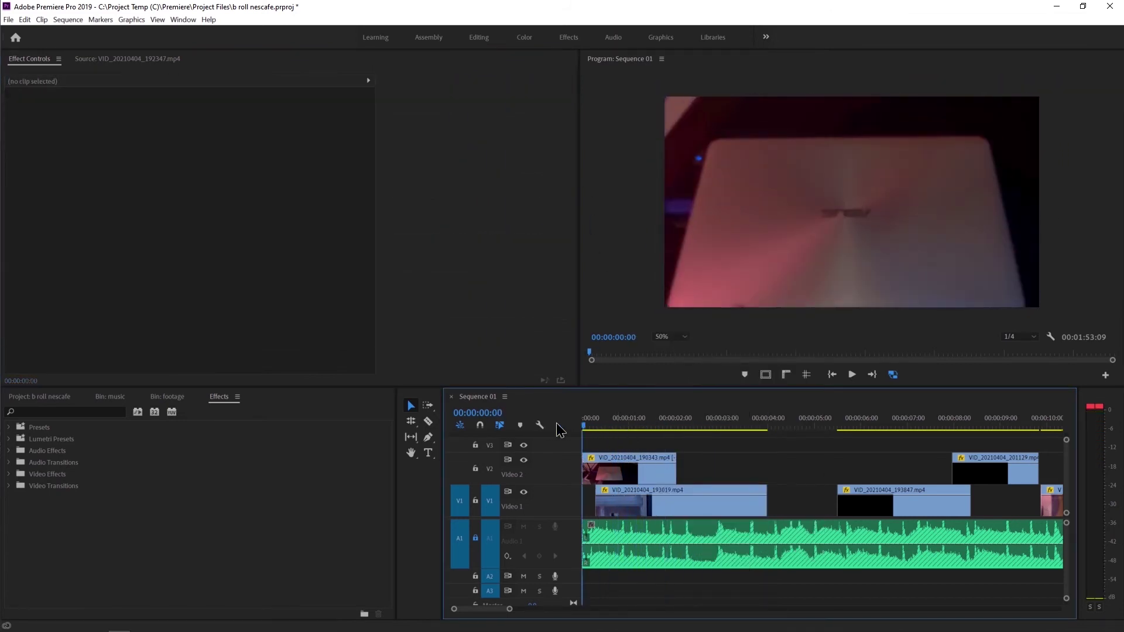
key("space")
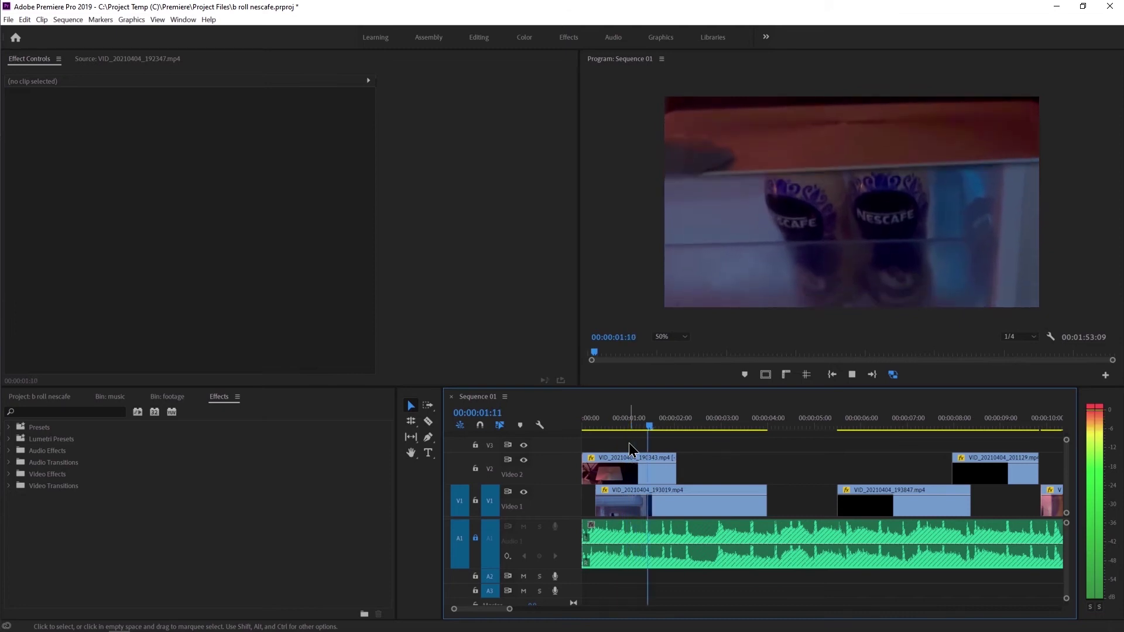
key("space")
right_click(633, 469)
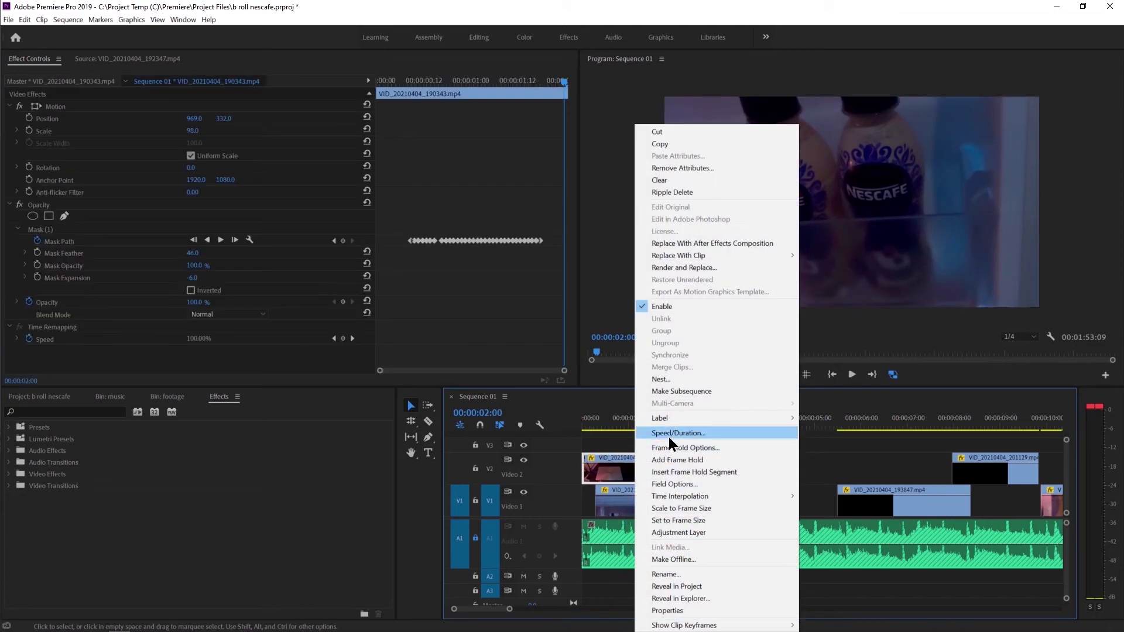
left_click(676, 433)
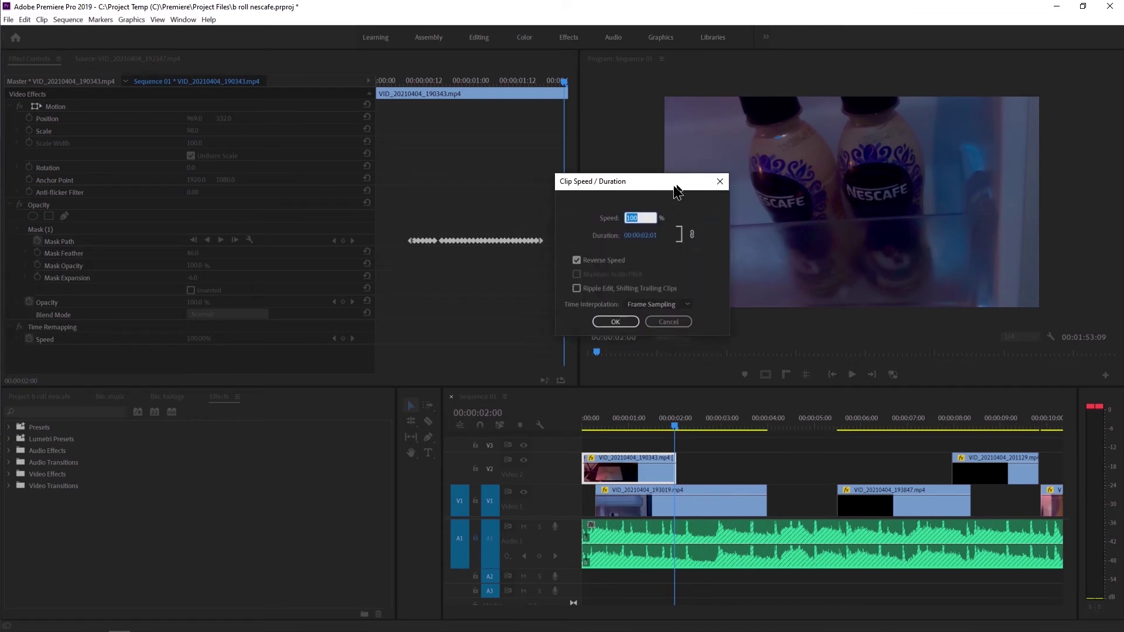
left_click(736, 175)
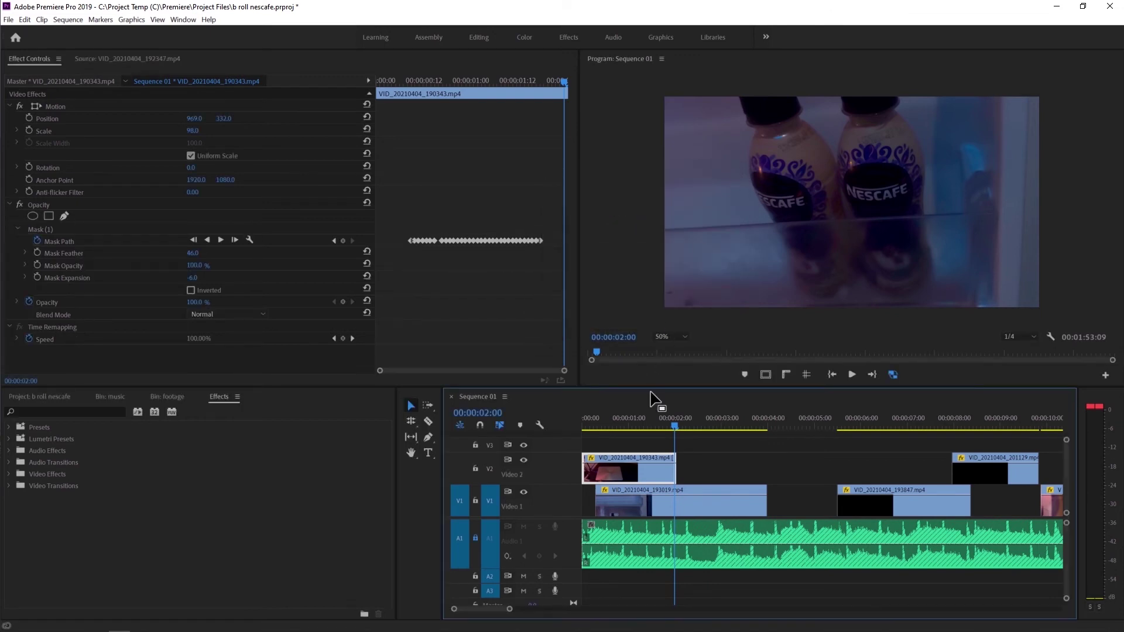
right_click(649, 473)
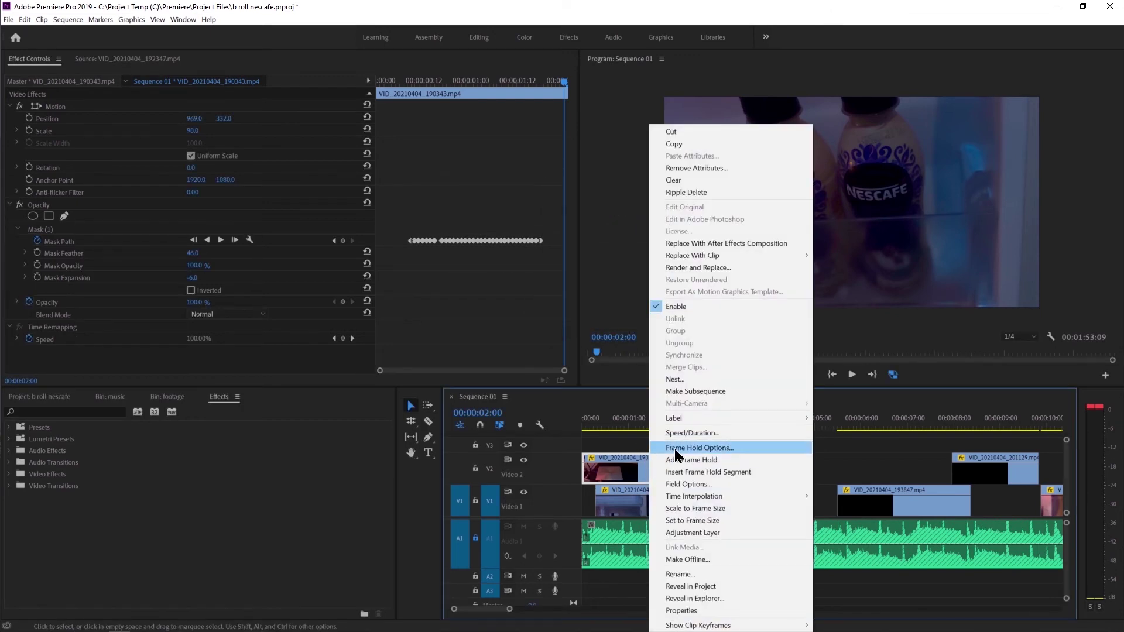
left_click(675, 379)
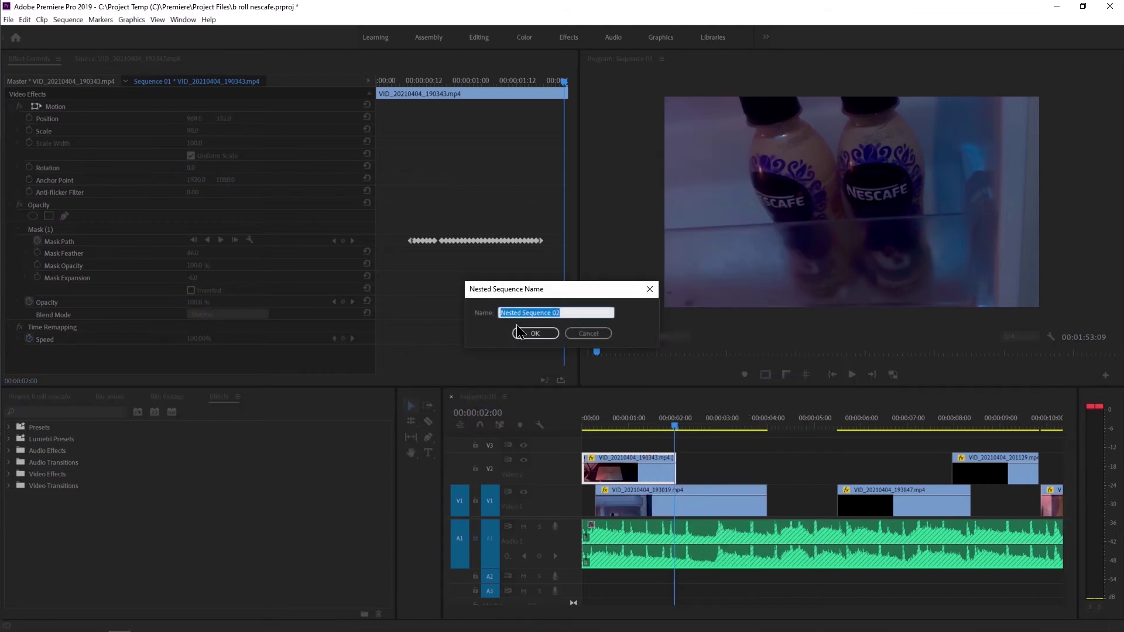
left_click(530, 327)
right_click(649, 472)
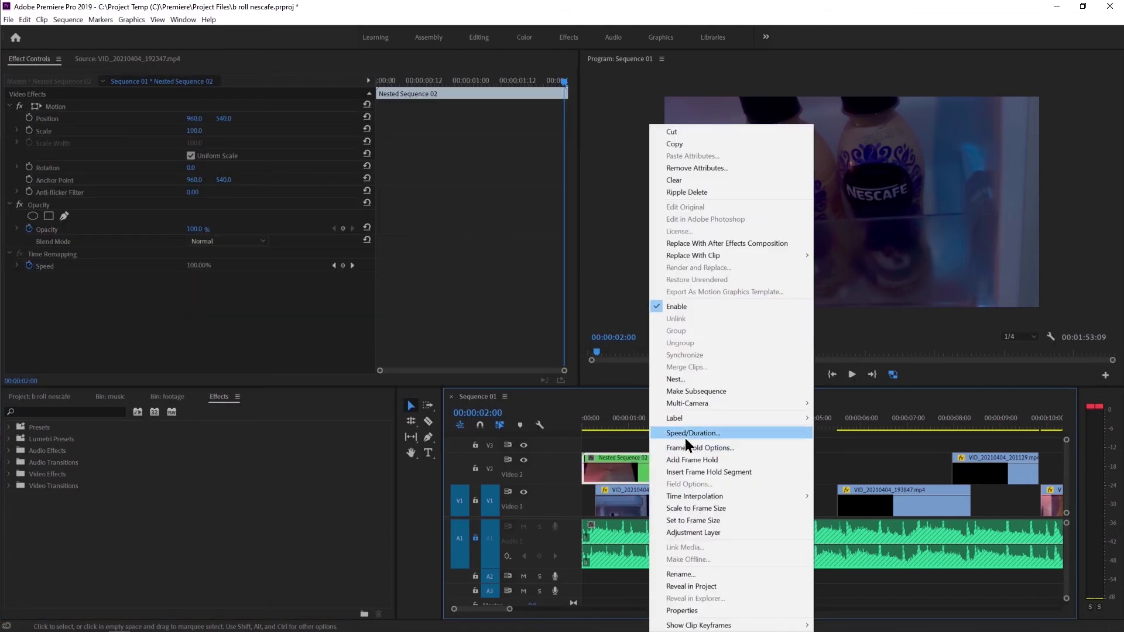
left_click(684, 434)
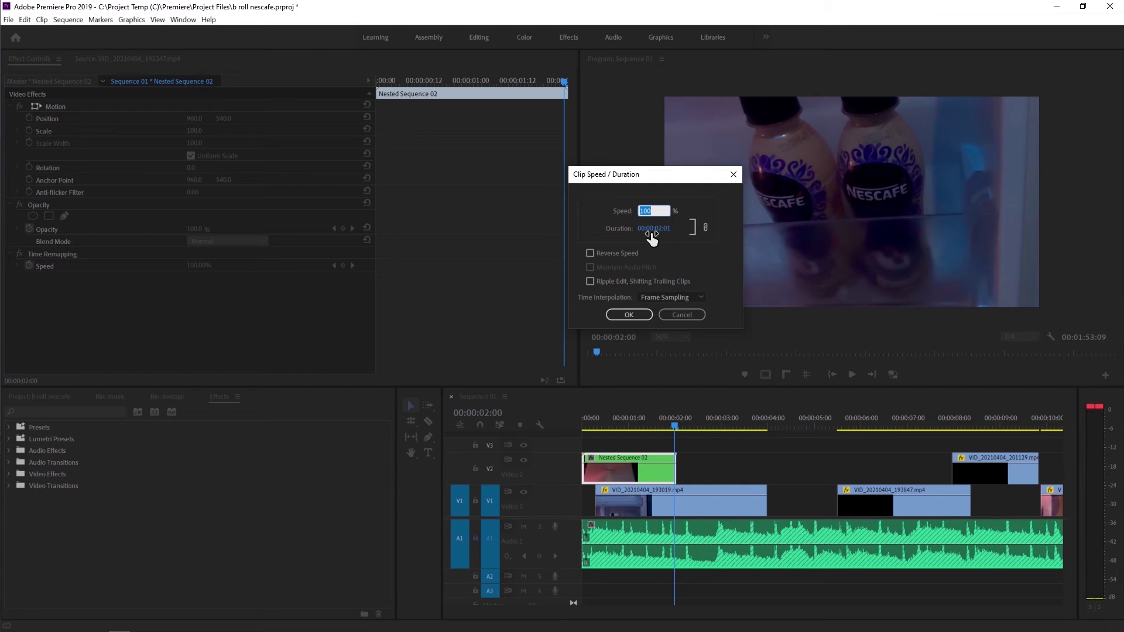
type("15")
left_click(626, 313)
left_click_drag(606, 420, 569, 419)
key("space")
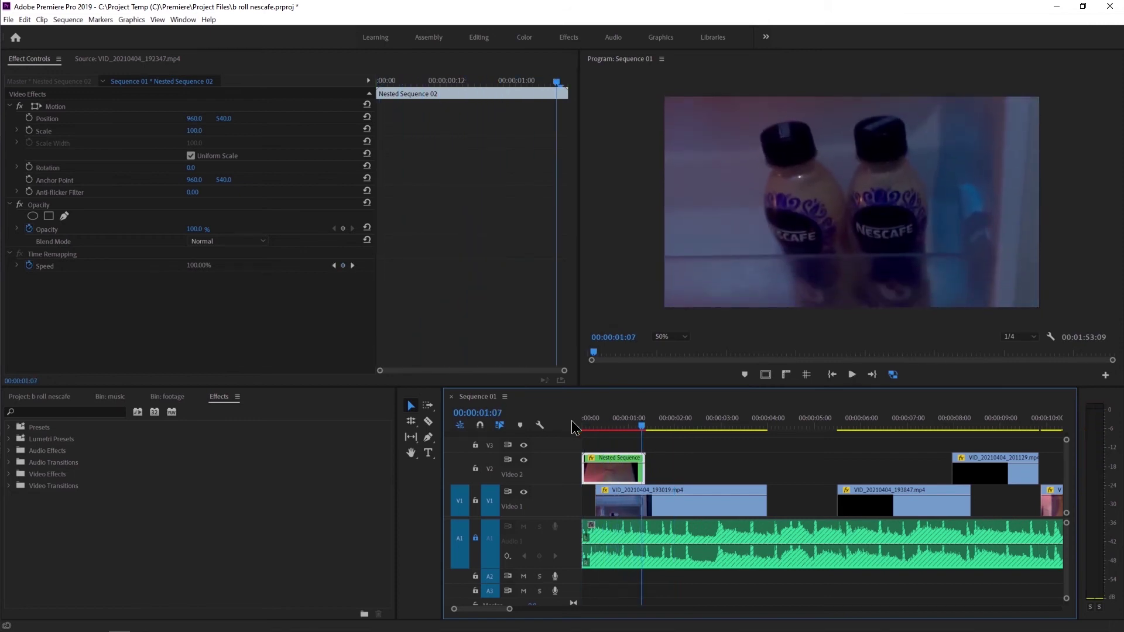
key("ctrl+z")
key("ctrl+z")
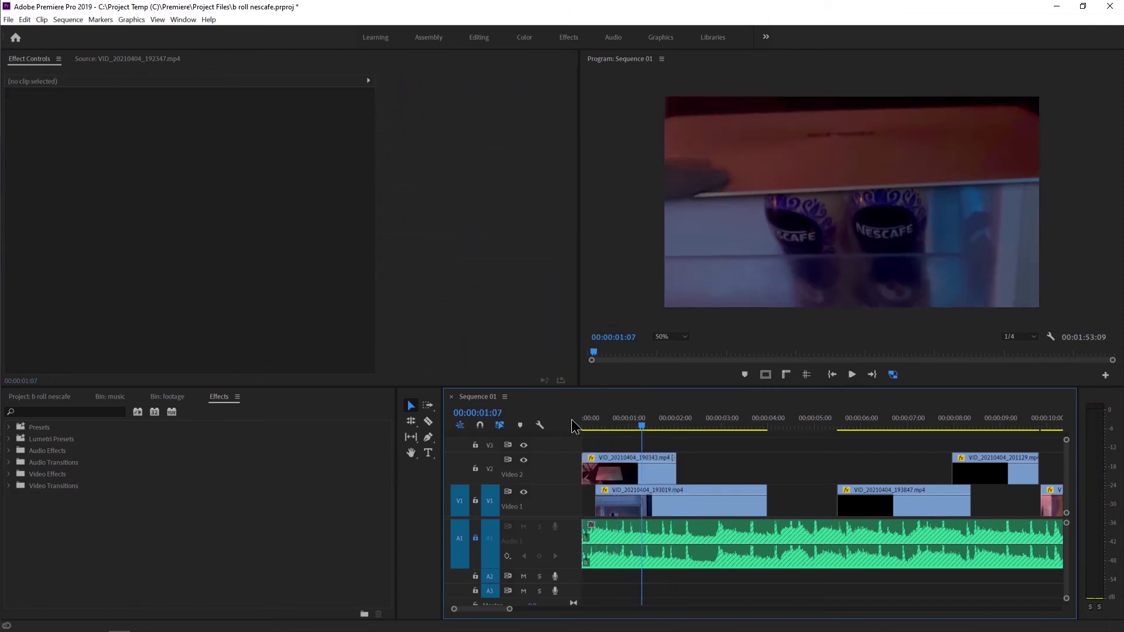
- Expand Video 2 and show VID_20210404_190343.mp4's Time Remapping speed line, playhead at 00:00:00:09
left_click(622, 471)
double_click(556, 473)
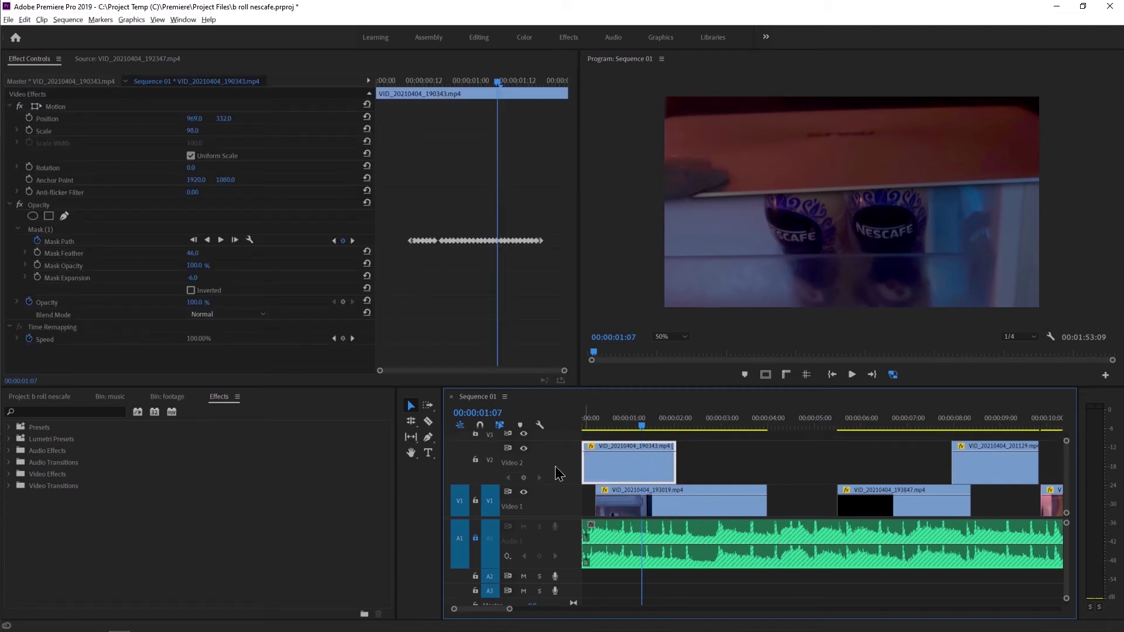
left_click_drag(619, 419, 598, 419)
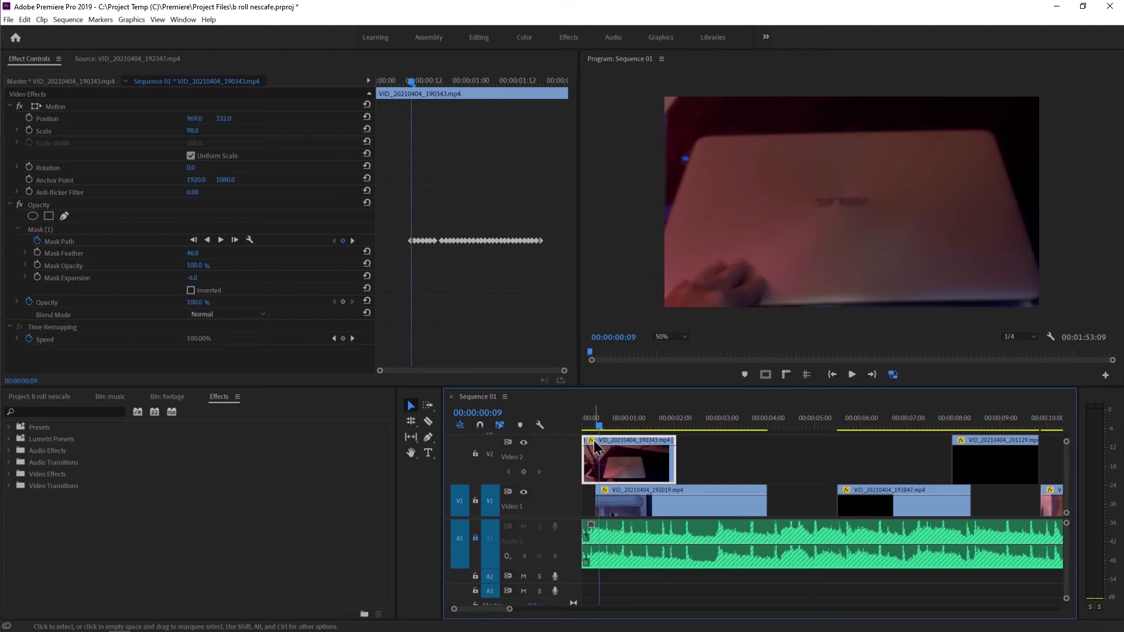
right_click(591, 440)
mouse_move(614, 479)
left_click(708, 474)
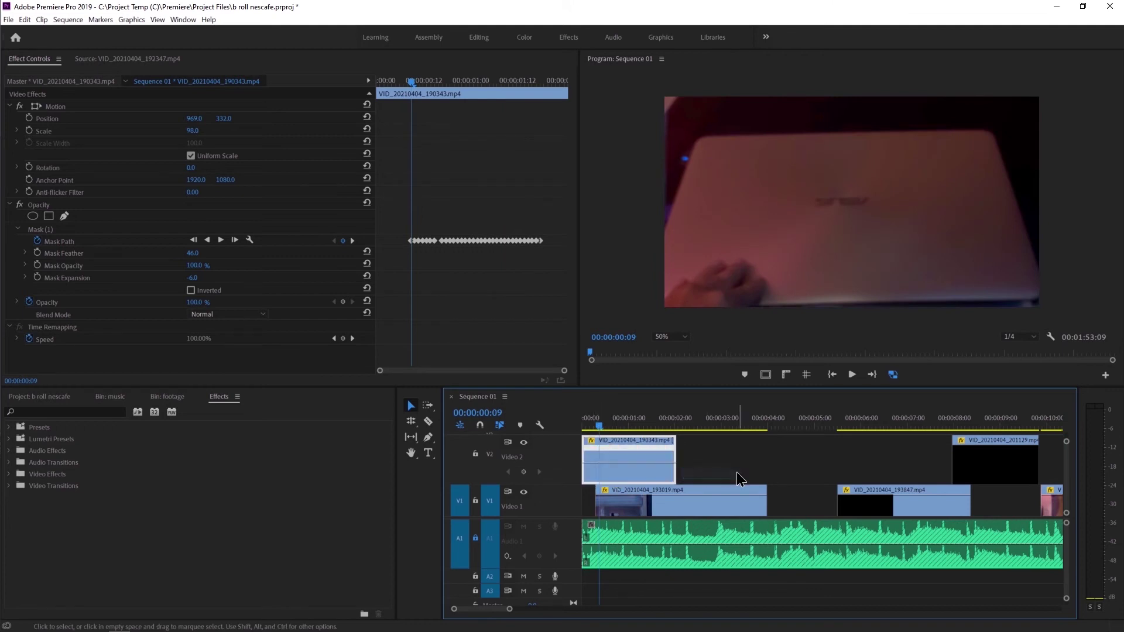
key("equal")
key("equal")
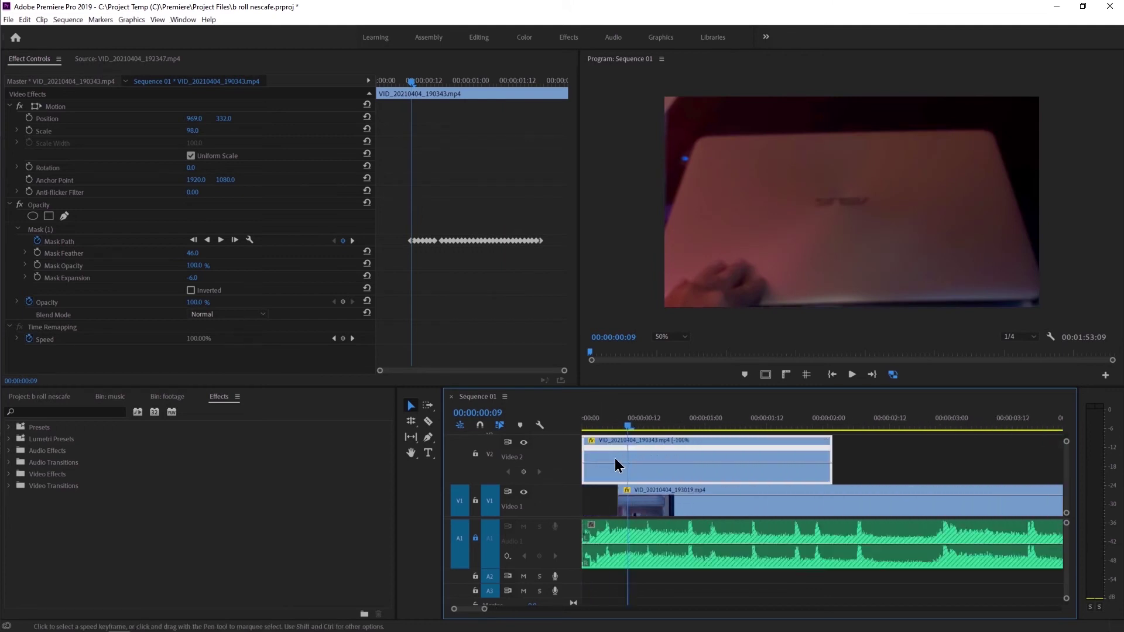
key("equal")
left_click(668, 337)
left_click(668, 348)
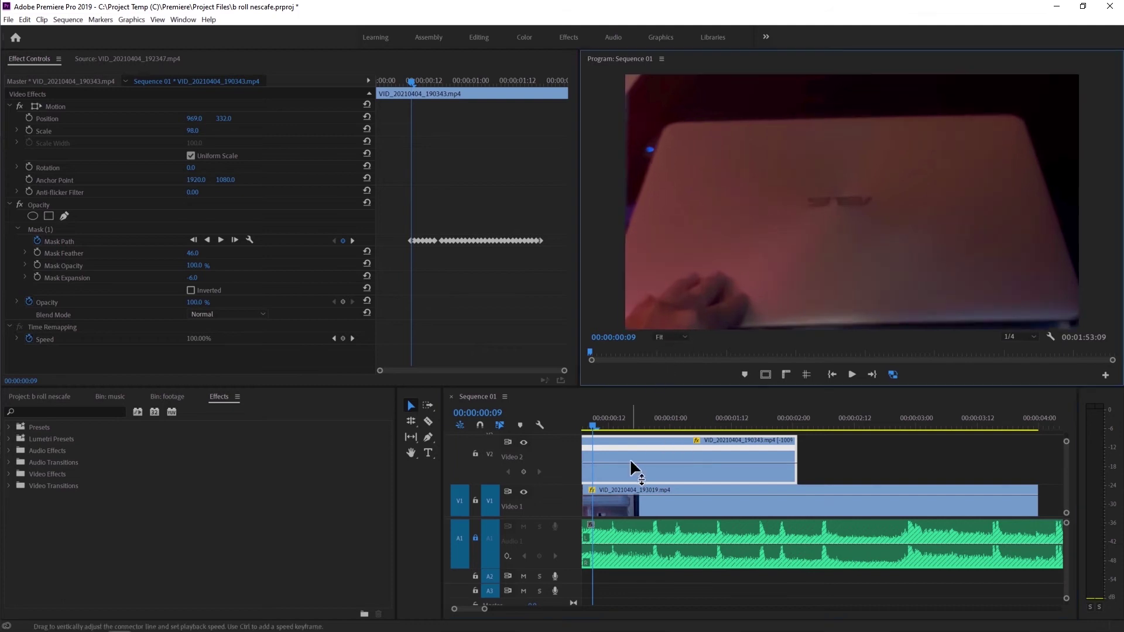
scroll(631, 457, "up", 1)
mouse_move(636, 421)
left_mouse_down()
mouse_move(777, 440)
mouse_move(631, 454)
left_mouse_up()
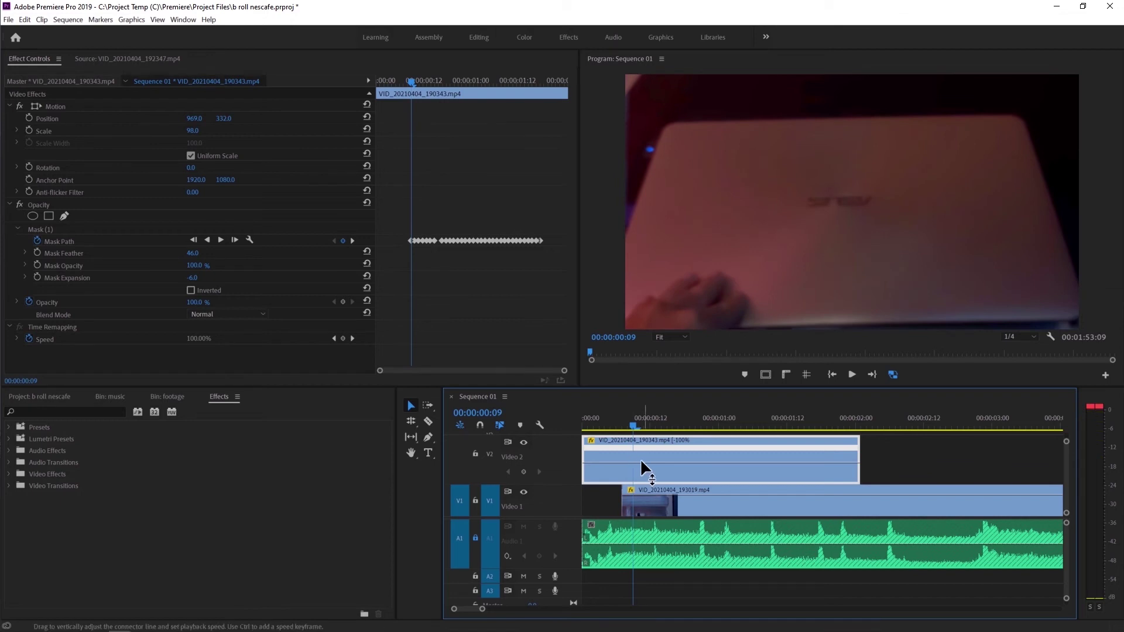
- Add a speed keyframe at 00:00:00:09 and speed up the section after it
left_click(633, 464, "ctrl")
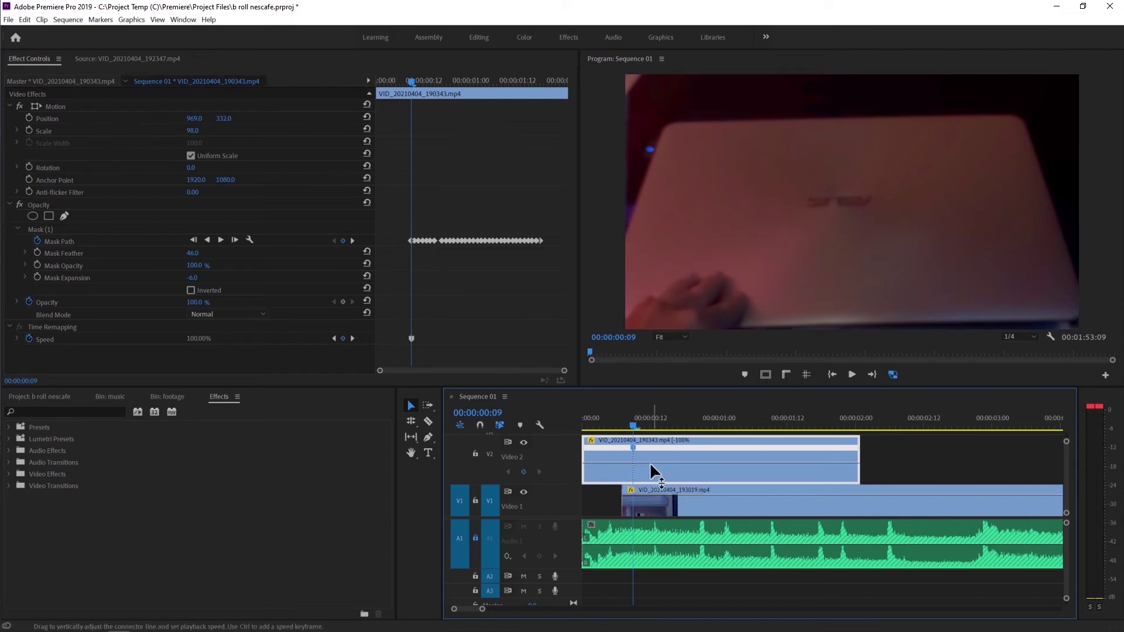
left_click_drag(648, 461, 650, 469)
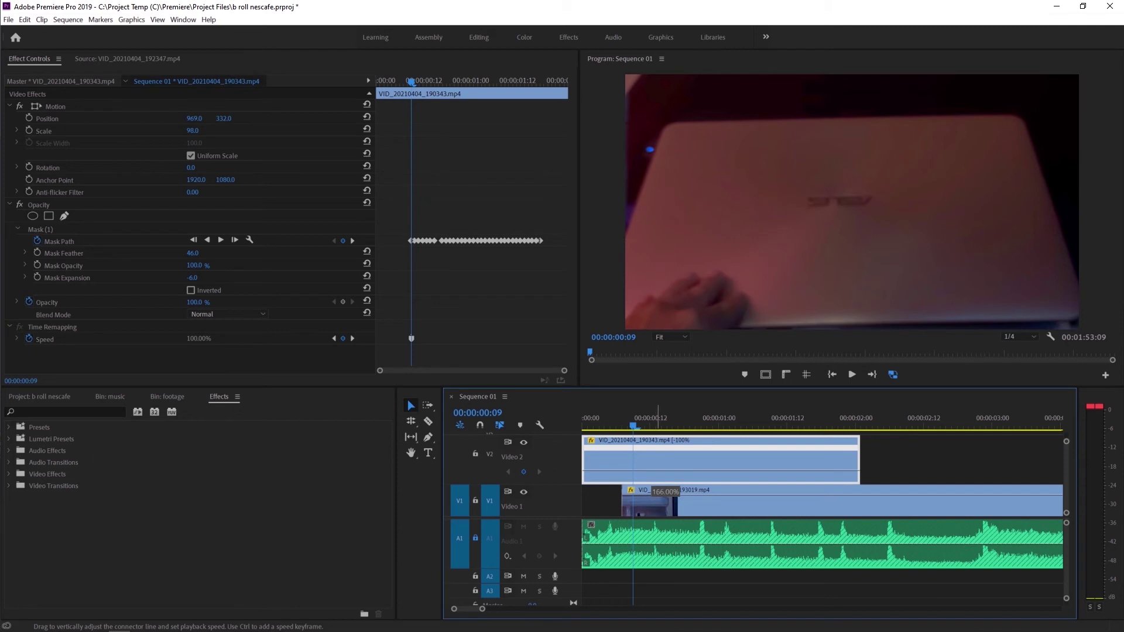
left_click_drag(650, 489, 650, 422)
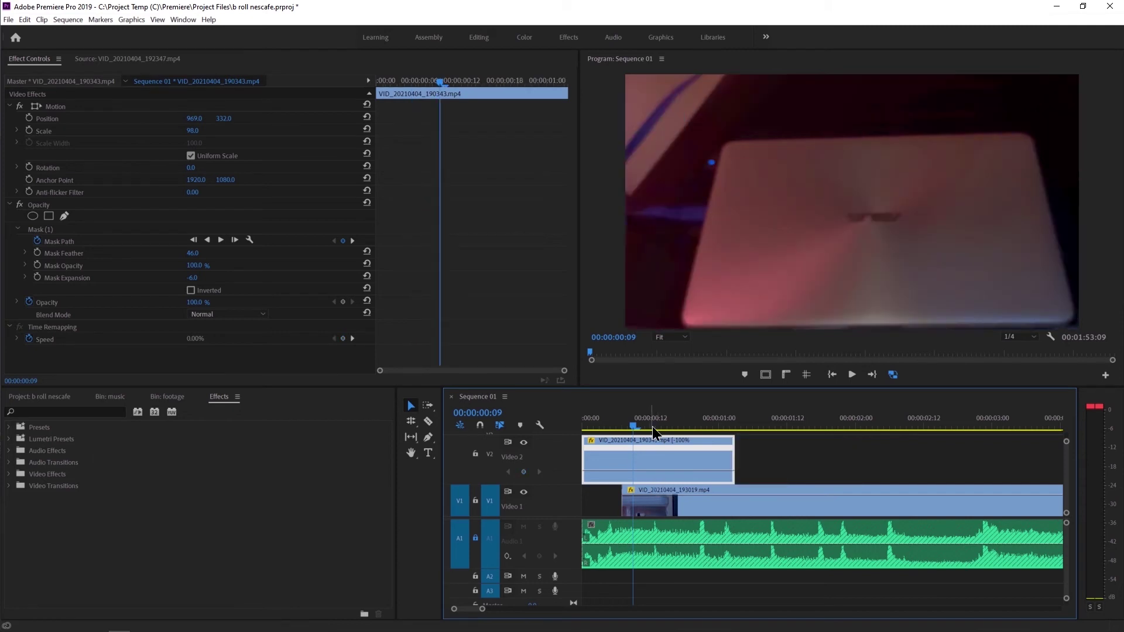
key("minus")
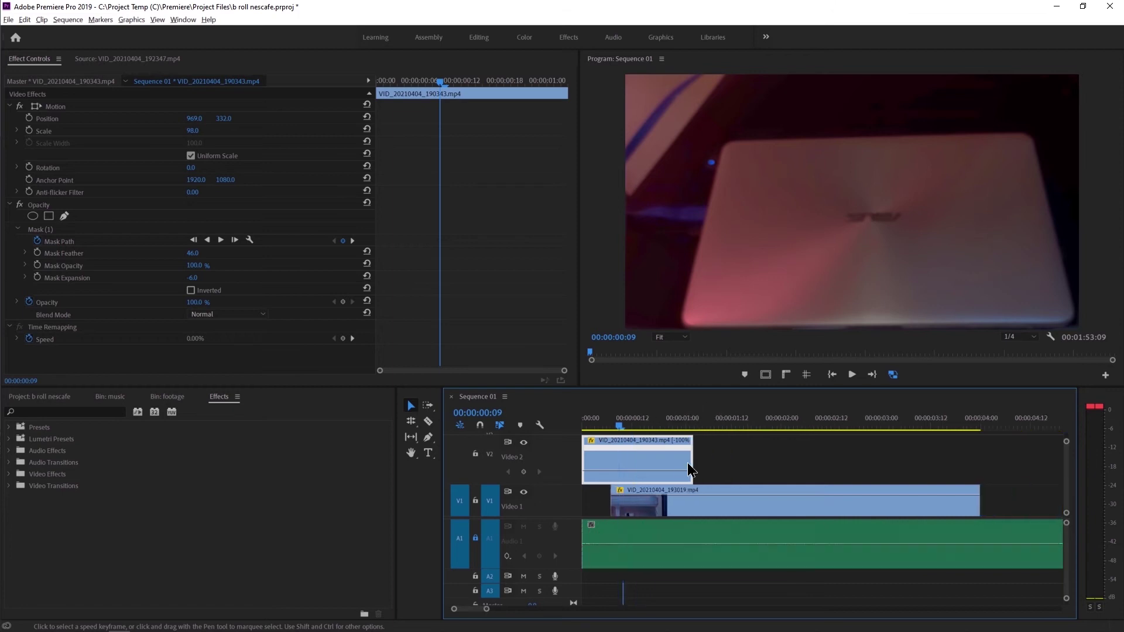
- Zoom the timeline out and drag the speed ramp keyframes to adjust their timing
key("minus")
scroll(676, 458, "up", 1)
mouse_move(619, 426)
left_mouse_down()
mouse_move(660, 424)
mouse_move(628, 432)
left_mouse_up()
left_click_drag(631, 479, 634, 465)
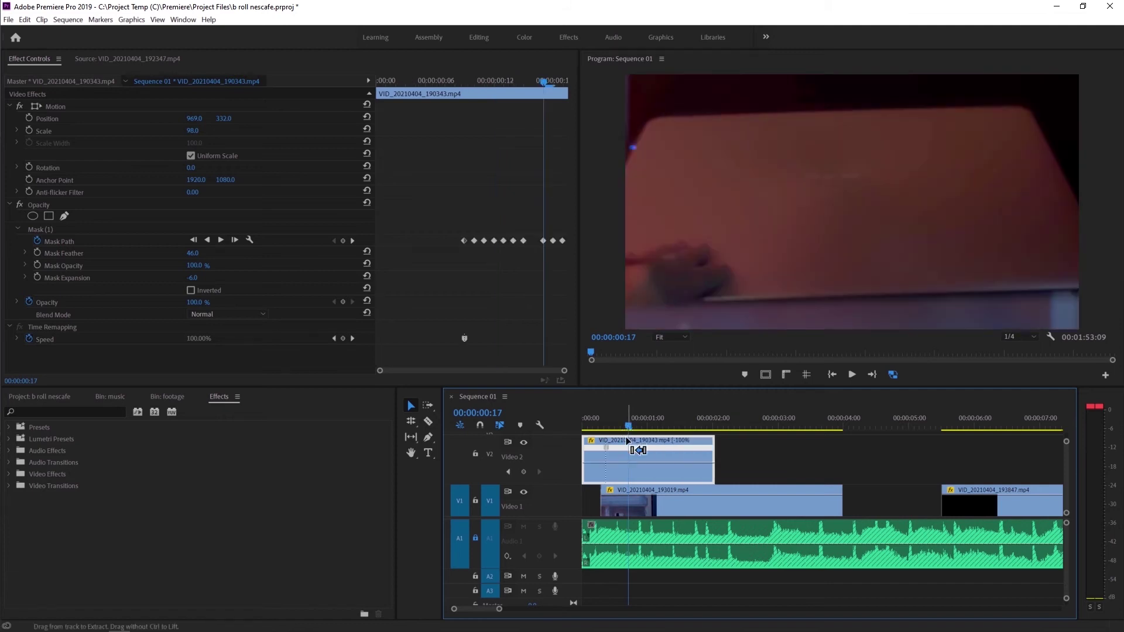
mouse_move(636, 463)
left_mouse_down()
mouse_move(637, 443)
mouse_move(592, 448)
mouse_move(629, 453)
left_mouse_up()
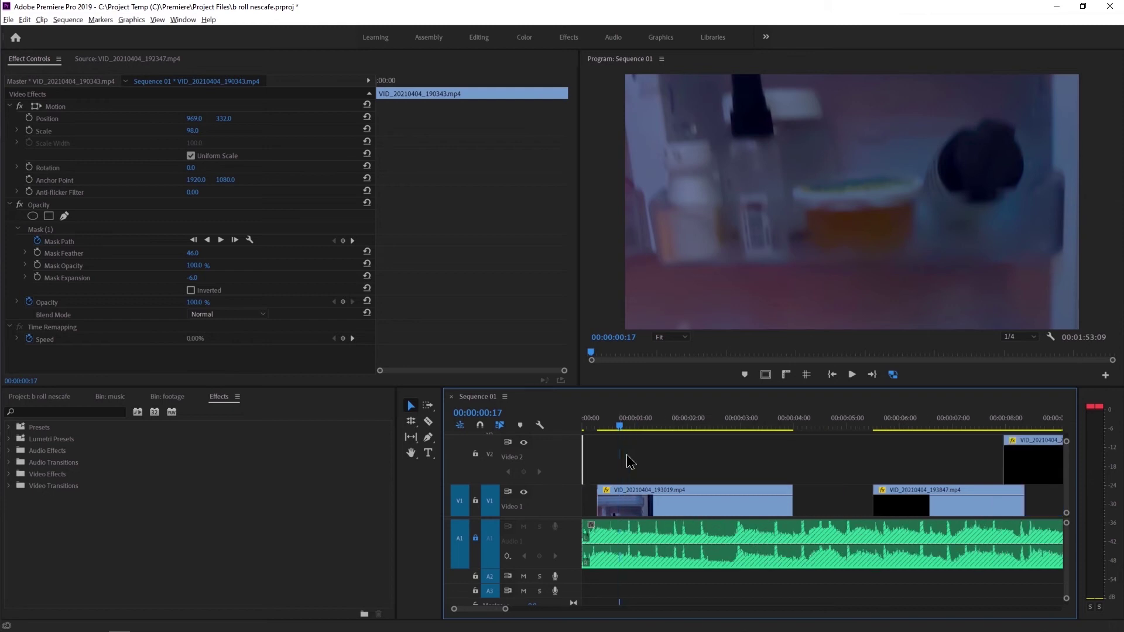
- Undo the speed changes so the clip is back at 100% and 00:00:02:01 long
key("ctrl+z")
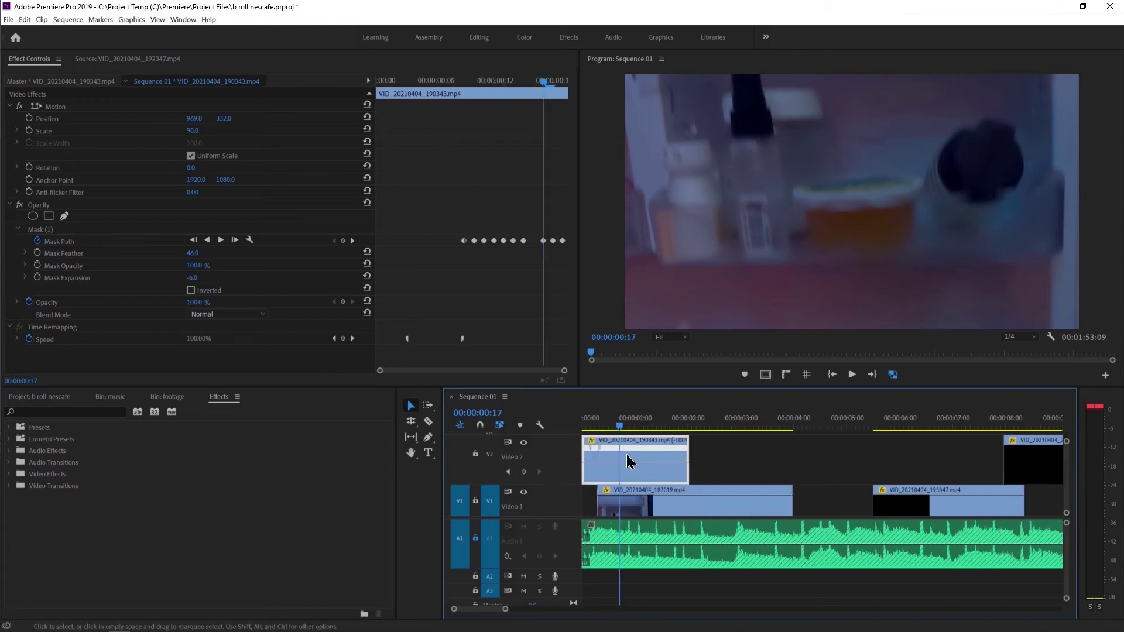
key("ctrl+z")
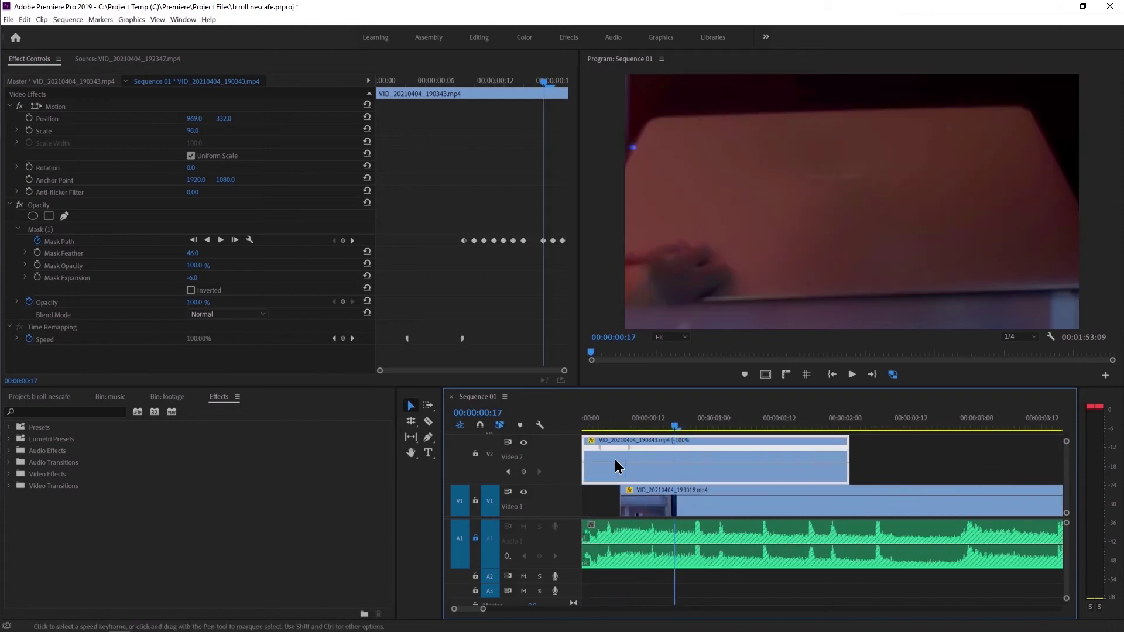
left_click_drag(678, 444, 716, 449)
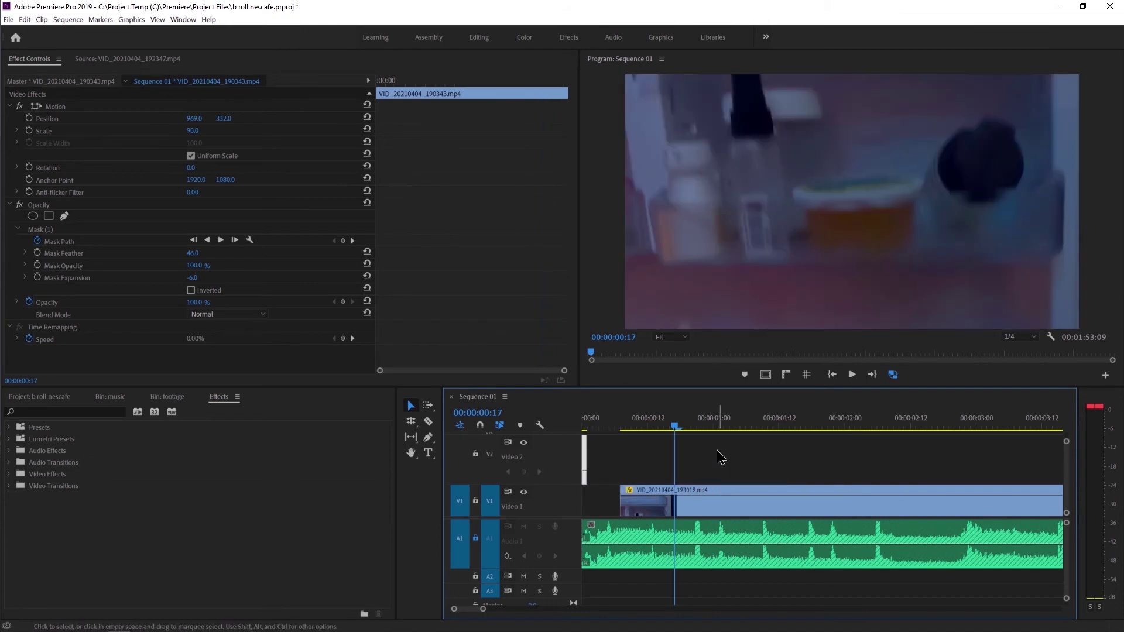
key("ctrl+z")
key("ctrl+z")
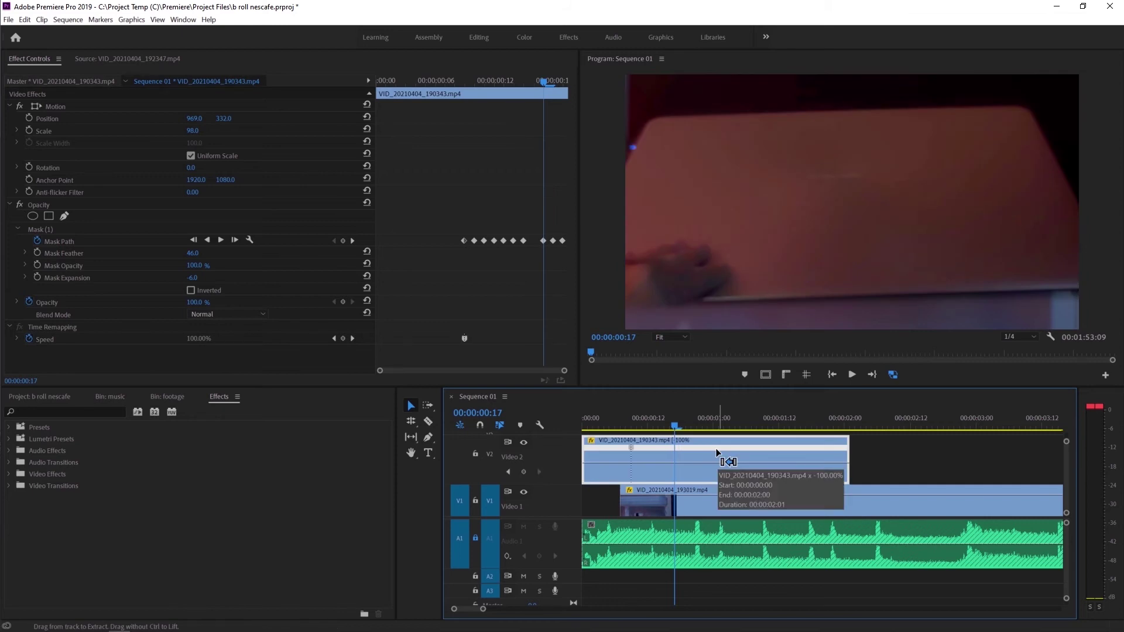
right_click(705, 453)
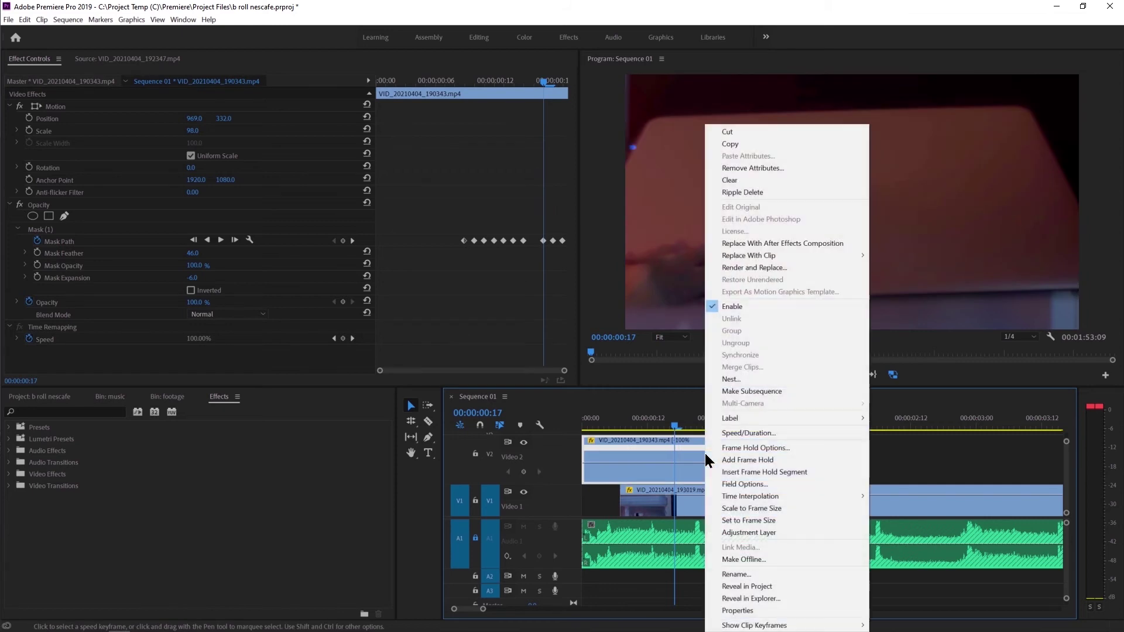
- Nest the V2 clip as Nested Sequence 03 and show its Time Remapping speed line
left_click(731, 379)
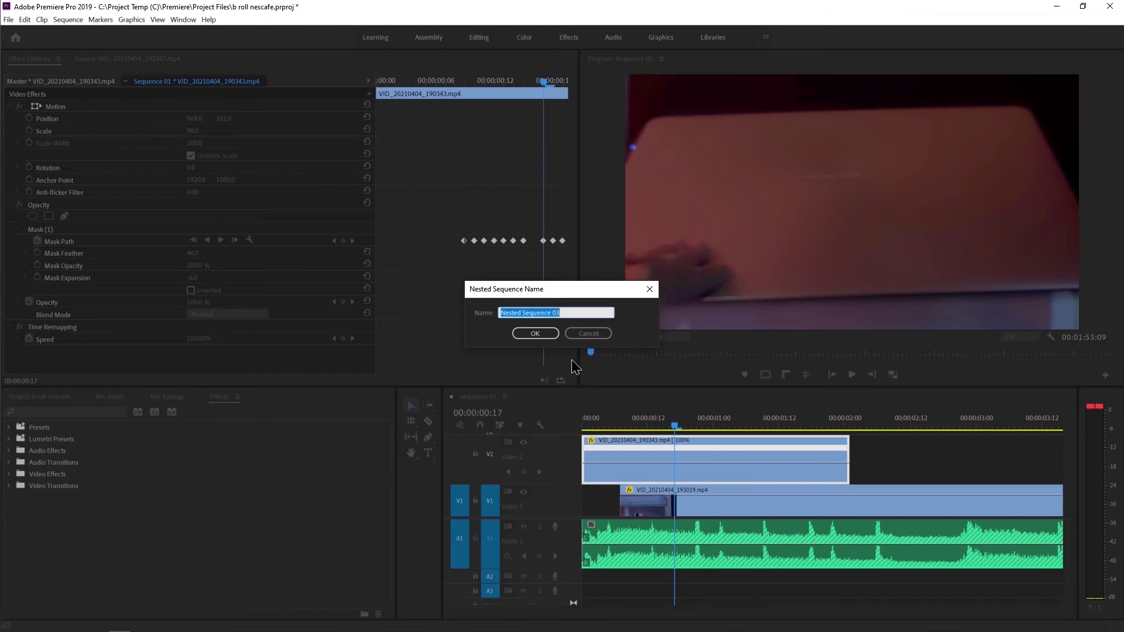
left_click(552, 337)
right_click(625, 459)
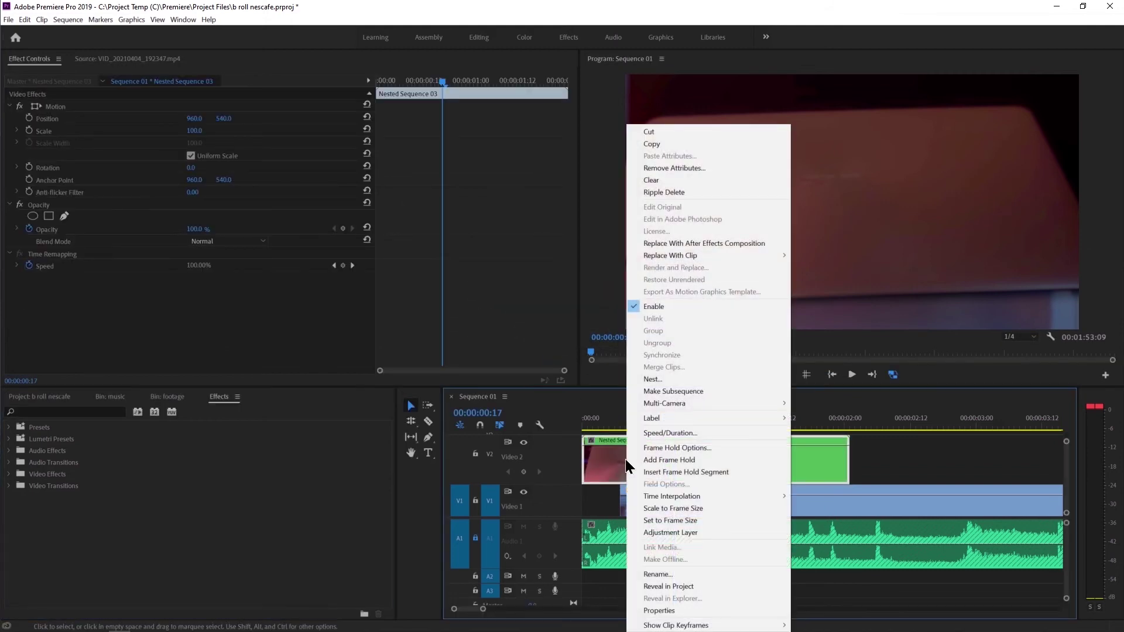
left_click(593, 440)
left_click(591, 439)
mouse_move(643, 474)
left_click(706, 475)
- Play the sequence and scrub back to about 00:00:00:13
left_click_drag(634, 426, 619, 429)
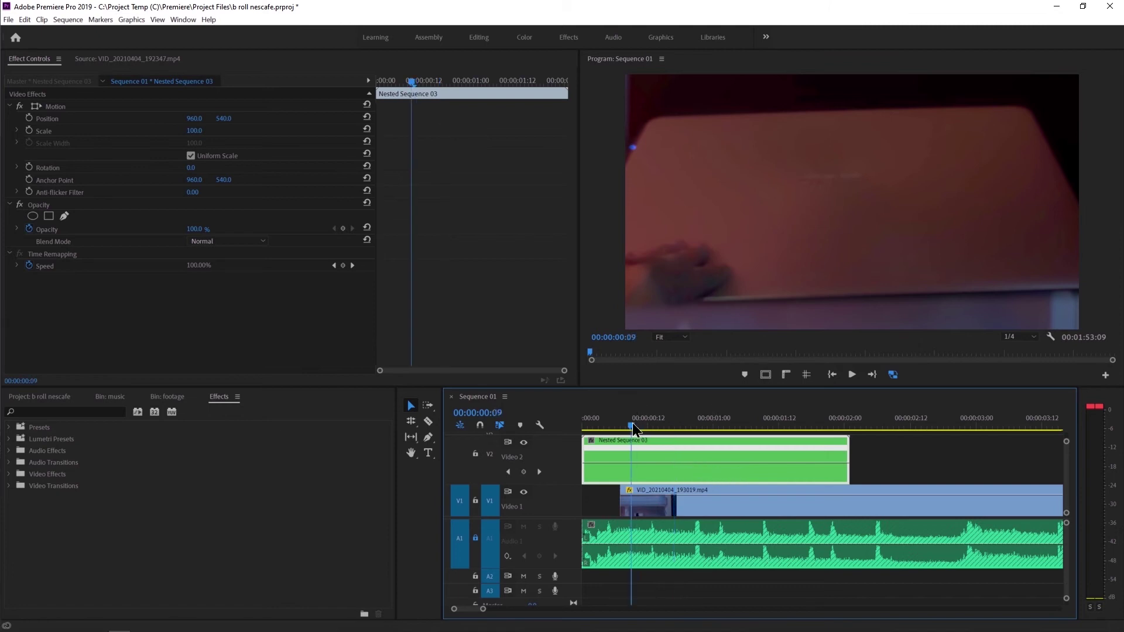
key("space")
key("space")
left_click_drag(654, 427, 613, 427)
key("space")
key("space")
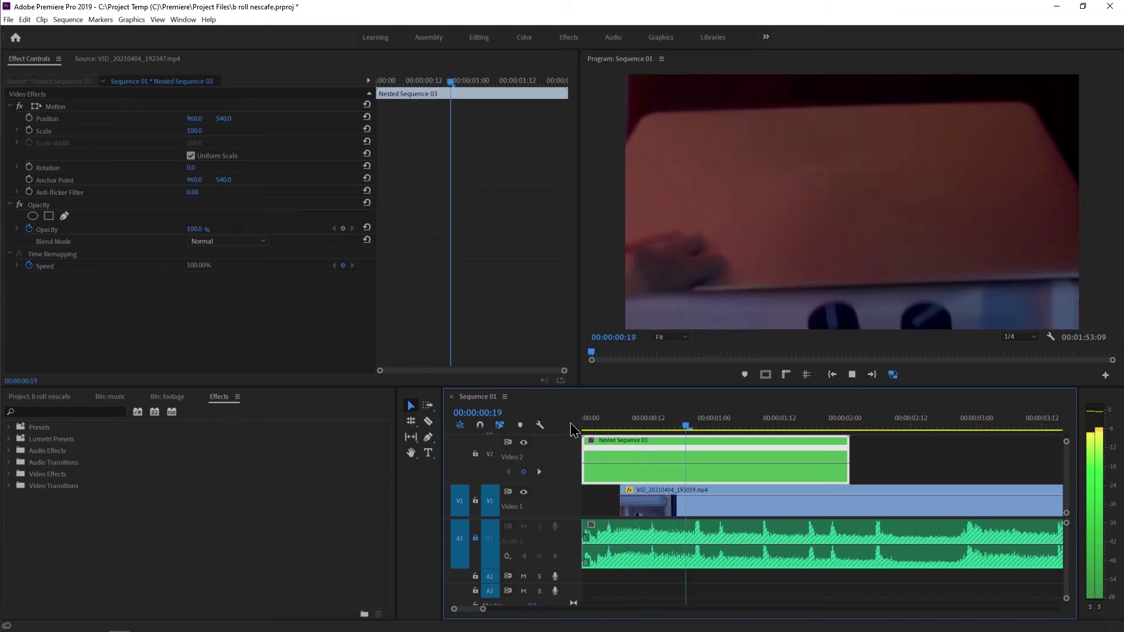
left_click_drag(680, 421, 629, 426)
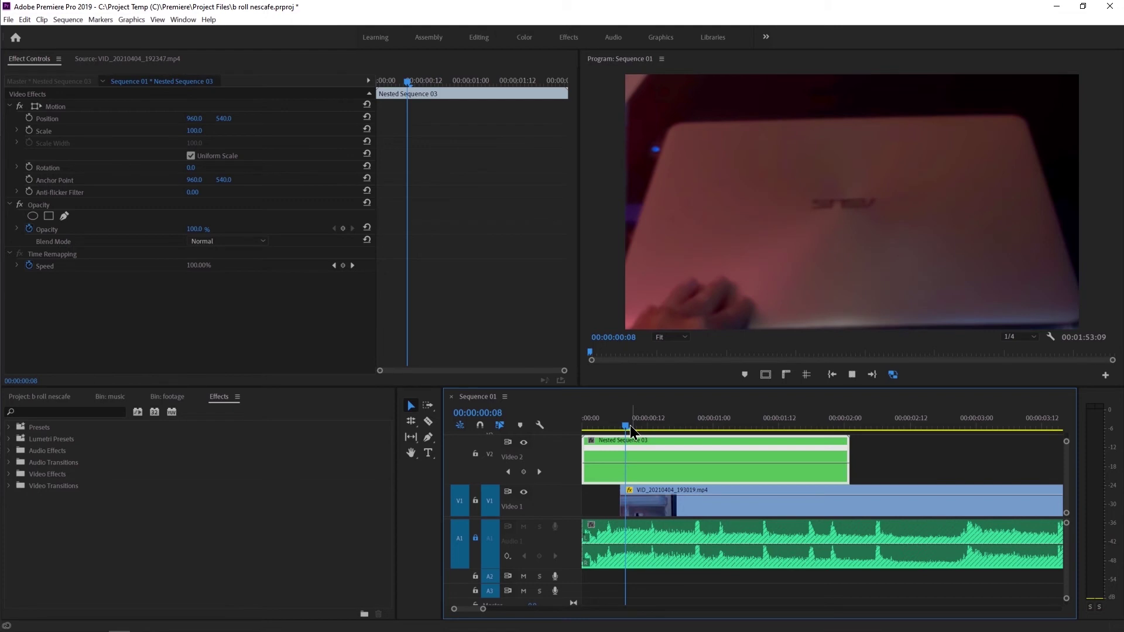
- Add a speed keyframe to Nested Sequence 03, speed up the later part, and split it into a ramp
left_click(631, 463, "ctrl")
left_click_drag(651, 461, 651, 451)
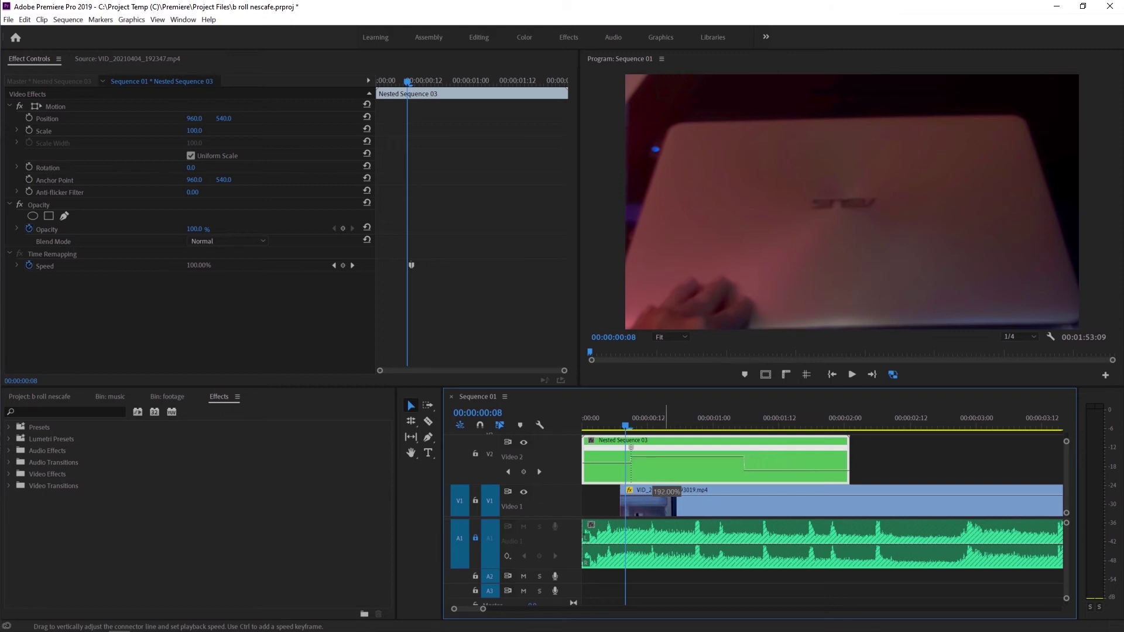
mouse_move(633, 444)
left_mouse_down()
mouse_move(651, 445)
mouse_move(626, 448)
mouse_move(638, 448)
left_mouse_up()
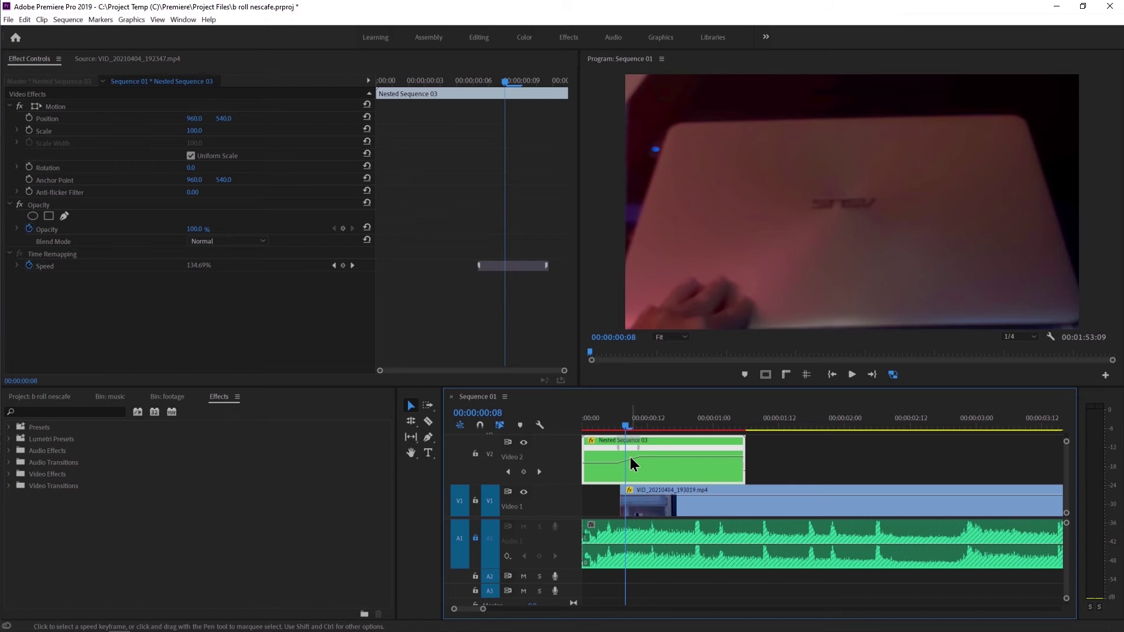
scroll(631, 461, "up", 3)
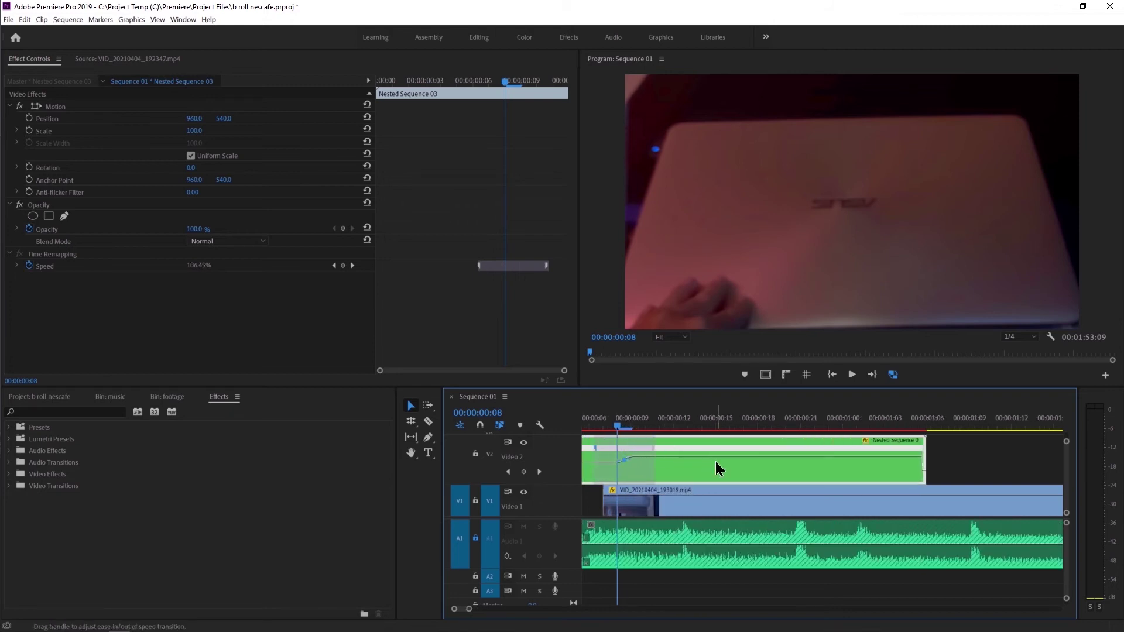
left_click(595, 420)
key("space")
key("space")
scroll(640, 461, "down", 2)
scroll(640, 462, "down", 3)
left_click(593, 421)
key("space")
key("space")
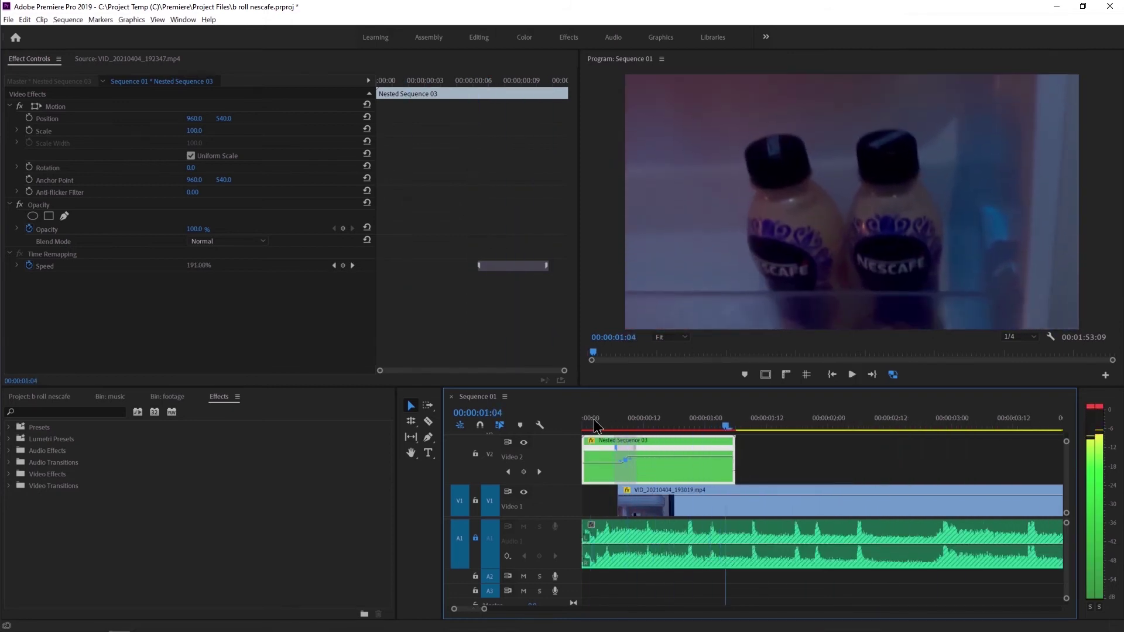
left_click(605, 423)
- Raise the faster section's speed to about 254% and review it from the sequence start
key("space")
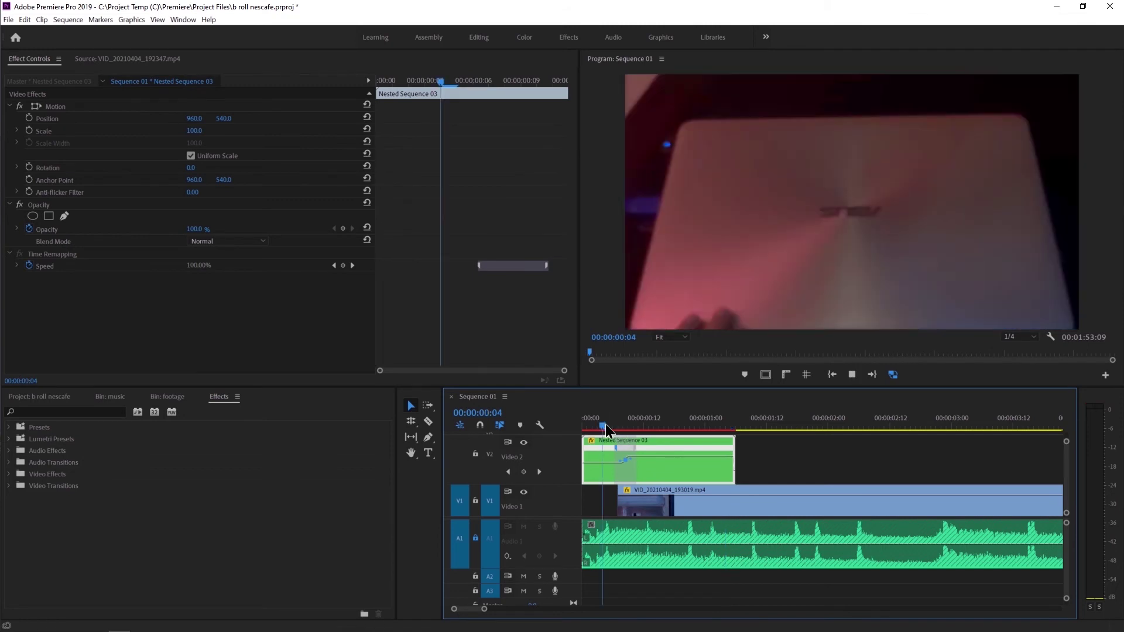
mouse_move(665, 457)
left_mouse_down()
mouse_move(669, 435)
mouse_move(578, 430)
left_mouse_up()
key("space")
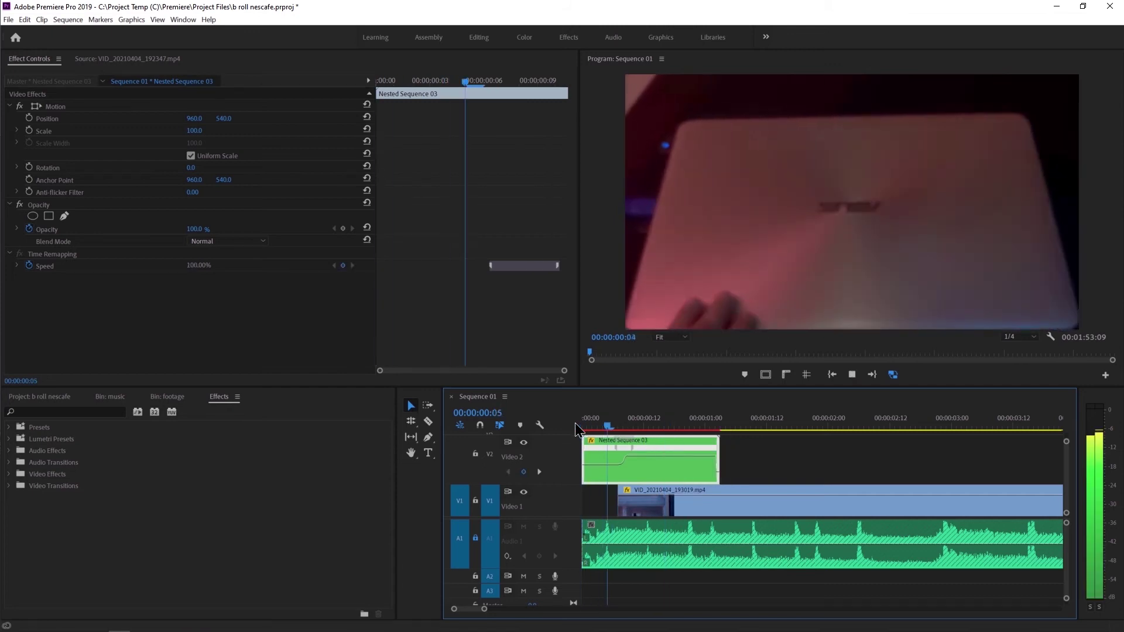
left_click(585, 430)
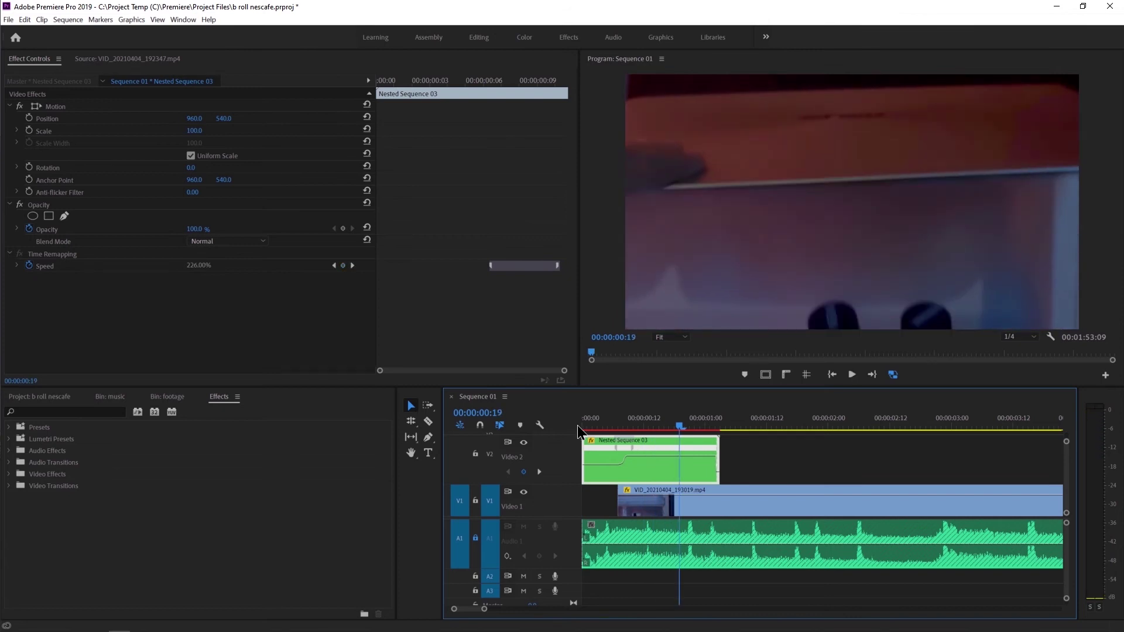
left_click(608, 426)
left_click_drag(610, 426, 651, 432)
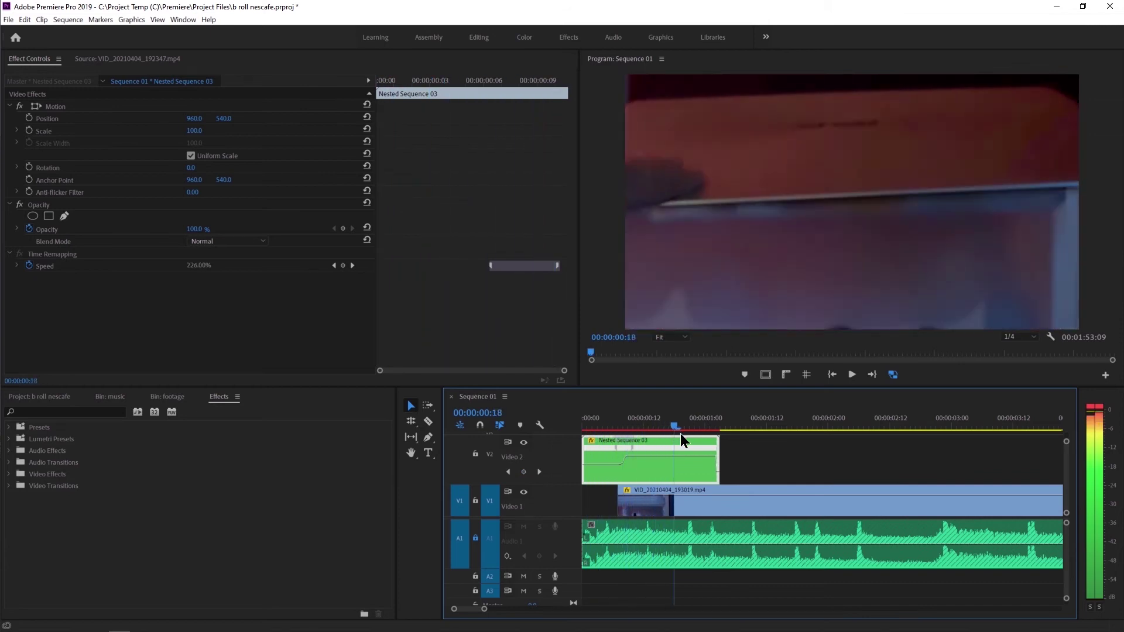
mouse_move(651, 432)
left_mouse_down()
mouse_move(702, 436)
mouse_move(708, 481)
left_mouse_up()
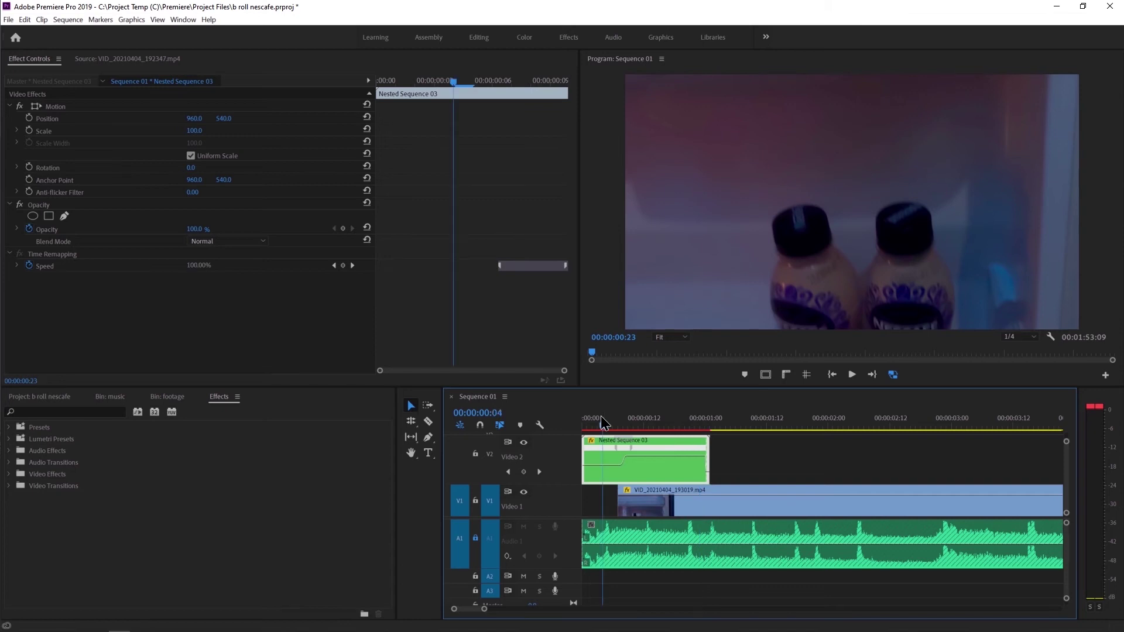
left_click_drag(603, 422, 583, 423)
key("space")
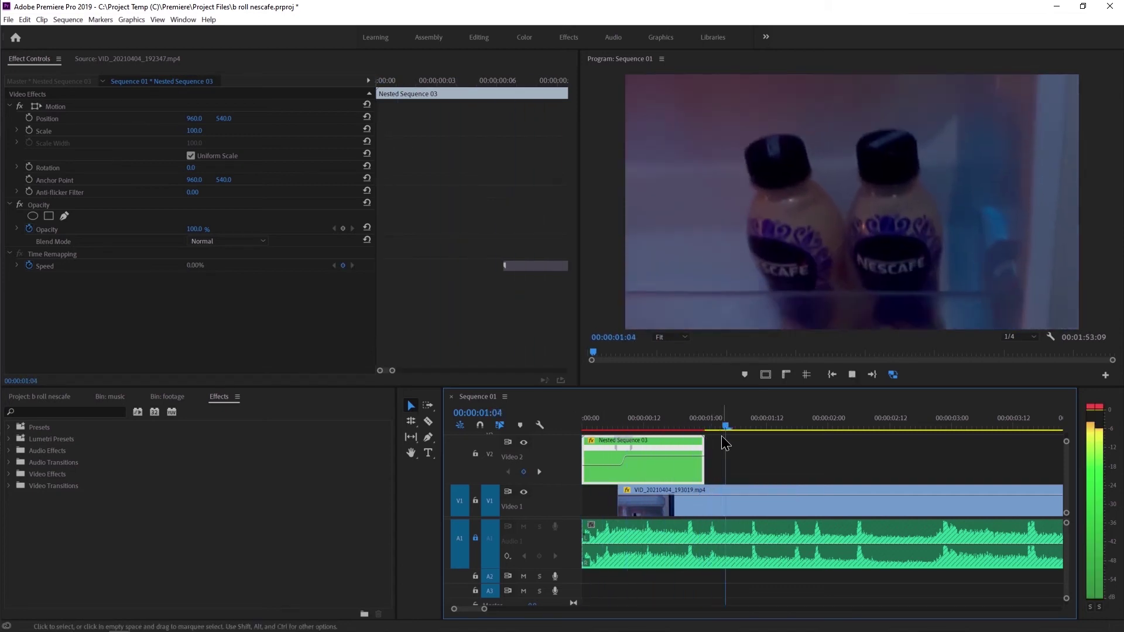
left_click_drag(609, 414, 581, 421)
key("space")
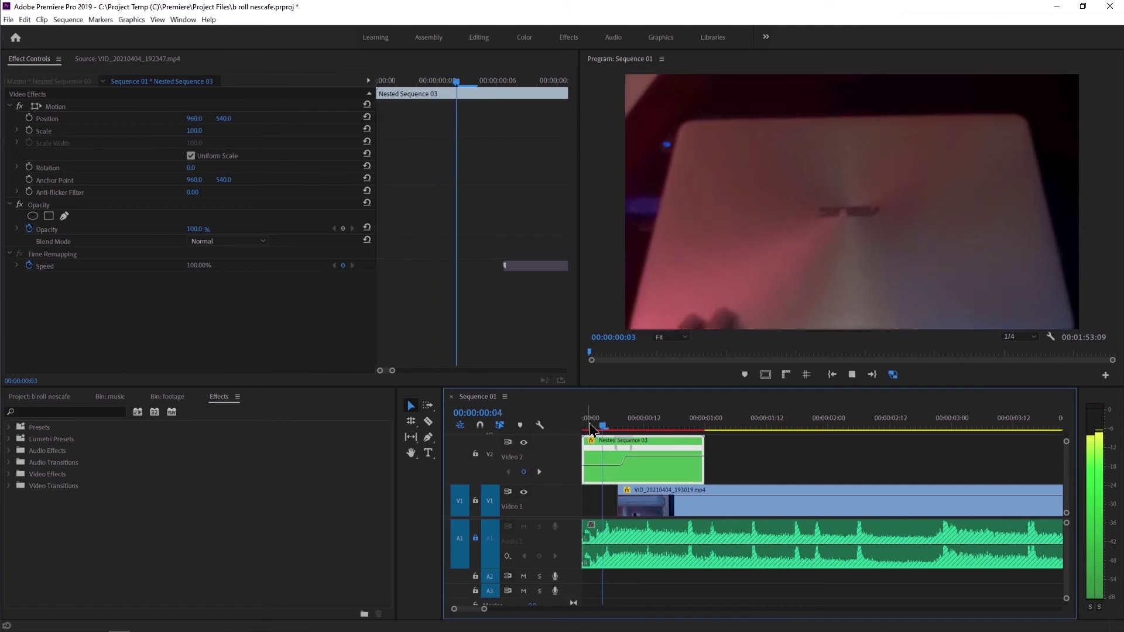
key("space")
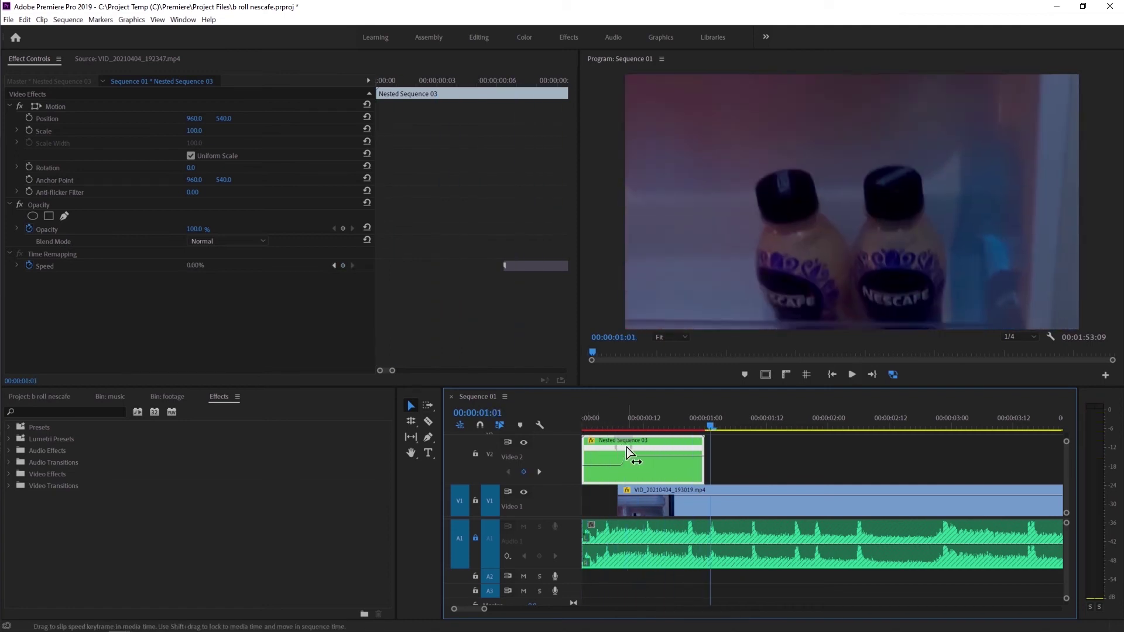
- Widen the speed keyframe into a smooth ramp, shift it earlier, and select it to show easing
left_click_drag(615, 448, 637, 448)
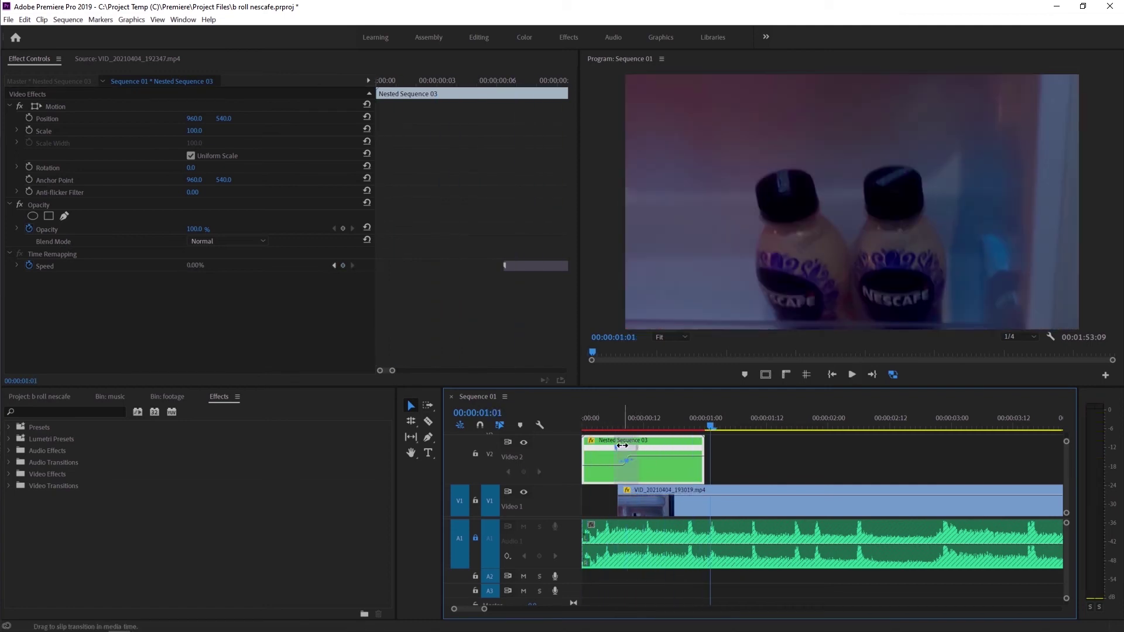
left_click_drag(620, 449, 611, 449)
left_click(622, 448)
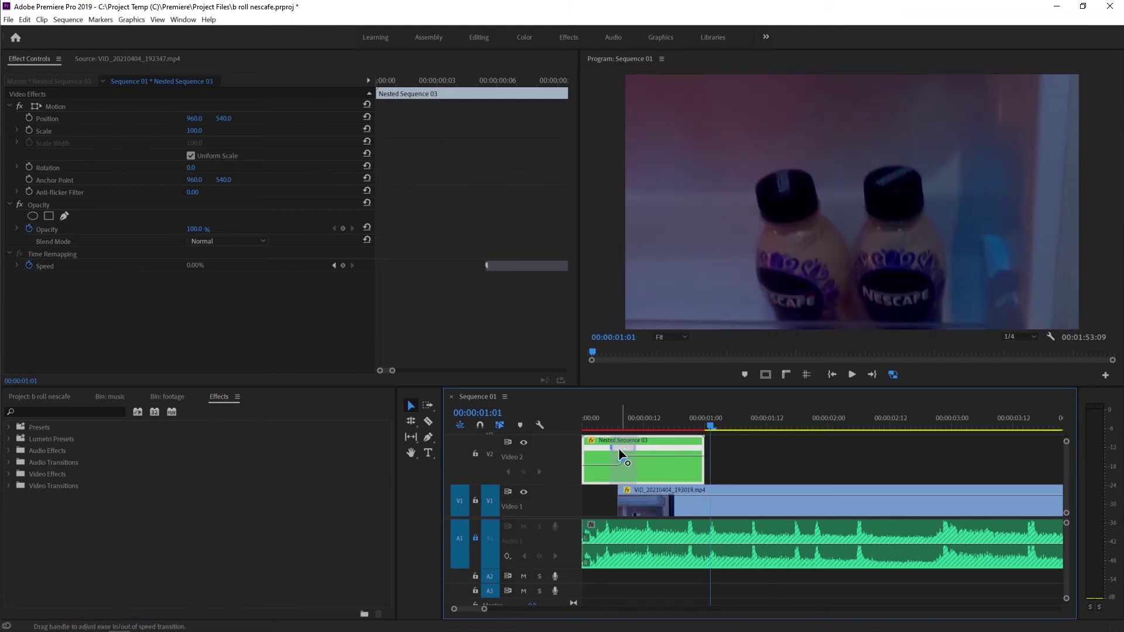
scroll(619, 450, "up", 1)
scroll(620, 450, "up", 1)
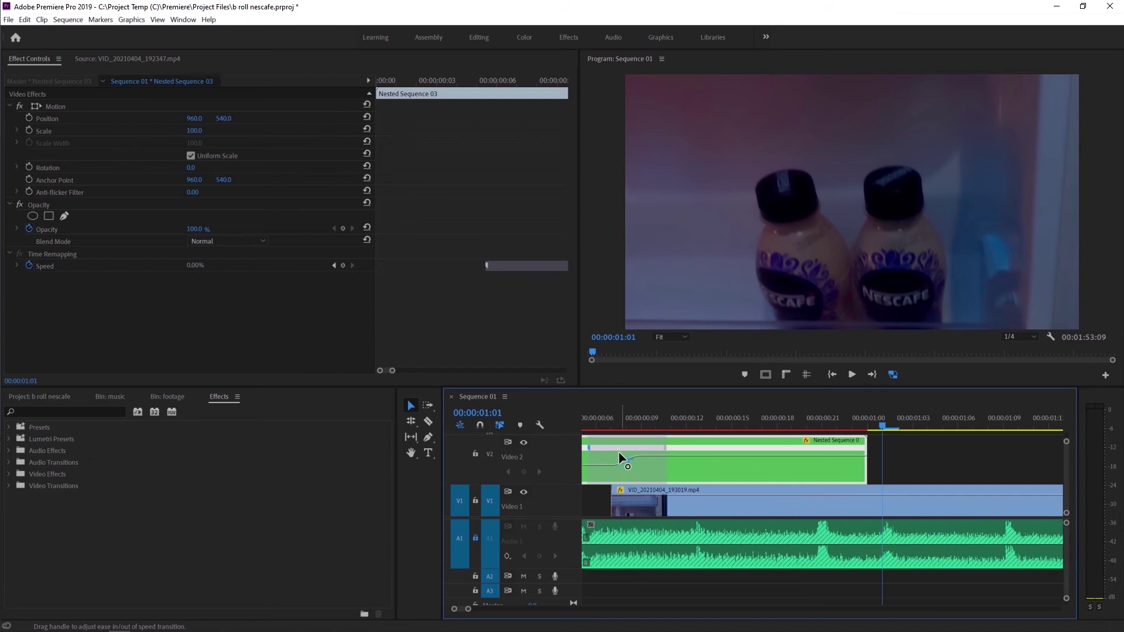
scroll(614, 442, "down", 1)
scroll(614, 452, "up", 1)
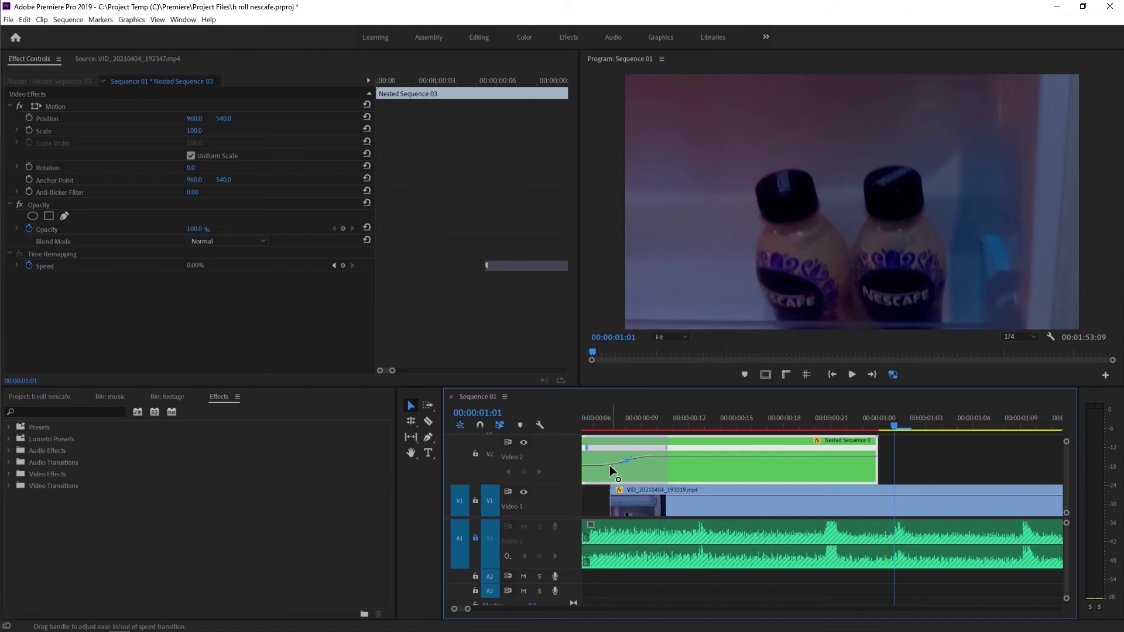
scroll(609, 465, "down", 1)
scroll(610, 458, "down", 1)
scroll(607, 462, "down", 1)
- Play the ramped nested clip back from the sequence start
key("space")
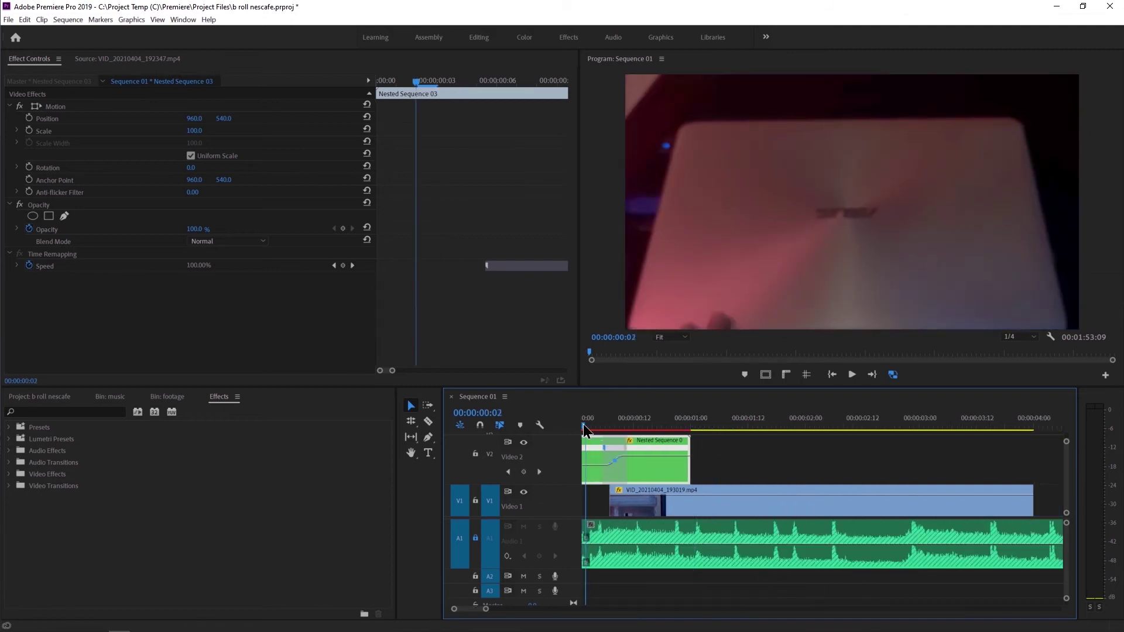
key("space")
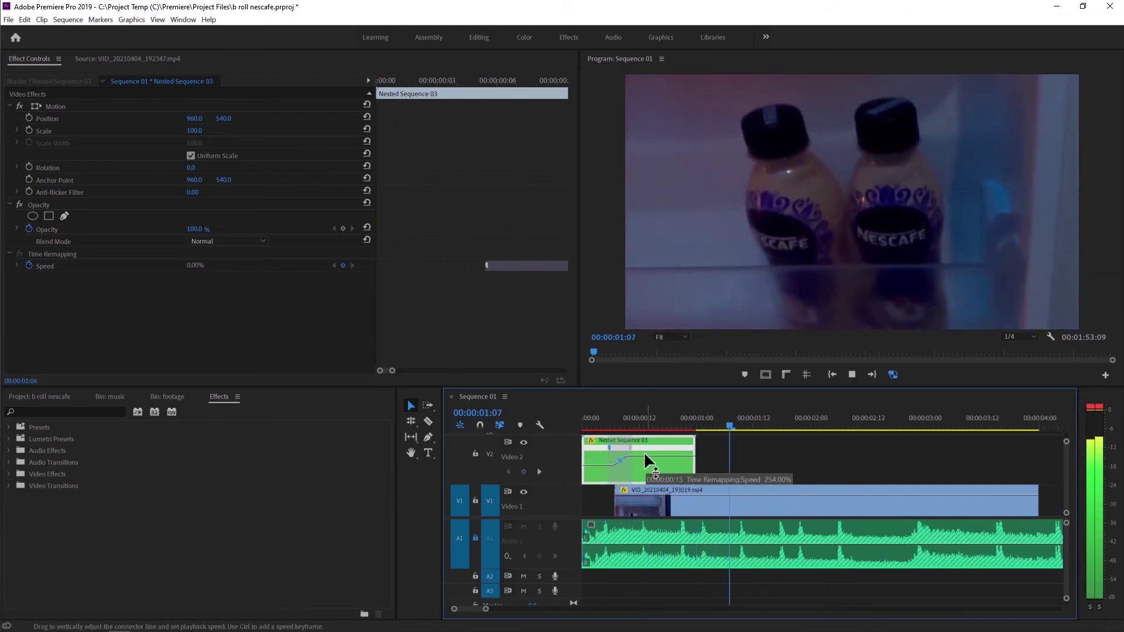
key("Home")
scroll(671, 473, "down", 1)
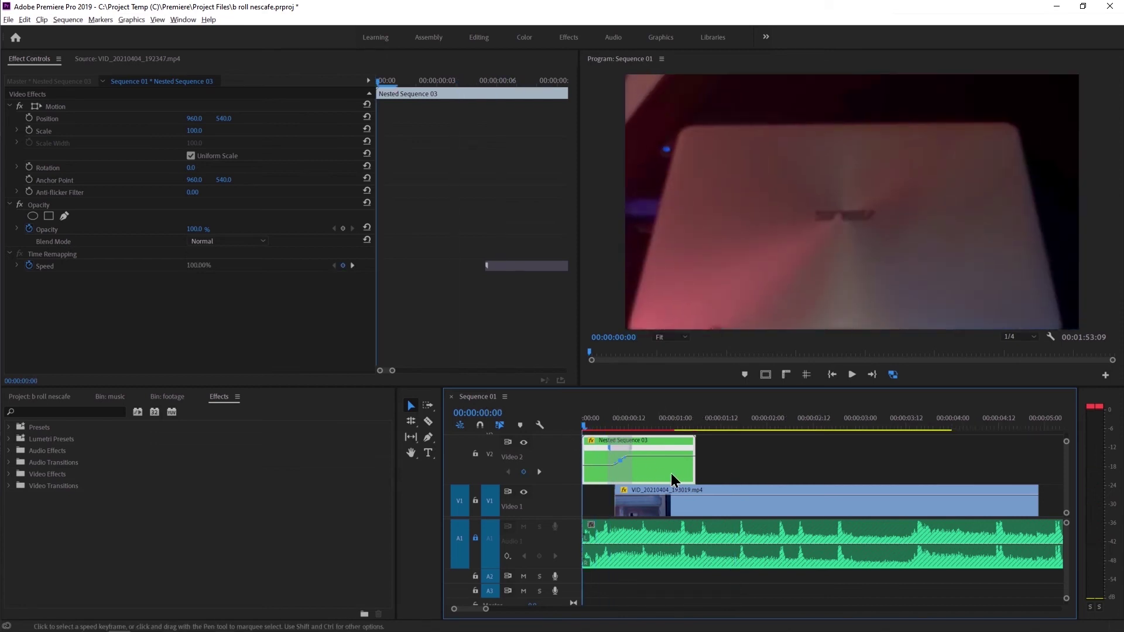
scroll(653, 468, "down", 1)
key("space")
key("space")
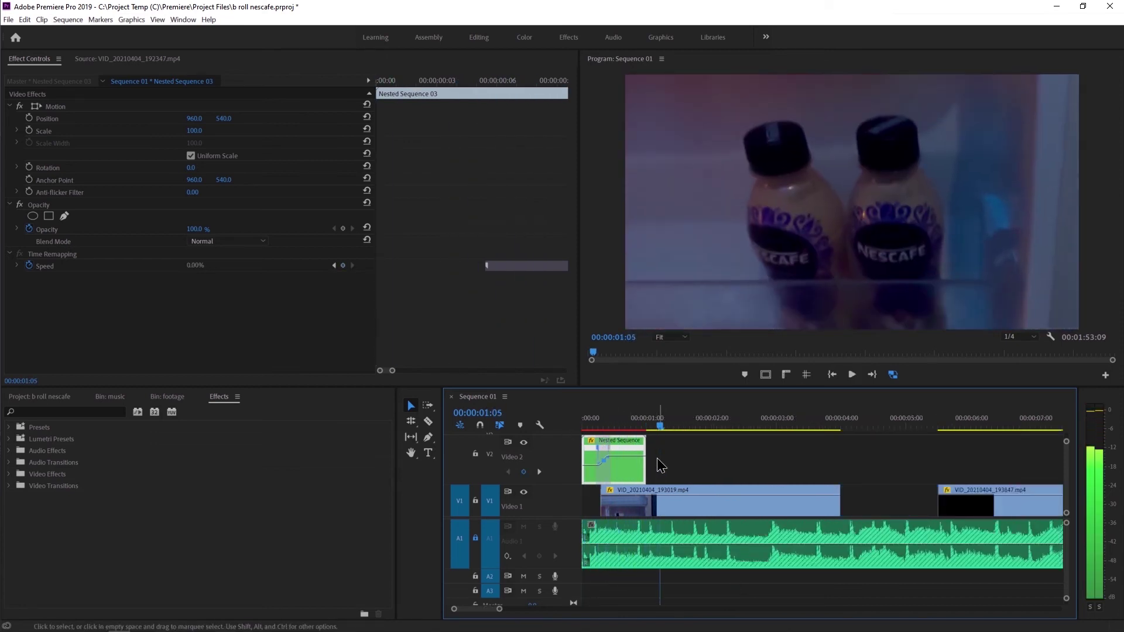
left_click(583, 418)
mouse_move(583, 419)
left_mouse_down()
mouse_move(648, 419)
mouse_move(557, 413)
left_mouse_up()
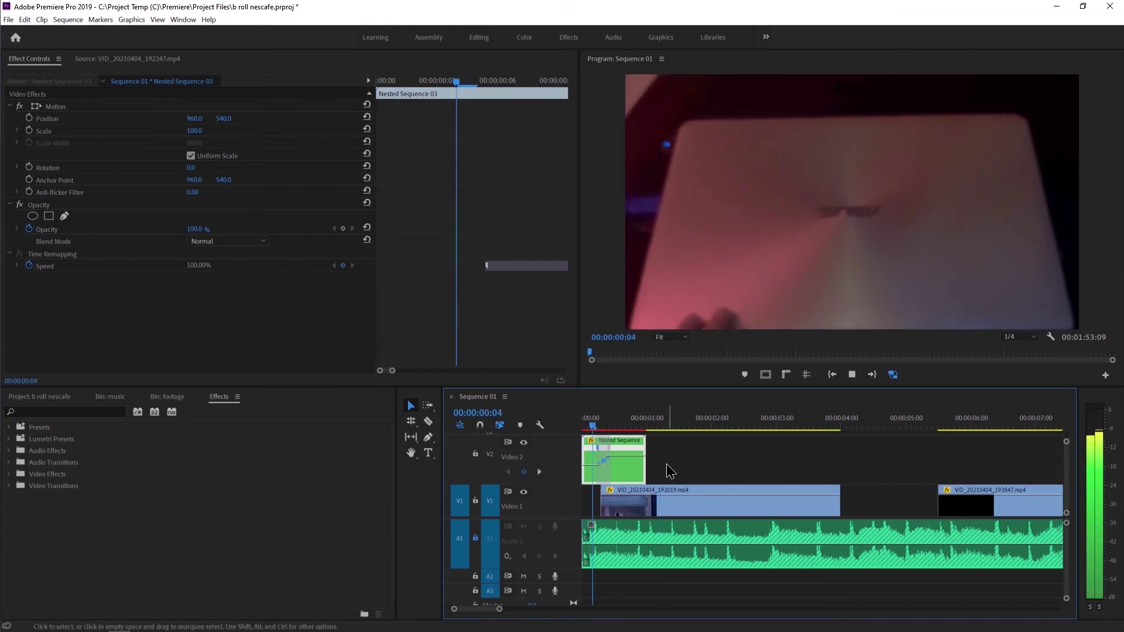
key("space")
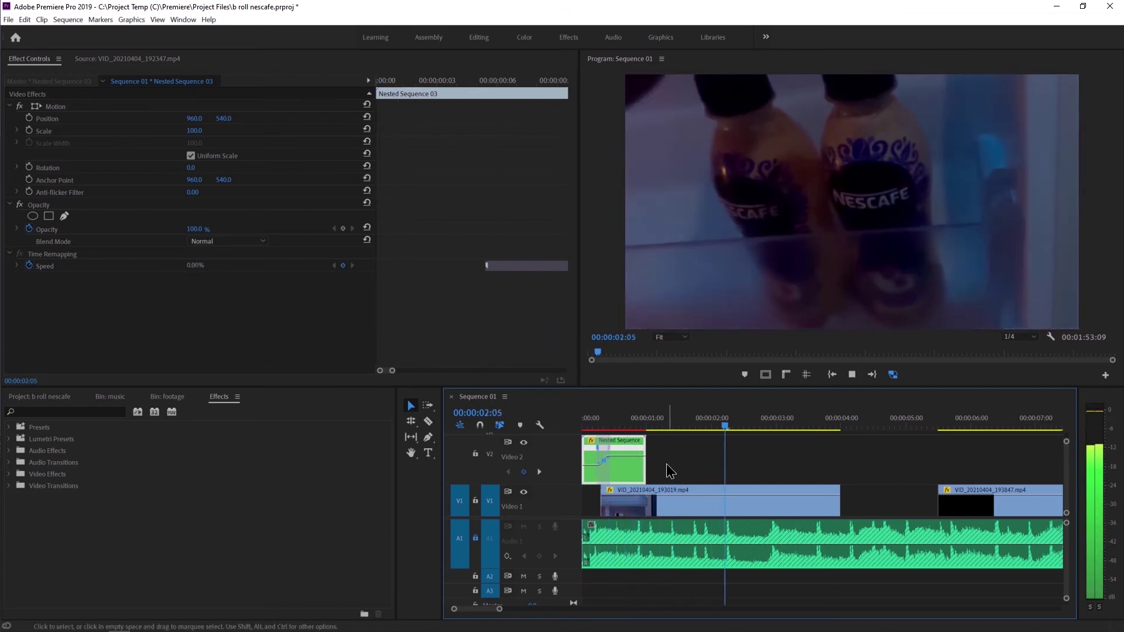
key("space")
left_click(601, 427)
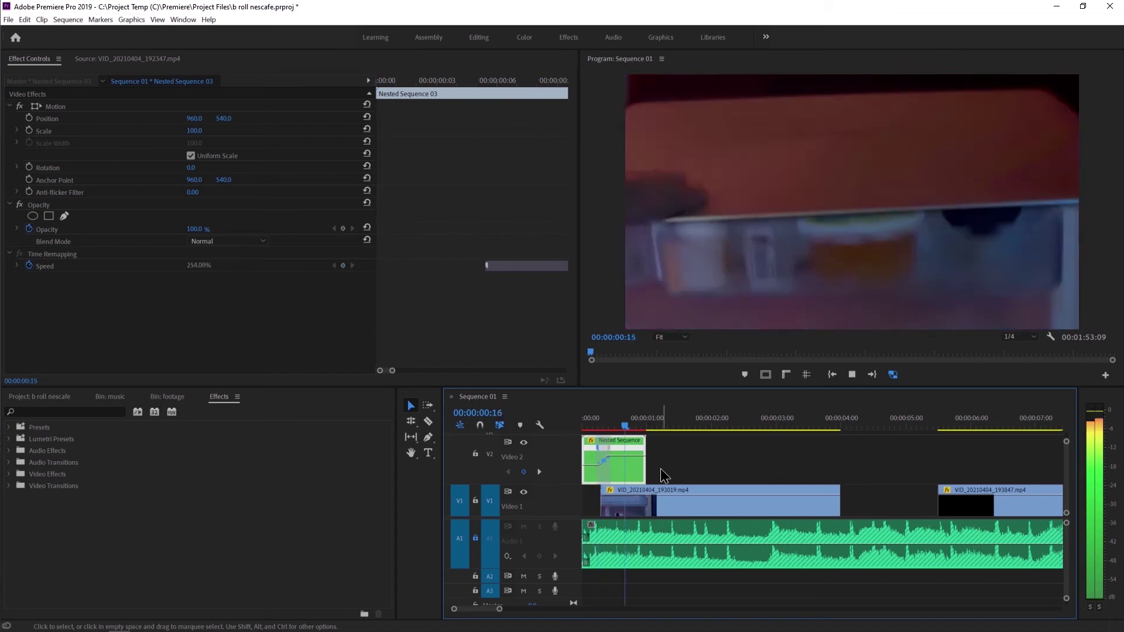
key("space")
key("Home")
key("space")
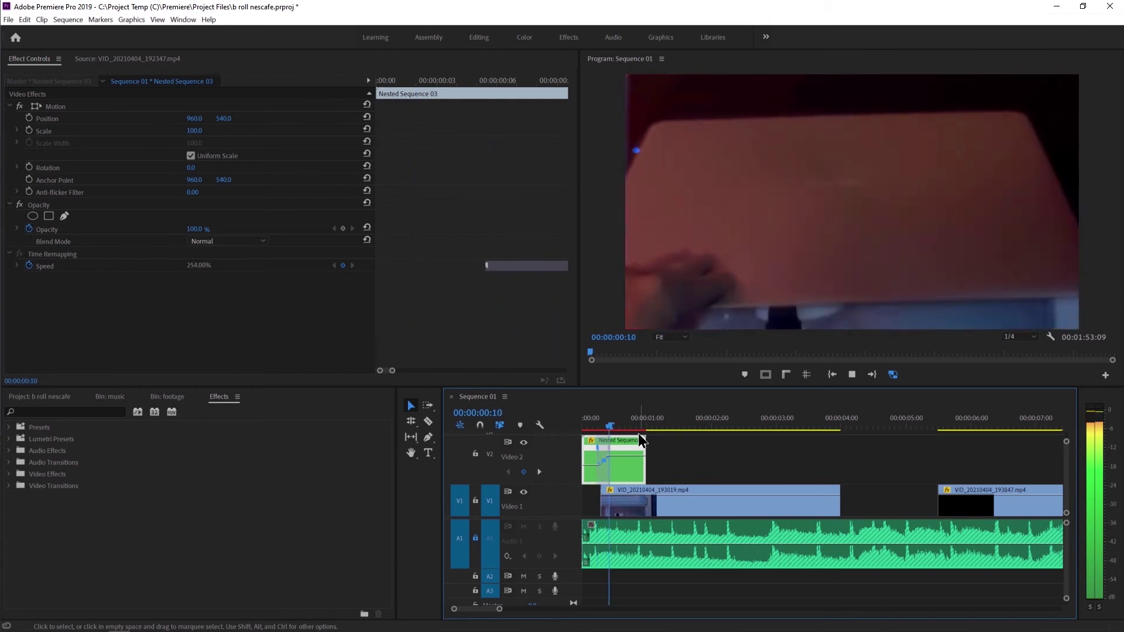
key("space")
key("Home")
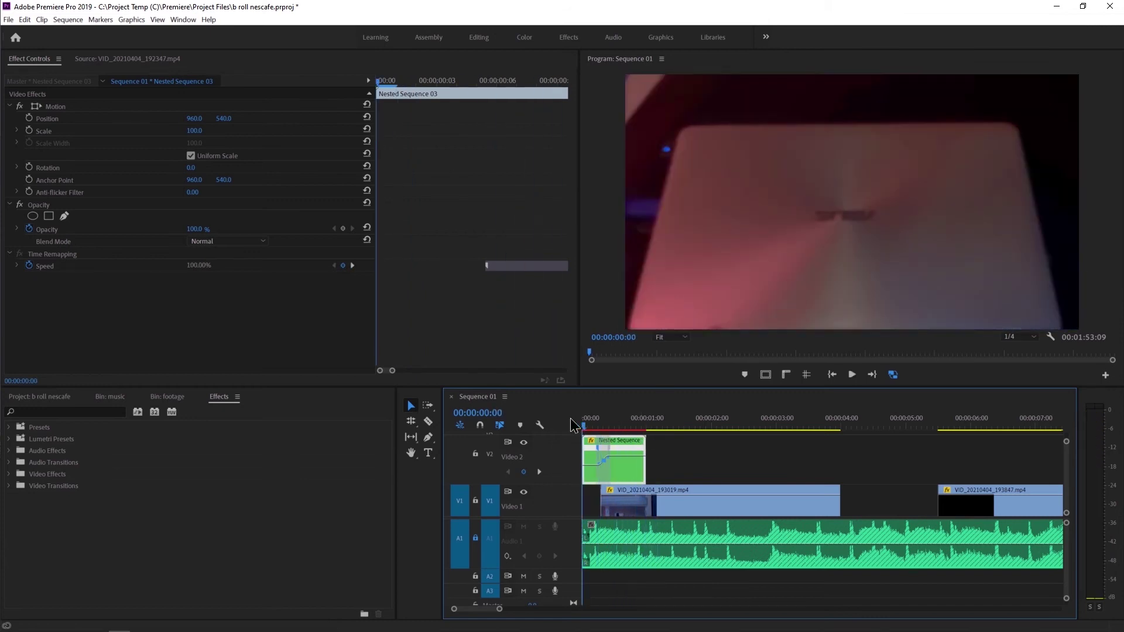
key("space")
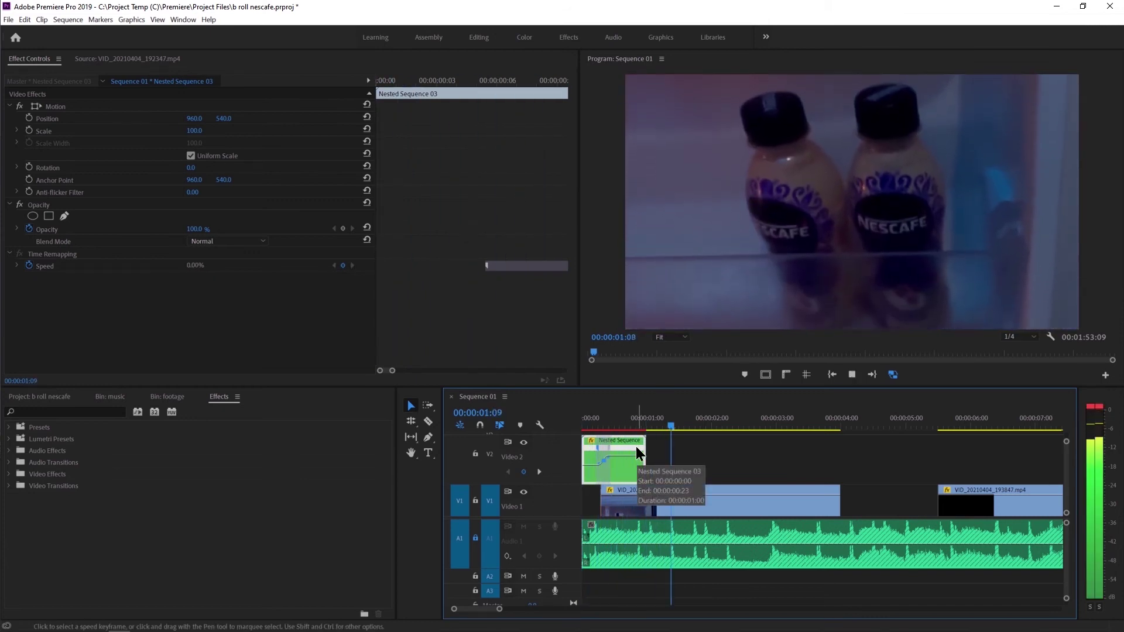
left_click(689, 535)
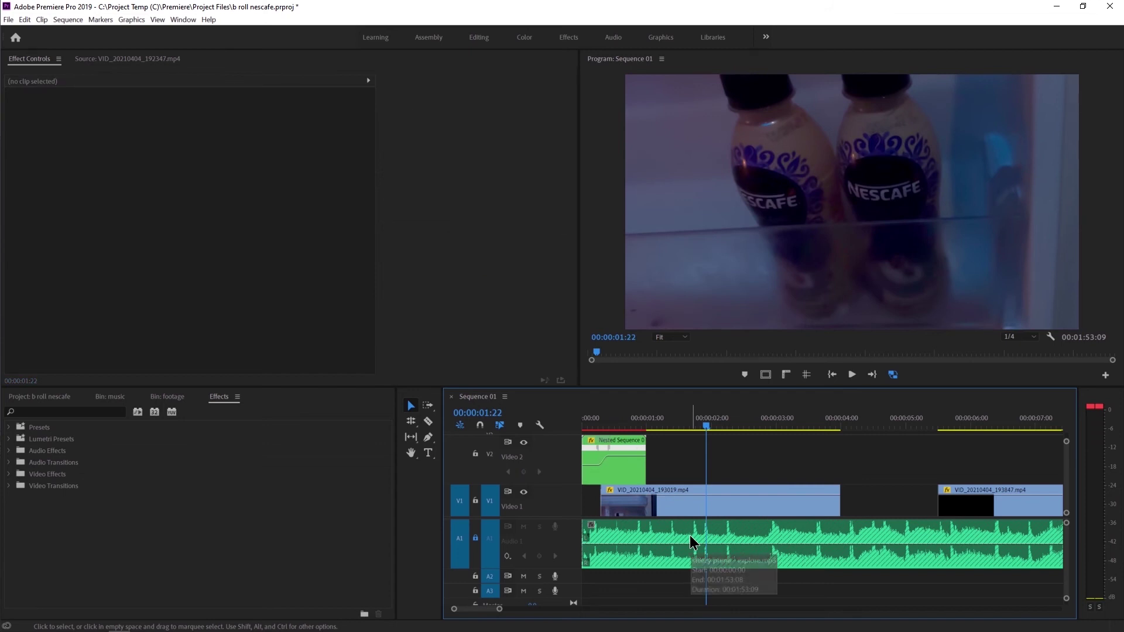
- Trim the end of Nested Sequence 03 on Video 2 to about one second and replay it
left_click(476, 538)
left_click(664, 532)
key("Delete")
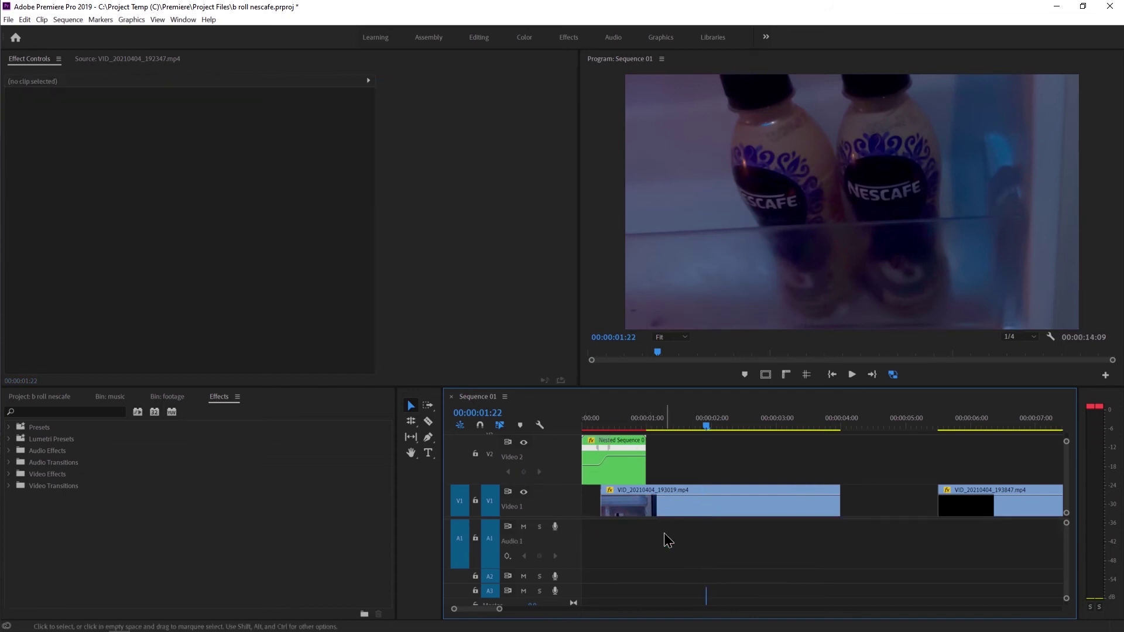
left_click(577, 422)
key("space")
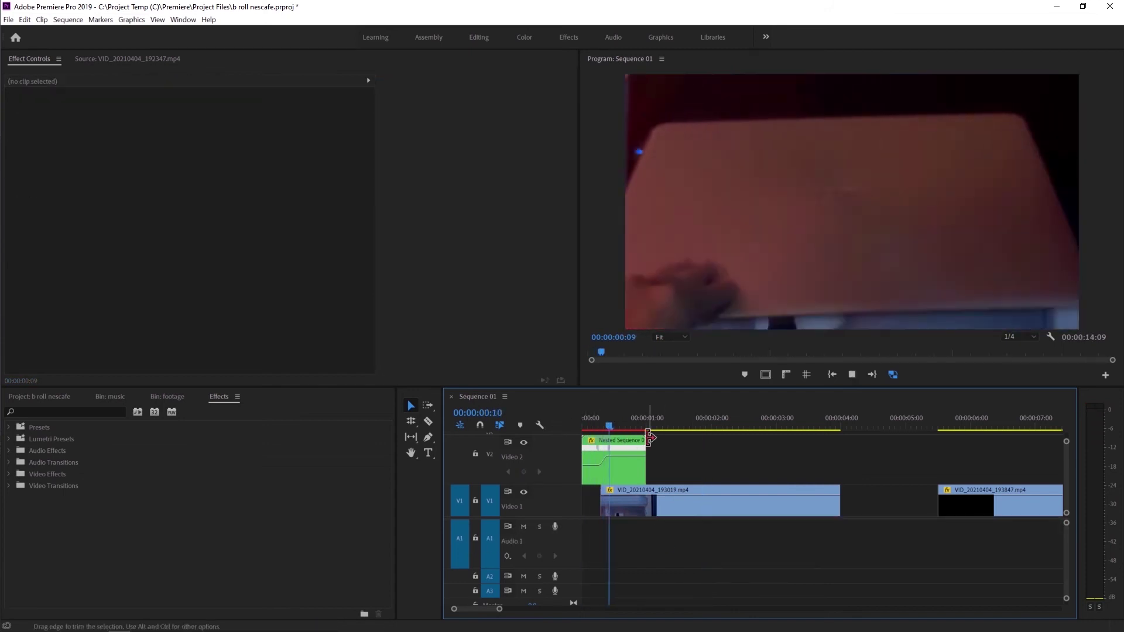
left_click_drag(647, 438, 580, 429)
key("space")
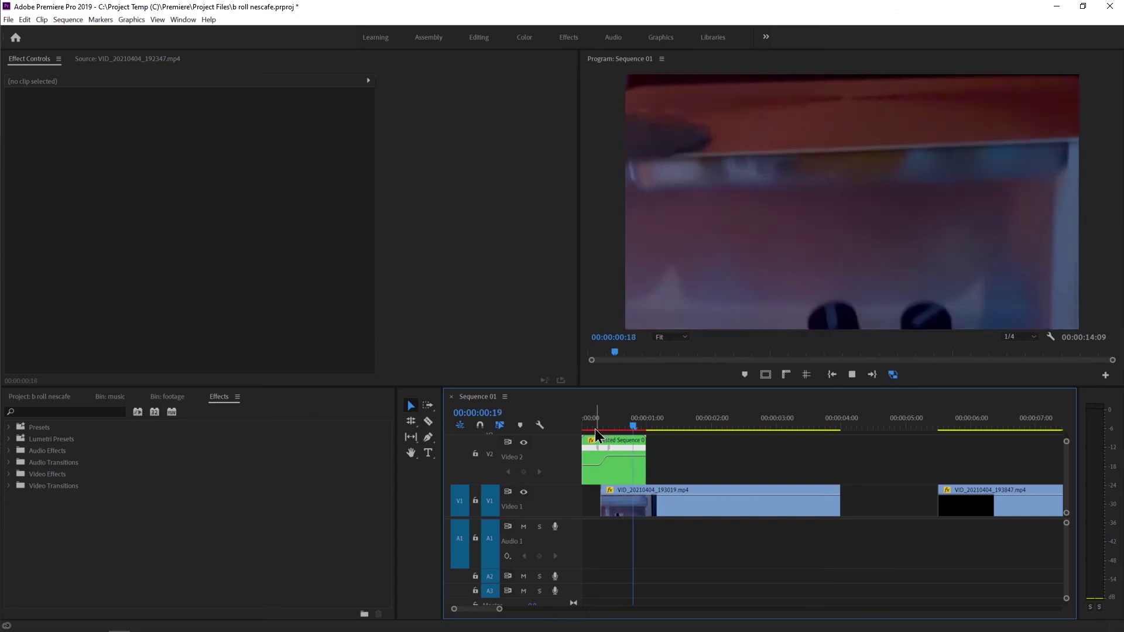
- Scrub through the first second back to the bottle shot and enlarge Video 1 to show thumbnails
left_click_drag(619, 424, 602, 429)
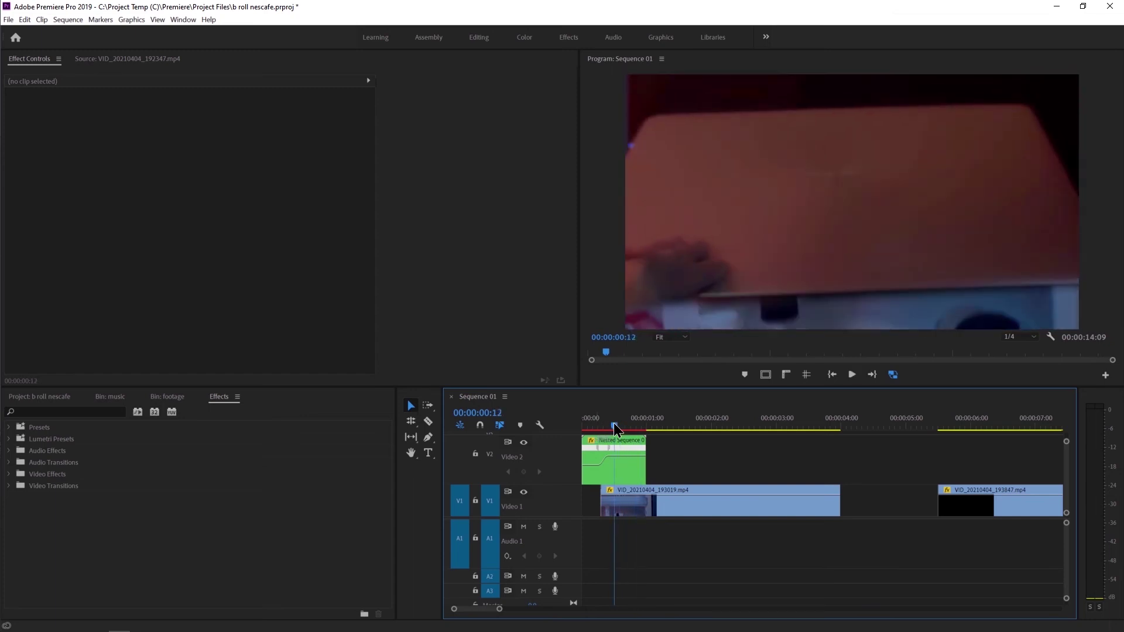
left_click_drag(615, 424, 825, 426)
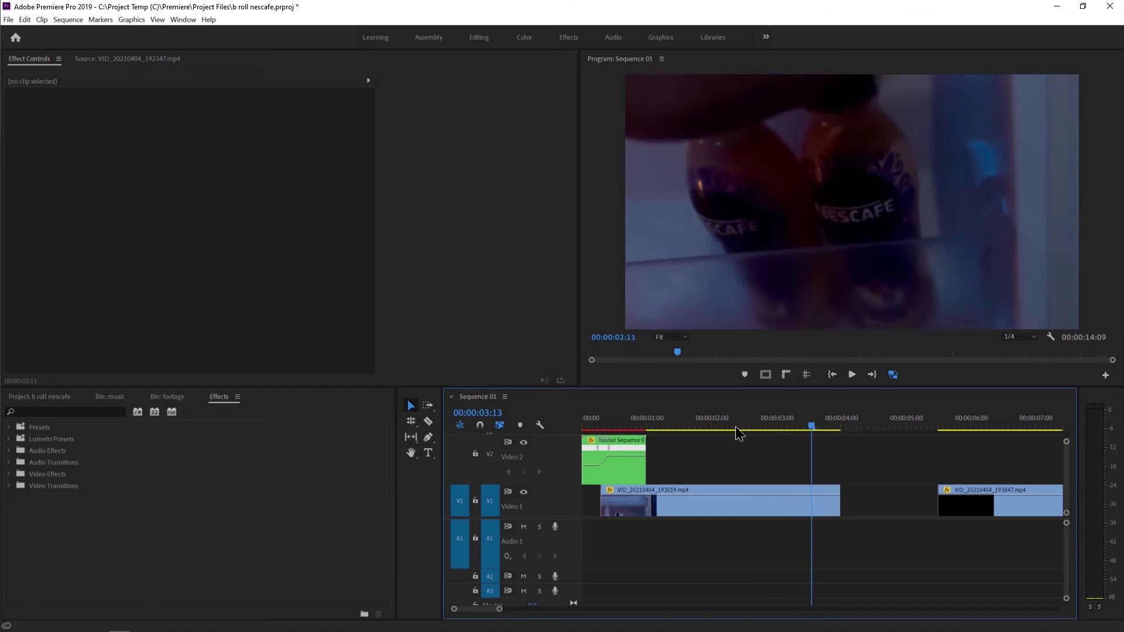
left_click_drag(825, 426, 722, 426)
double_click(566, 502)
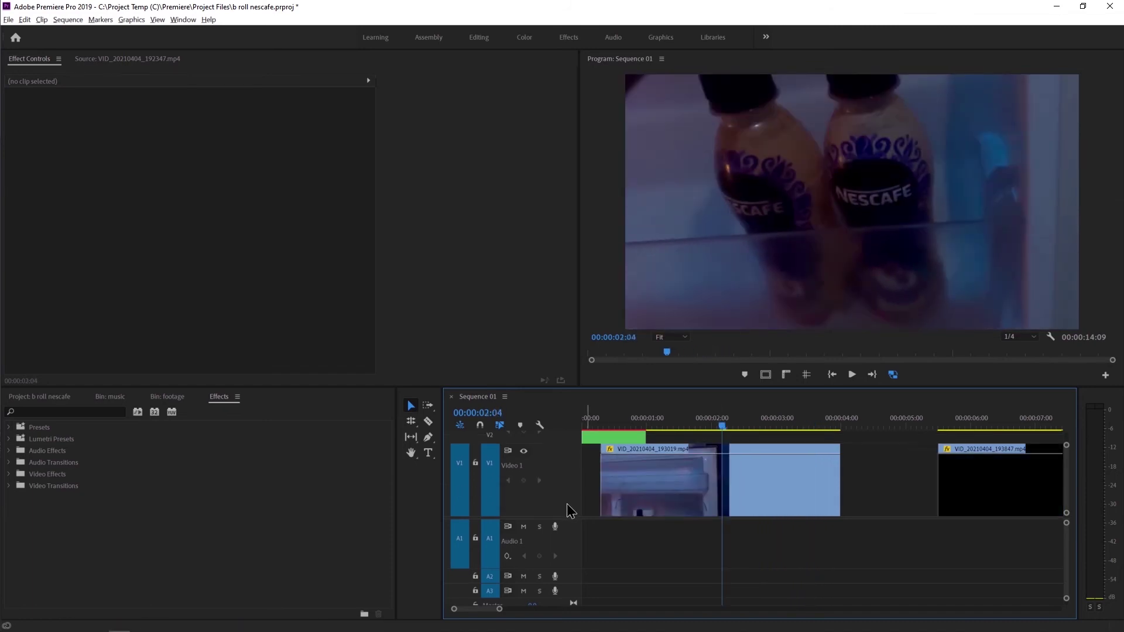
- Add a speed keyframe to VID_20210404_193019.mp4 and ramp its opening from 120% down to 100%
right_click(608, 443)
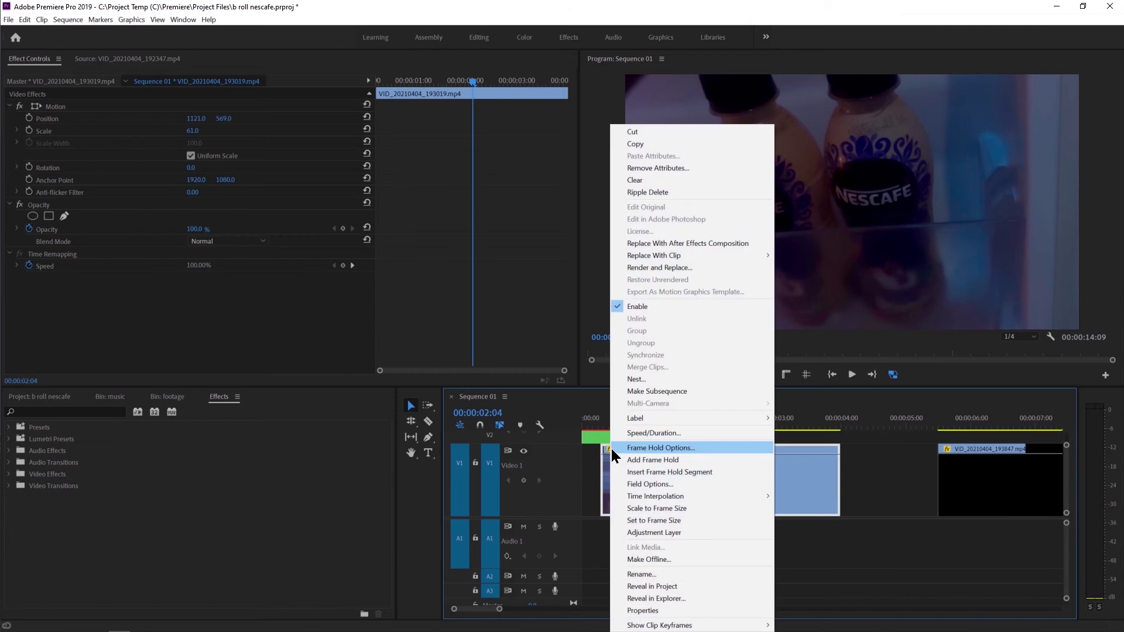
left_click(605, 502)
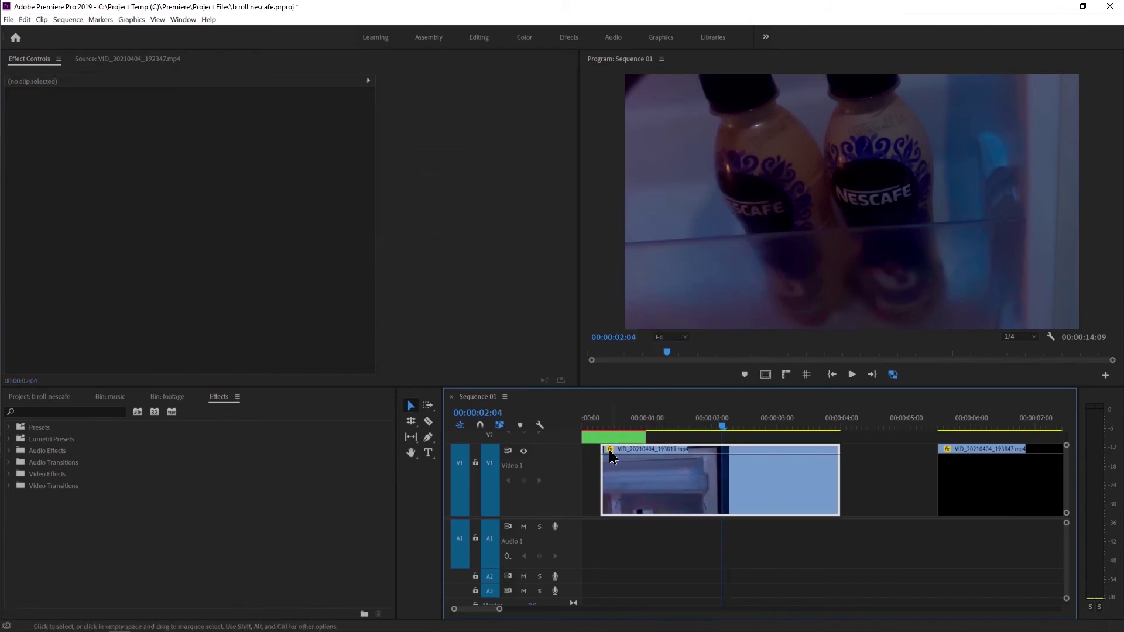
left_click(608, 449)
left_click(725, 484)
mouse_move(634, 423)
left_mouse_down()
mouse_move(608, 430)
mouse_move(638, 433)
left_mouse_up()
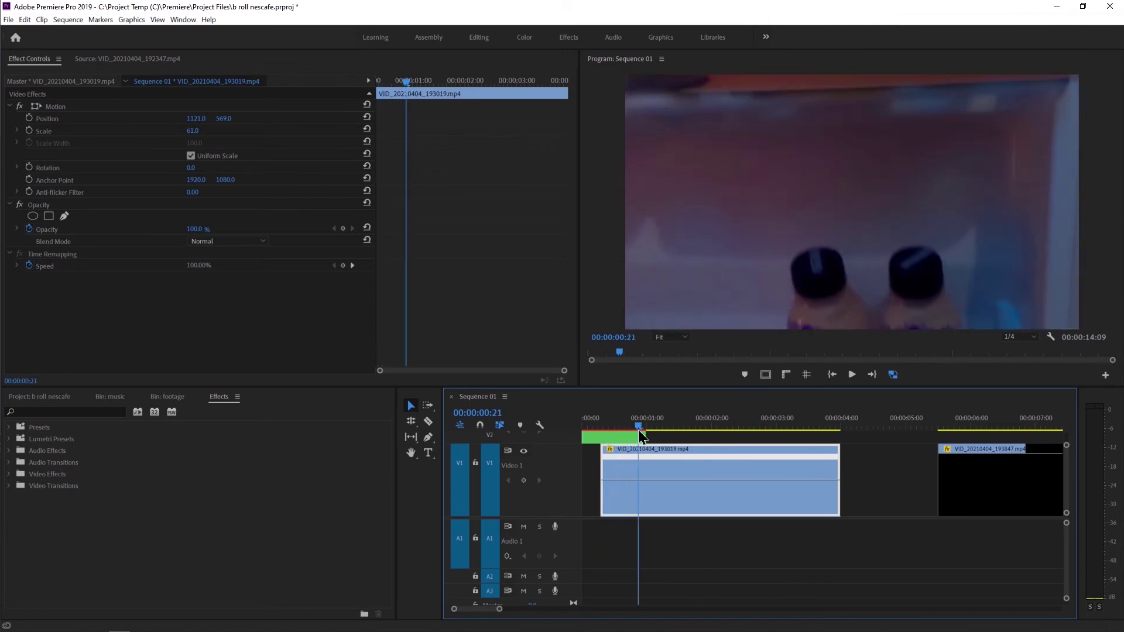
left_click(642, 479, "ctrl")
left_click_drag(622, 480, 623, 468)
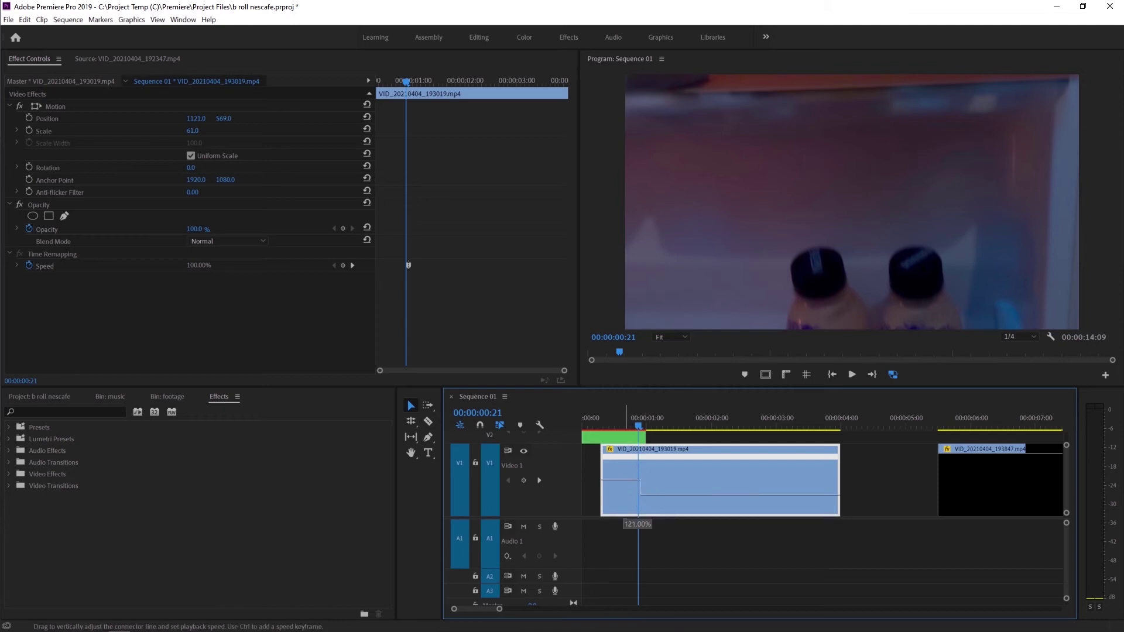
mouse_move(637, 455)
left_mouse_down()
mouse_move(664, 457)
mouse_move(622, 433)
left_mouse_up()
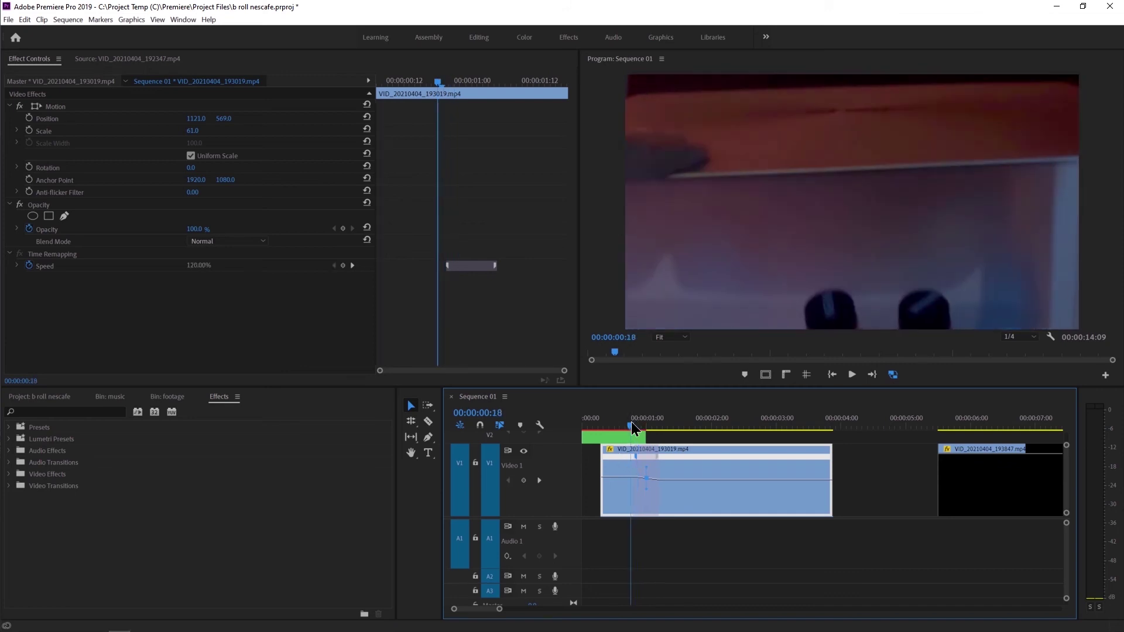
- Play back the ramped opening from near the sequence start
key("space")
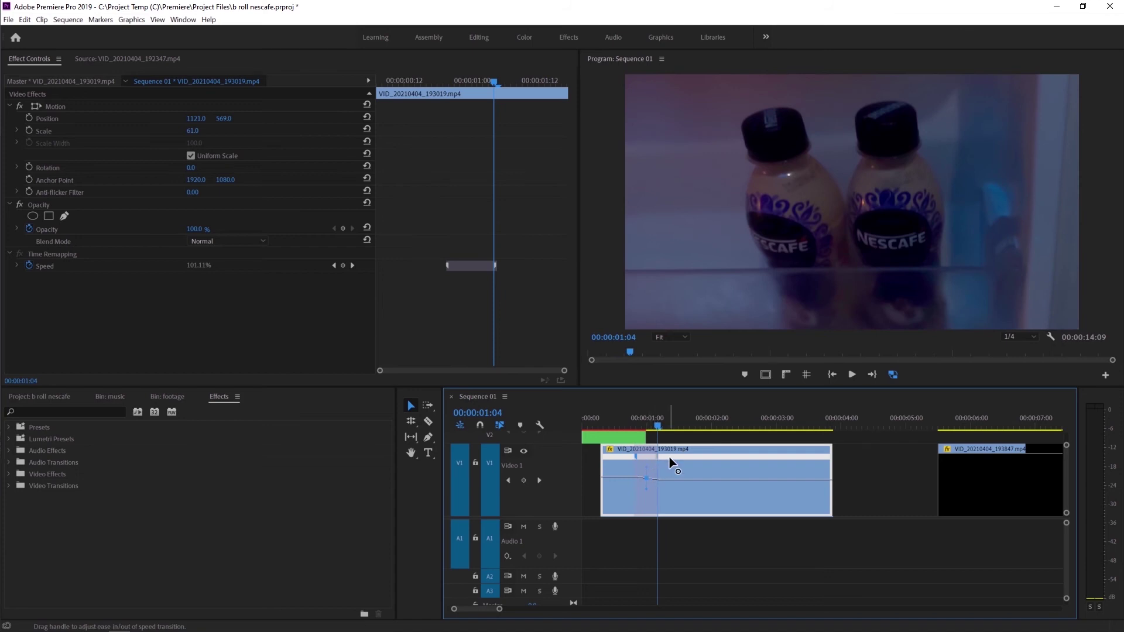
left_click(591, 420)
key("space")
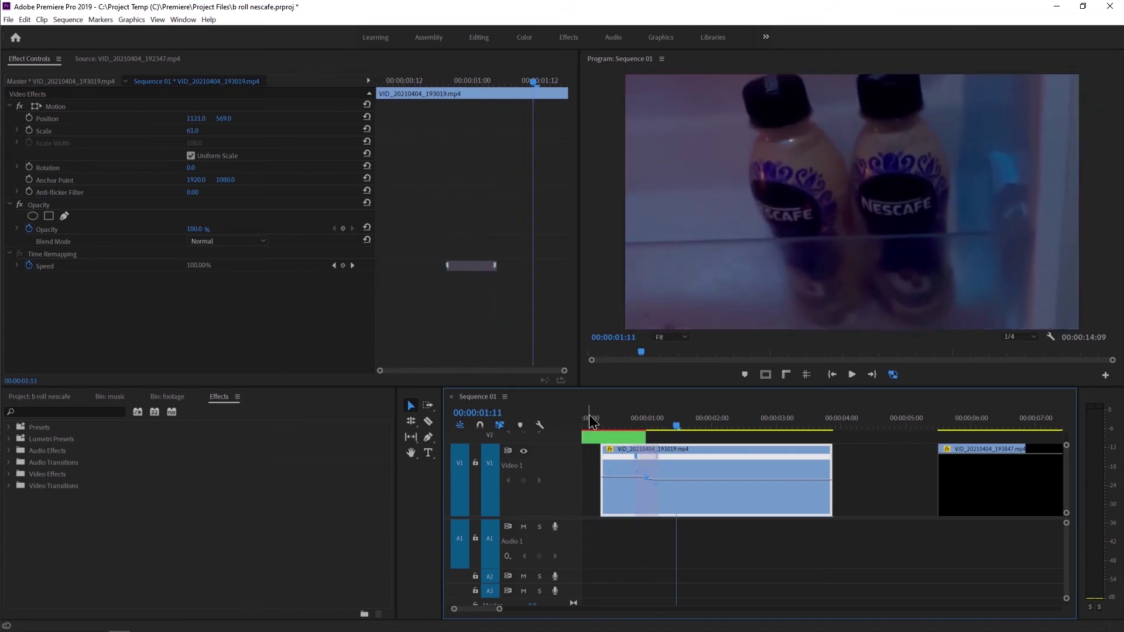
mouse_move(599, 426)
left_mouse_down()
mouse_move(632, 432)
mouse_move(624, 442)
left_mouse_up()
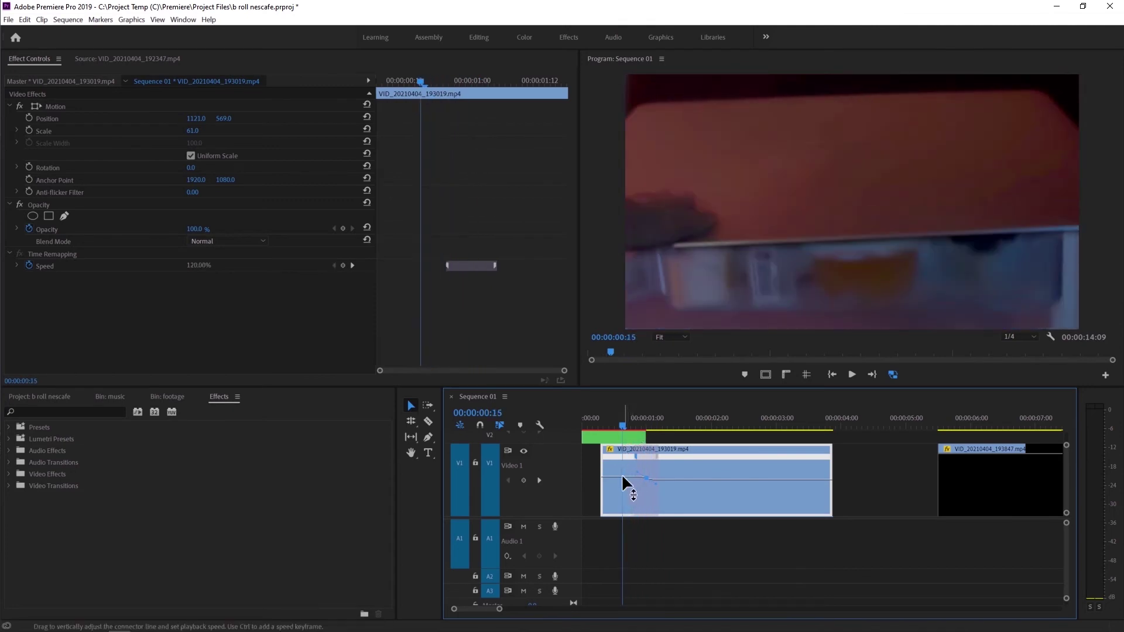
- Speed the clip's opening section up to 155% and preview it
left_click_drag(624, 480, 626, 473)
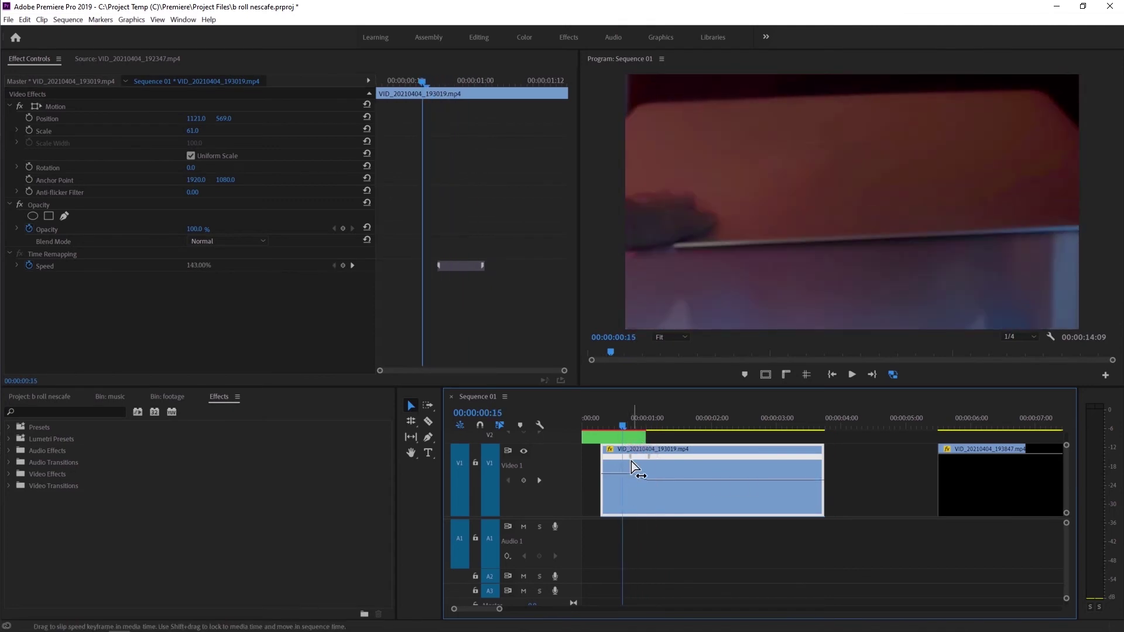
left_click_drag(606, 427, 602, 426)
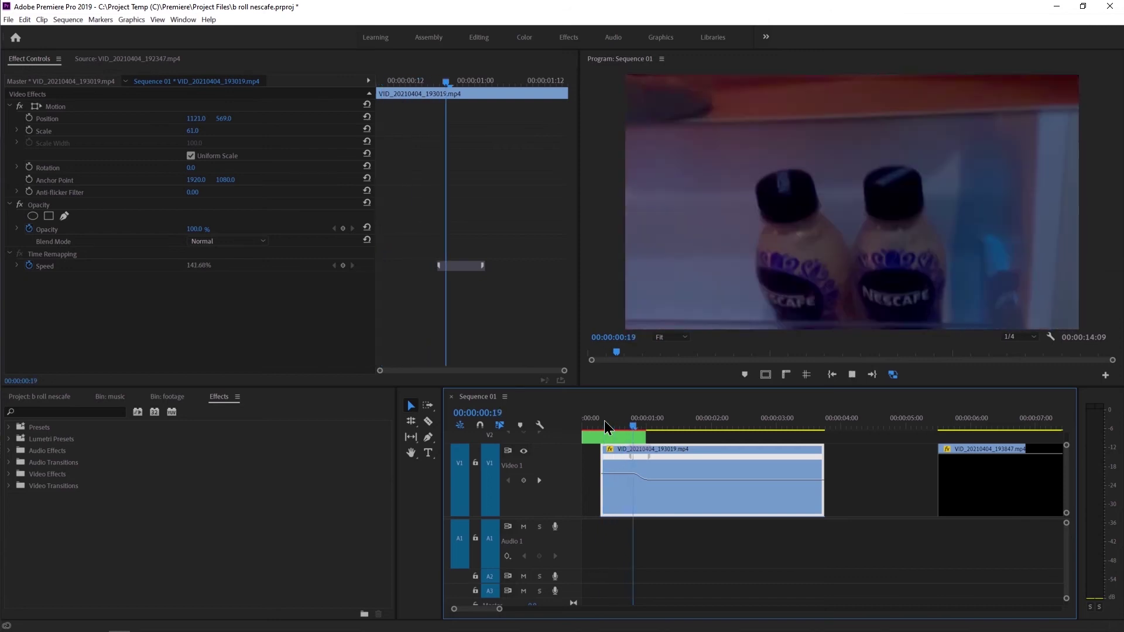
mouse_move(602, 427)
left_mouse_down()
mouse_move(626, 429)
mouse_move(617, 429)
left_mouse_up()
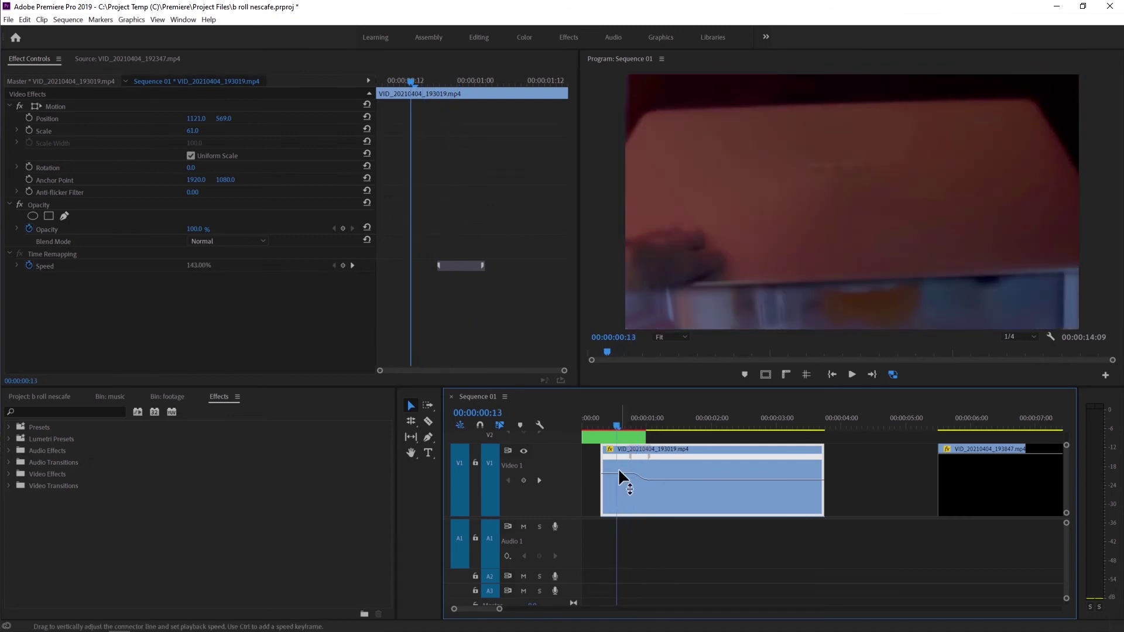
left_click_drag(622, 480, 623, 457)
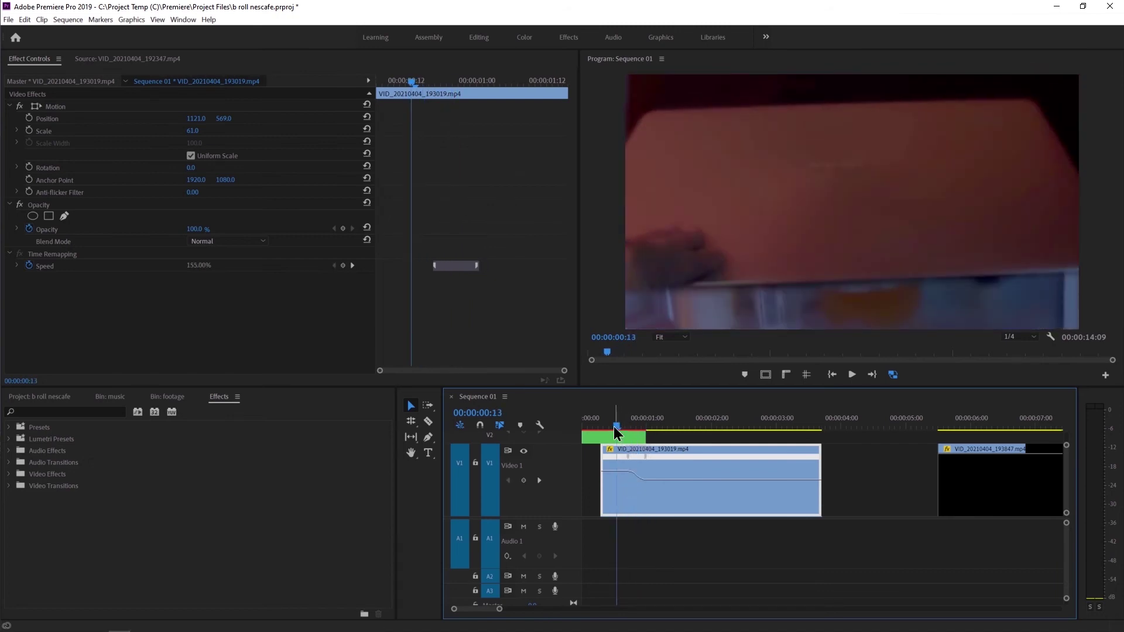
key("space")
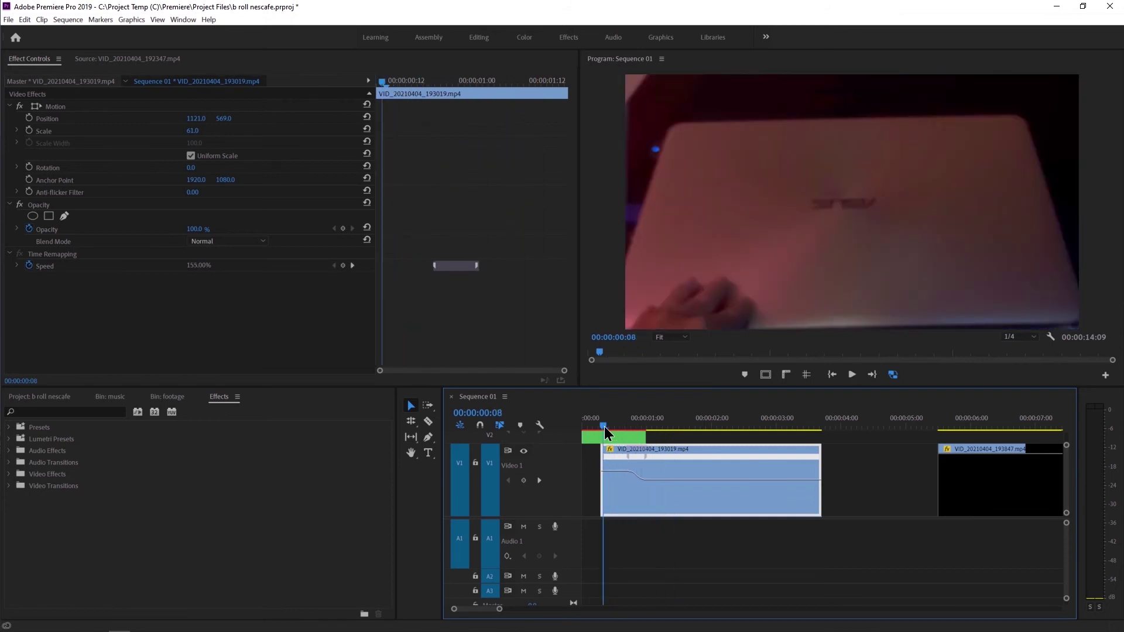
left_click(604, 429)
left_click_drag(591, 416, 622, 422)
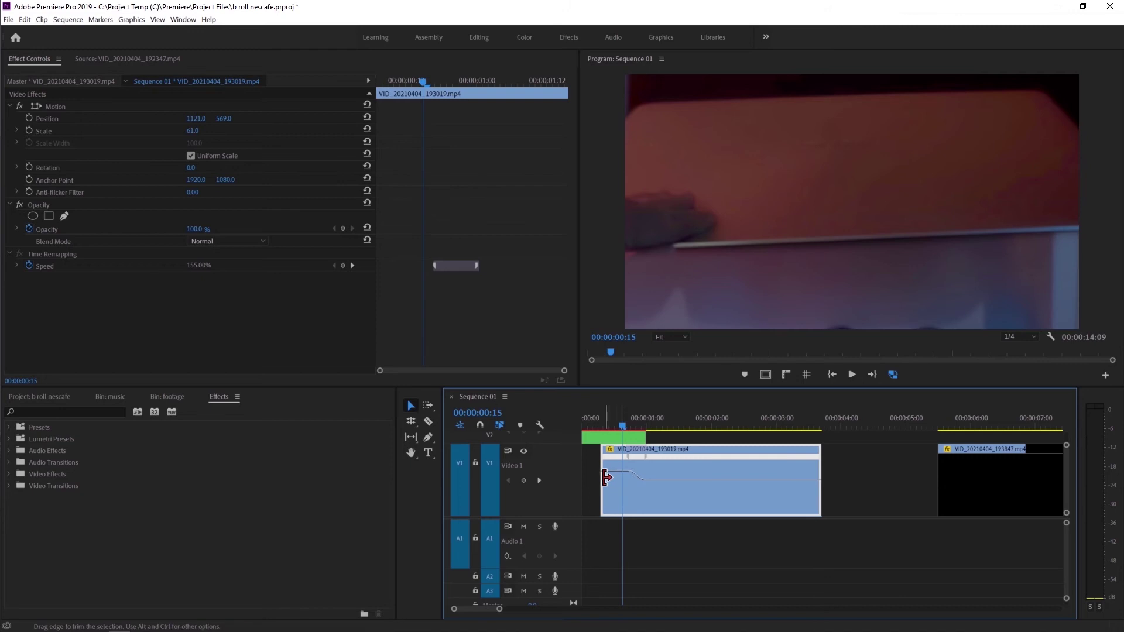
- Trim the clip's start later and move it left toward the sequence start
left_click_drag(606, 478, 620, 478)
left_click(601, 417)
key("space")
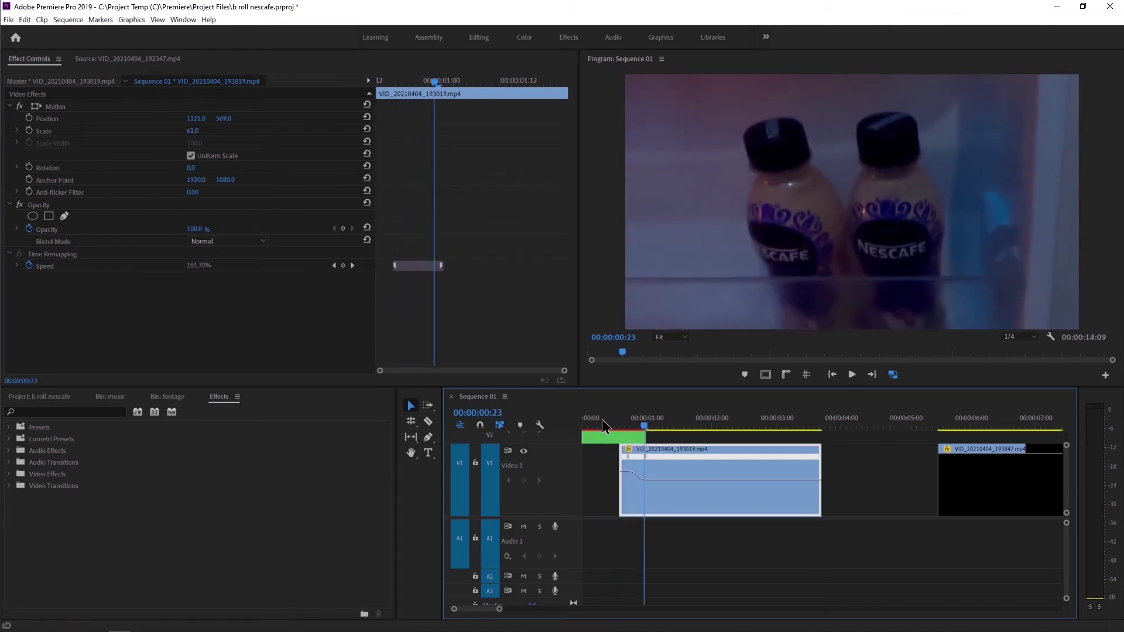
left_click_drag(663, 455, 646, 455)
left_click(600, 422)
left_click_drag(600, 422, 649, 438)
- Slow the section after the ramp to 78% and scrub through it to 00:00:03:00
left_click_drag(664, 485, 650, 462)
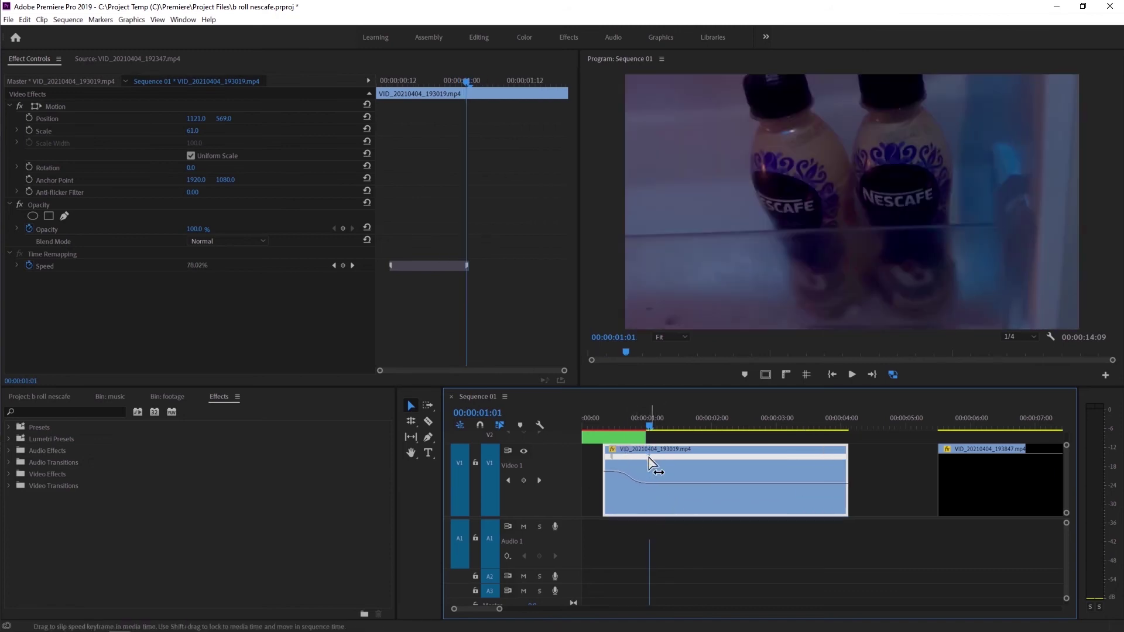
left_click(632, 452)
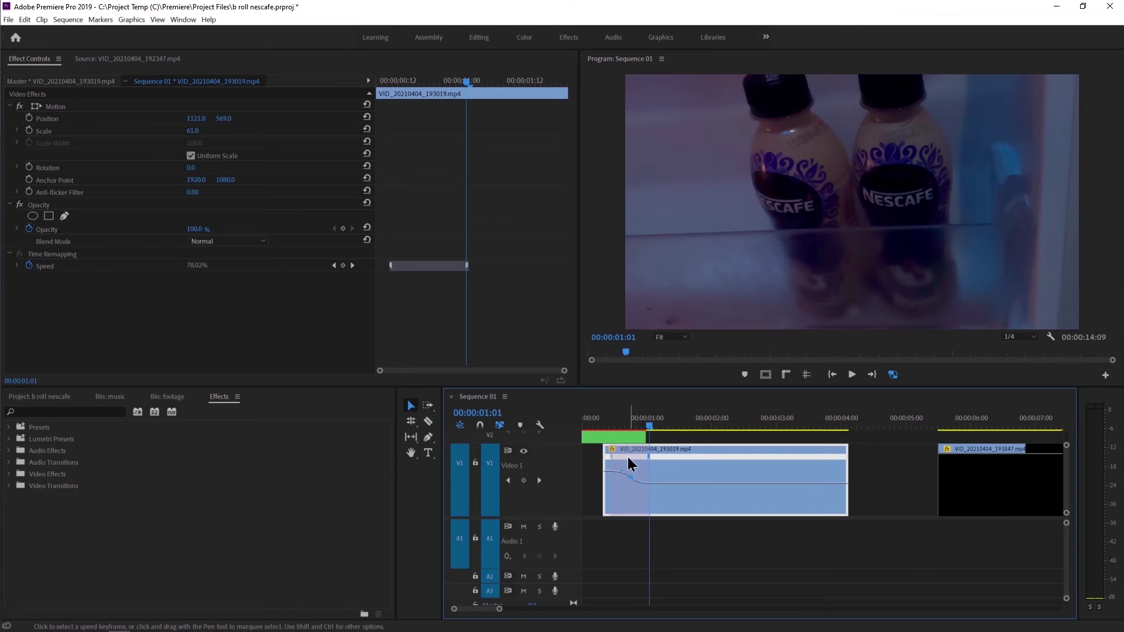
left_click_drag(607, 426, 753, 447)
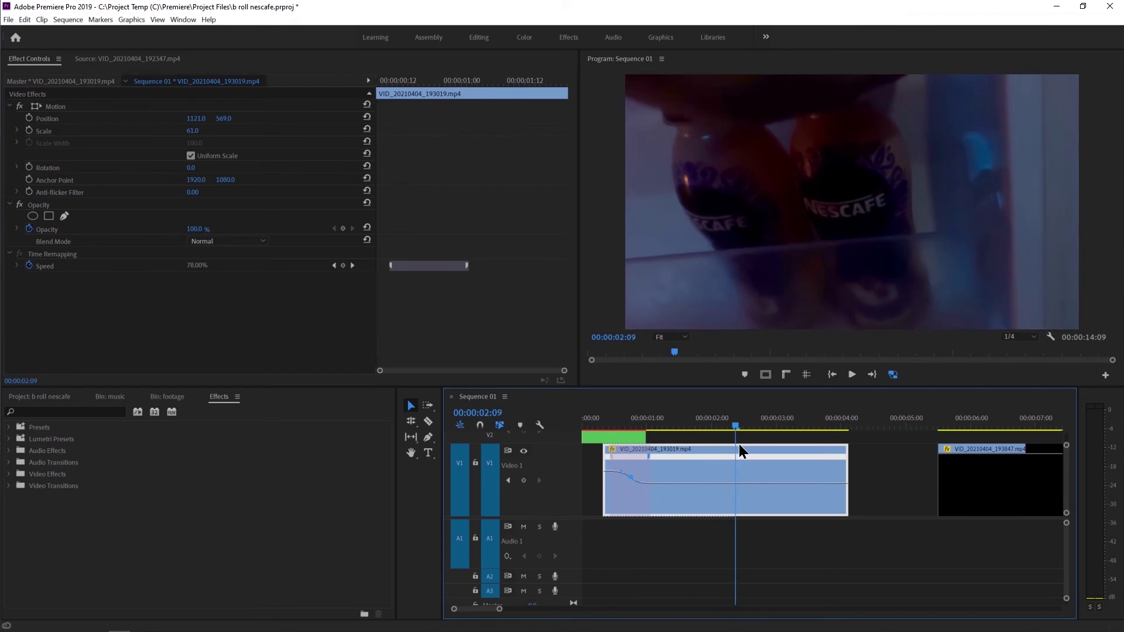
left_click_drag(753, 448, 777, 449)
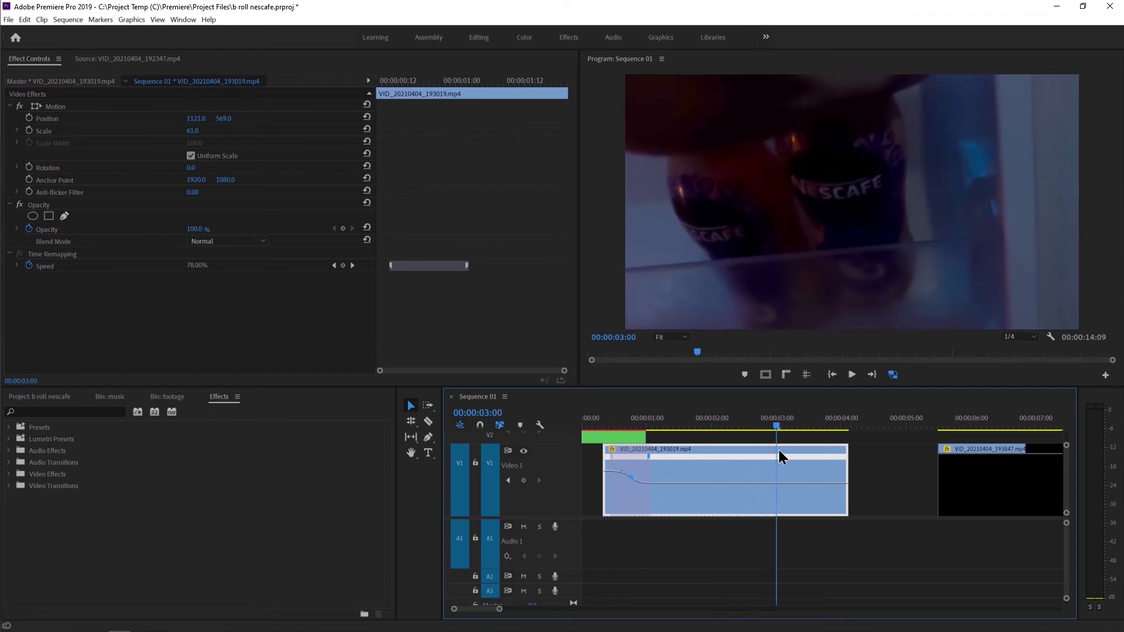
- Add a speed keyframe at 00:00:03:00, speed the final section to about 118%, and slide its ramp right
left_click(781, 483, "ctrl")
mouse_move(805, 483)
left_mouse_down()
mouse_move(805, 469)
mouse_move(777, 456)
left_mouse_up()
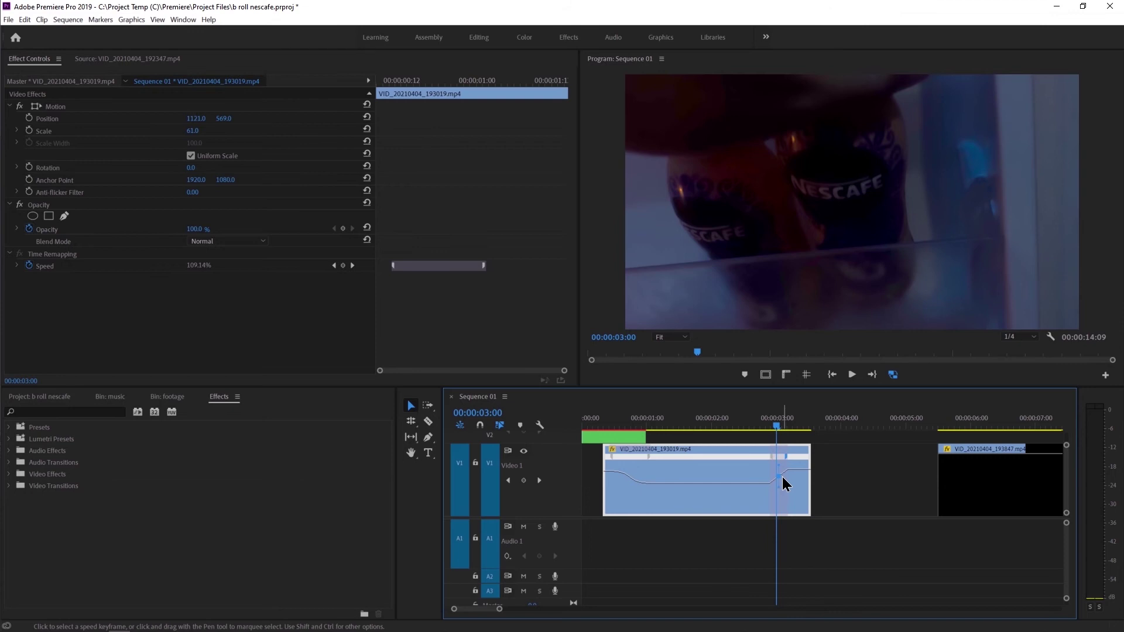
scroll(783, 480, "up", 5)
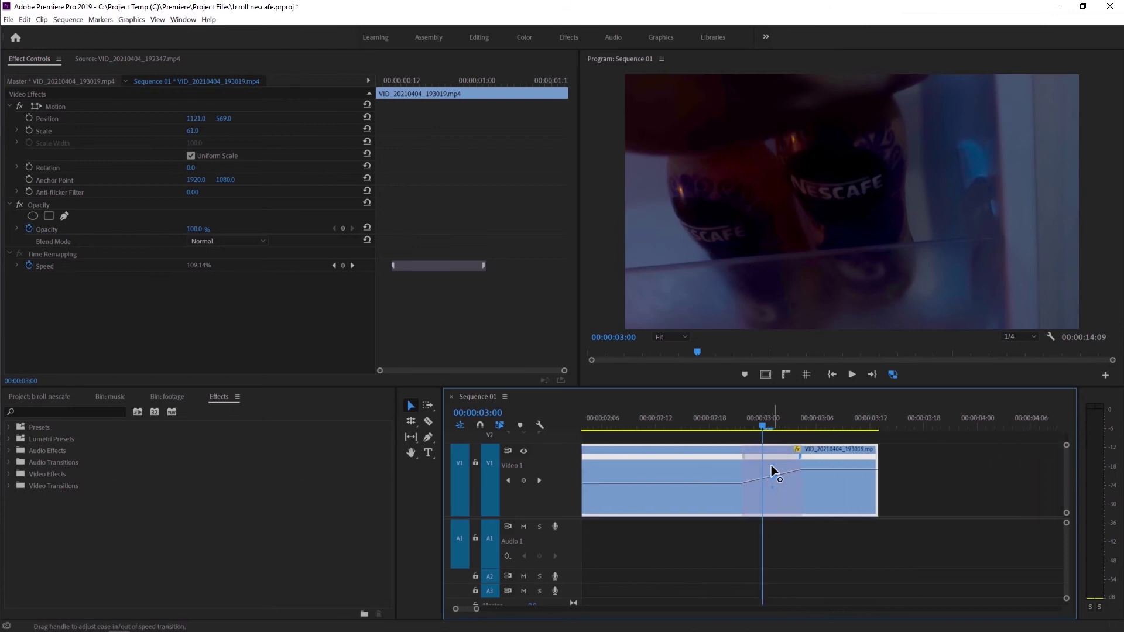
key("space")
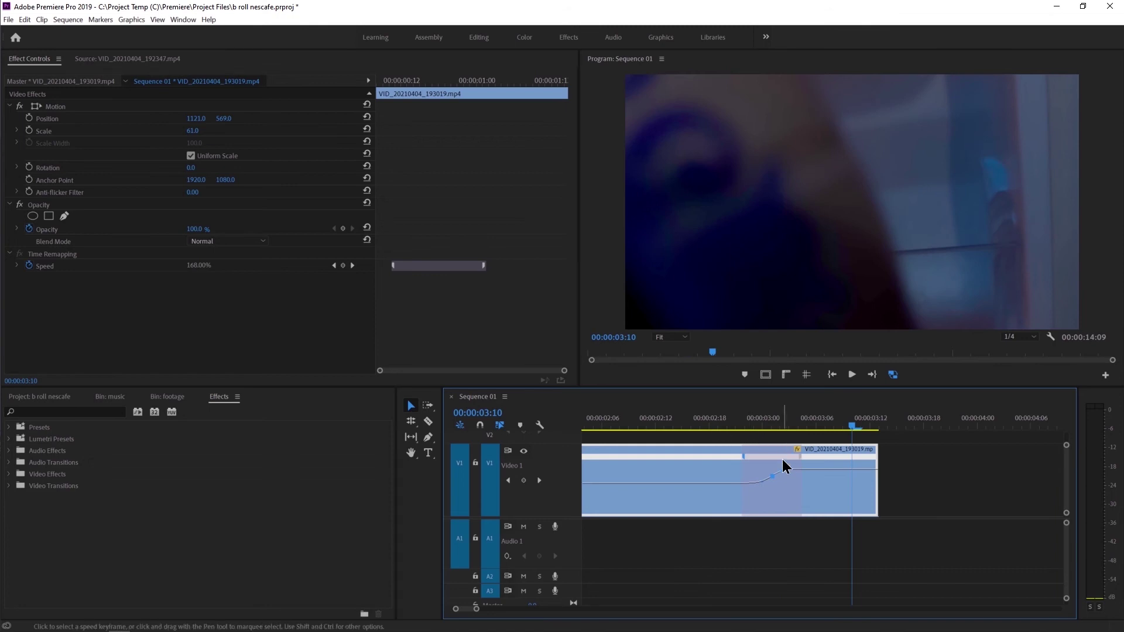
left_click_drag(784, 452, 819, 453)
left_click(759, 428)
key("space")
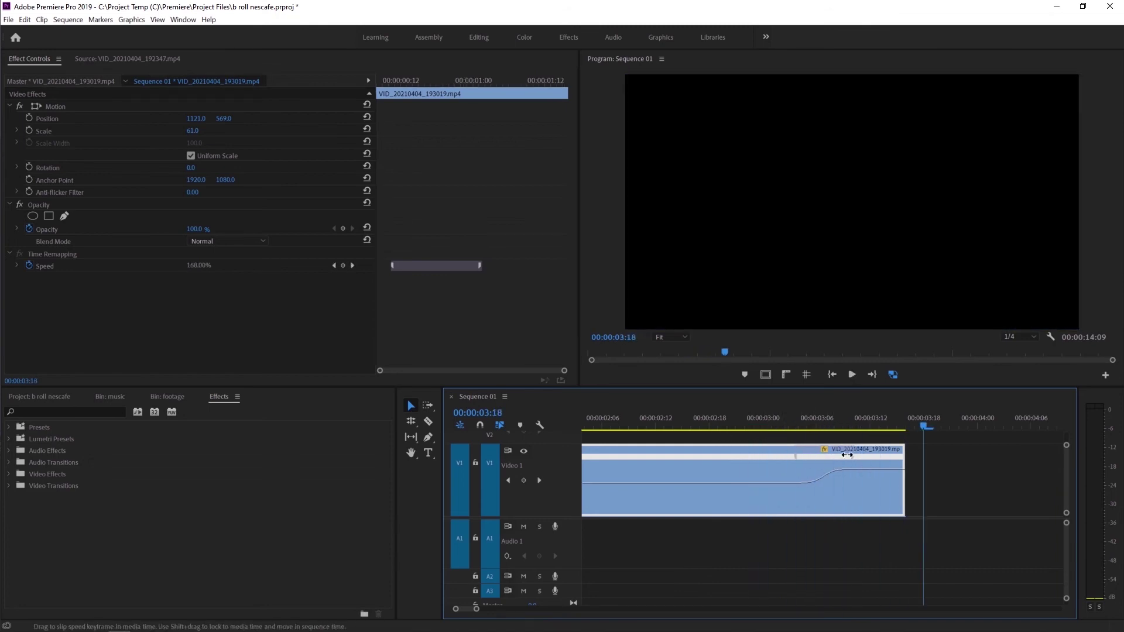
mouse_move(839, 454)
left_mouse_down()
mouse_move(864, 453)
mouse_move(894, 486)
left_mouse_up()
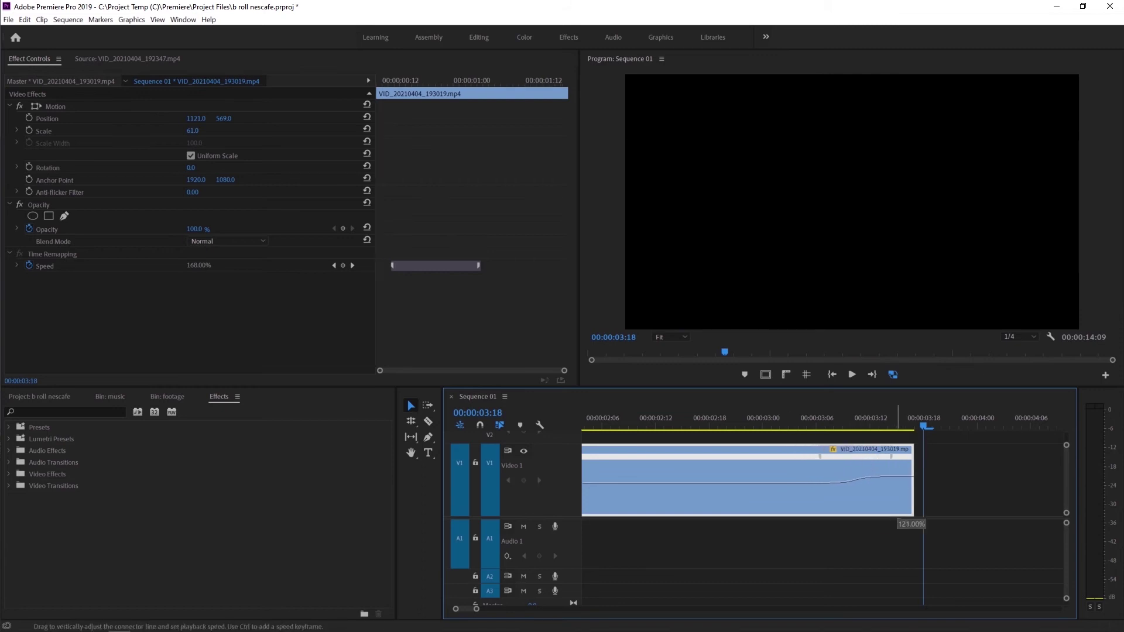
left_click_drag(897, 497, 904, 473)
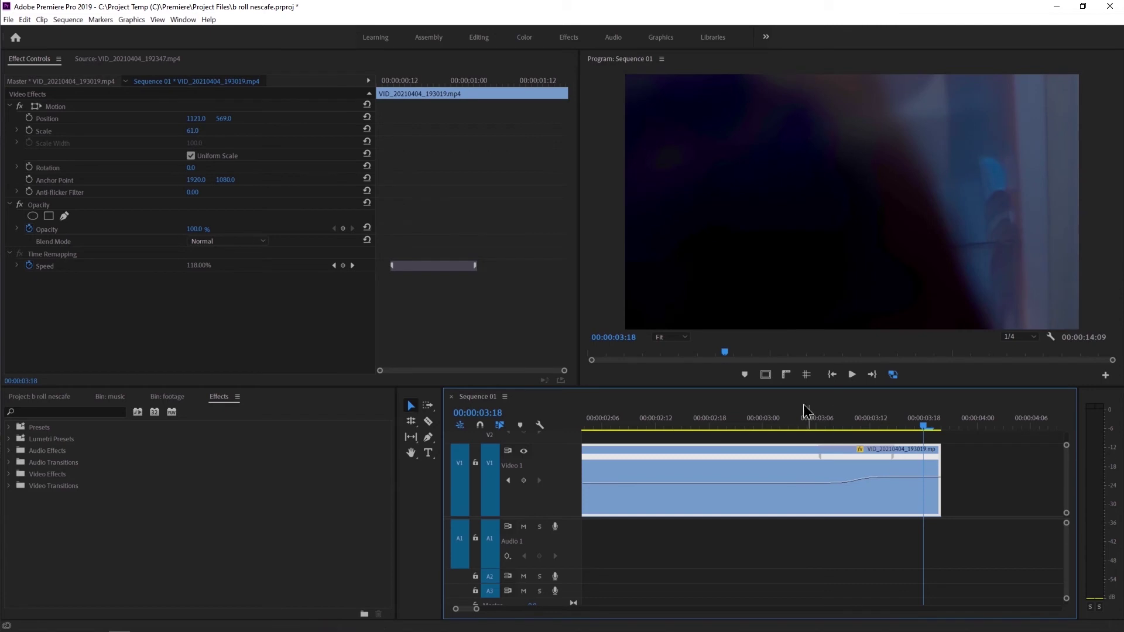
- Play the sequence from the start to review the speed-ramped opening clip
left_click(783, 417)
key("space")
key("minus")
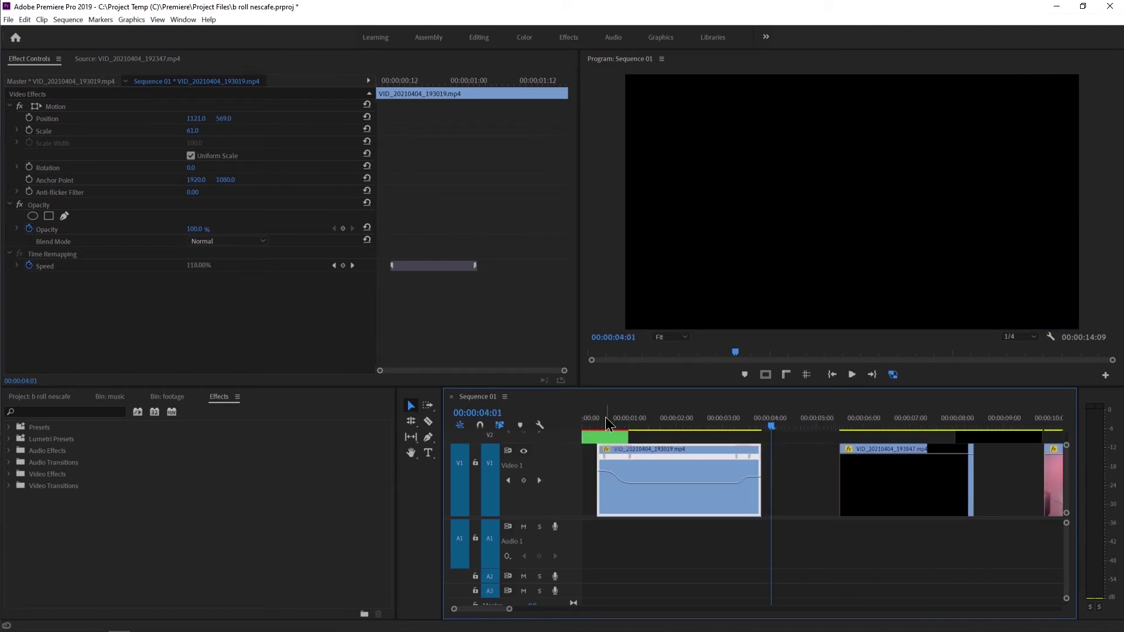
left_click(595, 417)
key("space")
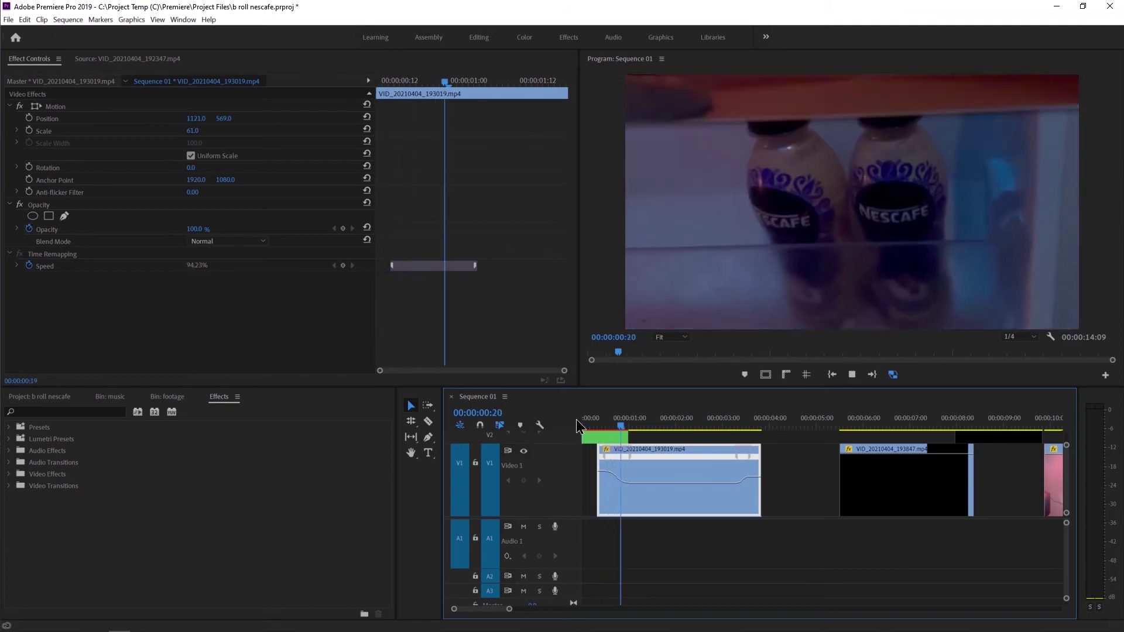
left_click_drag(586, 419, 569, 423)
key("space")
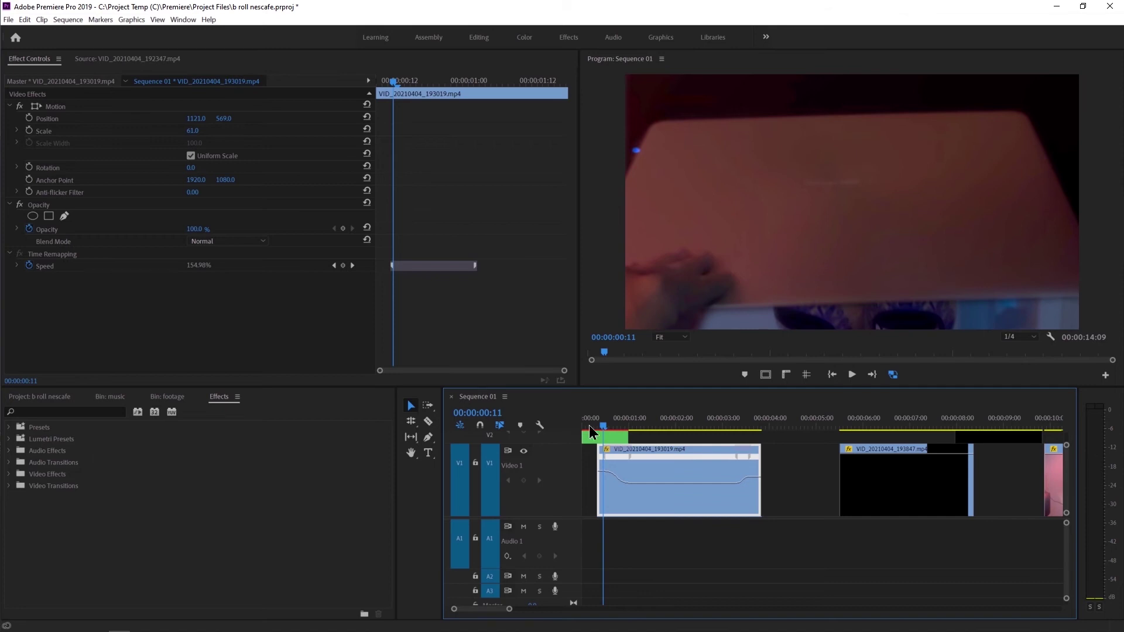
- Replay the ramp, then drag its speed keyframe so the V1 clip runs slightly shorter
left_click_drag(600, 425, 585, 426)
key("space")
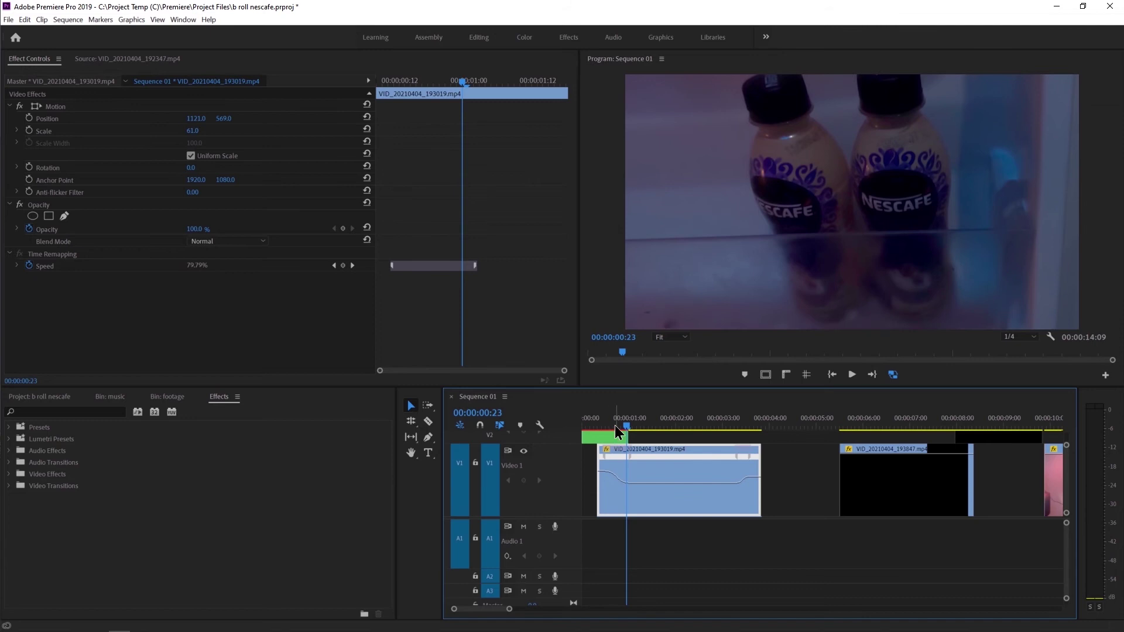
left_click_drag(614, 424, 588, 429)
key("space")
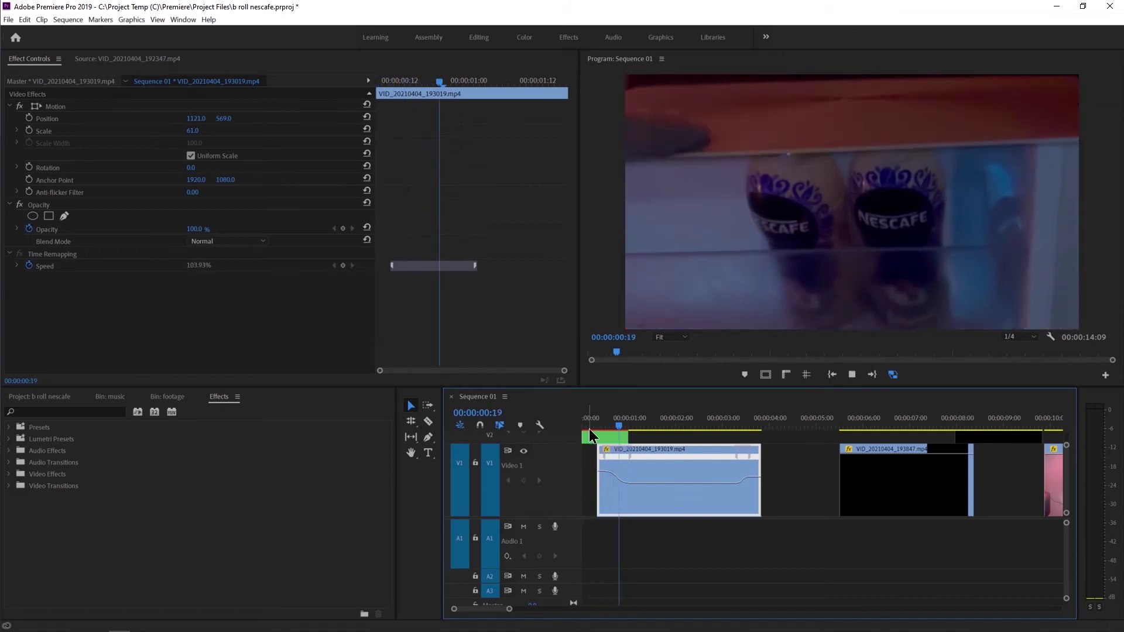
key("space")
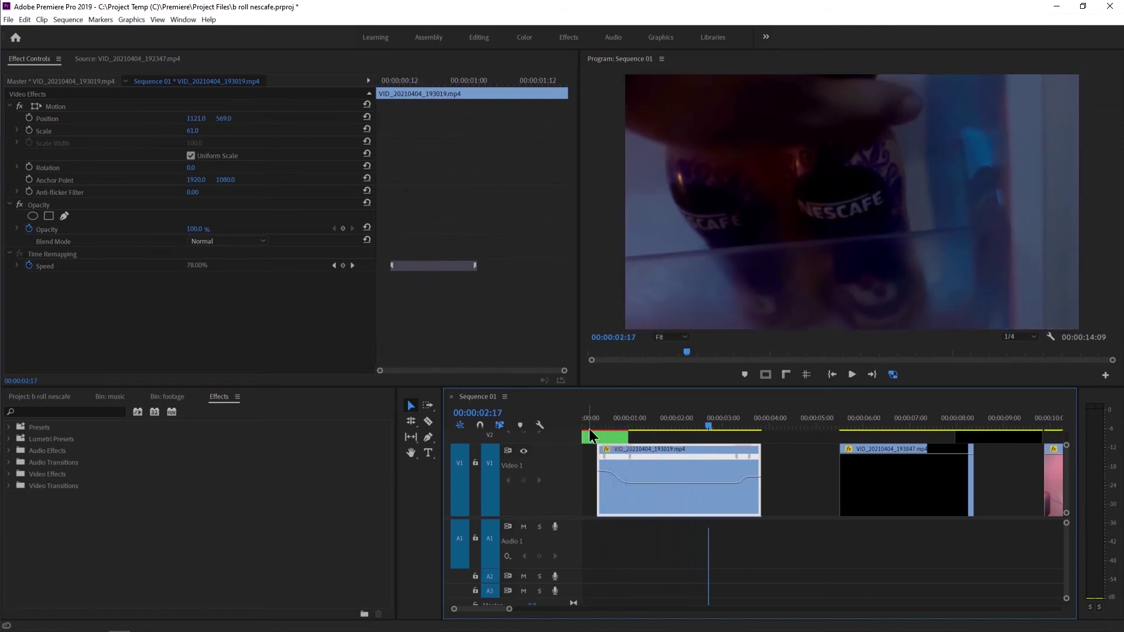
left_click_drag(629, 455, 629, 454)
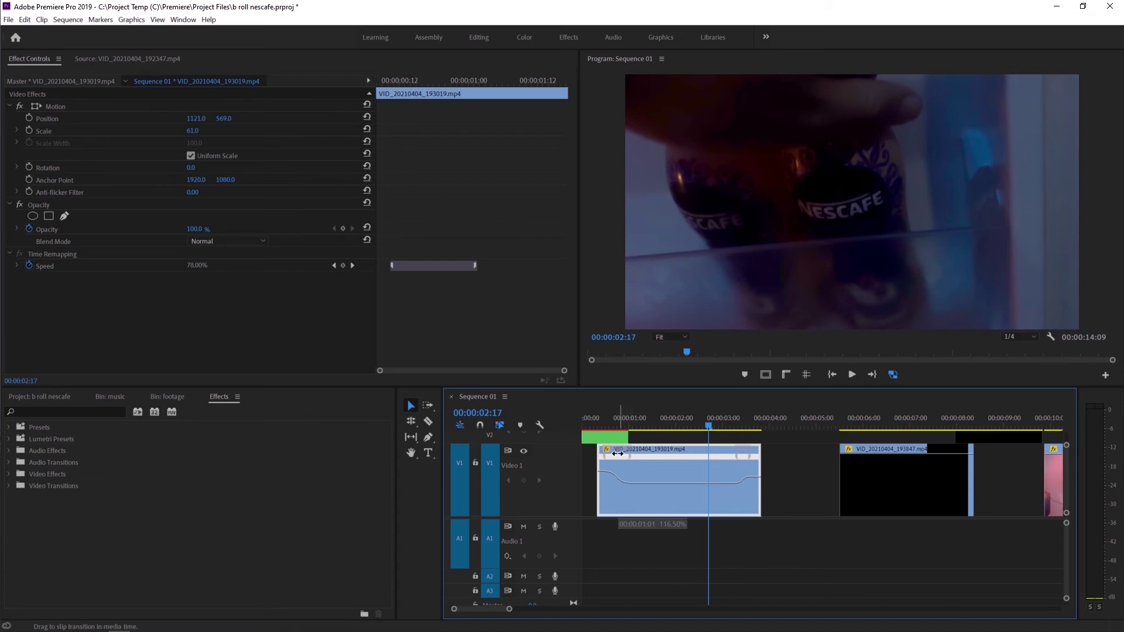
- Replay the adjusted speed ramp from the sequence start several times
left_click(596, 417)
key("space")
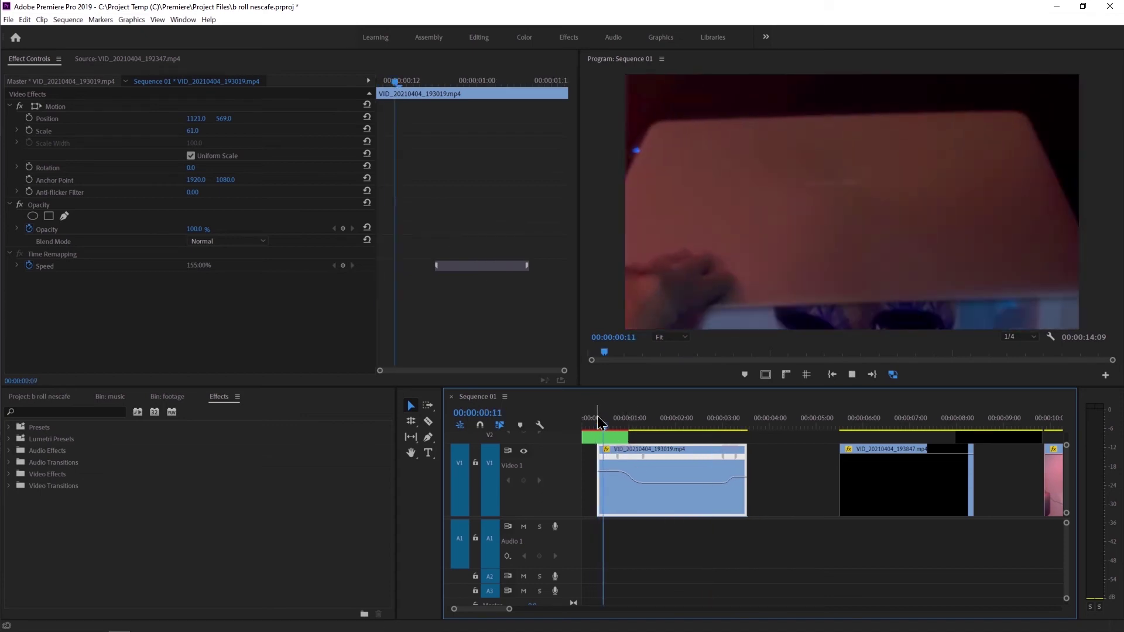
key("space")
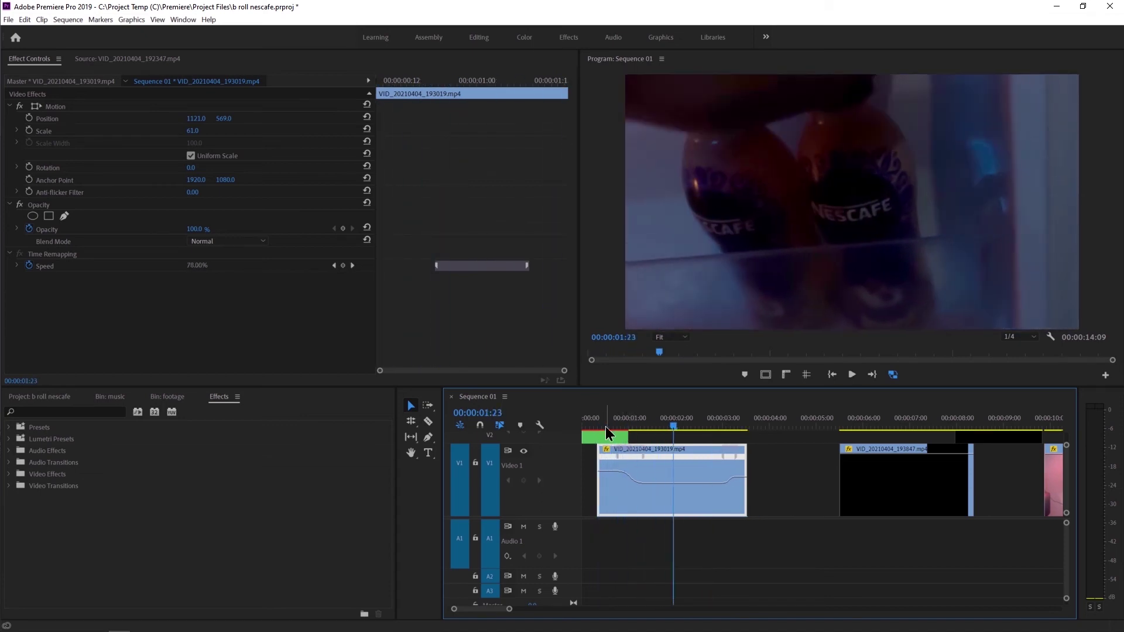
left_click(594, 422)
key("space")
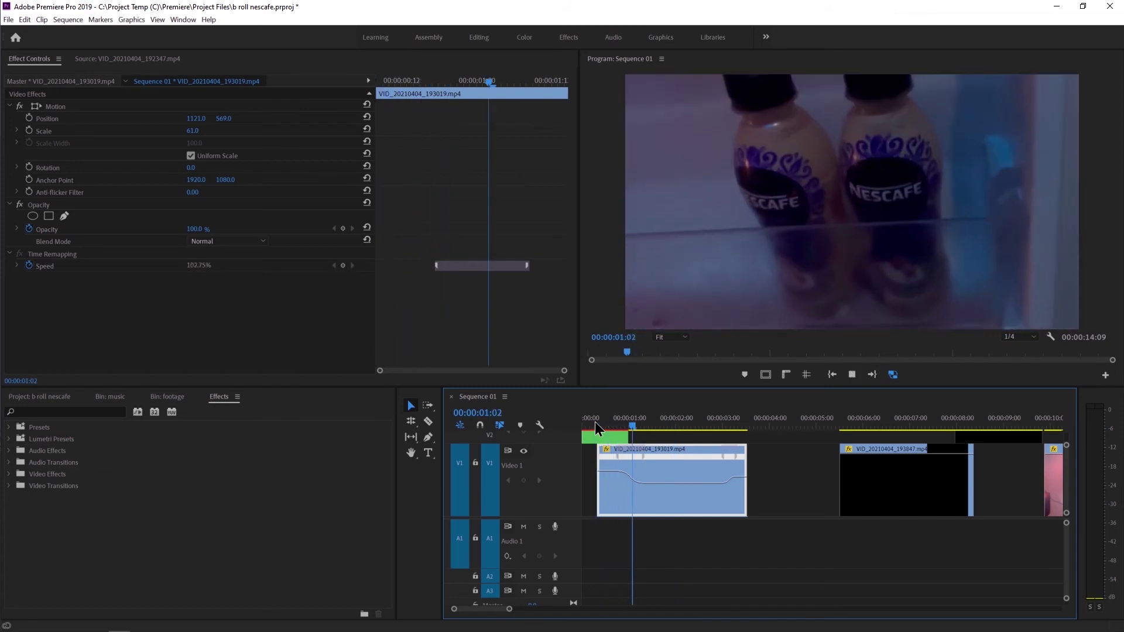
left_click(594, 421)
key("space")
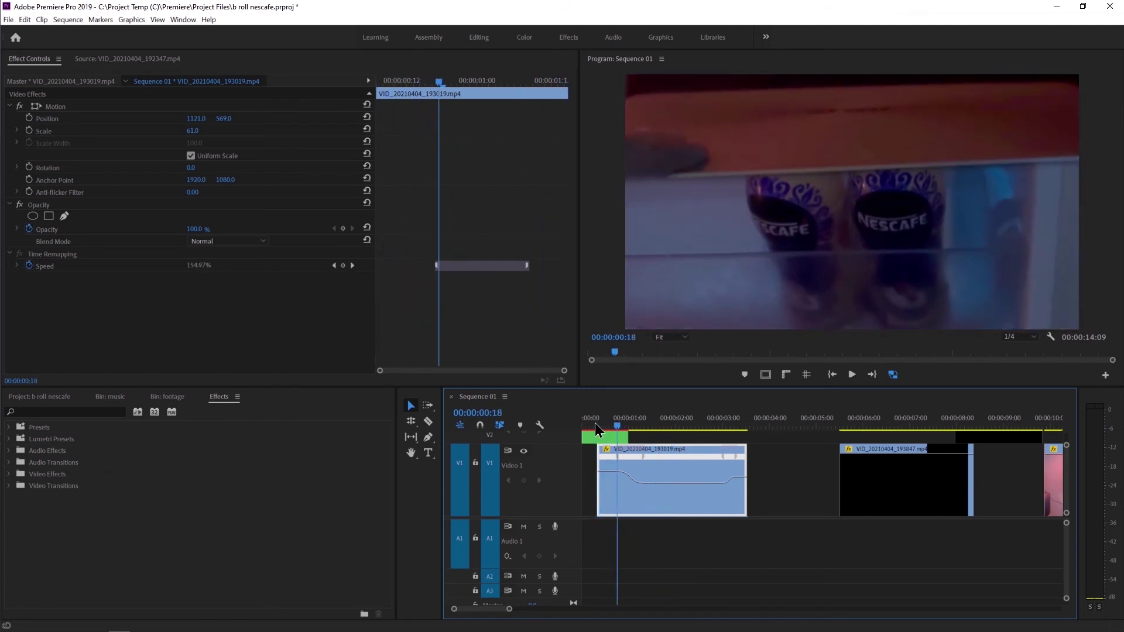
- Ease the fast section's speed to 152.11% and replay the clip to check it
left_click_drag(626, 454, 622, 433)
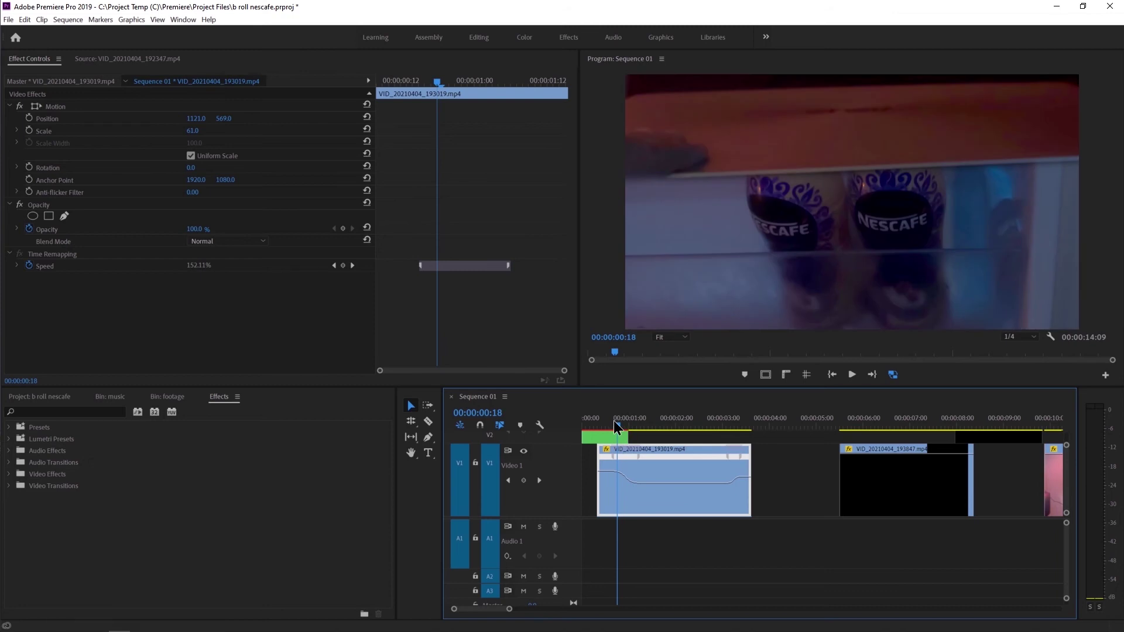
key("space")
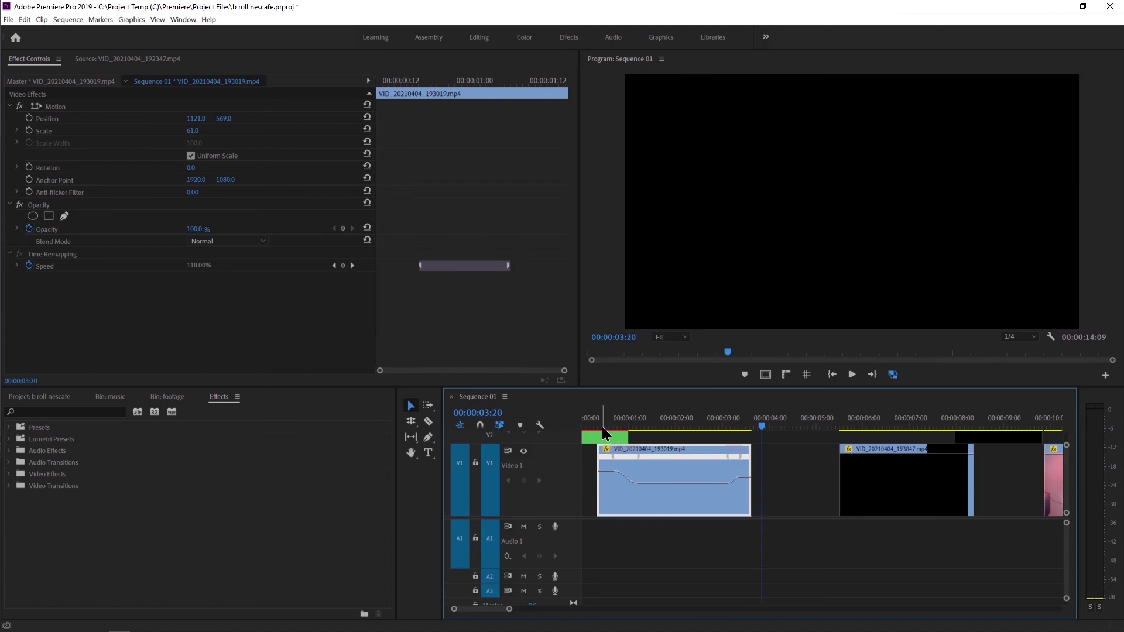
left_click(603, 427)
key("space")
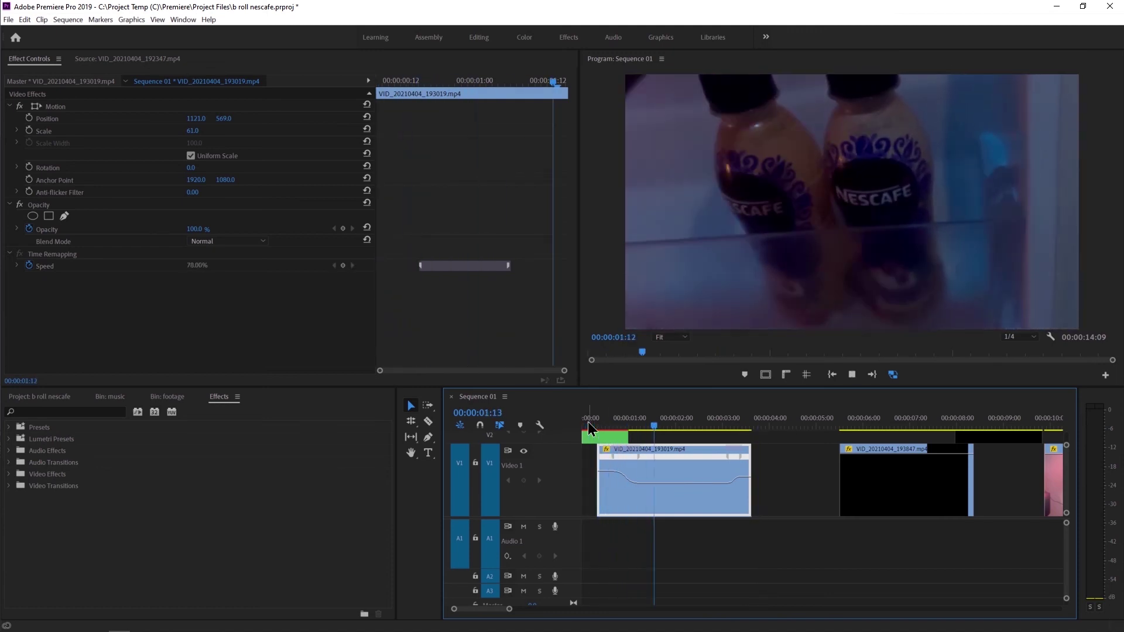
key("space")
- Shorten the speed ramp transition by slipping its keyframe, then play the retimed clip
scroll(615, 459, "up", 3)
left_click_drag(671, 457, 651, 465)
scroll(652, 476, "down", 2)
scroll(652, 475, "down", 2)
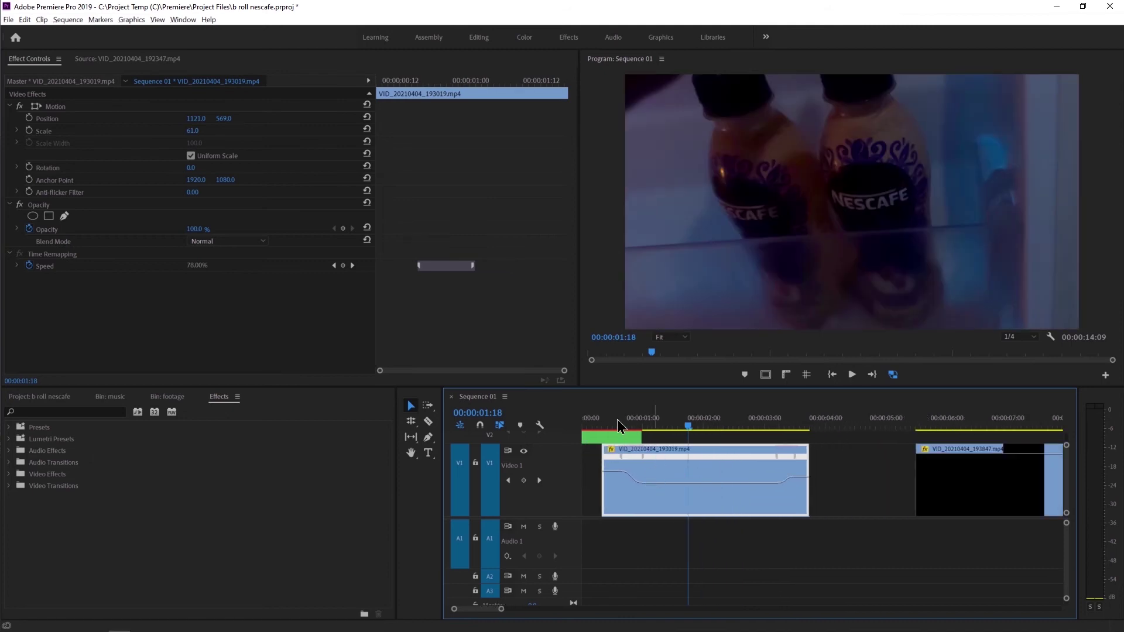
key("space")
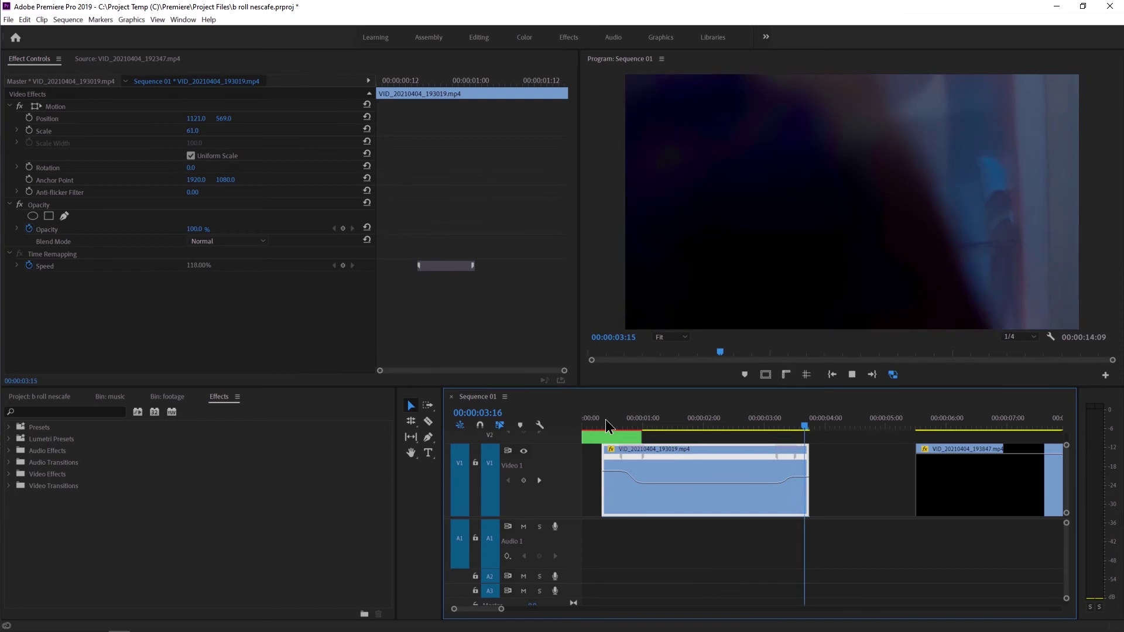
key("space")
key("space")
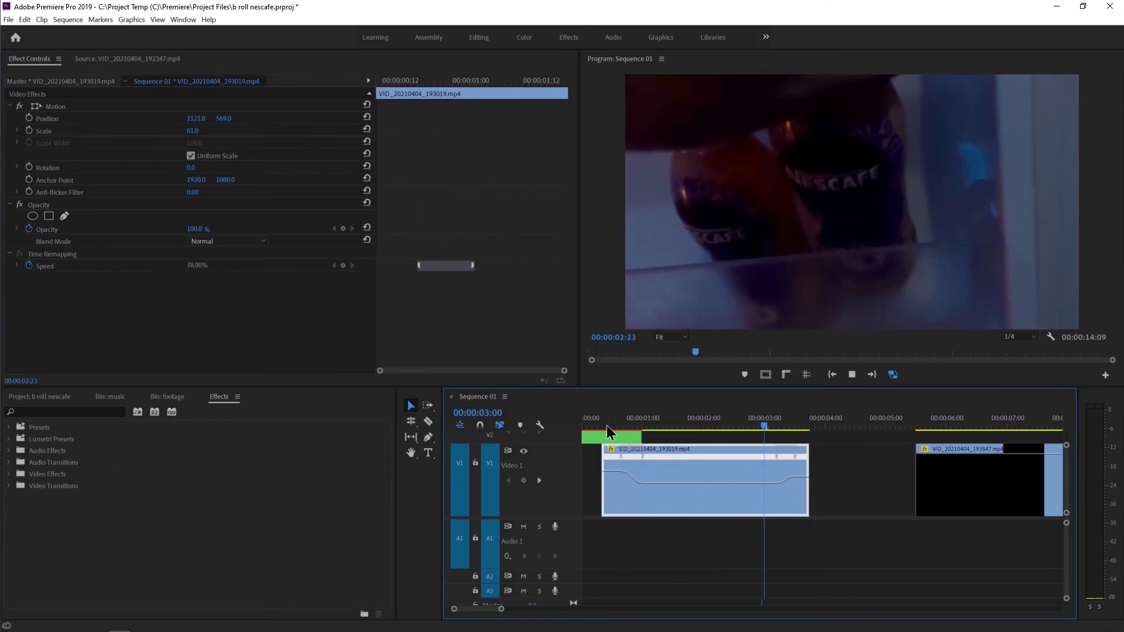
- Ripple Delete the gap after the opening V1 clip and play the sequence back
right_click(851, 471)
left_click(860, 479)
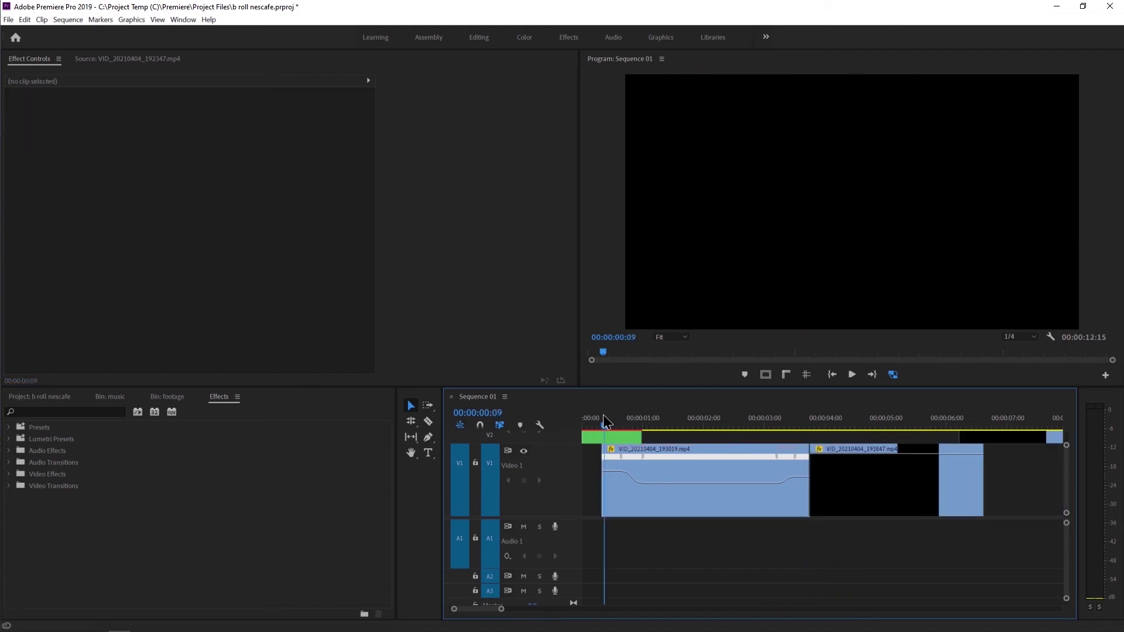
left_click(602, 416)
key("space")
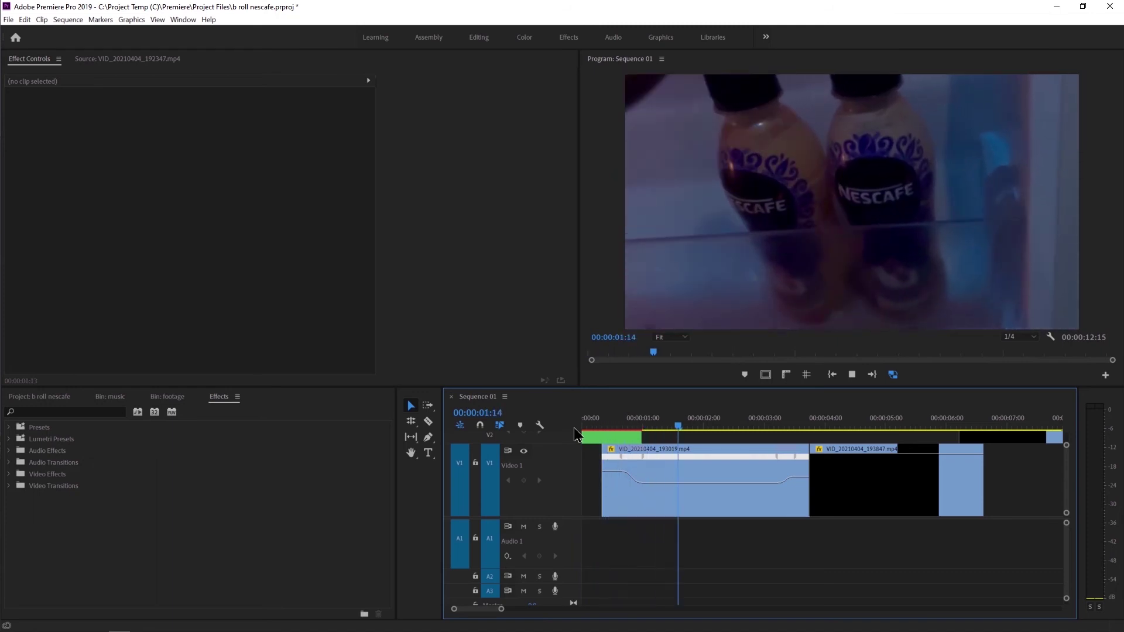
key("Home")
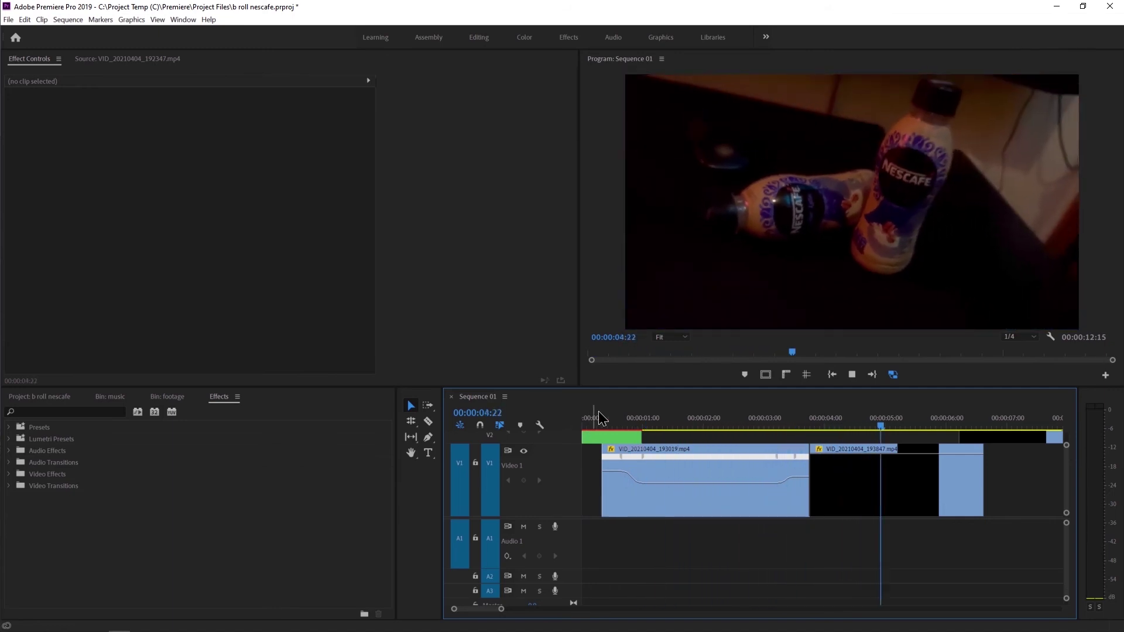
key("space")
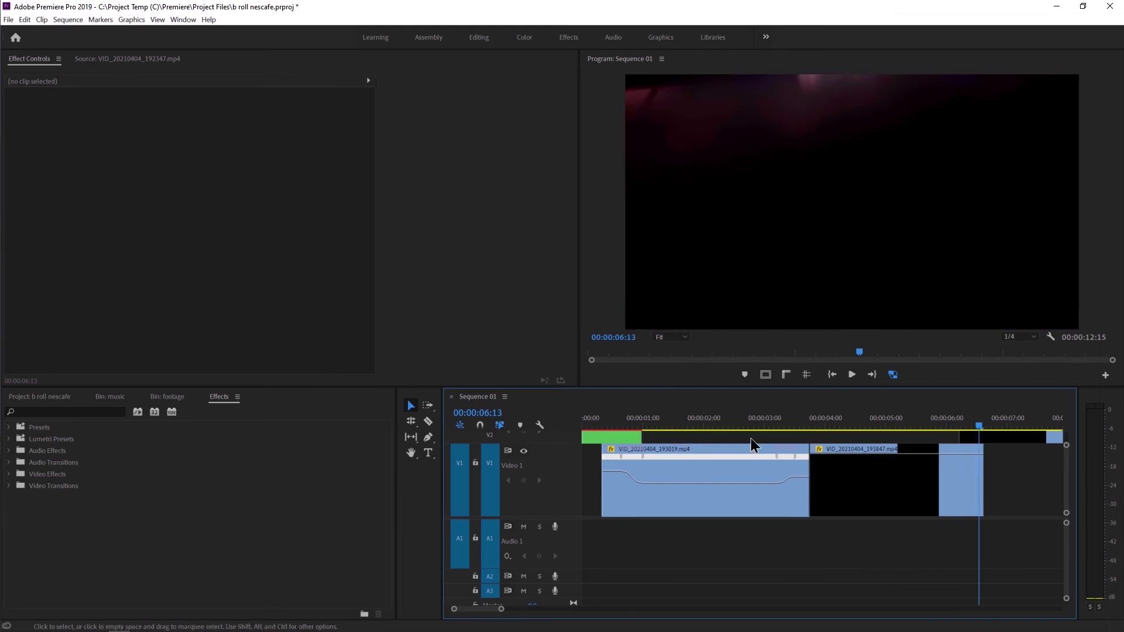
- Select the clip on the upper video track
scroll(855, 481, "down", 2)
scroll(797, 476, "down", 2)
scroll(712, 481, "down", 1)
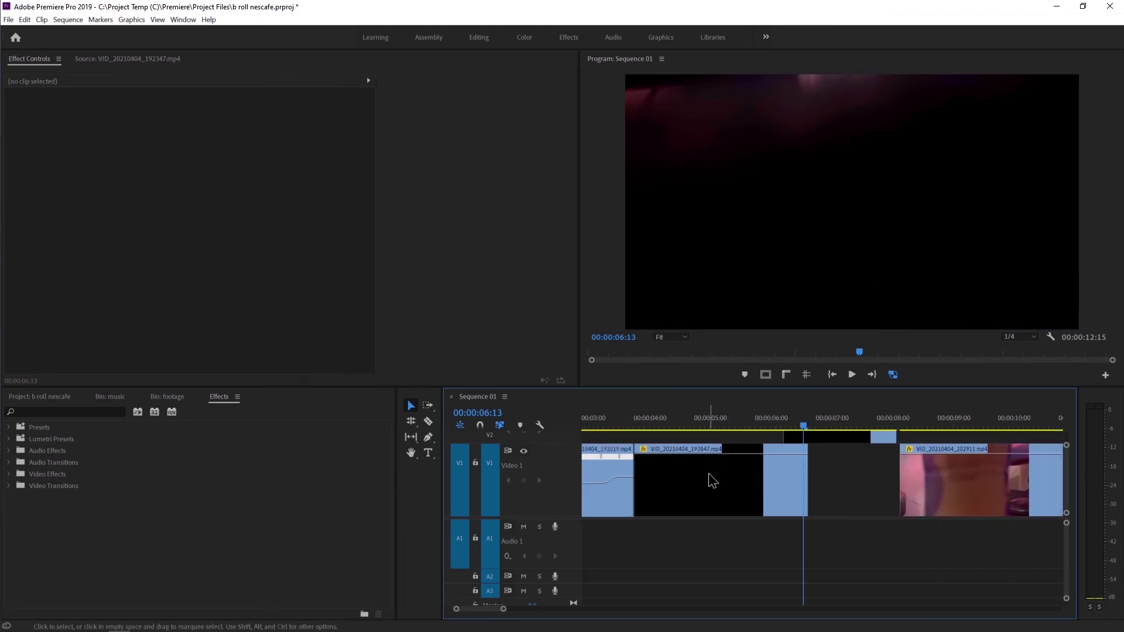
left_click(850, 439)
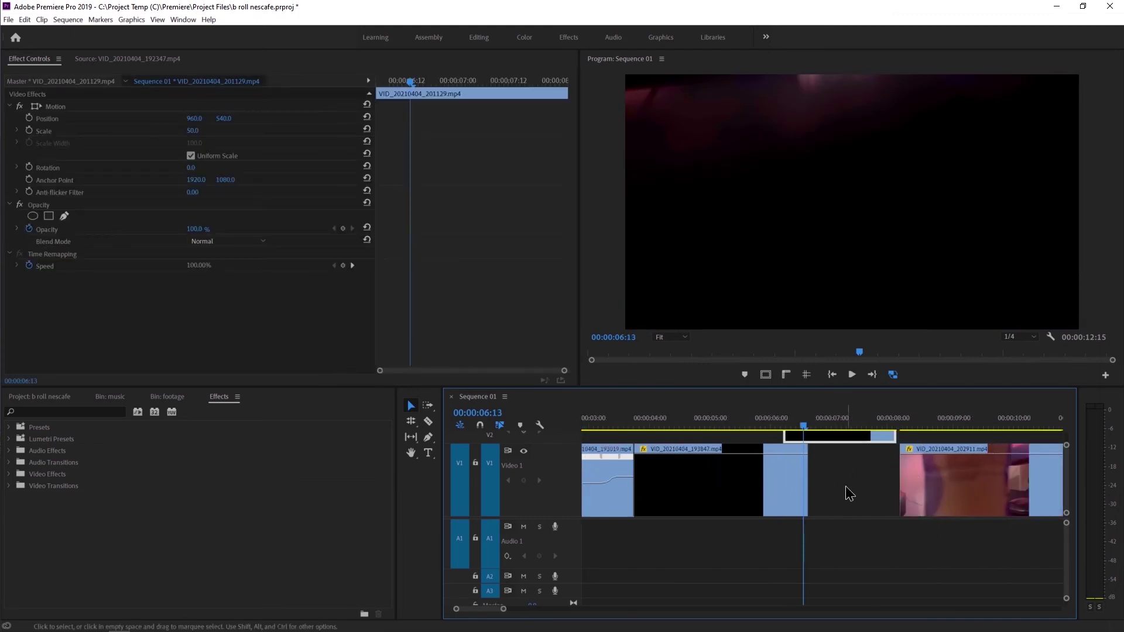
- Marquee-select the V2 clip and VID_20210404_202911 and shift them about 4 seconds later
key("minus")
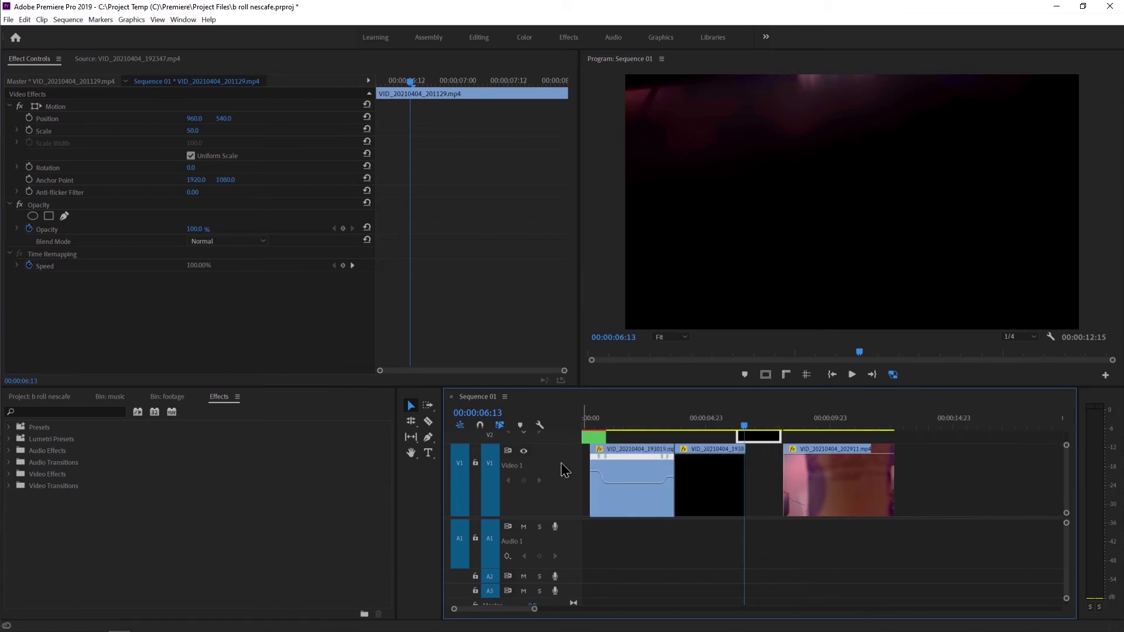
scroll(560, 457, "down", 2)
scroll(560, 480, "down", 3)
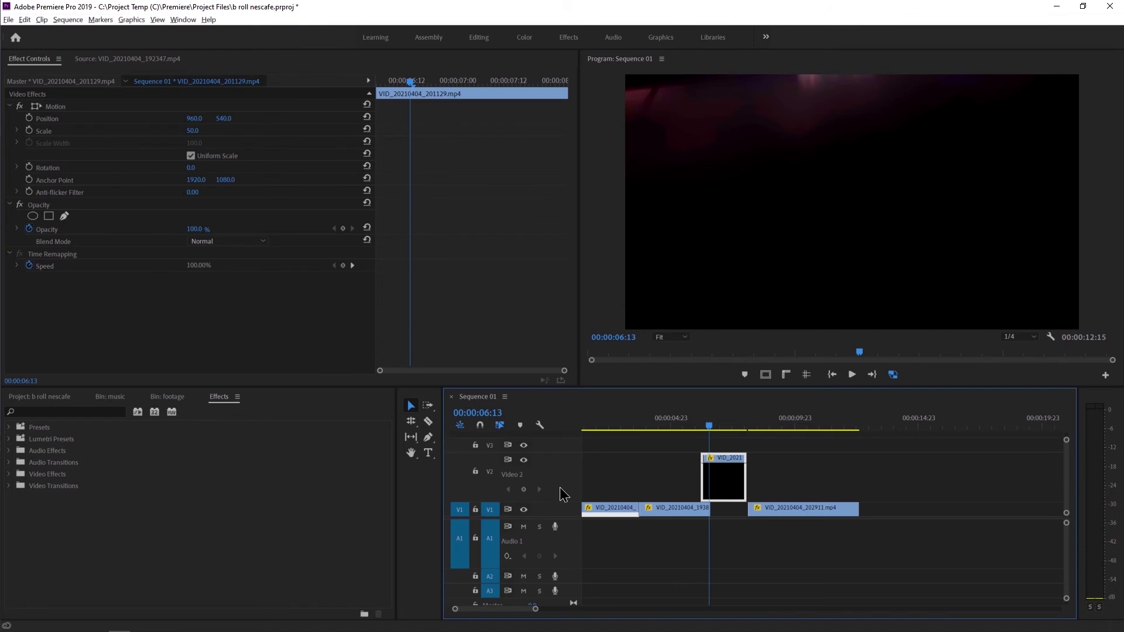
mouse_move(768, 469)
left_mouse_down()
mouse_move(750, 506)
mouse_move(817, 489)
left_mouse_up()
left_click(702, 476)
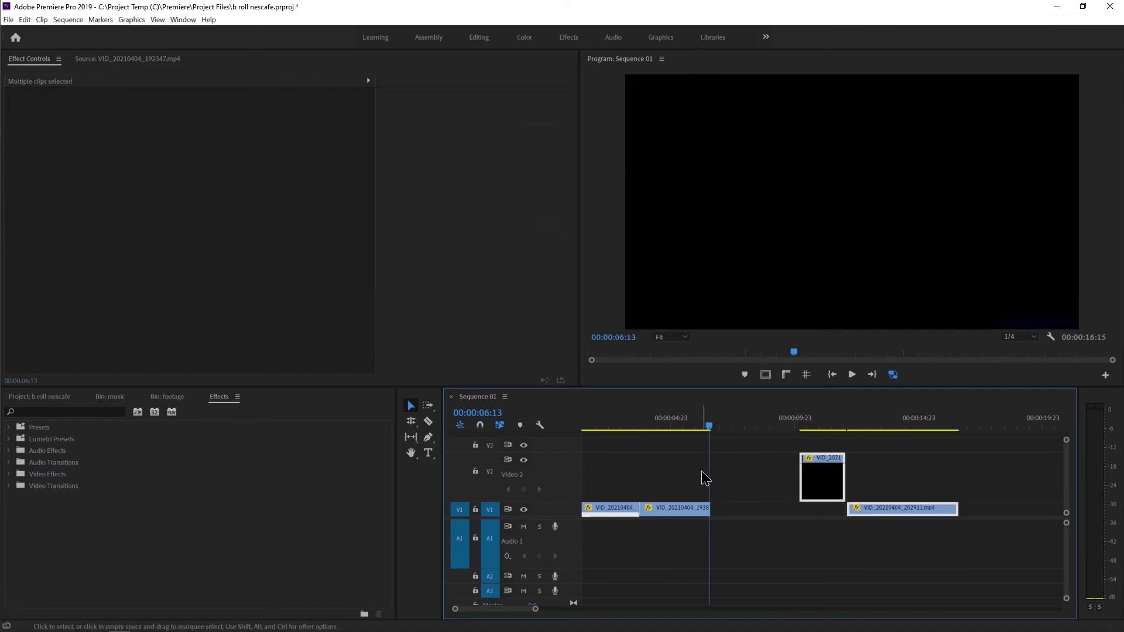
key("=")
key("=")
- Play and scrub the sequence opening, then select the nested sequence clip
scroll(669, 485, "up", 2)
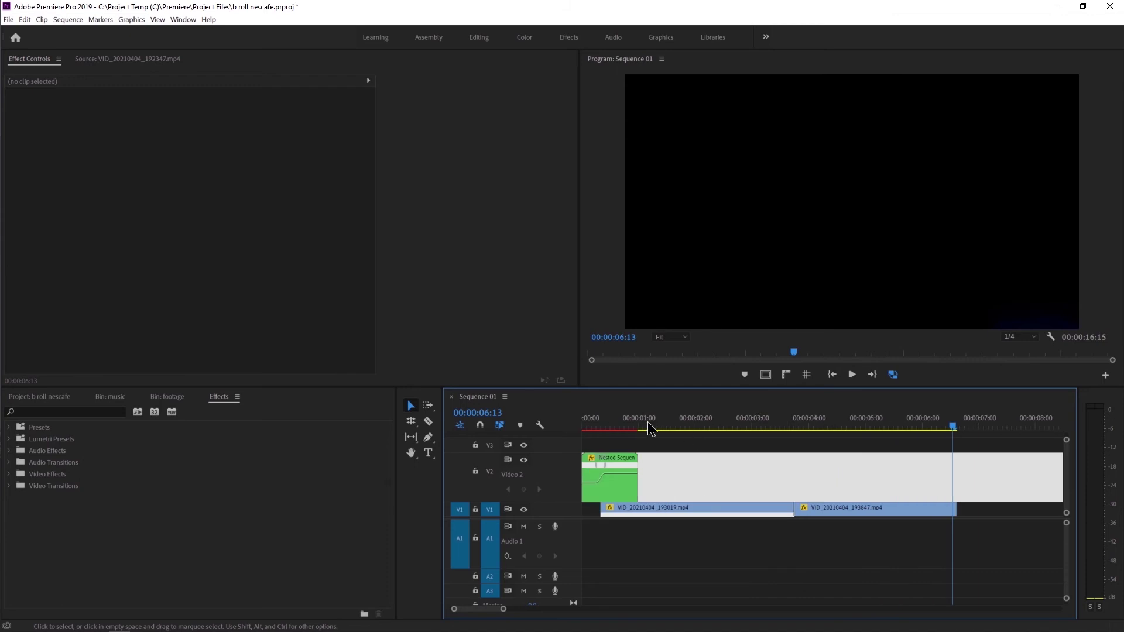
left_click(580, 427)
key("space")
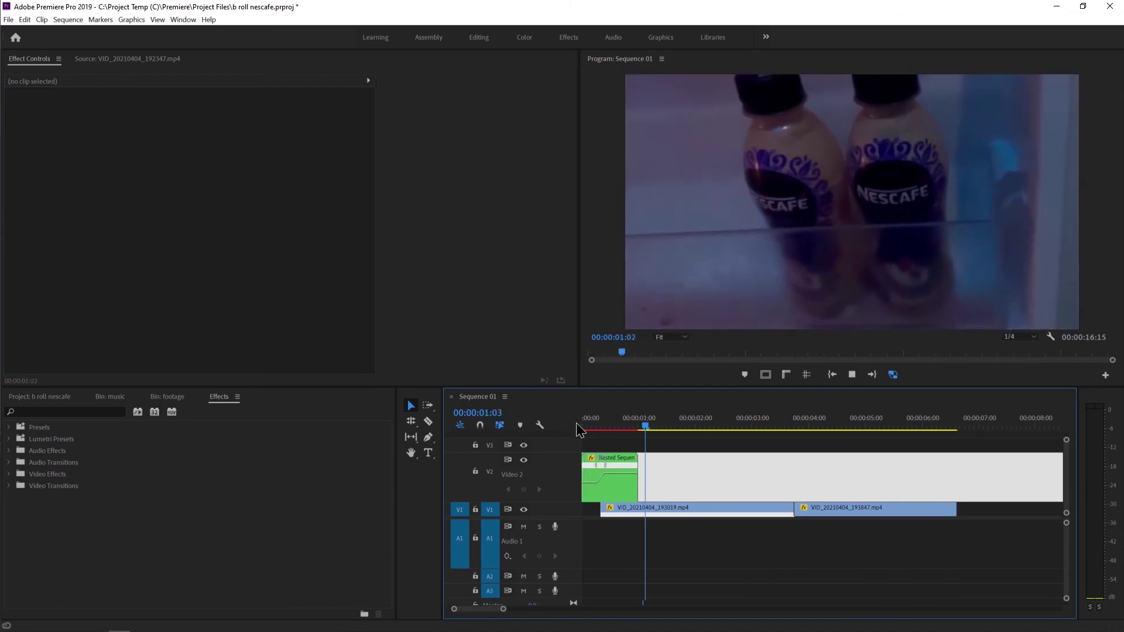
left_click_drag(580, 430, 632, 434)
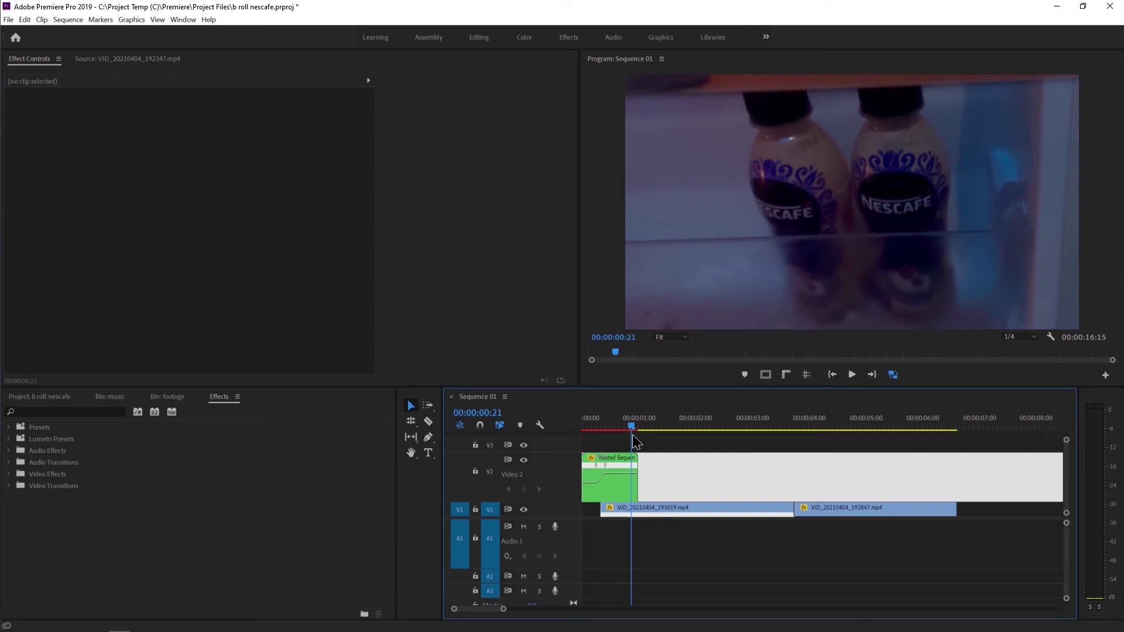
left_click_drag(632, 434, 605, 434)
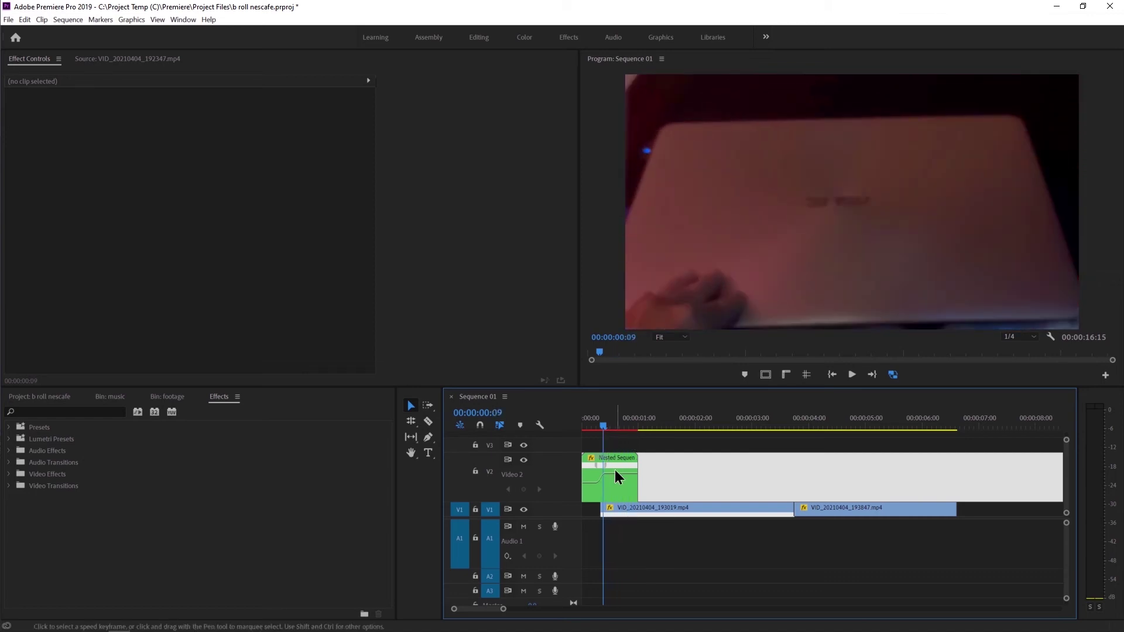
left_click(621, 462)
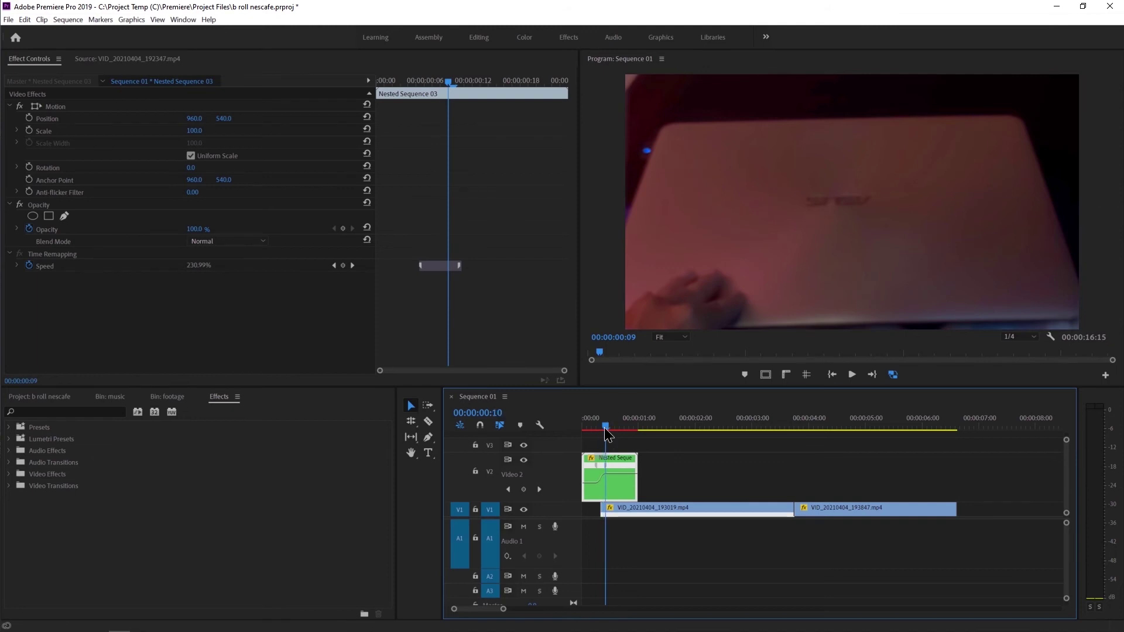
- Keyframe Position and Scale at 00:00:00:10, then zoom in on the bottles ten frames later
left_click_drag(604, 429, 607, 429)
left_click(606, 427)
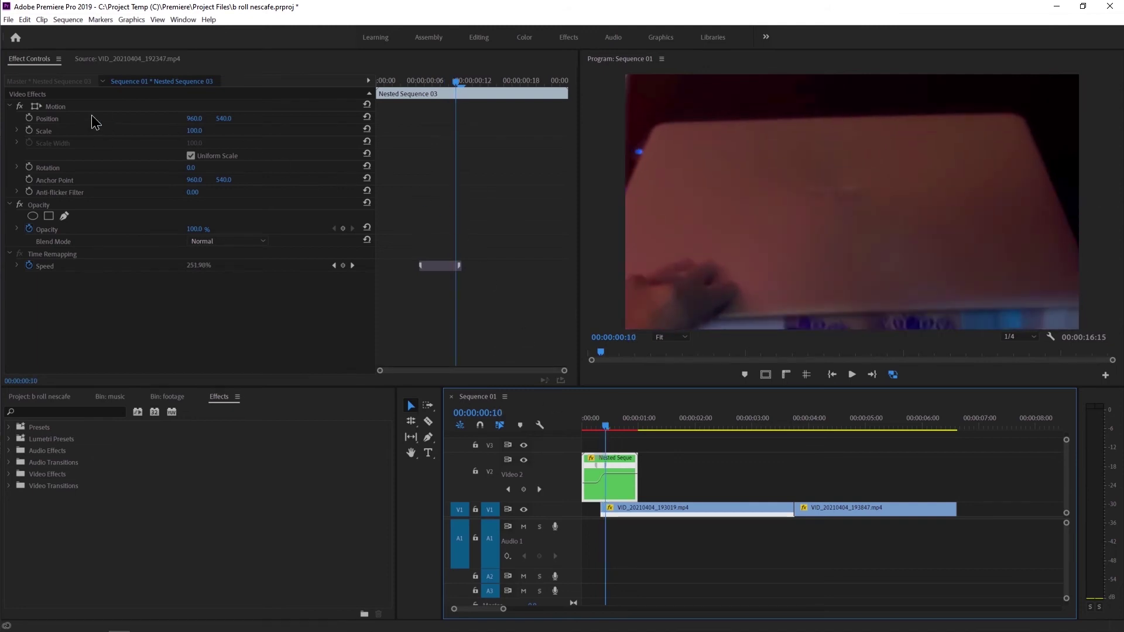
left_click(30, 120)
left_click(29, 129)
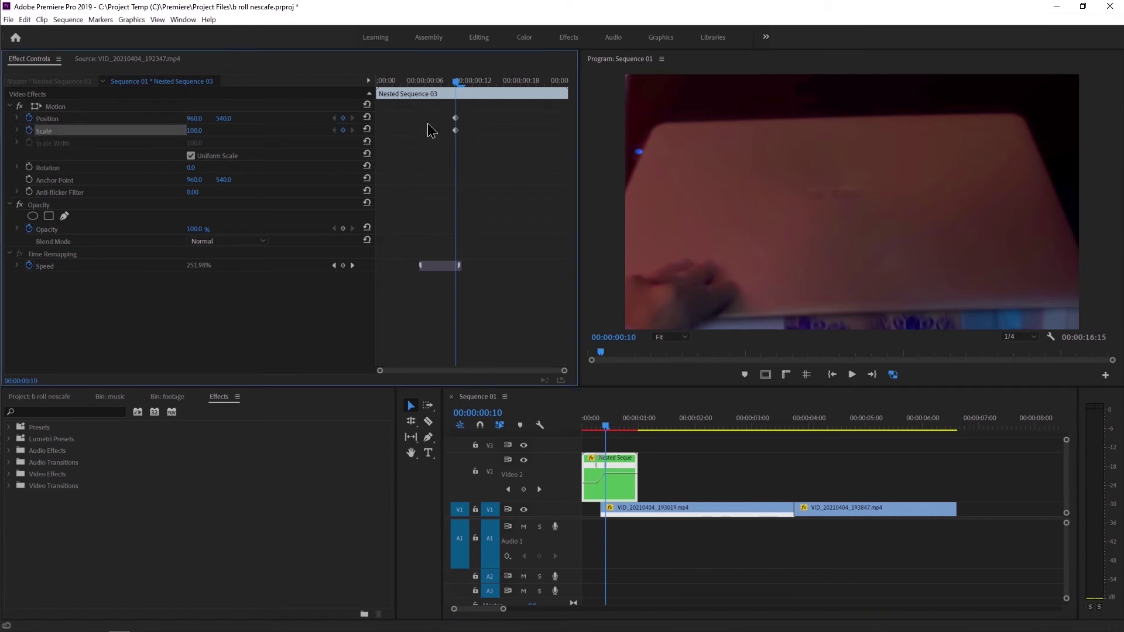
left_click_drag(461, 82, 541, 94)
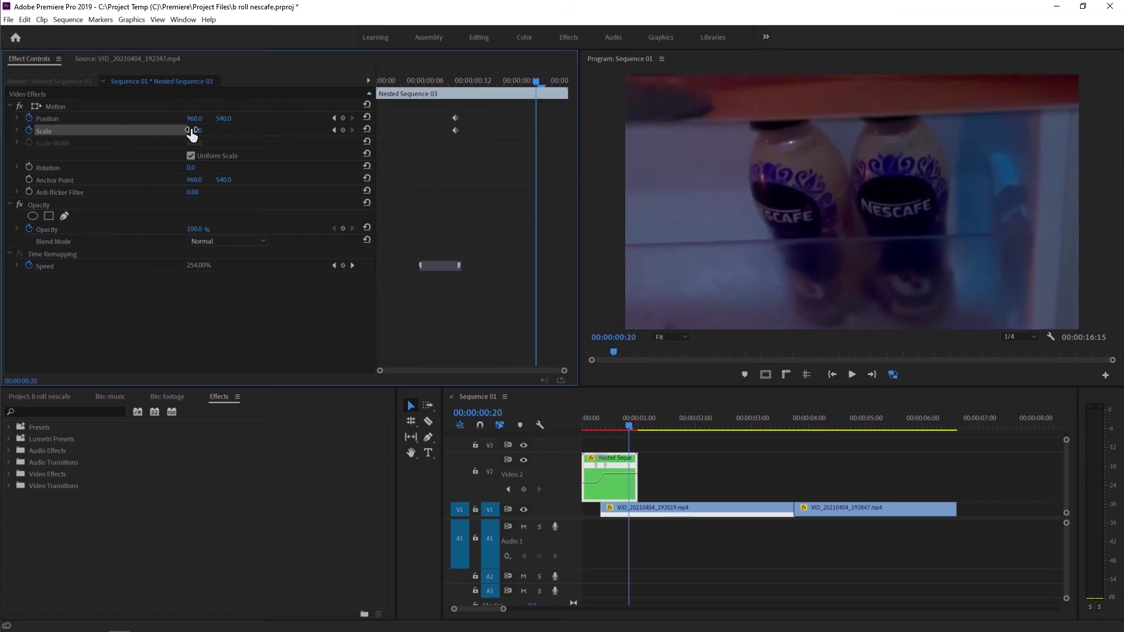
left_click_drag(194, 130, 202, 133)
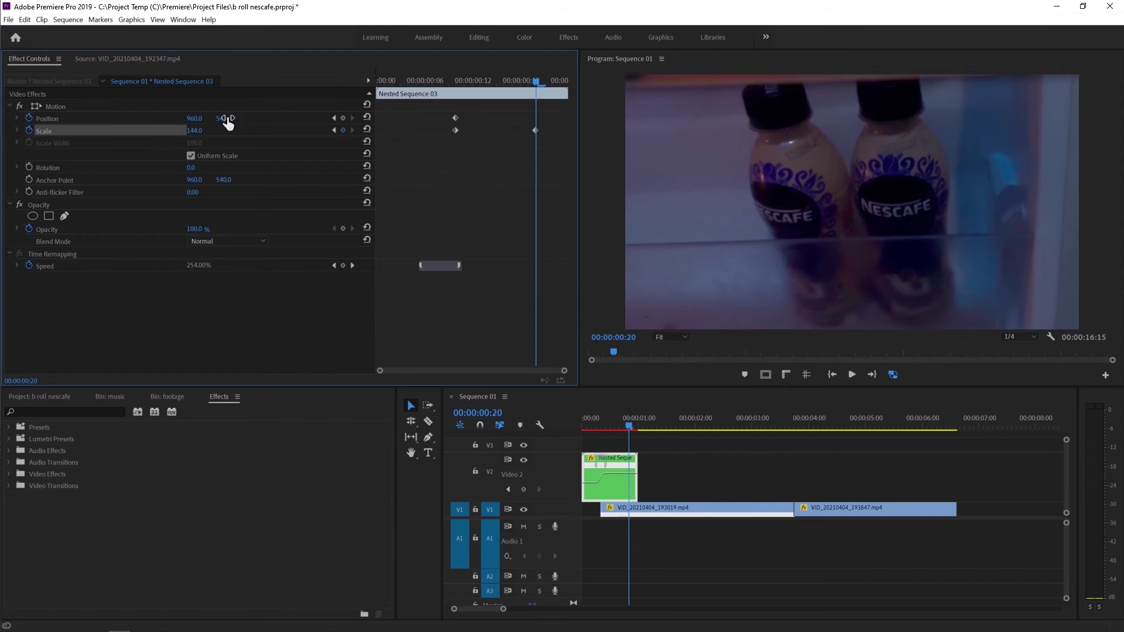
left_click_drag(223, 118, 171, 118)
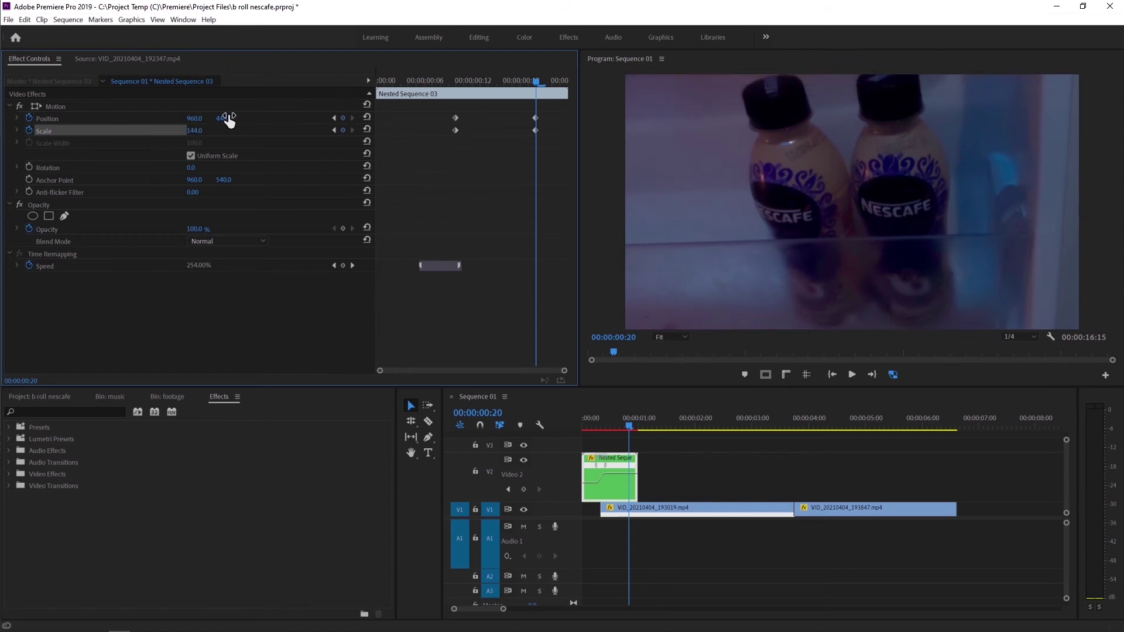
- Preview the bottle zoom and shift its Position and Scale keyframes later in time
left_click(433, 81)
key("space")
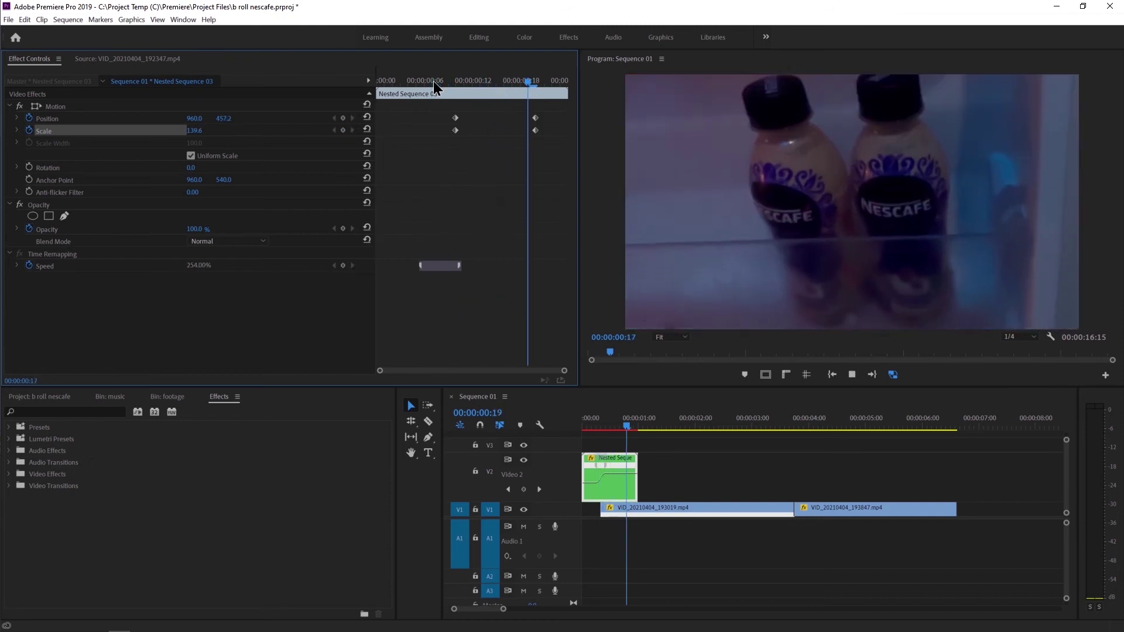
left_click(433, 81)
left_click(404, 78)
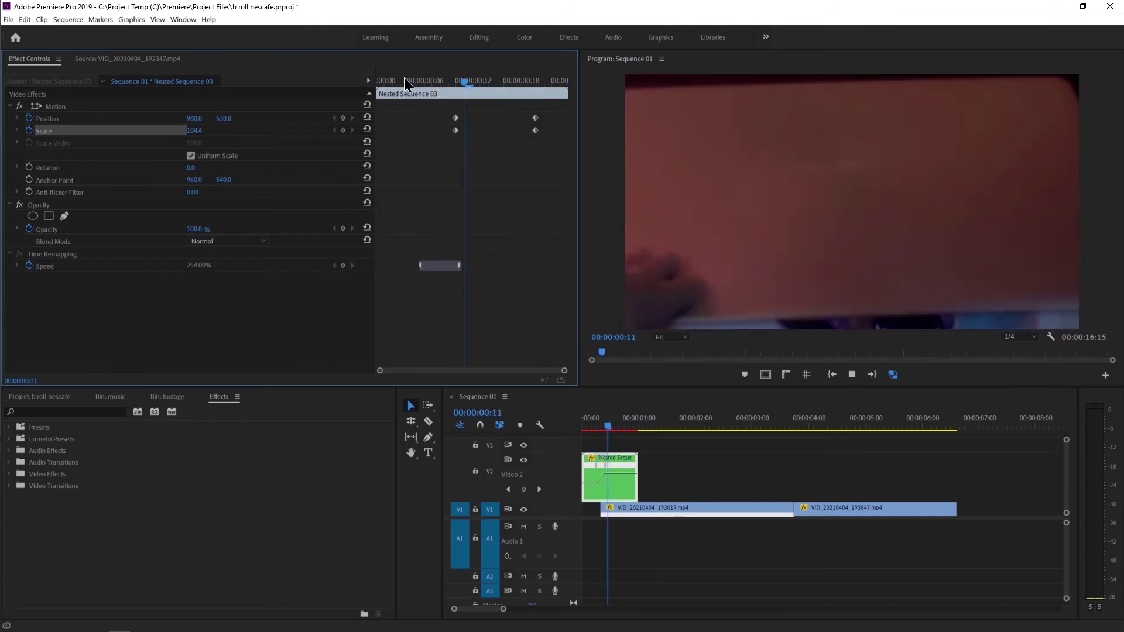
key("space")
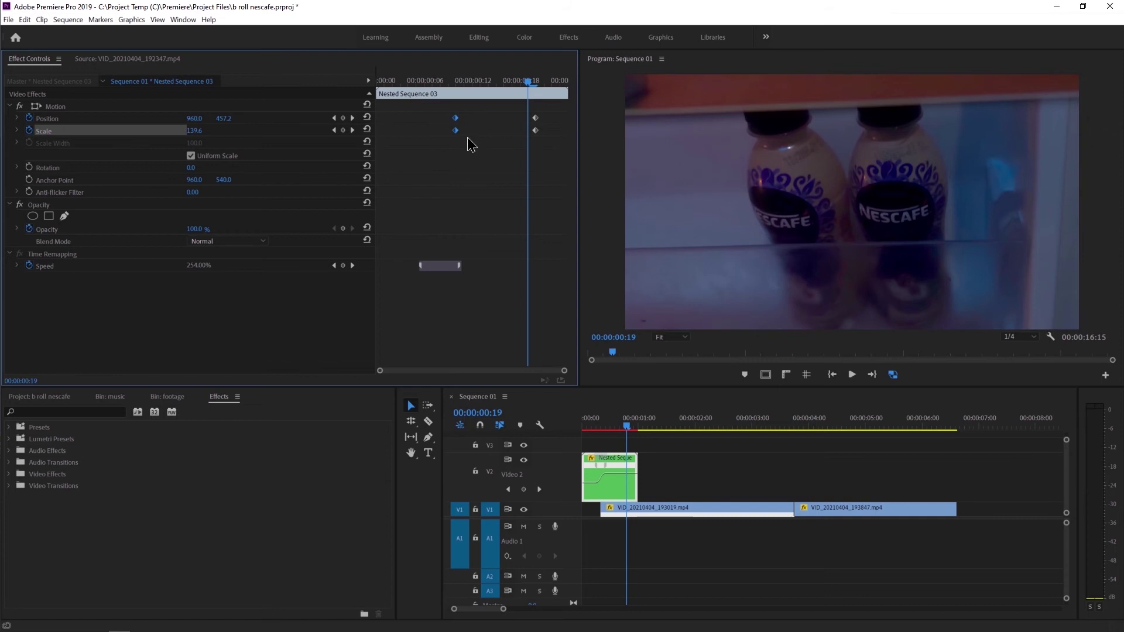
left_click_drag(460, 129, 489, 130)
left_click_drag(404, 77, 371, 76)
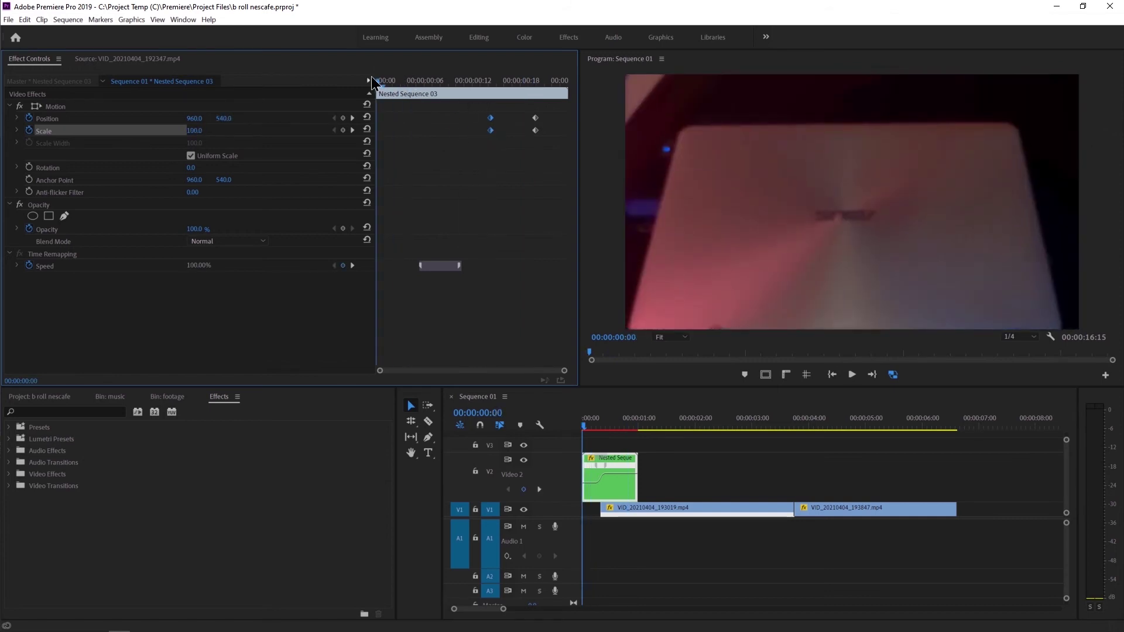
key("space")
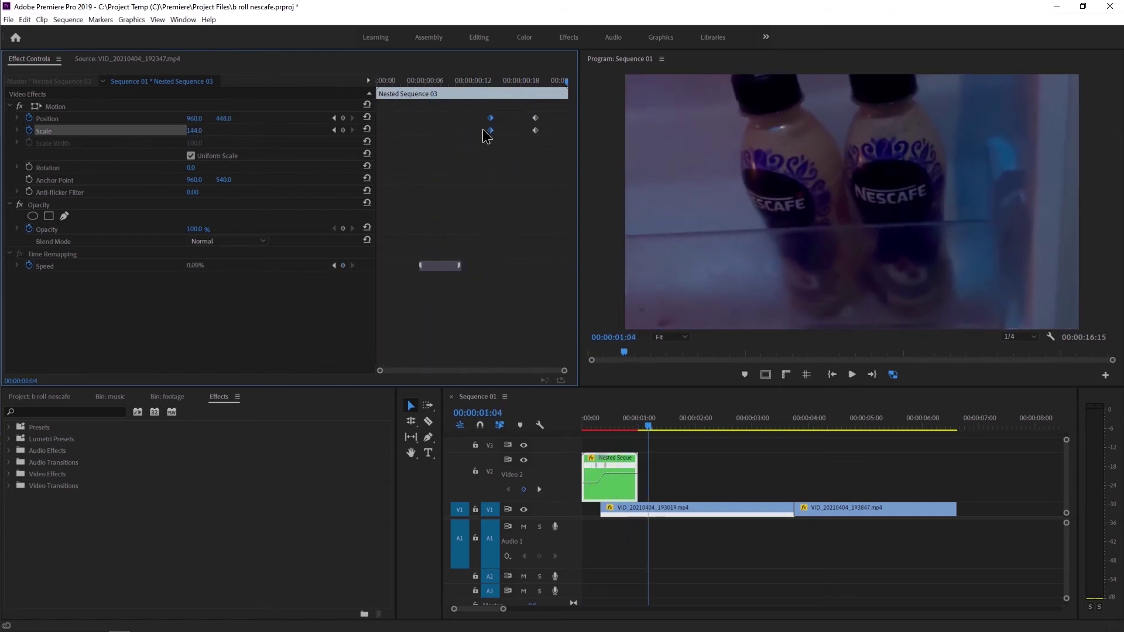
left_click_drag(491, 131, 515, 135)
left_click(455, 80)
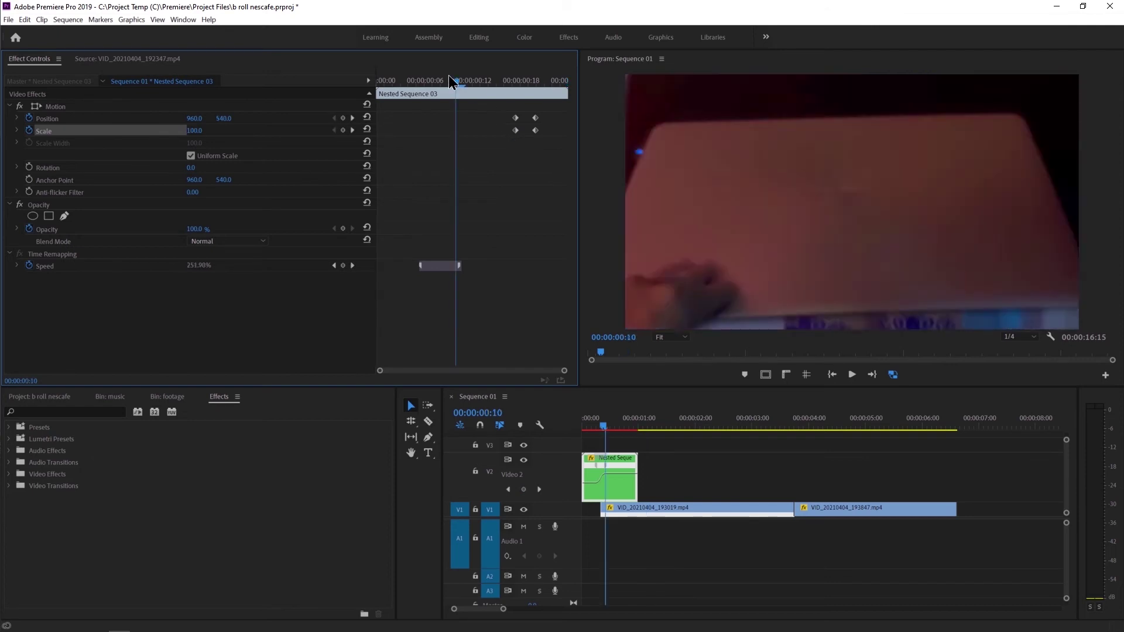
key("space")
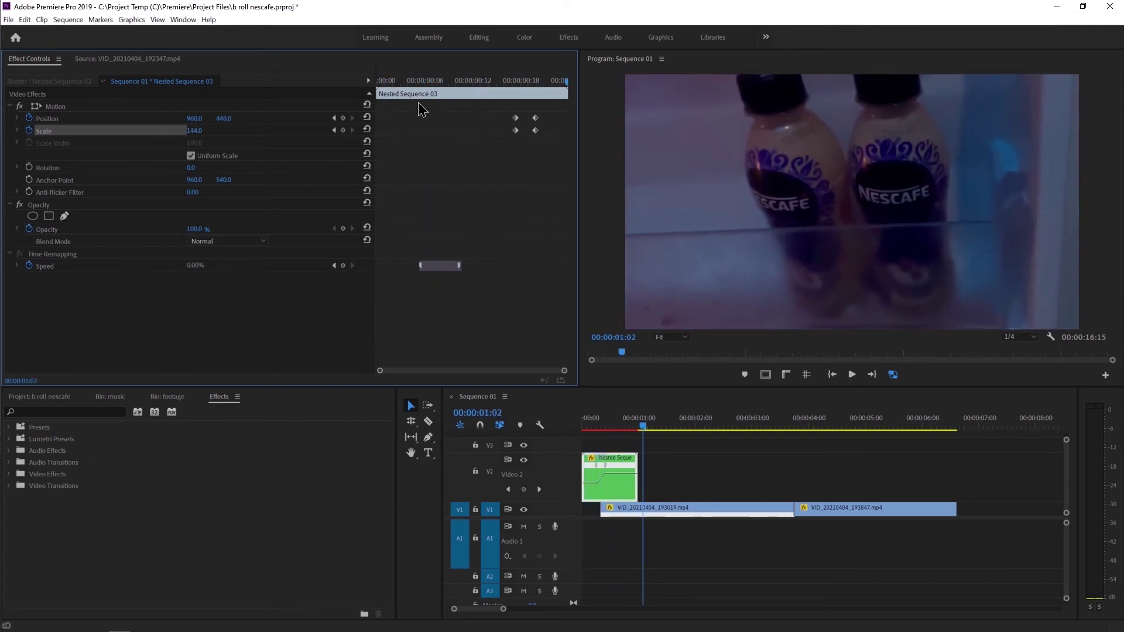
- Delete the zoom keyframes so the nested clip stays at 100% scale, and replay it
mouse_move(501, 81)
left_mouse_down()
mouse_move(527, 83)
mouse_move(513, 82)
left_mouse_up()
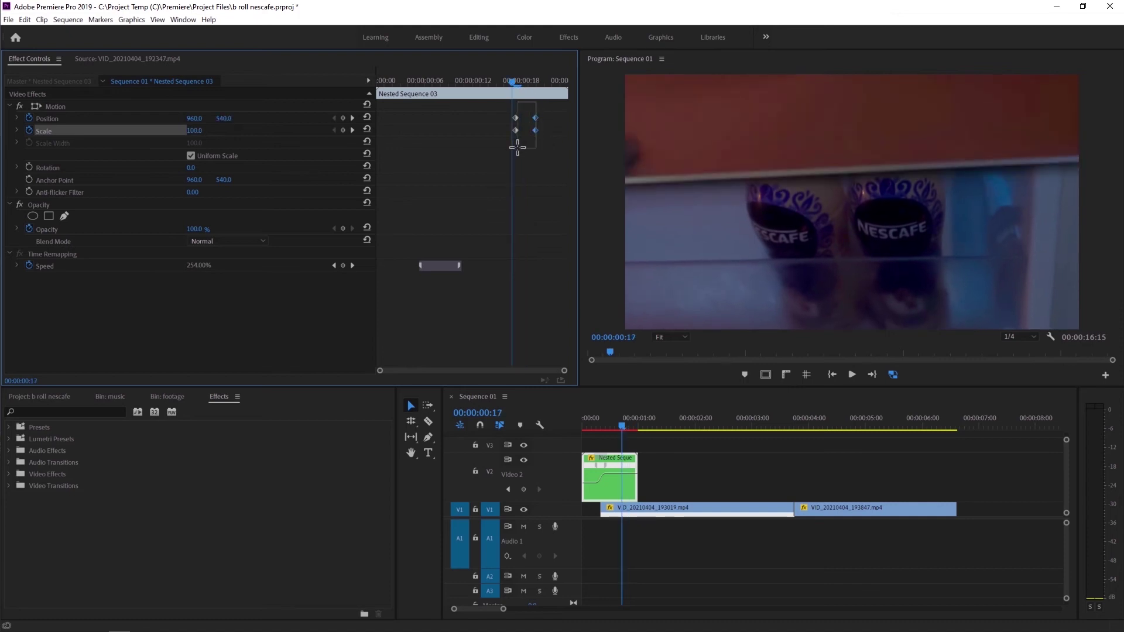
key("Delete")
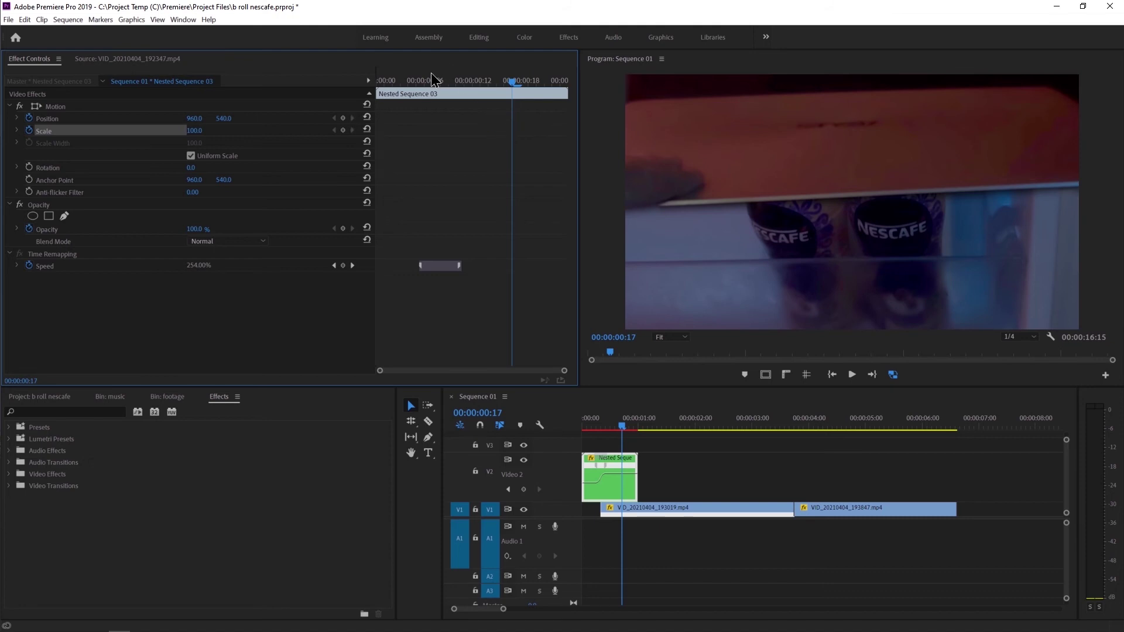
key("space")
key("Home")
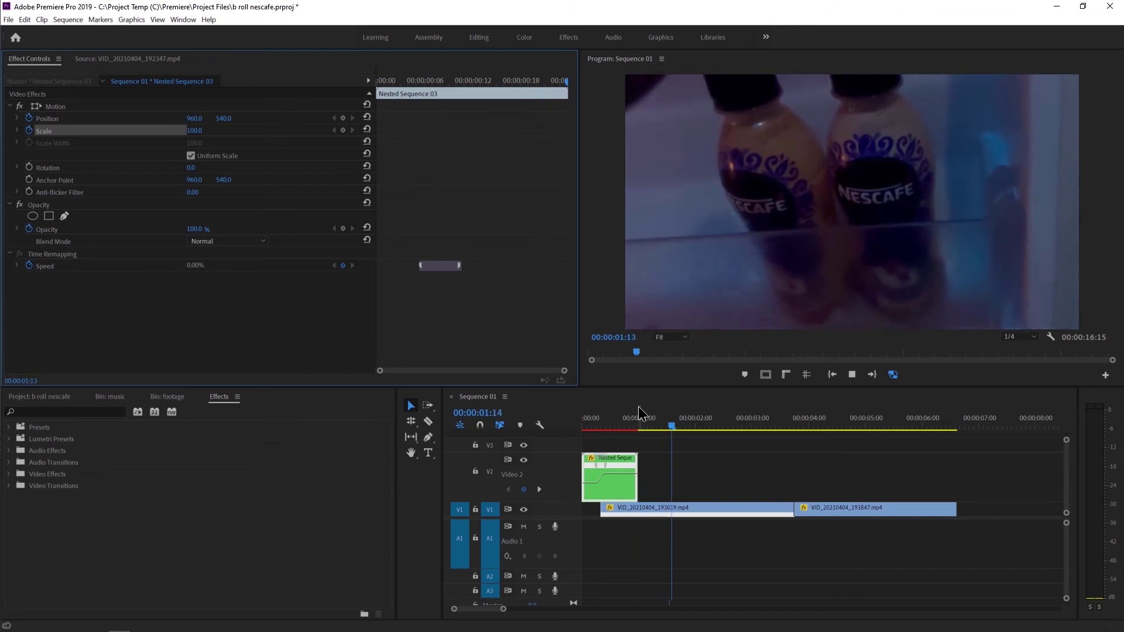
key("space")
left_click(586, 420)
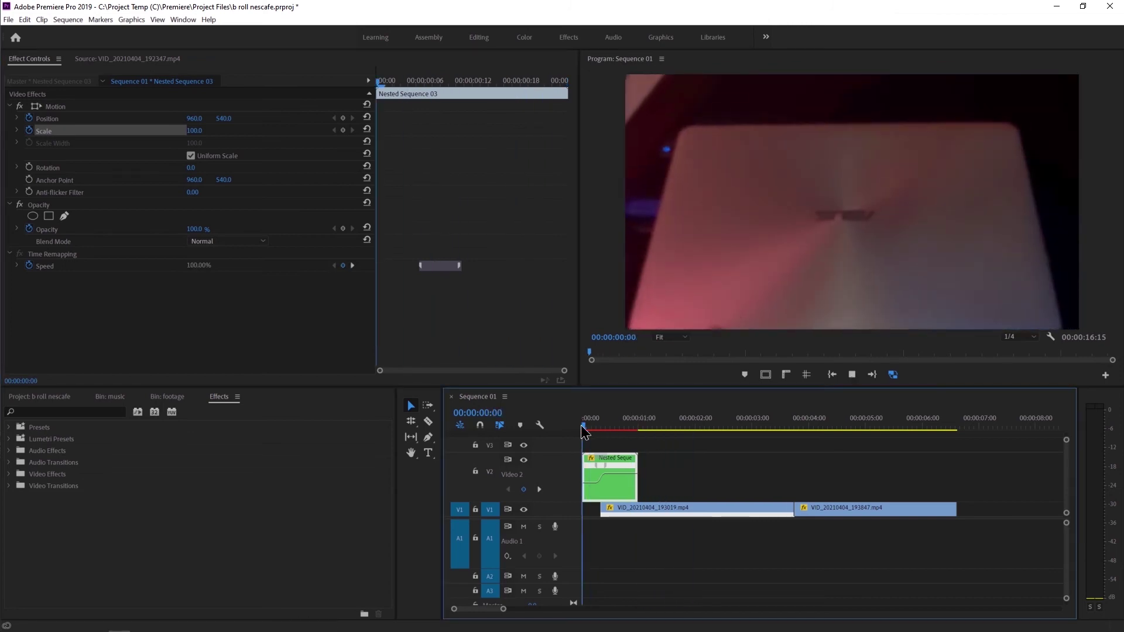
- Raise the nested clip's fast-section speed on its time-remapping rubber band and preview it
key("space")
left_click(597, 426)
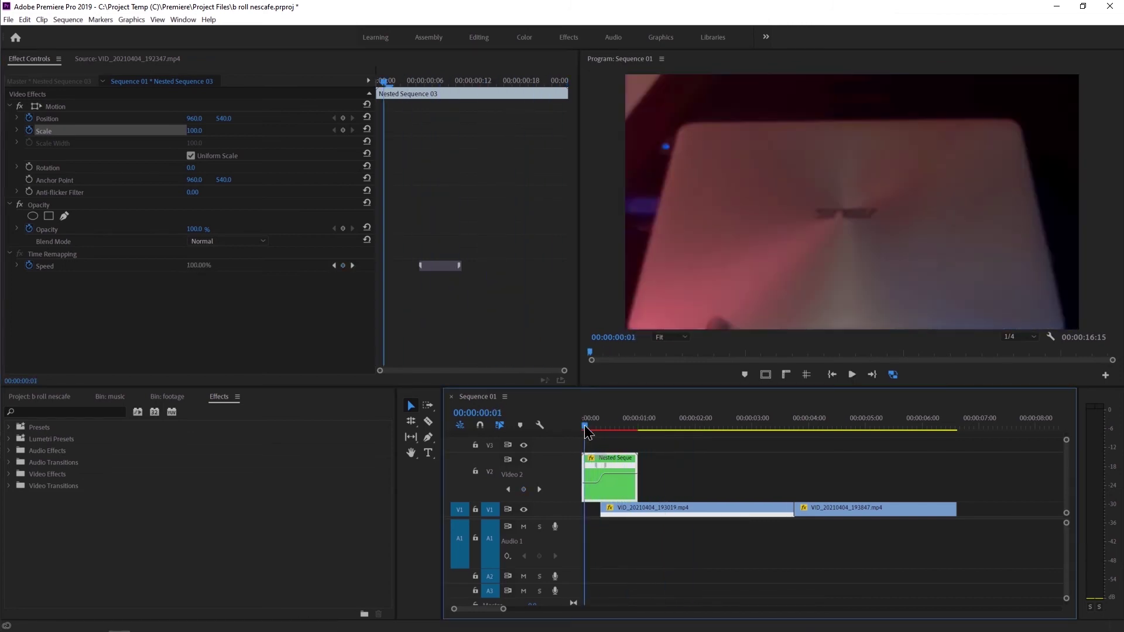
left_click_drag(597, 428, 631, 434)
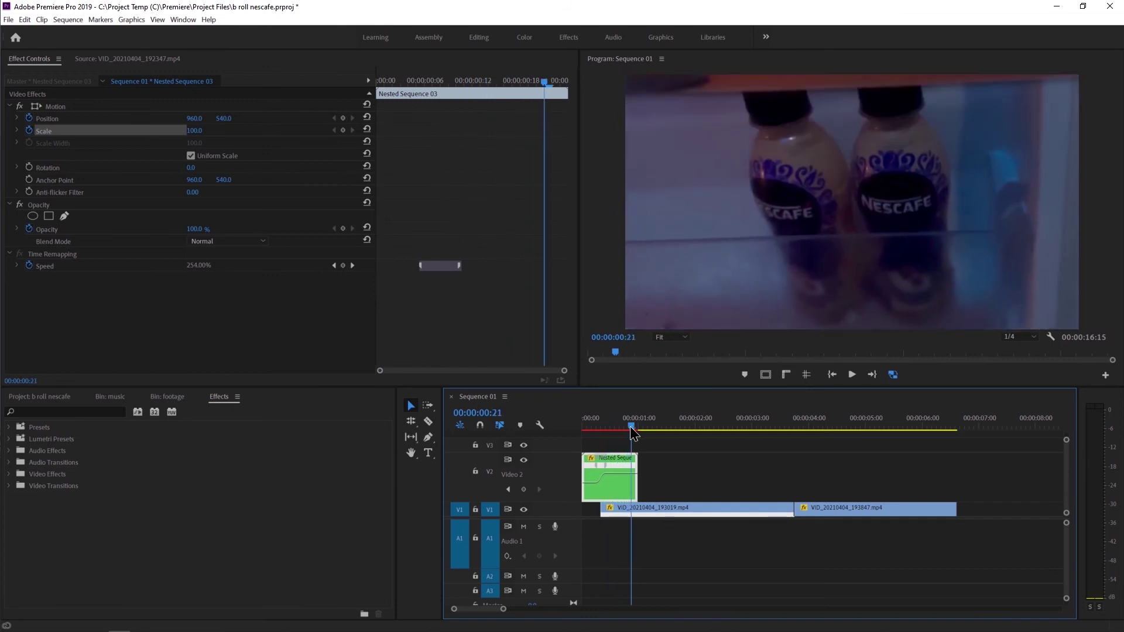
key("=")
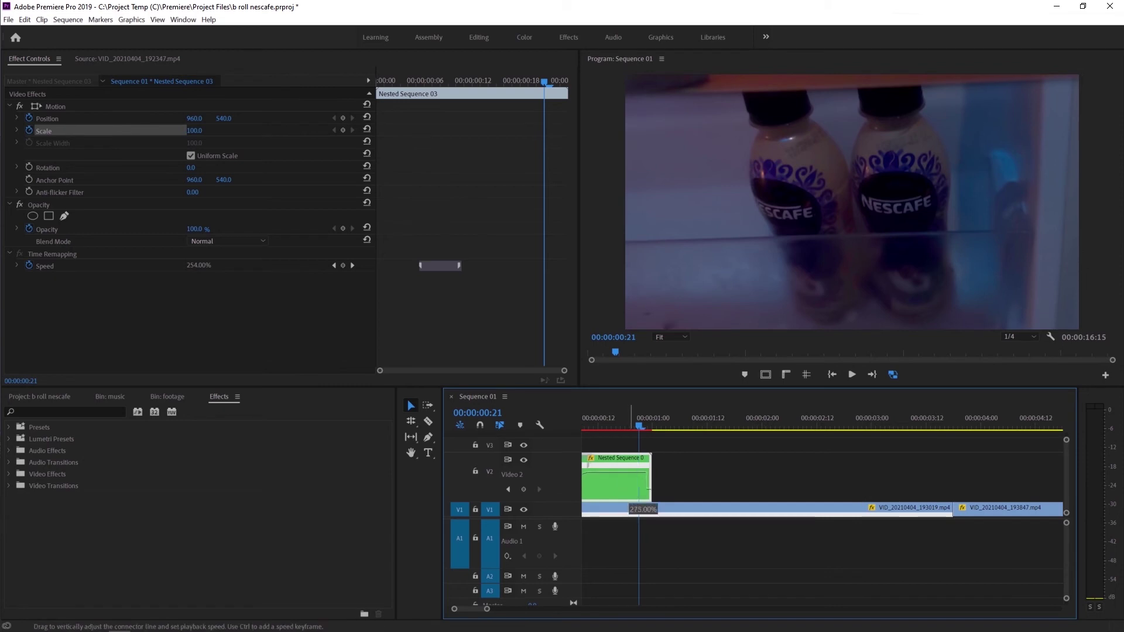
left_click_drag(643, 471, 629, 458)
left_click(613, 426)
key("space")
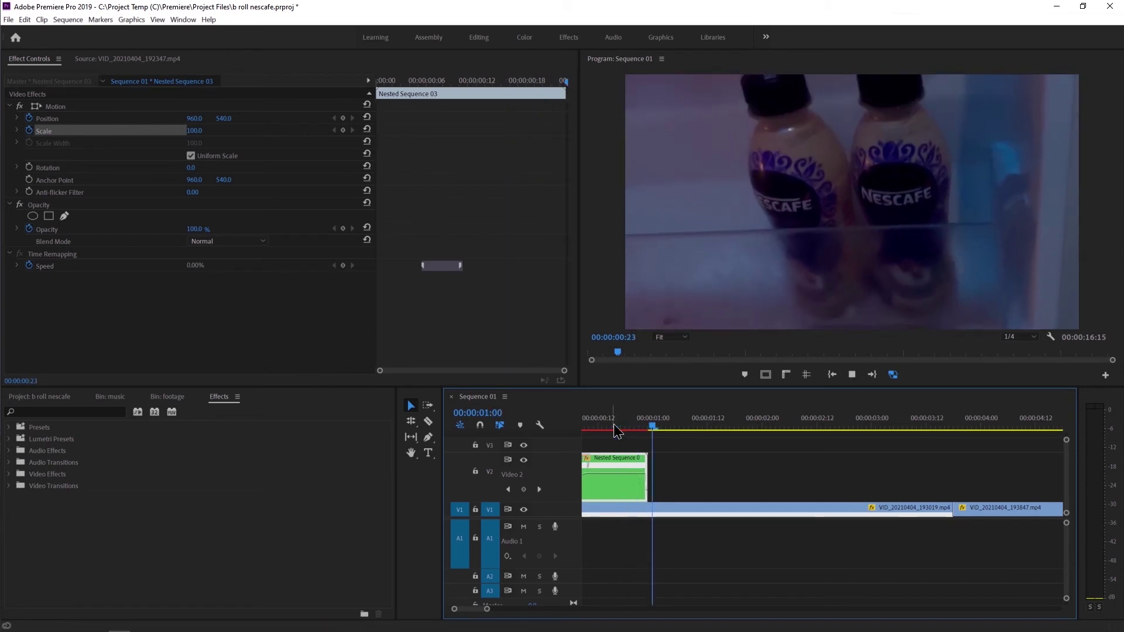
- Replay the sequence opening to check the faster nested clip
key("backslash")
left_click_drag(607, 433, 580, 431)
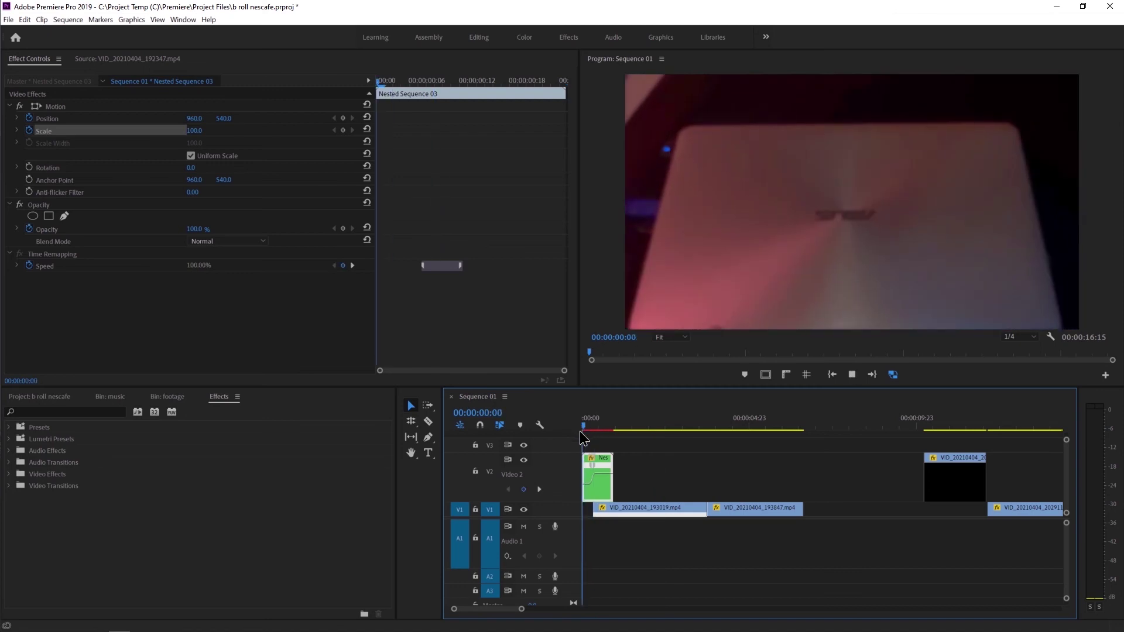
key("space")
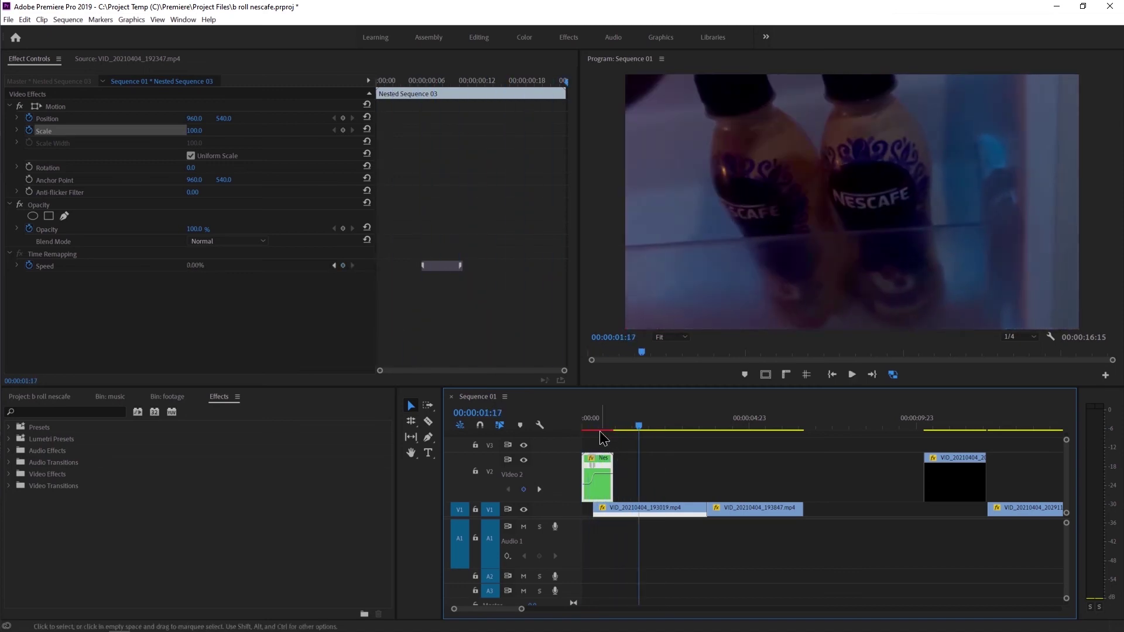
left_click(576, 428)
key("space")
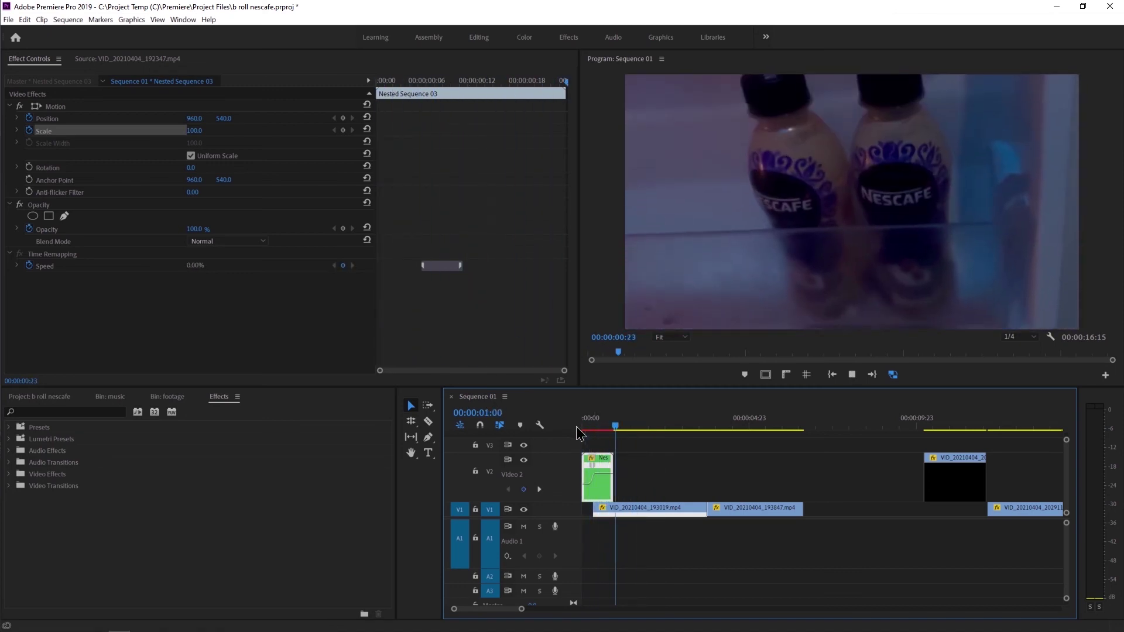
key("space")
key("equal")
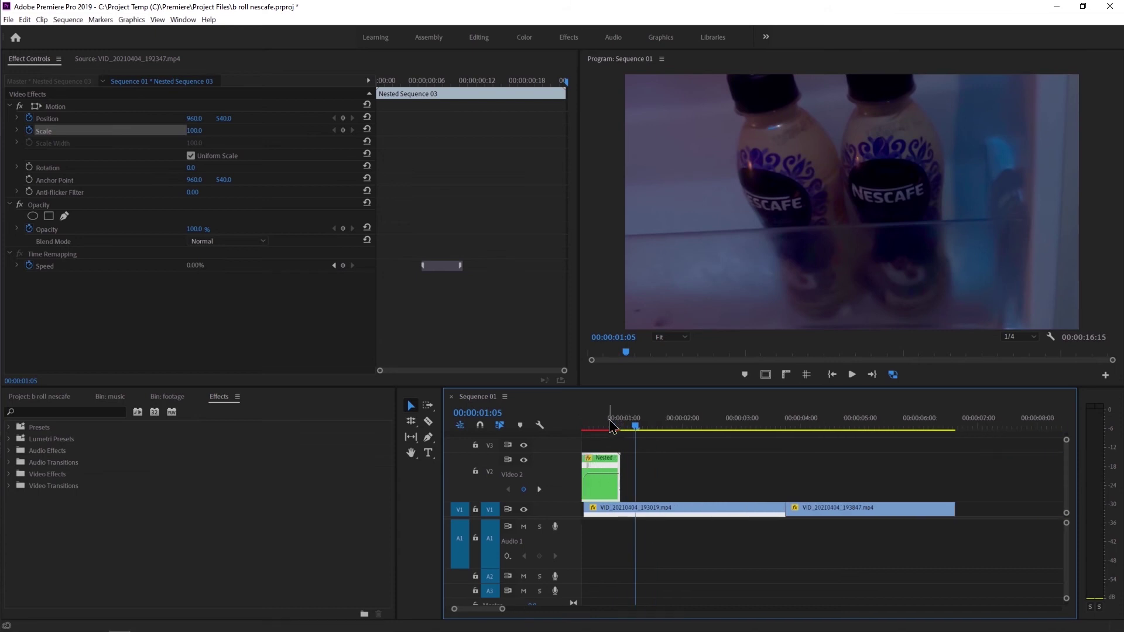
key("Home")
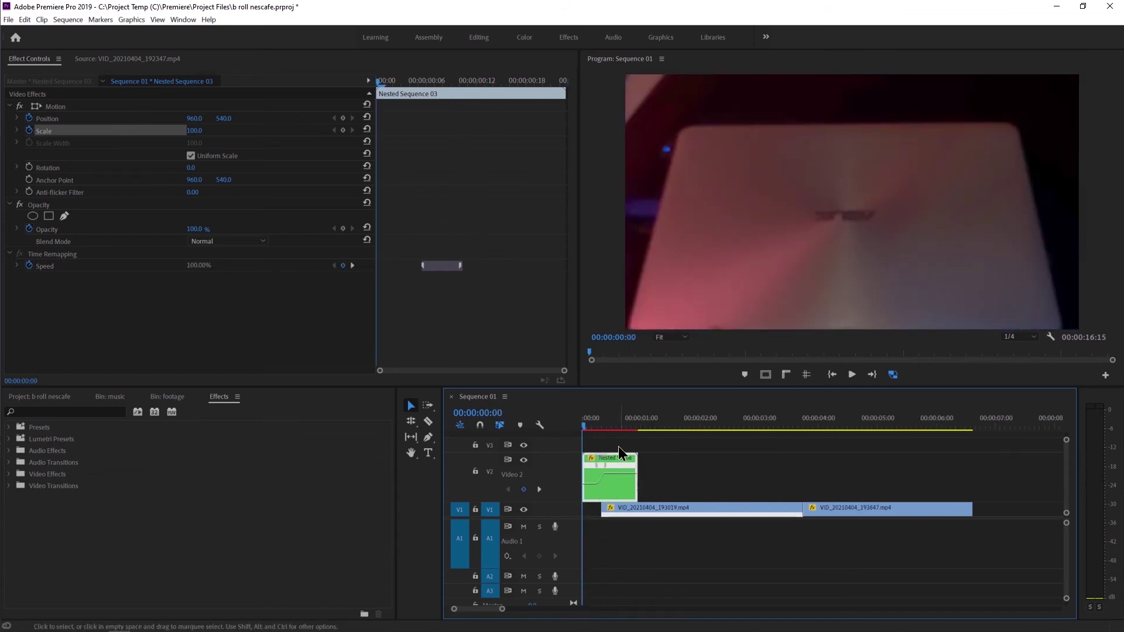
key("space")
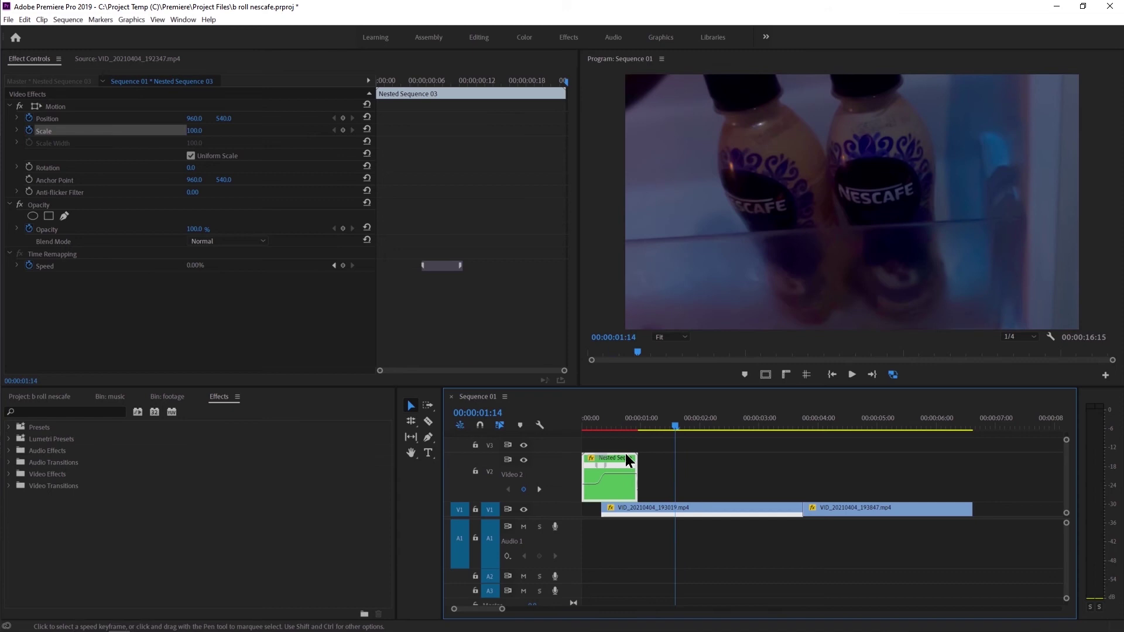
- Marquee-select all V1 and V2 clips and drag them later in the sequence
key("minus")
key("minus")
key("minus")
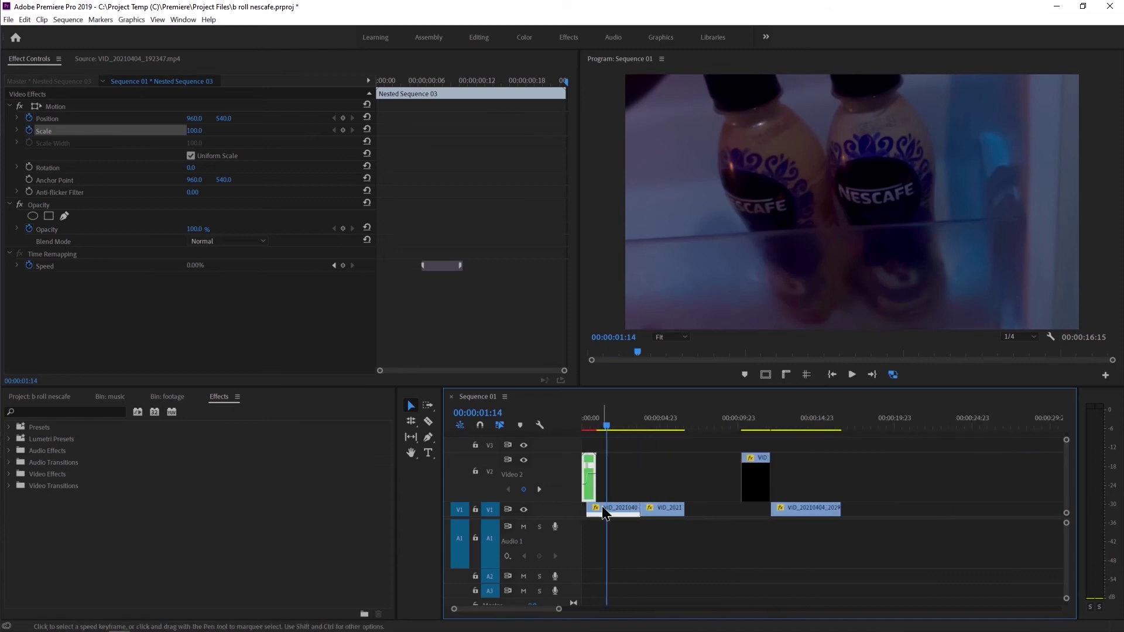
mouse_move(664, 464)
left_mouse_down()
mouse_move(593, 500)
mouse_move(653, 490)
left_mouse_up()
left_click(692, 484)
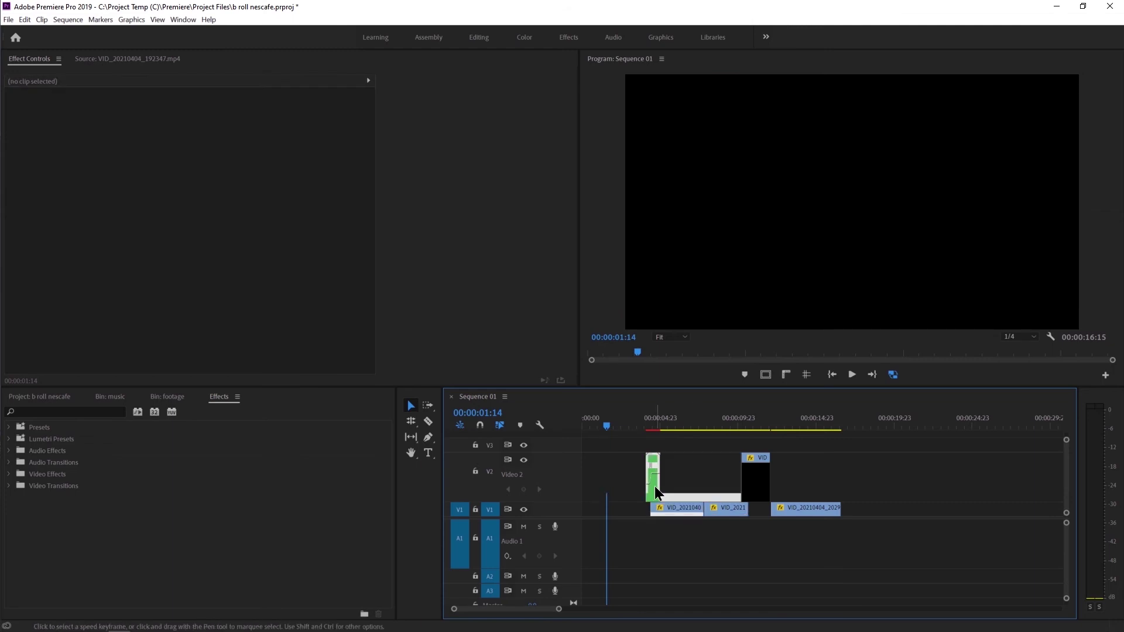
- In Nested Sequence 03, move the masked clip later and extend its start back to 0
double_click(653, 481)
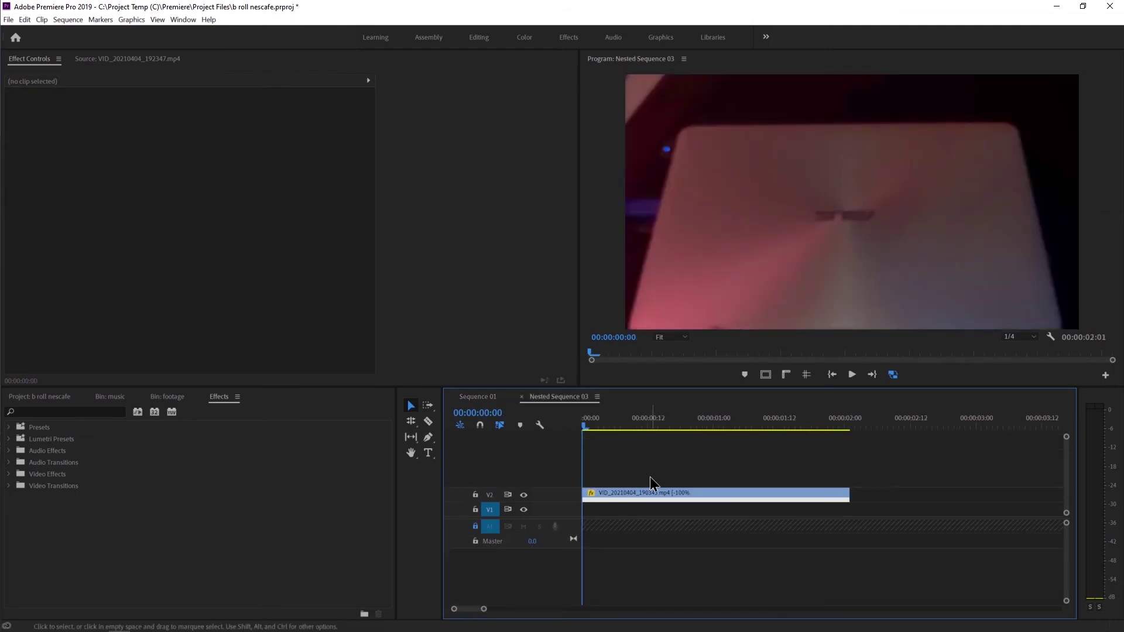
left_click_drag(656, 493, 727, 494)
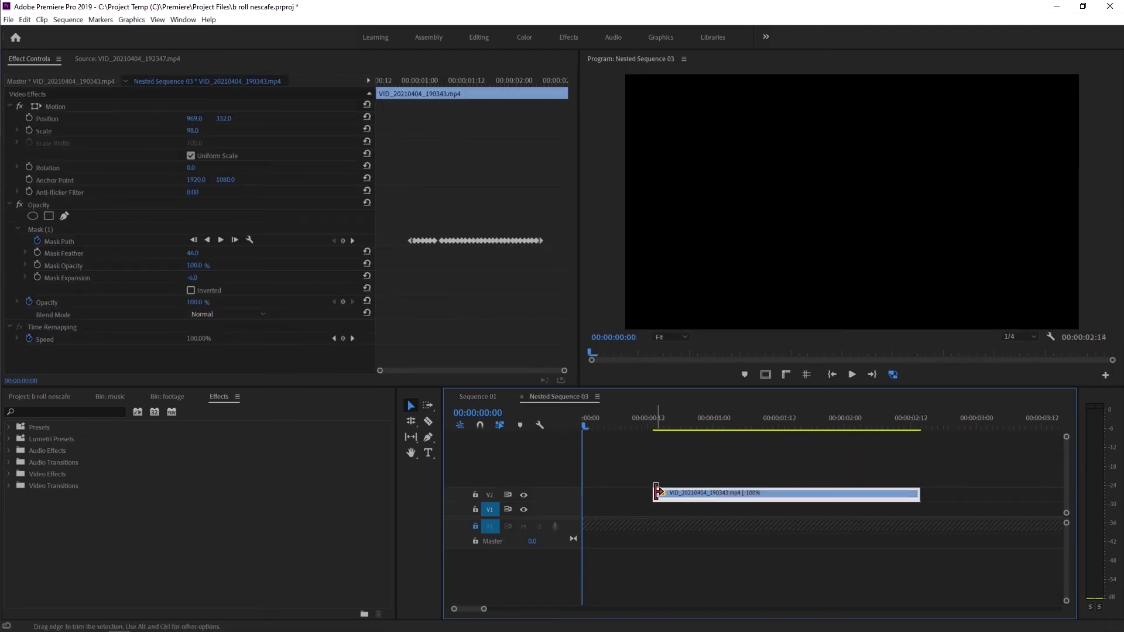
left_click_drag(657, 493, 582, 493)
key("space")
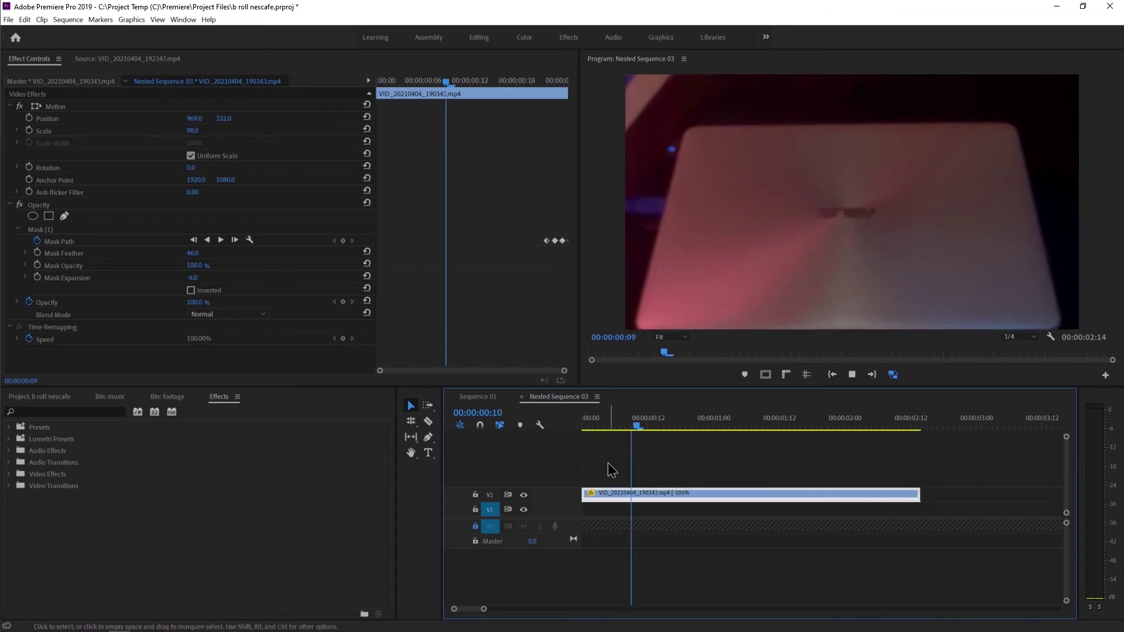
key("space")
left_click_drag(697, 493, 698, 494)
left_click(522, 397)
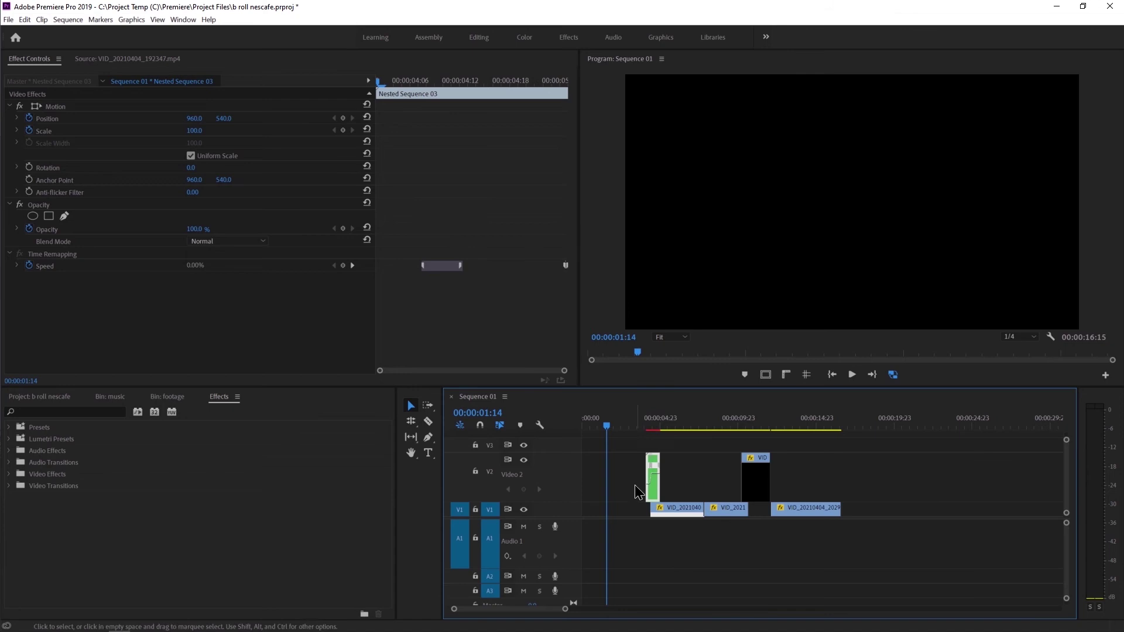
- Trim the nested clip's start, extend its end by 13 frames, and scrub it to 04:22
mouse_move(648, 479)
left_mouse_down()
mouse_move(616, 481)
mouse_move(659, 479)
mouse_move(626, 479)
left_mouse_up()
scroll(636, 483, "up", 4, "alt")
left_click_drag(728, 483, 761, 484)
scroll(714, 479, "up", 1)
scroll(714, 479, "up", 2)
left_click(641, 419)
key("space")
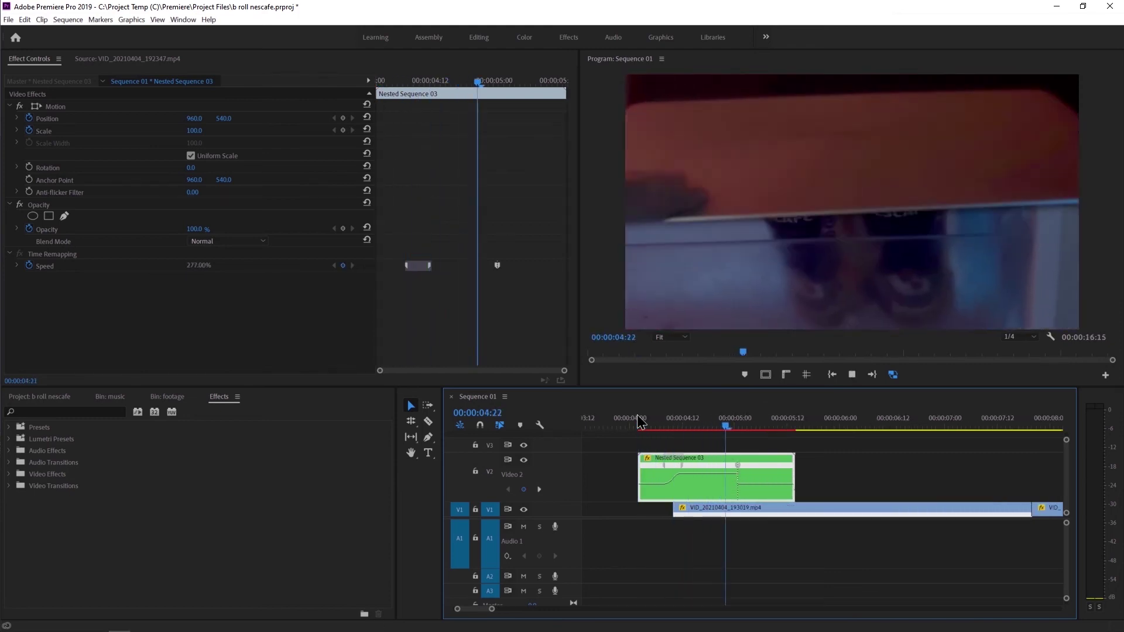
key("space")
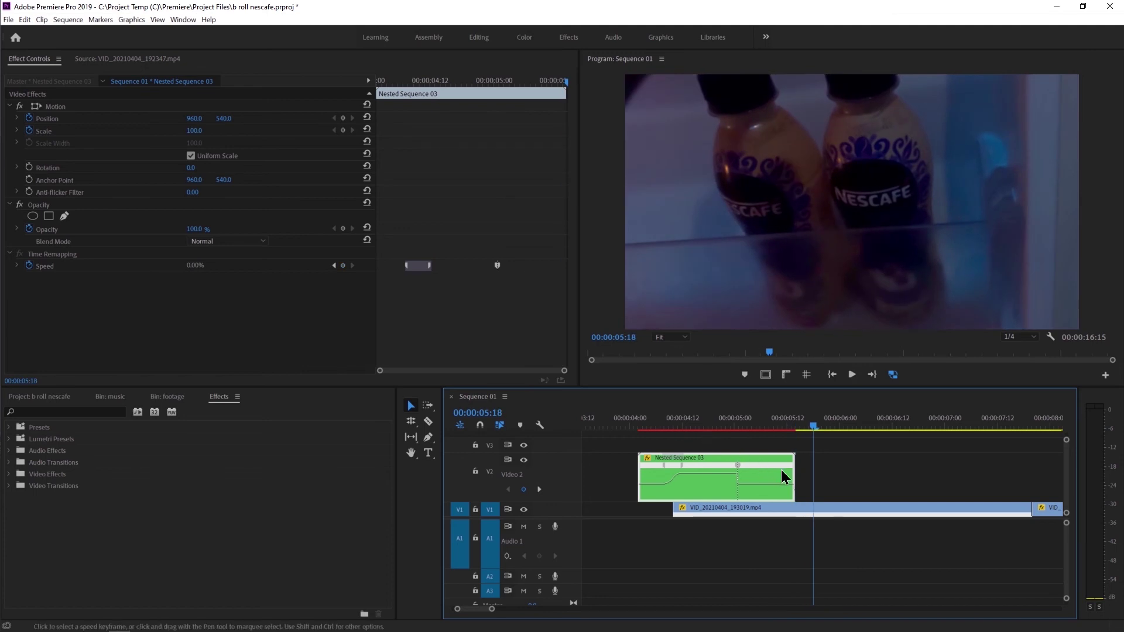
left_click(669, 419)
left_click_drag(672, 420, 760, 439)
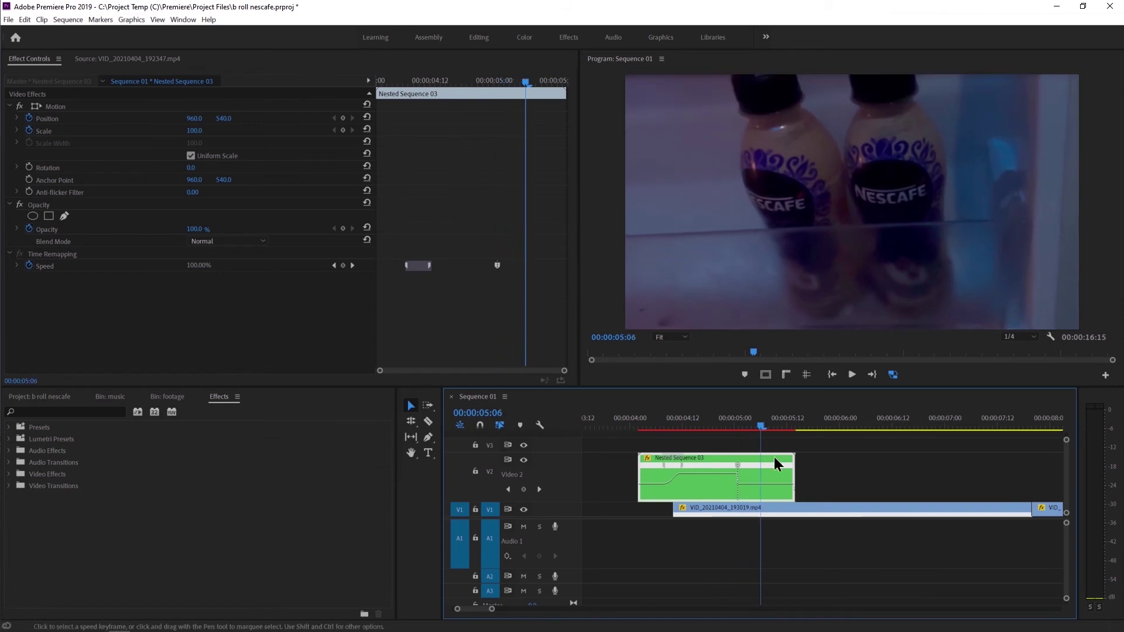
- Try a shorter trim on the nested clip's end, undoing and redoing it while reviewing playback
left_click_drag(792, 465, 742, 466)
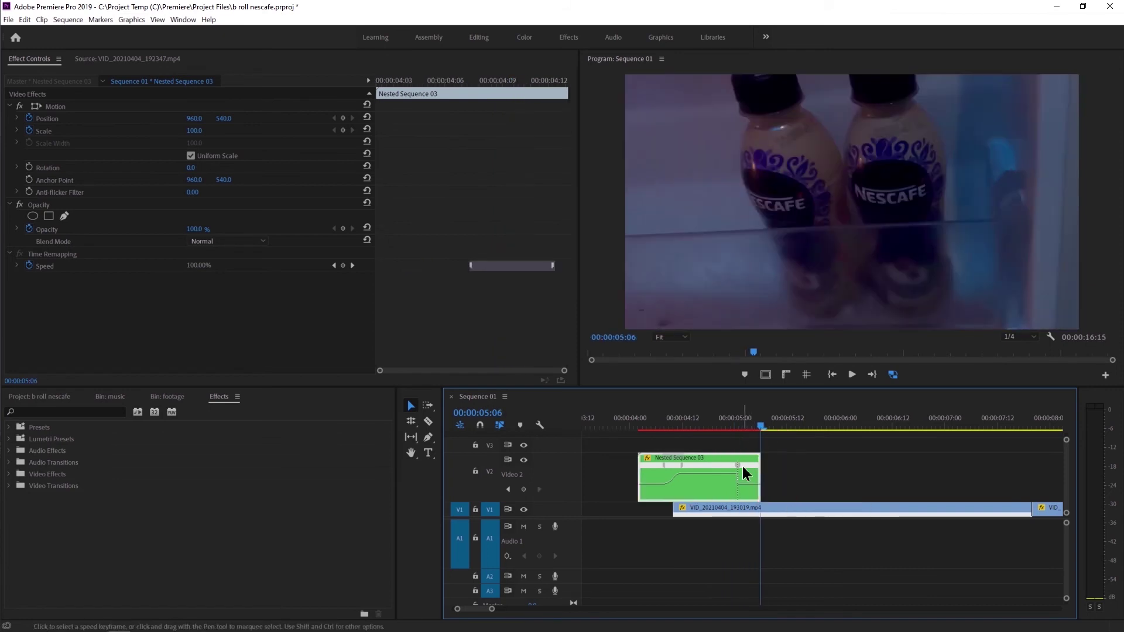
key("ctrl+z")
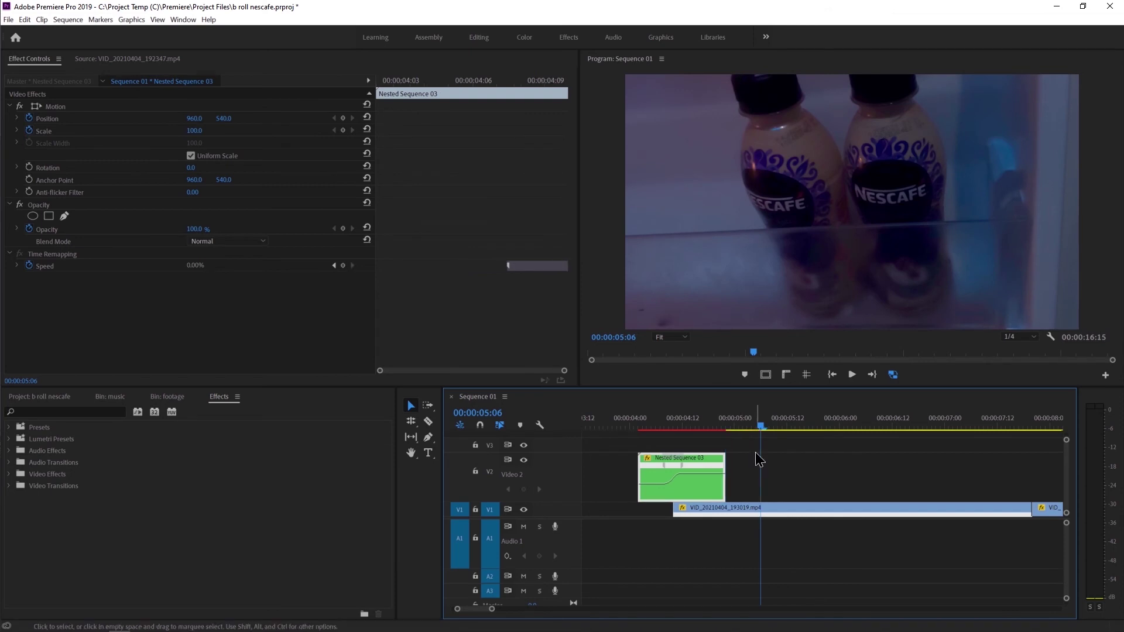
left_click(638, 419)
key("space")
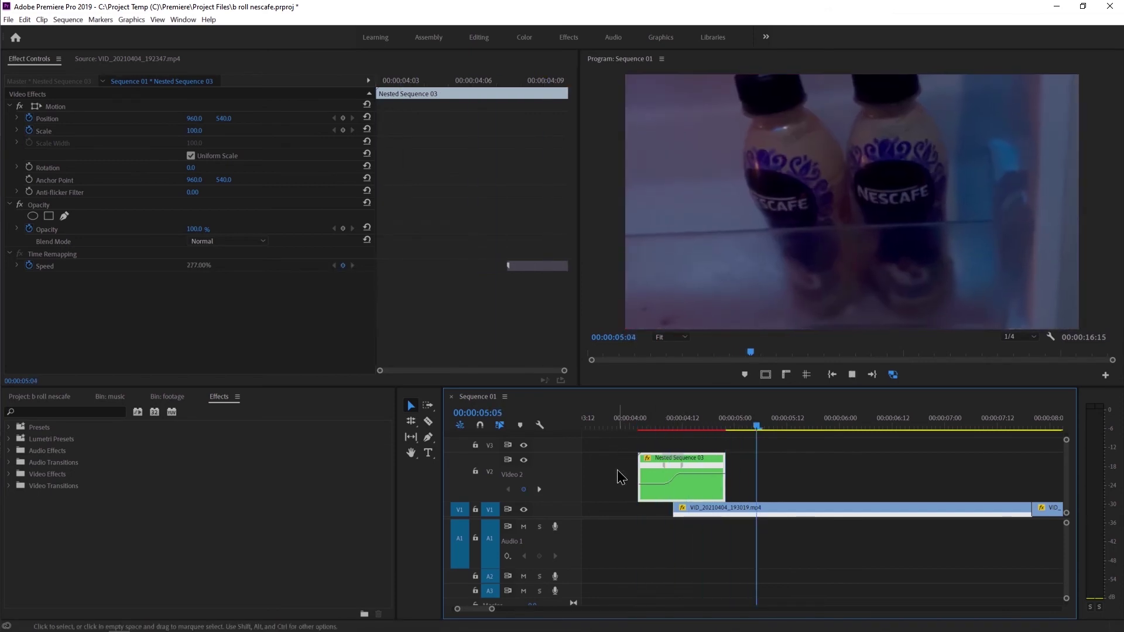
key("space")
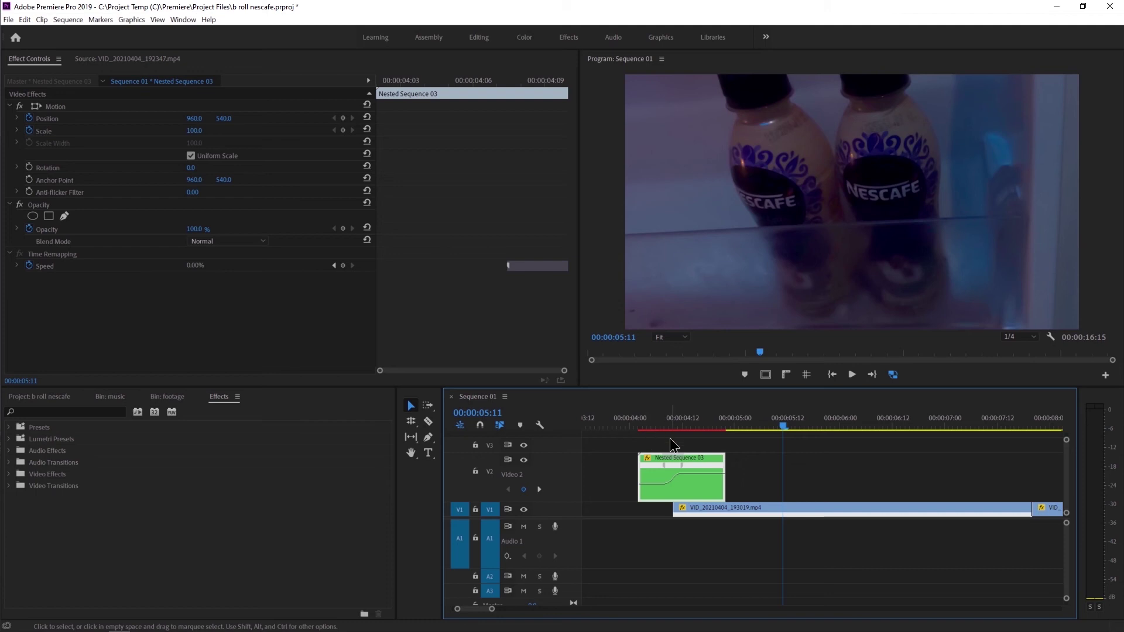
key("ctrl+shift+z")
left_click(633, 422)
key("space")
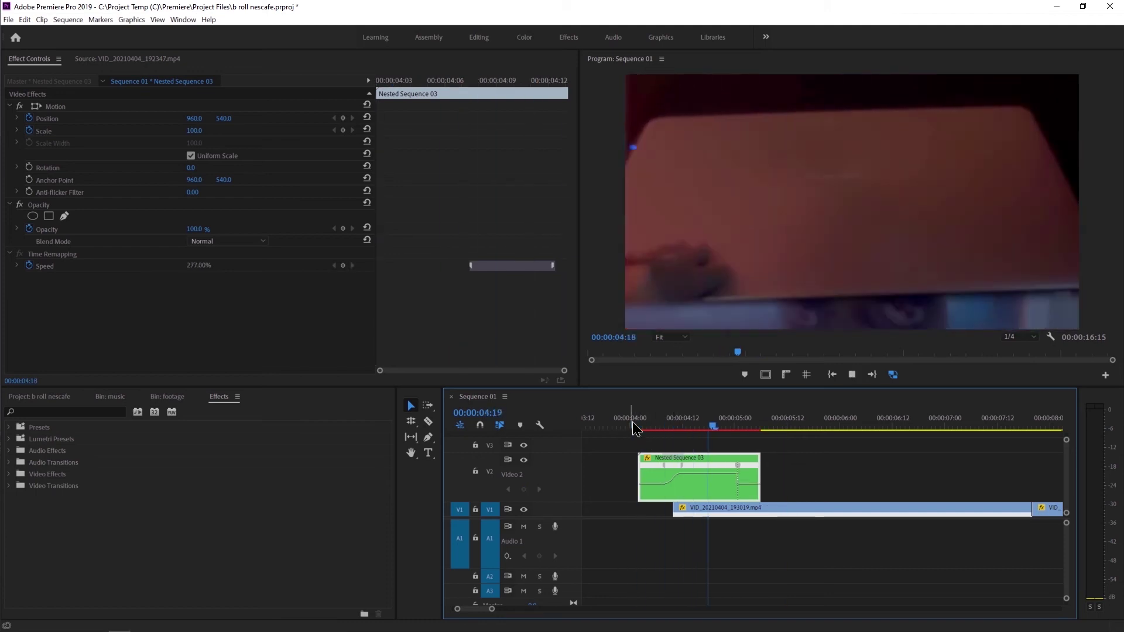
left_click(656, 426)
left_click_drag(657, 427, 740, 430)
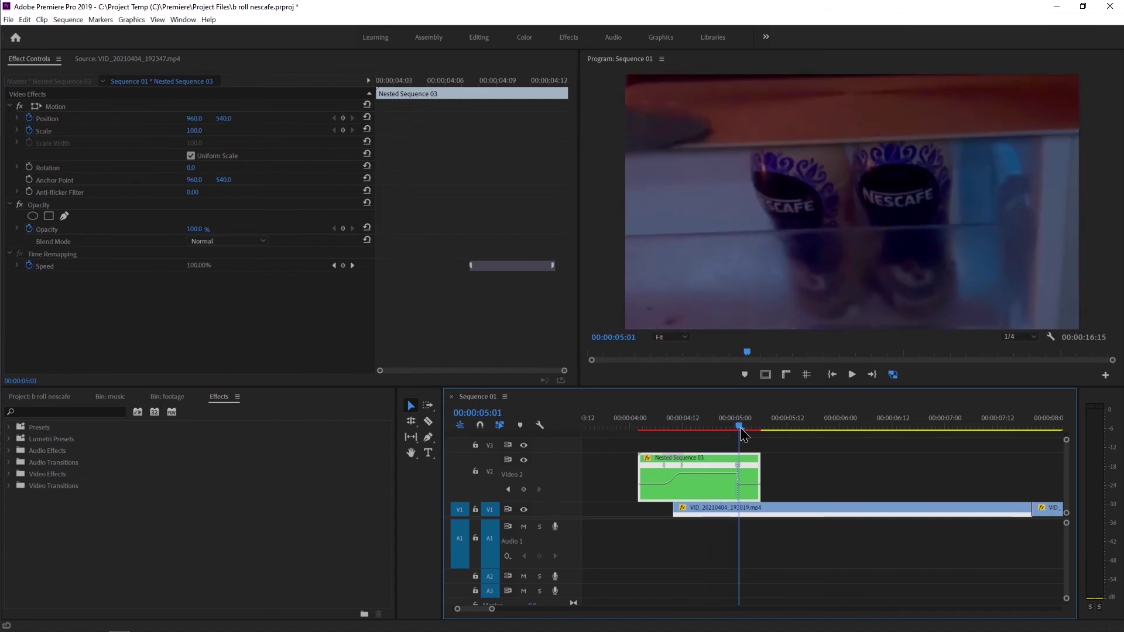
- Raise the nested clip's final section speed to 264% and play back the faster ending
scroll(743, 475, "up", 2)
scroll(745, 482, "up", 2)
left_click_drag(742, 484, 742, 482)
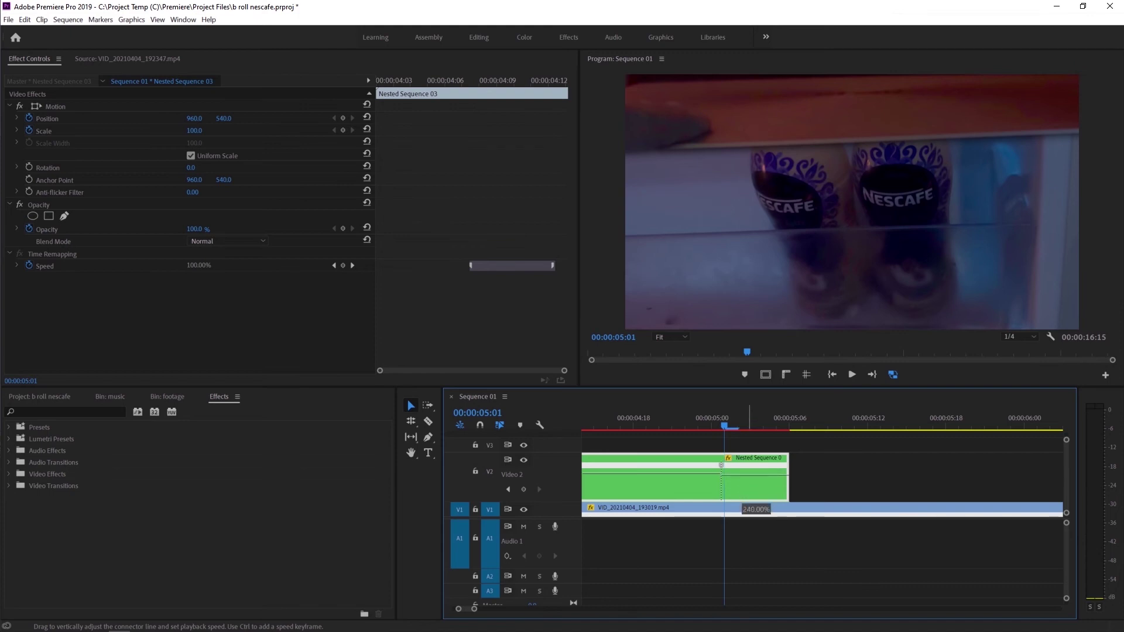
left_click_drag(755, 473, 755, 471)
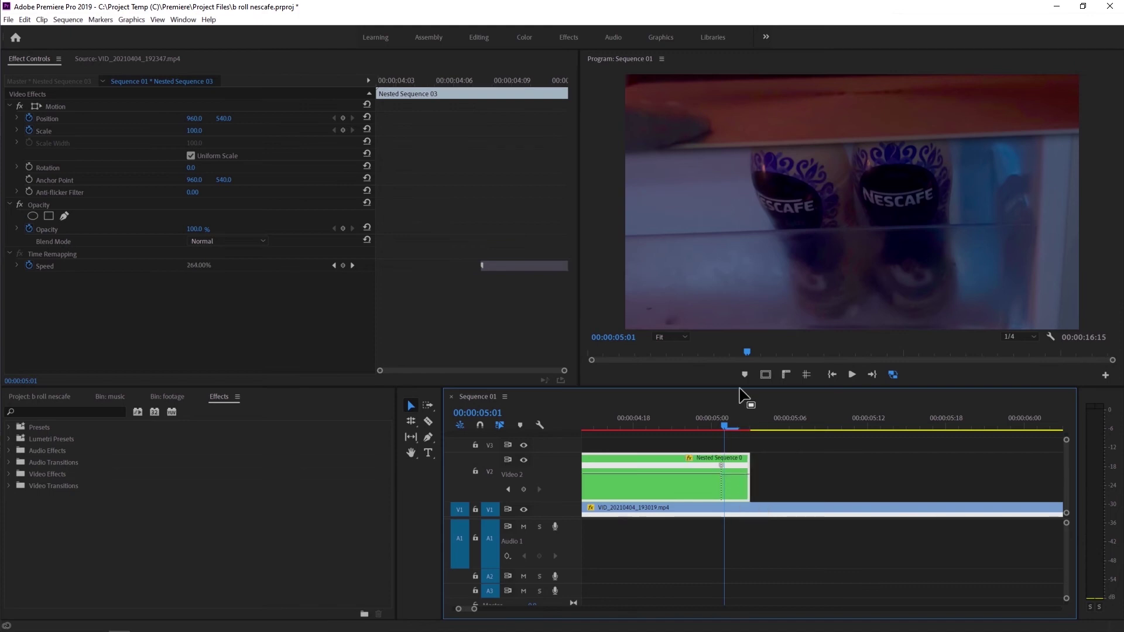
left_click(689, 426)
key("space")
key("space")
- Replay from the nested clip's start and bring up edit options at its edge
scroll(673, 472, "down", 2)
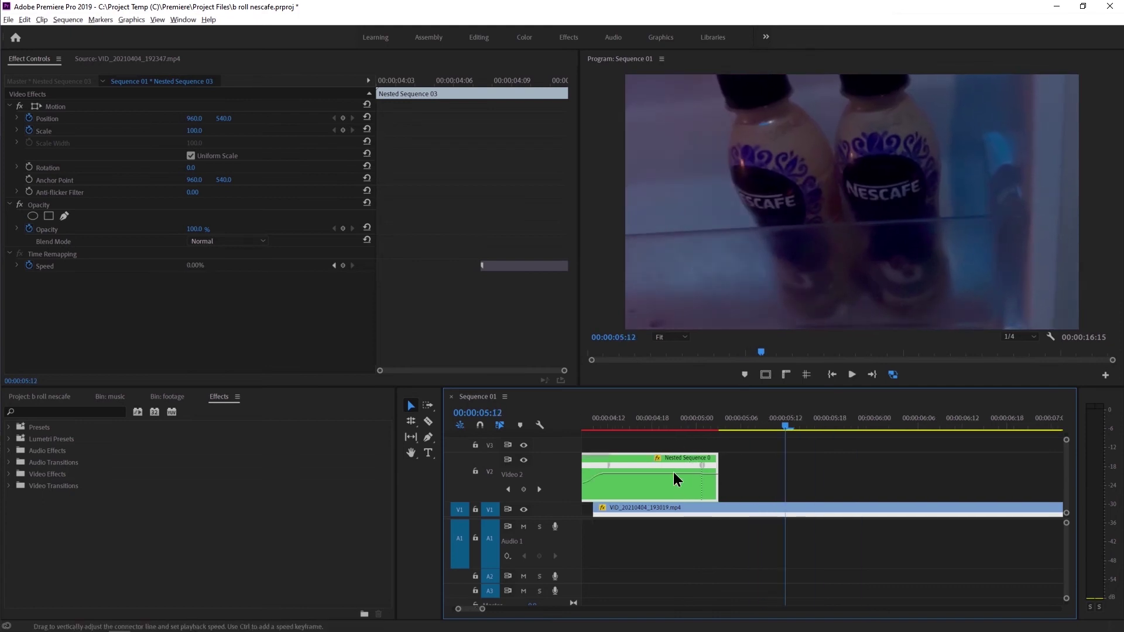
scroll(672, 472, "down", 1)
left_click(605, 422)
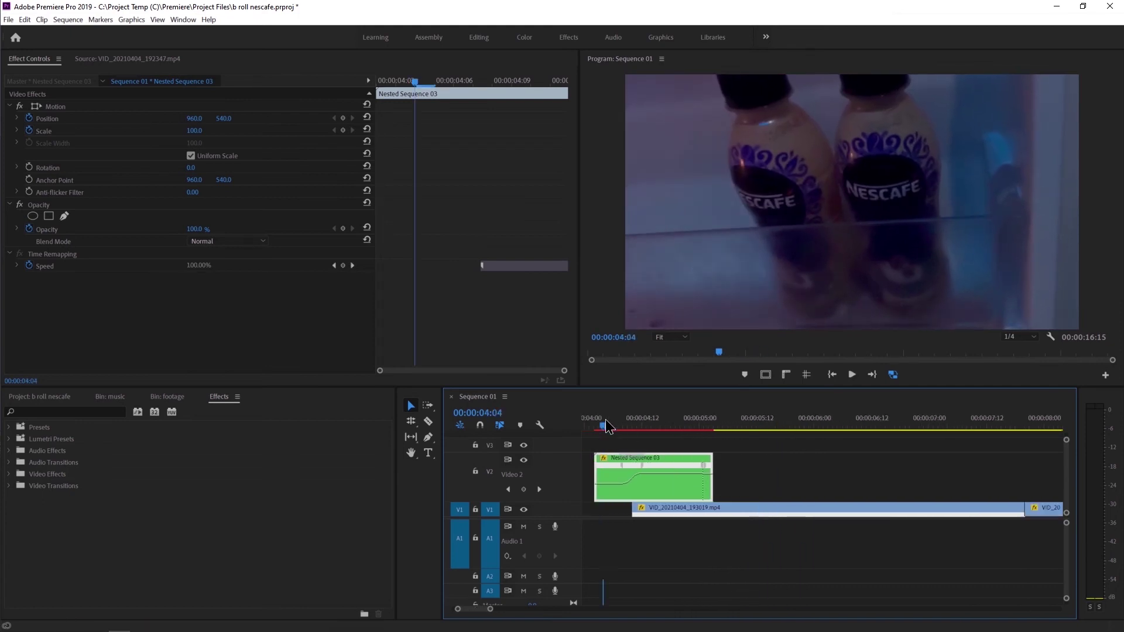
key("space")
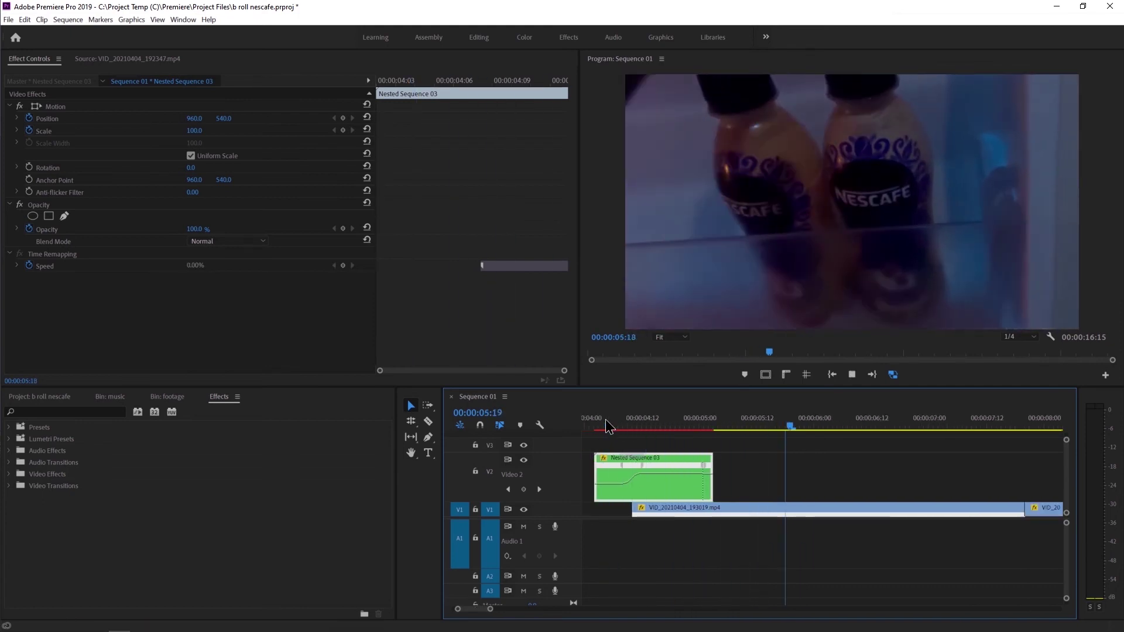
key("space")
right_click(584, 471)
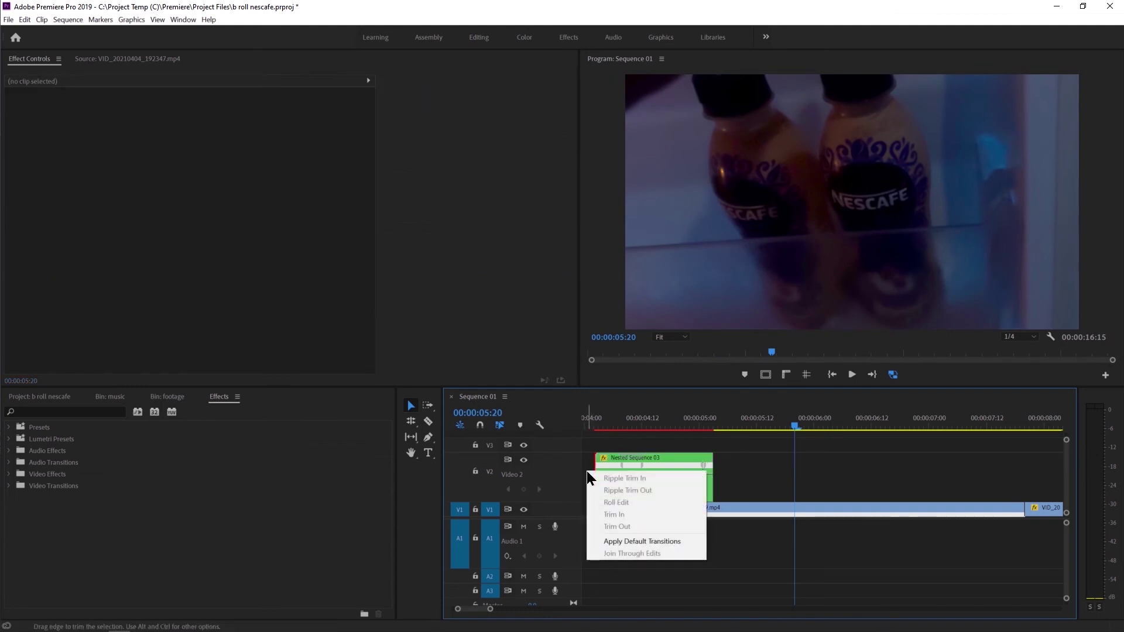
- Ripple-delete the empty gap on V2 so Nested Sequence 03 starts at zero, then play it
scroll(756, 476, "down", 2)
scroll(673, 471, "down", 2)
key("Home")
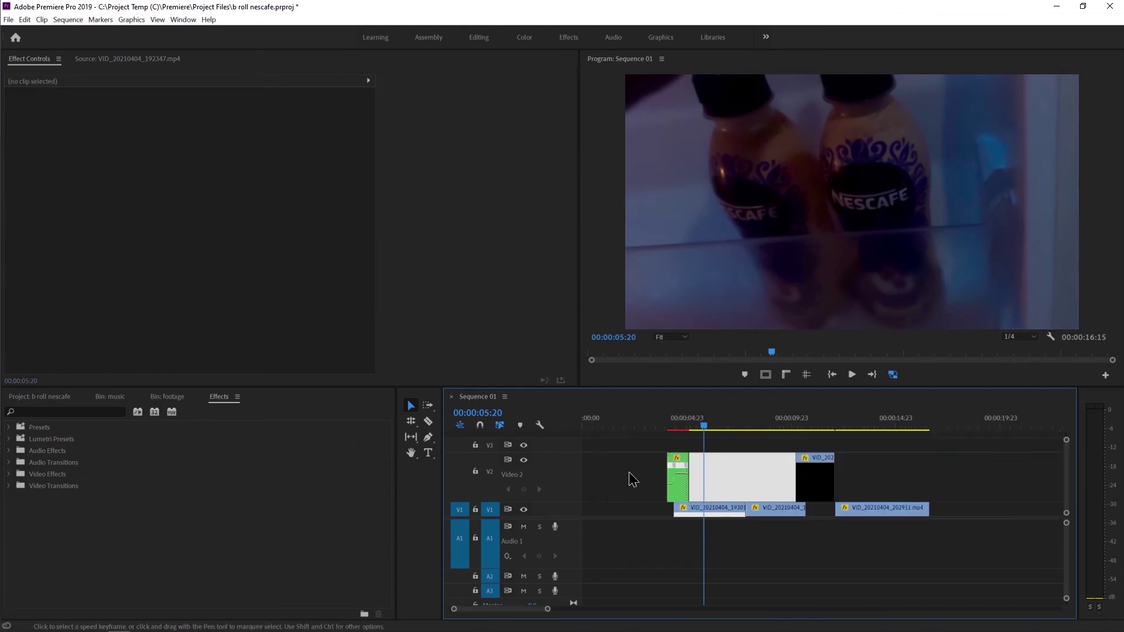
right_click(617, 469)
left_click(630, 479)
key("space")
key("space")
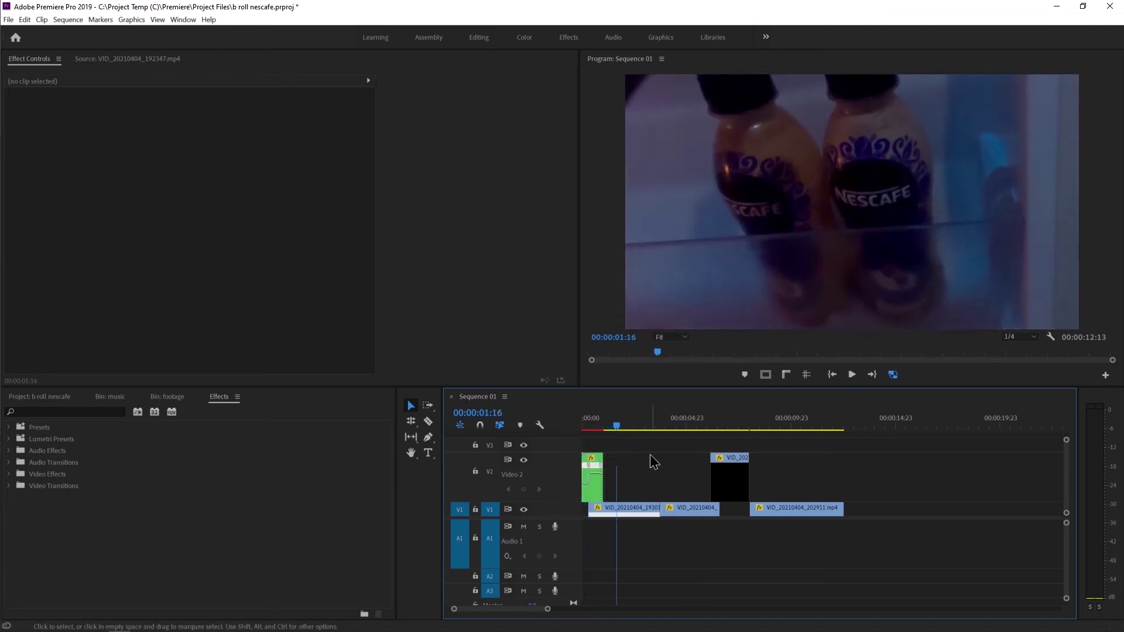
- Delete one speed keyframe from Nested Sequence 03, leaving its faster section at 277%
scroll(602, 475, "up", 2)
scroll(603, 475, "up", 3)
scroll(603, 479, "up", 3)
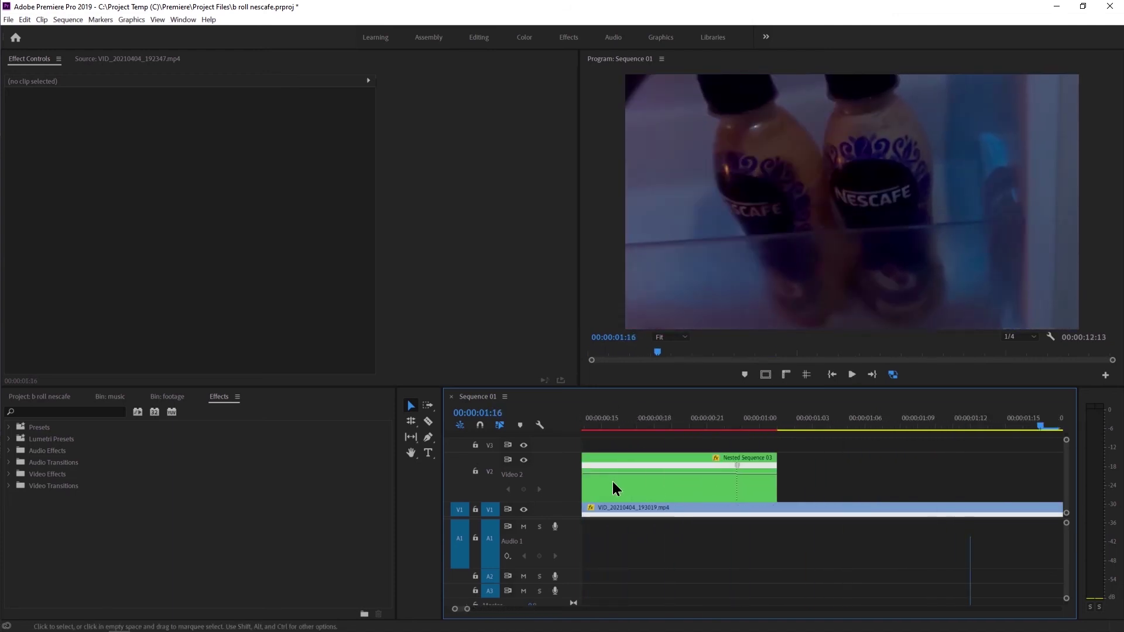
left_click(755, 465)
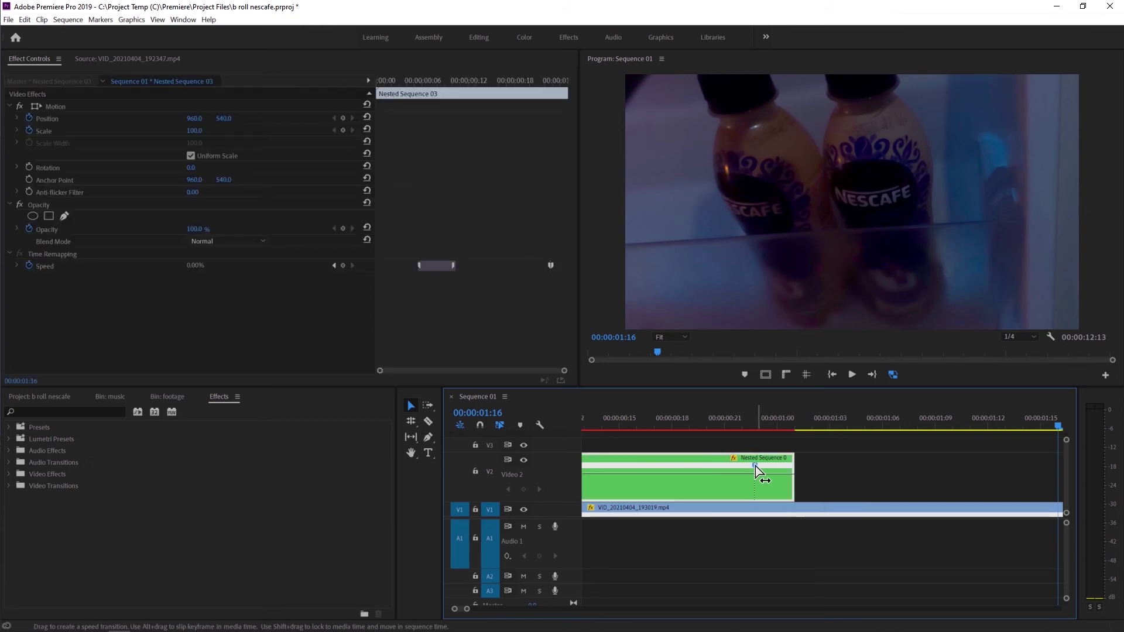
key("Delete")
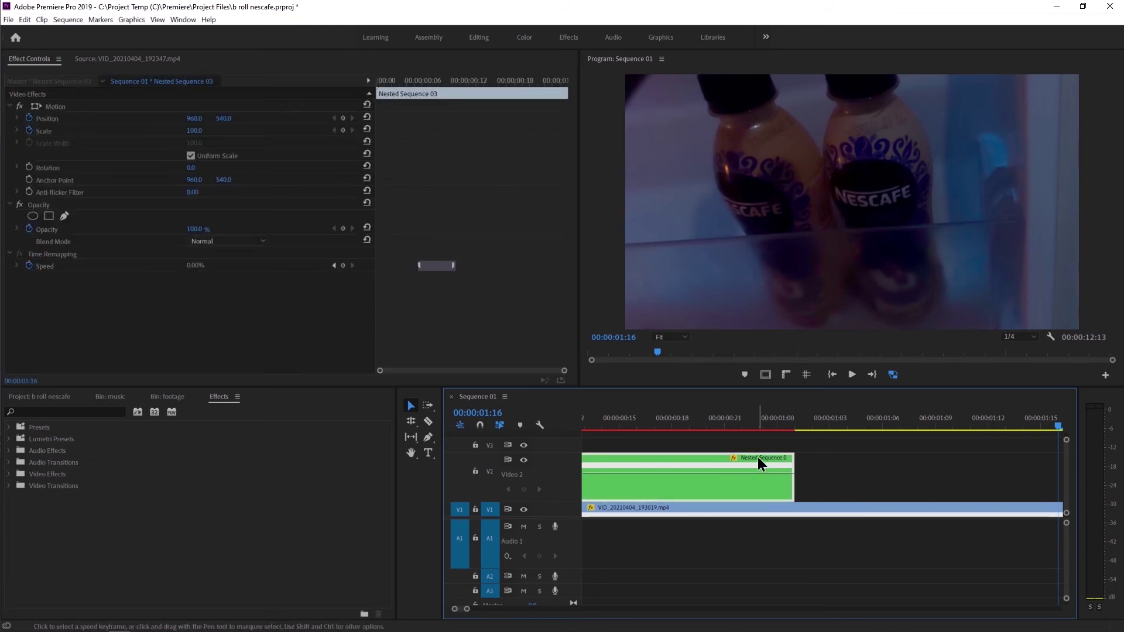
- Play and scrub the sequence from the start to review the speed ramp
scroll(757, 456, "down", 4)
scroll(720, 474, "down", 1)
left_click(588, 424)
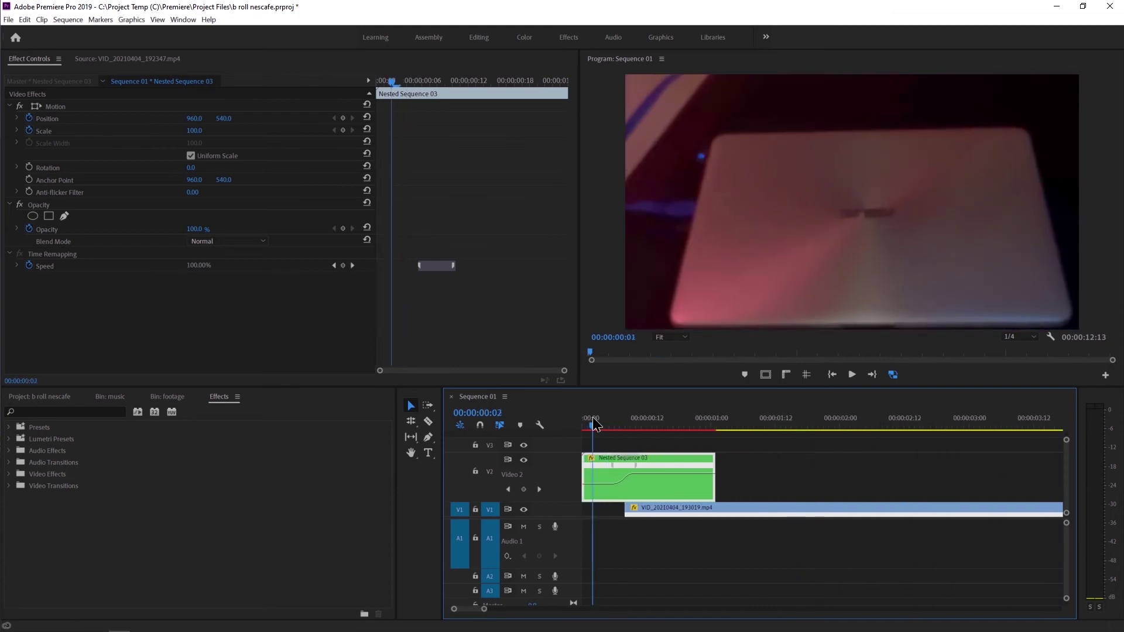
key("space")
left_click_drag(589, 425, 723, 437)
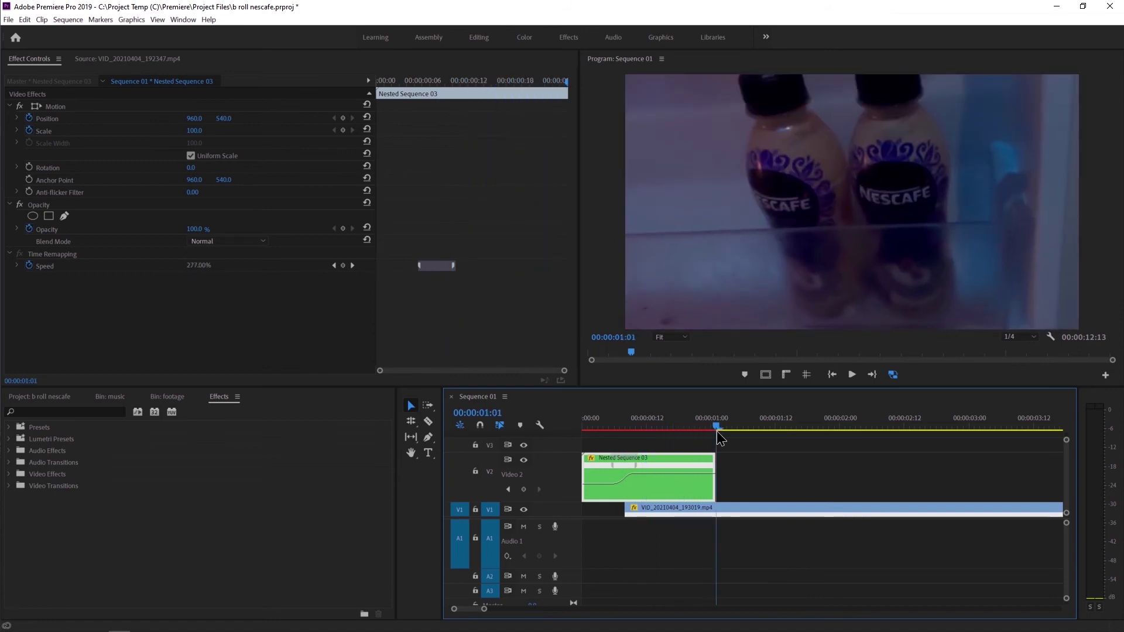
mouse_move(725, 440)
left_mouse_down()
mouse_move(643, 439)
mouse_move(729, 446)
left_mouse_up()
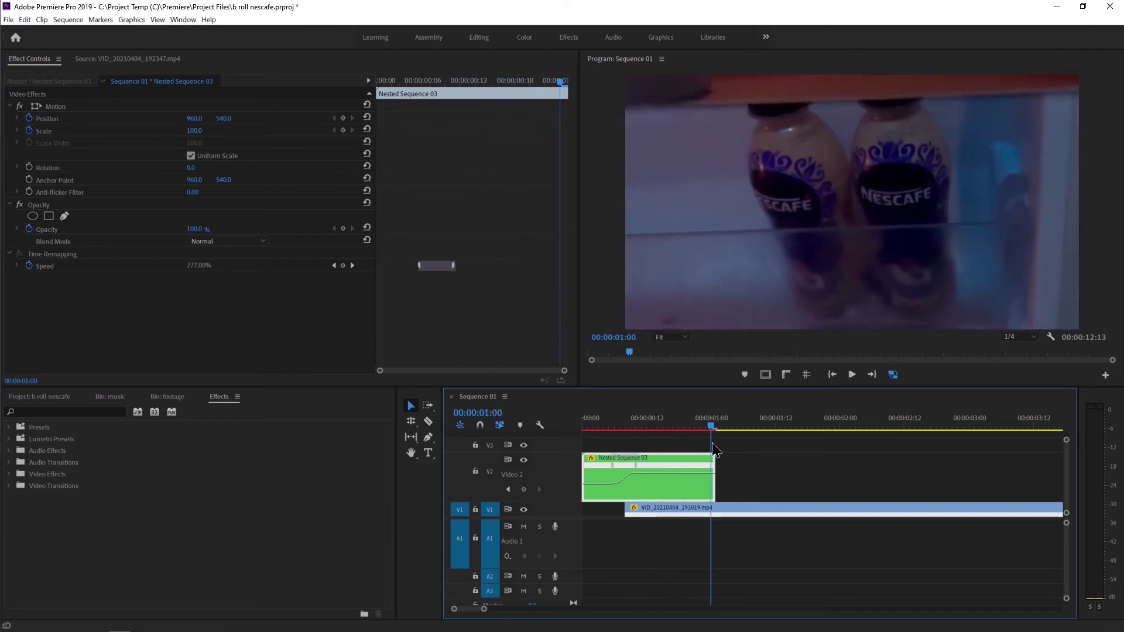
left_click(752, 504)
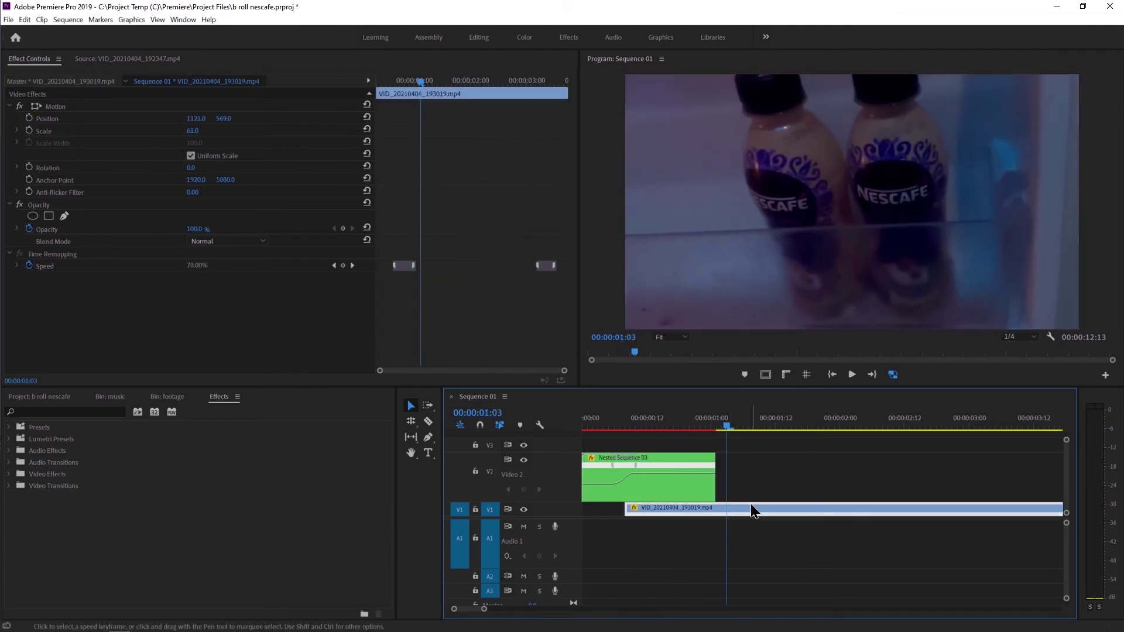
- Shift the speed-ramp transition on VID_20210404_193019.mp4 later and preview it
left_click_drag(574, 517, 572, 515)
scroll(570, 509, "down", 5)
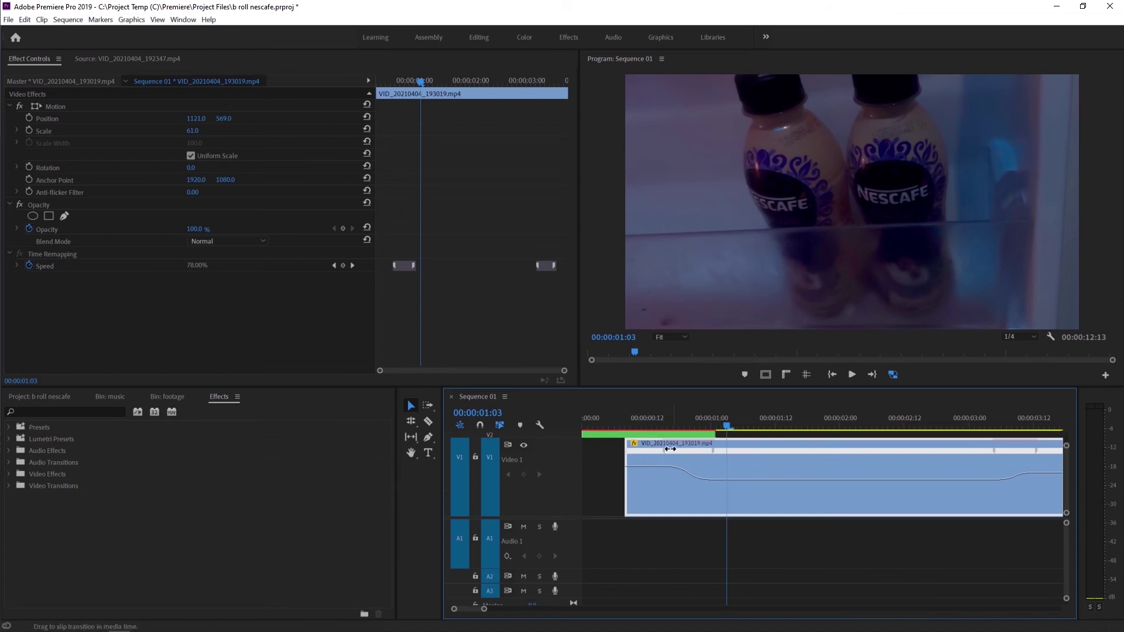
left_click_drag(679, 449, 701, 449)
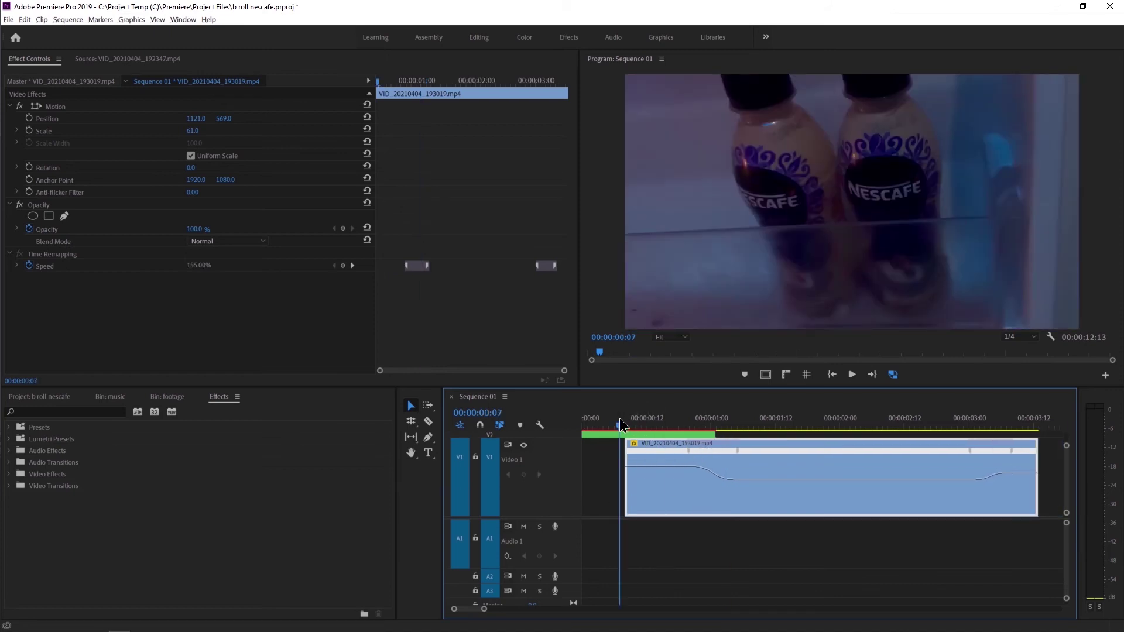
key("space")
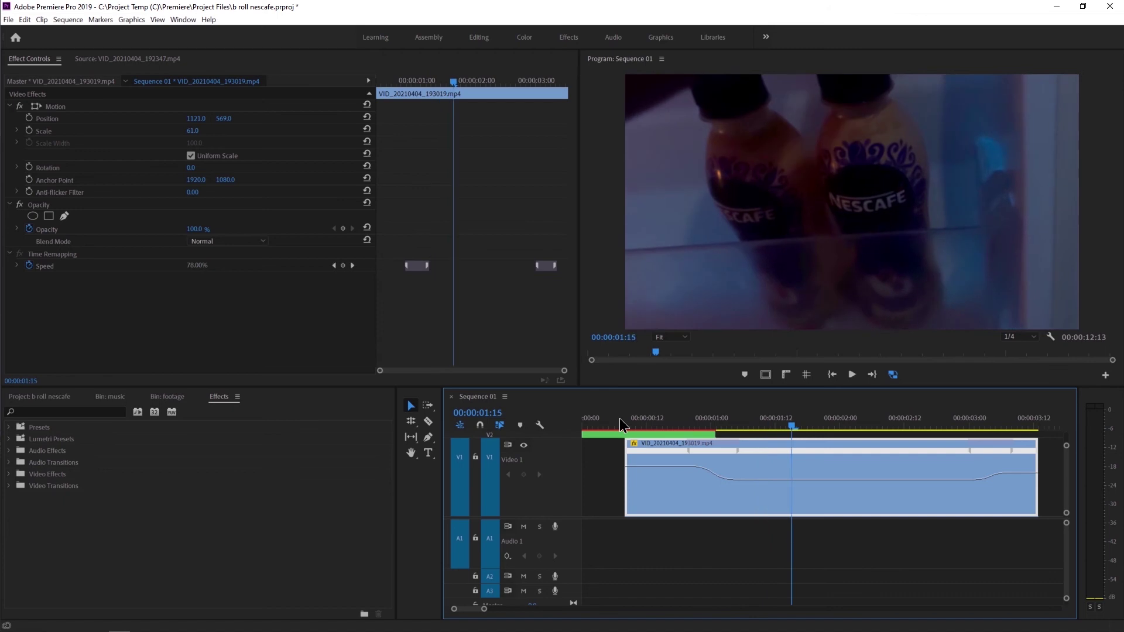
key("Up")
key("space")
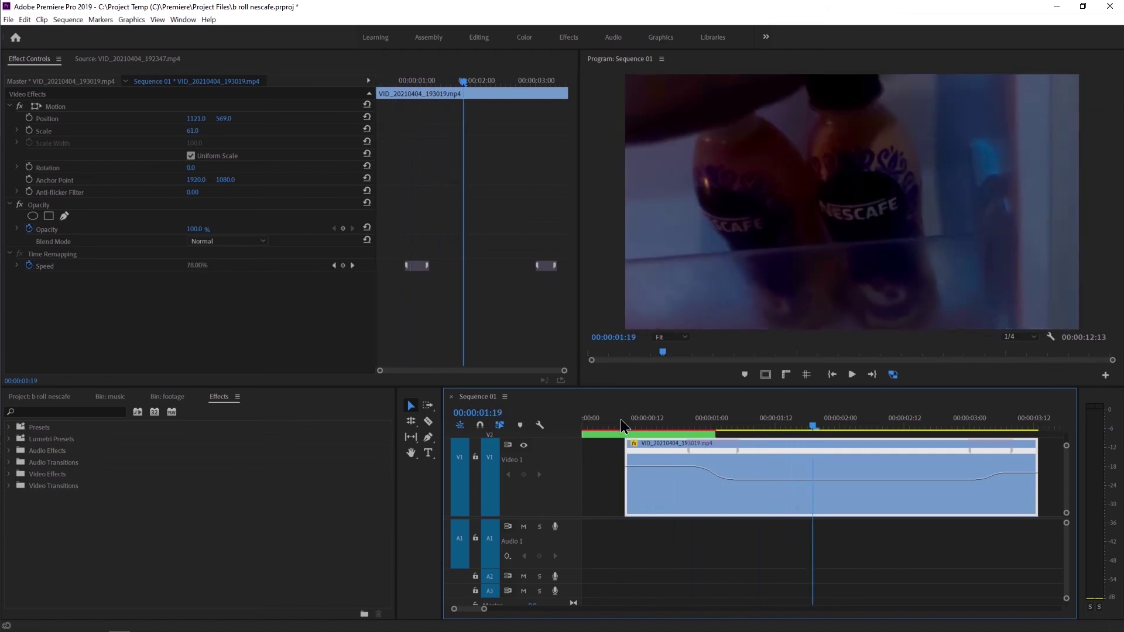
left_click_drag(724, 447, 731, 447)
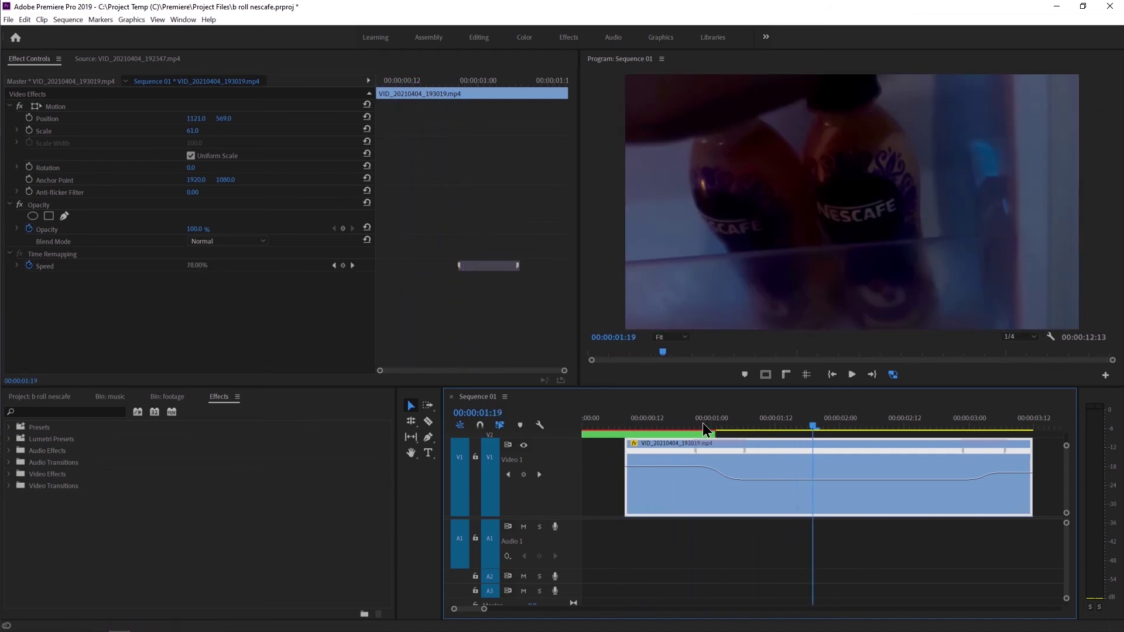
- Reframe VID_20210404_193019.mp4 at Scale 58 and Position 998, 596, then play it back
mouse_move(190, 131)
left_mouse_down()
mouse_move(145, 118)
mouse_move(229, 121)
left_mouse_up()
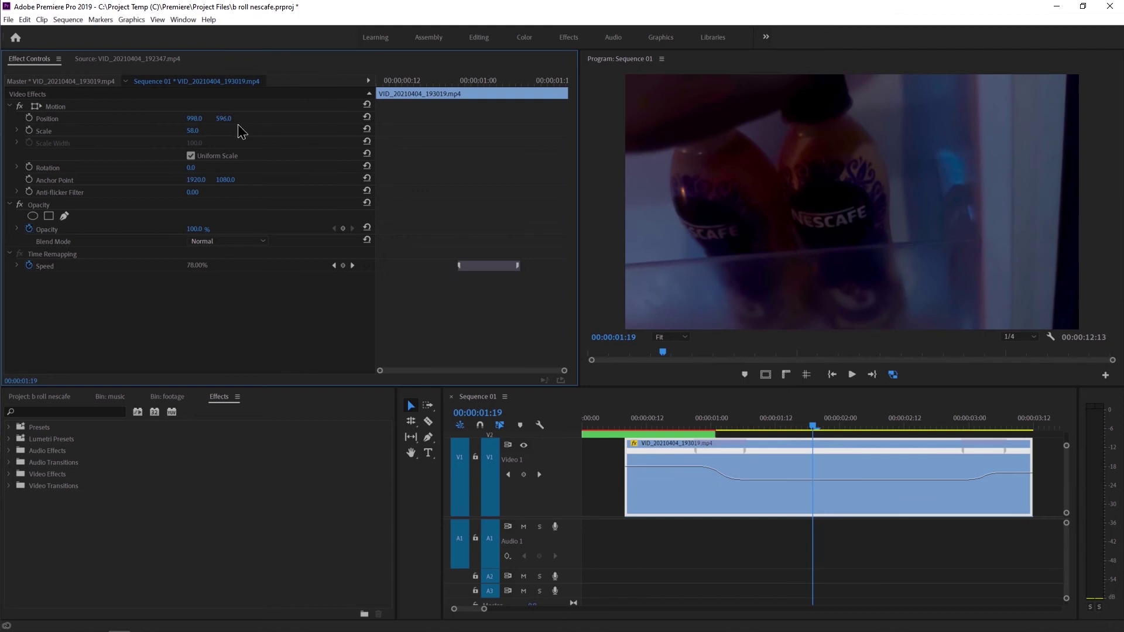
left_click(641, 419)
key("space")
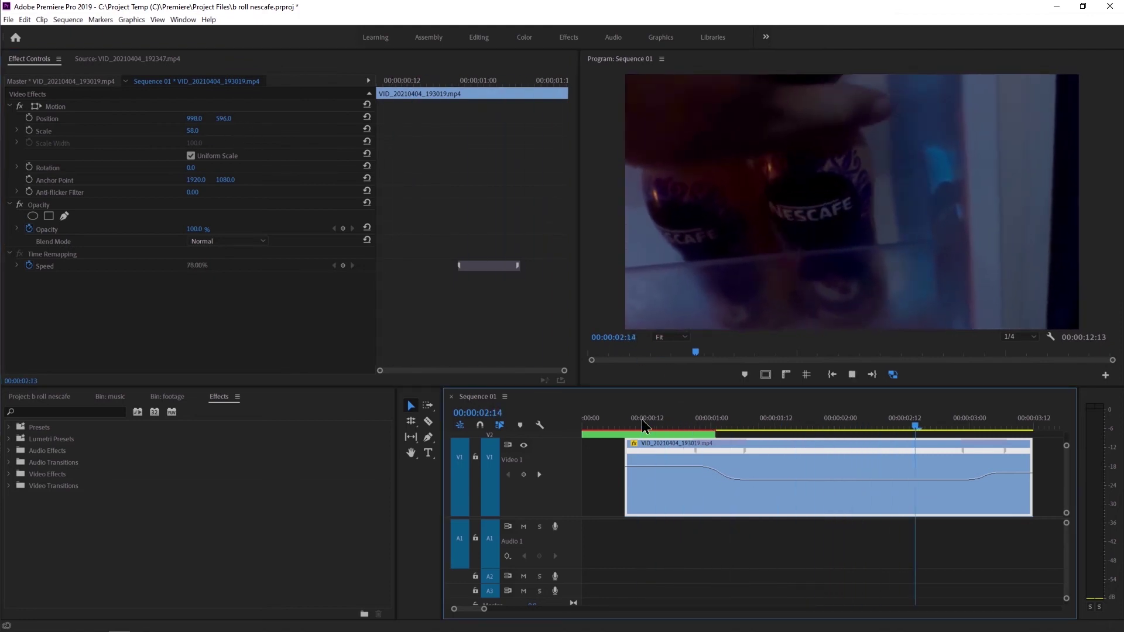
key("space")
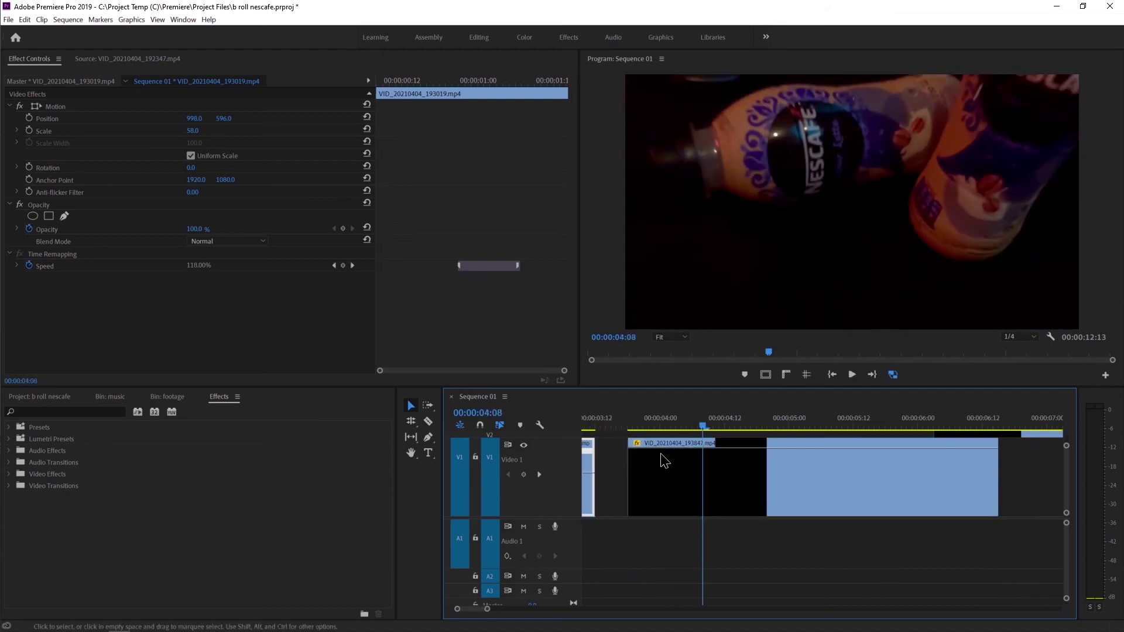
- Ripple-delete the gap before the next clip and play the sequence
right_click(613, 483)
left_click(621, 488)
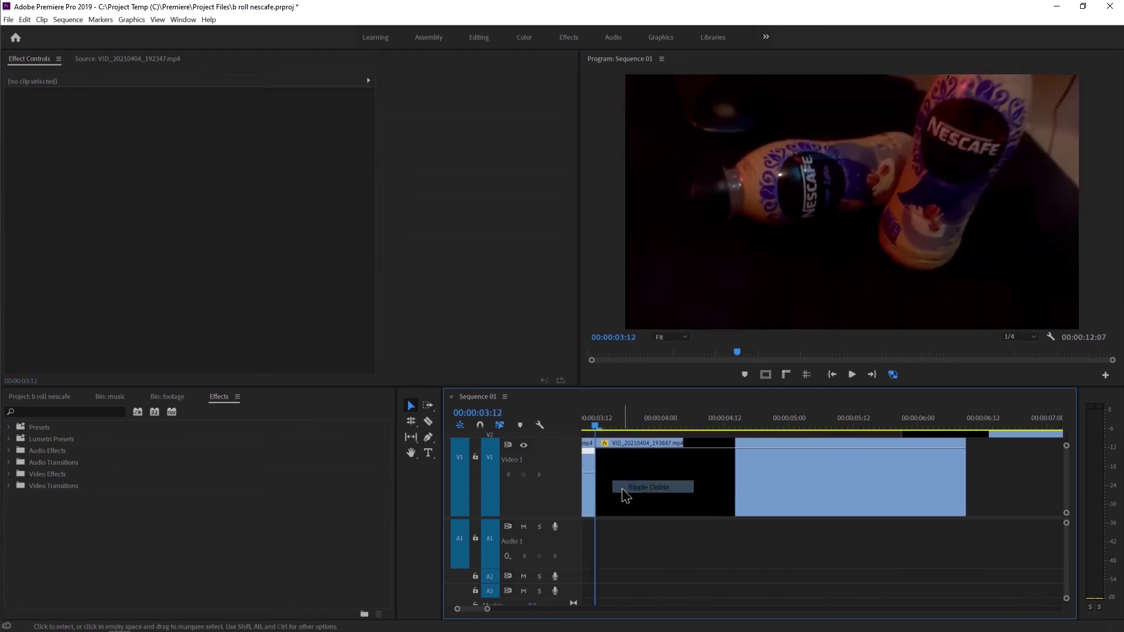
key("Up")
key("minus")
key("minus")
key("minus")
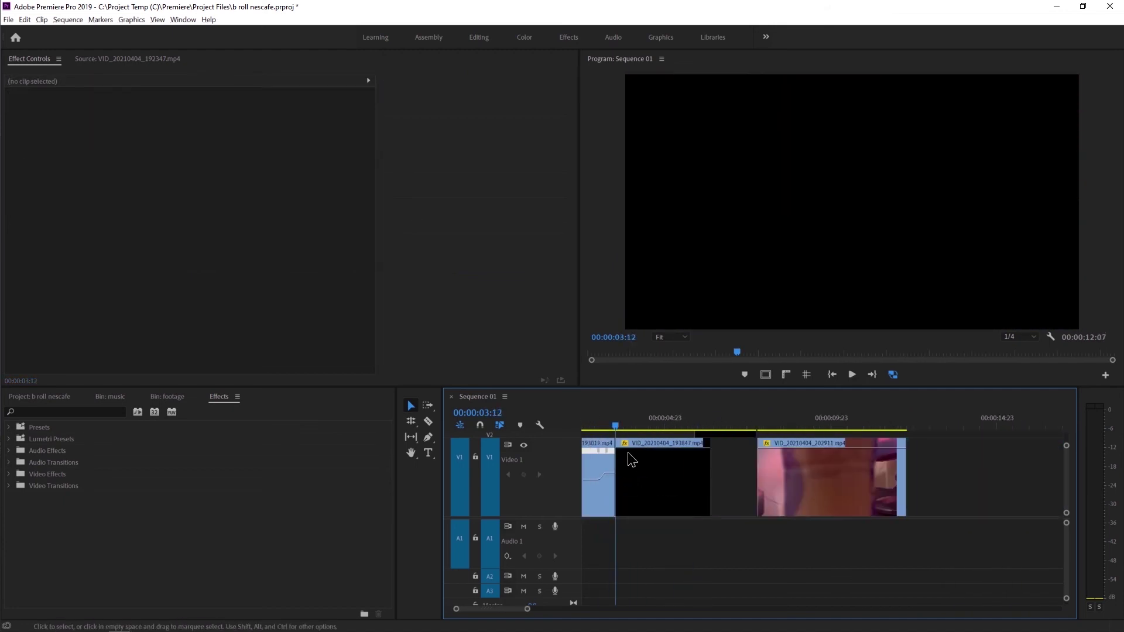
key("space")
- Show the Time Remapping > Speed line on VID_20210404_193847 and scrub through the clip
left_click(625, 449)
mouse_move(643, 477)
left_click(722, 479)
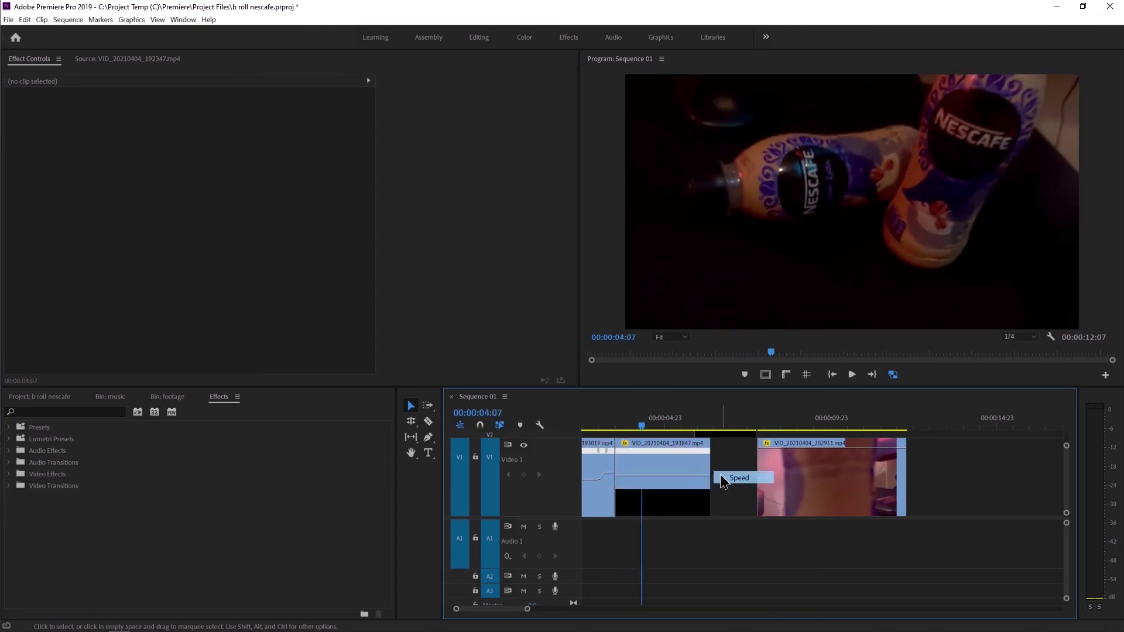
key("equal")
left_click(626, 429)
left_click_drag(628, 429, 675, 428)
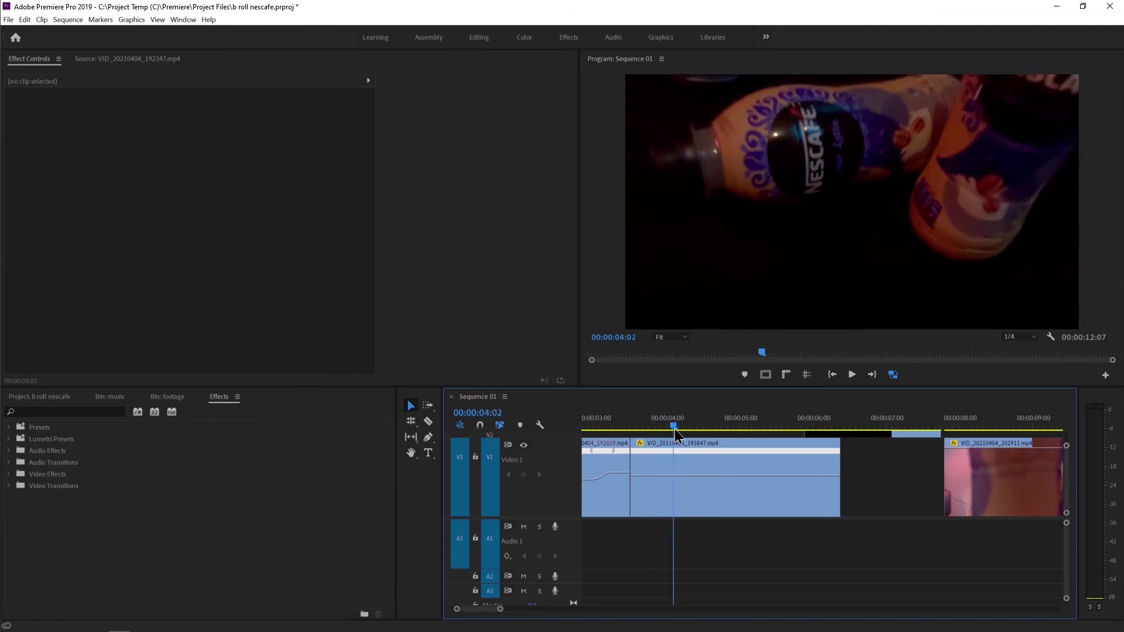
left_click(676, 476)
- Change VID_20210404_193847's speed and add a gradual speed ramp around 04:01, then preview it
left_click_drag(646, 475, 649, 493)
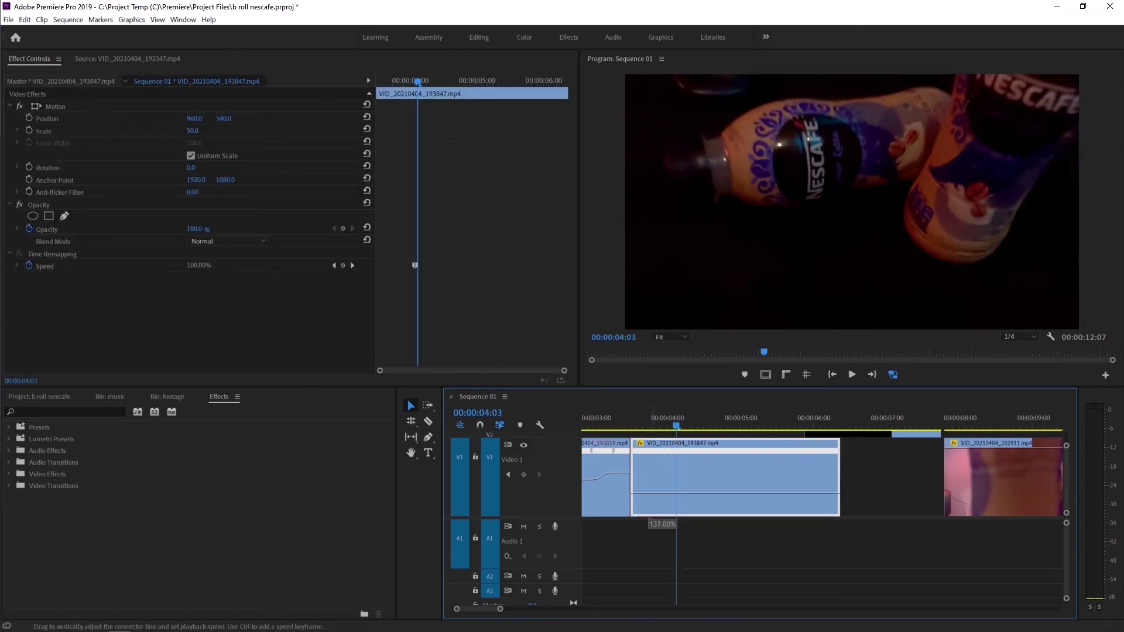
left_click(662, 453, "ctrl")
left_click_drag(662, 453, 676, 457)
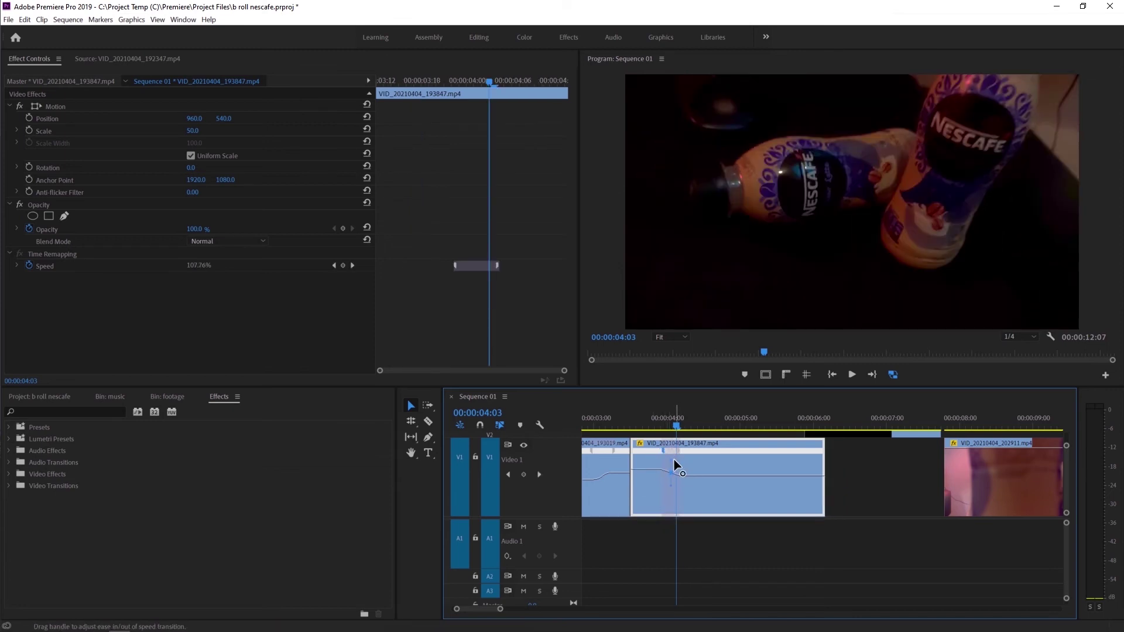
left_click(625, 420)
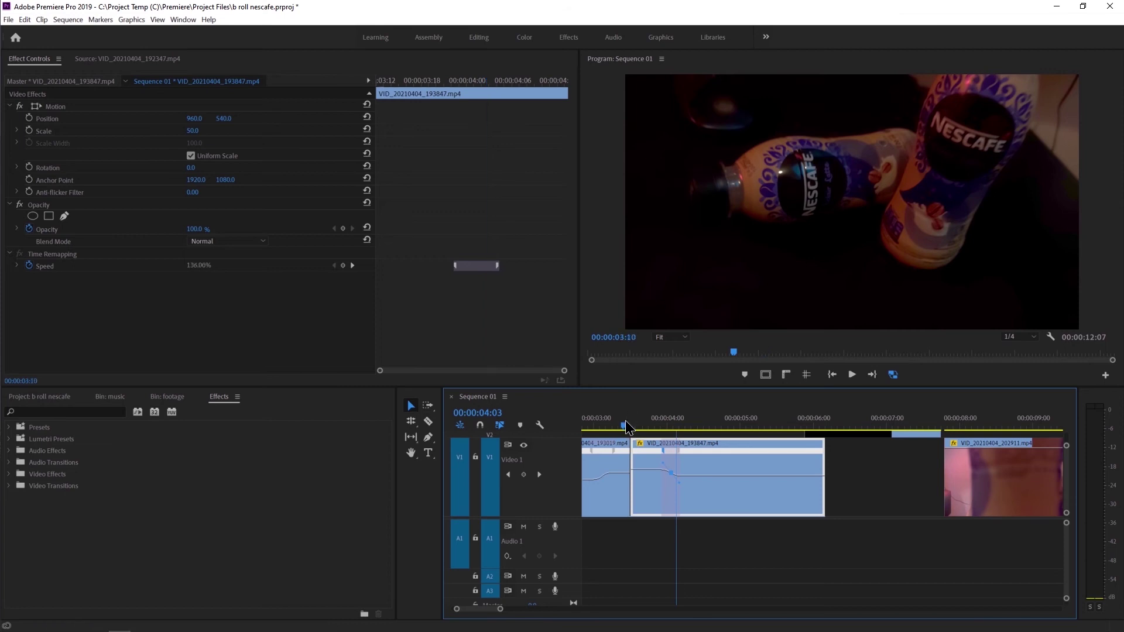
key("space")
key("space")
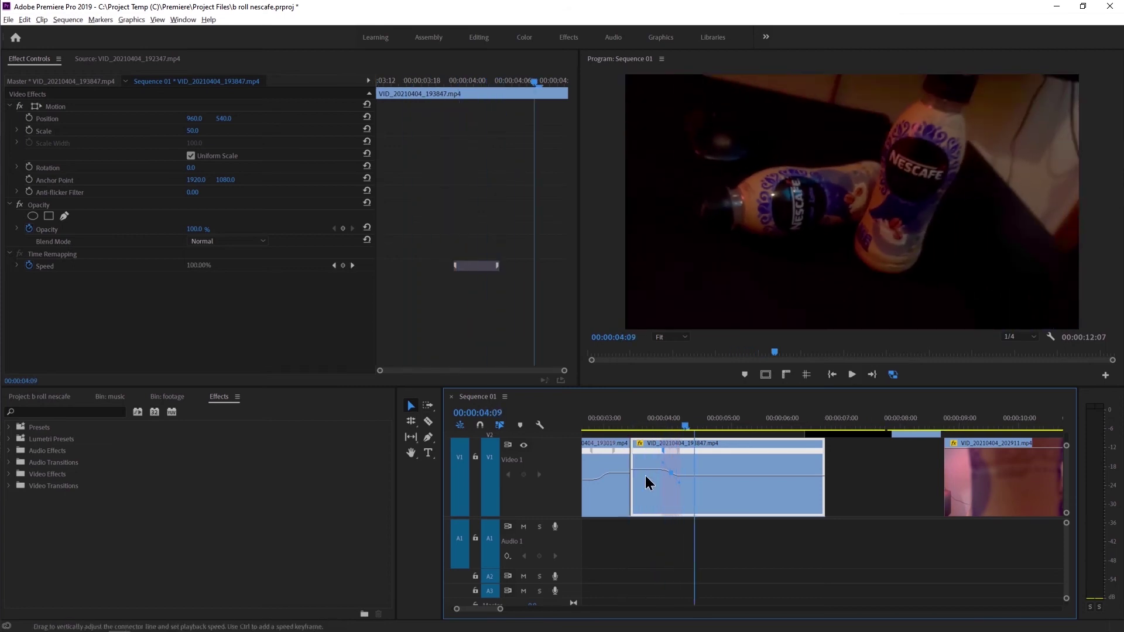
scroll(645, 475, "down", 2)
left_click(603, 425)
key("space")
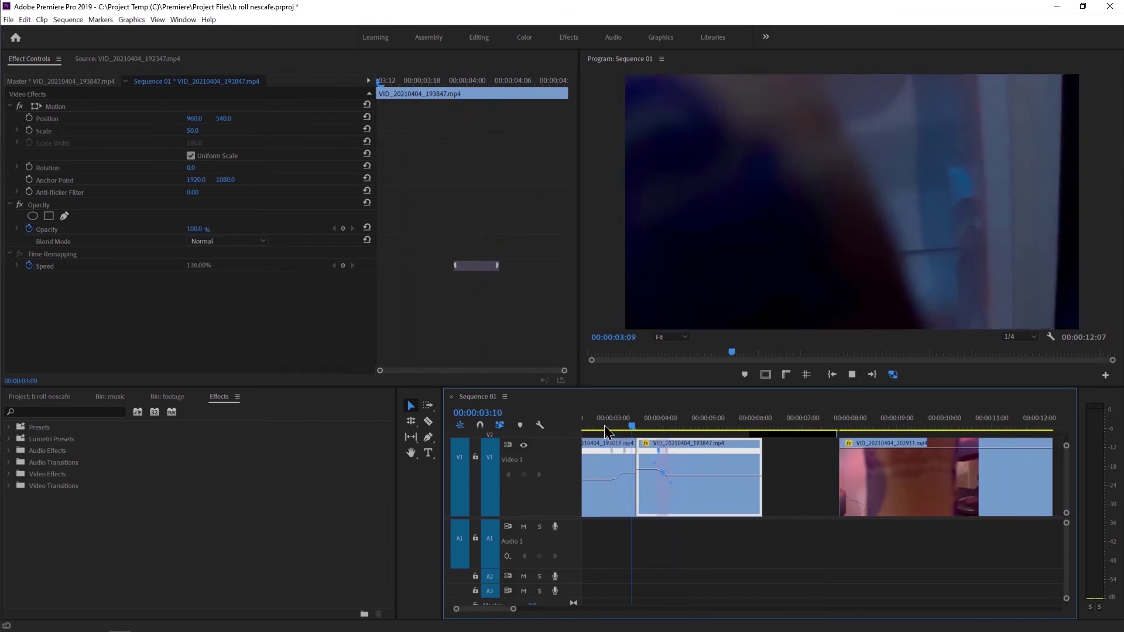
key("space")
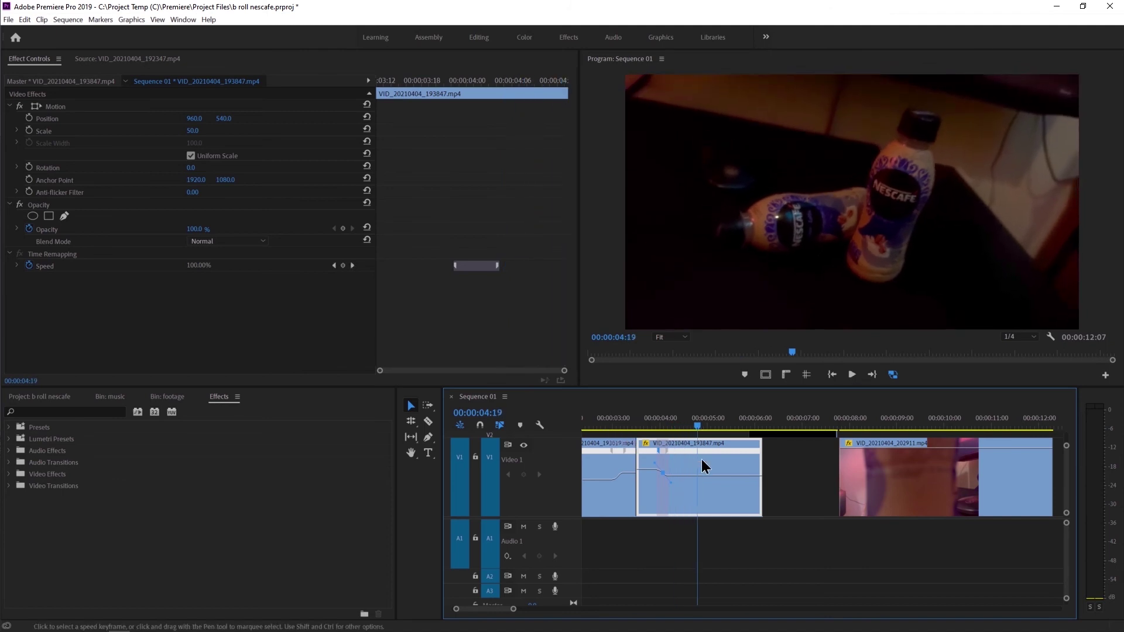
- Slow the section after the keyframe to 64% and play it back
scroll(707, 473, "up", 1)
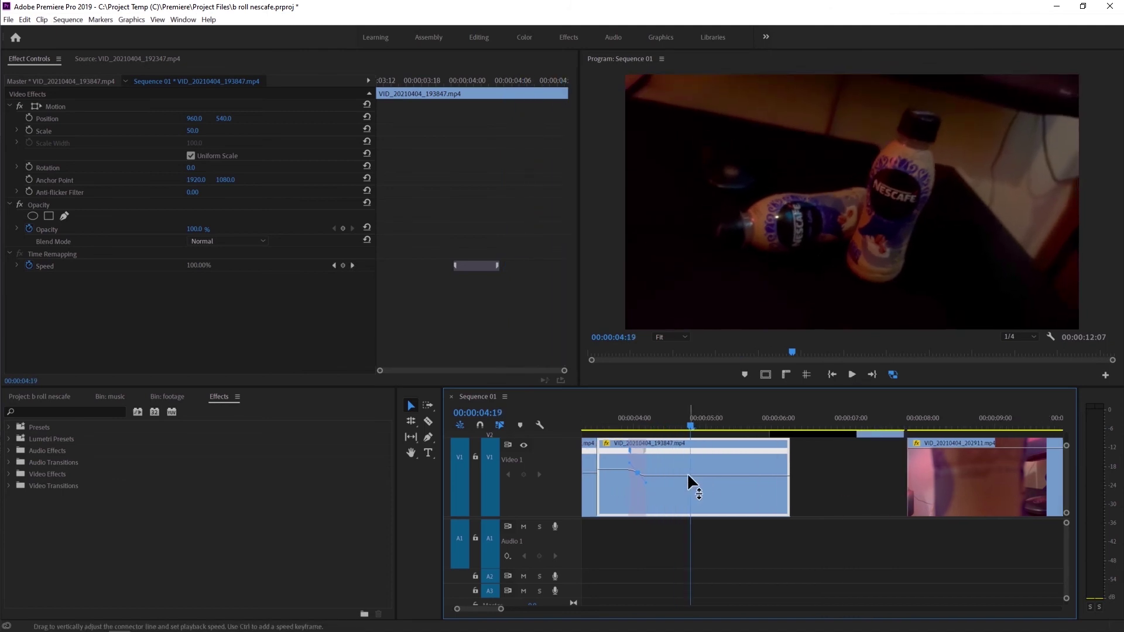
left_click_drag(653, 427, 661, 432)
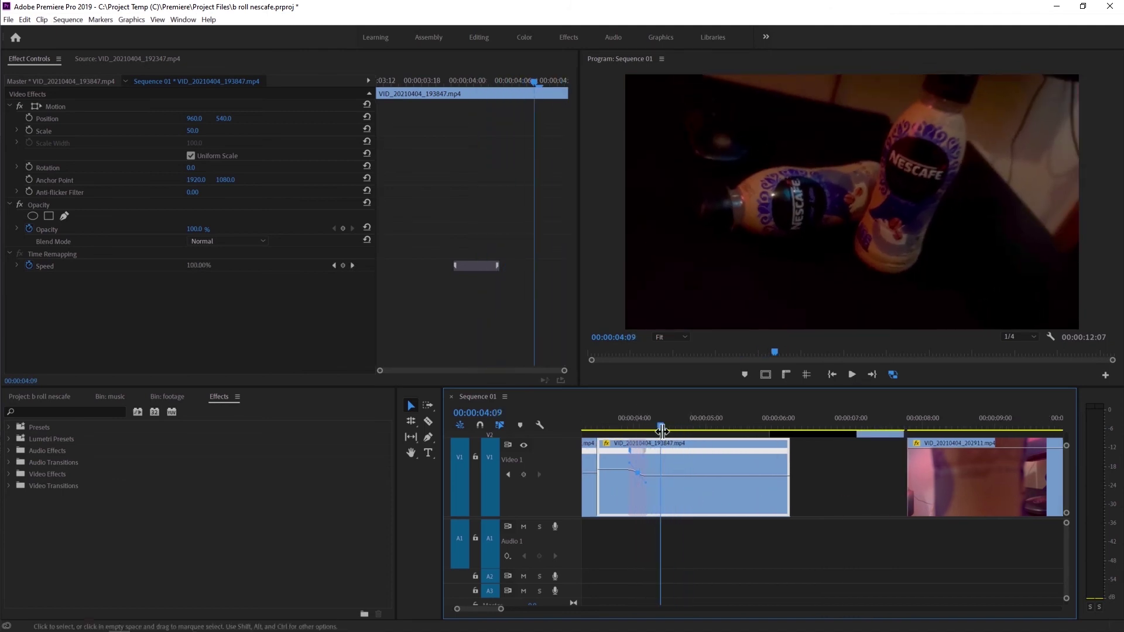
left_click_drag(684, 473, 680, 487)
key("space")
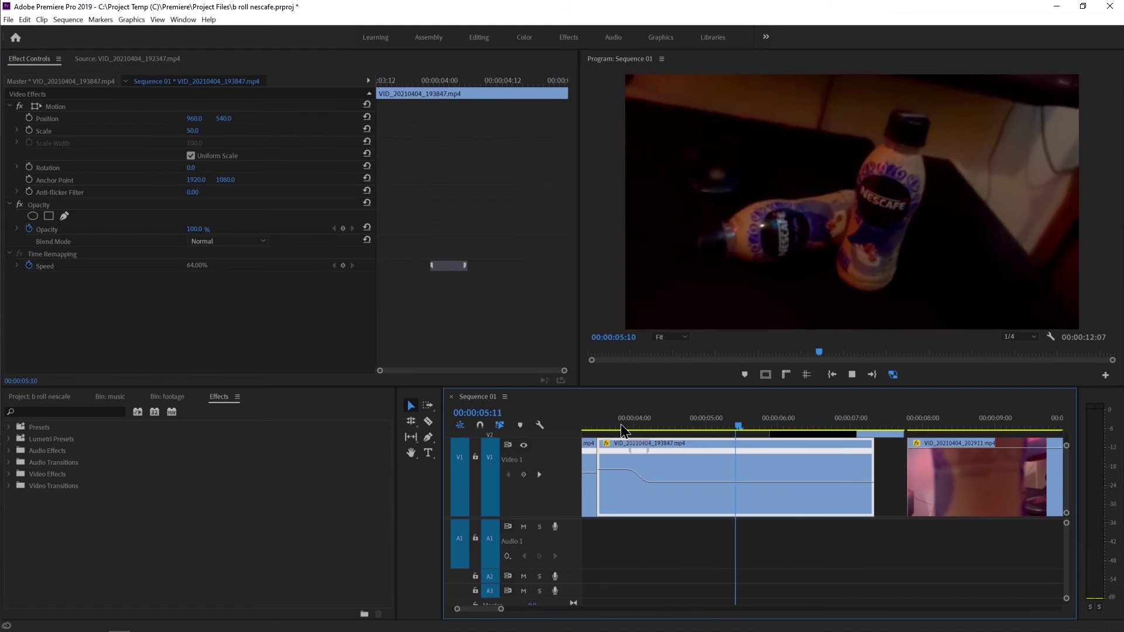
key("space")
key("space")
key("space")
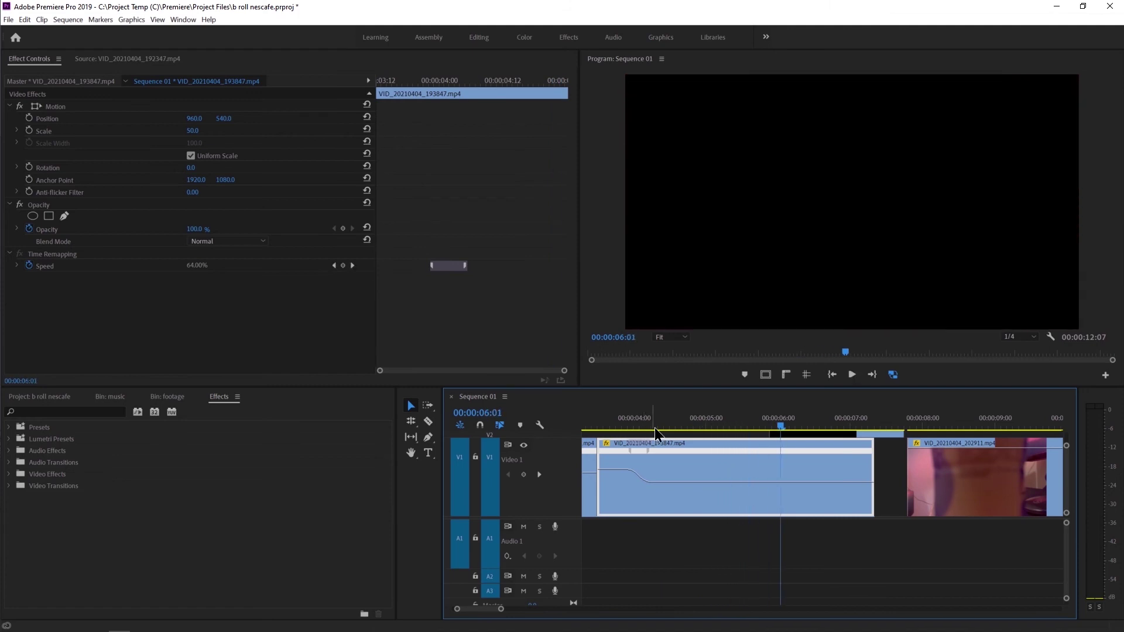
key("minus")
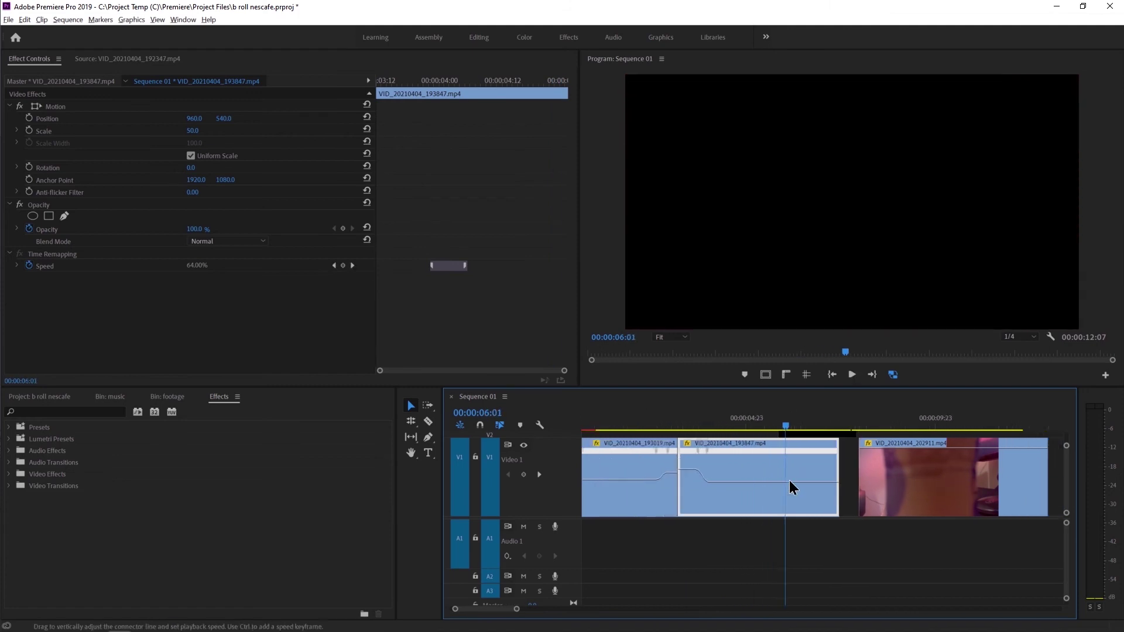
- Move the VID_20210404_202911 clip on Video 1 and the dark Video 2 clip further right
key("minus")
key("minus")
left_click_drag(791, 481, 902, 481)
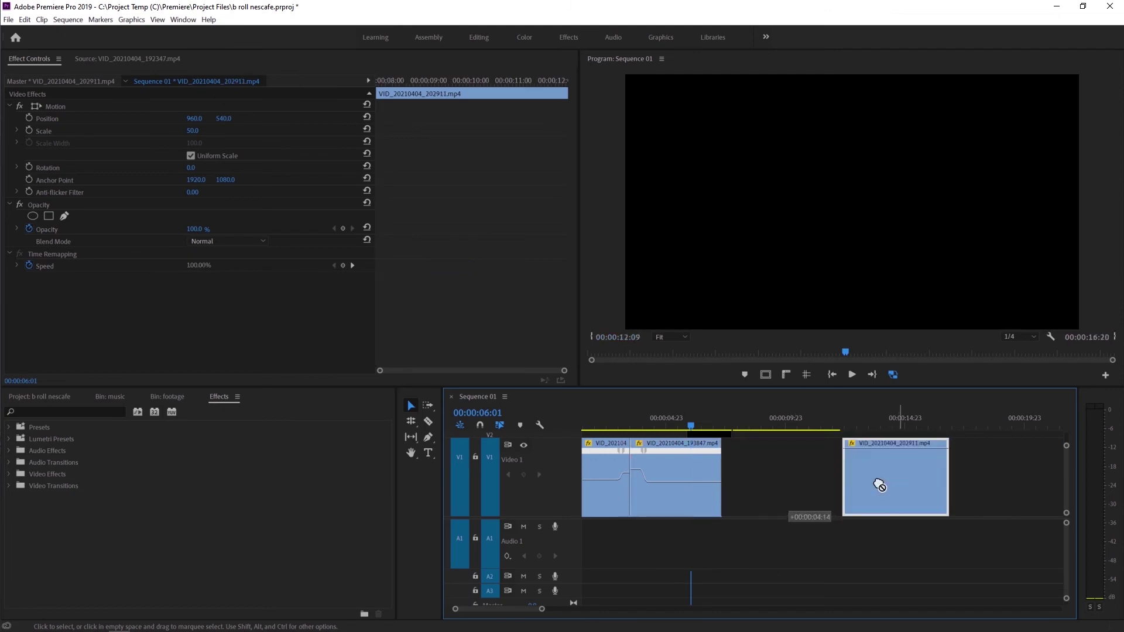
scroll(758, 472, "up", 2)
left_click_drag(709, 450, 781, 451)
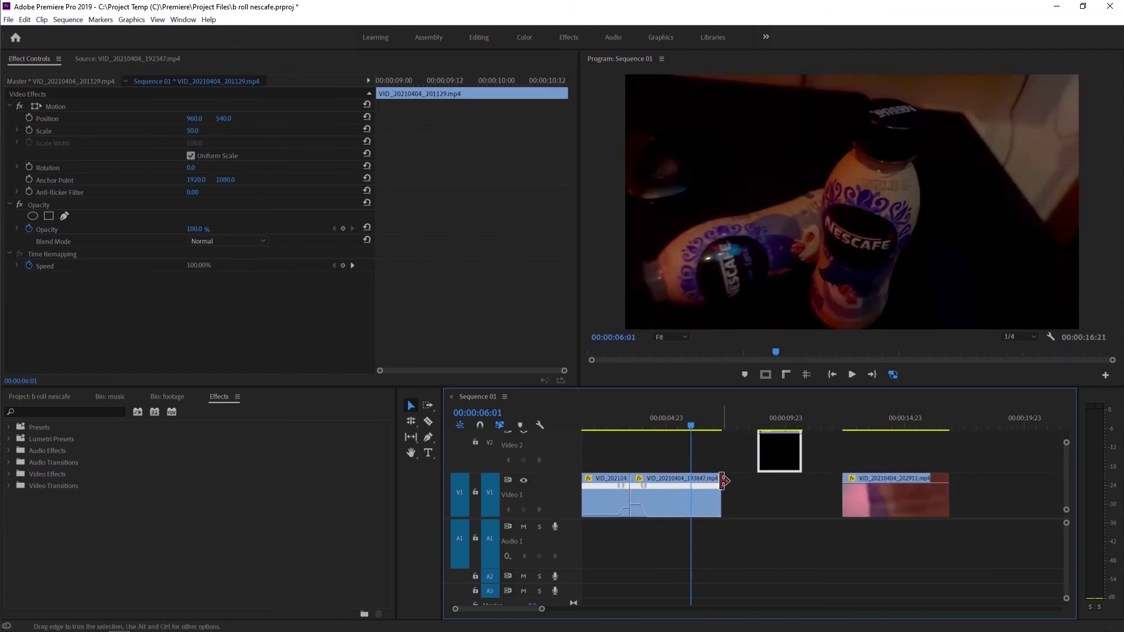
scroll(721, 482, "up", 1)
scroll(702, 485, "up", 1)
scroll(685, 481, "up", 1)
scroll(679, 484, "up", 1)
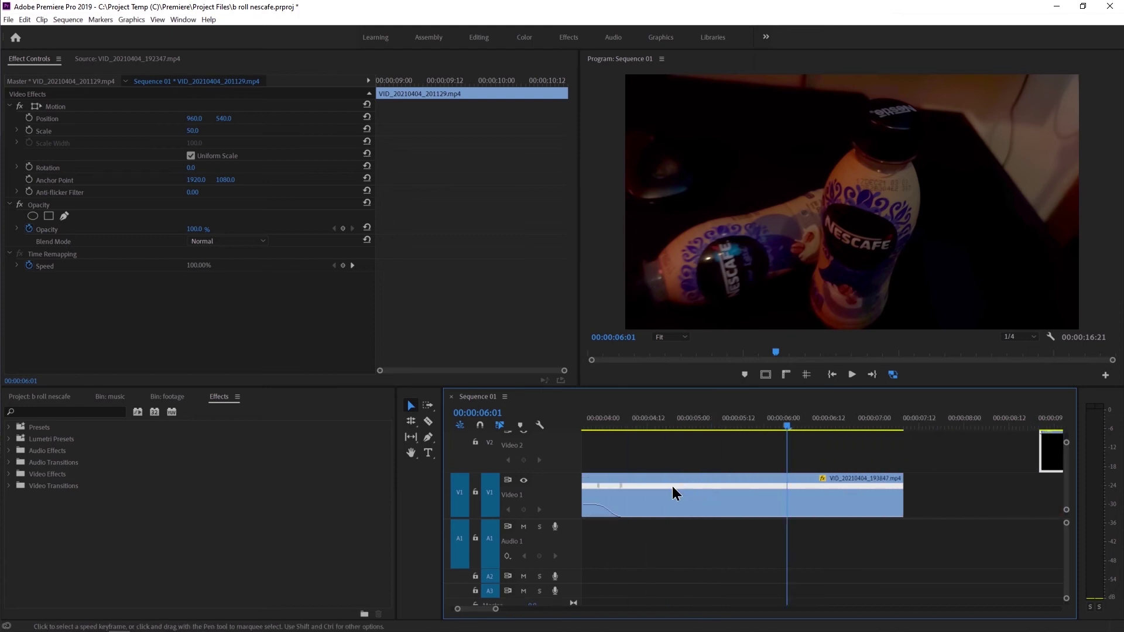
scroll(679, 483, "down", 2)
- Add a speed keyframe near 06:06 and ramp the clip's final section up to 154%
left_click(614, 415)
key("space")
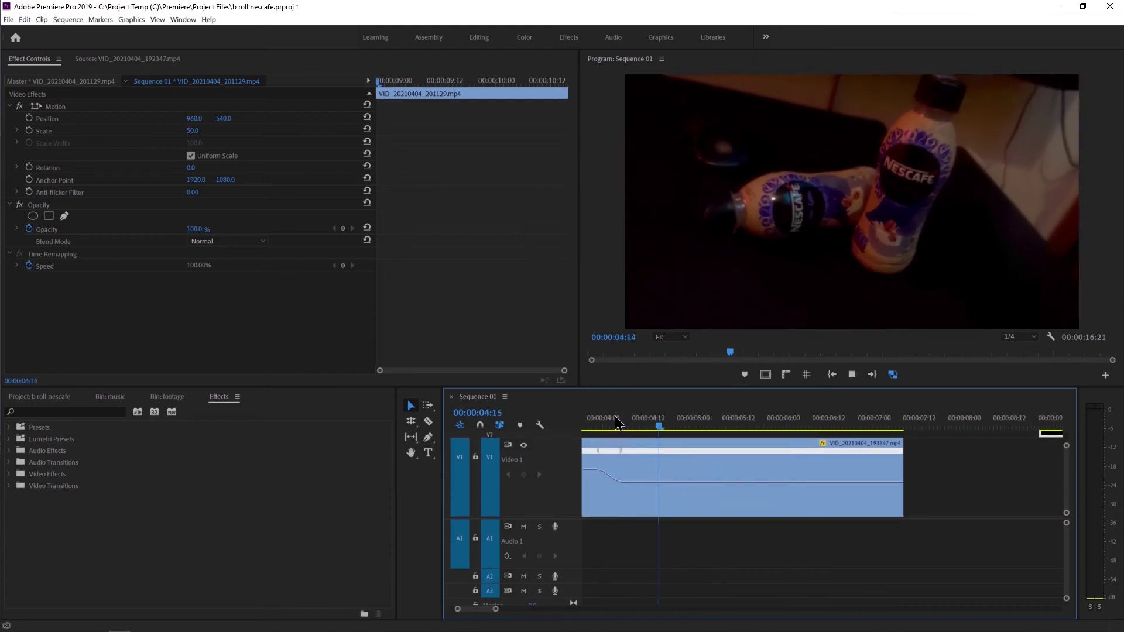
key("space")
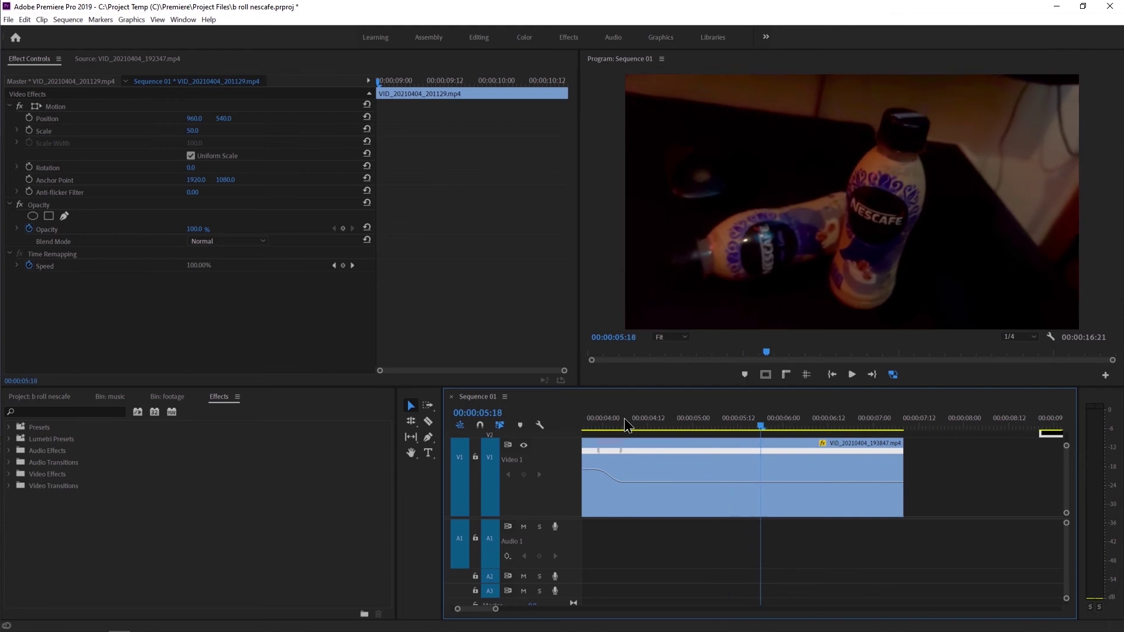
key("space")
key("space")
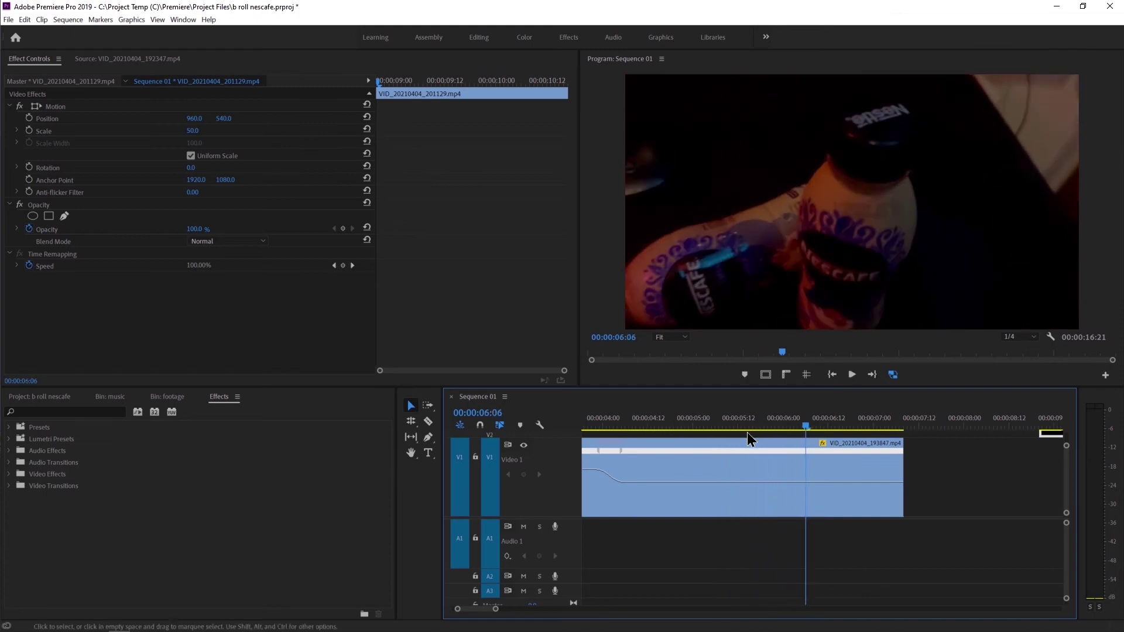
left_click(802, 483, "ctrl")
mouse_move(821, 481)
left_mouse_down()
mouse_move(806, 447)
mouse_move(829, 458)
mouse_move(813, 461)
left_mouse_up()
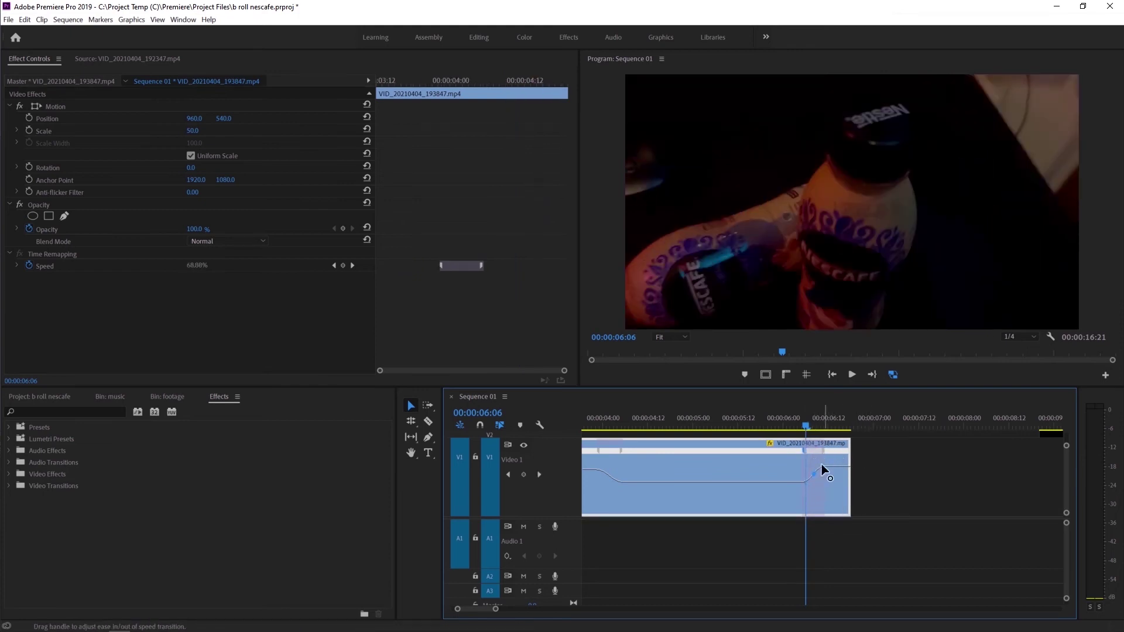
left_click_drag(812, 451, 781, 444)
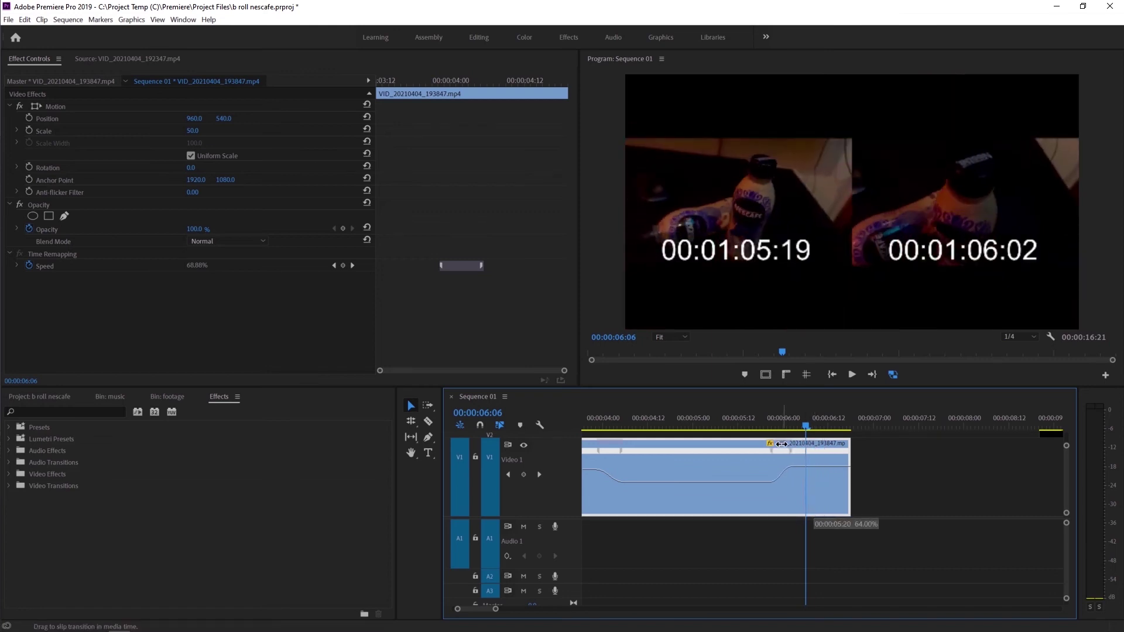
left_click(642, 419)
key("space")
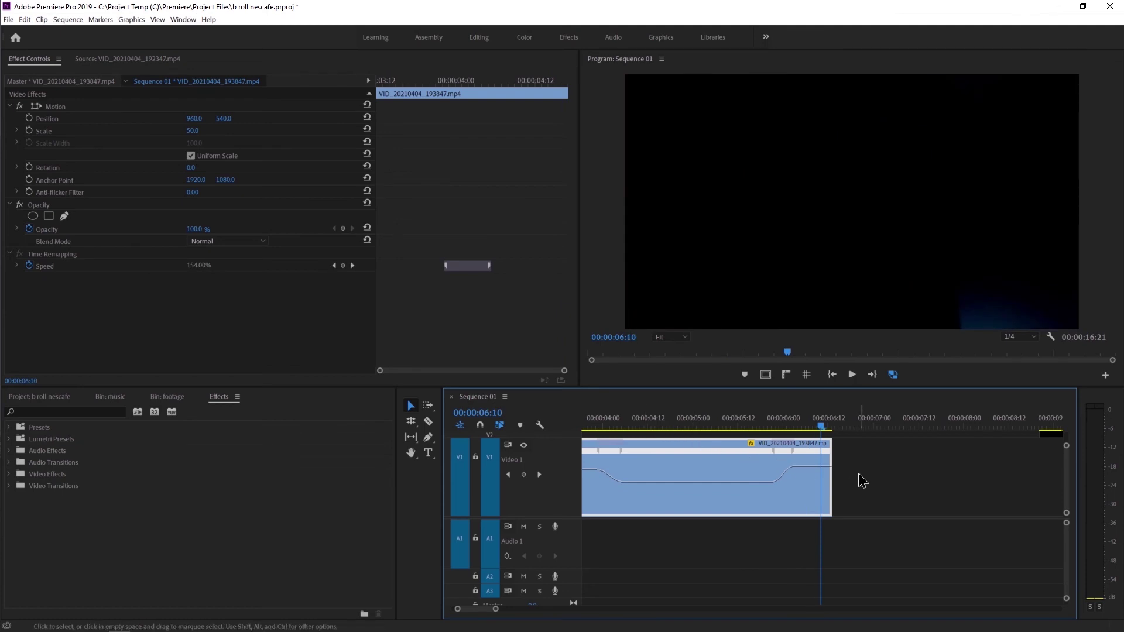
key("minus")
key("minus")
- Drag VID_20210404_201129 on Video 2 earlier to about 06:10 and play from there
scroll(858, 473, "up", 1)
left_click_drag(960, 449, 858, 451)
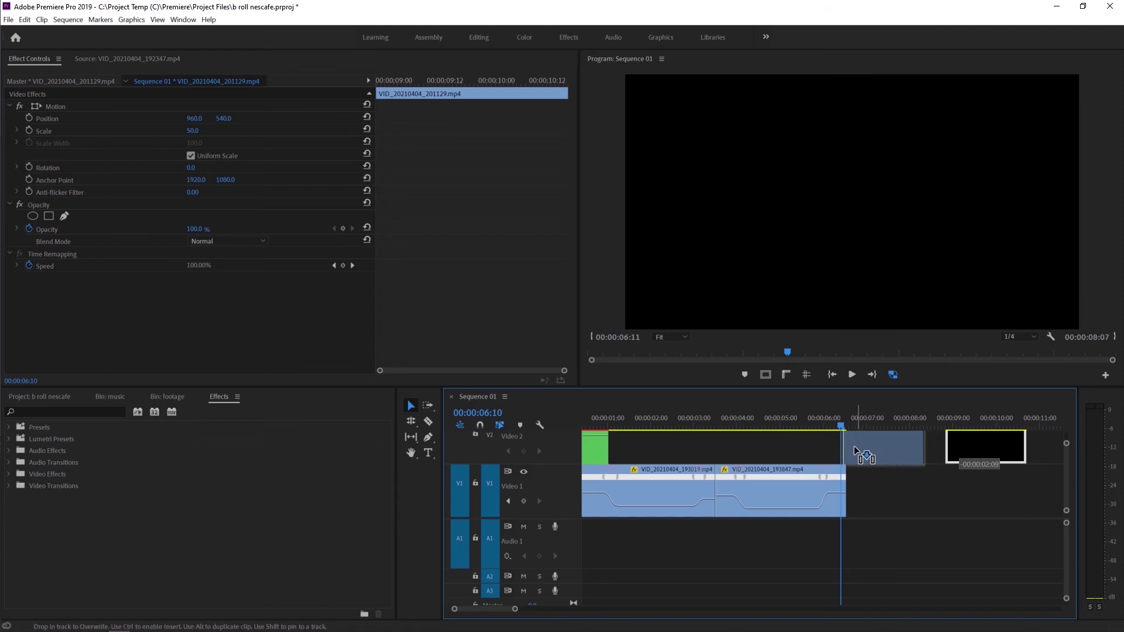
left_click_drag(857, 453, 854, 452)
key("space")
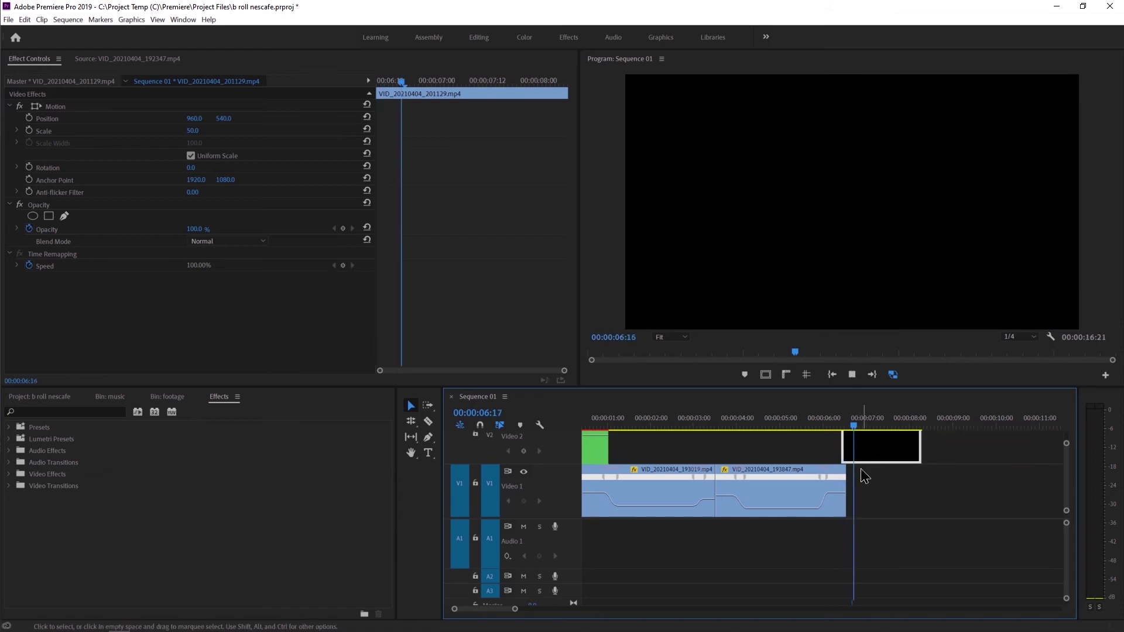
left_click(795, 412)
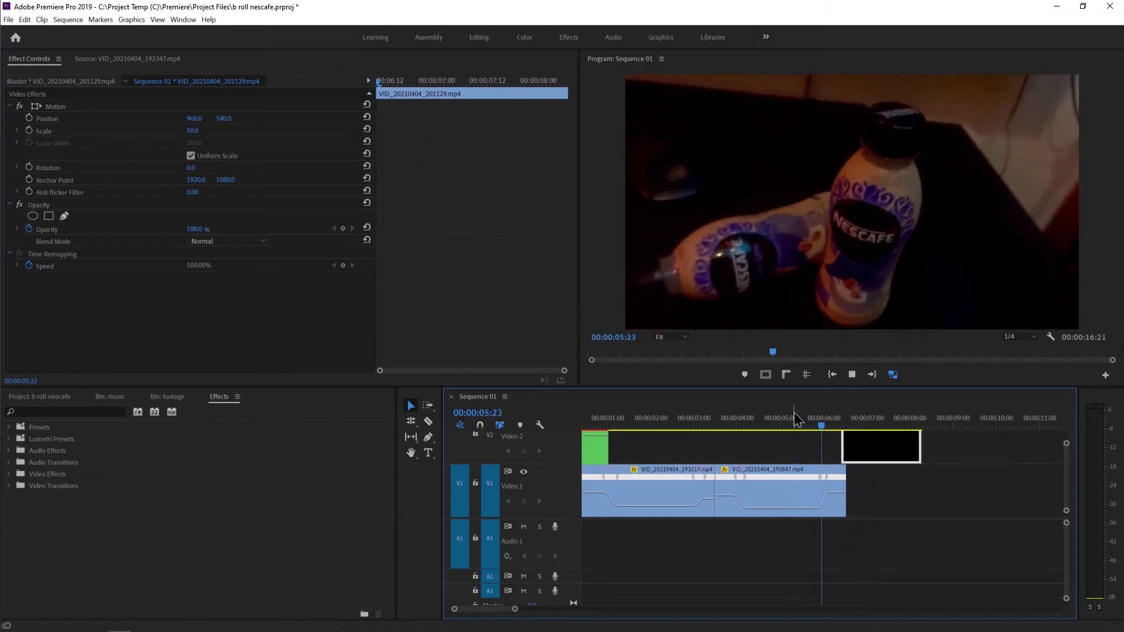
key("space")
- Nudge the Video 2 clip to start around 06:08 and scrub the cut to check it
key("equal")
key("equal")
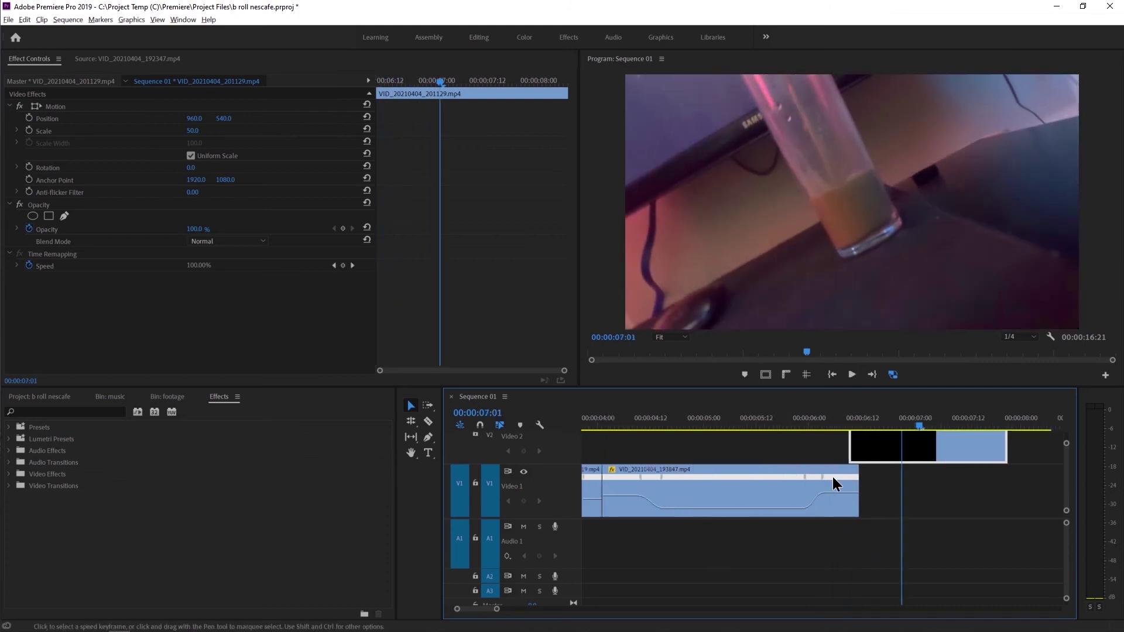
left_click_drag(887, 444, 872, 445)
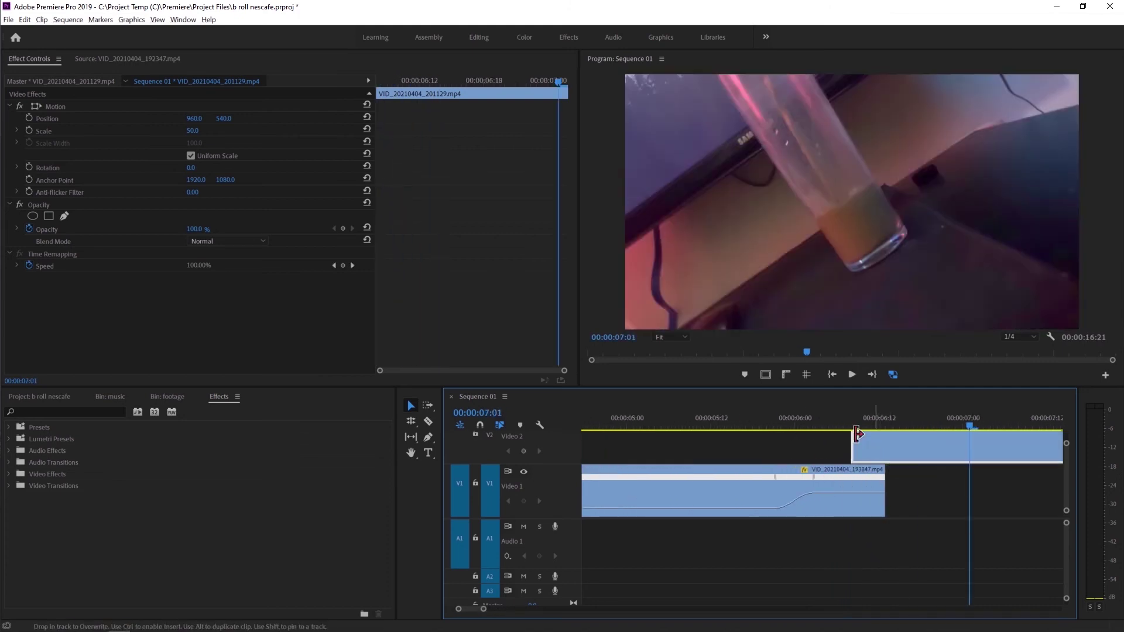
left_click_drag(808, 416, 886, 423)
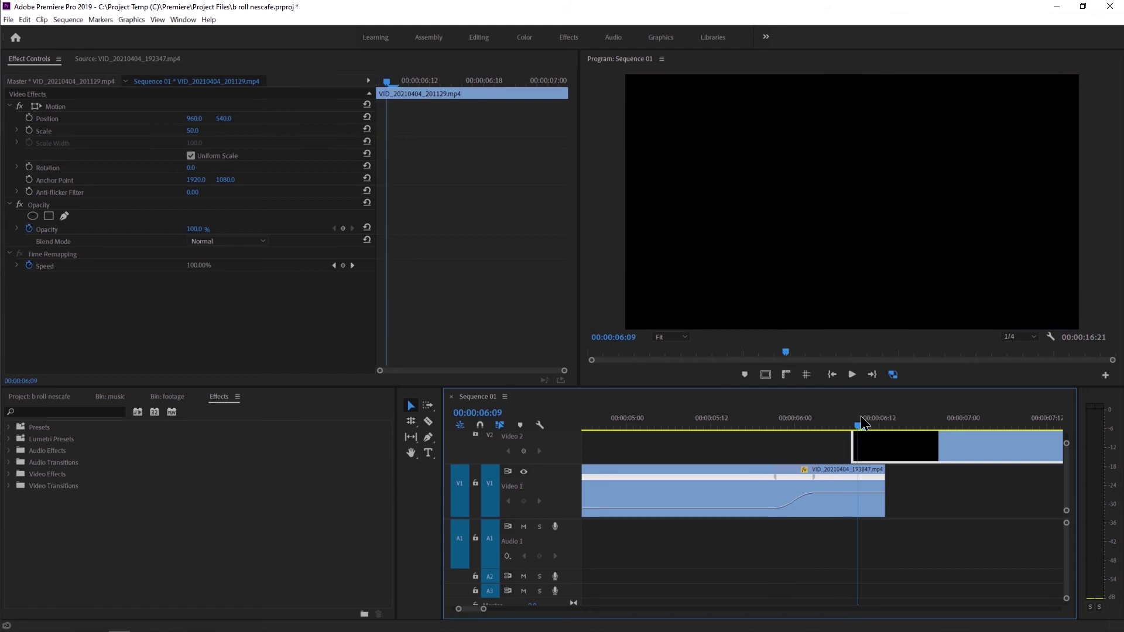
left_click_drag(886, 429, 914, 426)
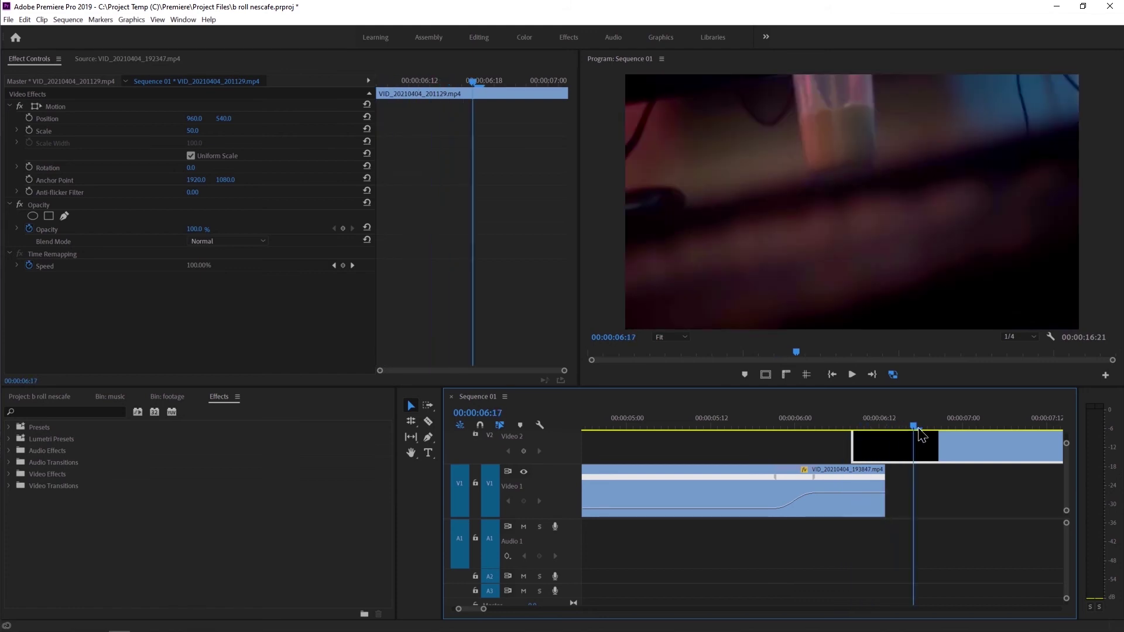
key("minus")
scroll(929, 480, "down", 2)
scroll(917, 491, "up", 2)
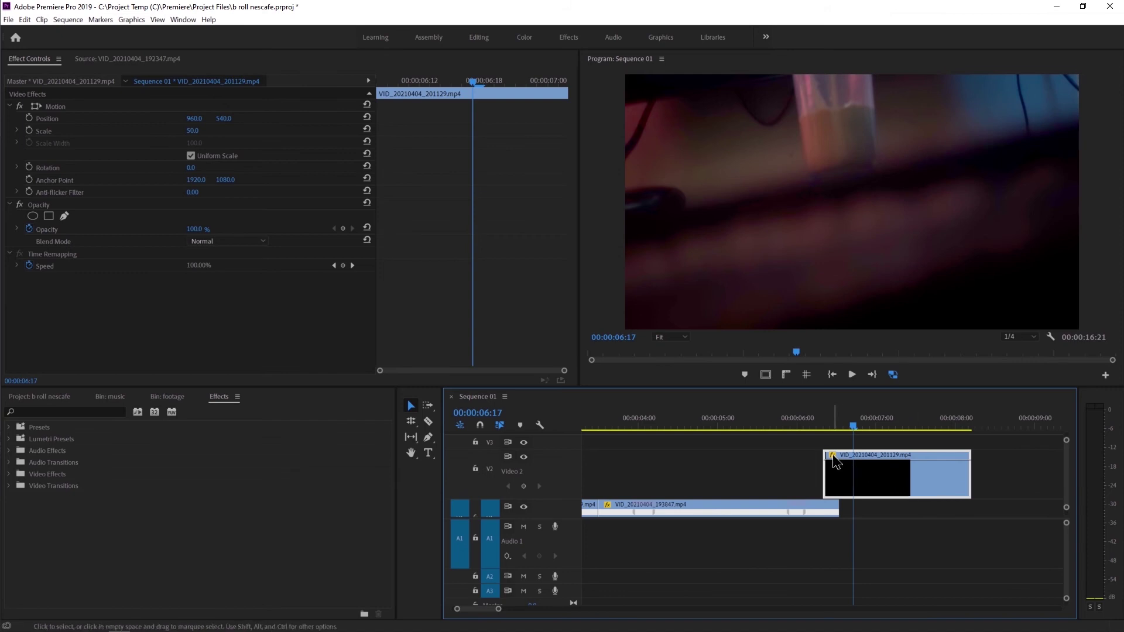
- Show the speed line on VID_20210404_201129 and add a speed ramp near 06:11
right_click(831, 456)
left_click(936, 489)
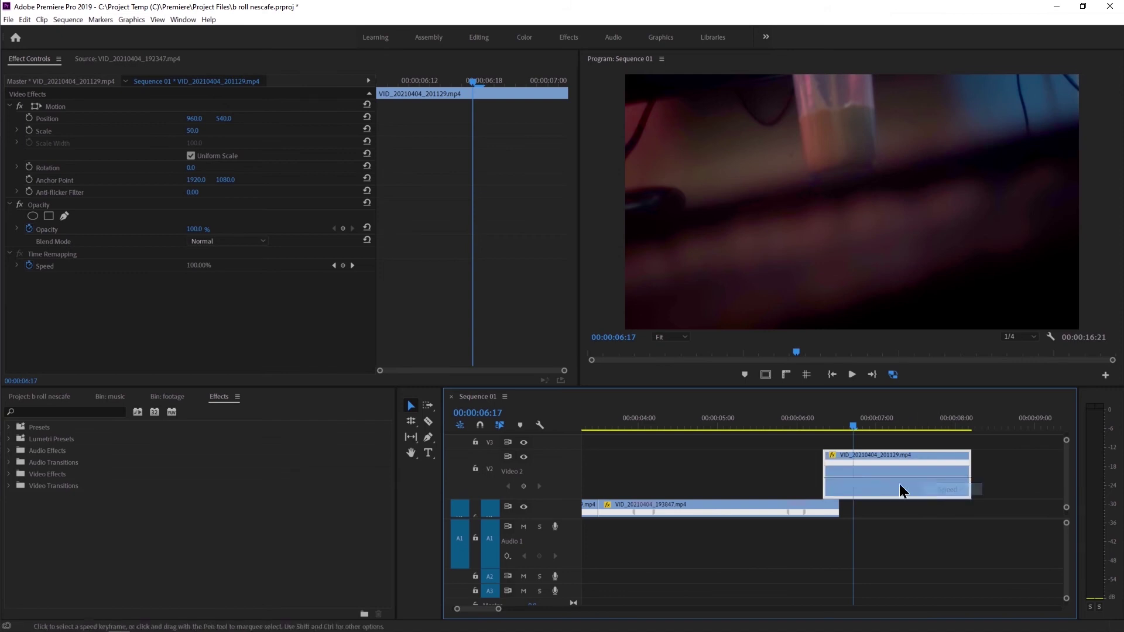
key("equal")
key("equal")
key("equal")
key("equal")
key("minus")
left_click_drag(738, 417, 839, 433)
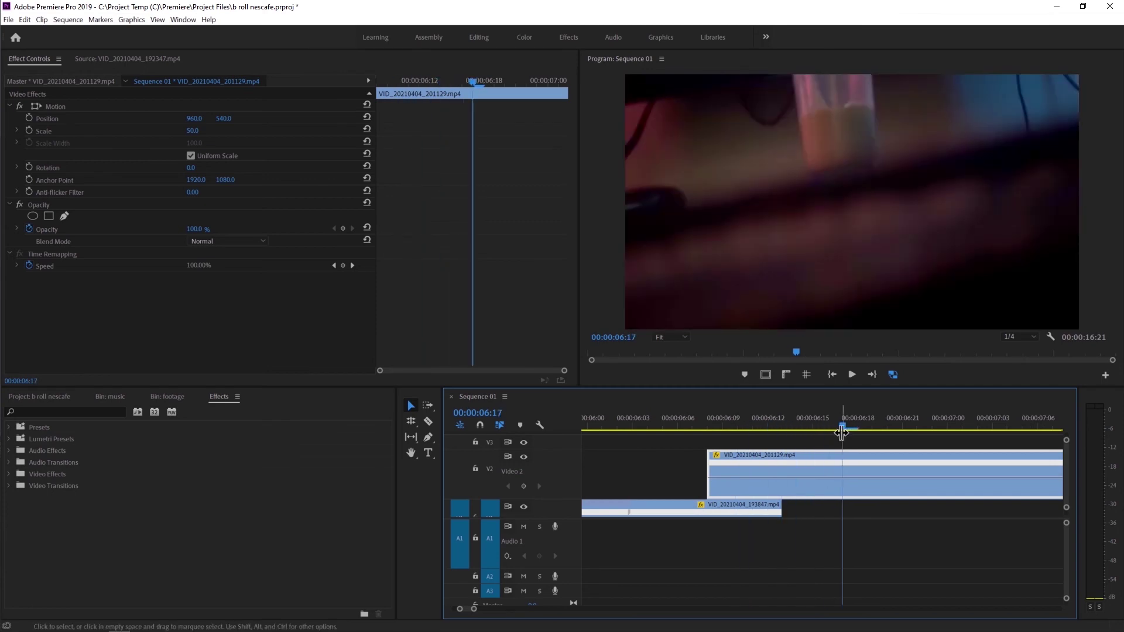
left_click(841, 479, "ctrl")
left_click_drag(842, 479, 760, 468)
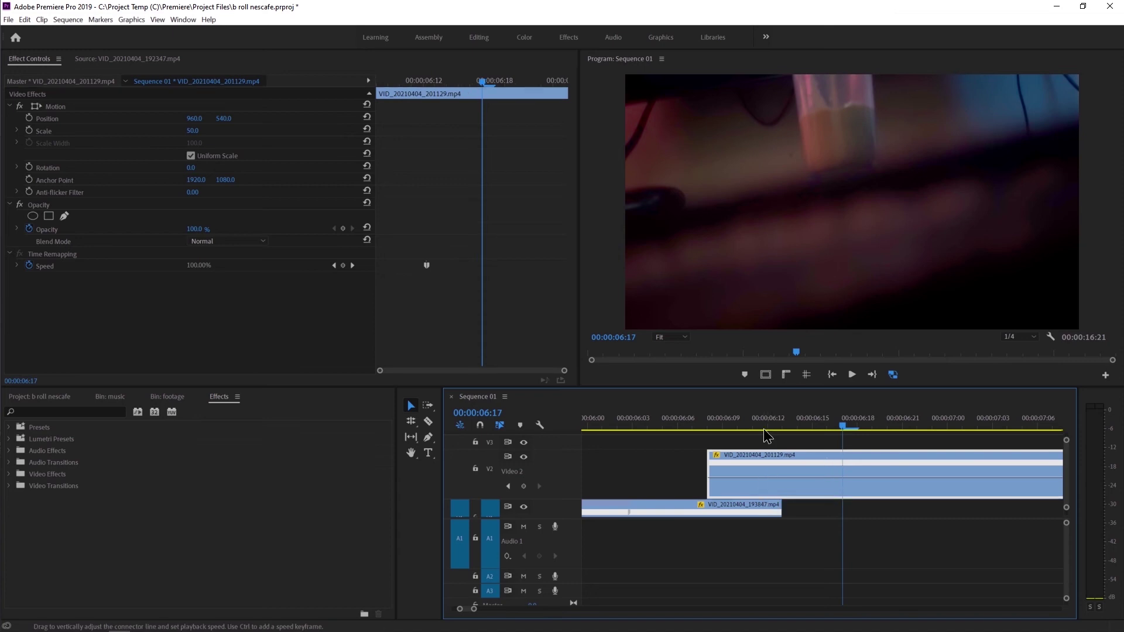
mouse_move(773, 461)
left_mouse_down()
mouse_move(817, 466)
mouse_move(747, 462)
left_mouse_up()
key("space")
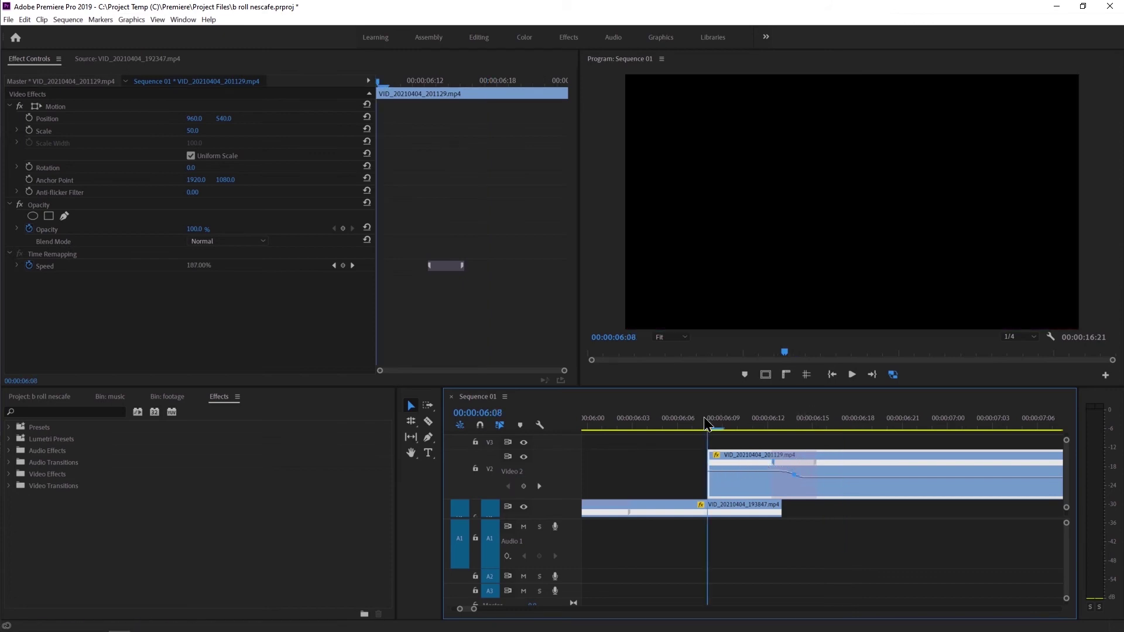
key("space")
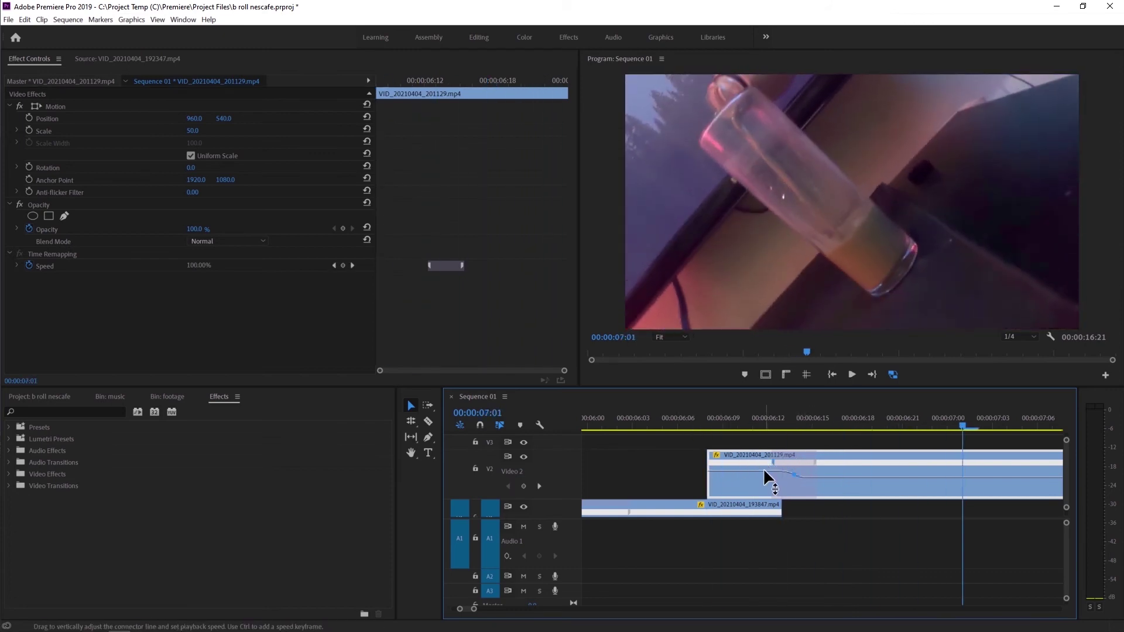
- Slide the speed ramp later so the clip opens at 164%, fine-tuning its position by a frame
left_click_drag(764, 471, 821, 463)
left_click(708, 426)
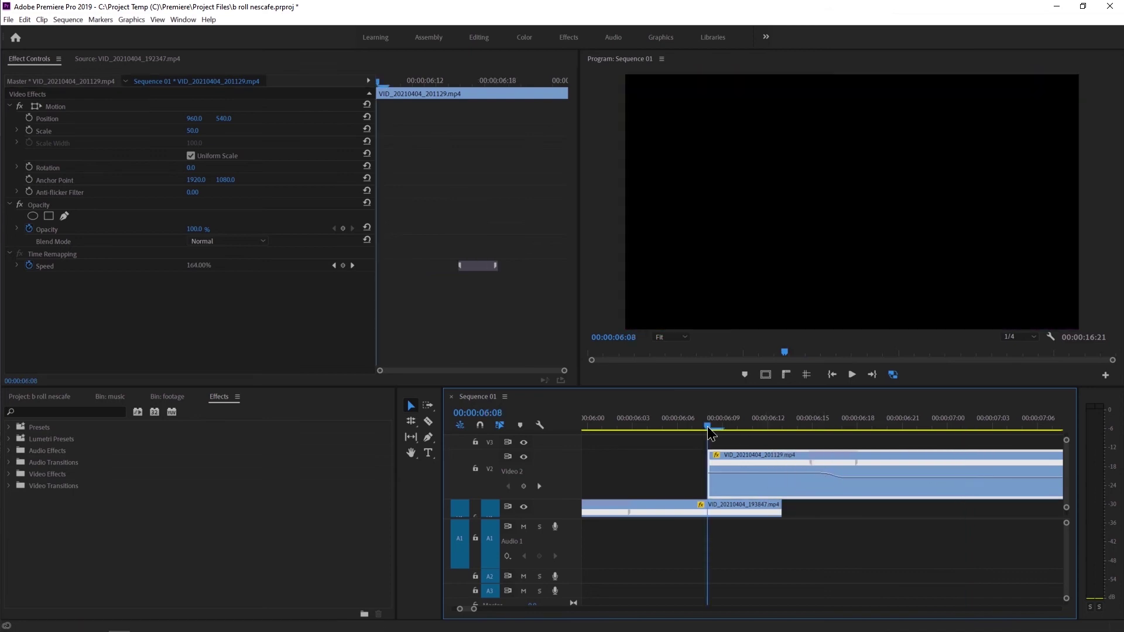
key("space")
key("space")
scroll(712, 469, "down", 3)
left_click_drag(692, 428, 749, 431)
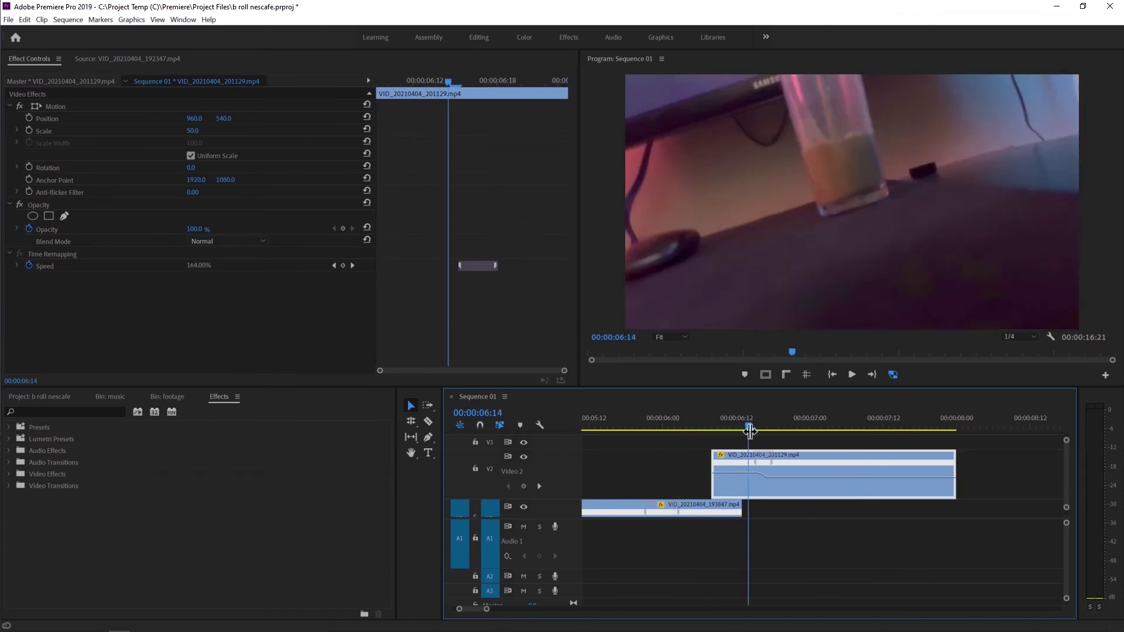
scroll(742, 479, "up", 3)
mouse_move(772, 460)
left_mouse_down()
mouse_move(793, 461)
mouse_move(756, 455)
left_mouse_up()
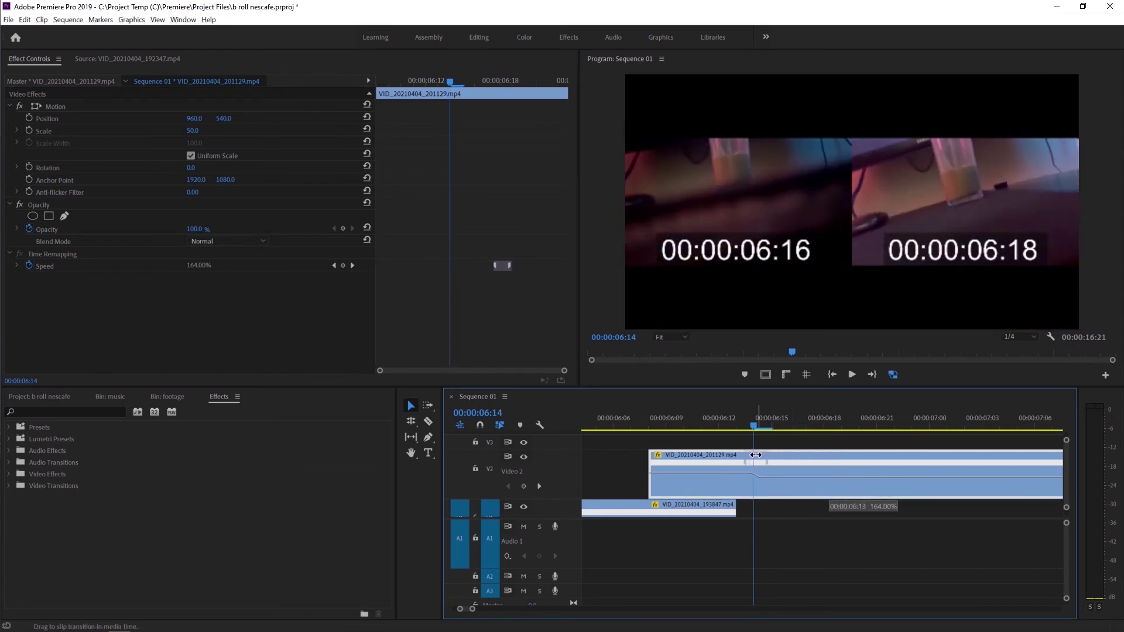
left_click_drag(755, 455, 749, 455)
- Lower the V2 clip's opening speed to 133% and slide its speed keyframe to 6:12
left_click(641, 418)
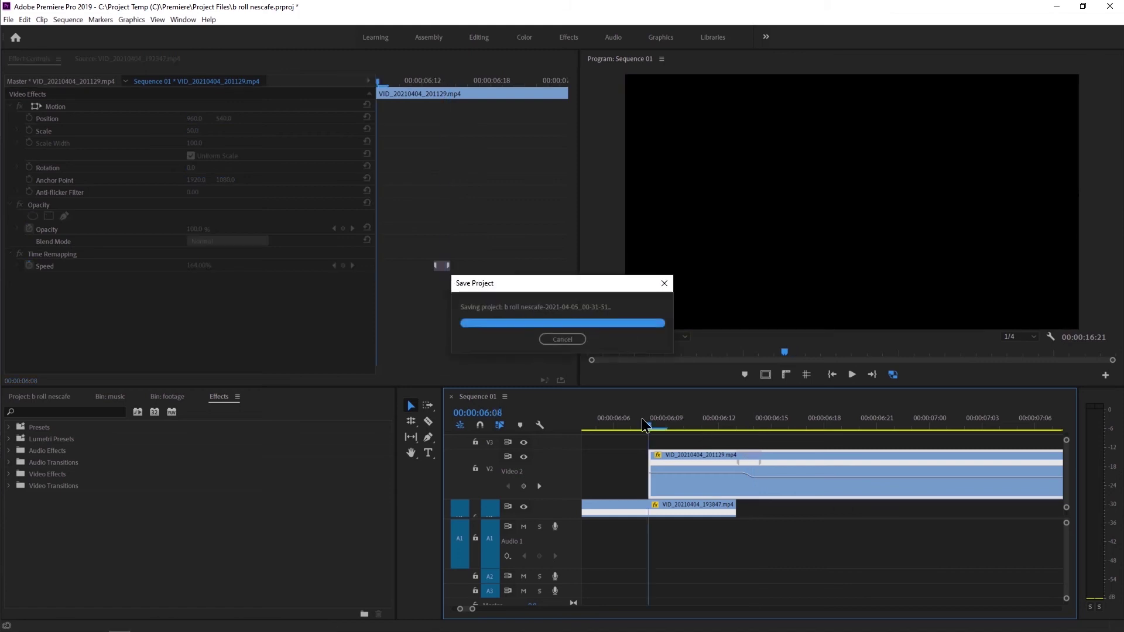
left_click(663, 421)
left_click_drag(663, 423, 725, 430)
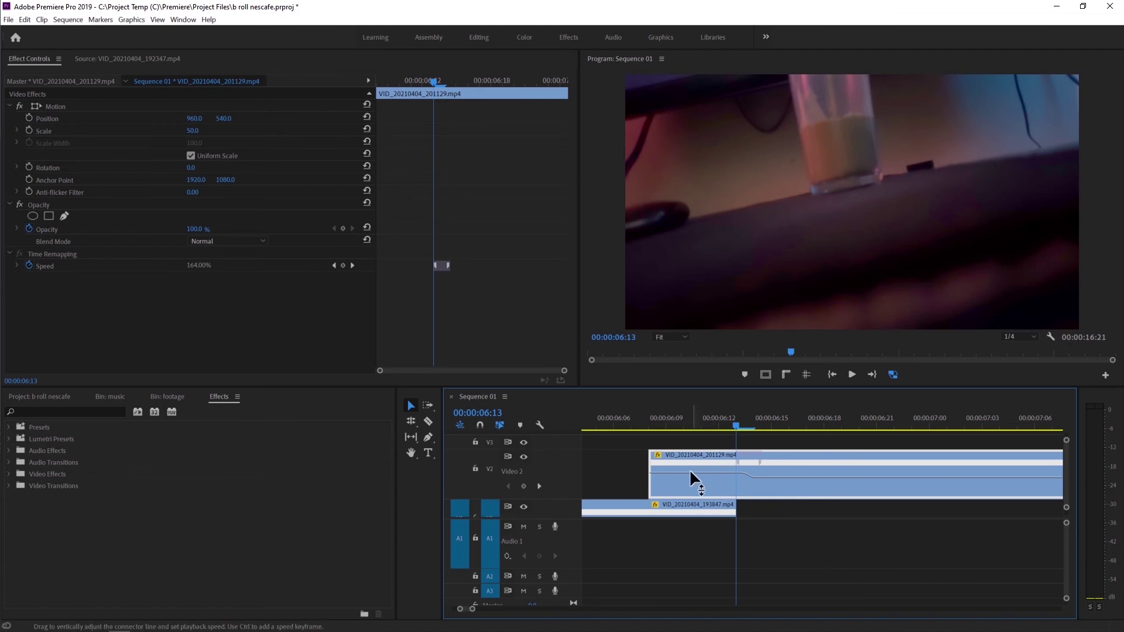
left_click_drag(692, 476, 692, 488)
key("minus")
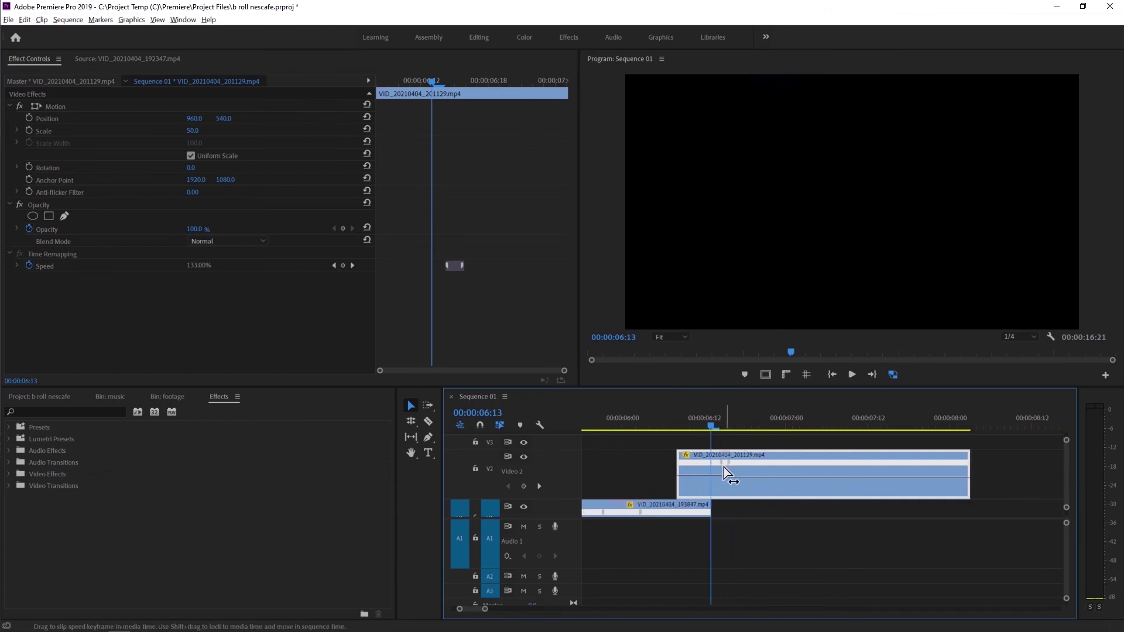
key("equal")
left_click_drag(706, 460, 701, 460)
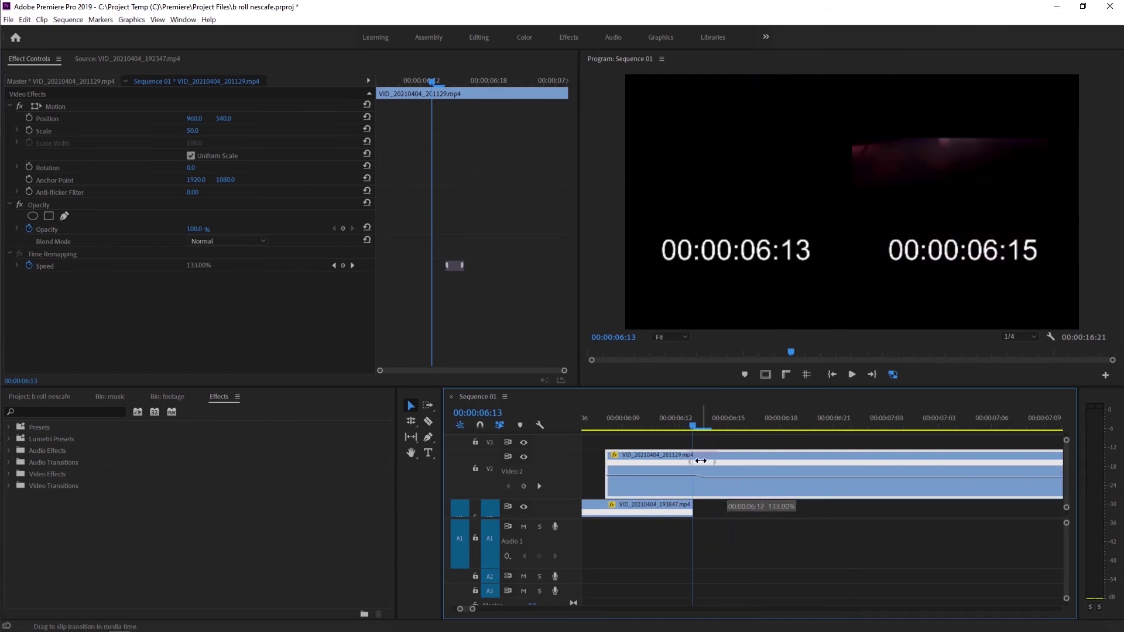
left_click(615, 417)
key("space")
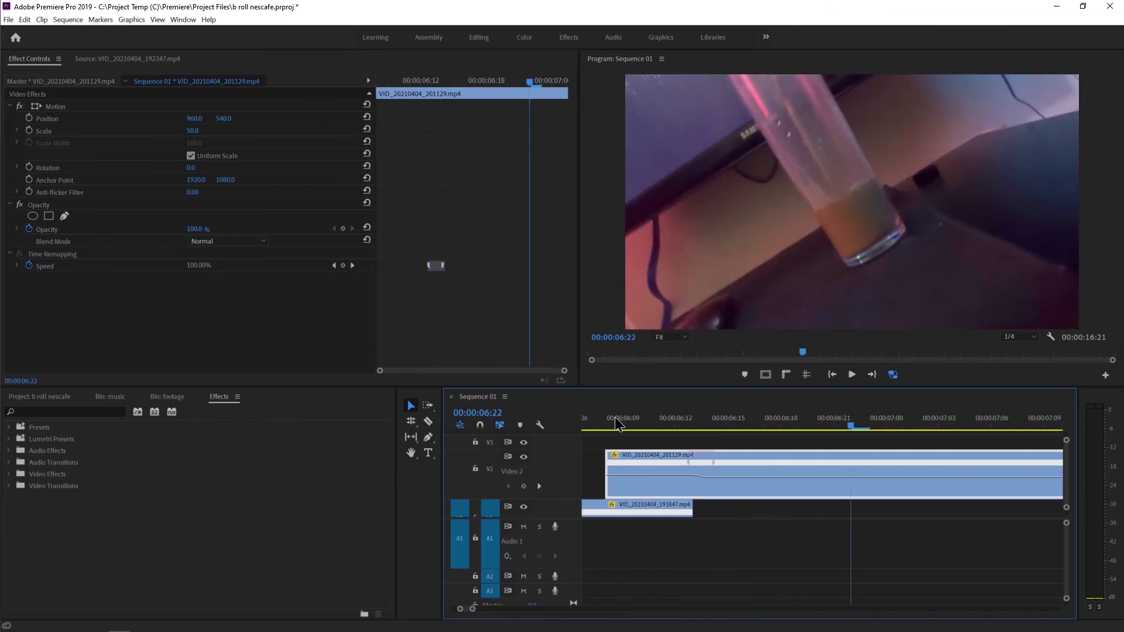
left_click_drag(614, 417, 701, 434)
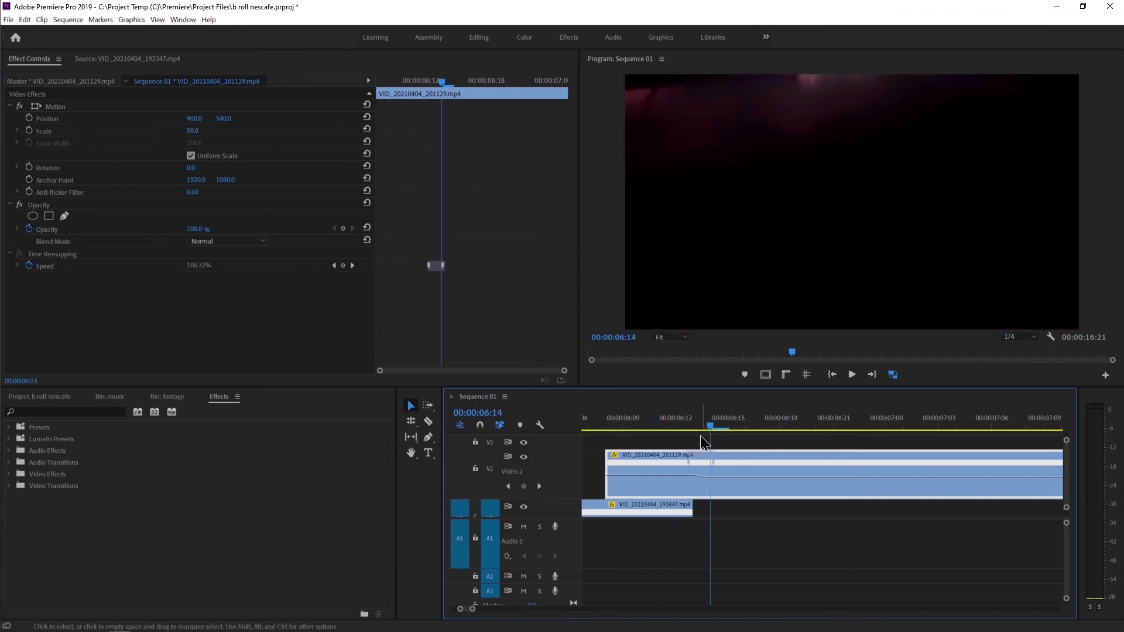
- Spread the speed keyframe into a gradual ramp and play the ramped clip back
left_click_drag(688, 464, 666, 464)
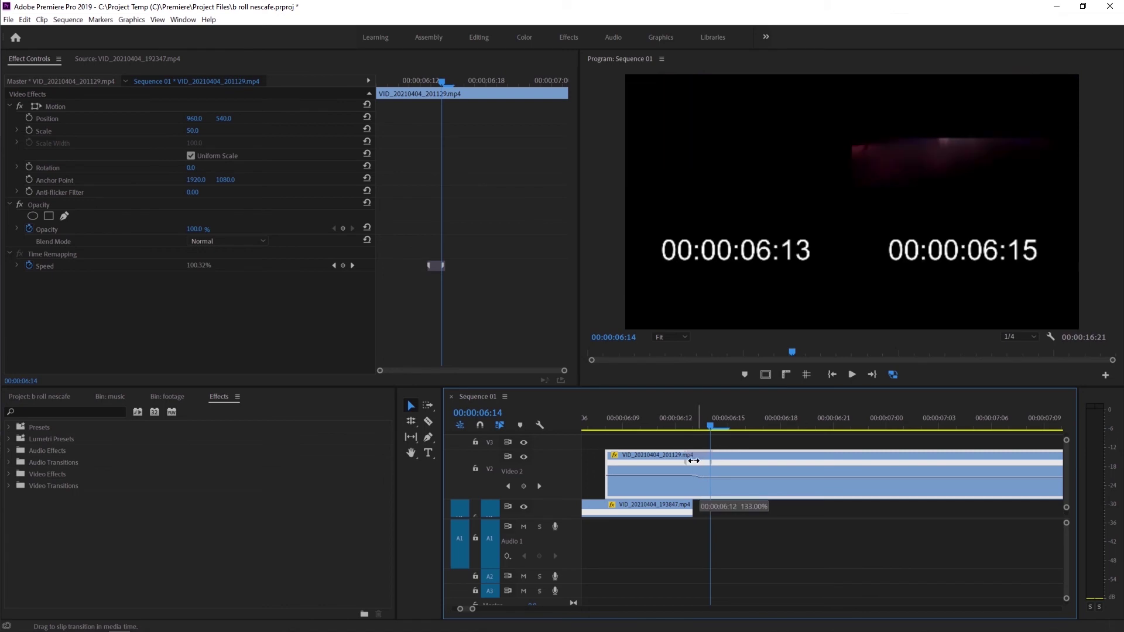
left_click_drag(624, 422, 703, 435)
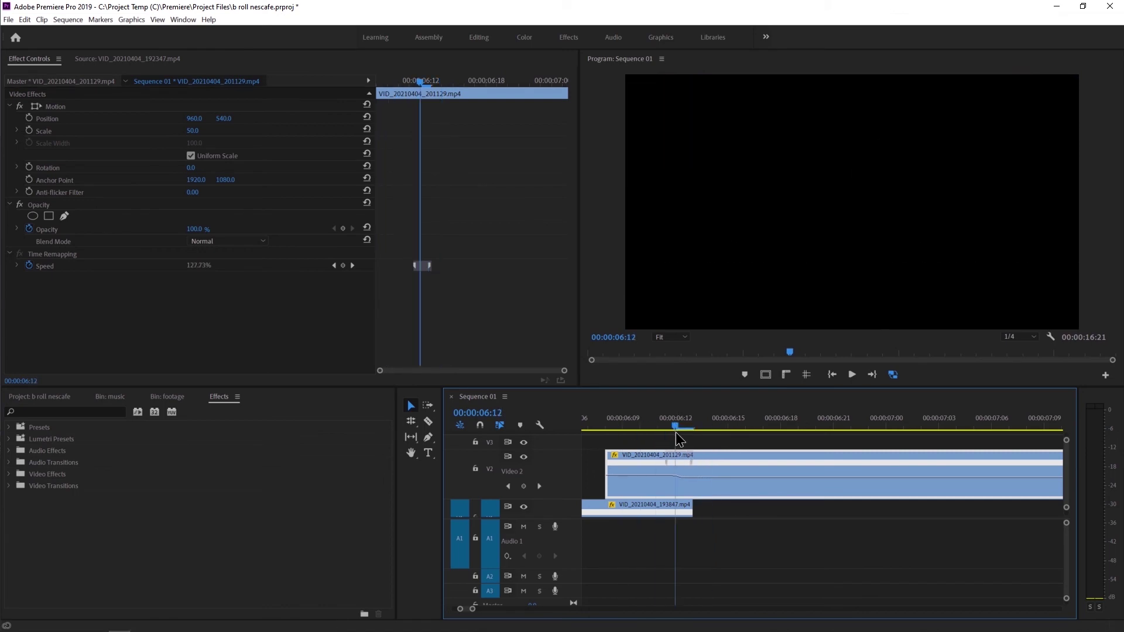
mouse_move(703, 434)
left_mouse_down()
mouse_move(724, 437)
mouse_move(765, 509)
left_mouse_up()
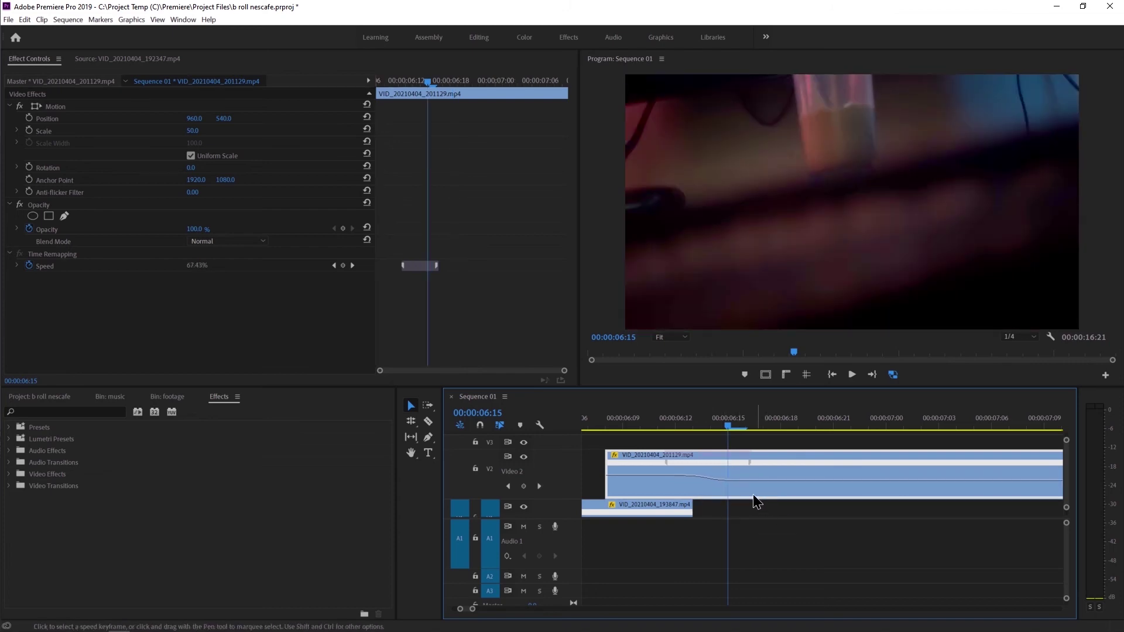
scroll(654, 456, "down", 5)
left_click(635, 425)
key("space")
left_click(617, 422)
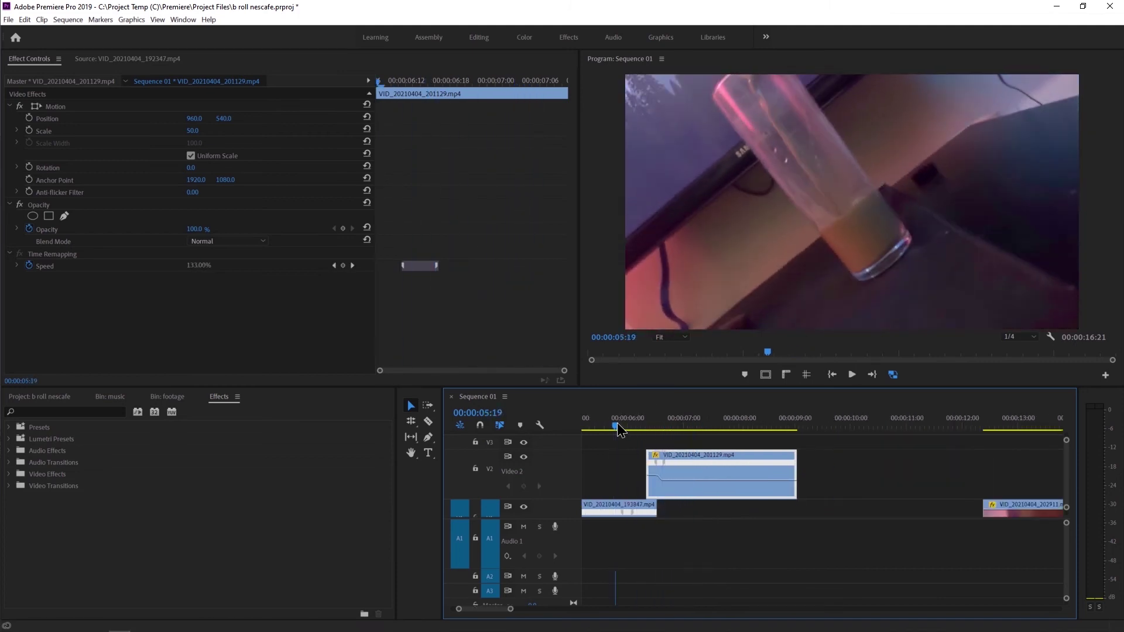
key("space")
- Fine-tune the speed keyframe so the clip eases into 64%, replaying the section to check
key("space")
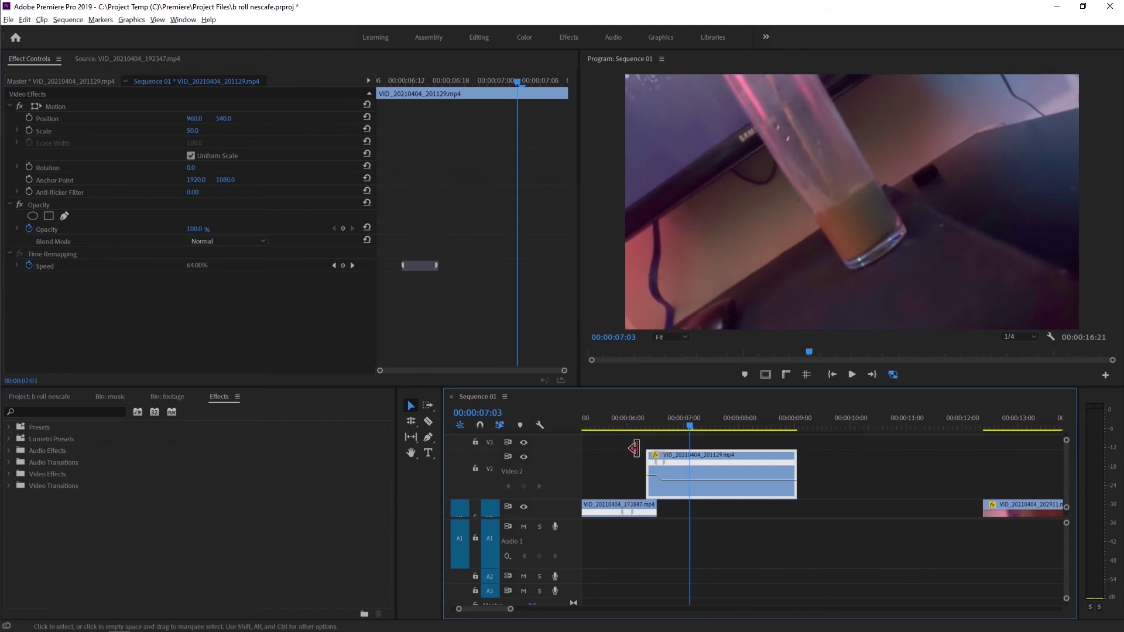
scroll(657, 476, "up", 5)
left_click_drag(659, 461, 669, 462)
left_click(612, 417)
key("space")
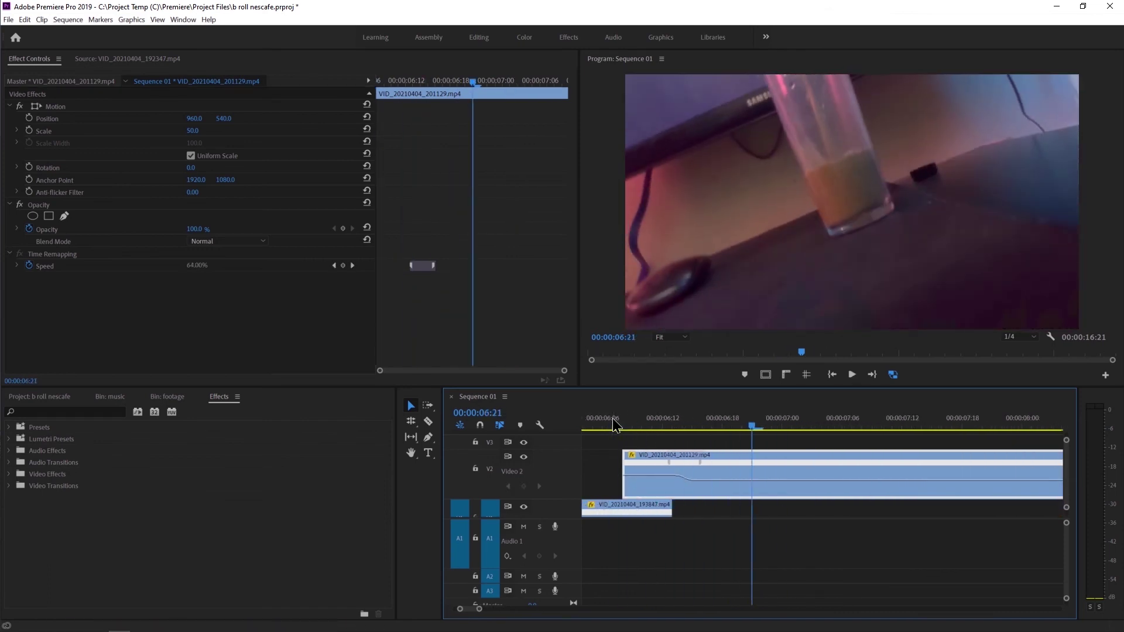
left_click(590, 417)
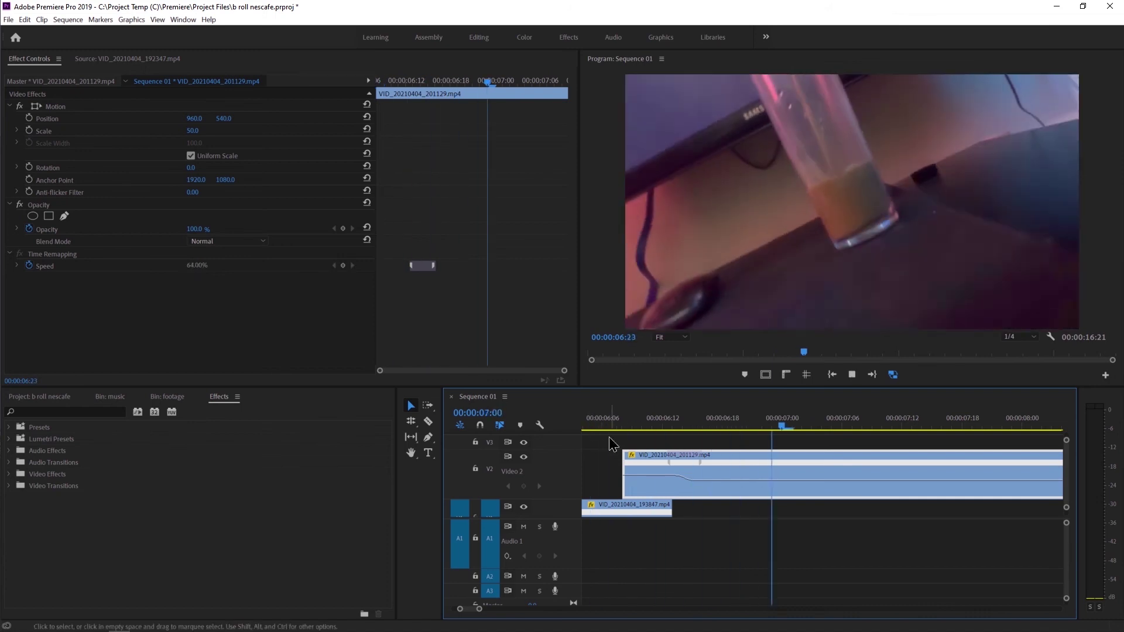
scroll(621, 458, "down", 5)
key("space")
left_click(636, 424)
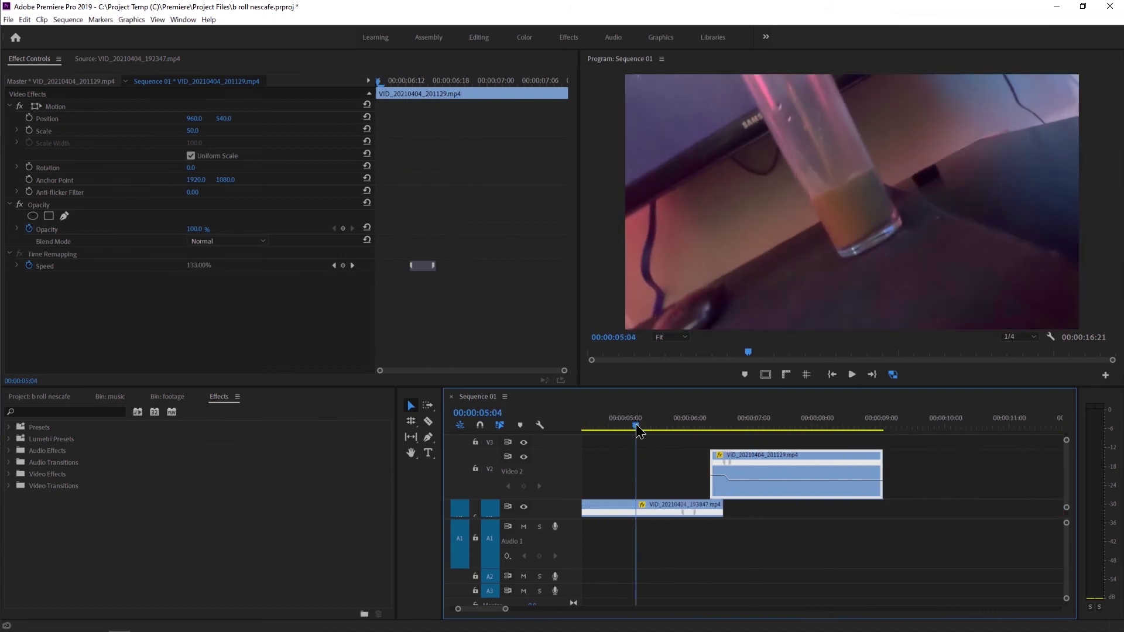
key("space")
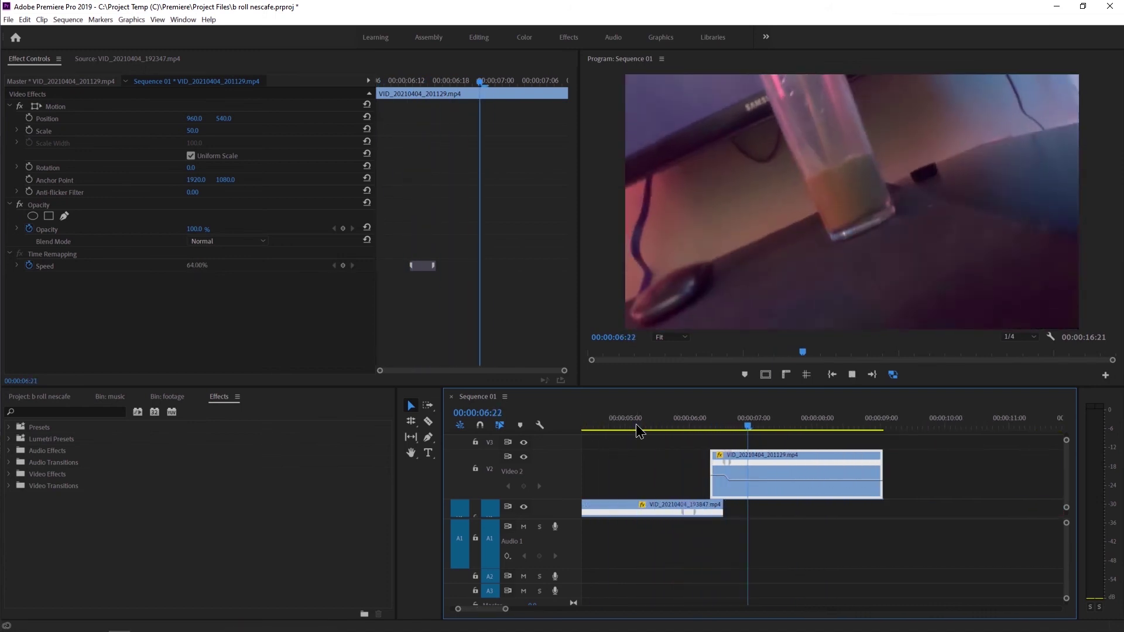
left_click(636, 426)
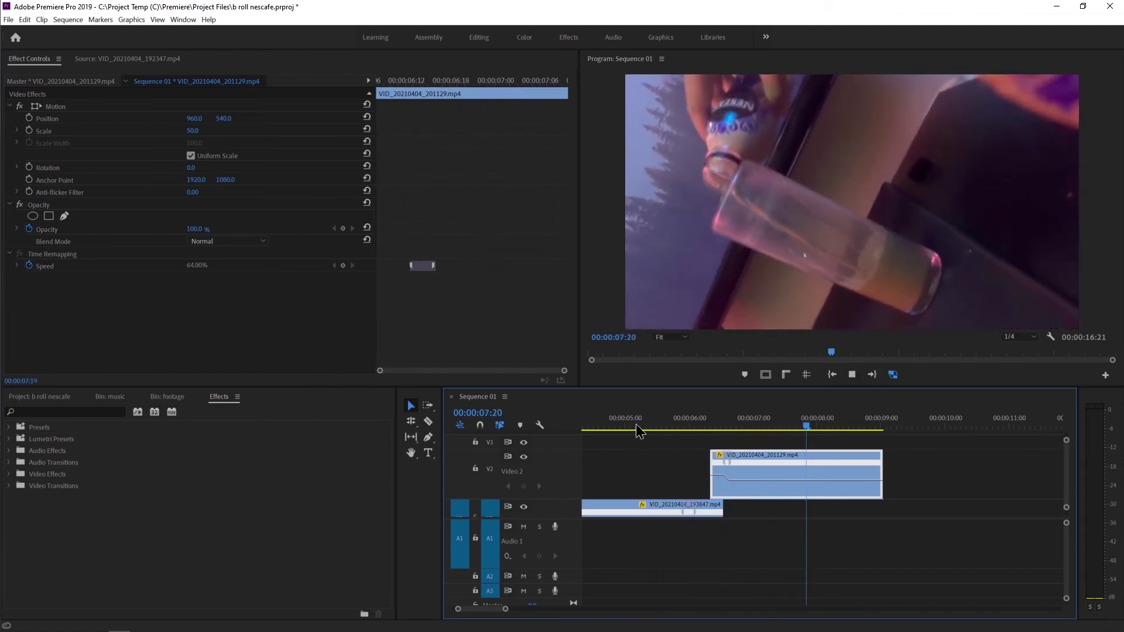
key("space")
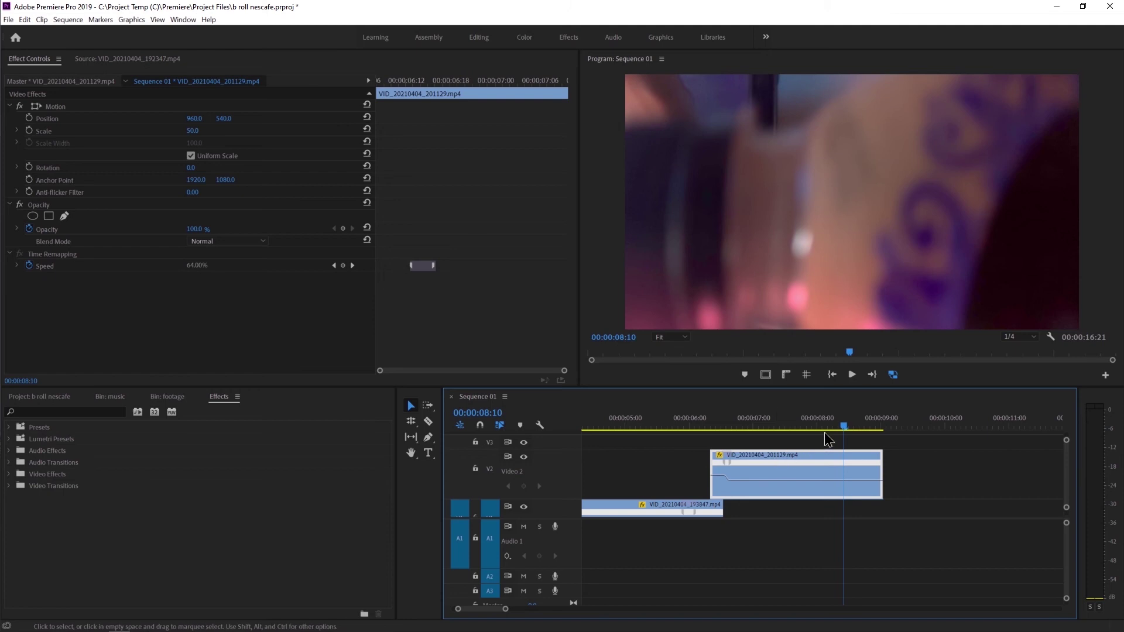
left_click(839, 425)
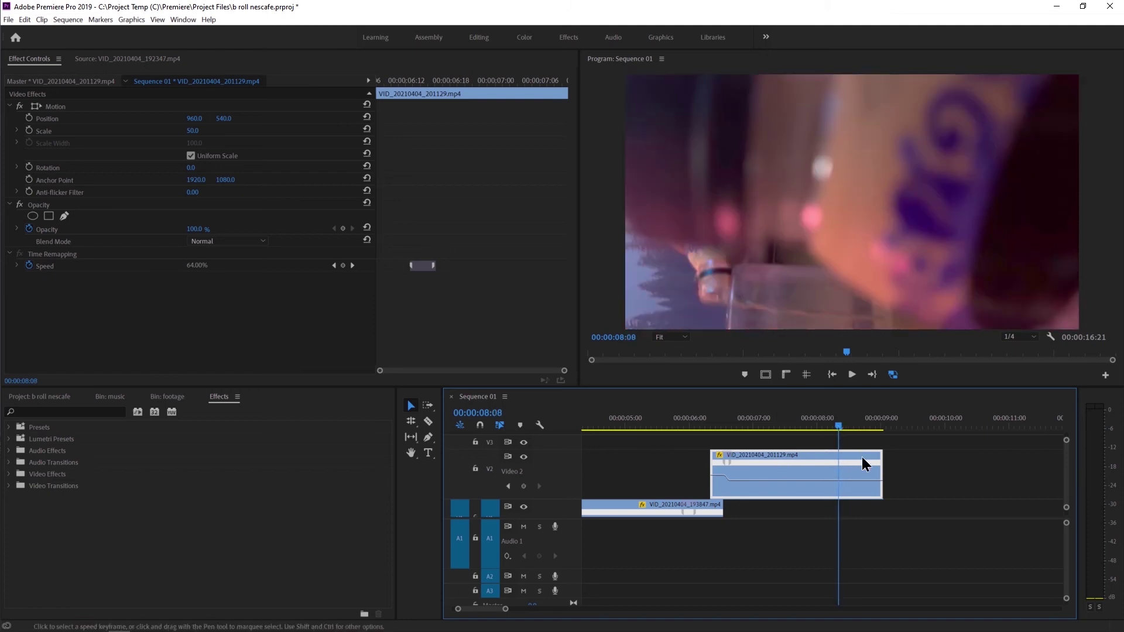
key("minus")
key("minus")
- Line the 202911 clip on V1 up with the playhead, one frame later
left_click_drag(922, 513, 804, 517)
key("equal")
key("equal")
key("equal")
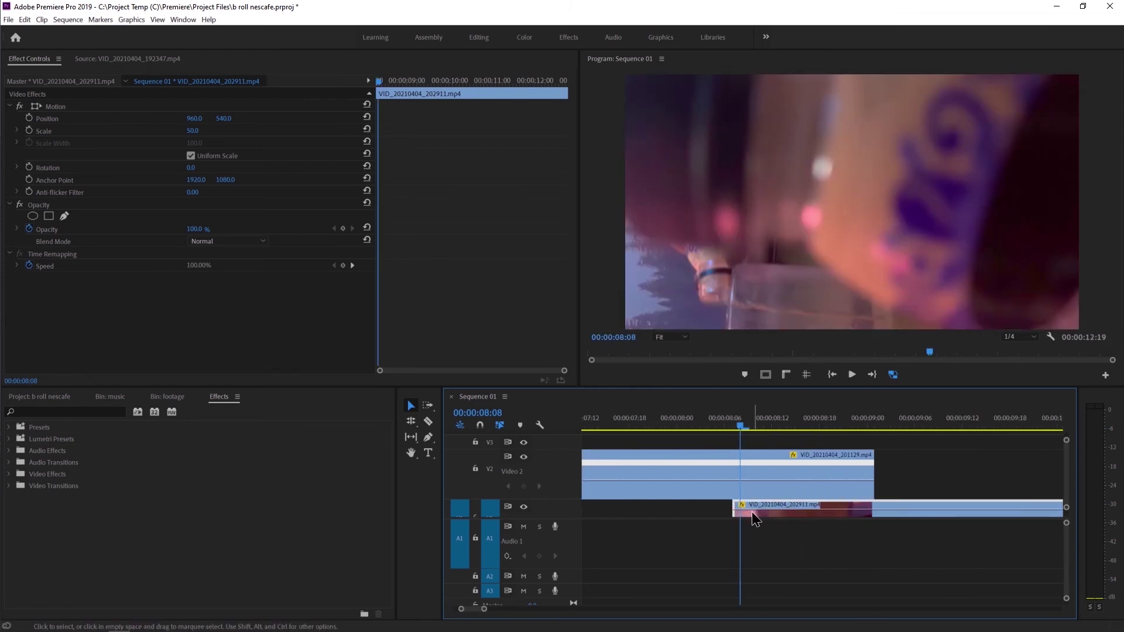
left_click_drag(752, 513, 758, 516)
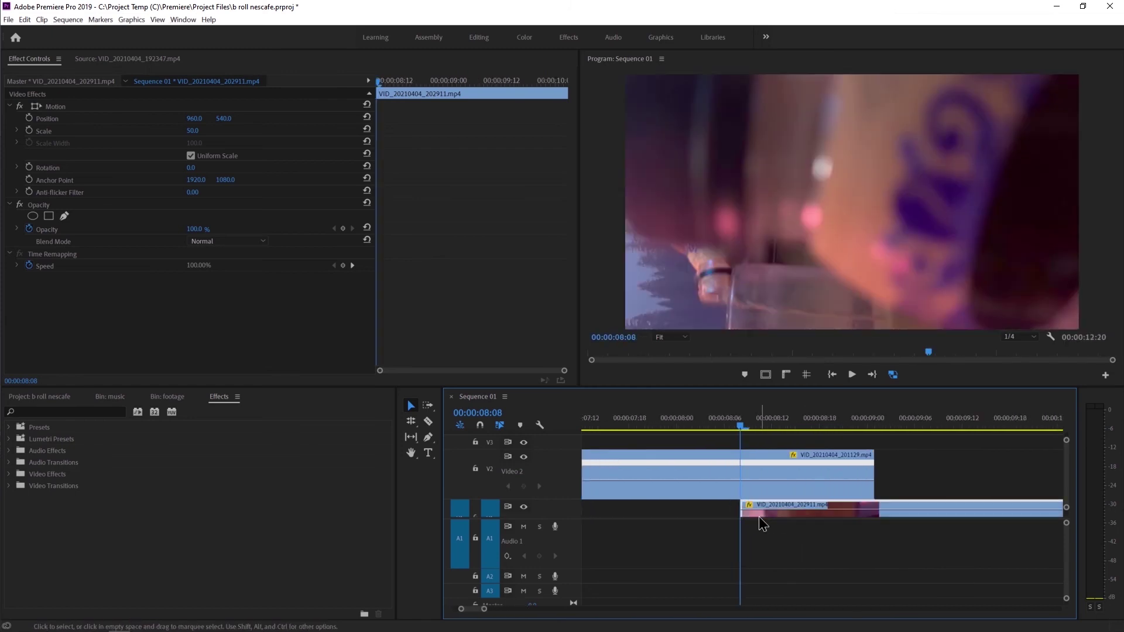
- Select the V2 glass clip, zoom the timeline out and play the whole sequence from the start
left_click(765, 460)
key("minus")
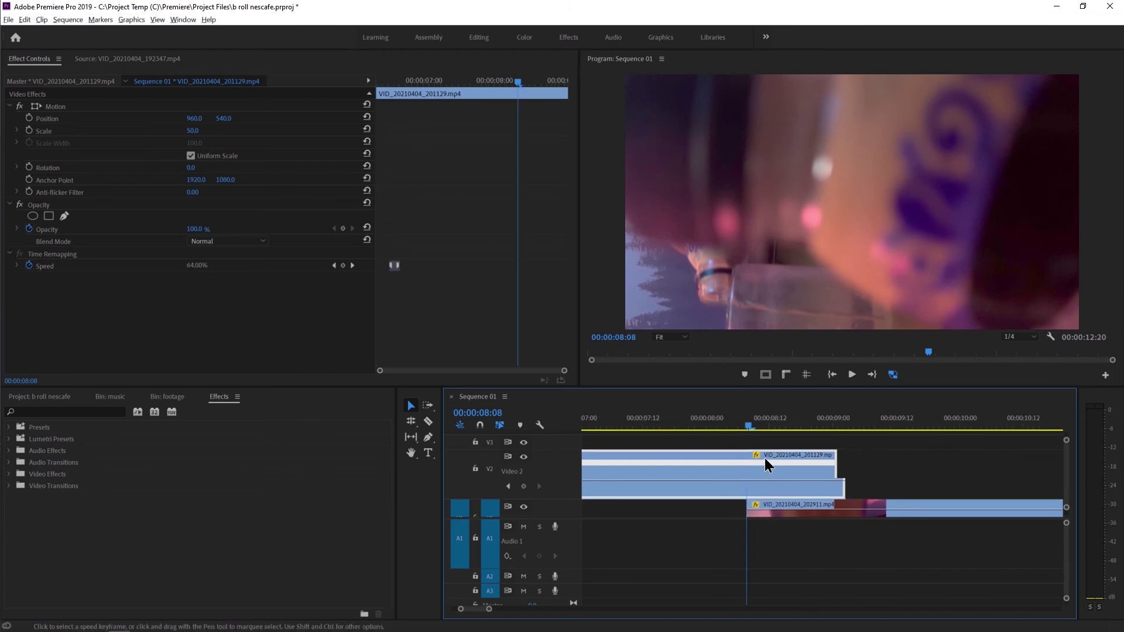
key("minus")
key("minus")
key("minus")
key("minus")
key("Home")
key("space")
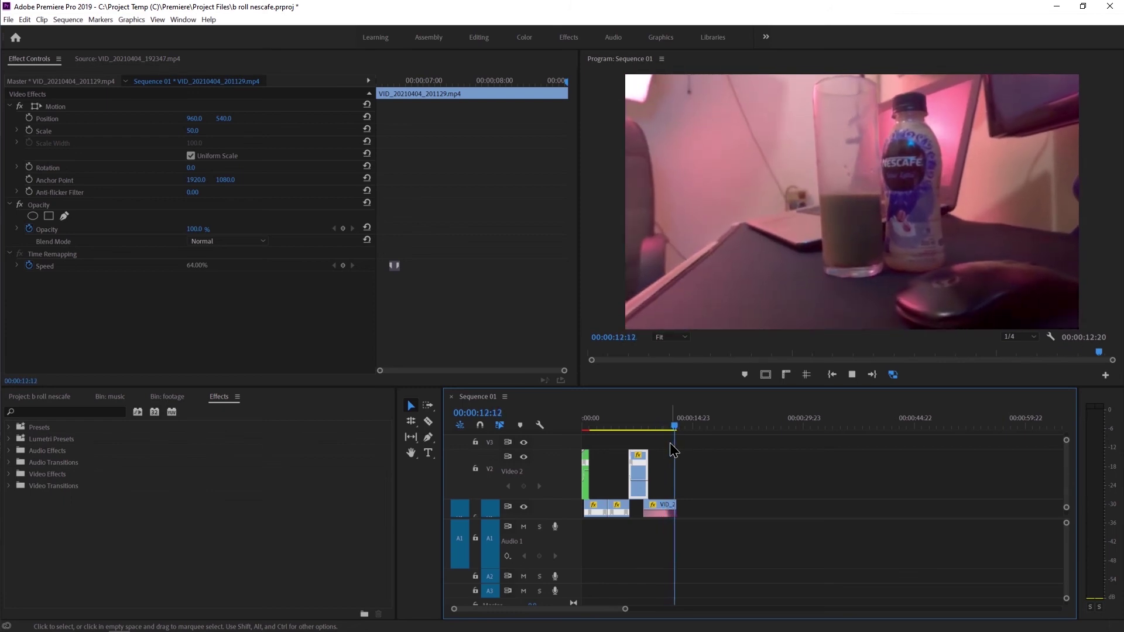
- Replay from about 7:15 and select the 202911 clip on V1
scroll(646, 459, "up", 3)
left_click(622, 419)
key("space")
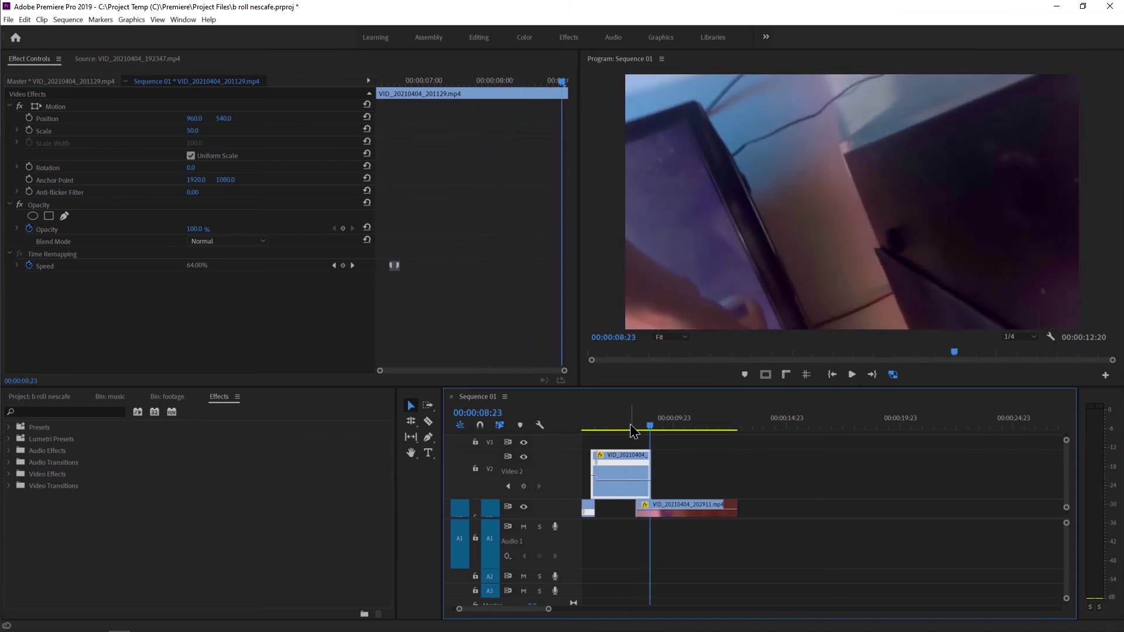
left_click(677, 503)
key("space")
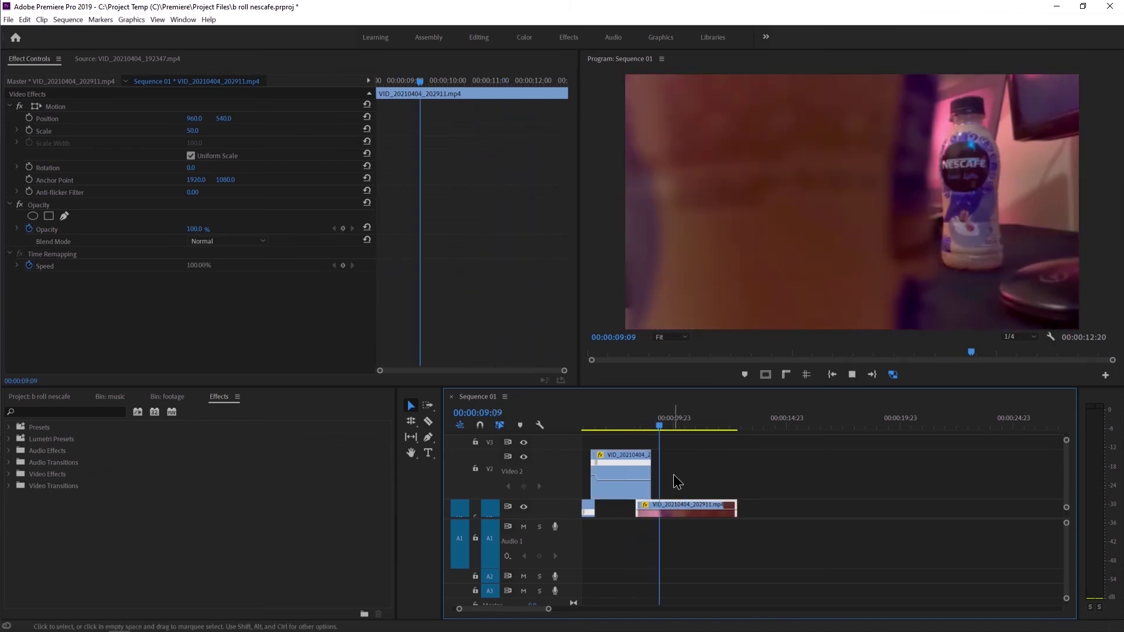
key("space")
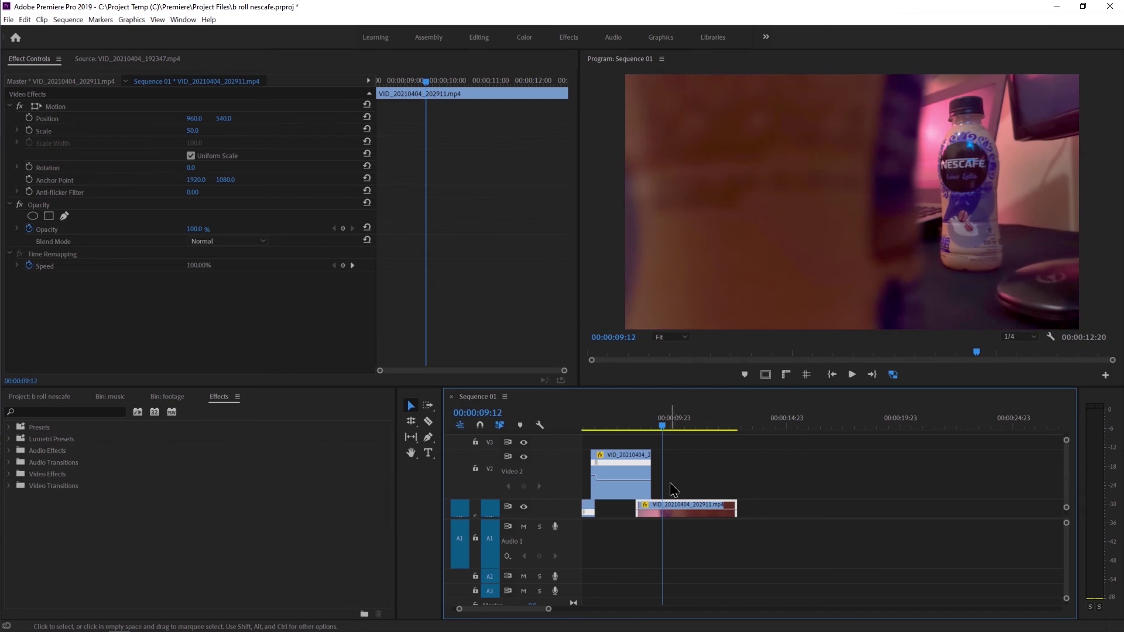
- Zoom the timeline in and make the Video 1 track taller so its thumbnails show
key("=")
key("=")
key("=")
scroll(577, 510, "up", 2)
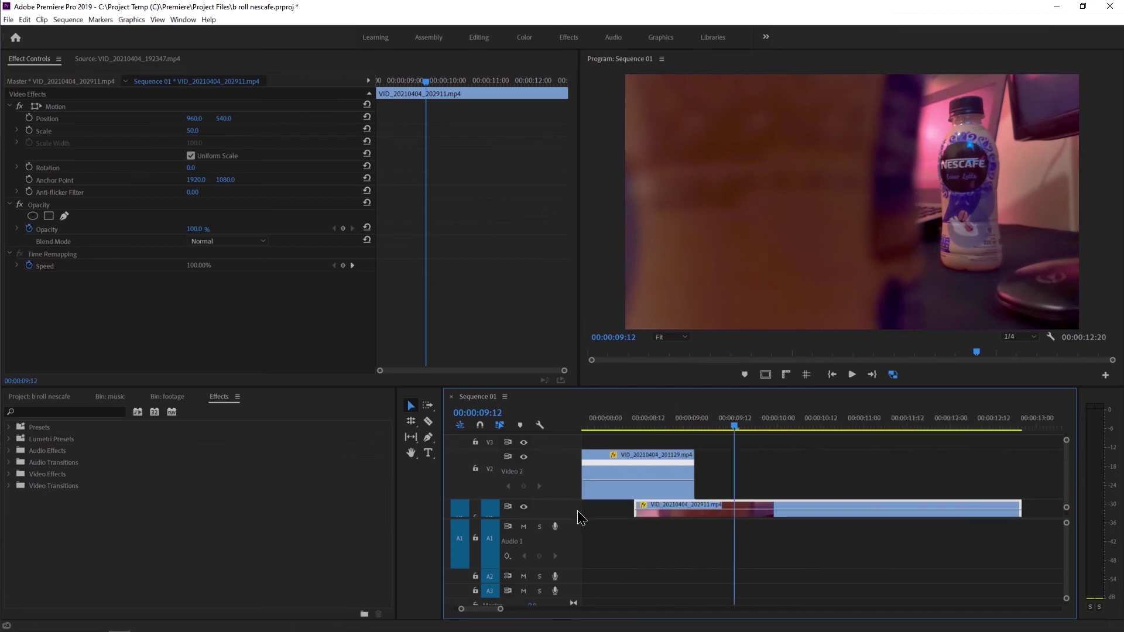
scroll(605, 513, "down", 1, "alt")
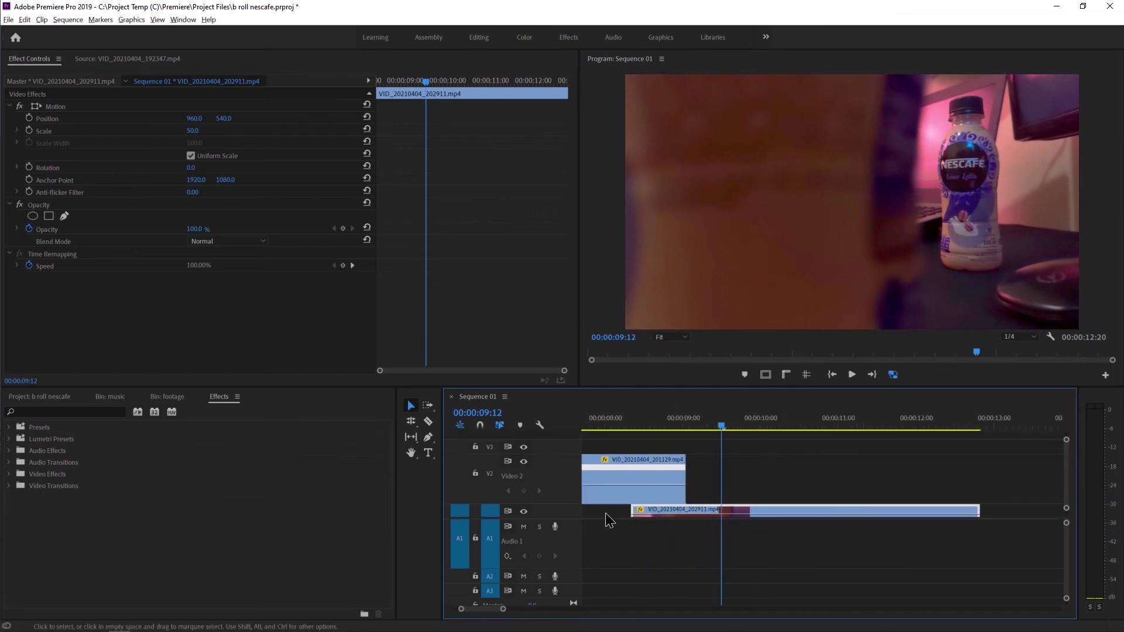
scroll(576, 508, "up", 3, "alt")
scroll(576, 508, "up", 1, "alt")
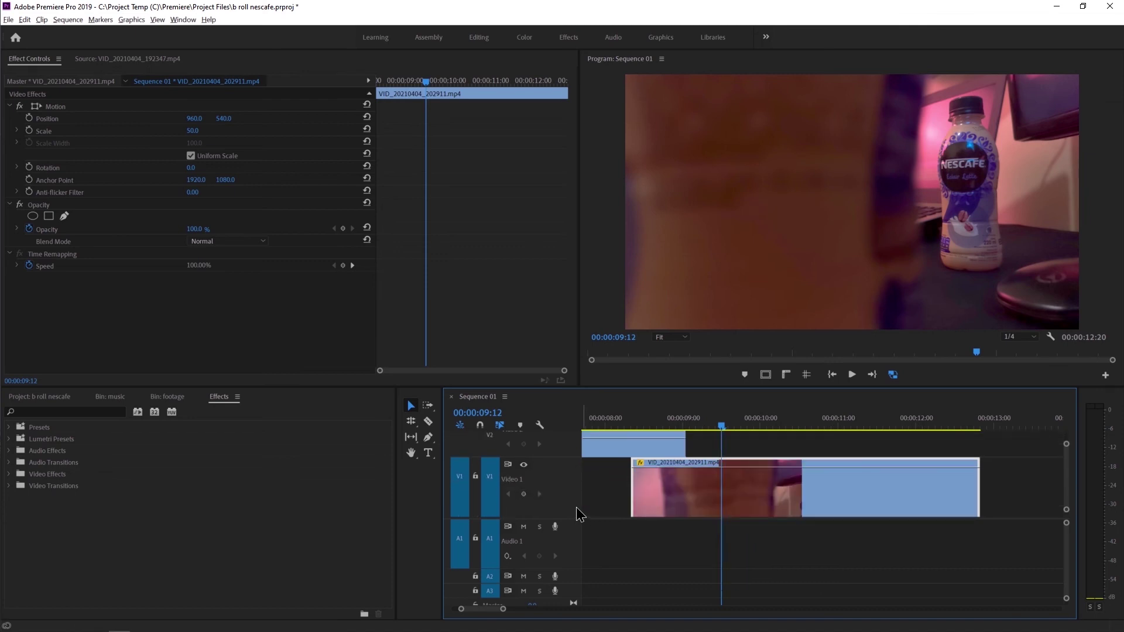
- Show the V1 clip's Time Remapping > Speed line and trim the clip's start later
left_click(641, 462)
mouse_move(659, 497)
left_click(736, 496)
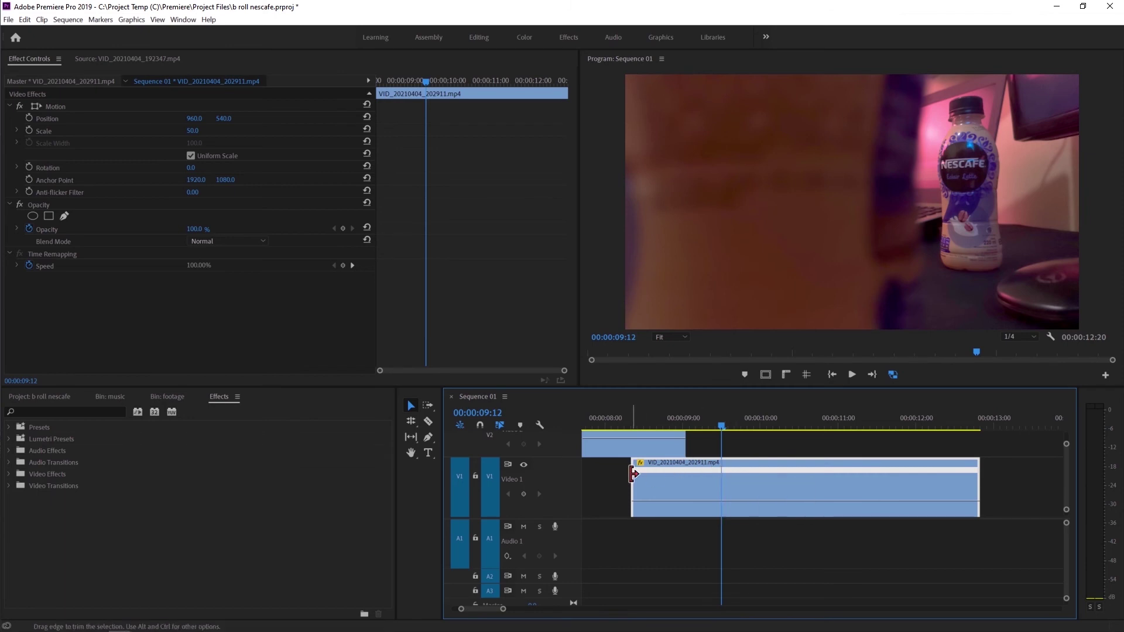
left_click_drag(632, 474, 680, 477)
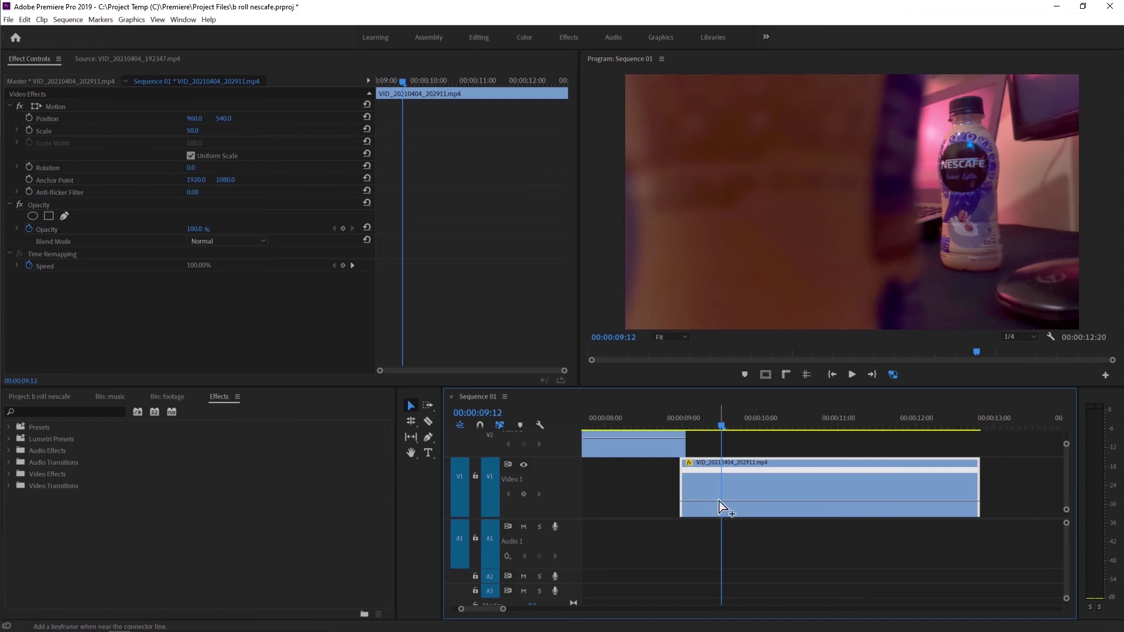
- Add a speed keyframe near 9 seconds, speed up the part after it, and preview
left_click(719, 500, "ctrl")
mouse_move(701, 500)
left_mouse_down()
mouse_move(715, 502)
mouse_move(730, 477)
mouse_move(715, 473)
left_mouse_up()
left_click(716, 486)
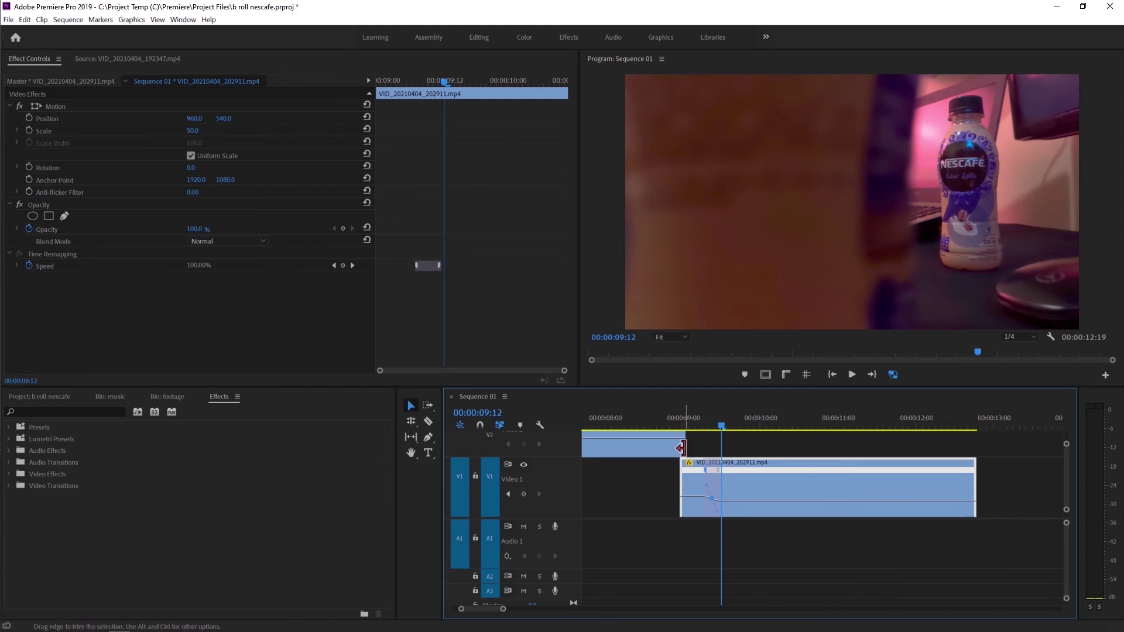
left_click(681, 423)
key("space")
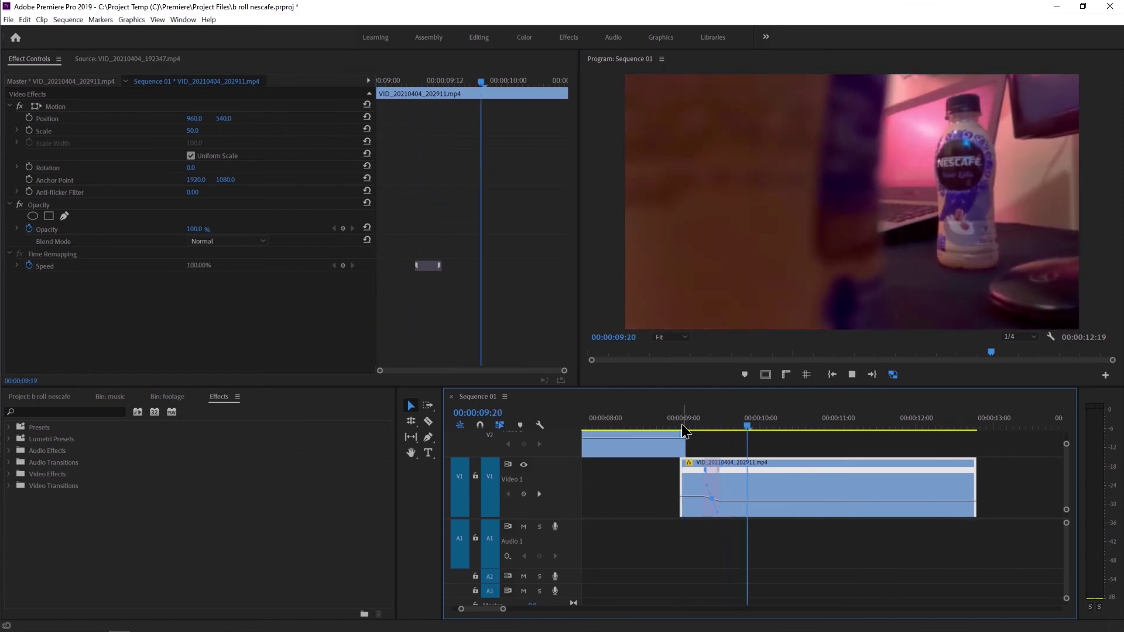
key("space")
- Fine-tune the faster section's speed and split the keyframe into a gradual ramp, previewing each change
left_click(728, 460)
left_click_drag(690, 494, 691, 490)
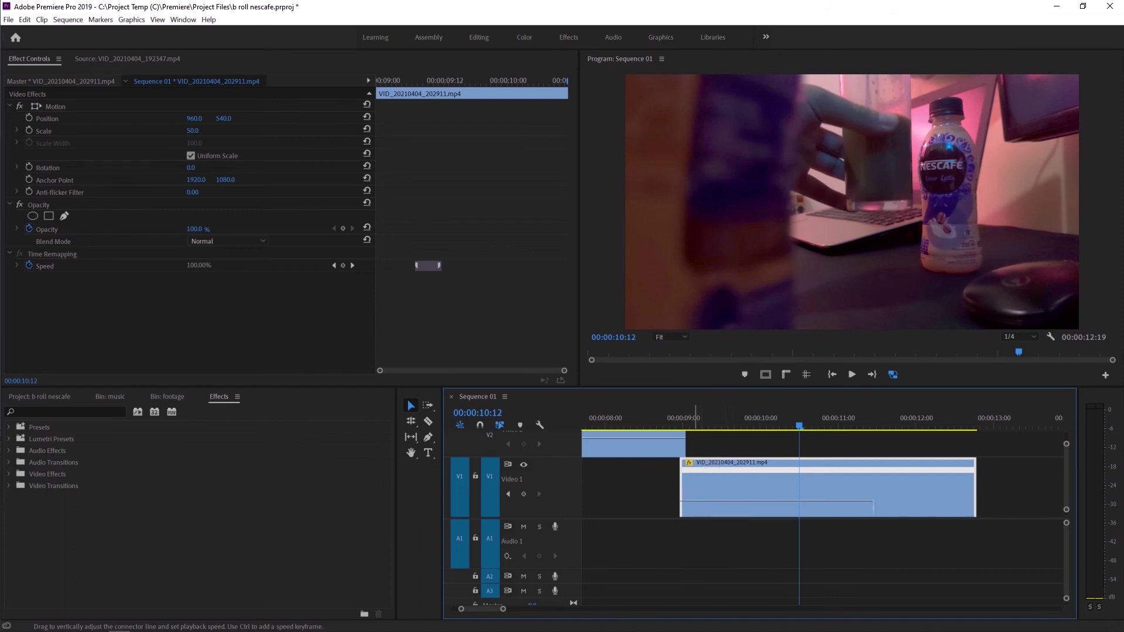
left_click(691, 426)
key("space")
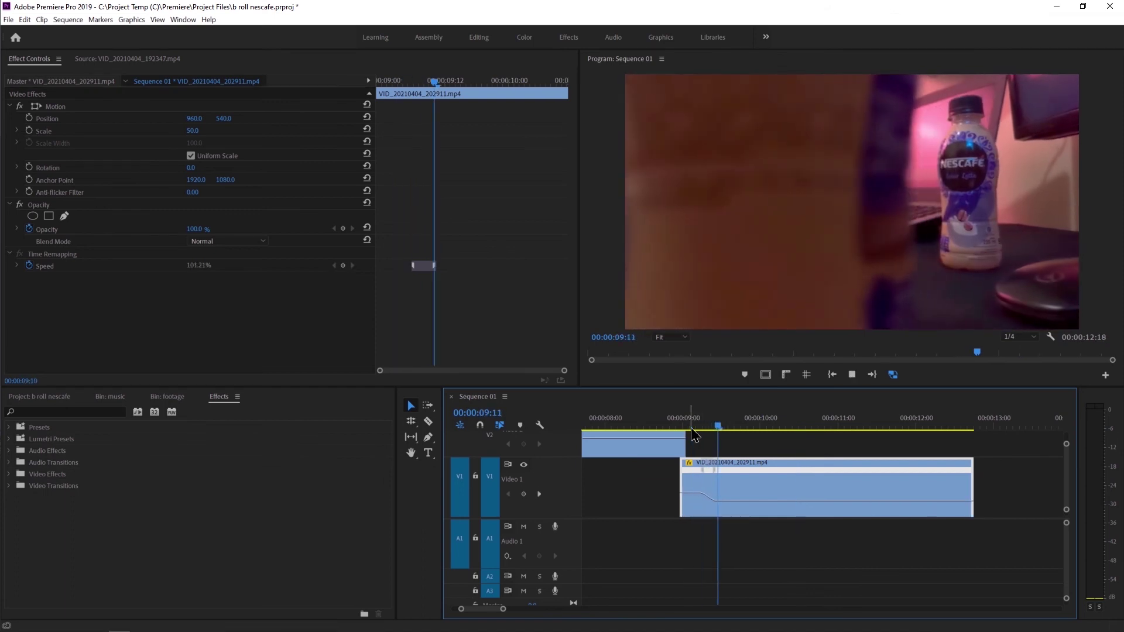
key("space")
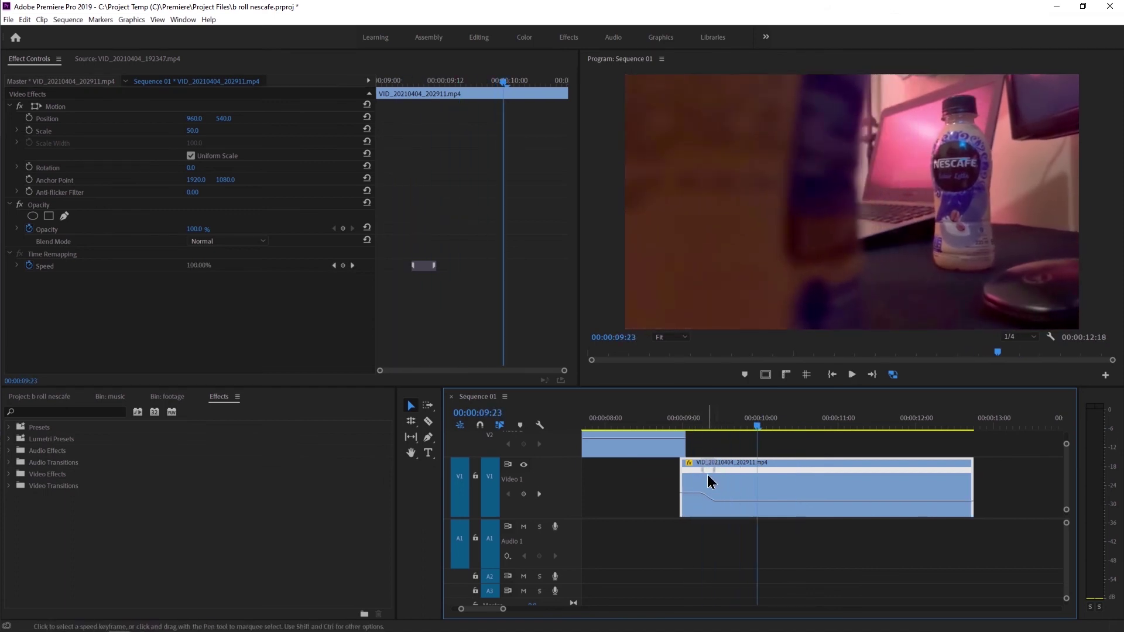
left_click_drag(711, 468, 752, 467)
left_click(701, 420)
key("space")
key("space")
key("space")
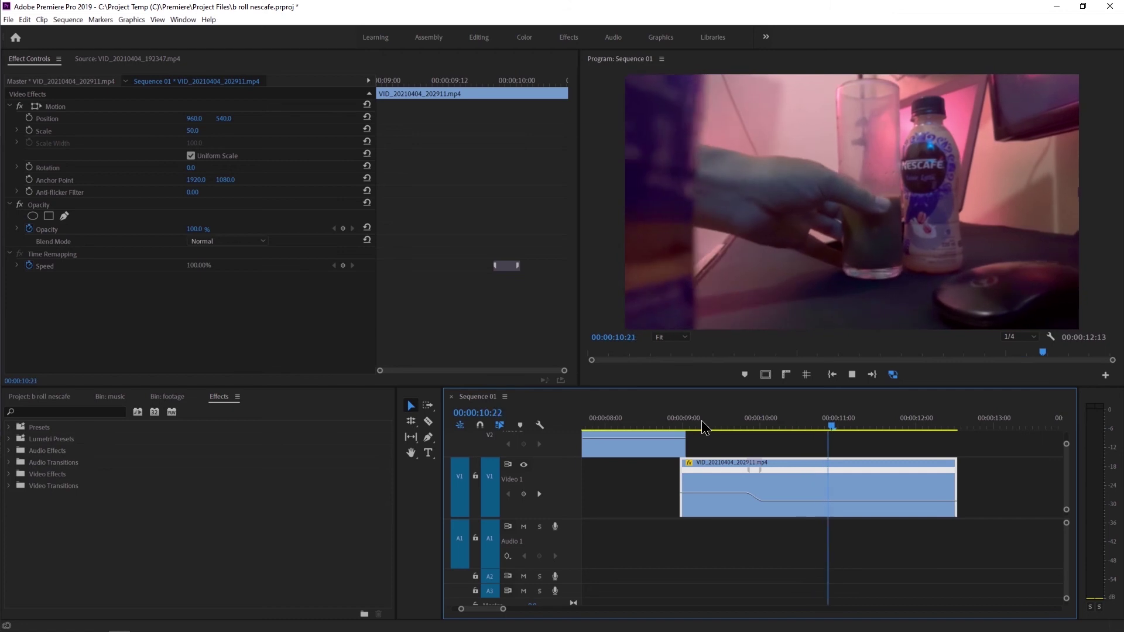
key("space")
- Move the V1 clip earlier and park the playhead near 8 seconds 15 frames
left_click_drag(710, 462, 672, 462)
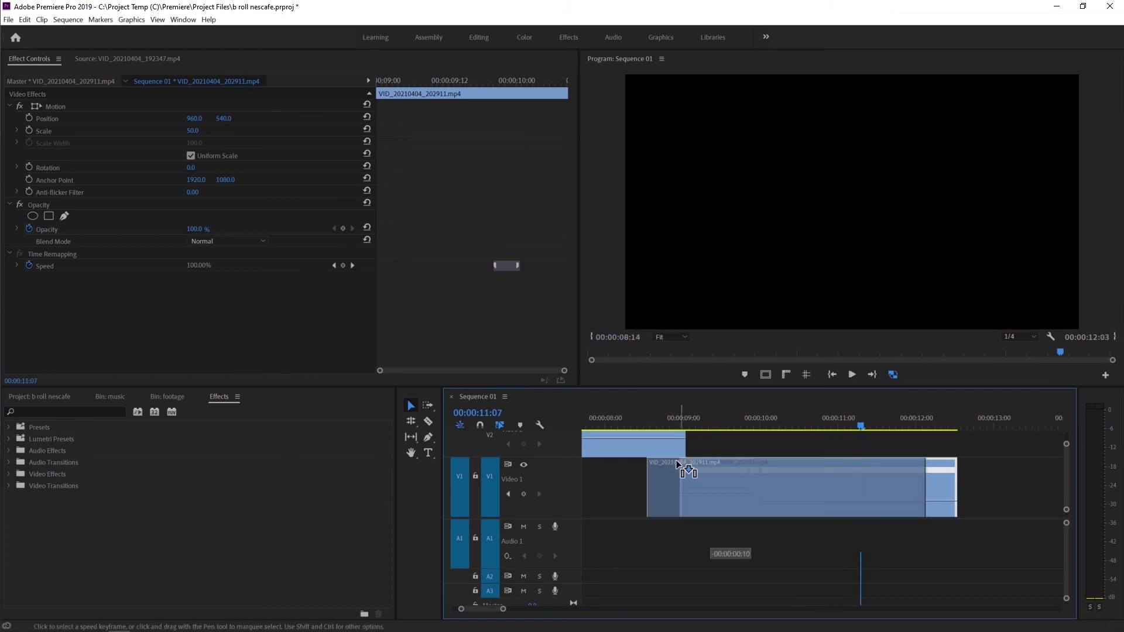
left_click(667, 420)
left_click_drag(667, 421, 631, 427)
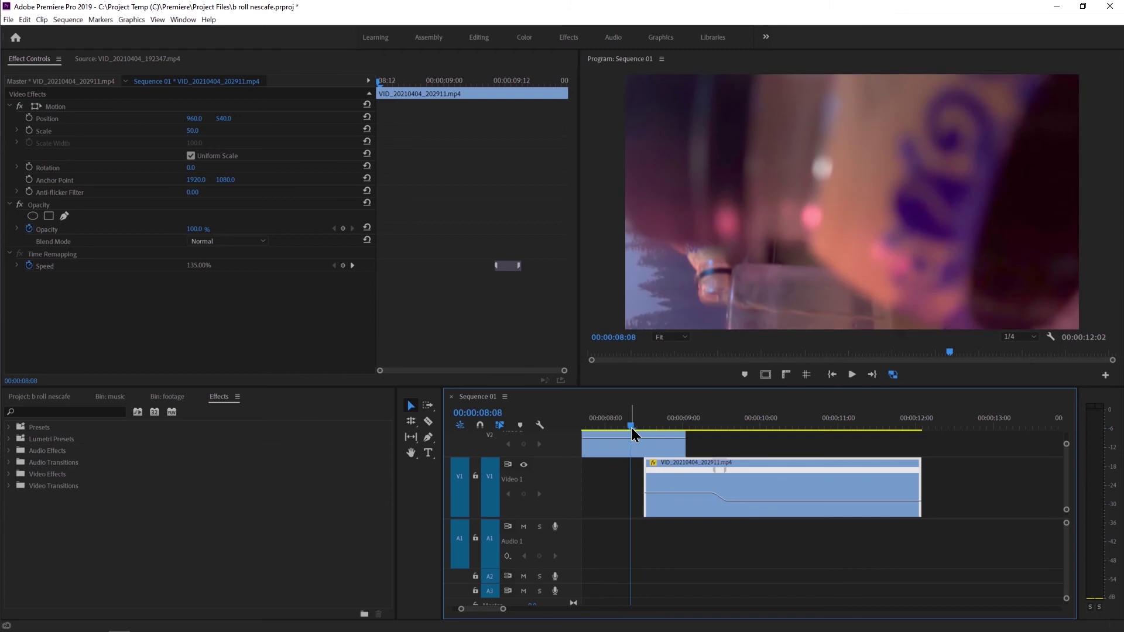
- Add a pen mask to the V2 glass clip's Opacity and set the monitor zoom to 50%
left_click(635, 434)
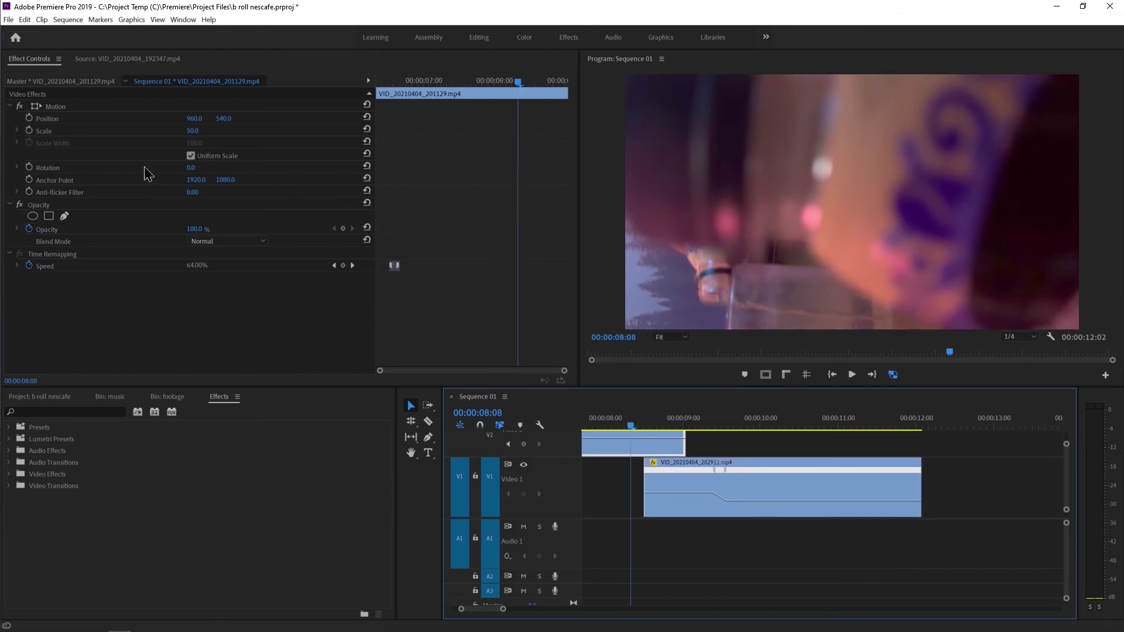
left_click(64, 217)
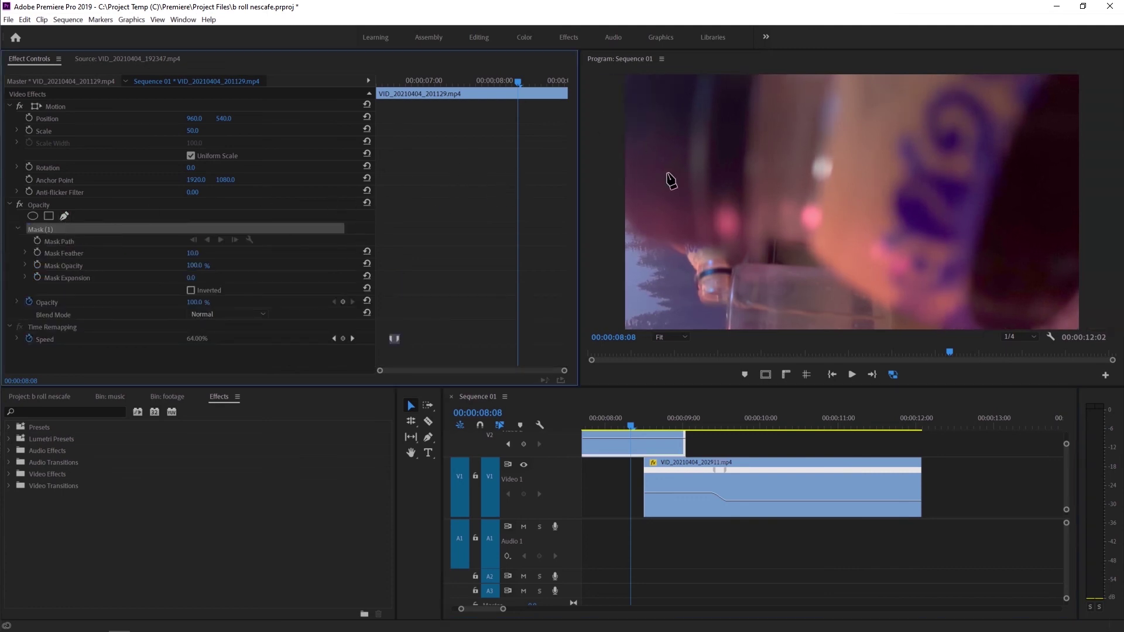
left_click(676, 338)
left_click(677, 378)
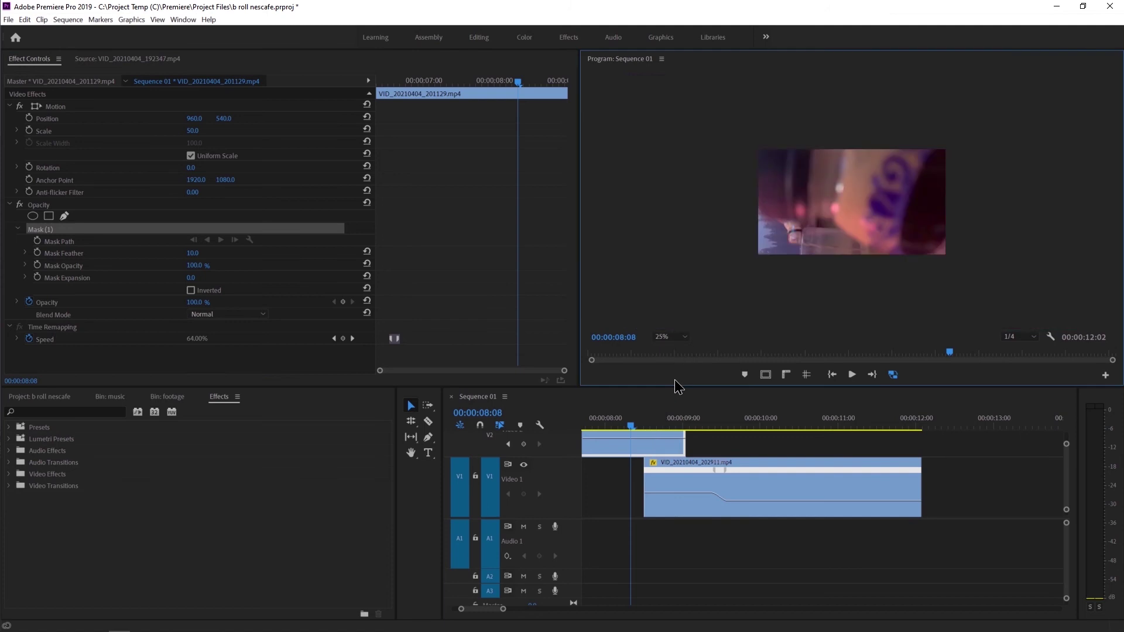
left_click(675, 341)
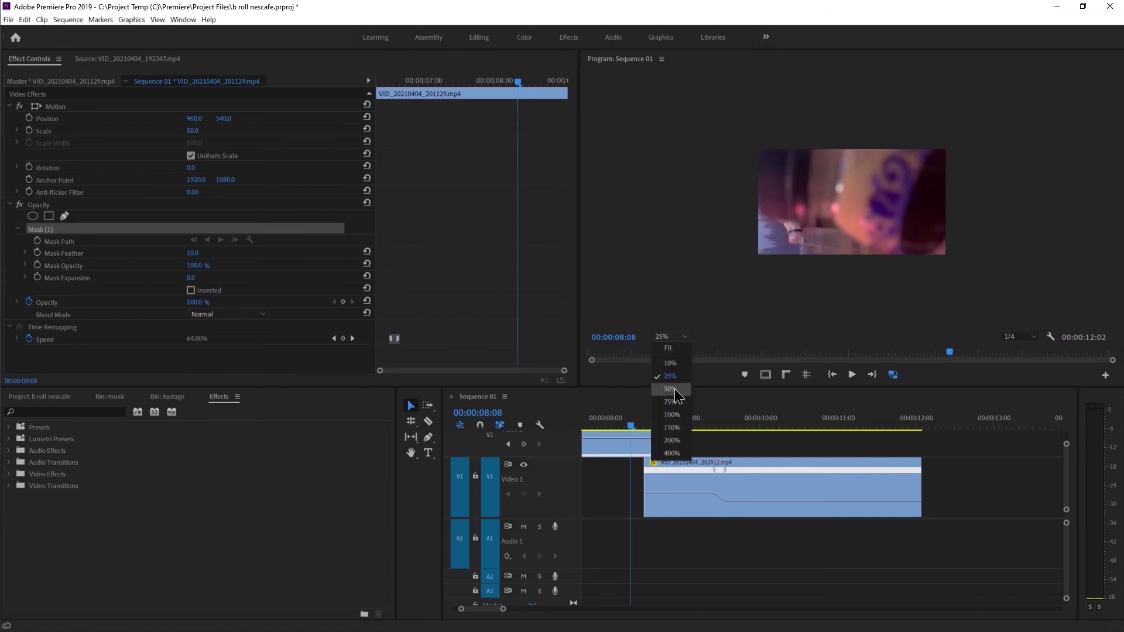
left_click(674, 389)
- Draw a closed four-point mask just outside the frame's corners
left_click(647, 96)
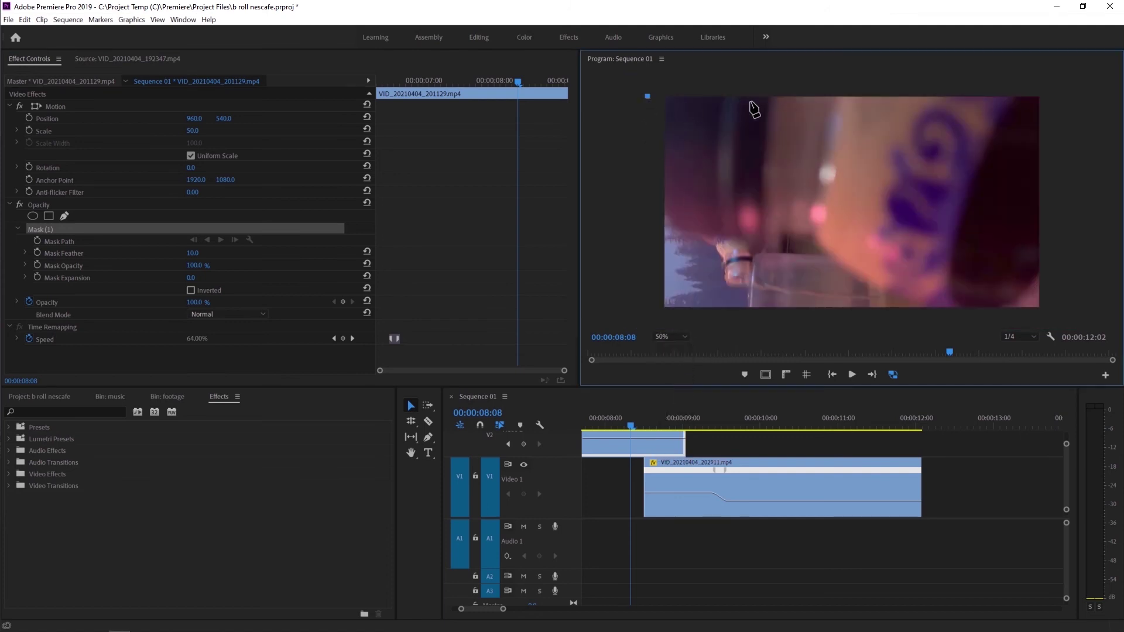
left_click(1049, 98)
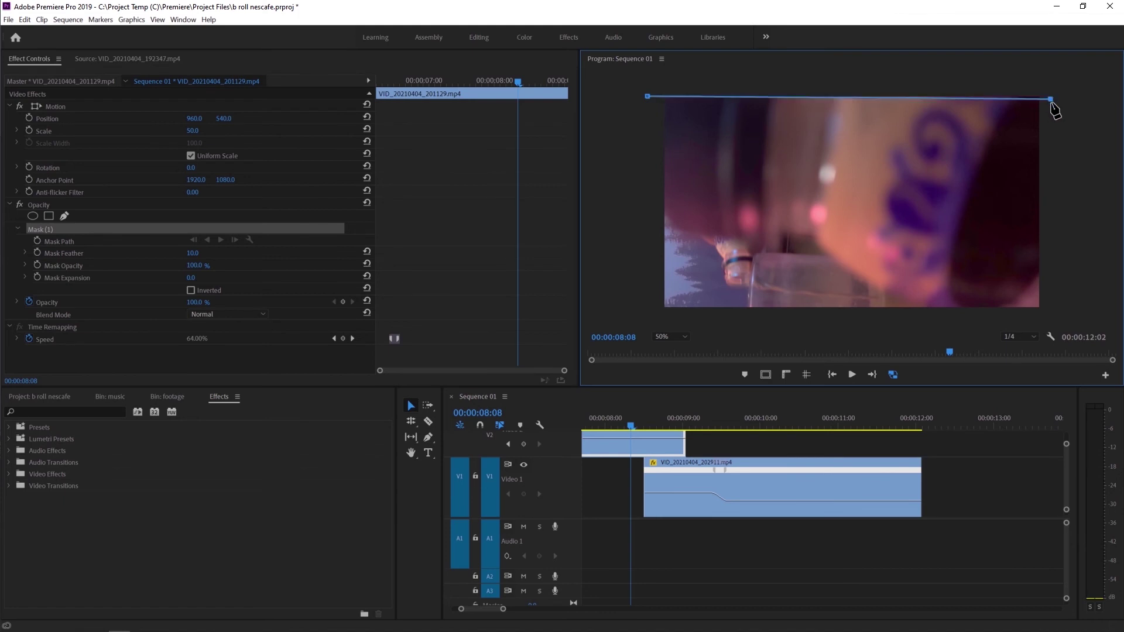
left_click(1049, 314)
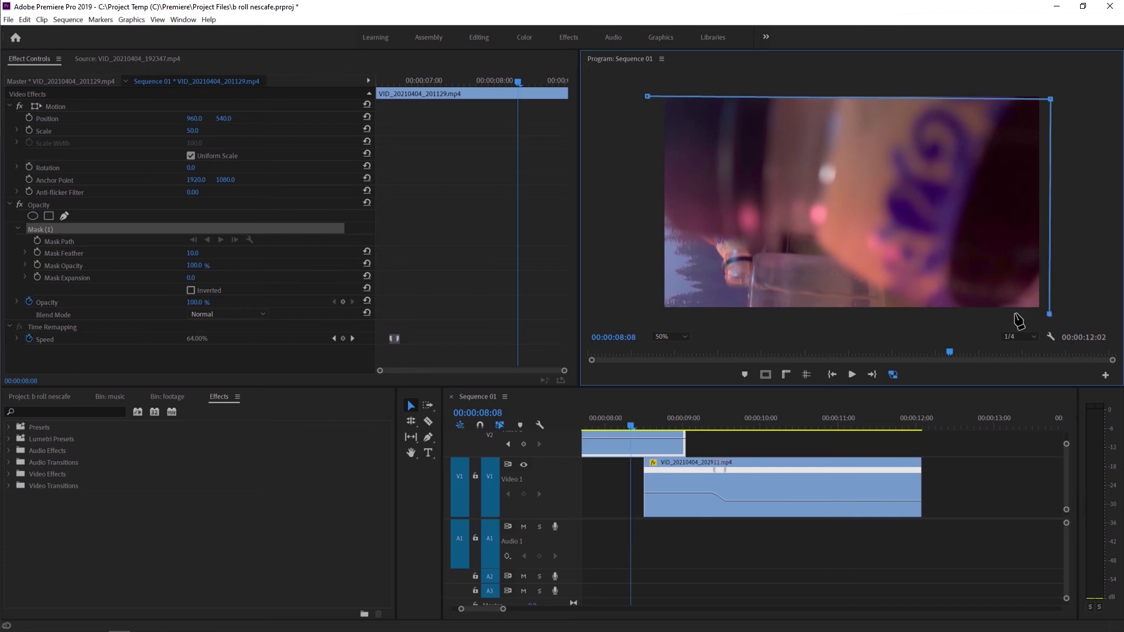
left_click(652, 318)
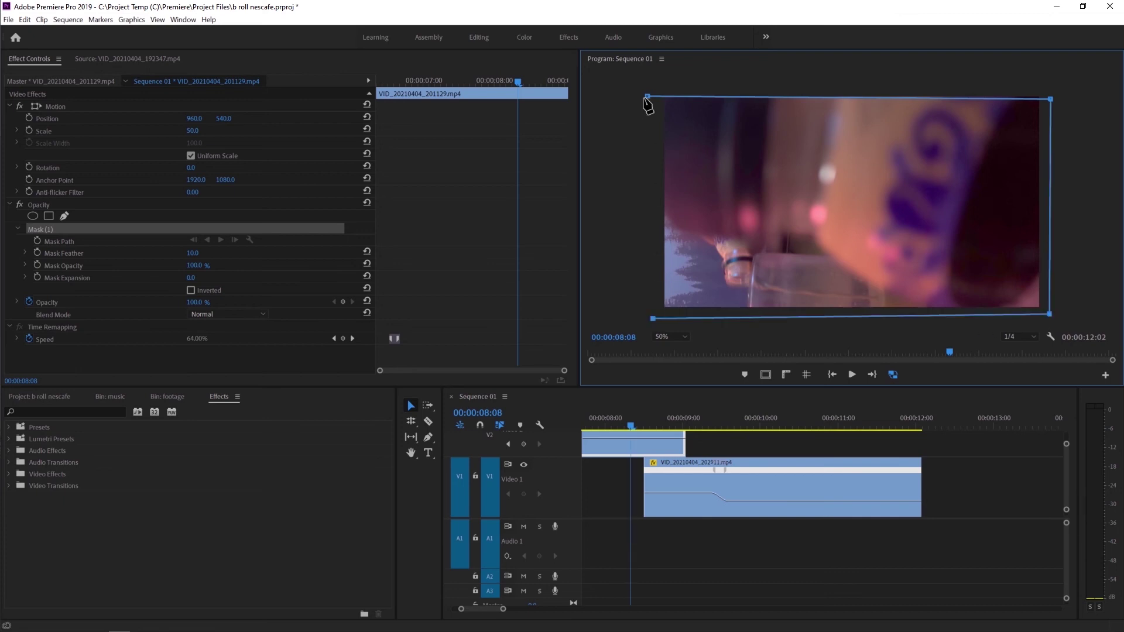
left_click(646, 97)
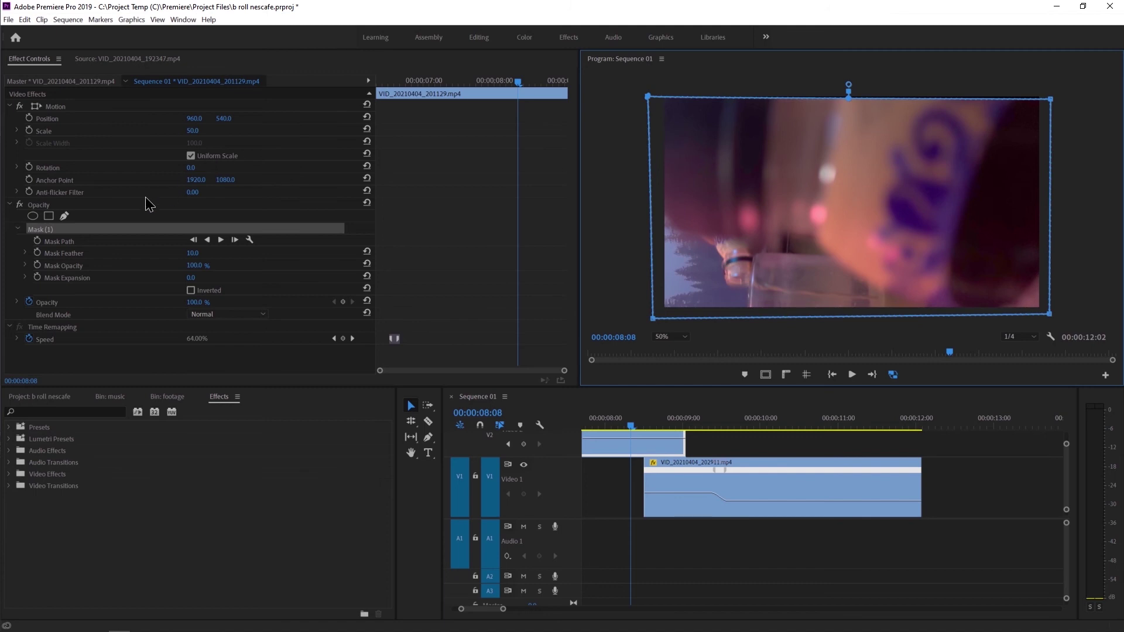
- Turn on the Mask Path stopwatch to set the first mask-path keyframe, then step forward one frame
left_click(34, 242)
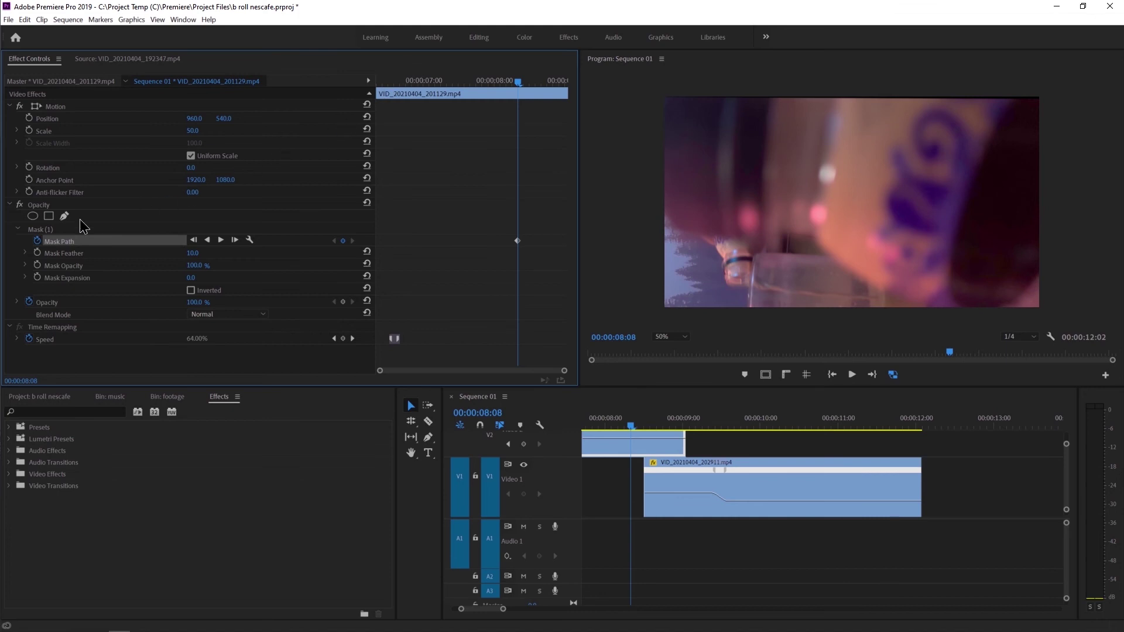
left_click(42, 229)
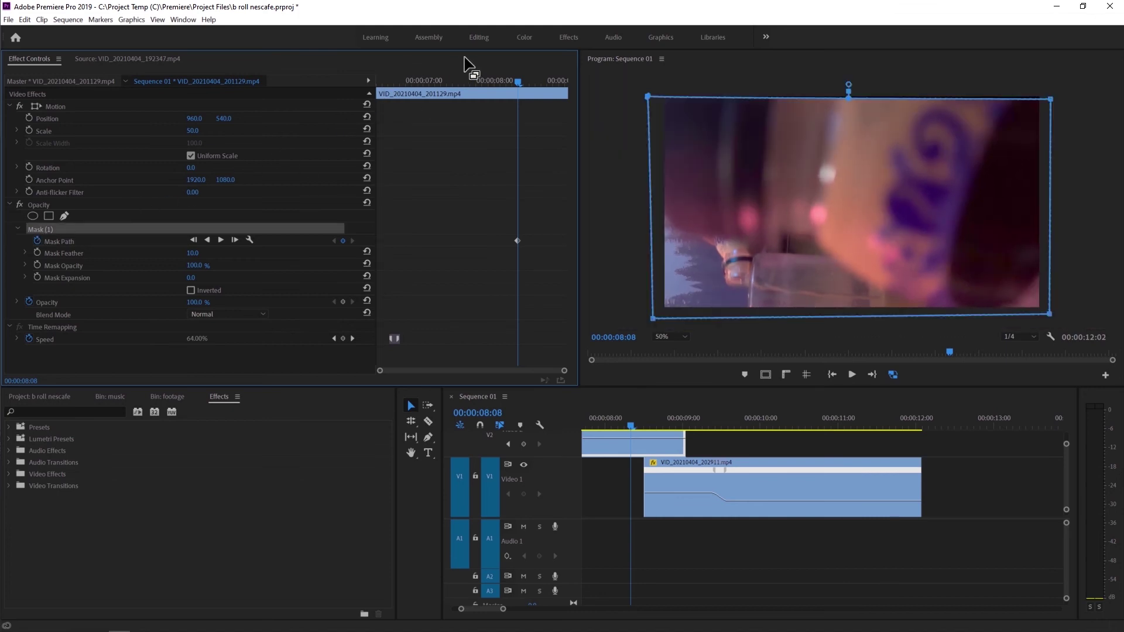
key("Right")
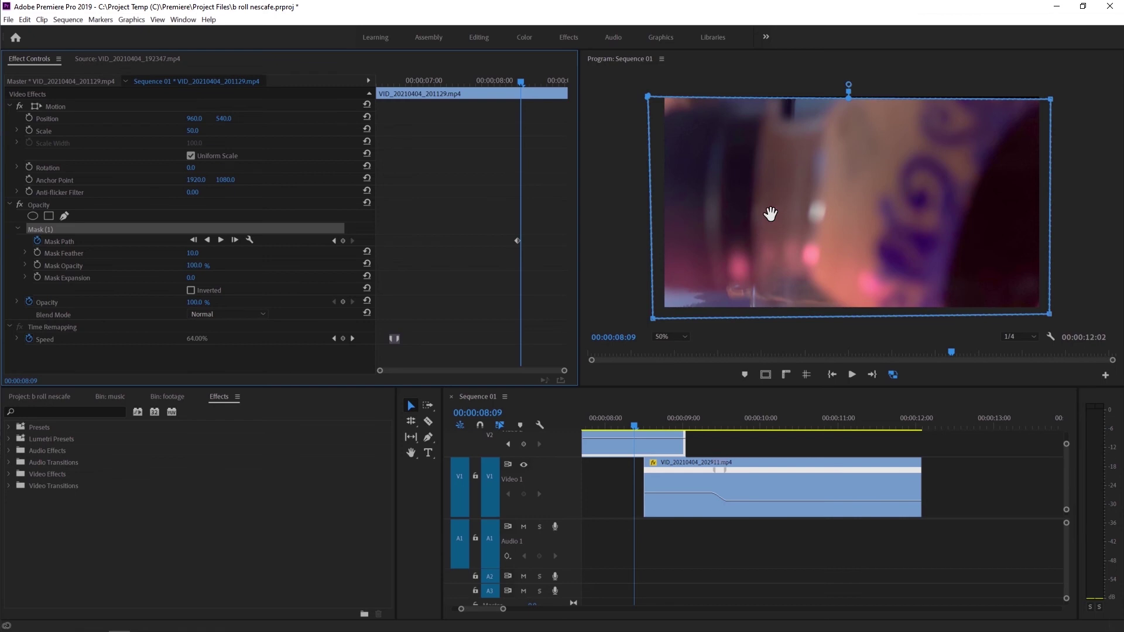
left_click(72, 242)
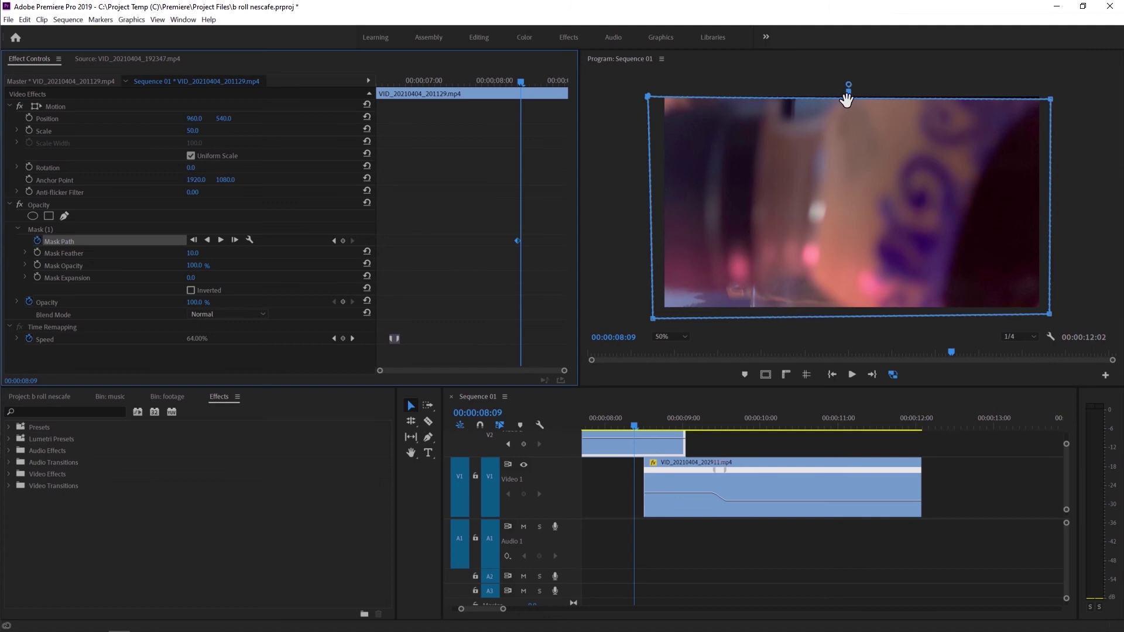
- Raise the top-left vertex of the V2 clip's Mask (1) slightly so its top edge tilts
left_click(702, 450)
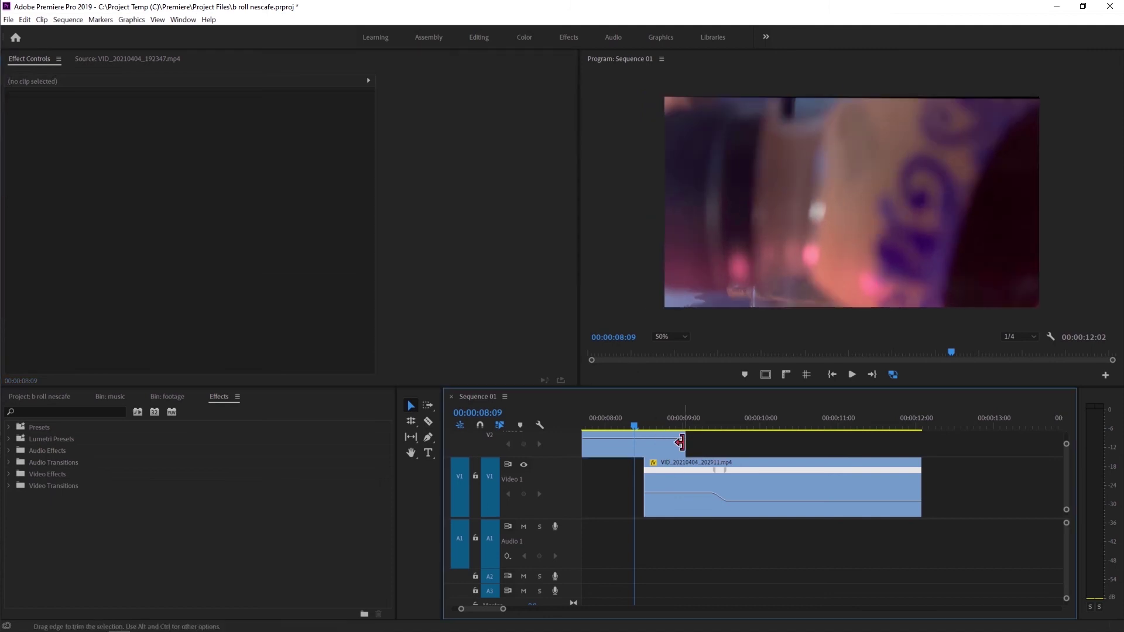
left_click(674, 444)
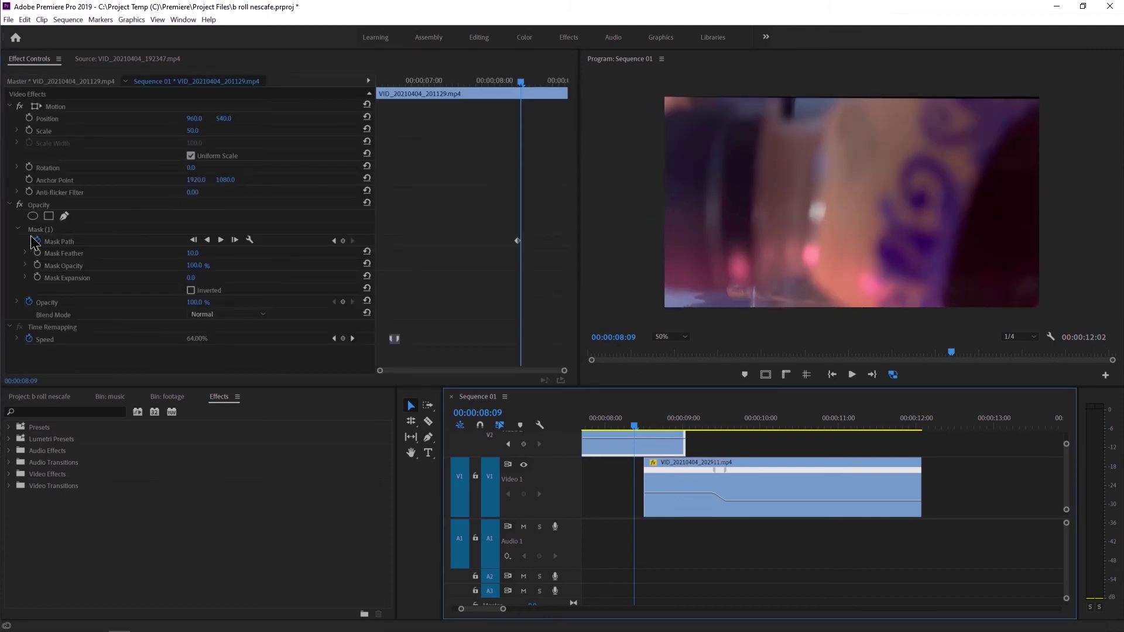
left_click(65, 228)
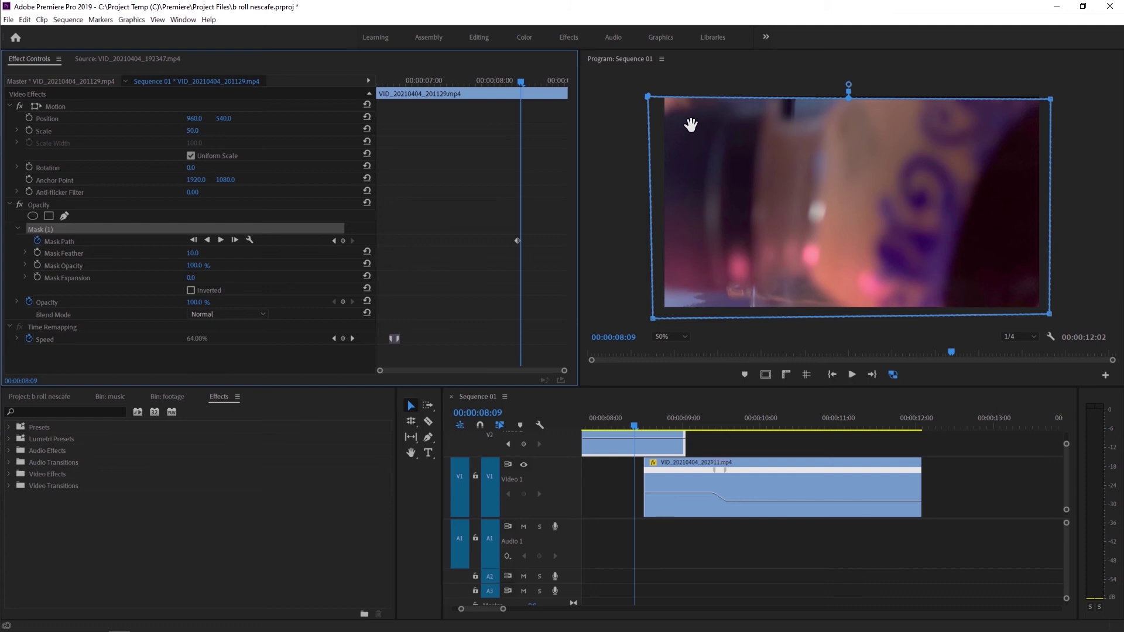
left_click(646, 98)
left_click_drag(646, 98, 648, 95)
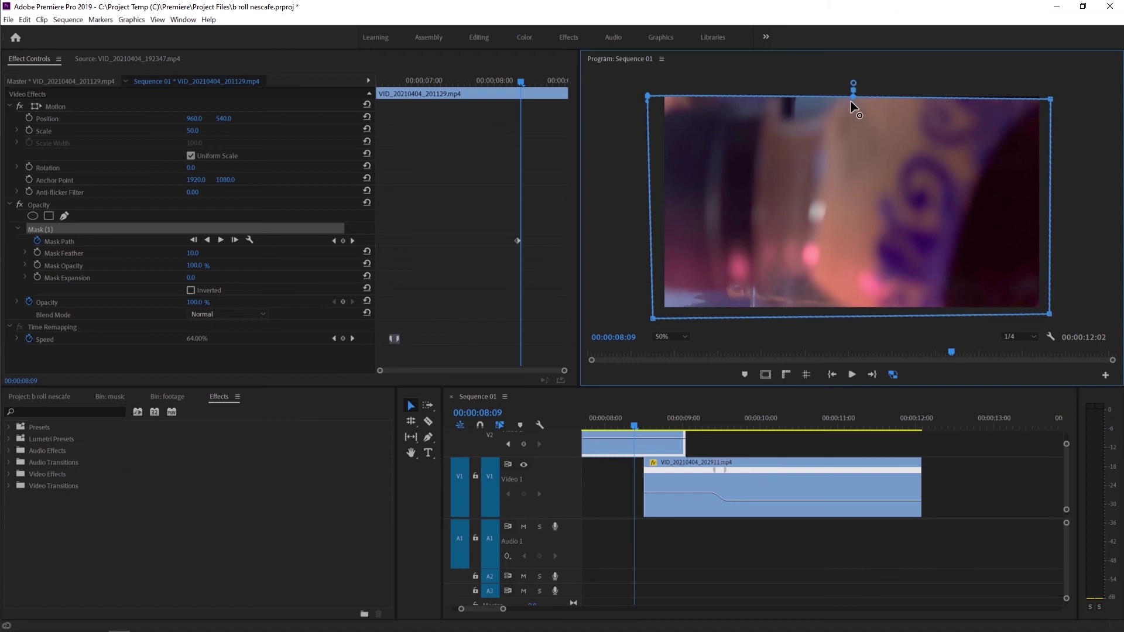
mouse_move(647, 96)
left_mouse_down()
mouse_move(658, 110)
mouse_move(647, 109)
left_mouse_up()
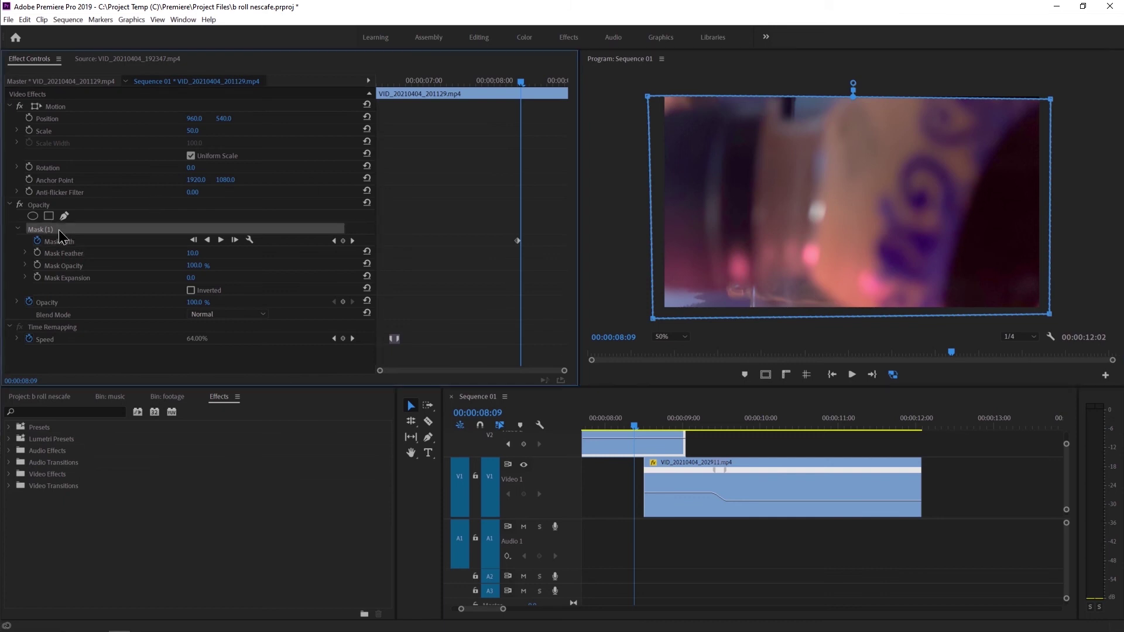
left_click(41, 240)
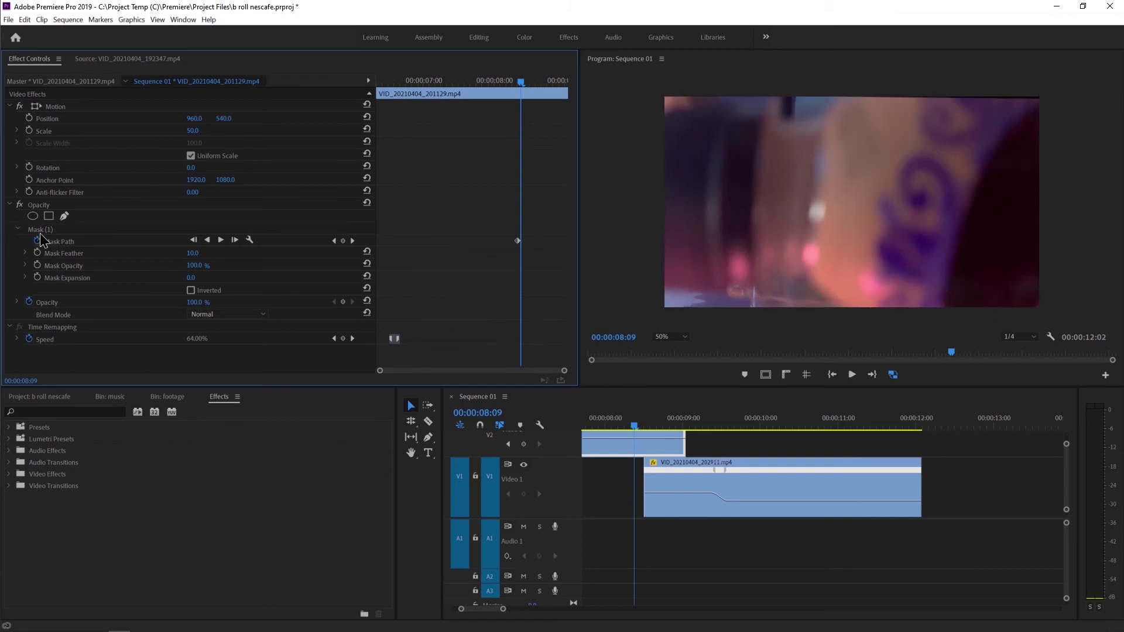
- Delete Mask (1) from the upper V2 clip
left_click(40, 234)
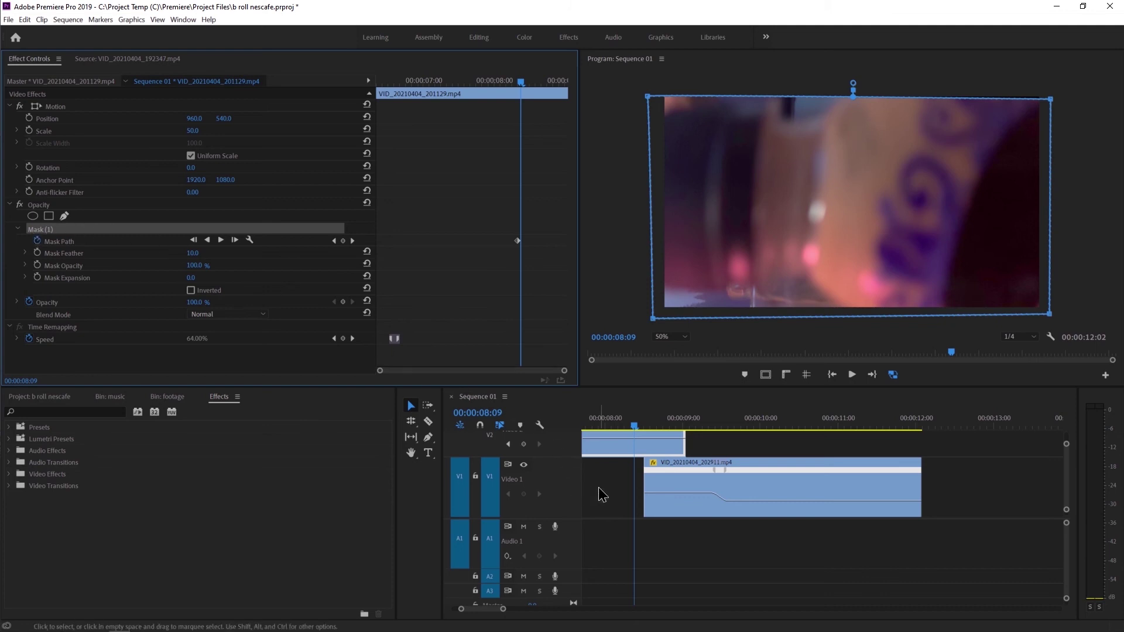
left_click(598, 487)
left_click(620, 443)
left_click(48, 229)
key("Delete")
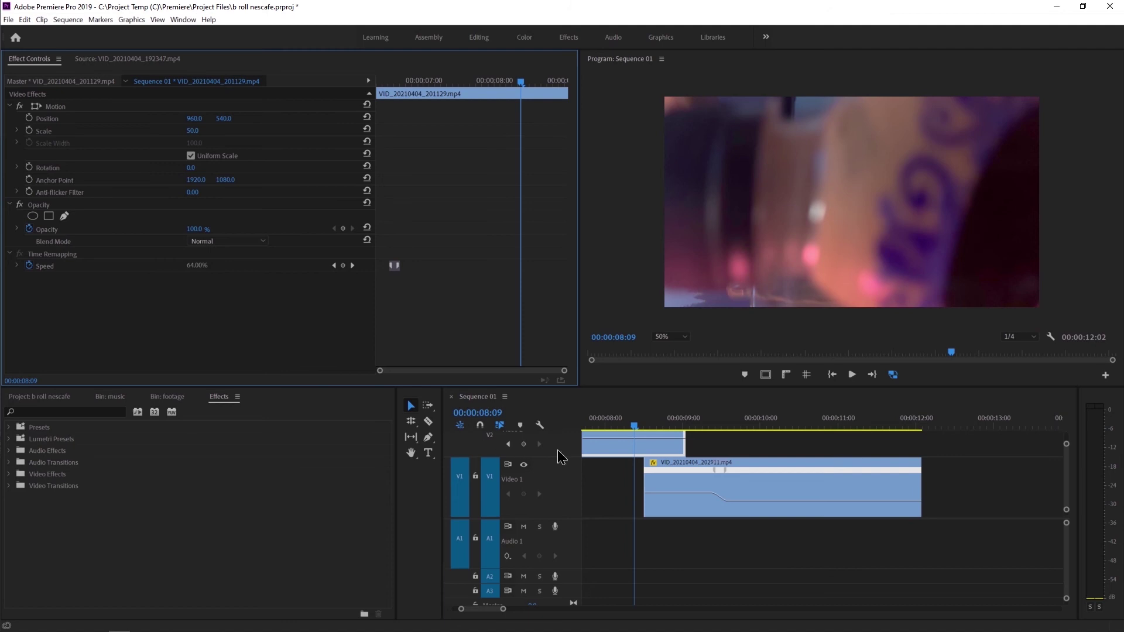
- Nest the V2 clip as 'Nested Sequence 04' and select the new nested clip
left_click(618, 485)
left_click(615, 446)
right_click(615, 442)
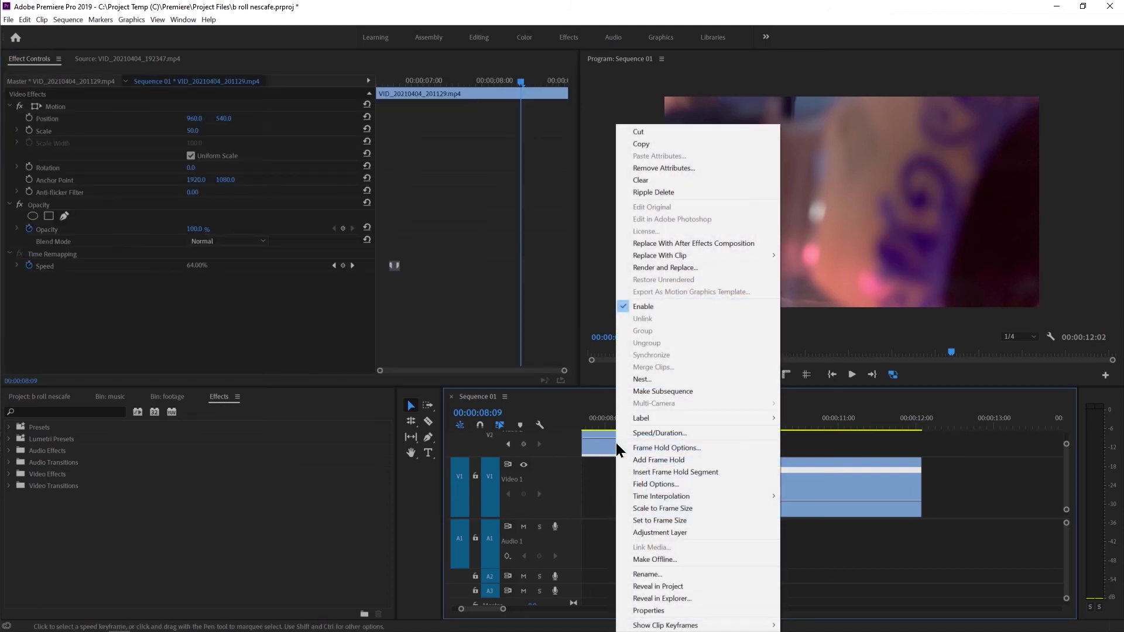
left_click(648, 378)
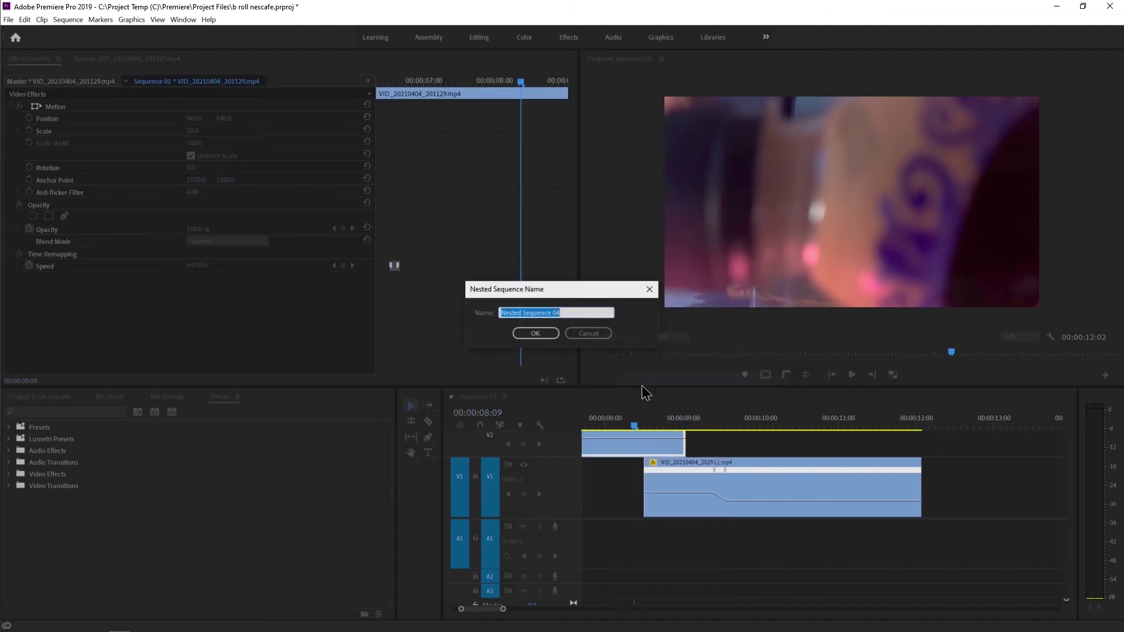
left_click(536, 334)
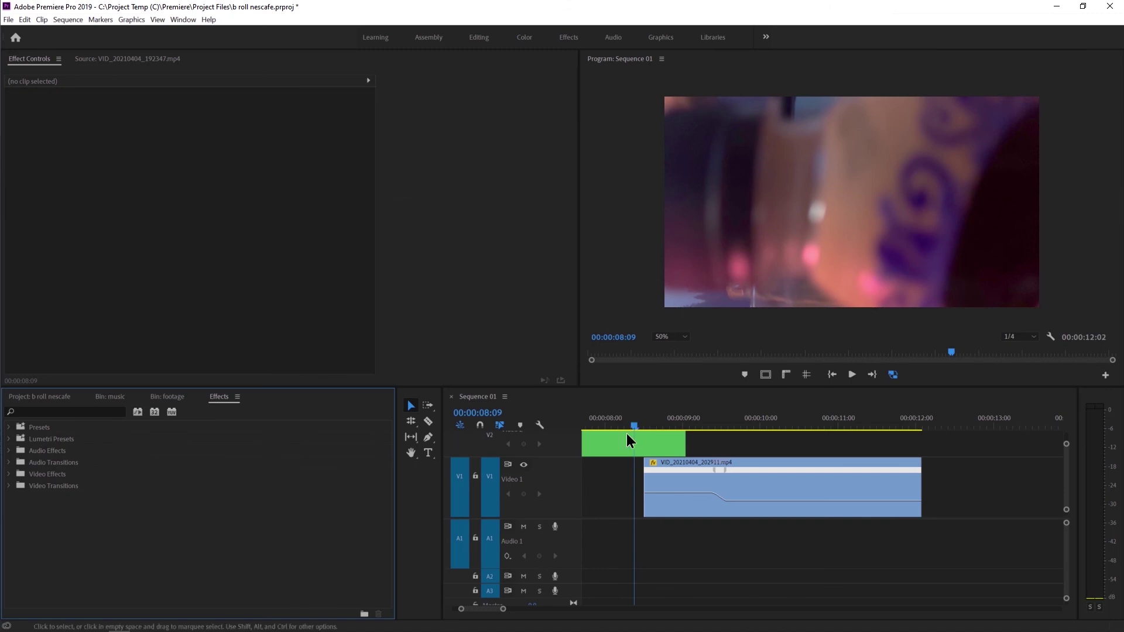
left_click(614, 443)
key("Left")
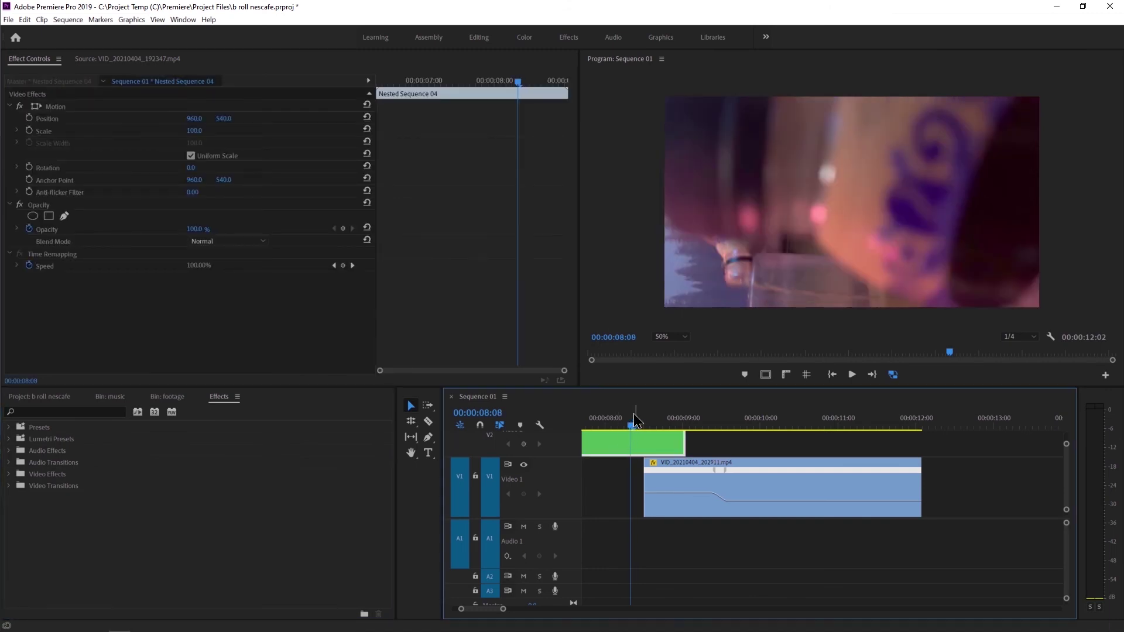
- Draw a closed four-point opacity mask over the nested clip and start keyframing its Mask Path
left_click(64, 217)
left_click(658, 93)
left_click(1052, 92)
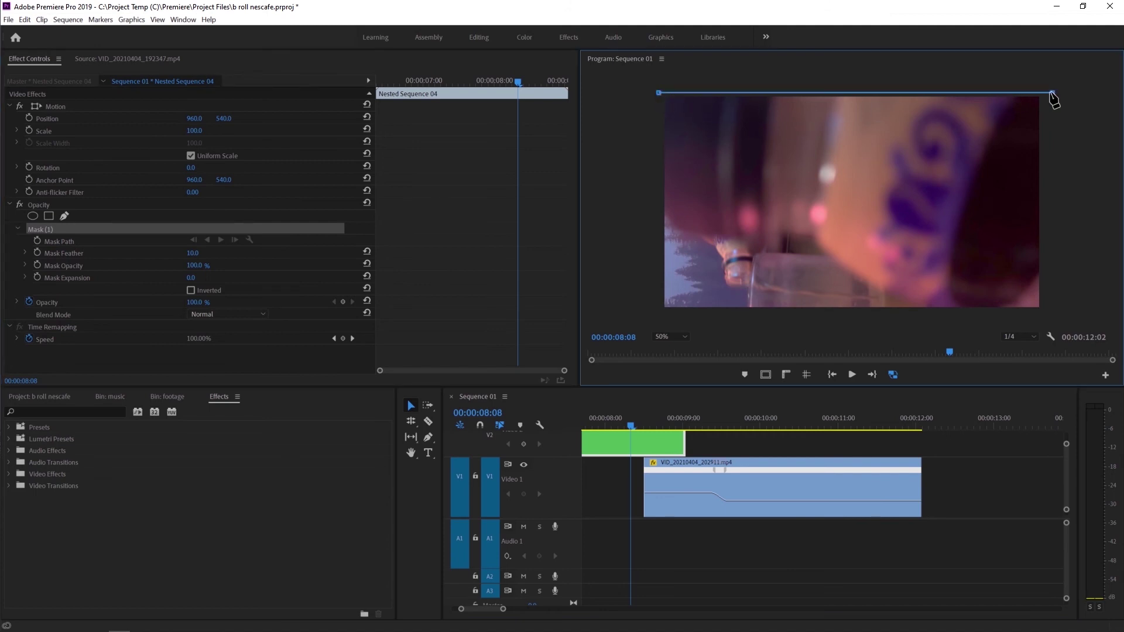
left_click(1055, 315)
left_click(651, 316)
left_click(658, 93)
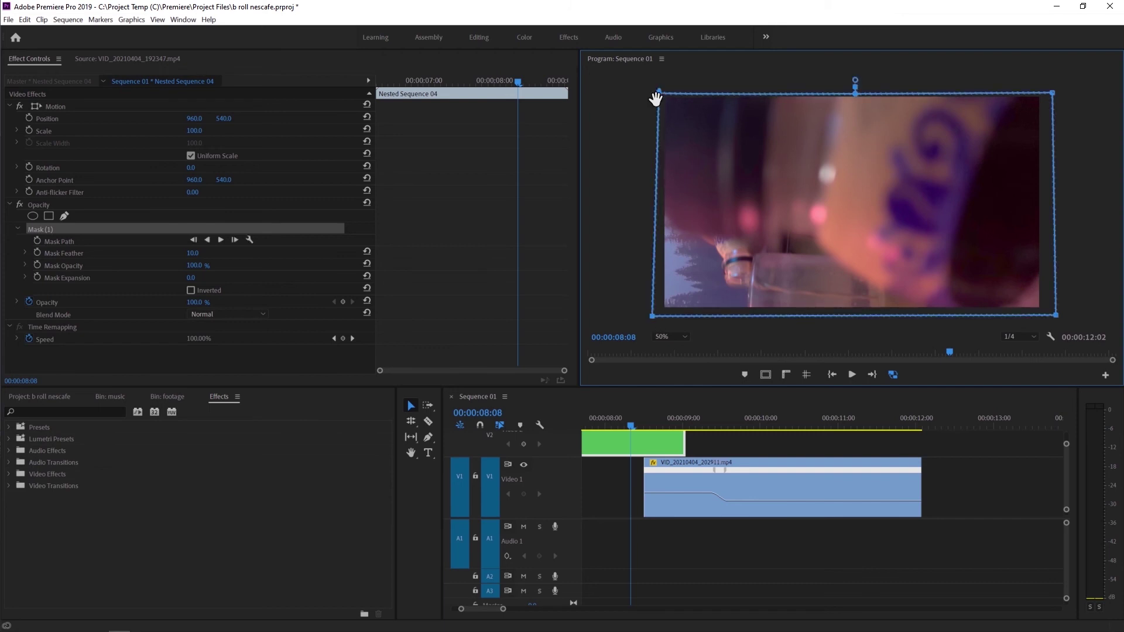
left_click(37, 241)
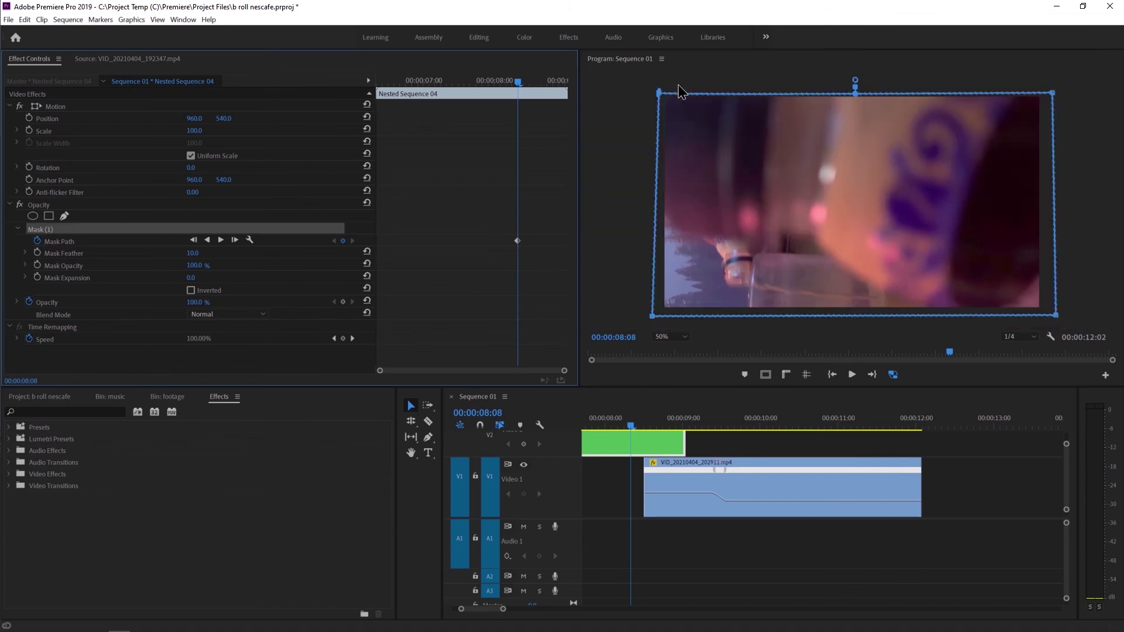
key("Right")
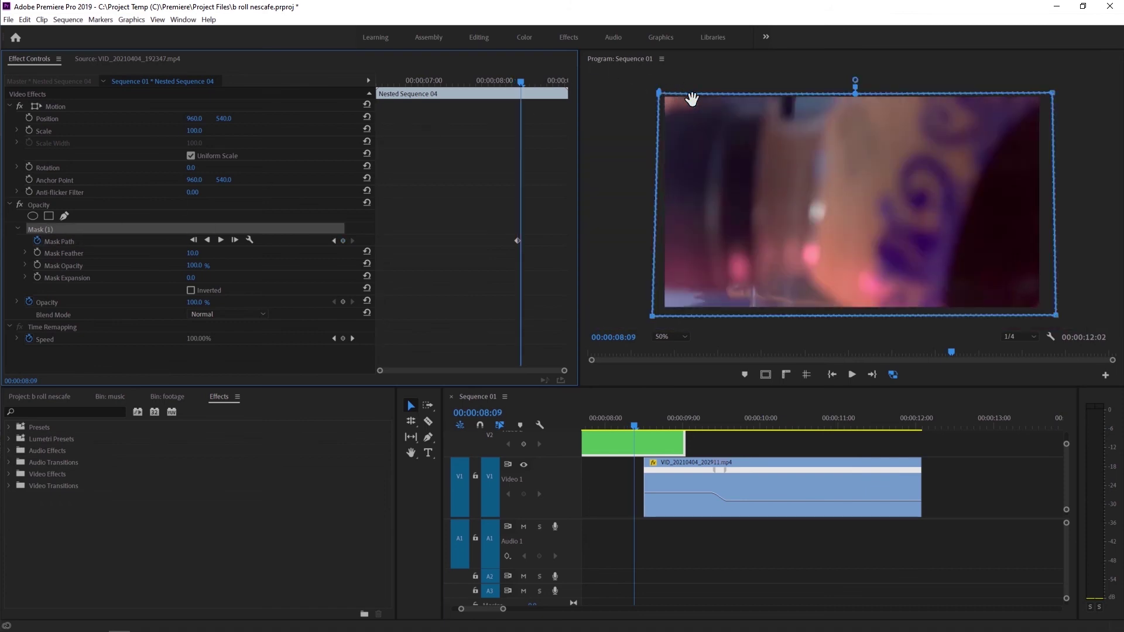
- One frame later, reposition the mask and adjust its top edge slightly
left_click(821, 94)
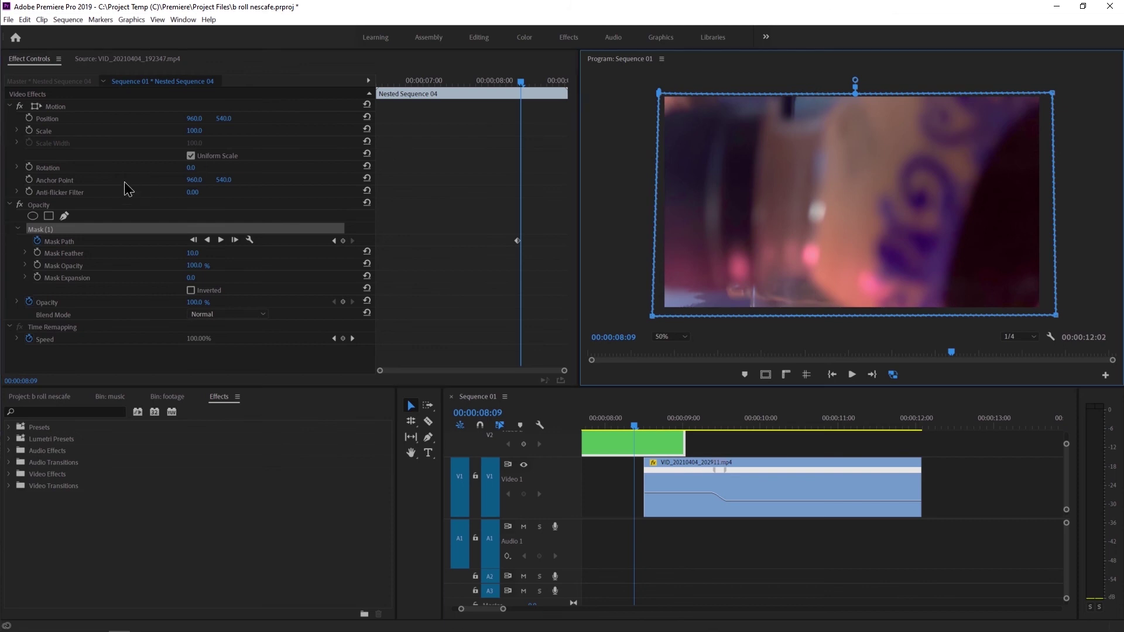
left_click(56, 243)
left_click(757, 87)
left_click_drag(761, 98, 770, 114)
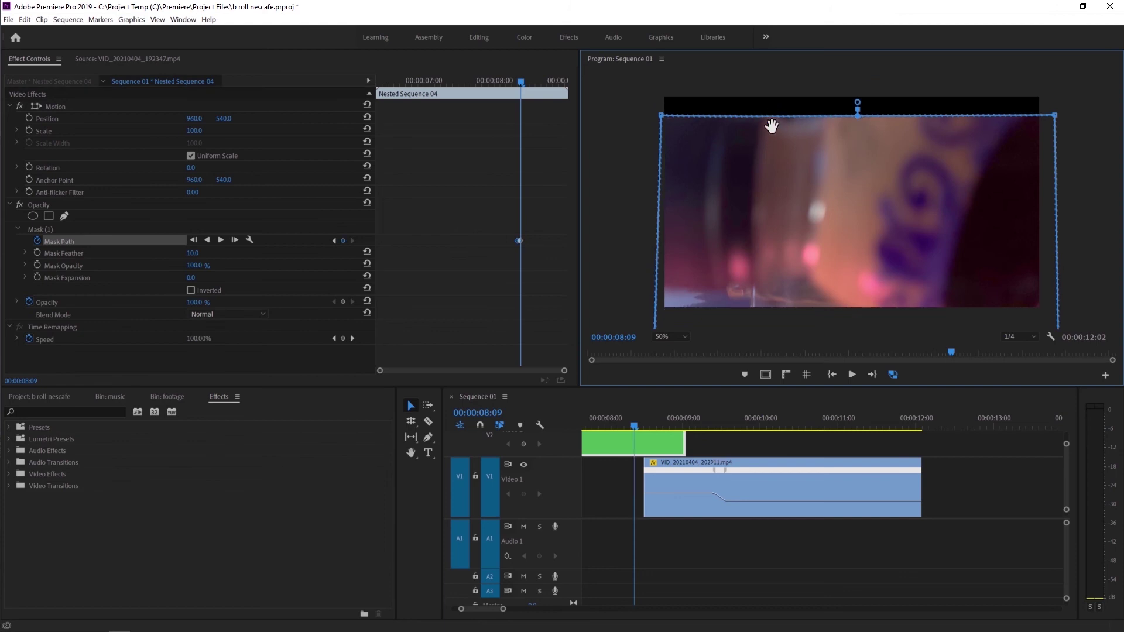
left_click_drag(770, 115, 771, 99)
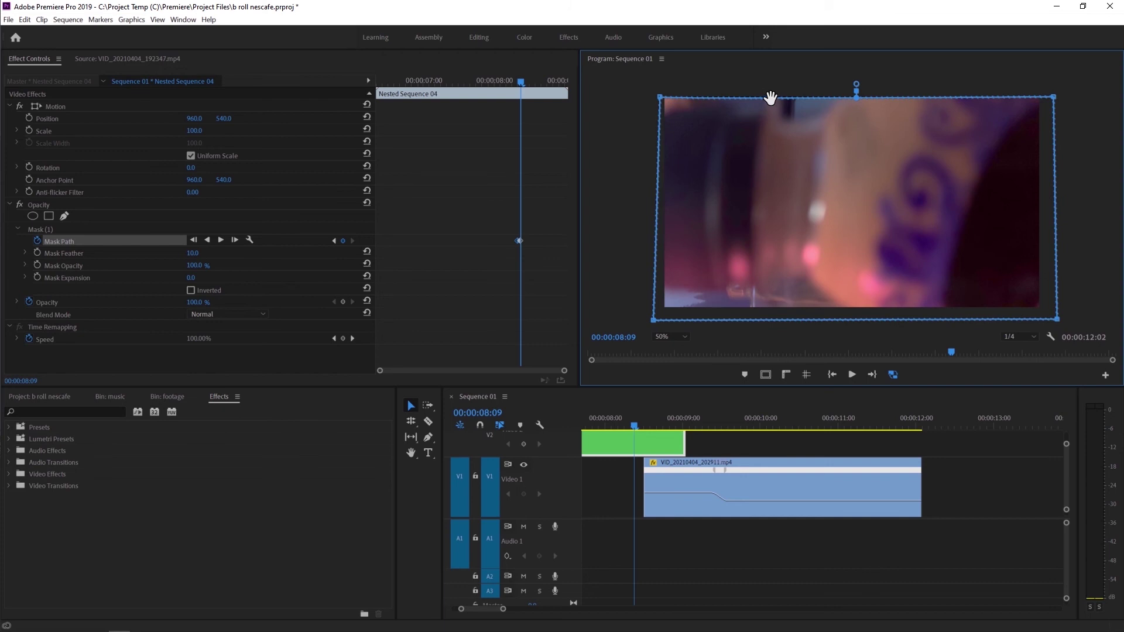
left_click_drag(770, 98, 770, 100)
left_click(685, 336)
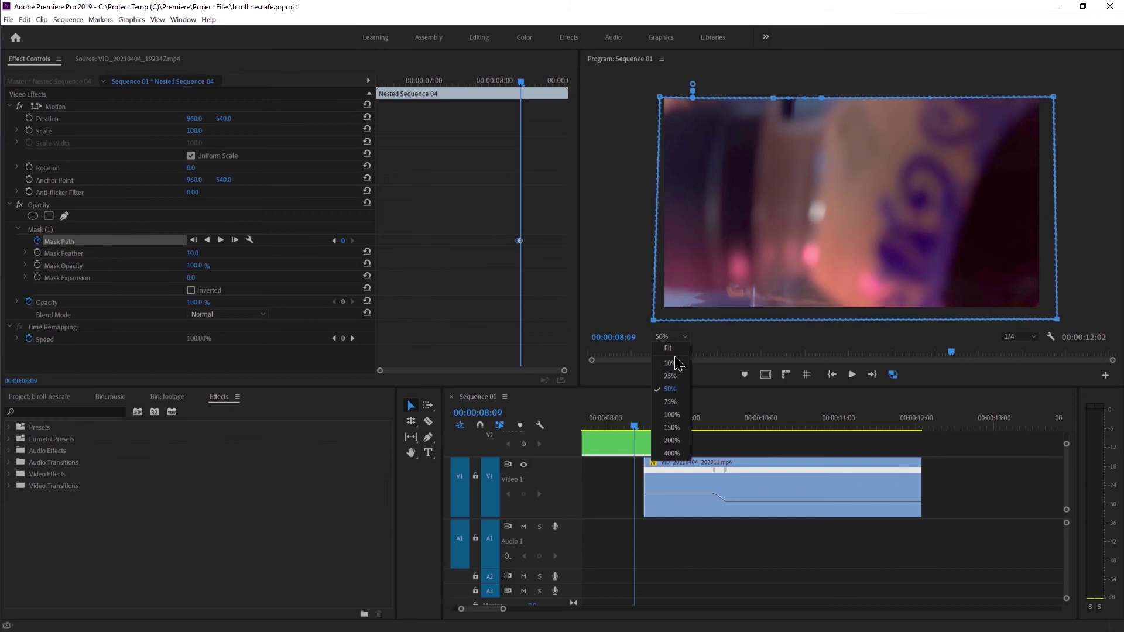
- Set the Program monitor to Fit and curve a notch into the mask's top edge at 00:00:08:09
left_click(671, 349)
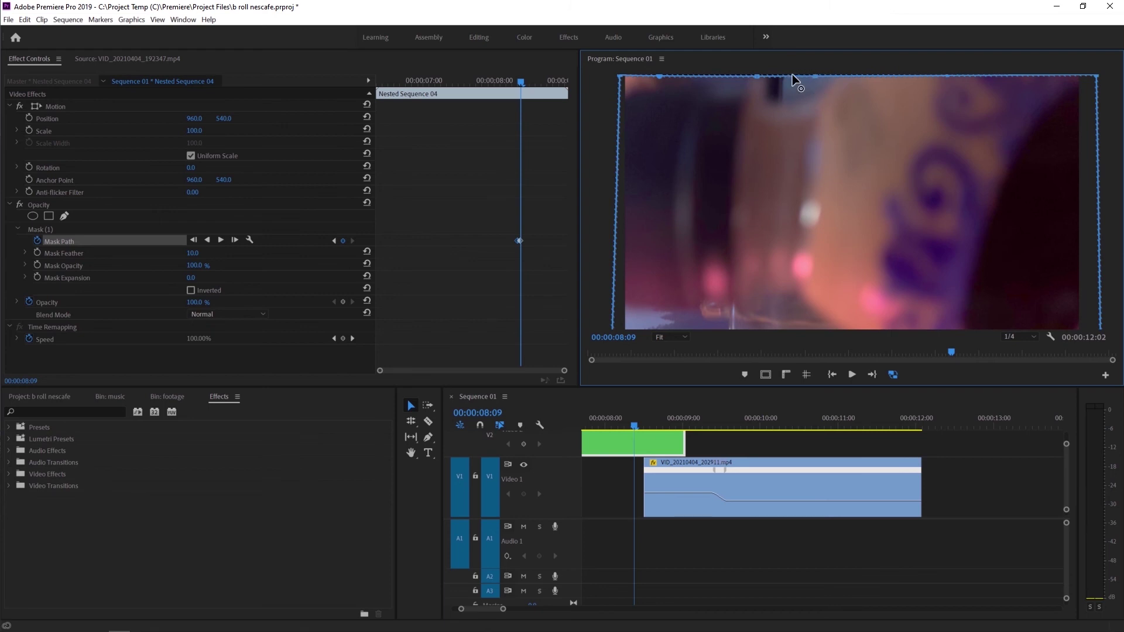
left_click_drag(784, 83, 778, 100)
left_click_drag(774, 103, 806, 96)
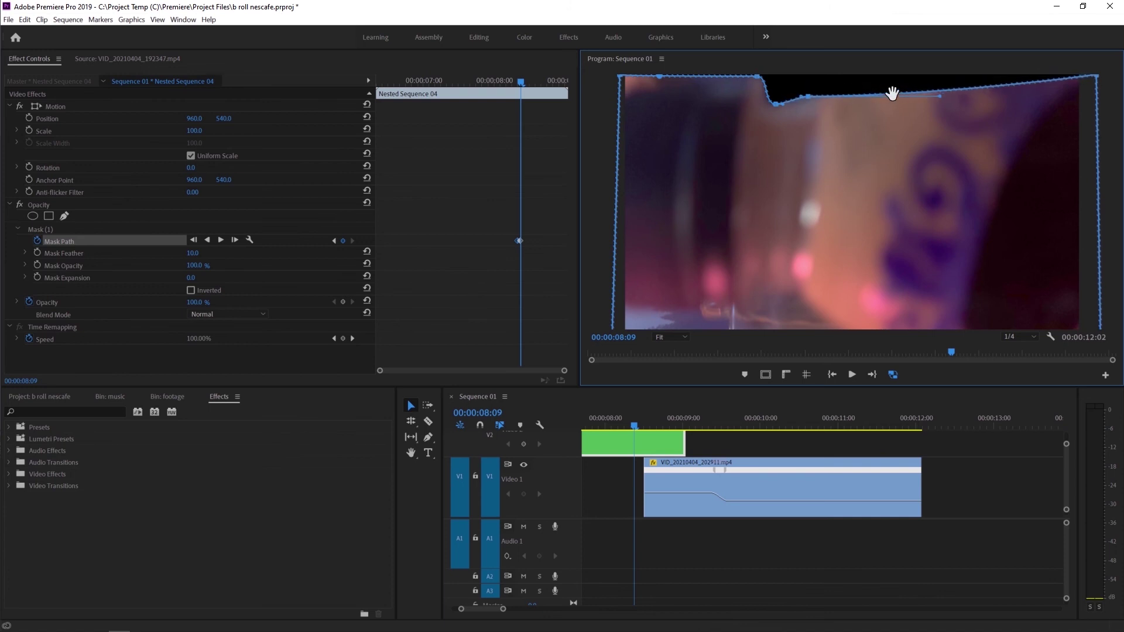
left_click_drag(938, 91, 821, 49)
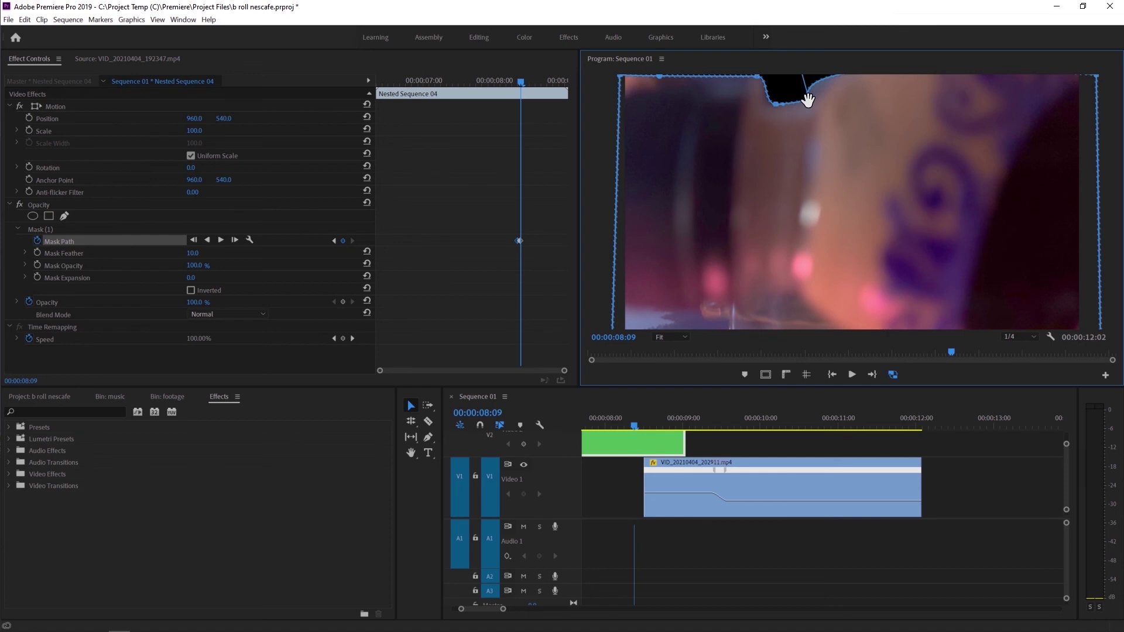
left_click_drag(774, 103, 782, 105)
left_click(57, 243)
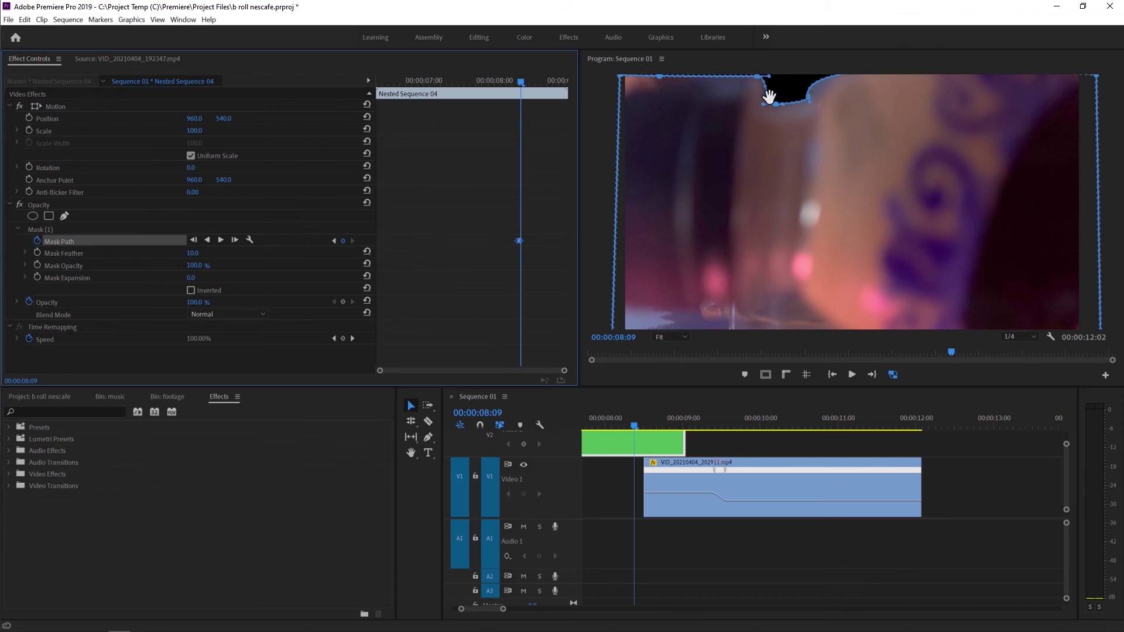
left_click(38, 231)
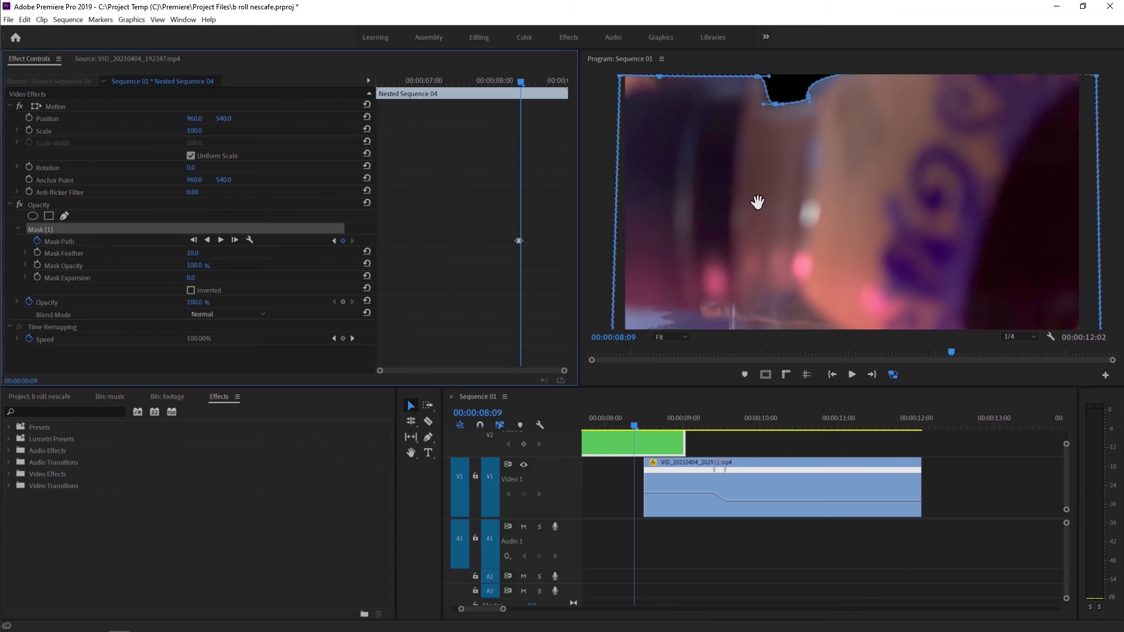
left_click_drag(783, 103, 474, 63)
- At 00:00:08:10, shift the mask and curve its top edge up toward the top-right corner
key("Right")
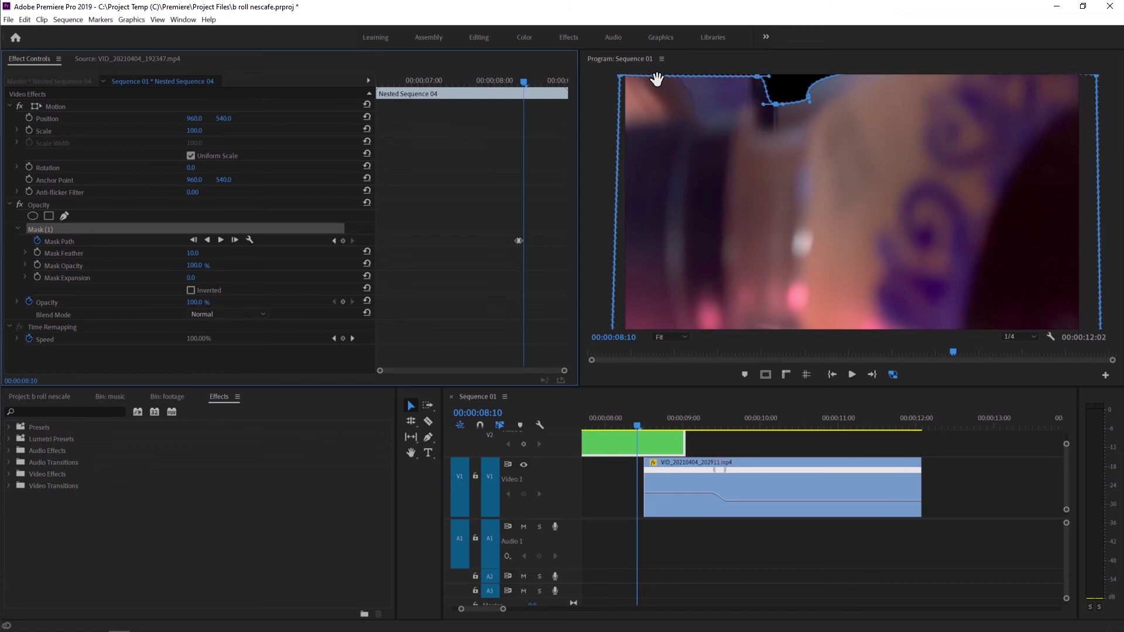
left_click_drag(656, 78, 655, 92)
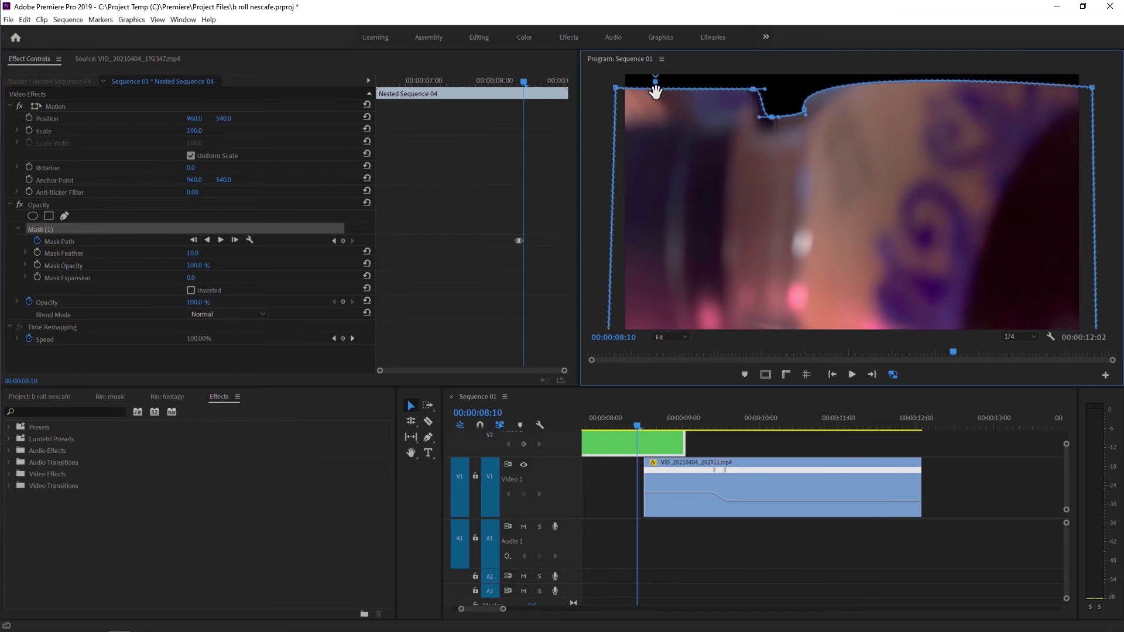
mouse_move(655, 91)
left_mouse_down()
mouse_move(664, 72)
mouse_move(652, 113)
mouse_move(615, 124)
left_mouse_up()
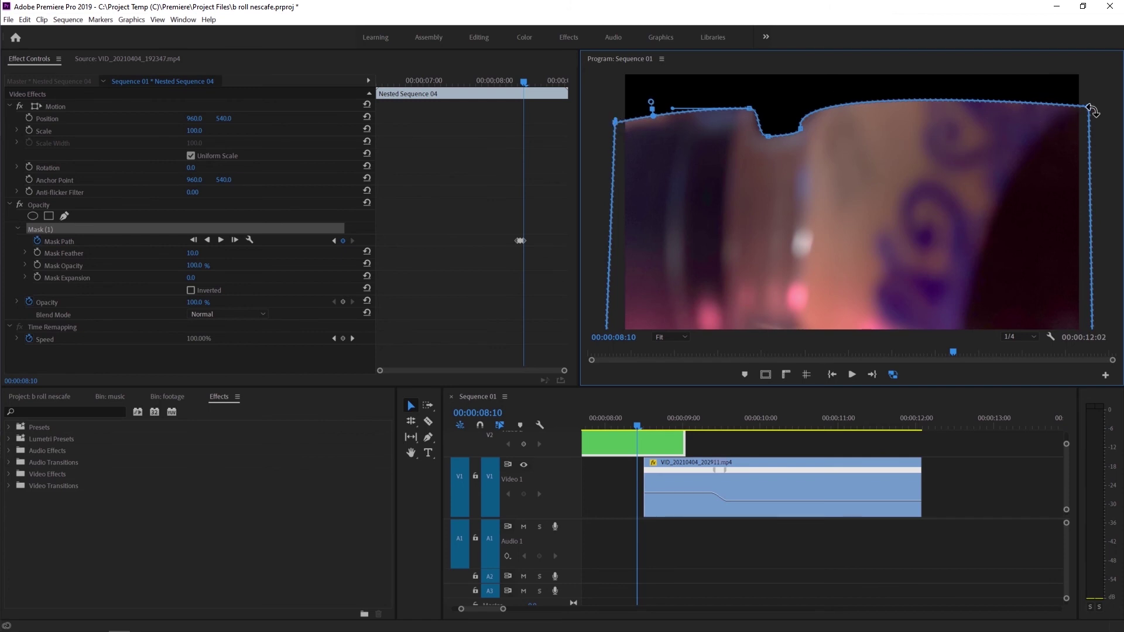
mouse_move(1088, 109)
left_mouse_down()
mouse_move(1056, 52)
mouse_move(1086, 58)
left_mouse_up()
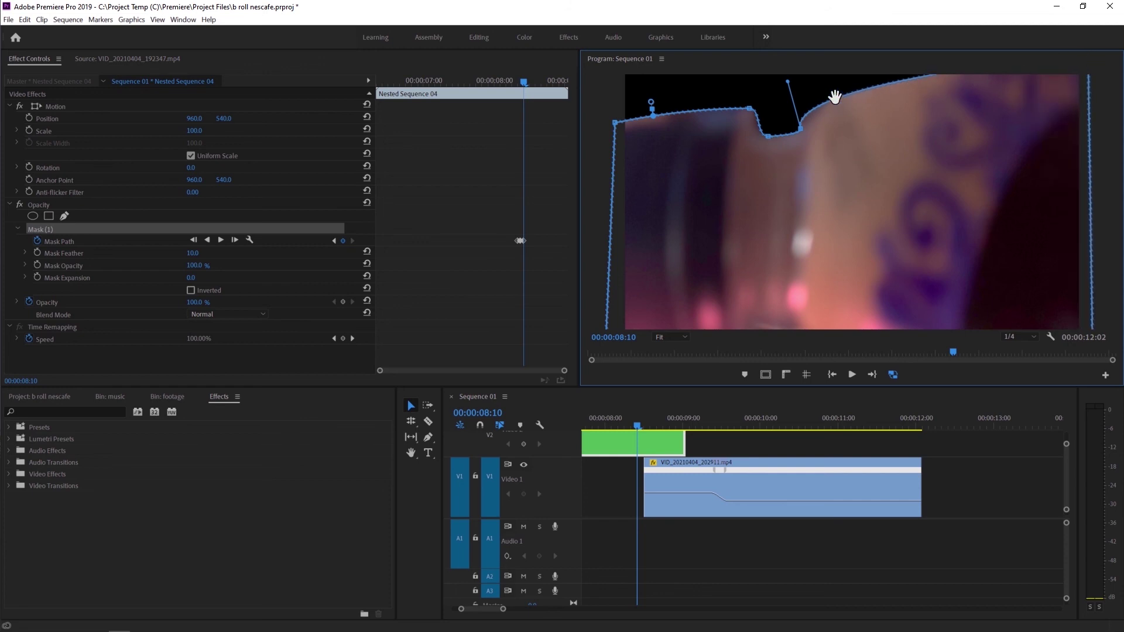
mouse_move(834, 96)
left_mouse_down()
mouse_move(821, 72)
mouse_move(845, 83)
left_mouse_up()
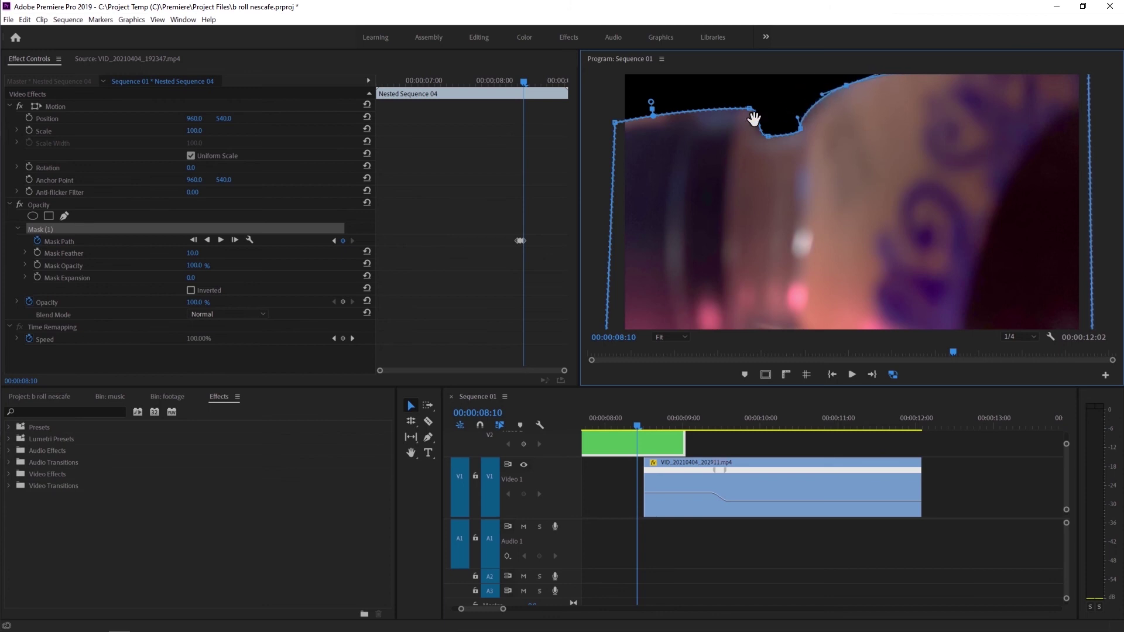
left_click(384, 62)
key("Right")
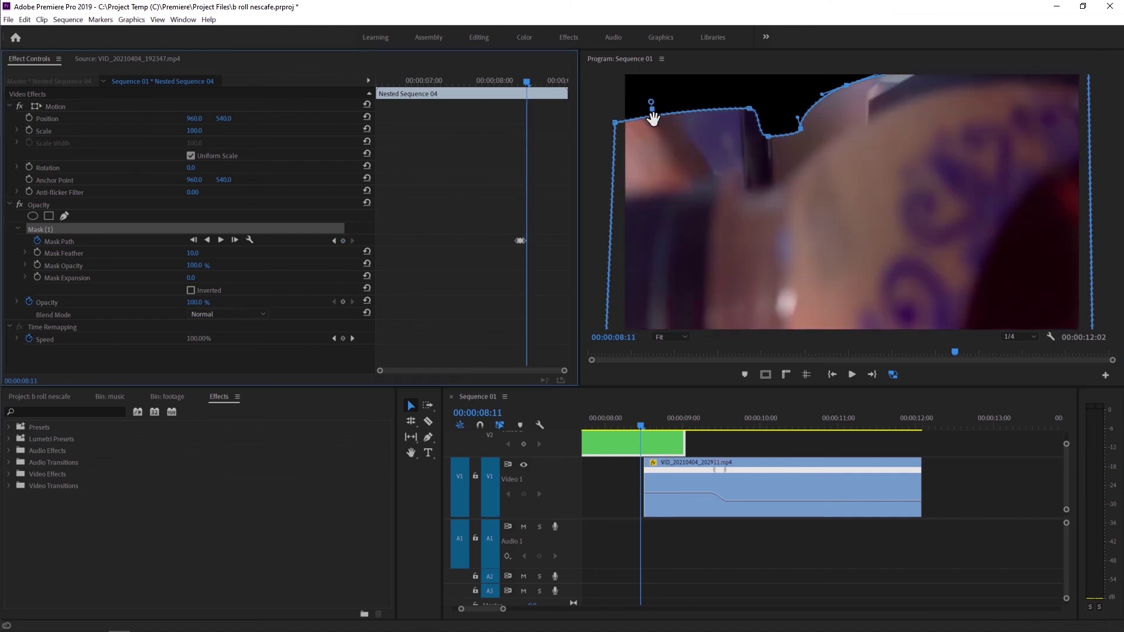
- At 08:11, move the mask down over the cup and bend its top edge along the rim
left_click_drag(652, 119, 639, 174)
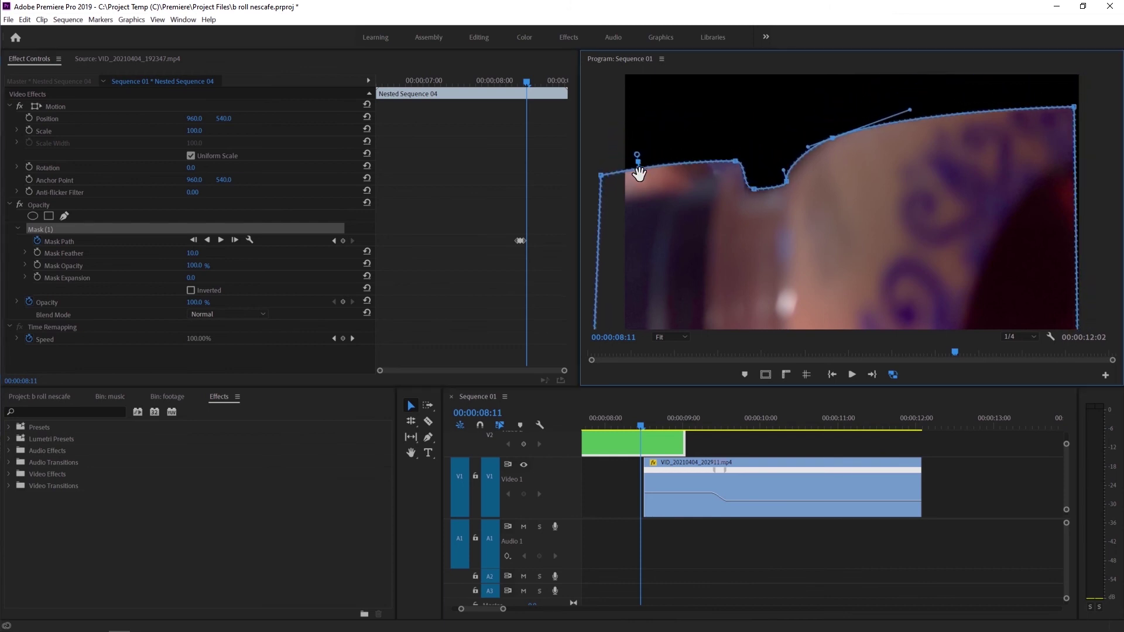
left_click_drag(639, 174, 638, 186)
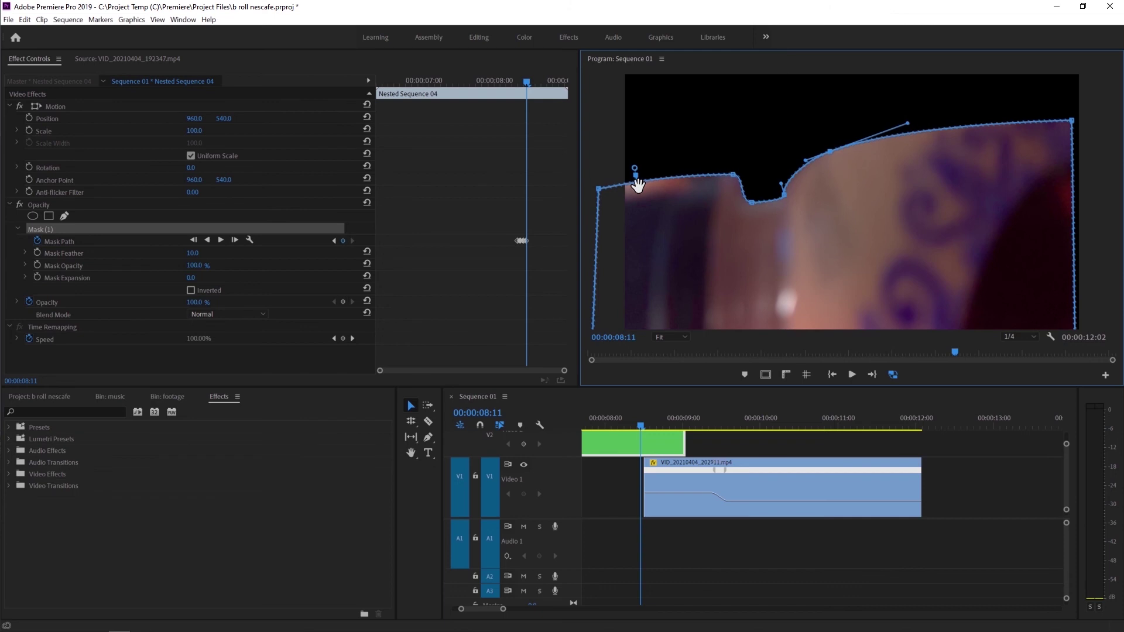
mouse_move(1072, 134)
left_mouse_down()
mouse_move(1086, 68)
mouse_move(1083, 78)
left_mouse_up()
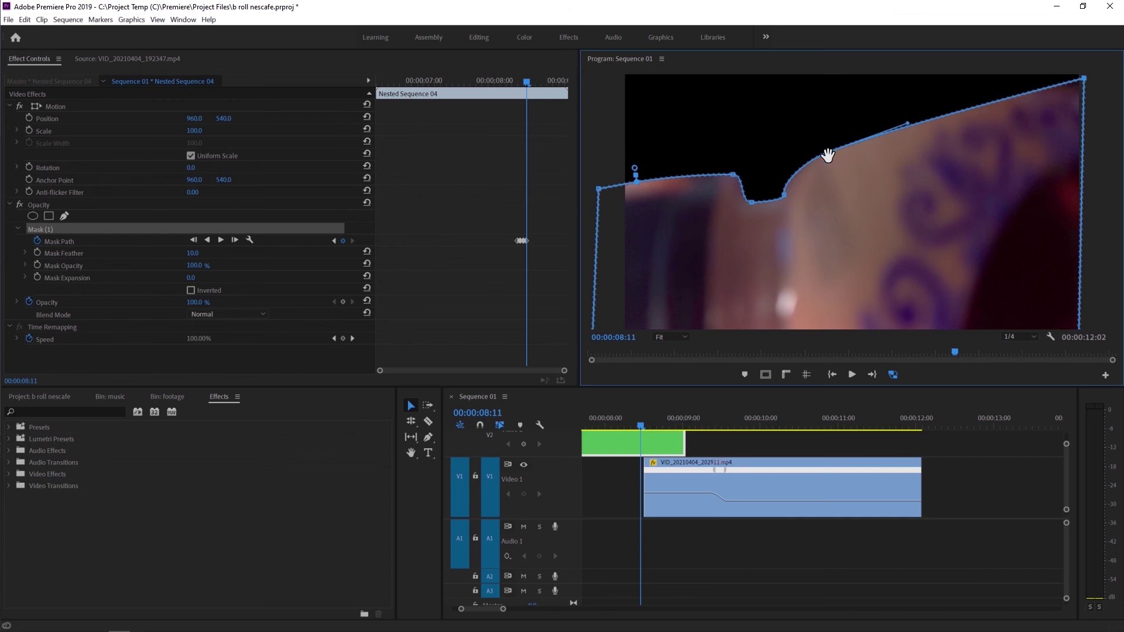
mouse_move(828, 152)
left_mouse_down()
mouse_move(824, 97)
mouse_move(826, 144)
left_mouse_up()
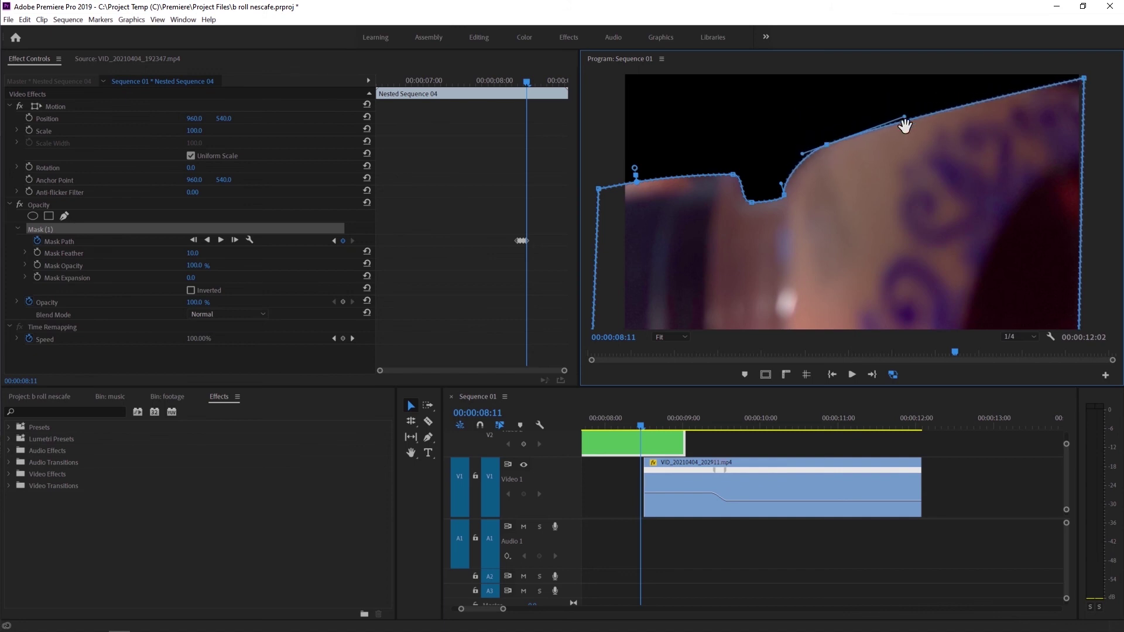
left_click_drag(904, 117, 900, 96)
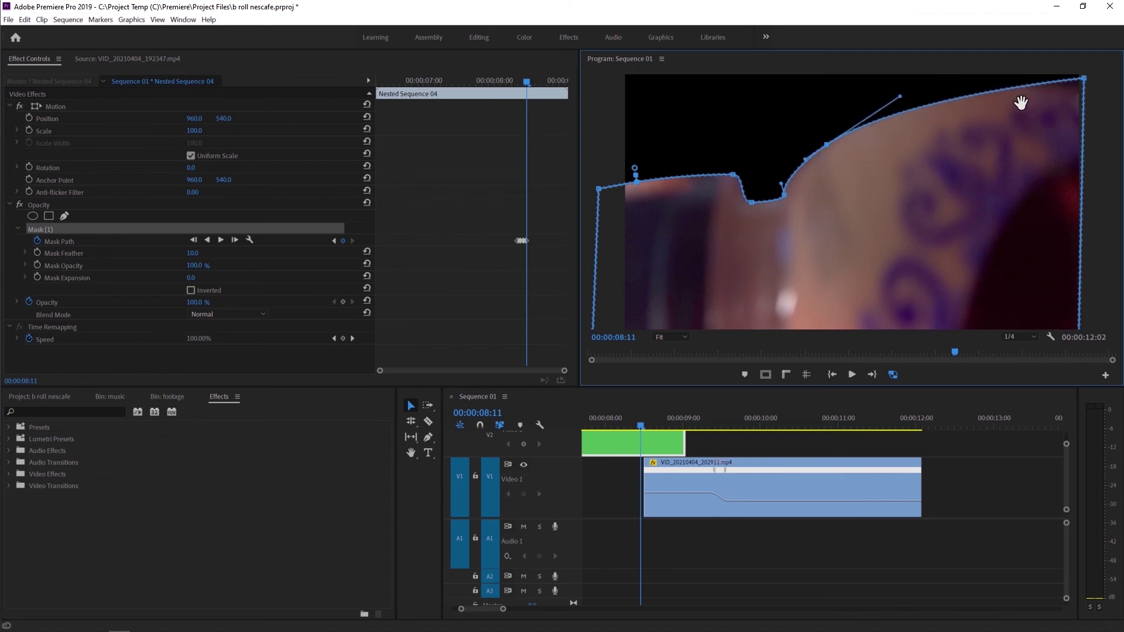
left_click(510, 59)
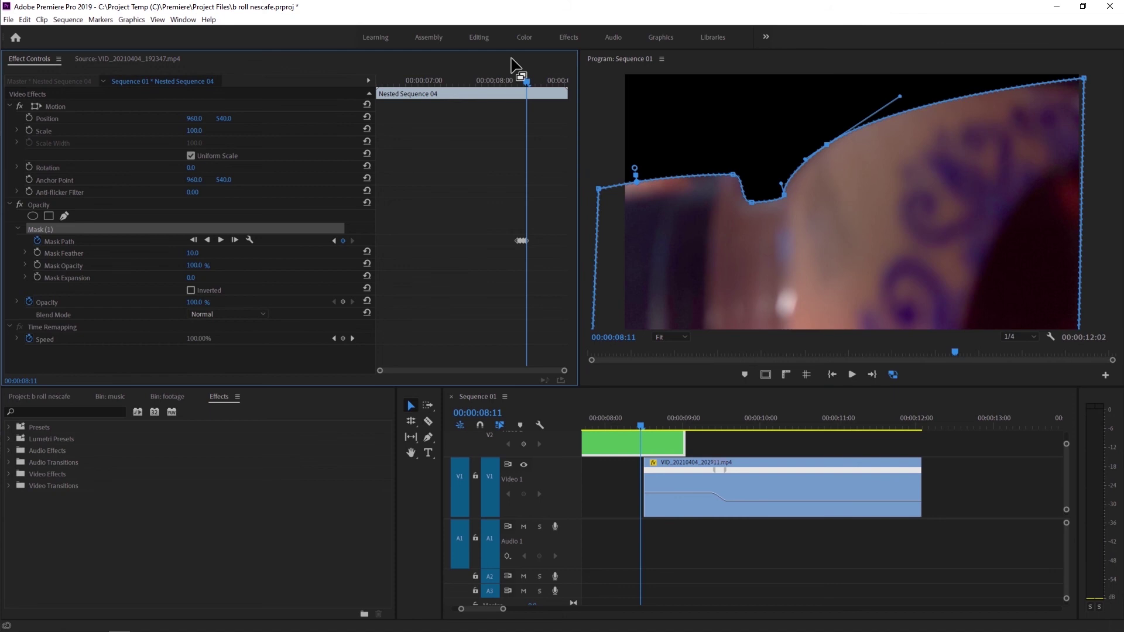
- At 08:12, move the mask down to follow the cup
key("Right")
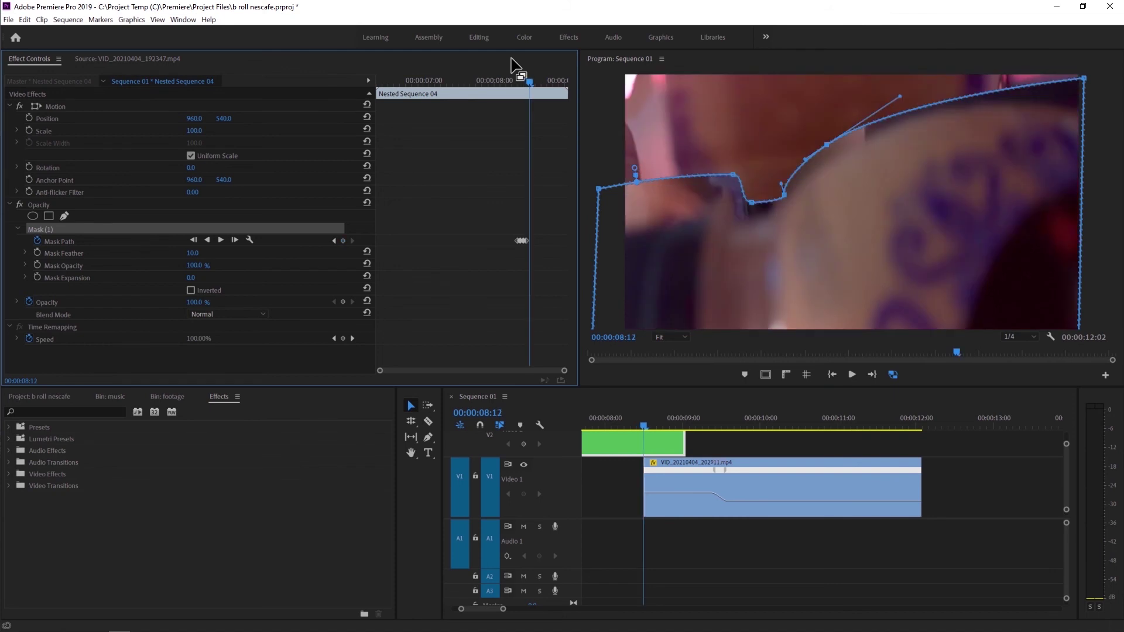
left_click_drag(673, 206, 672, 219)
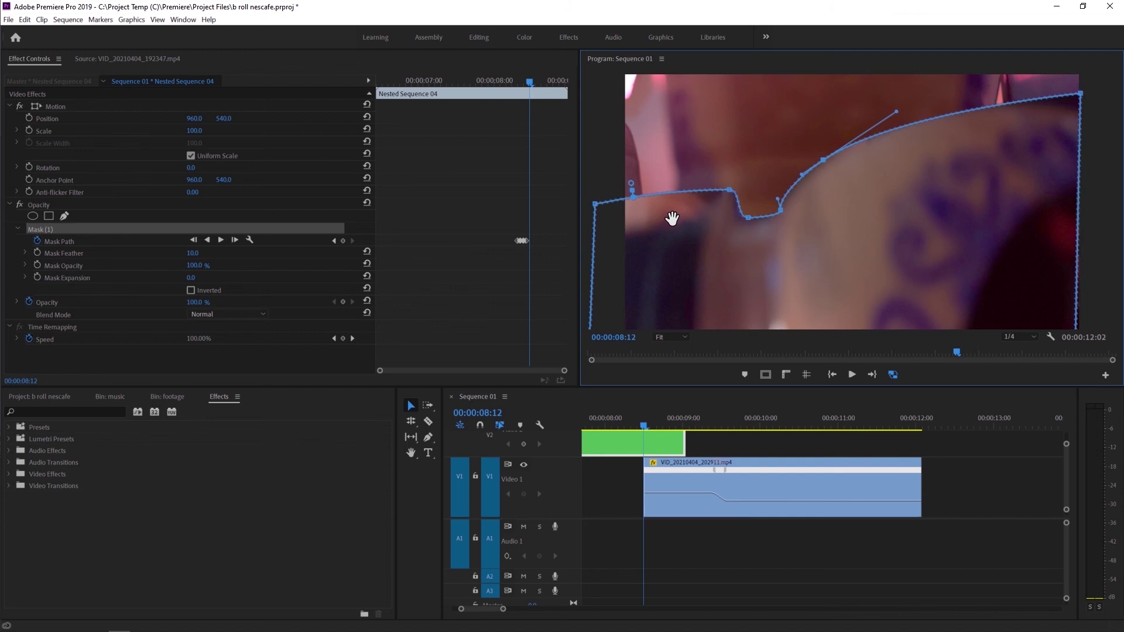
left_click_drag(673, 222, 673, 224)
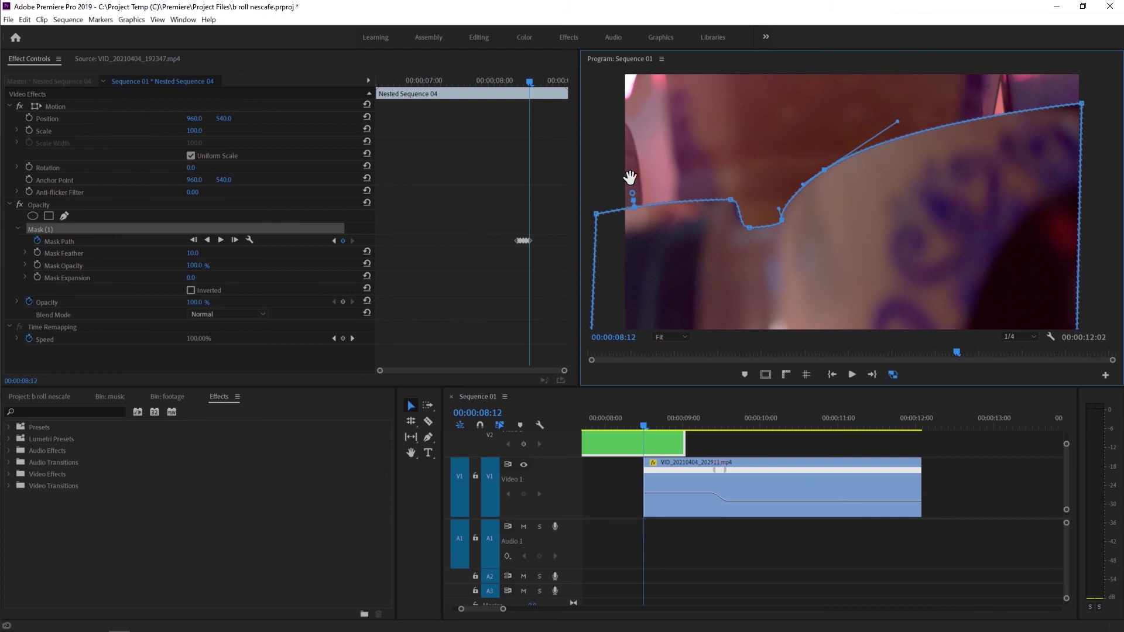
left_click(532, 63)
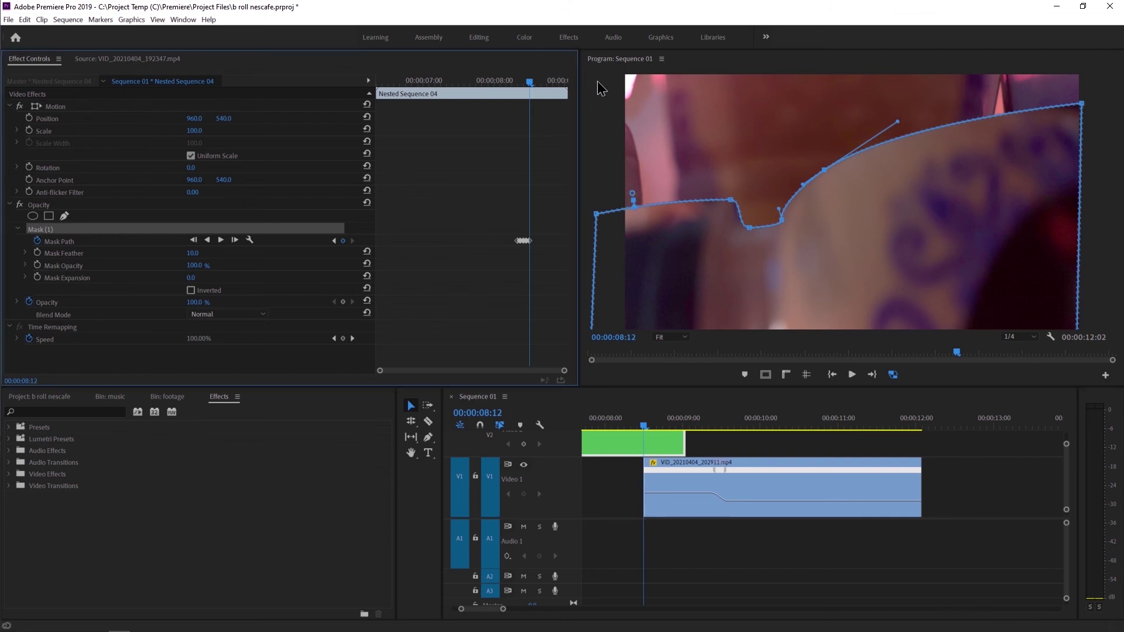
- At 08:13, set Mask Expansion to -12.7 and reshape the mask around the cup rim
key("Right")
mouse_move(759, 204)
left_mouse_down()
mouse_move(740, 285)
mouse_move(714, 309)
left_mouse_up()
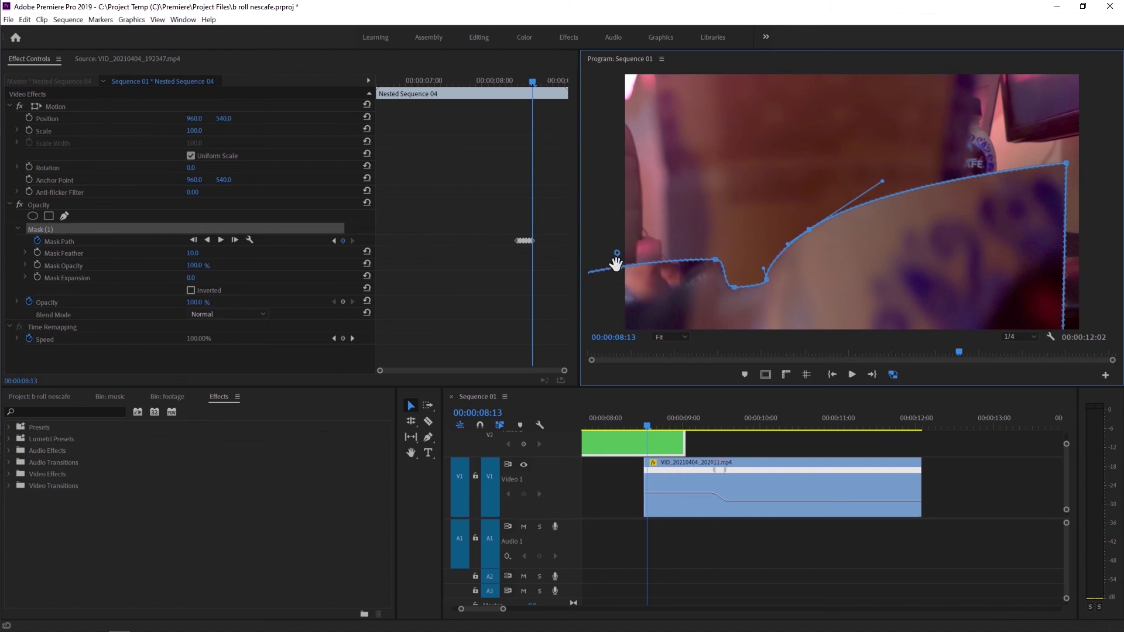
left_click_drag(617, 287, 618, 291)
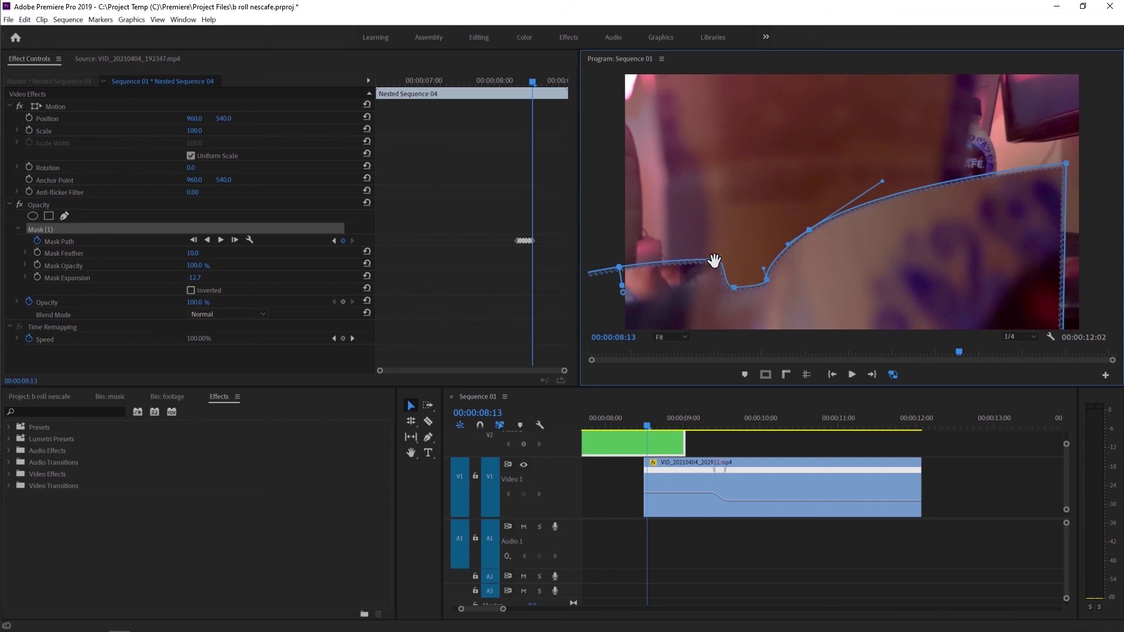
left_click_drag(715, 259, 705, 269)
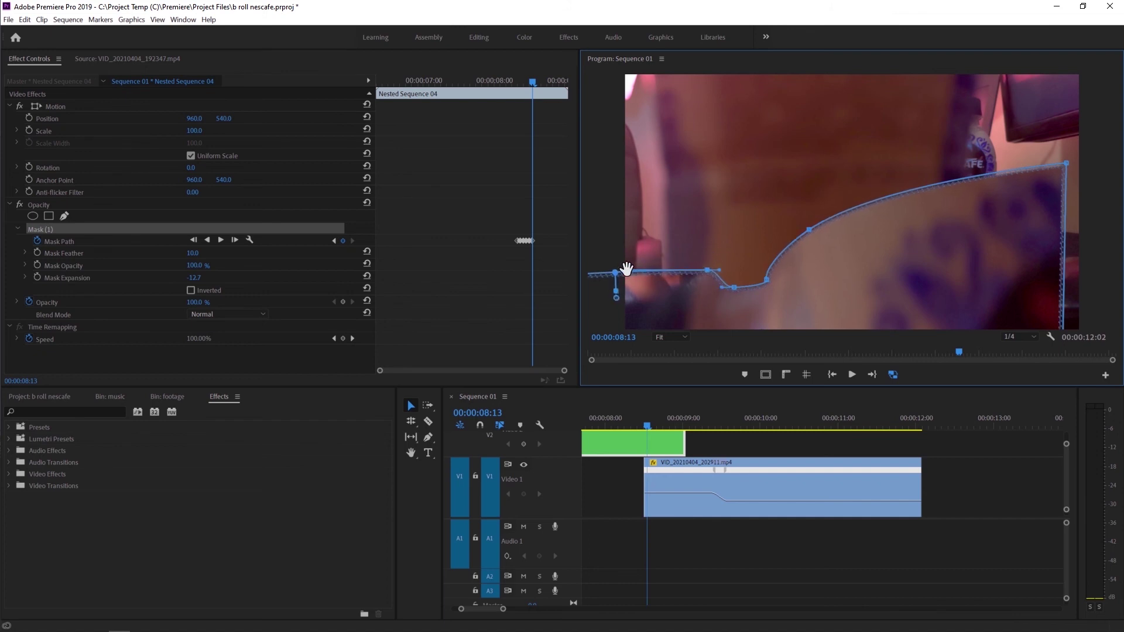
mouse_move(628, 275)
left_mouse_down()
mouse_move(626, 289)
mouse_move(651, 256)
mouse_move(629, 280)
left_mouse_up()
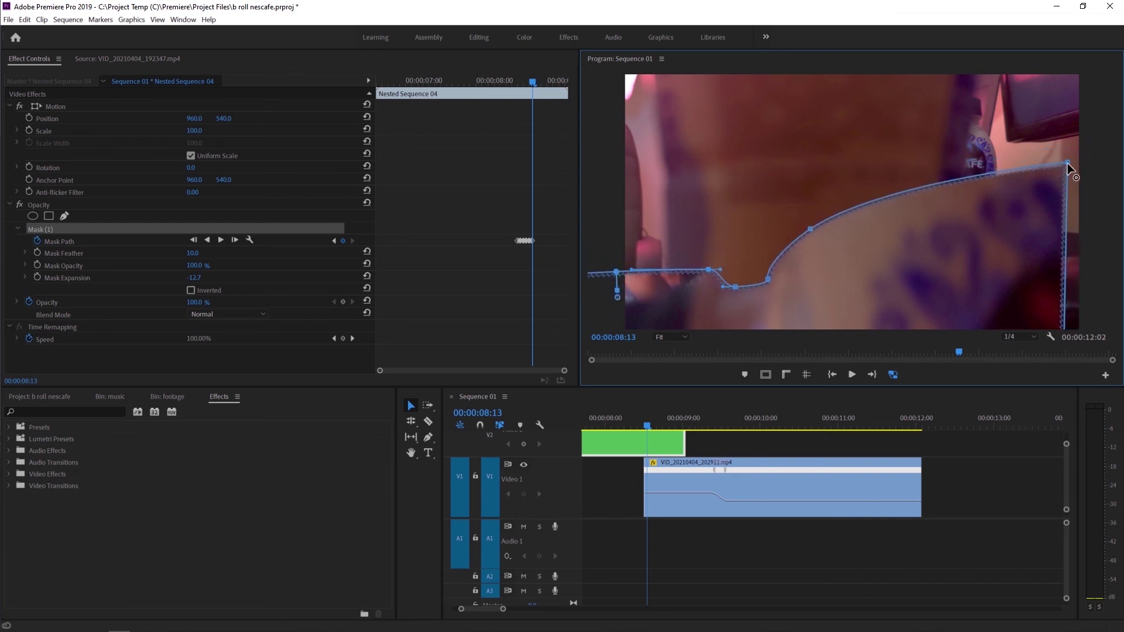
mouse_move(1066, 163)
left_mouse_down()
mouse_move(1097, 140)
mouse_move(1082, 133)
mouse_move(1085, 152)
mouse_move(1102, 154)
left_mouse_up()
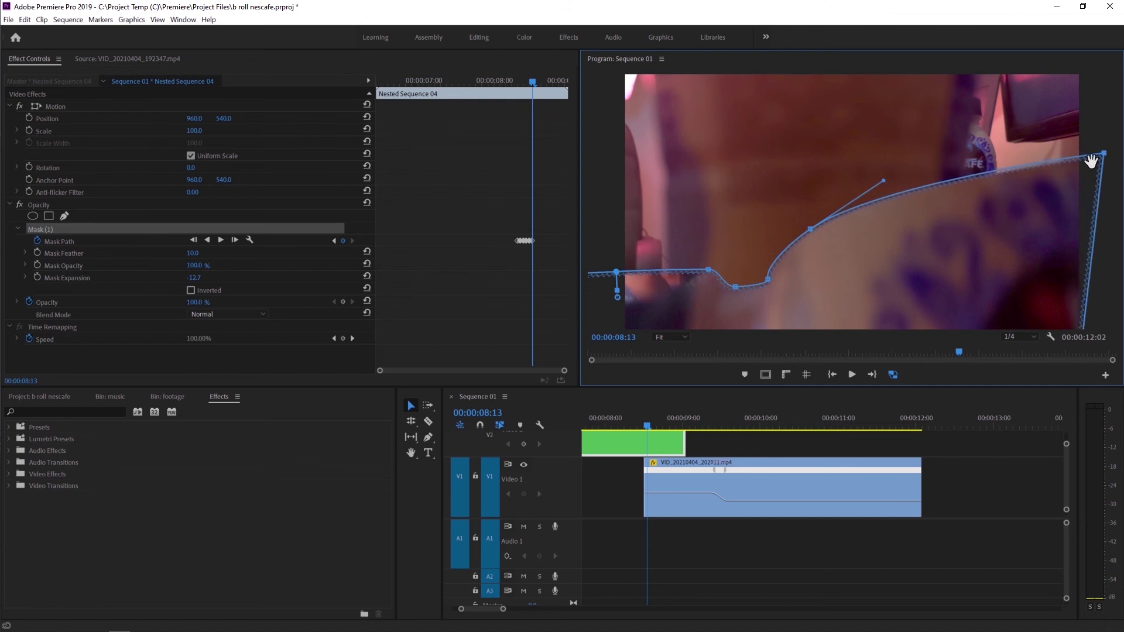
mouse_move(810, 209)
left_mouse_down()
mouse_move(802, 189)
mouse_move(803, 216)
left_mouse_up()
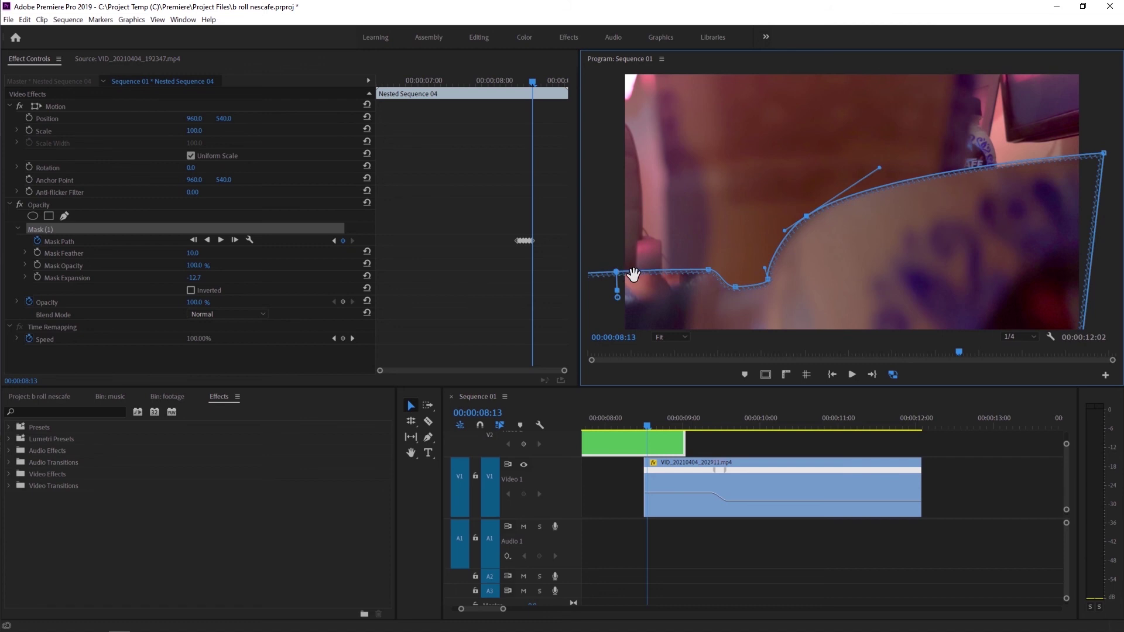
left_click_drag(629, 286, 635, 278)
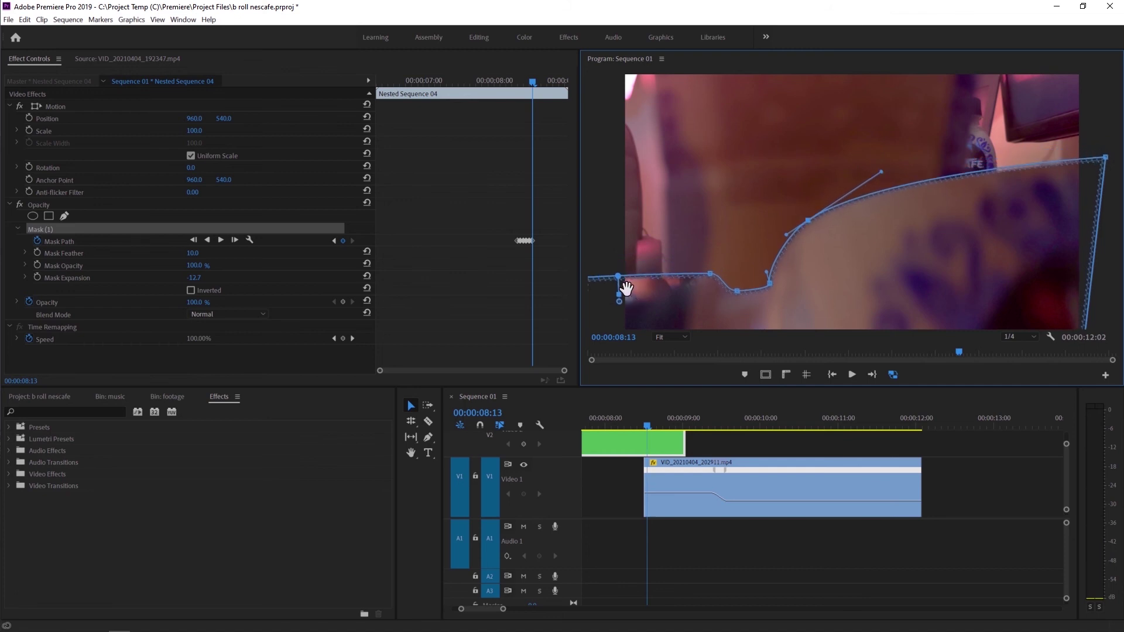
left_click(523, 66)
- At 08:14, move the mask down-left to follow the cup
key("Right")
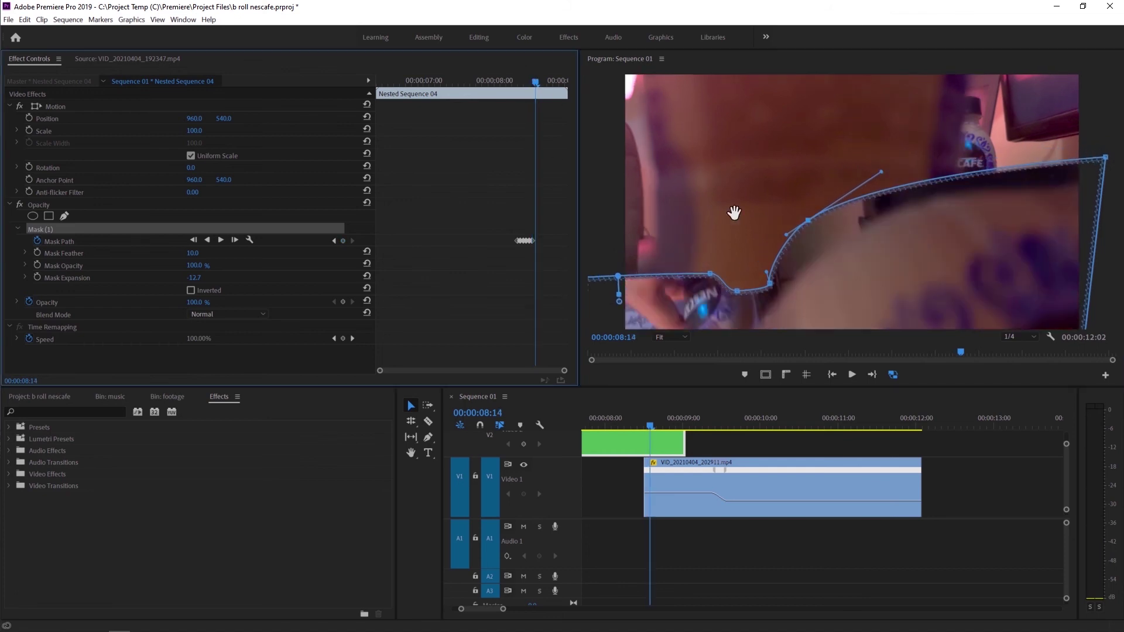
left_click_drag(806, 252, 797, 293)
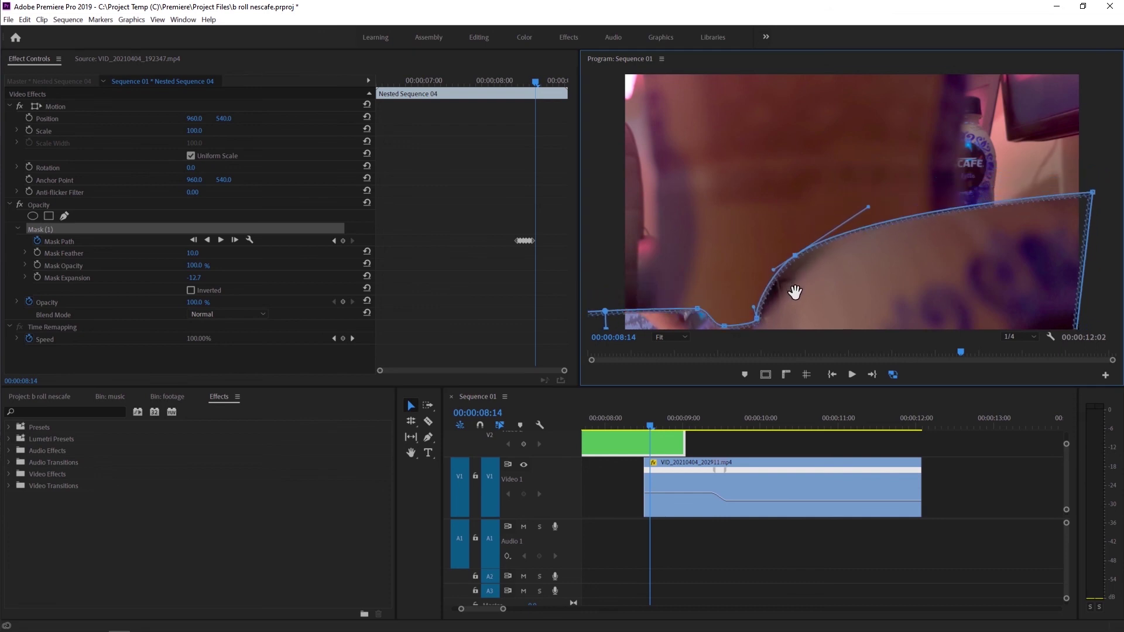
left_click_drag(797, 294, 796, 309)
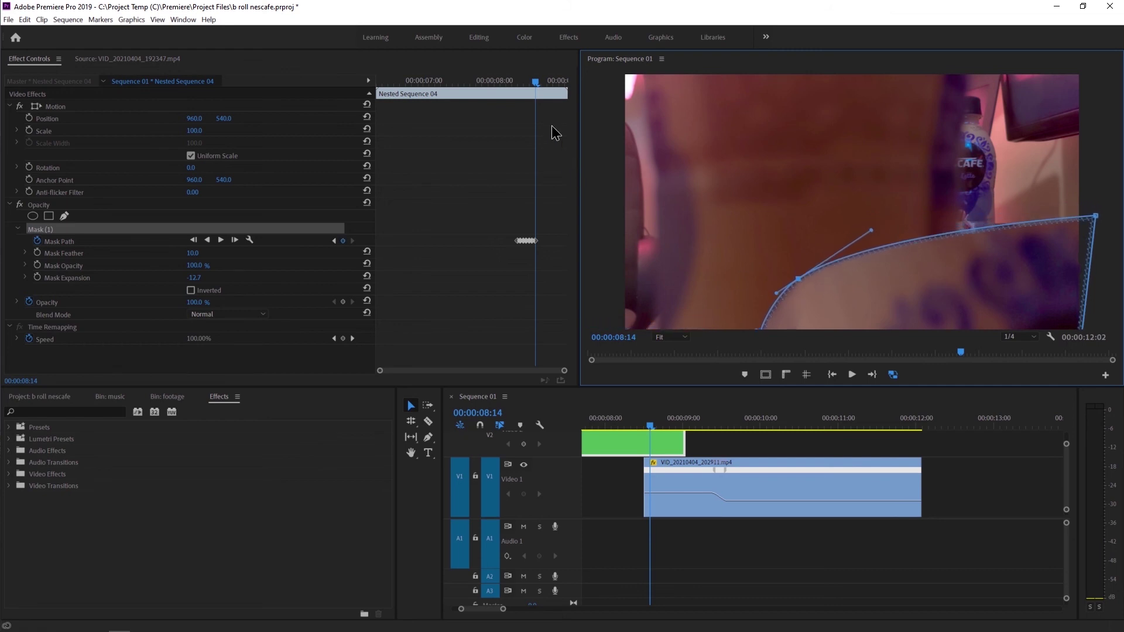
left_click(529, 59)
- Slide the mask further down at 08:16, 08:17 and 08:18 until it leaves the frame
key("Right")
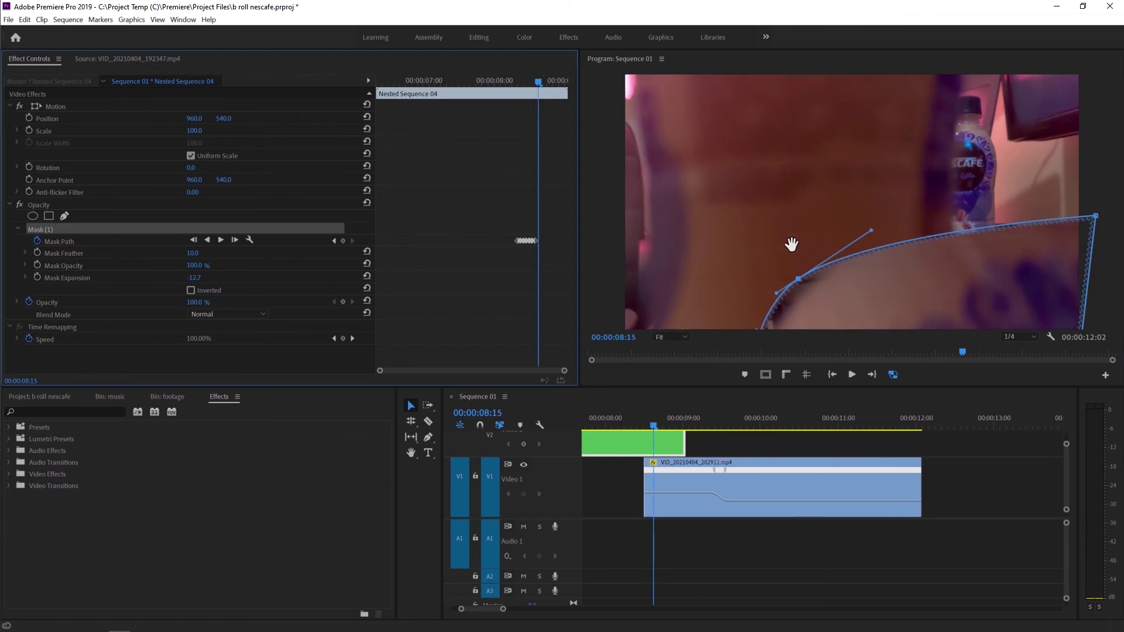
key("Right")
left_click_drag(909, 291, 915, 333)
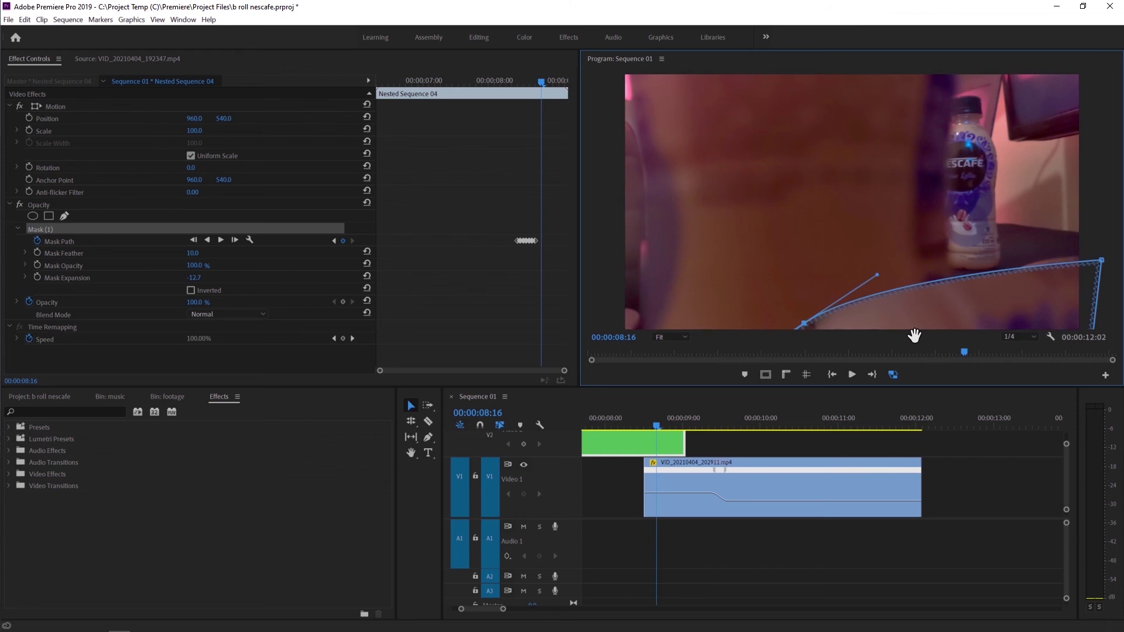
left_click(535, 55)
key("Right")
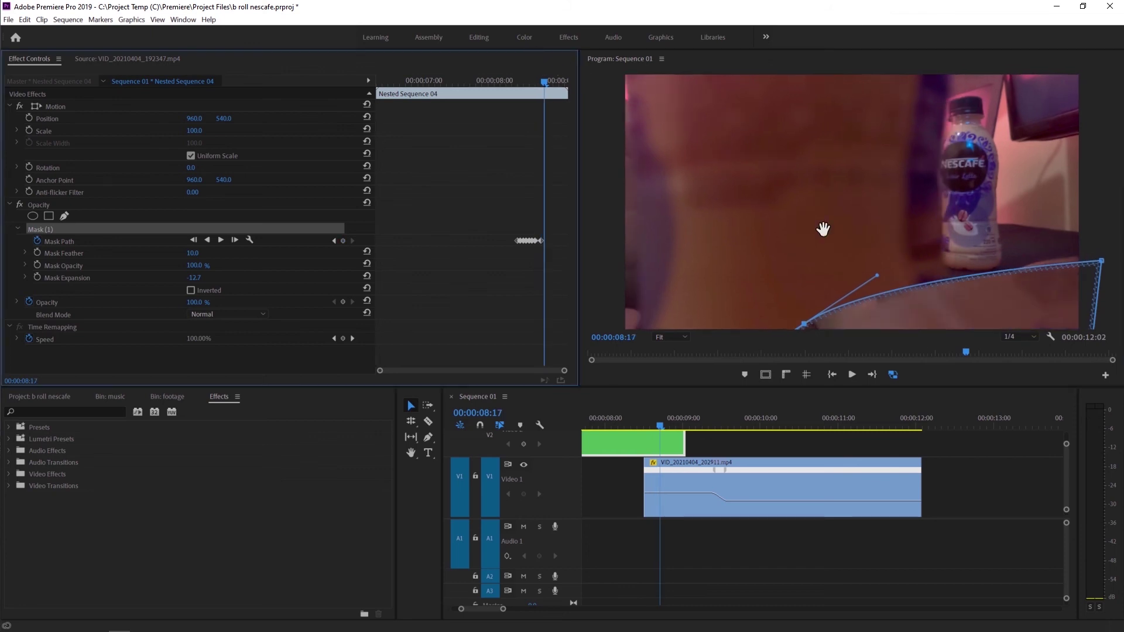
left_click_drag(930, 311, 955, 350)
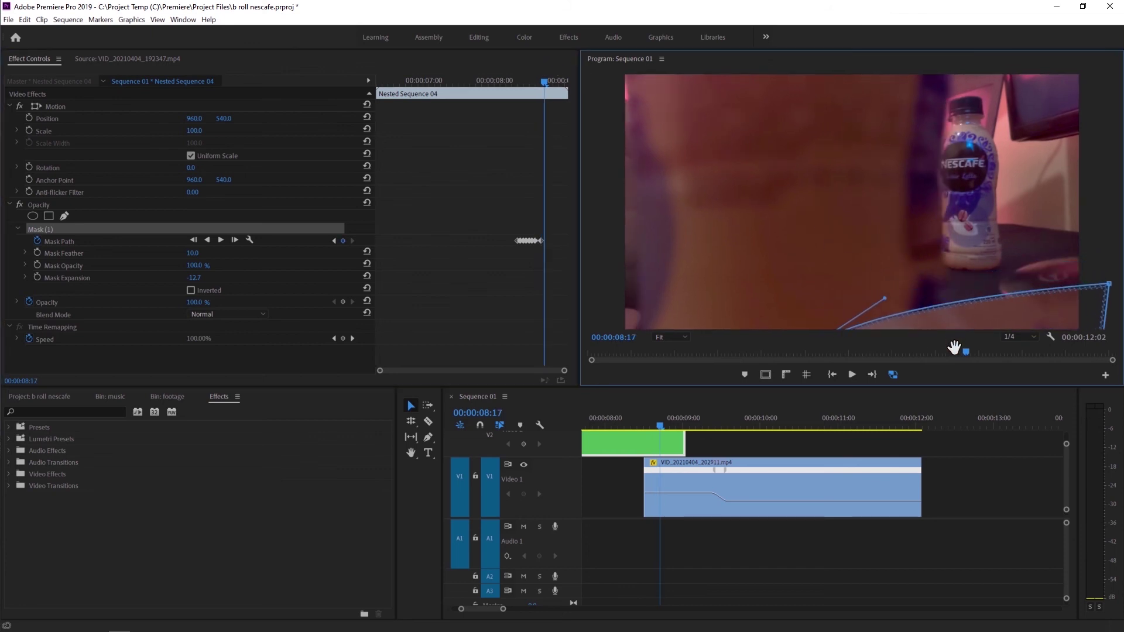
left_click(539, 59)
key("Right")
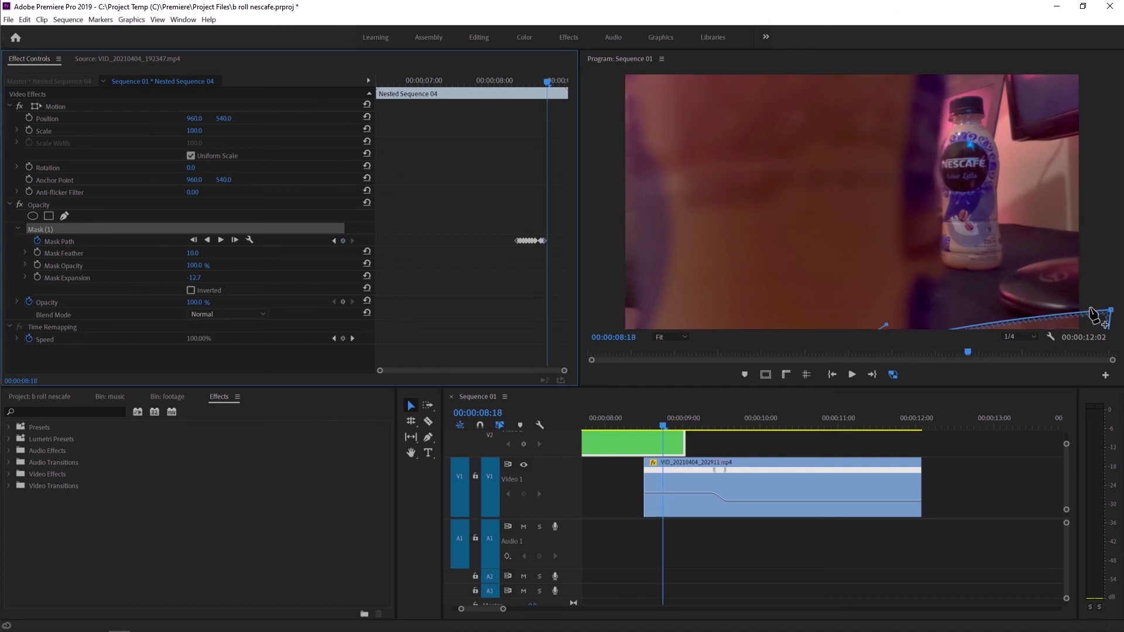
left_click_drag(1091, 319, 1092, 338)
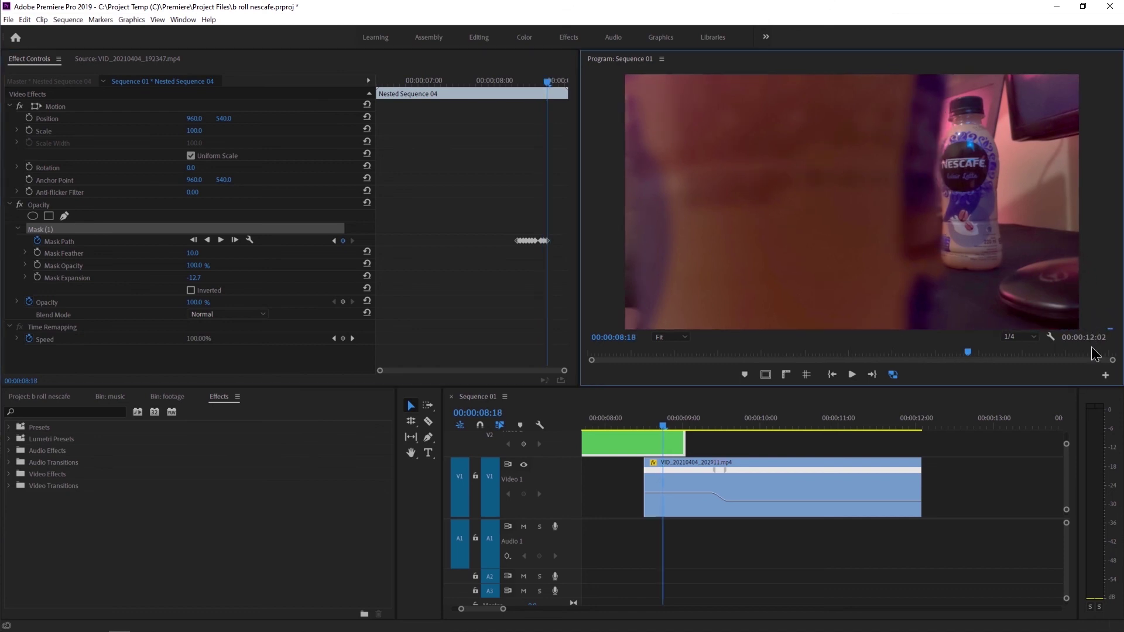
left_click(603, 420)
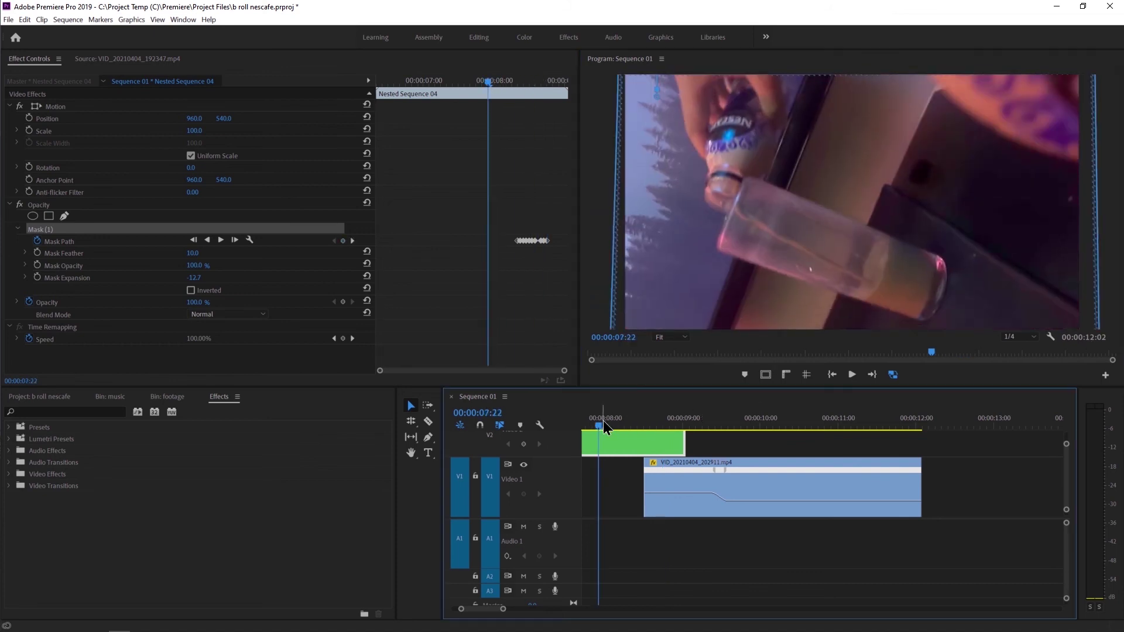
- Play back the masked section, then move the V1 clip so it starts at 00:00:08:08
key("space")
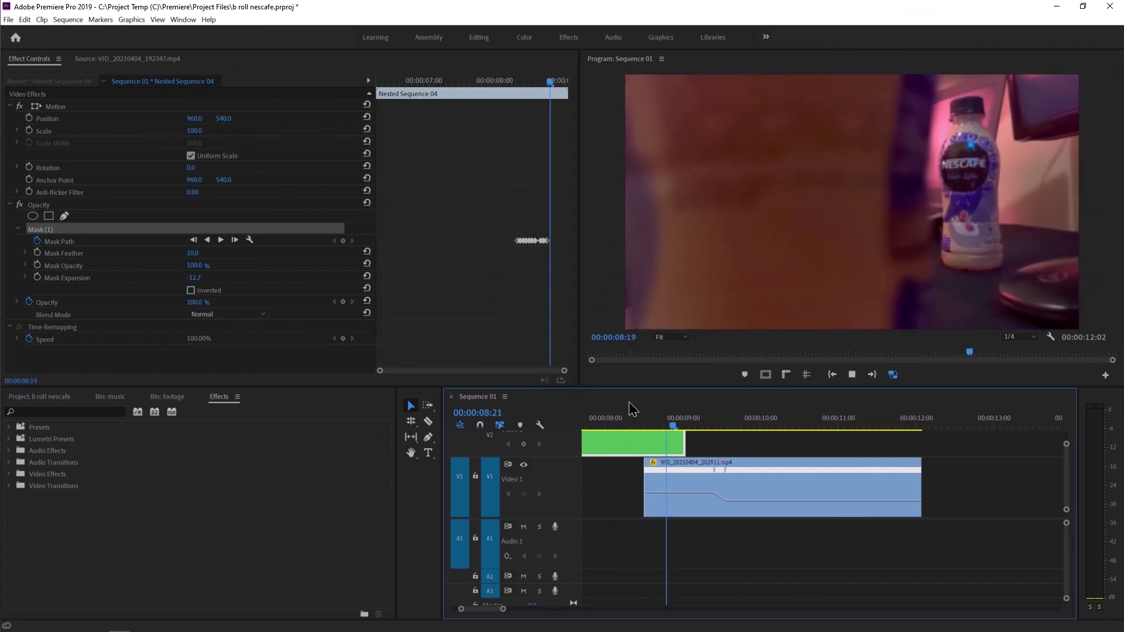
key("space")
left_click_drag(626, 405, 643, 411)
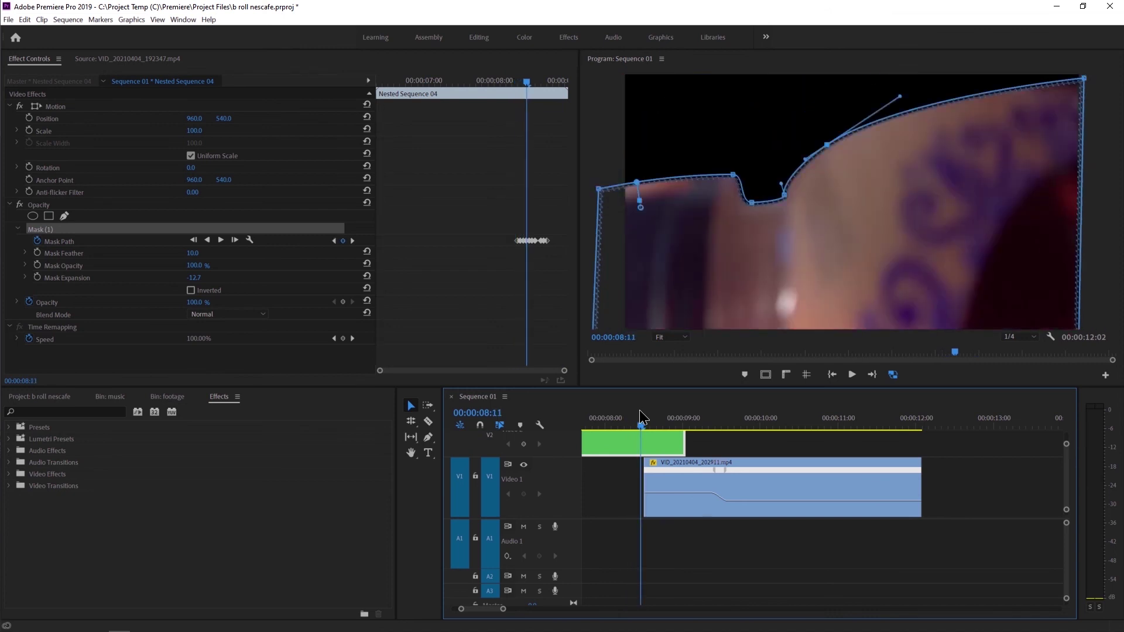
left_click_drag(642, 412, 632, 419)
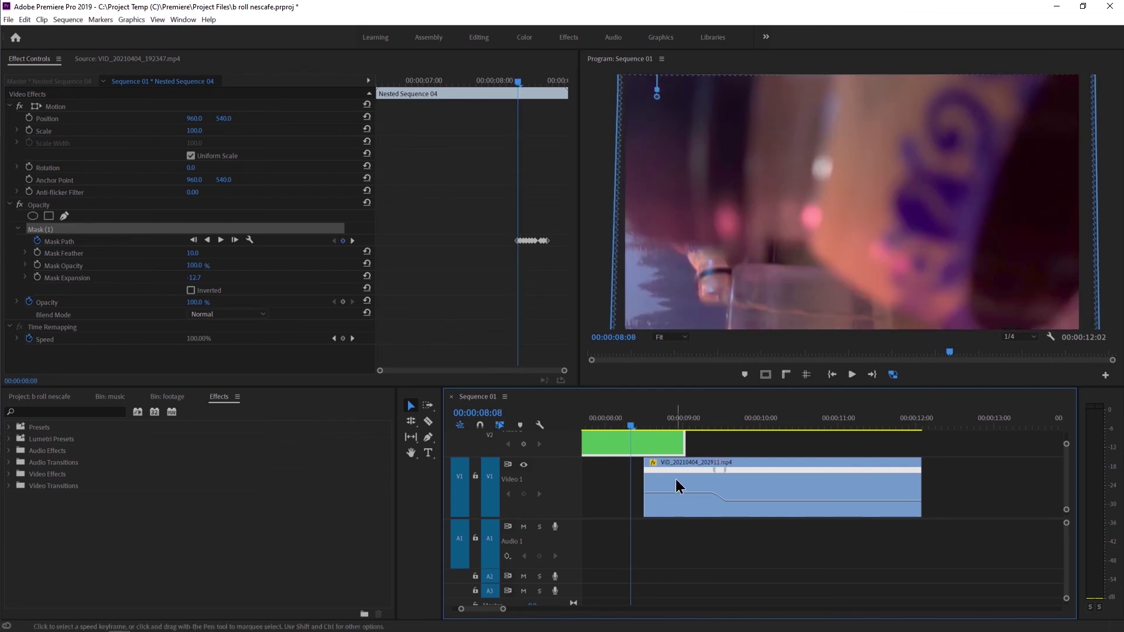
left_click_drag(676, 480, 653, 452)
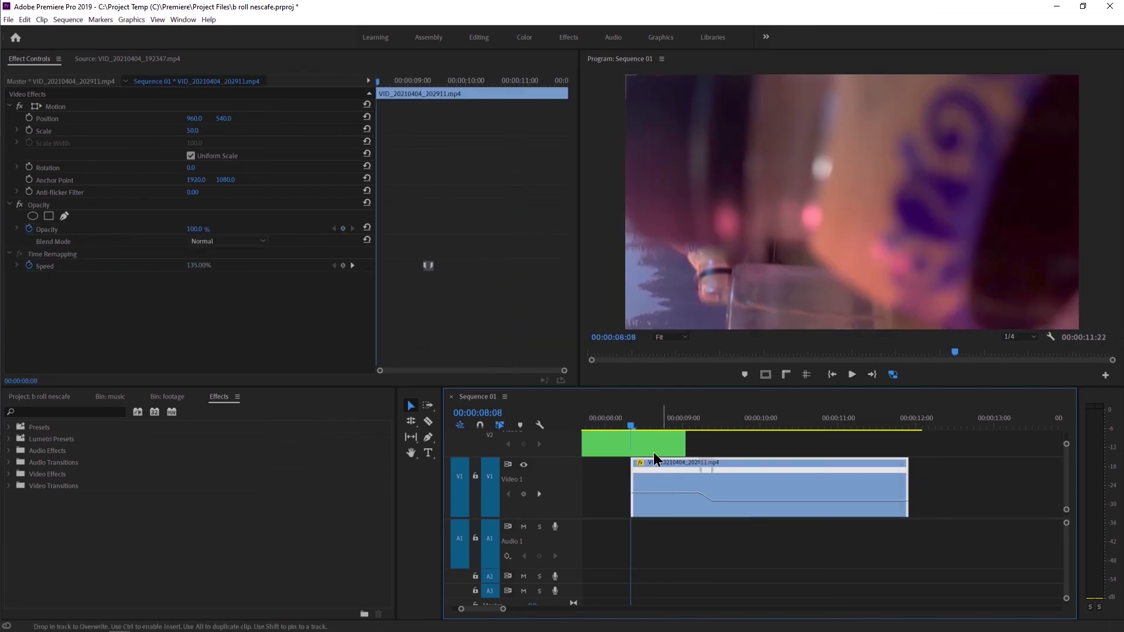
- Ripple-trim the V1 clip's start and check the frames up to 00:00:09:12
mouse_move(635, 425)
left_mouse_down()
mouse_move(663, 426)
mouse_move(644, 425)
left_mouse_up()
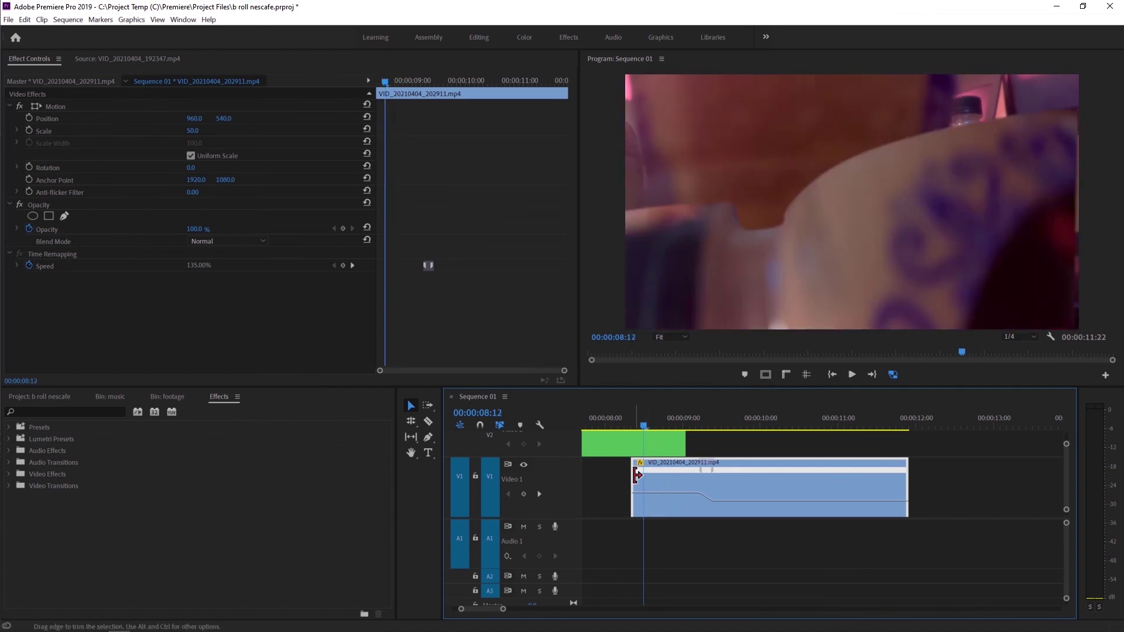
left_click_drag(637, 476, 656, 483)
mouse_move(642, 426)
left_mouse_down()
mouse_move(604, 427)
mouse_move(710, 436)
left_mouse_up()
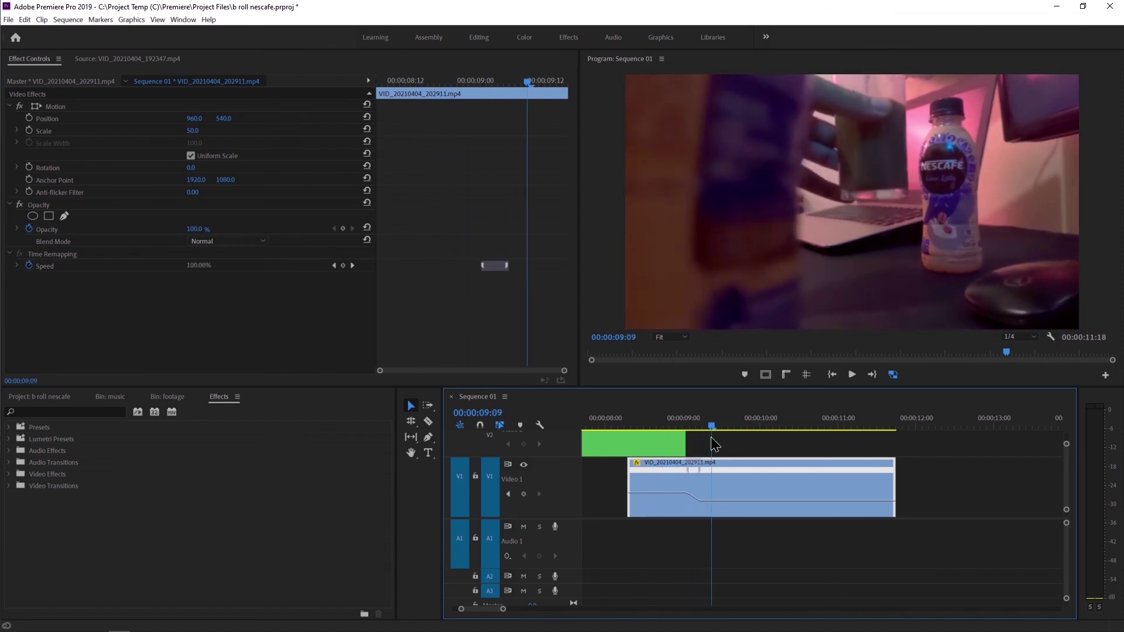
left_click_drag(709, 440, 724, 423)
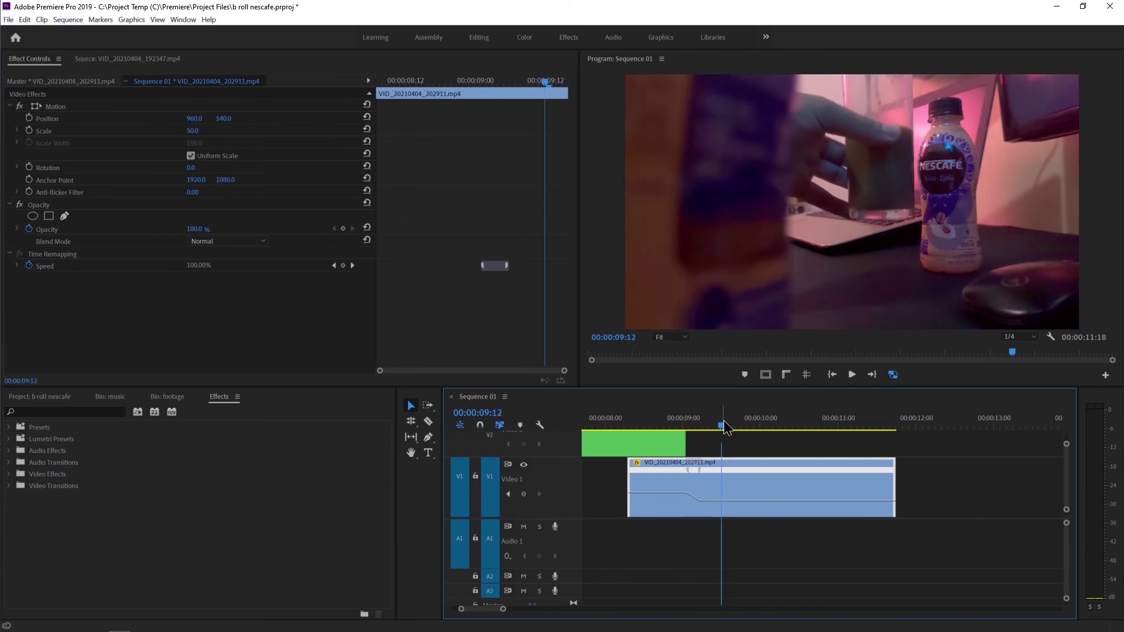
- Undo the last two clip edits, restoring 135% speed, and replay Sequence 01 from the start
key("ctrl+z")
key("ctrl+z")
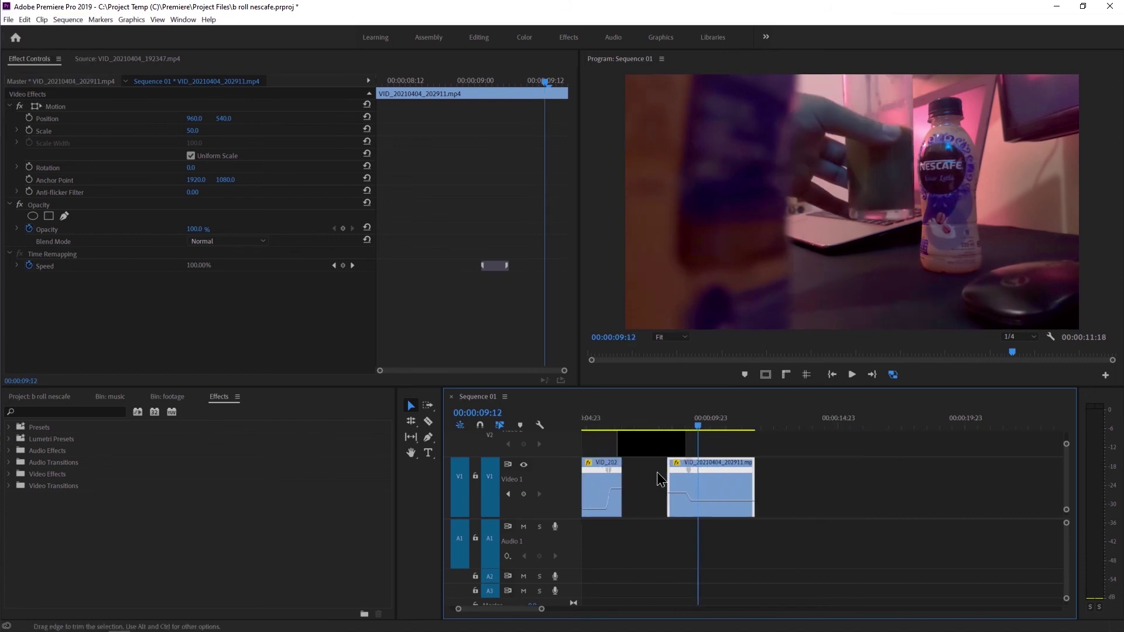
key("ctrl+z")
key("ctrl+z")
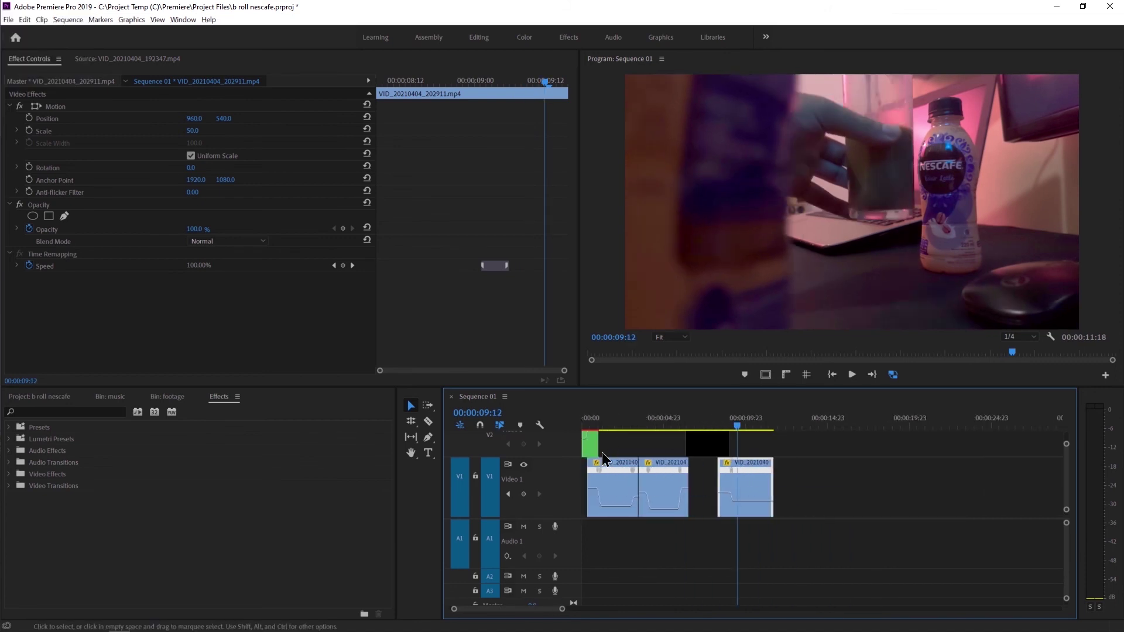
key("Home")
key("space")
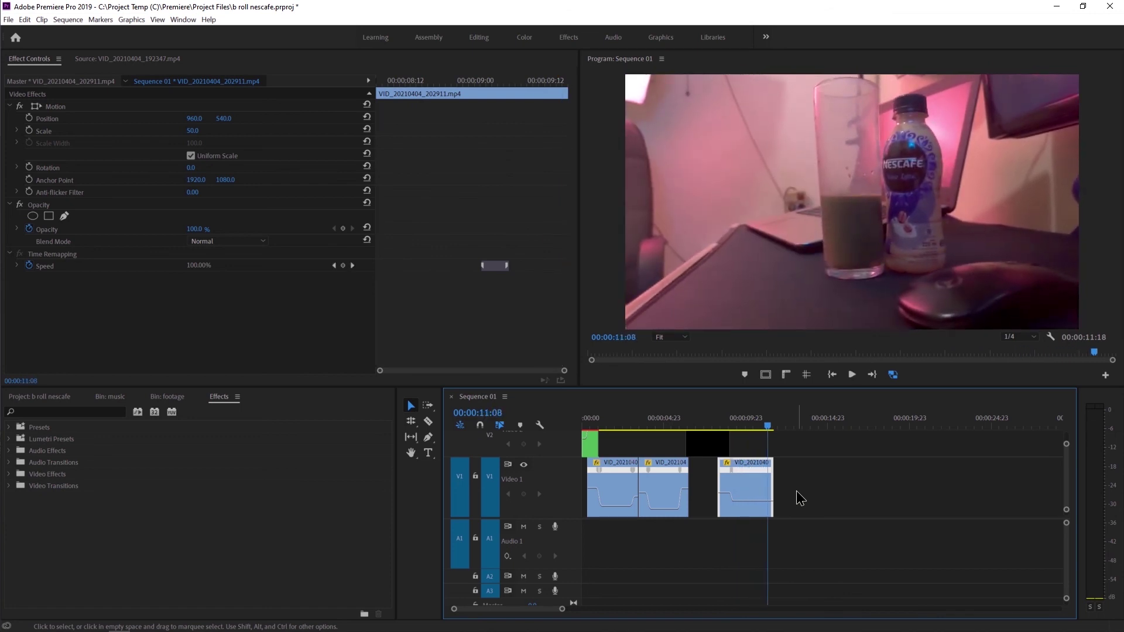
key("space")
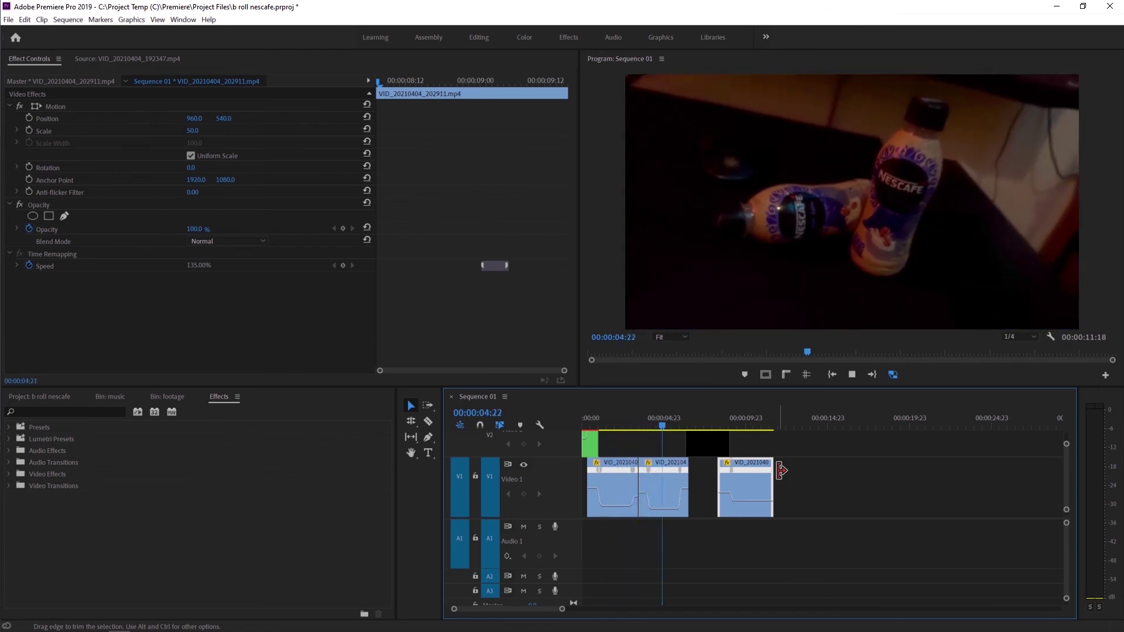
key("space")
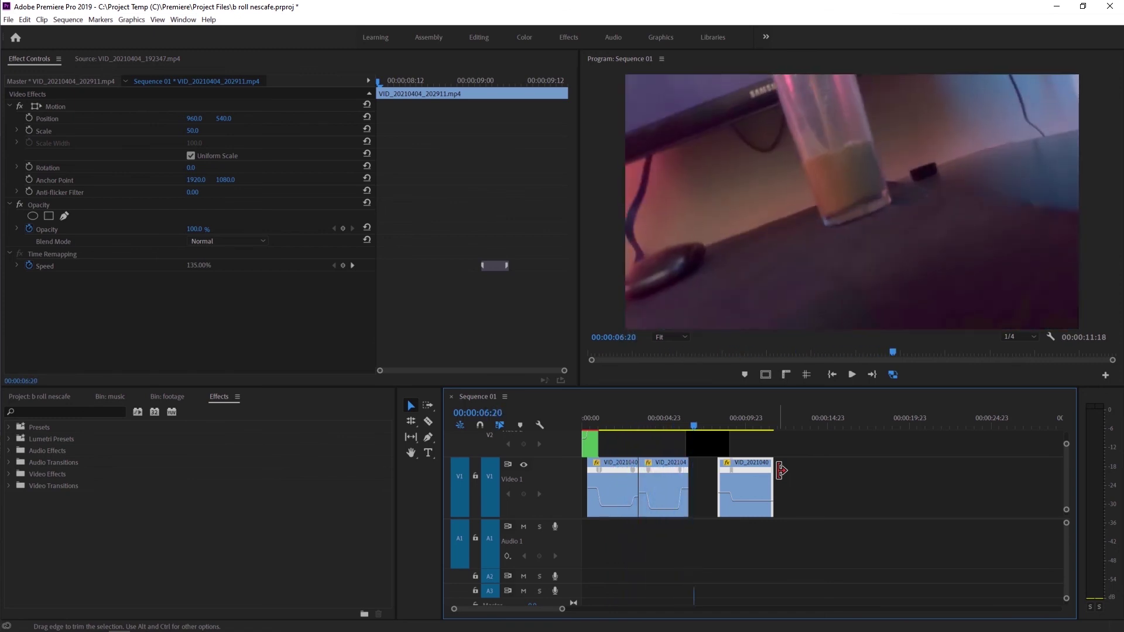
key("space")
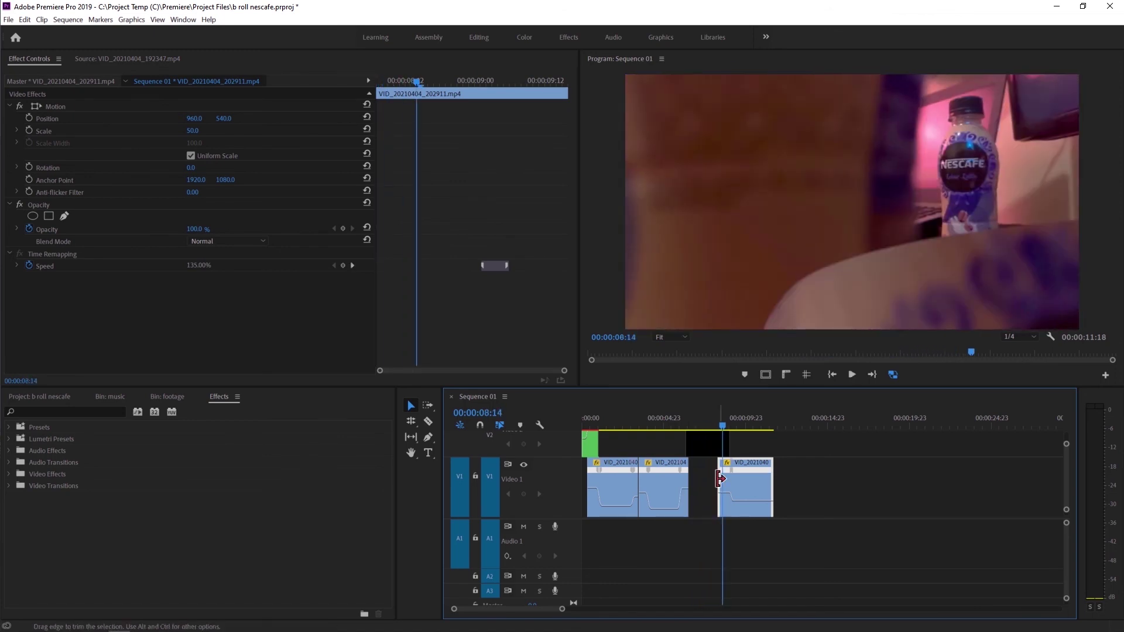
scroll(715, 474, "up", 6)
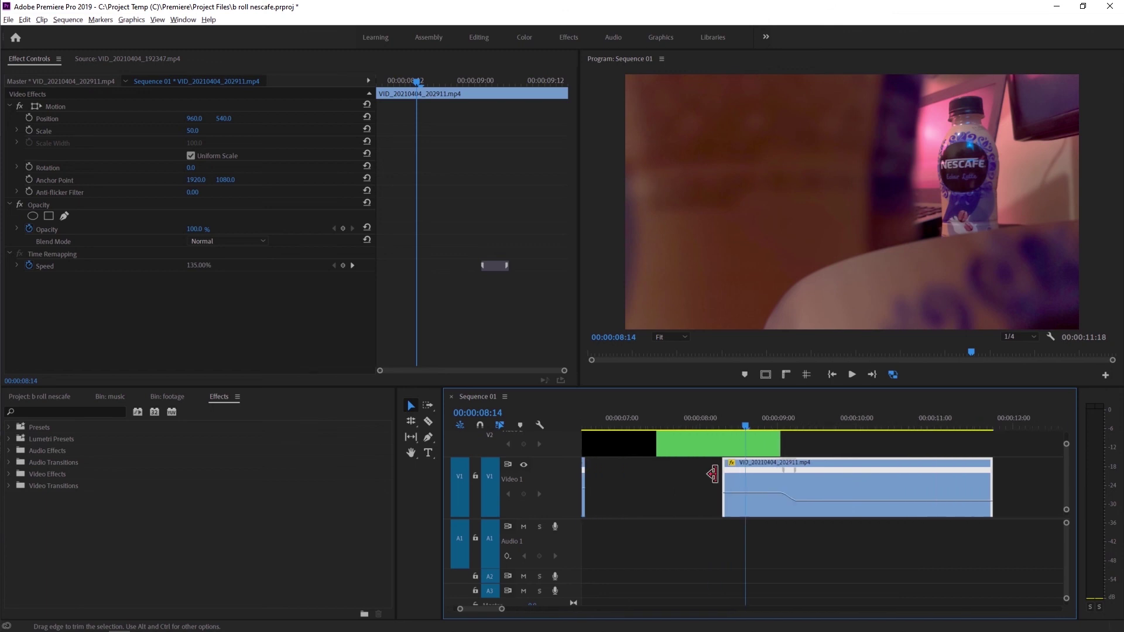
- Speed up the last clip's opening section to 153% from 00:00:08:20 and preview it
key("Right")
key("Right")
key("Right")
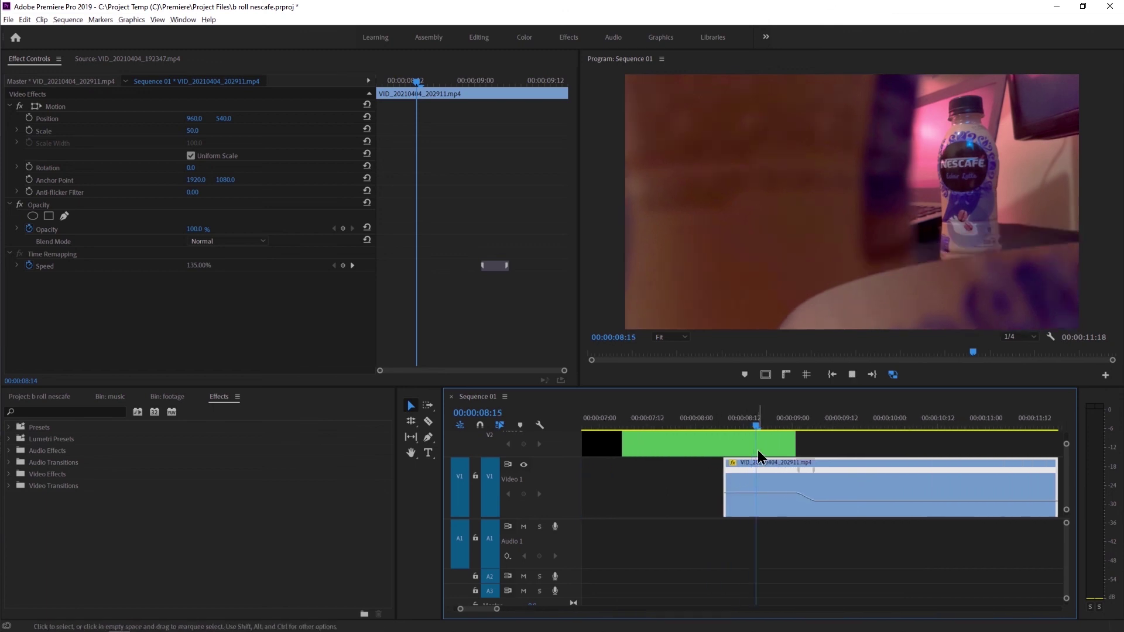
key("Right")
key("Right")
key("Right")
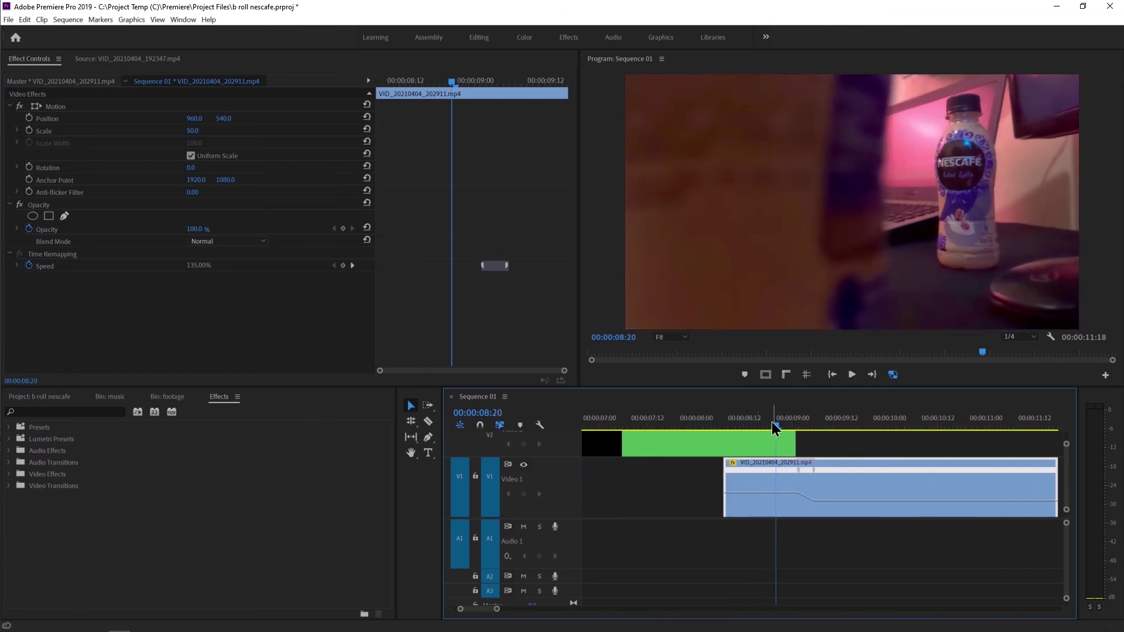
left_click_drag(756, 493, 757, 484)
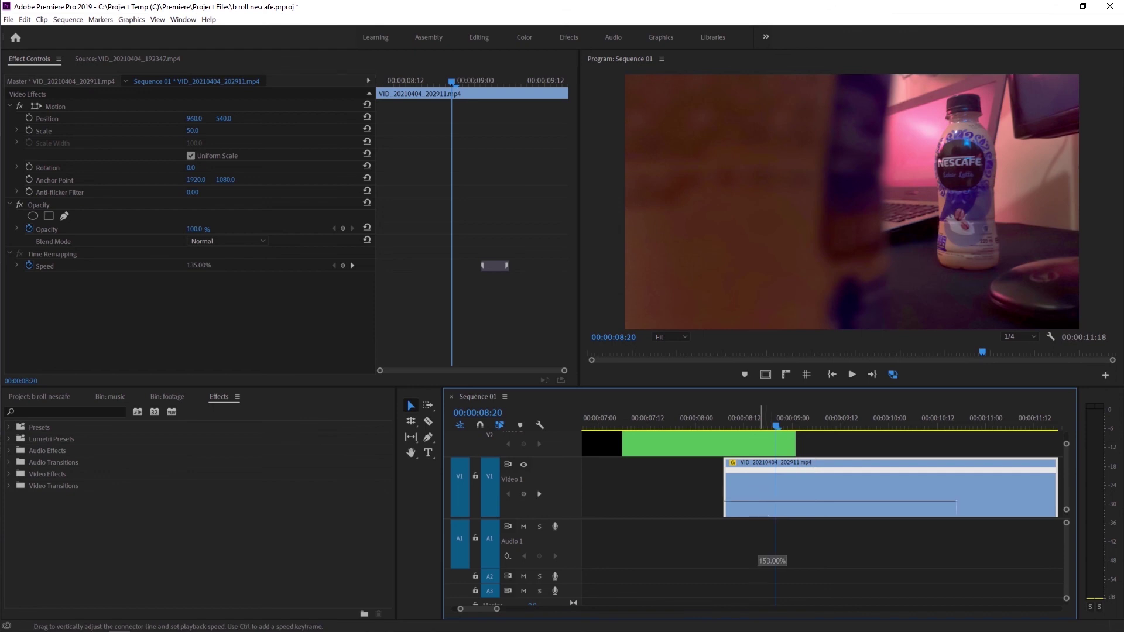
left_click(725, 418)
key("space")
key("space")
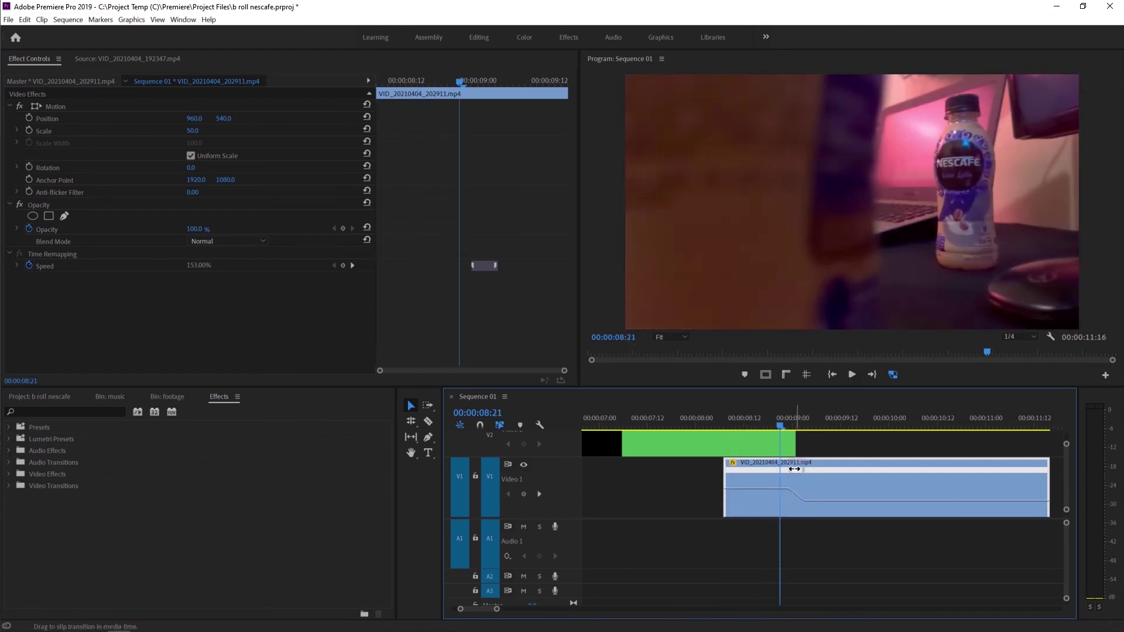
- Lengthen and ease the speed transition, slightly slowing the section after the ramp
left_click_drag(792, 469, 790, 468)
left_click(793, 471)
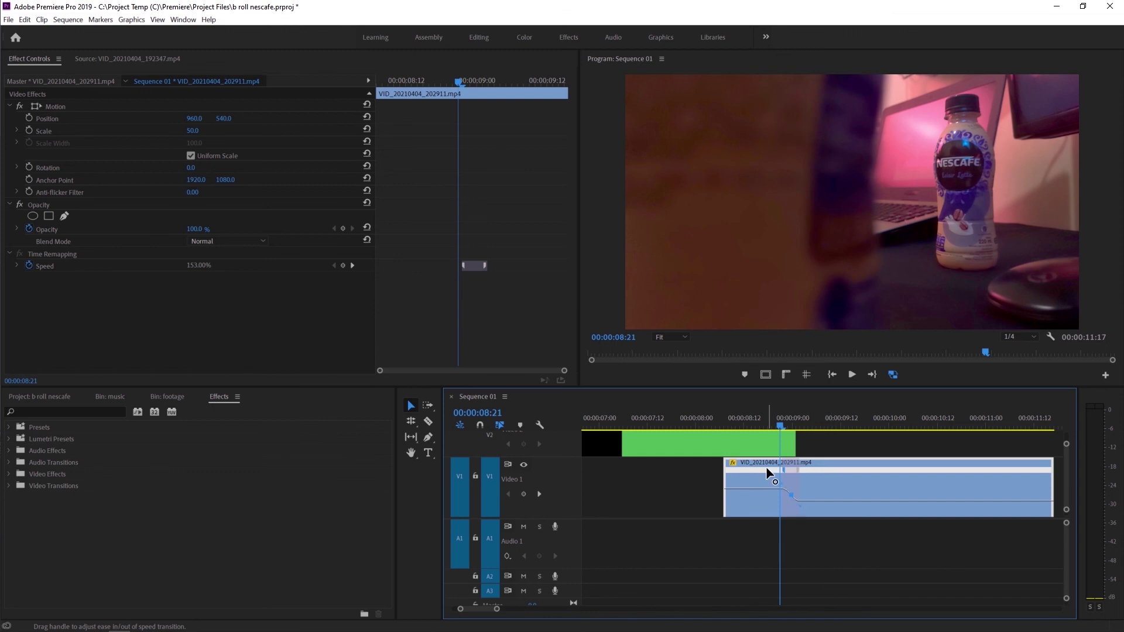
key("space")
left_click_drag(850, 497, 856, 507)
left_click(705, 421)
key("space")
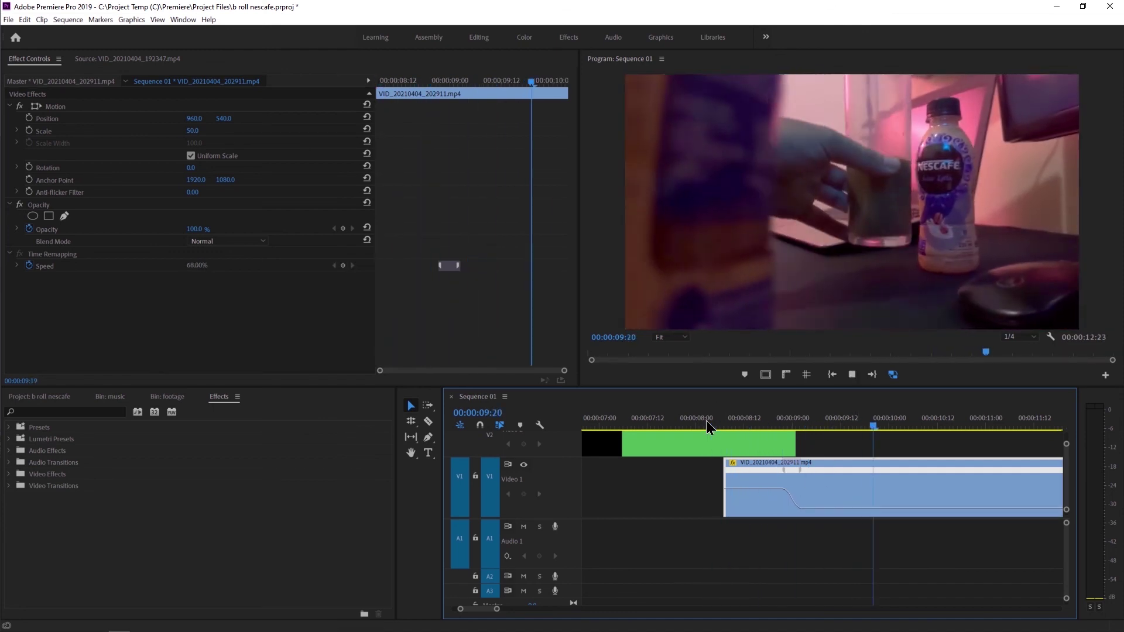
key("space")
left_click(704, 425)
key("space")
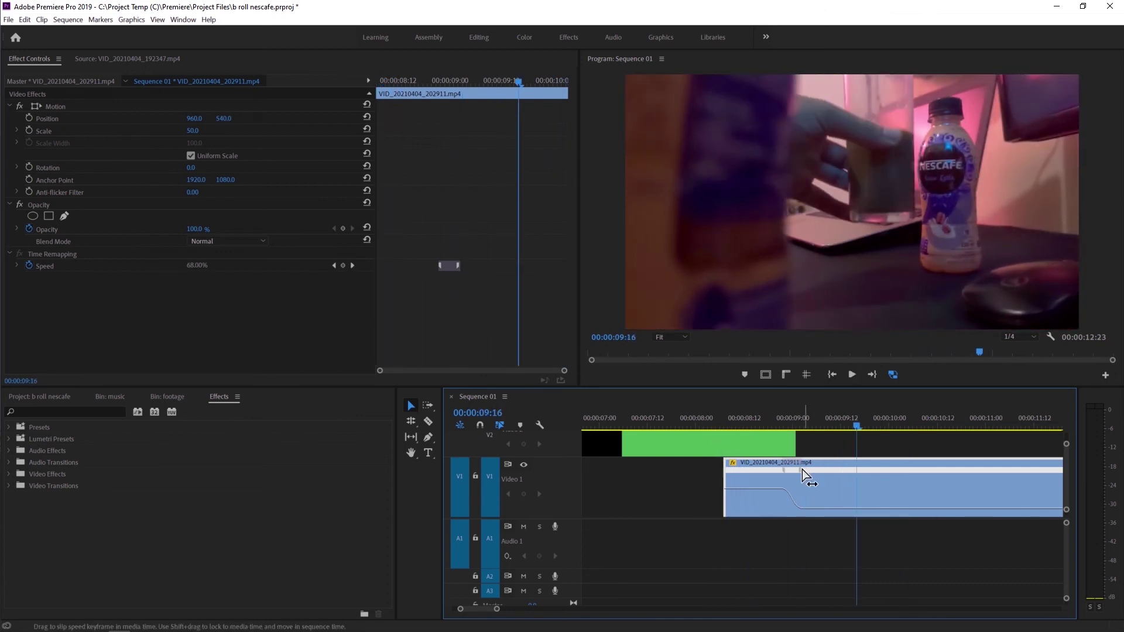
- Shift the speed keyframe later, then shorten the ramp for a quicker slowdown
left_click_drag(801, 468, 831, 472)
key("space")
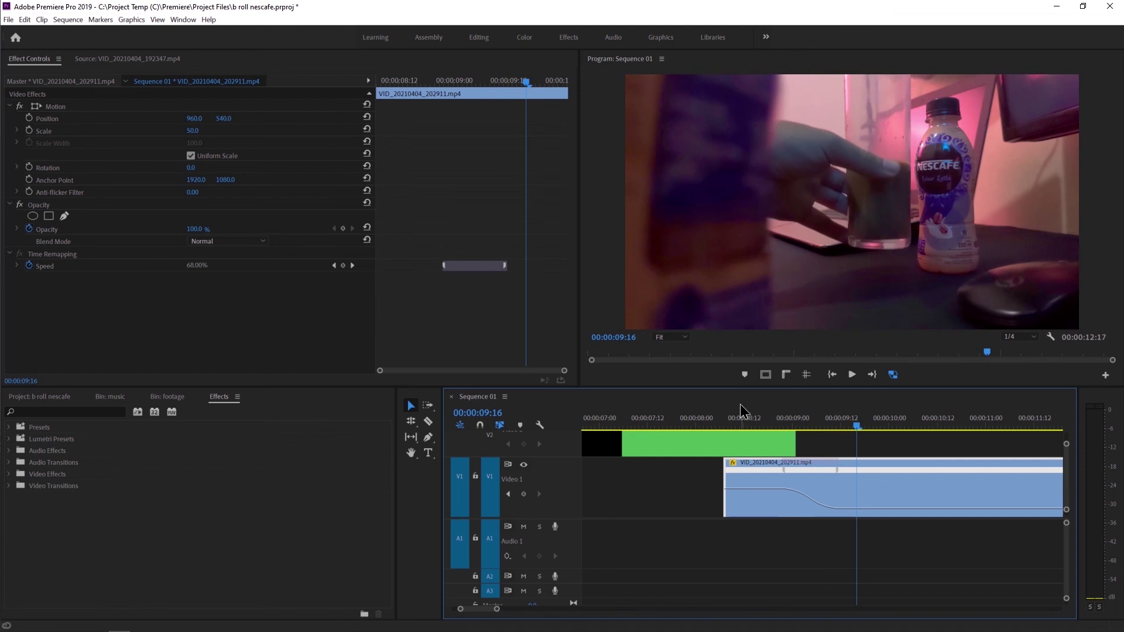
left_click(740, 405)
key("space")
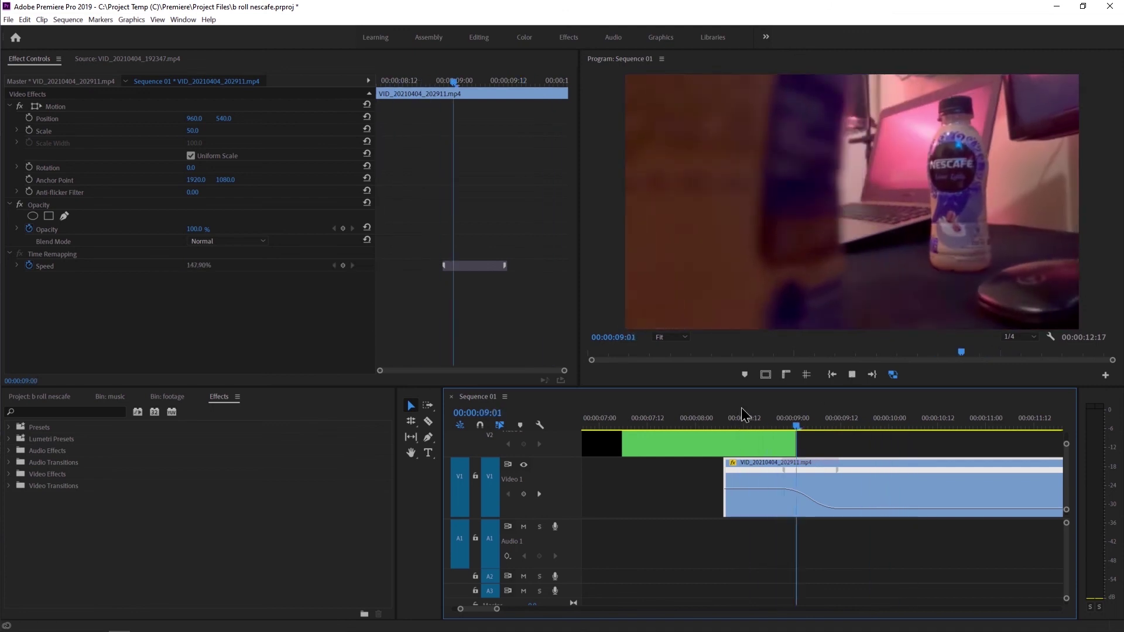
key("space")
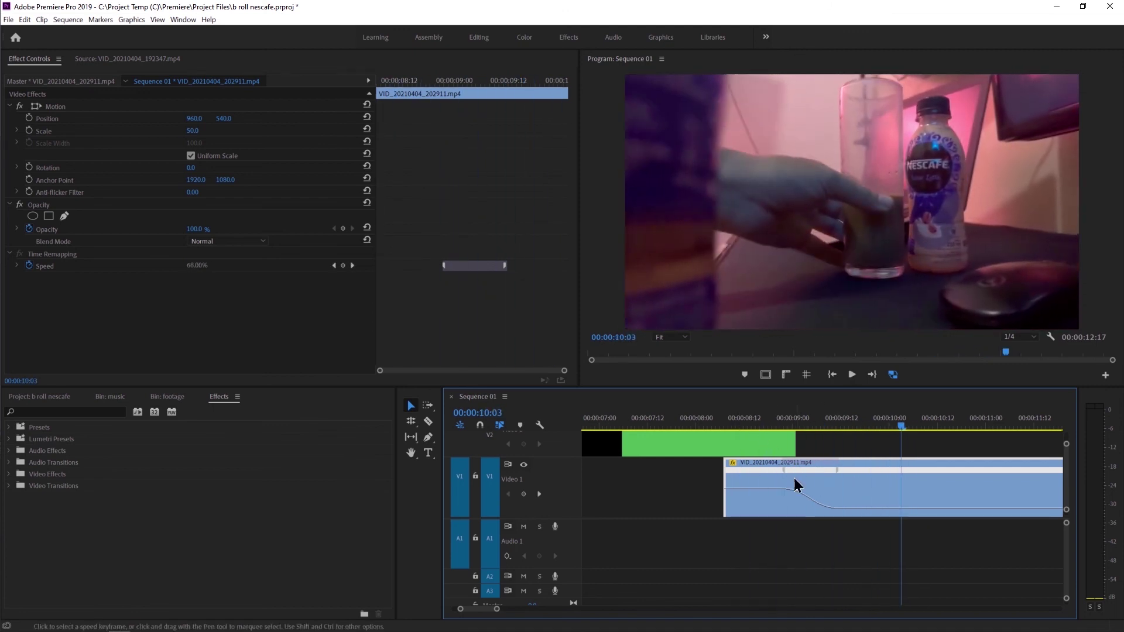
left_click(738, 420)
key("space")
key("space")
left_click_drag(838, 469, 824, 469)
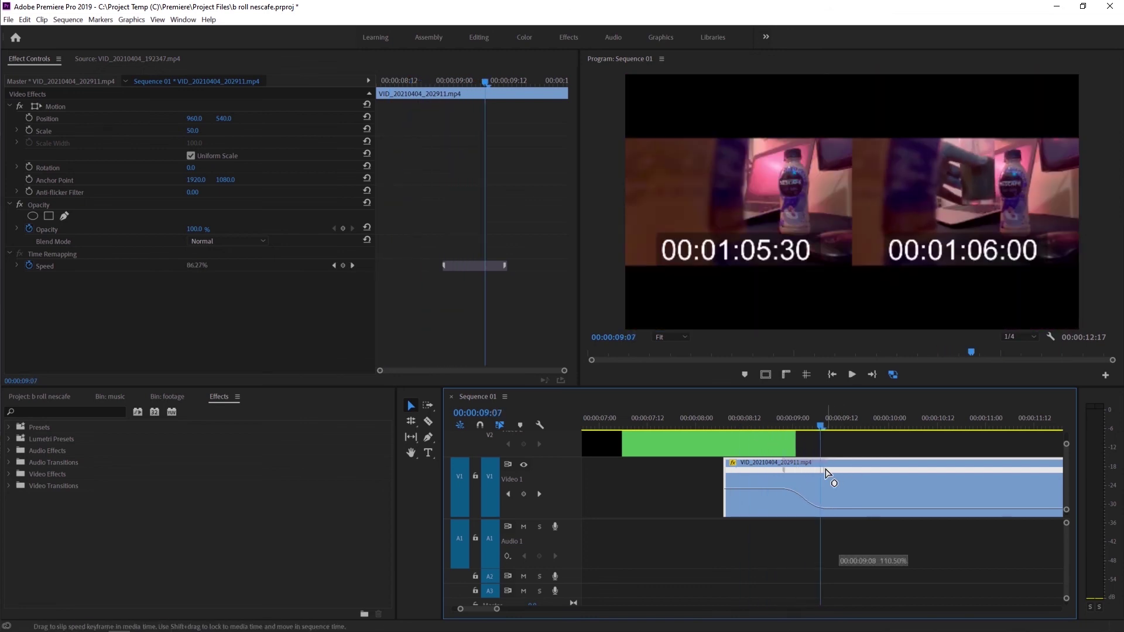
left_click(740, 419)
key("space")
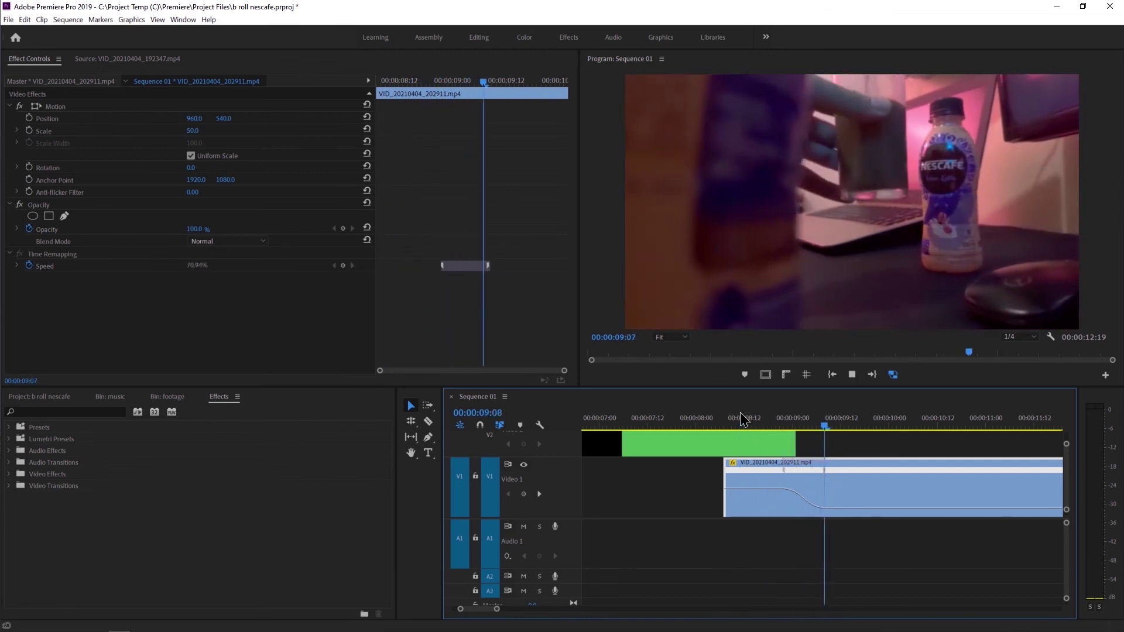
key("space")
- Extend the clip's head two frames earlier and preview the ramp
left_click(777, 424)
key("space")
key("space")
left_click(718, 423)
key("space")
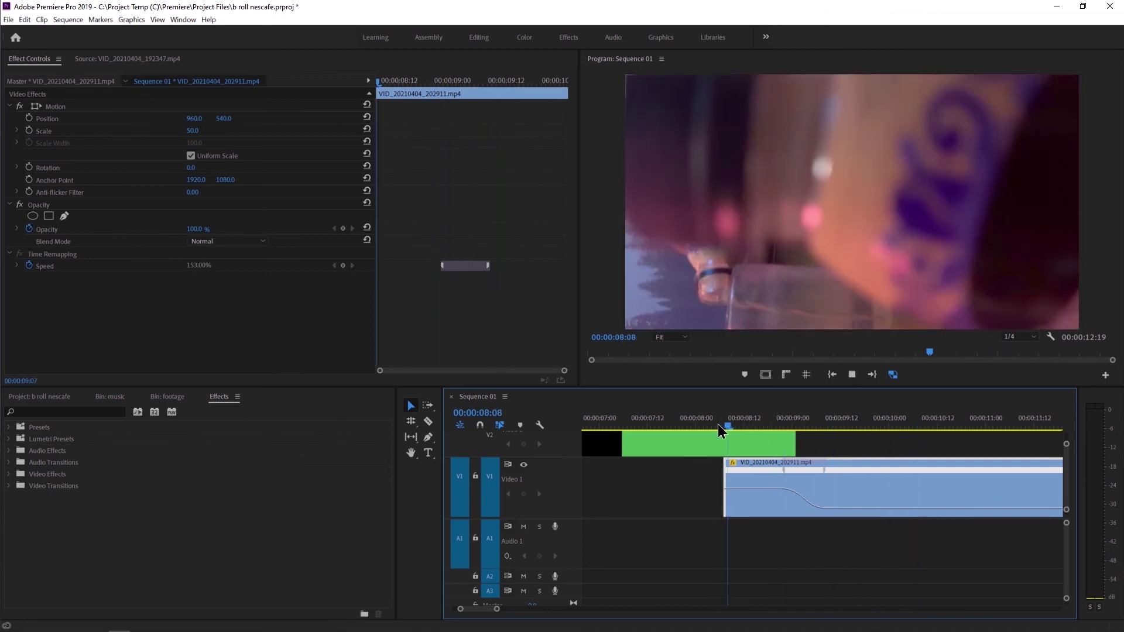
left_click_drag(724, 424, 760, 430)
mouse_move(726, 478)
left_mouse_down()
mouse_move(741, 480)
mouse_move(719, 483)
left_mouse_up()
left_click(703, 418)
key("space")
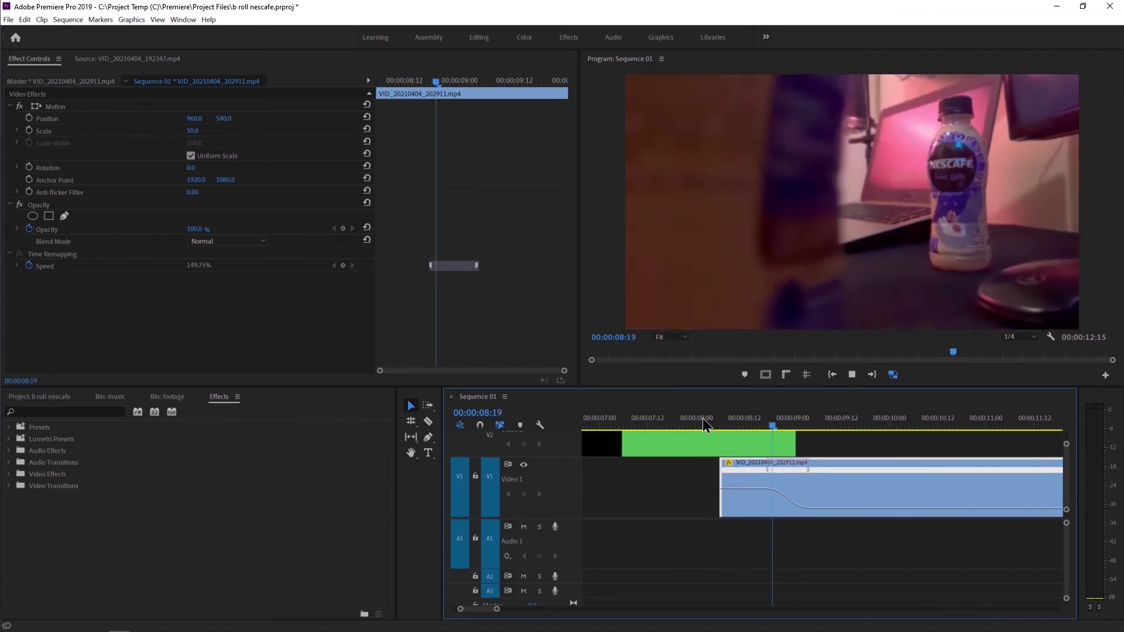
key("space")
left_click_drag(702, 418, 749, 425)
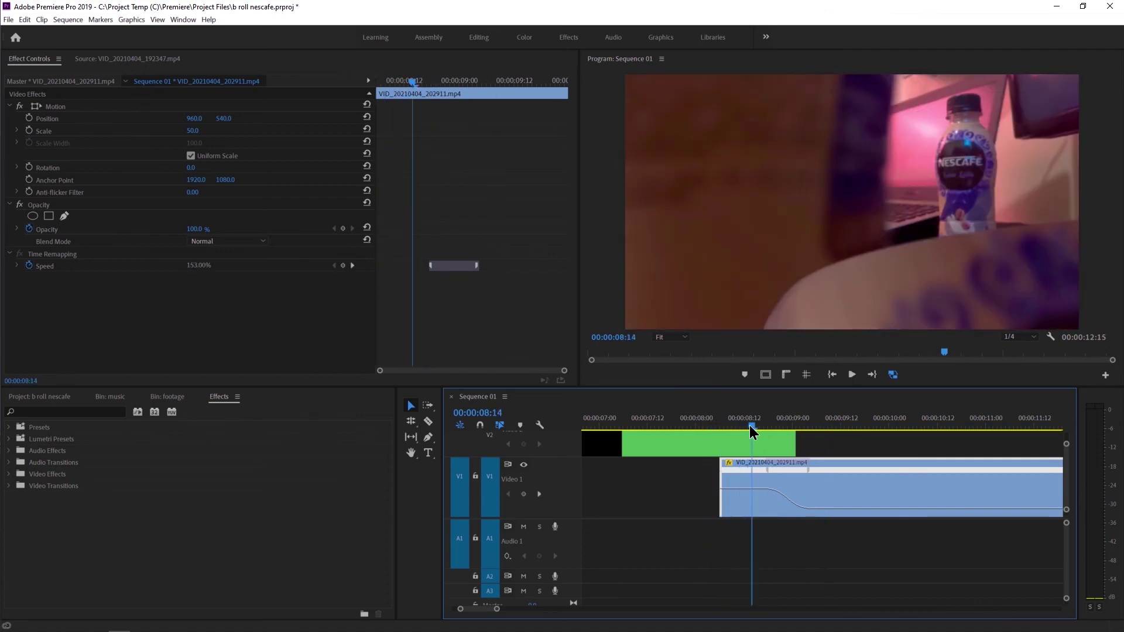
- Move the clip four frames earlier in two nudges and replay it
left_click_drag(740, 477, 711, 432)
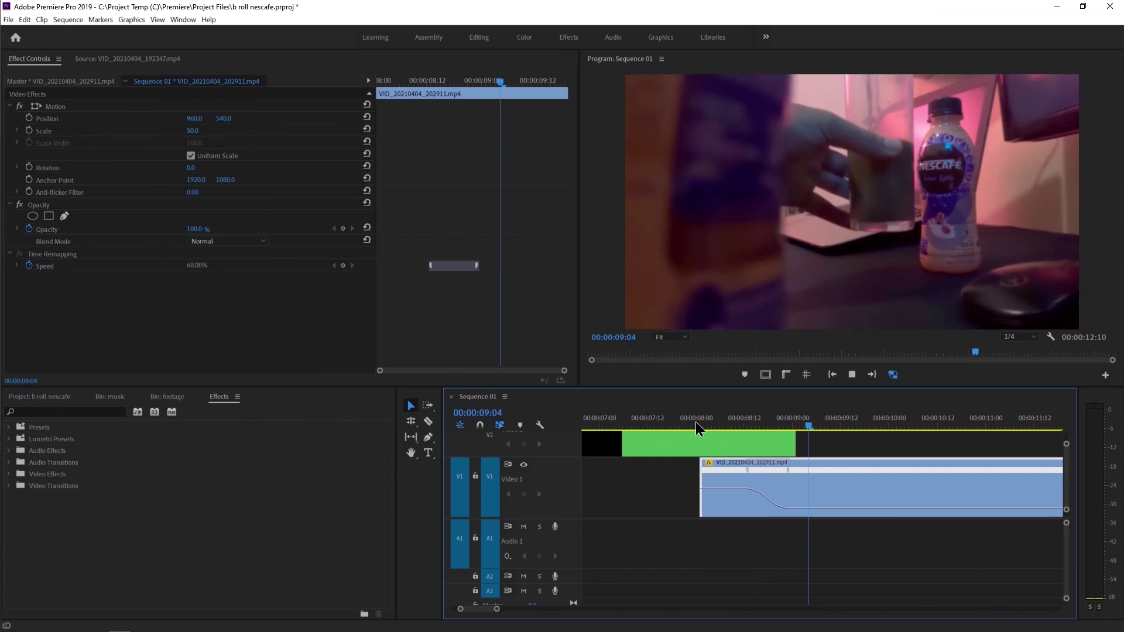
left_click_drag(696, 425, 758, 432)
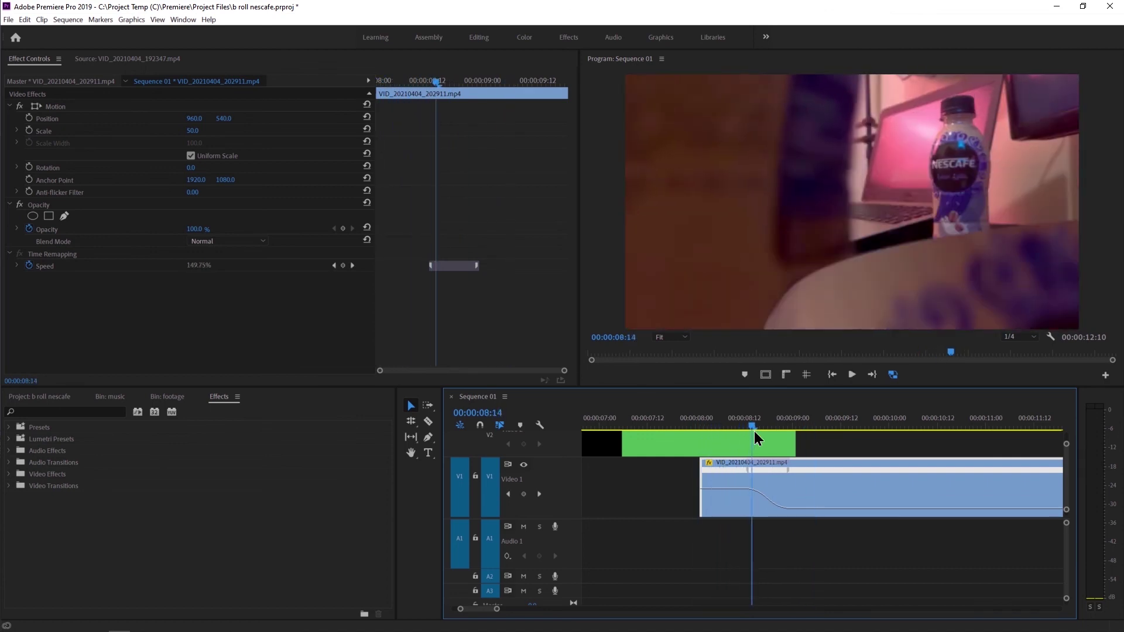
left_click_drag(733, 470, 726, 471)
key("space")
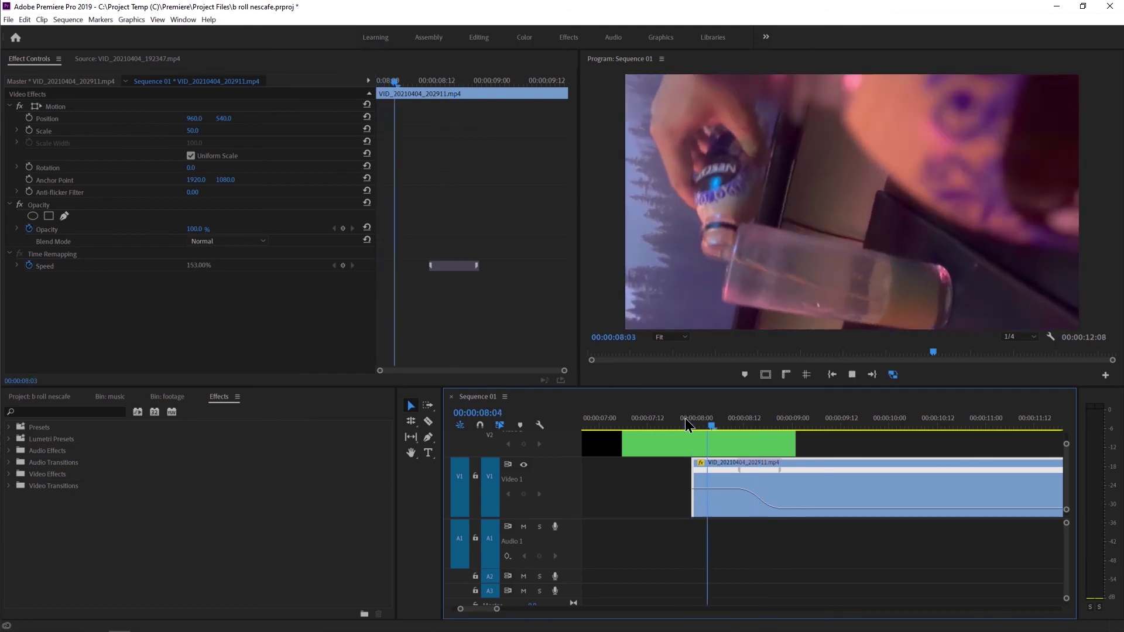
left_click_drag(685, 418, 716, 427)
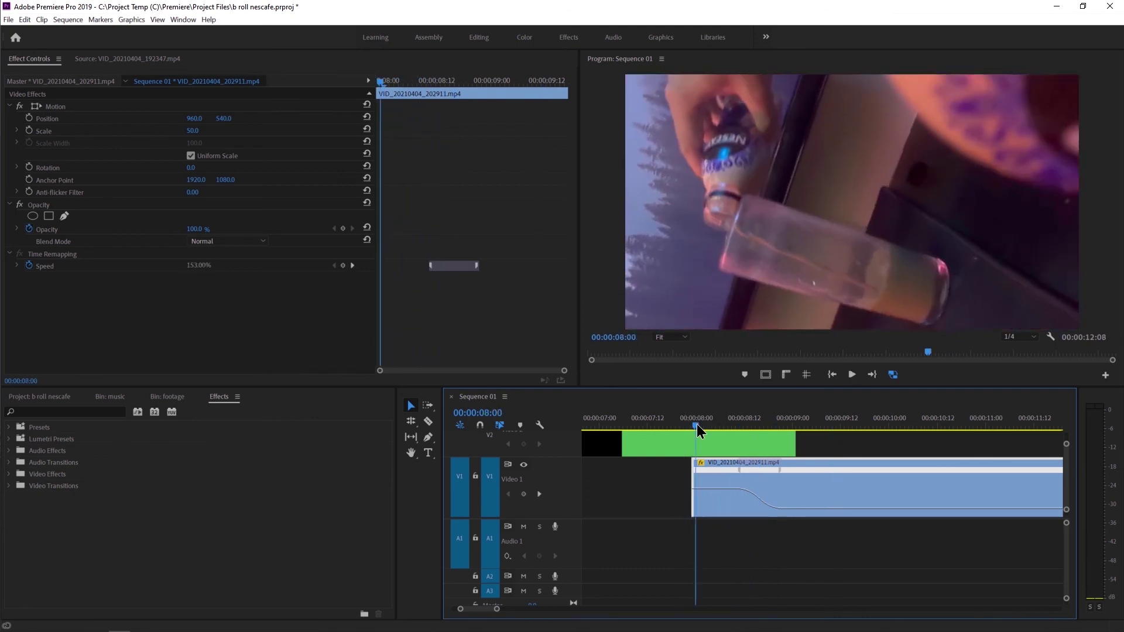
- Nudge the clip slightly earlier and move its speed keyframe earlier
left_click_drag(717, 428, 773, 439)
left_click_drag(757, 477, 707, 451)
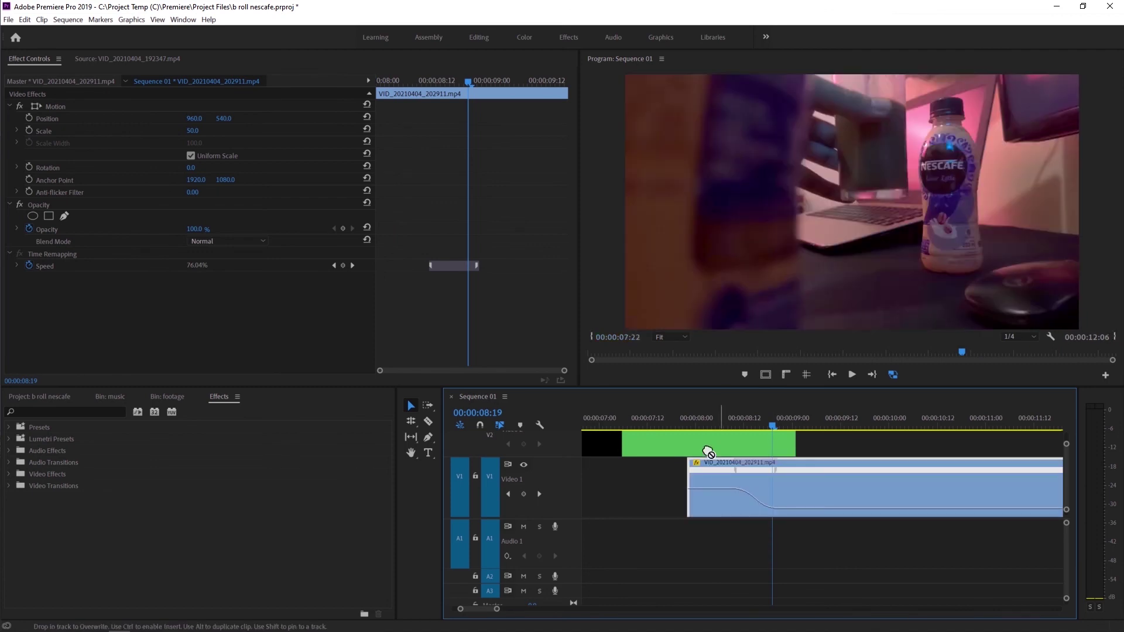
key("space")
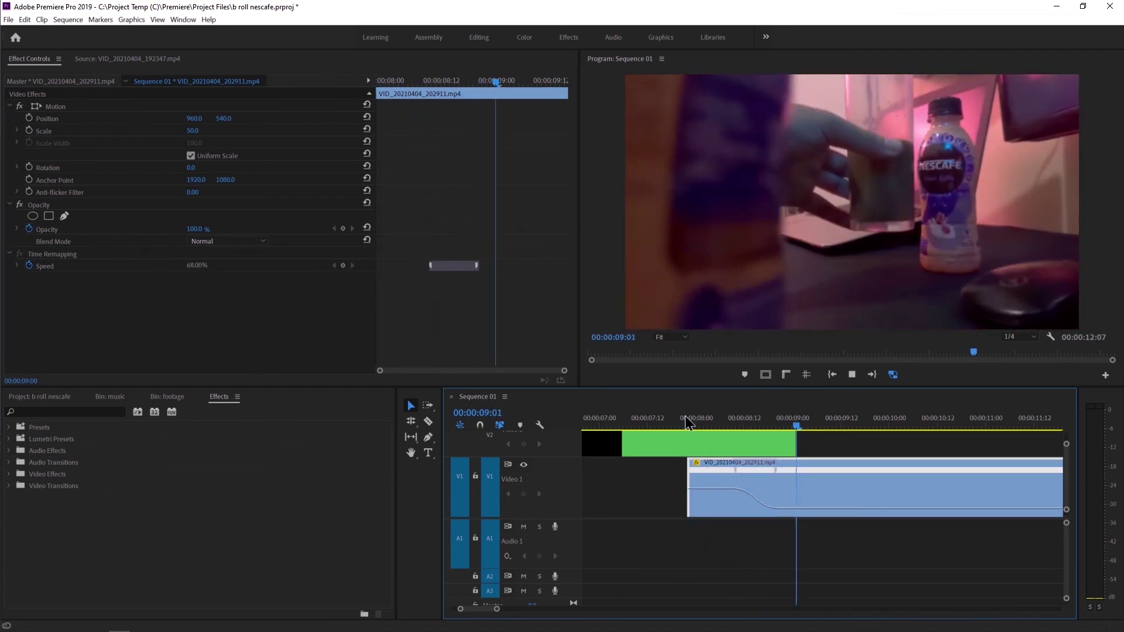
key("space")
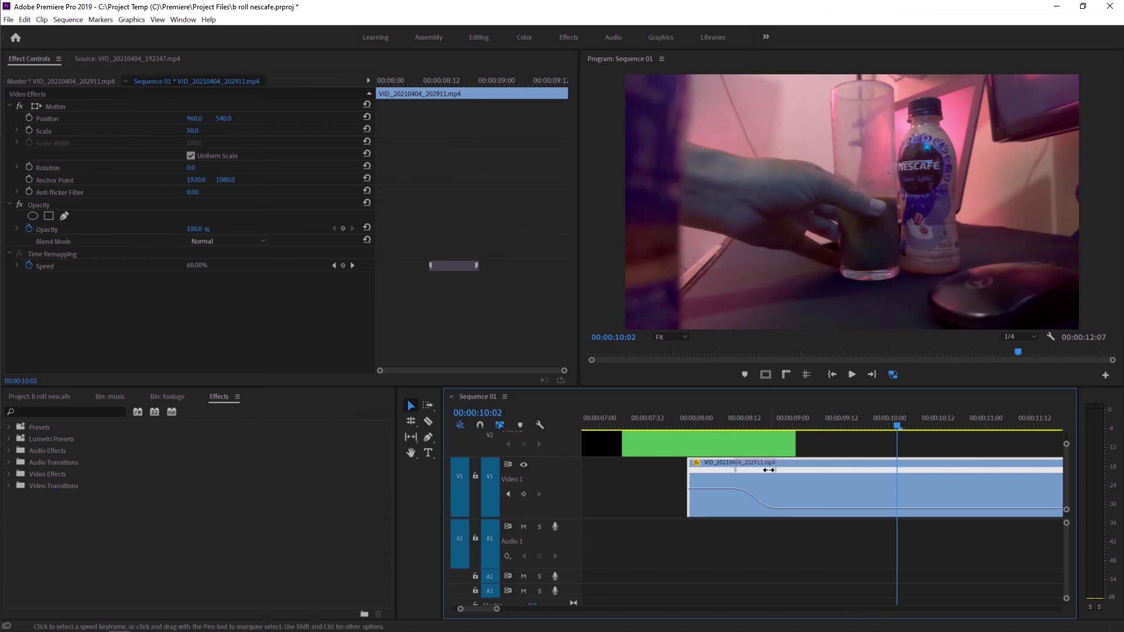
left_click_drag(773, 471, 757, 469)
left_click(710, 412)
key("space")
key("space")
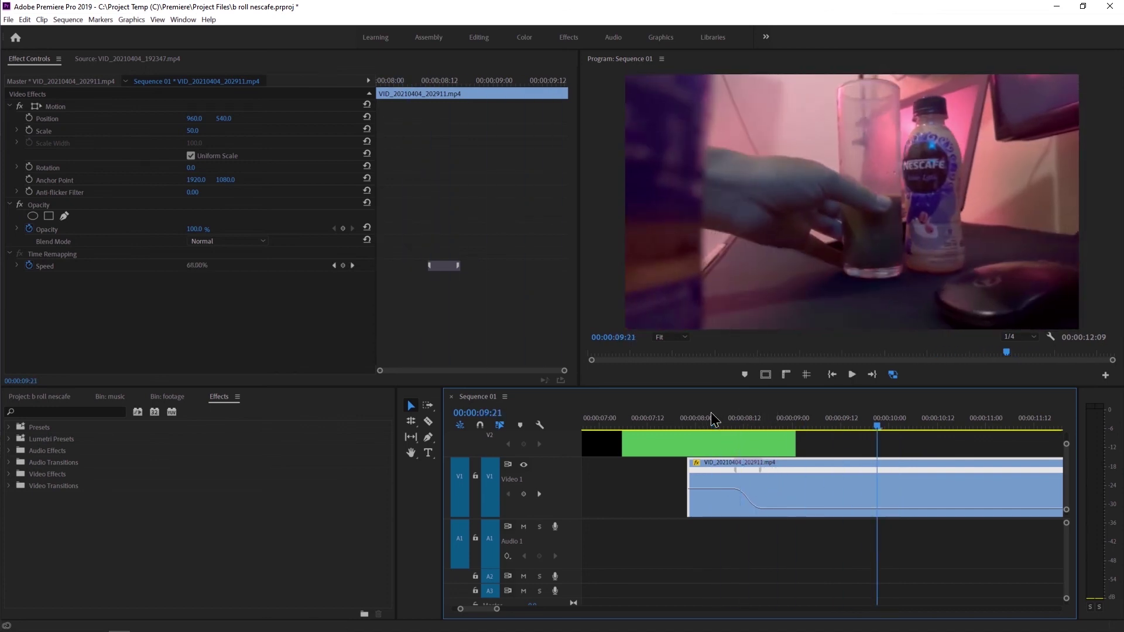
- Widen the ramp for a gentler slowdown and slow the later section to 64%
mouse_move(735, 471)
left_mouse_down()
mouse_move(725, 470)
mouse_move(755, 471)
left_mouse_up()
left_click(690, 417)
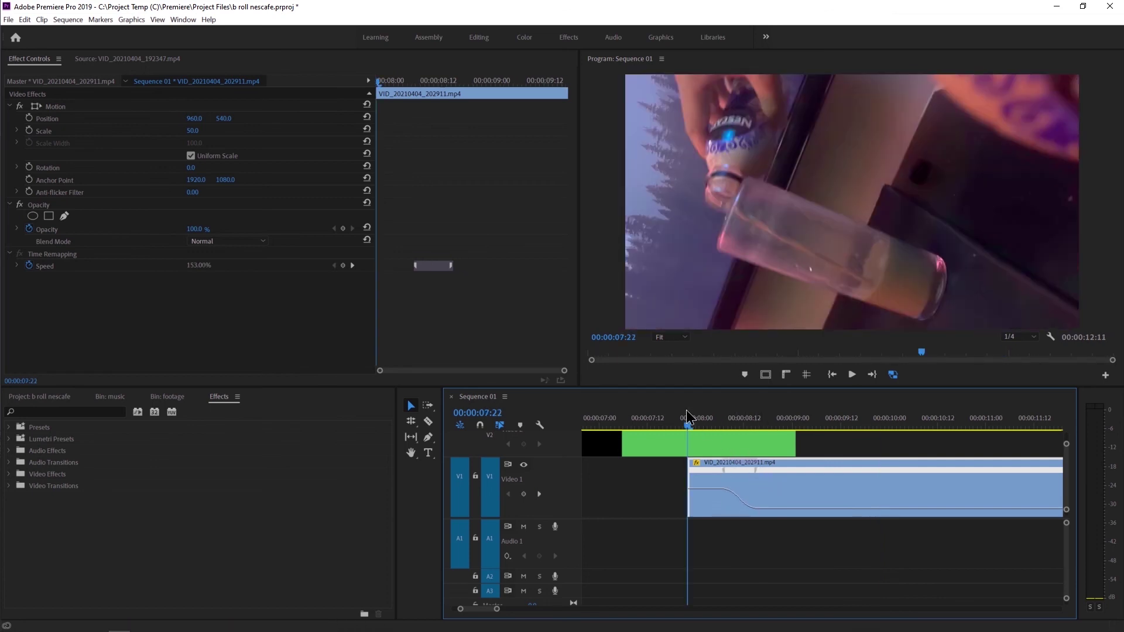
key("space")
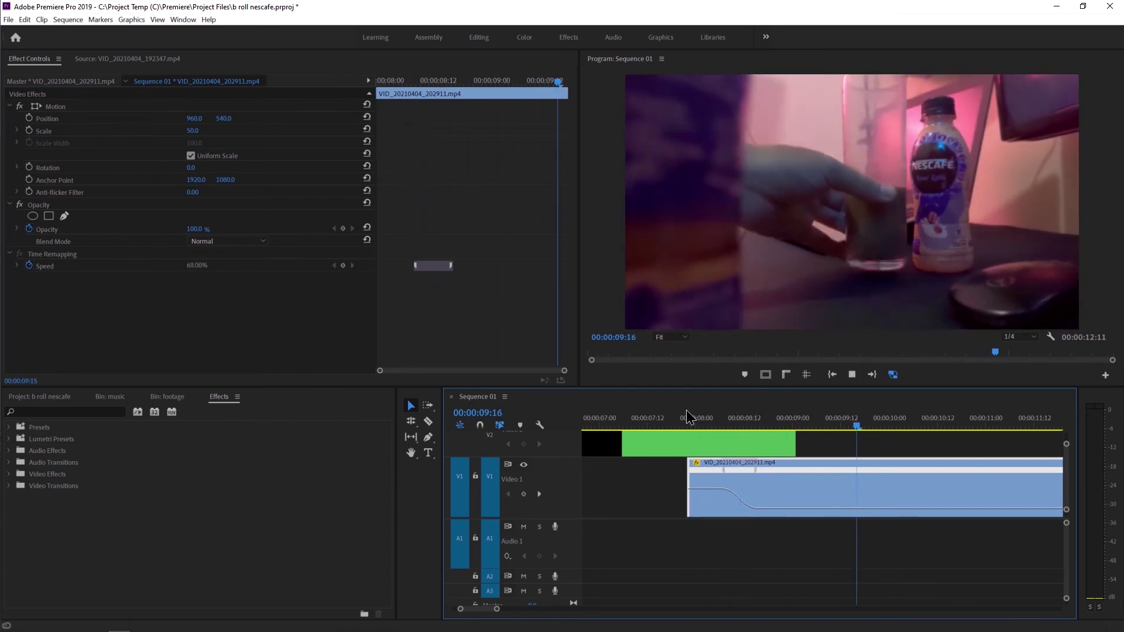
key("space")
left_click_drag(721, 416, 757, 428)
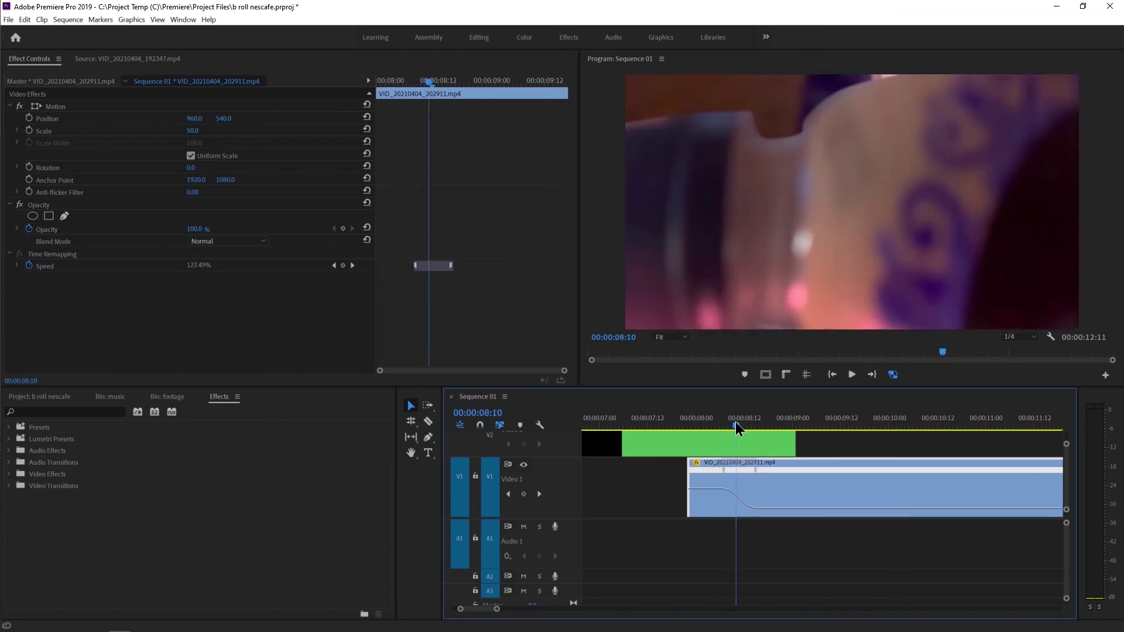
key("space")
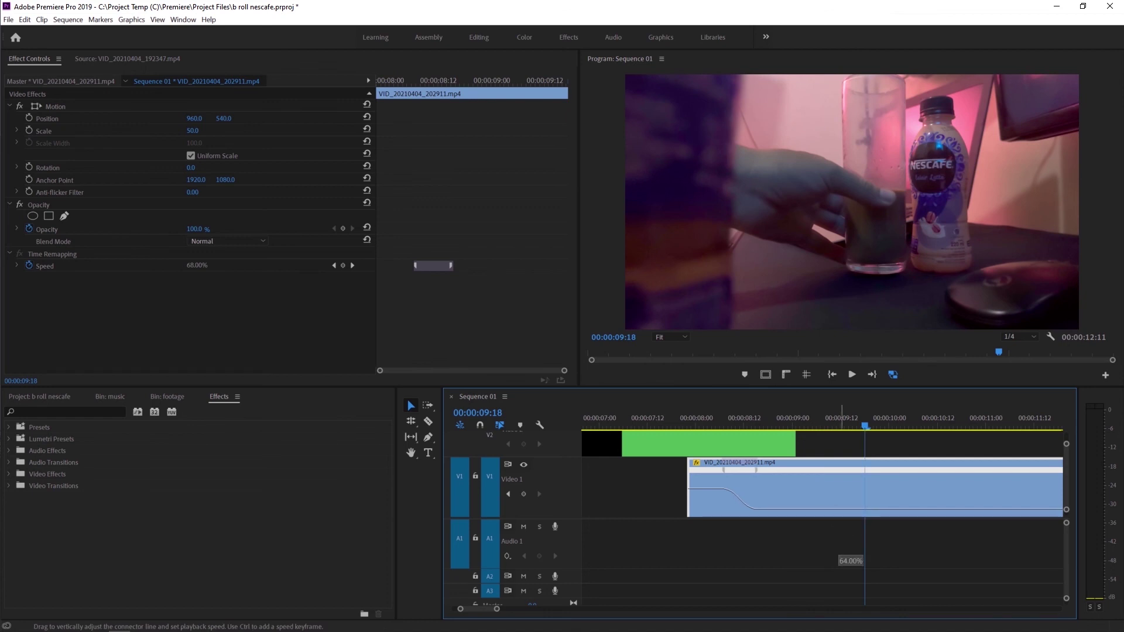
left_click_drag(851, 502, 851, 499)
key("minus")
key("minus")
key("minus")
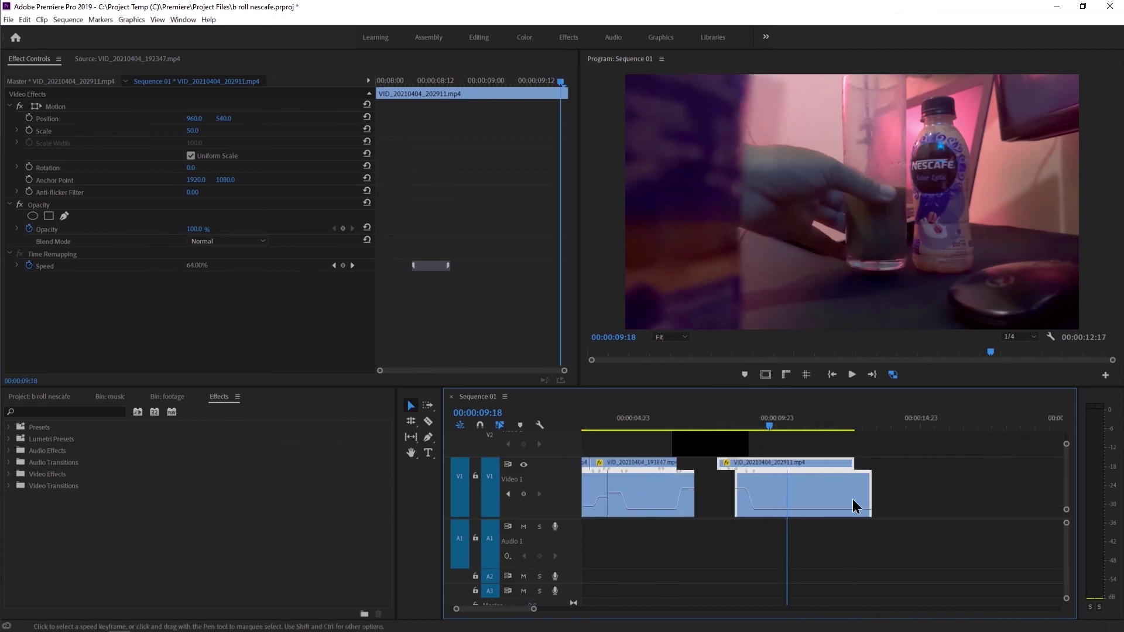
- Apply the default Cross Dissolve to the end of VID_20210404_202911 and preview the fade-out
key("space")
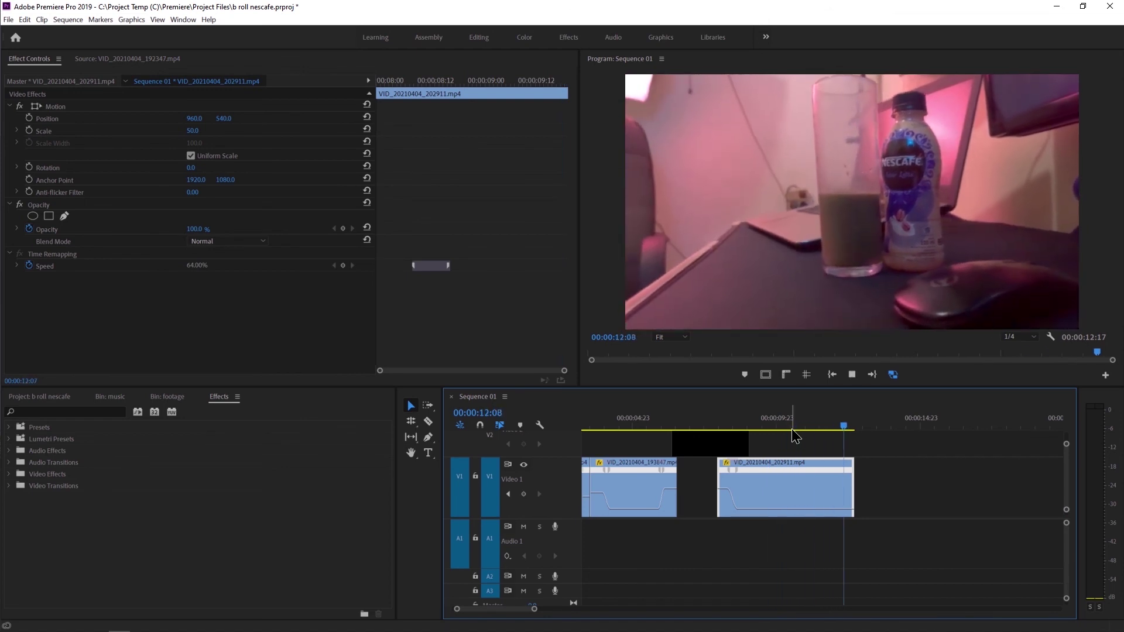
right_click(848, 483)
left_click(878, 555)
left_click_drag(751, 422, 714, 423)
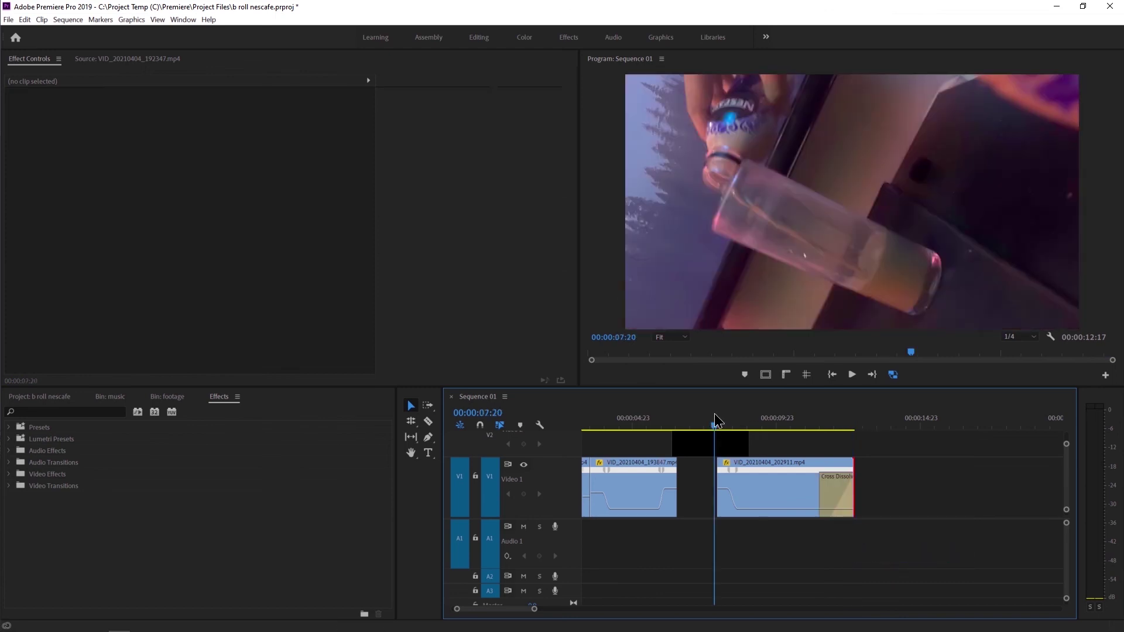
key("space")
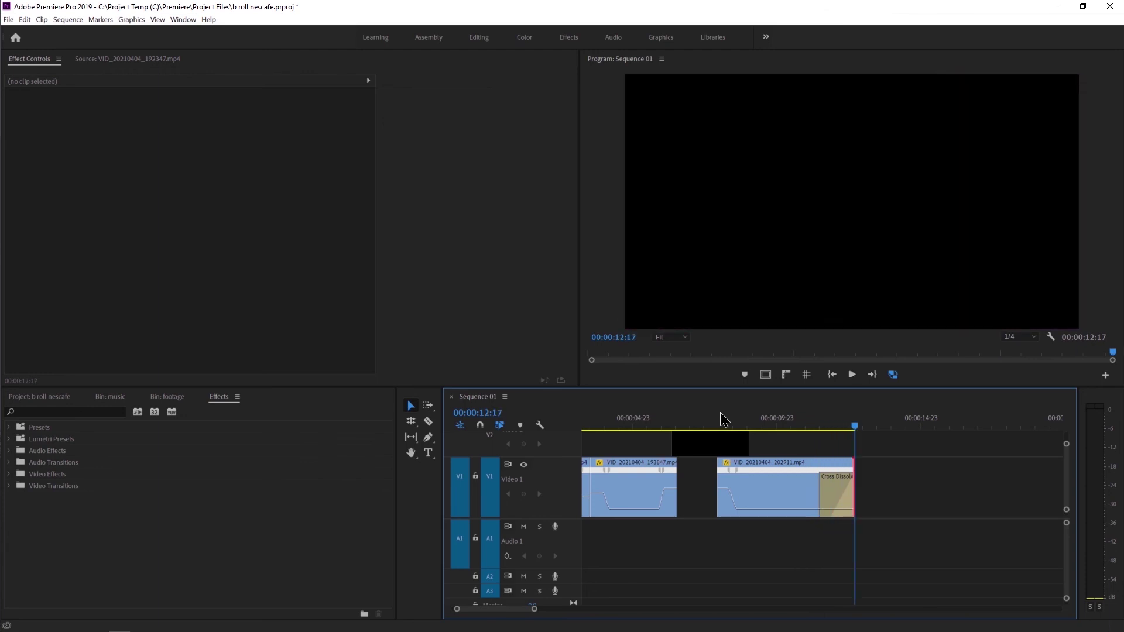
left_click(724, 412)
key("space")
key("space")
left_click(771, 491)
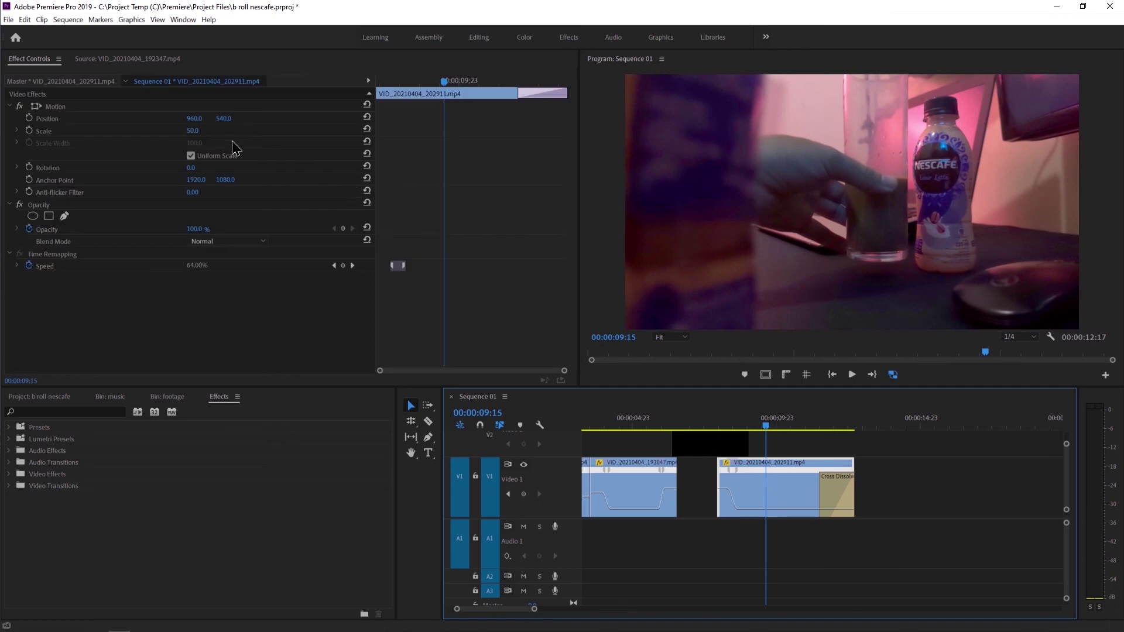
- Scale VID_20210404_202911 to 63 and set its position to 960, 665, then play it
left_click_drag(191, 135, 202, 135)
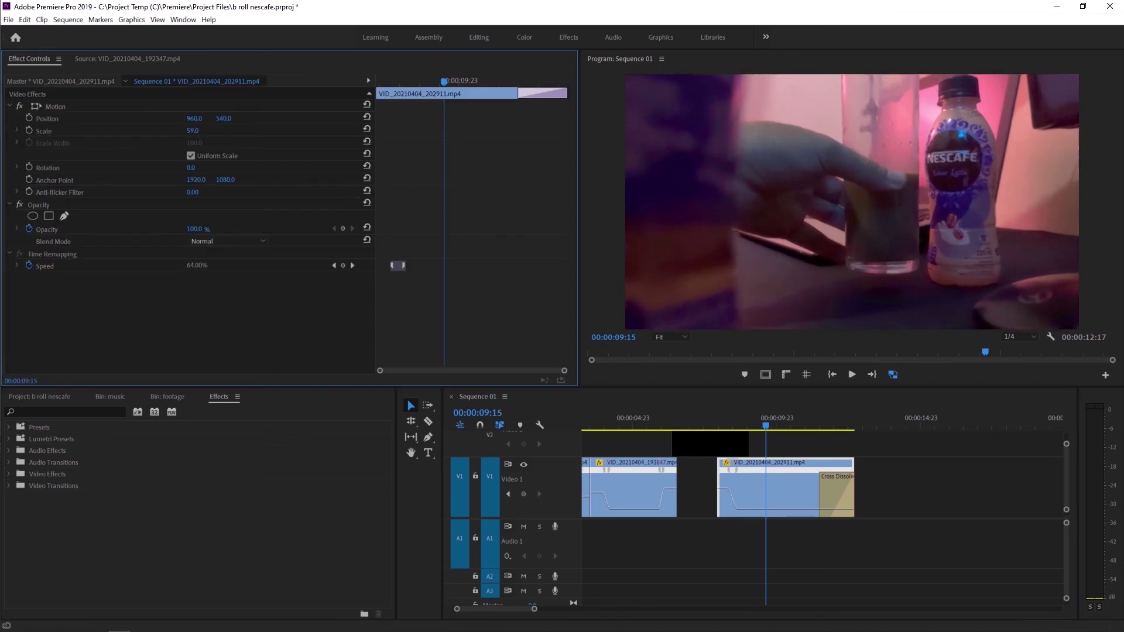
left_click_drag(223, 118, 308, 118)
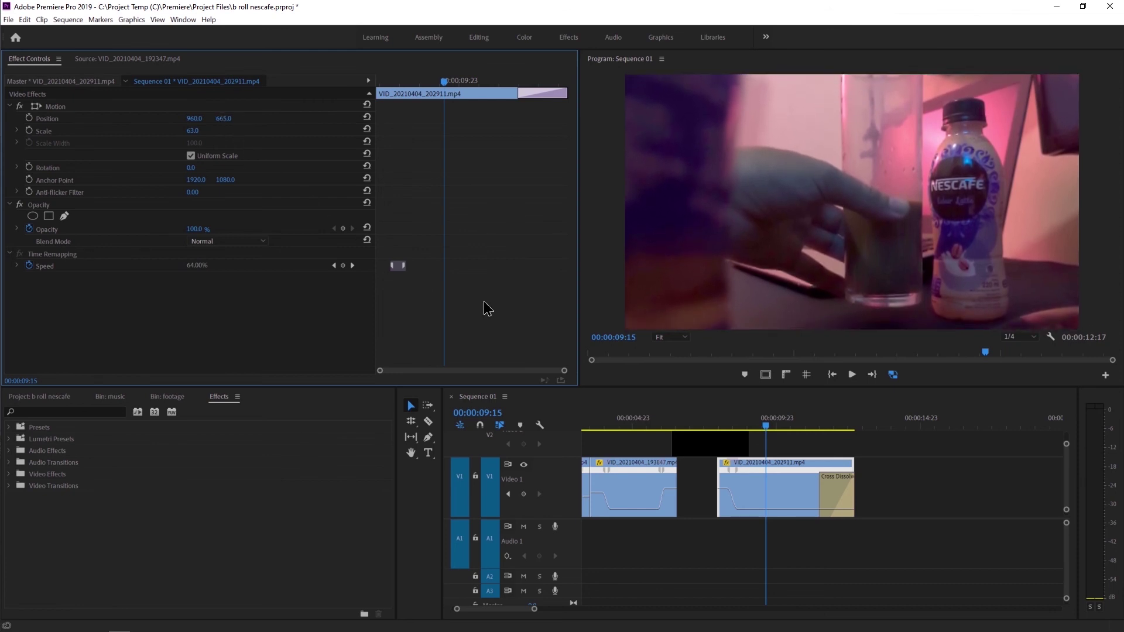
key("space")
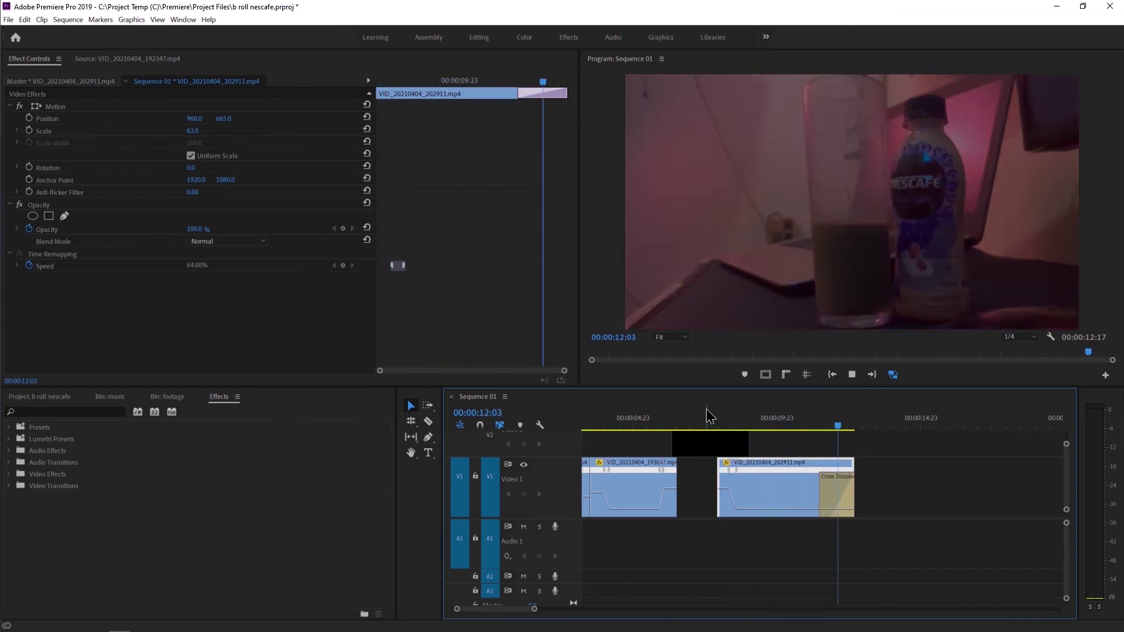
key("minus")
key("minus")
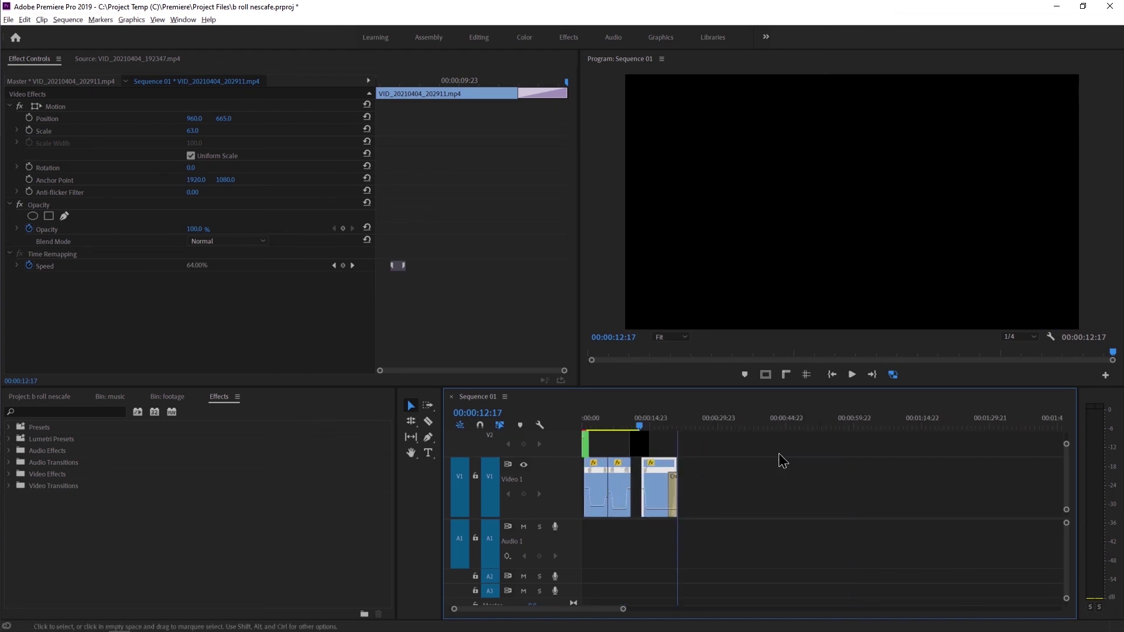
- Zoom out to fit Sequence 01 and watch it play through from the start
key("minus")
key("minus")
key("space")
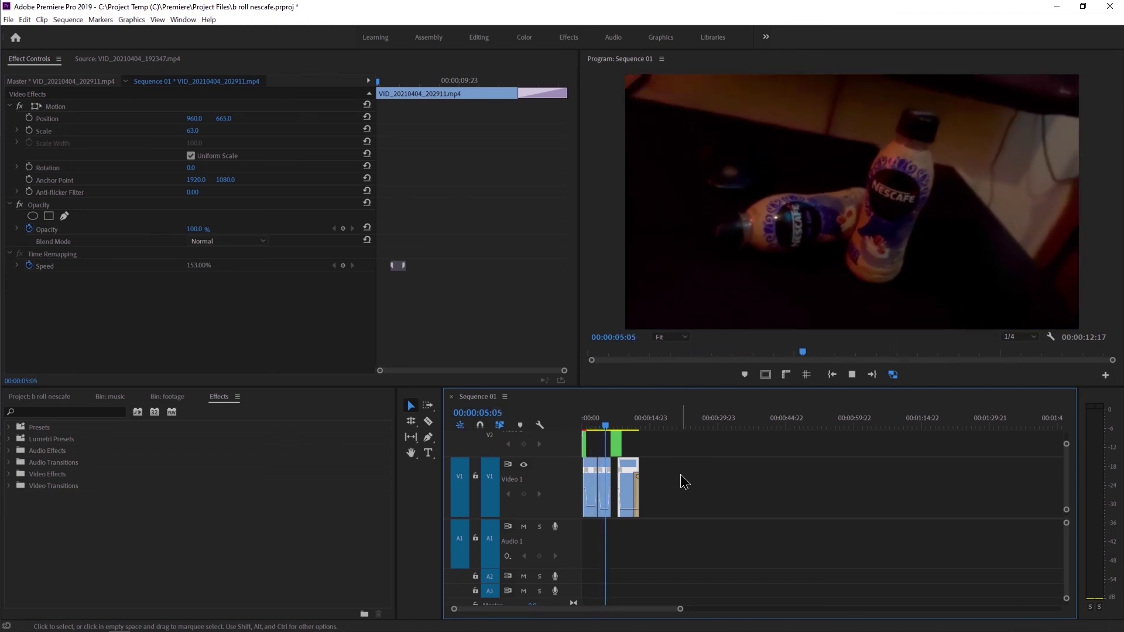
left_click(590, 426)
key("space")
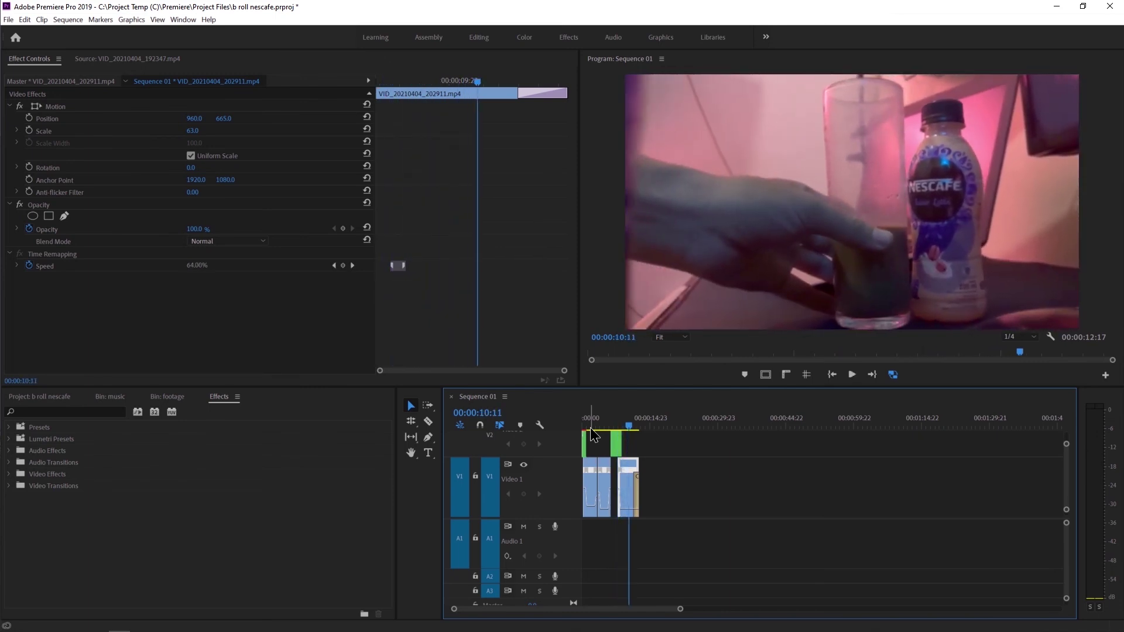
left_click(580, 426)
key("space")
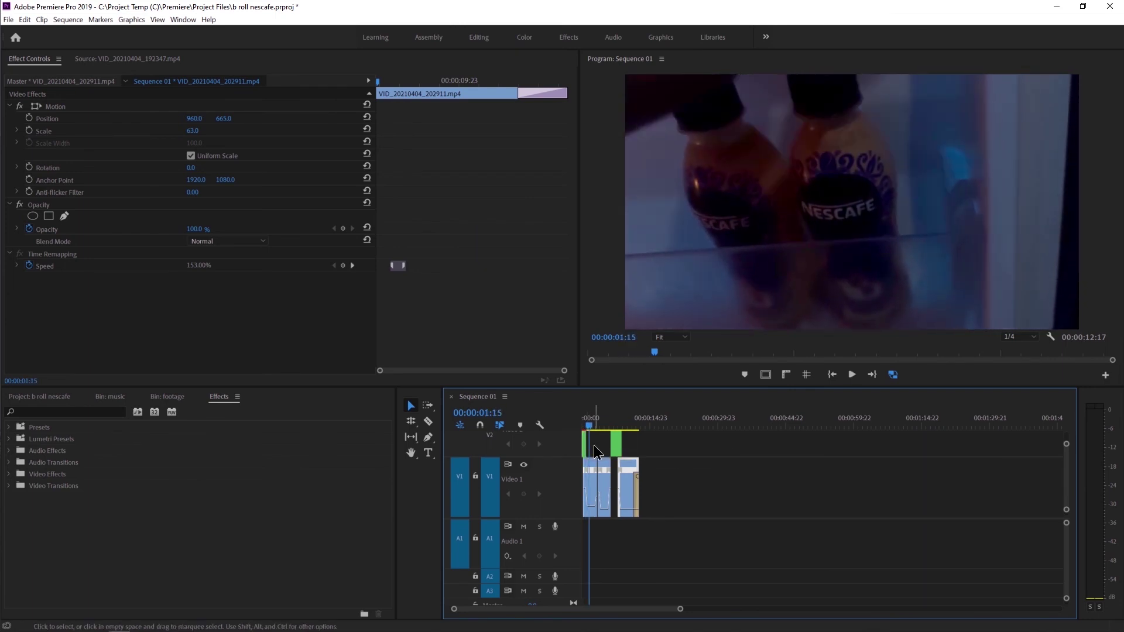
key("space")
left_click(584, 426)
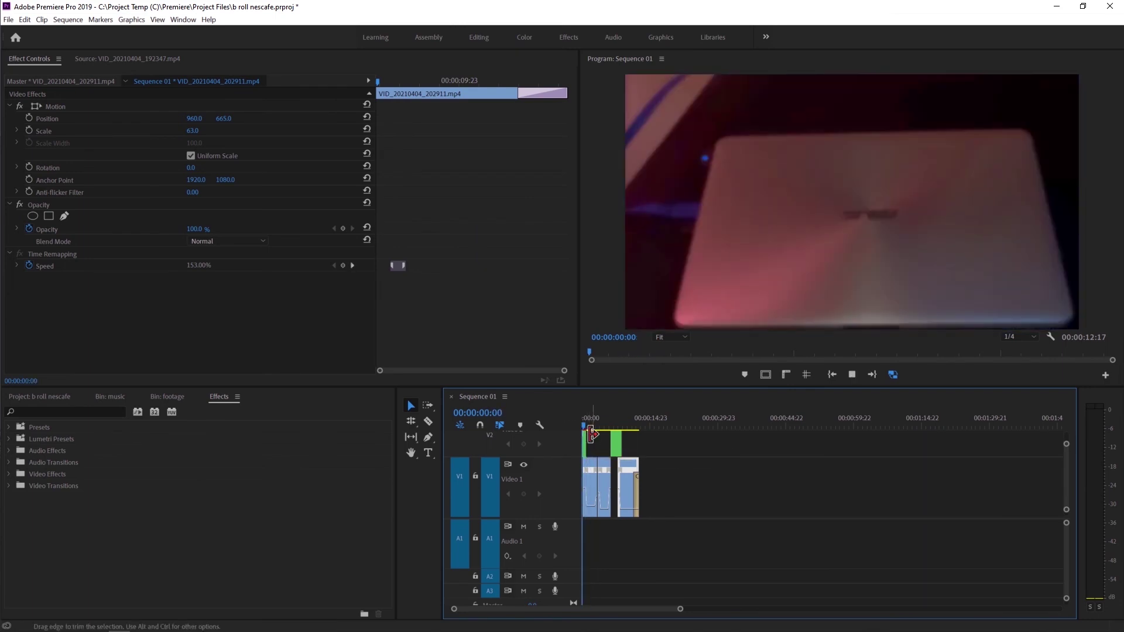
key("space")
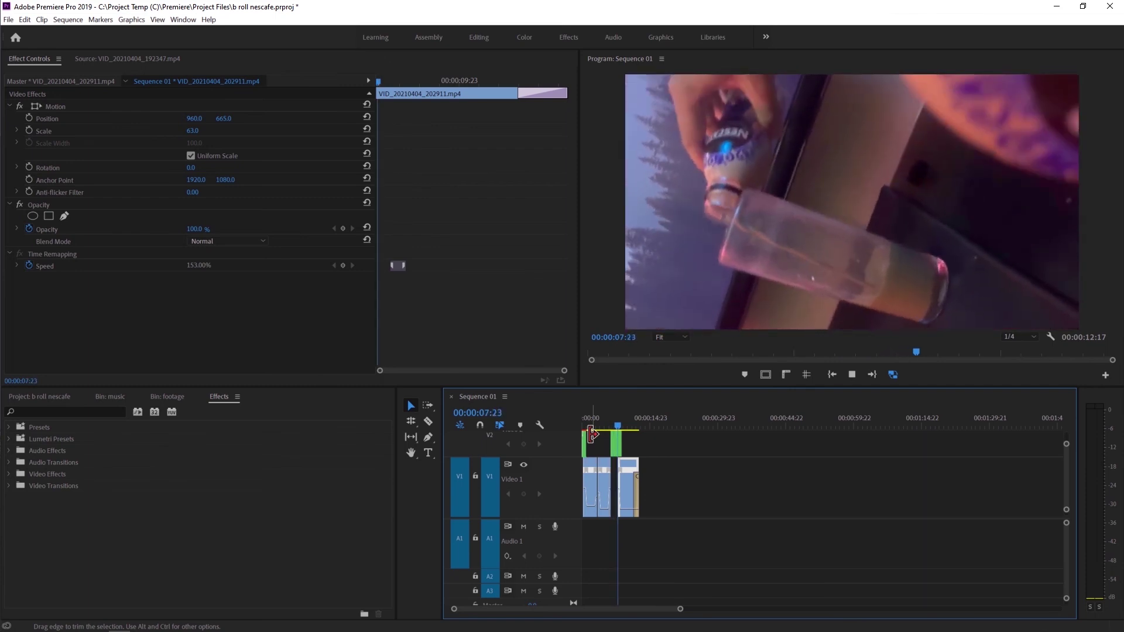
key("space")
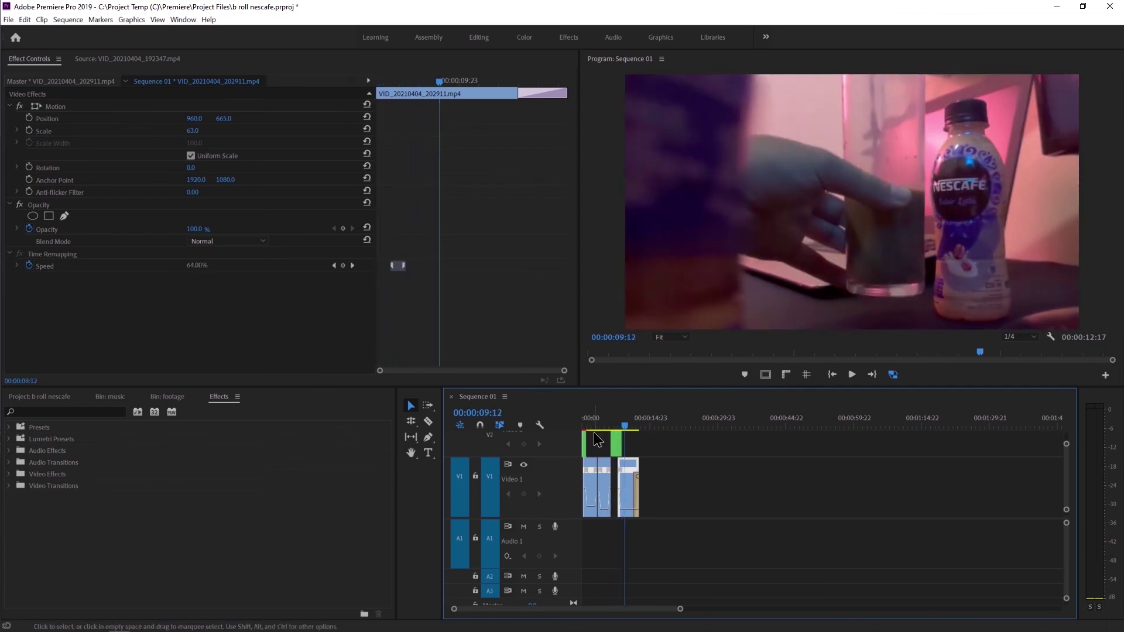
- Delete the nested clip on V2 and ripple-delete the gap at the sequence start
left_click(583, 438)
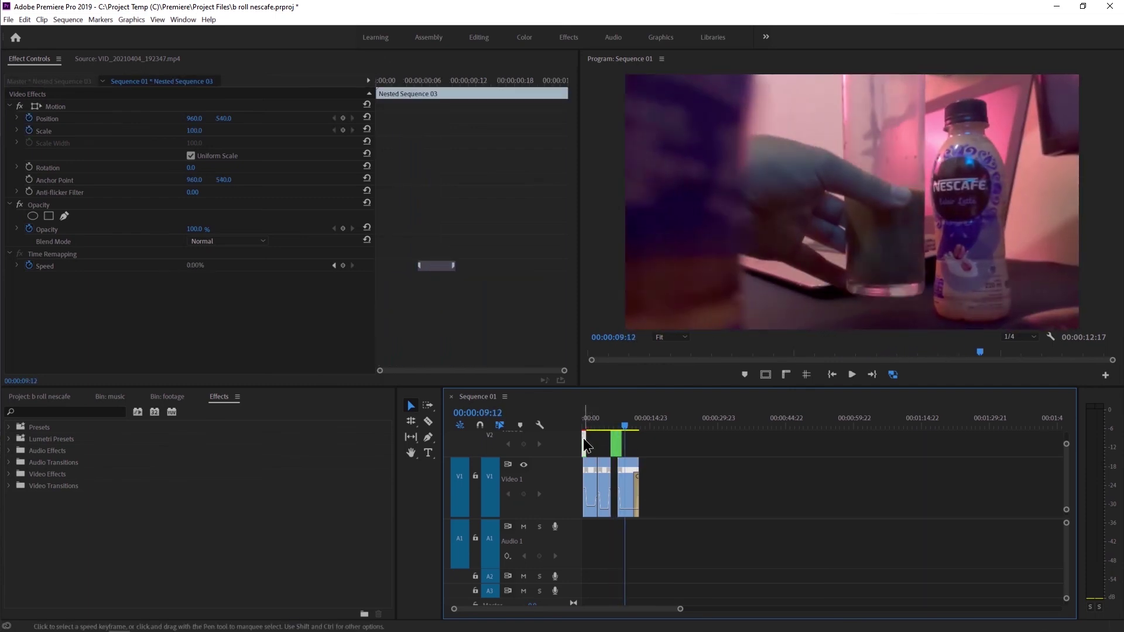
key("Delete")
key("equal")
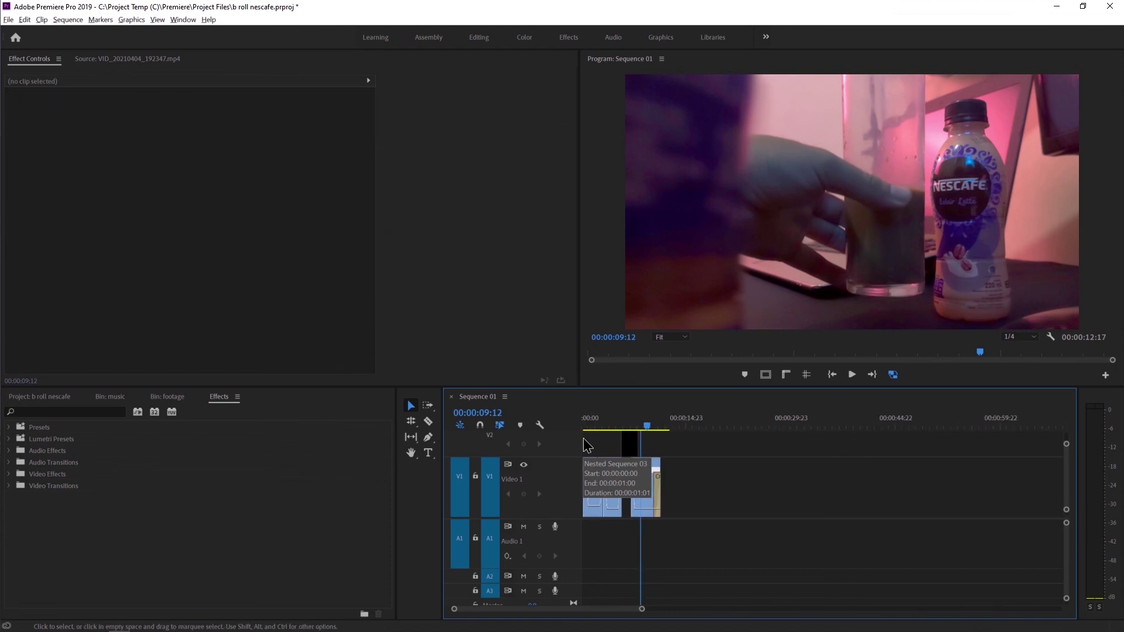
key("equal")
key("equal")
key("equal")
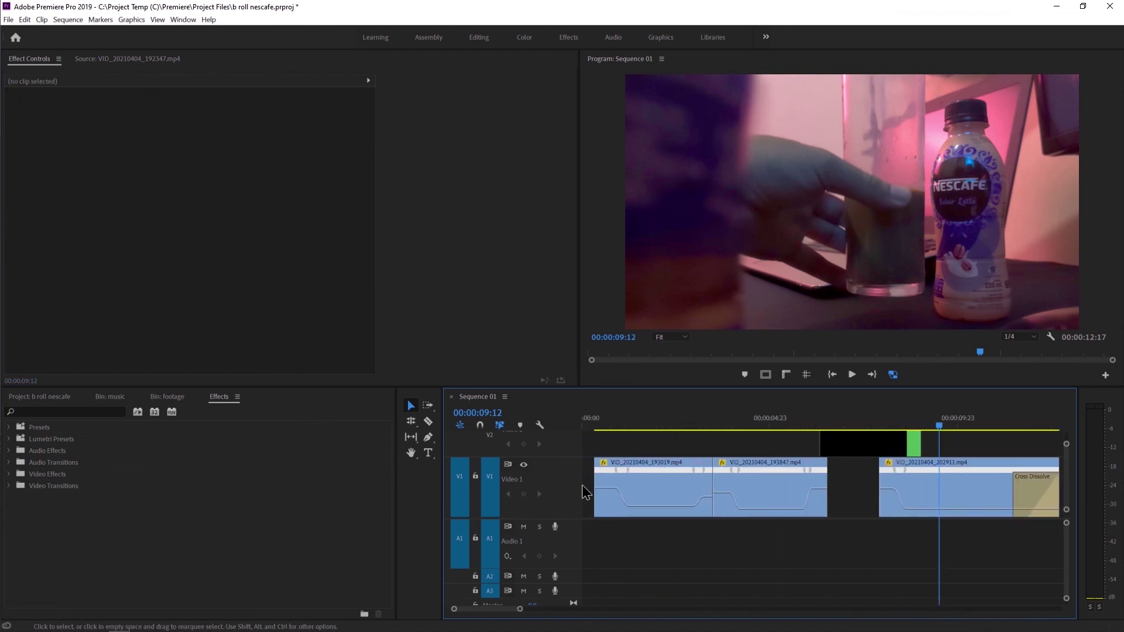
left_click(589, 486)
key("Delete")
left_click(584, 425)
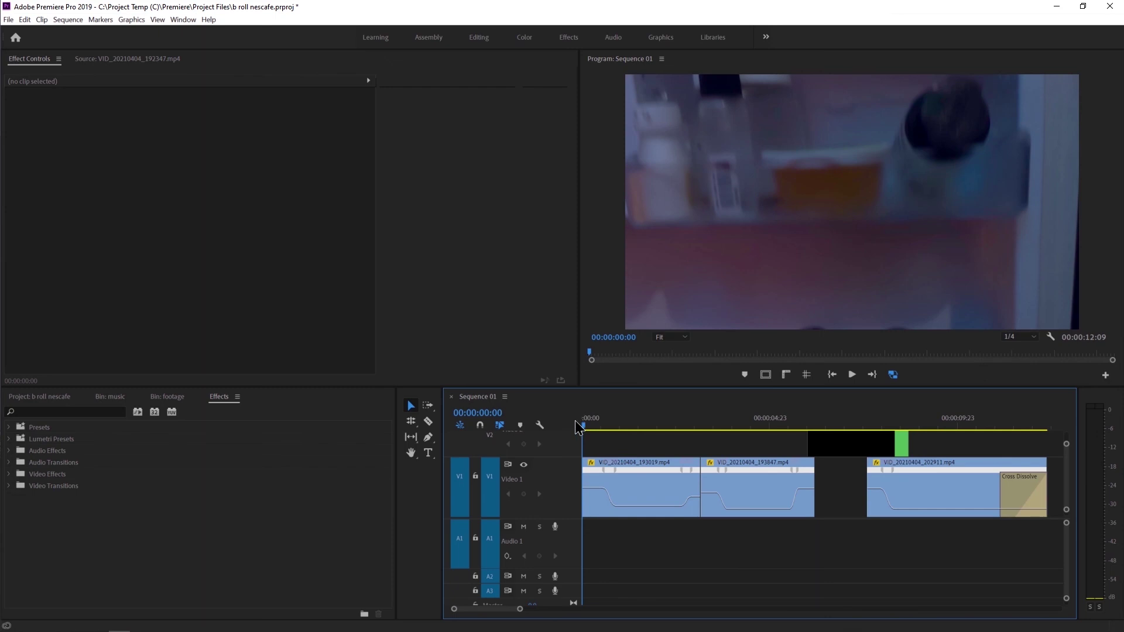
key("space")
key("space")
- Fade in the first clip with a 13-frame Cross Dissolve and preview the sequence
right_click(582, 471)
left_click(612, 540)
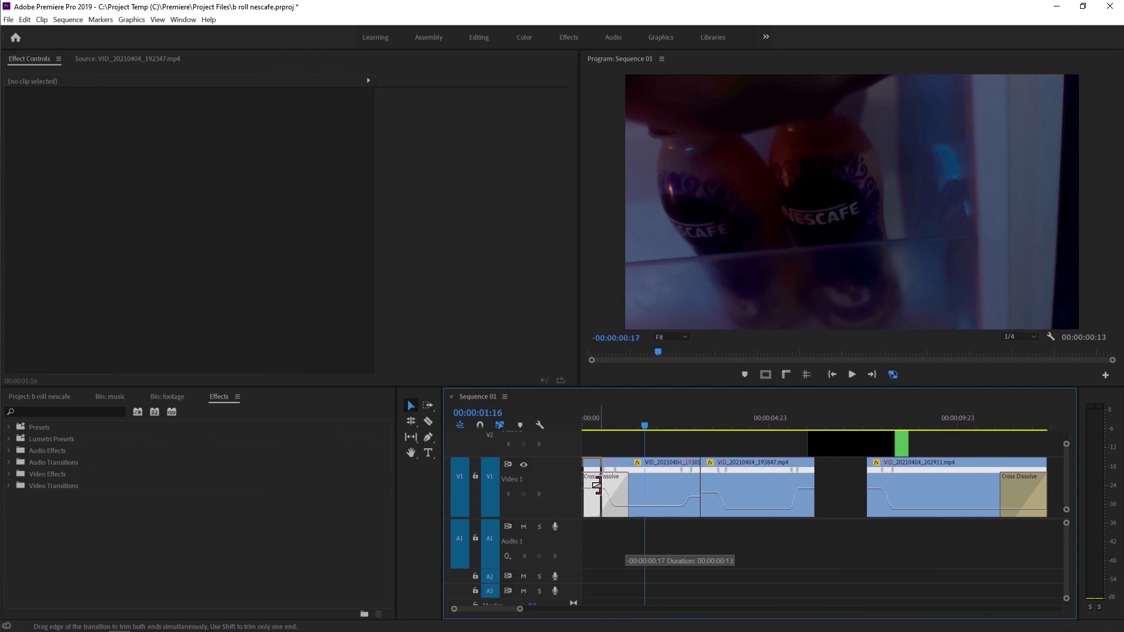
left_click_drag(597, 486, 591, 485)
key("Home")
key("space")
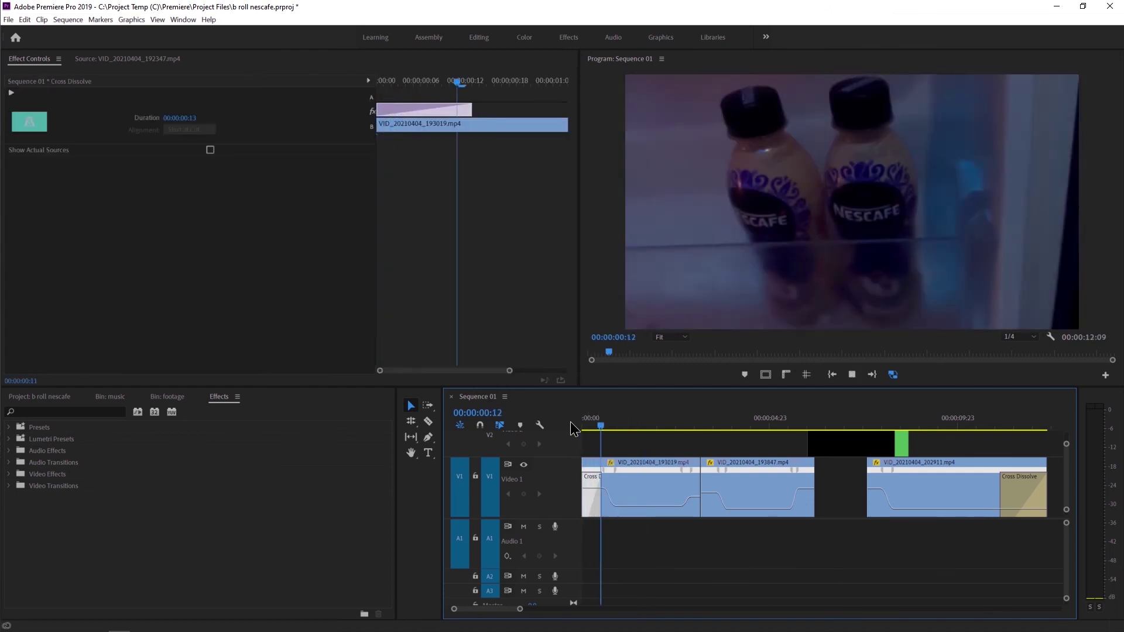
left_click(588, 426)
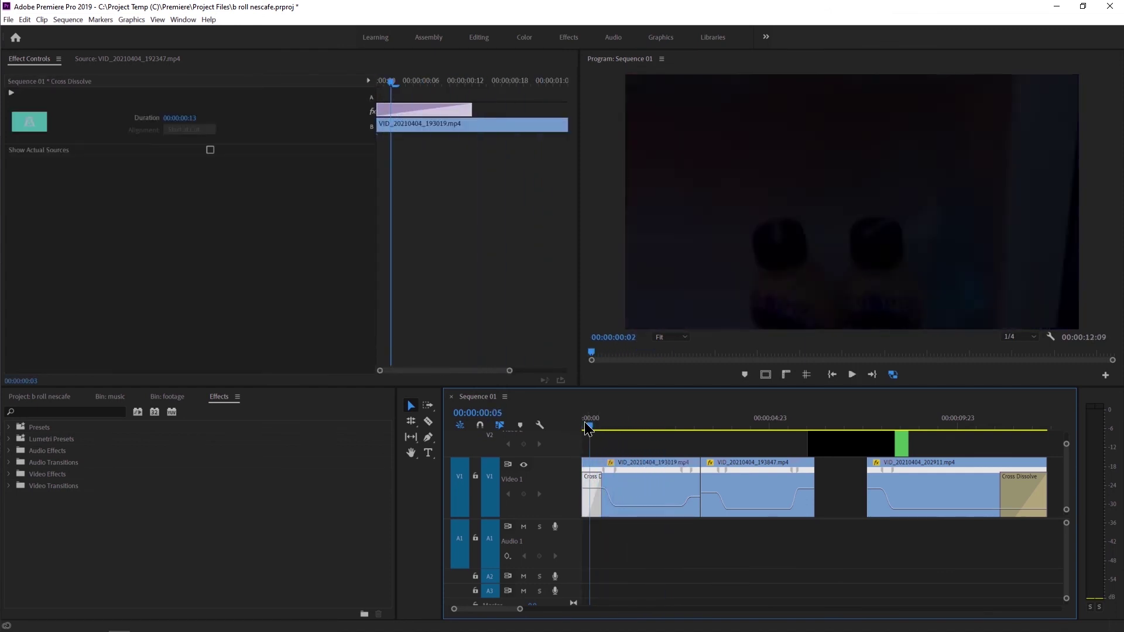
key("space")
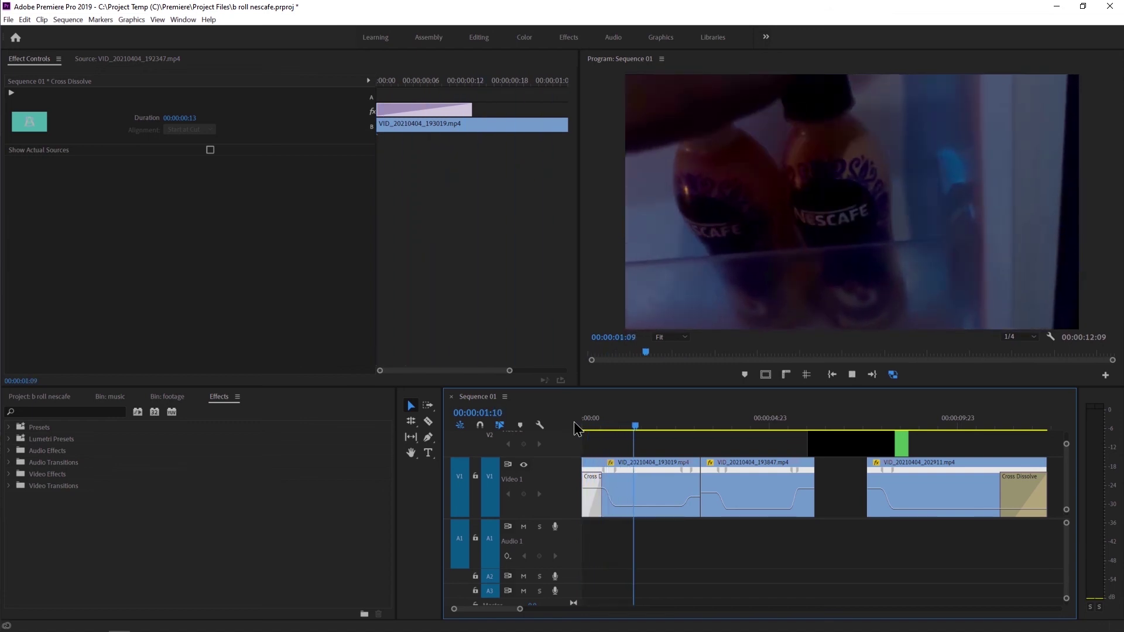
scroll(641, 461, "down", 4, "alt")
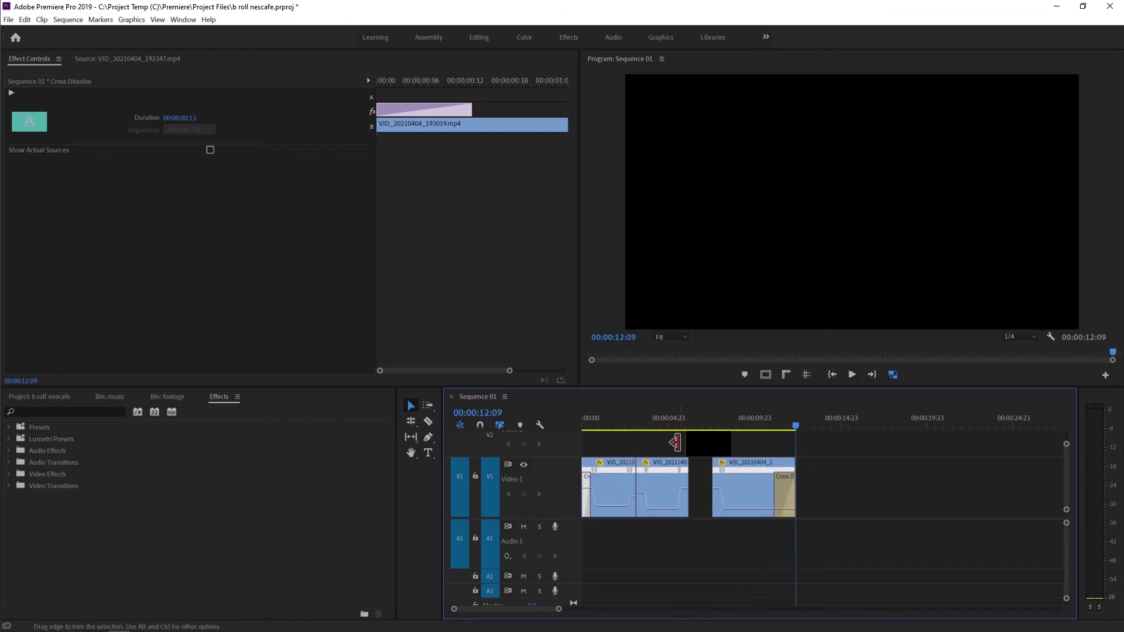
key("space")
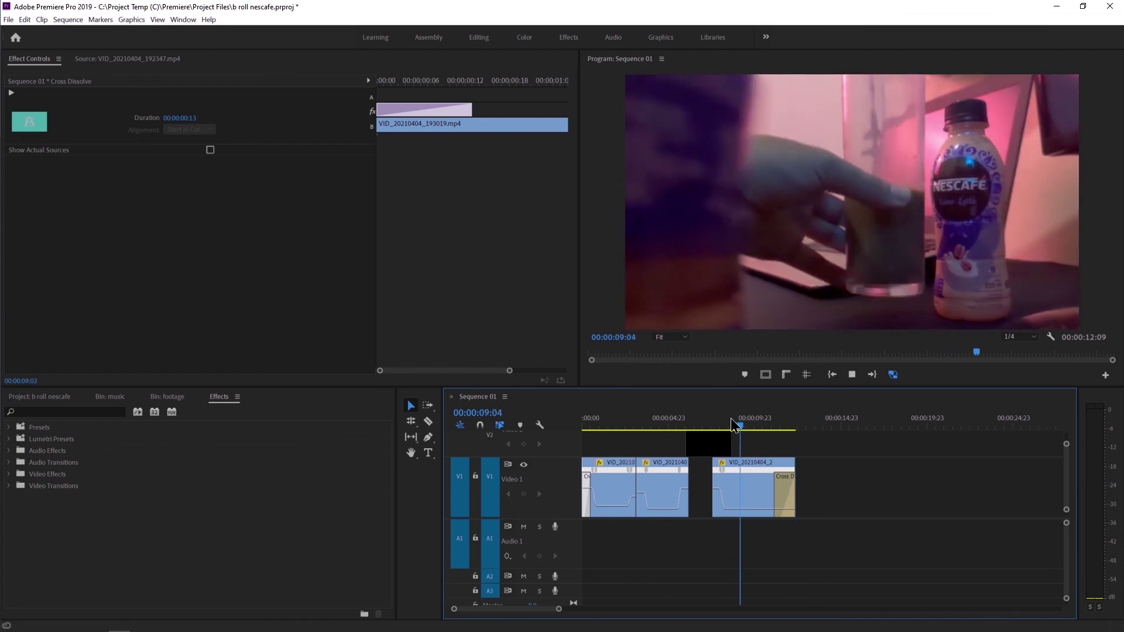
key("space")
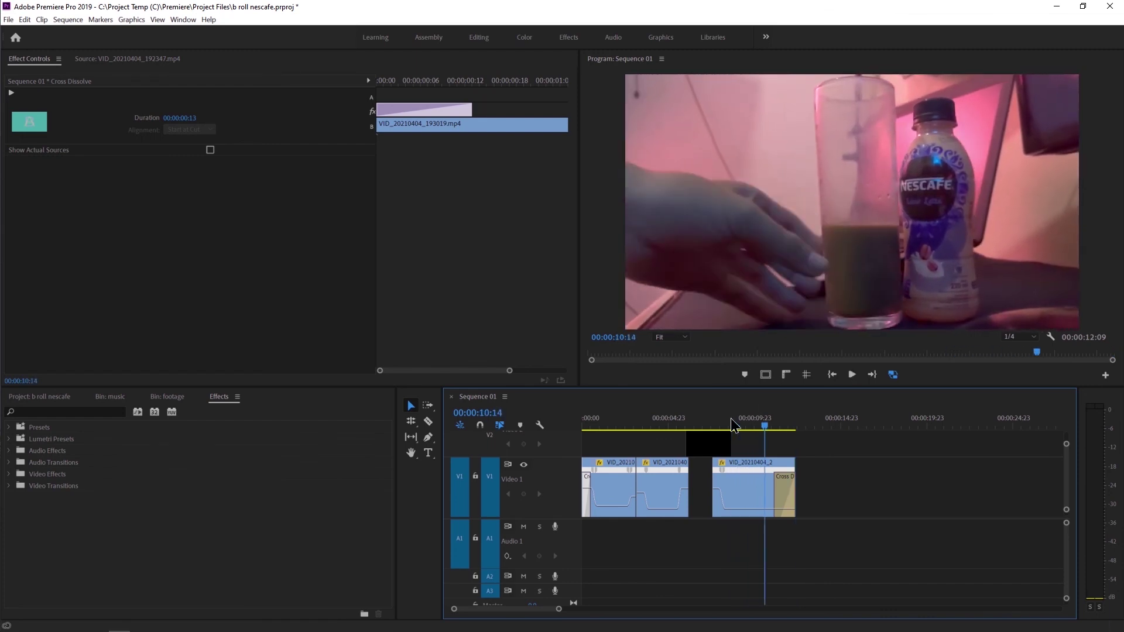
key("space")
key("space")
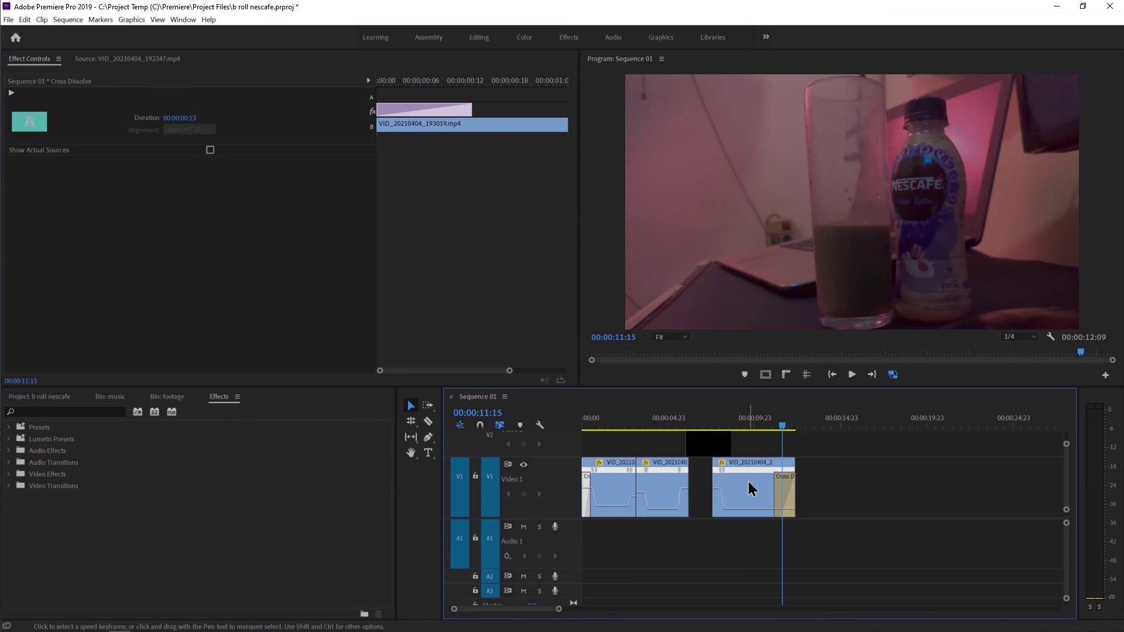
- Nest the third V1 clip as Nested Sequence 05
right_click(749, 483)
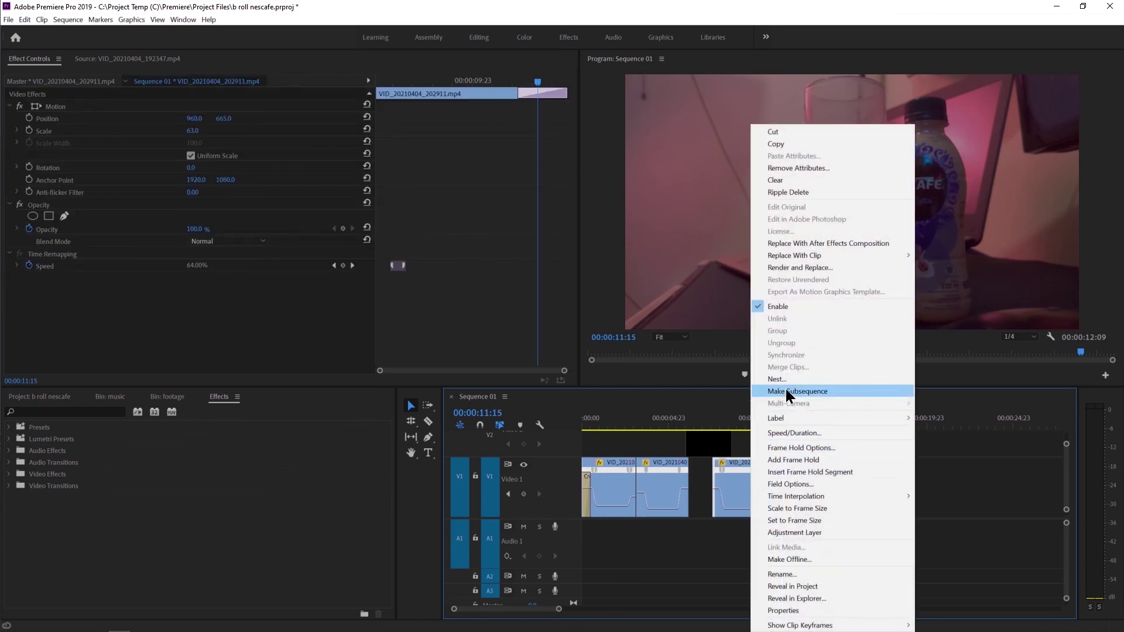
left_click(786, 380)
left_click(535, 333)
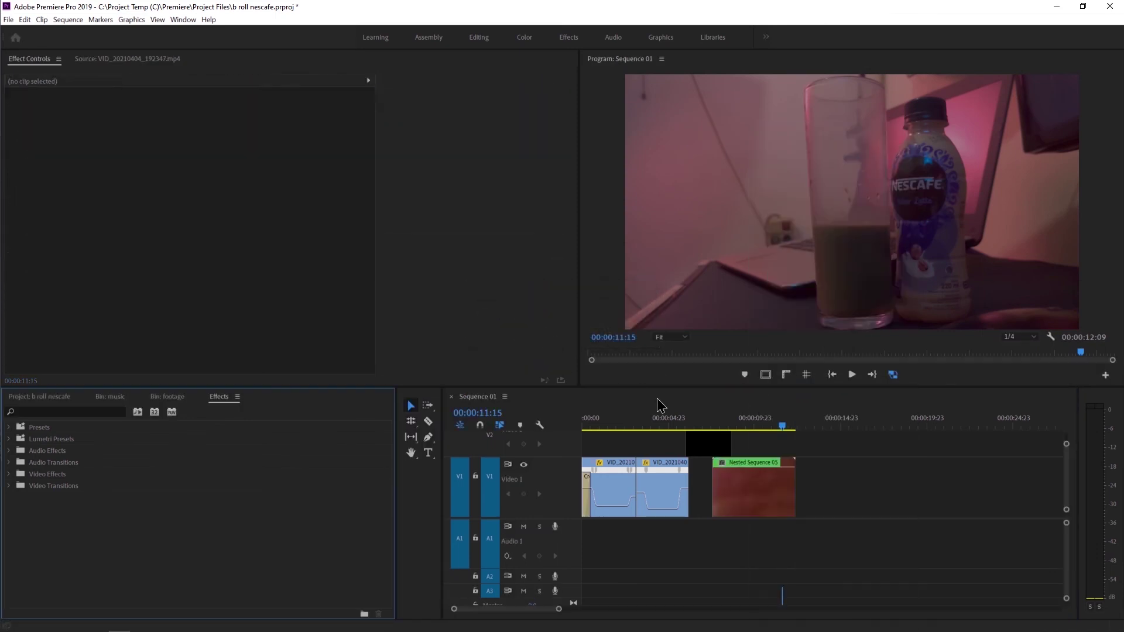
- Apply Warp Stabilizer, found by searching Effects for 'warp', to Nested Sequence 05
left_click(759, 483)
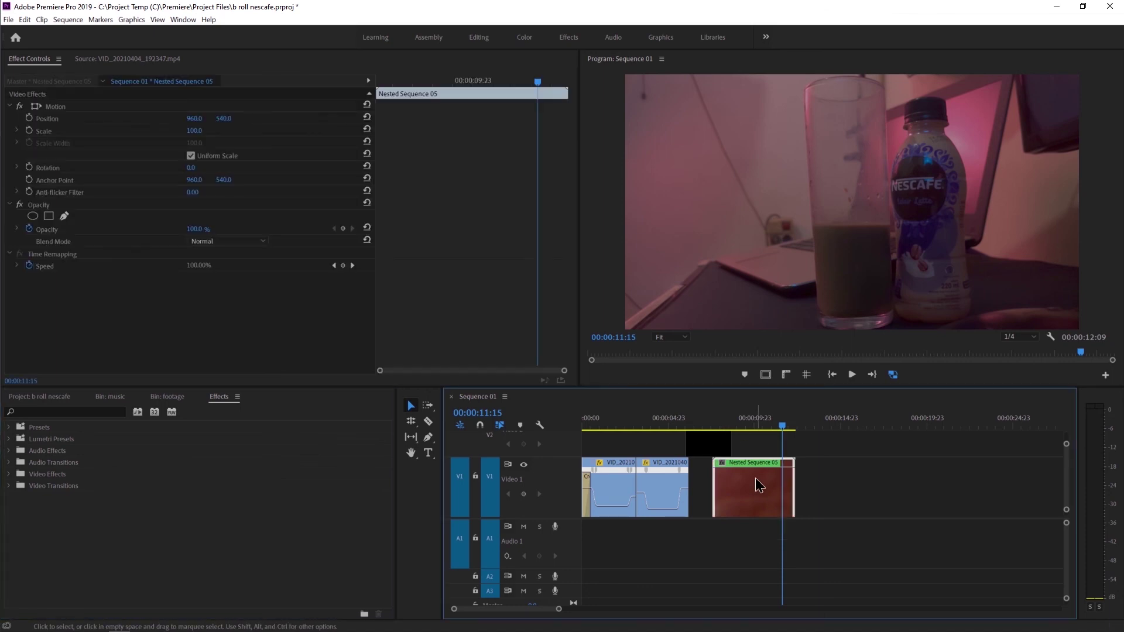
left_click(95, 412)
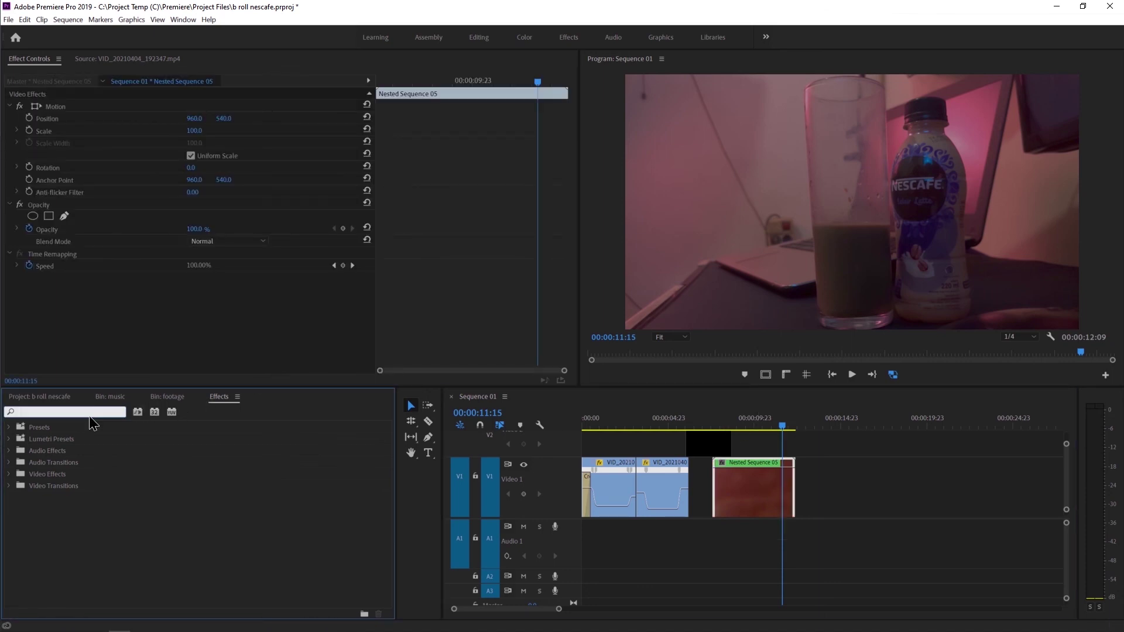
type("warp")
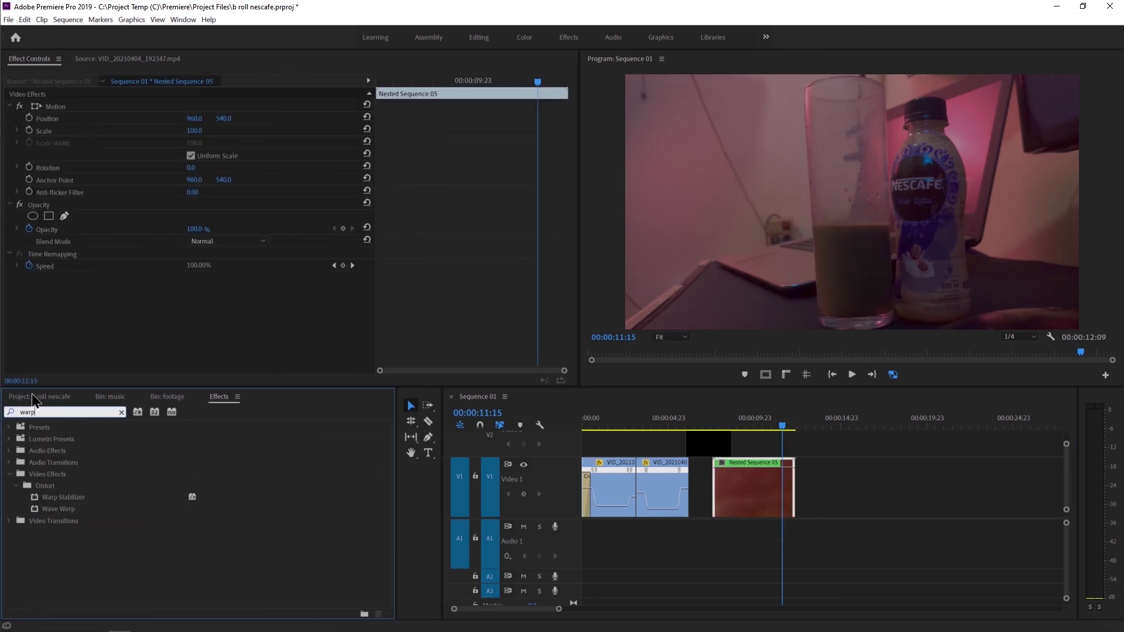
left_click_drag(61, 496, 731, 481)
- Preview the stabilized clip, then select VID_20210404_193019 in the Color workspace
left_click(693, 411)
key("space")
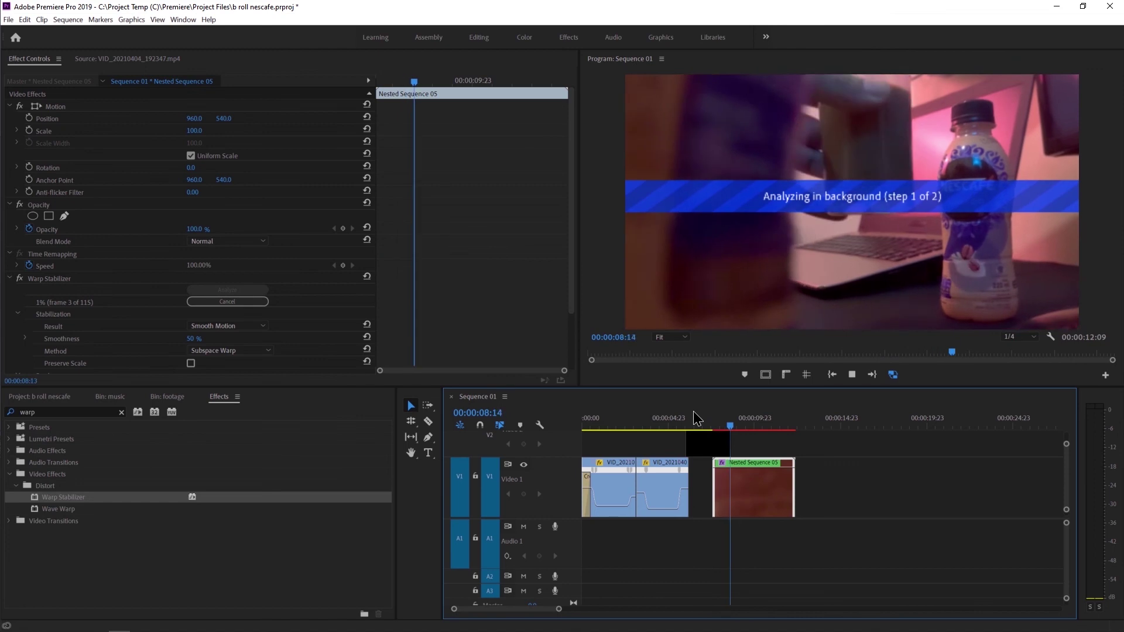
left_click(670, 413)
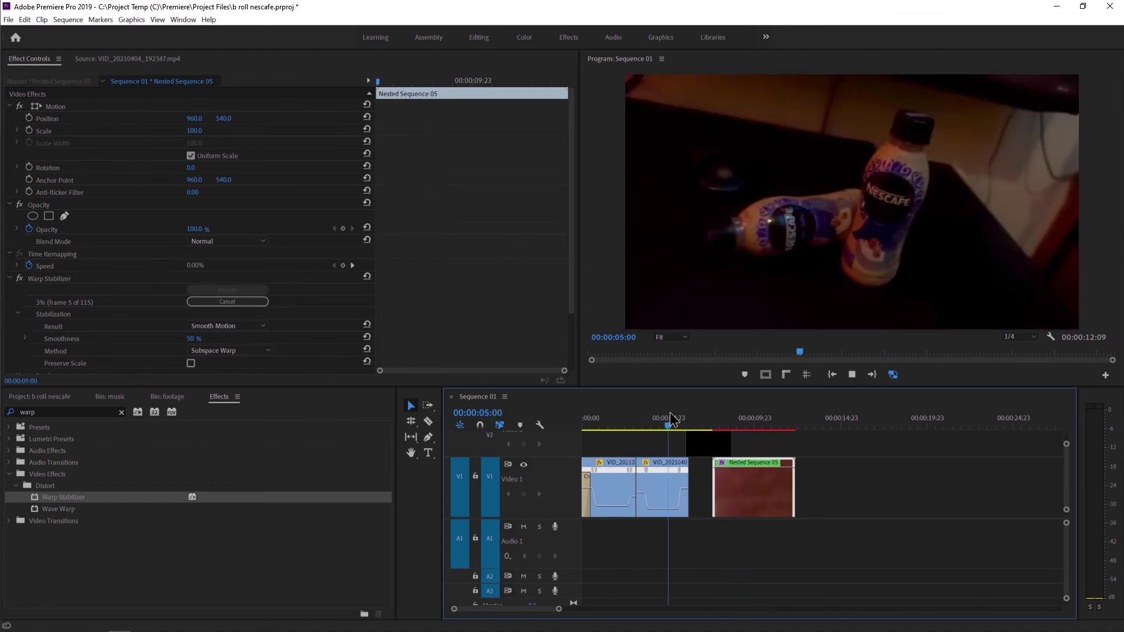
left_click(602, 416)
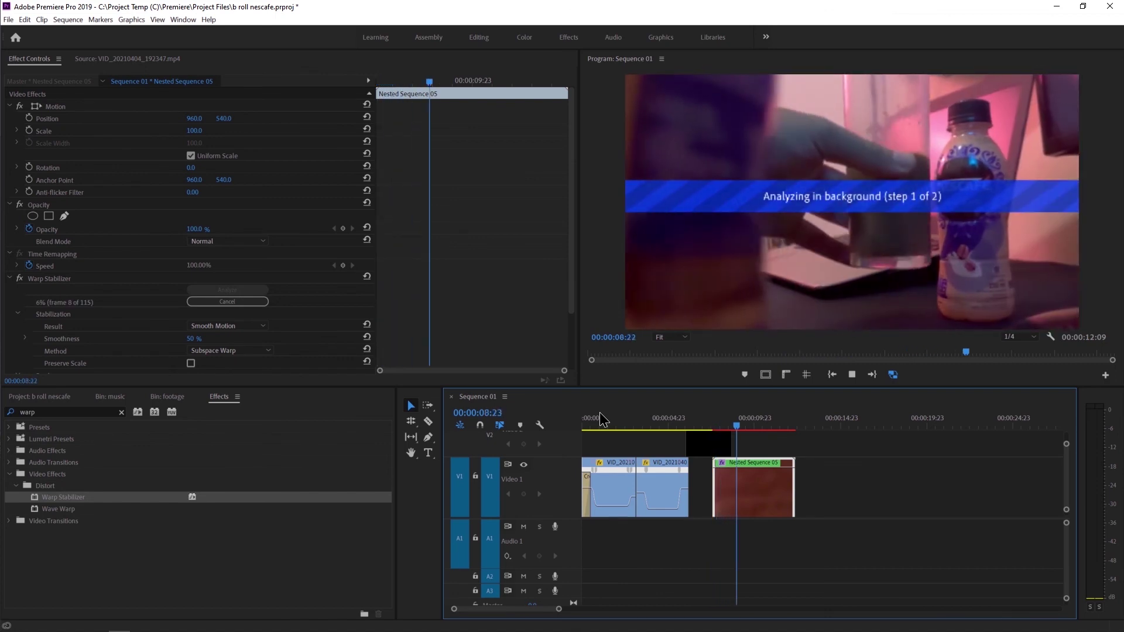
key("space")
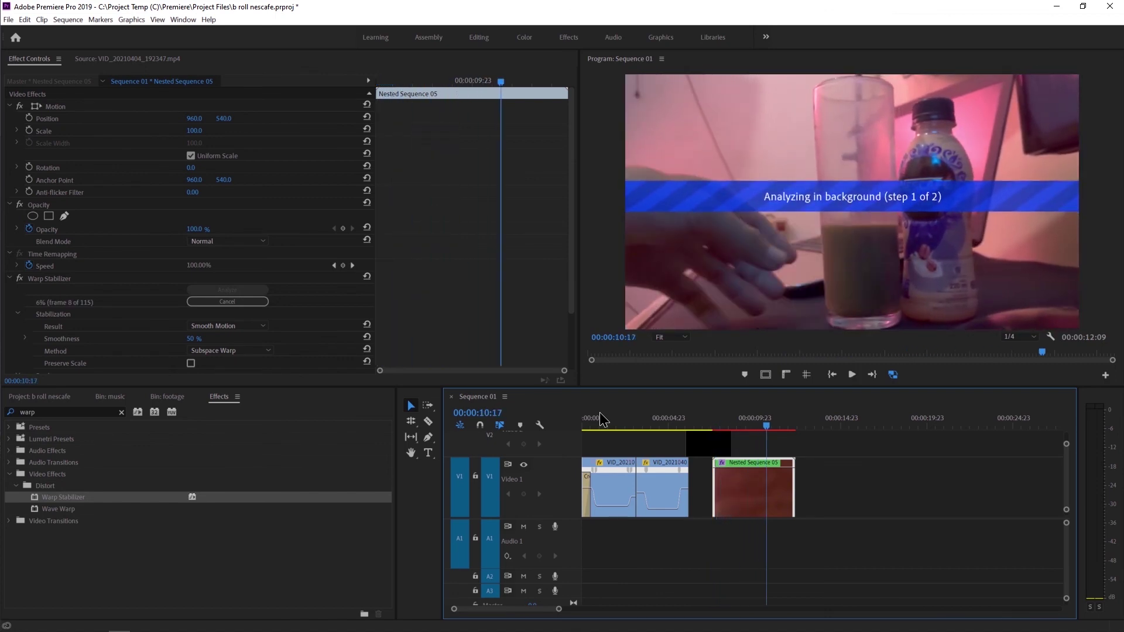
left_click(611, 411)
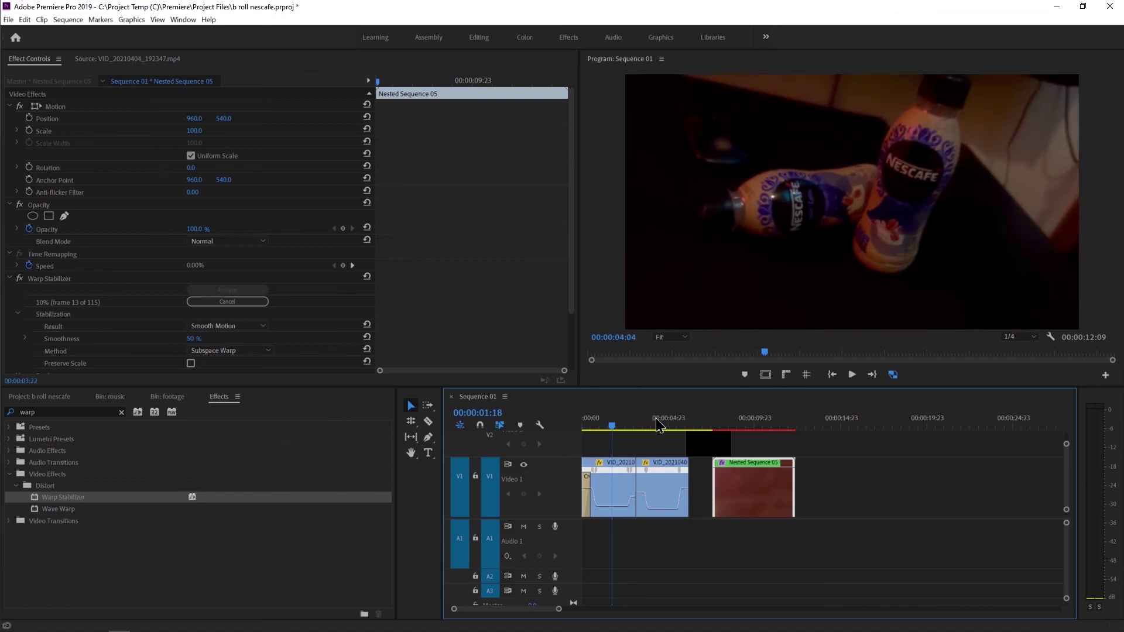
left_click_drag(658, 425, 609, 430)
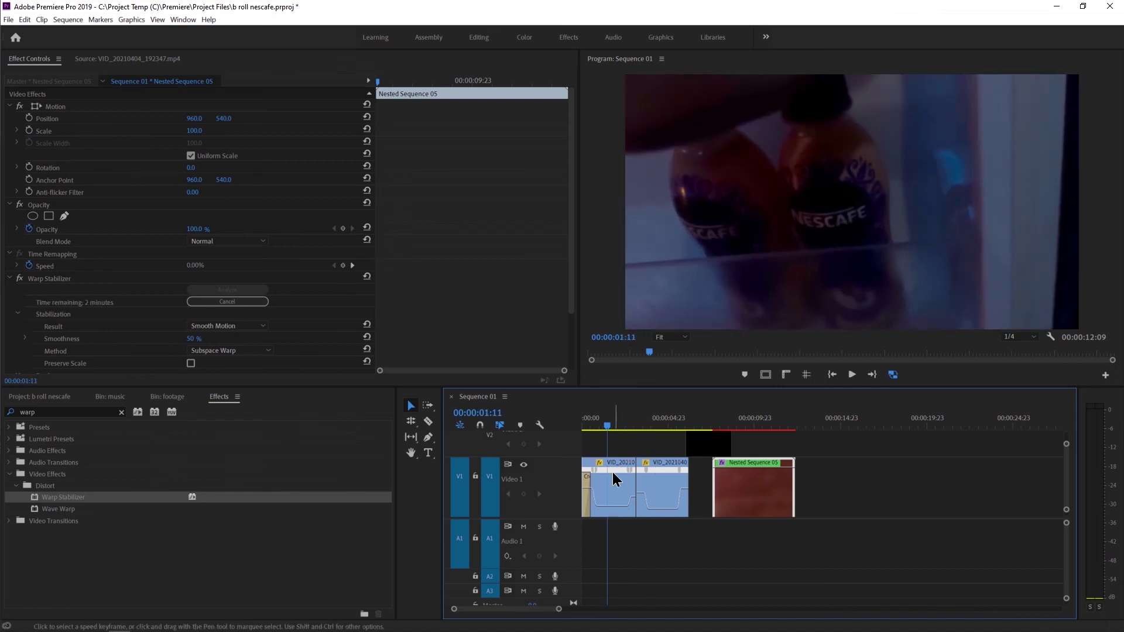
left_click(612, 473)
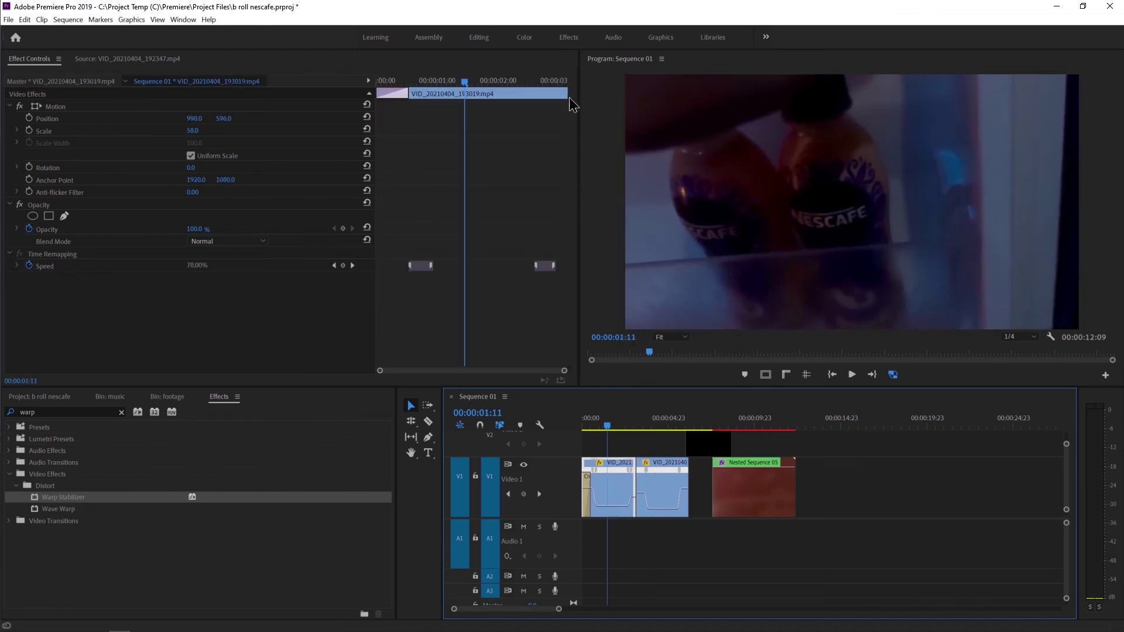
left_click(521, 37)
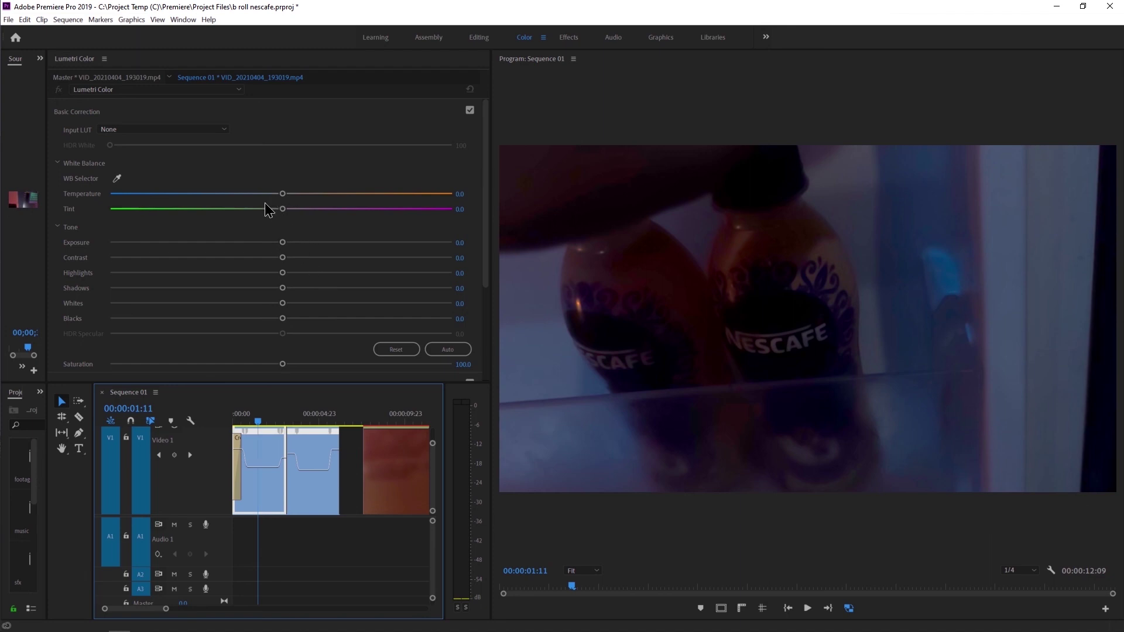
- White-balance VID_20210404_193019 with the WB Selector, lower exposure and contrast, lift highlights and shadows
left_click(117, 178)
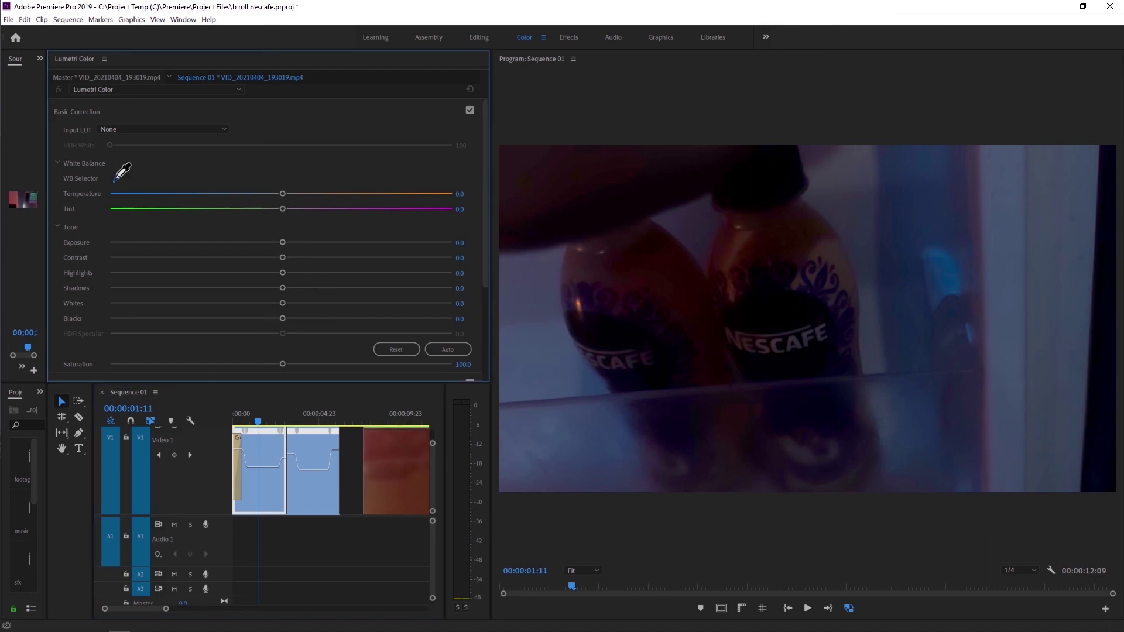
left_click(850, 172)
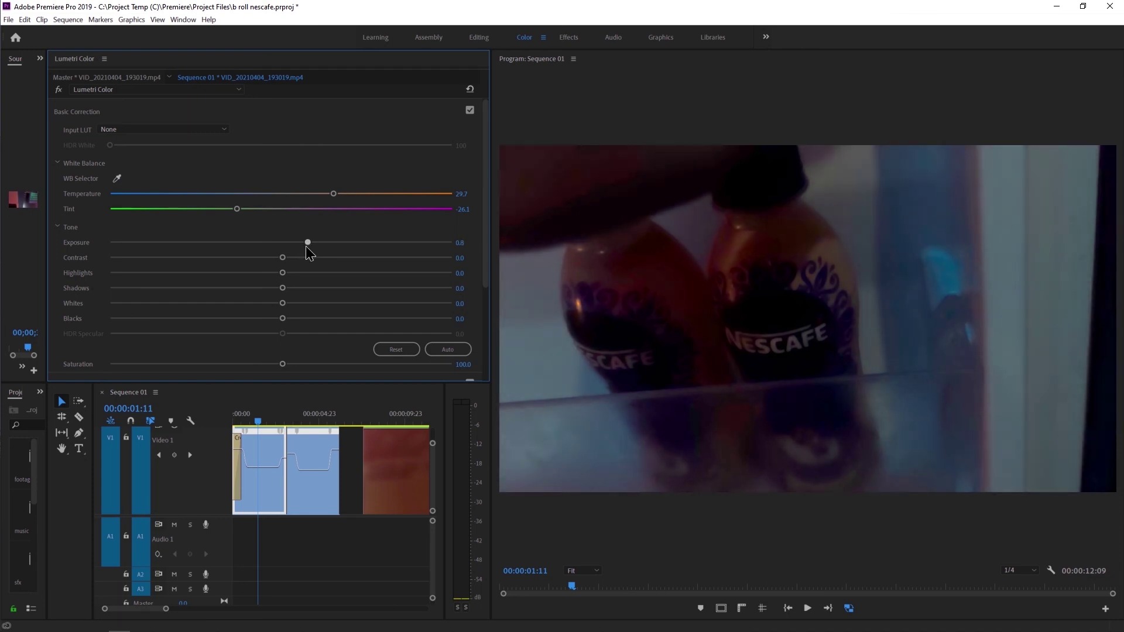
left_click_drag(306, 246, 286, 245)
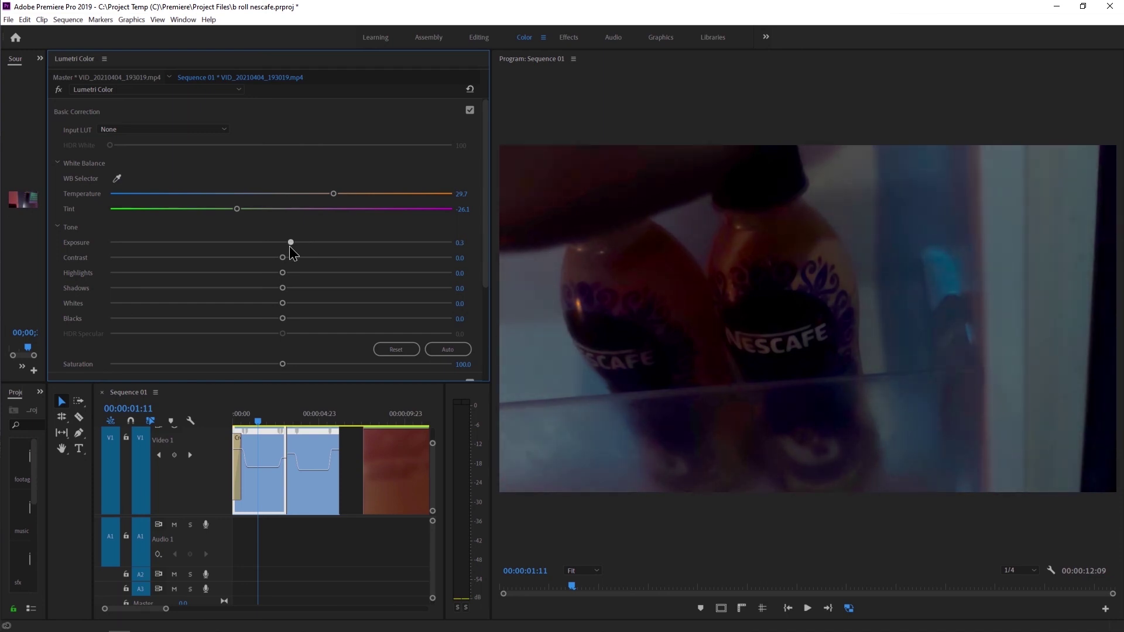
left_click_drag(282, 257, 229, 256)
mouse_move(283, 271)
left_mouse_down()
mouse_move(259, 271)
mouse_move(330, 273)
left_mouse_up()
mouse_move(283, 288)
left_mouse_down()
mouse_move(233, 288)
mouse_move(317, 288)
left_mouse_up()
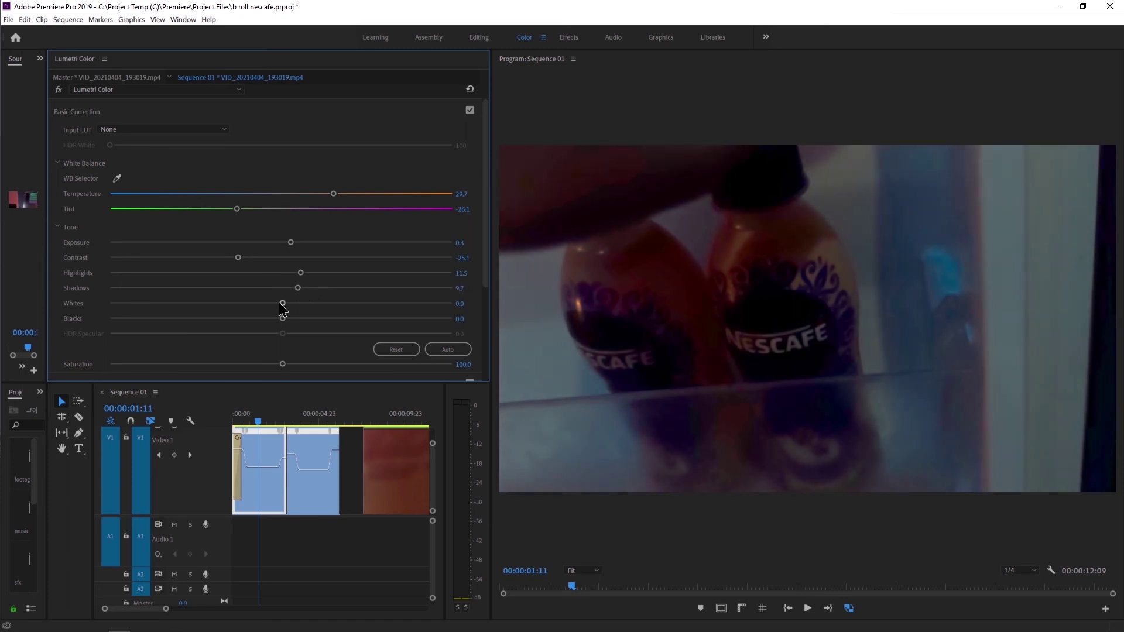
- Set whites to about -0.5, blacks 0.0, highlights -0.2 and saturation 94, then play
mouse_move(307, 303)
left_mouse_down()
mouse_move(256, 302)
mouse_move(270, 316)
left_mouse_up()
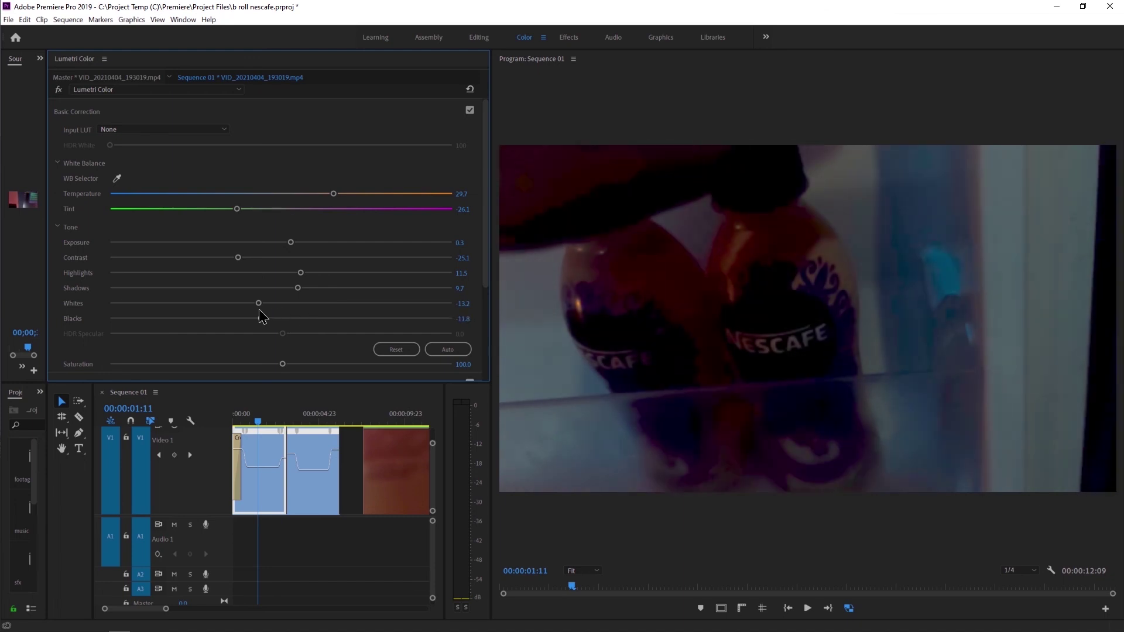
double_click(270, 317)
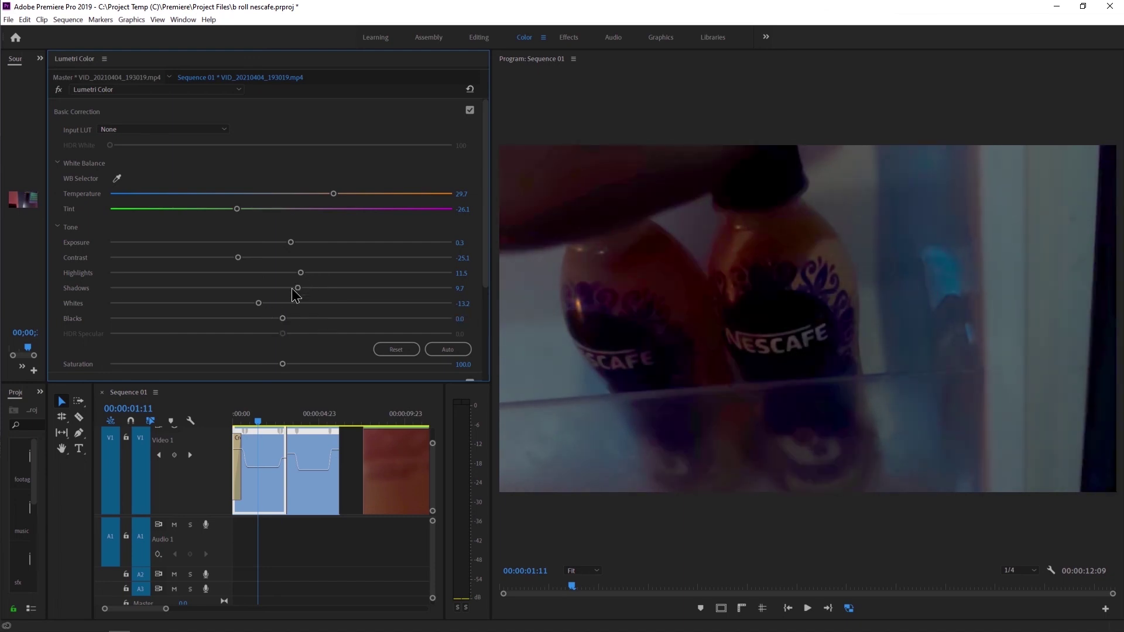
left_click_drag(258, 303, 278, 303)
left_click_drag(300, 272, 279, 272)
left_click_drag(241, 261, 255, 263)
scroll(317, 293, "down", 2)
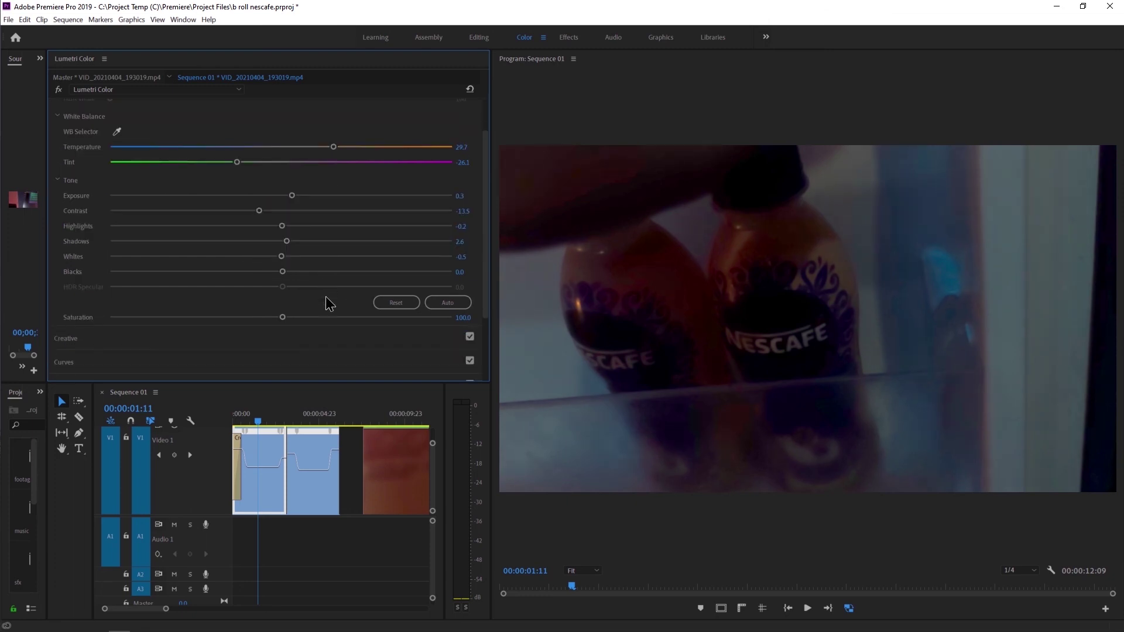
left_click_drag(283, 317, 269, 314)
scroll(293, 304, "down", 3)
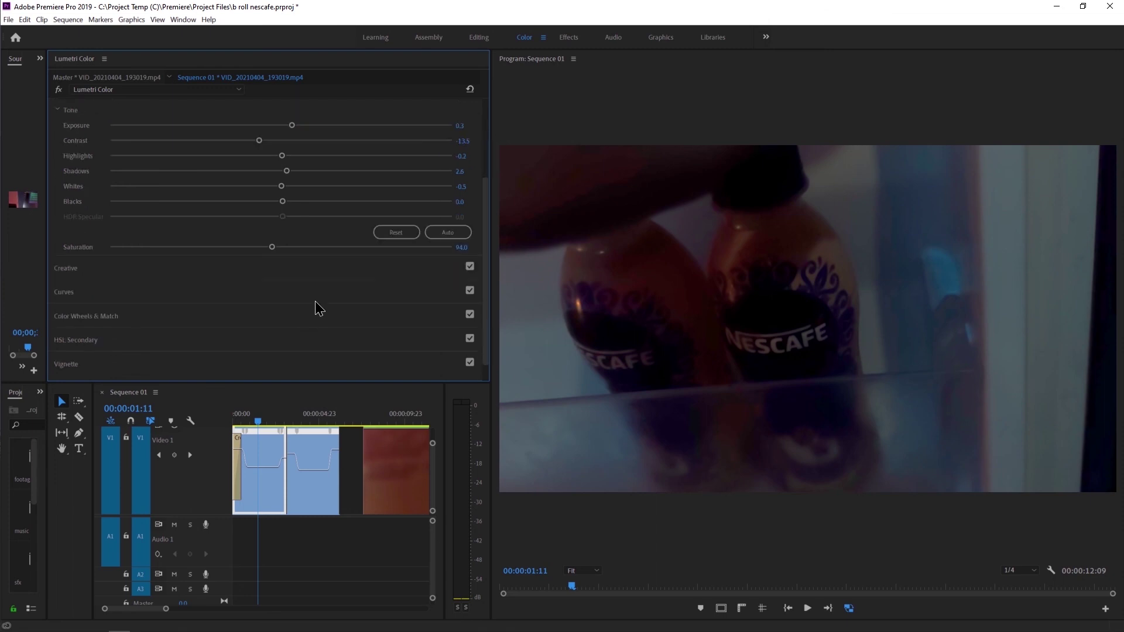
scroll(315, 300, "down", 1)
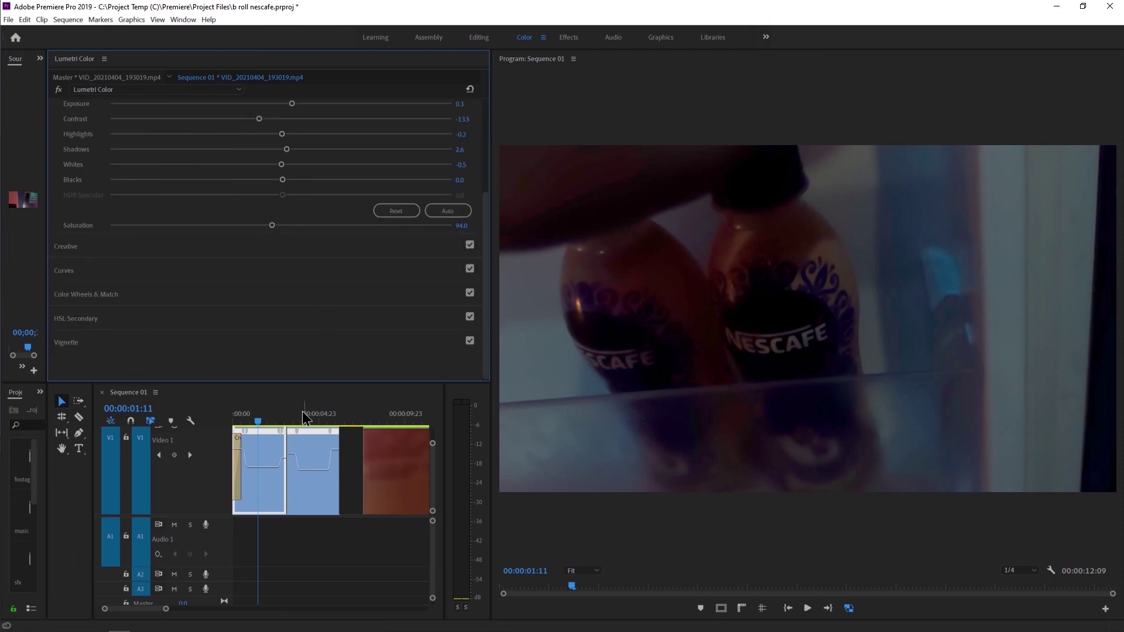
left_click_drag(305, 411, 218, 417)
key("space")
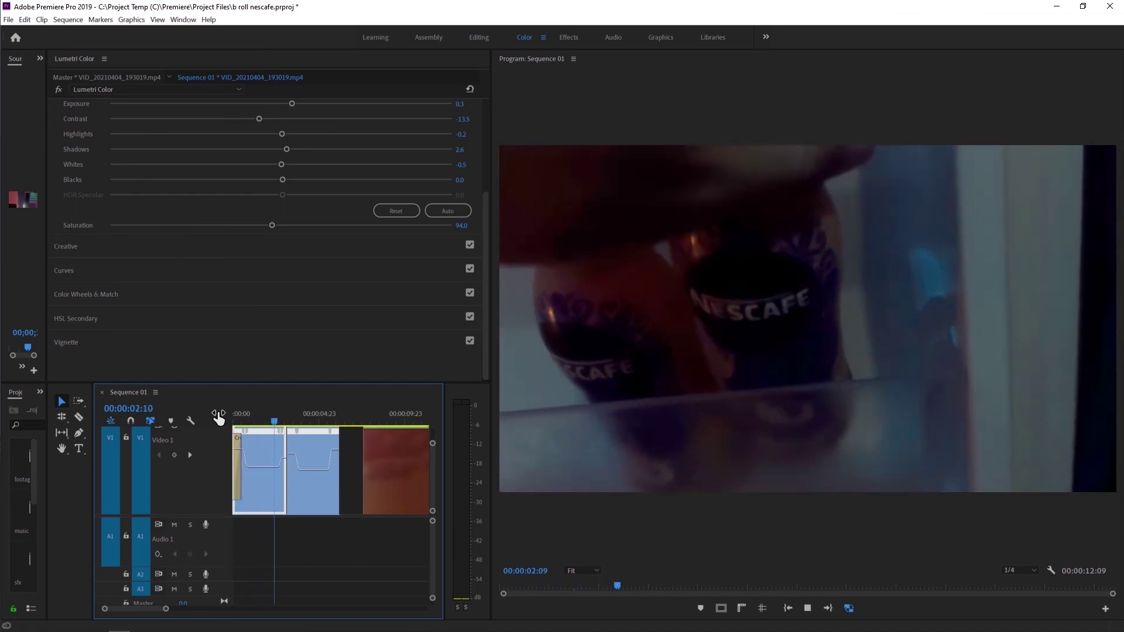
- On the second clip, lower saturation slightly, raise exposure and add slight contrast, keeping blacks at 0
key("space")
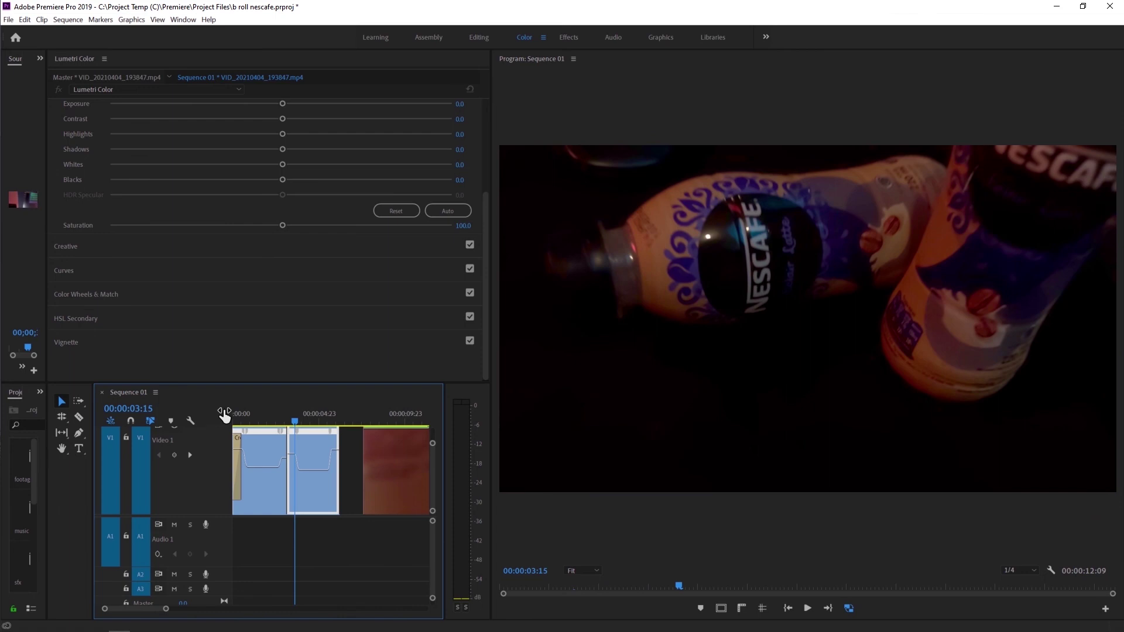
key("space")
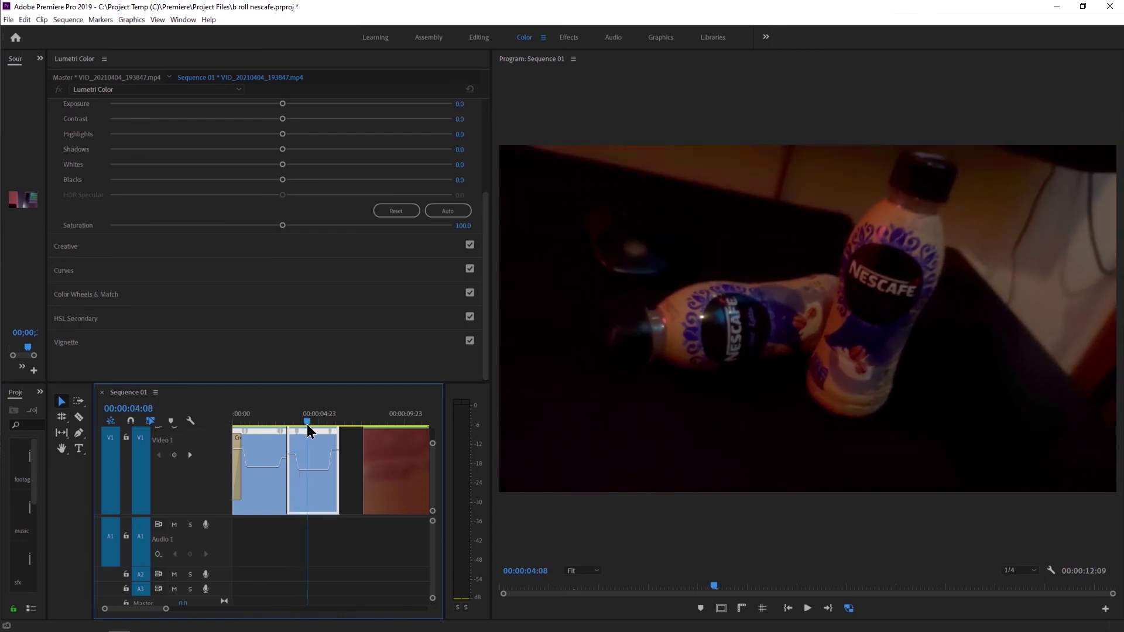
scroll(305, 303, "up", 2)
scroll(305, 304, "up", 2)
left_click_drag(280, 319, 277, 319)
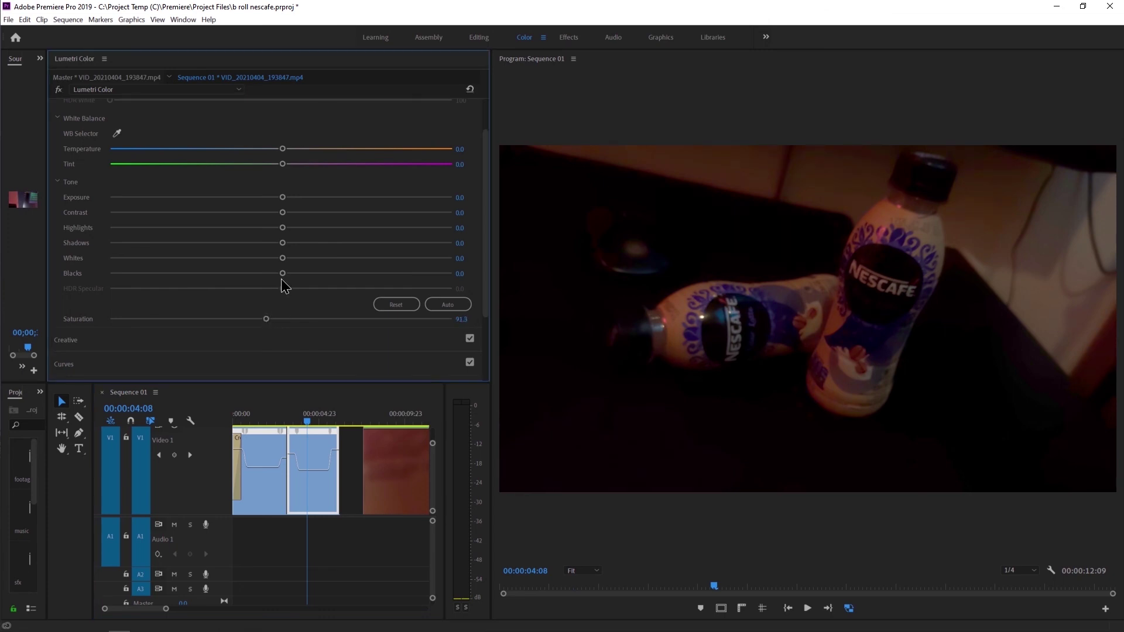
left_click_drag(275, 273, 284, 274)
double_click(285, 273)
left_click_drag(282, 197, 295, 197)
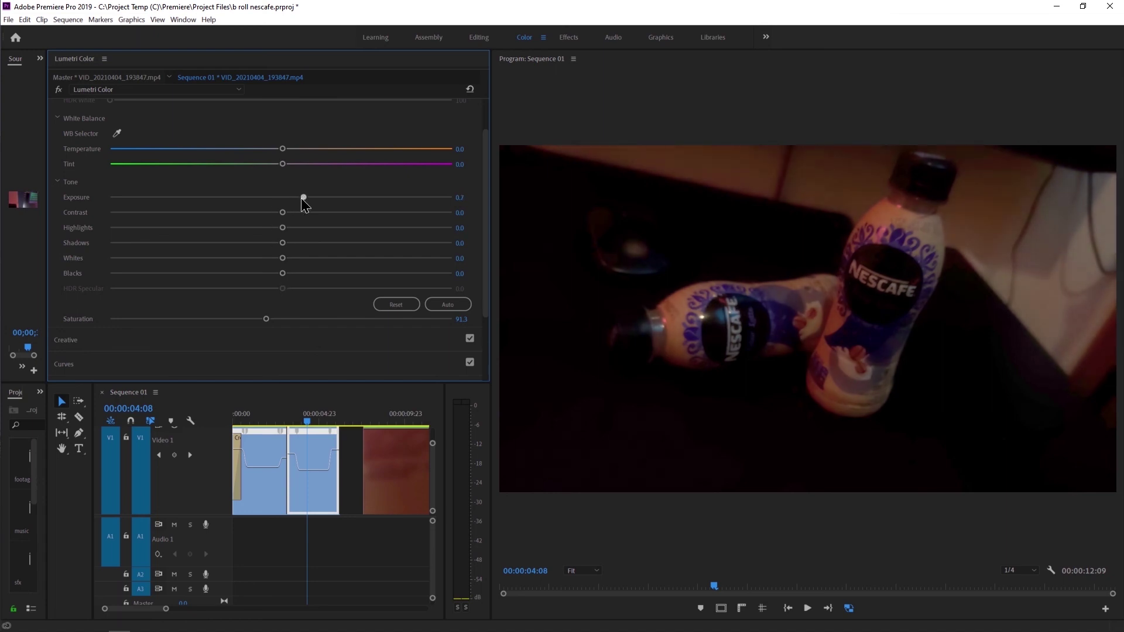
left_click_drag(285, 218, 287, 219)
- On the first clip, restore Saturation to 100, set Contrast to about -3.9, and zero Temperature and Tint
left_click_drag(299, 417, 265, 416)
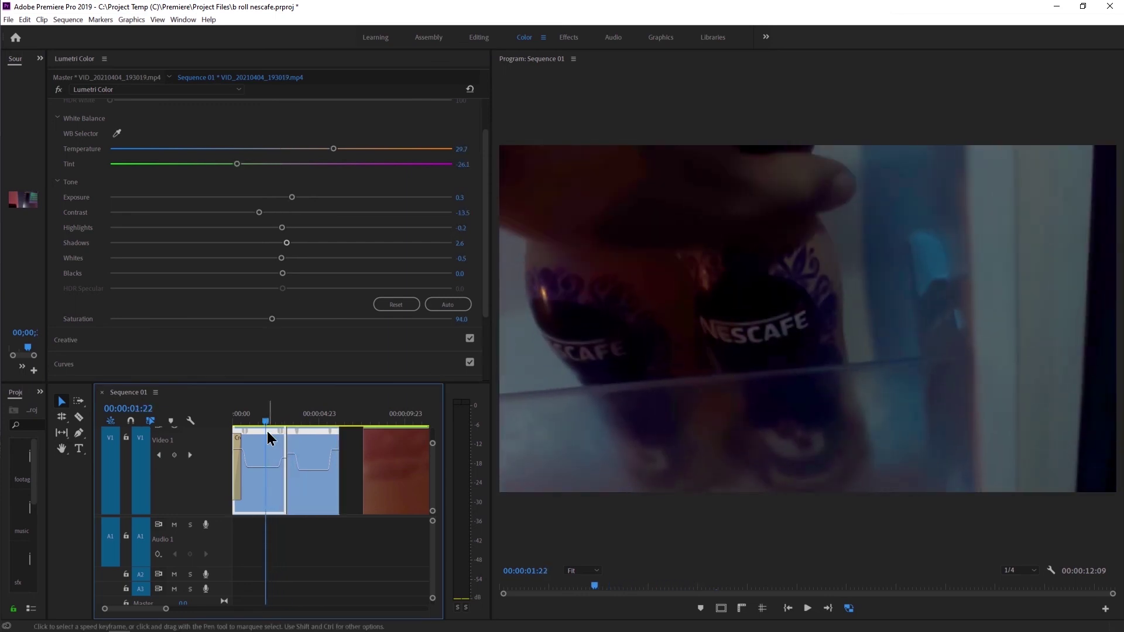
left_click_drag(273, 318, 280, 319)
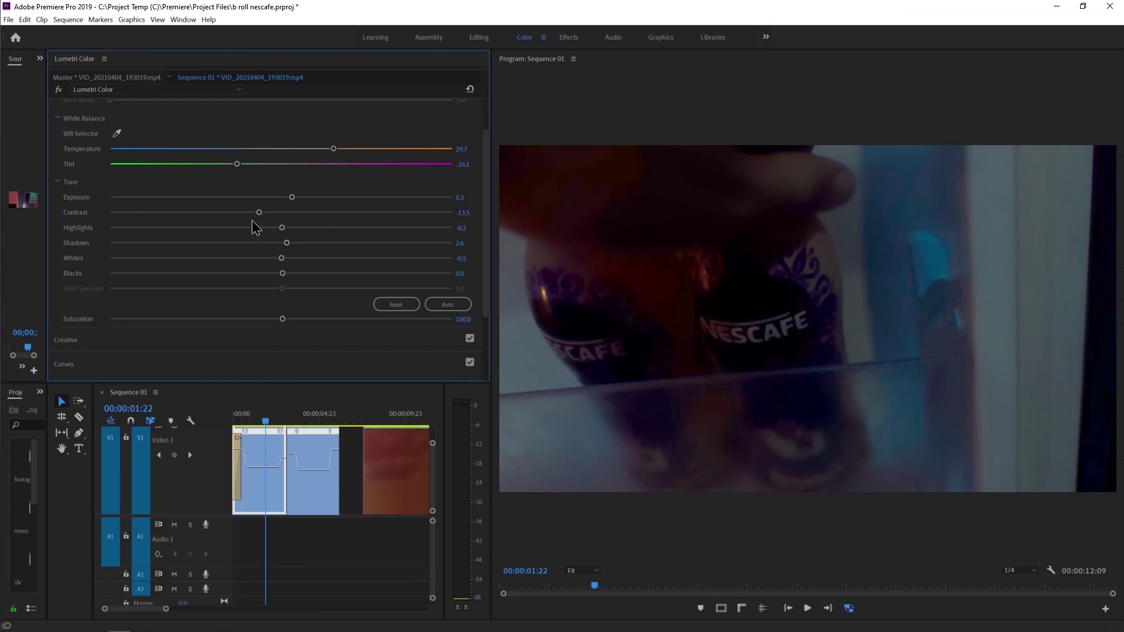
left_click_drag(261, 215, 285, 199)
double_click(236, 164)
double_click(333, 148)
- Scrub through the second clip, replay the sequence, and zoom the timeline out
left_click_drag(264, 422, 303, 423)
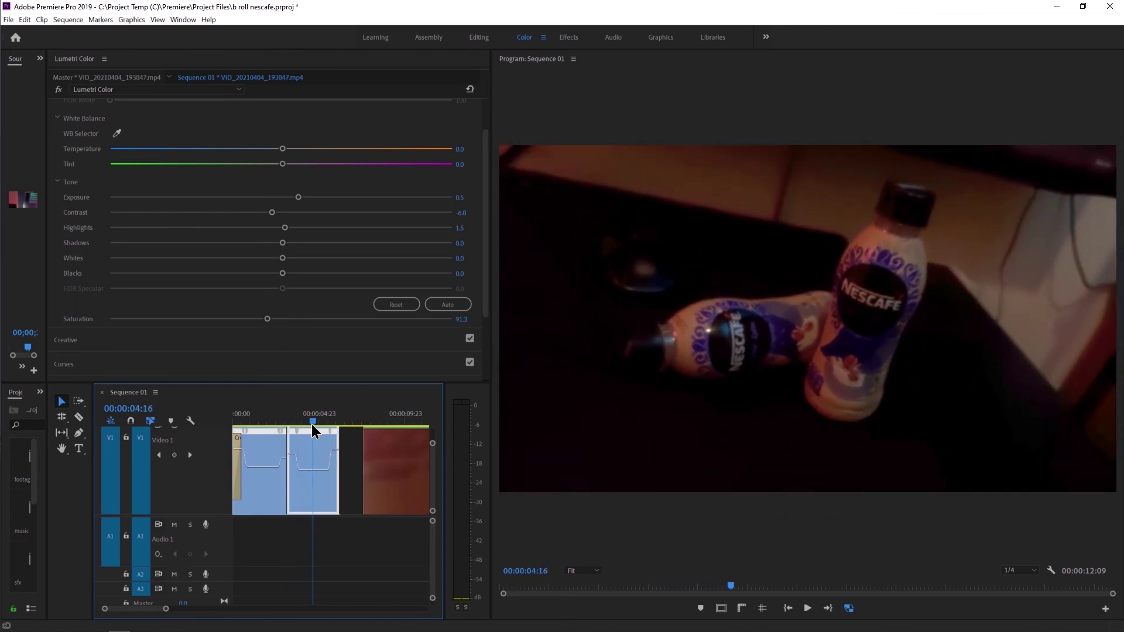
mouse_move(302, 424)
left_mouse_down()
mouse_move(327, 428)
mouse_move(278, 420)
left_mouse_up()
key("space")
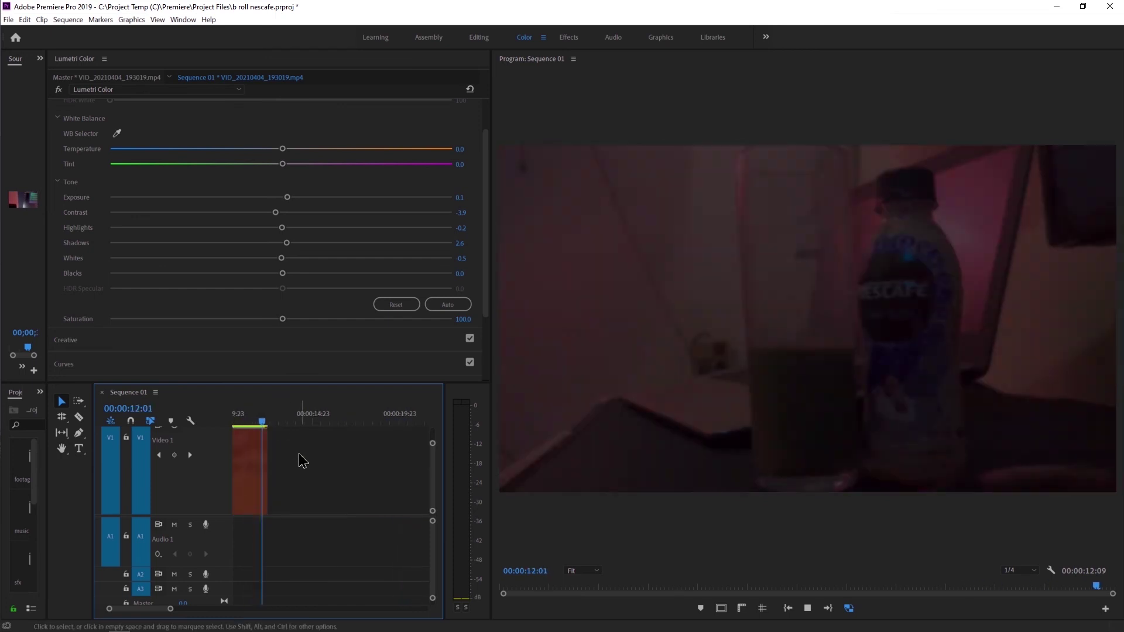
key("minus")
key("minus")
key("minus")
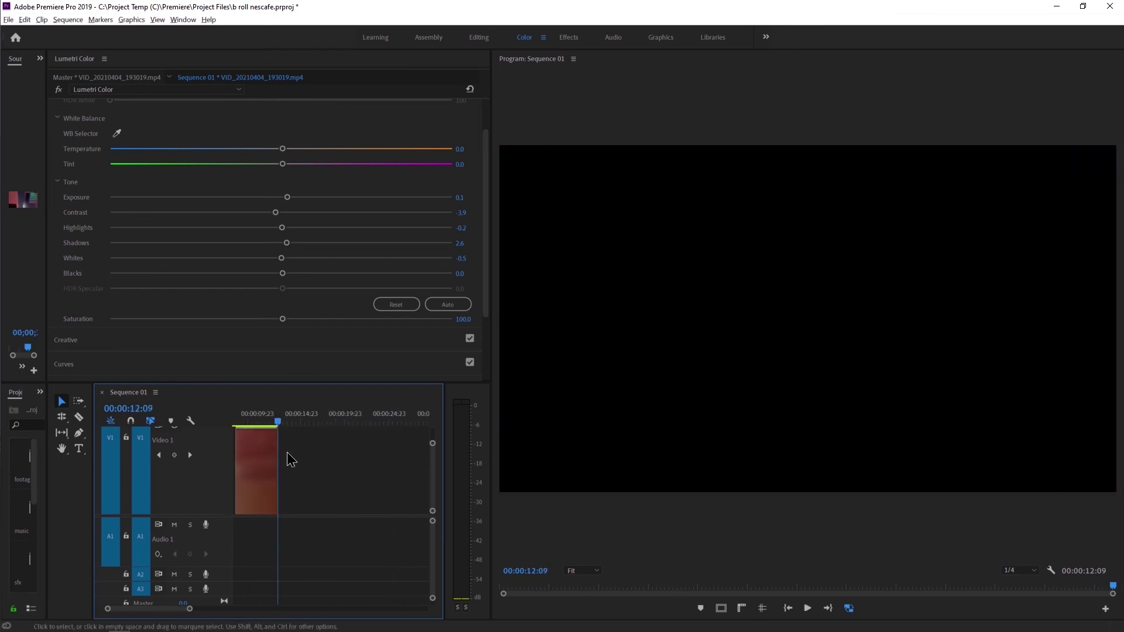
key("minus")
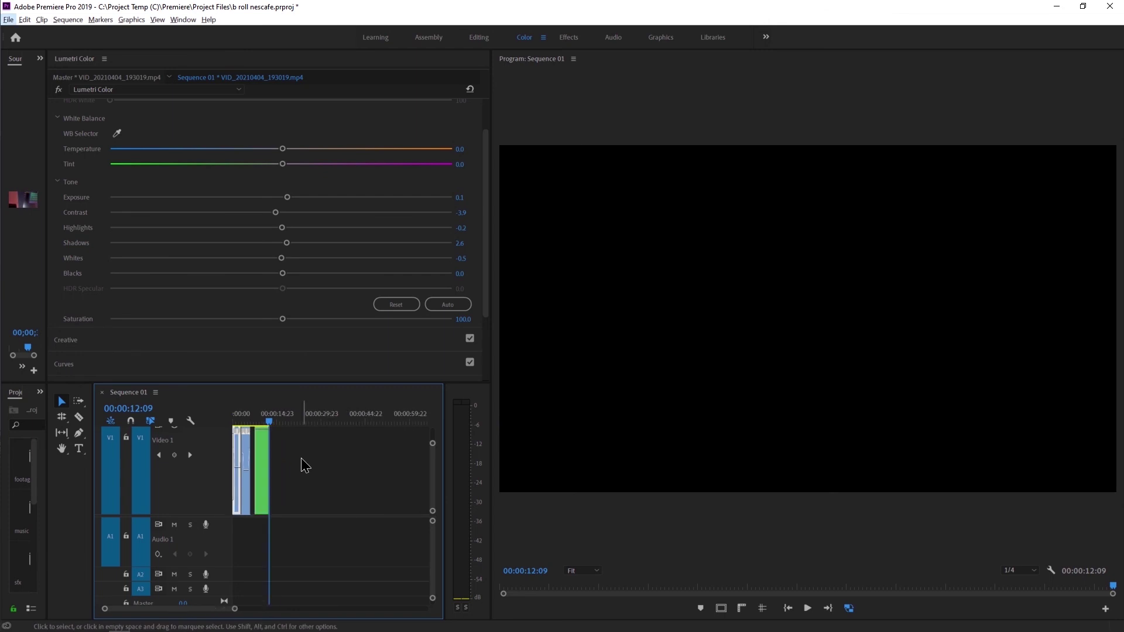
left_click(259, 414)
left_click_drag(258, 414, 261, 417)
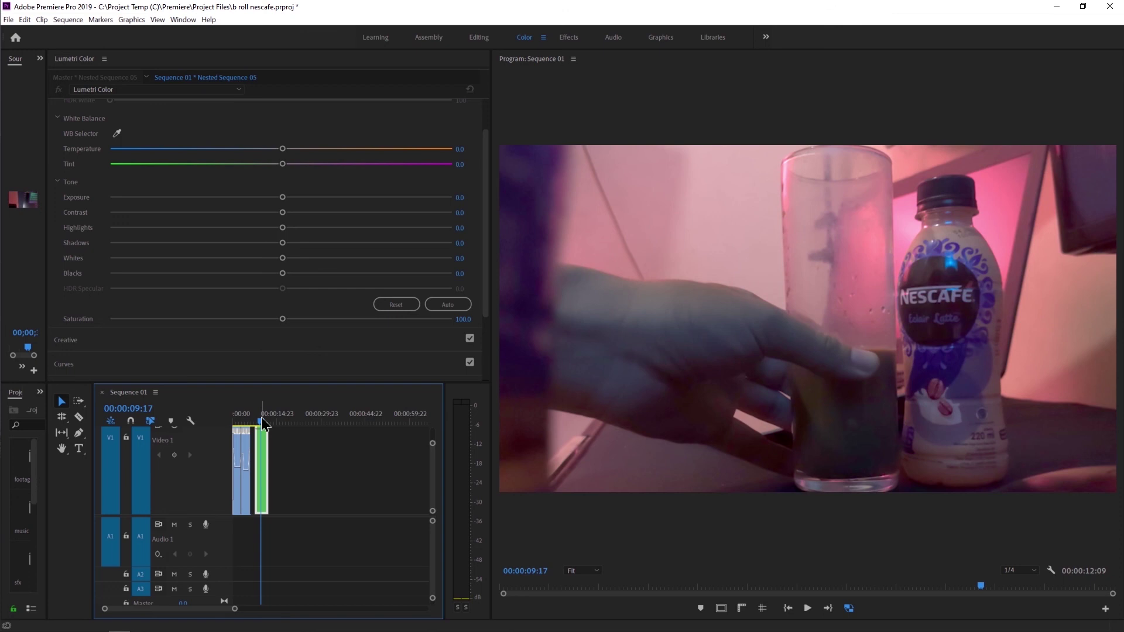
left_click_drag(243, 415, 259, 419)
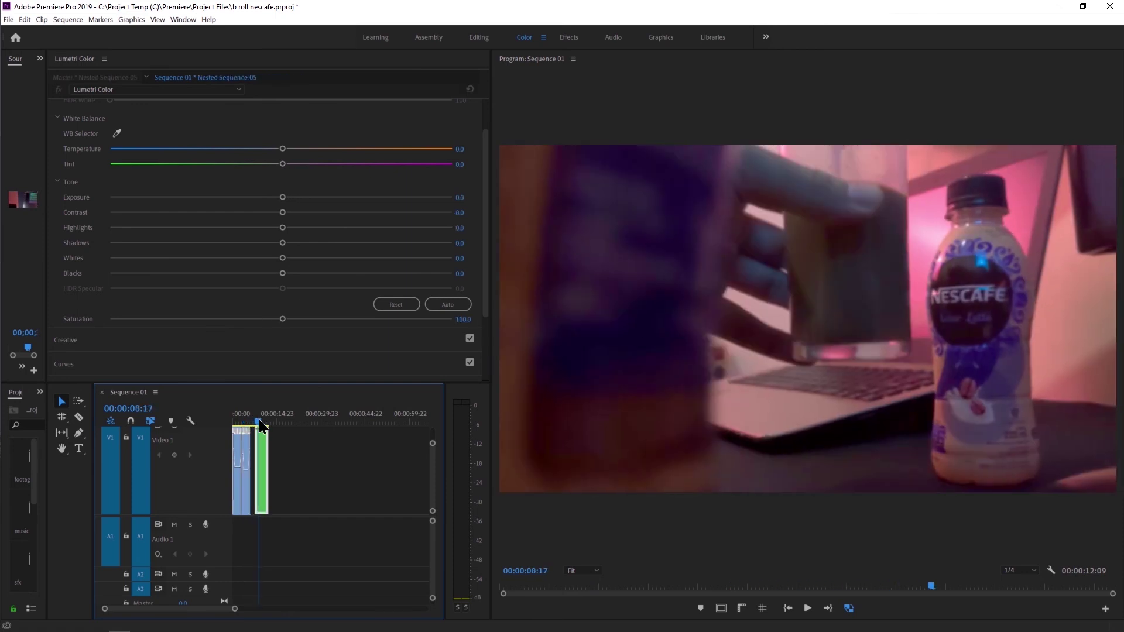
left_click_drag(259, 419, 235, 415)
key("space")
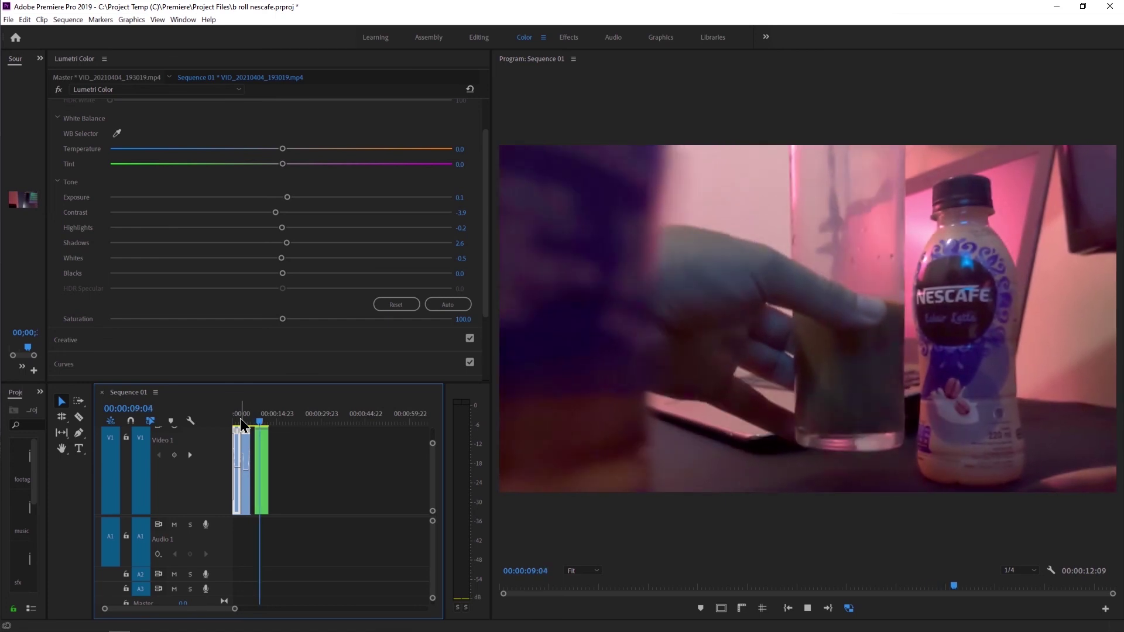
key("space")
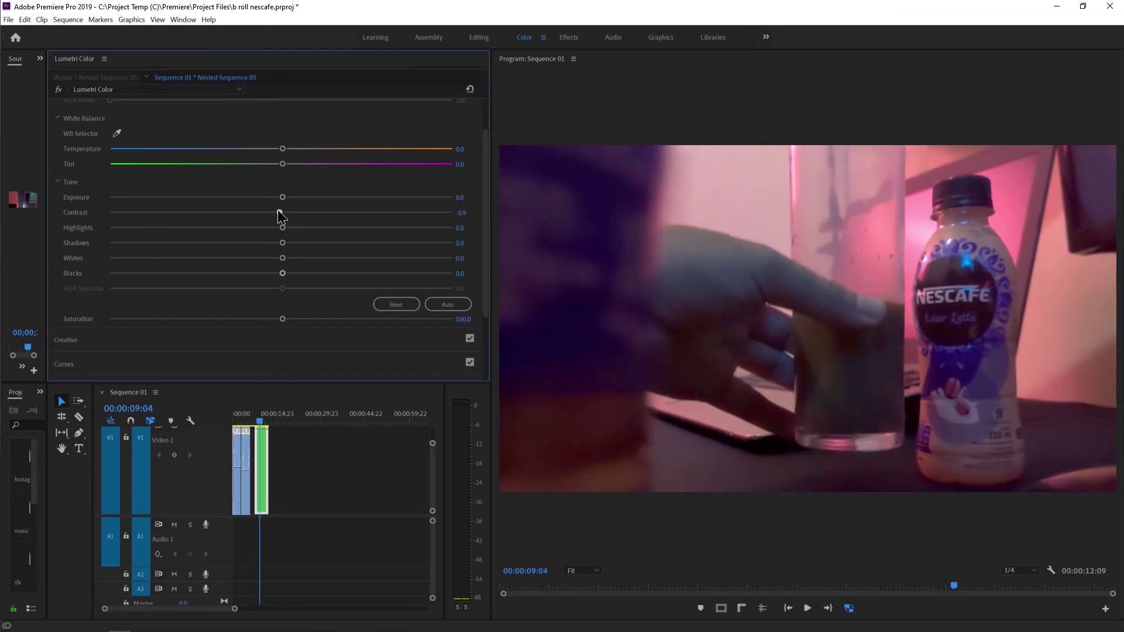
mouse_move(282, 211)
left_mouse_down()
mouse_move(266, 207)
mouse_move(282, 227)
mouse_move(262, 228)
mouse_move(272, 243)
mouse_move(292, 242)
mouse_move(276, 242)
mouse_move(287, 258)
mouse_move(256, 257)
mouse_move(259, 274)
mouse_move(282, 273)
left_mouse_up()
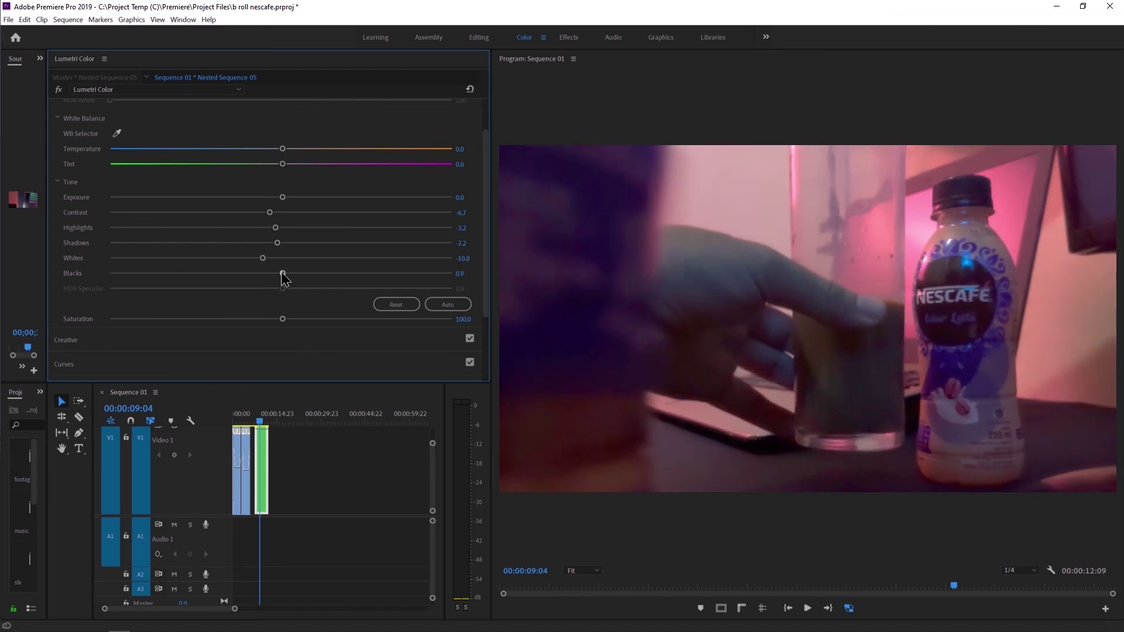
- Give Nested Sequence 05 a Creative look: Faded Film 4.3, Sharpen 12.1, Vibrance -2.2, Saturation 99.8
left_click_drag(282, 319, 278, 318)
scroll(303, 299, "down", 2)
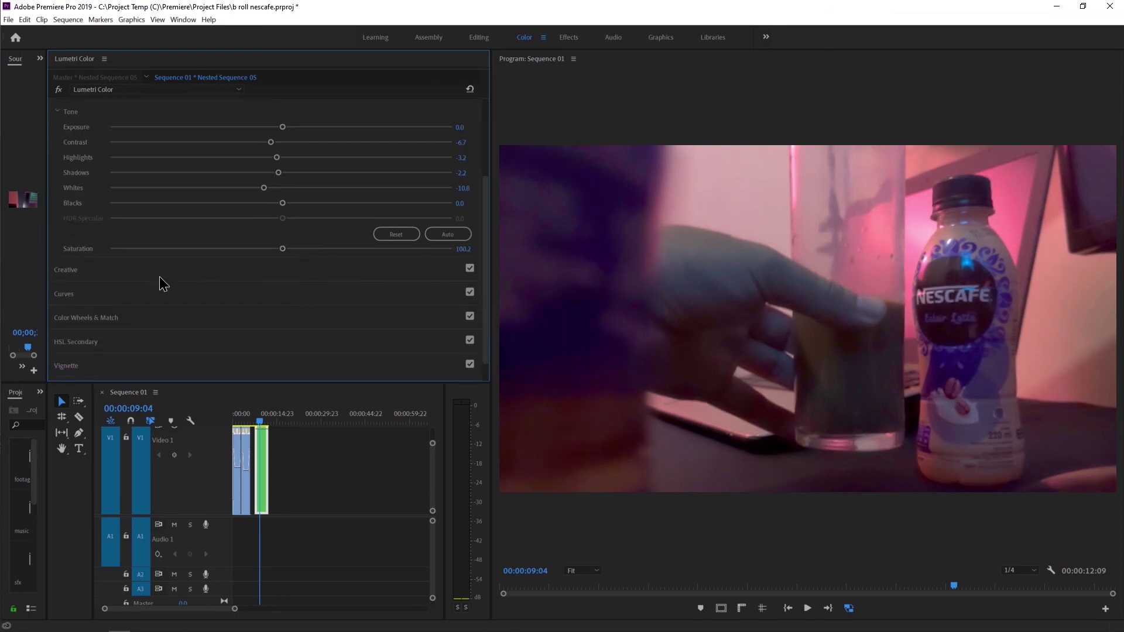
left_click(126, 267)
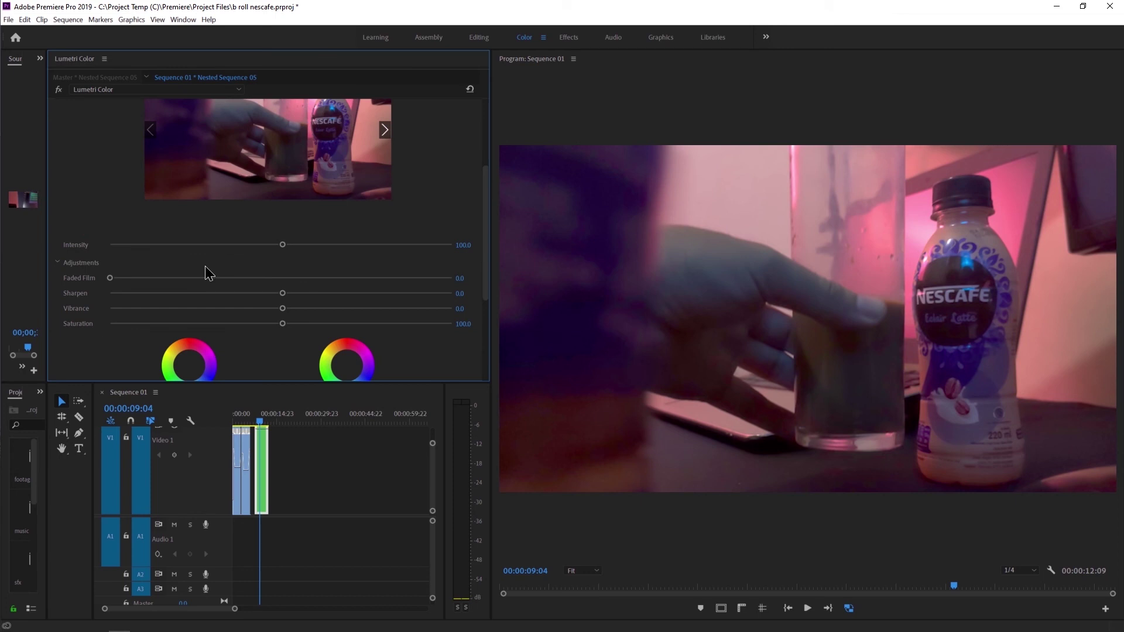
left_click_drag(114, 279, 115, 279)
left_click_drag(282, 292, 301, 294)
left_click_drag(282, 308, 277, 308)
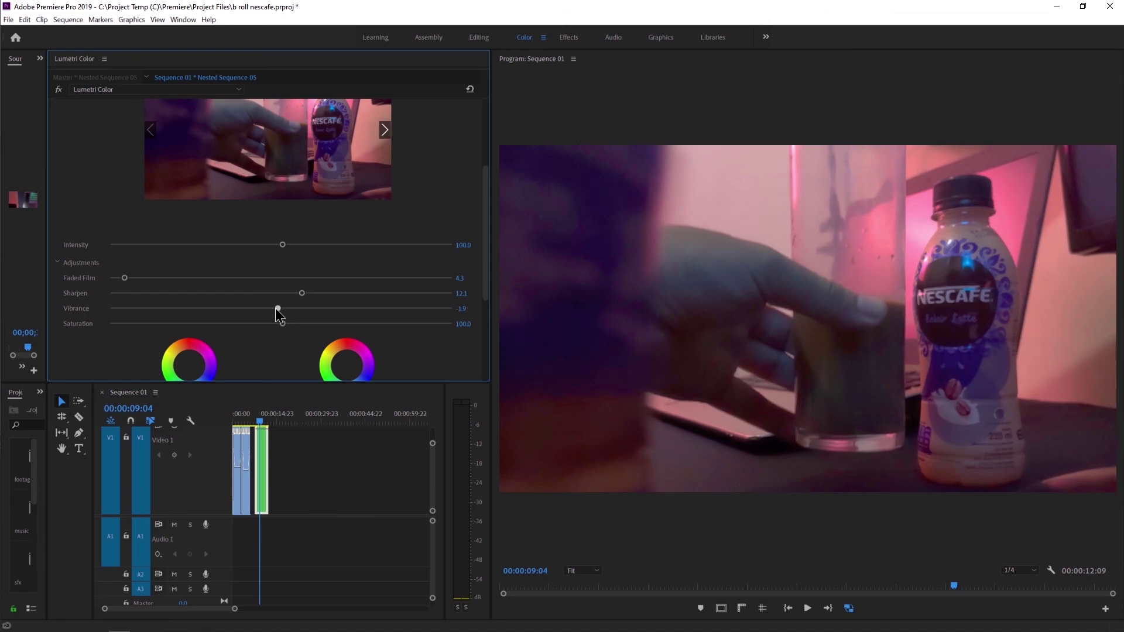
left_click_drag(282, 324, 280, 323)
- Select the first clip and move the playhead from 00:00:04:09 to 00:00:07:03
scroll(280, 348, "down", 3)
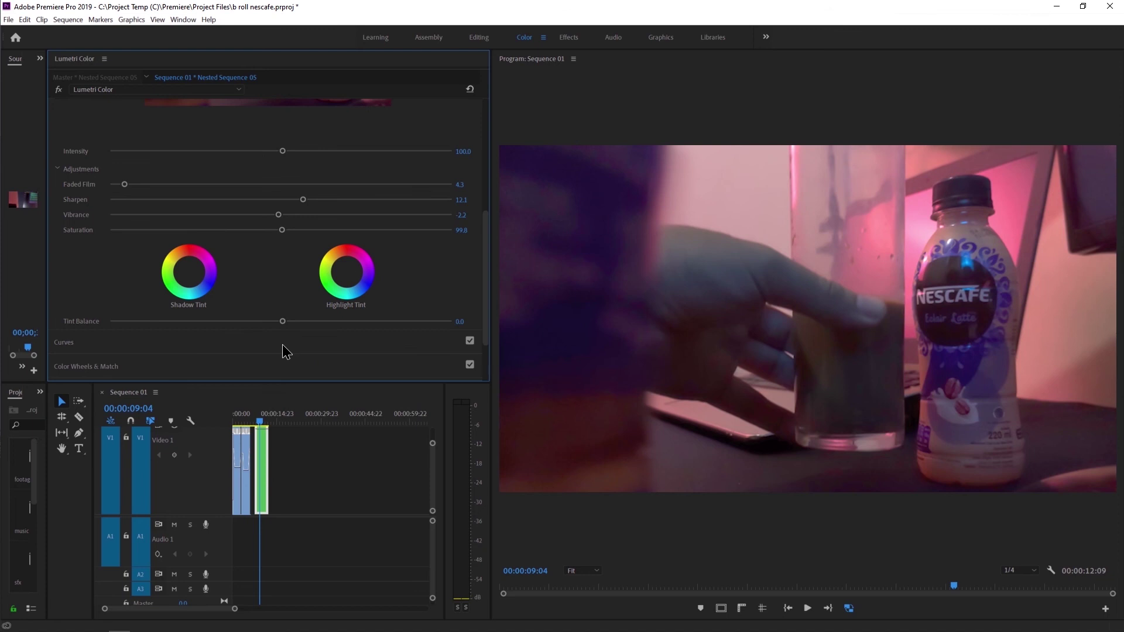
scroll(282, 339, "down", 1)
scroll(284, 338, "down", 1)
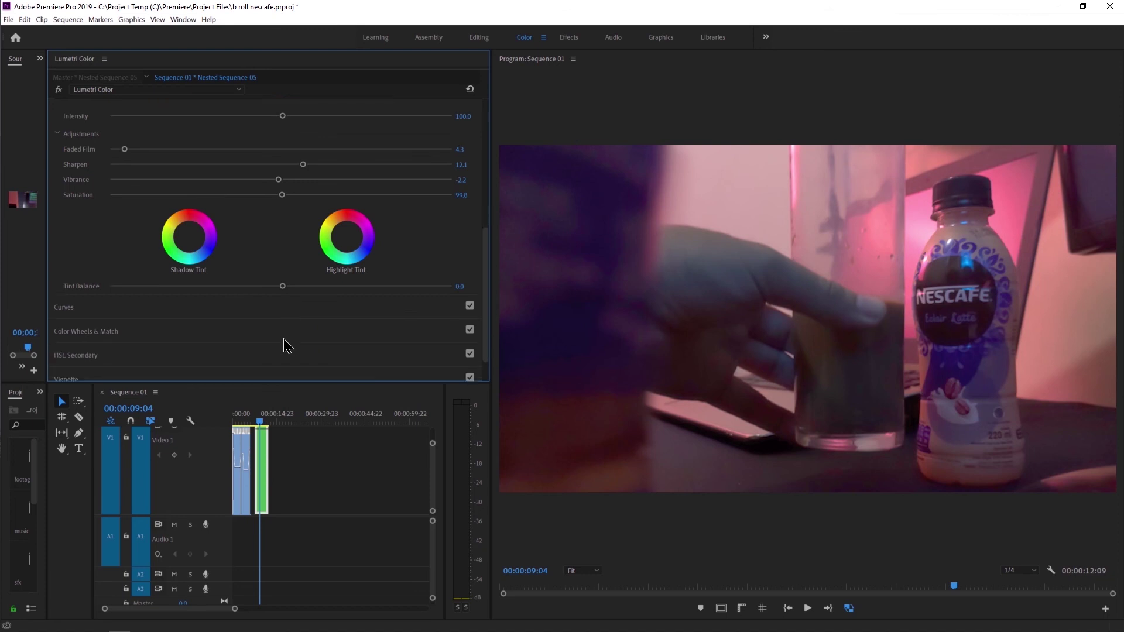
left_click(246, 448)
left_click(245, 416)
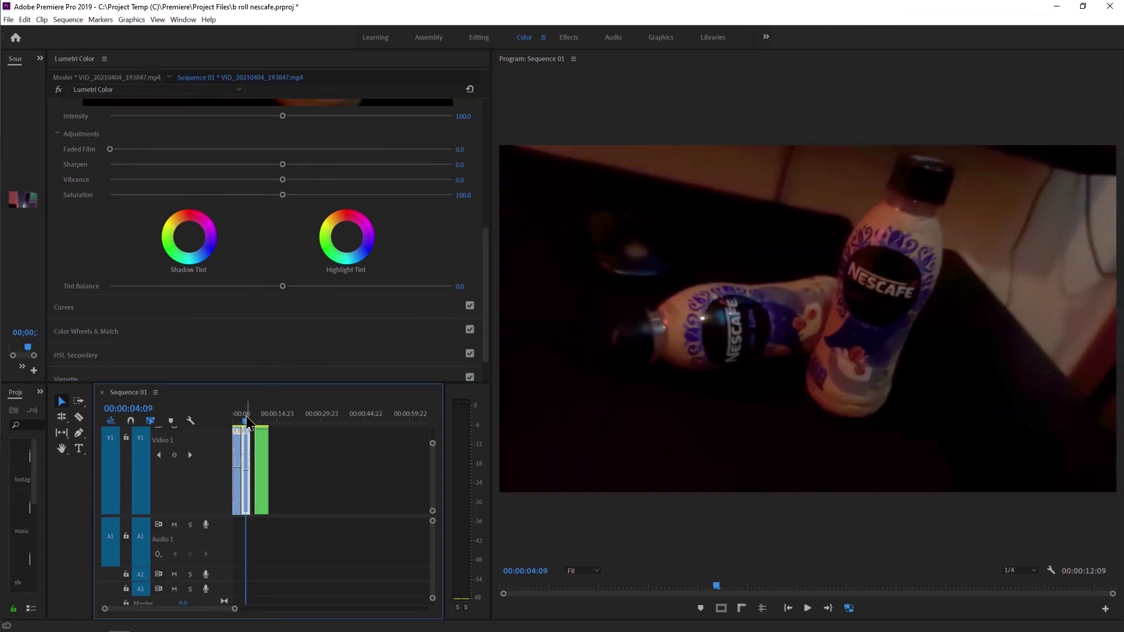
left_click_drag(250, 416, 255, 414)
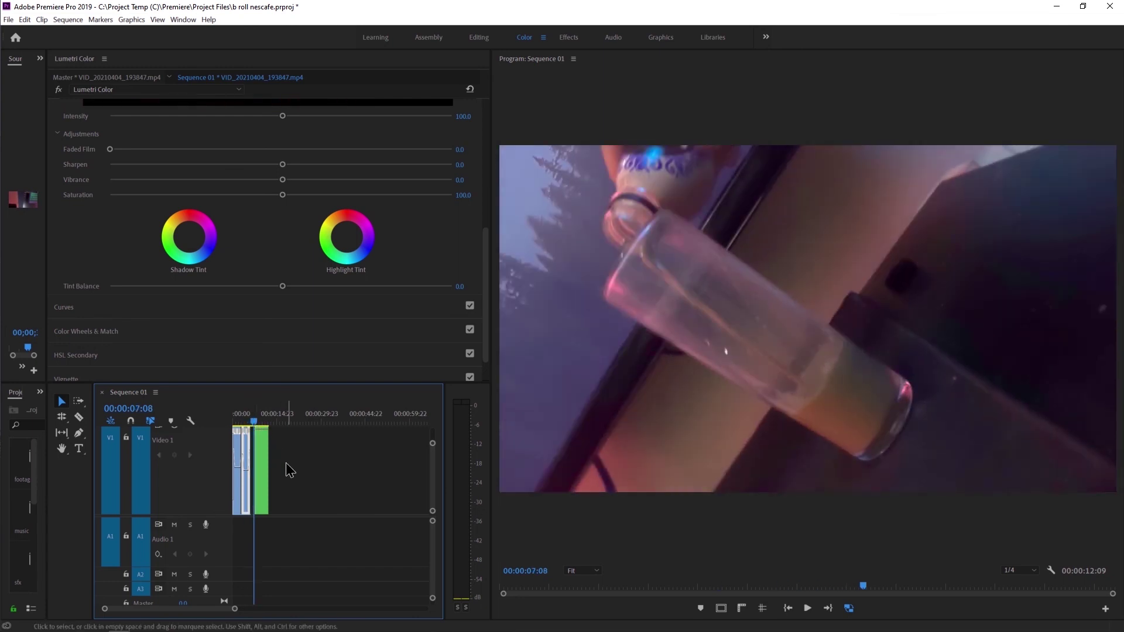
scroll(278, 464, "up", 1)
scroll(206, 468, "up", 1)
scroll(206, 468, "up", 1)
scroll(206, 468, "up", 1)
scroll(210, 486, "up", 1)
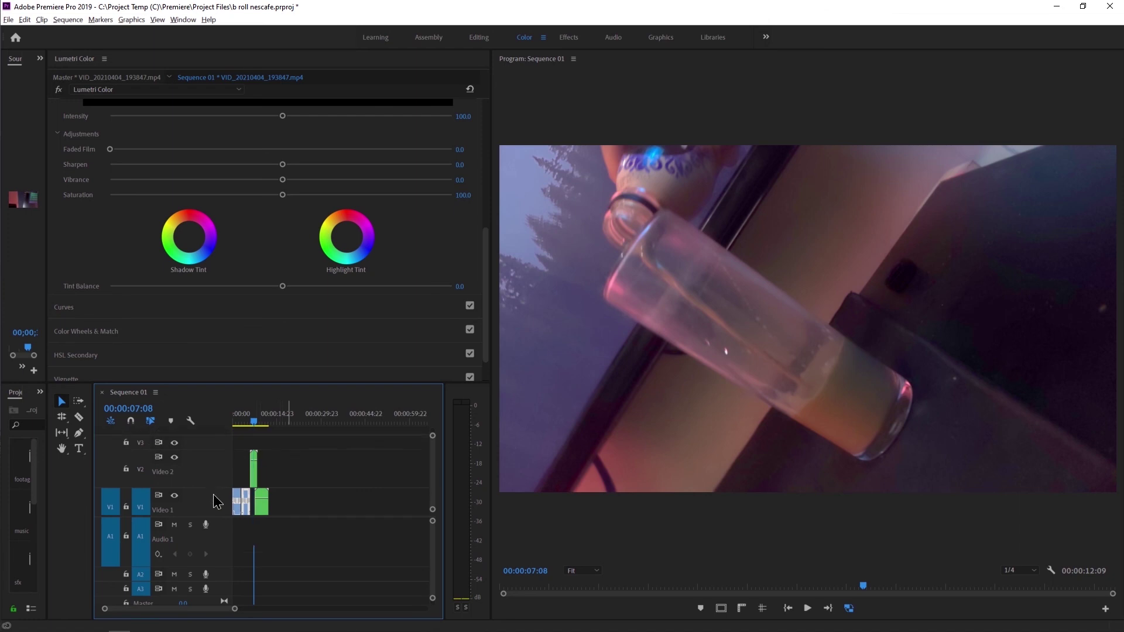
- Select Nested Sequence 04 on track V2 and add a faded film look to it
left_click(254, 470)
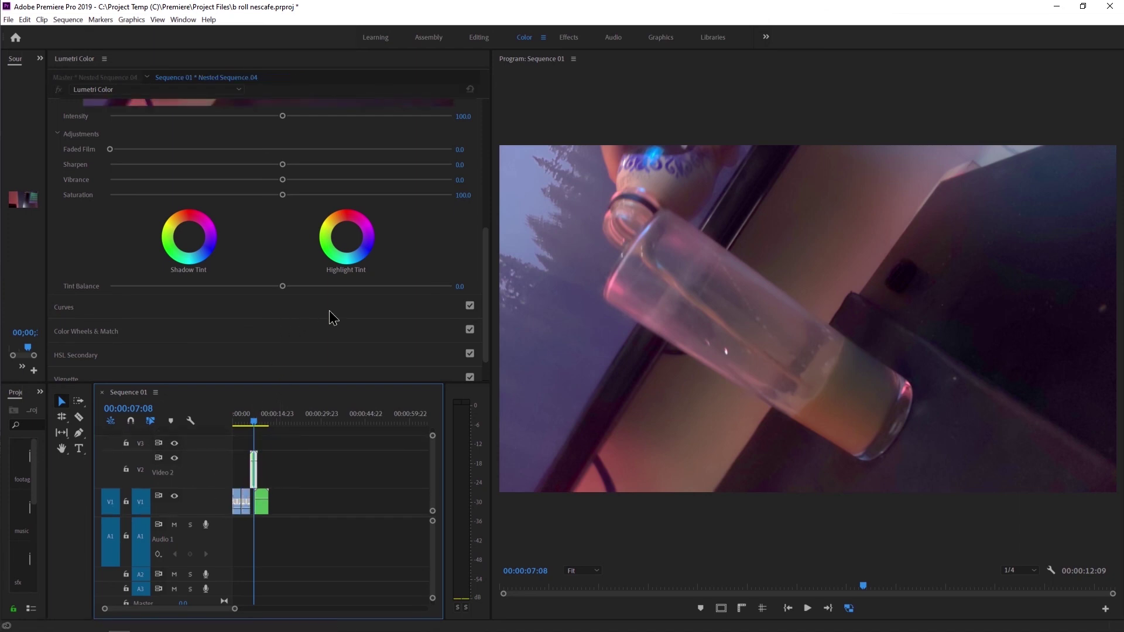
scroll(445, 253, "up", 1)
scroll(448, 264, "up", 1)
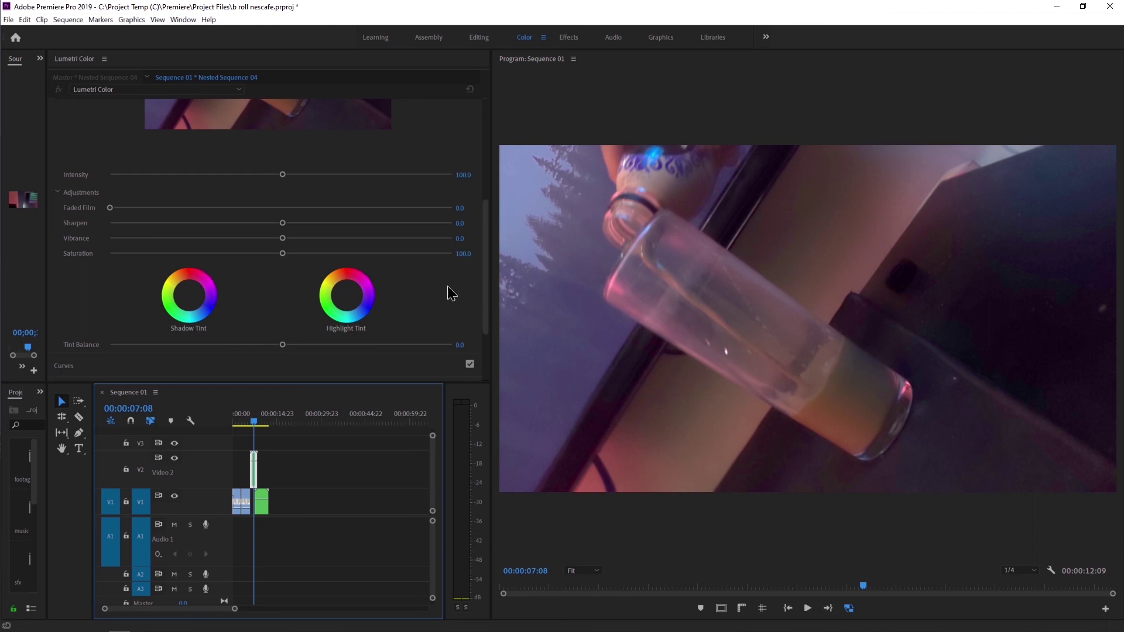
left_click_drag(110, 208, 122, 208)
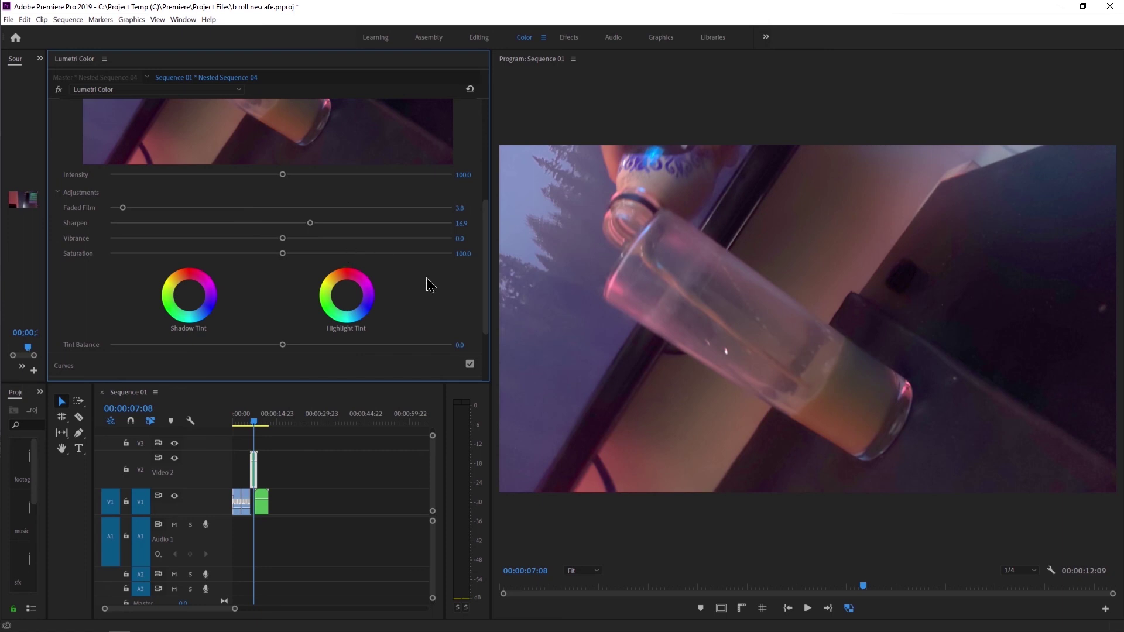
scroll(426, 296, "up", 1)
scroll(455, 177, "up", 1)
scroll(453, 203, "up", 2)
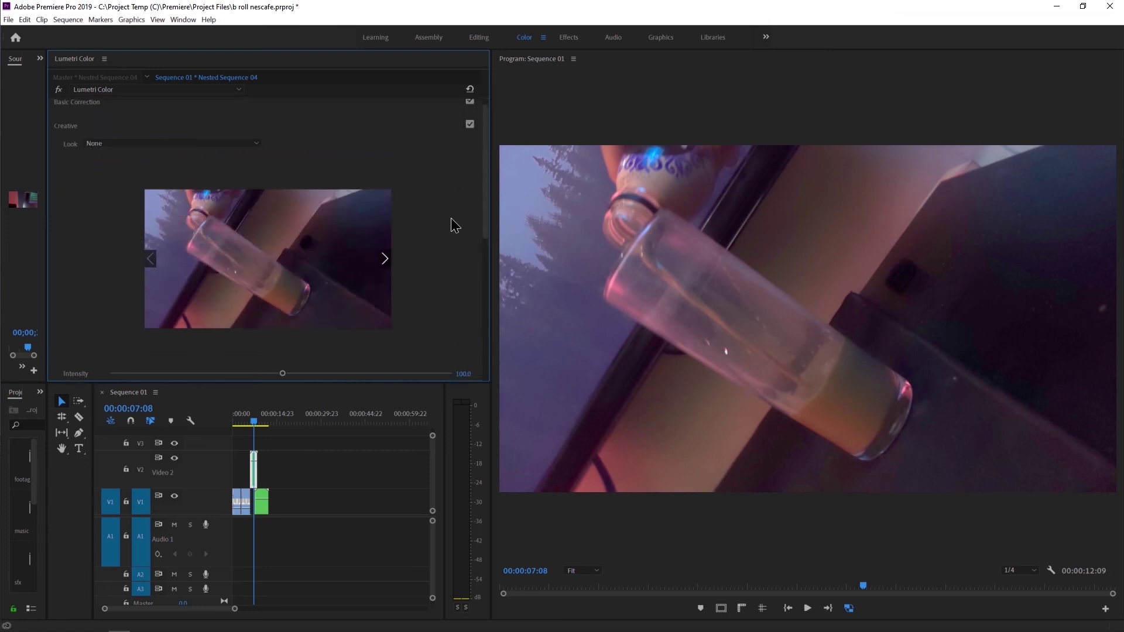
- In Basic Correction set Contrast 4.3, Shadows -13.5, Whites -3.2 and Exposure 0.0, checking frame 00:00:07:22
left_click(117, 113)
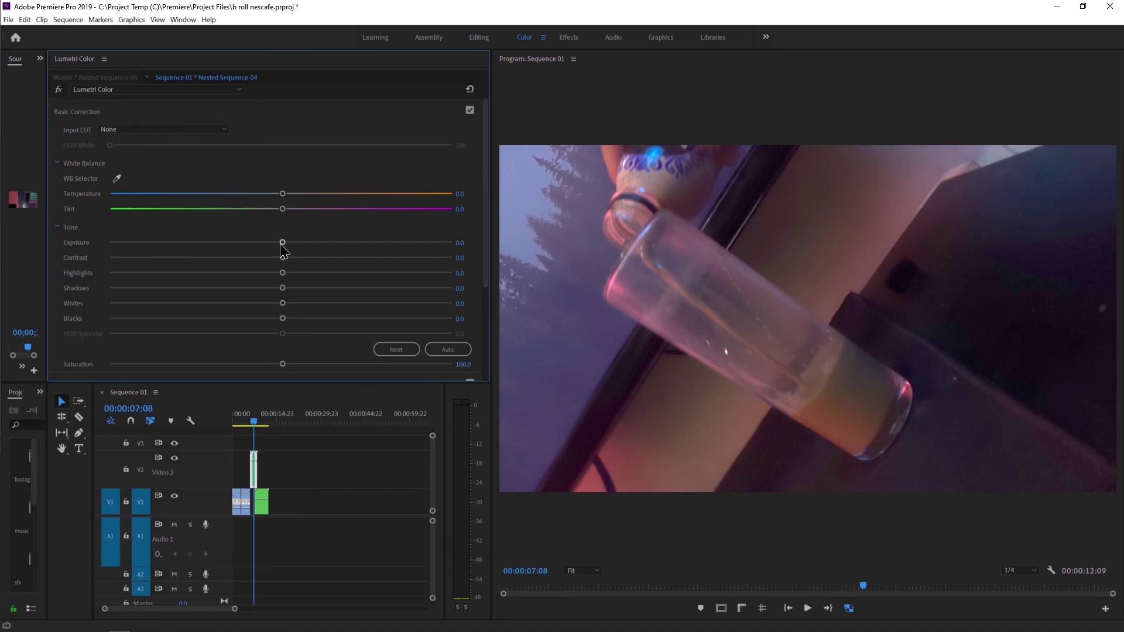
mouse_move(284, 258)
left_mouse_down()
mouse_move(277, 289)
mouse_move(258, 289)
left_mouse_up()
left_click_drag(275, 303, 281, 319)
left_click_drag(277, 364, 276, 364)
scroll(302, 336, "down", 1)
left_click_drag(259, 427, 260, 424)
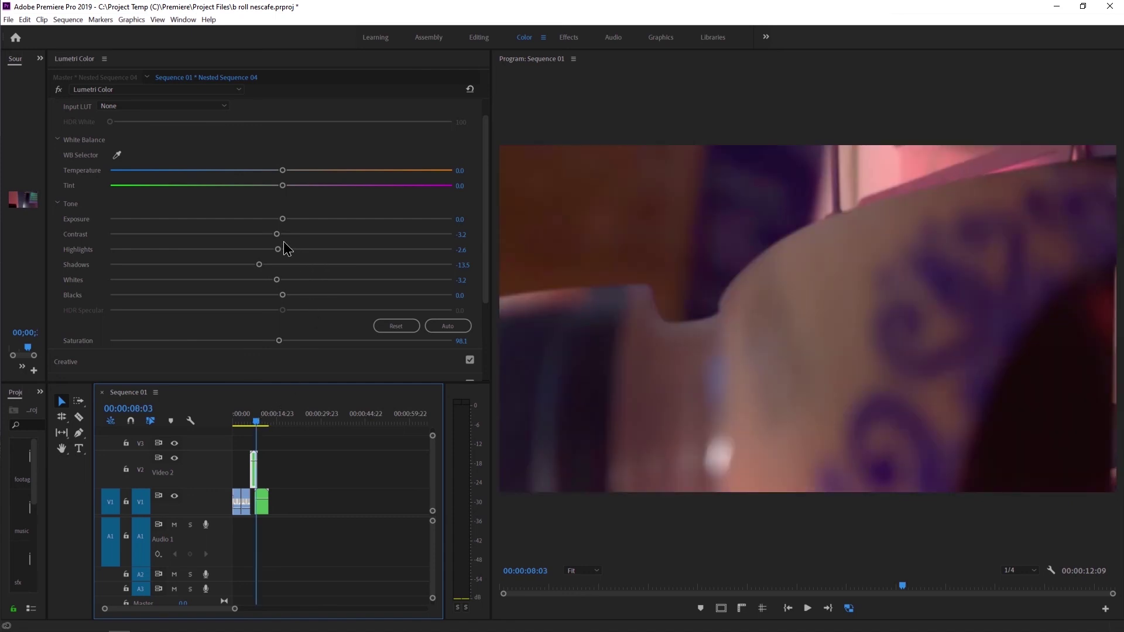
left_click_drag(277, 234, 267, 234)
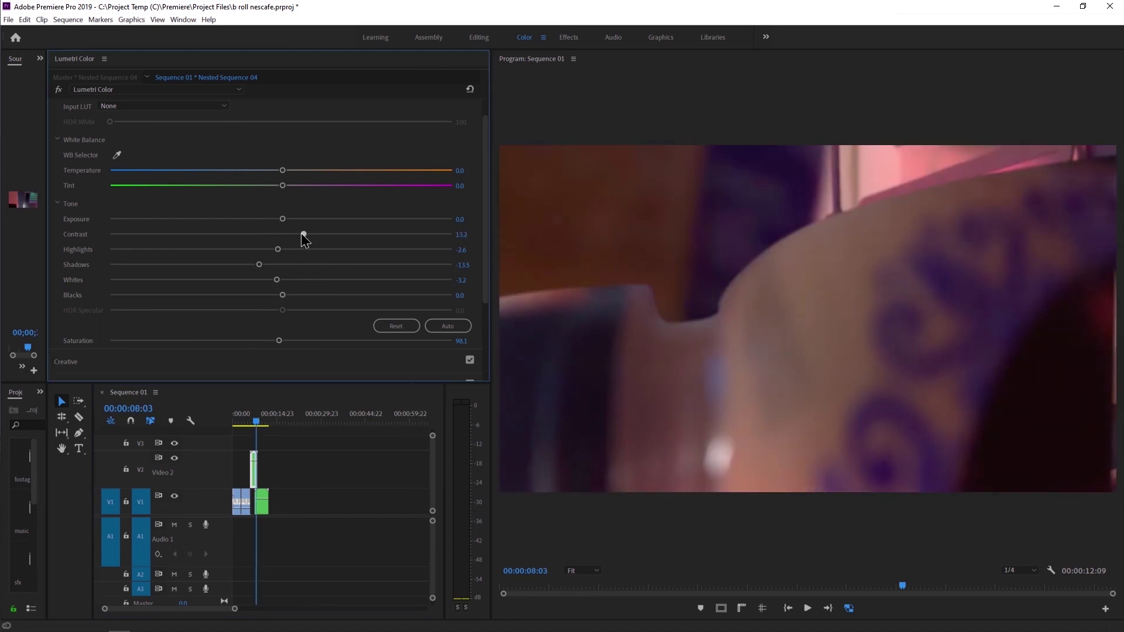
left_click_drag(284, 219, 279, 219)
left_click(249, 419)
key("space")
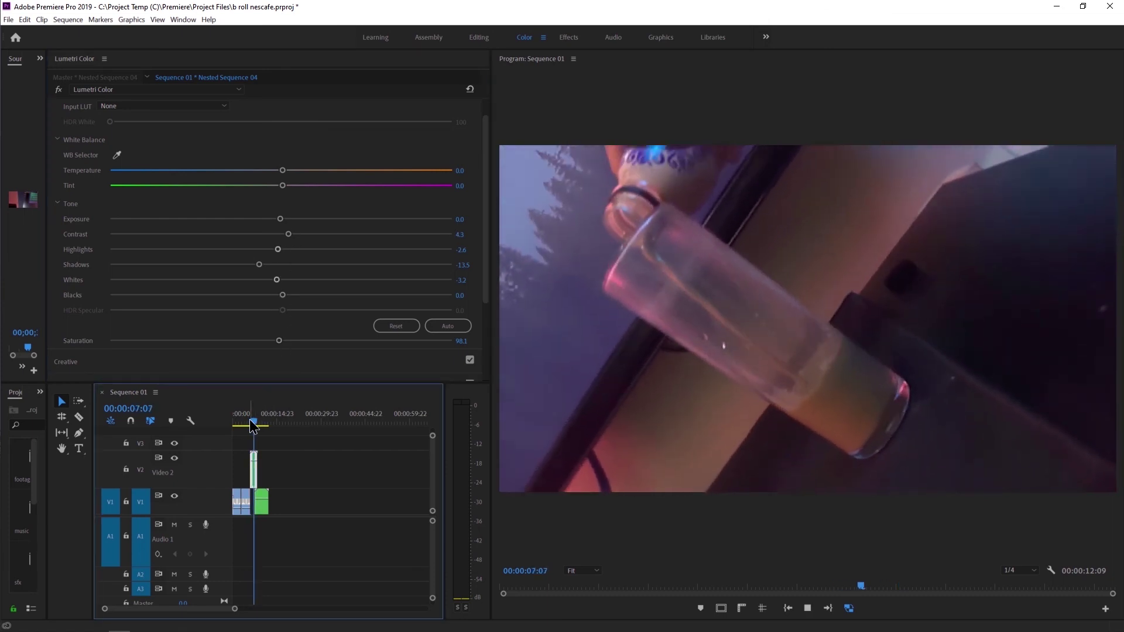
key("space")
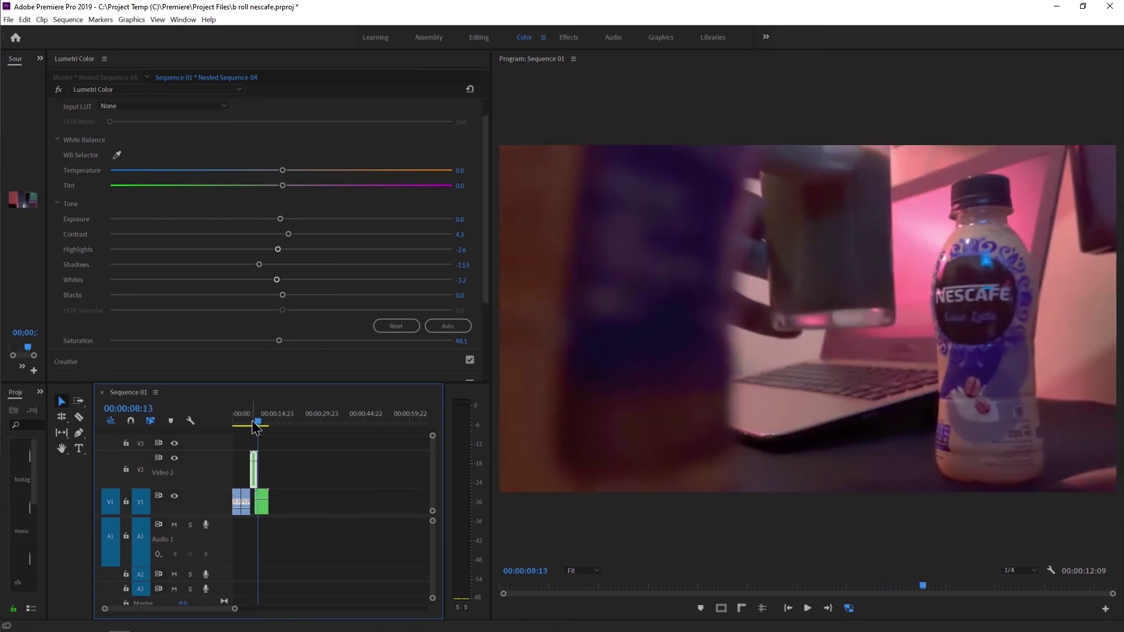
left_click(253, 421)
key("space")
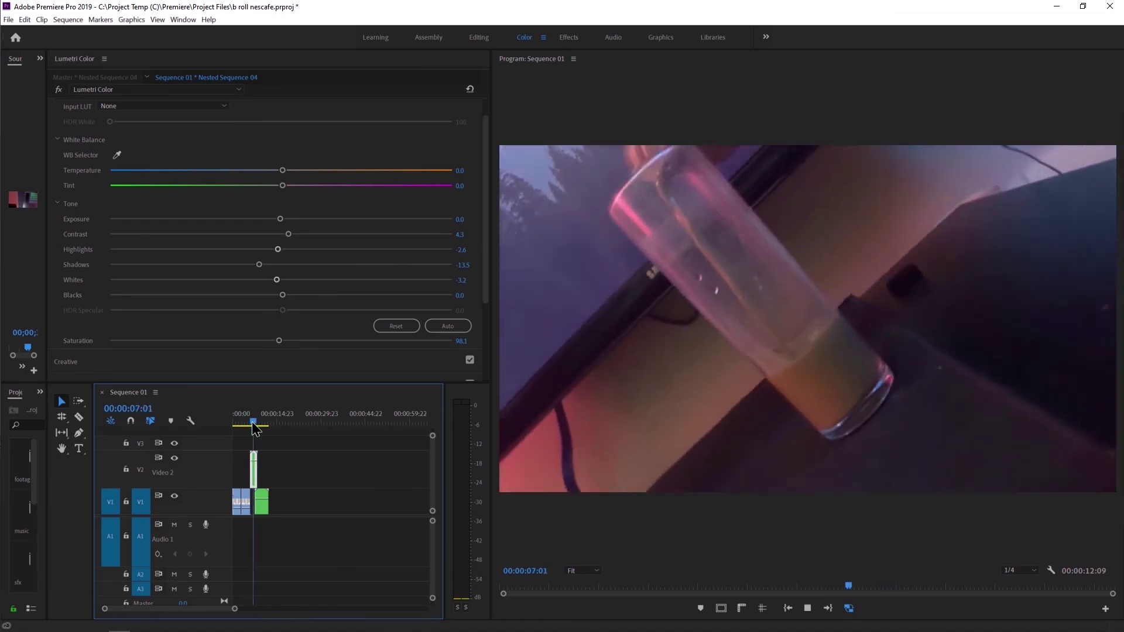
key("space")
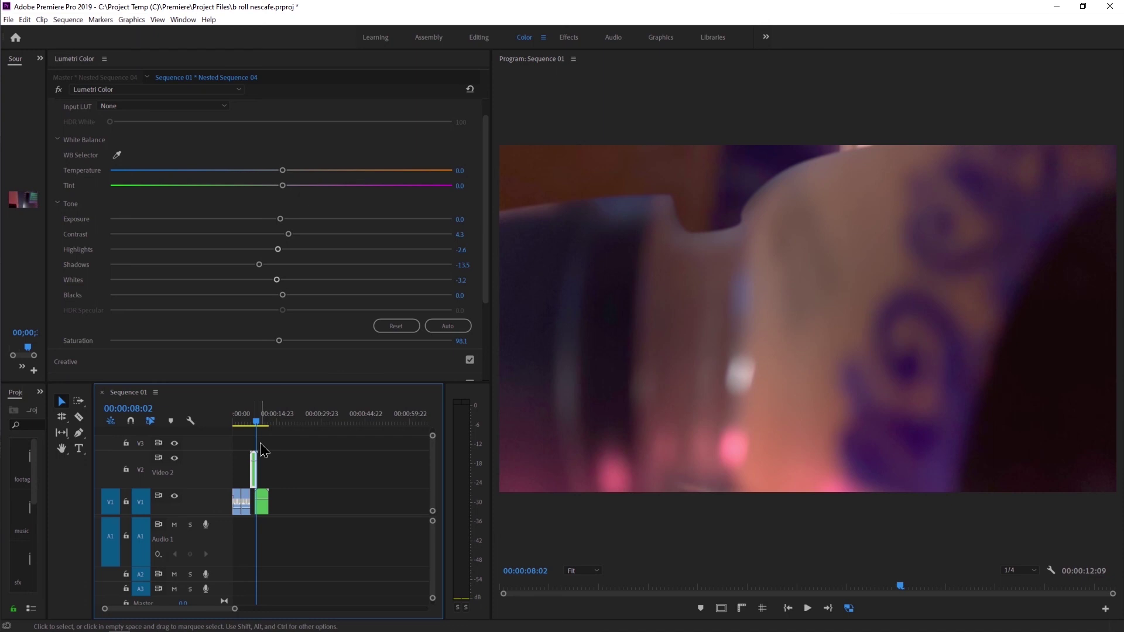
left_click(266, 424)
key("space")
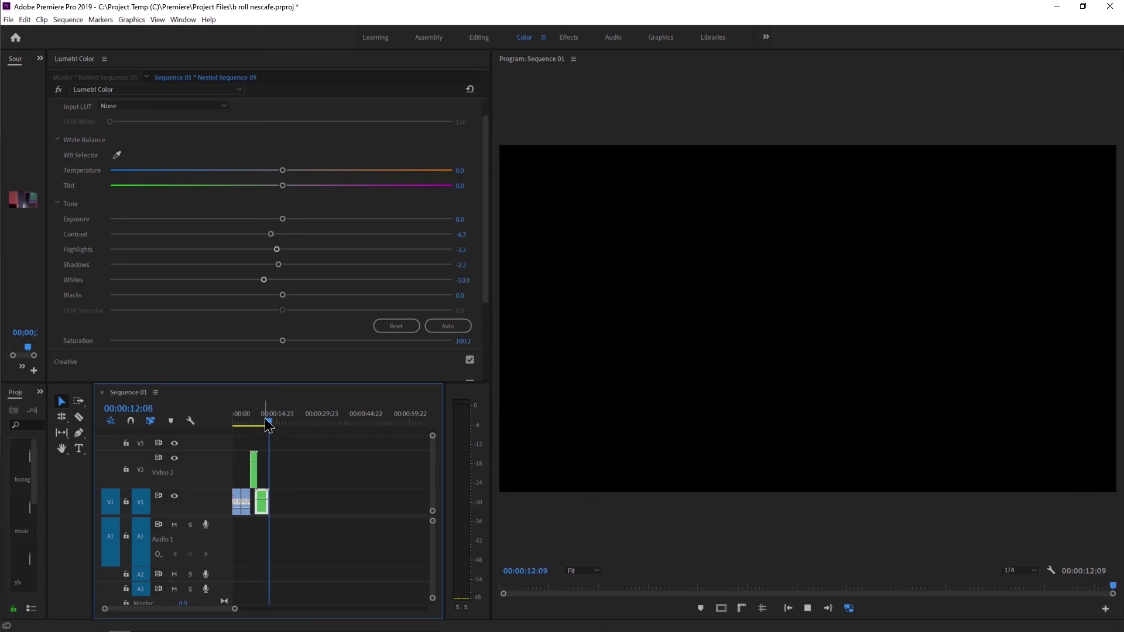
- Stop around 9:18 and set the vignette to Amount -0.9, Midpoint 38.5, Feather 53.2, then replay from 5:00
left_click(254, 422)
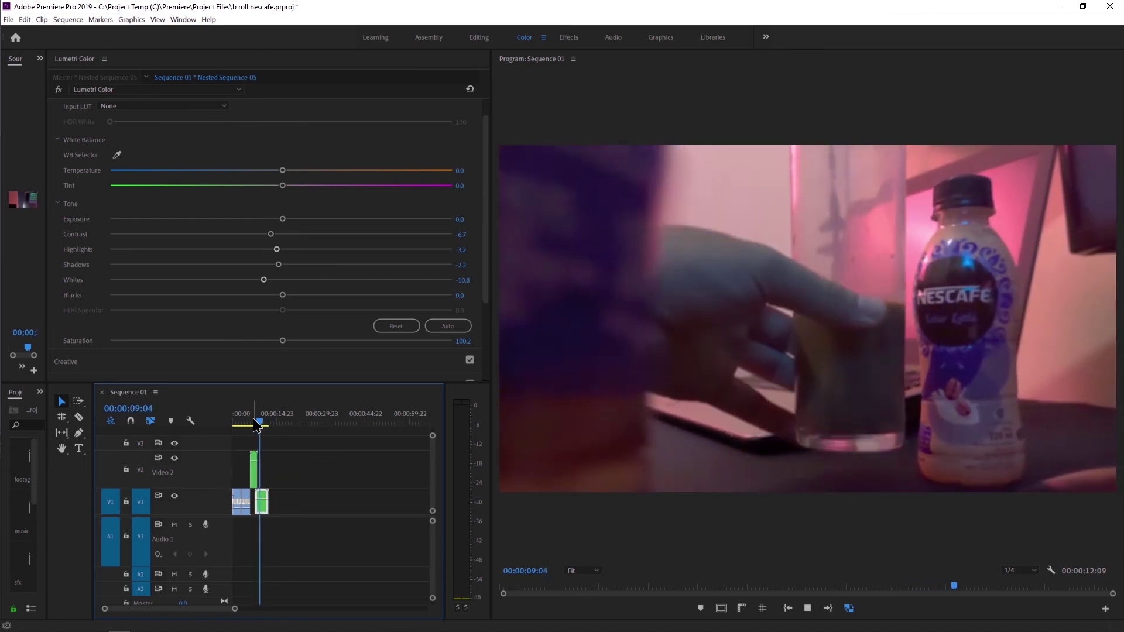
key("space")
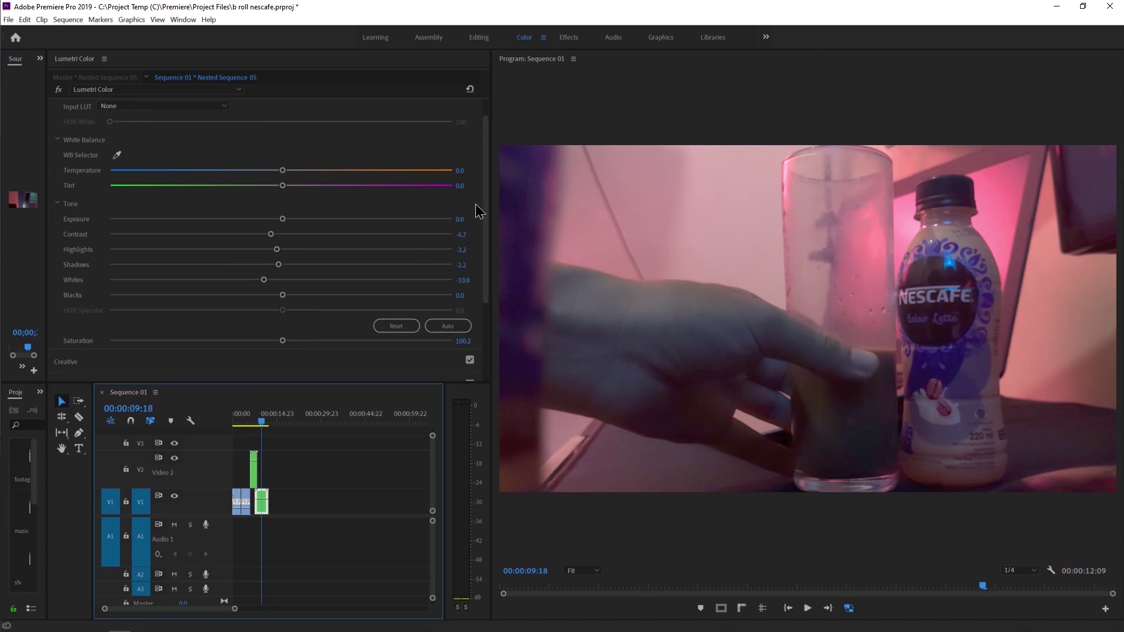
left_click_drag(485, 201, 479, 290)
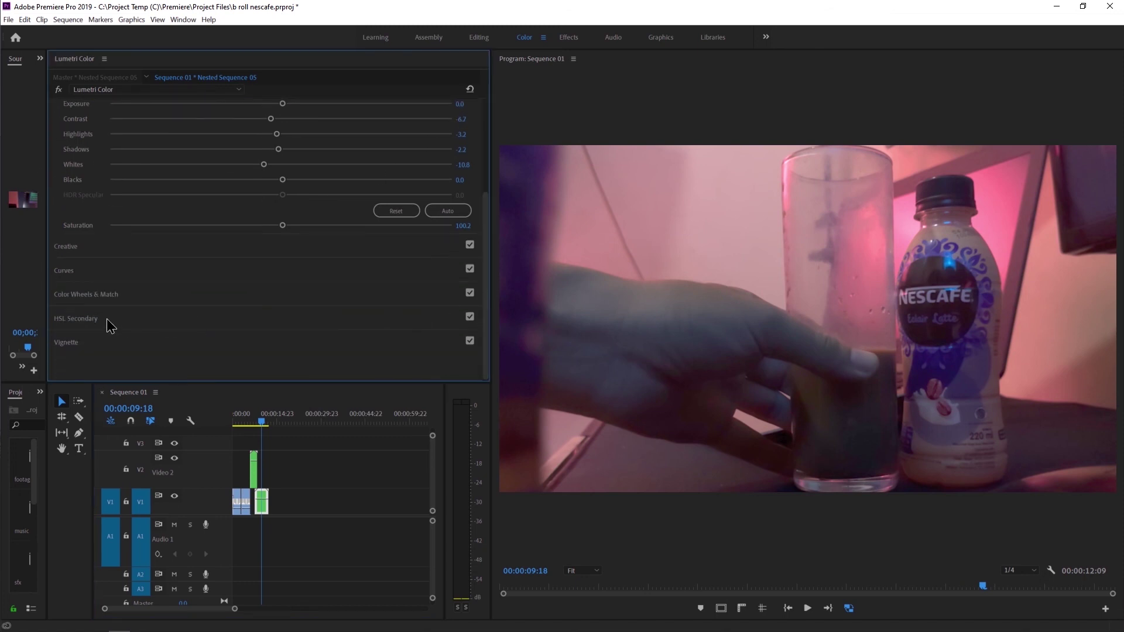
left_click(74, 342)
mouse_move(283, 250)
left_mouse_down()
mouse_move(158, 248)
mouse_move(227, 241)
left_mouse_up()
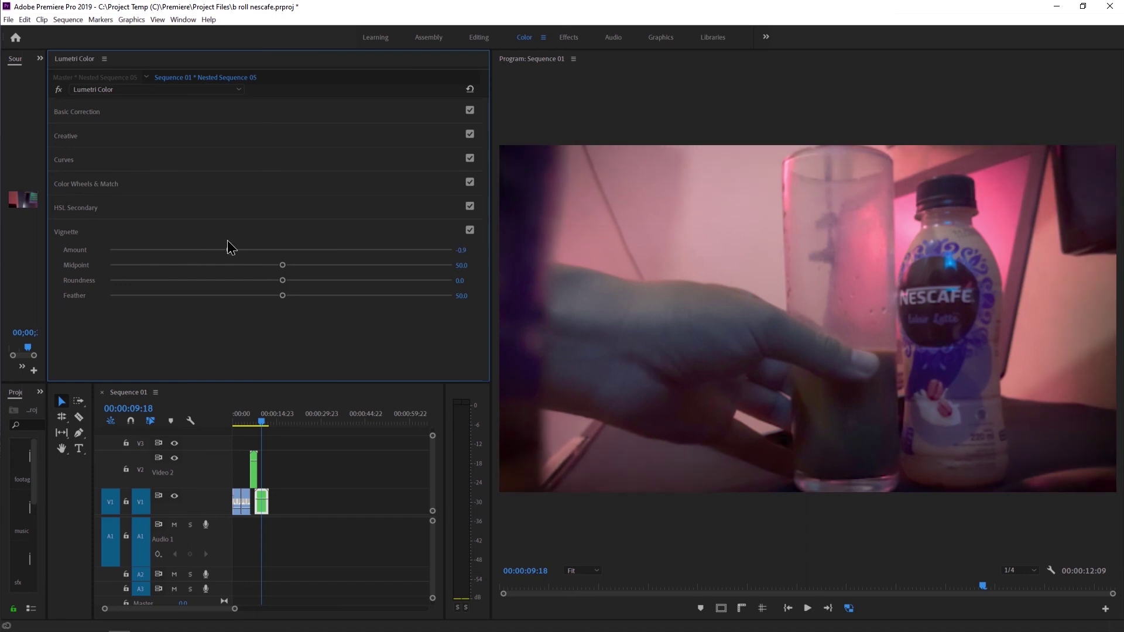
left_click_drag(282, 264, 182, 261)
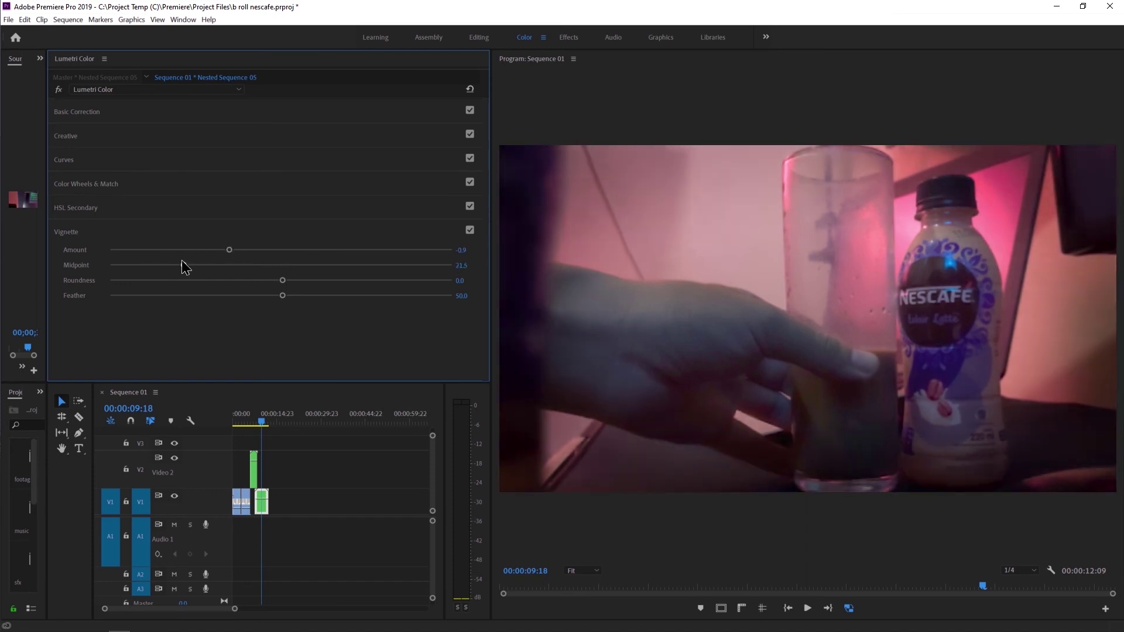
mouse_move(224, 262)
left_mouse_down()
mouse_move(241, 265)
mouse_move(255, 293)
left_mouse_up()
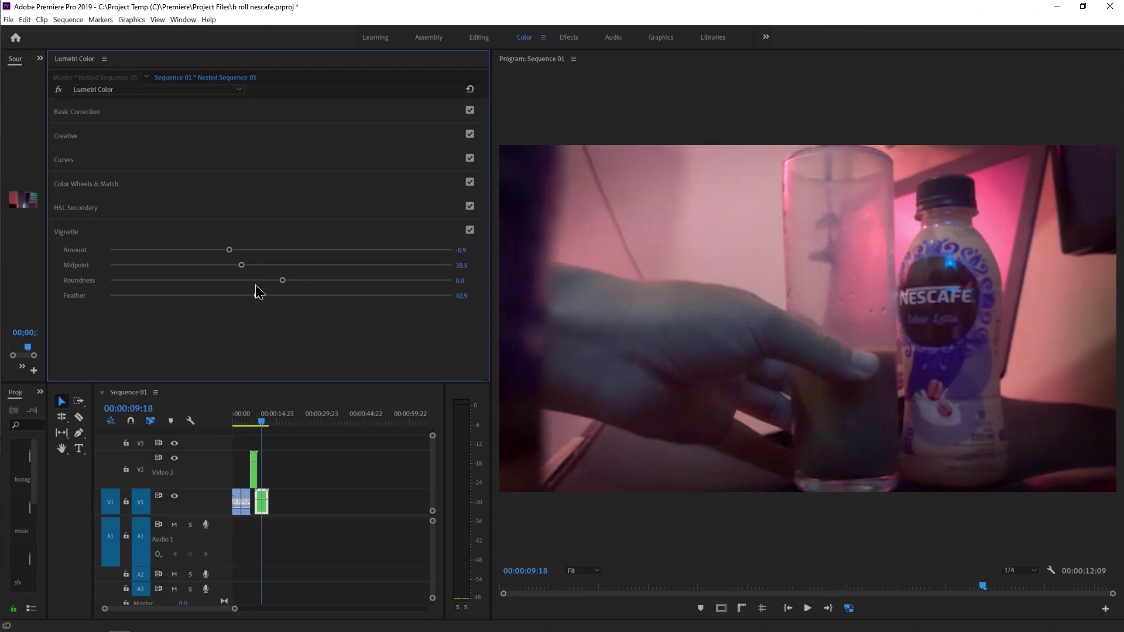
left_click_drag(292, 282, 290, 282)
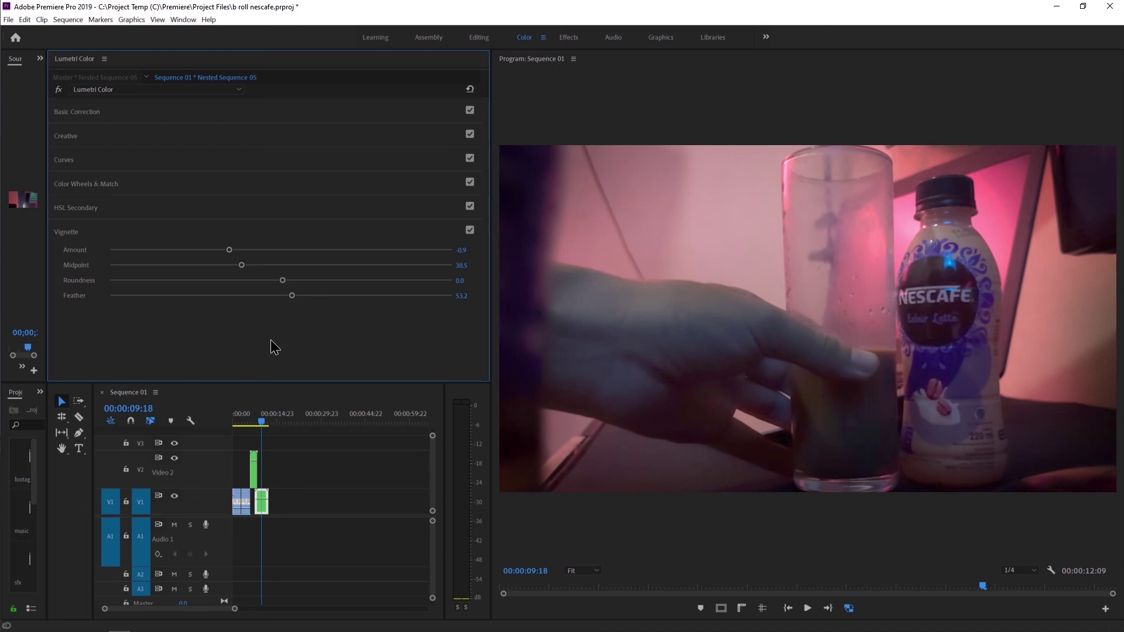
left_click(246, 420)
key("space")
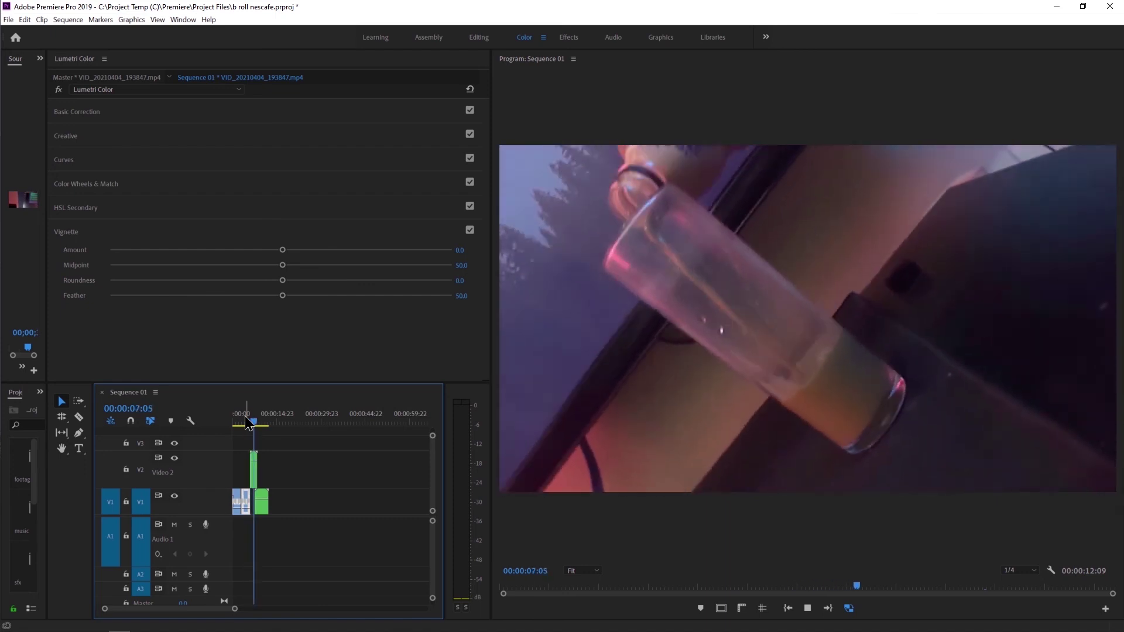
- Stop playback and darken the edges of Nested Sequence 04 with a vignette
key("space")
left_click(252, 473)
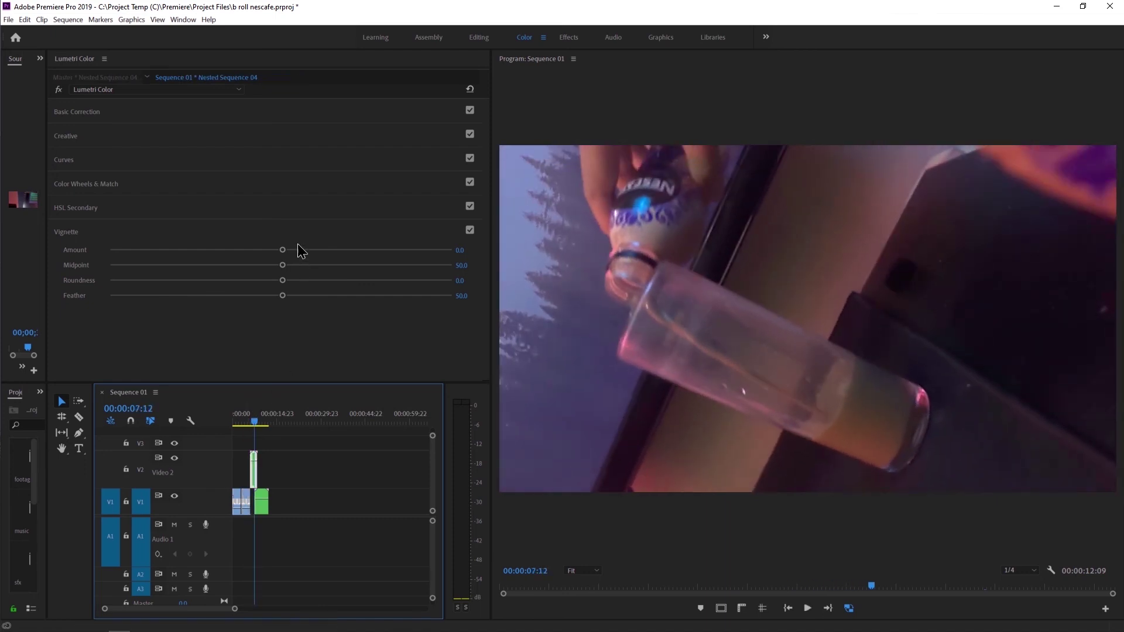
left_click_drag(282, 250, 187, 252)
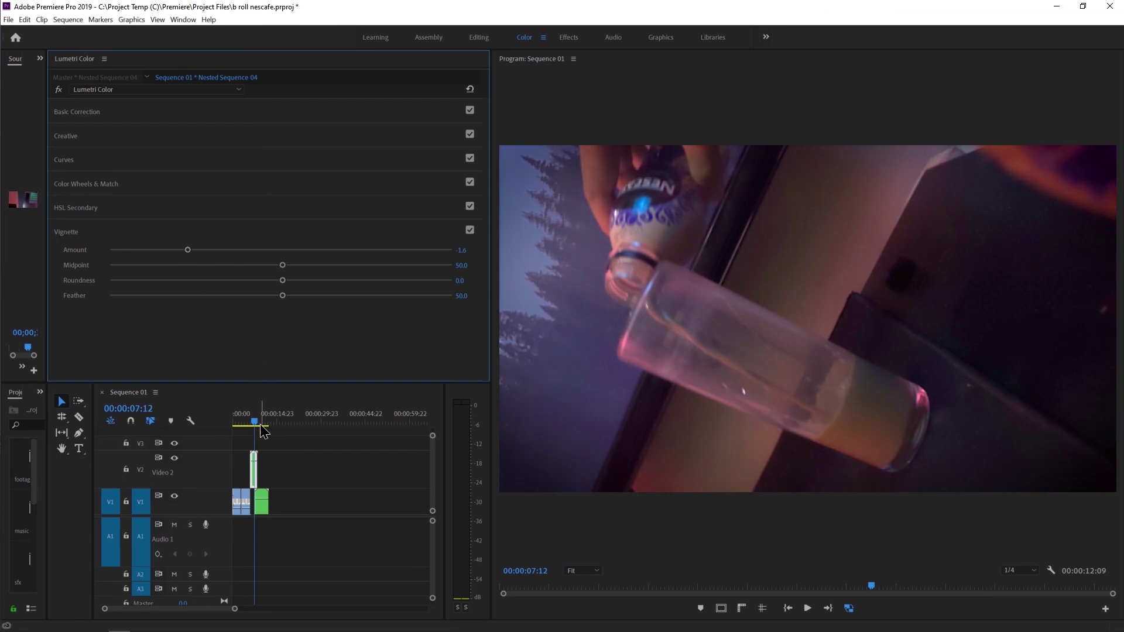
- Give the VID_20210404_193847 bottles-on-table clip a -0.7 vignette with Feather reset to 50, then preview
left_click(257, 423)
left_click(260, 424)
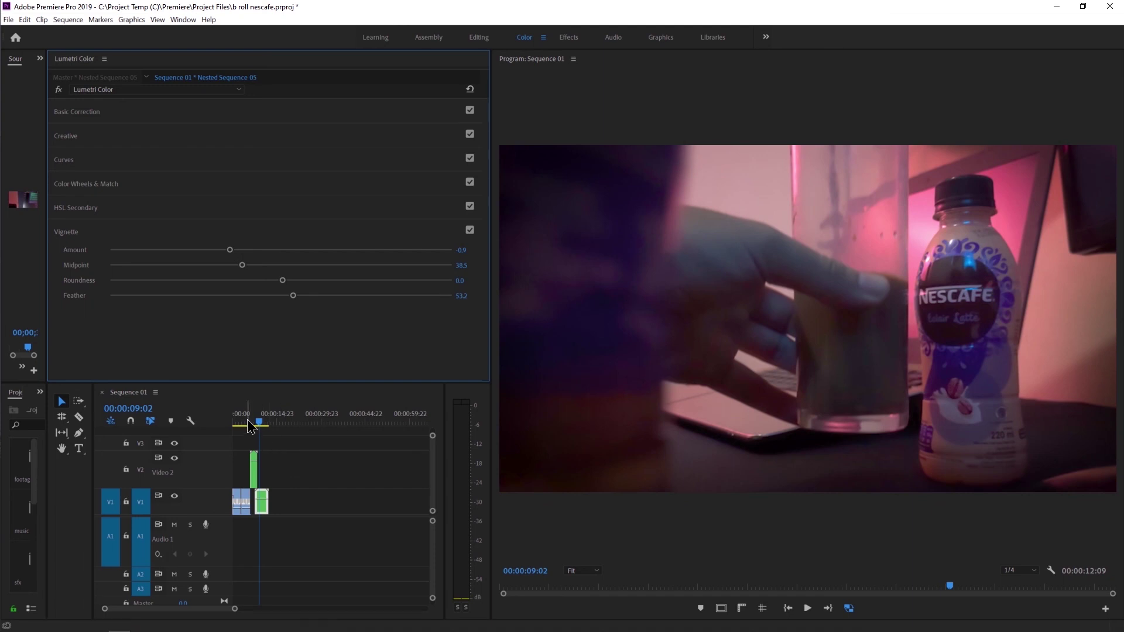
left_click(246, 422)
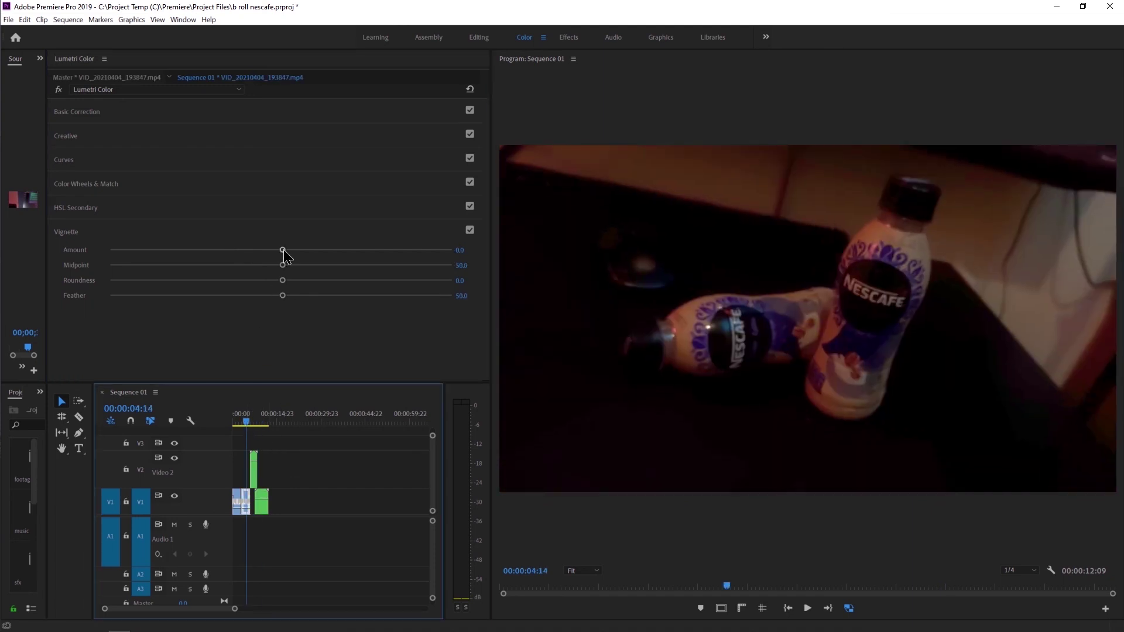
left_click_drag(282, 250, 242, 250)
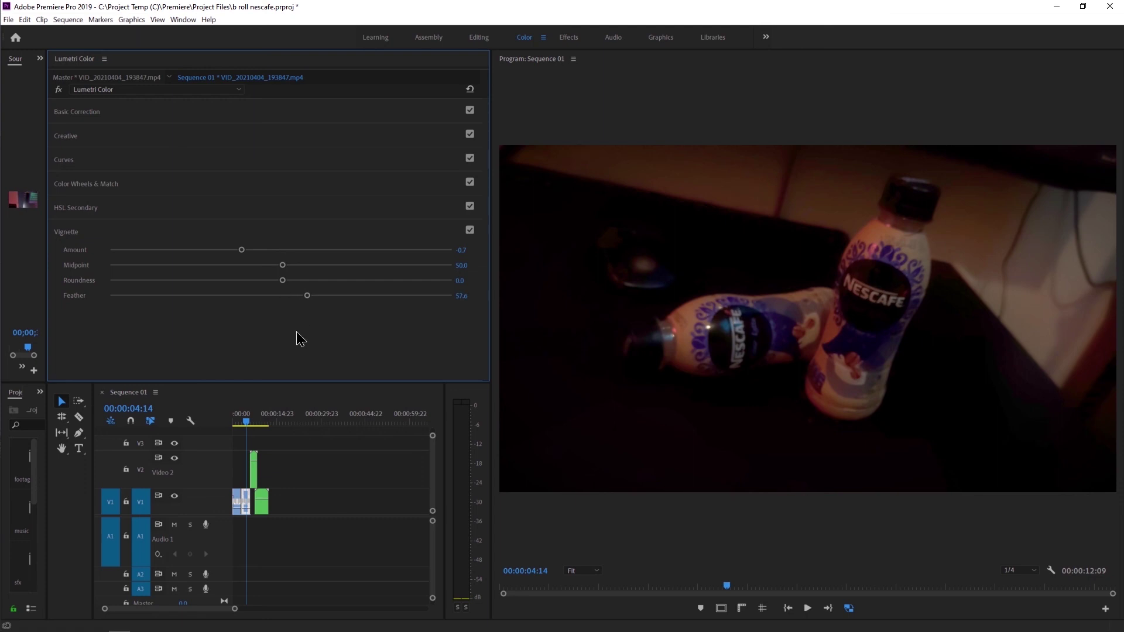
double_click(274, 296)
key("space")
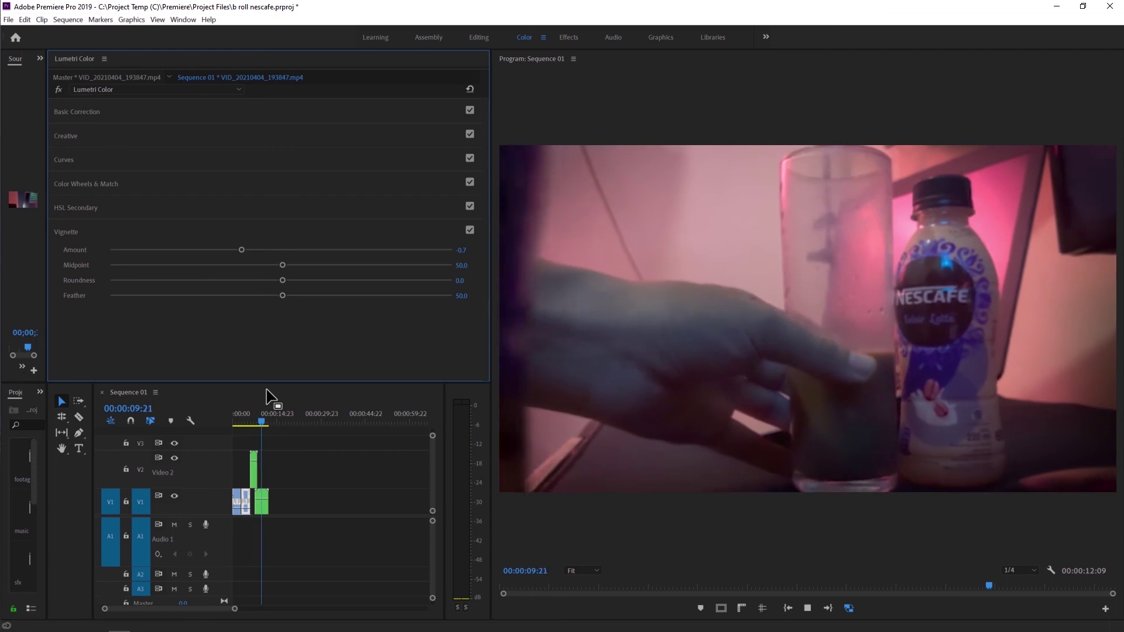
- From the sequence start, set the opening clip's vignette Amount to -0.5 and return Feather to 50
left_click(235, 420)
key("Home")
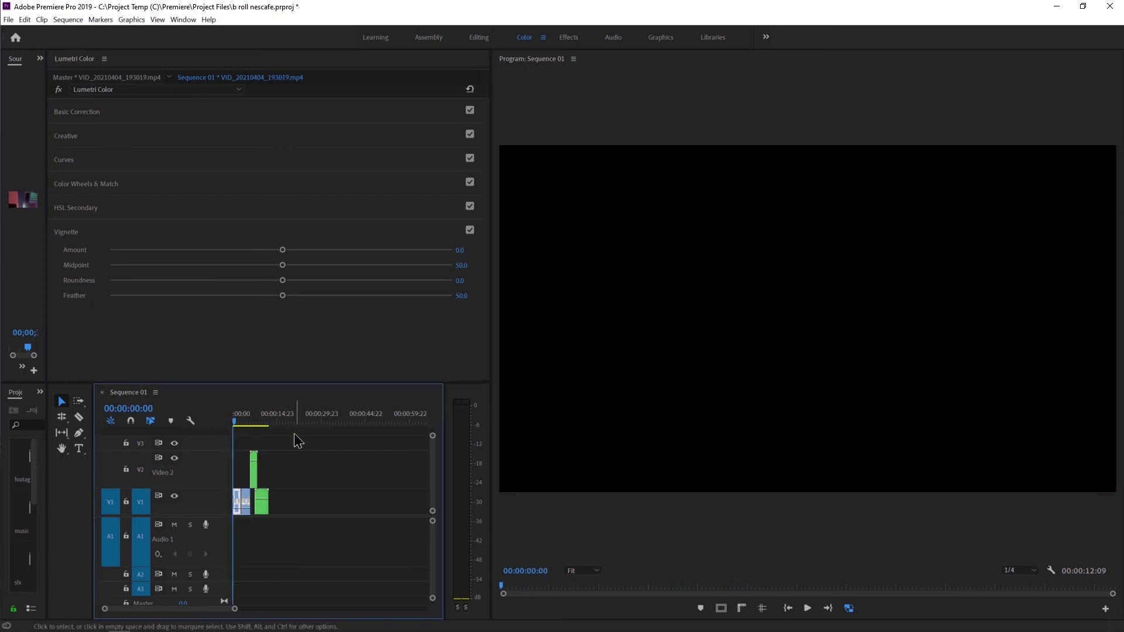
key("space")
key("space")
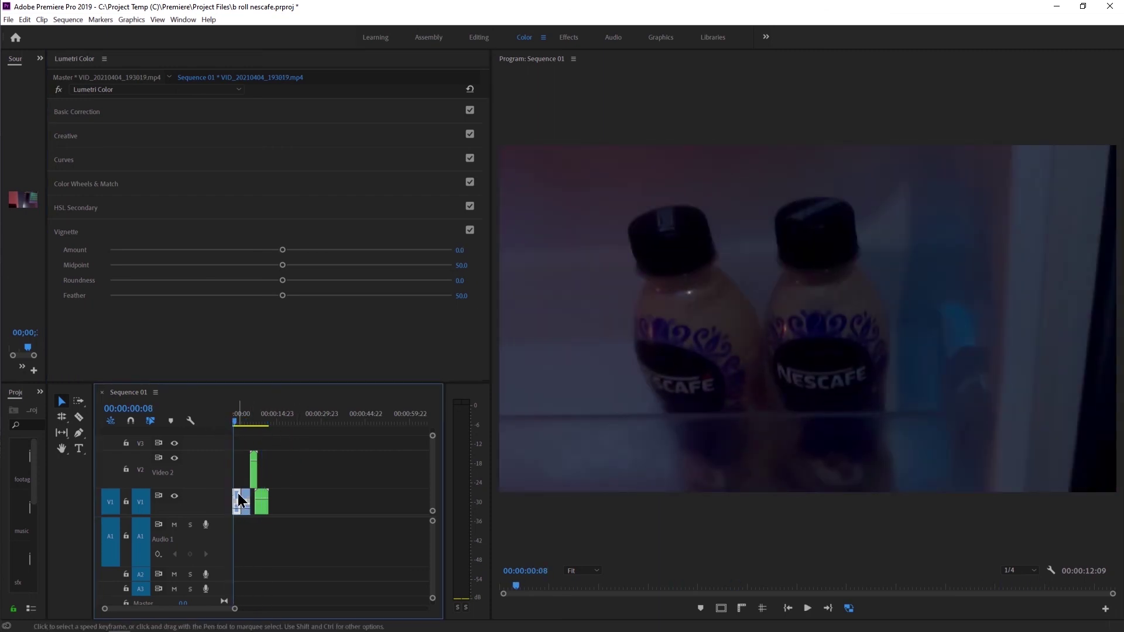
left_click_drag(282, 296, 310, 296)
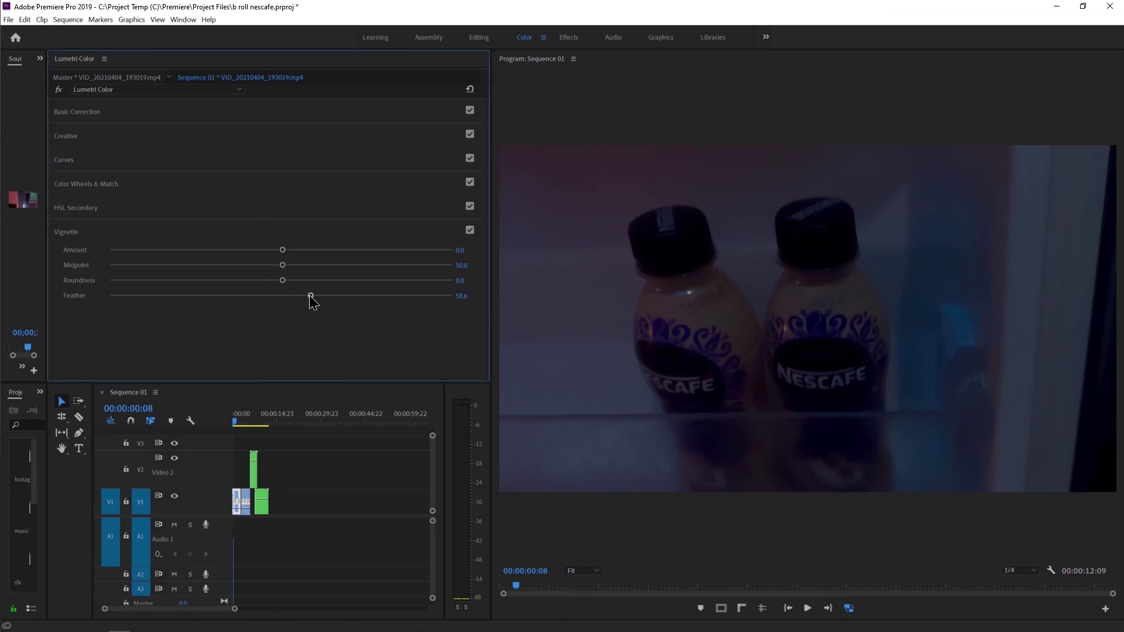
left_click_drag(284, 250, 261, 250)
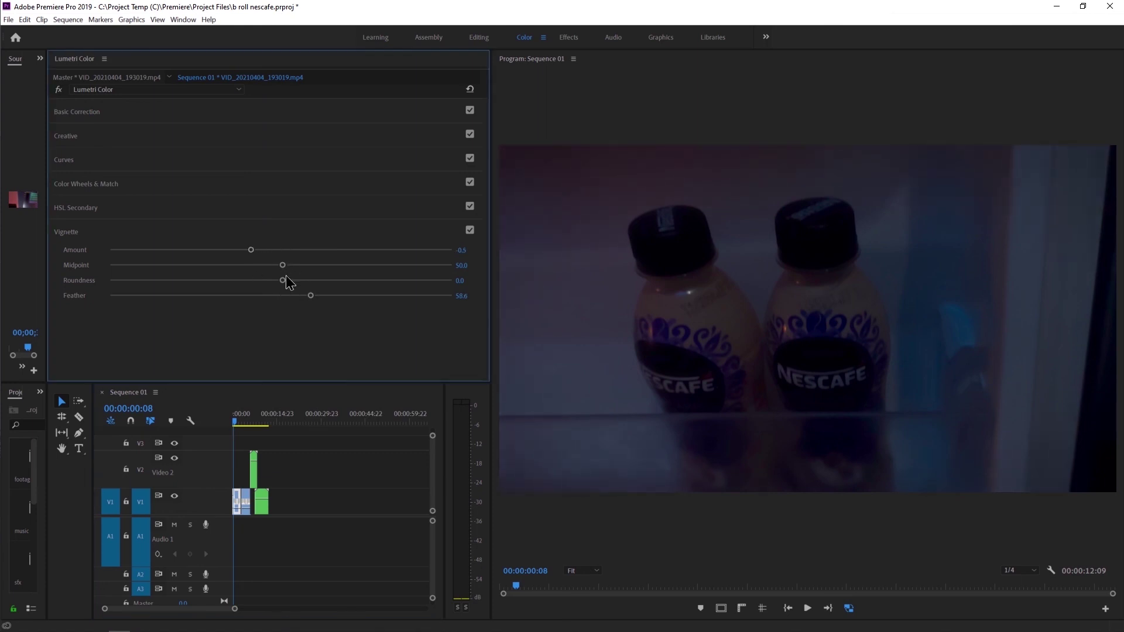
double_click(310, 295)
- Expand the Lumetri Creative settings and sharpen the opening bottles clip to 10.8
left_click(106, 178)
left_click(100, 153)
left_click(106, 137)
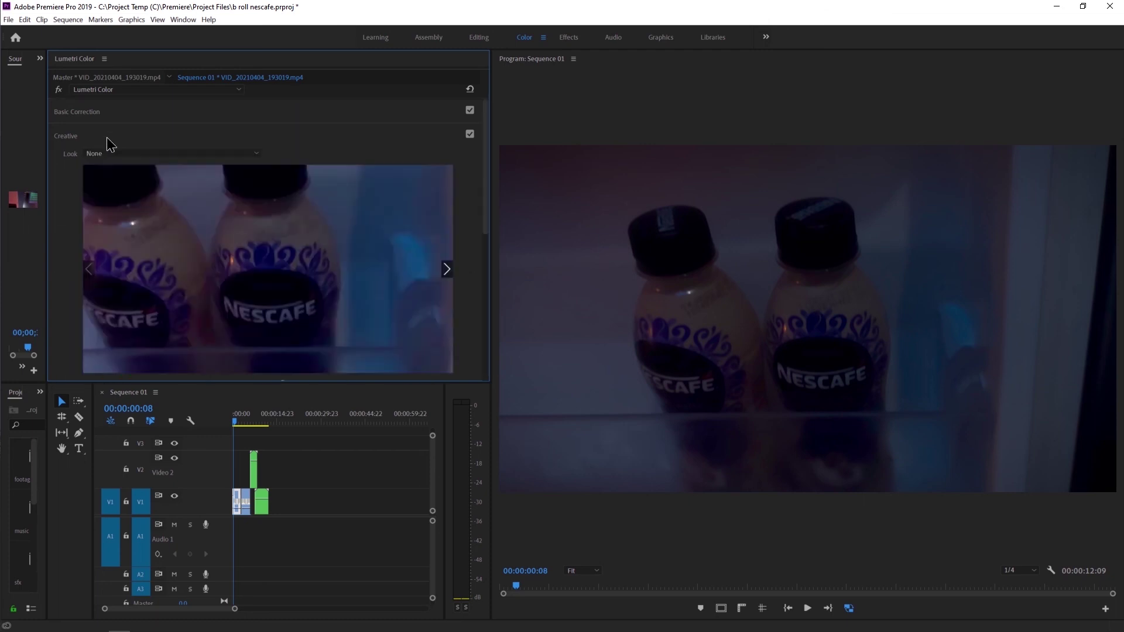
scroll(60, 223, "down", 3)
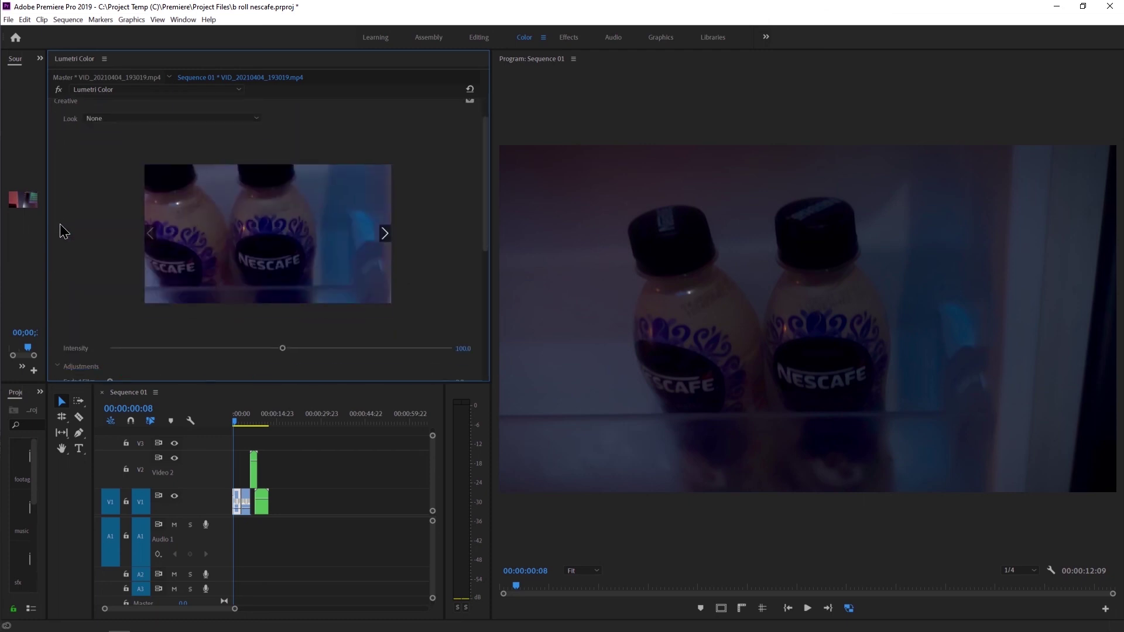
scroll(112, 299, "down", 3)
scroll(106, 299, "down", 3)
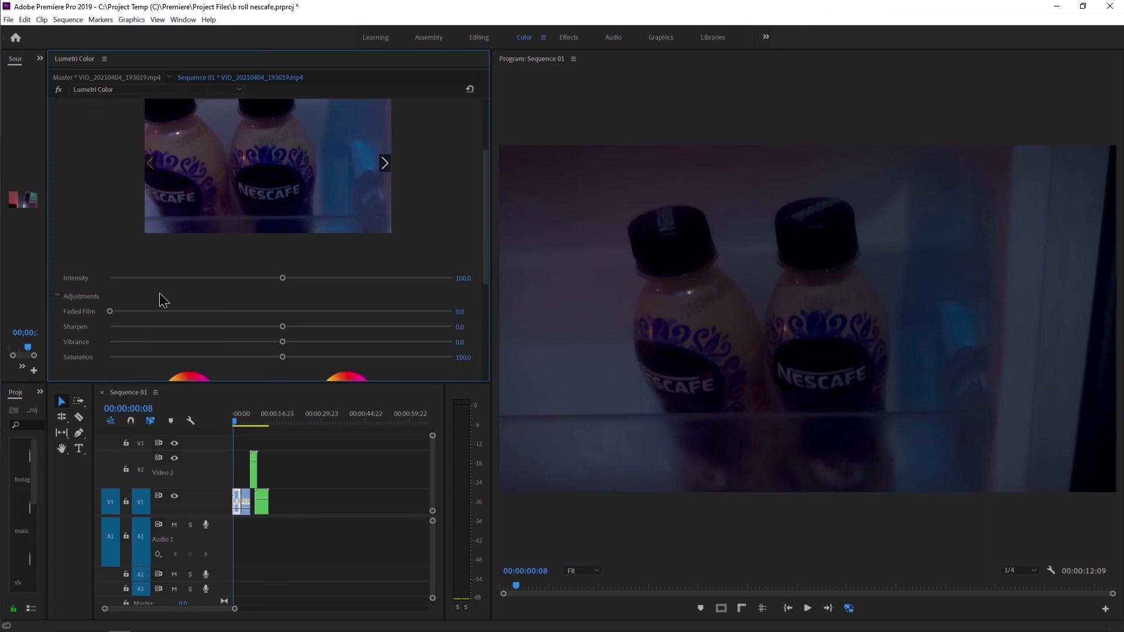
left_click_drag(282, 326, 298, 327)
- In Basic Correction, lower the clip's Saturation to 89.6
scroll(371, 305, "down", 4)
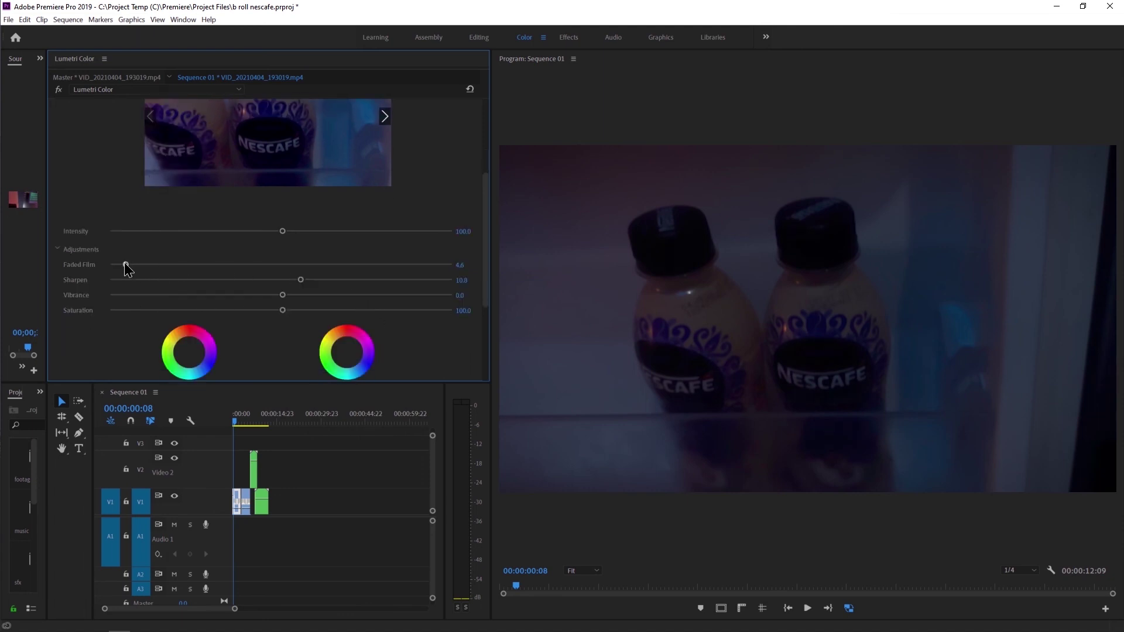
scroll(240, 305, "down", 3)
scroll(271, 301, "down", 3)
scroll(251, 299, "down", 2)
scroll(248, 299, "up", 10)
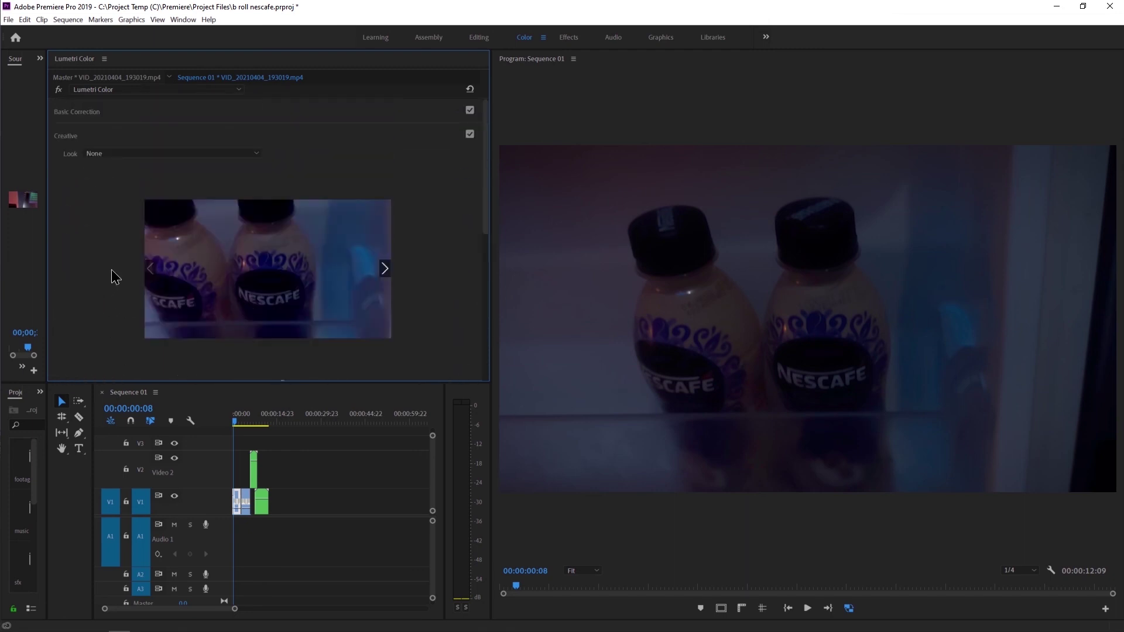
left_click(165, 114)
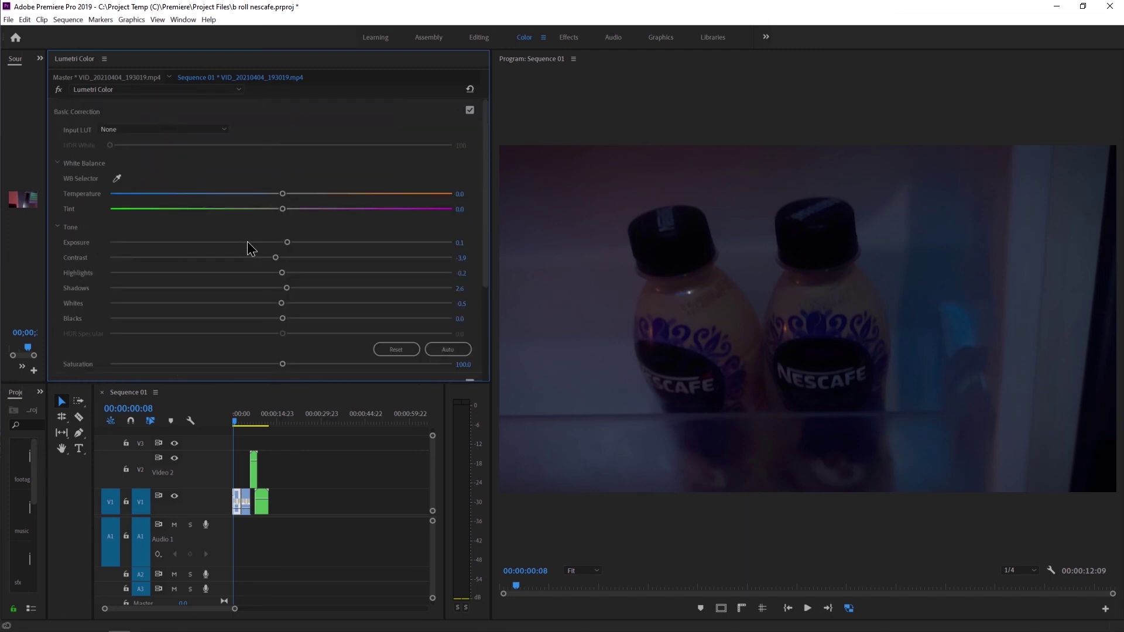
left_click_drag(282, 364, 262, 364)
- Replay from the start, scrub back onto the first clip, and show its vignette settings
left_click(233, 421)
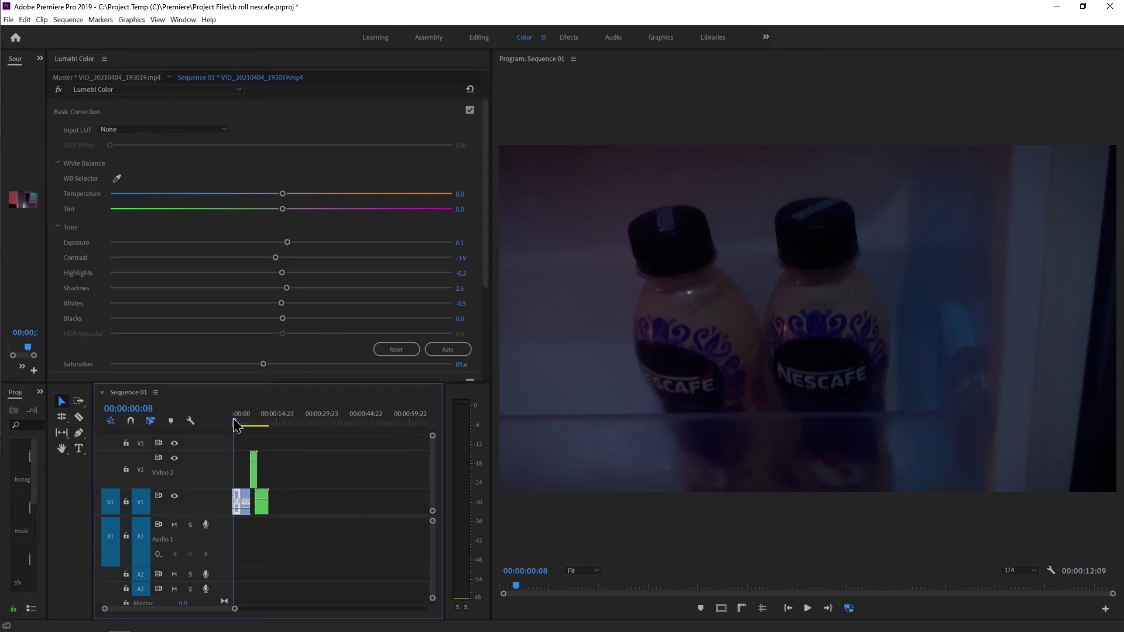
key("space")
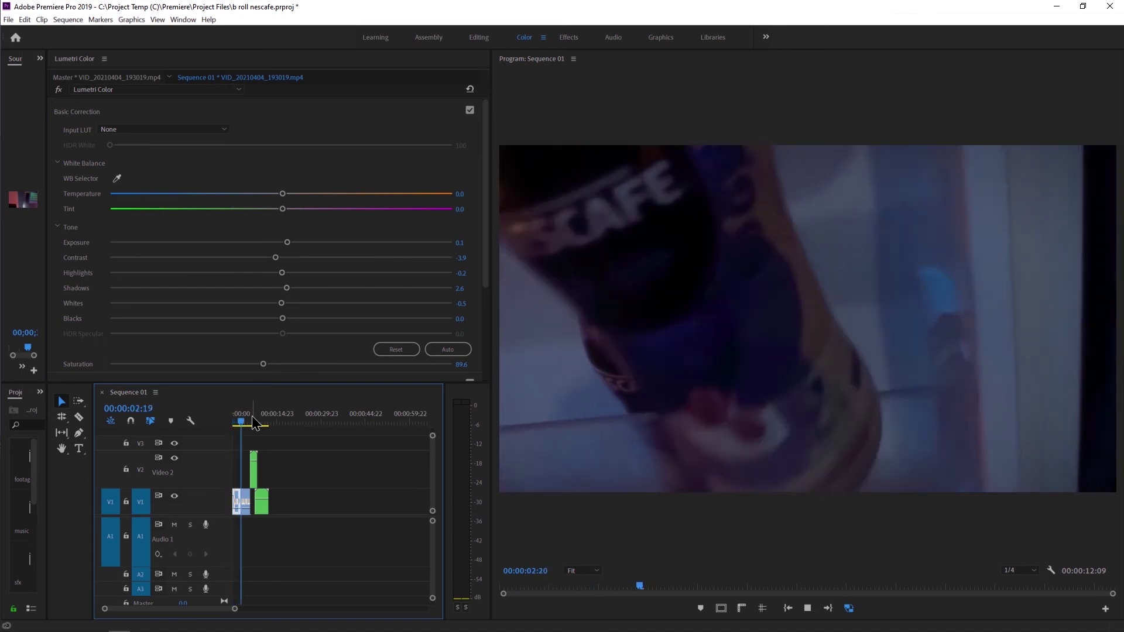
key("space")
left_click_drag(244, 423, 235, 422)
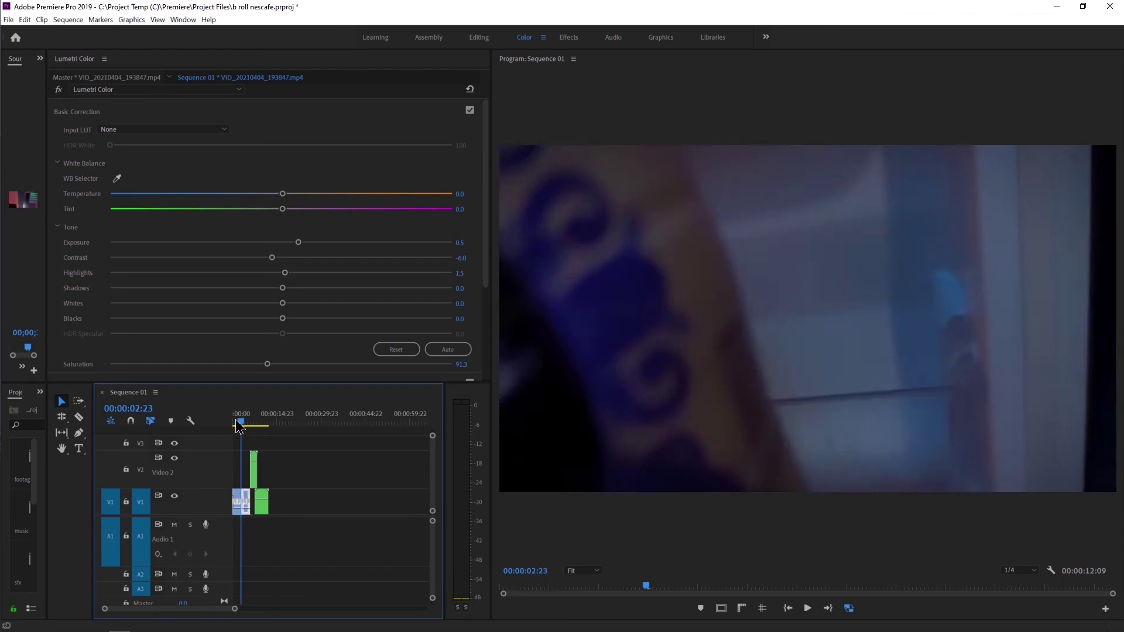
left_click_drag(486, 255, 478, 353)
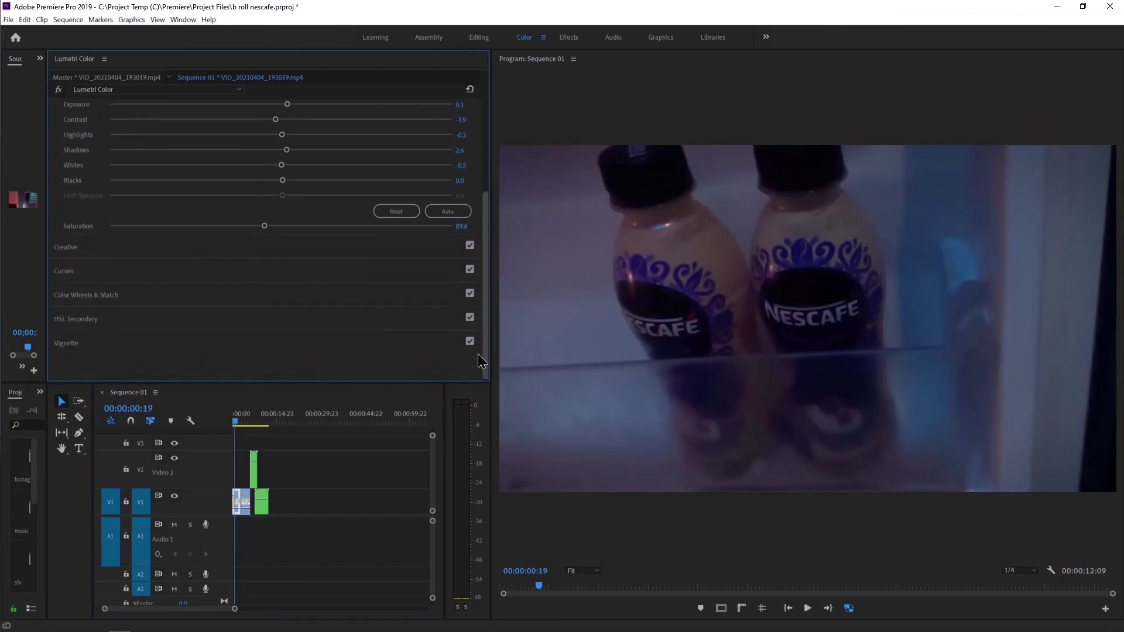
left_click(204, 338)
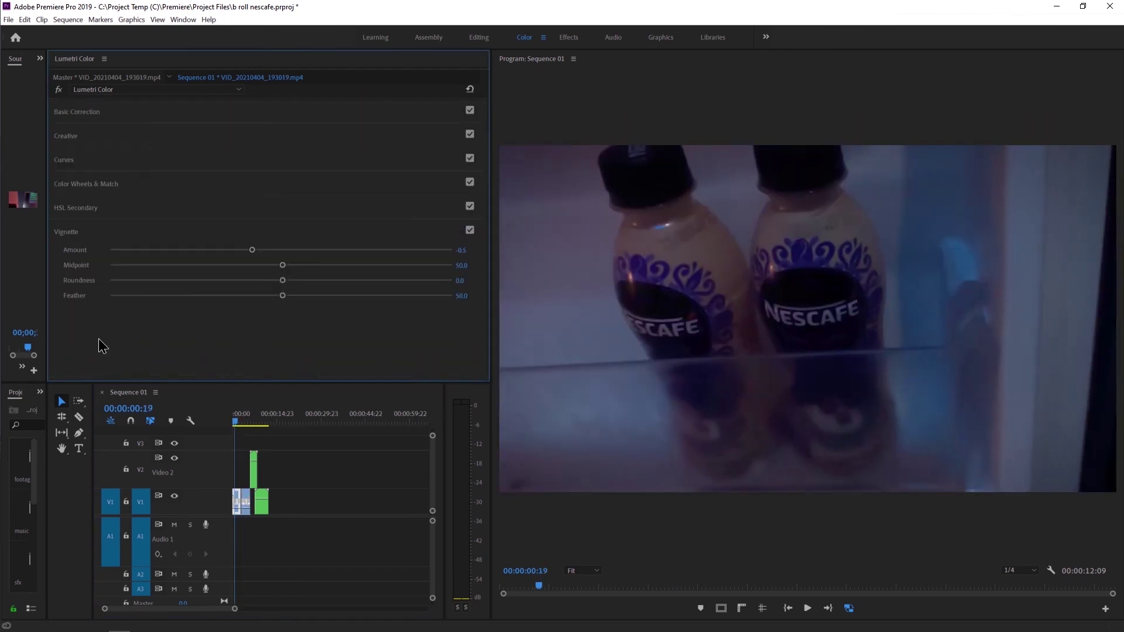
- Stop playback on the VID_20210404_193847 clip, set its vignette Amount to -0.4, and expand Basic Correction
key("space")
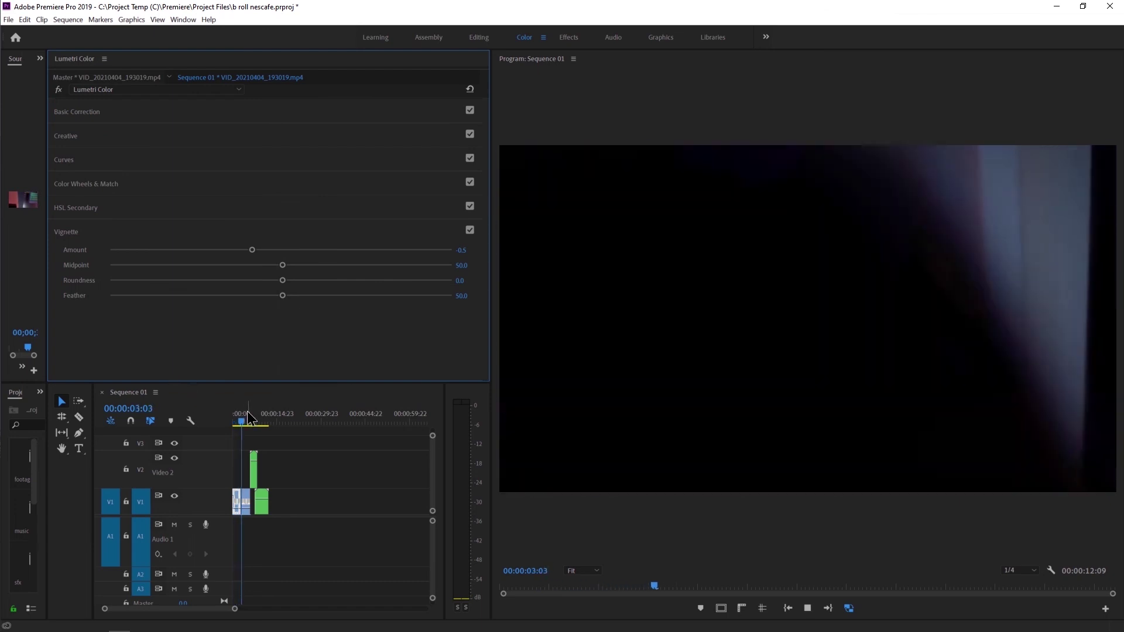
left_click(244, 501)
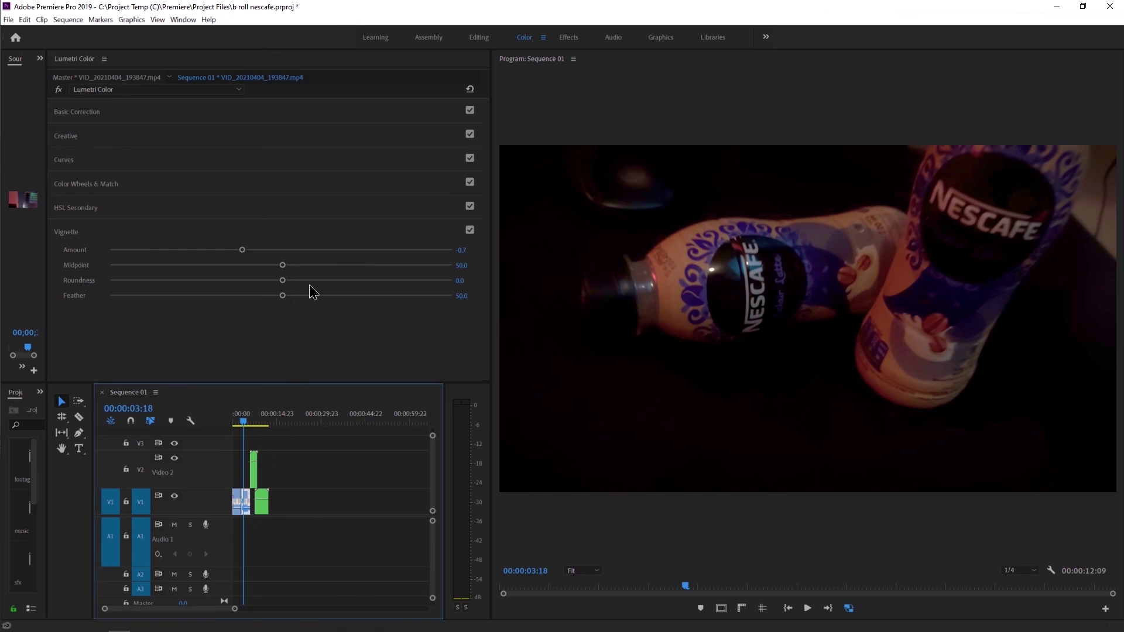
left_click_drag(244, 251, 225, 245)
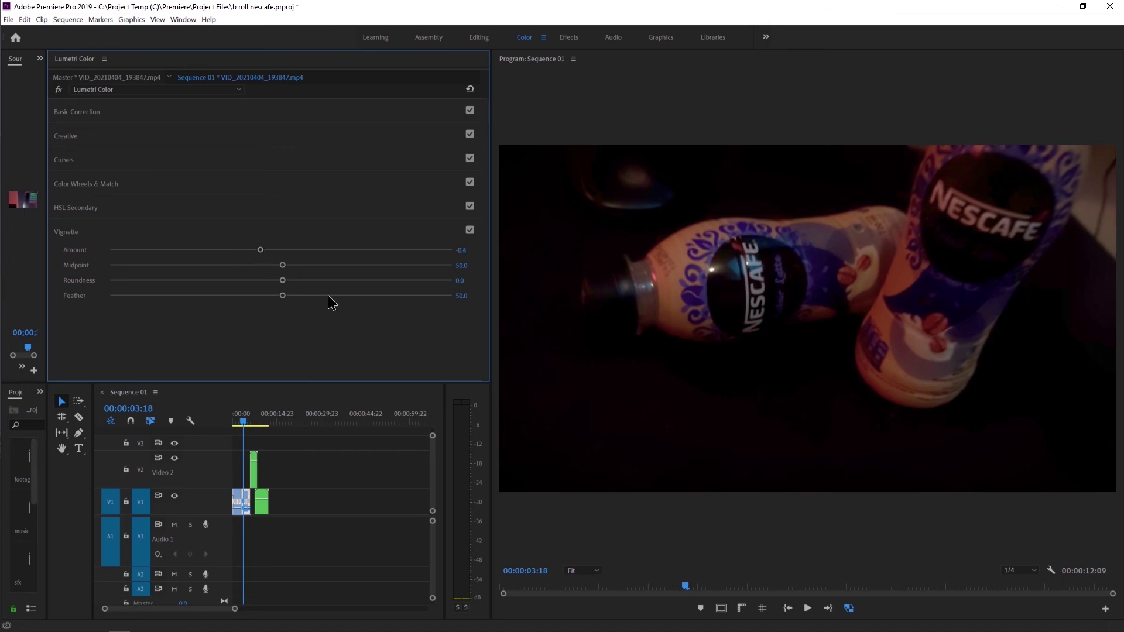
left_click(163, 112)
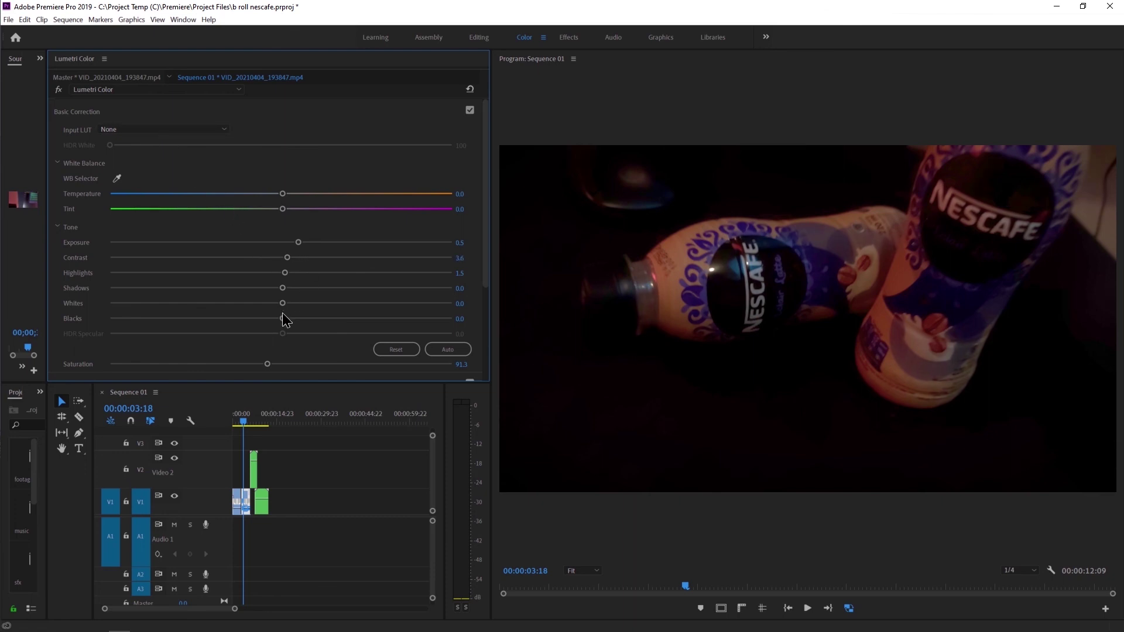
left_click_drag(283, 317, 296, 317)
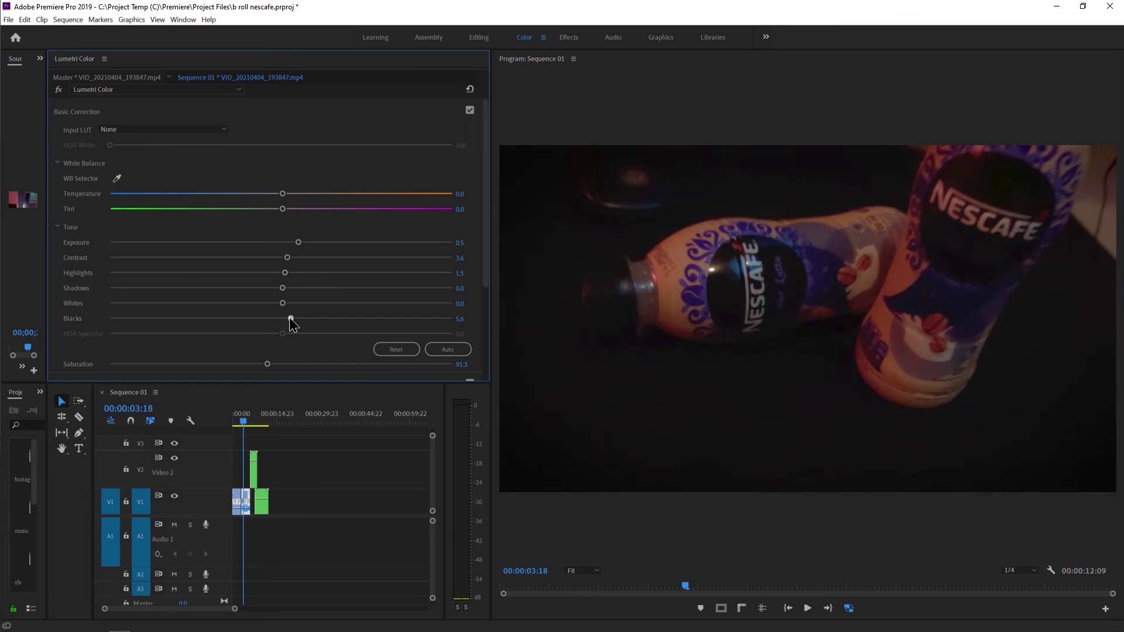
left_click_drag(291, 318, 282, 319)
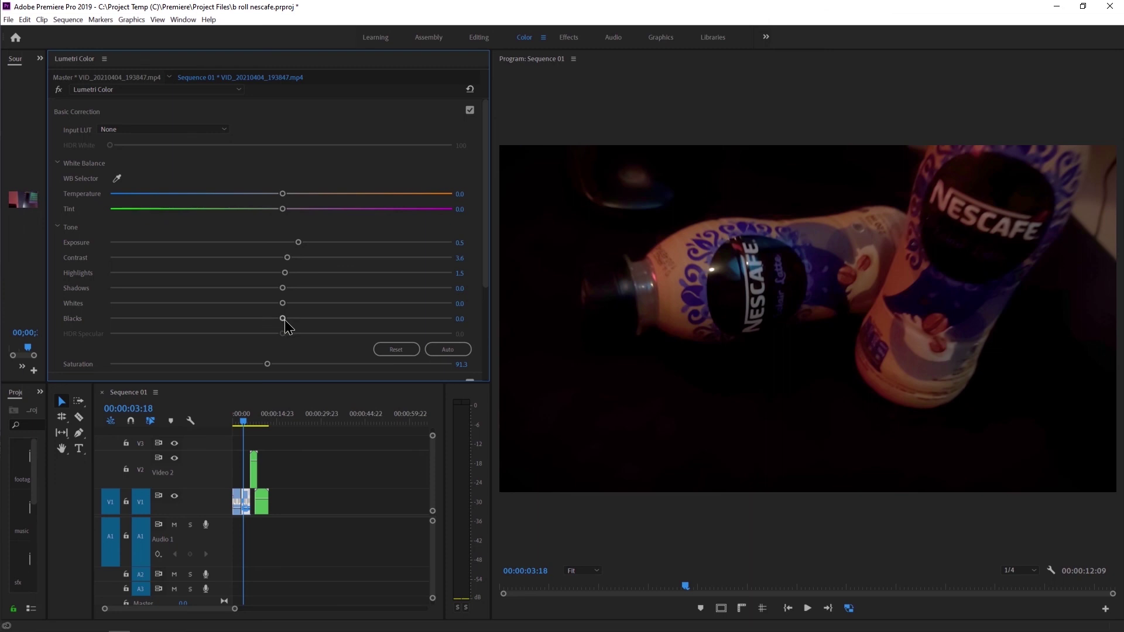
left_click_drag(287, 322, 287, 319)
left_click_drag(242, 417, 249, 417)
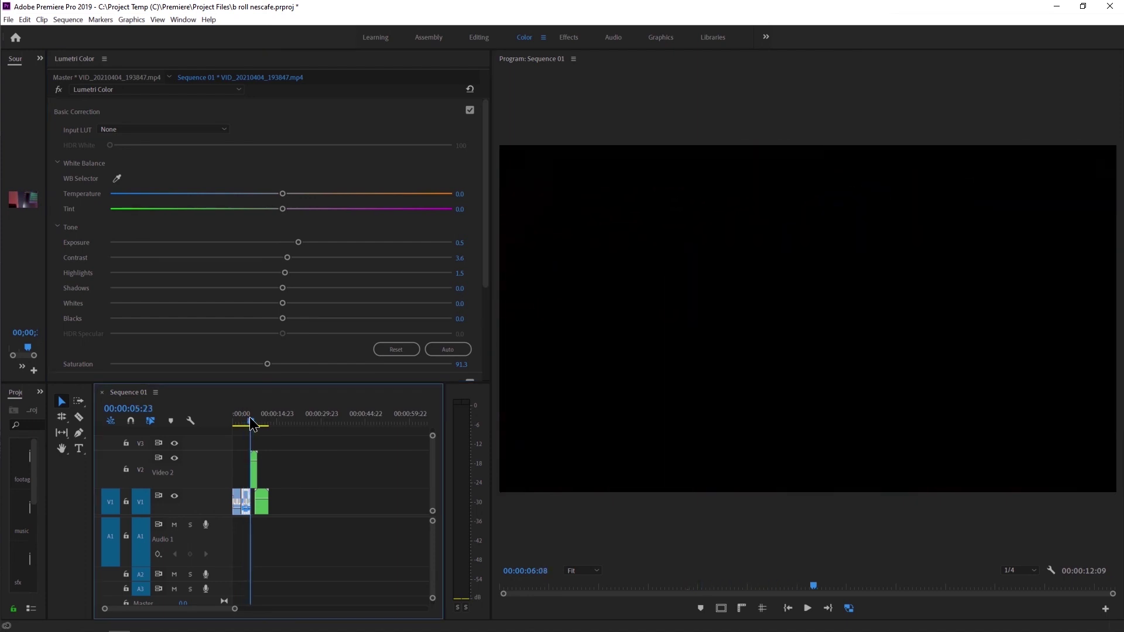
- Play Sequence 01 from the beginning twice, stopping on the fridge bottles clip
key("space")
left_click_drag(250, 417, 204, 403)
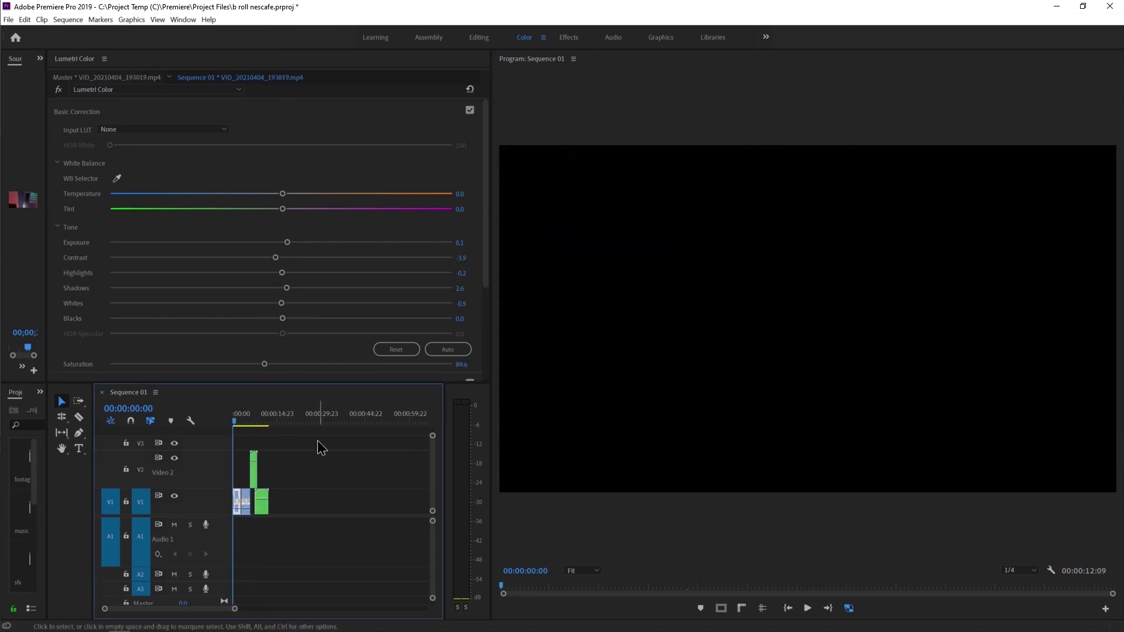
key("space")
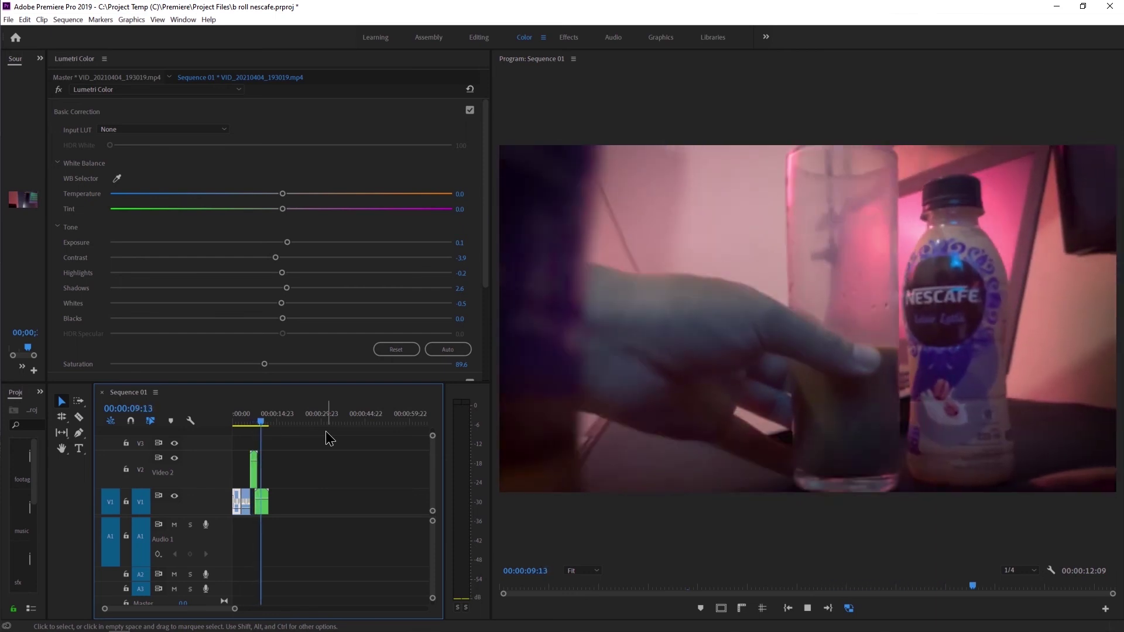
key("space")
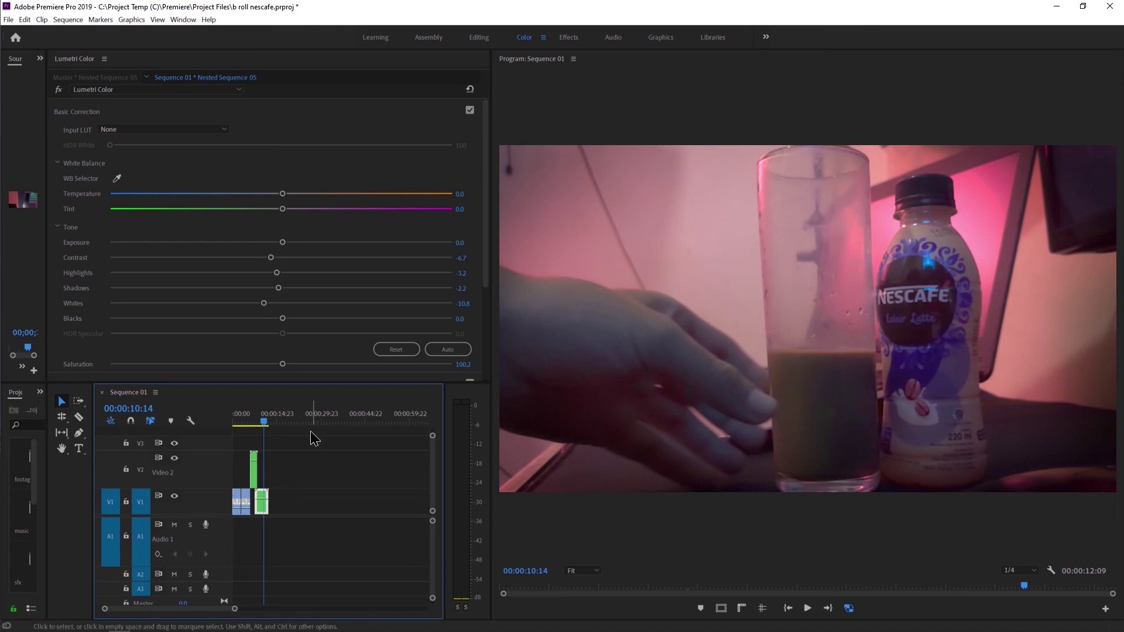
key("space")
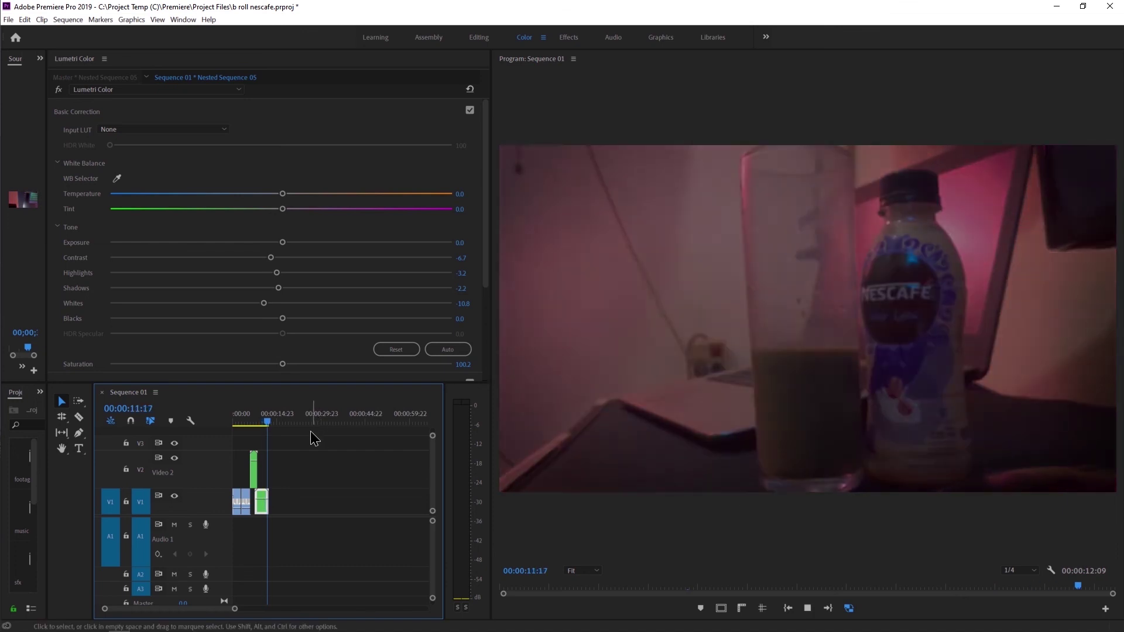
key("Home")
key("space")
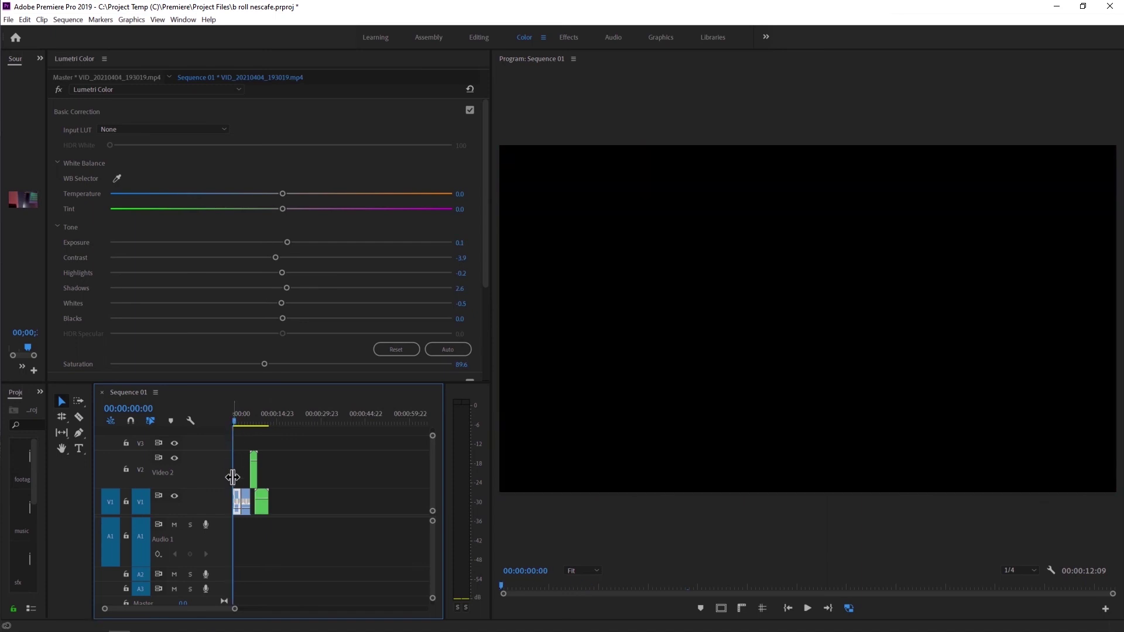
key("space")
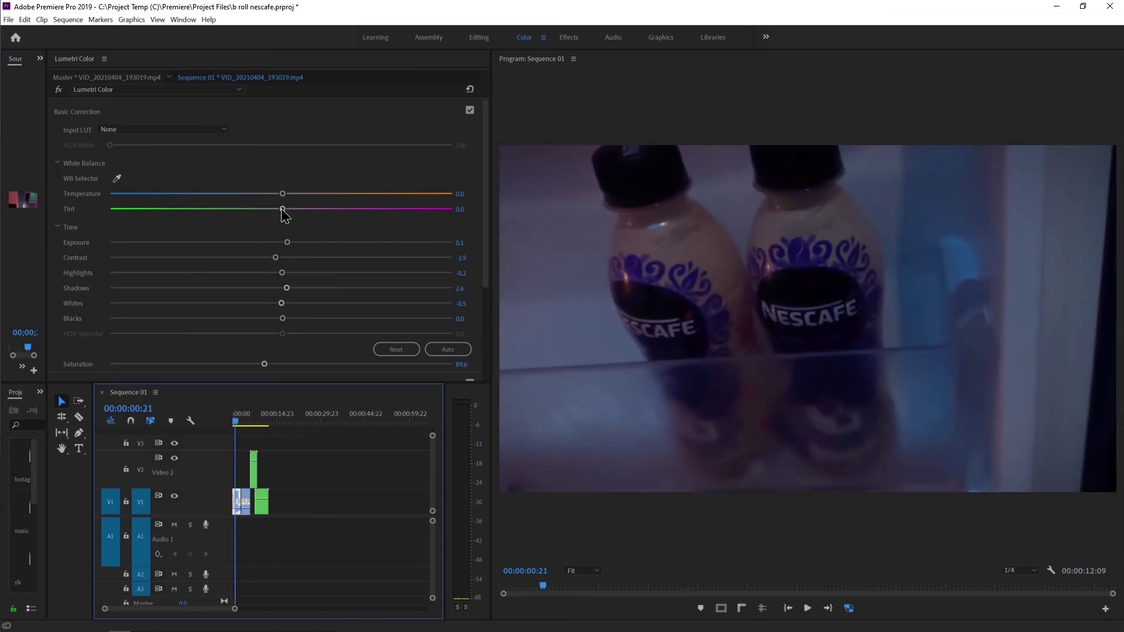
- Set VID_20210404_193019's Tint to 29.9 and Temperature to 18.6, then replay the sequence
left_click_drag(281, 209, 286, 211)
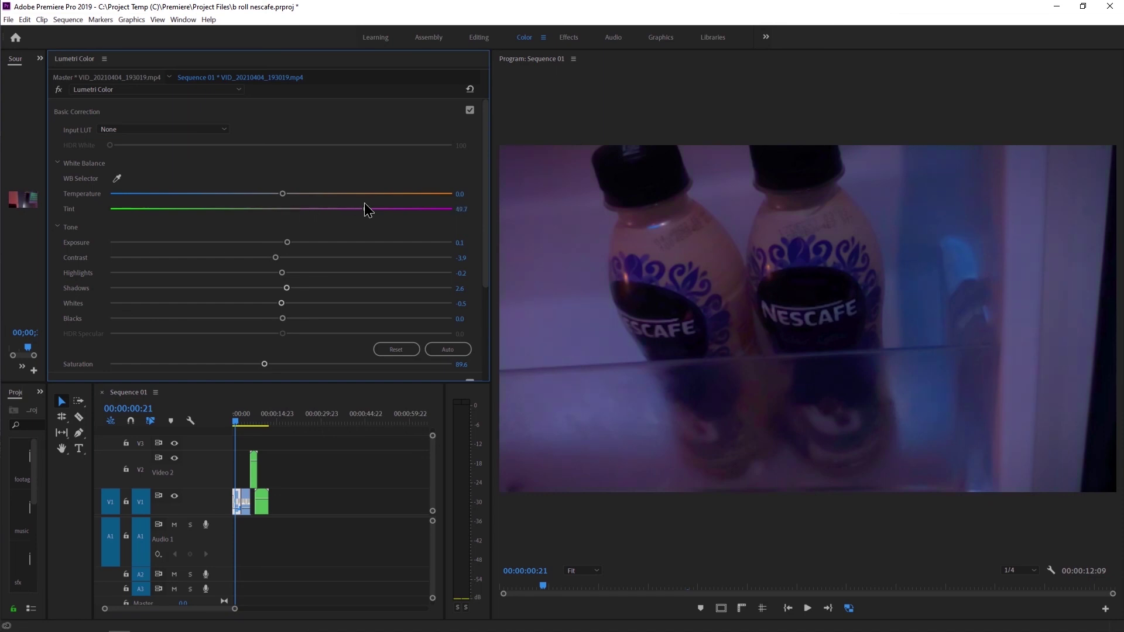
left_click_drag(283, 194, 305, 199)
left_click(234, 416)
key("space")
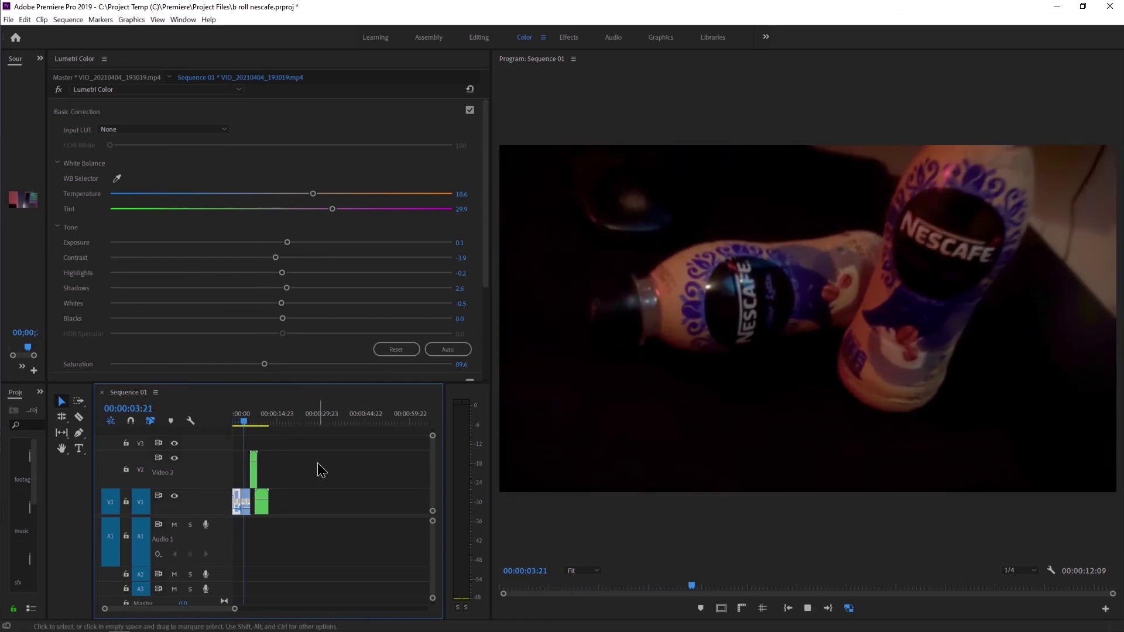
left_click(235, 422)
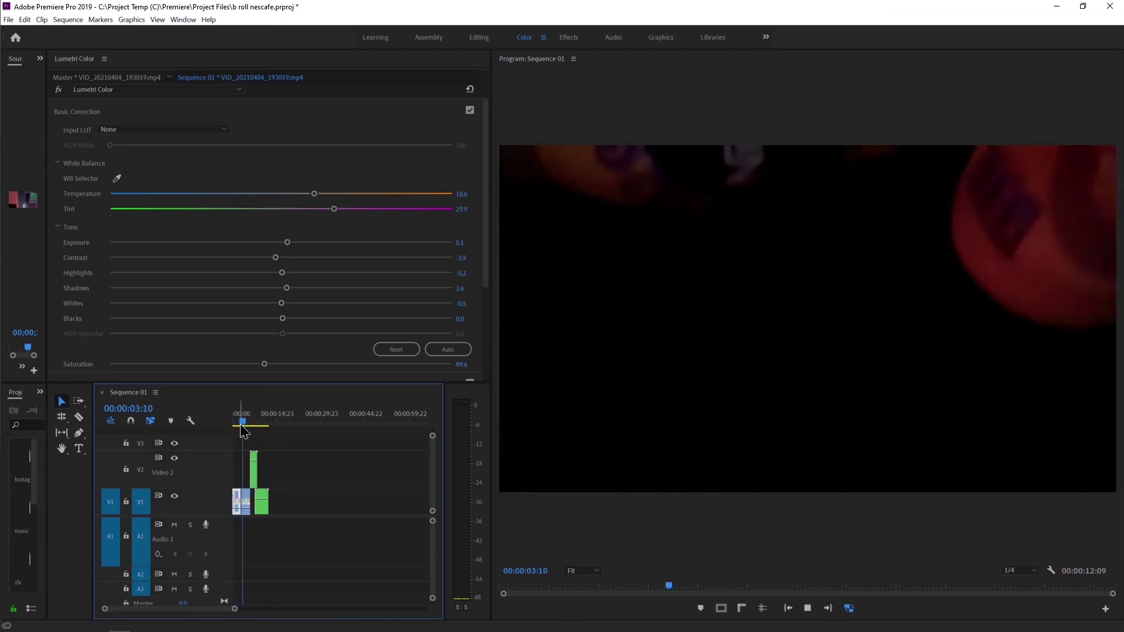
- Stop on VID_20210404_193847 and adjust its tone sliders, darkening Shadows to -3.6
key("space")
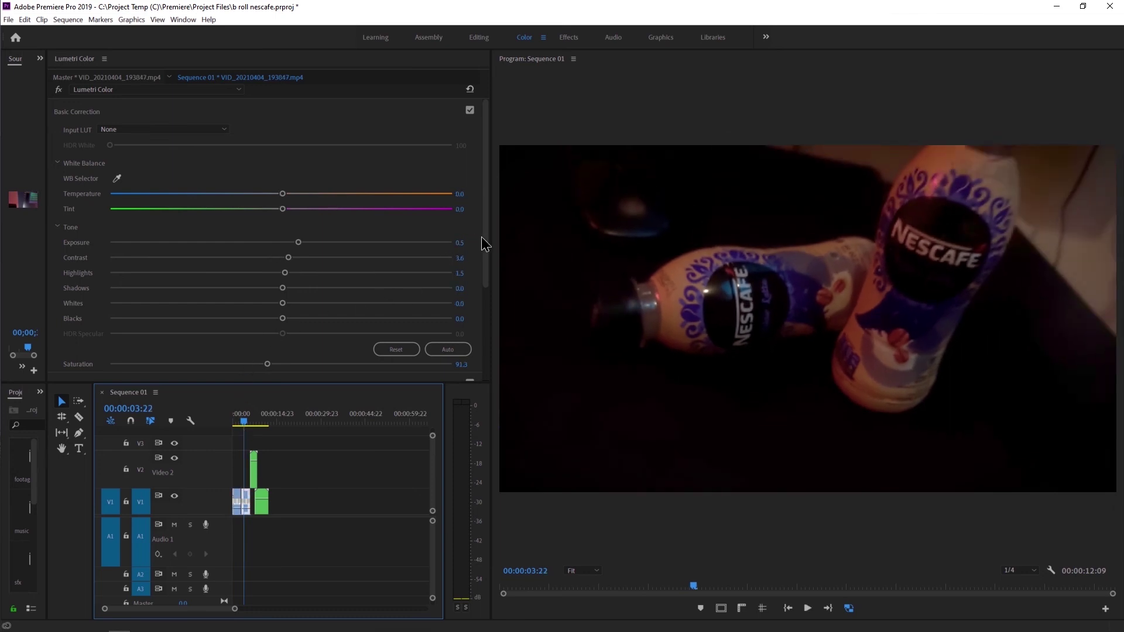
left_click_drag(485, 237, 453, 295)
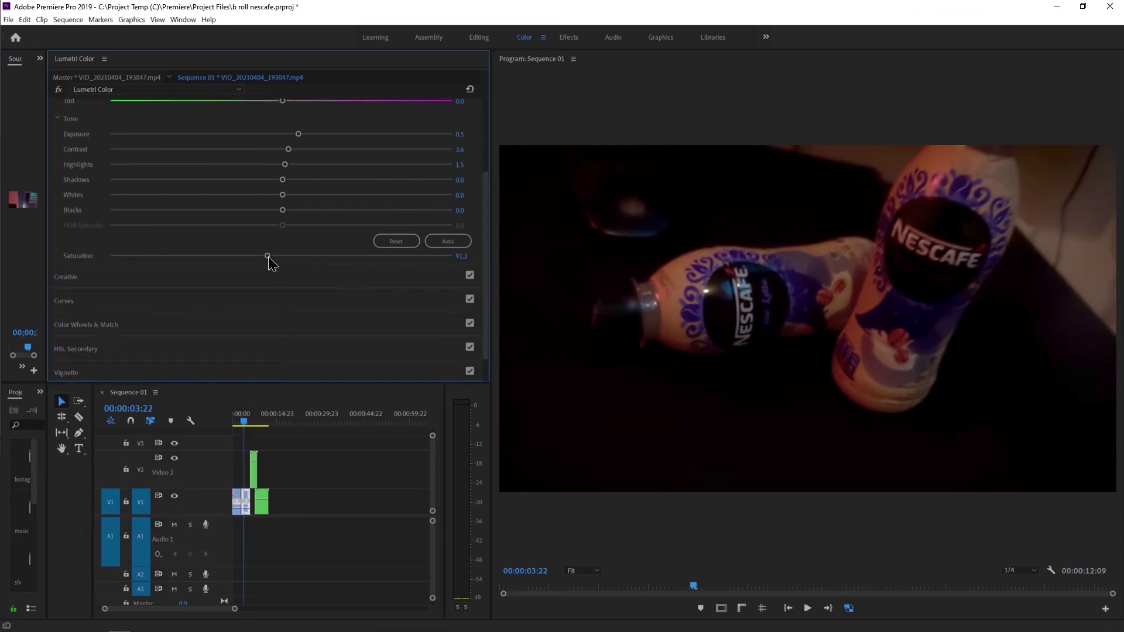
left_click_drag(241, 256, 258, 256)
left_click_drag(487, 217, 483, 176)
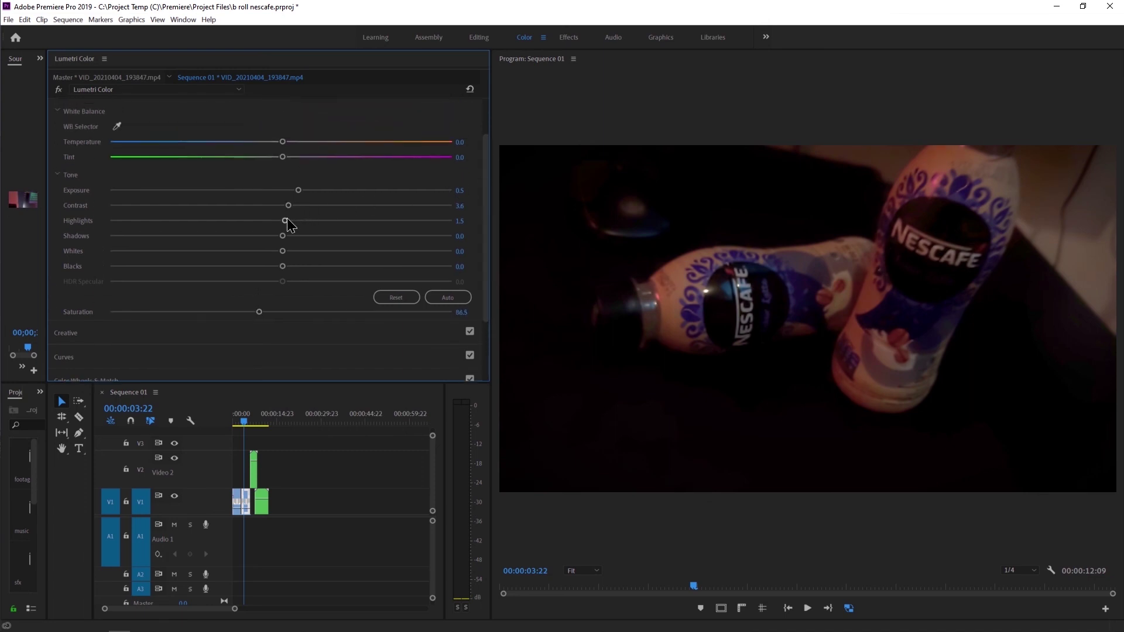
left_click_drag(283, 236, 268, 235)
- Replay the sequence to compare clips, then raise the bottles clip's Exposure to 0.7
left_click(236, 418)
key("space")
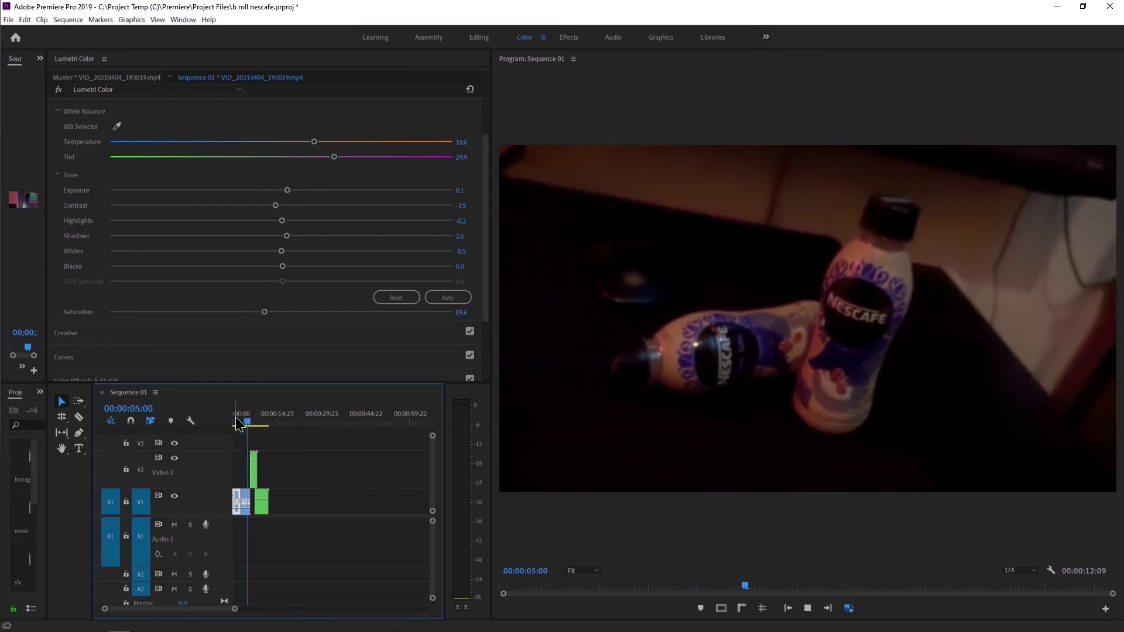
key("space")
left_click(248, 421)
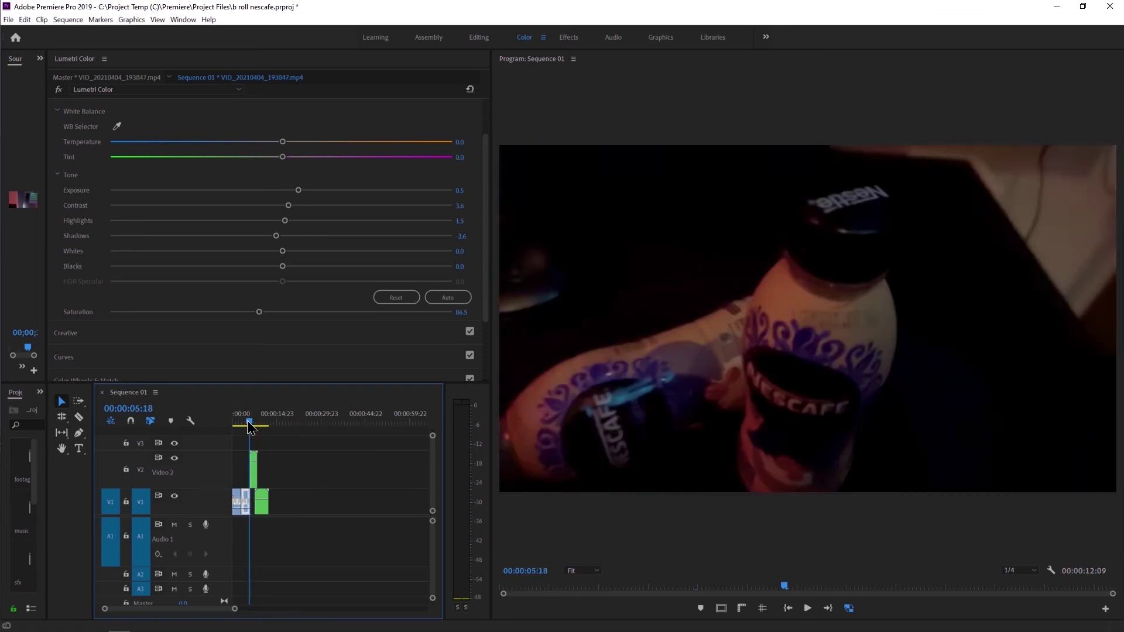
left_click_drag(247, 420, 245, 421)
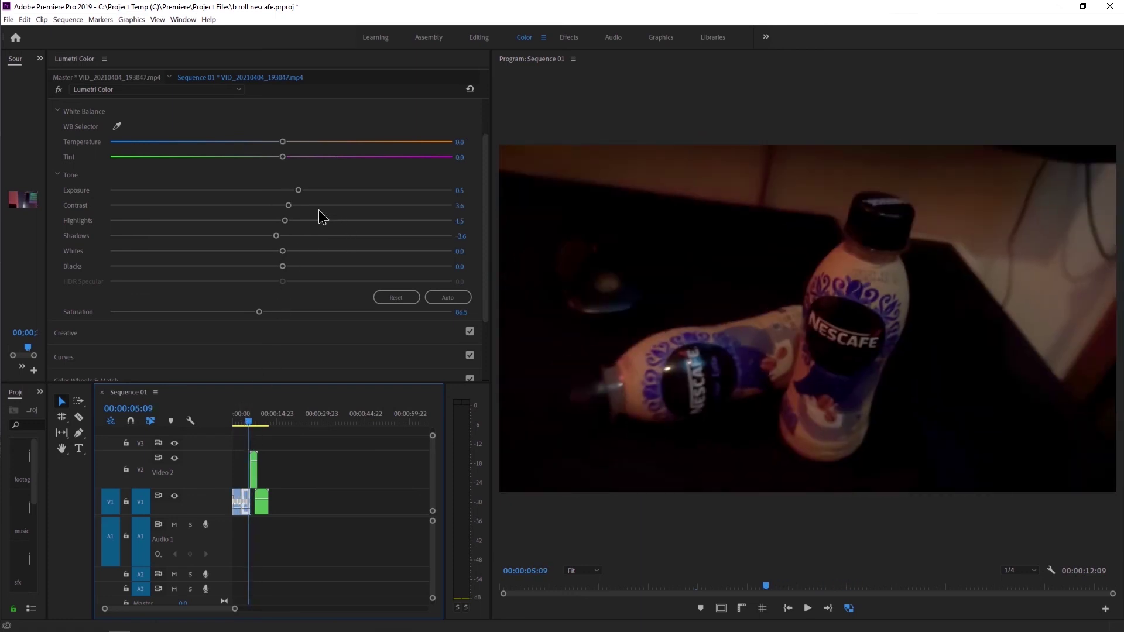
left_click_drag(298, 191, 299, 191)
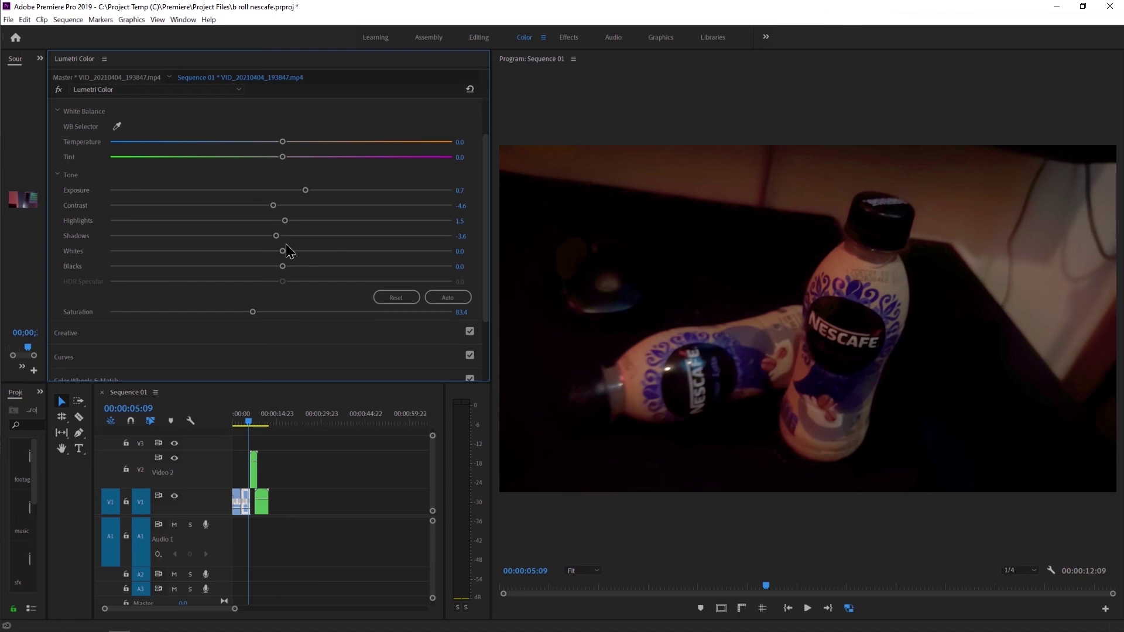
scroll(483, 247, "down", 2)
scroll(483, 247, "down", 1)
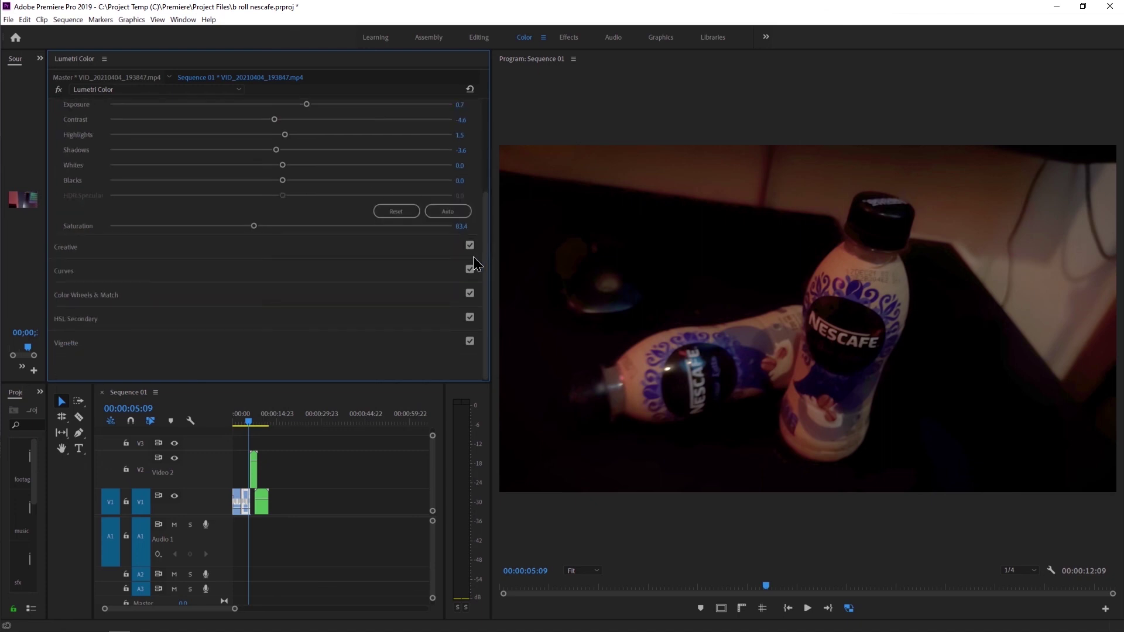
- In Lumetri Creative, set Faded Film to 3.9 and Sharpen to 12.1
left_click(159, 253)
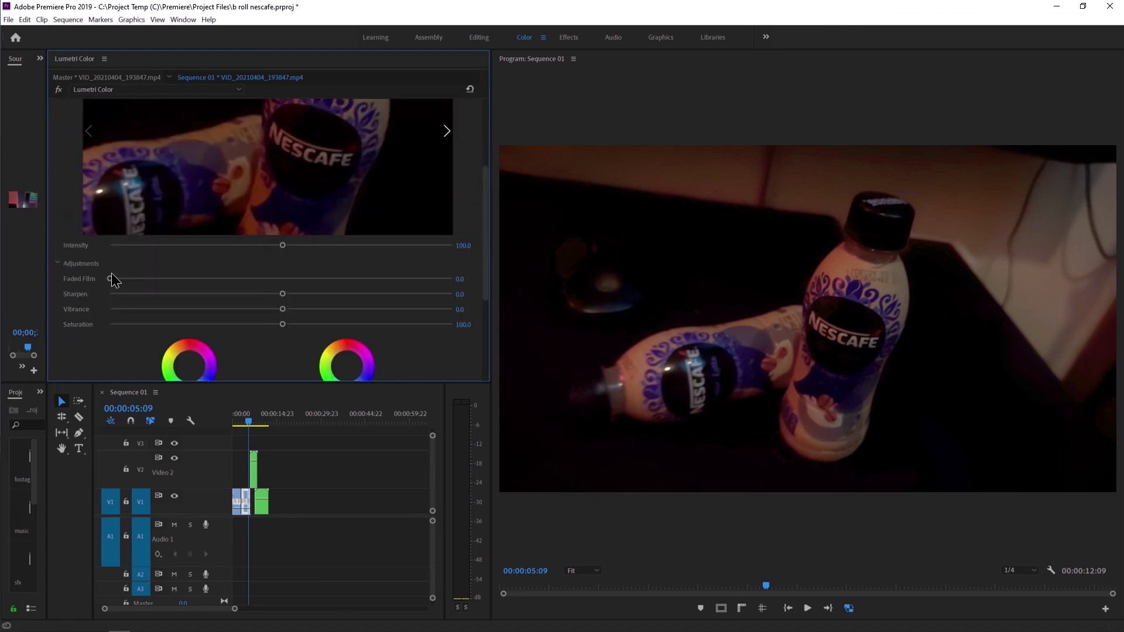
left_click_drag(112, 279, 124, 279)
left_click_drag(282, 294, 300, 294)
- Move back to the earlier part of the sequence and play it to preview the look
left_click_drag(487, 261, 476, 330)
left_click_drag(253, 416, 240, 426)
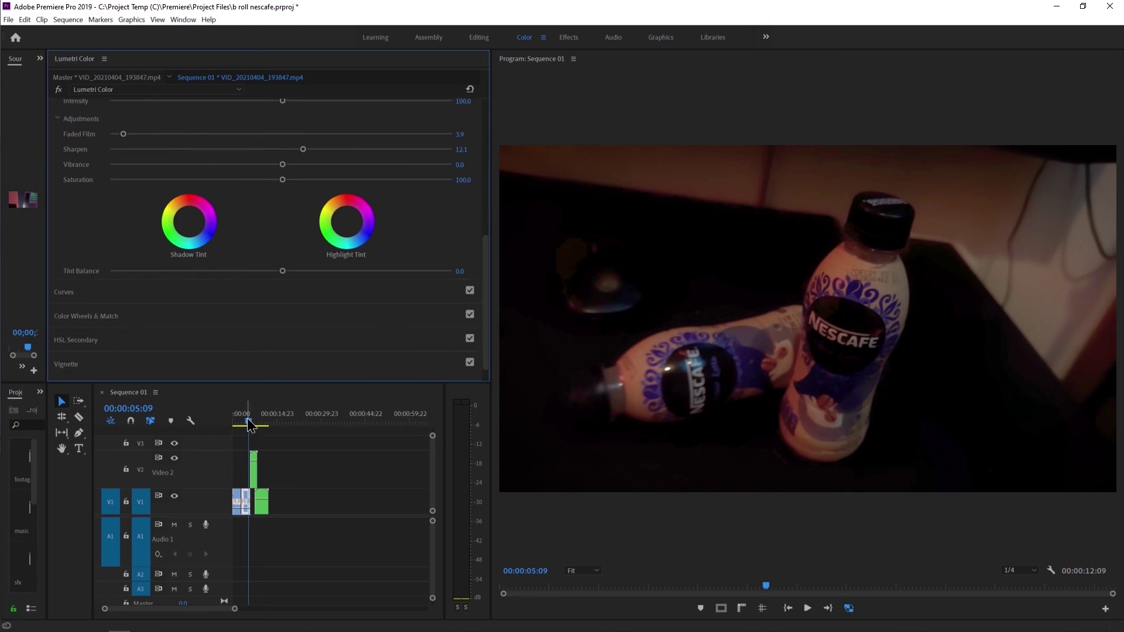
key("space")
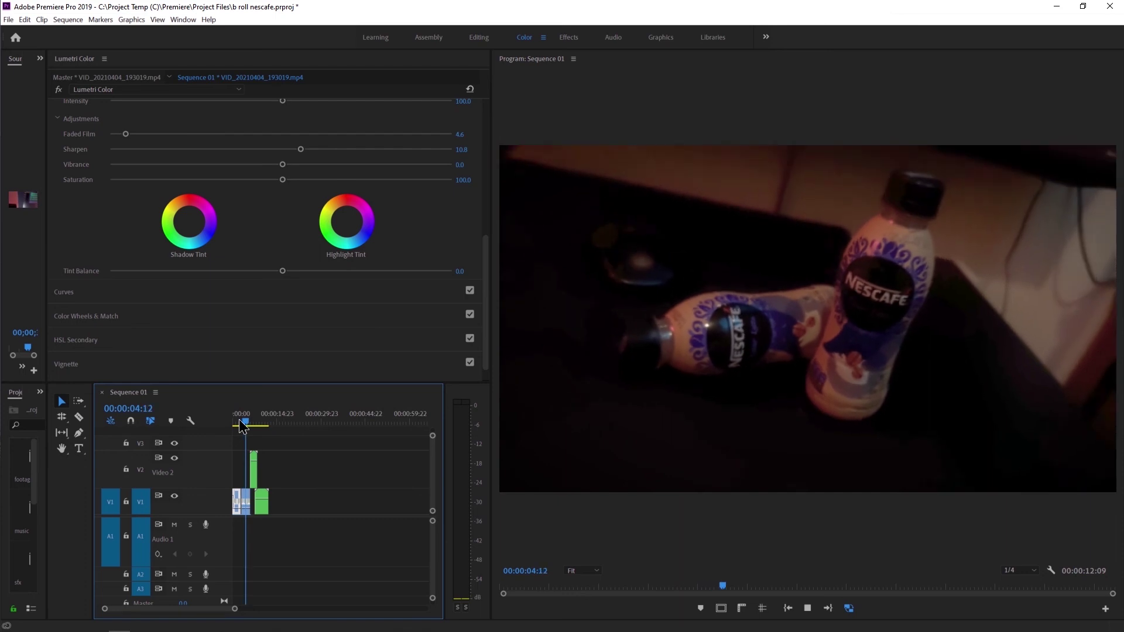
key("space")
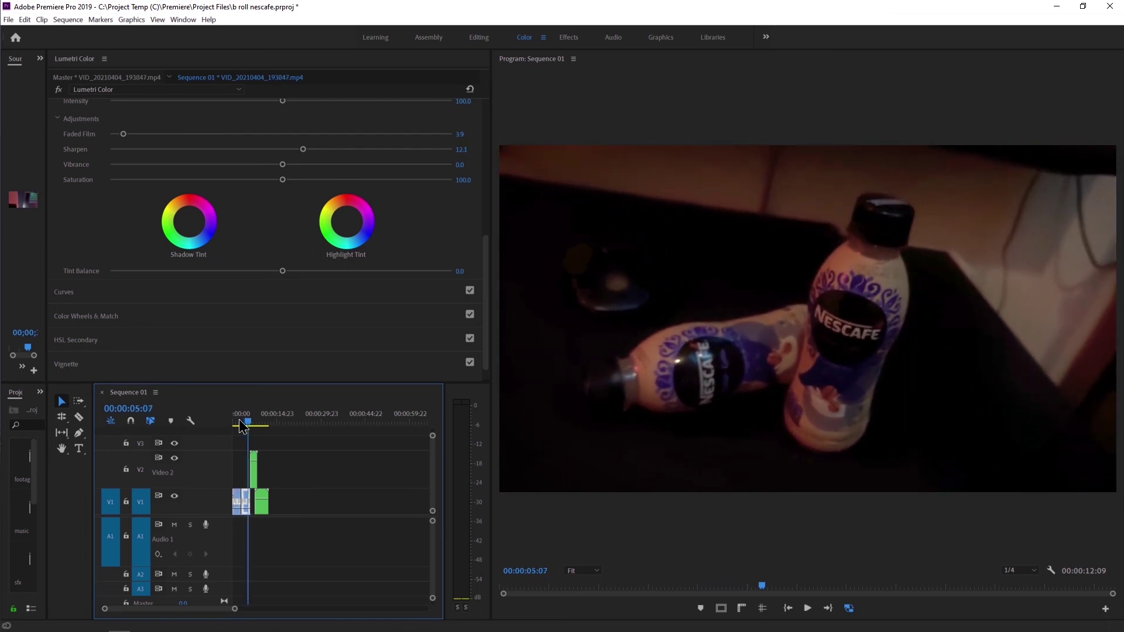
key("space")
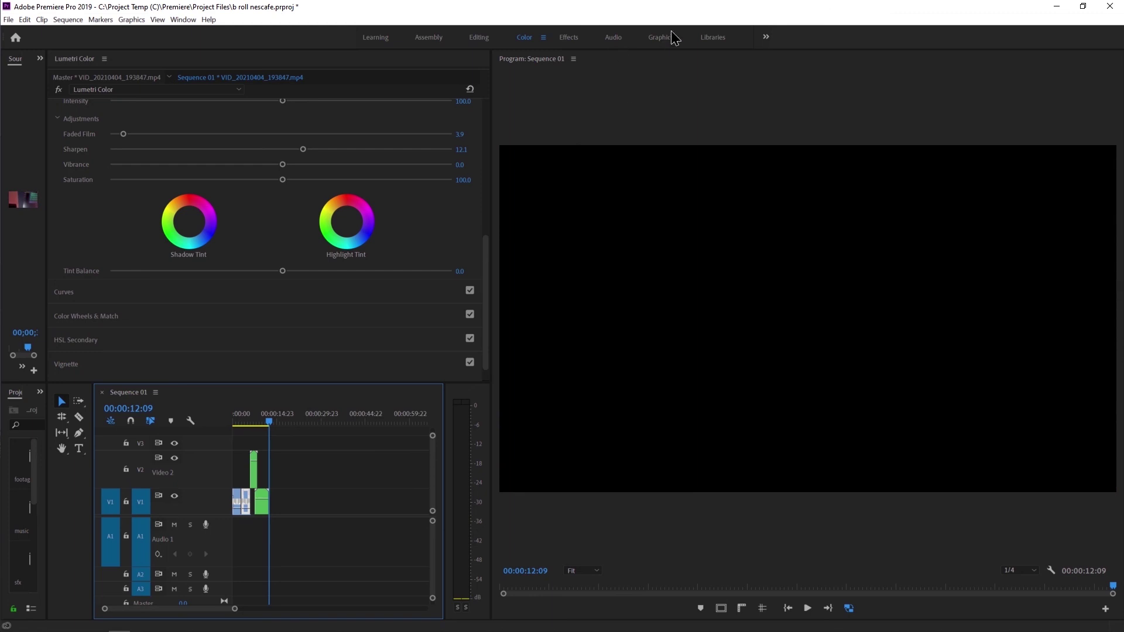
- Switch to the my workspace layout and play the sequence in a maximized Program monitor
left_click(765, 36)
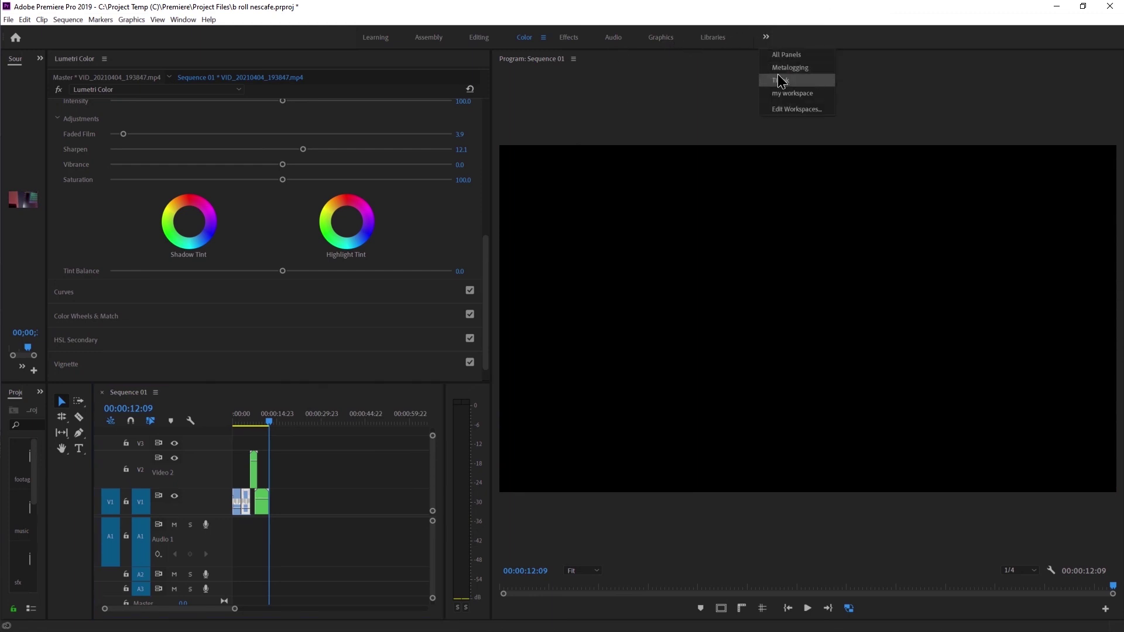
left_click(785, 92)
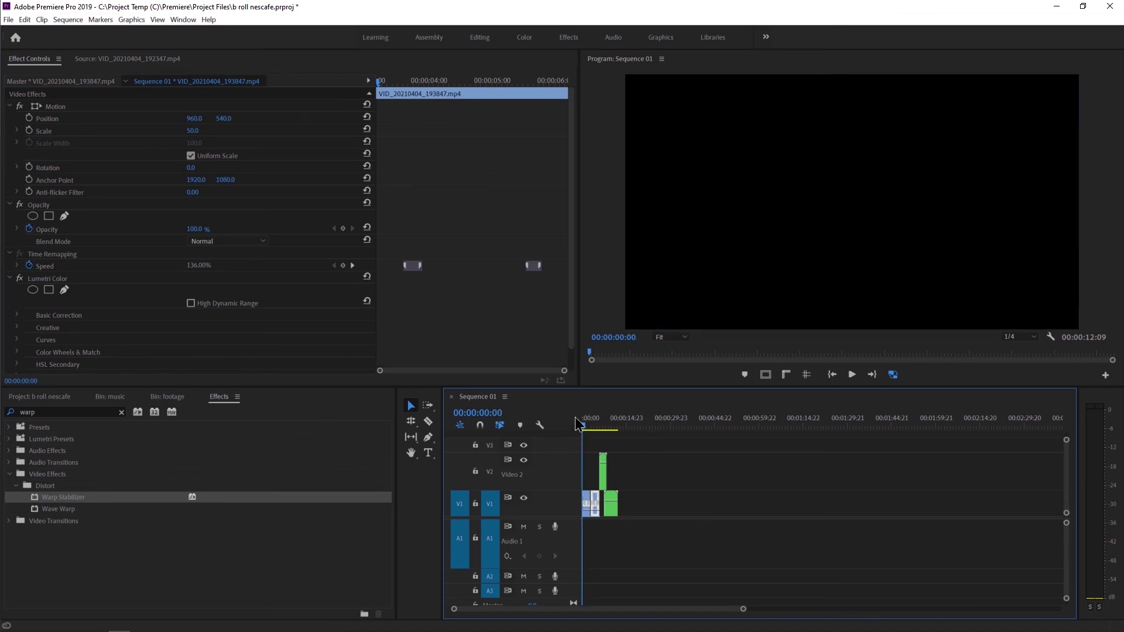
left_click(608, 294)
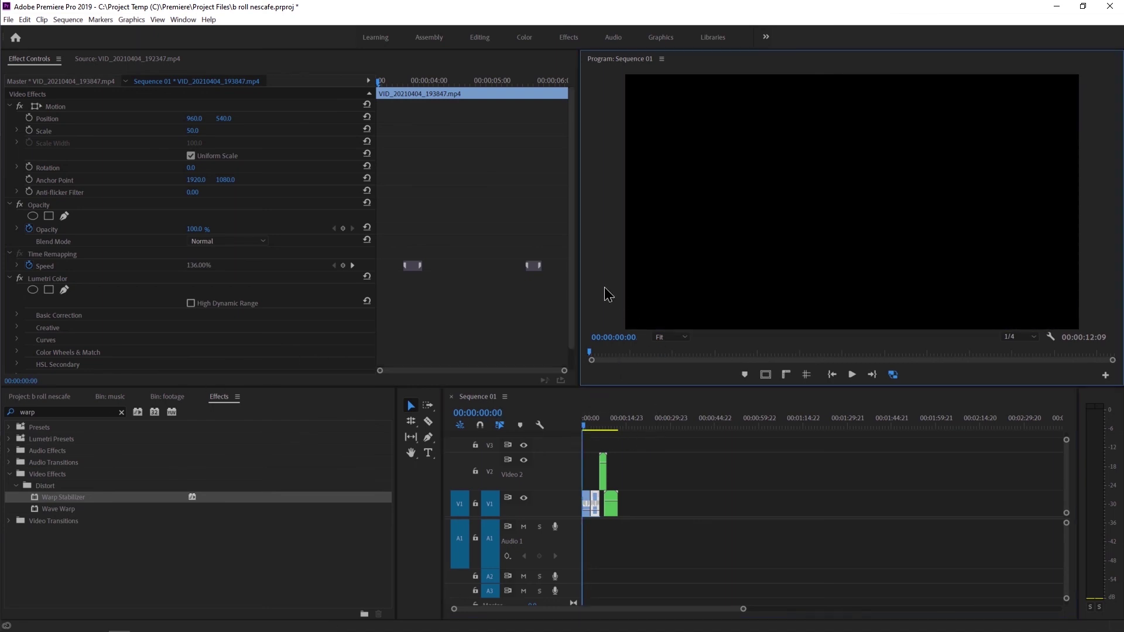
key("grave")
key("space")
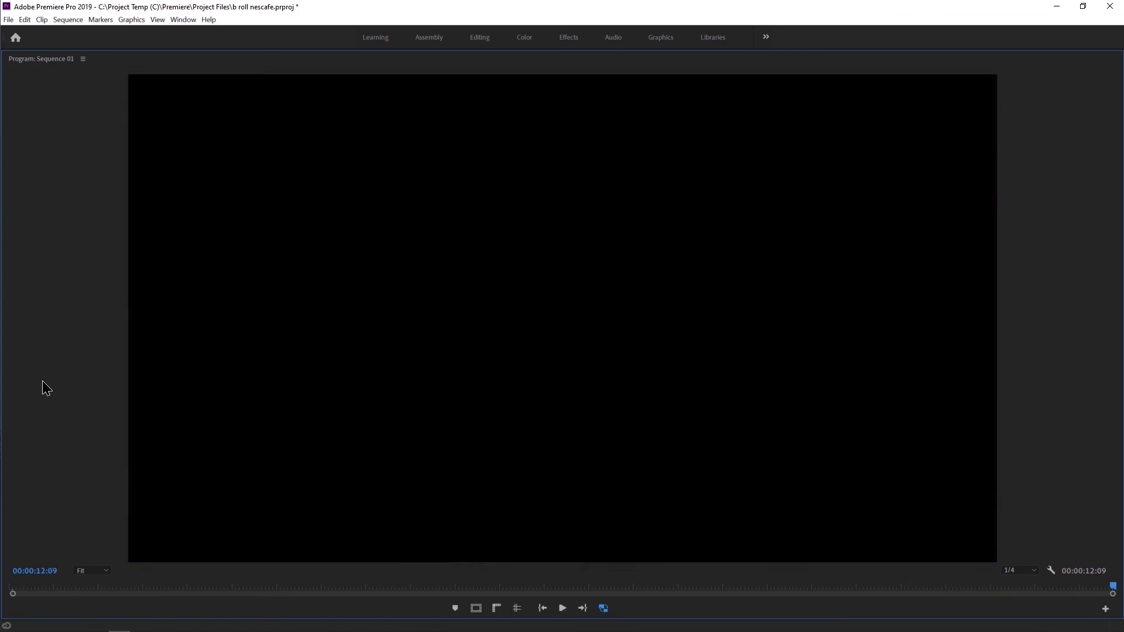
- Restore the layout, return to the sequence start, and save the b roll nescafe project
key("grave")
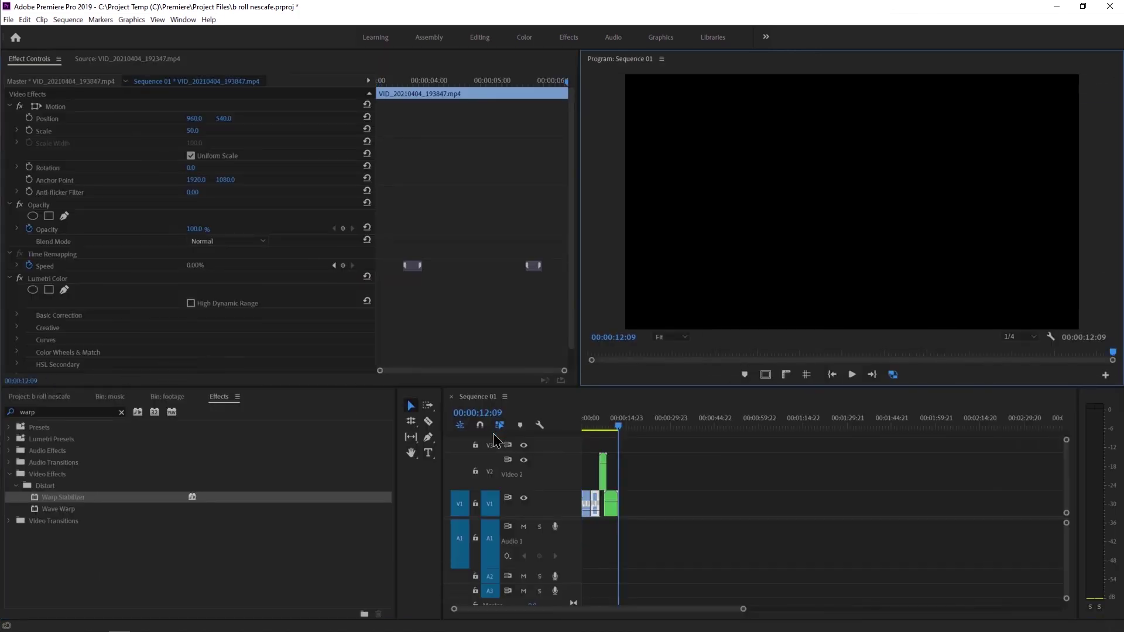
key("Home")
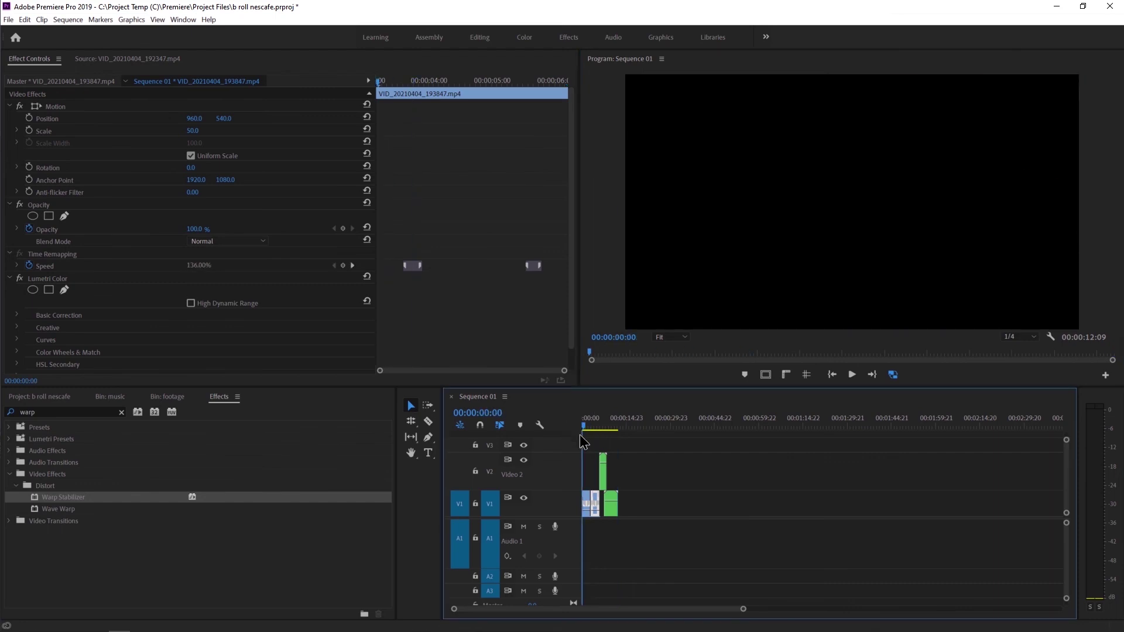
key("ctrl+s")
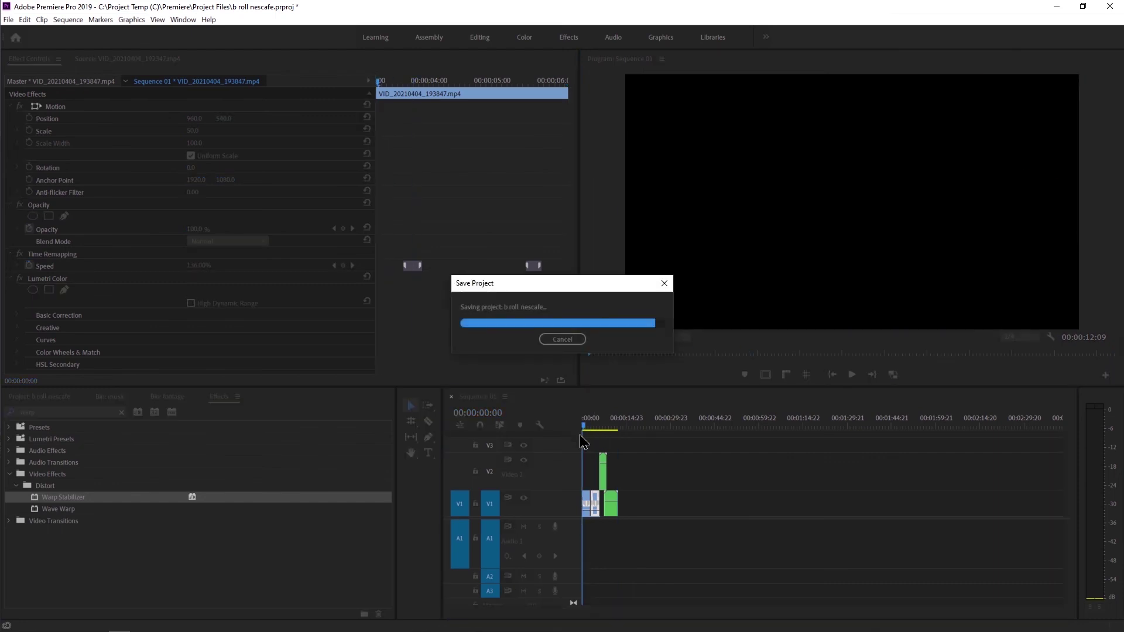